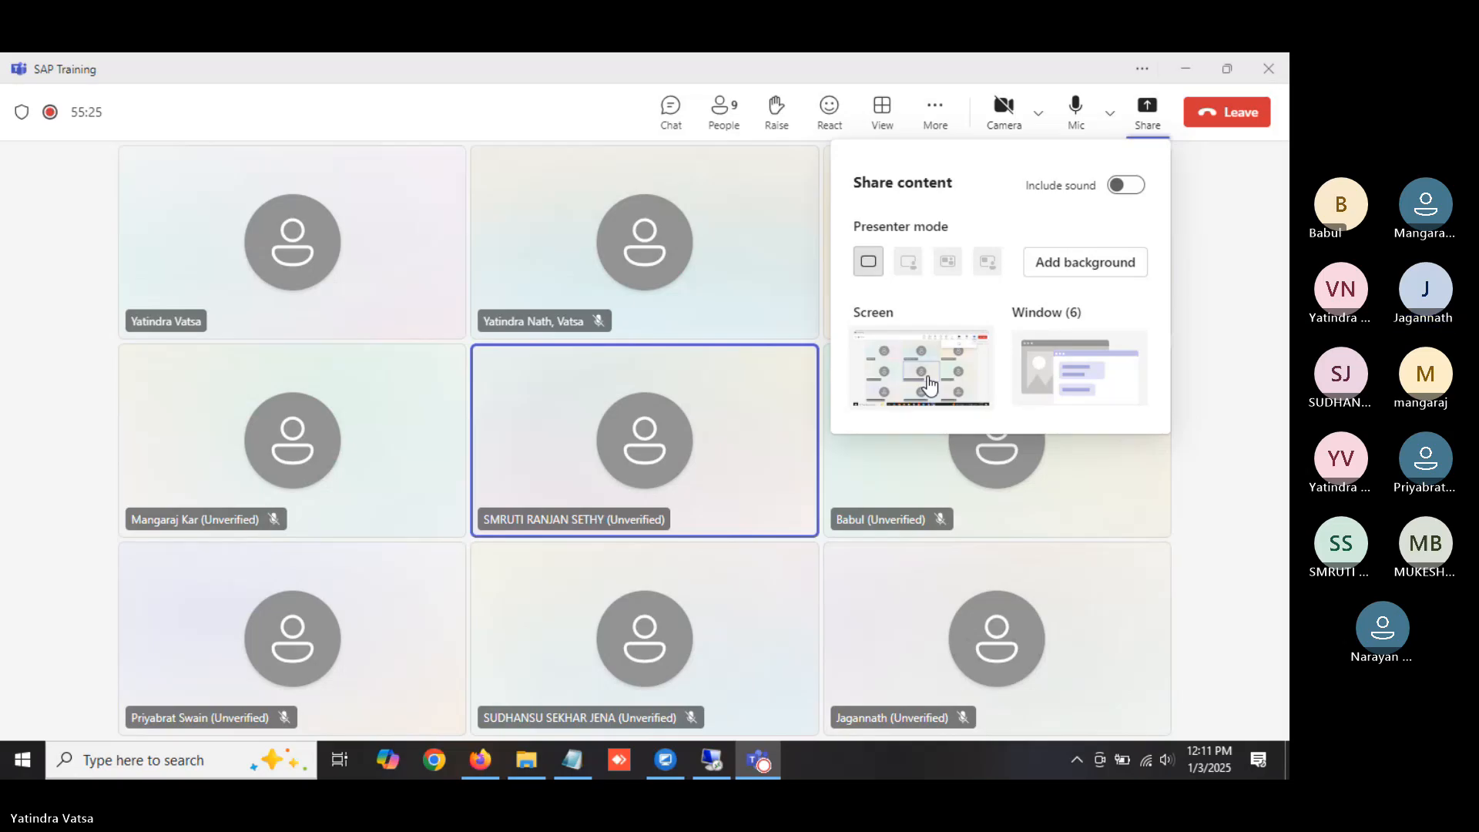
Share the whole screen in the Teams meeting and bring up the SAP Business One remote session briefly before minimizing it
click(927, 378)
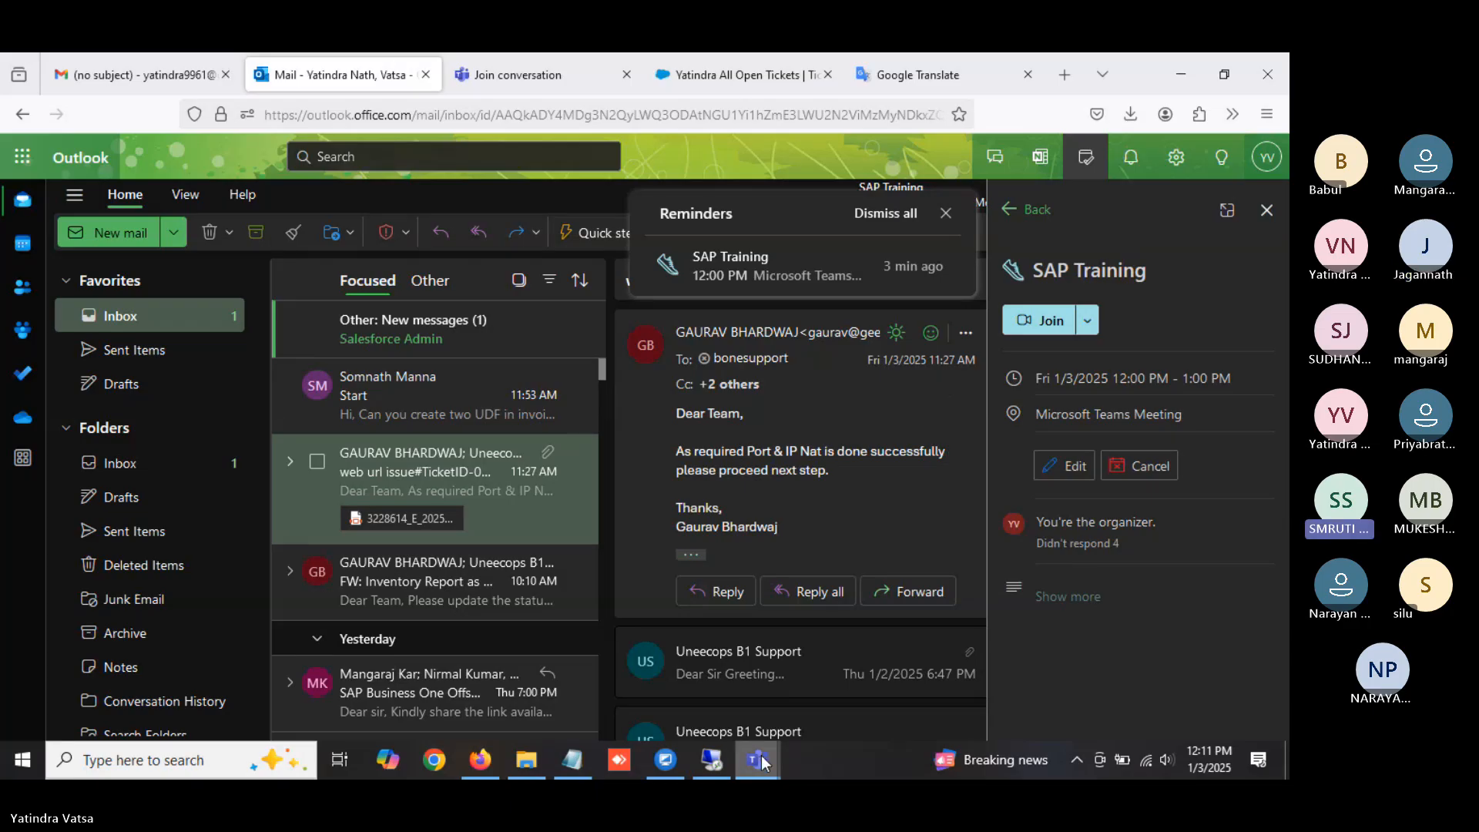
click(718, 759)
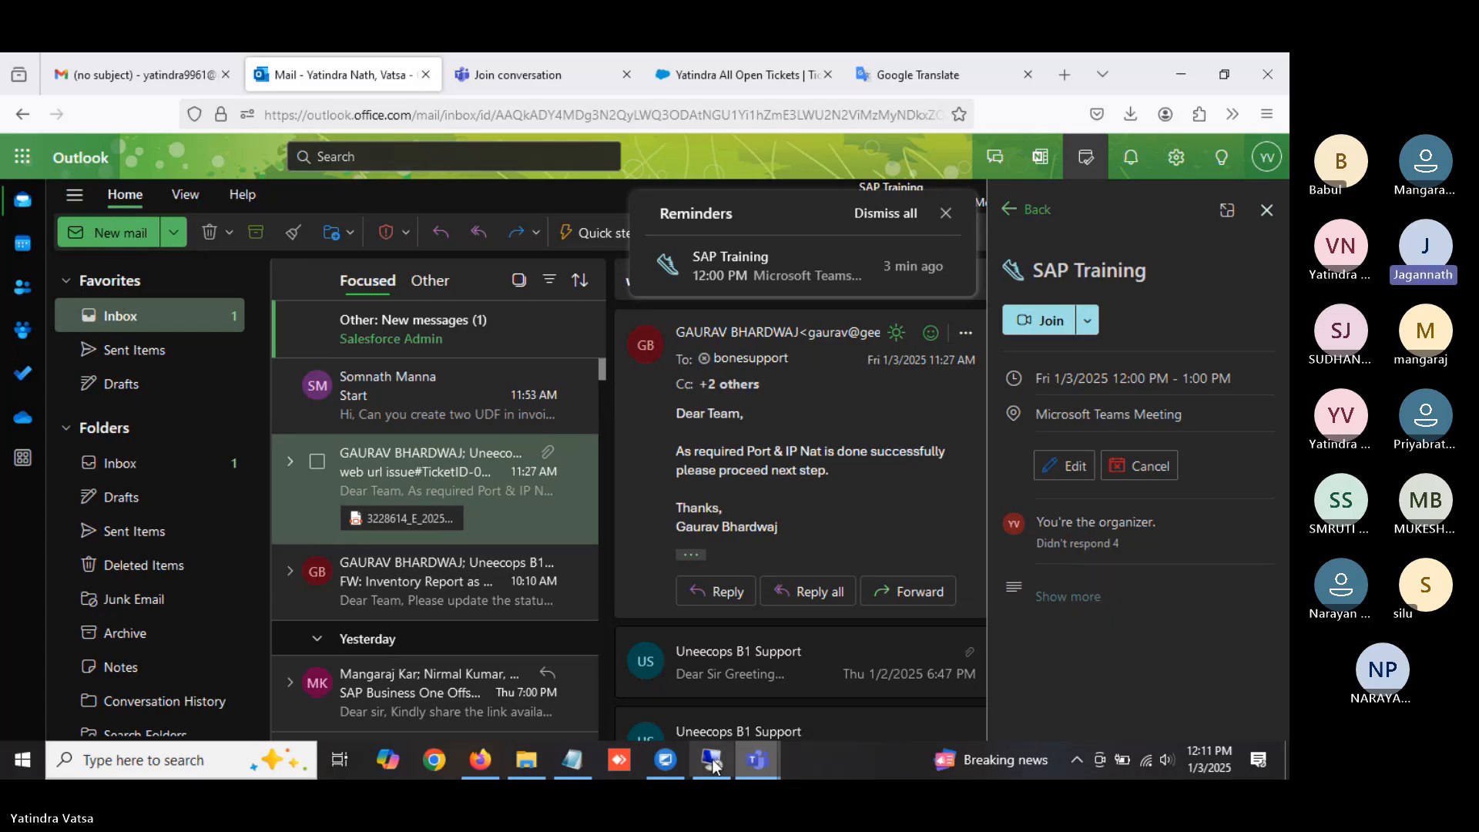
click(712, 759)
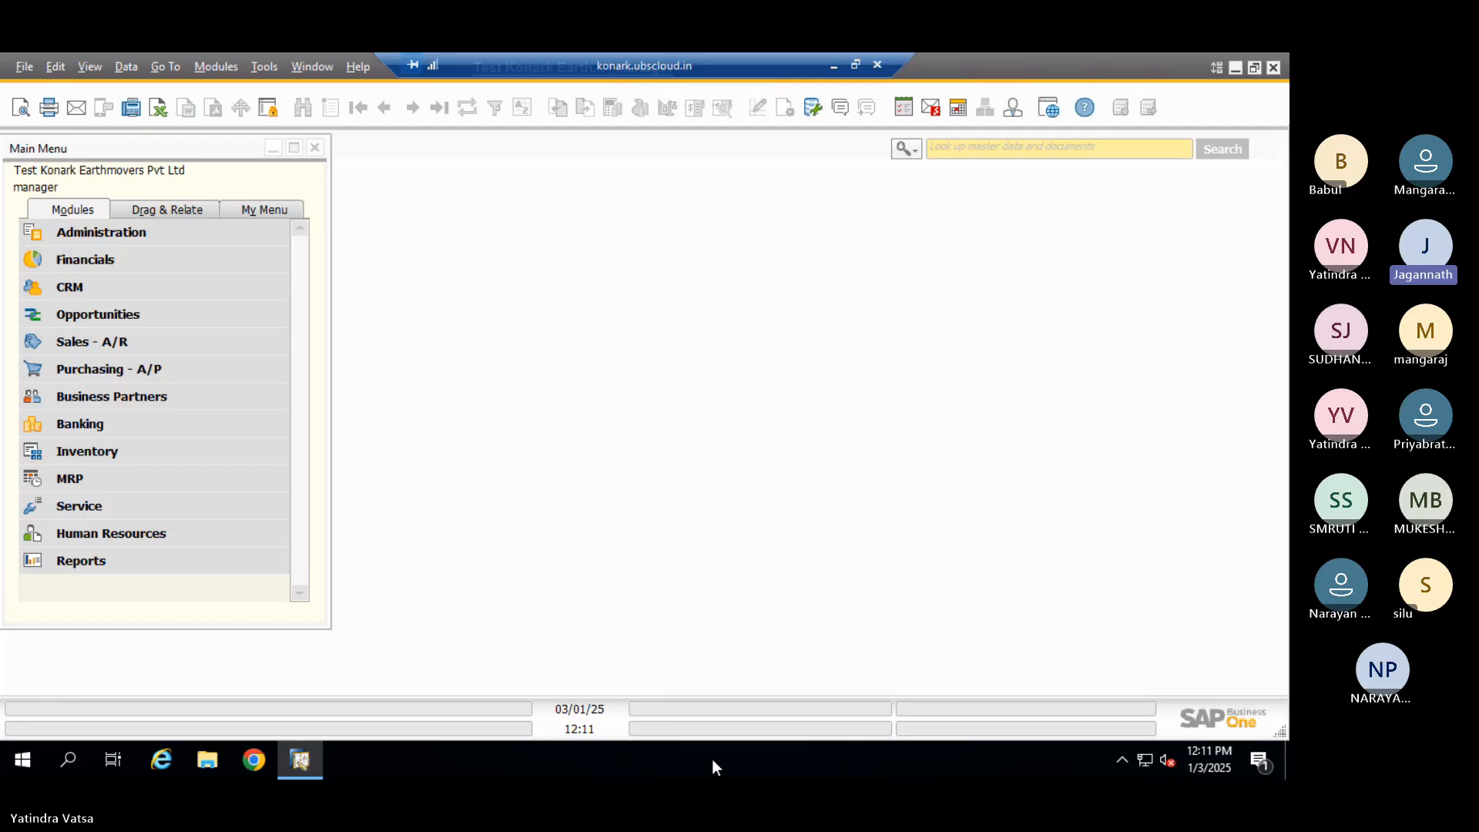
click(833, 71)
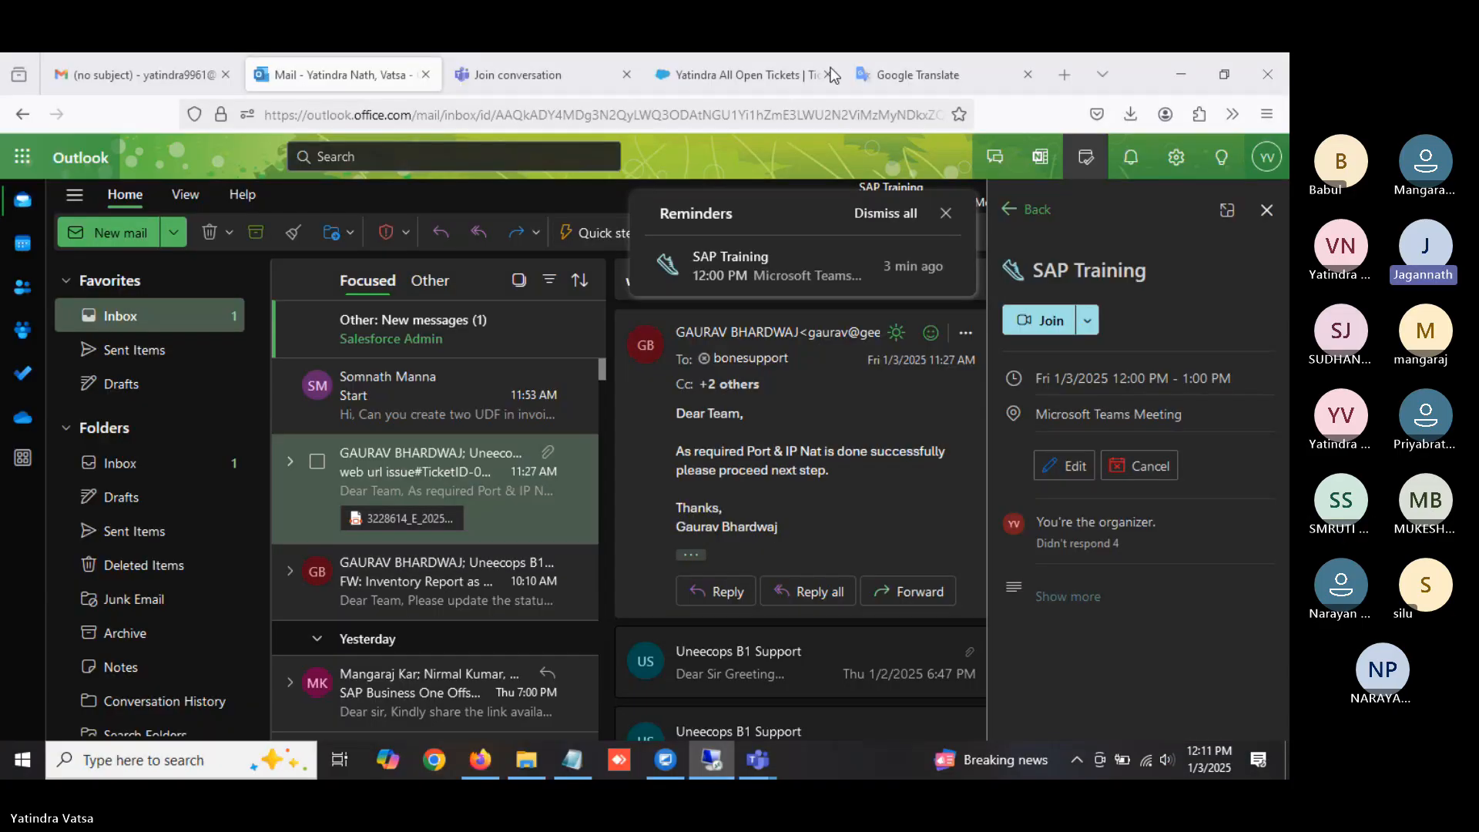
Return to the SAP Training meeting window, mute the microphone and unmute it again
mouse_move(766, 759)
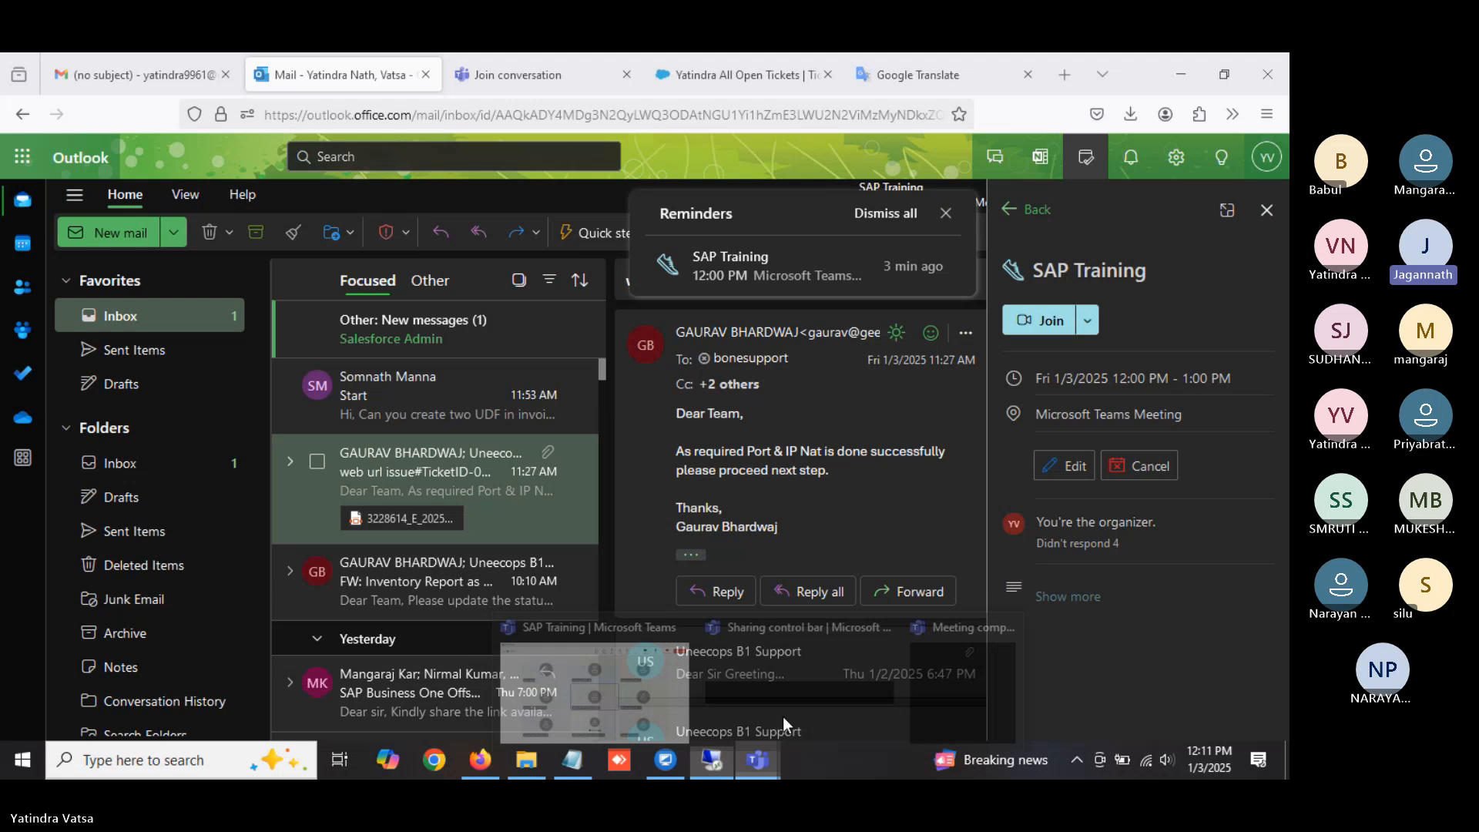
click(616, 673)
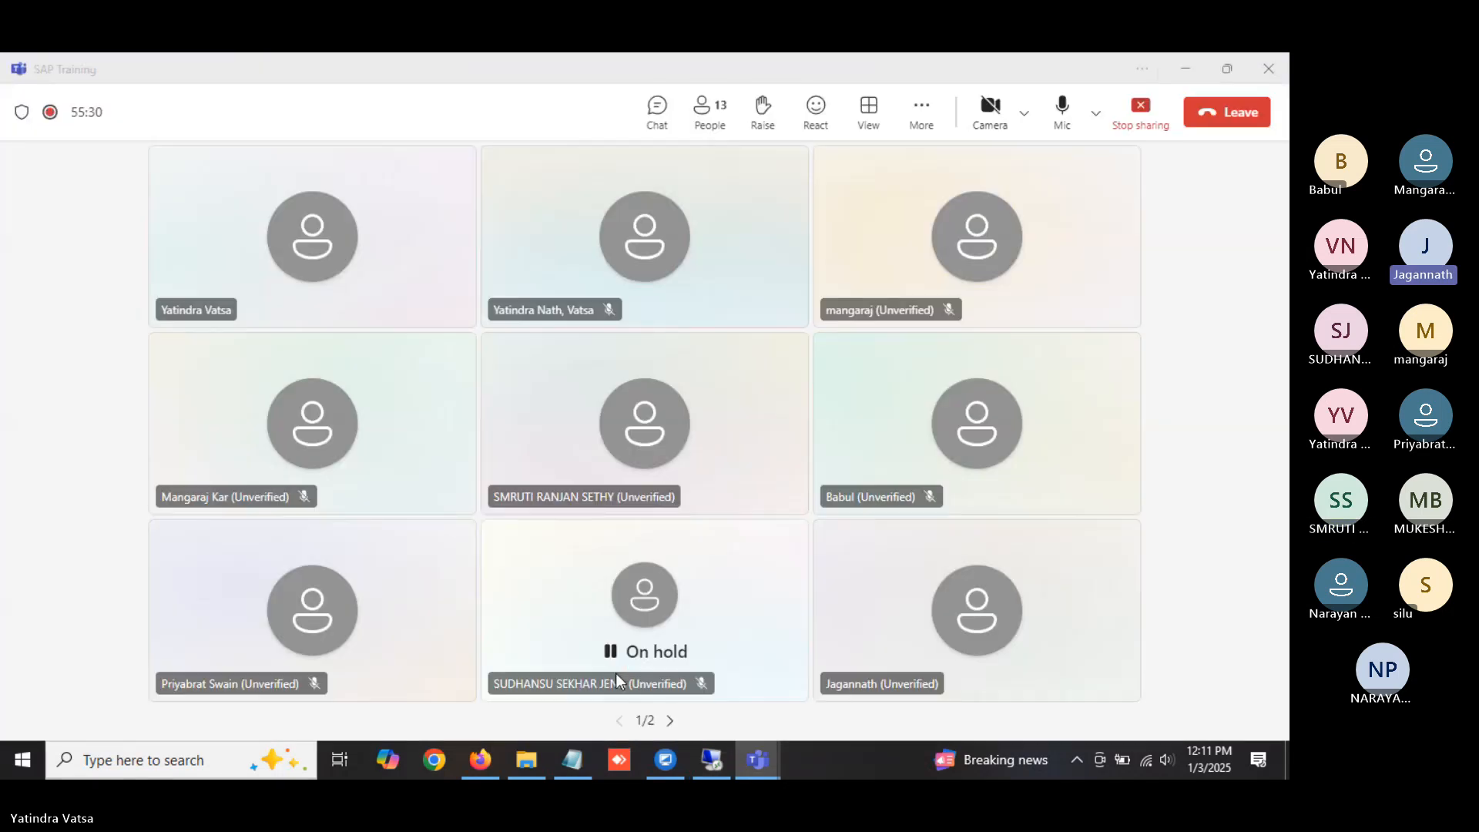
click(1067, 115)
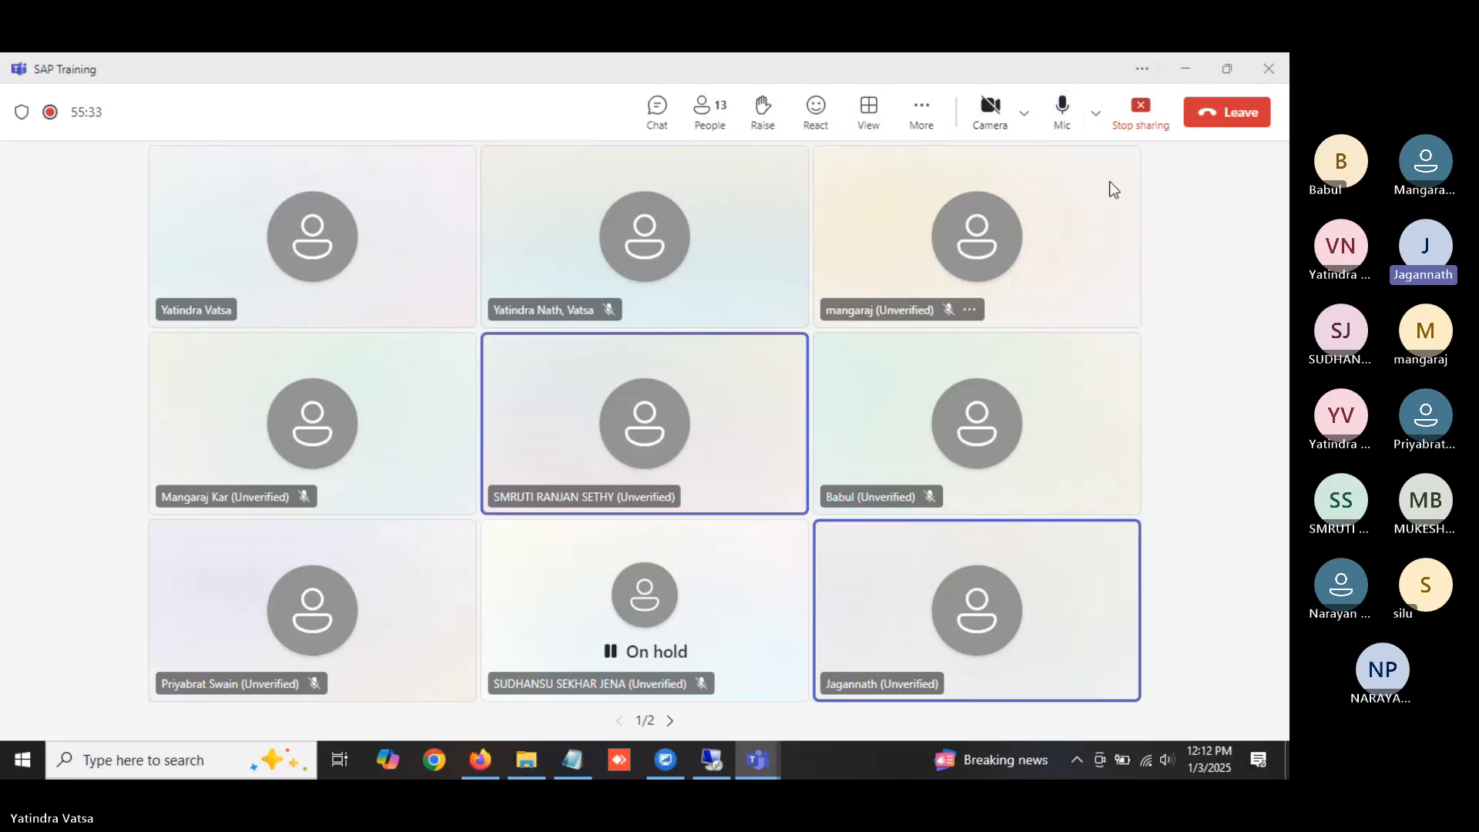
key(ctrl+shift+m)
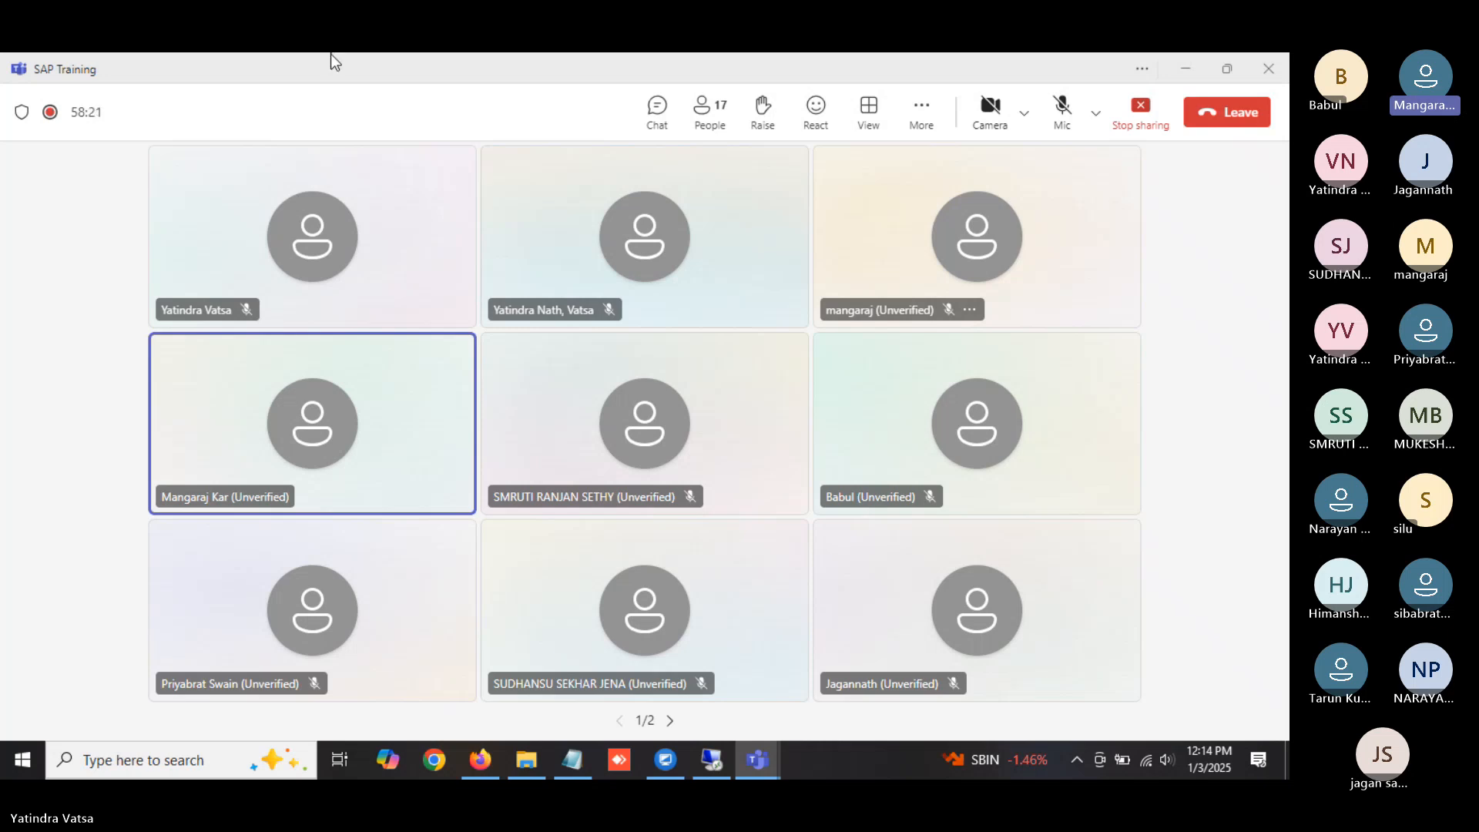
click(1066, 117)
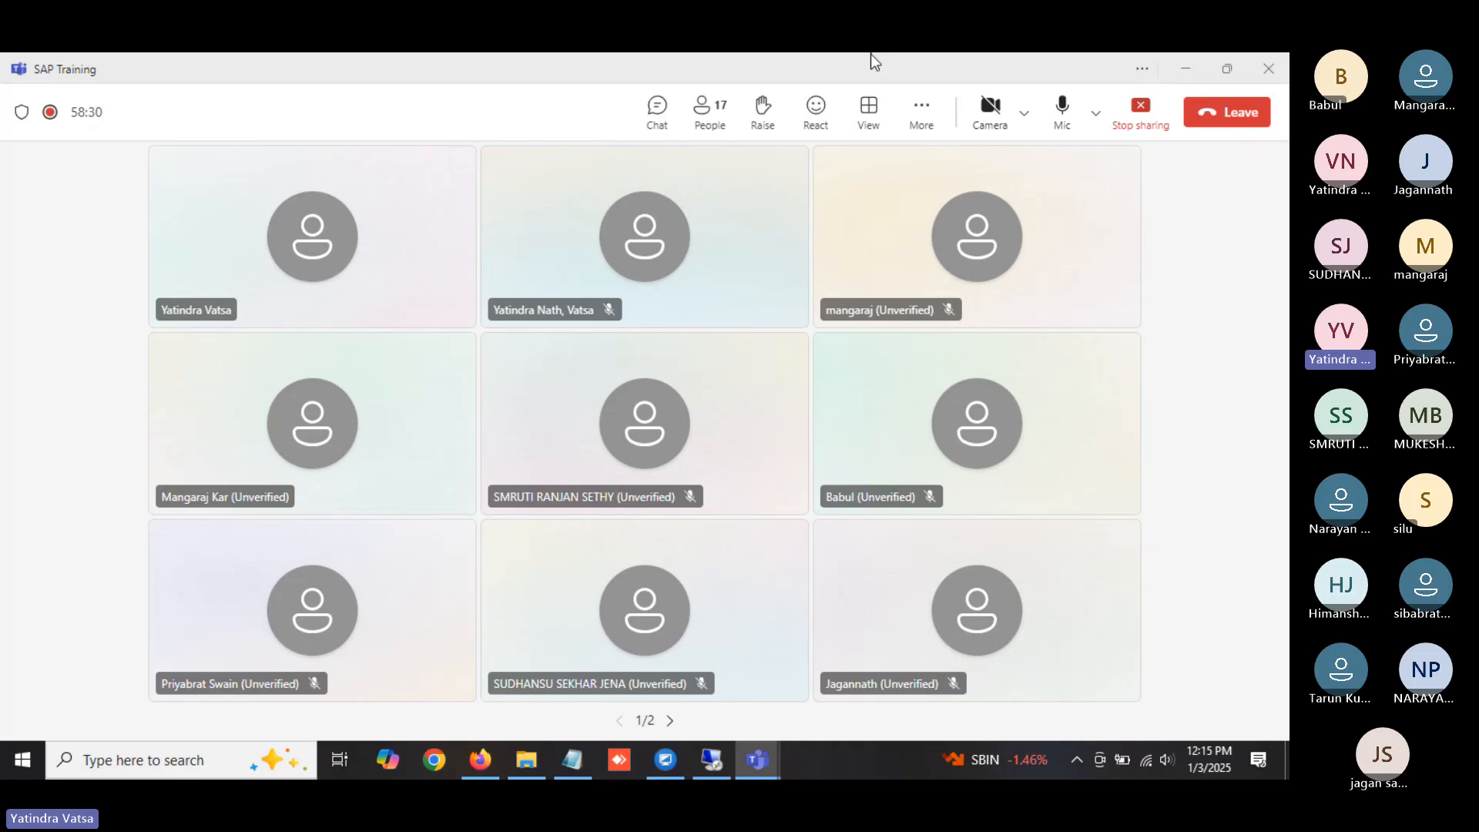
Switch to the SAP Business One remote session and open a Sales Order form from the Sales - A/R module
click(706, 761)
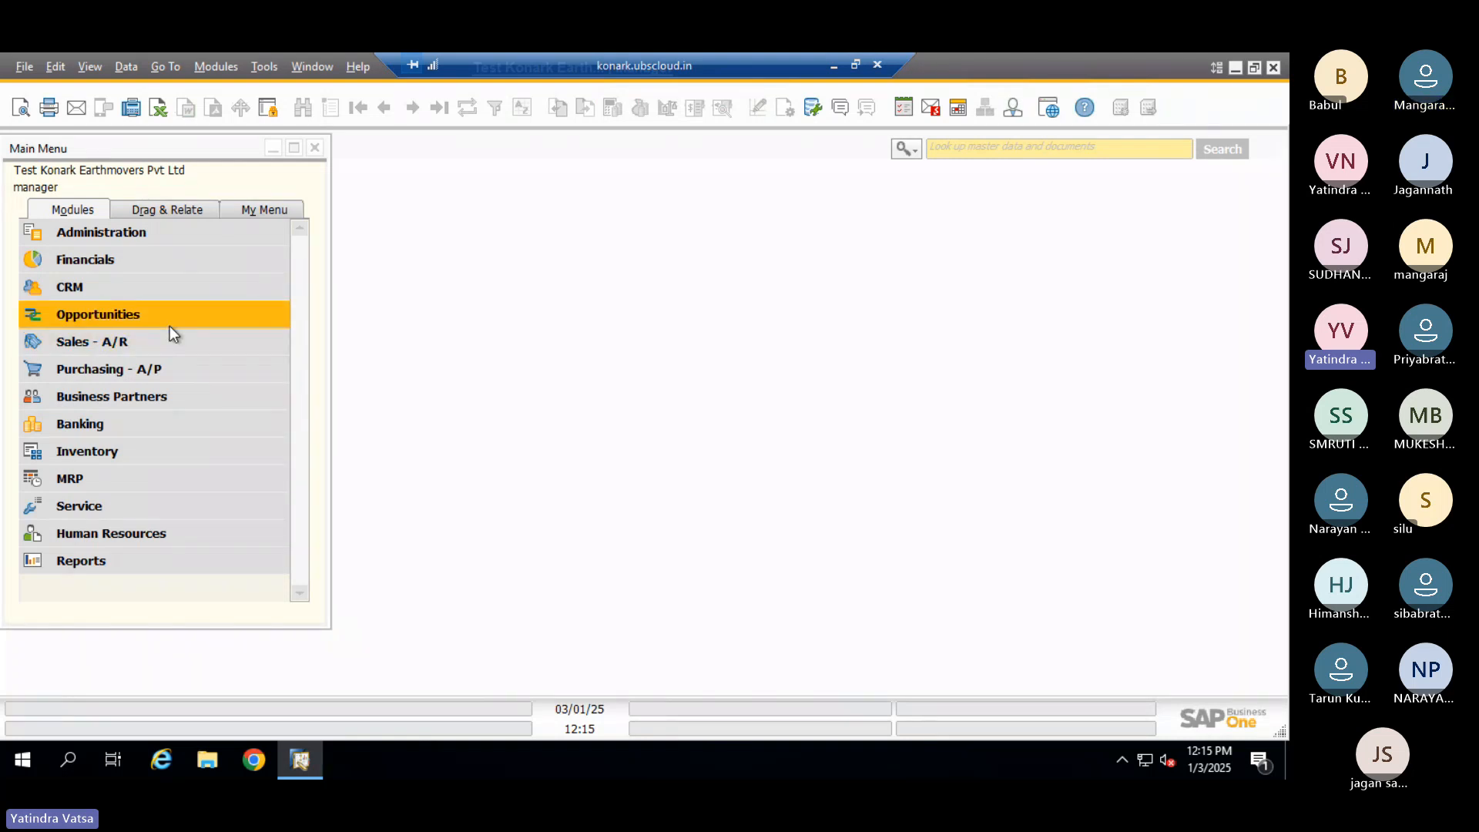
click(132, 345)
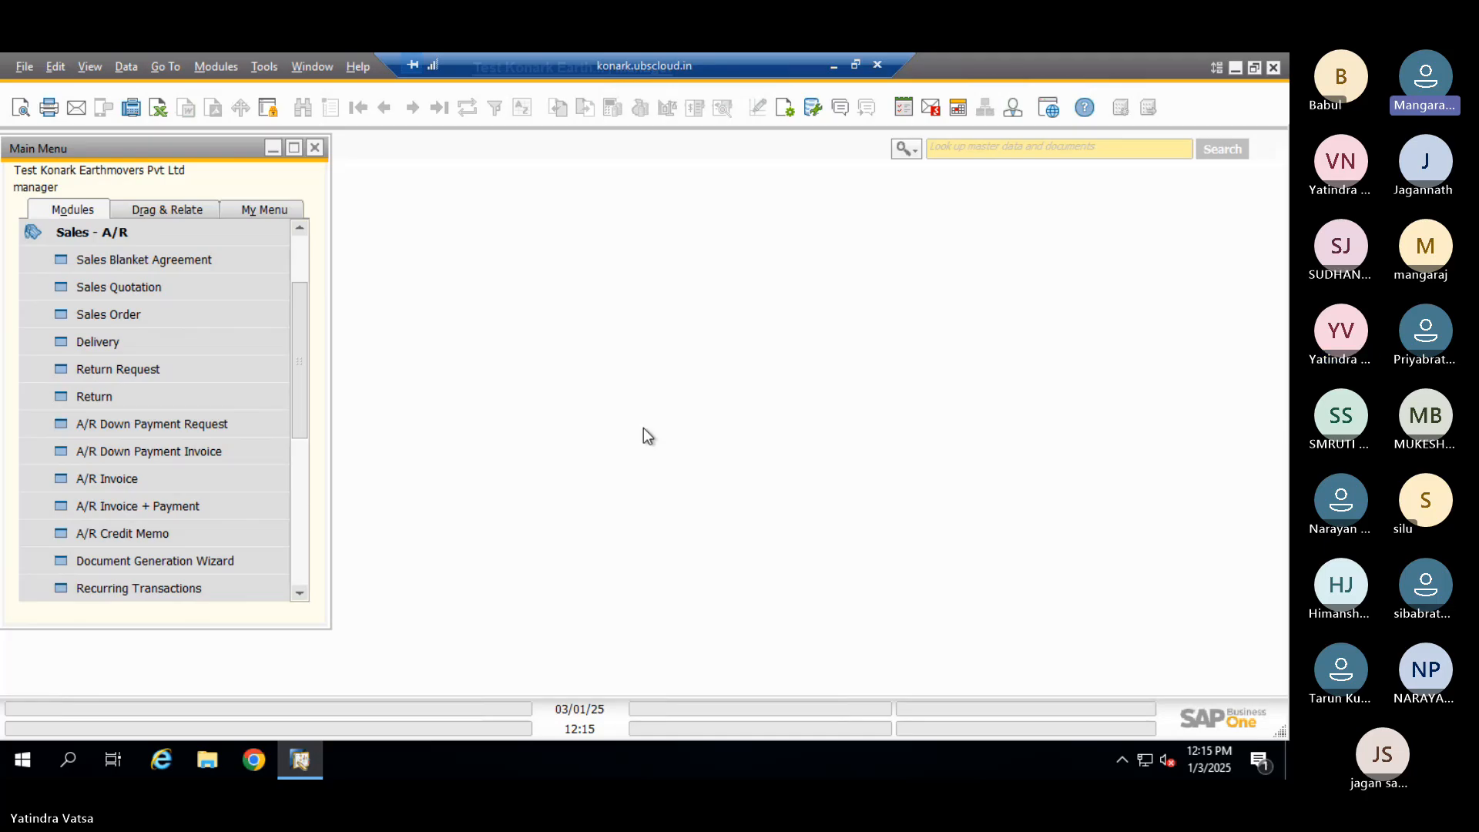
click(124, 340)
click(135, 324)
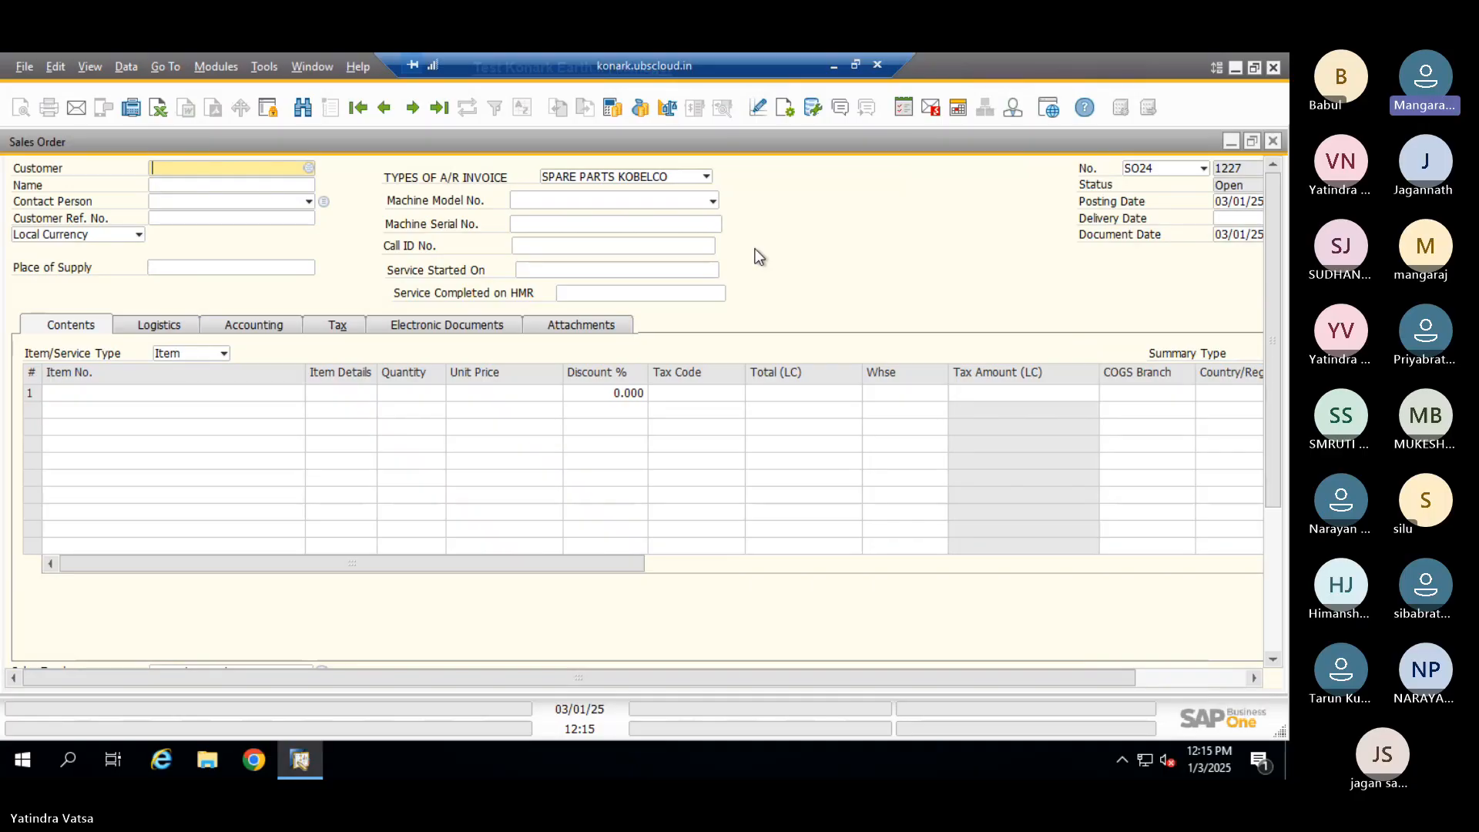
Search all sales orders using the * wildcard as document number, and close the result list
key(ctrl+f)
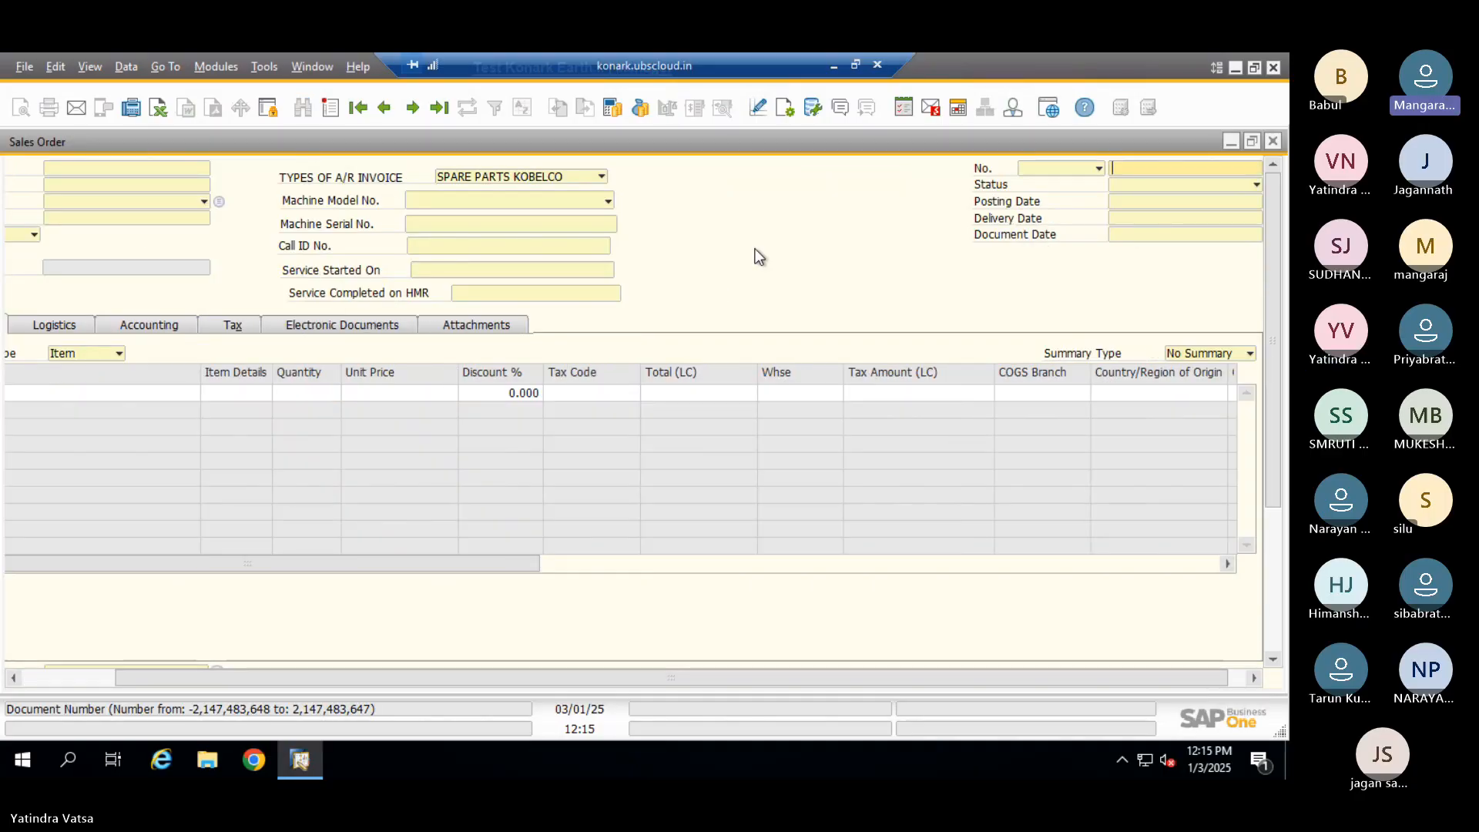
text(*)
key(Return)
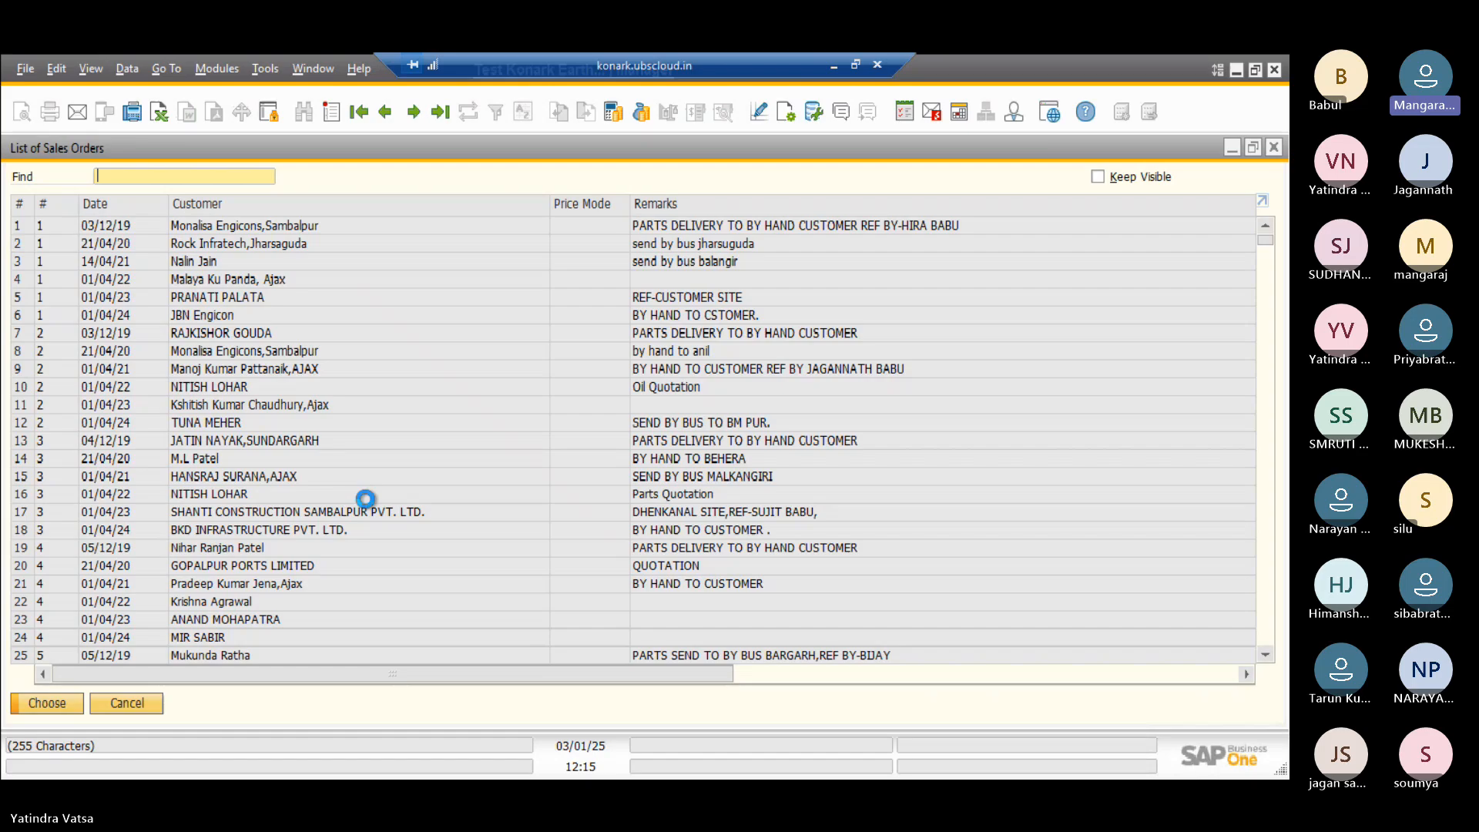
key(Escape)
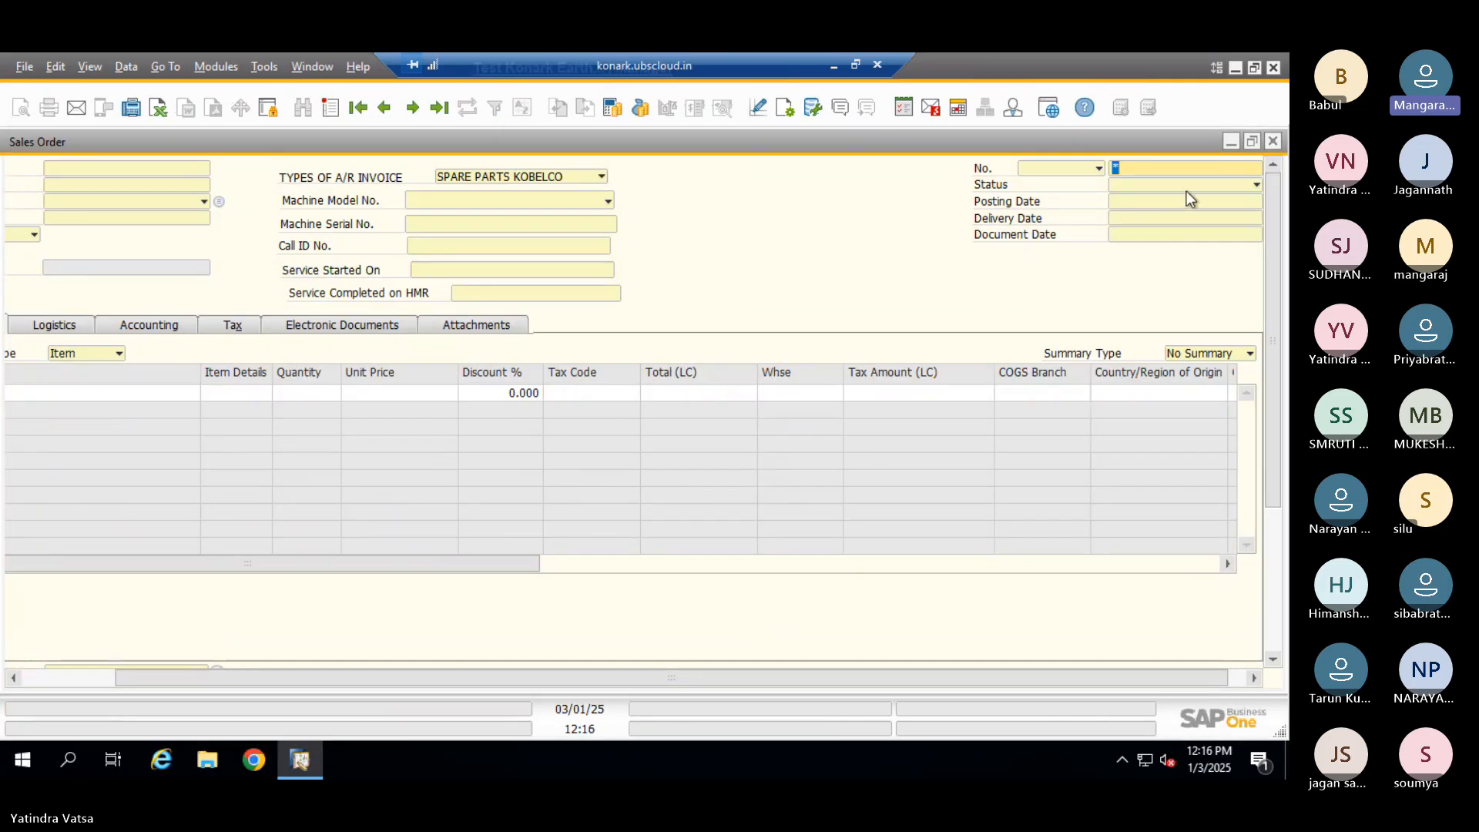
Restrict the sales order search to the status Open; Printed and run it
click(1186, 187)
click(1147, 234)
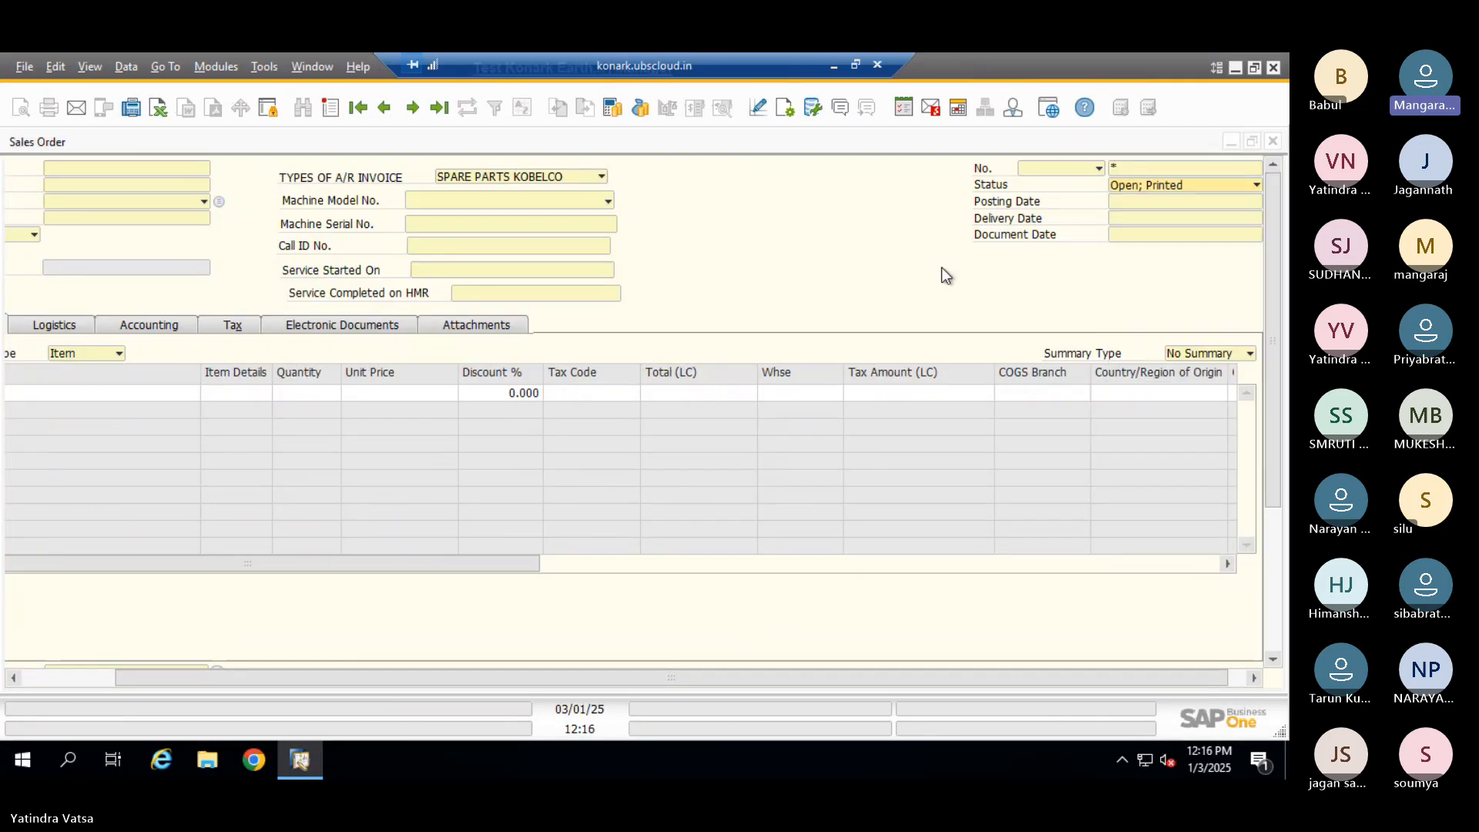
key(Return)
click(957, 266)
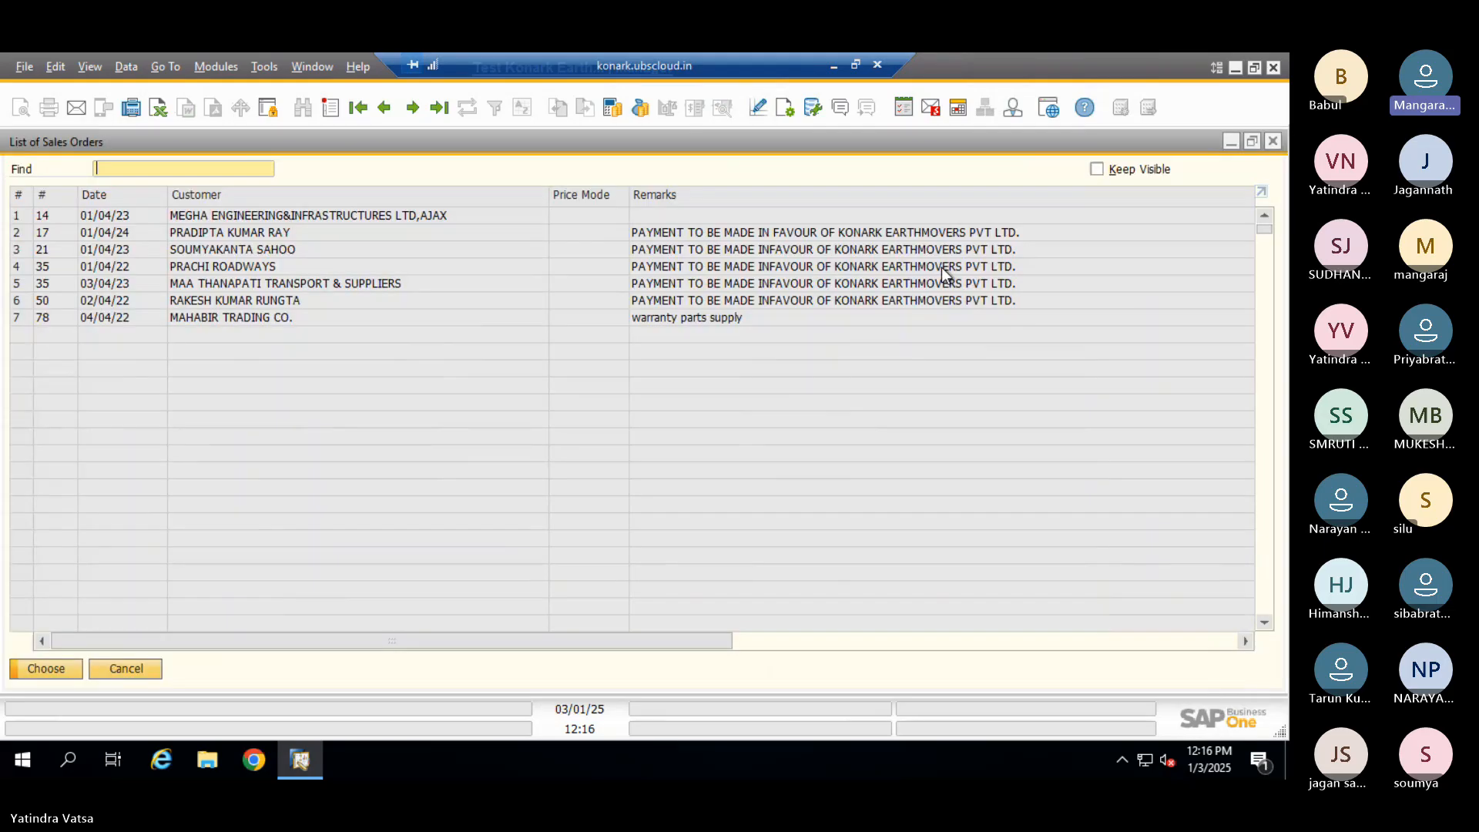
Sort the list of sales orders by date, newest first, and set the list to stay visible
double_click(141, 197)
double_click(146, 197)
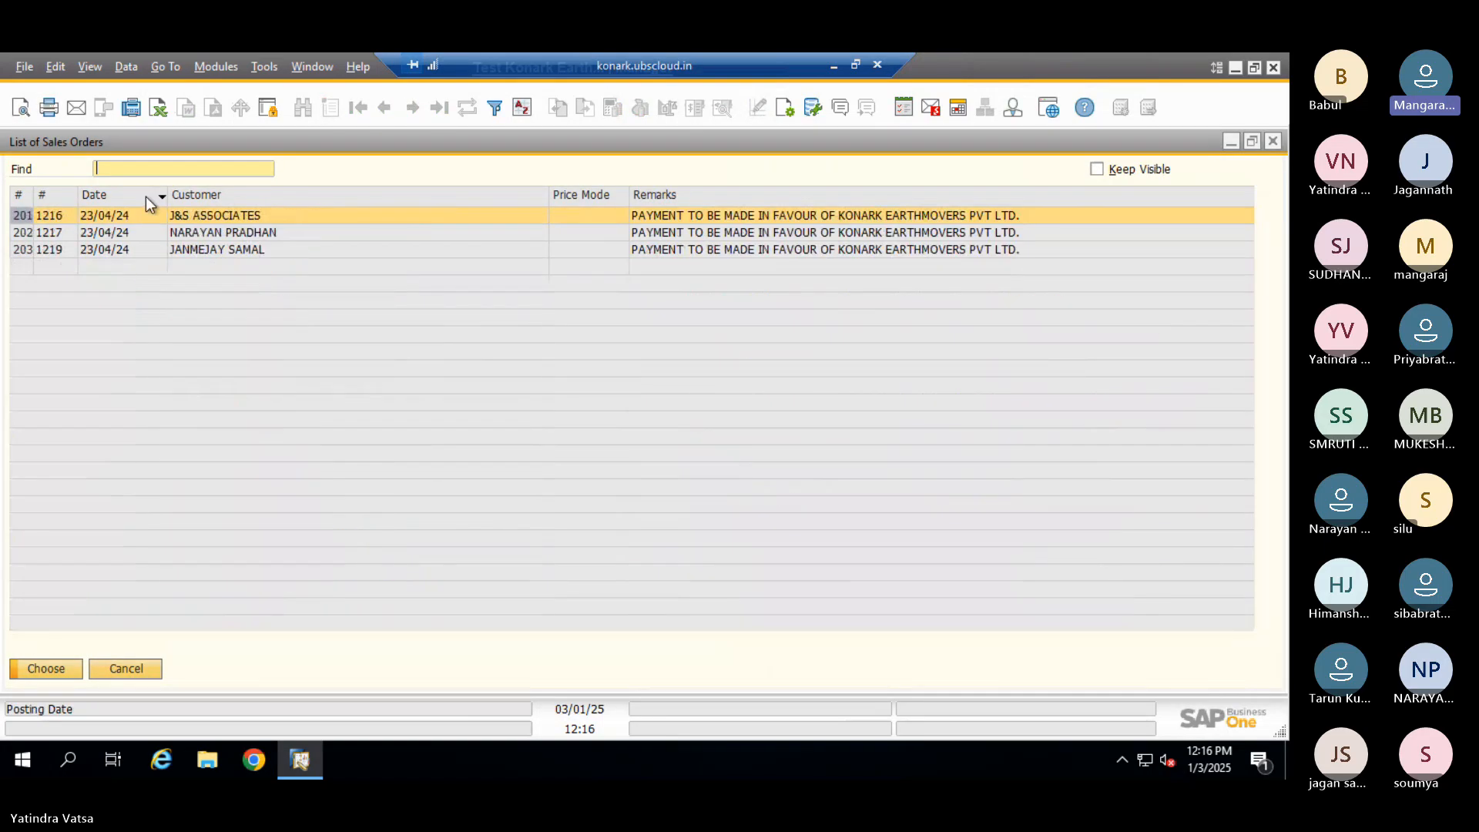
click(1096, 168)
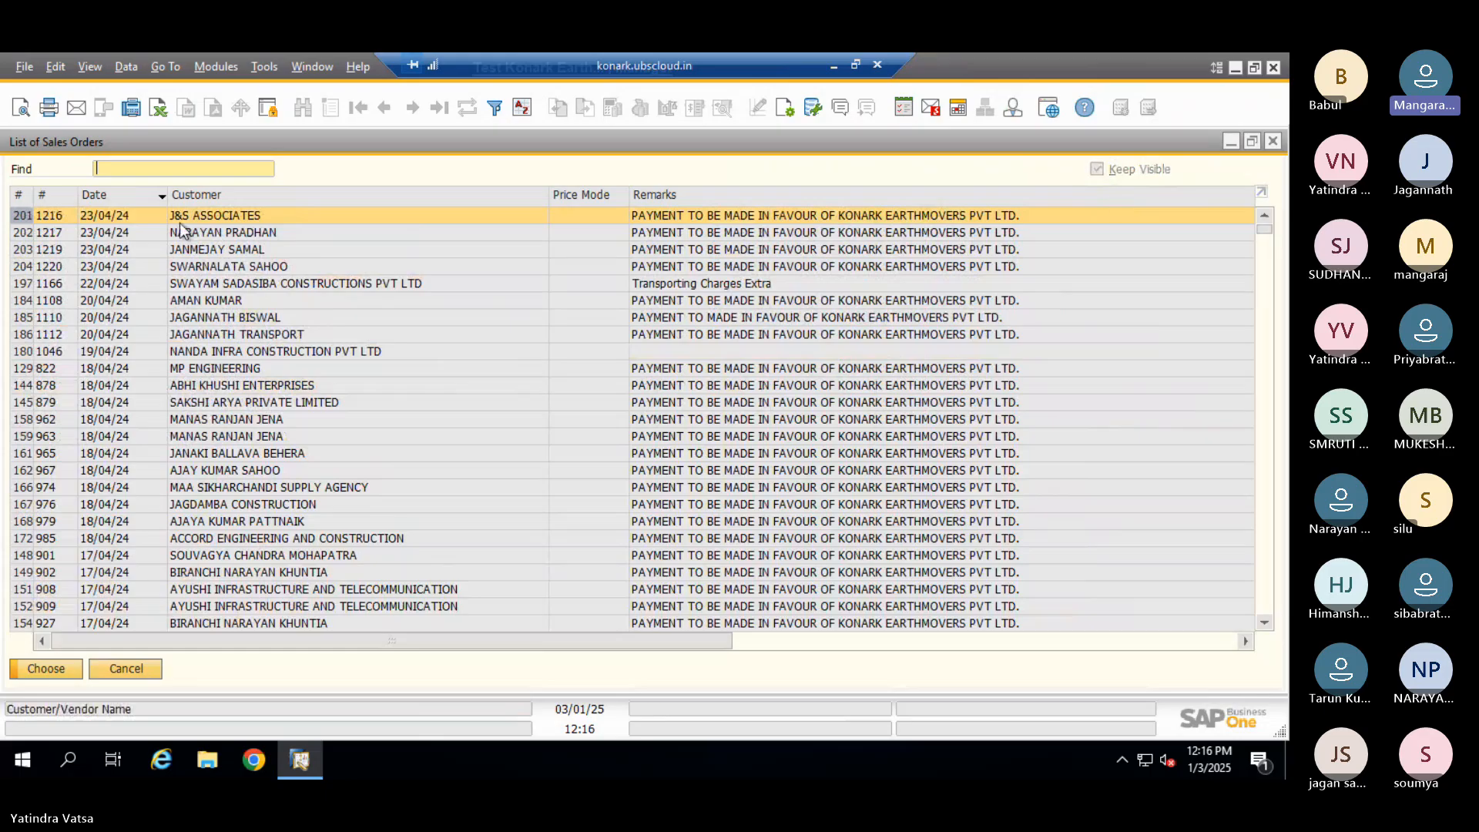
Open the J&S ASSOCIATES sales order dated 23/04/24 and examine its header, item line, remarks and totals
double_click(156, 215)
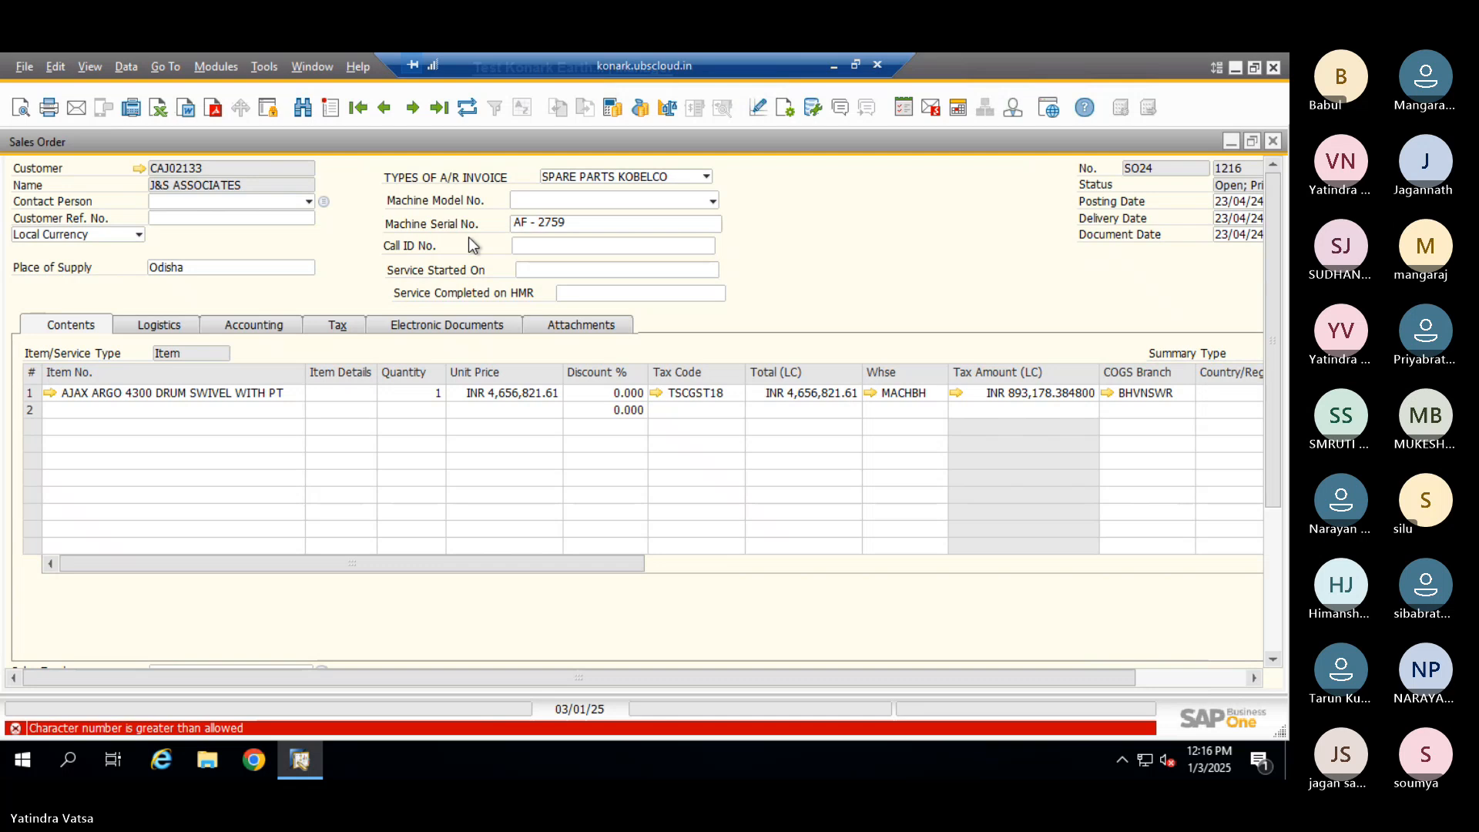
scroll(963, 250, down, 1)
scroll(963, 250, down, 2)
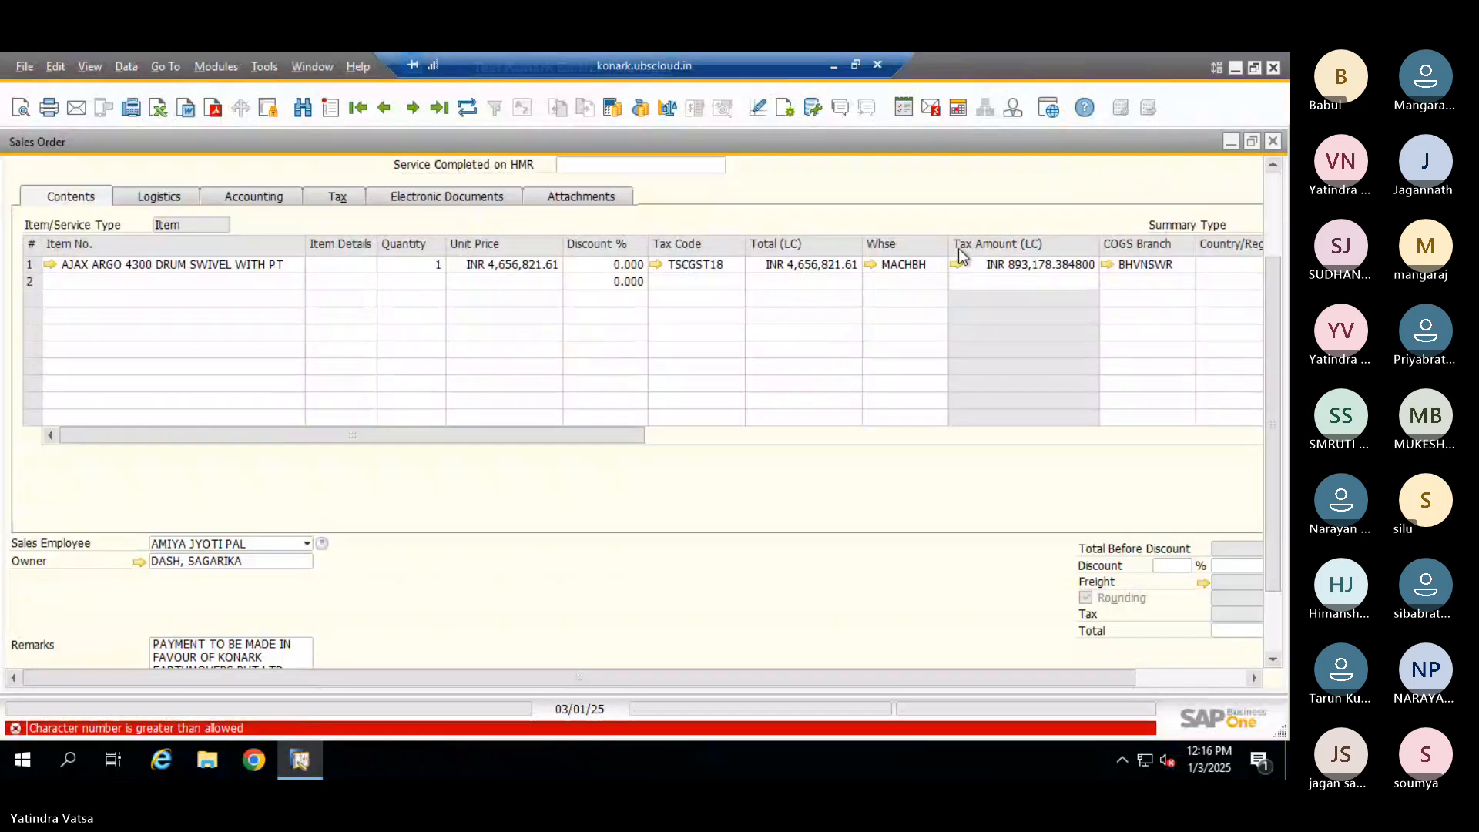
scroll(802, 539, down, 2)
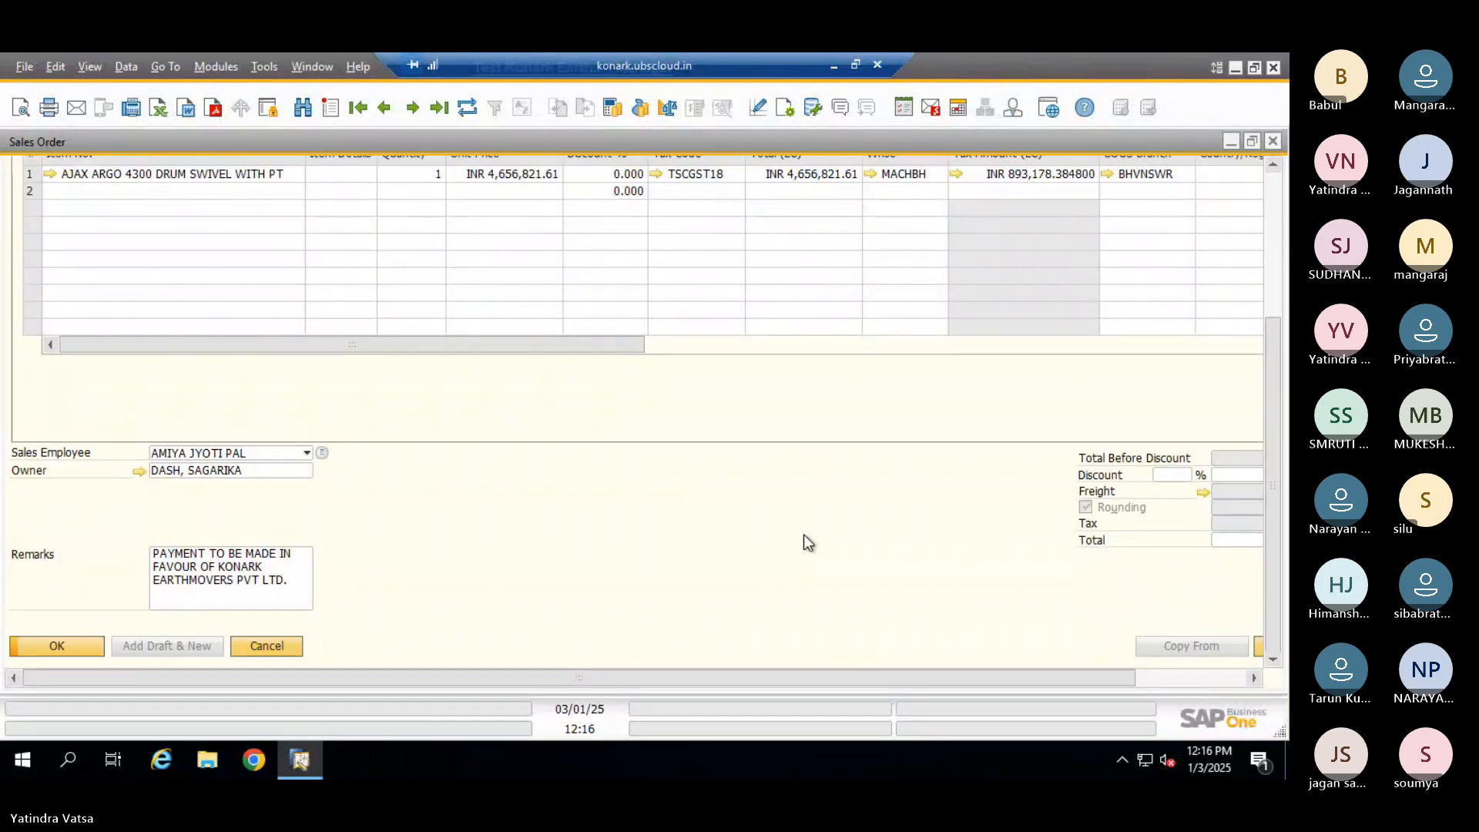
scroll(803, 533, up, 4)
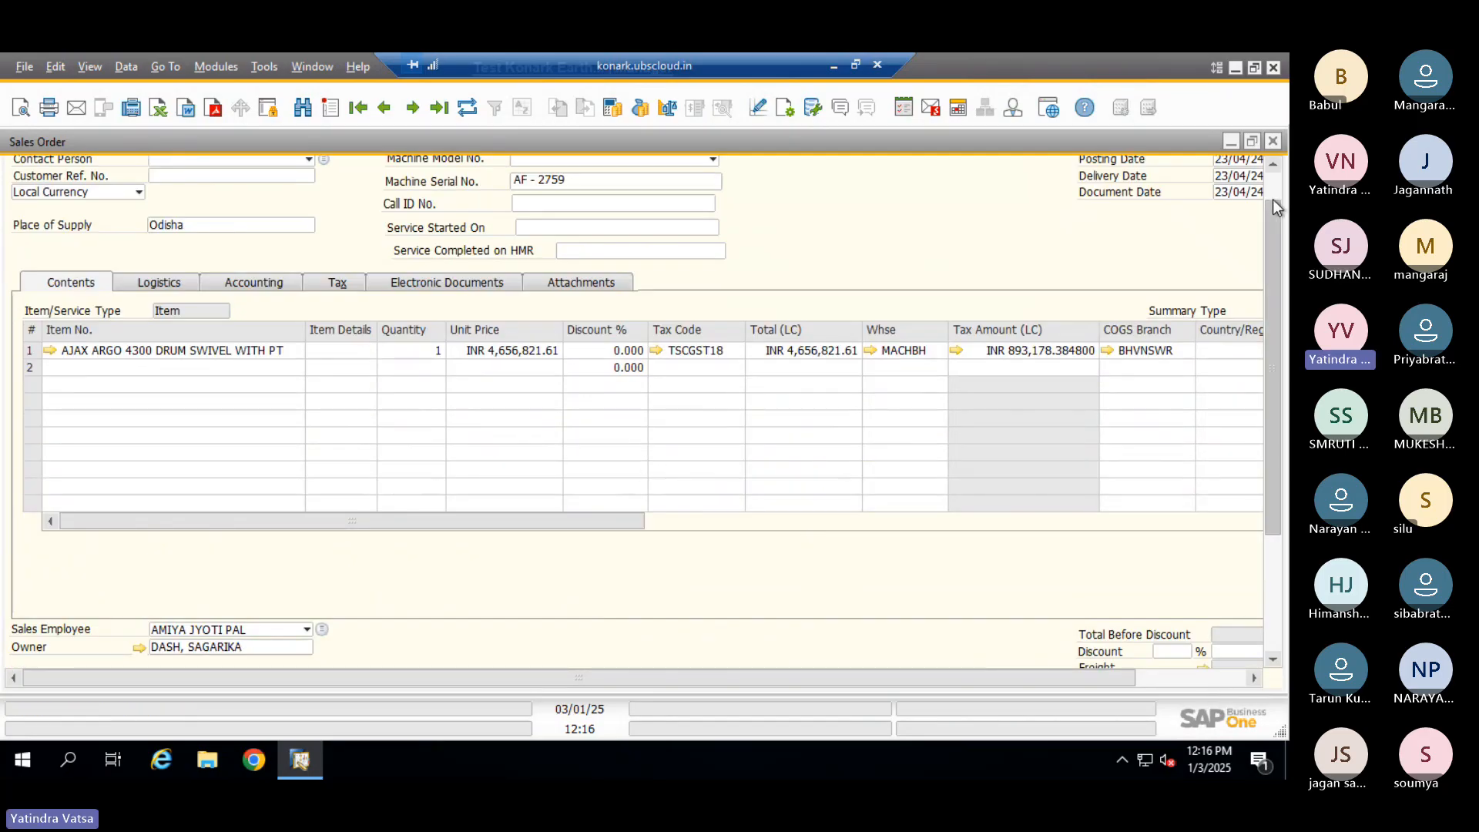
scroll(1272, 198, up, 1)
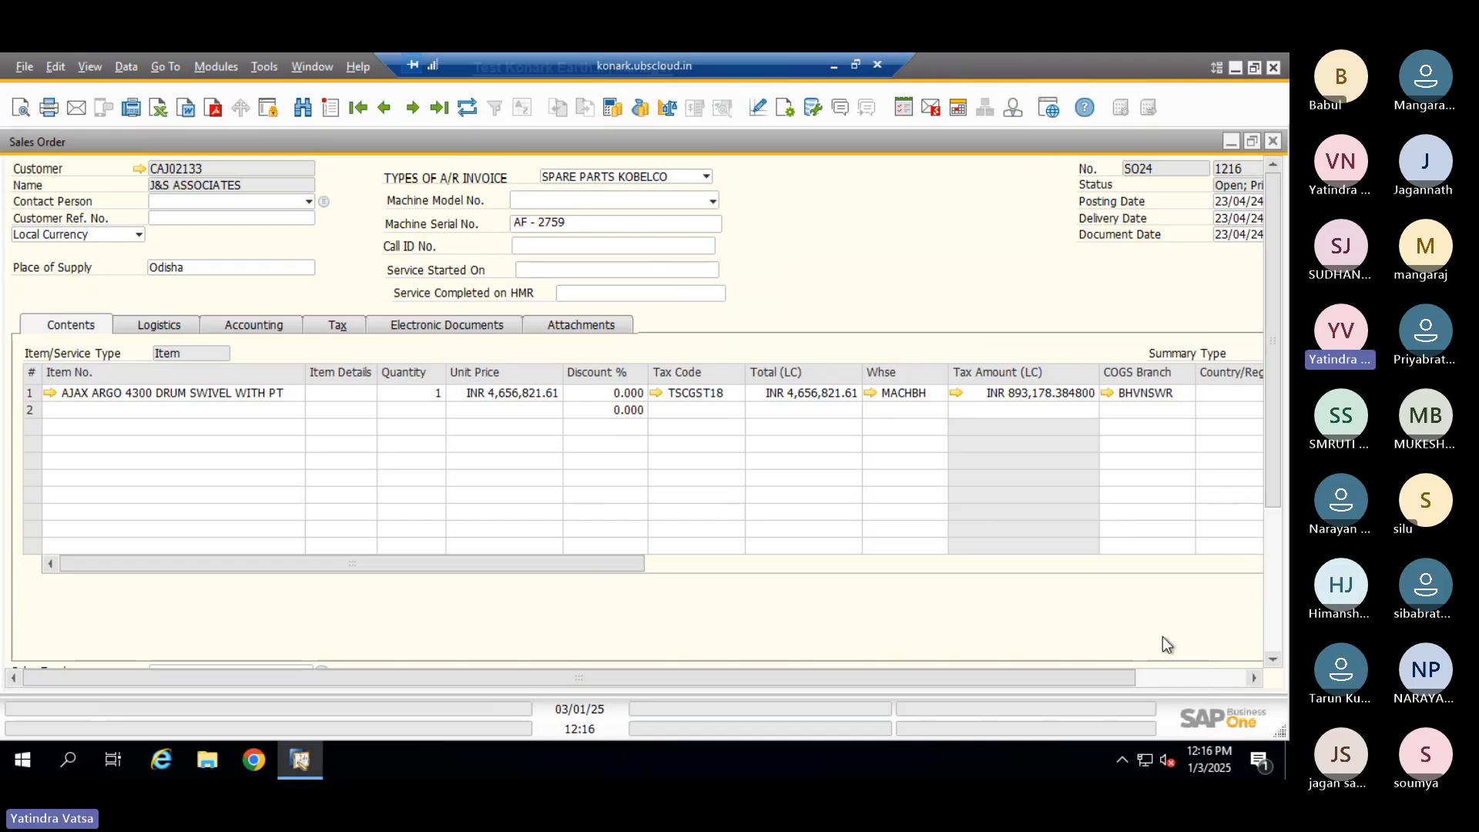
scroll(1268, 521, down, 5)
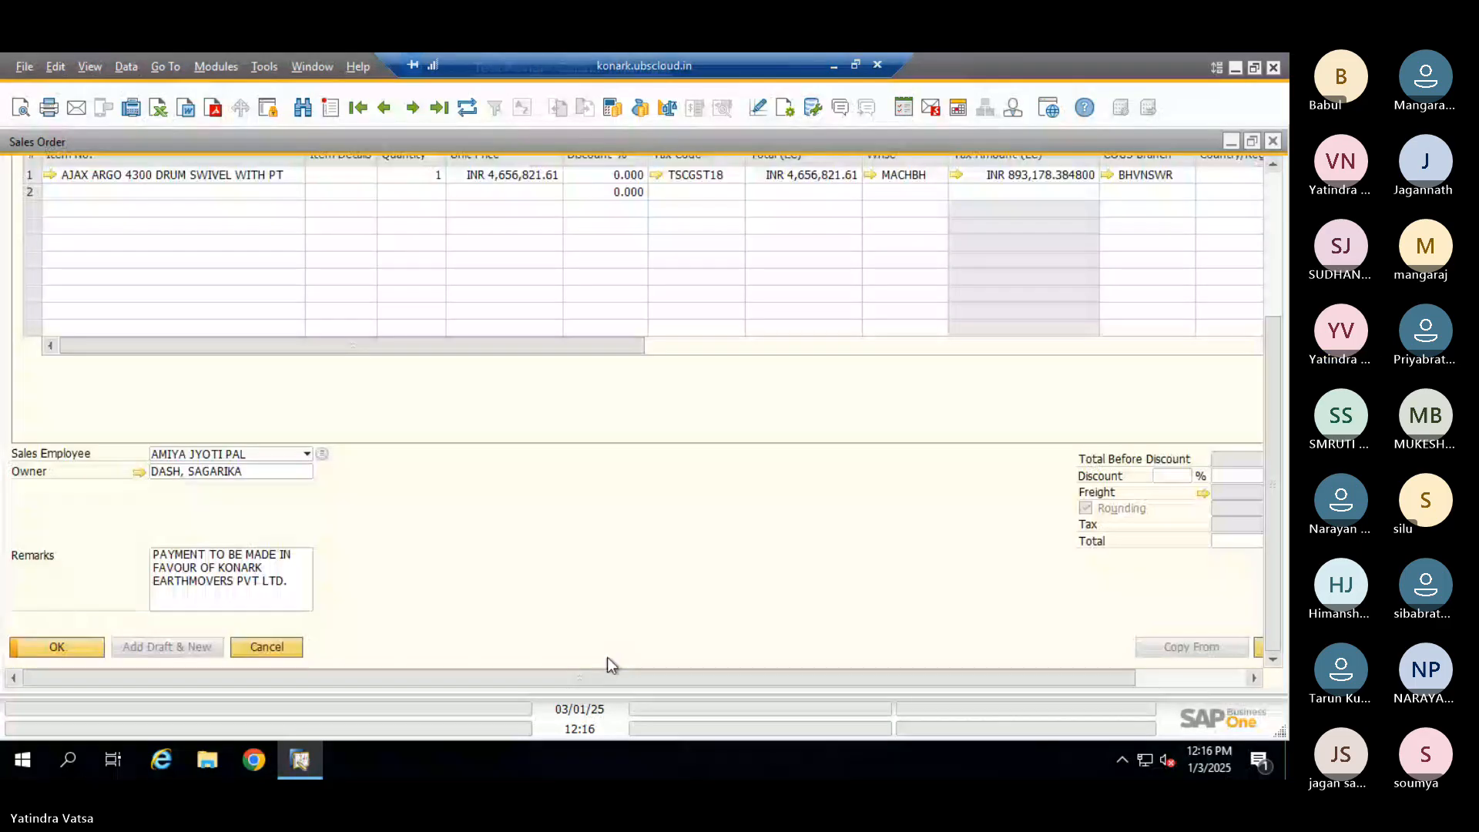
drag(922, 672, 1046, 657)
scroll(454, 407, up, 2)
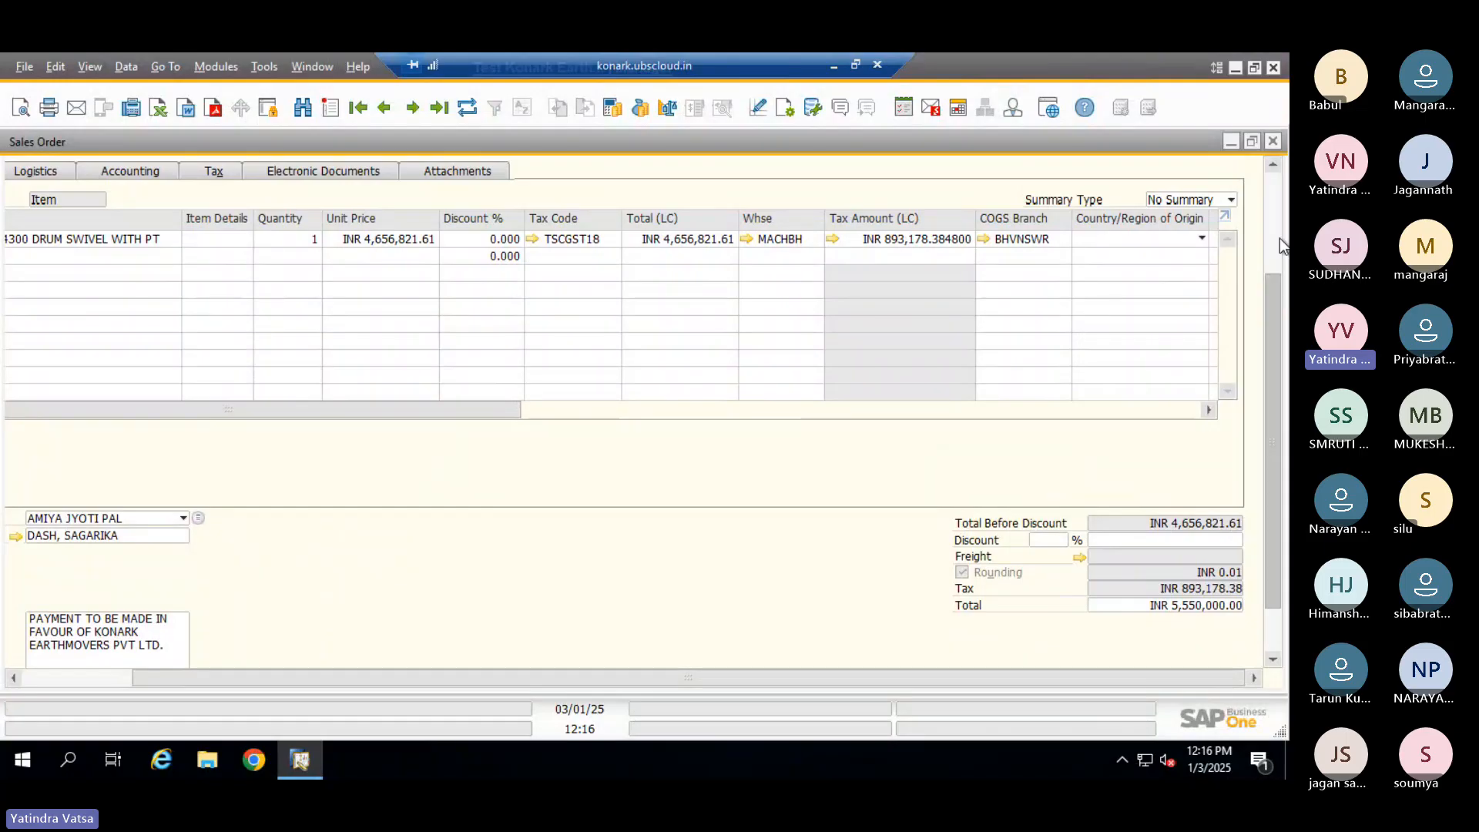
scroll(1278, 238, up, 4)
Start a new sales order and choose the fourth customer in the list of business partners
click(213, 66)
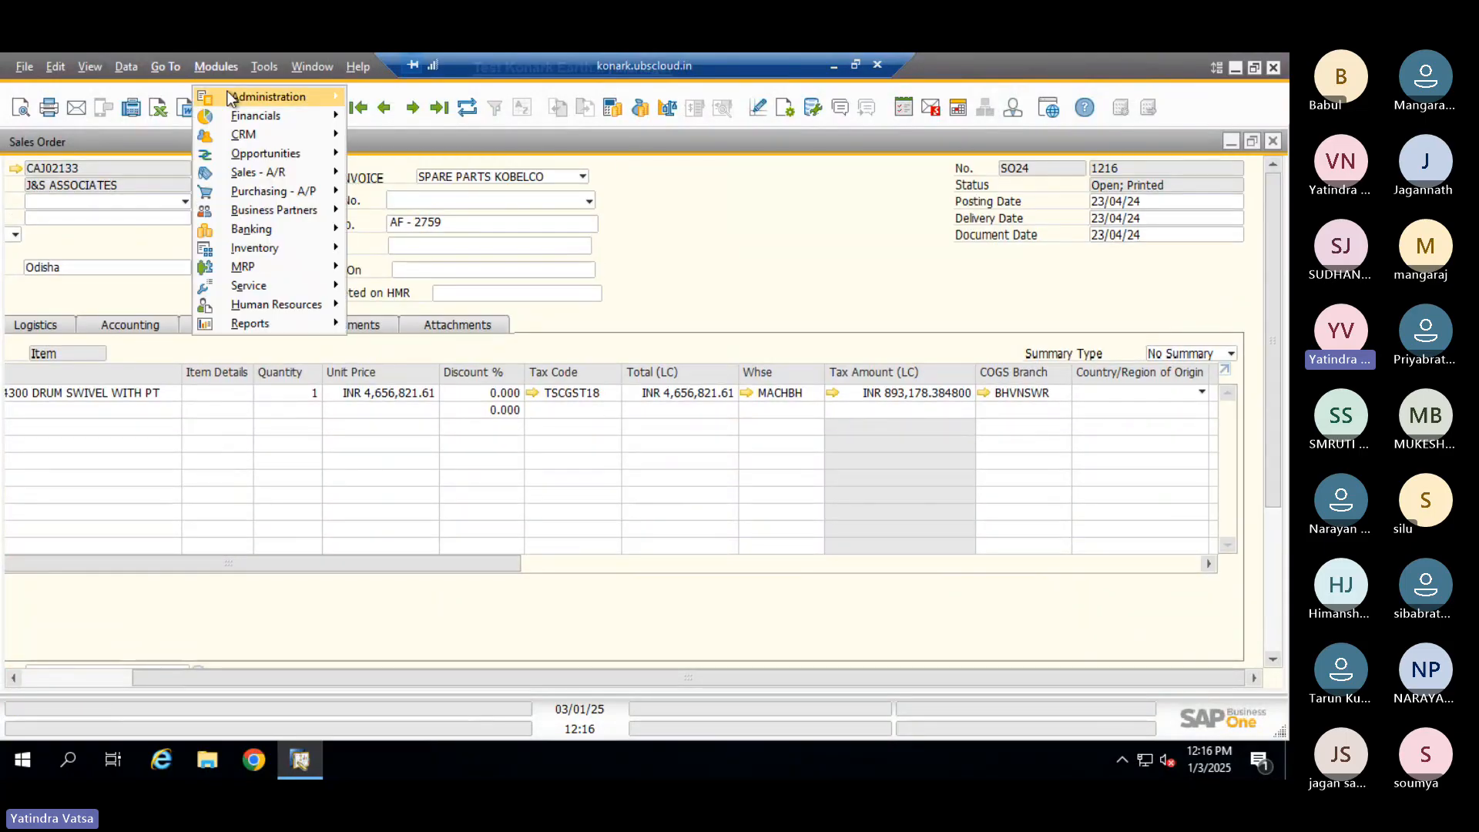
mouse_move(259, 171)
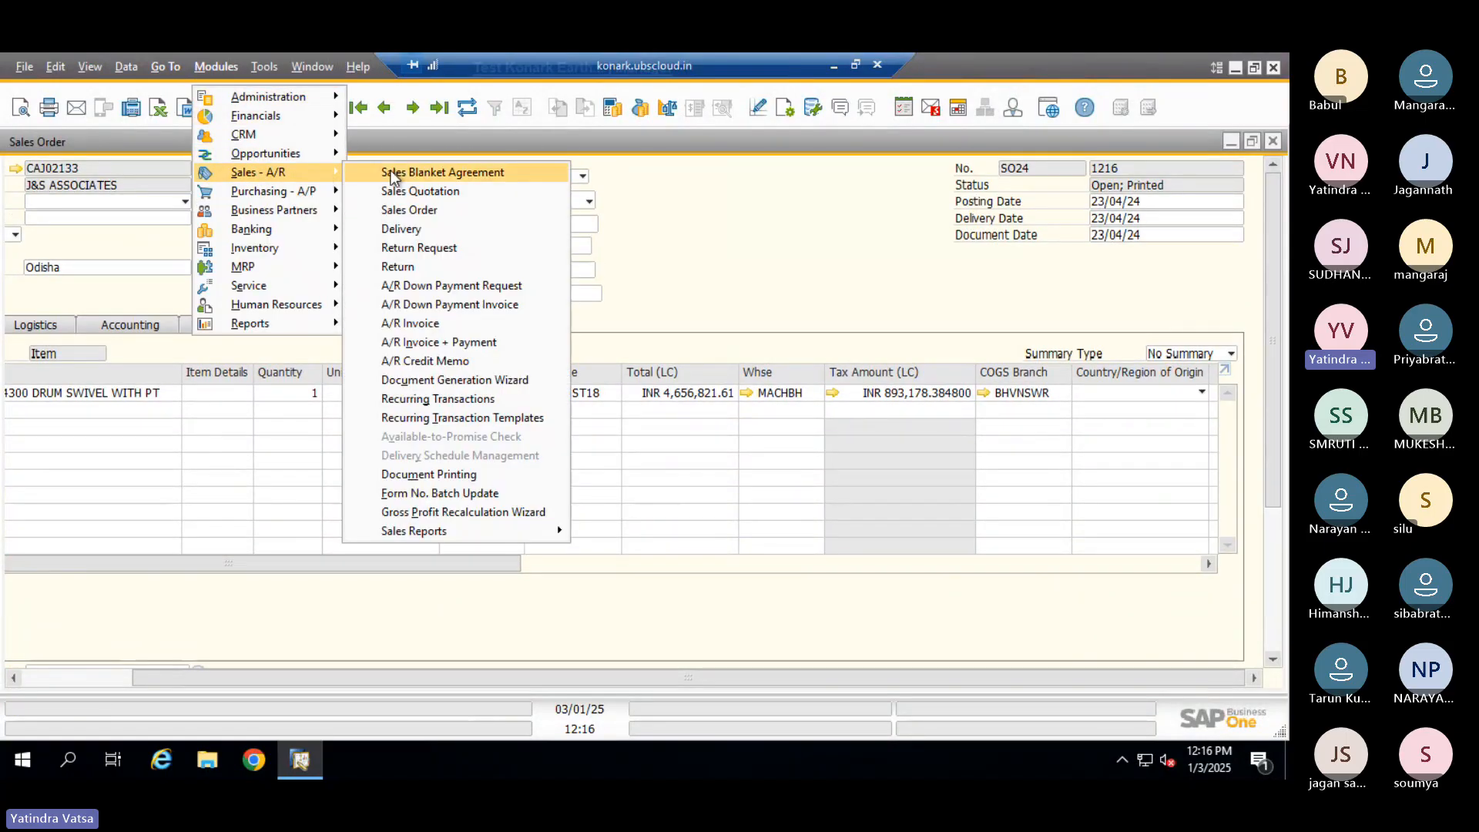
click(422, 208)
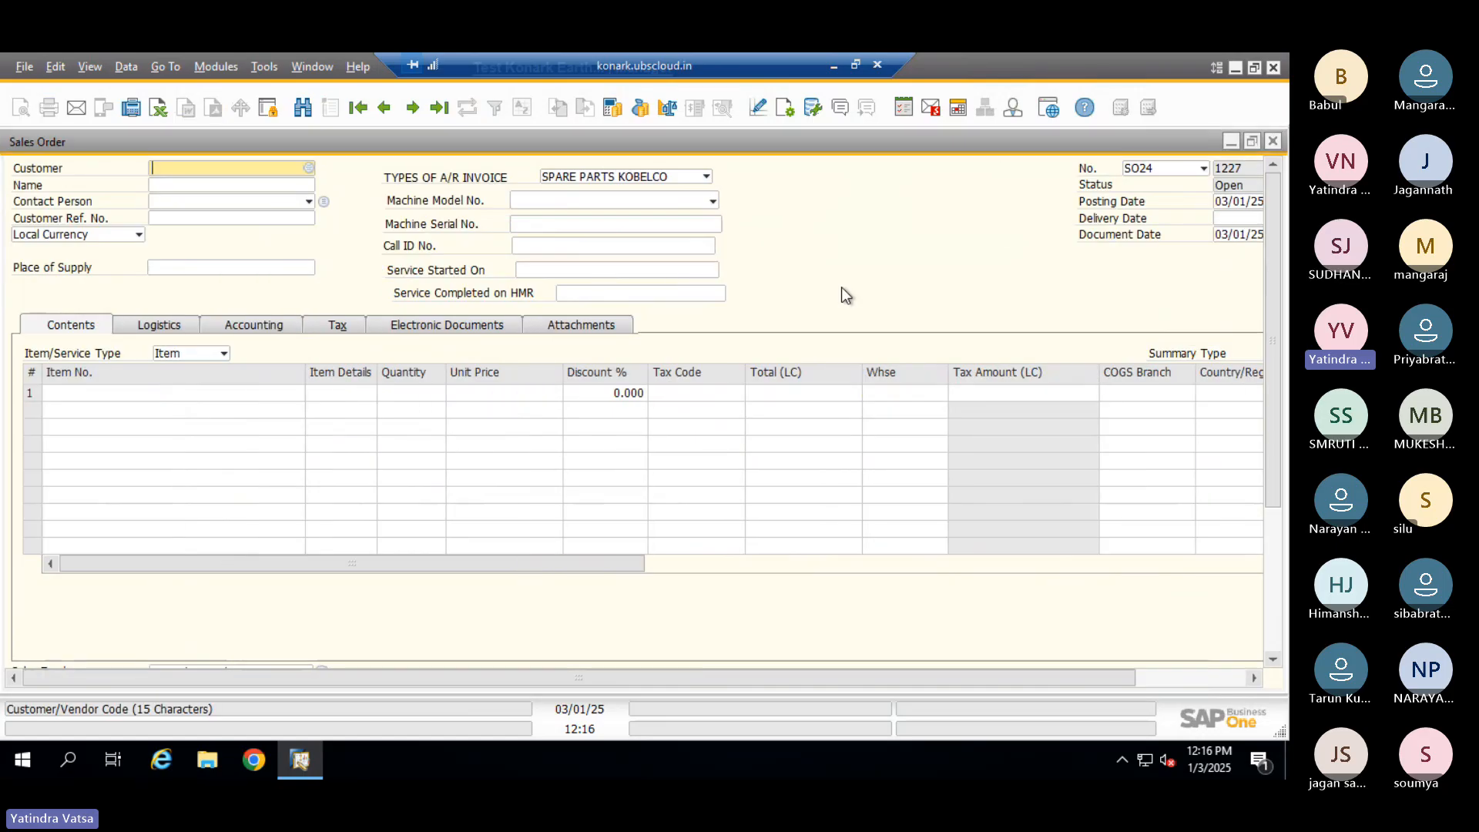
click(308, 168)
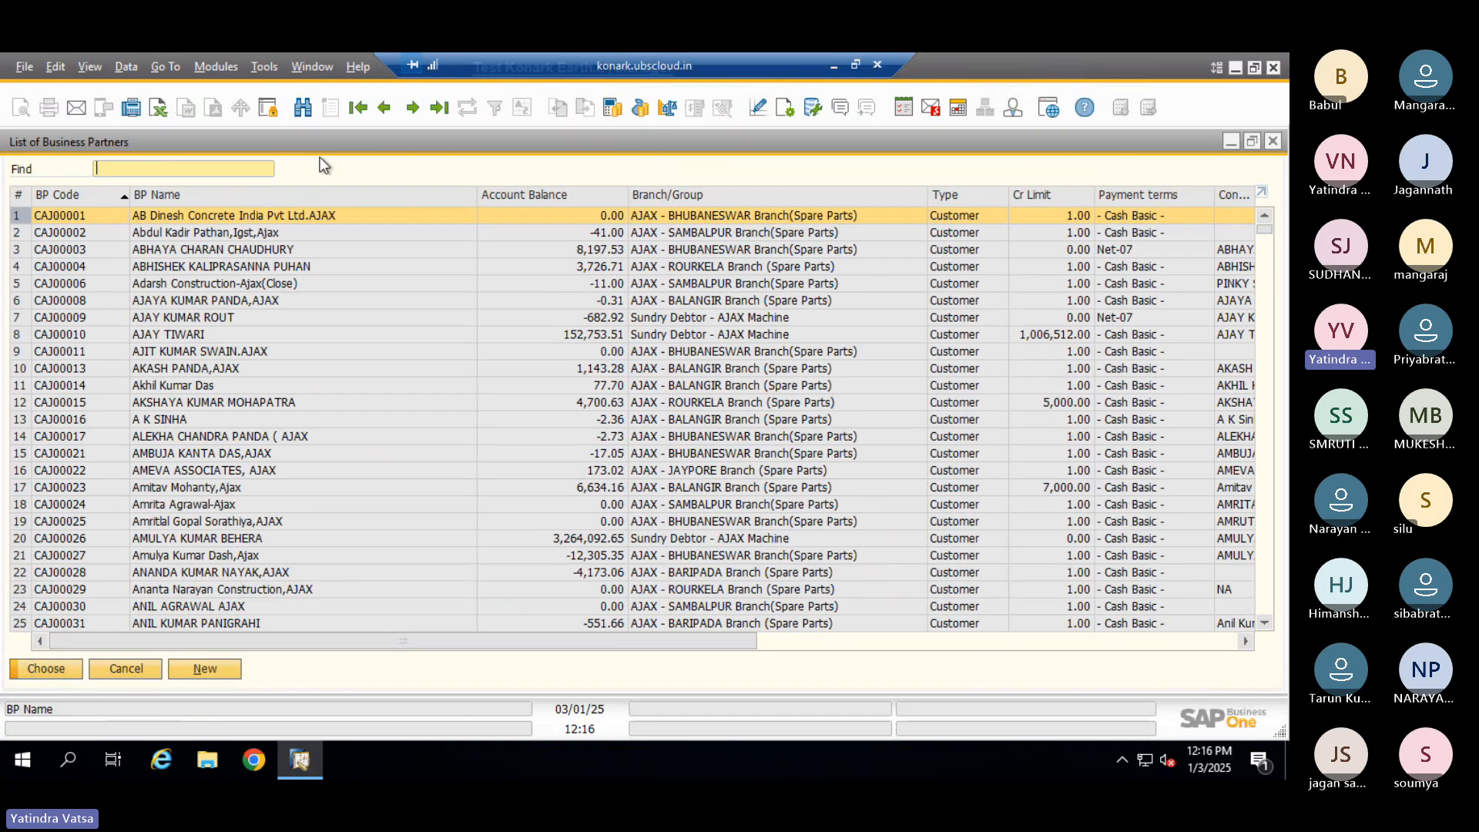
click(271, 268)
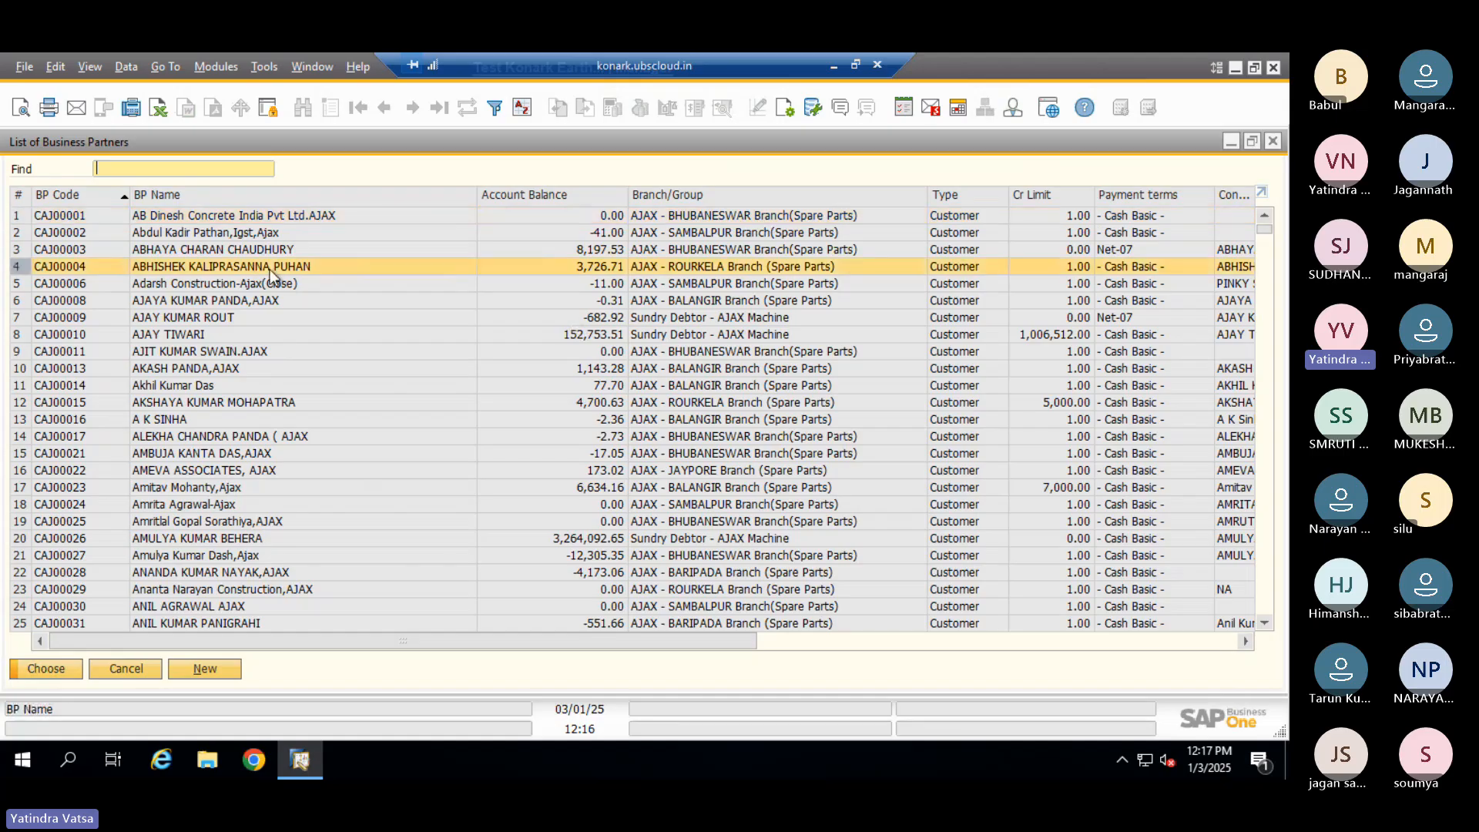
double_click(271, 275)
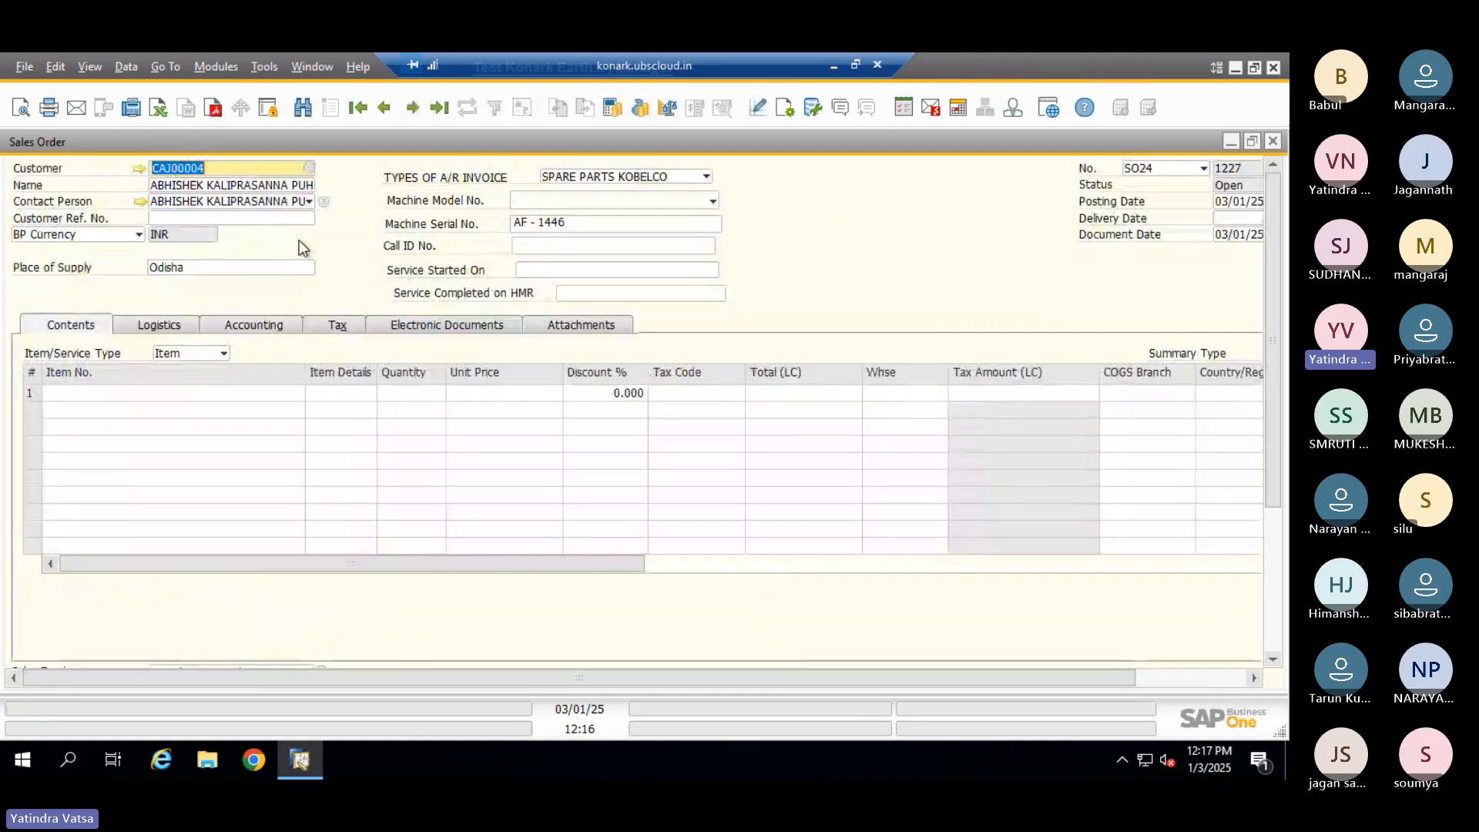
Set the new sales order's customer reference number to 123
click(196, 215)
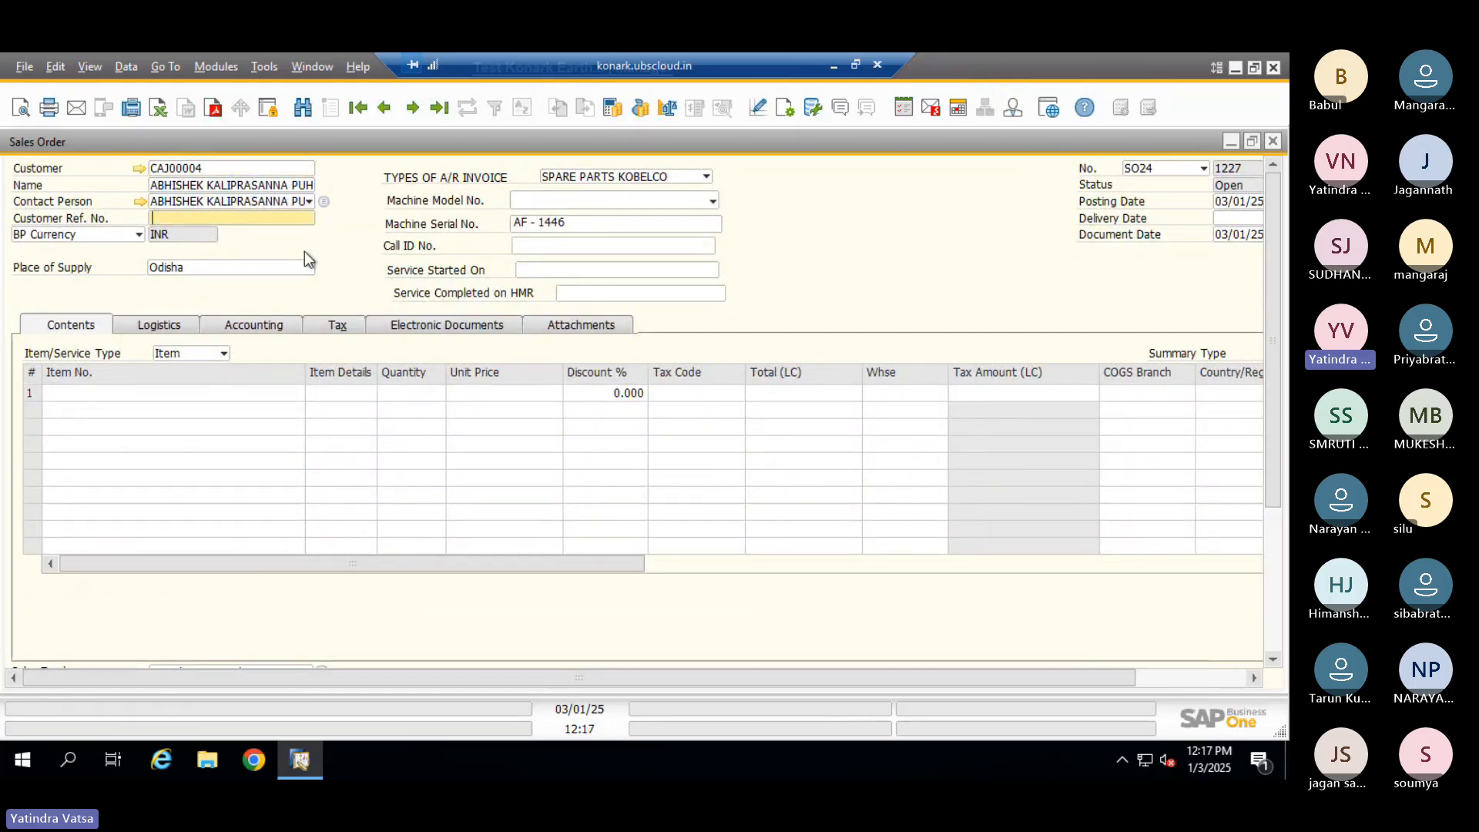
text(123)
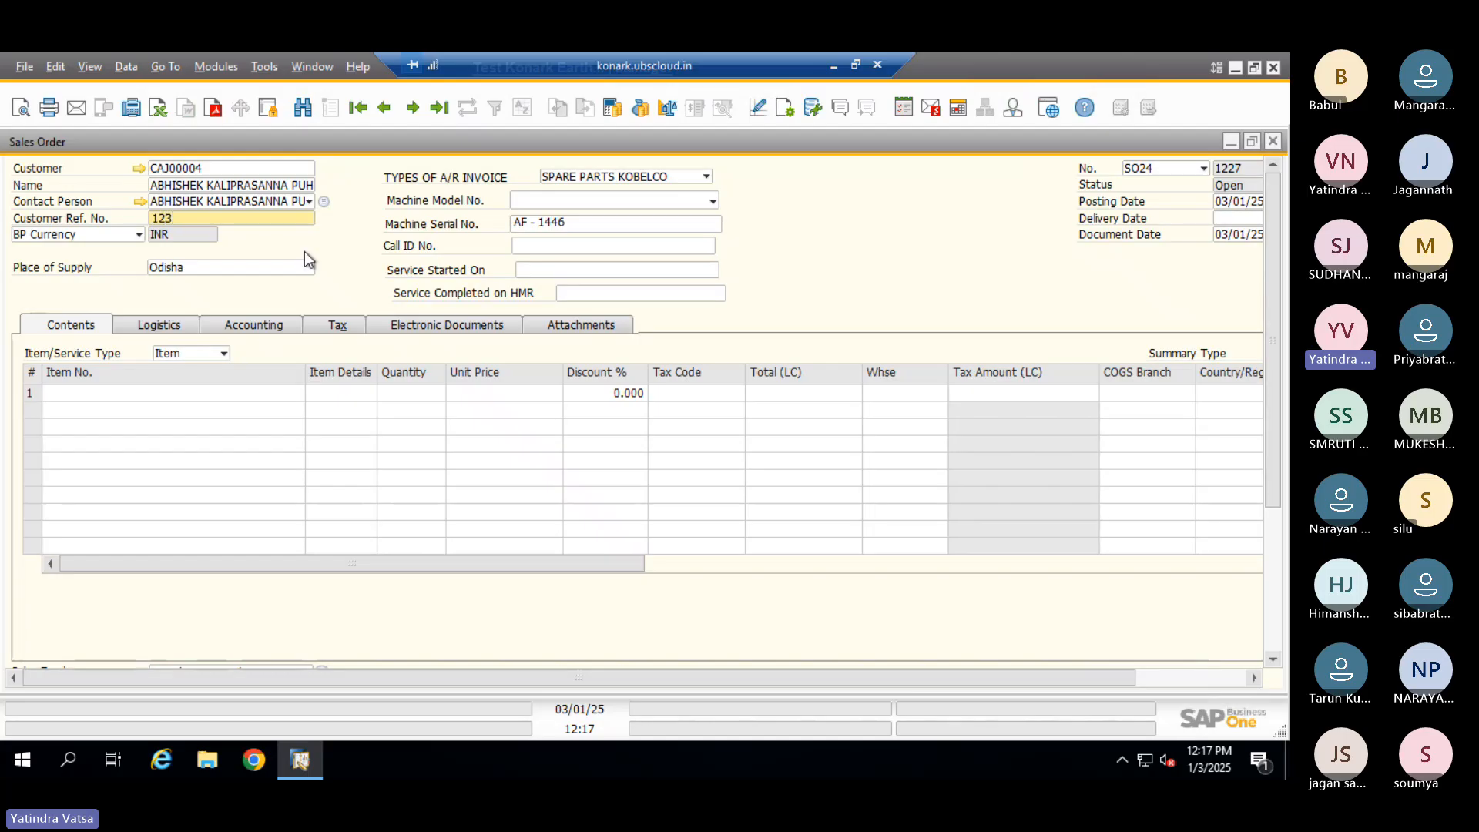
key(Tab)
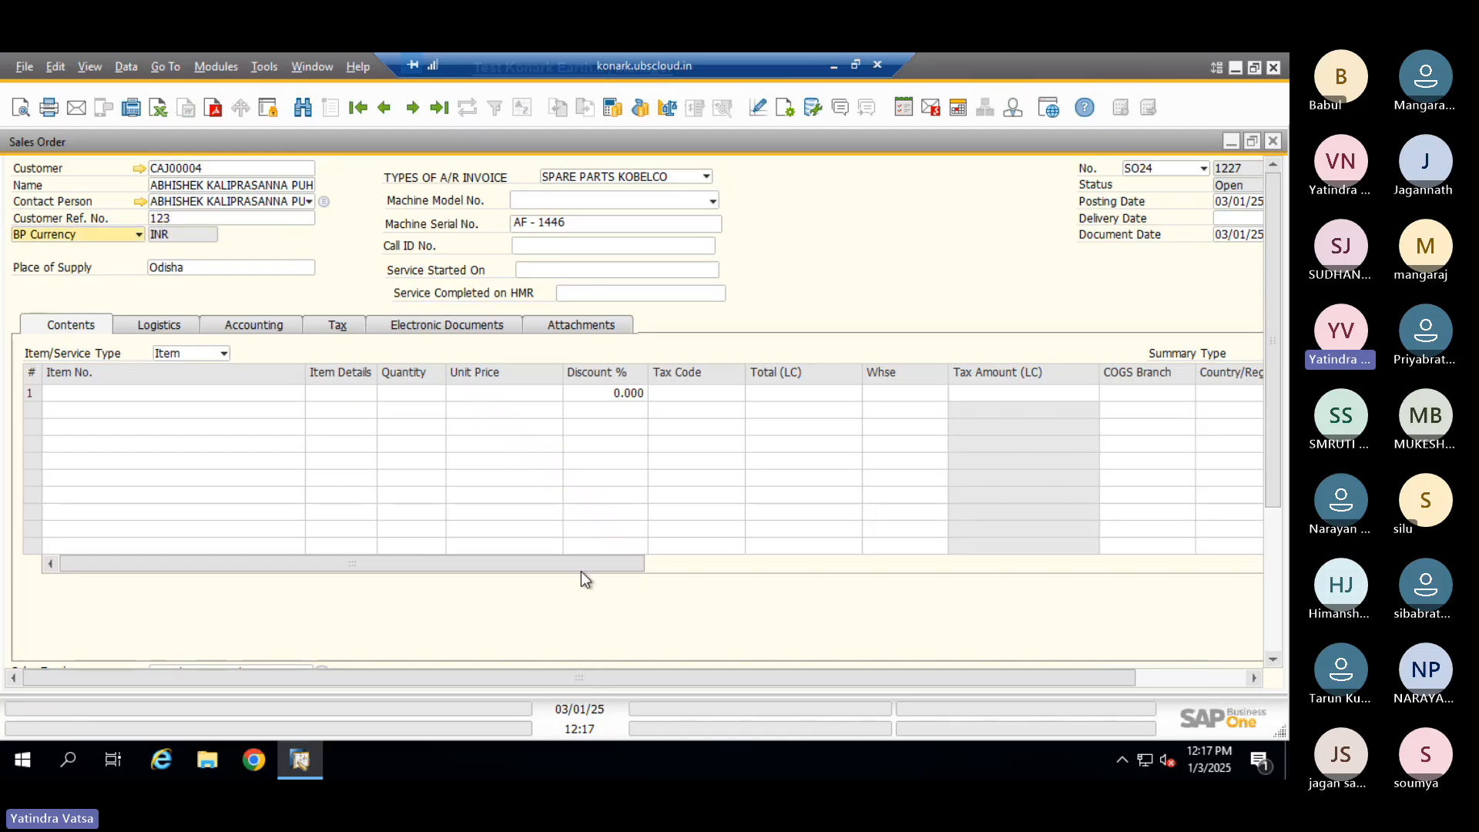
Set the new sales order's delivery date to 03/01/25
drag(1265, 433, 1274, 619)
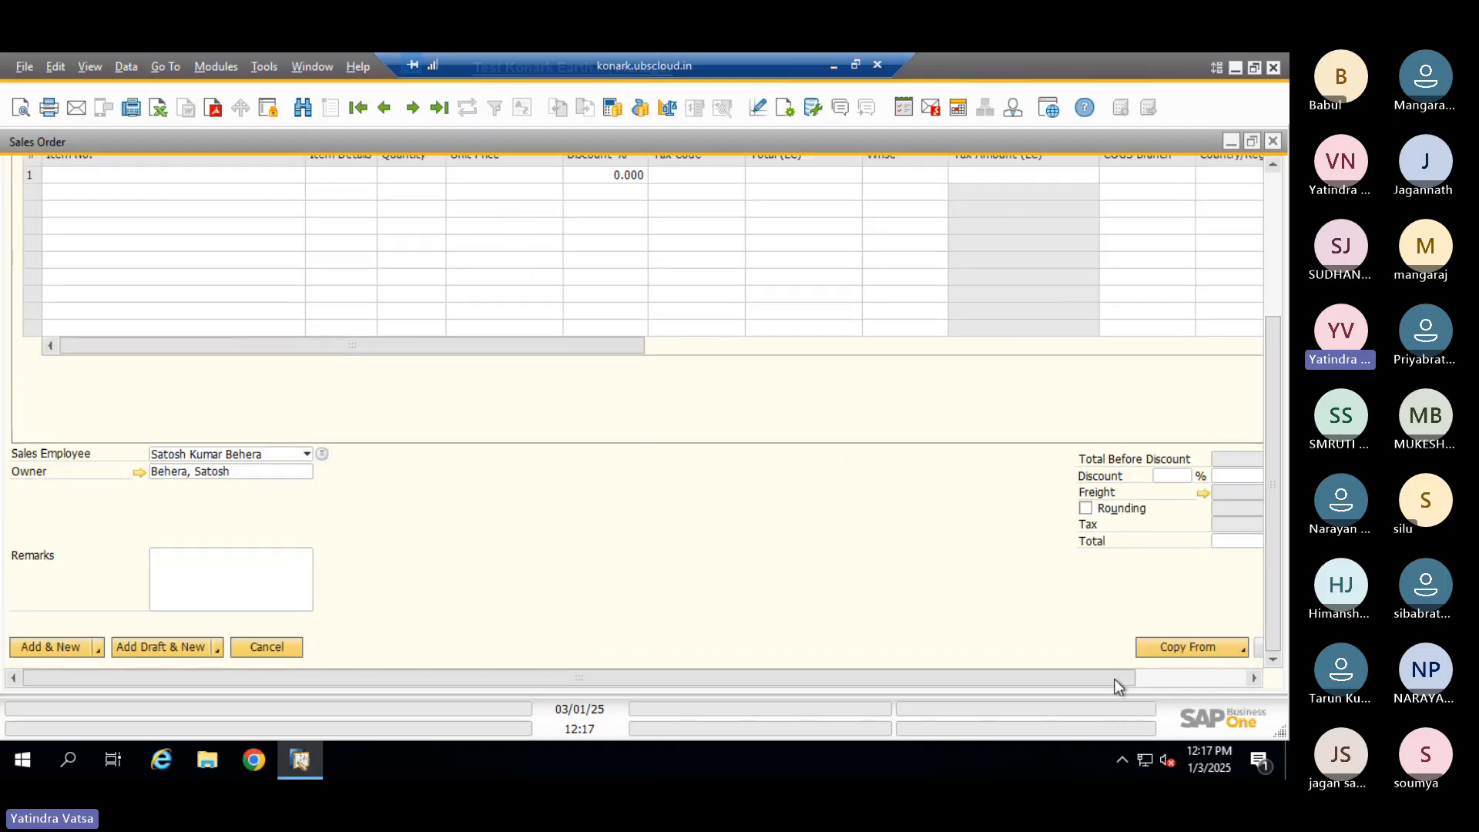
drag(1114, 678, 1226, 673)
drag(1273, 344, 1281, 196)
right_click(1274, 296)
click(1097, 218)
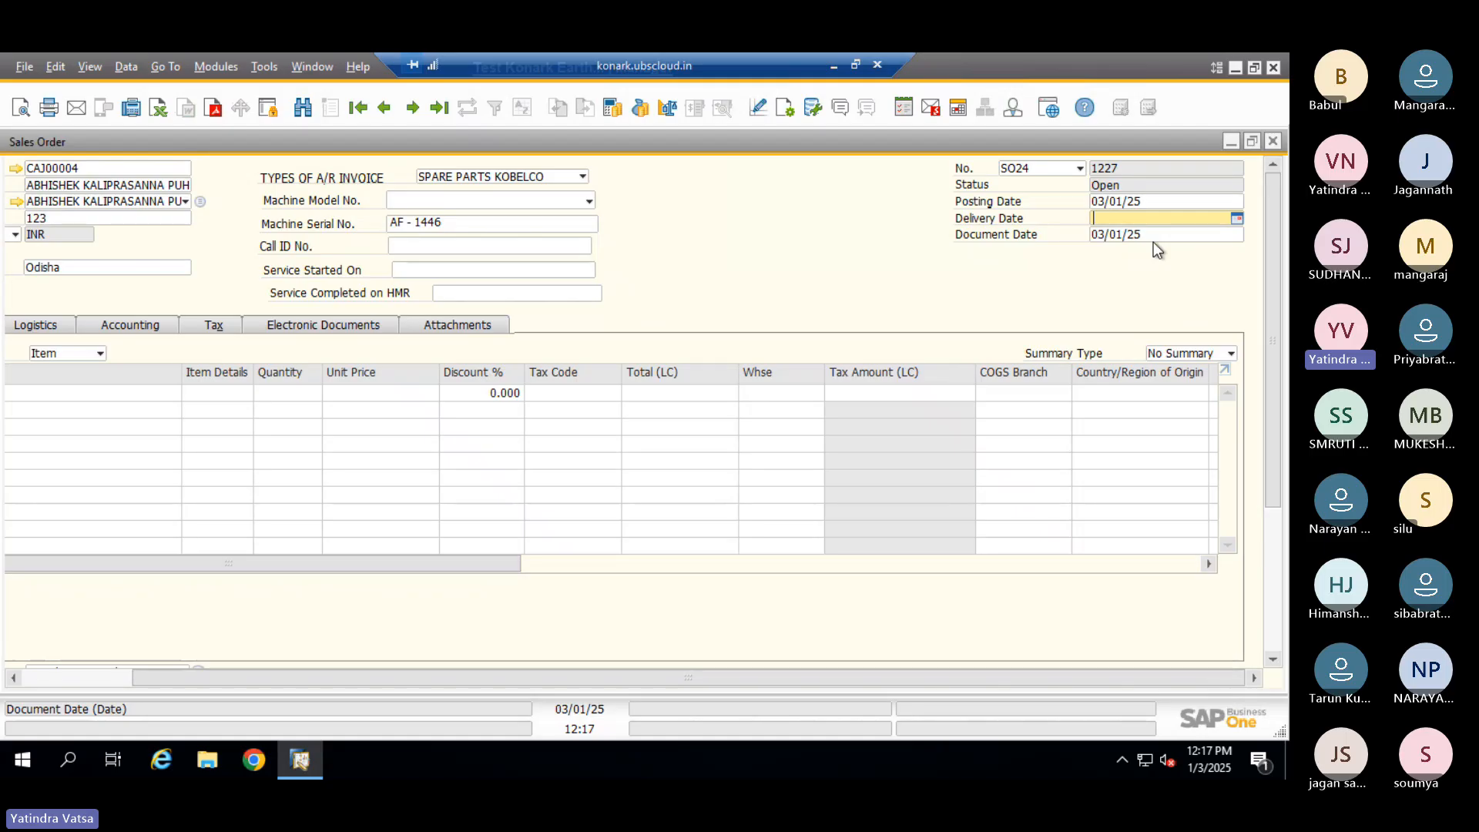
text(3)
key(Tab)
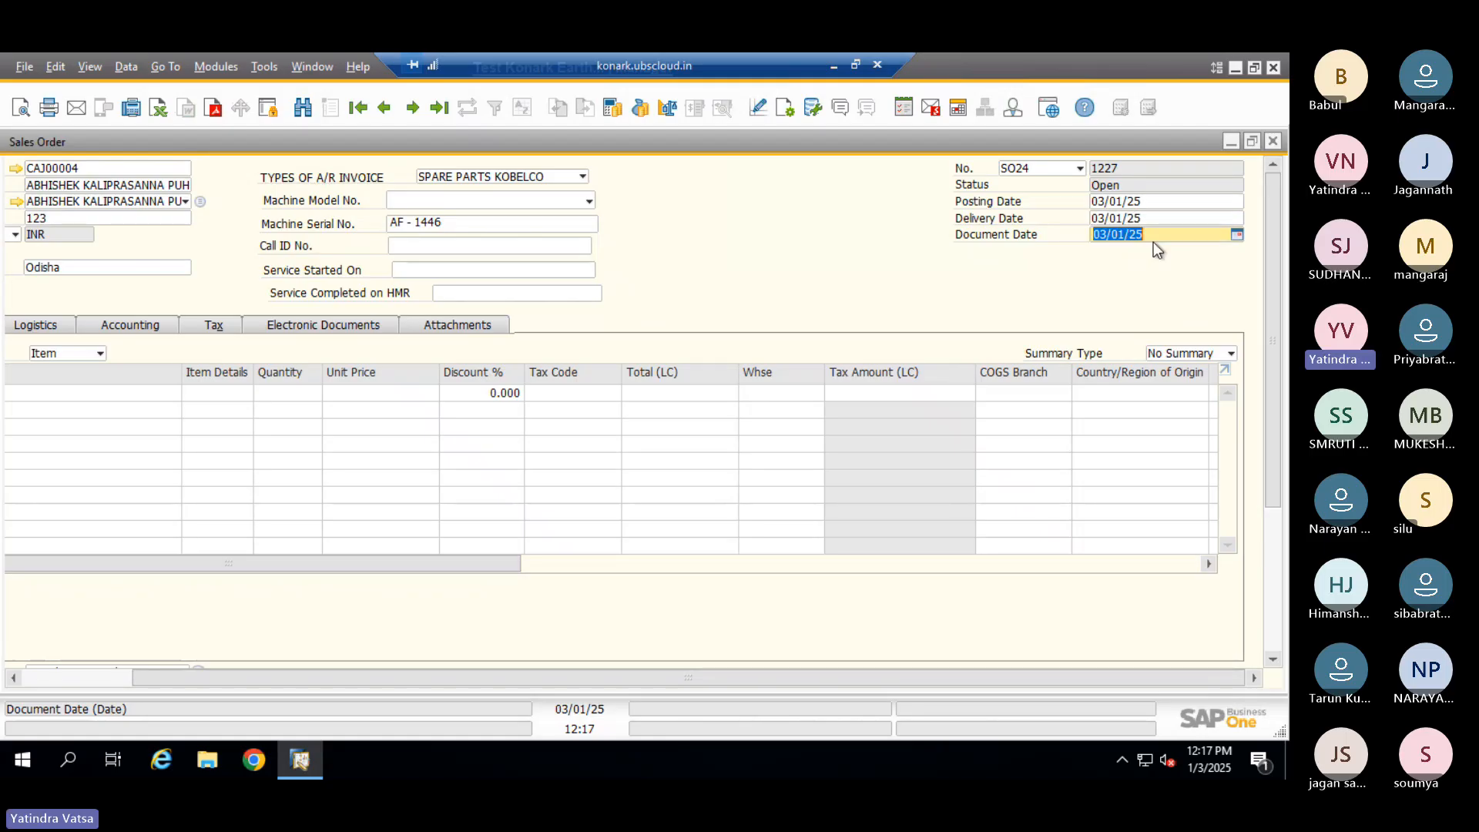
Switch the new sales order's line type to Service and return it to Item
drag(1276, 290, 1277, 487)
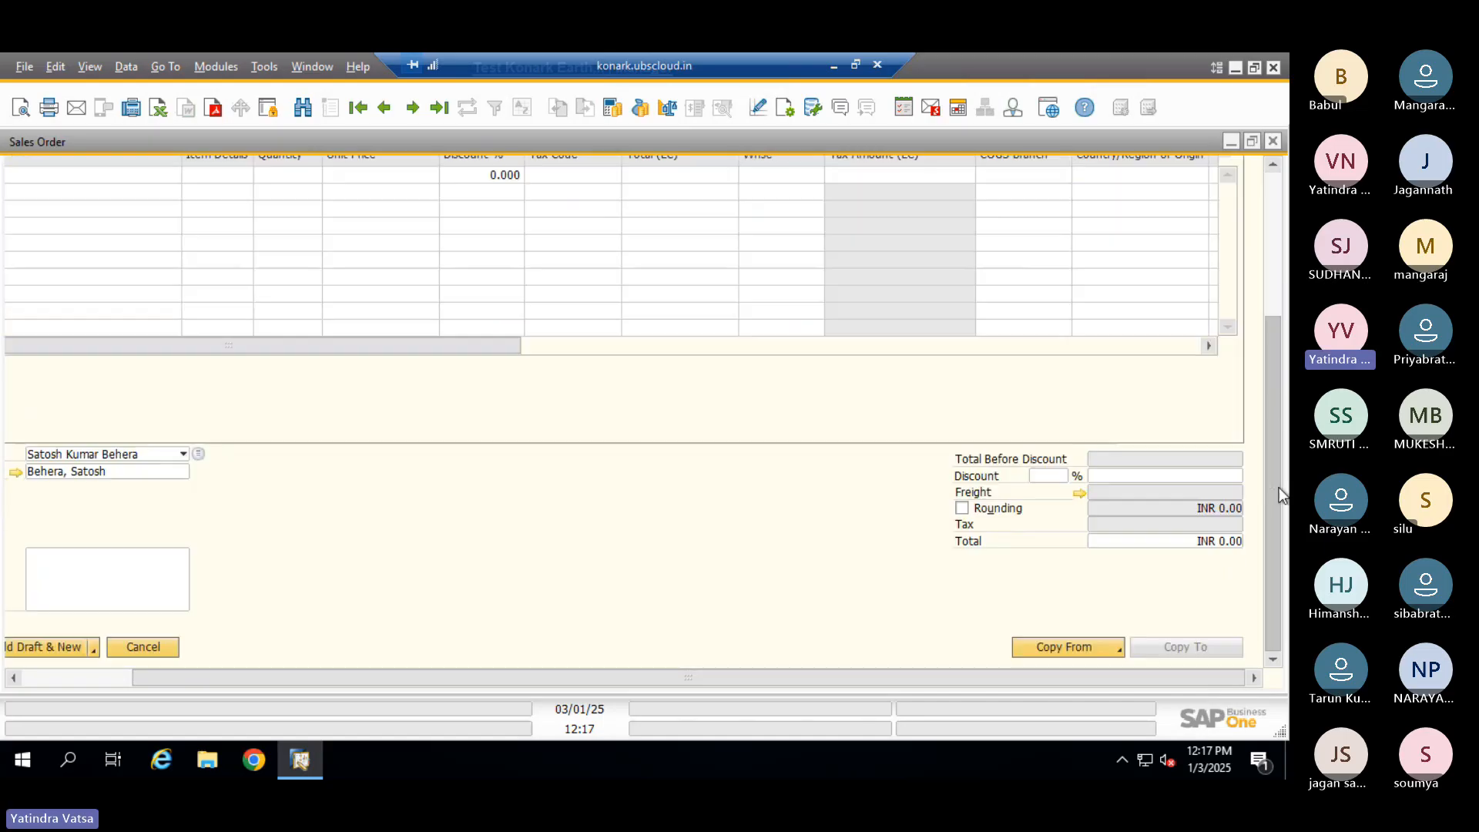
click(42, 677)
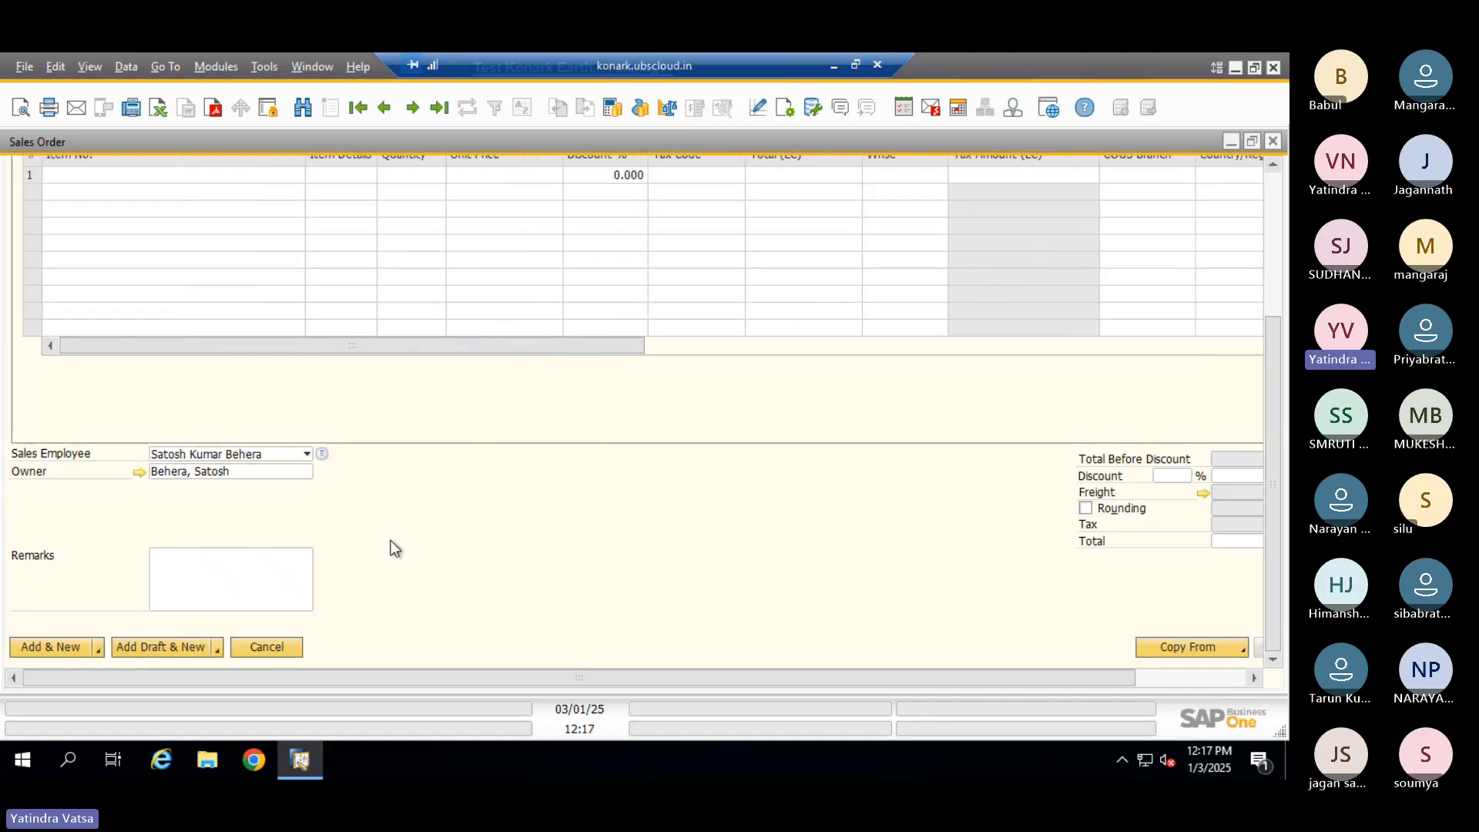
scroll(394, 547, up, 2)
click(210, 217)
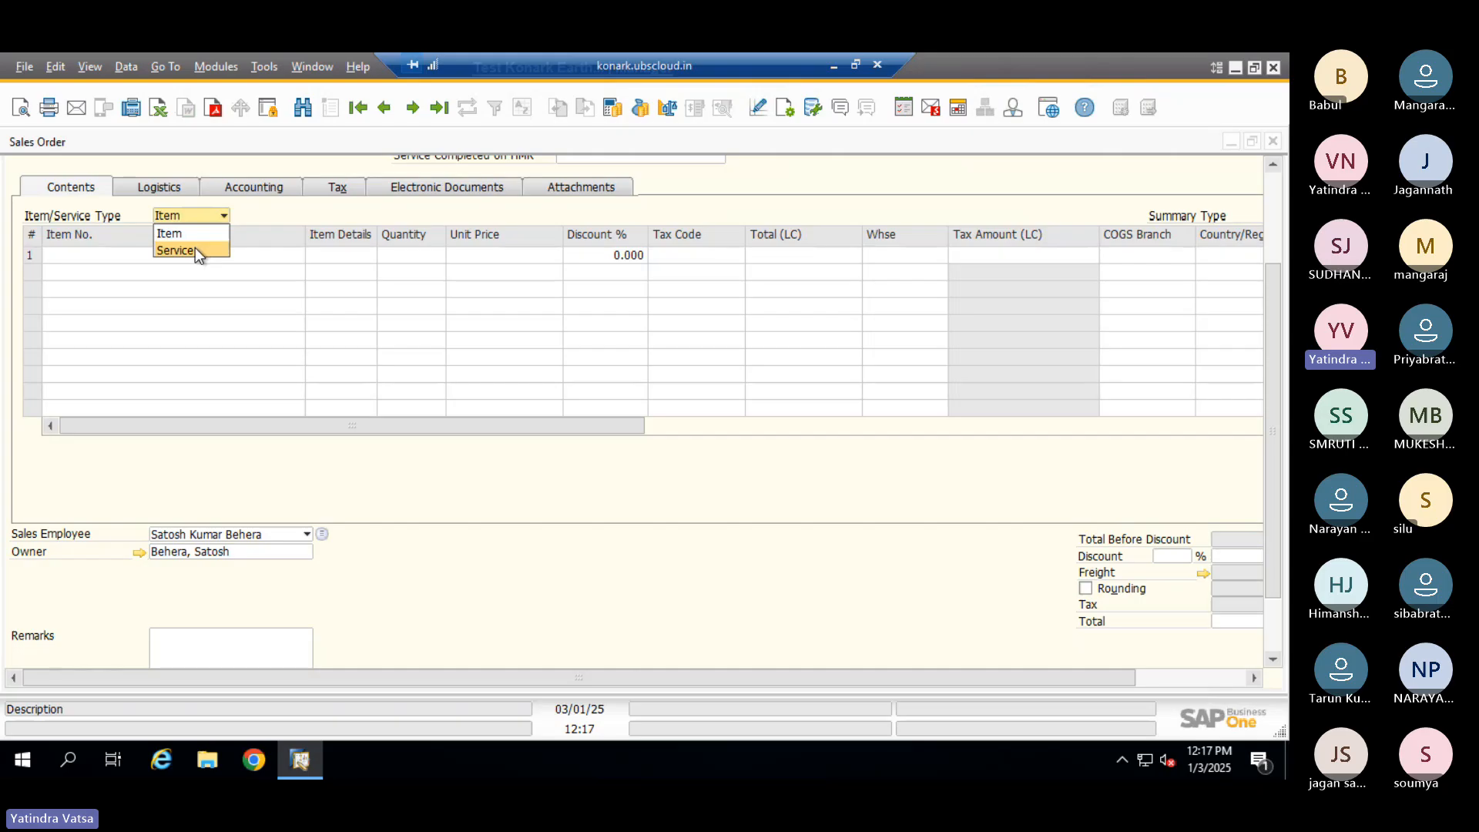
click(196, 250)
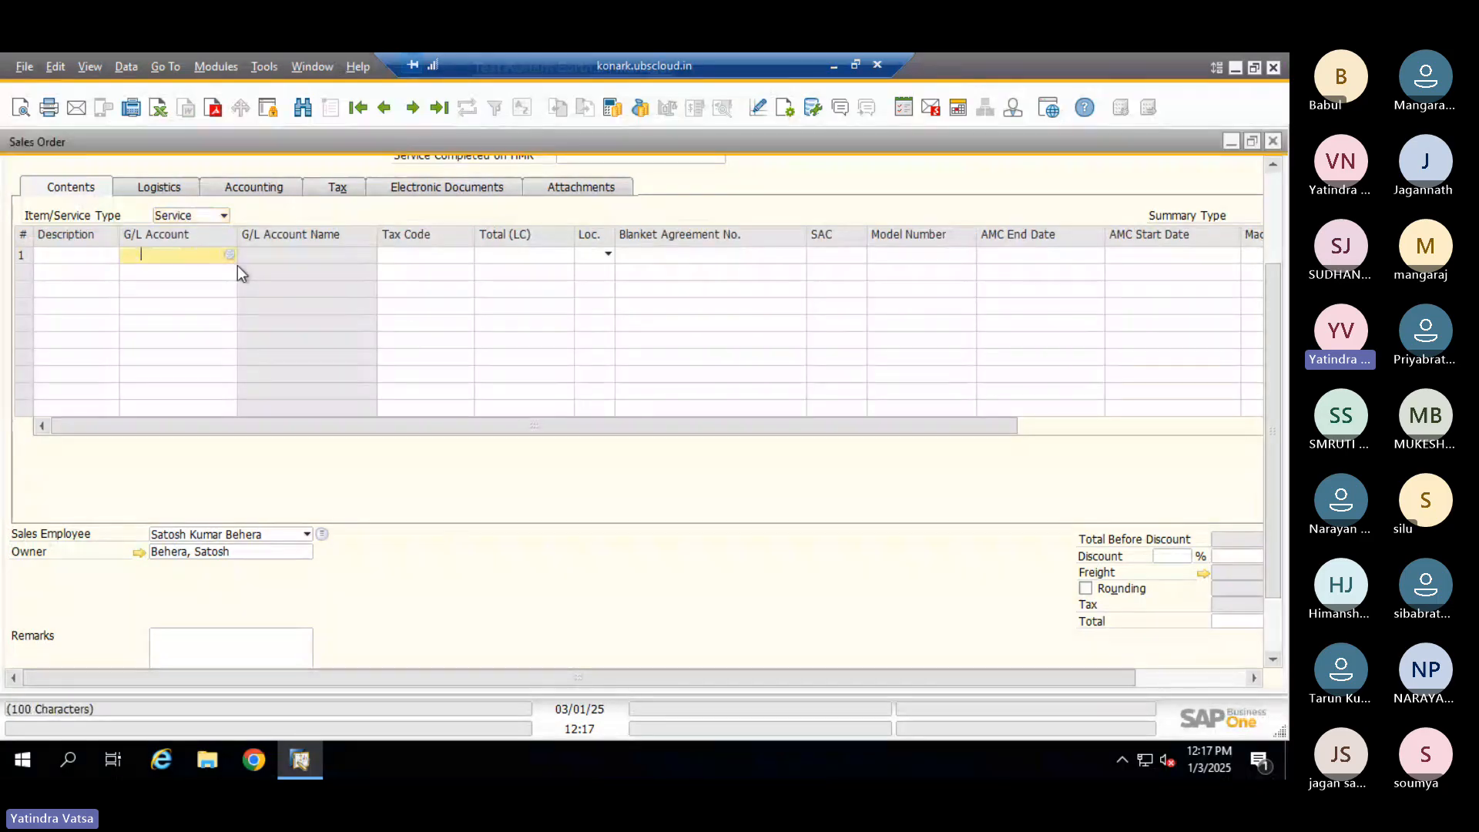
click(194, 220)
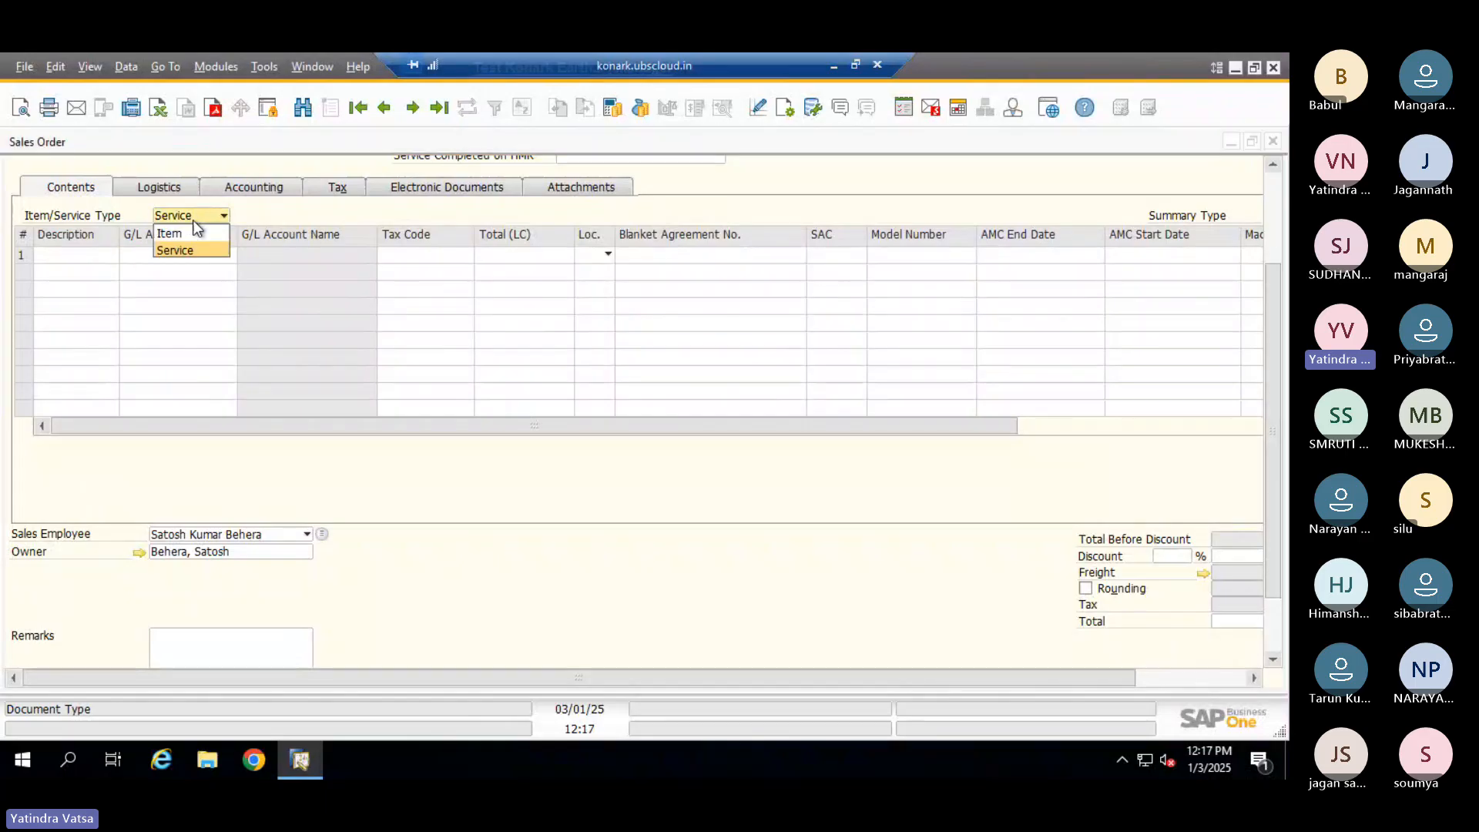
click(183, 232)
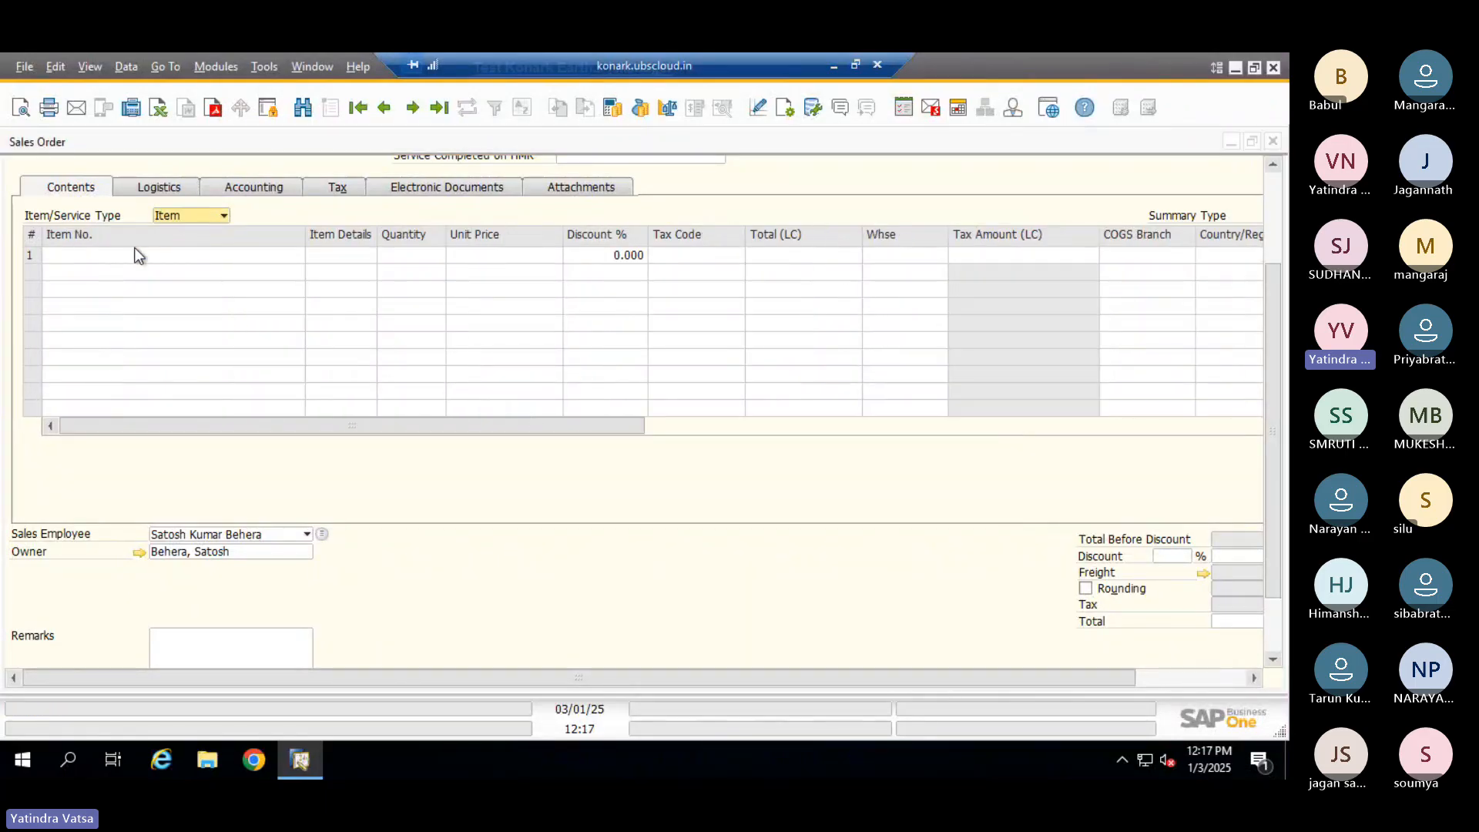
Add the BOLT item 0010.012025 from the item list to the first line of the new sales order
click(171, 257)
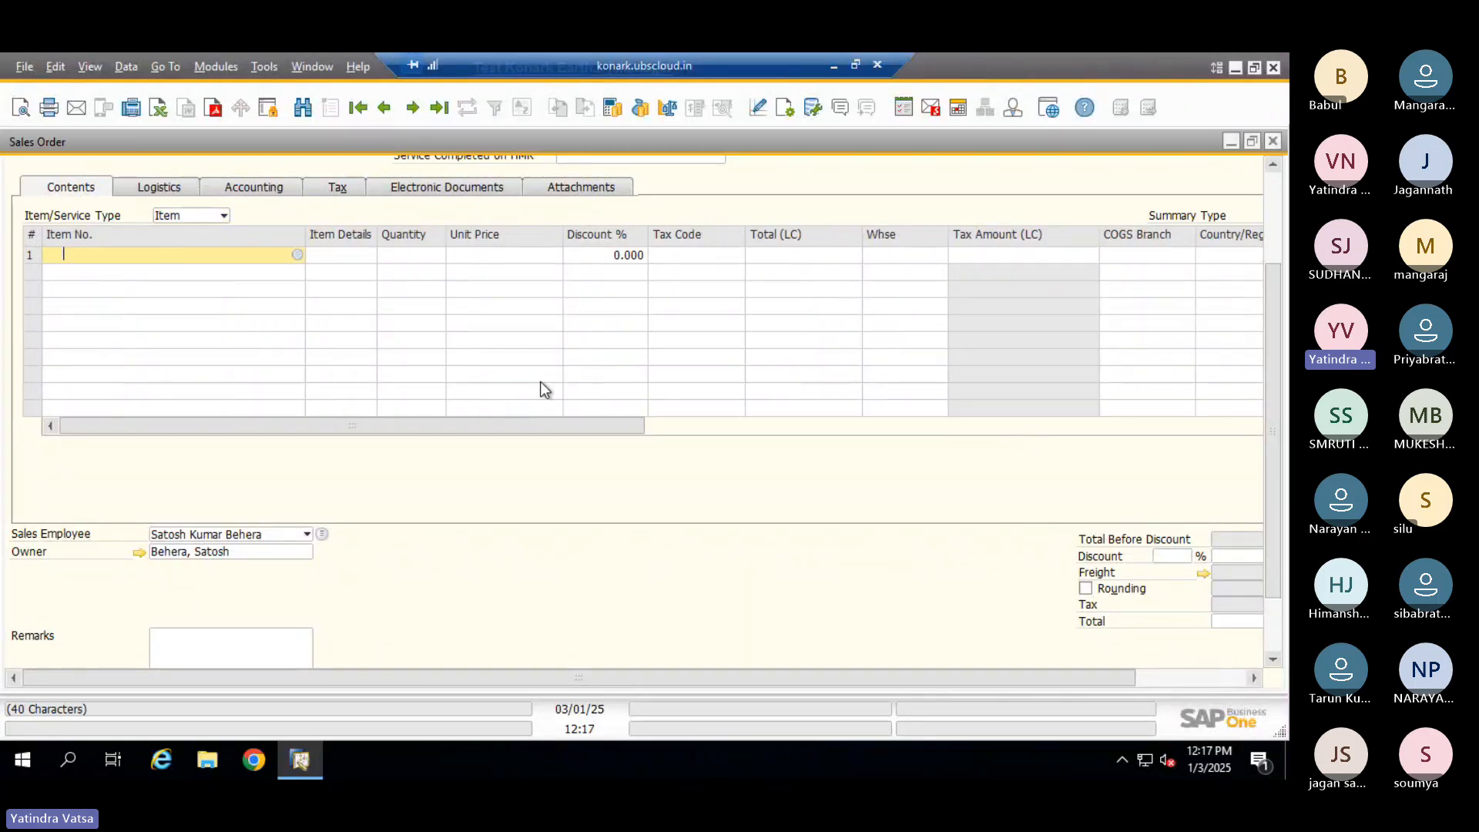
key(Tab)
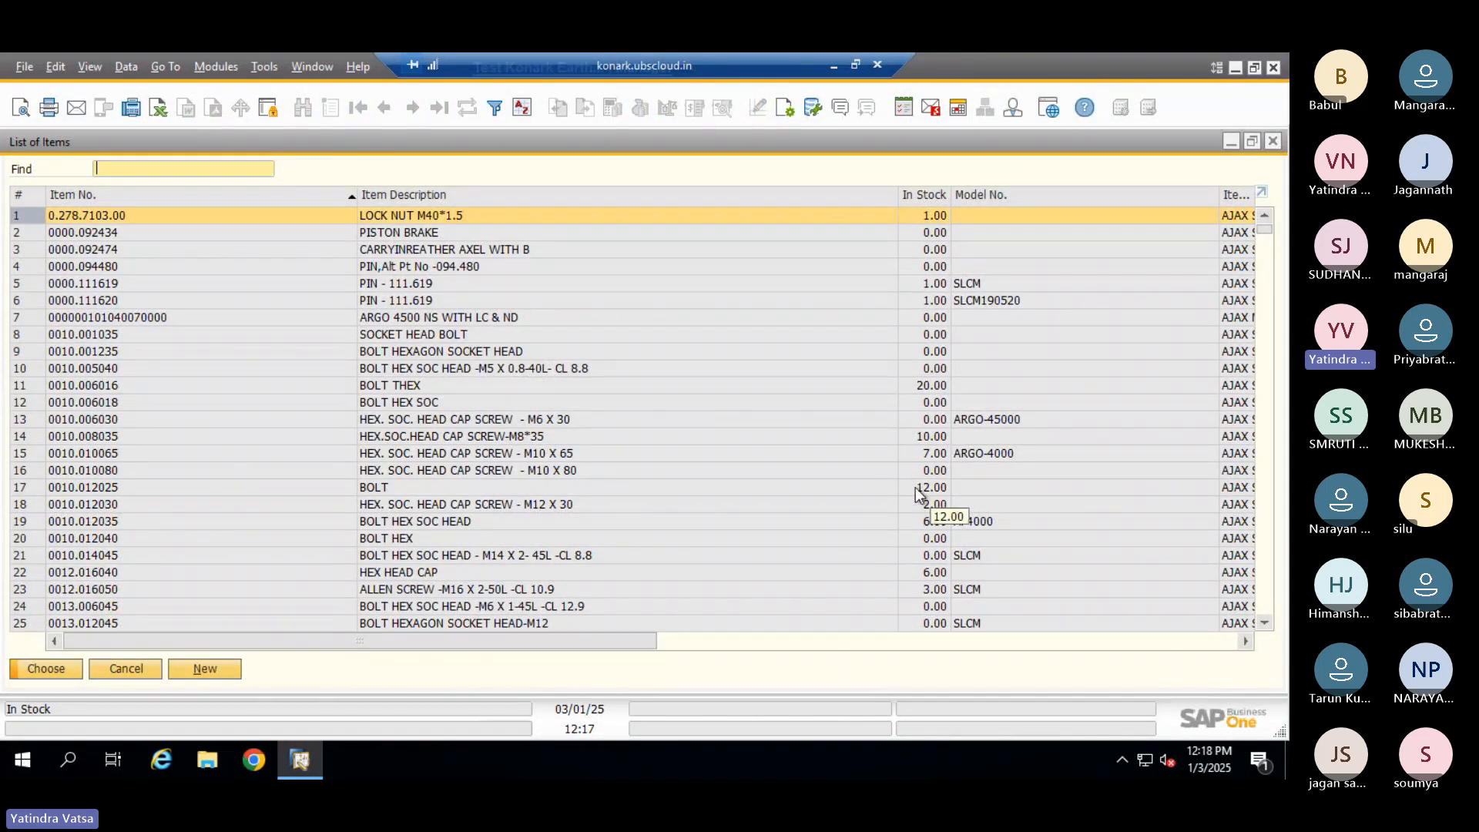
double_click(915, 487)
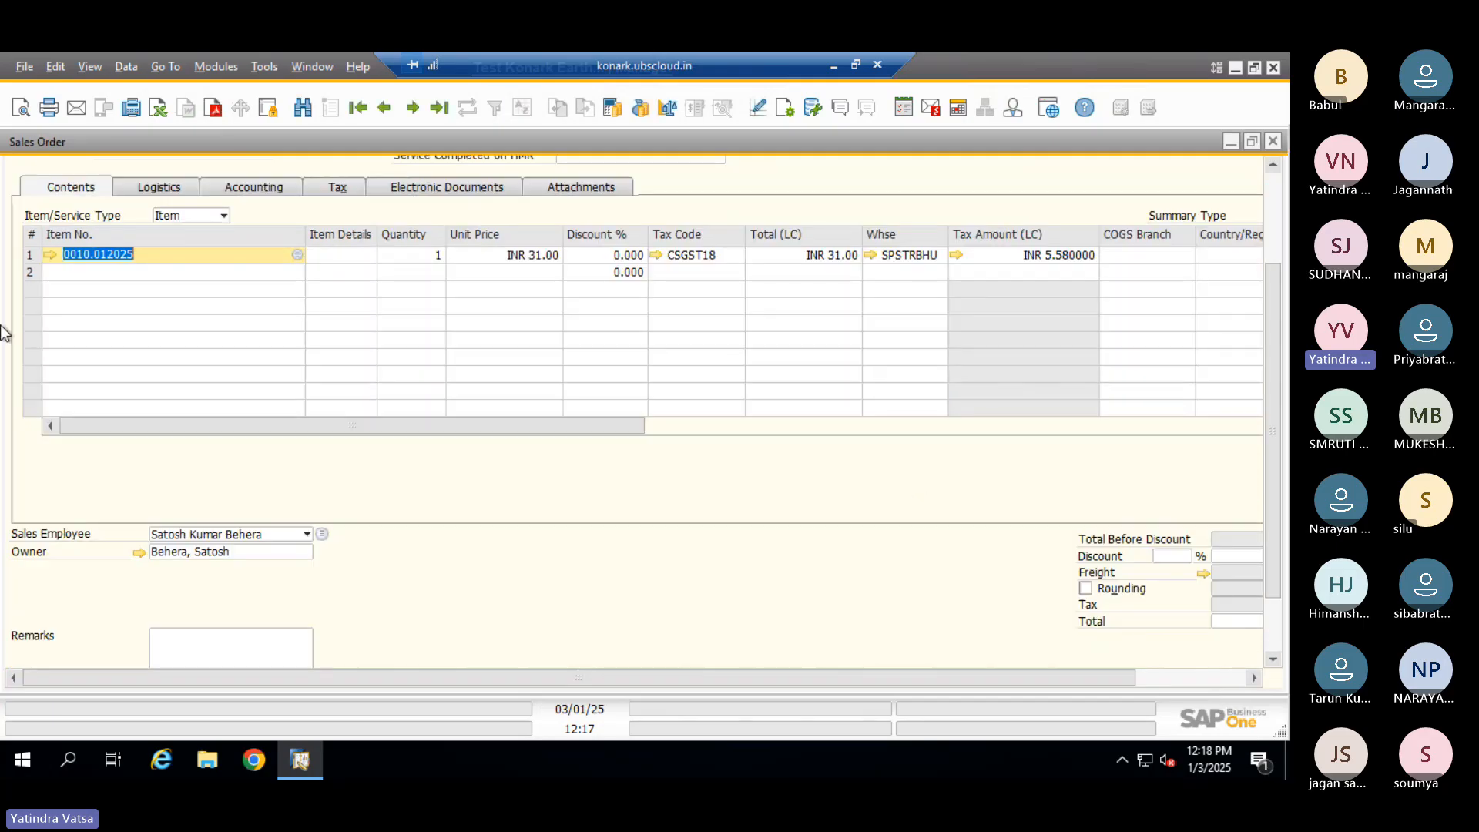
Set the bolt line's quantity to 10 and its unit price to INR 105
click(424, 255)
text(10)
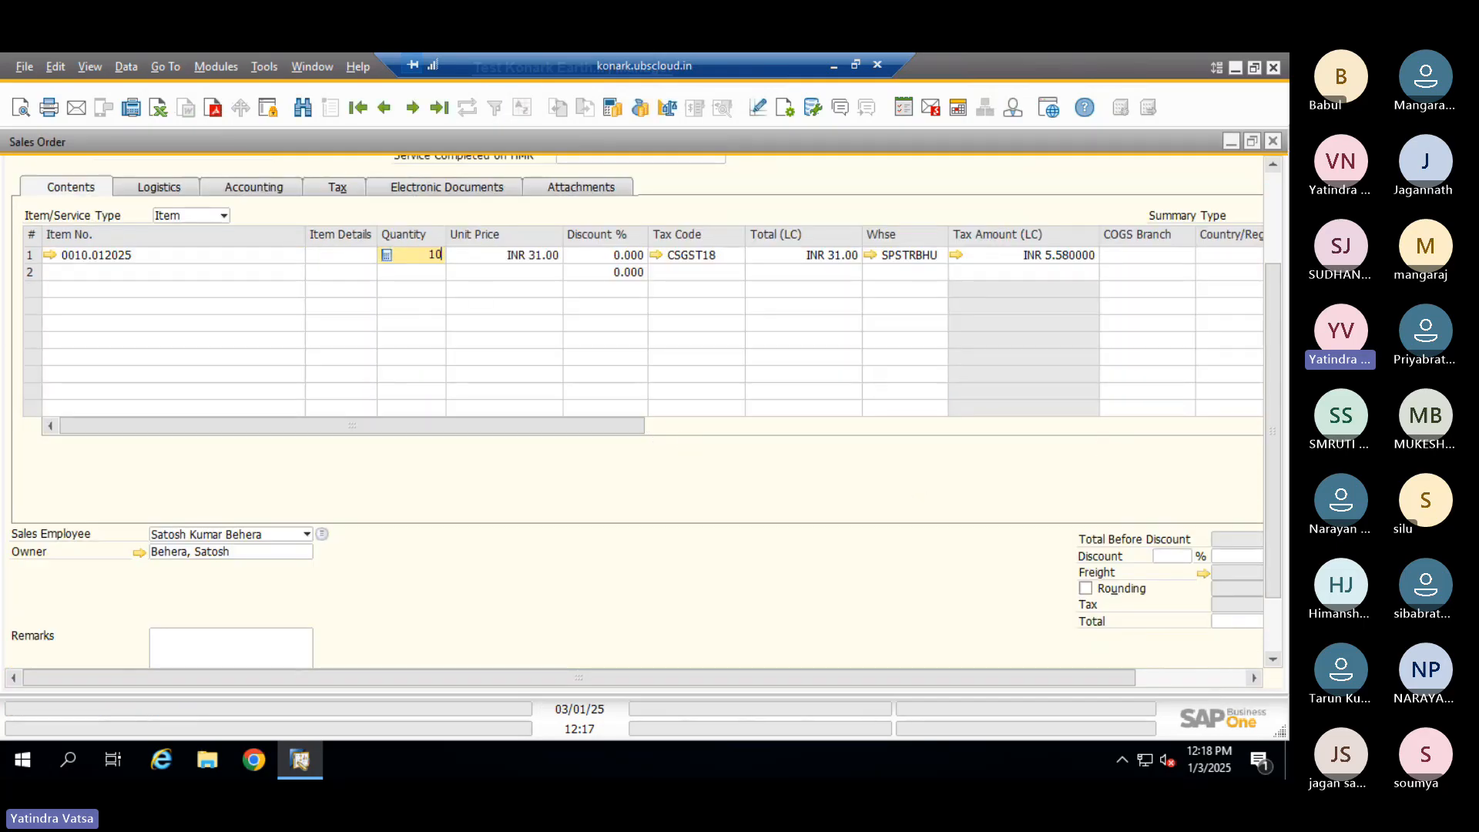
key(Tab)
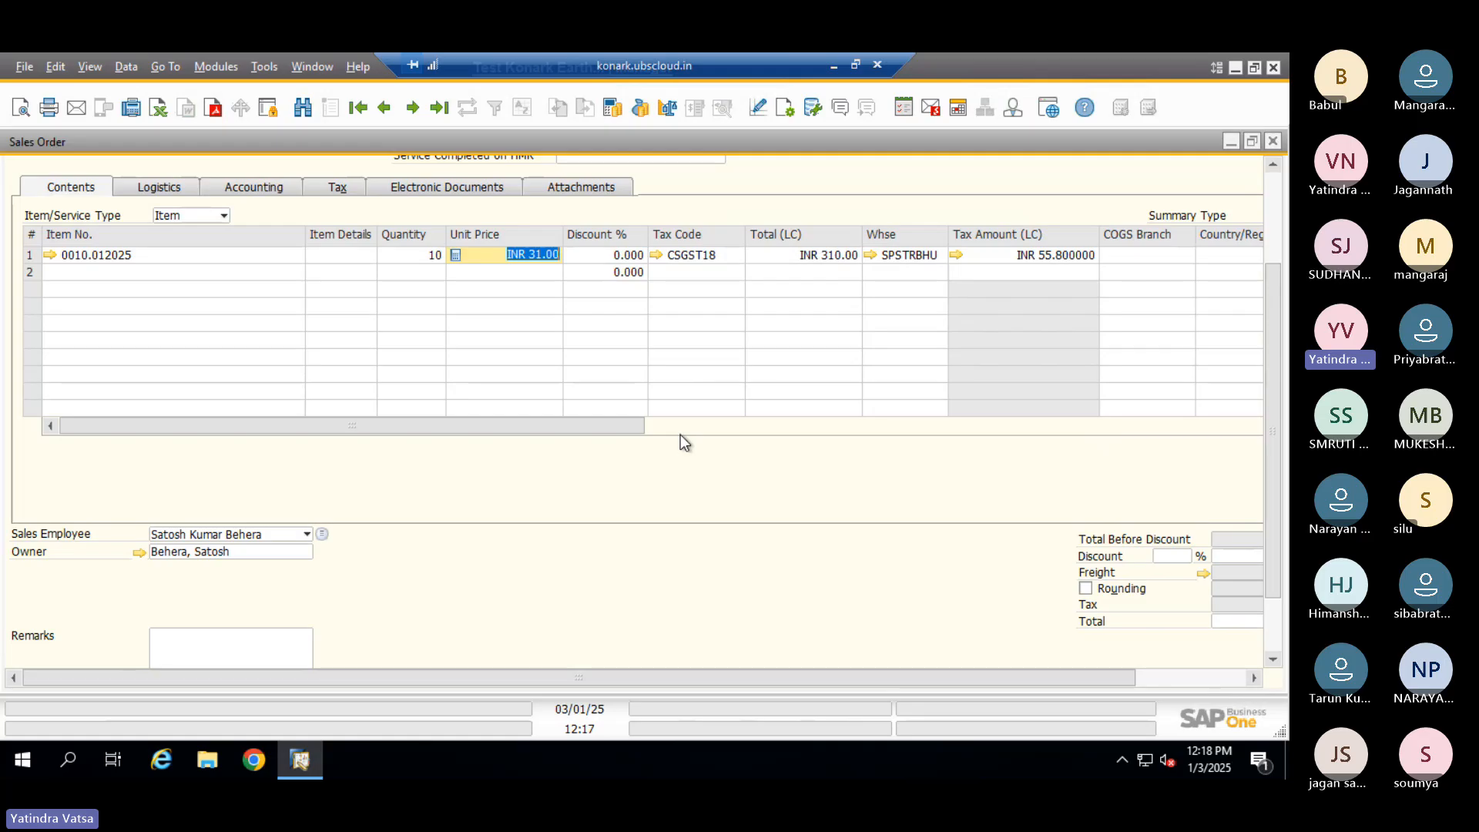
text(105)
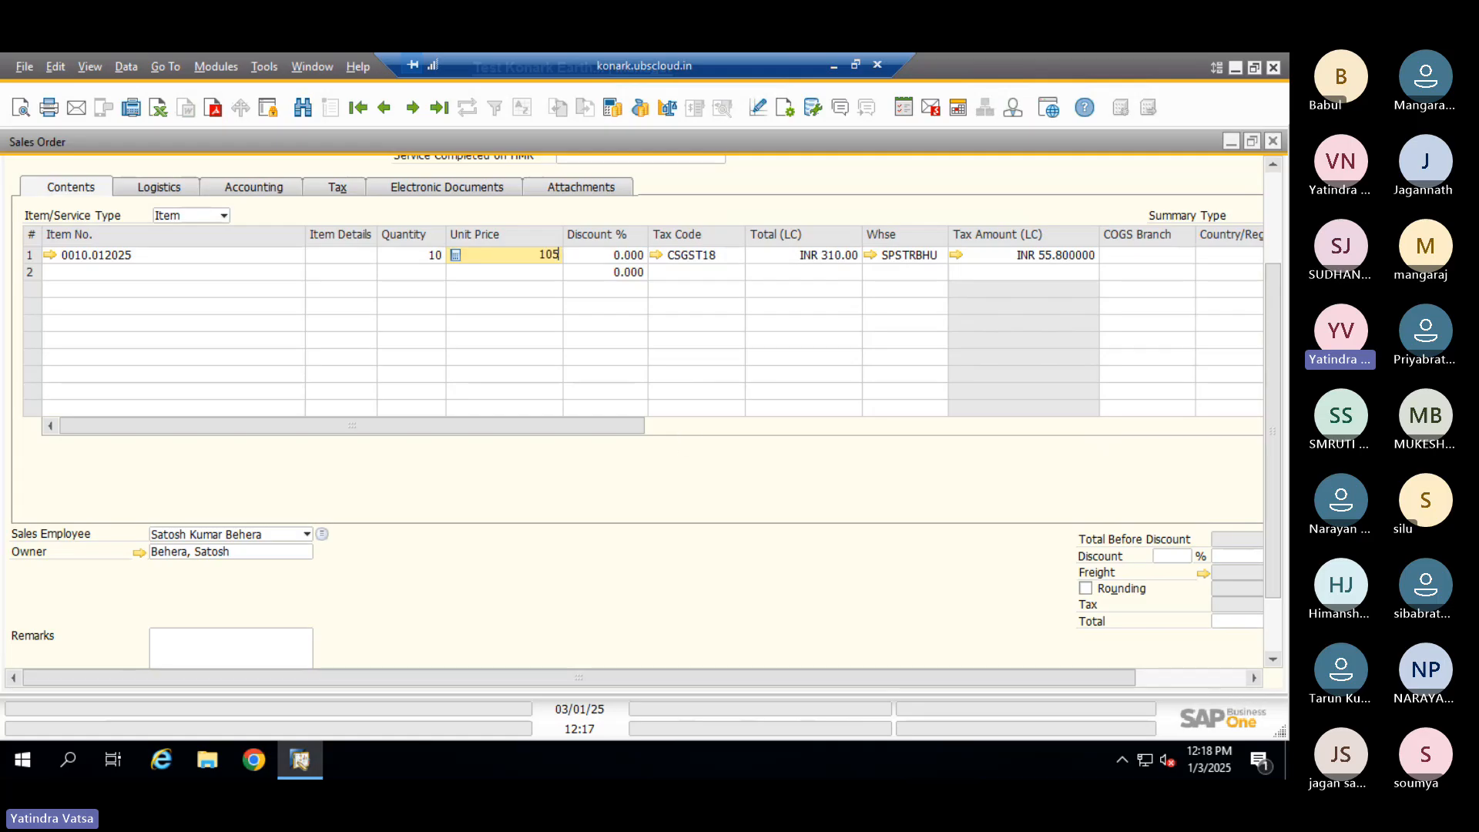
key(Tab)
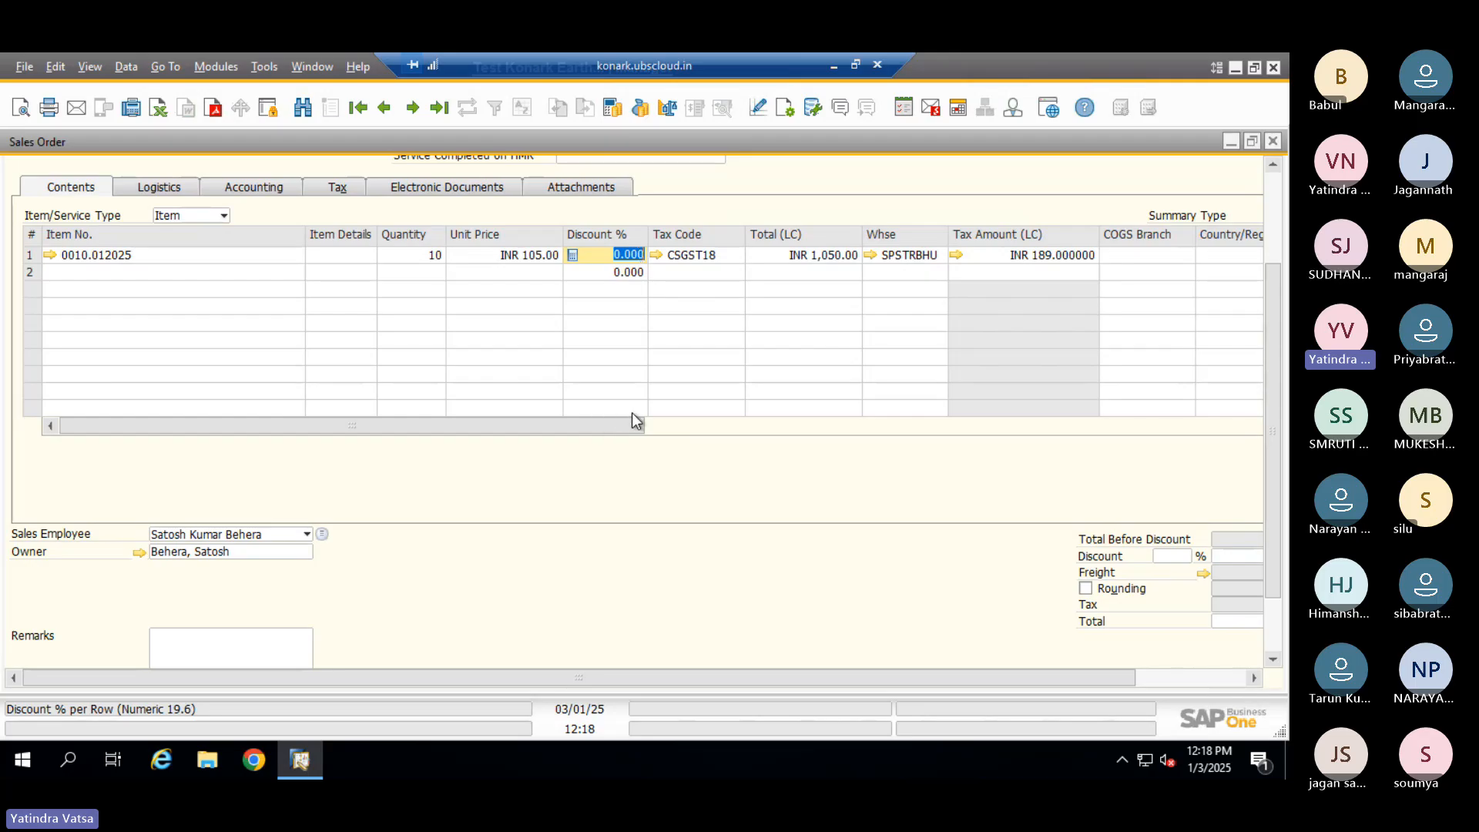
Clear the bolt line's tax code and view the list of sales tax codes without choosing one
drag(619, 425, 652, 421)
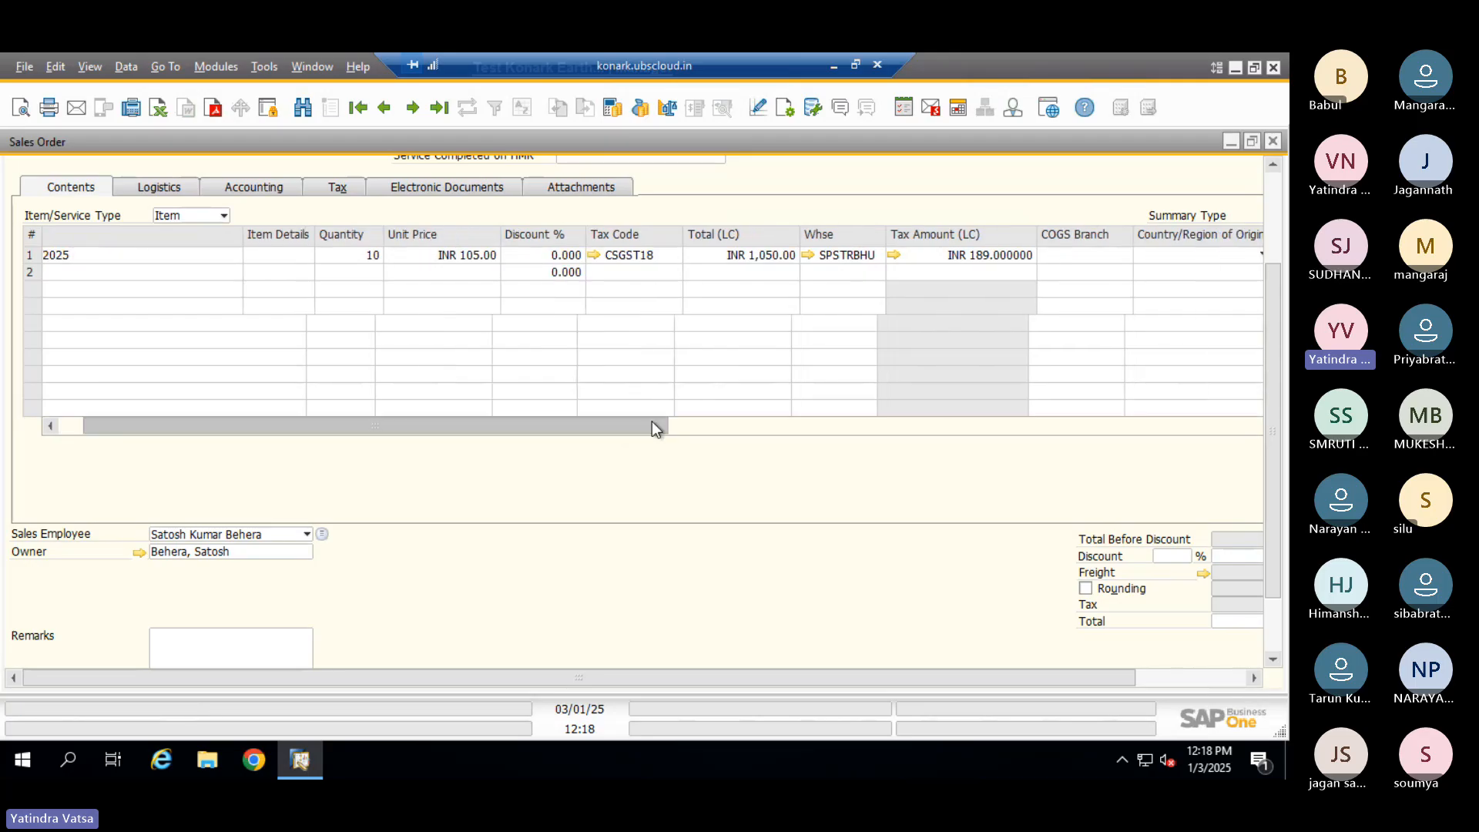
click(625, 259)
key(BackSpace)
key(Tab)
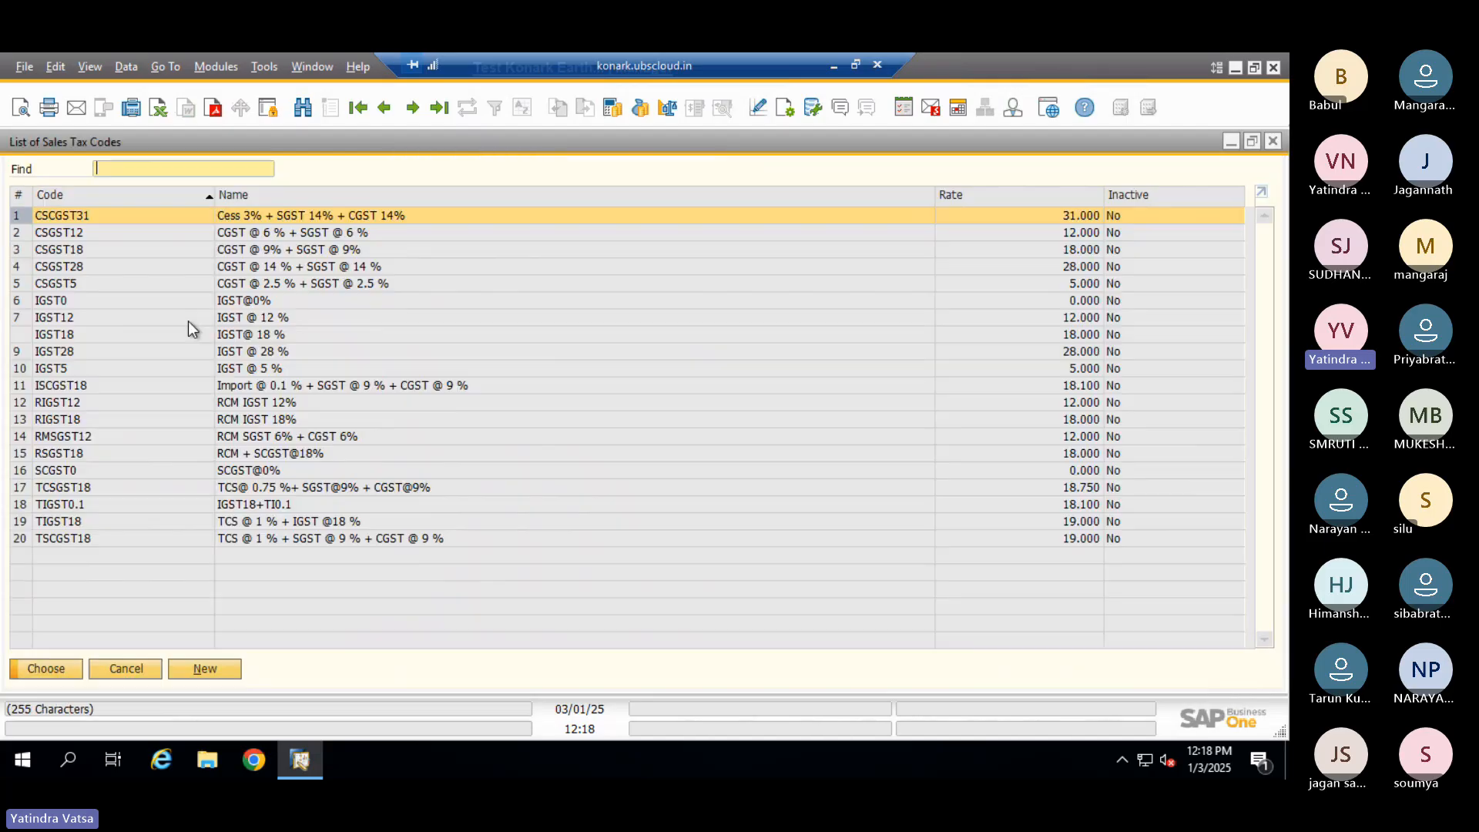
click(119, 668)
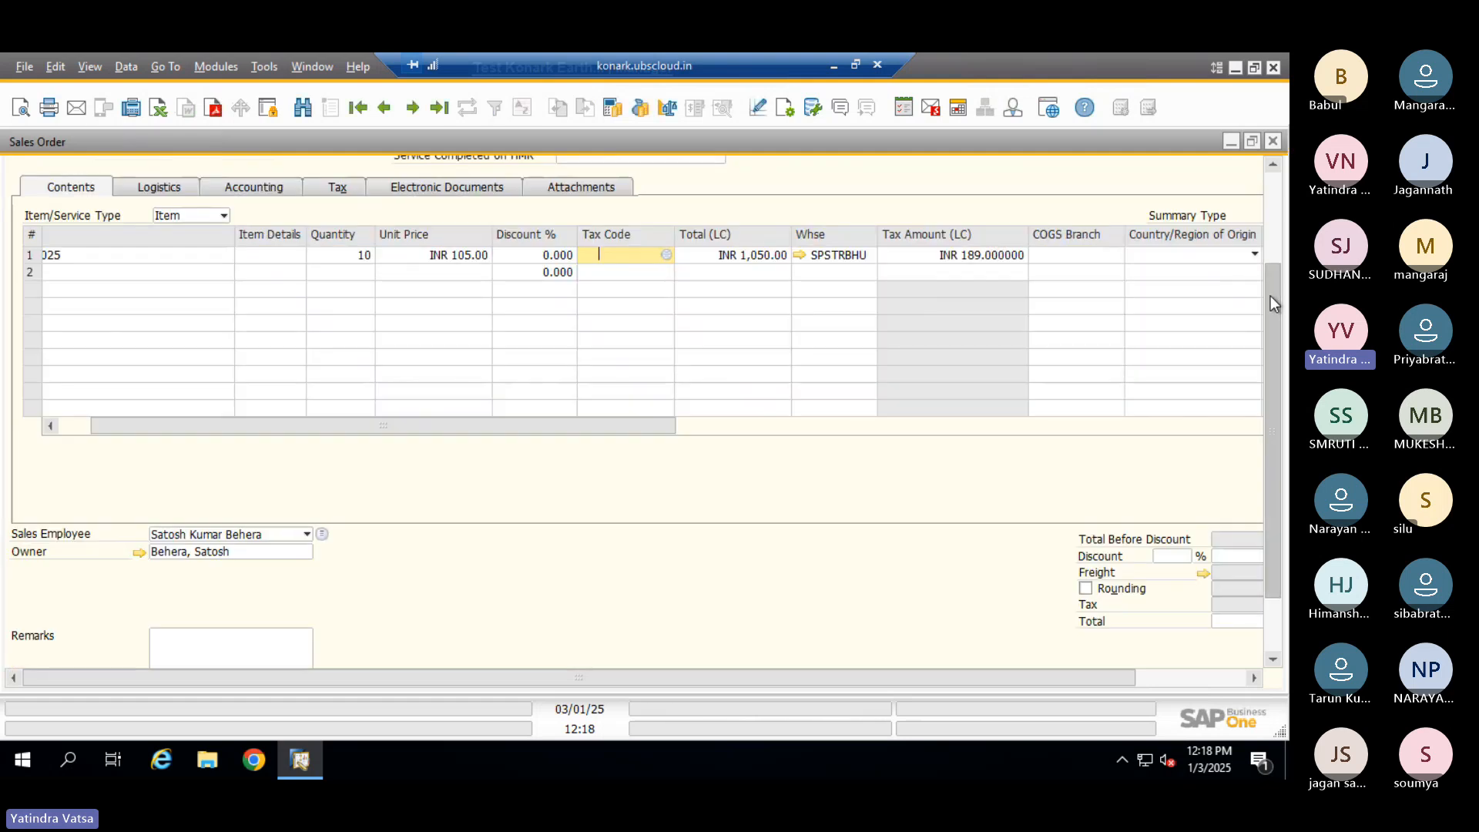
View the sales employee choices and the remarks field, and close the new sales order without saving it
drag(1271, 297, 1256, 391)
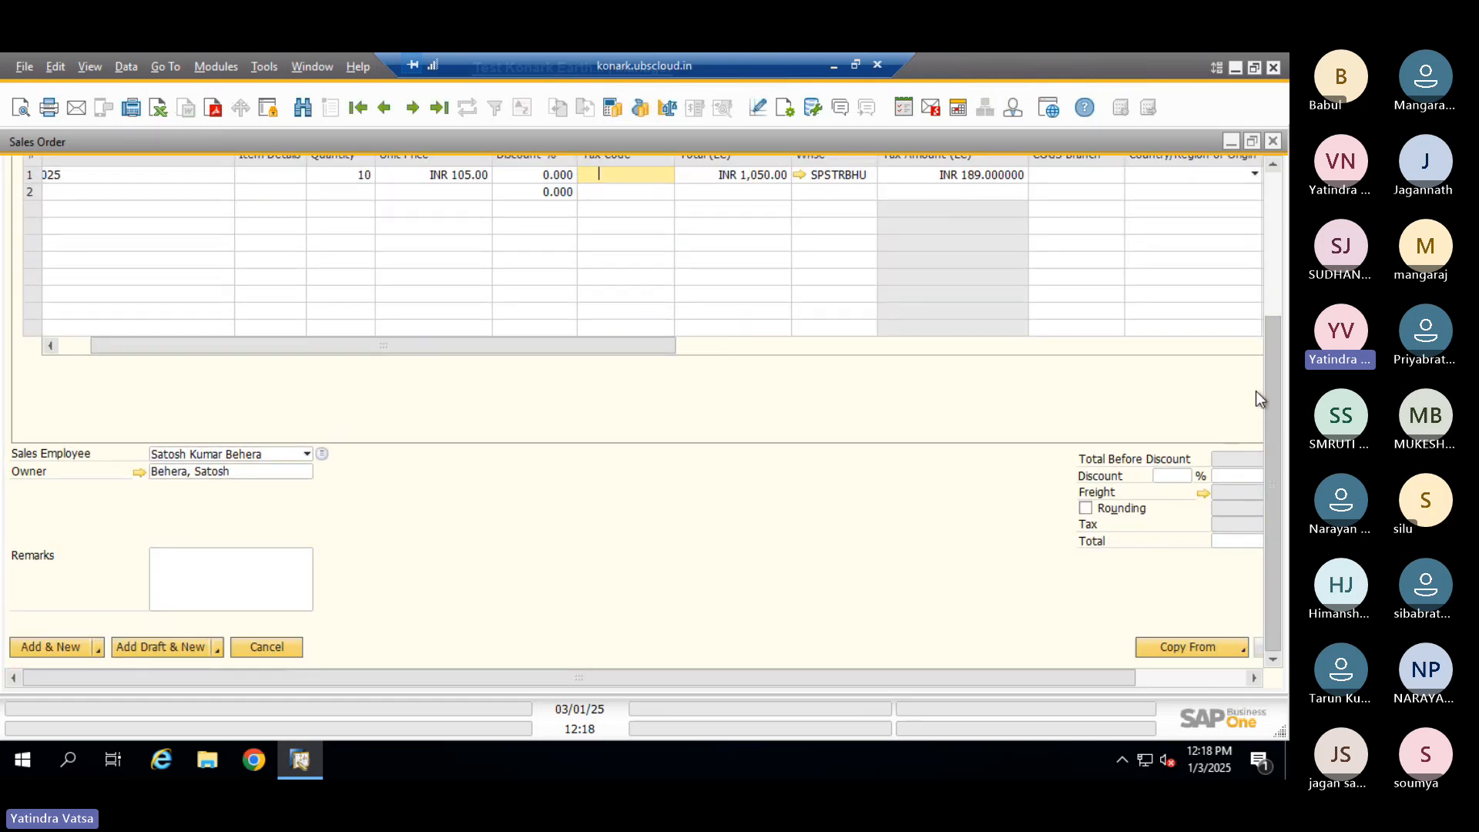
click(275, 454)
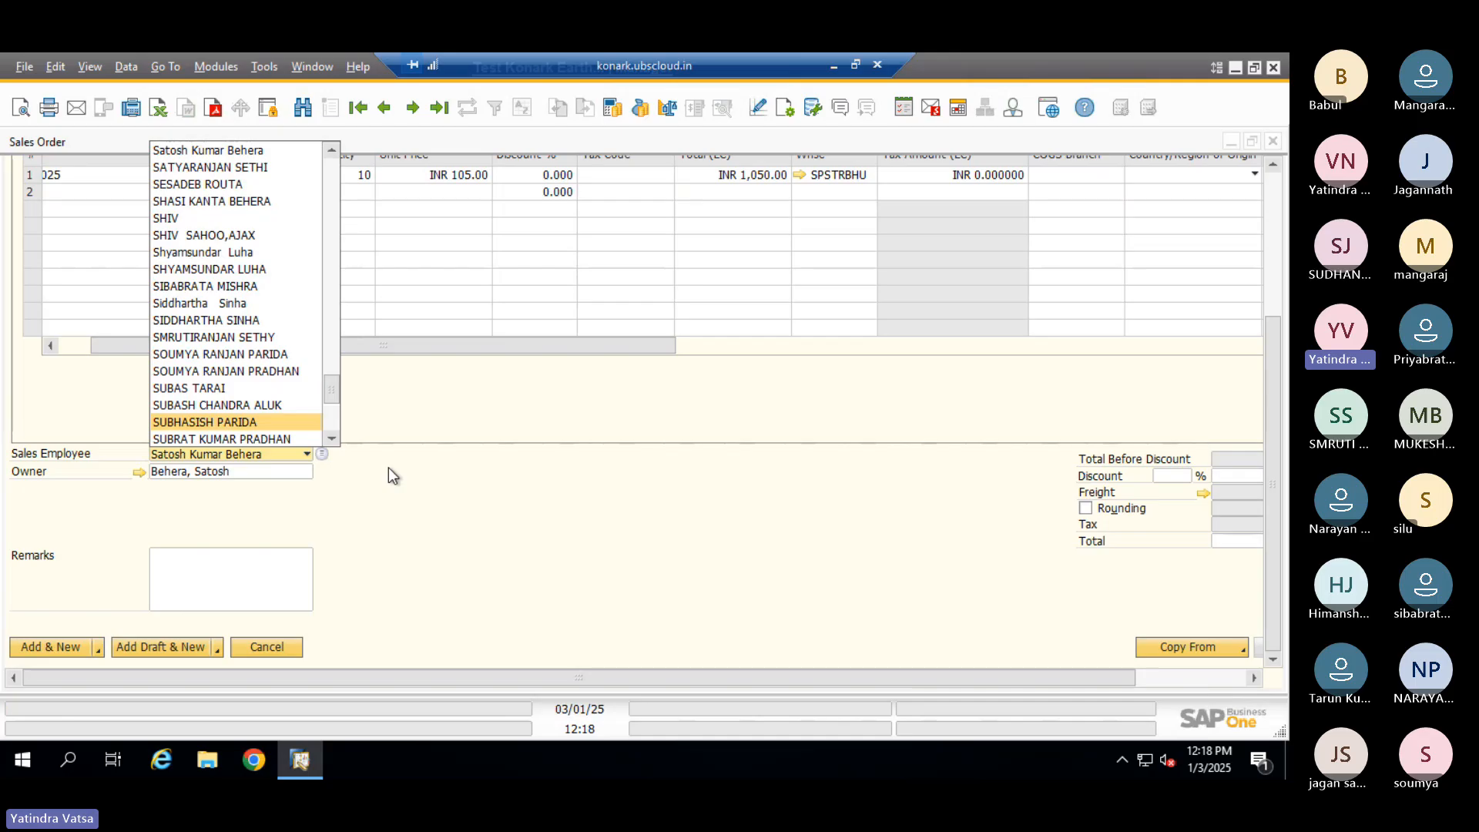
click(167, 563)
click(167, 562)
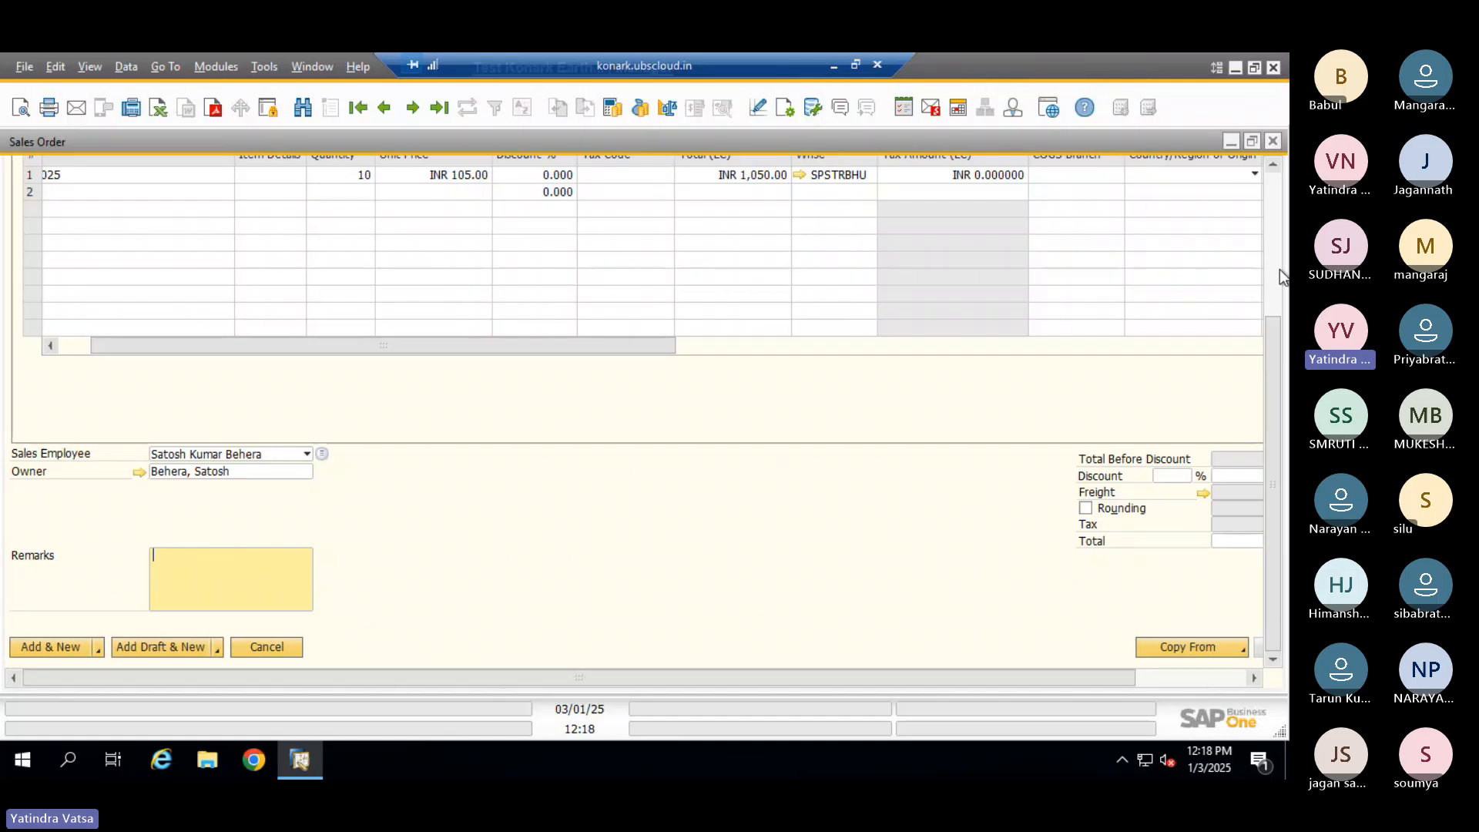
click(1273, 142)
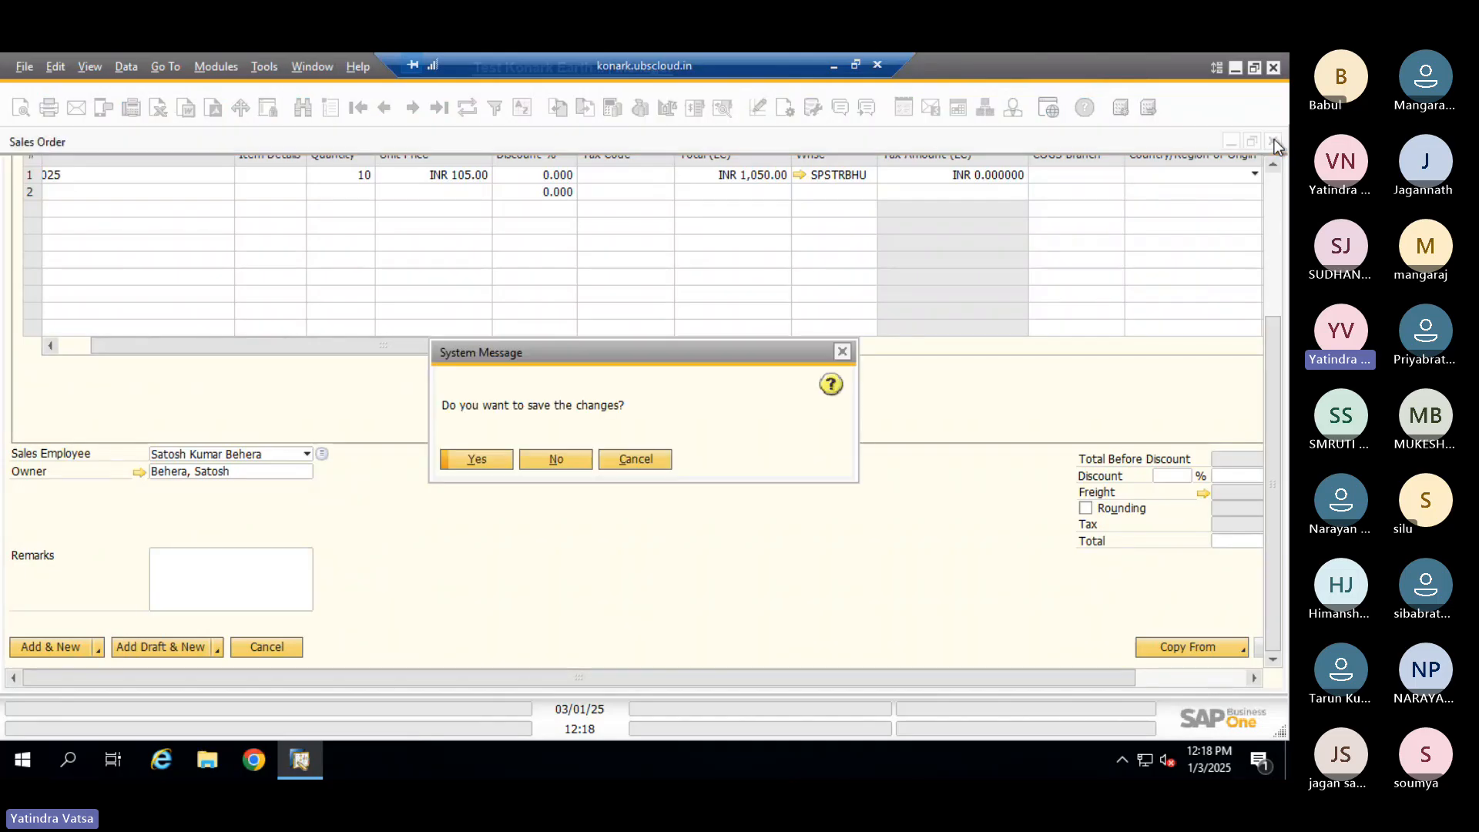
click(556, 458)
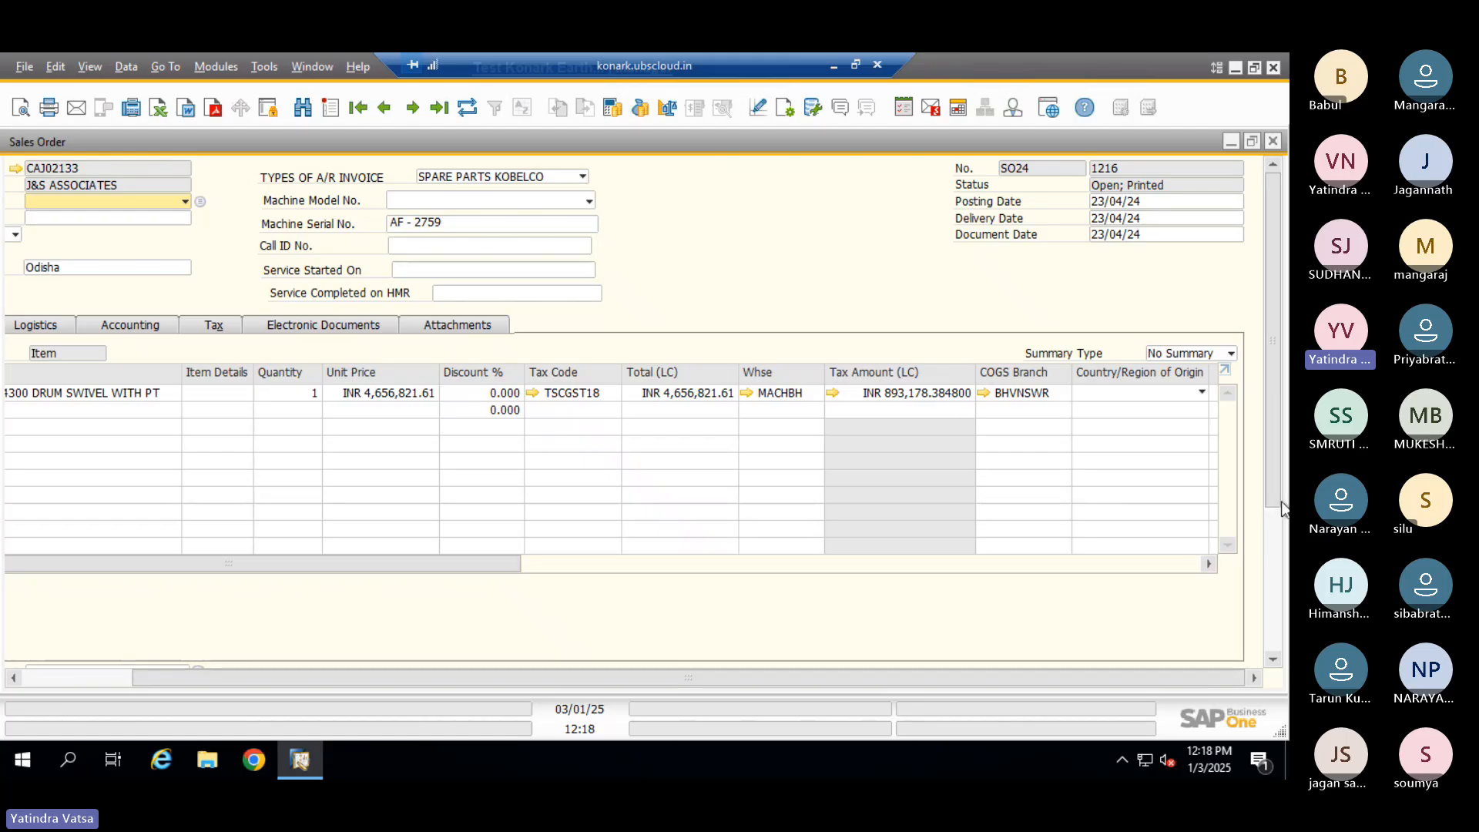
Examine the J&S ASSOCIATES sales order's header, item line, remarks and totals
click(1275, 539)
click(1273, 607)
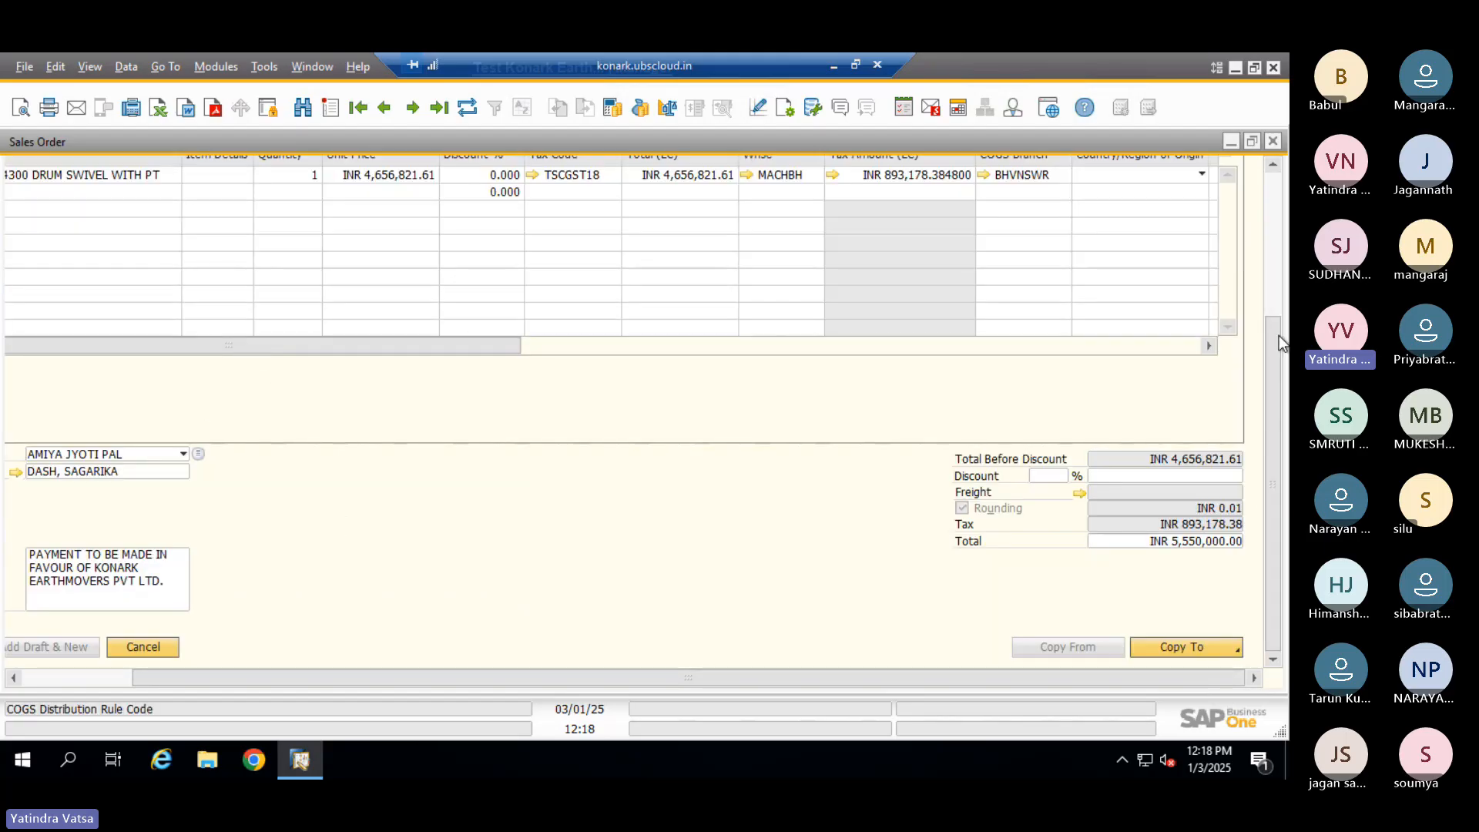
drag(1278, 352, 1278, 202)
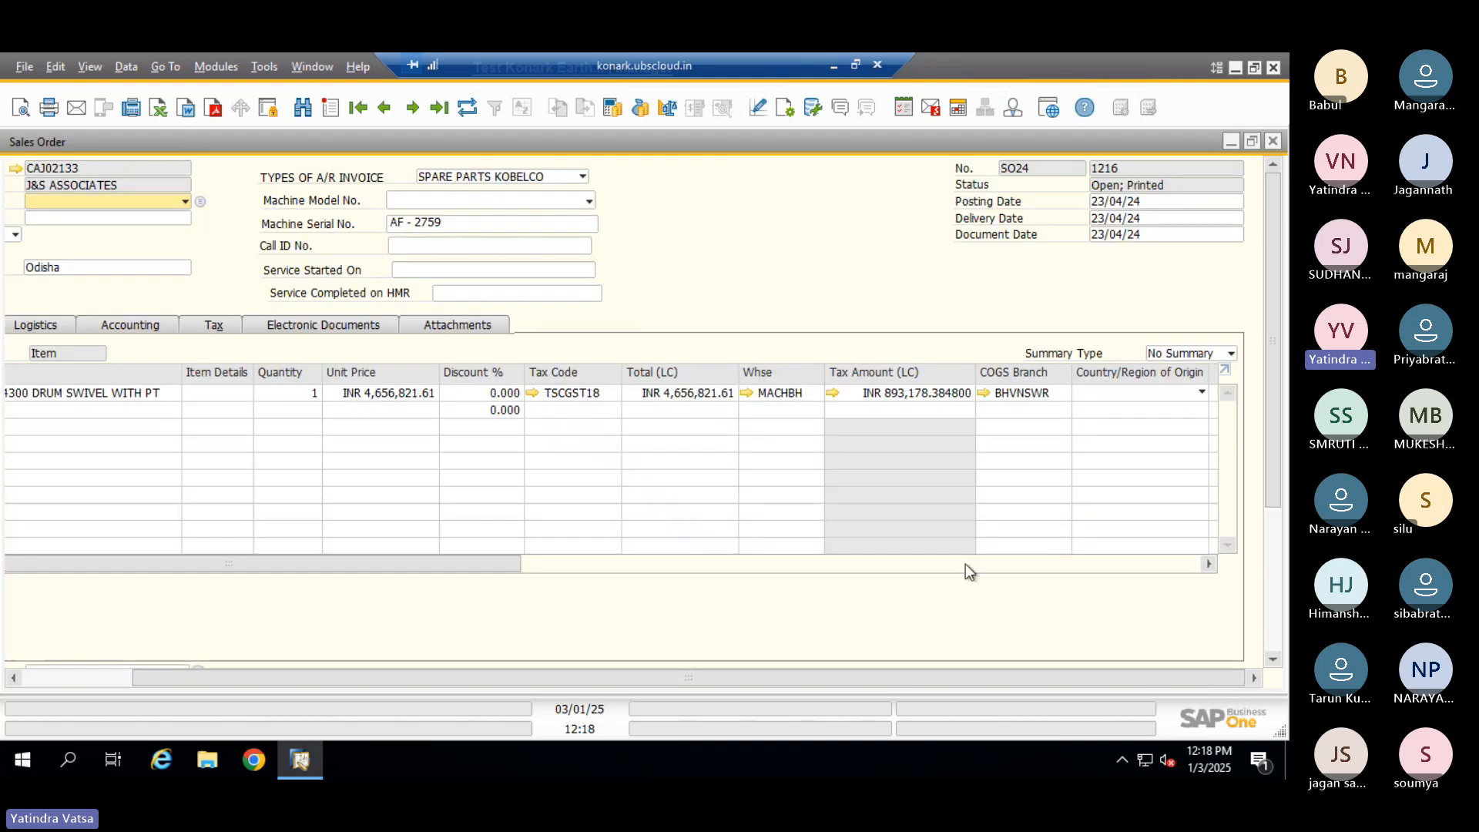
drag(1278, 482, 1262, 662)
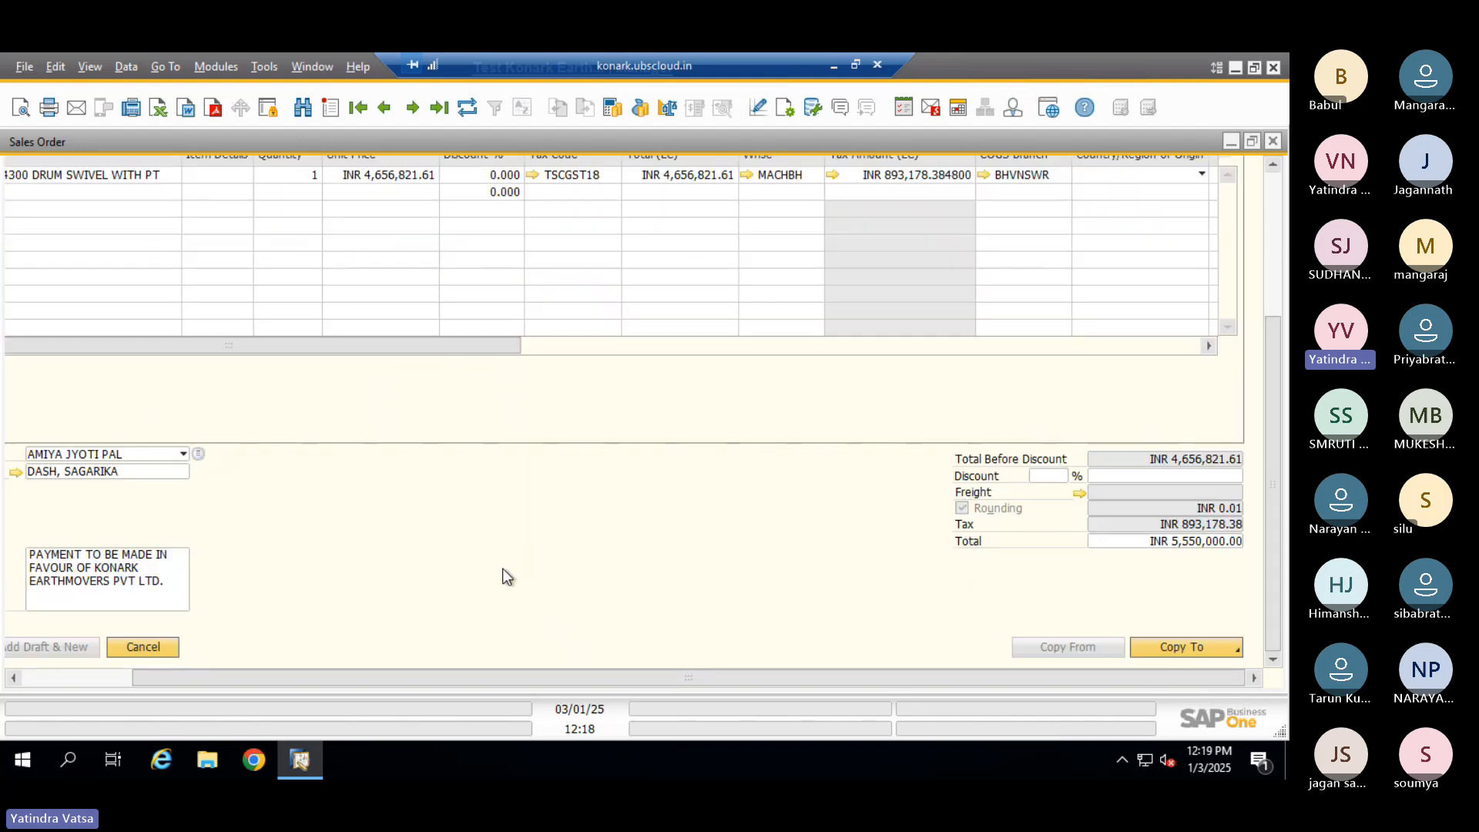
drag(279, 677, 11, 620)
drag(1274, 351, 1275, 192)
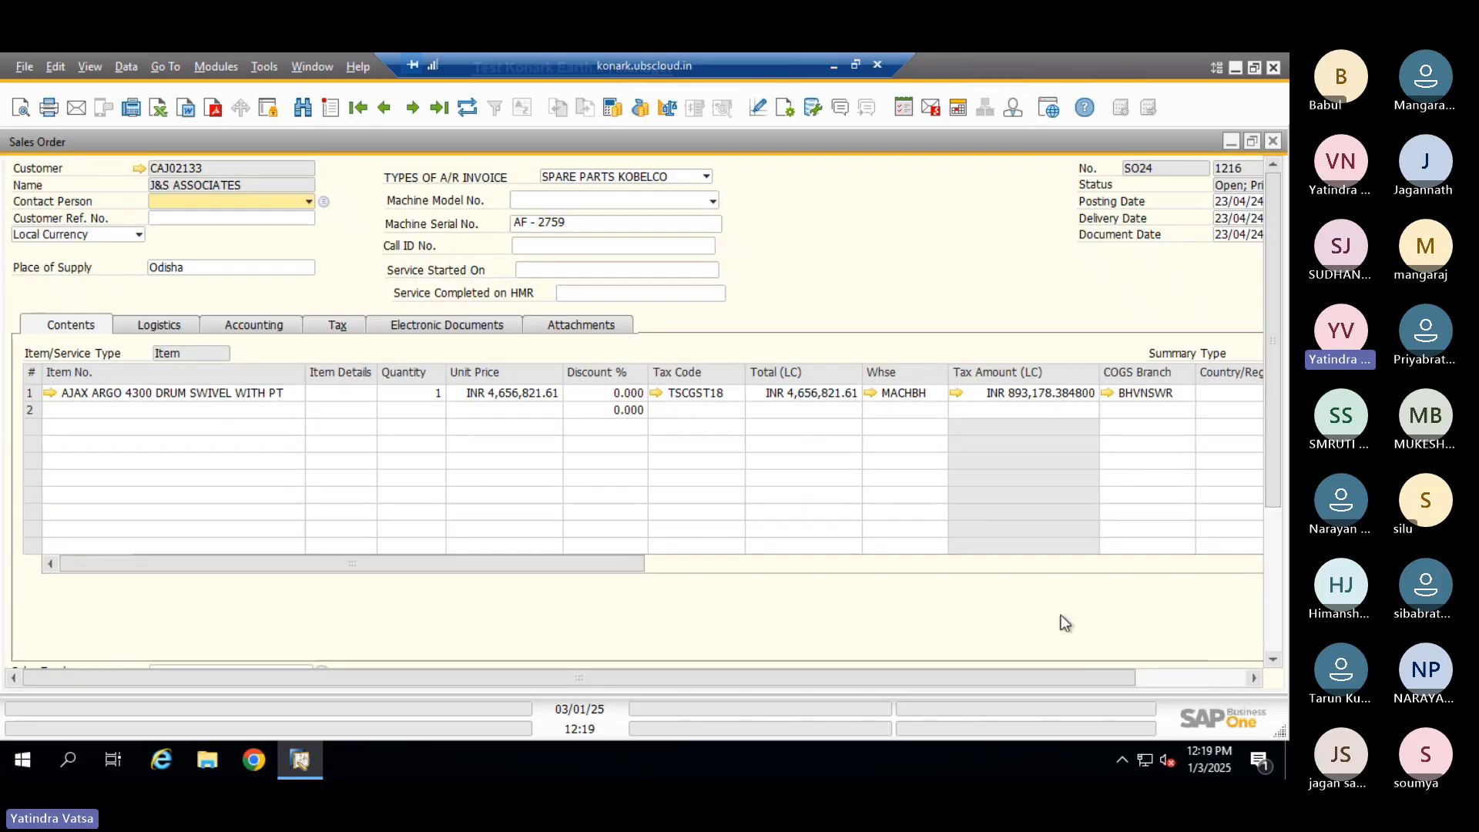
scroll(1061, 615, down, 5)
drag(648, 677, 1130, 683)
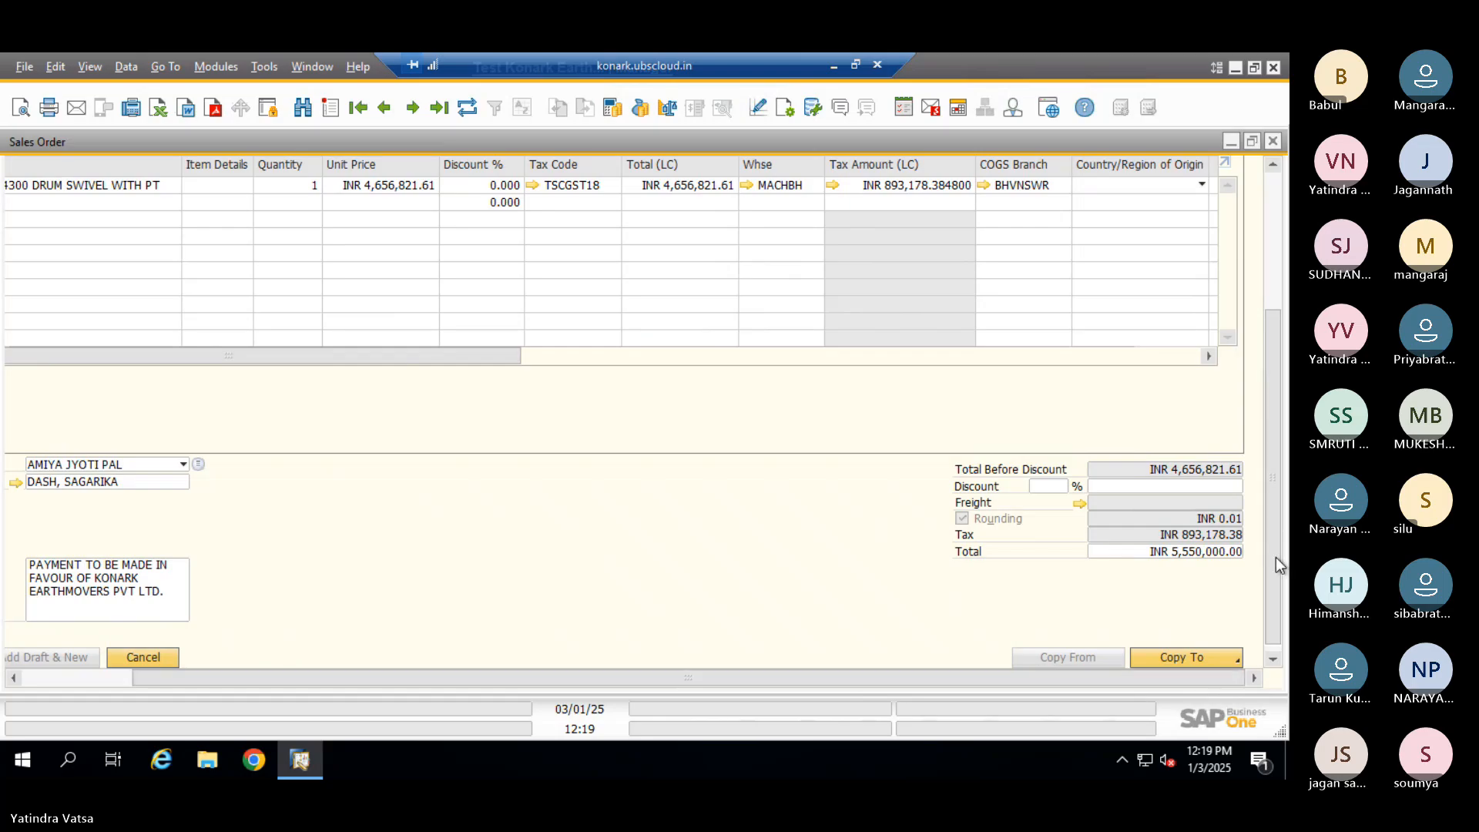
drag(1278, 450, 1278, 315)
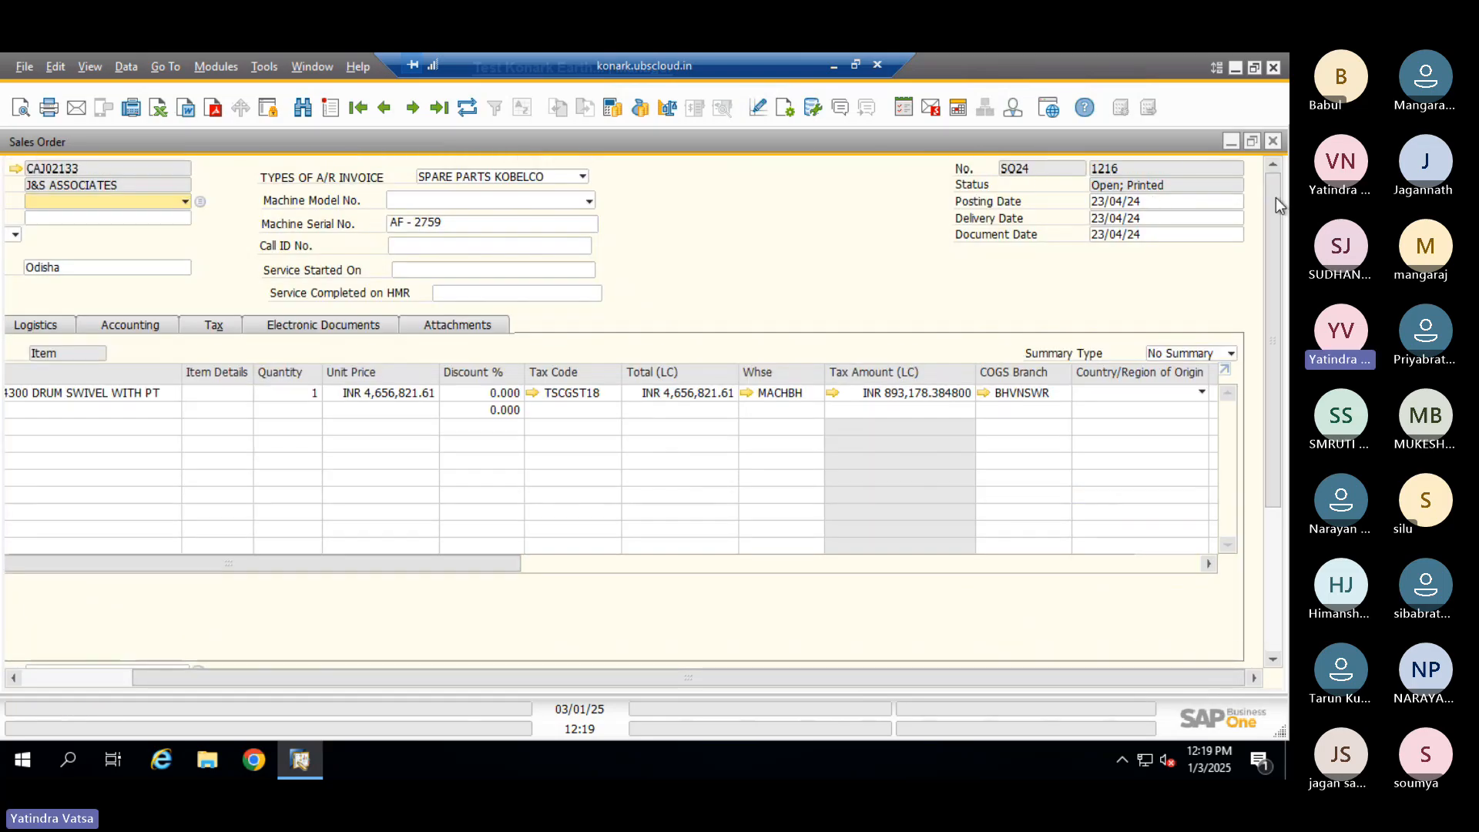
drag(1272, 221, 1272, 445)
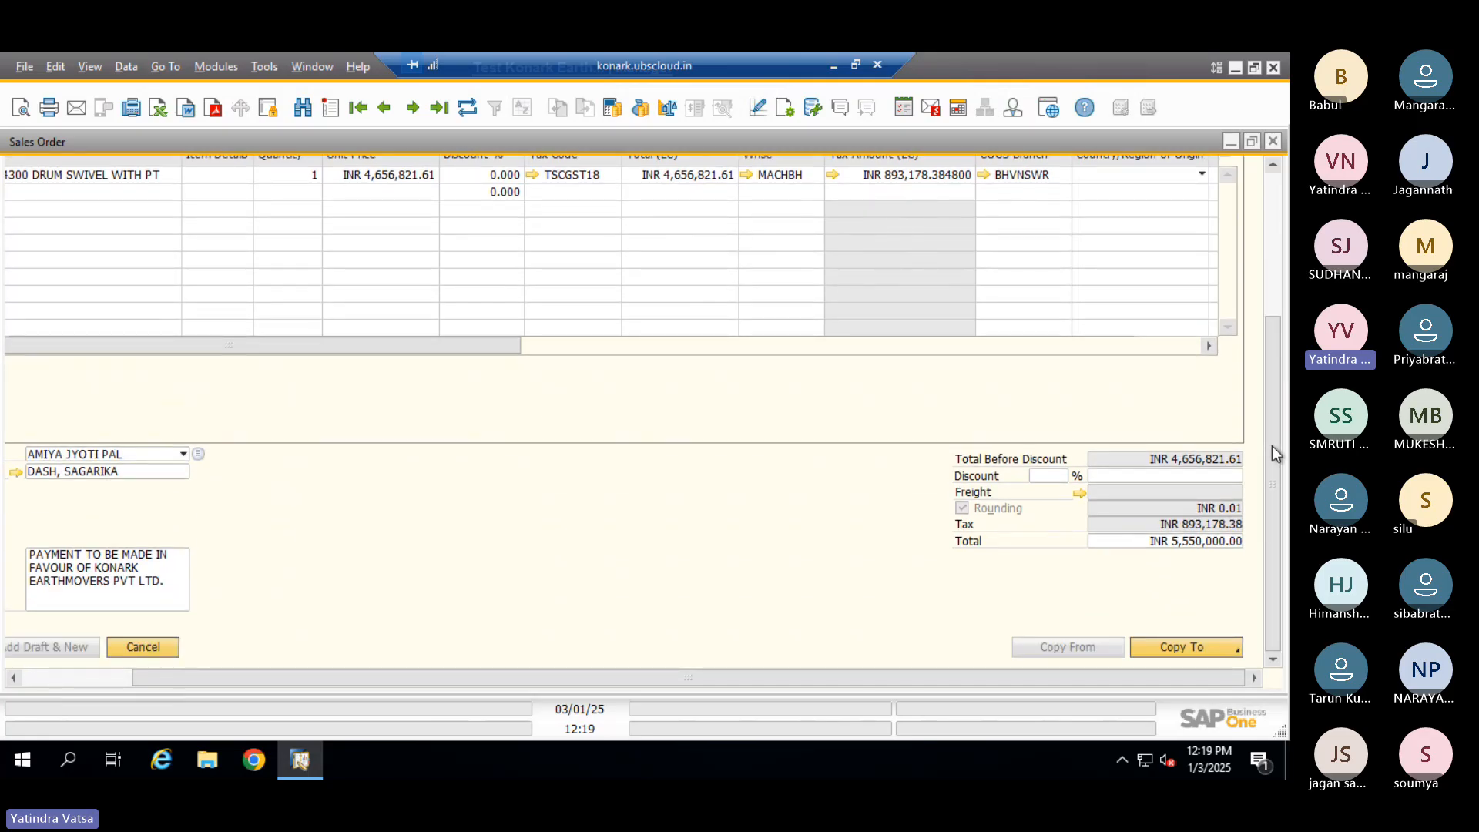
Copy the J&S ASSOCIATES sales order to a delivery, view the draft document and close it without adding it
click(1221, 650)
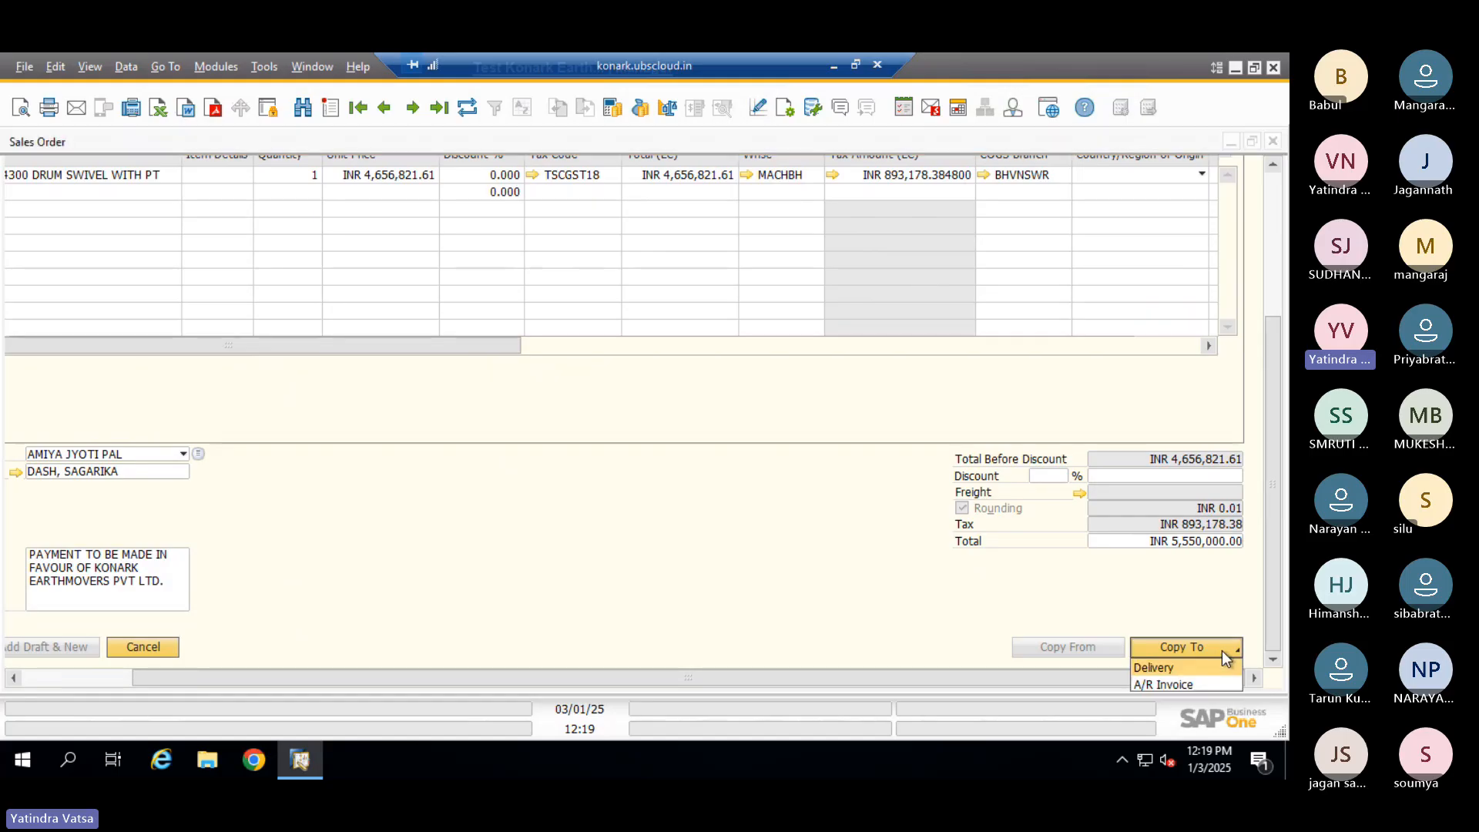
click(1171, 668)
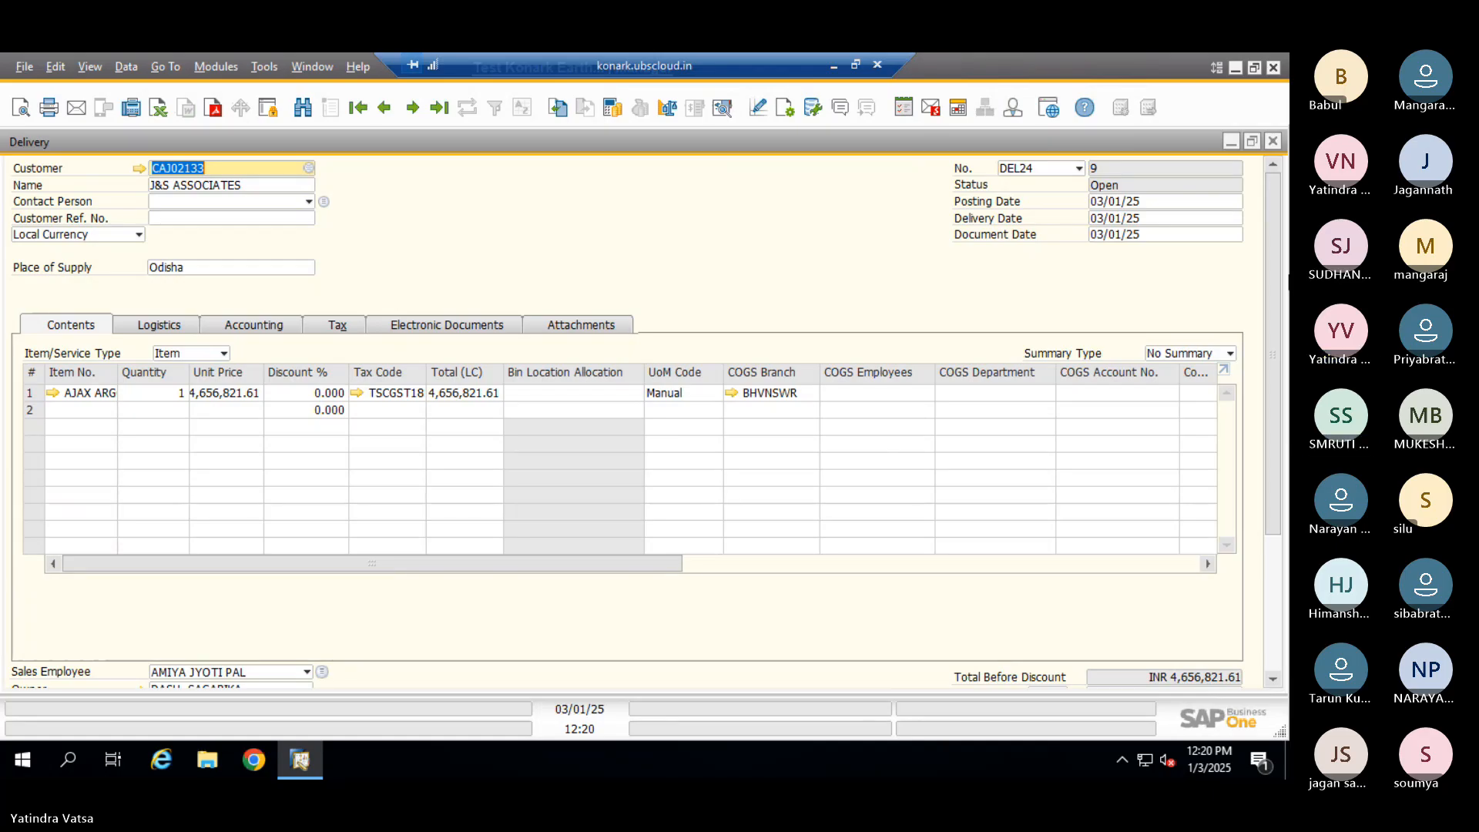
click(1272, 143)
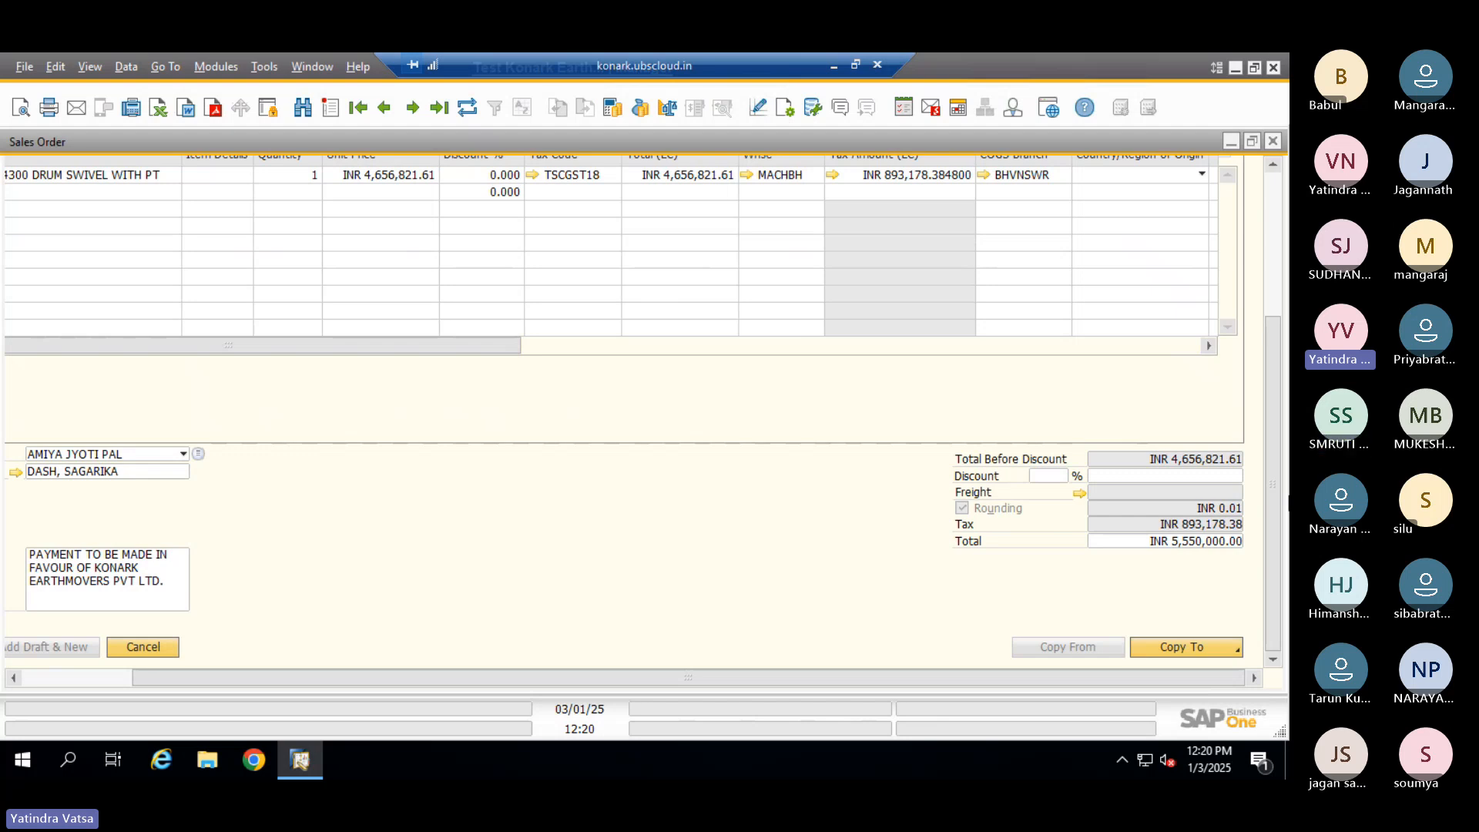
Copy the J&S ASSOCIATES sales order to an A/R invoice and try to add it, accepting the empty withholding tax table
click(1200, 649)
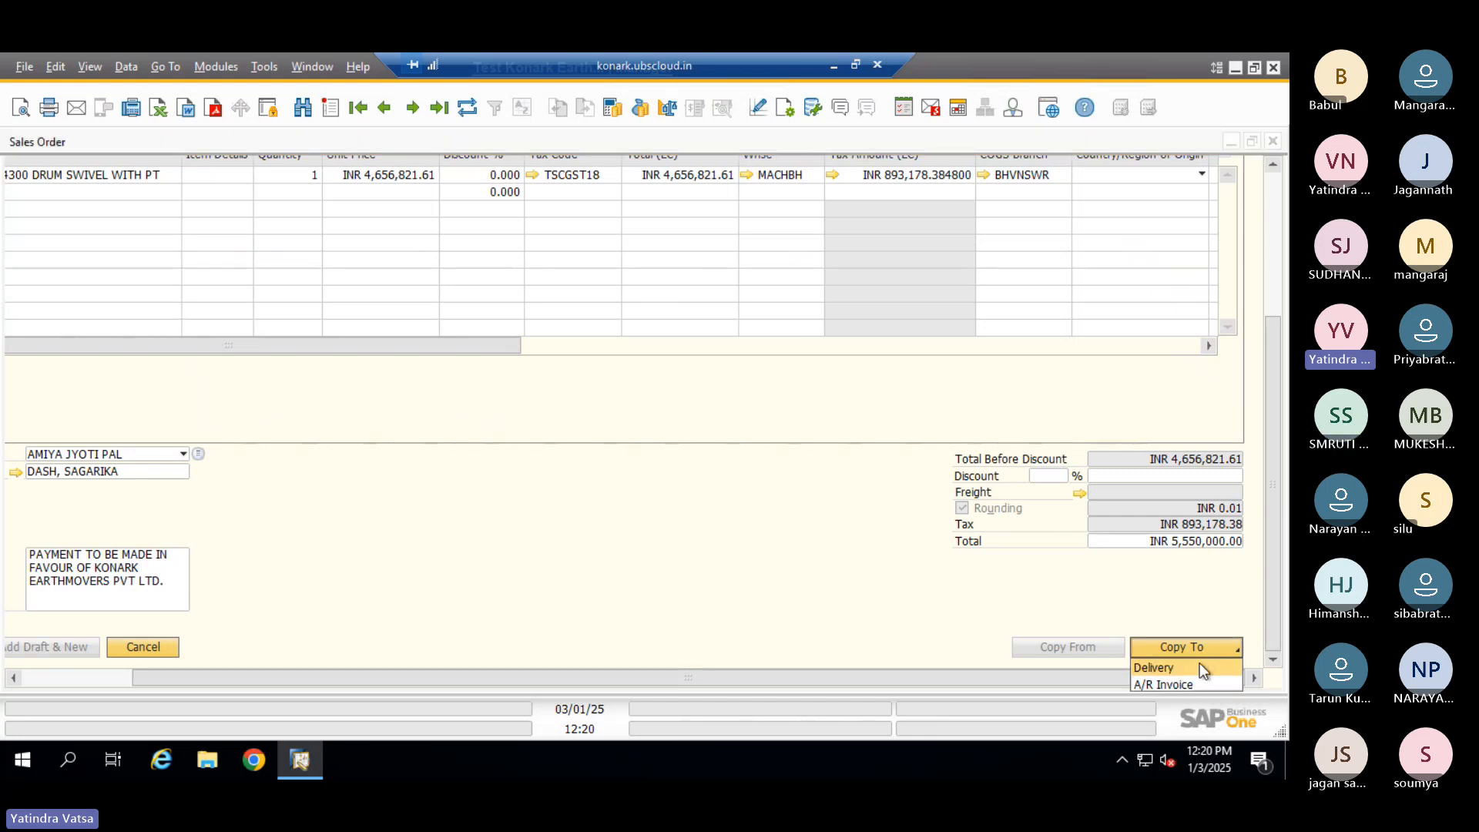
click(1173, 684)
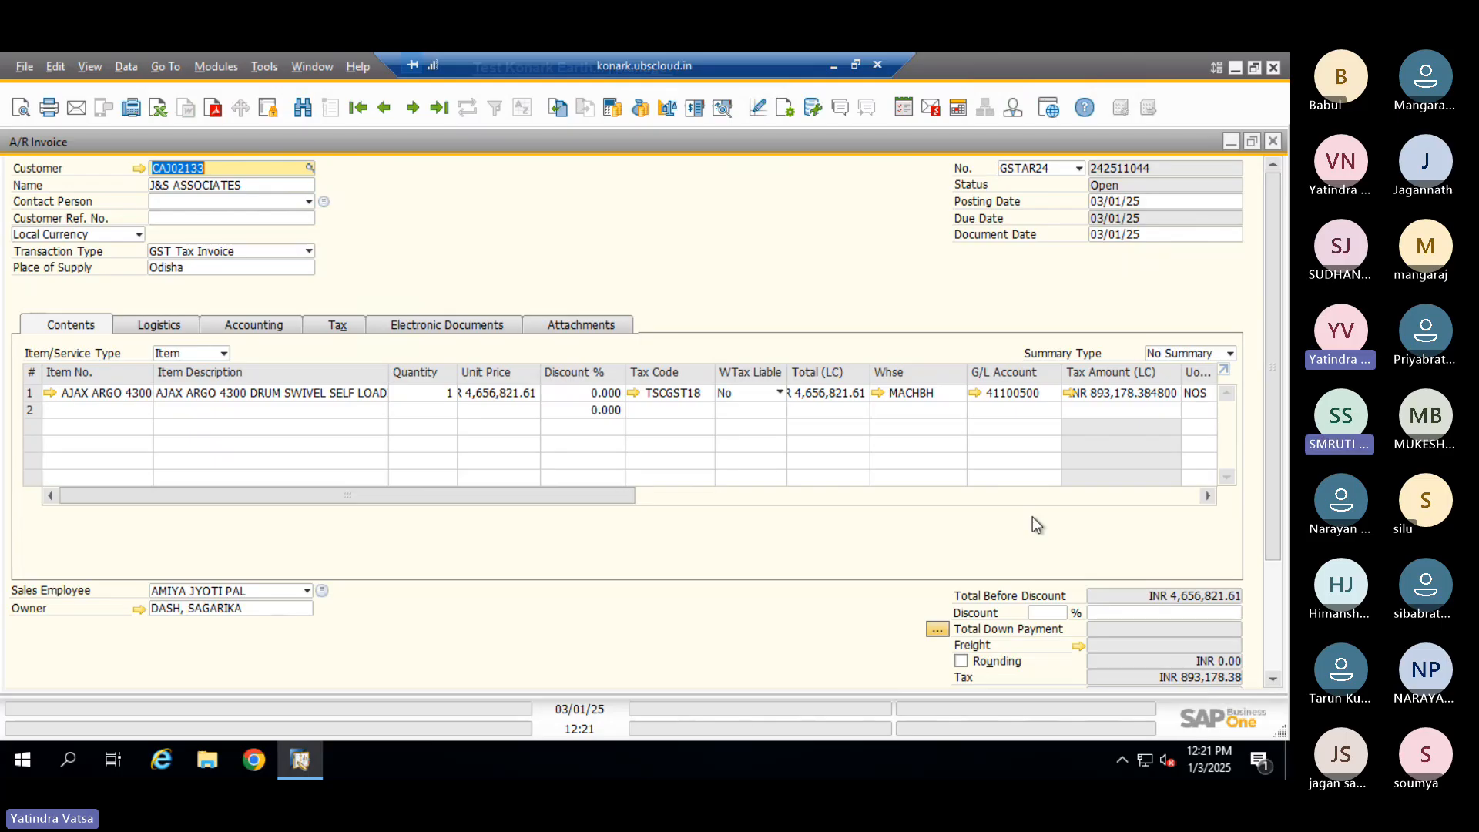
drag(1269, 395, 1278, 320)
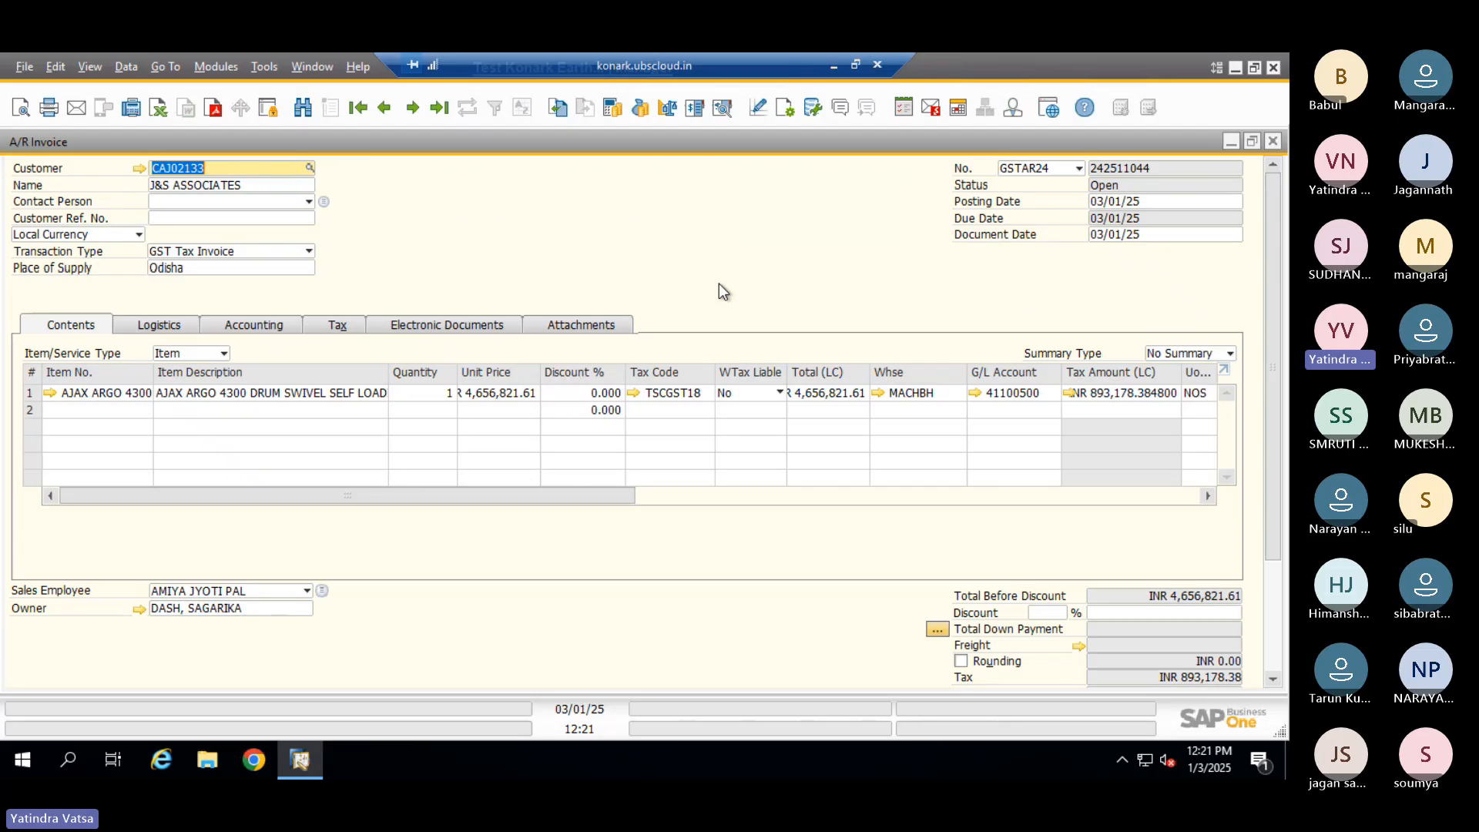
click(441, 393)
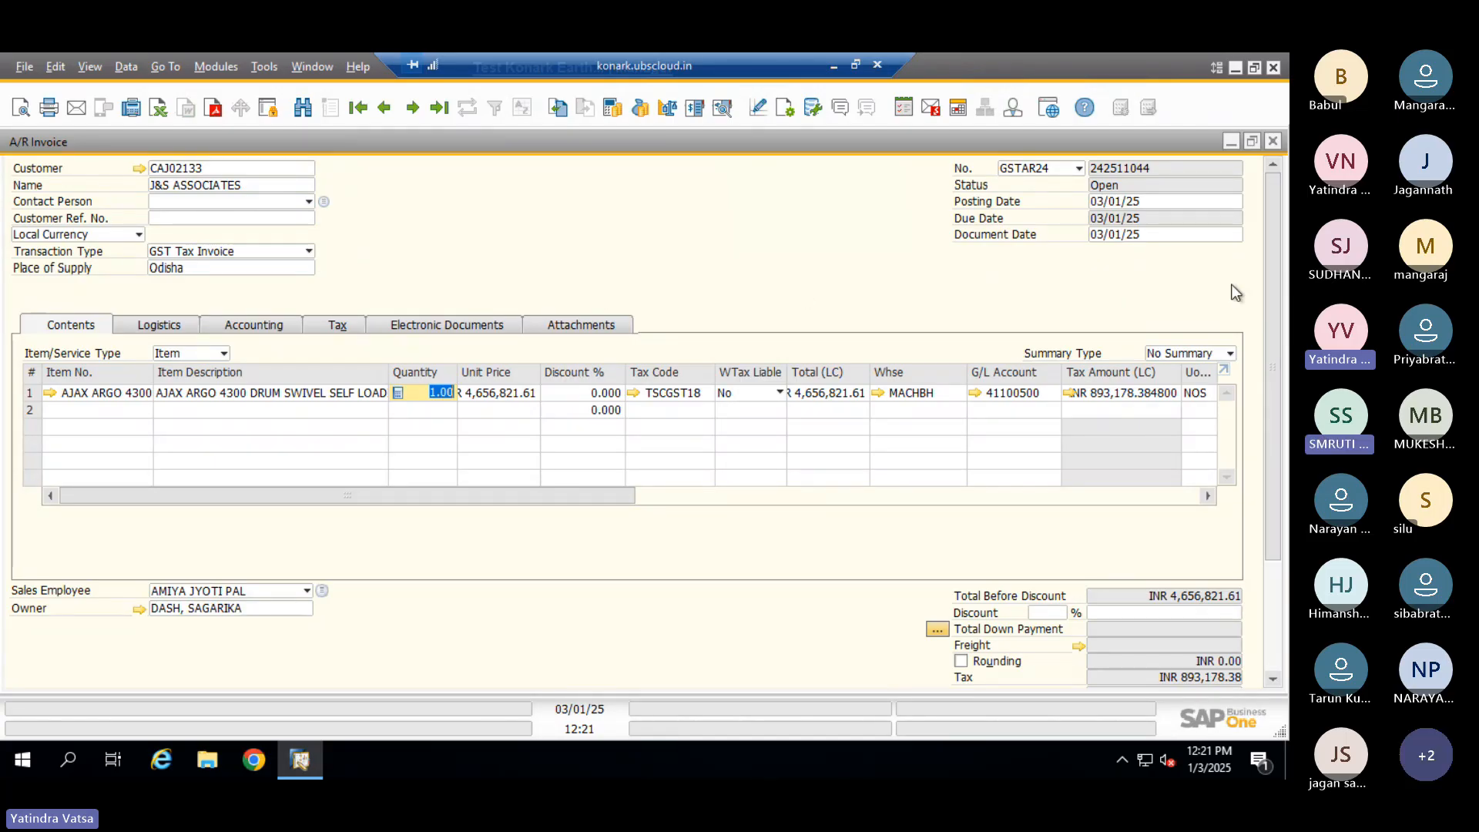
drag(1270, 246, 1264, 424)
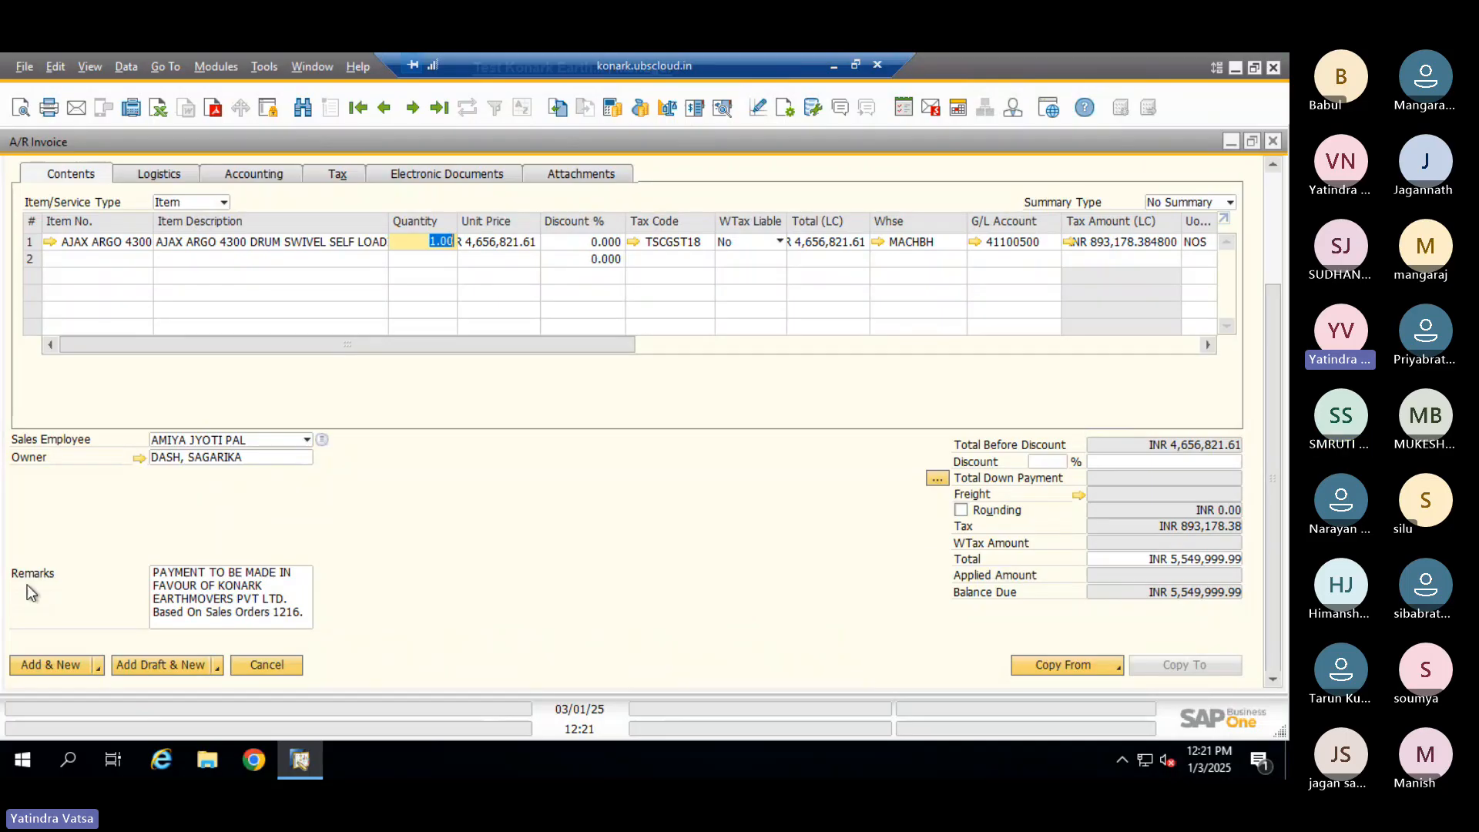
click(49, 658)
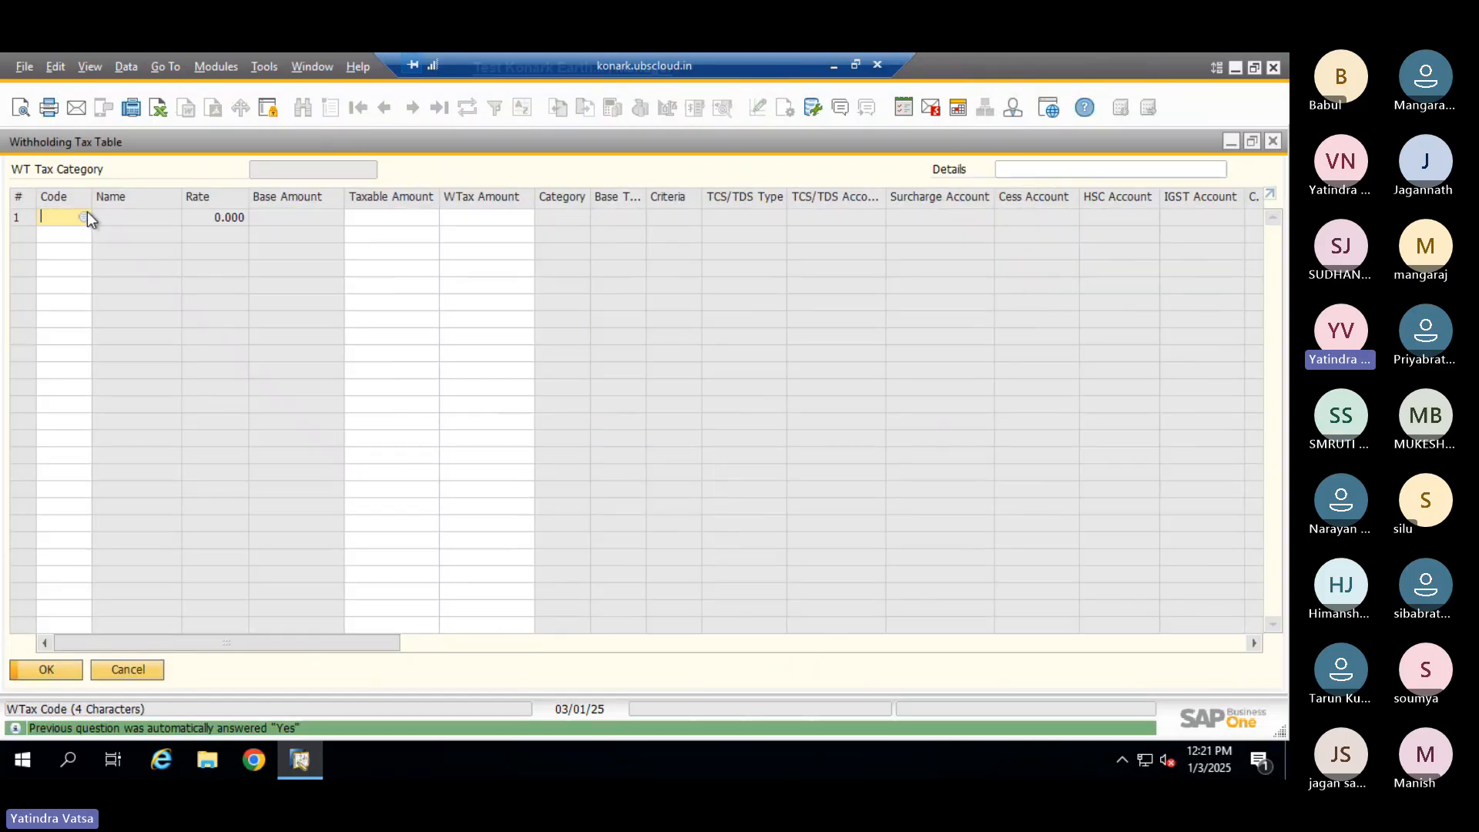
click(47, 668)
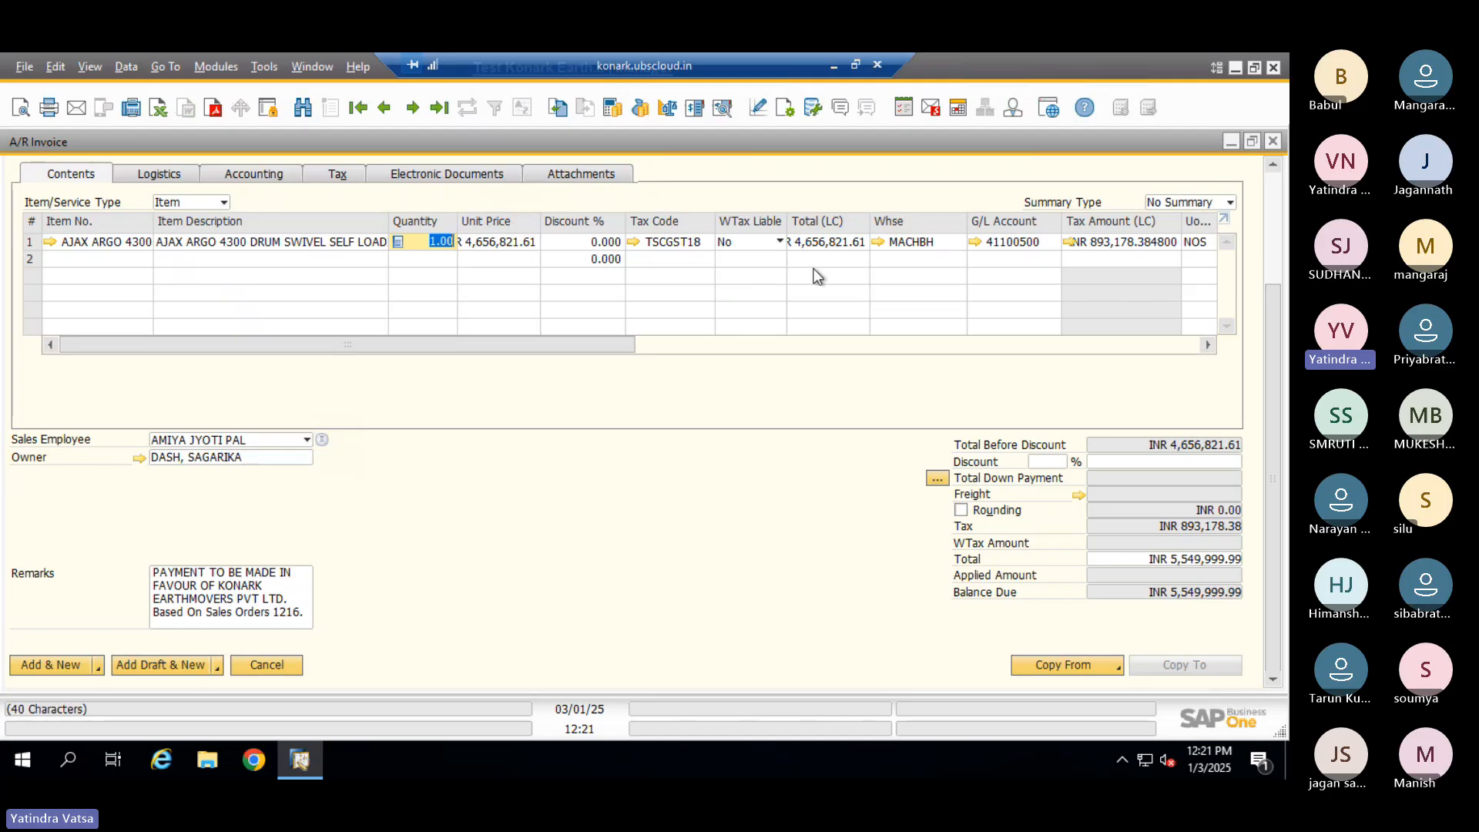
Check the invoiced machine's stock in warehouse MACHBH in its item master data, and return to the invoice
click(51, 242)
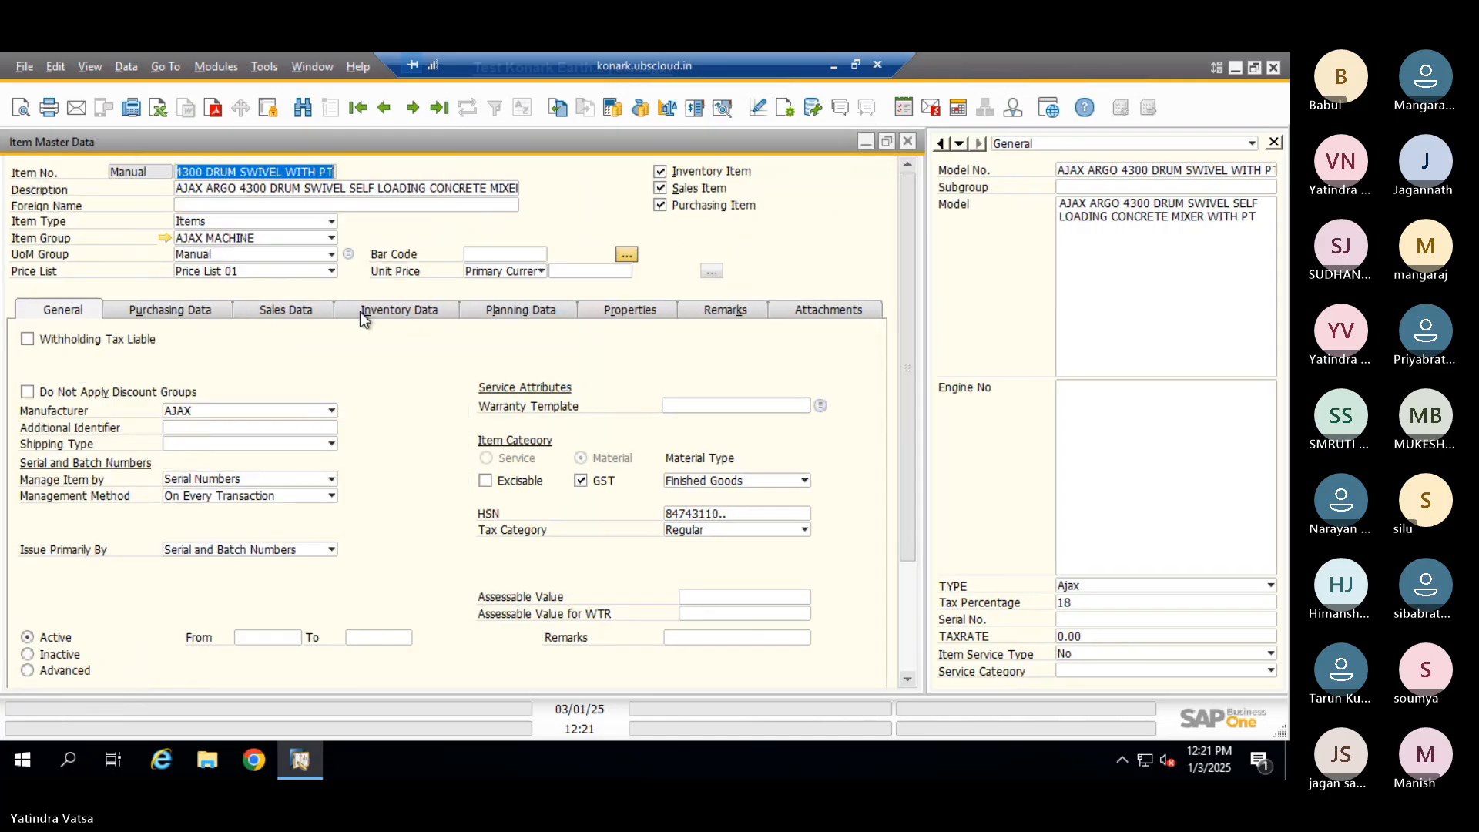
click(416, 316)
scroll(380, 405, down, 1)
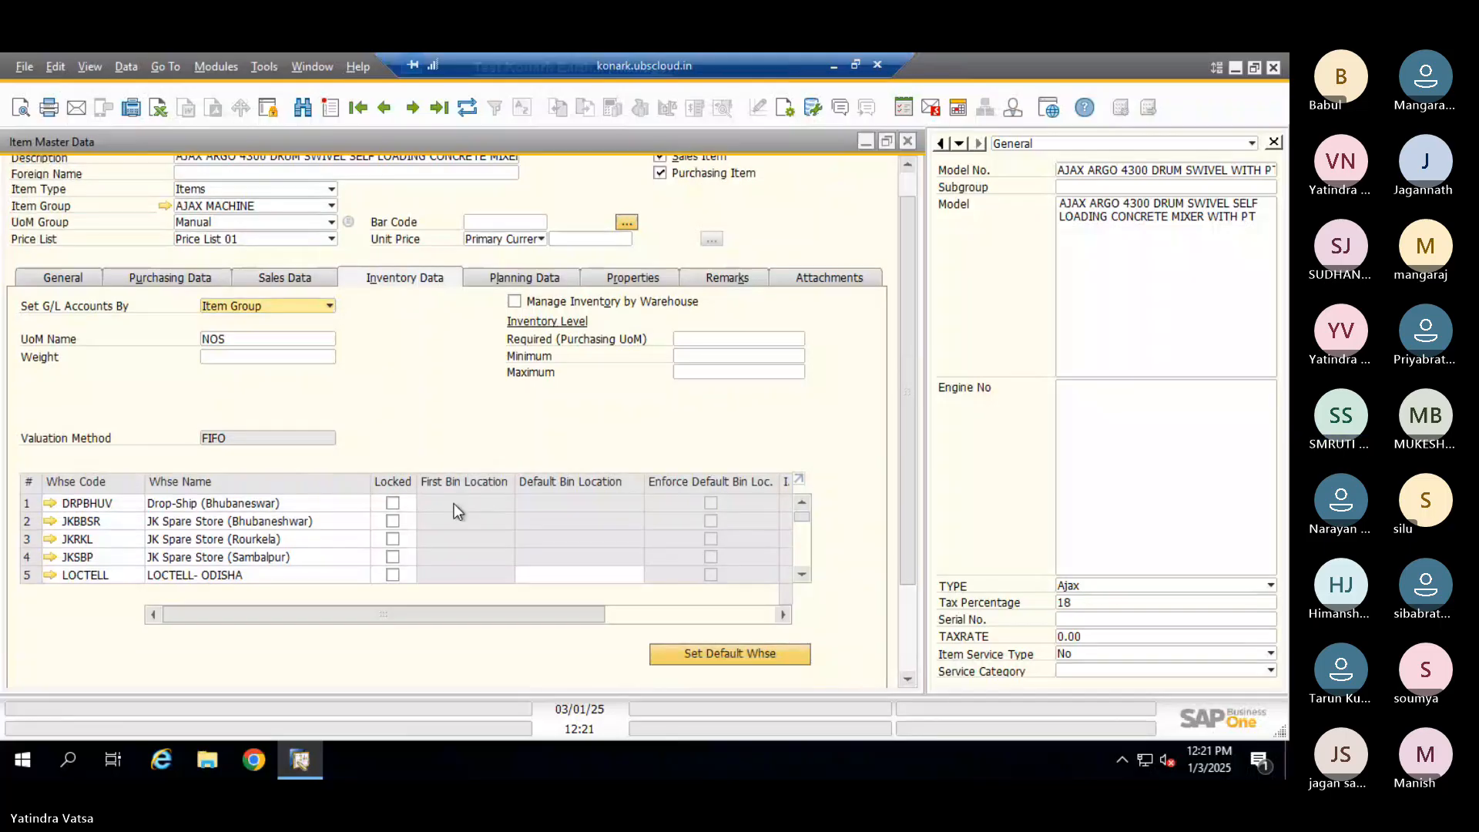
scroll(460, 519, down, 1)
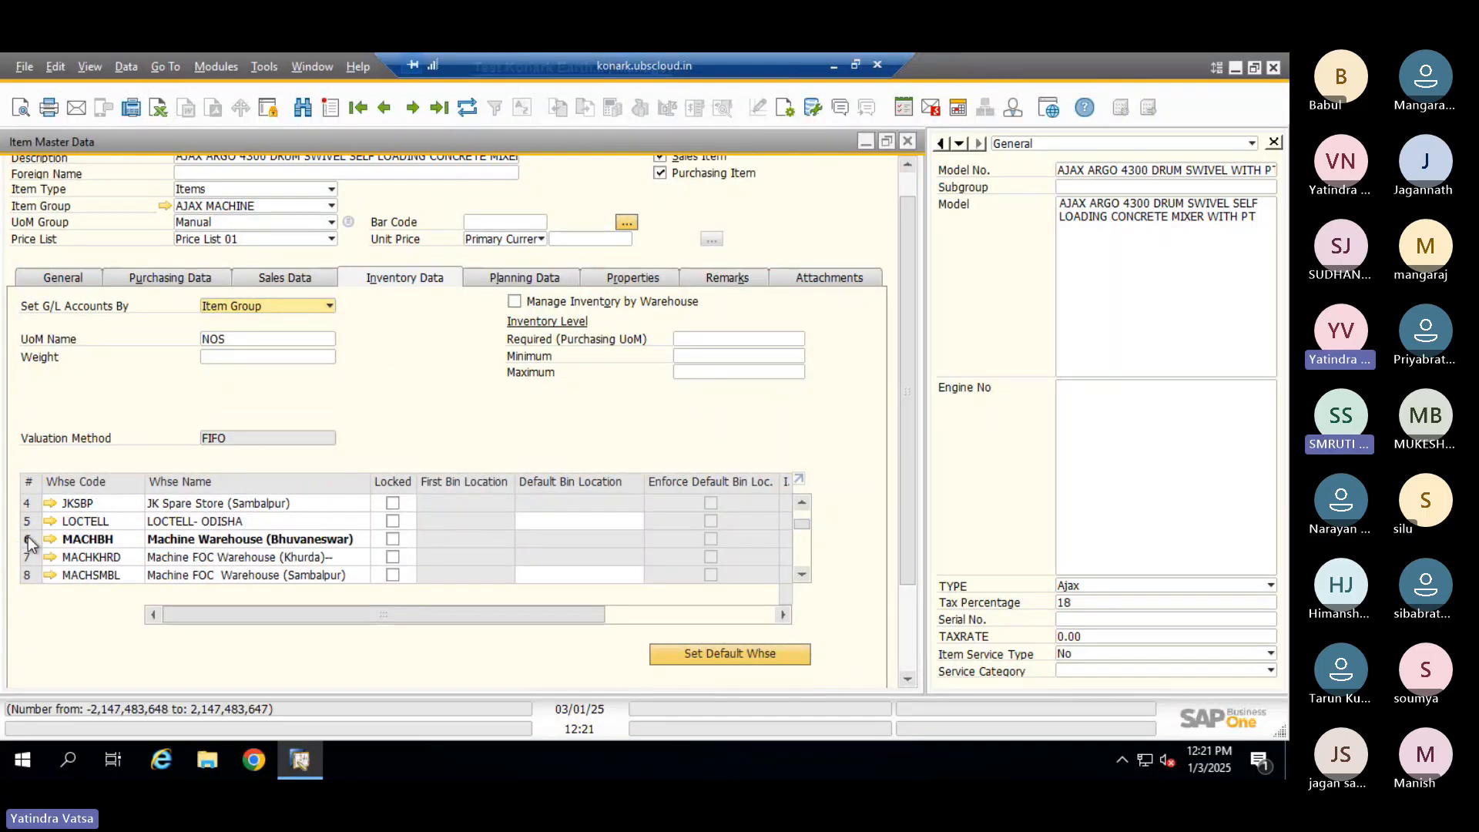
click(466, 539)
drag(519, 612, 670, 601)
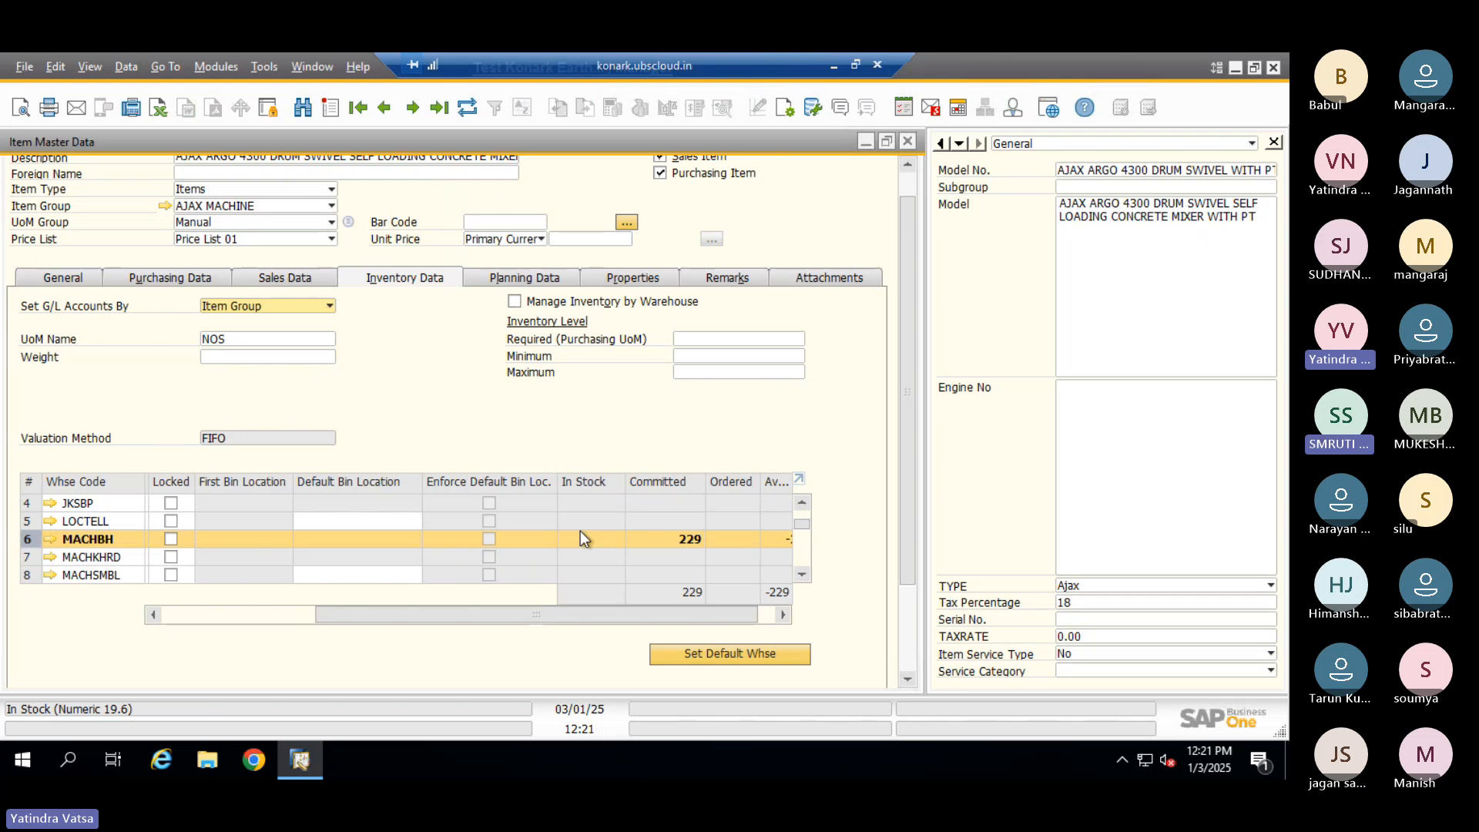
click(908, 142)
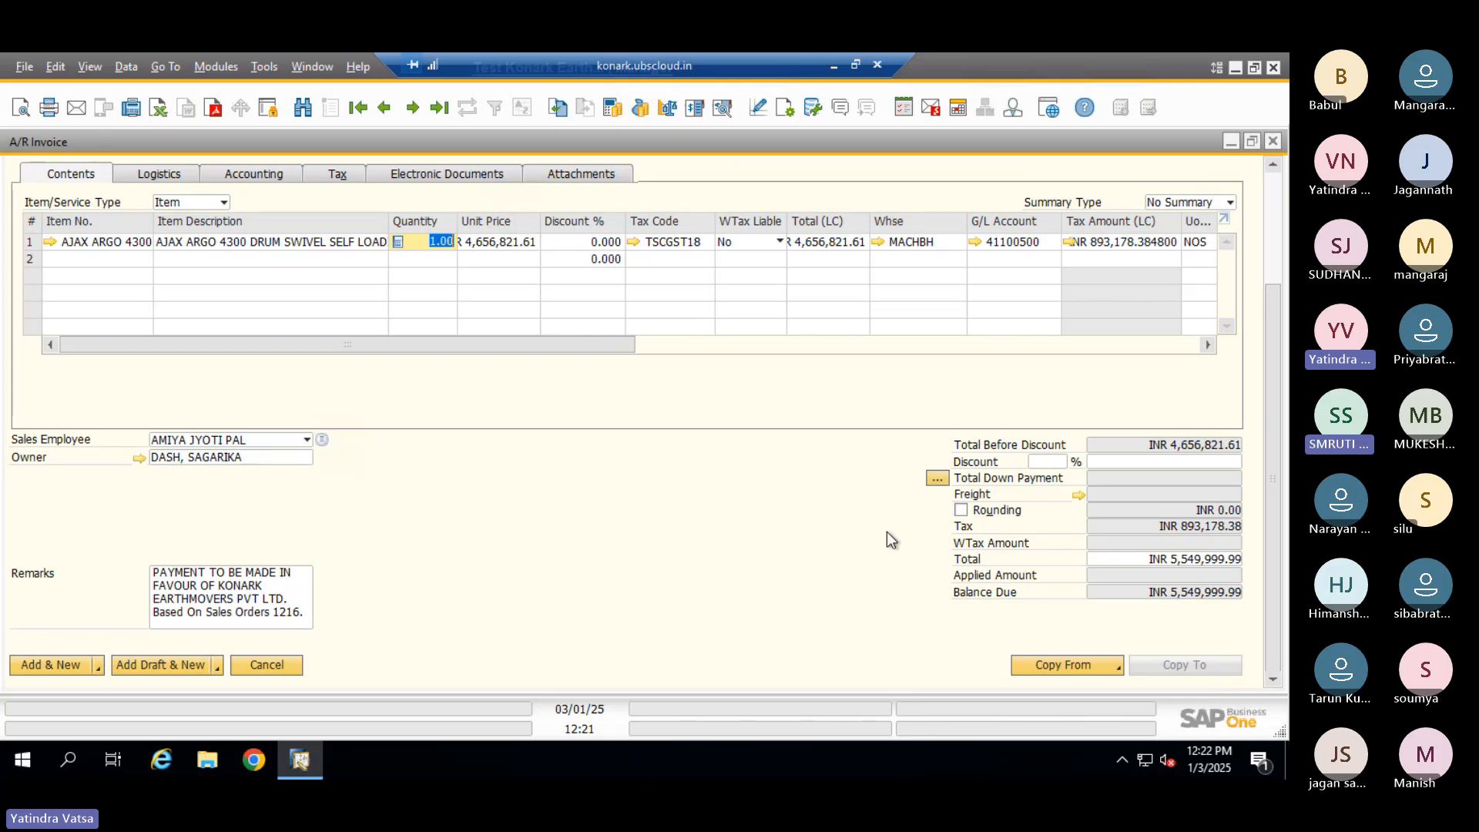
Close the invoice without adding it, and close the sales order form and the list of sales orders
click(1272, 142)
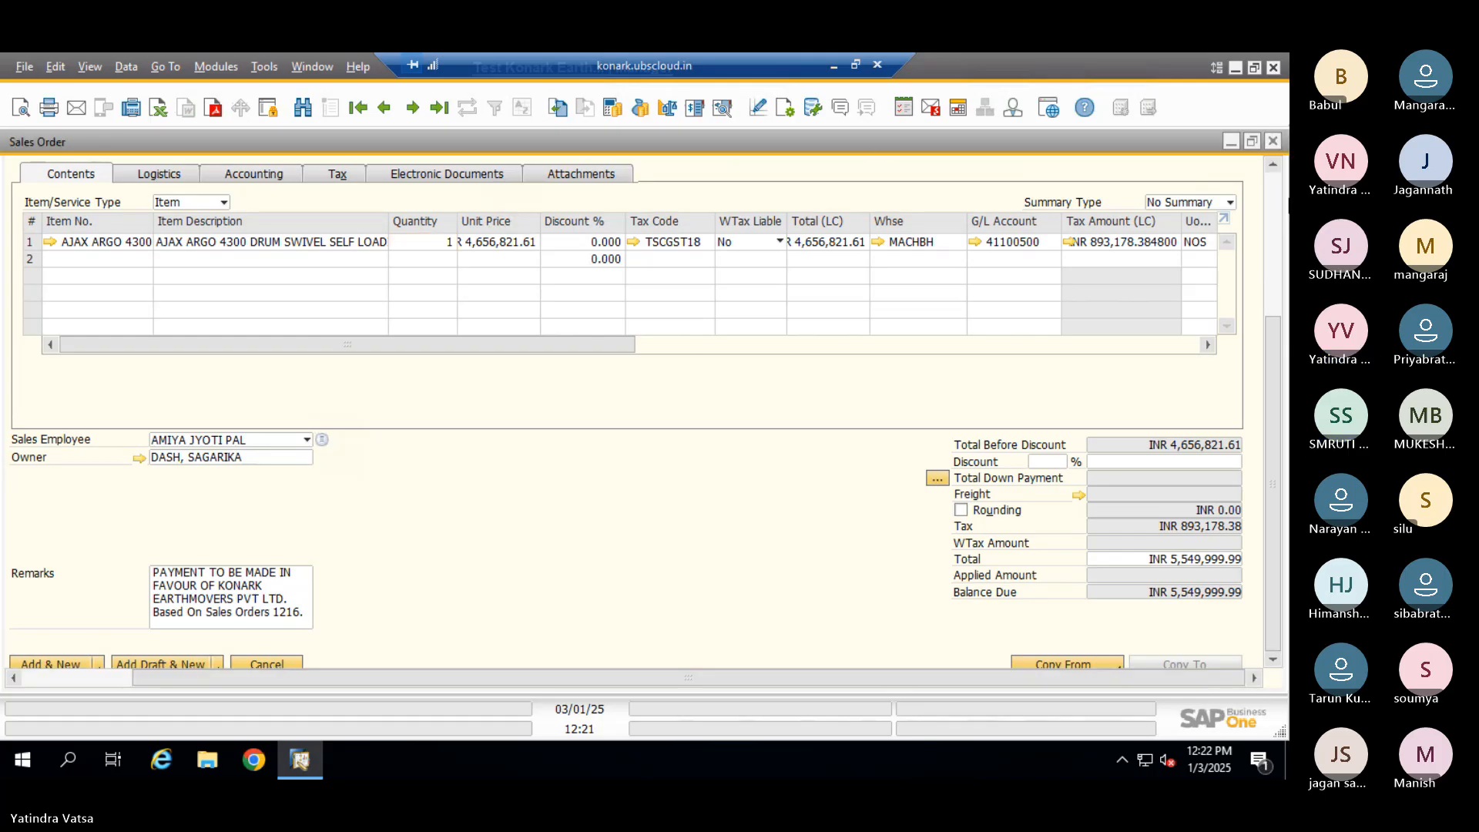
click(1256, 143)
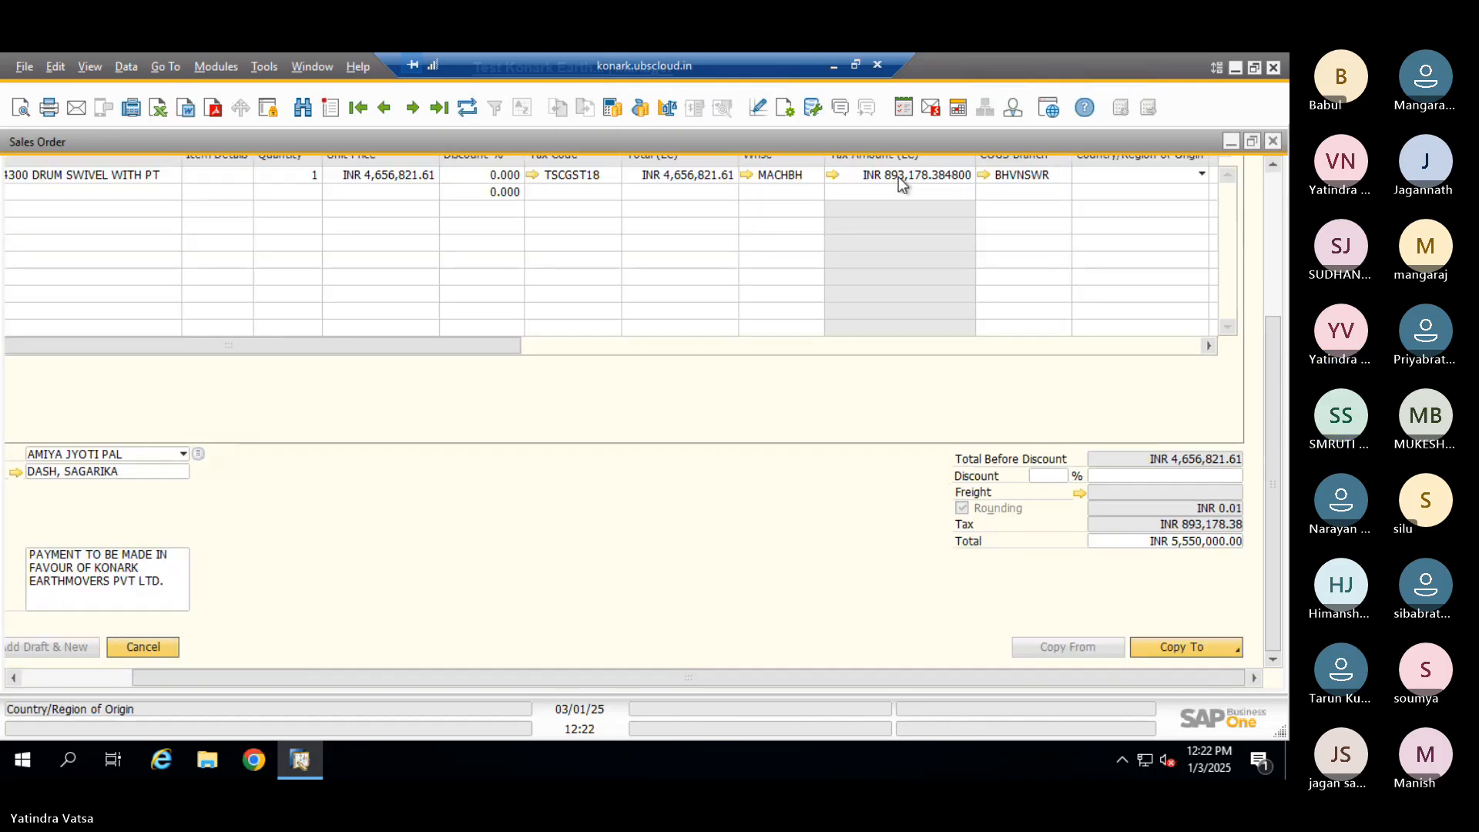
click(1277, 141)
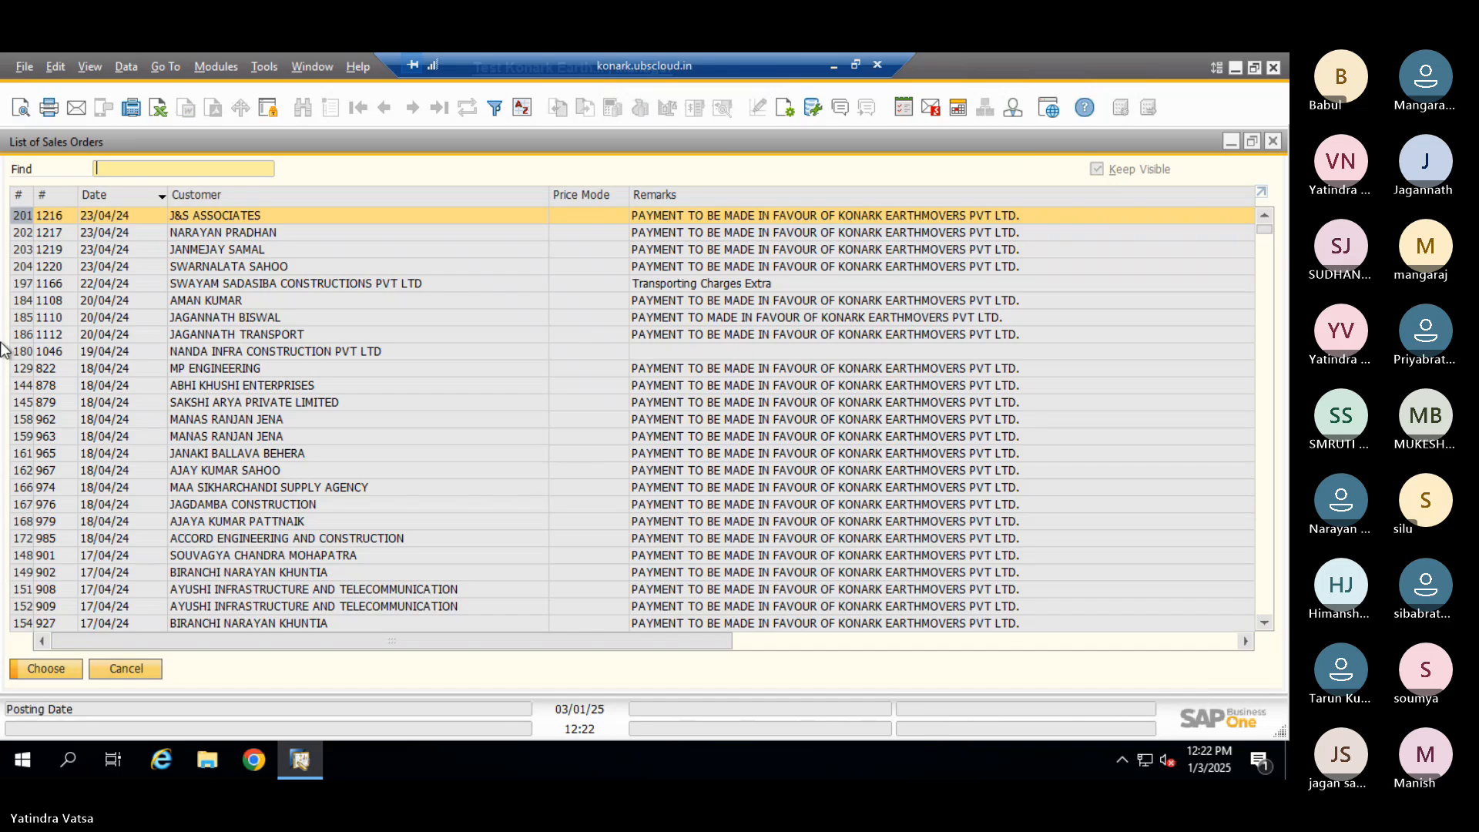
click(134, 670)
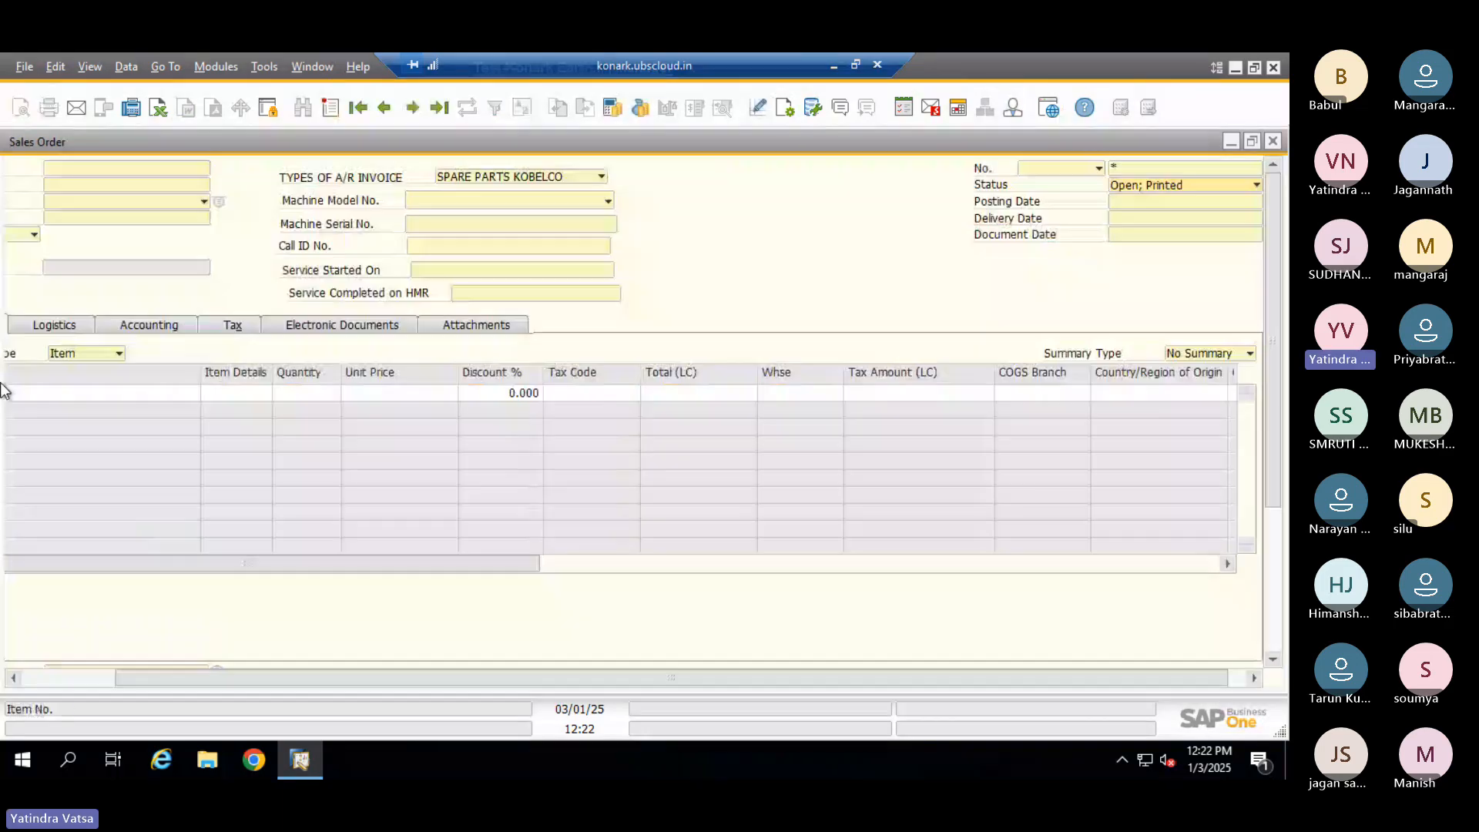
key(Escape)
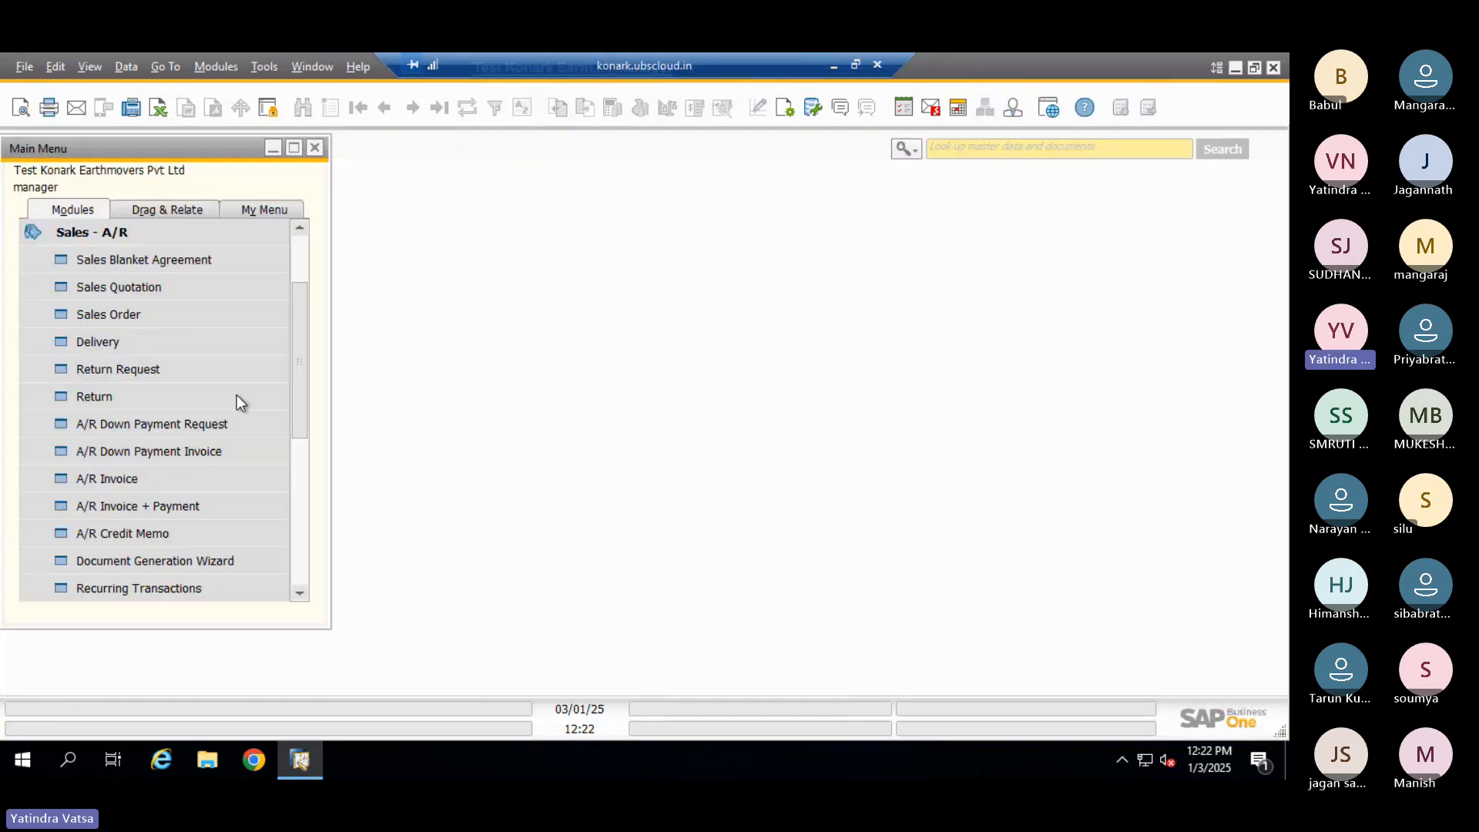
Search the A/R invoices for documents with the status Open; Printed
click(143, 478)
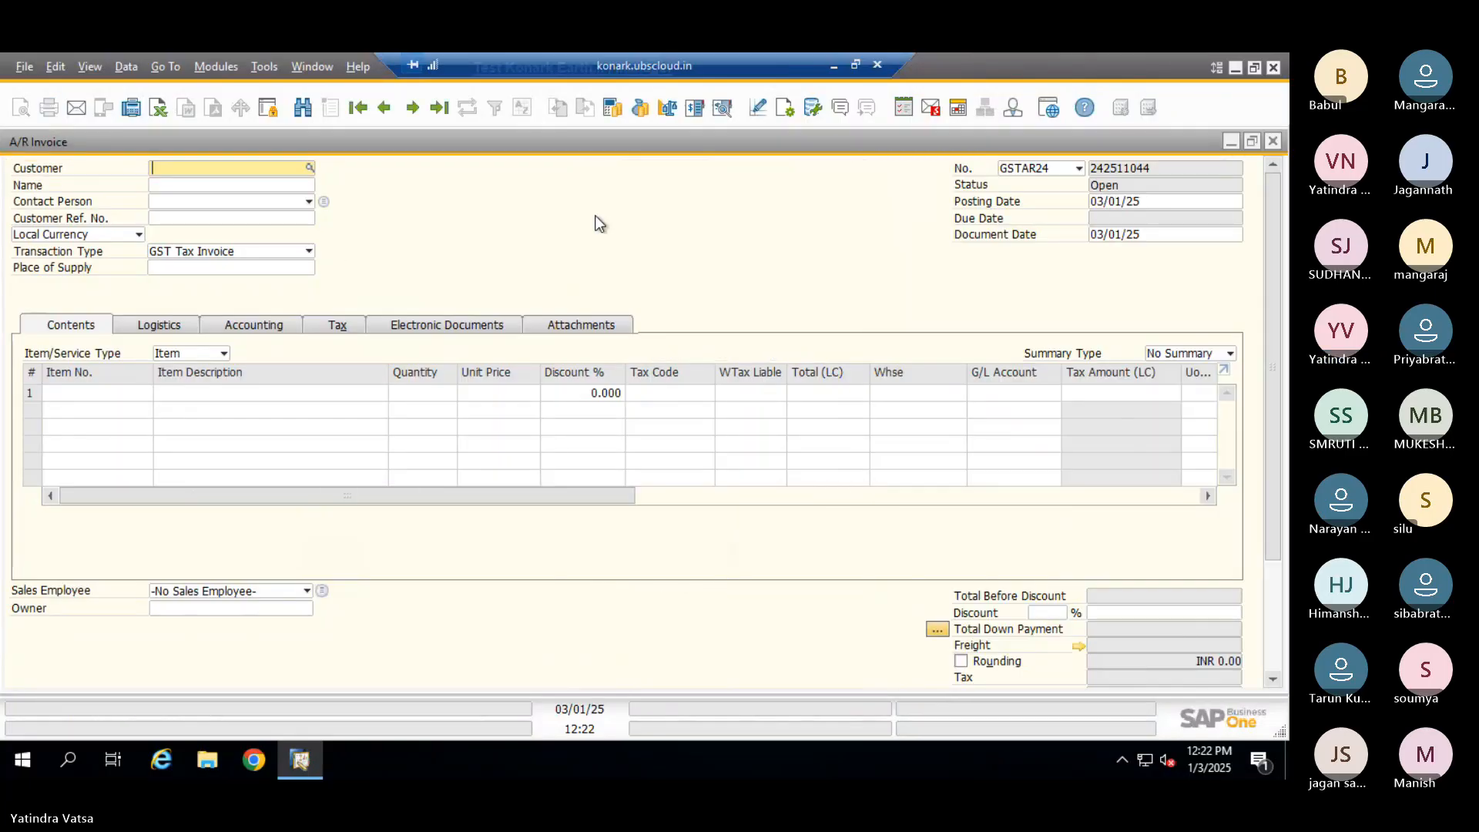
key(ctrl+f)
click(1117, 187)
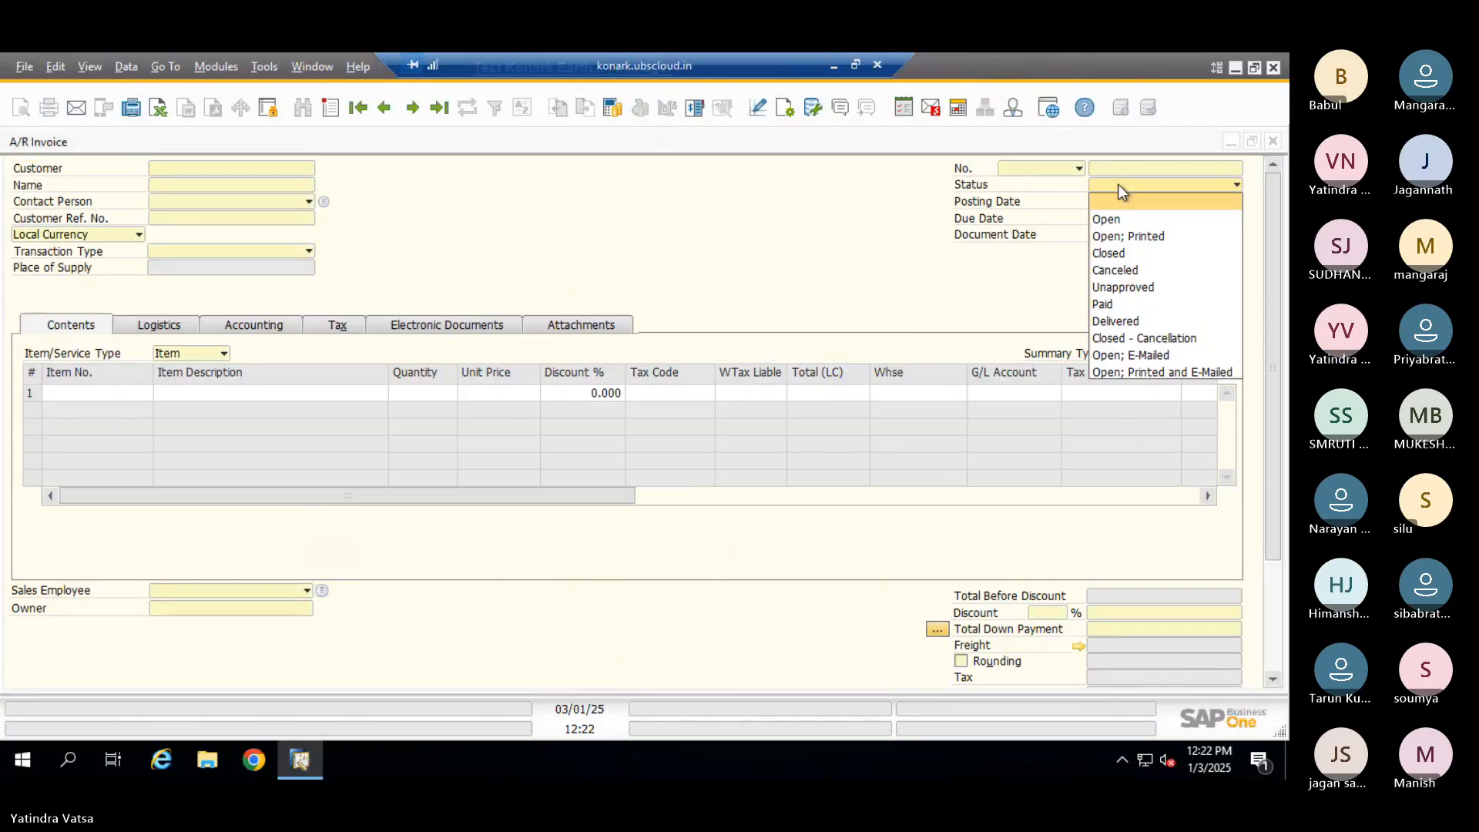
click(1121, 233)
key(Return)
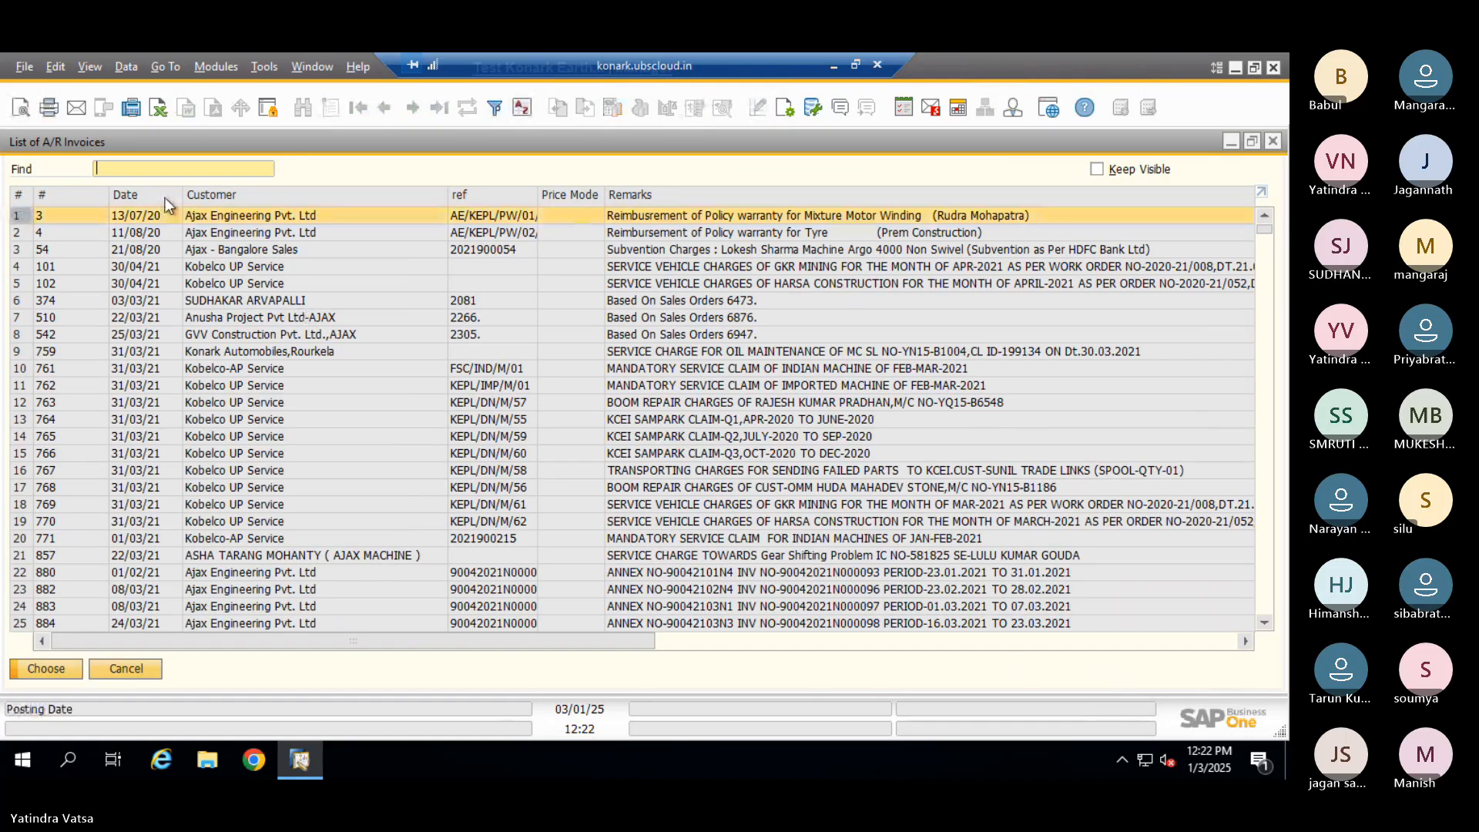
Keep the invoice list visible, sorted by newest date, and open the BLA PROJECTS PRIVATE LIMITED invoice
double_click(165, 197)
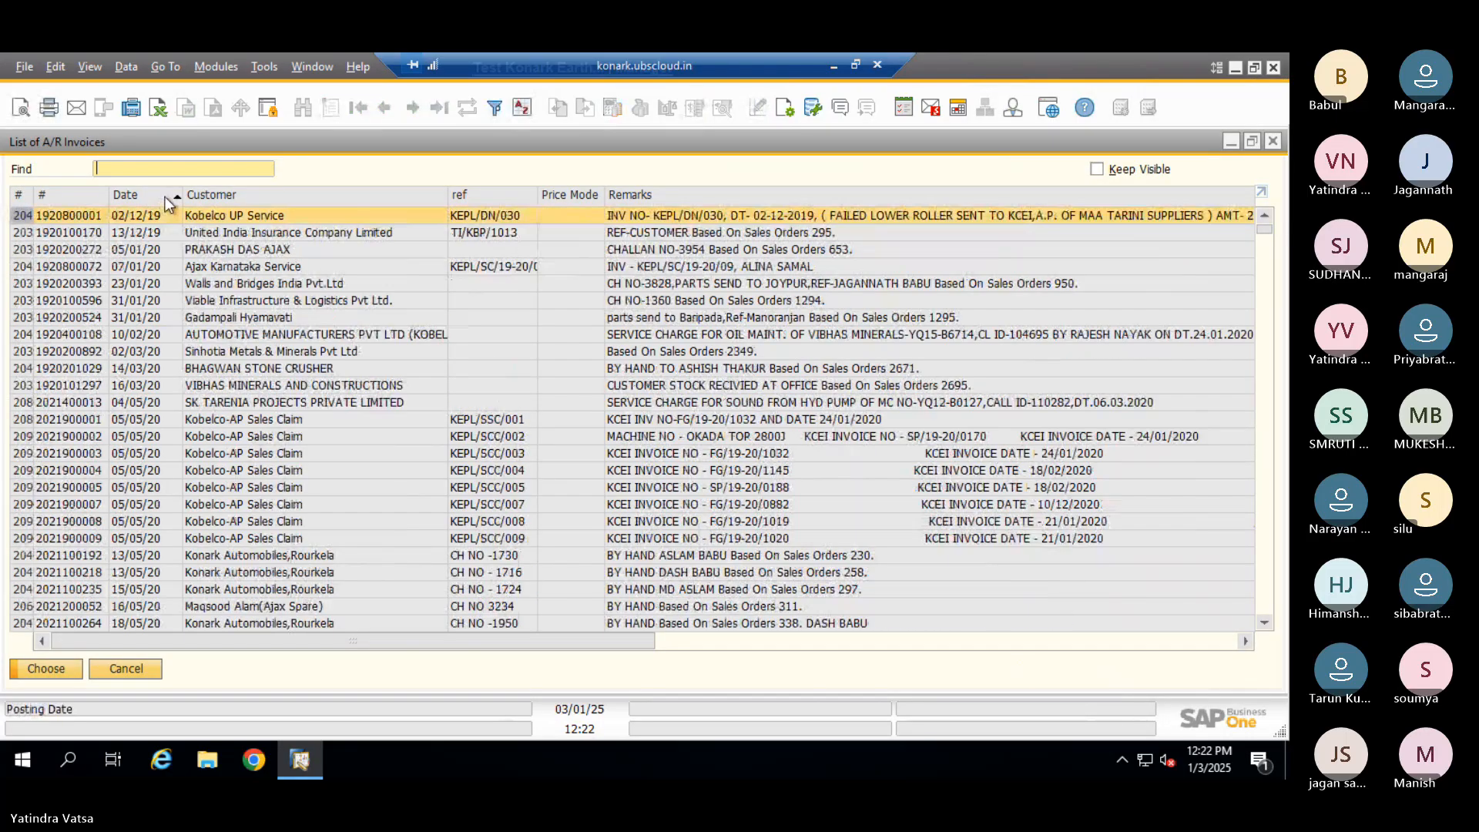
double_click(165, 196)
click(1095, 172)
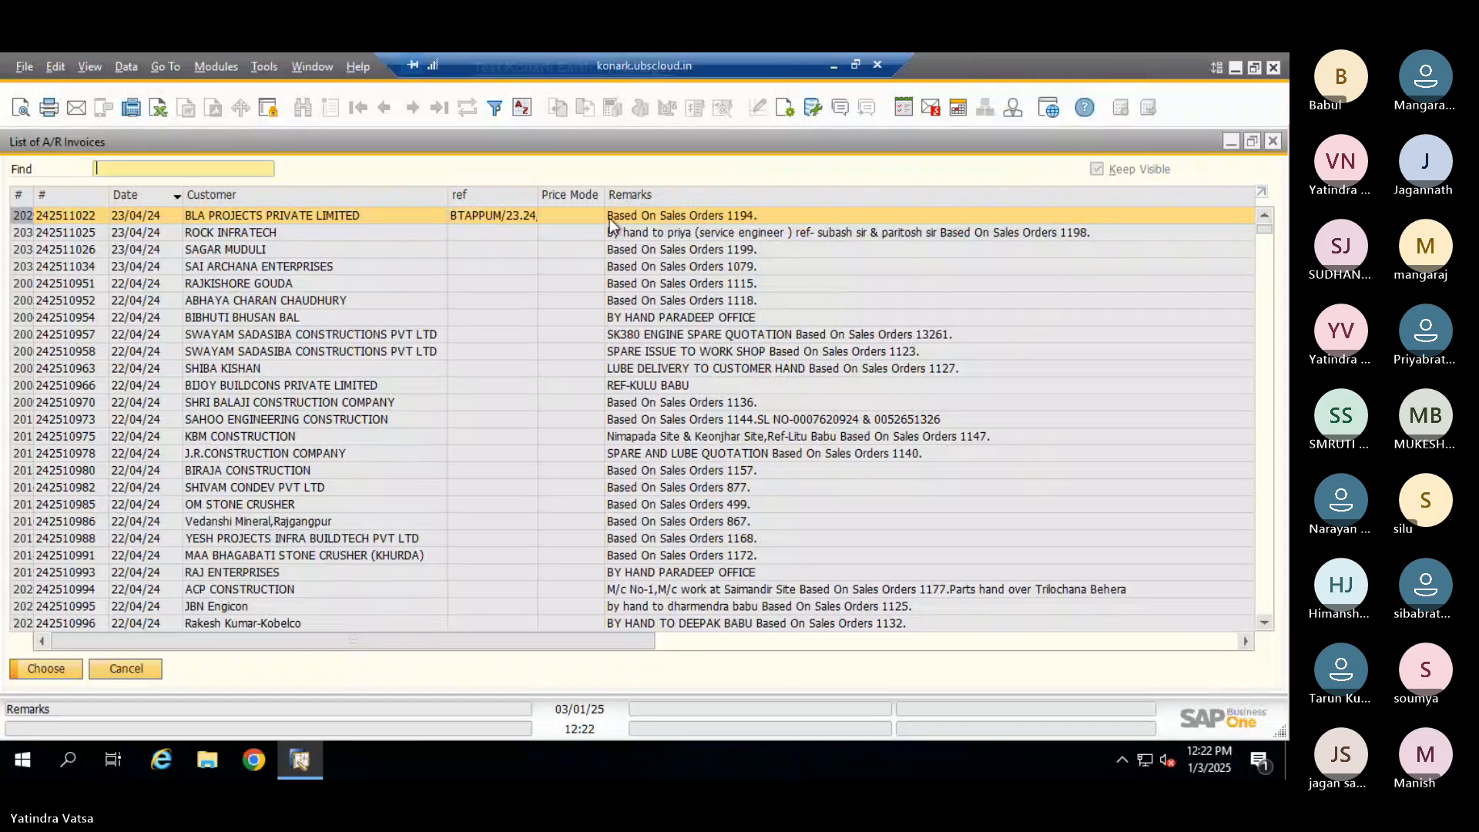
double_click(224, 214)
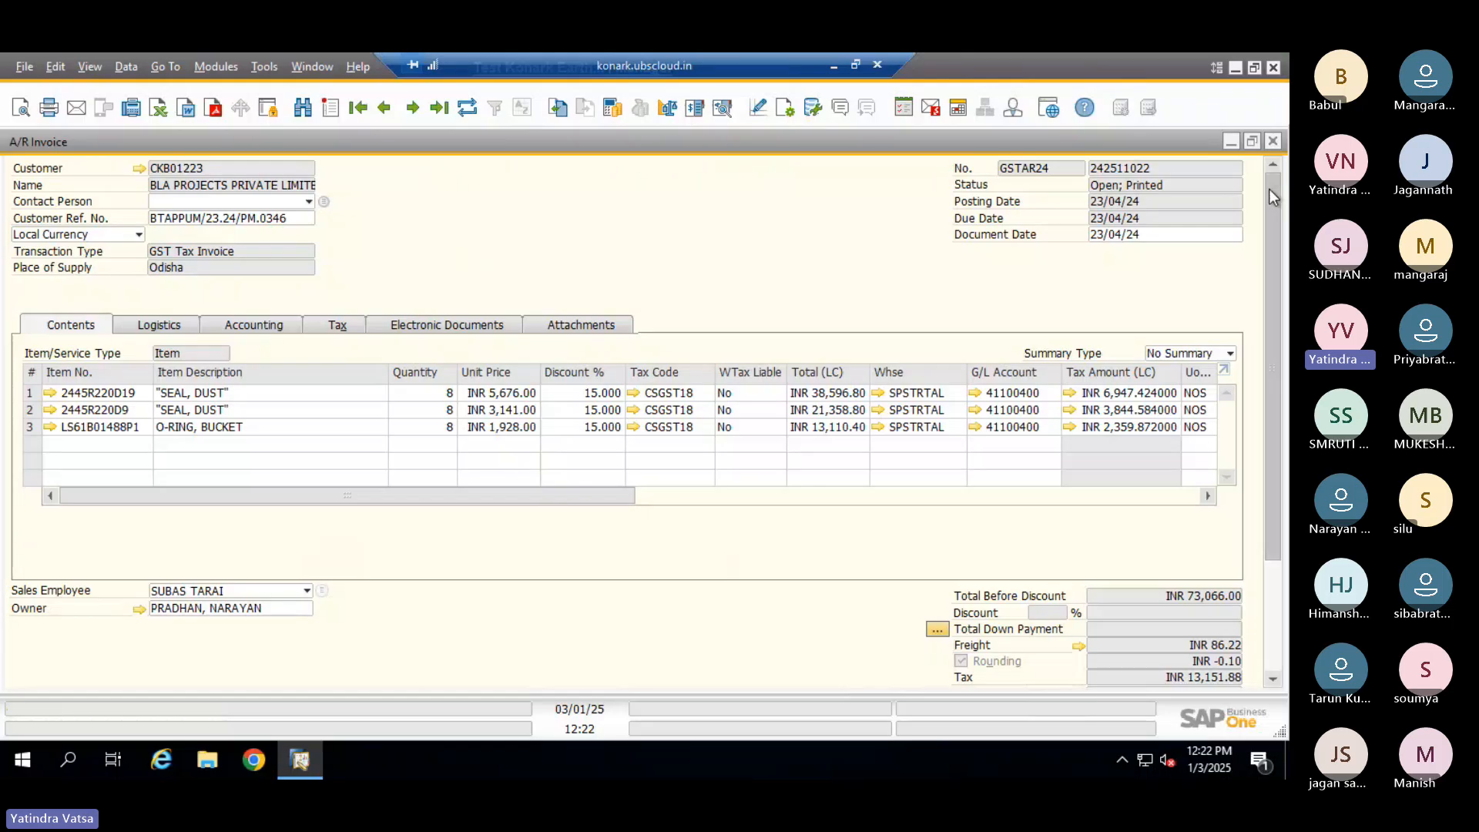
Examine the BLA PROJECTS PRIVATE LIMITED invoice's header, item lines, remarks and totals
mouse_move(1269, 187)
mouse_down()
mouse_move(1272, 210)
mouse_move(1277, 162)
mouse_up()
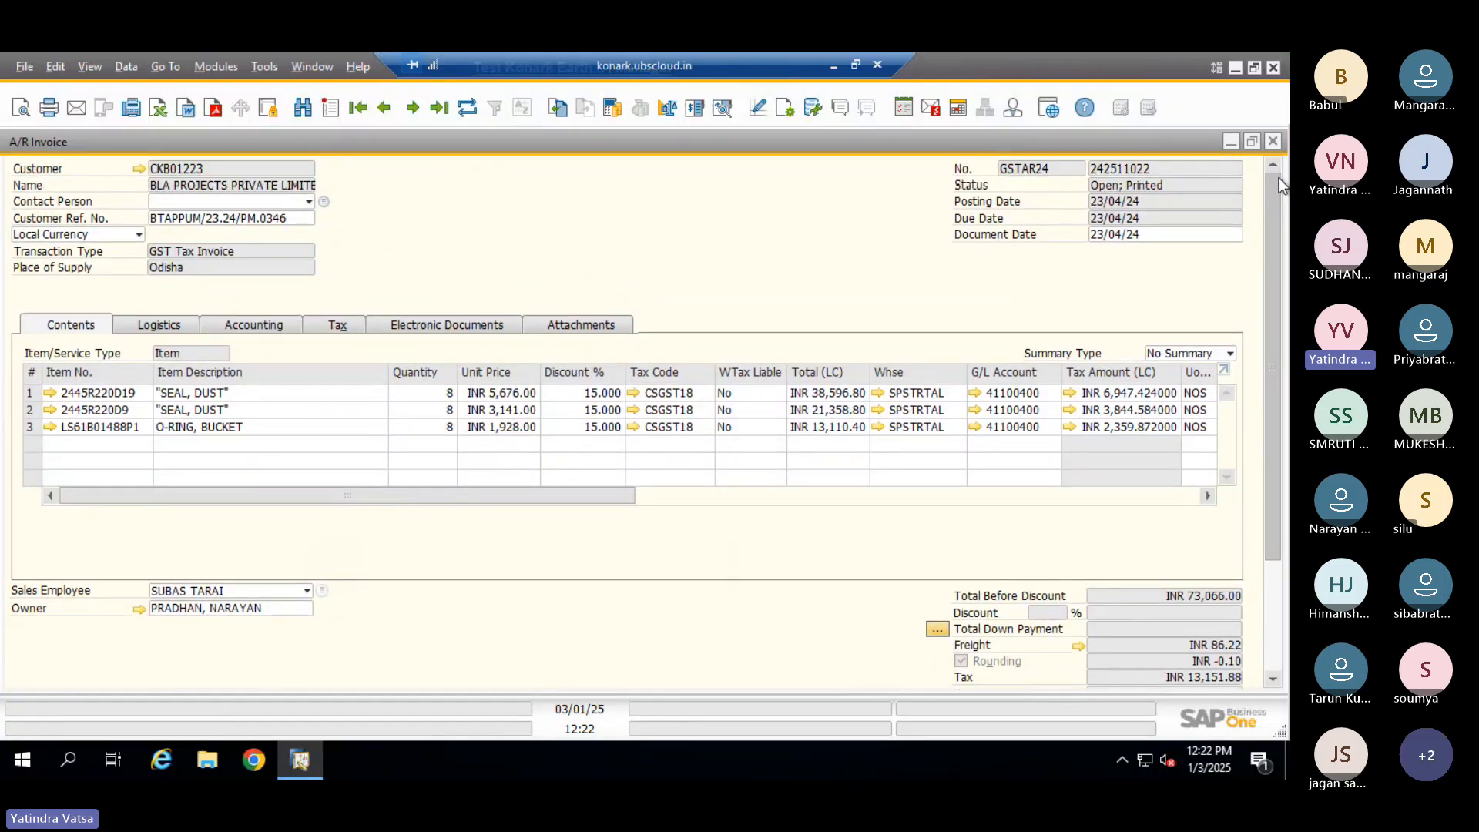
drag(1277, 161, 1280, 240)
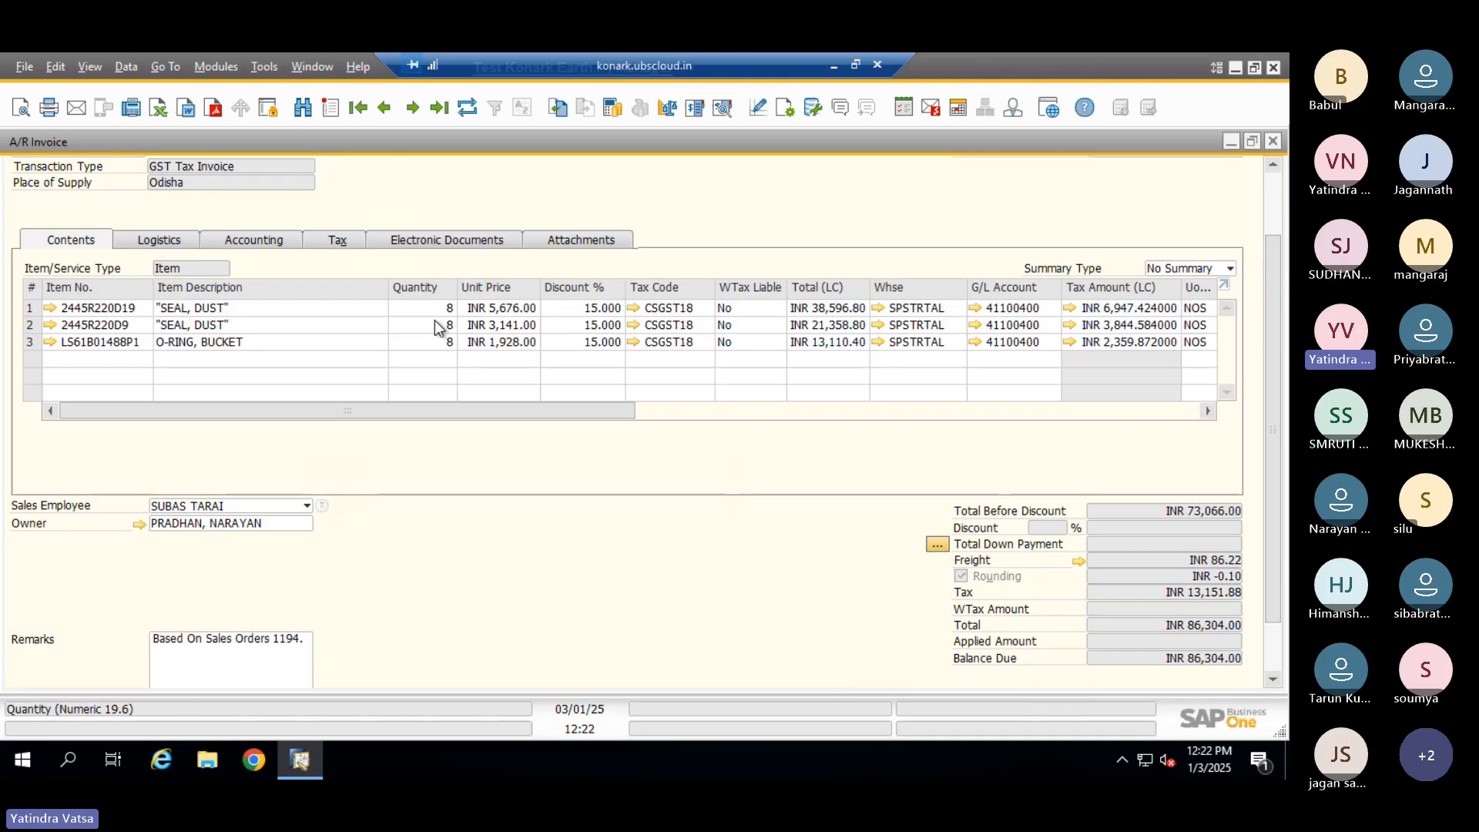
drag(1275, 309, 1226, 196)
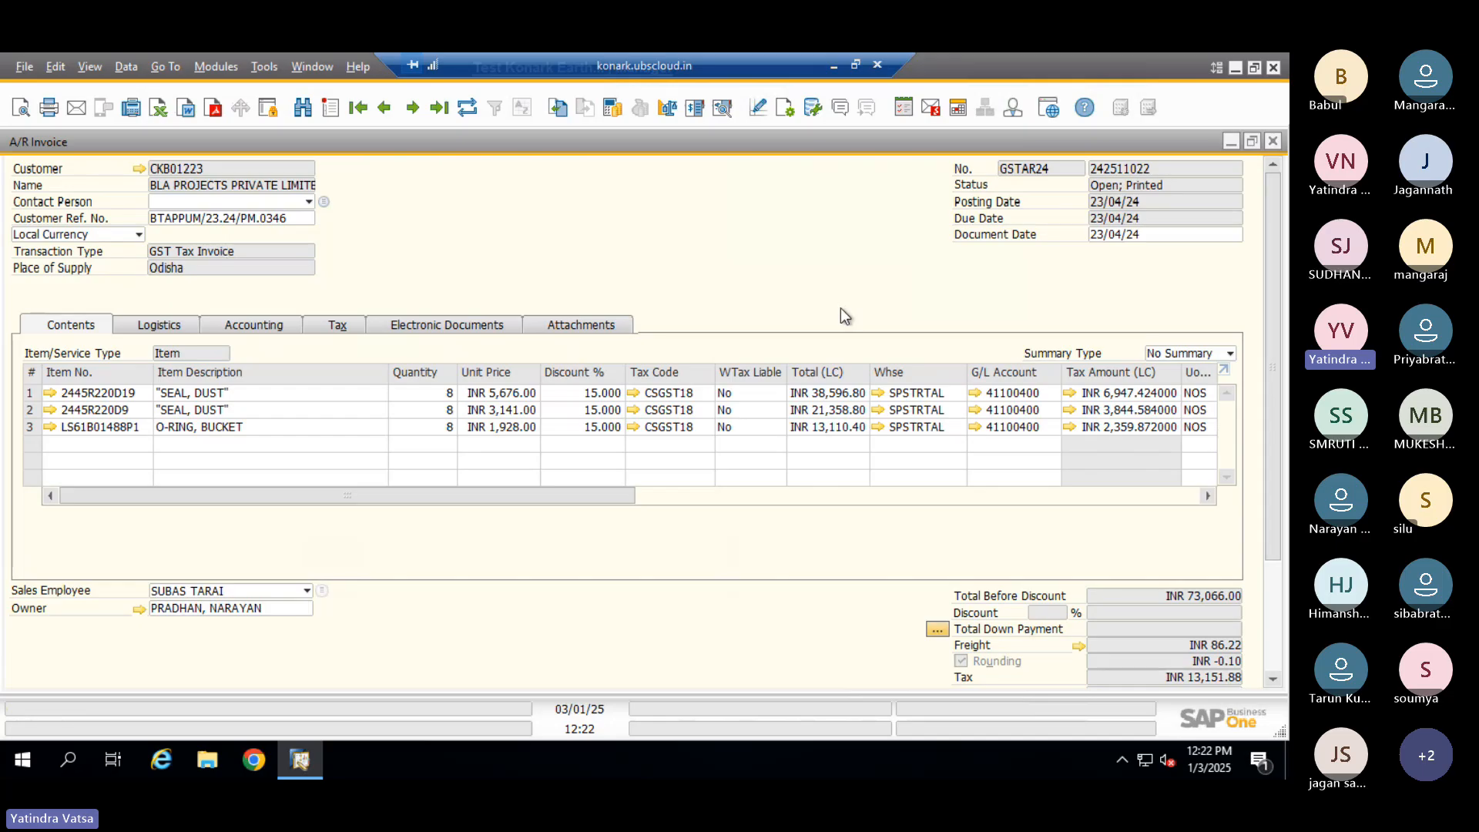
Preview the BLA PROJECTS PRIVATE LIMITED invoice's printed layout in a maximized window and close the preview
click(24, 67)
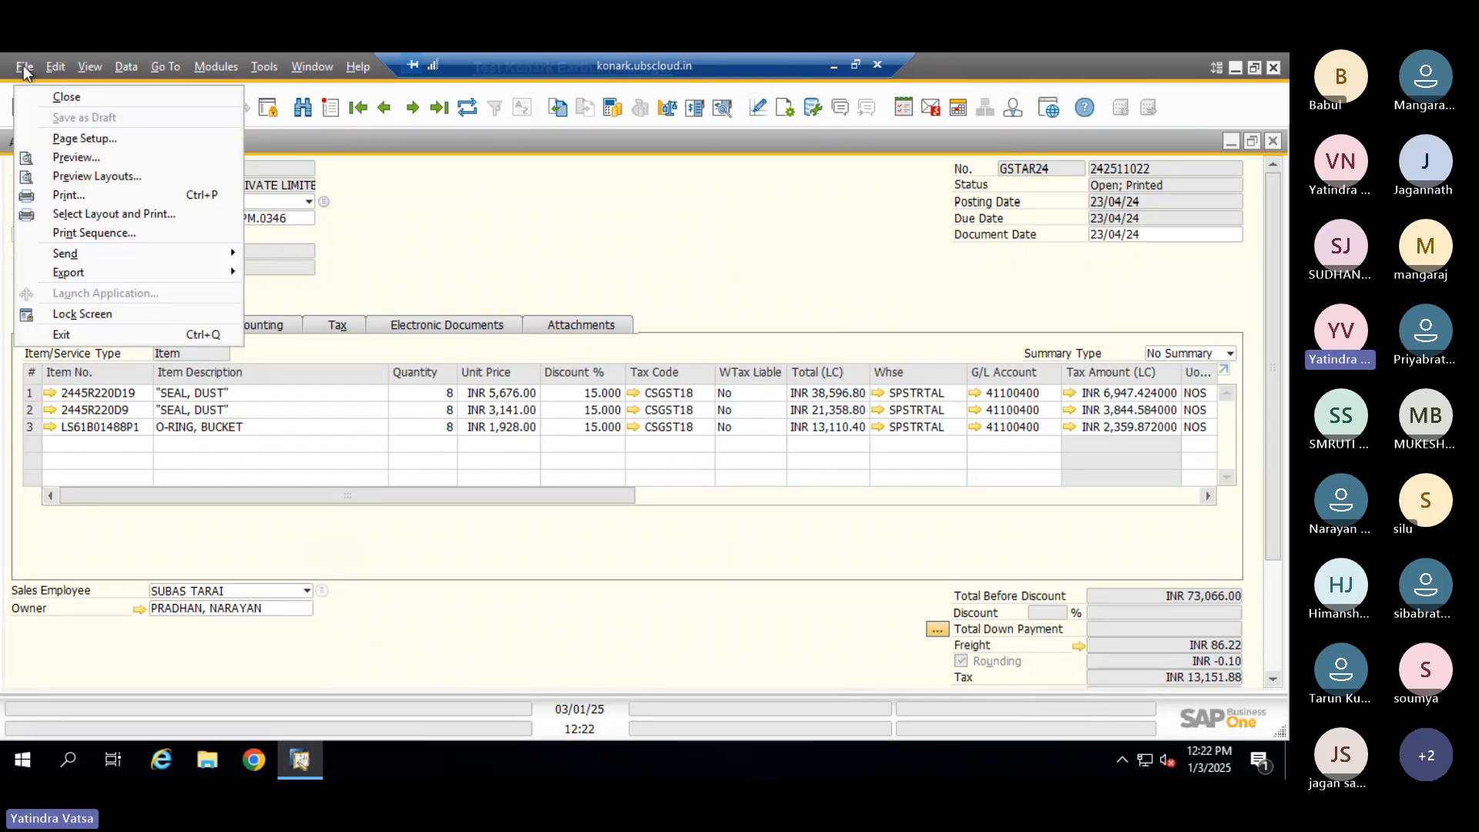
click(450, 209)
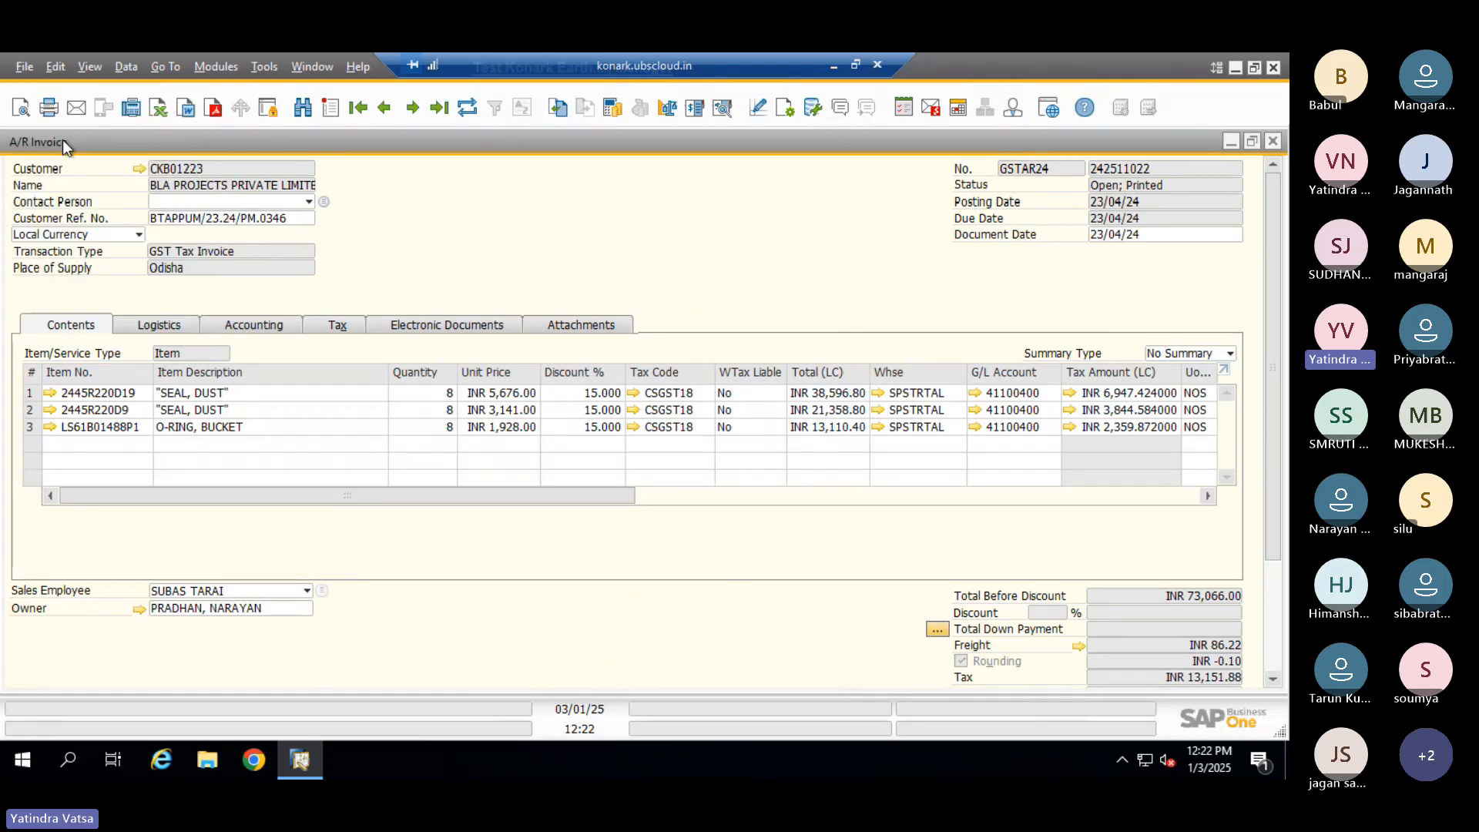
click(21, 112)
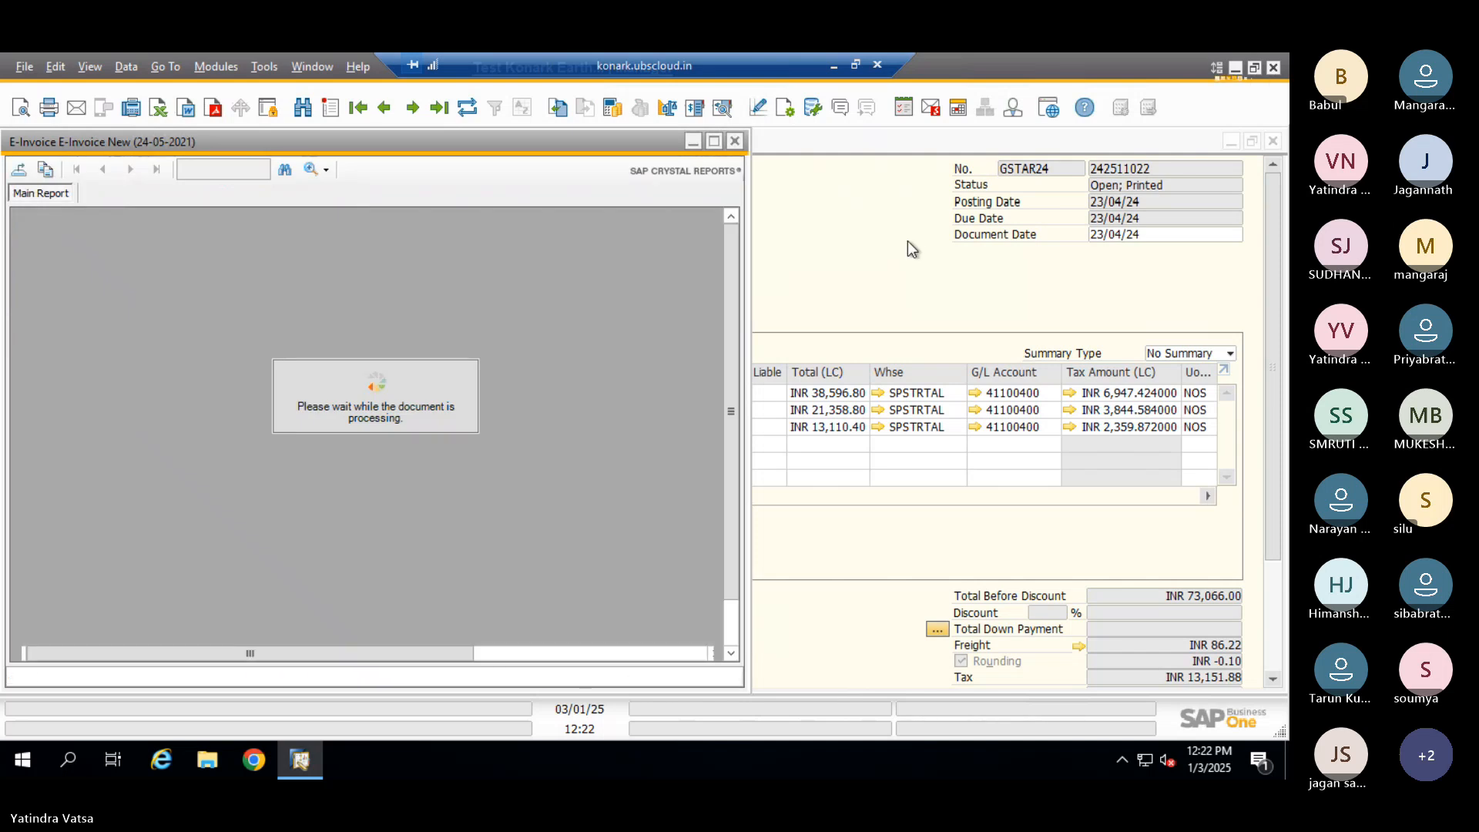
click(714, 141)
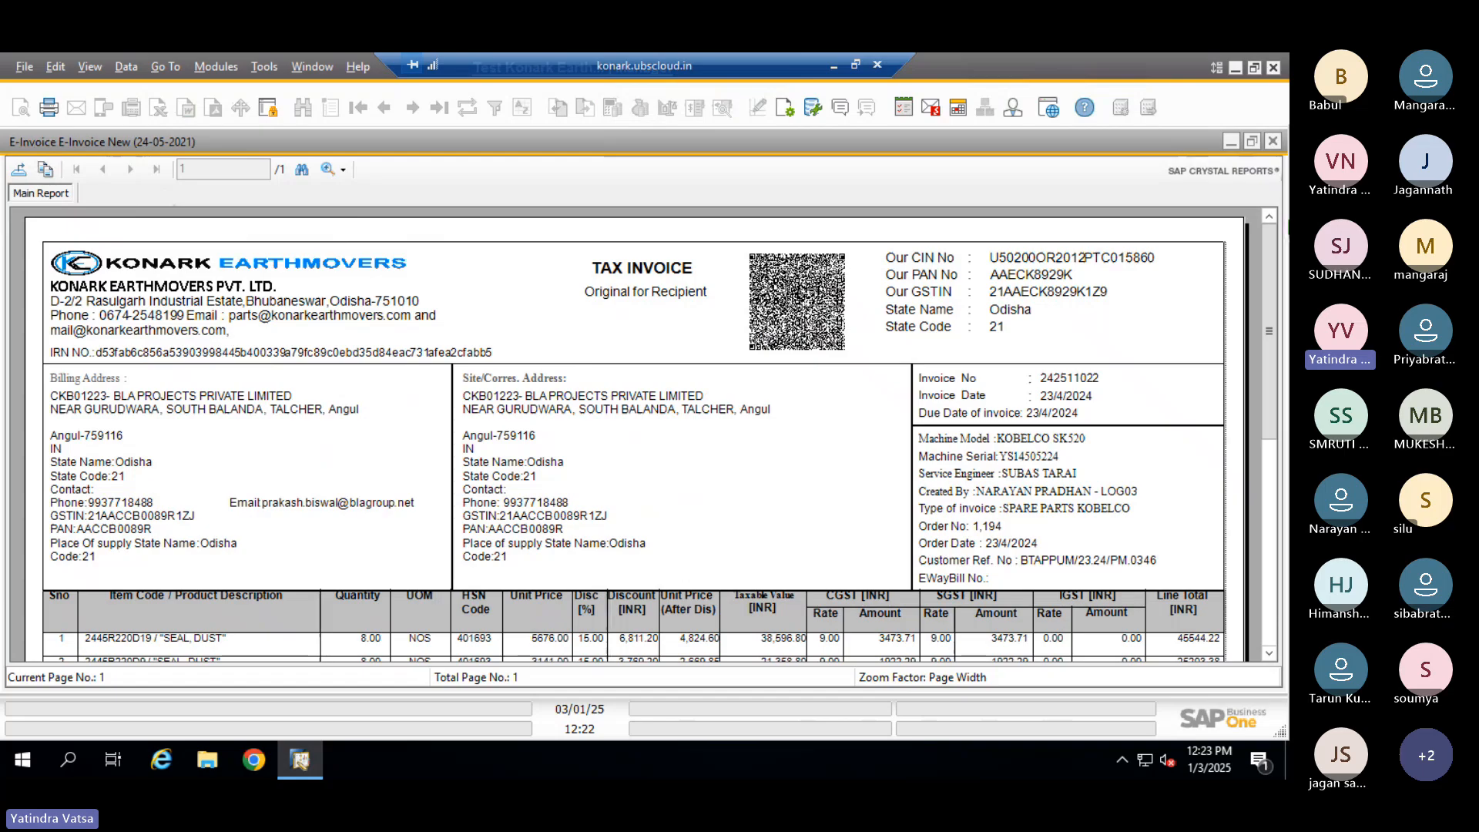
click(1273, 141)
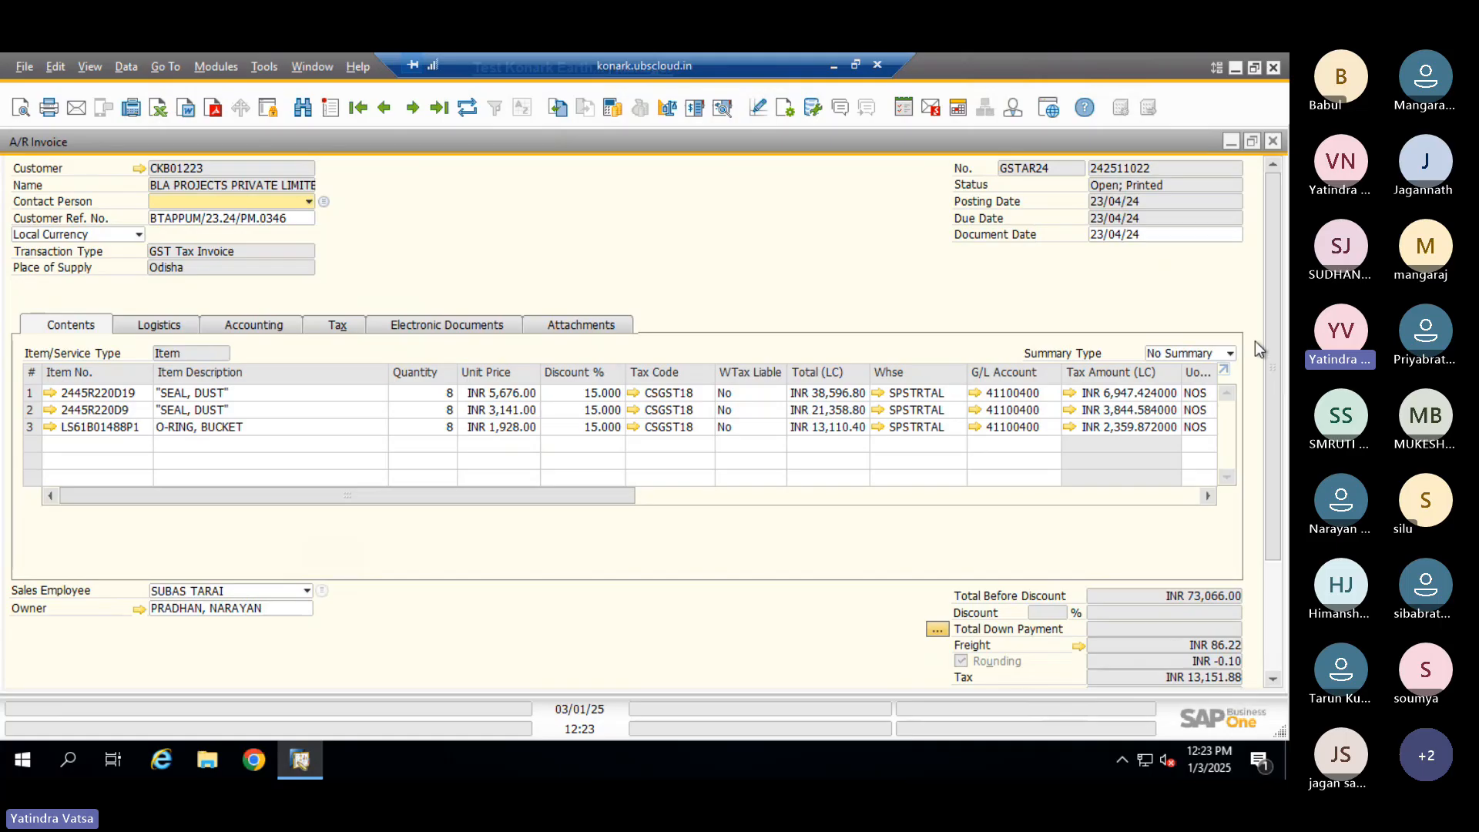
Review the lower part of the invoice and open a new A/R credit memo
drag(1275, 295, 1271, 437)
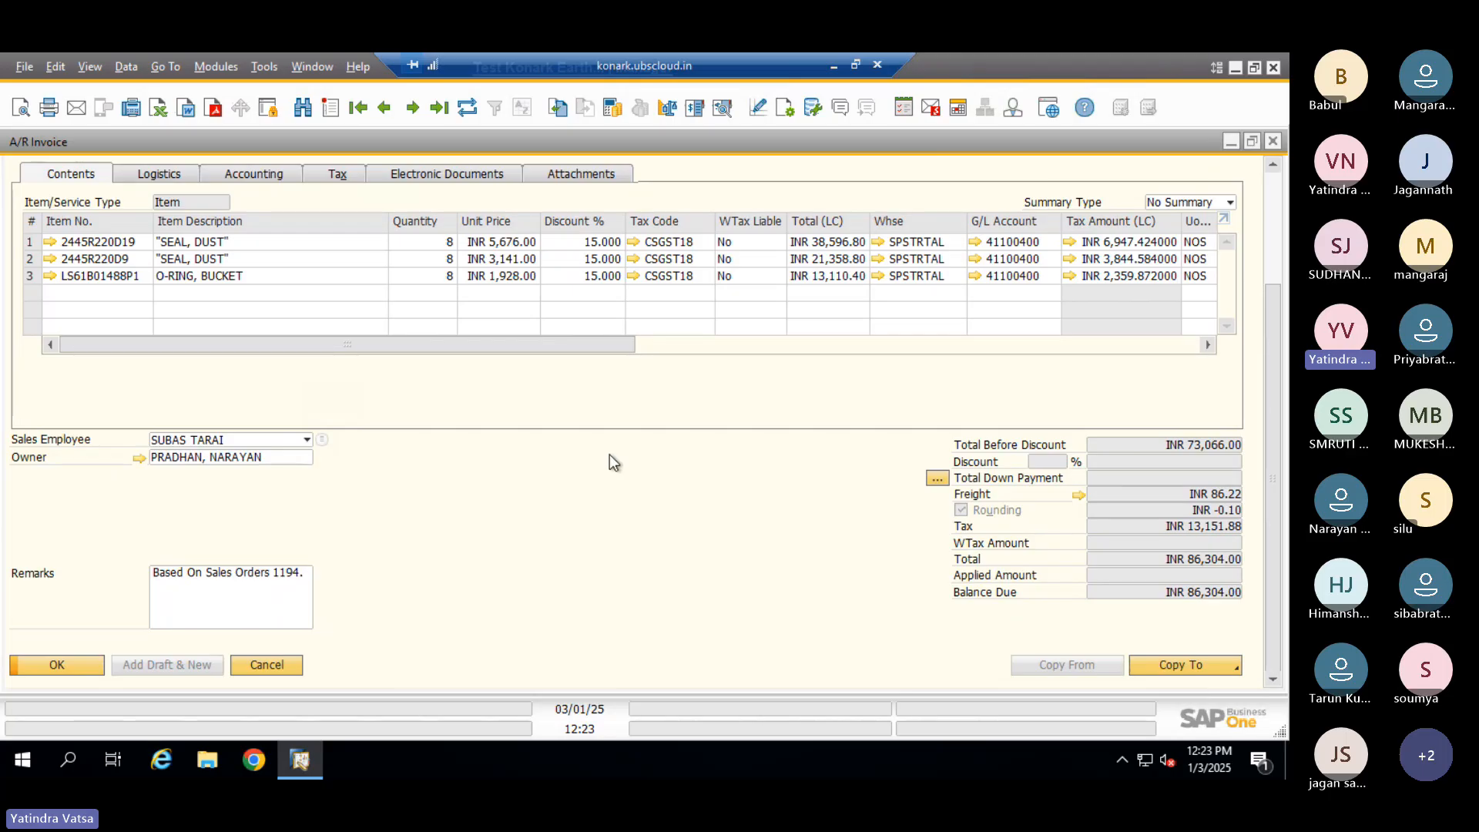
click(220, 70)
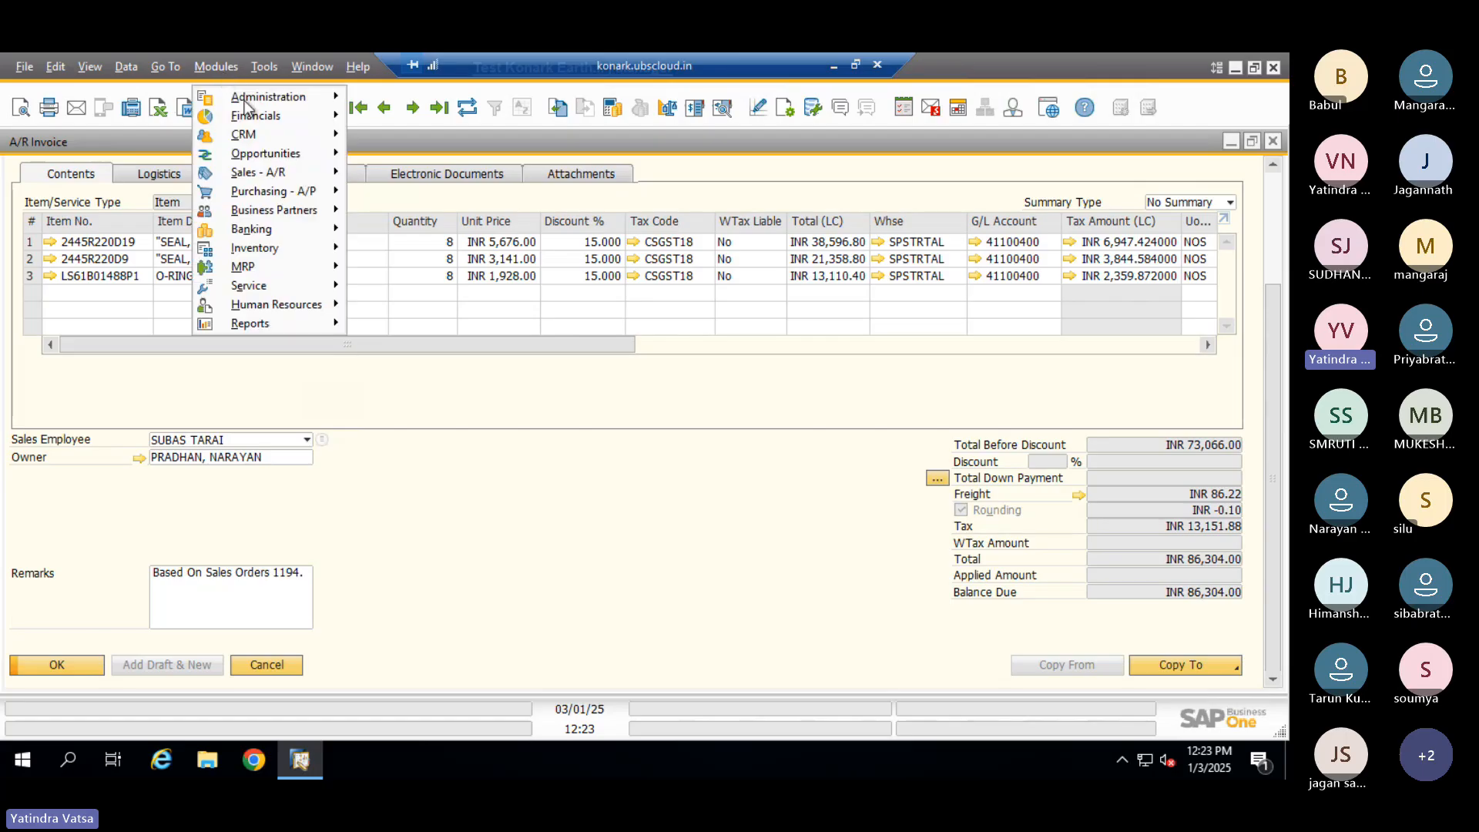
mouse_move(281, 178)
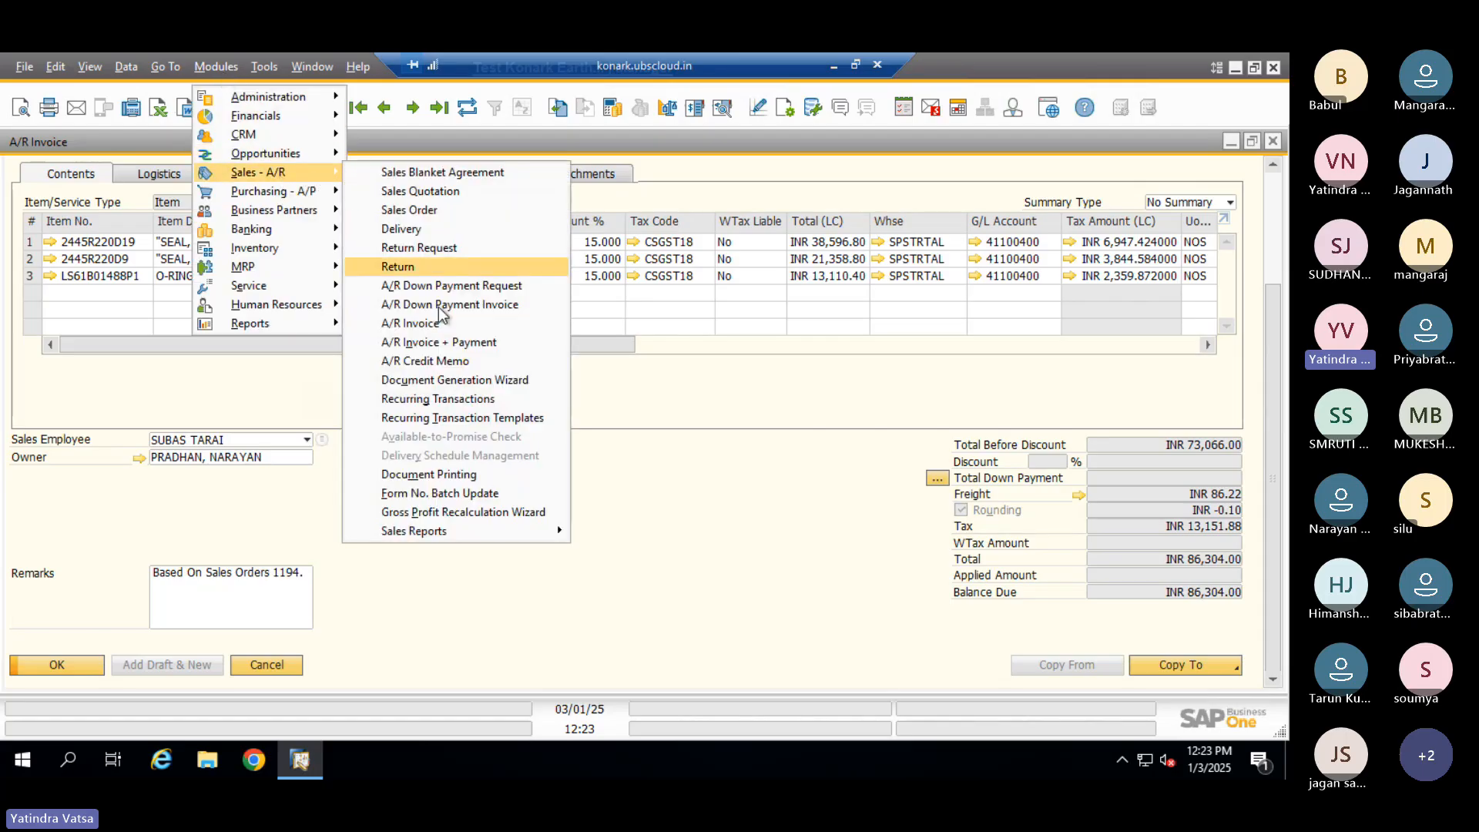
click(424, 360)
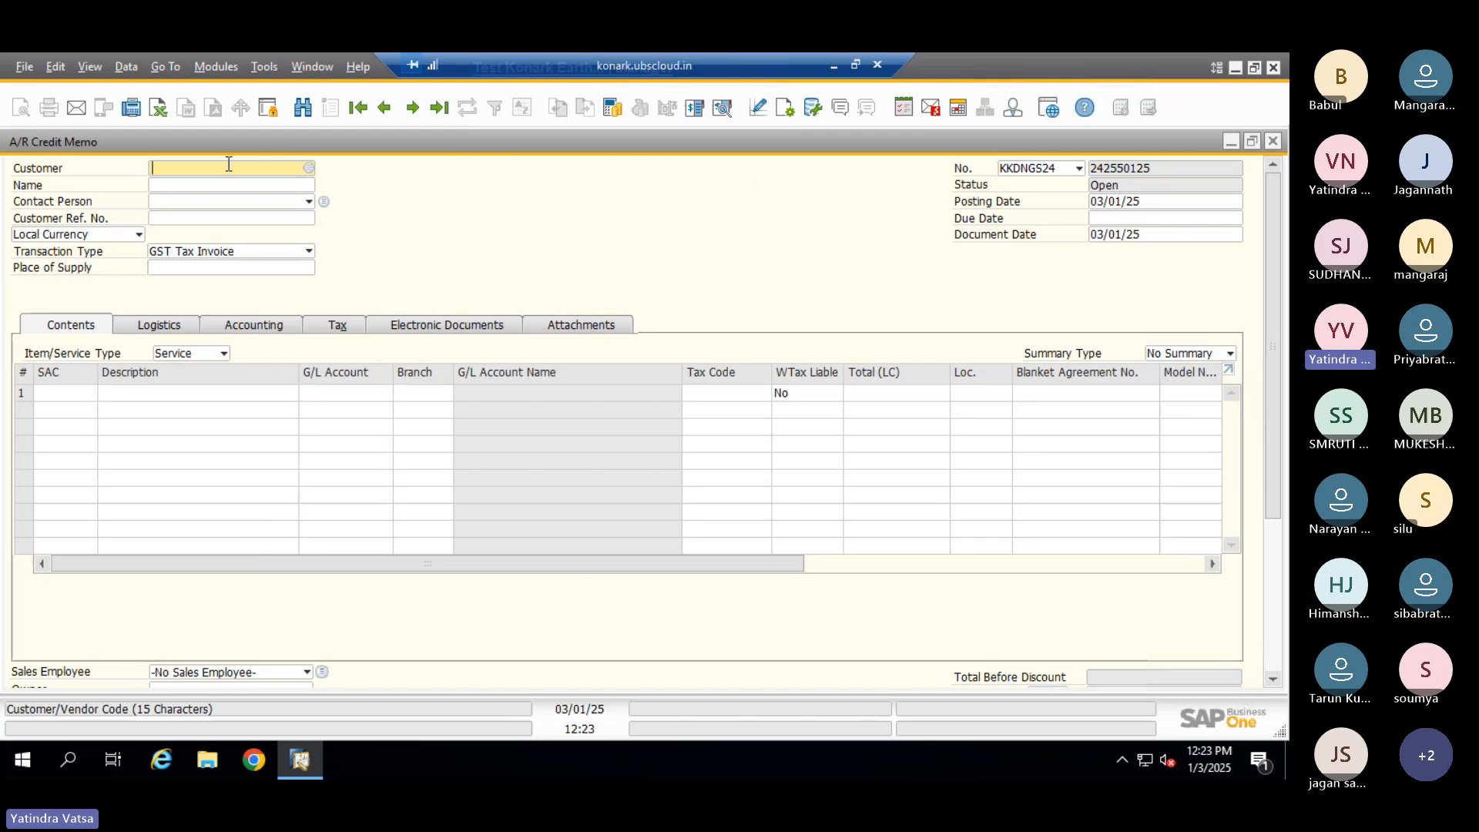
Switch the blank A/R credit memo to the Item type and close it without saving
click(187, 356)
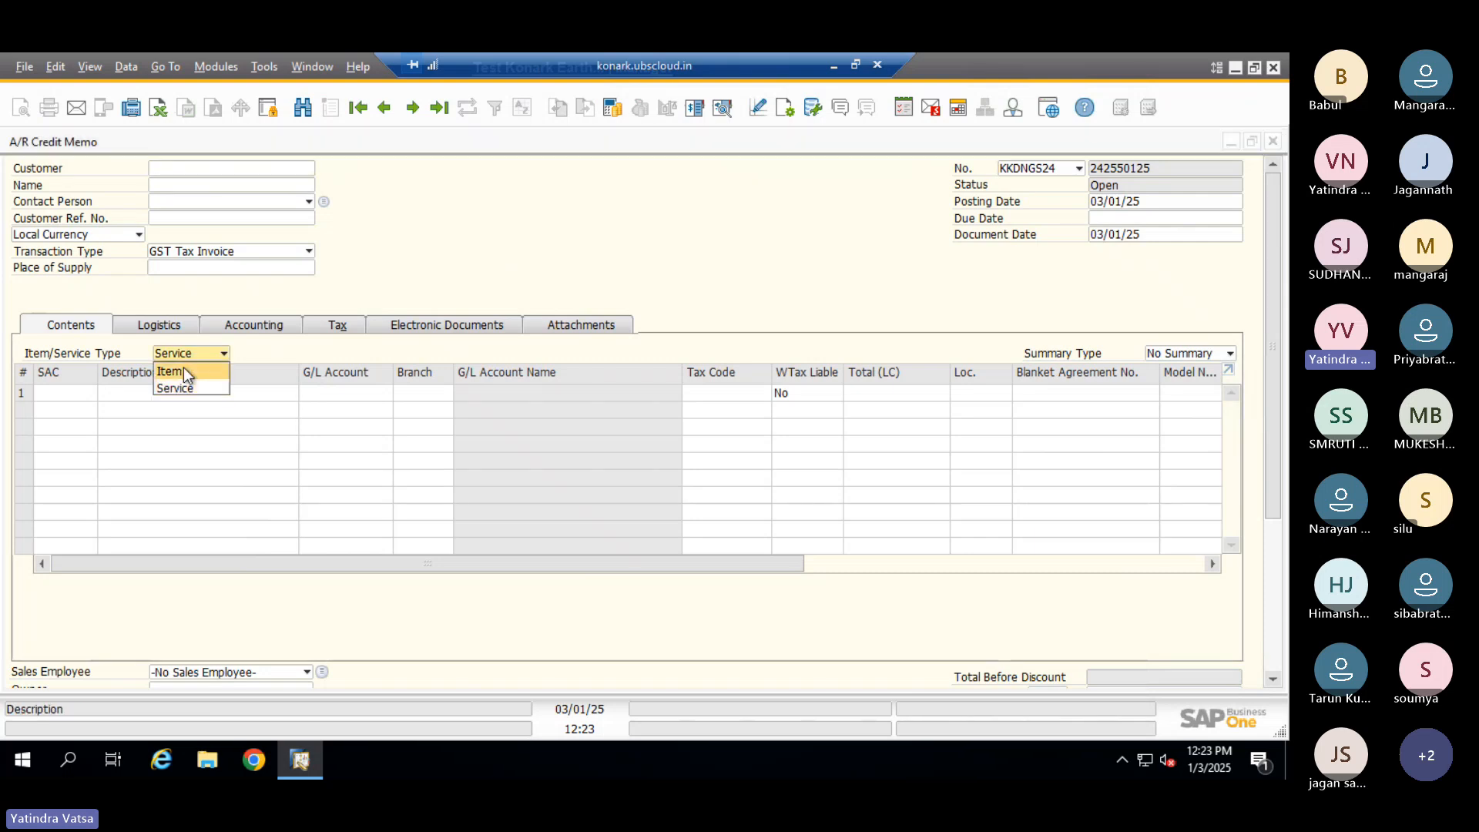
click(209, 368)
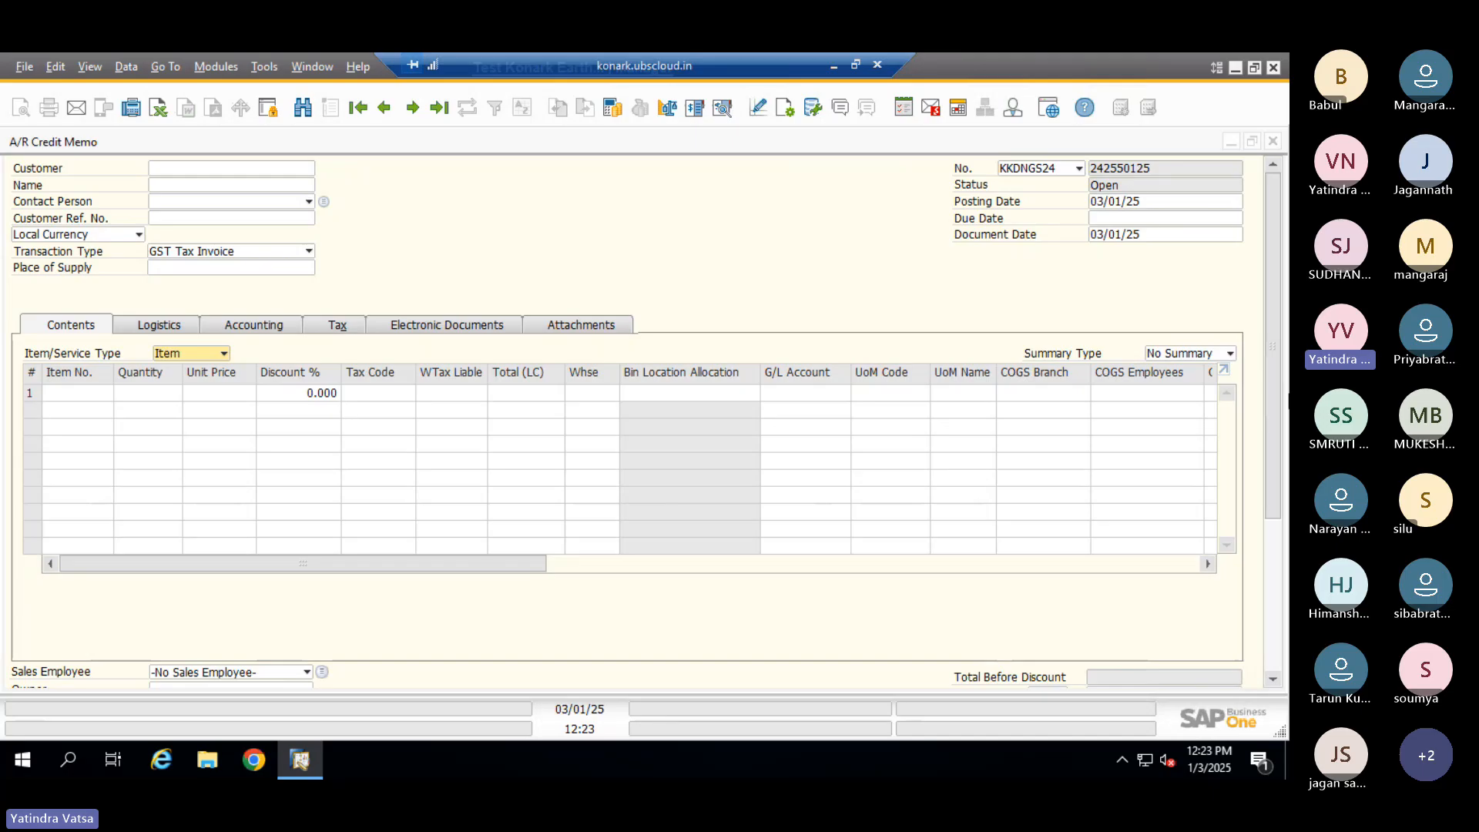
click(1273, 141)
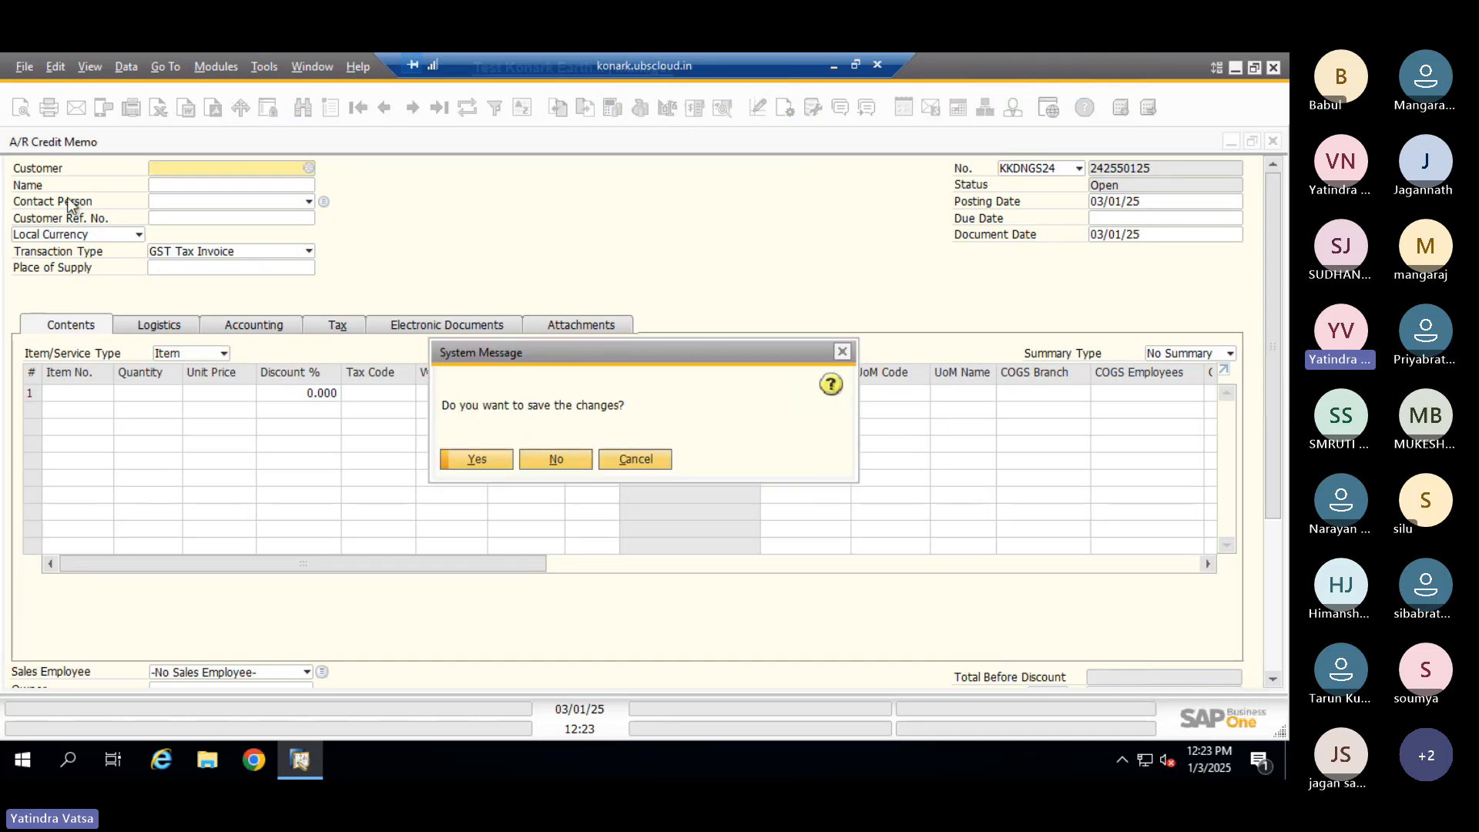
click(556, 459)
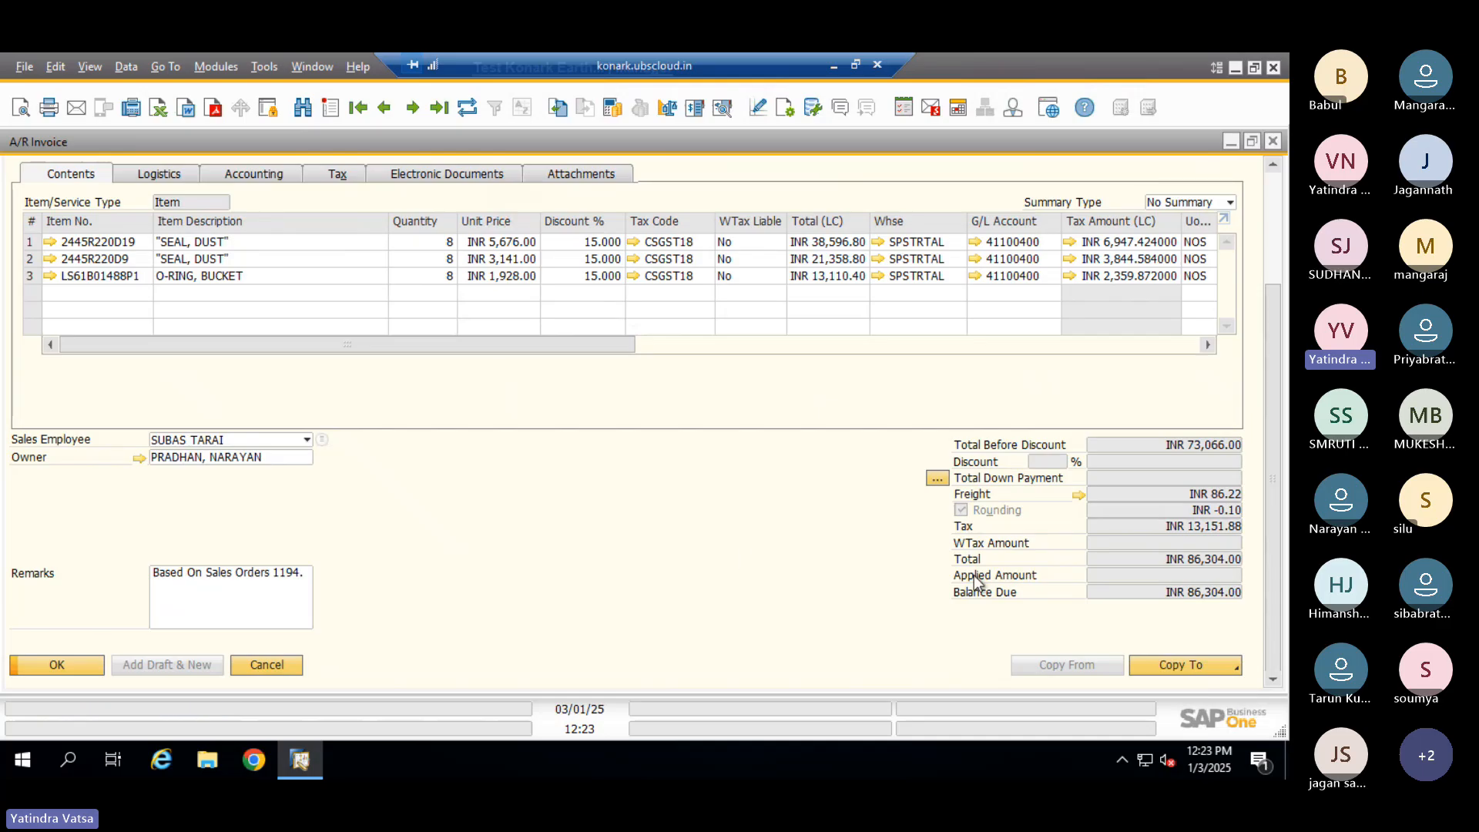
Copy the BLA PROJECTS PRIVATE LIMITED invoice to an A/R credit memo
drag(1271, 351, 1277, 418)
click(1184, 672)
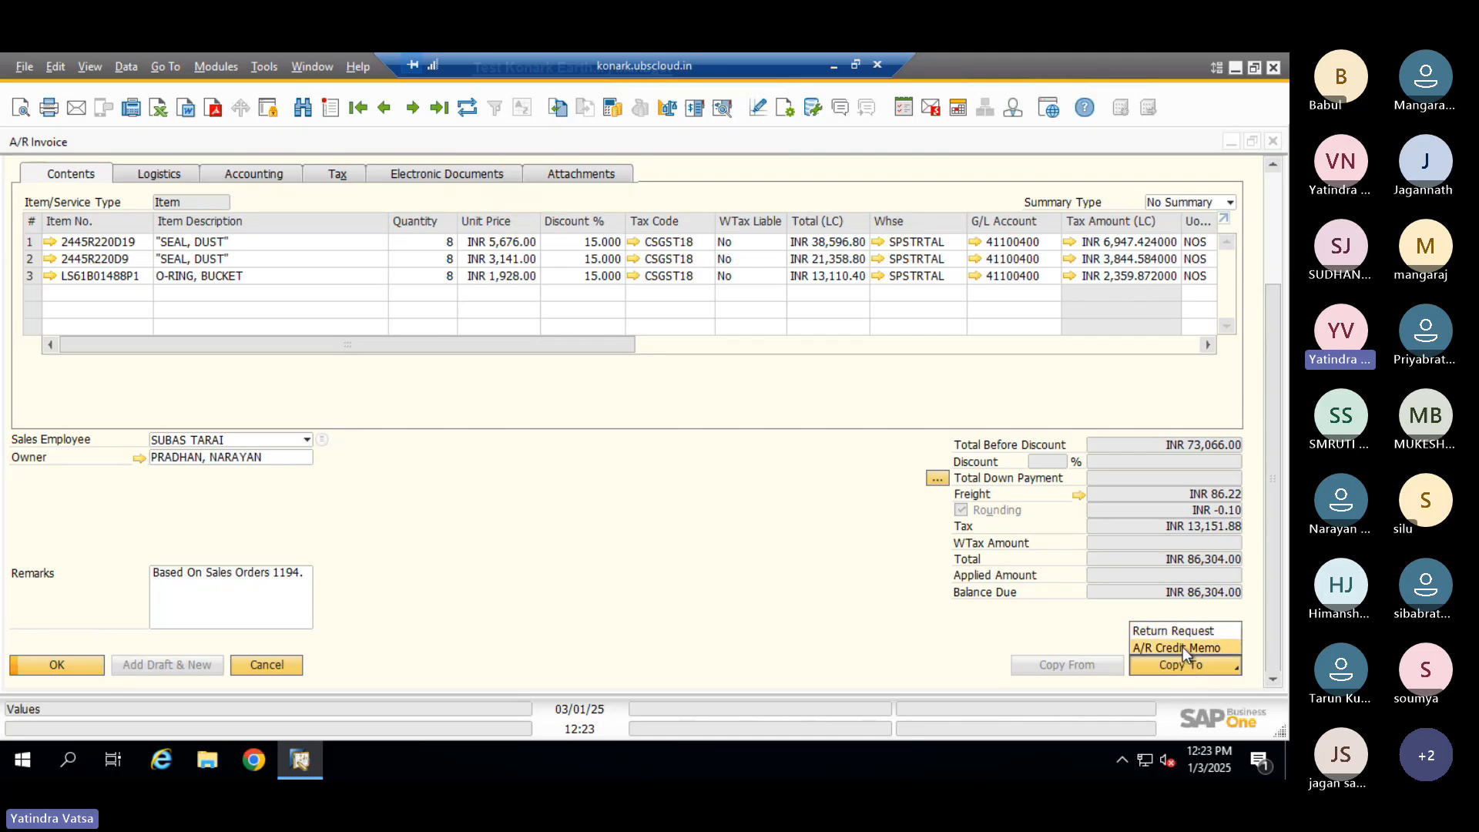
click(1182, 648)
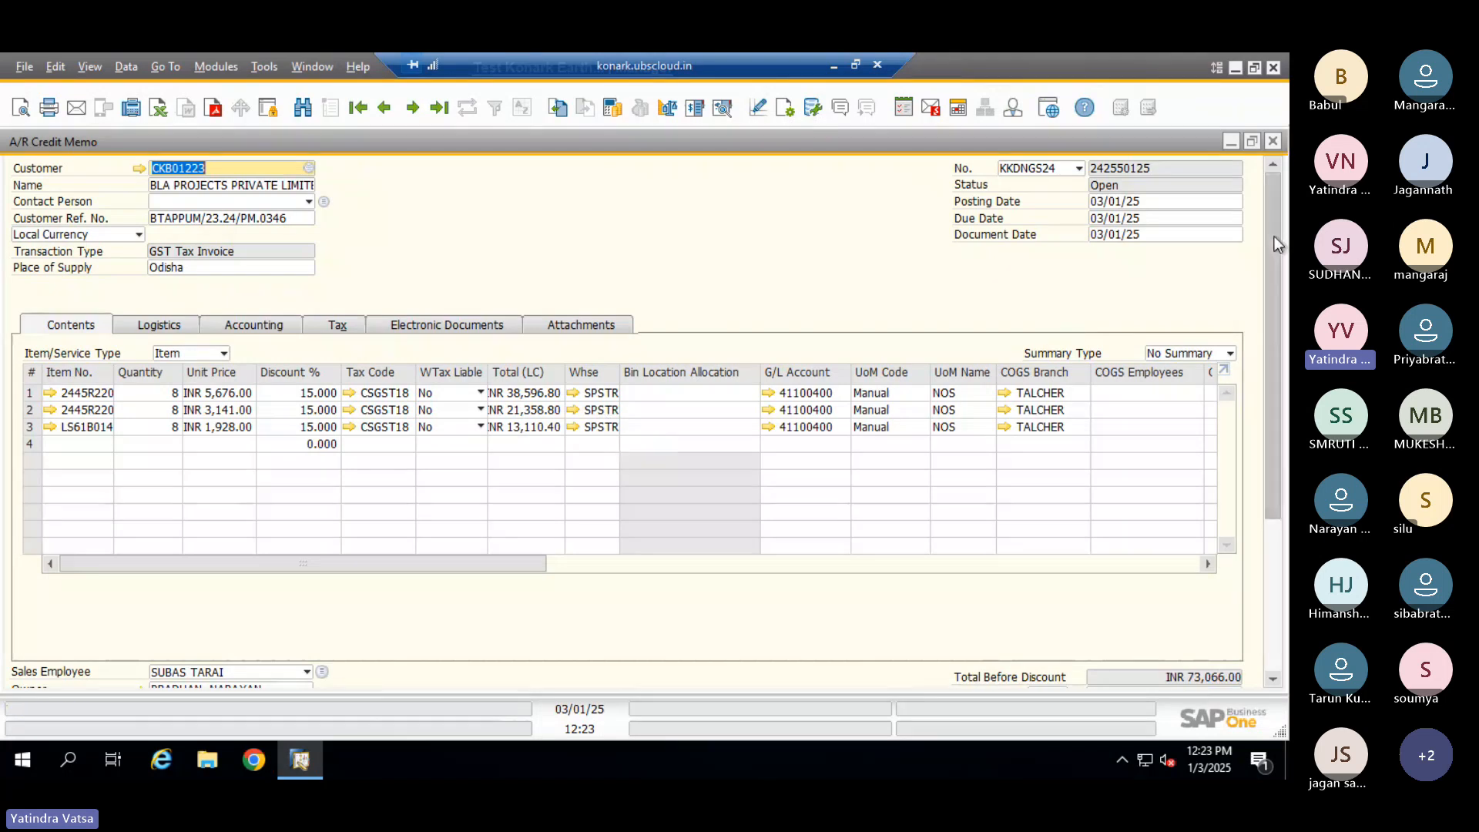
Review the copied credit memo and check the row commands available for its second item line
scroll(1275, 236, down, 1)
scroll(1276, 209, up, 1)
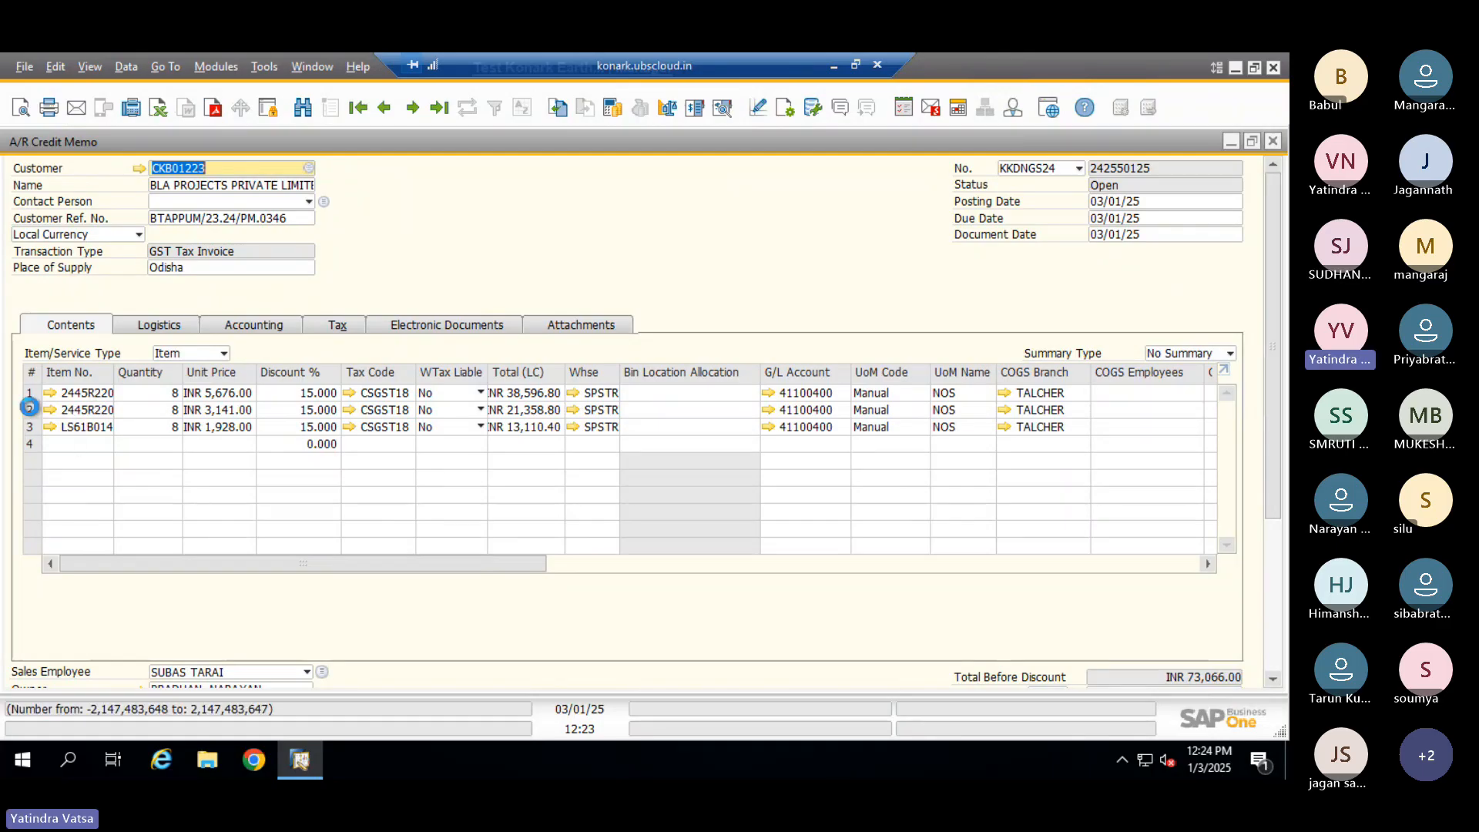
right_click(29, 407)
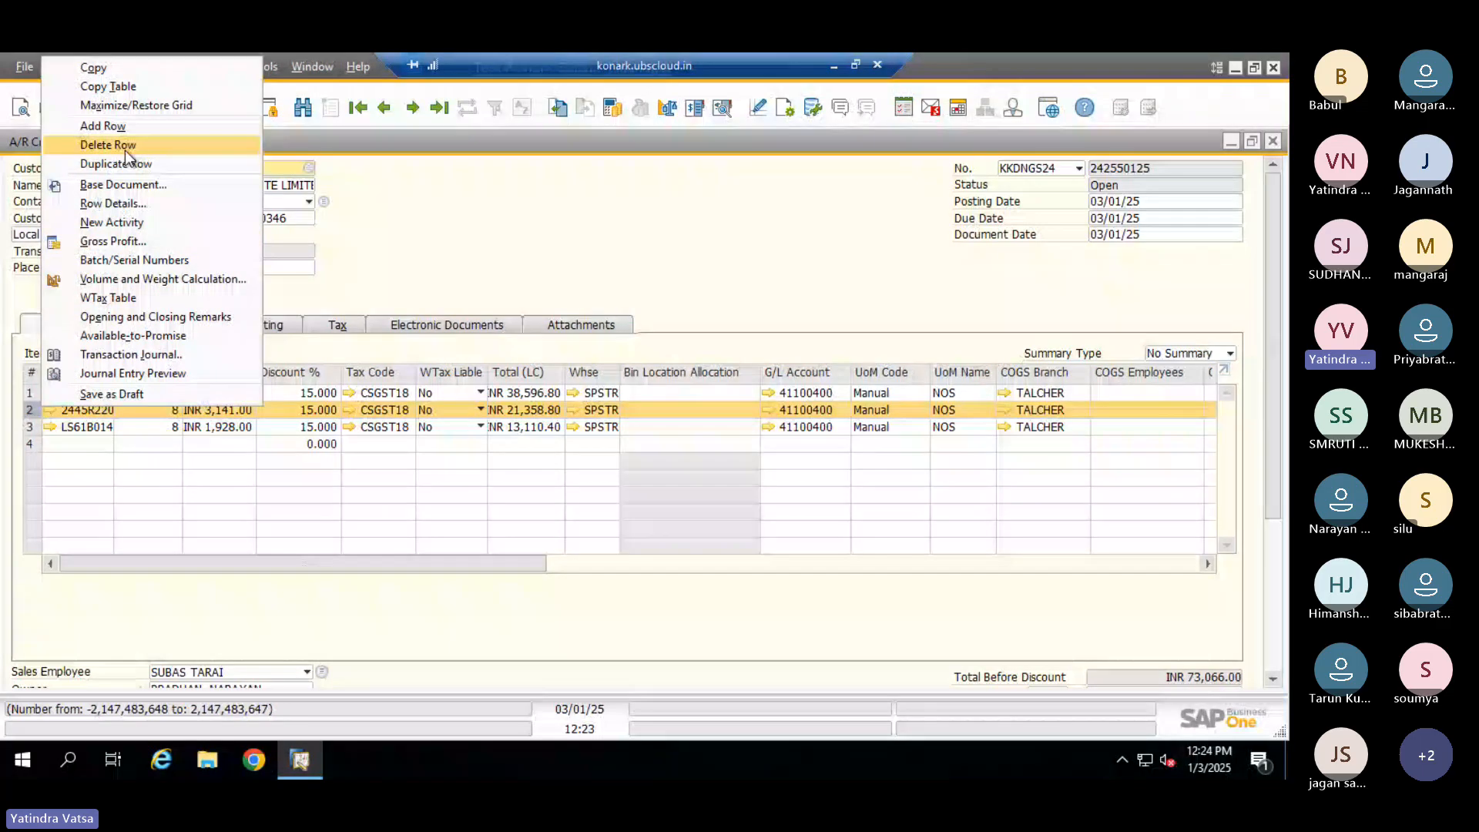
click(647, 257)
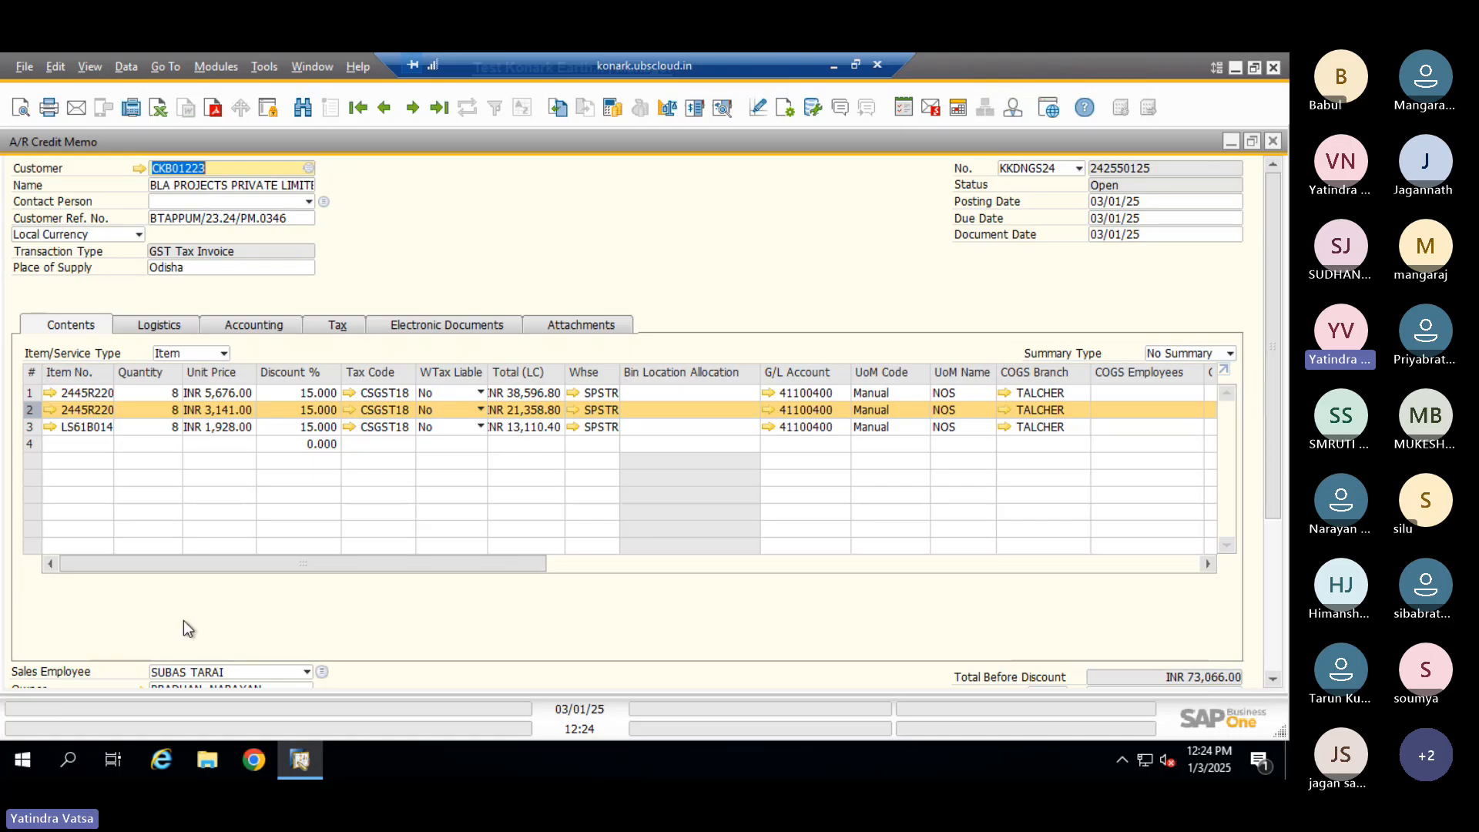
Examine the credit memo's tax details, especially the original reference number and original reference date
click(342, 326)
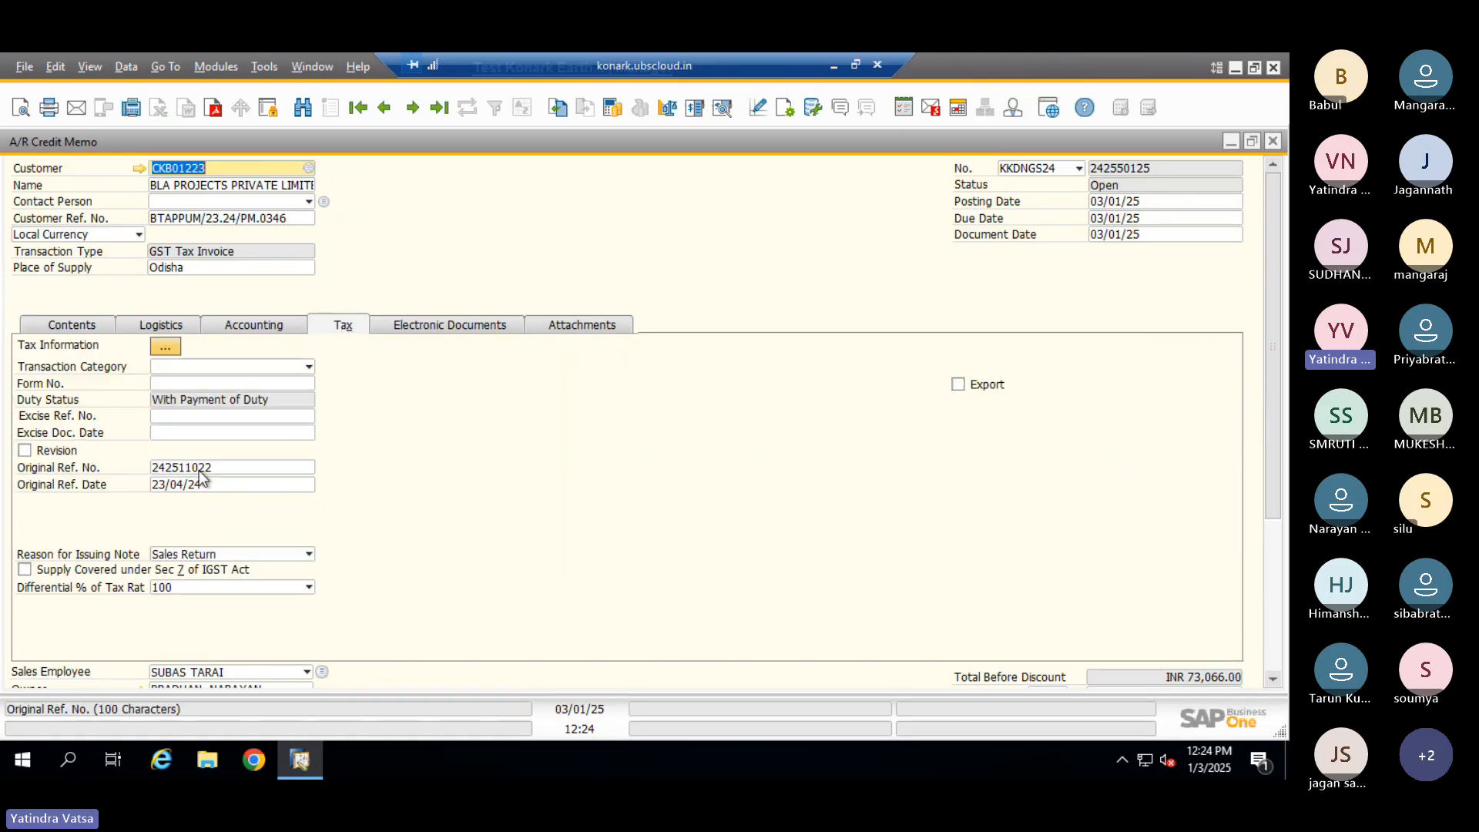
click(202, 468)
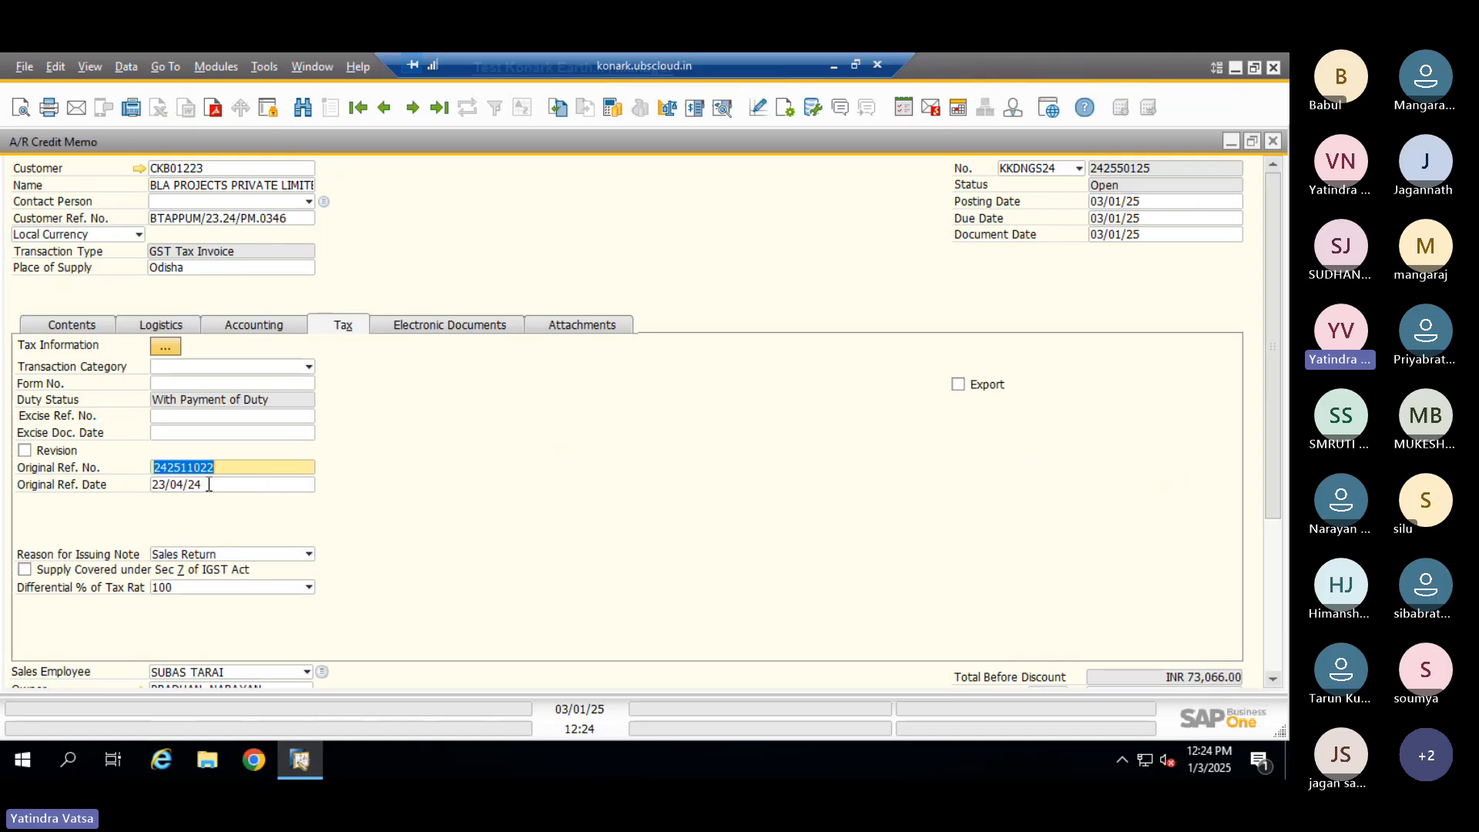
click(208, 484)
click(216, 467)
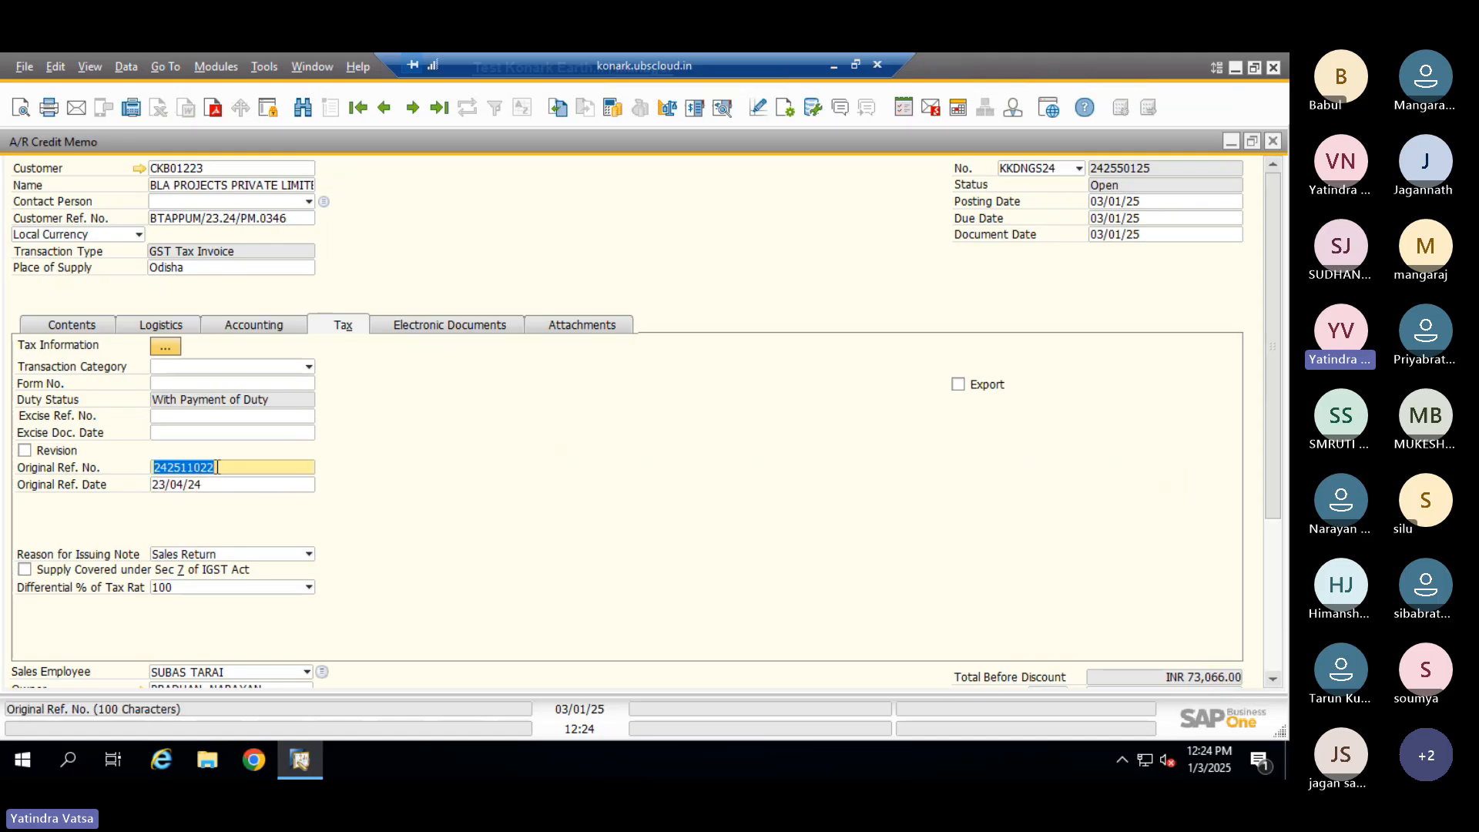
click(199, 487)
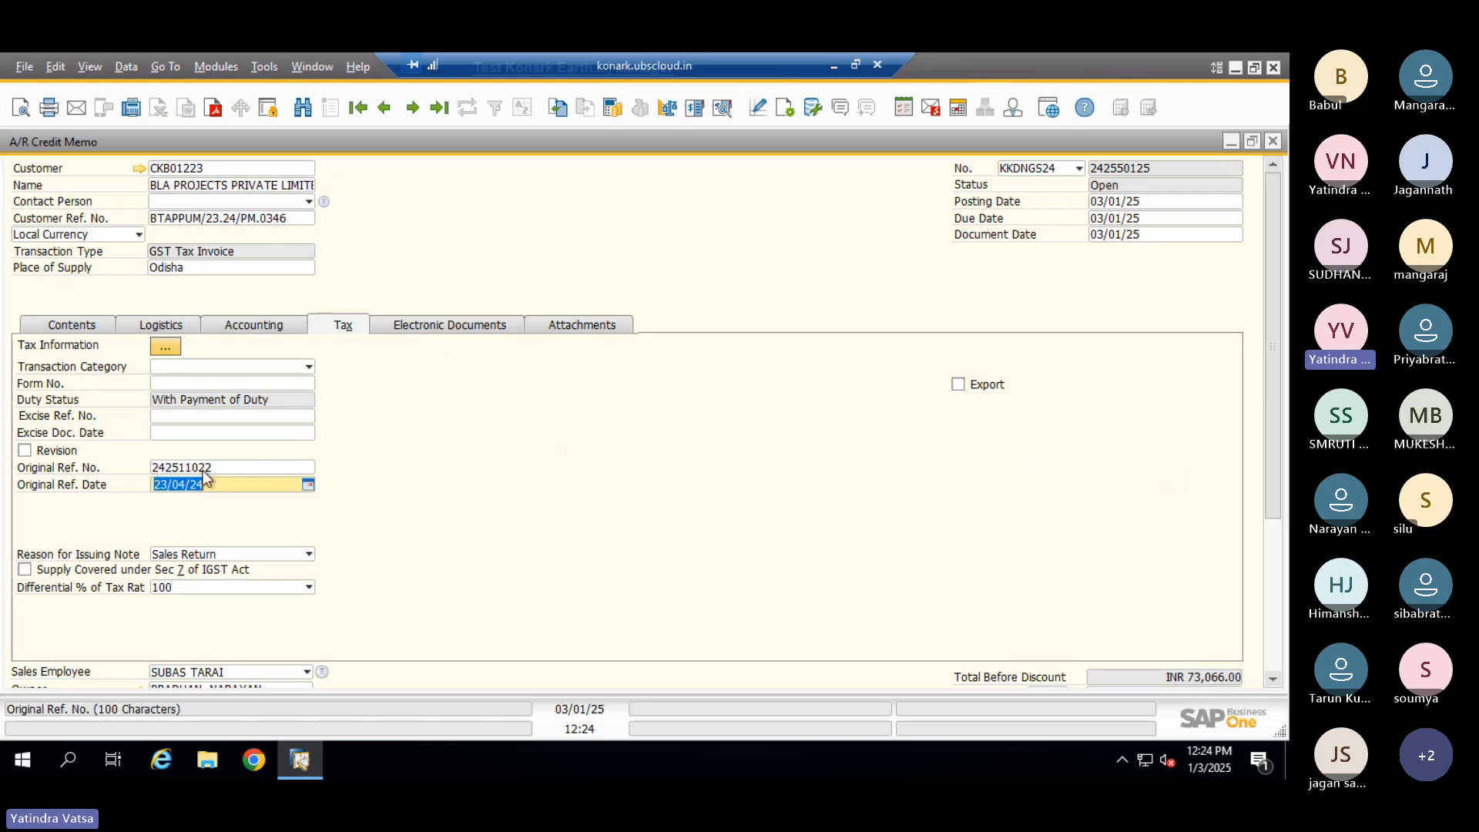
click(202, 470)
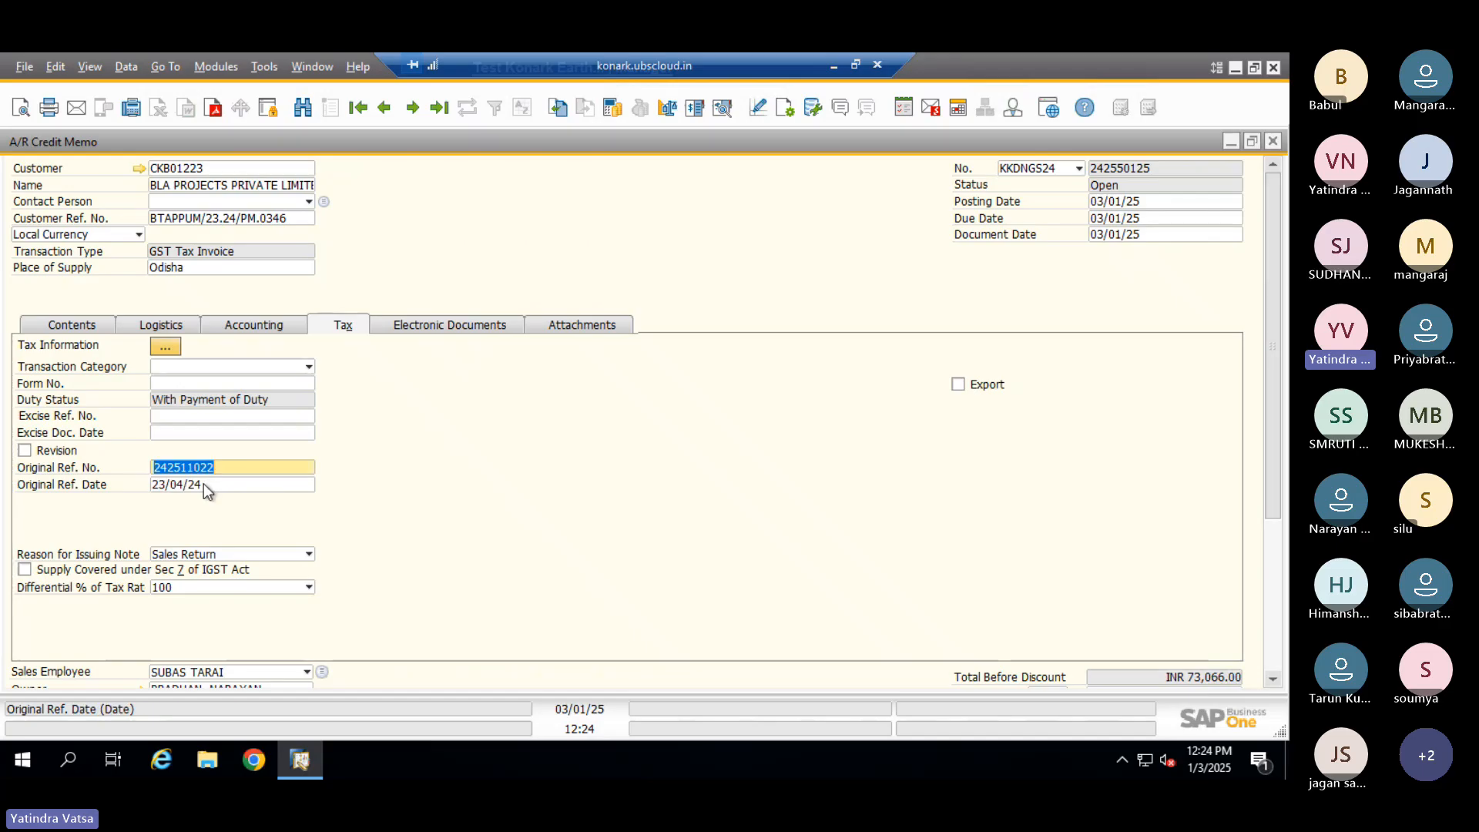
click(203, 483)
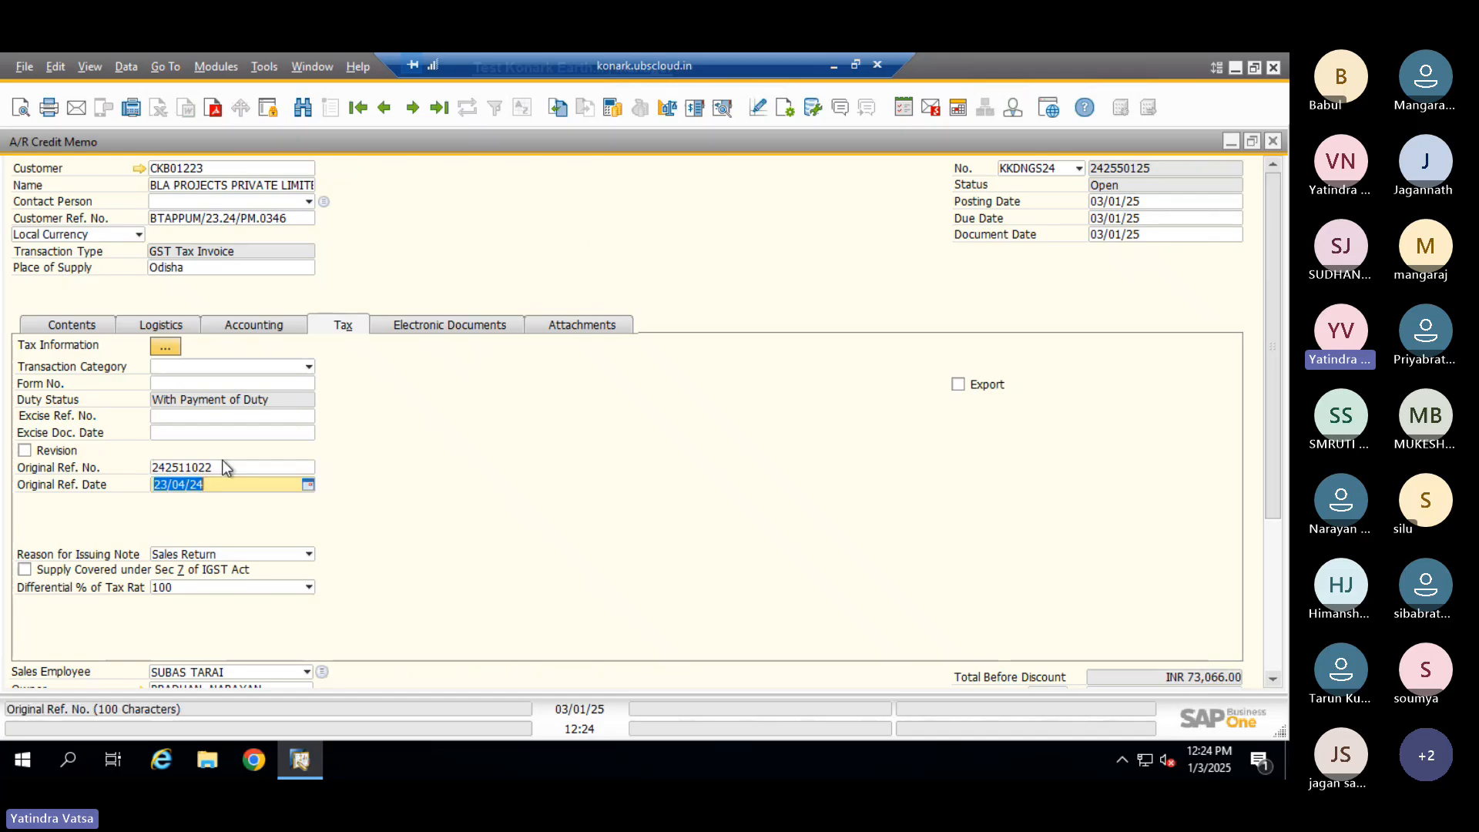
click(209, 470)
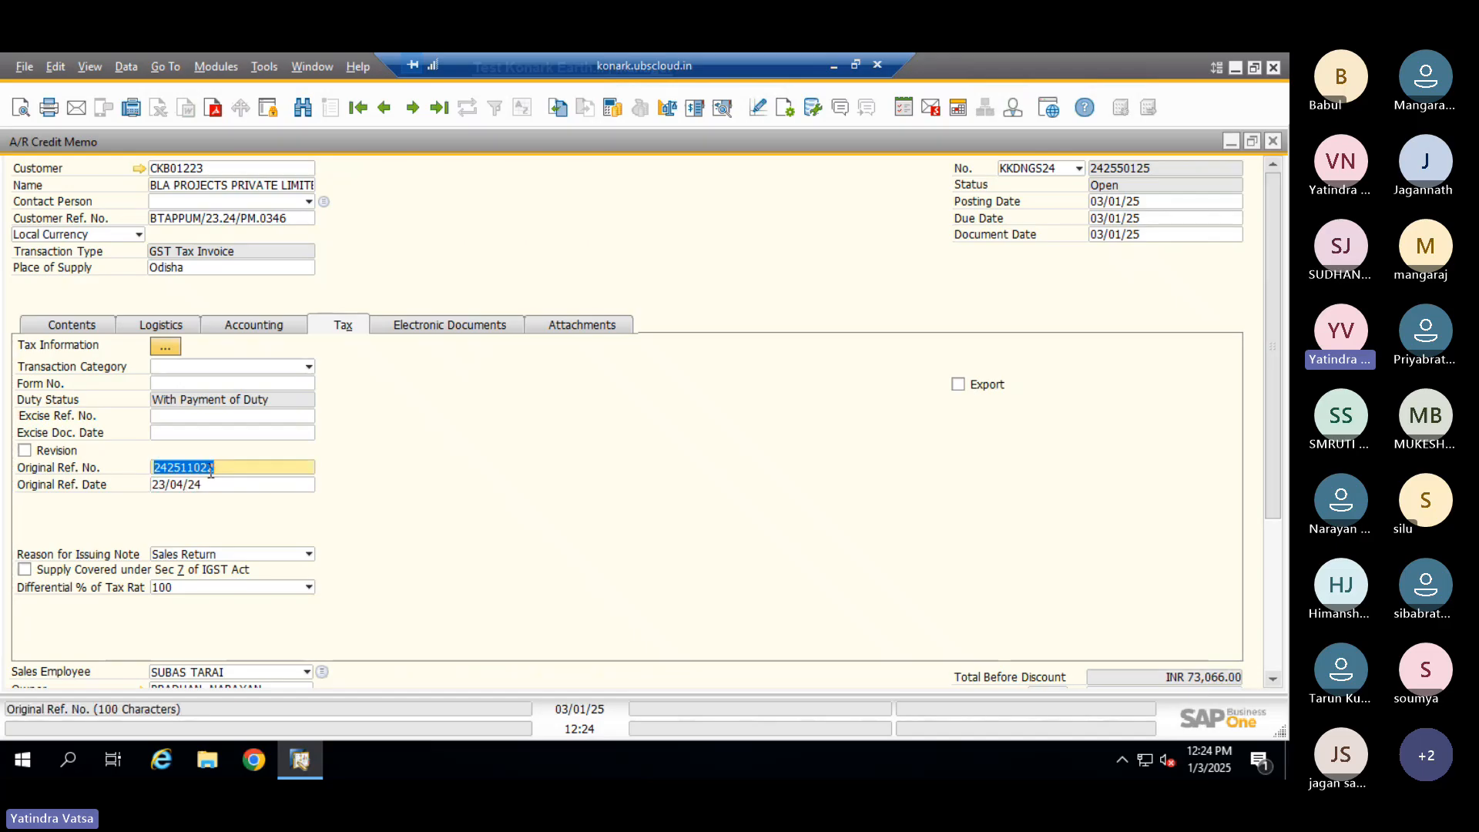
click(208, 488)
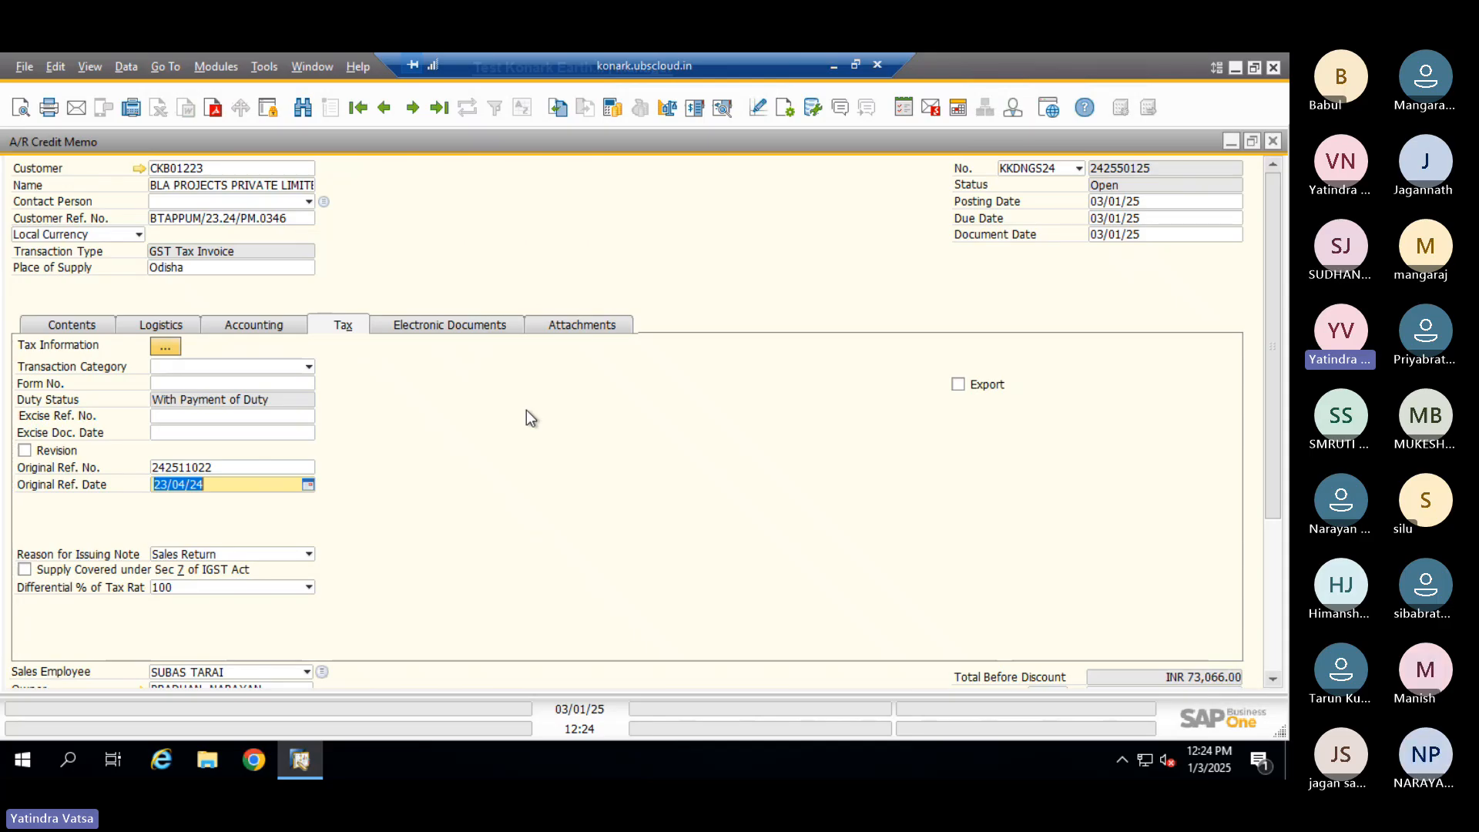
Find the Without Qty Posting column in the credit memo's table format settings by searching "without", and confirm the form settings
click(76, 322)
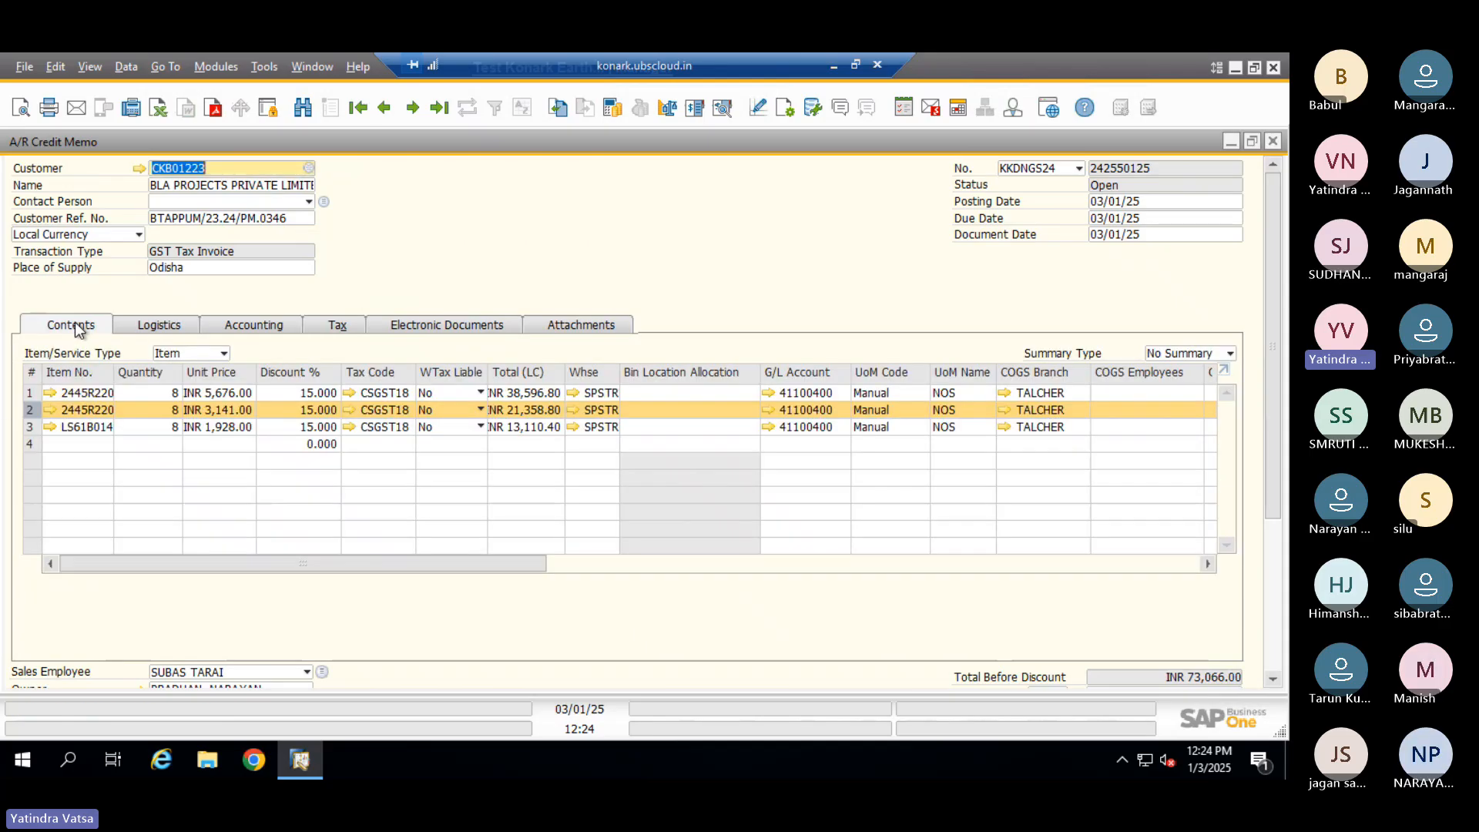
click(786, 109)
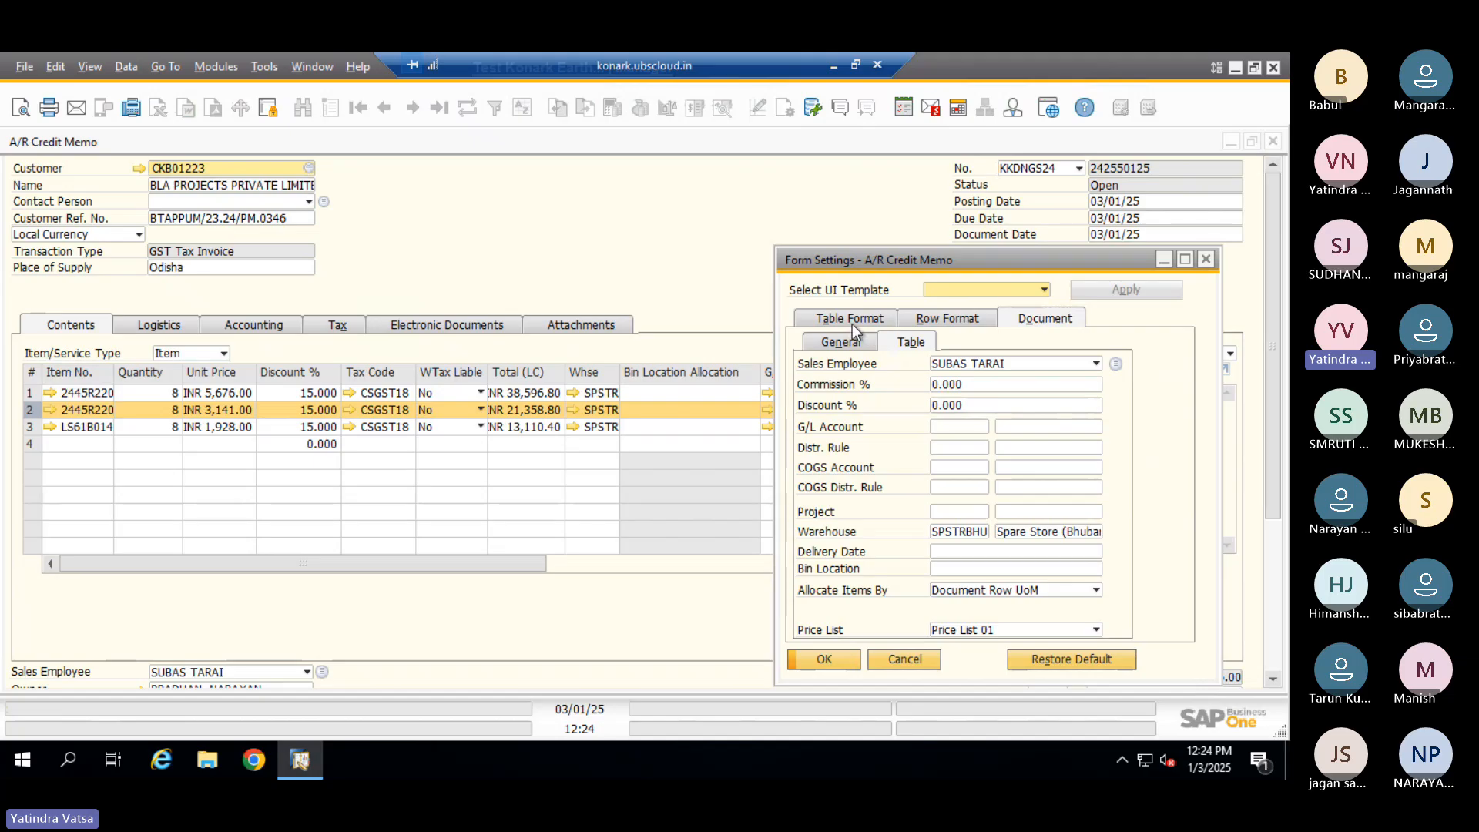
click(852, 322)
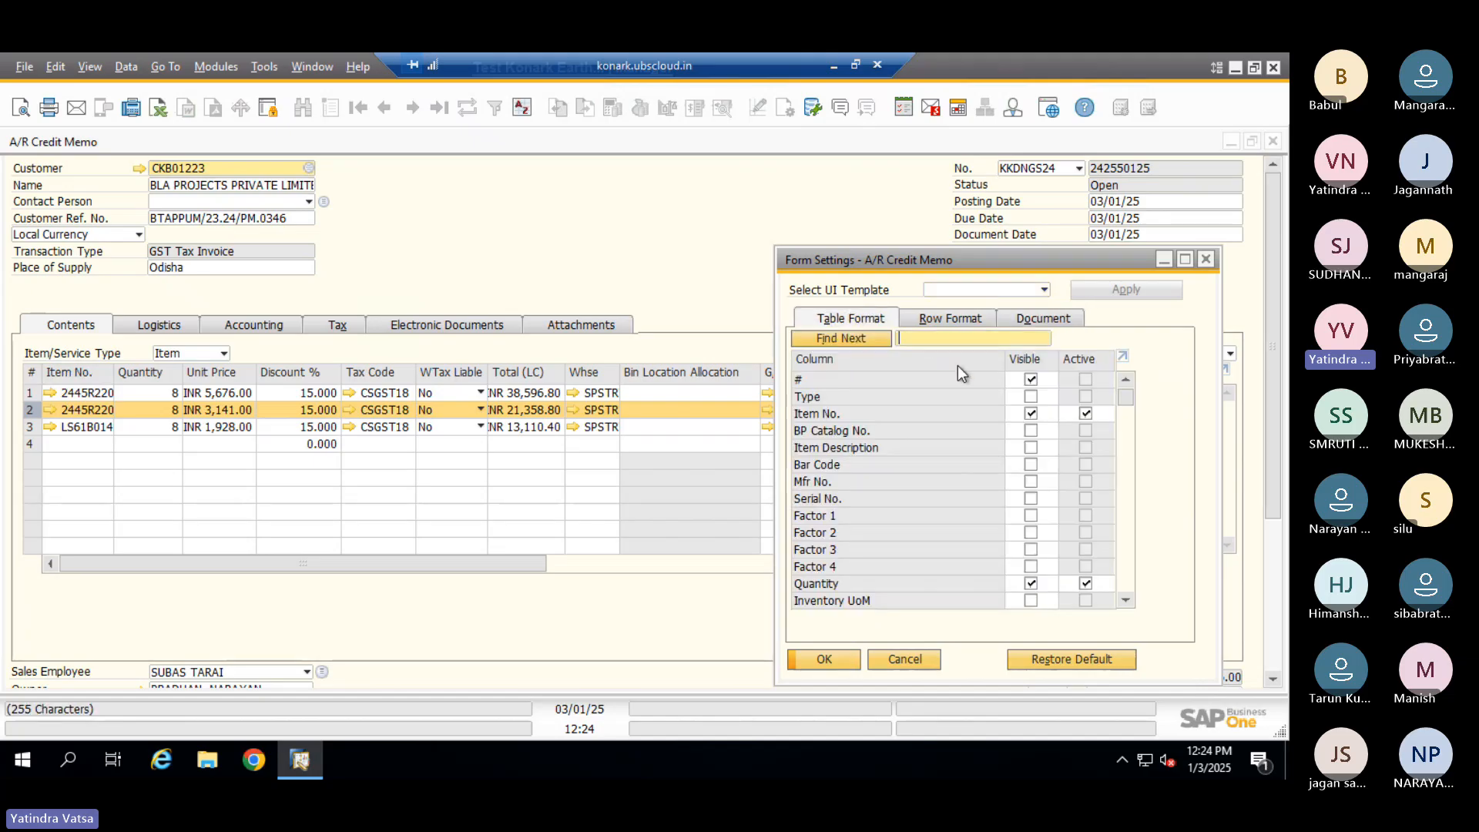
text(wit)
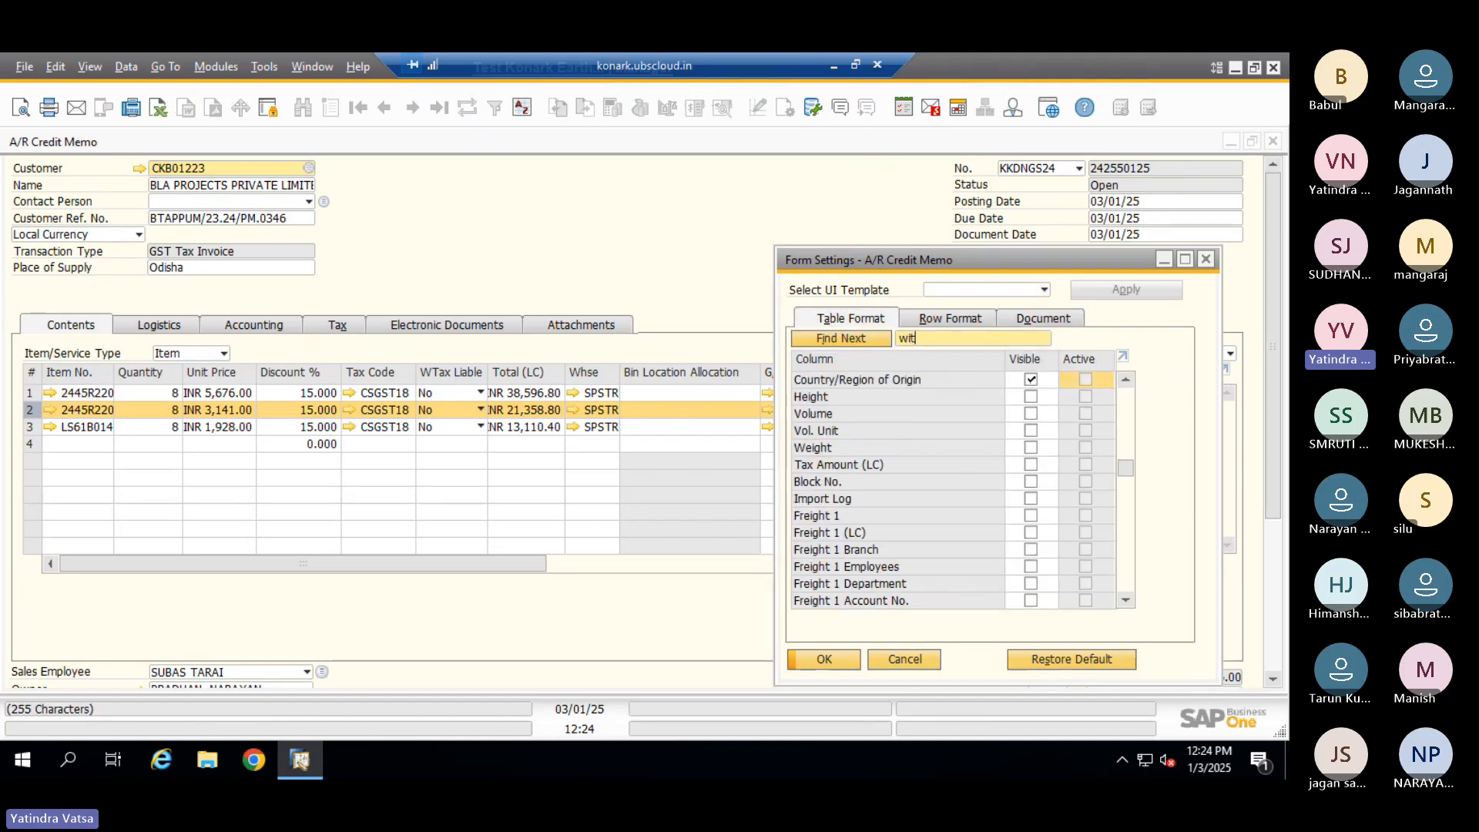
text(hout)
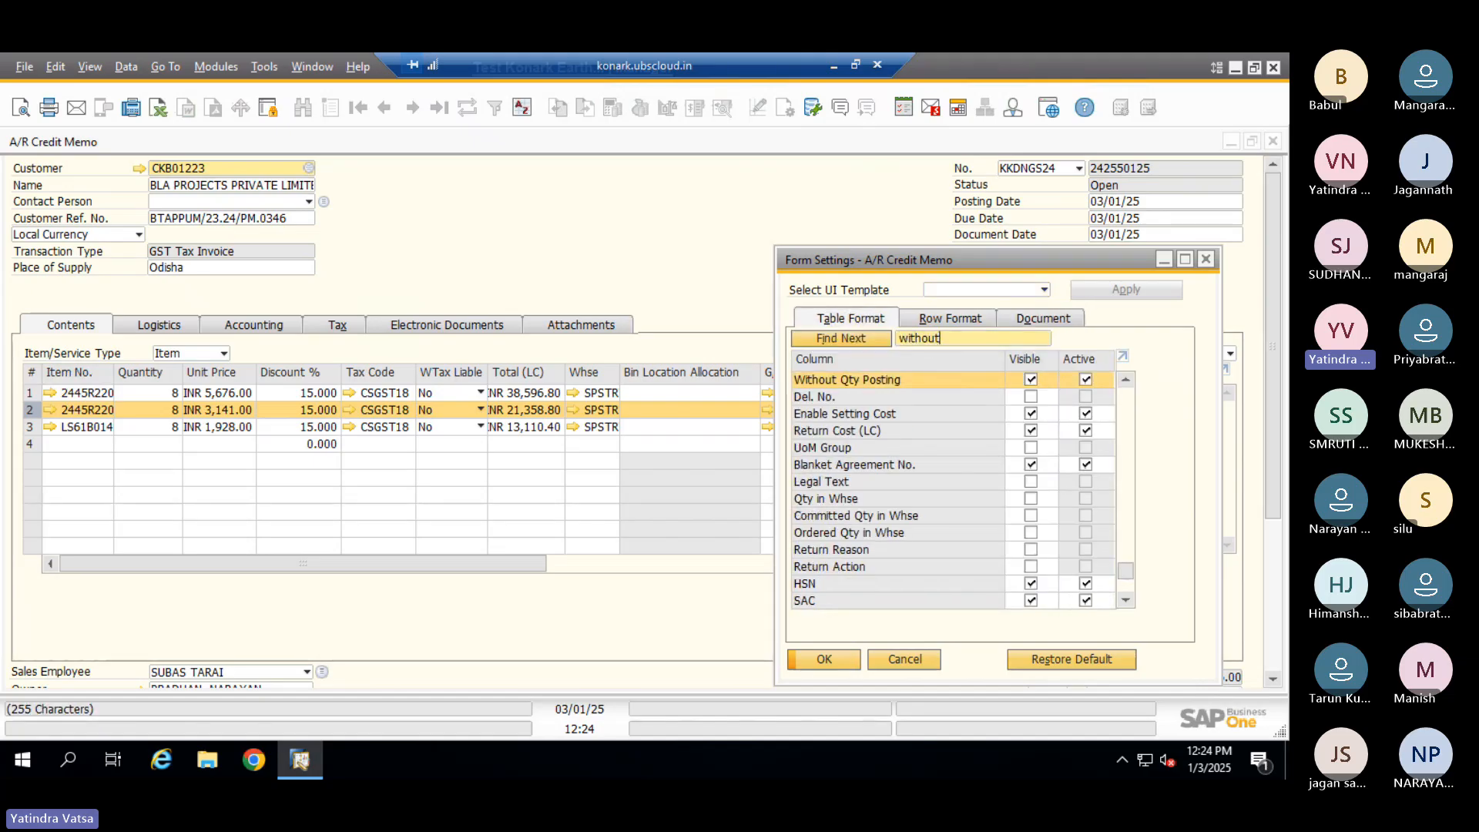
click(840, 657)
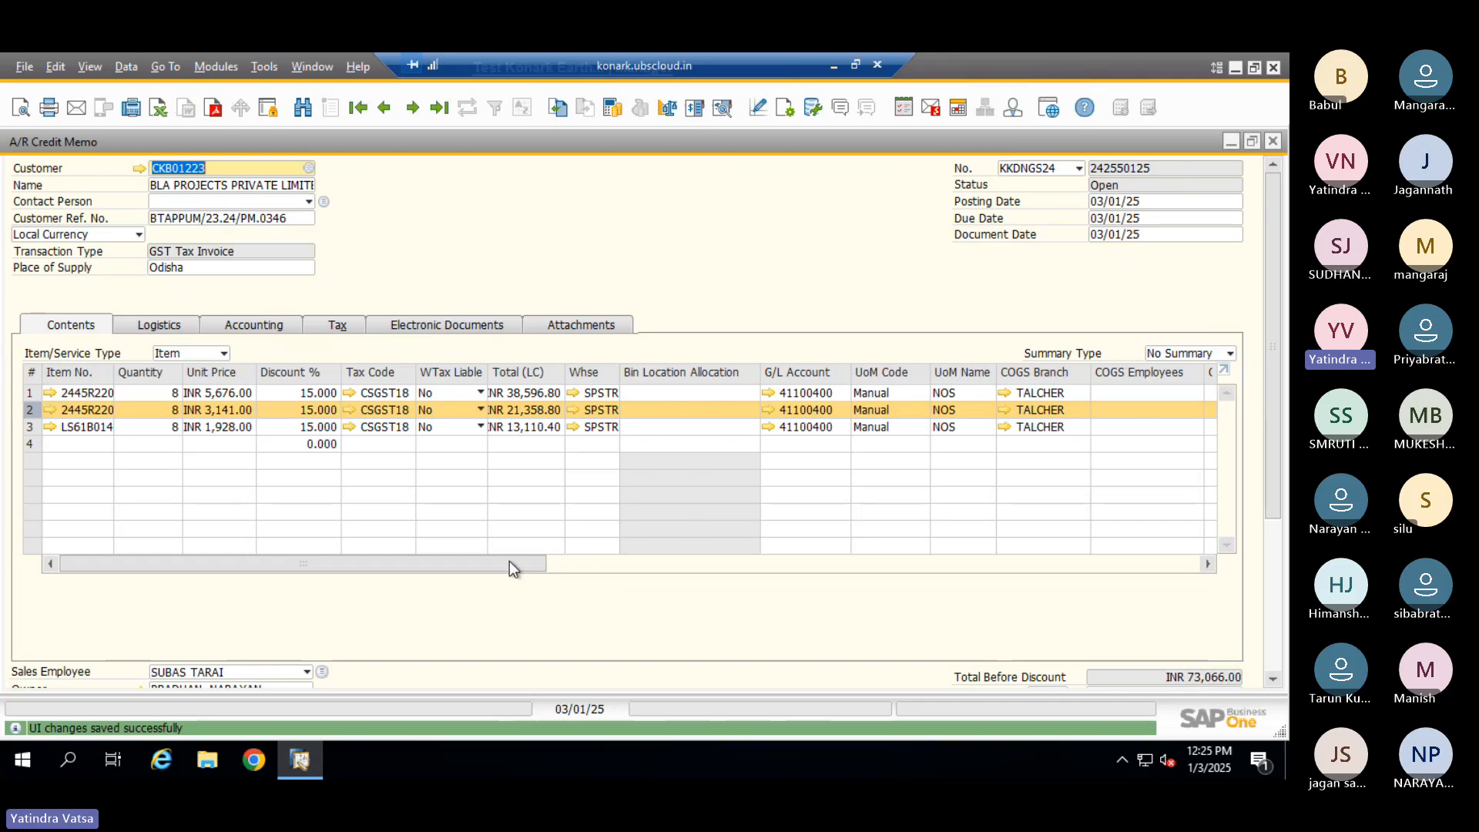
Enable Without Qty Posting for the second item line of the credit memo
drag(510, 561, 766, 538)
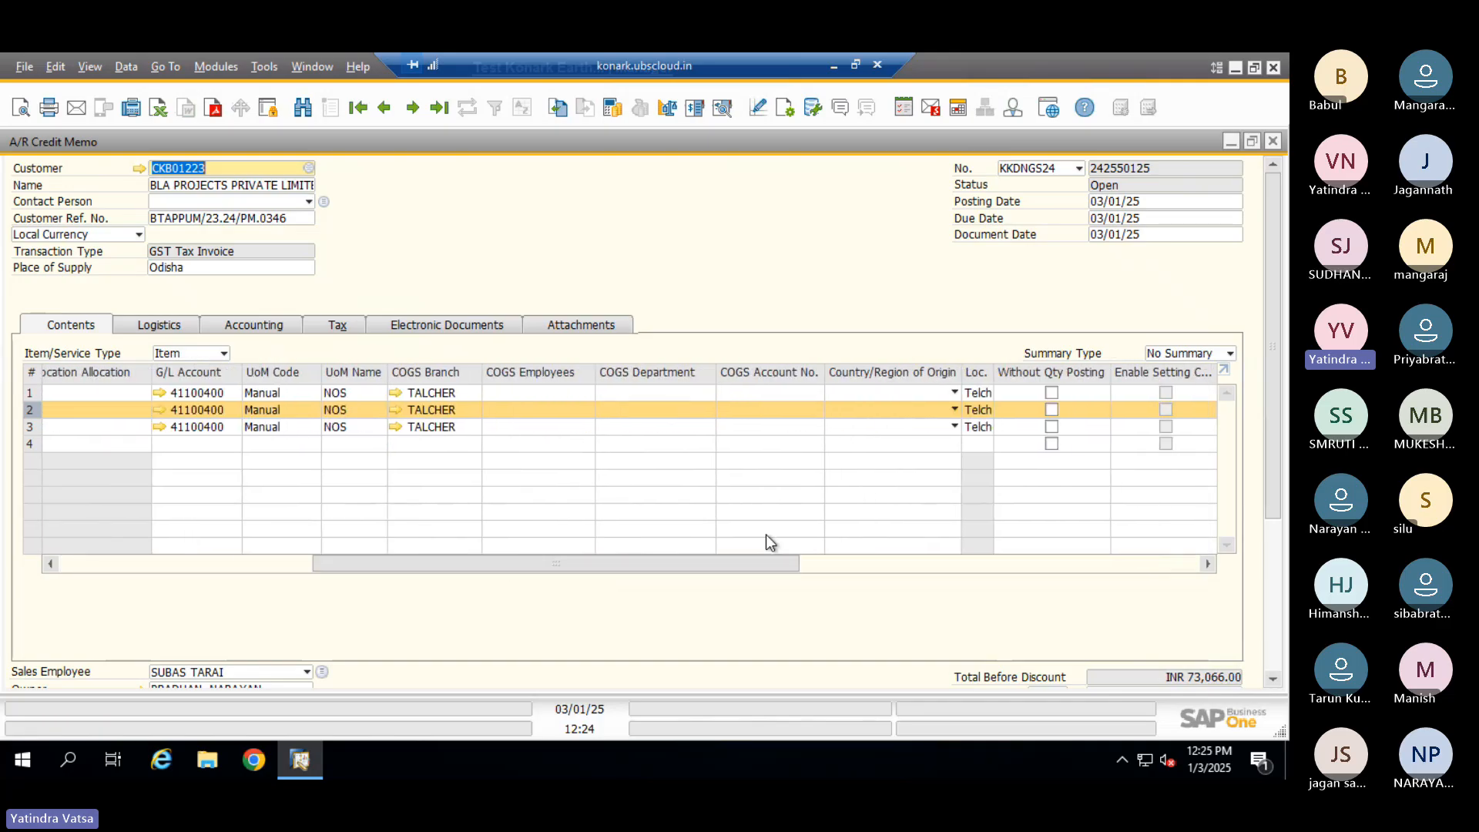
click(1055, 413)
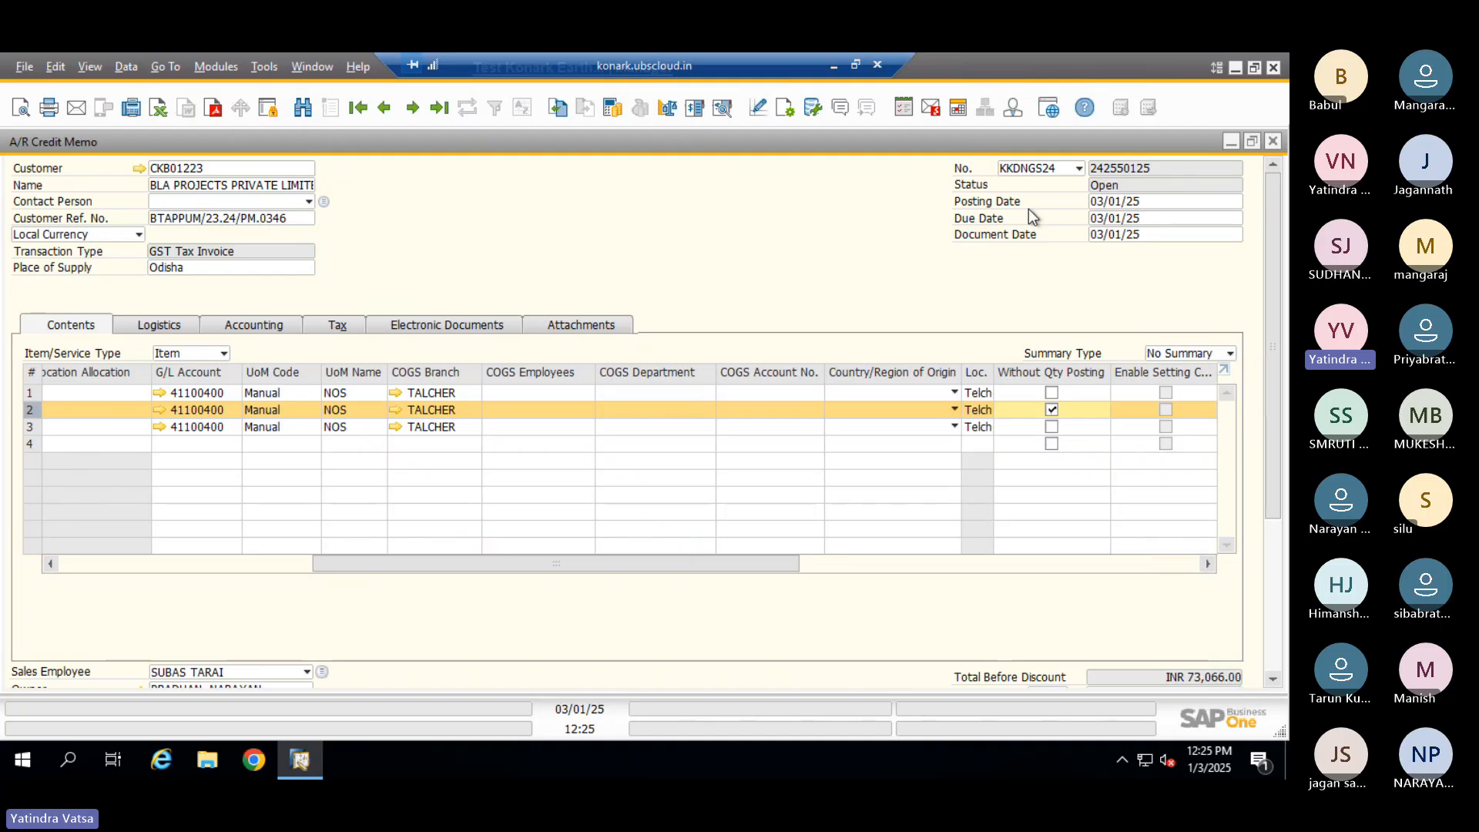
click(1052, 409)
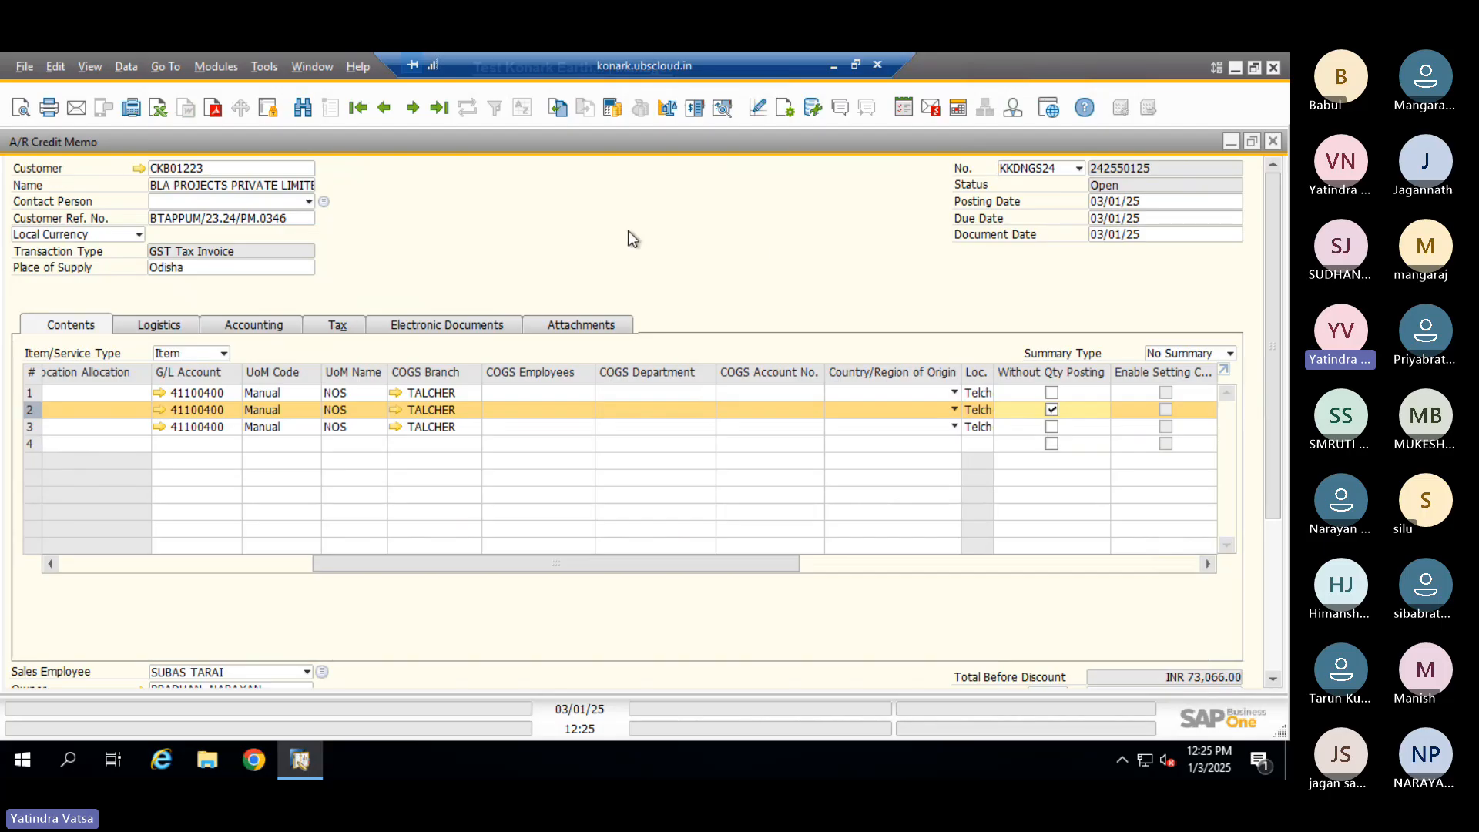
Discard the copied credit memo and close the A/R invoice windows and invoice list
click(1274, 142)
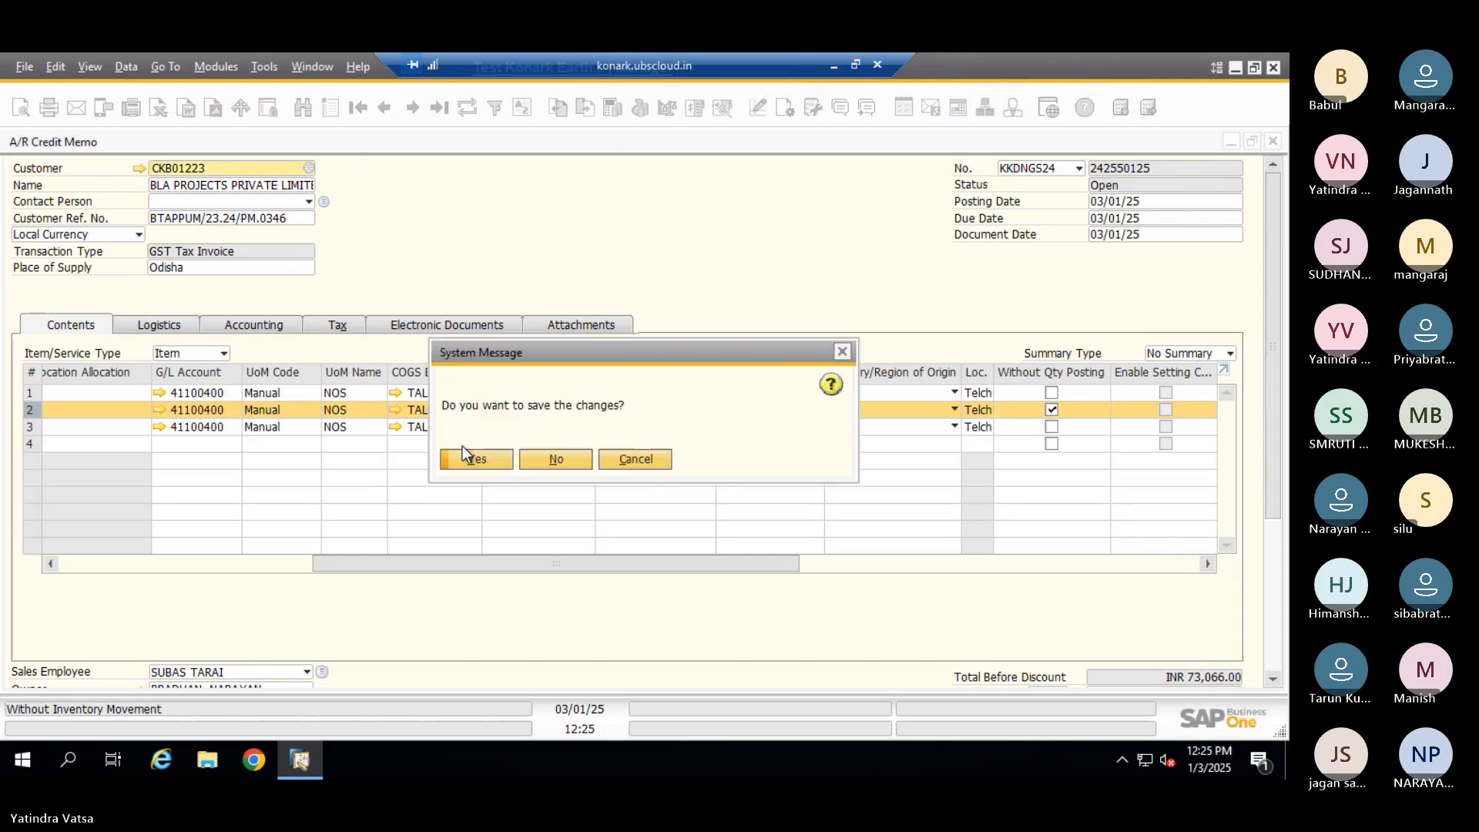
click(564, 460)
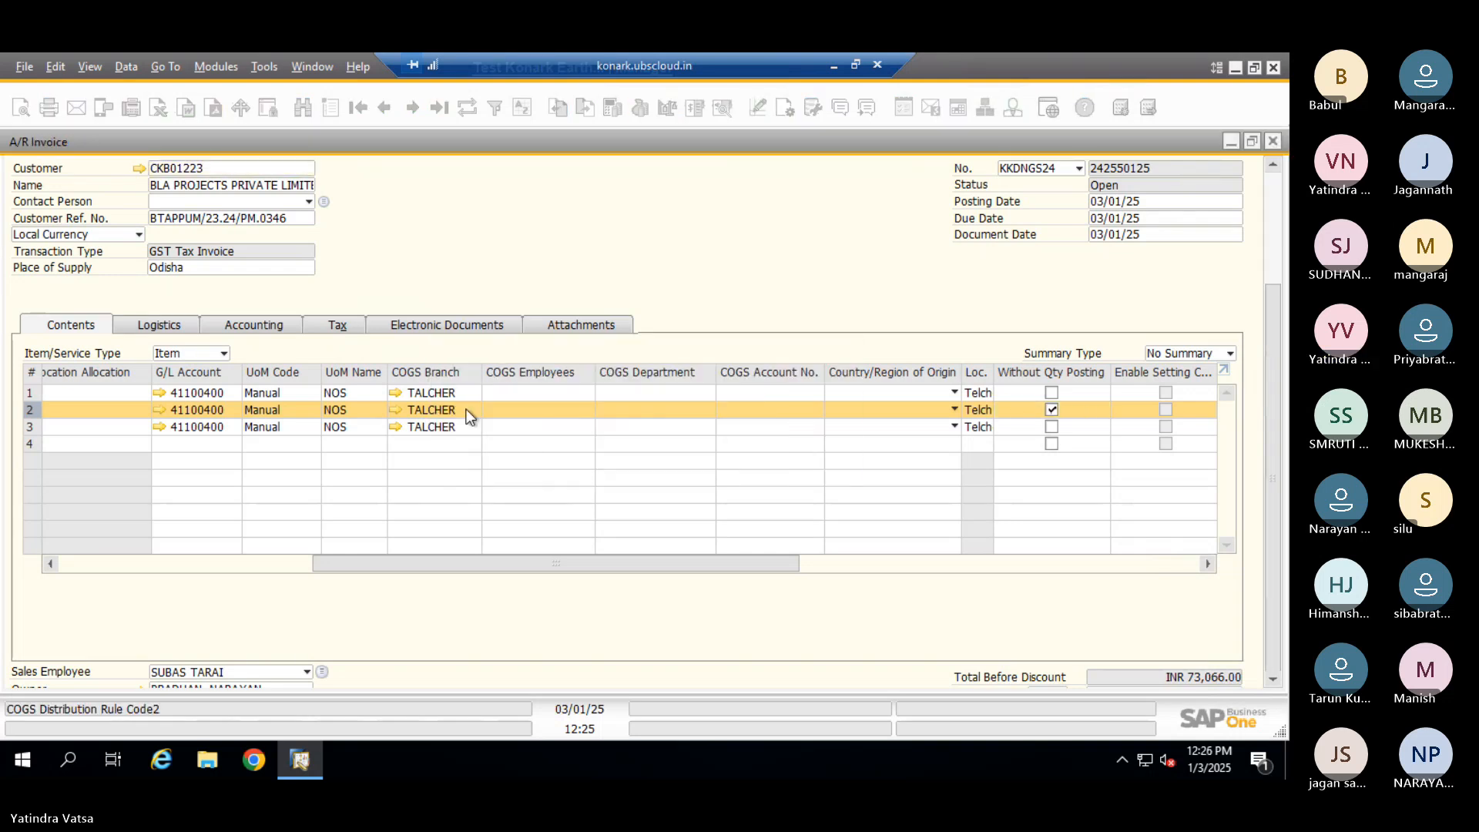
click(1274, 141)
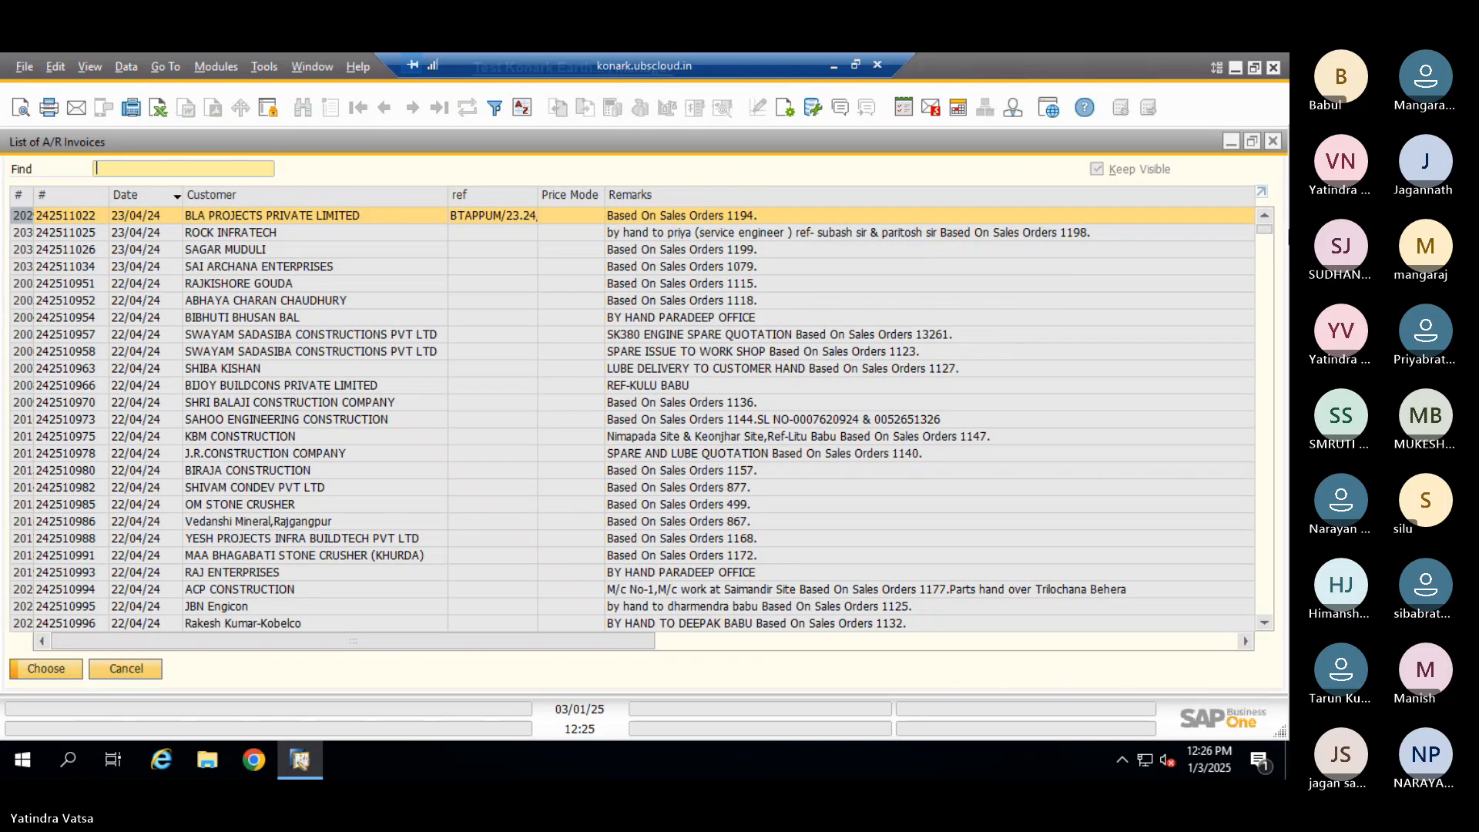
click(1273, 141)
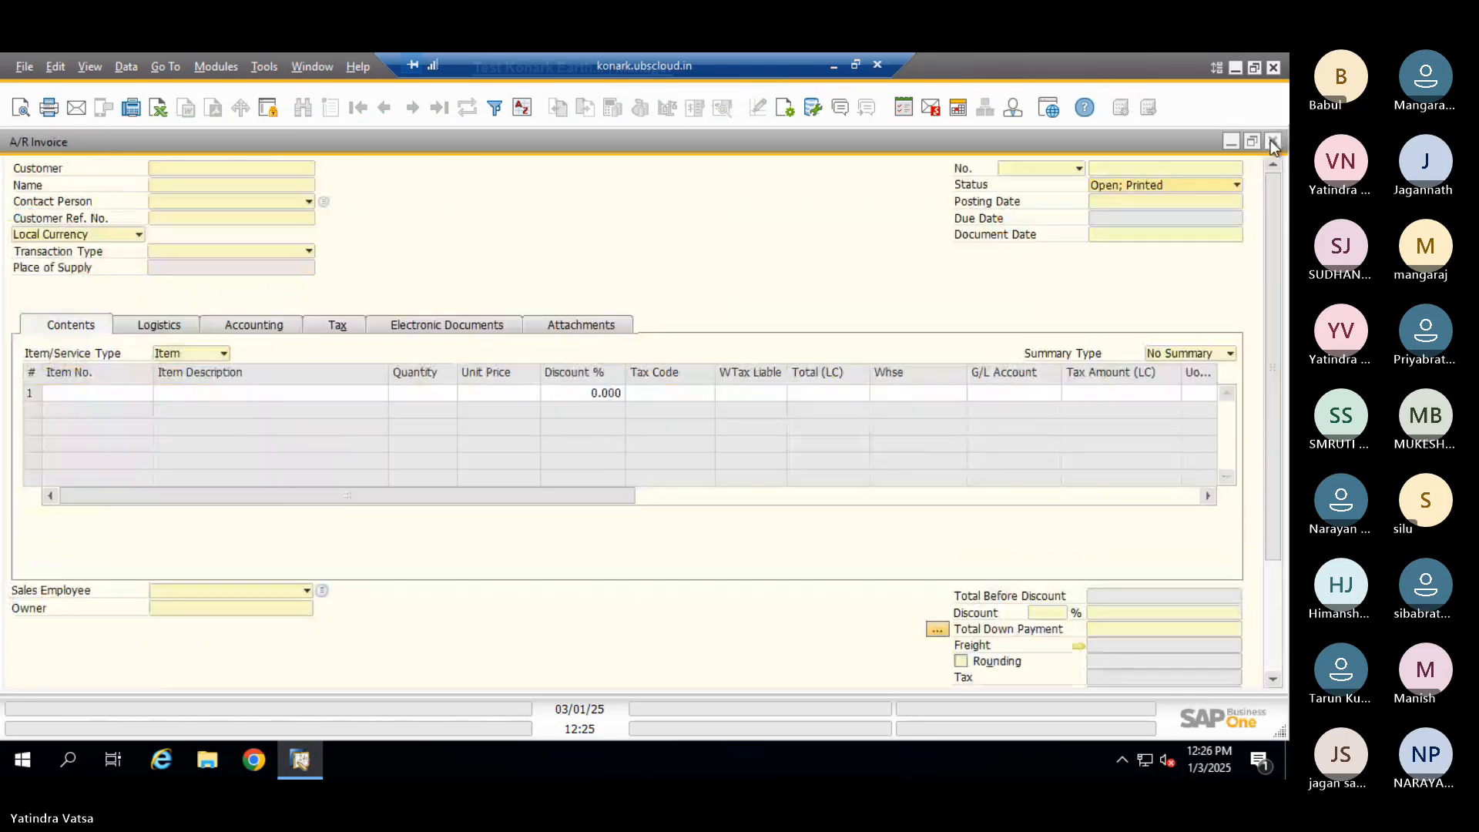
click(1274, 141)
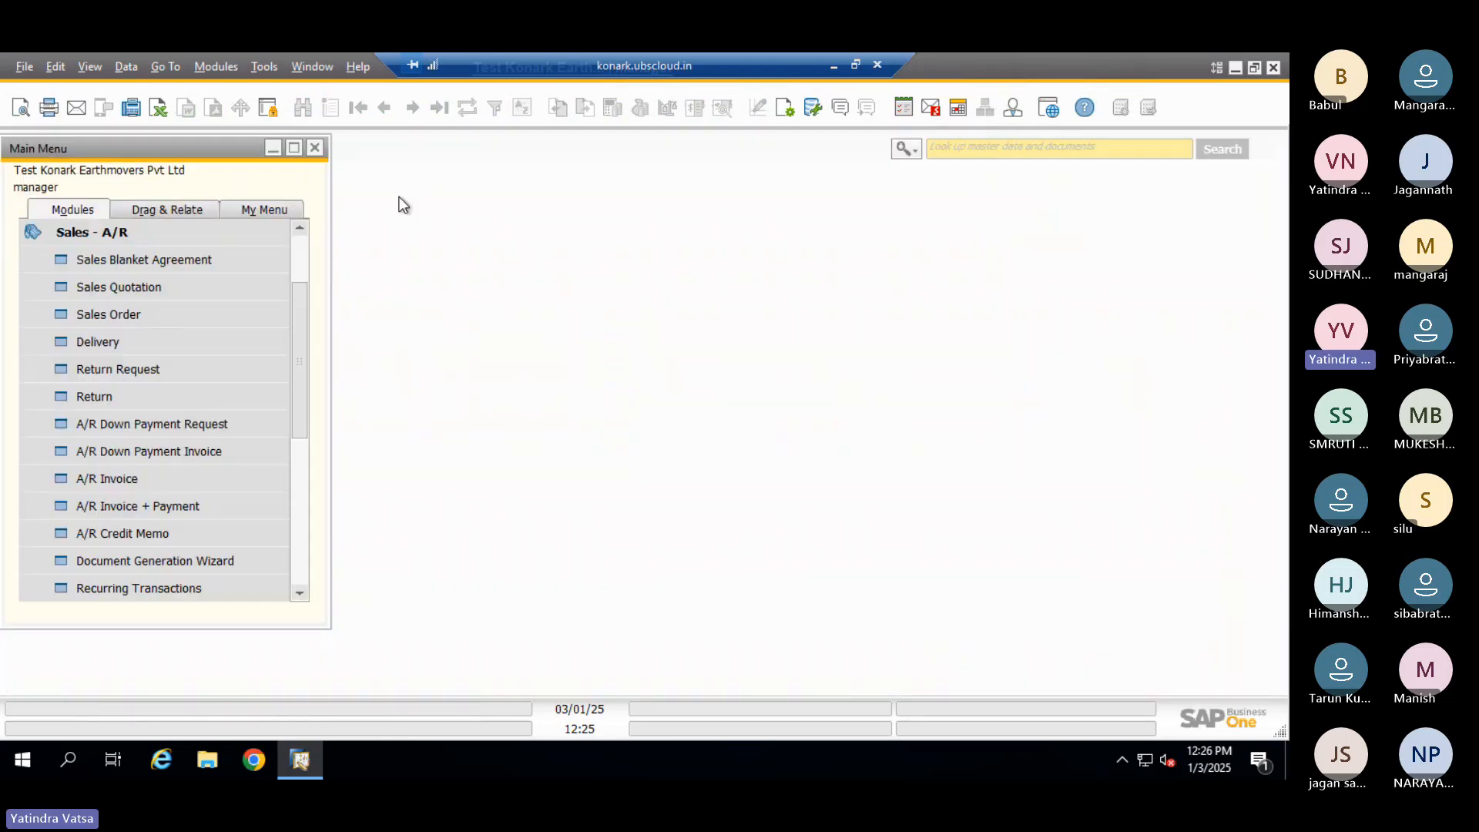
Open a new A/R credit memo from the Sales - A/R module and look across its item columns
click(91, 238)
click(82, 339)
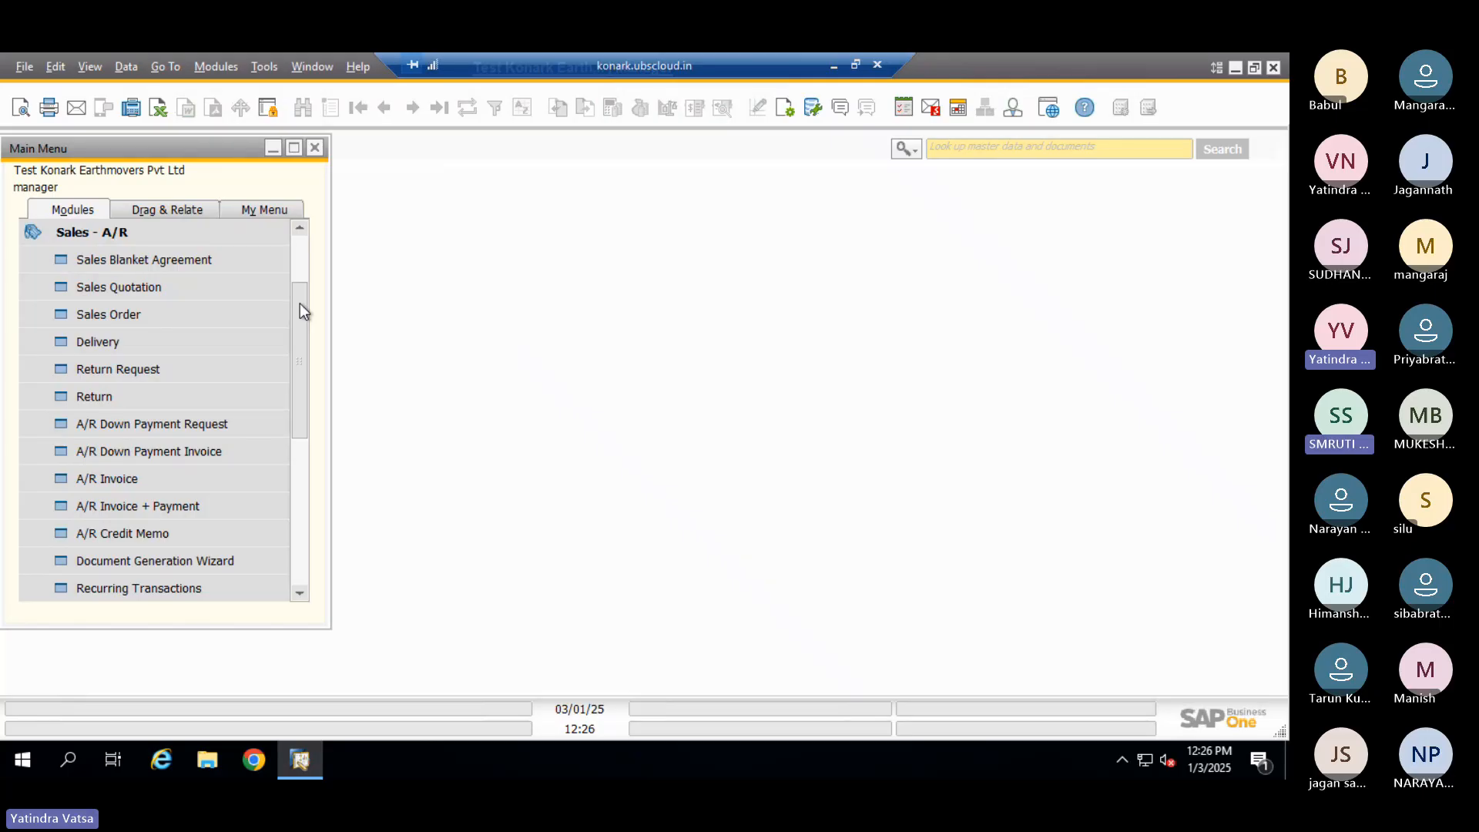
drag(299, 304, 297, 337)
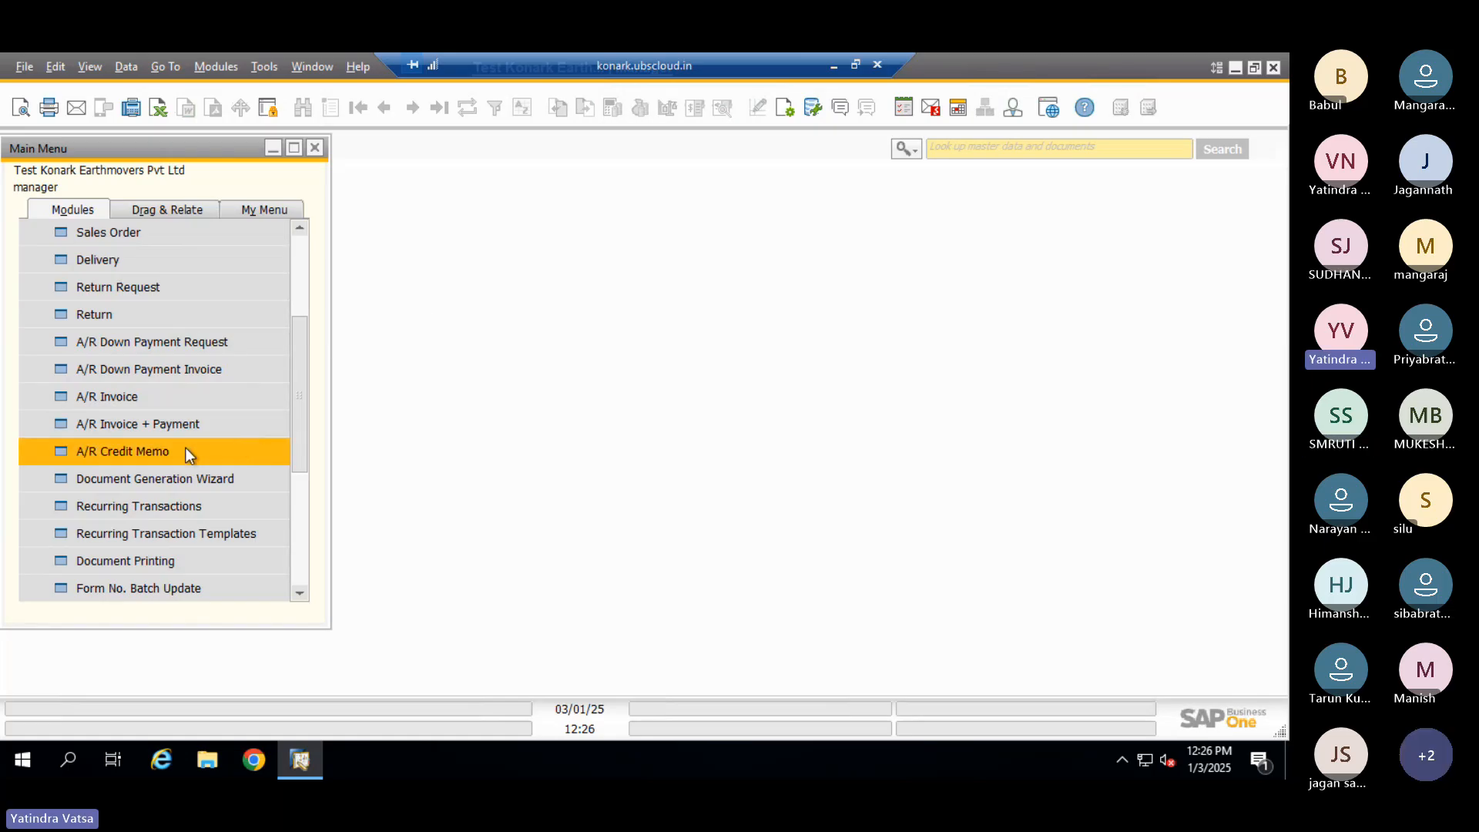
click(156, 459)
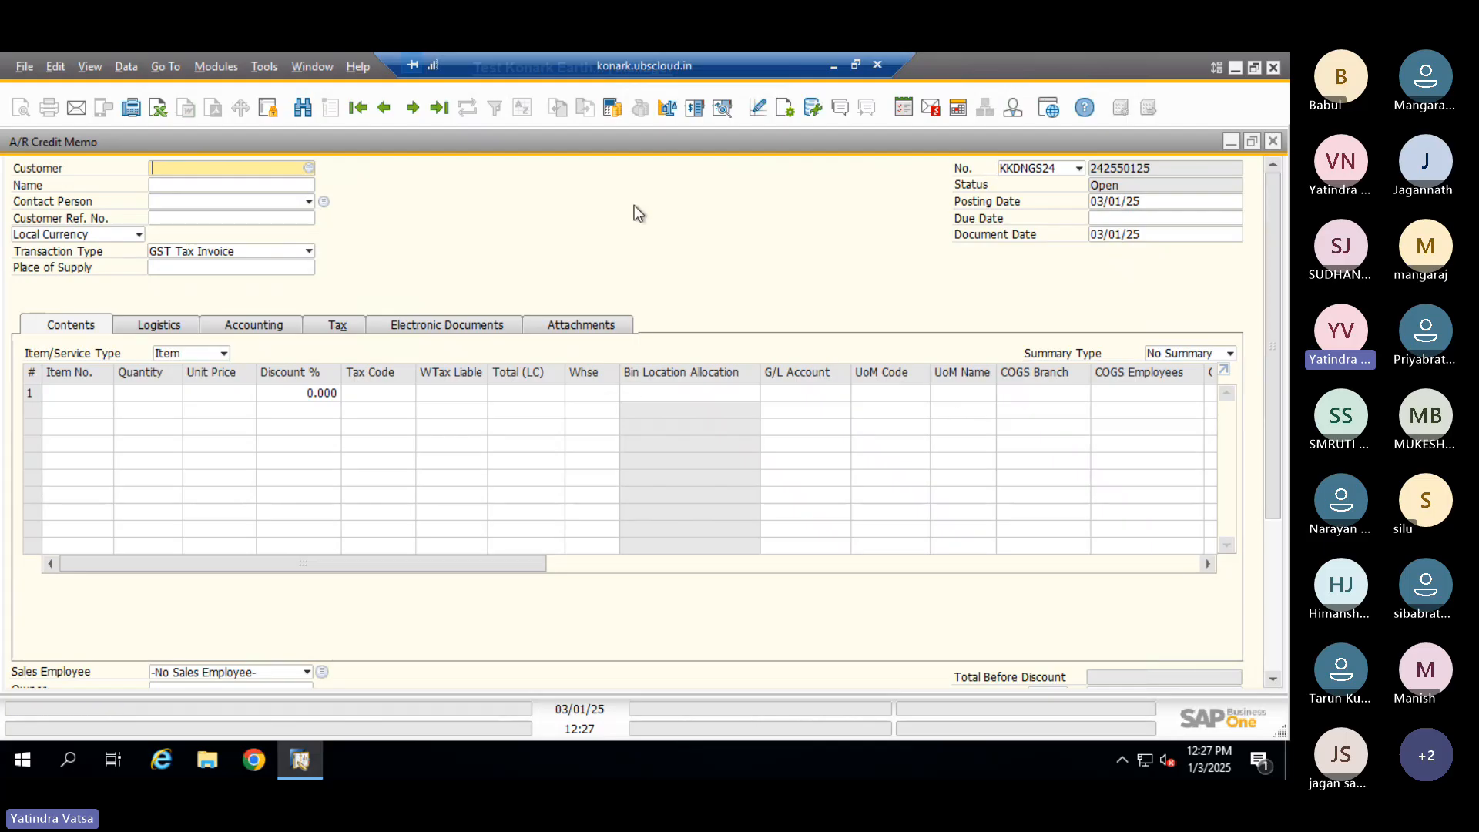
drag(413, 564, 573, 562)
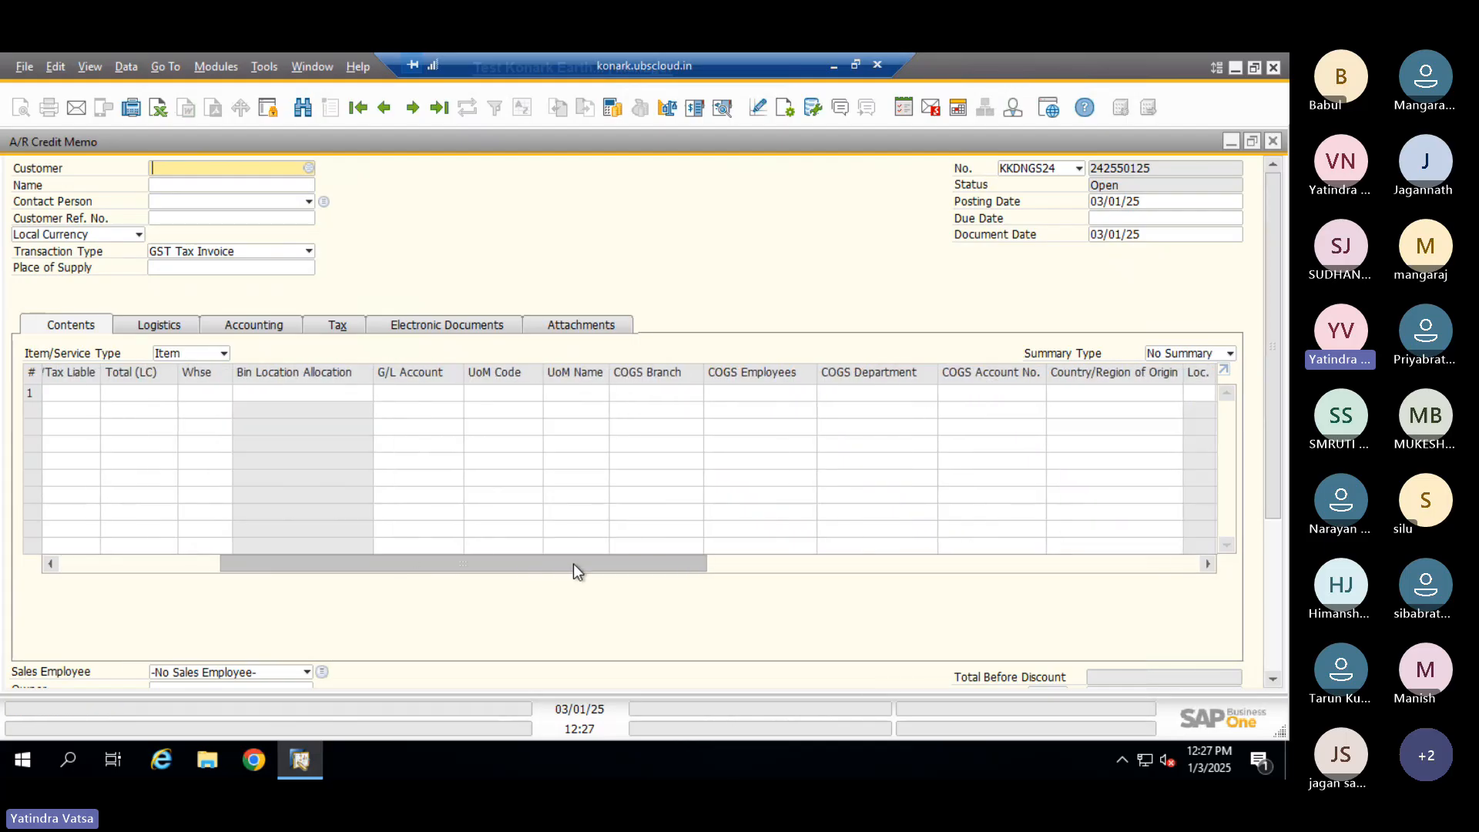
Browse back through the existing A/R credit memos to the item-type memo for BCC & CO
click(384, 107)
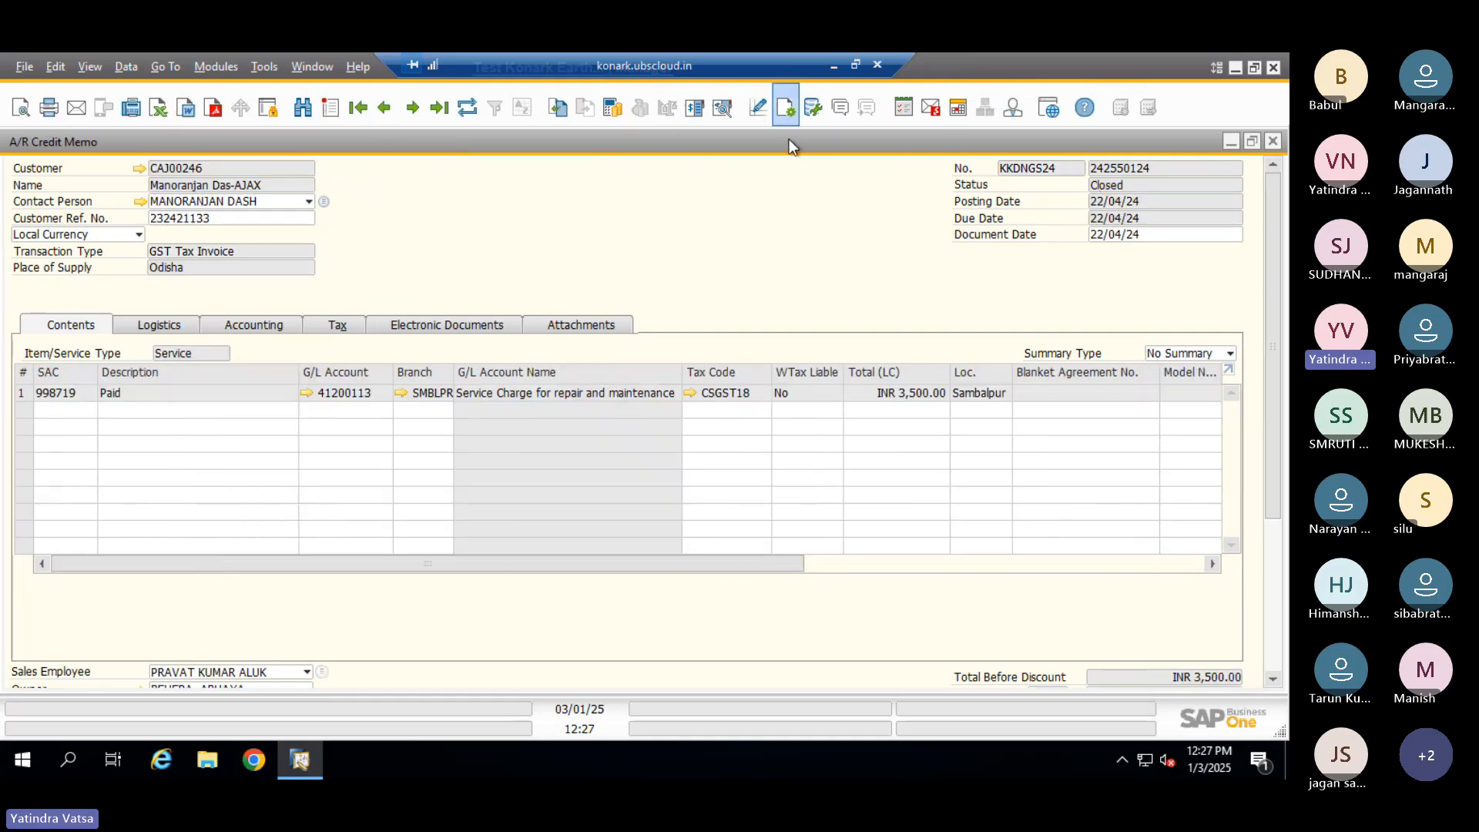
click(785, 107)
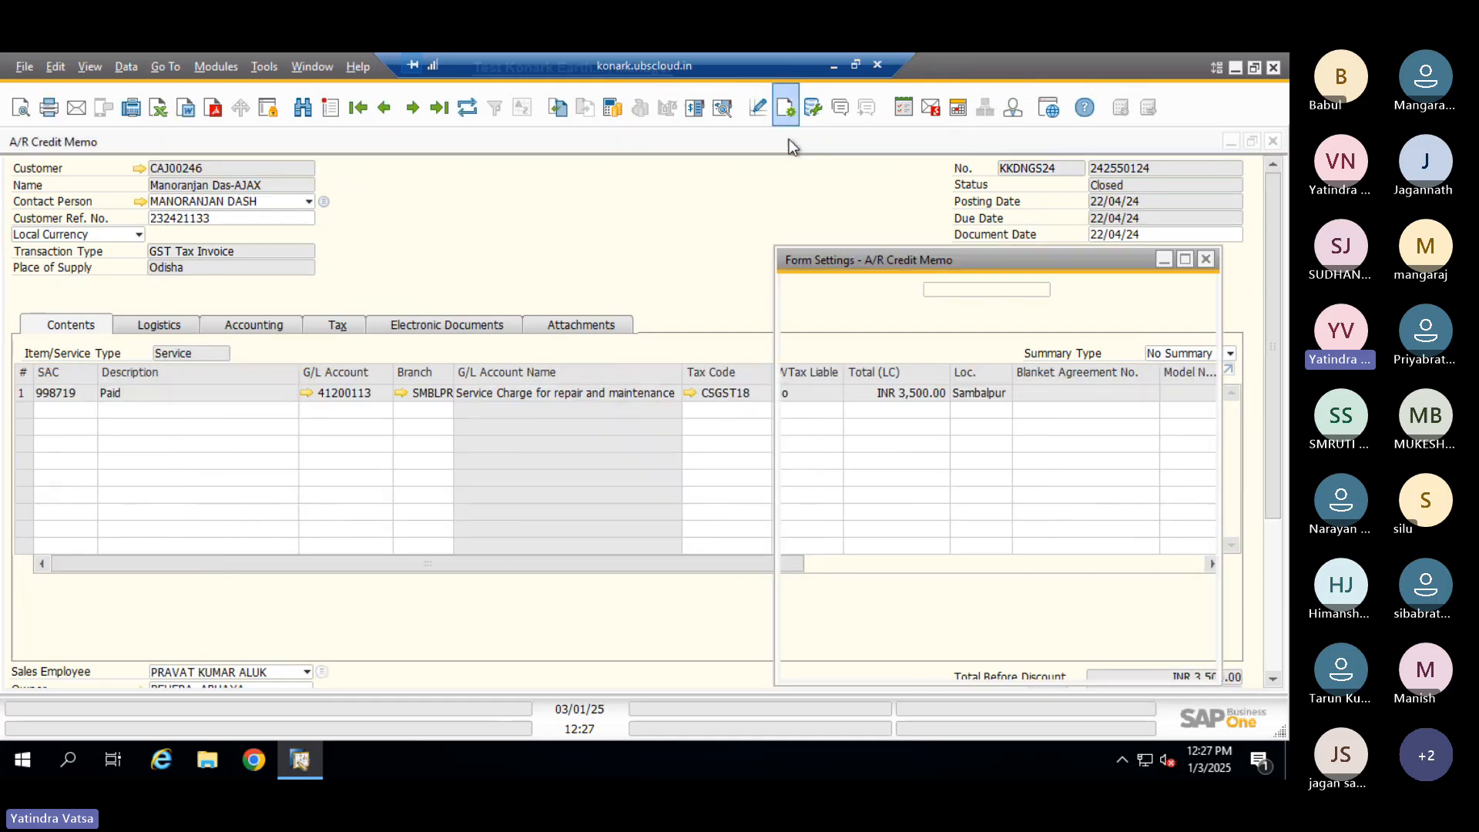
click(1206, 261)
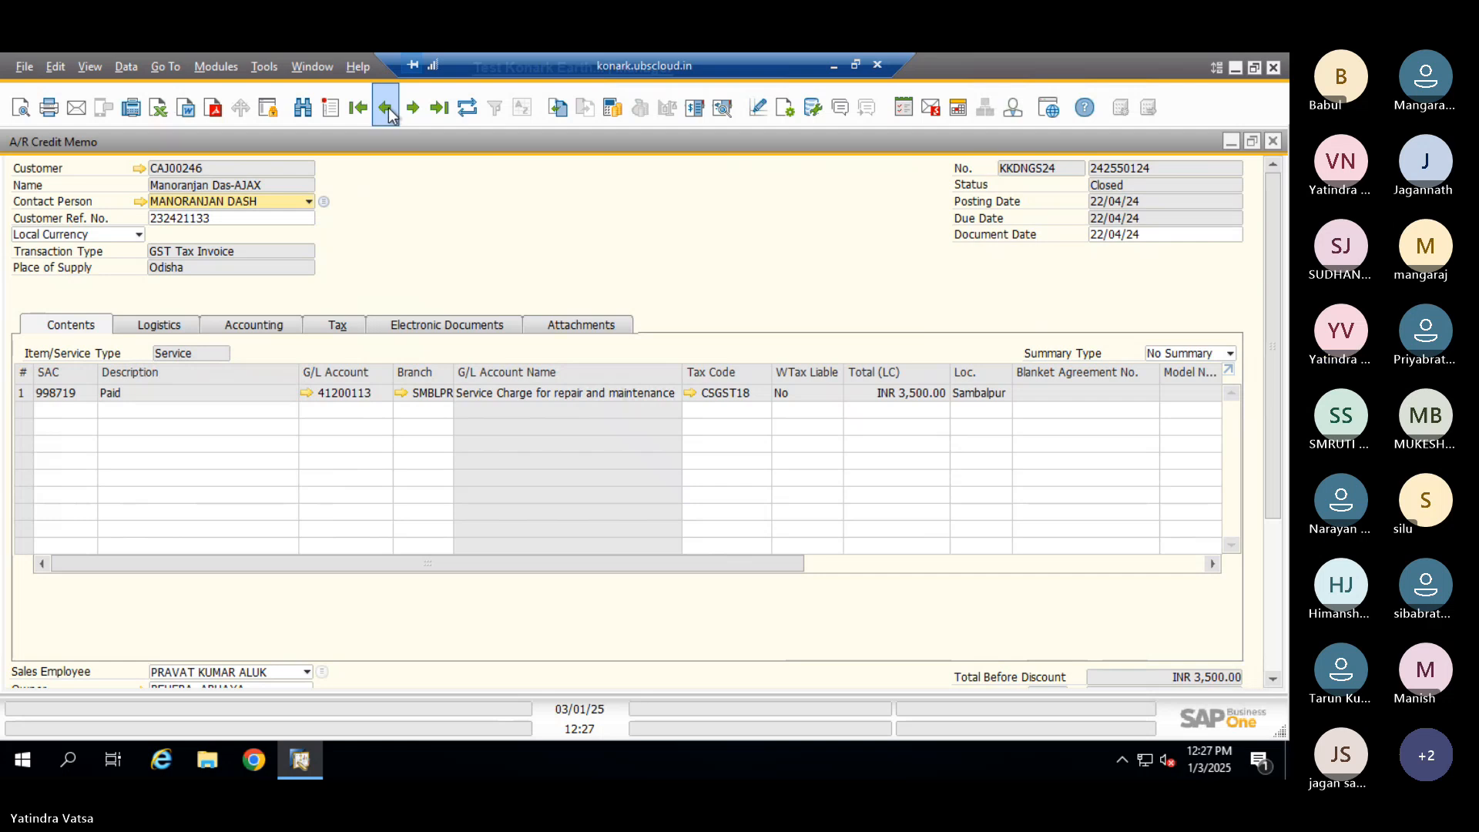
click(388, 112)
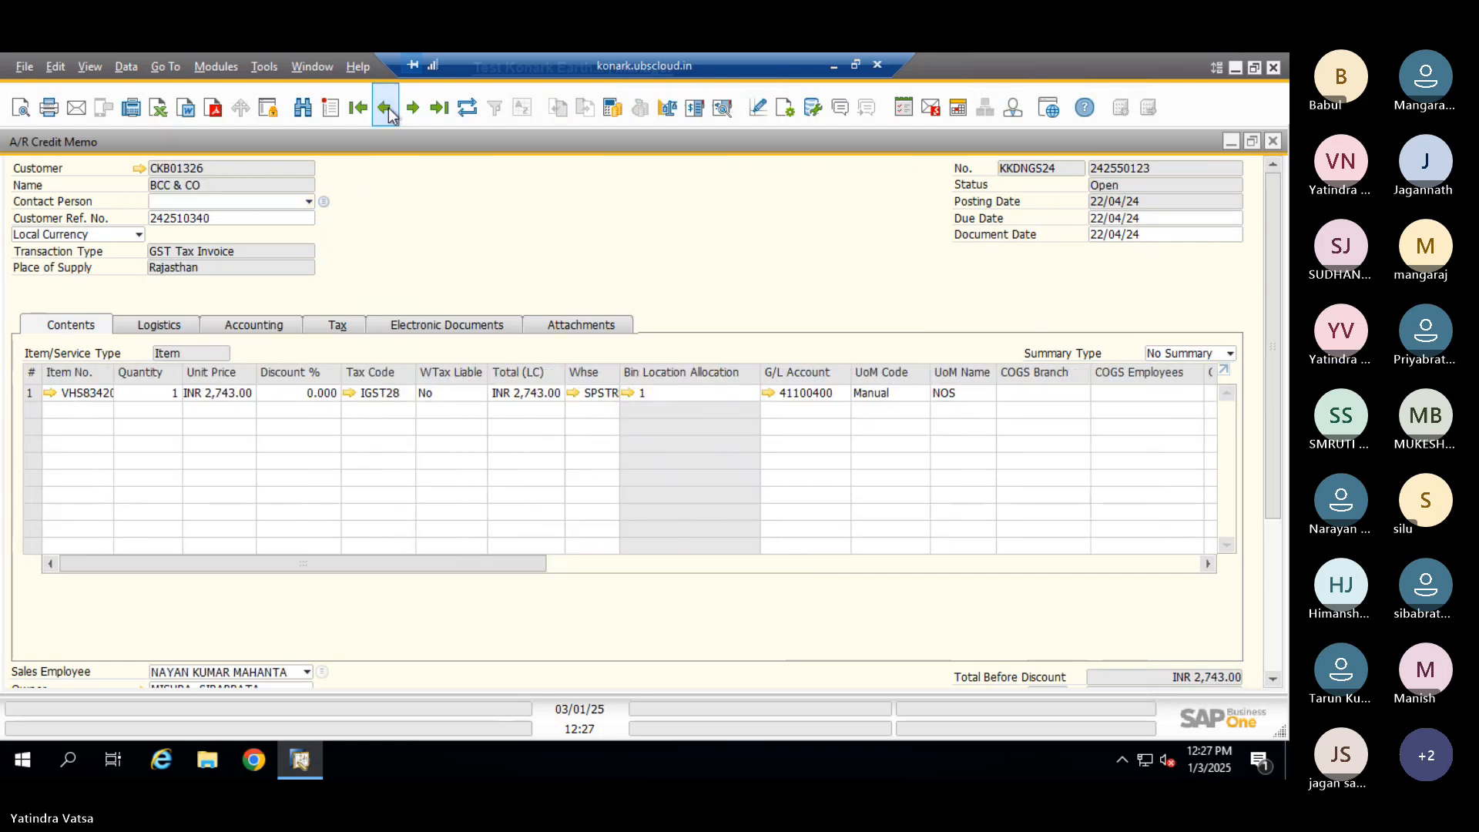
Find the Without Qty Posting column in this credit memo's table format settings by searching "withou", and confirm the settings
click(785, 107)
click(845, 319)
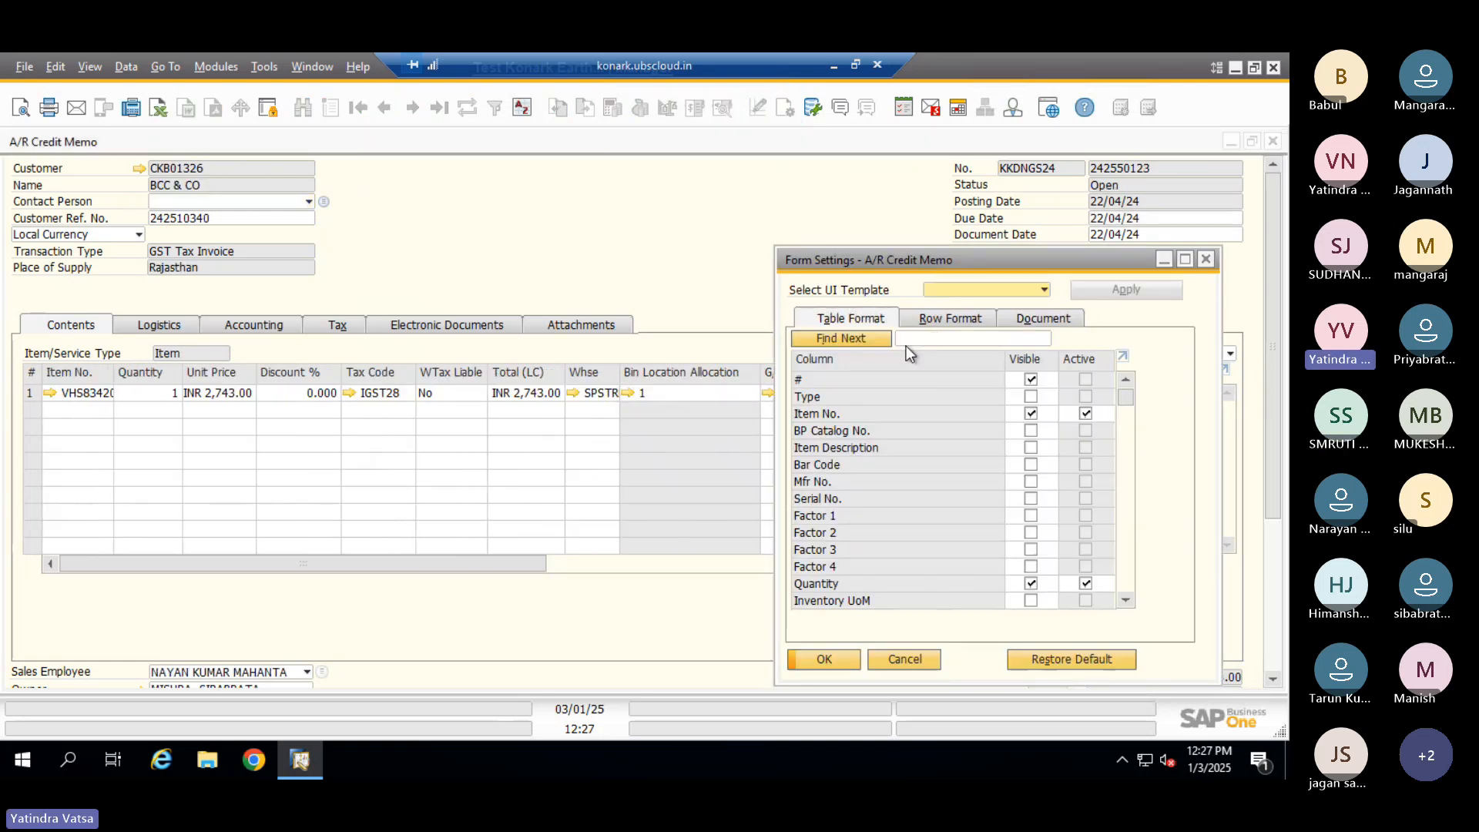
text(withou)
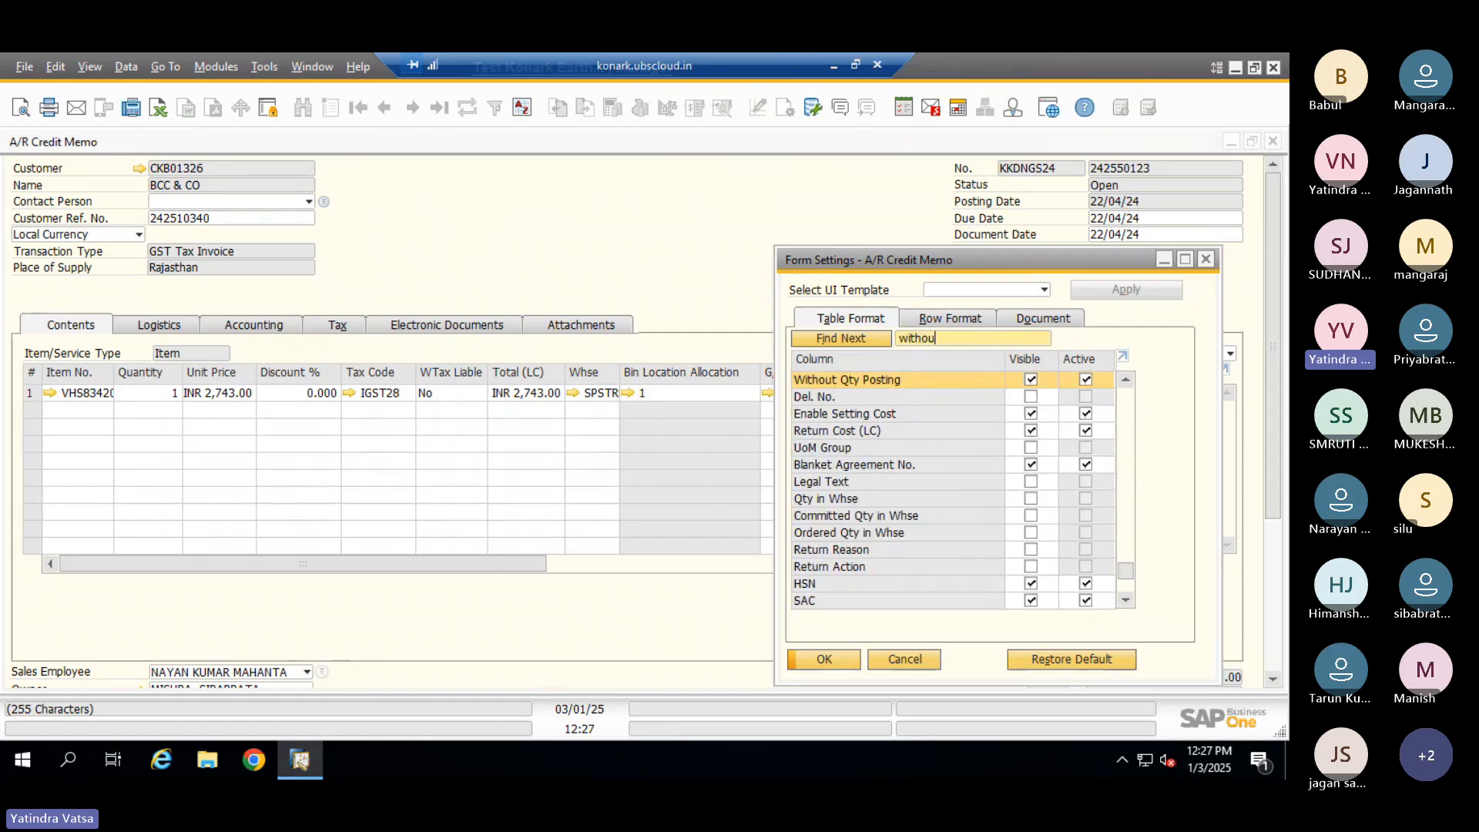
click(839, 660)
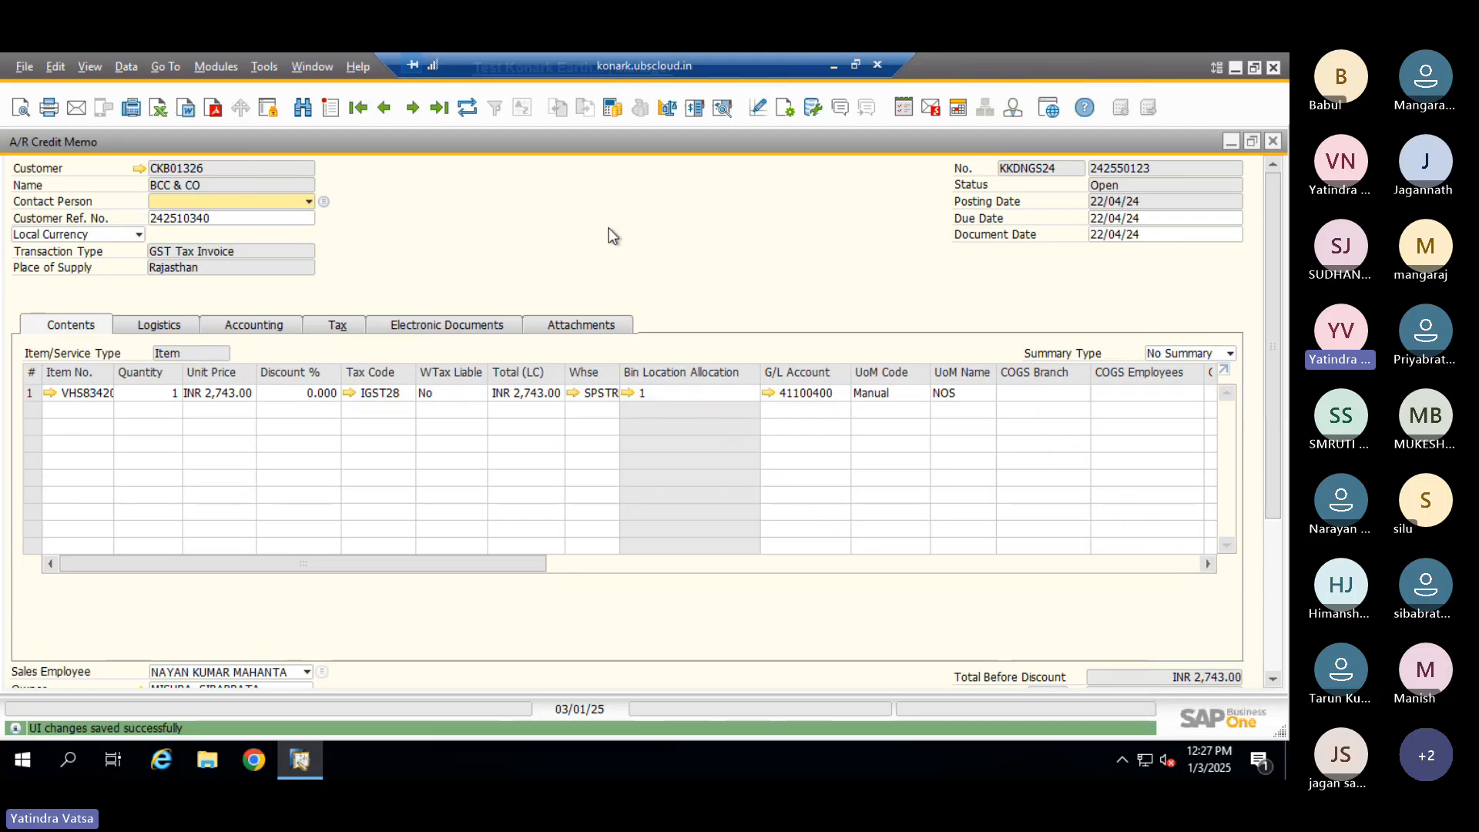
Look across the credit memo's item columns to the Without Qty Posting and Enable Setting Cost options
drag(502, 570, 735, 551)
drag(755, 555, 768, 555)
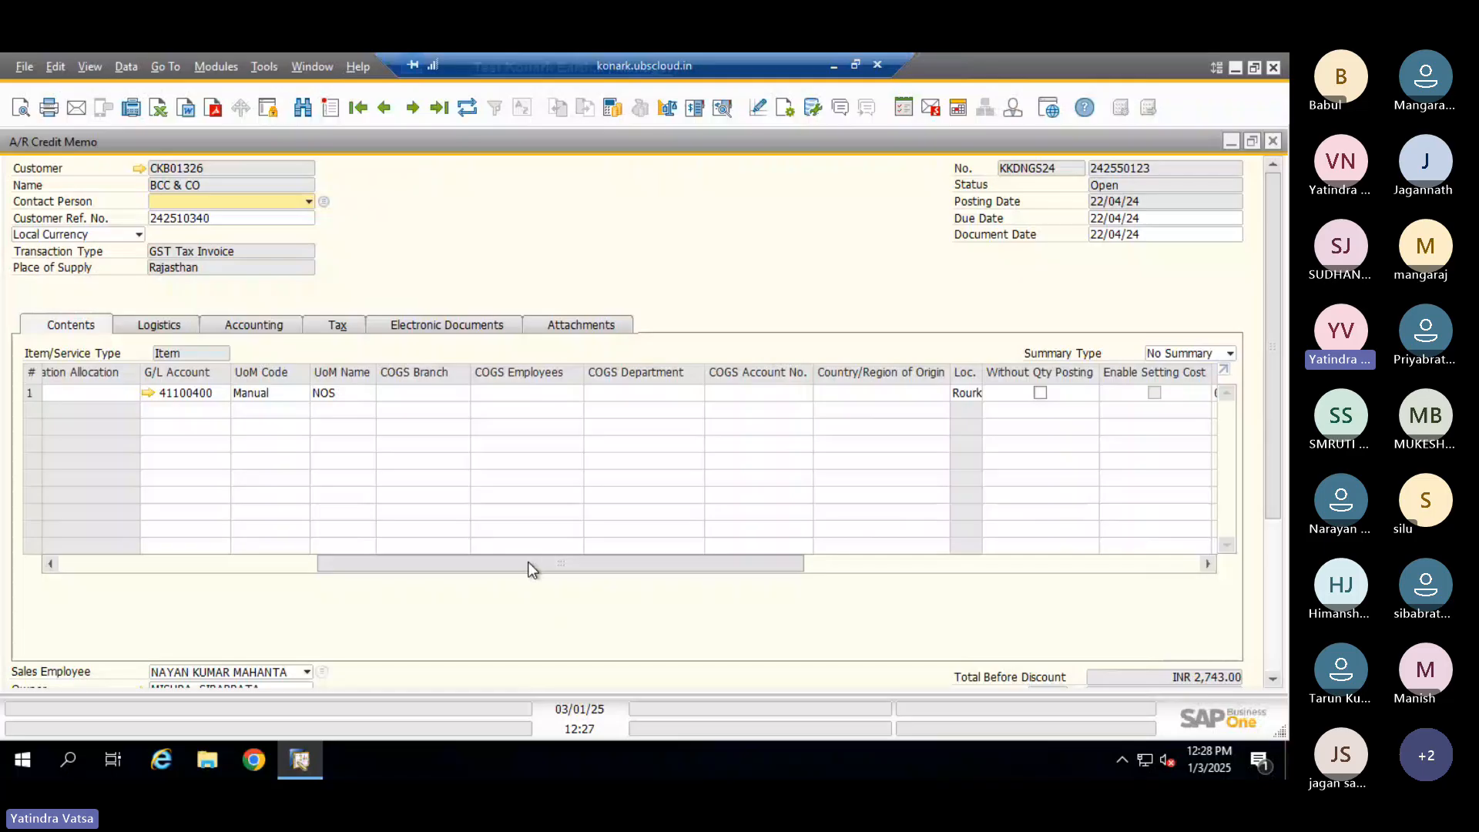
drag(529, 567, 221, 395)
drag(395, 566, 728, 570)
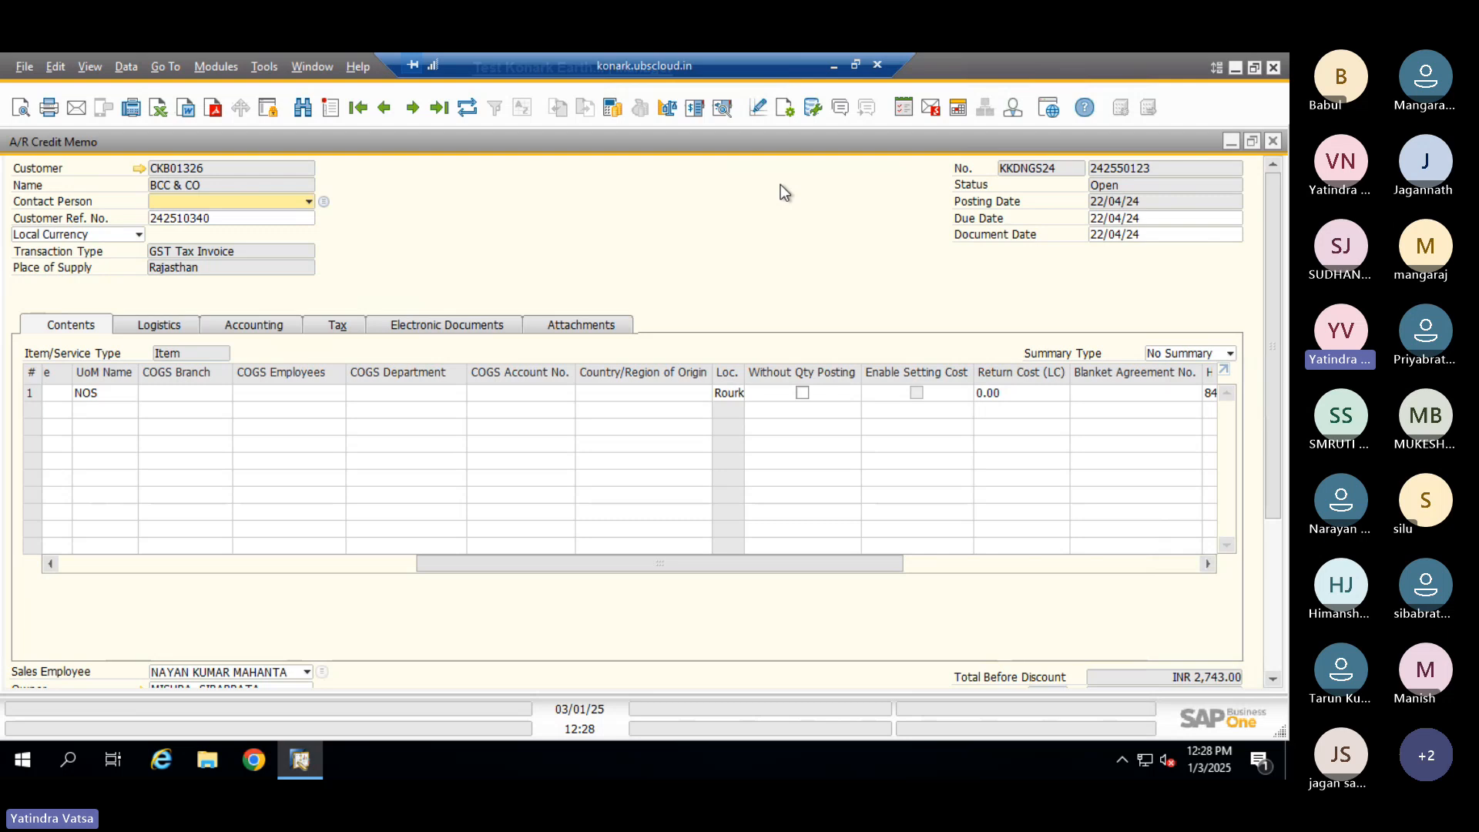
scroll(451, 562, left, 5)
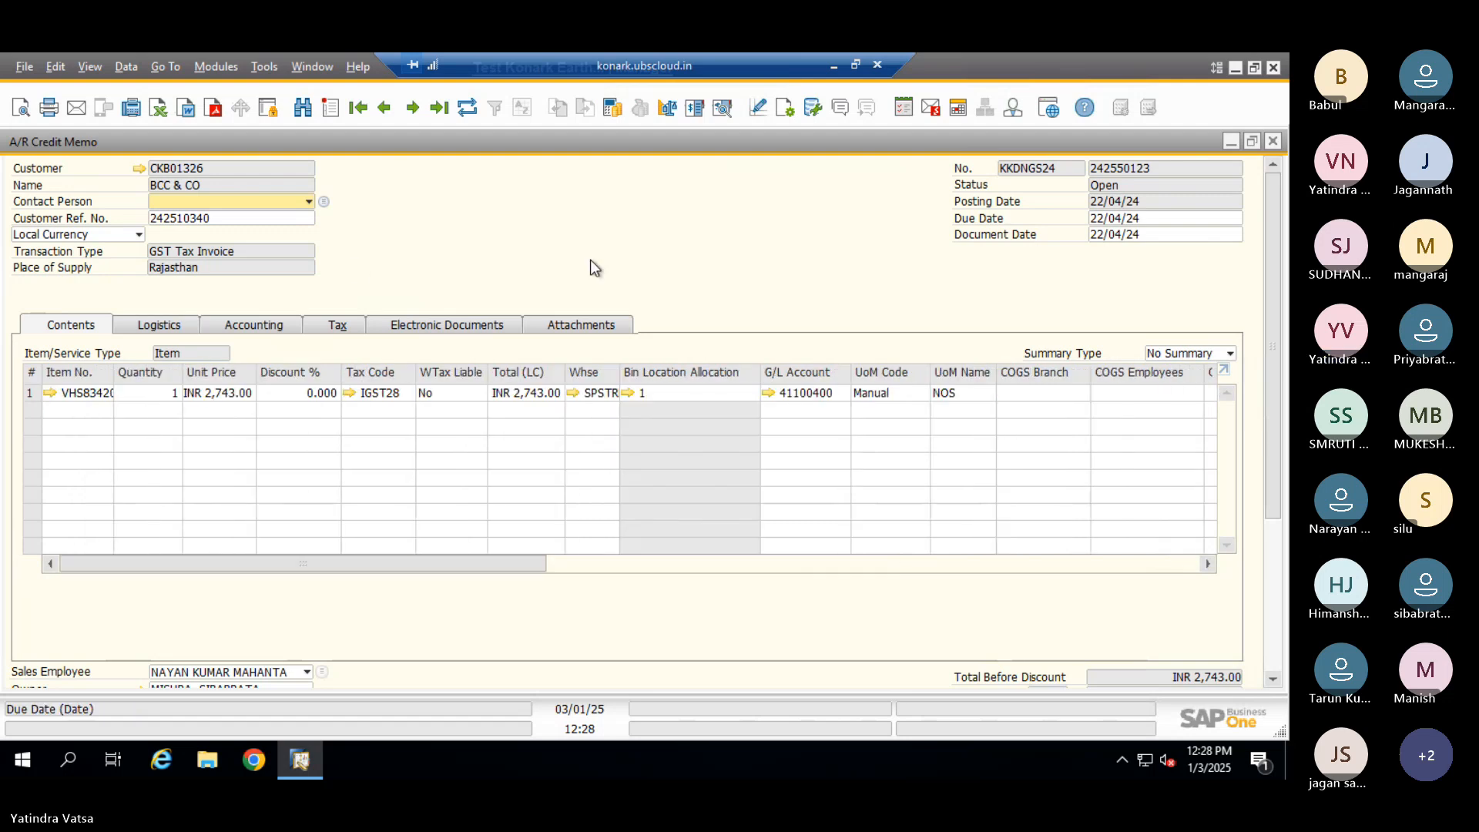
Examine the Original Ref. No. and Original Ref. Date in the credit memo's tax details, and return to its contents
click(348, 325)
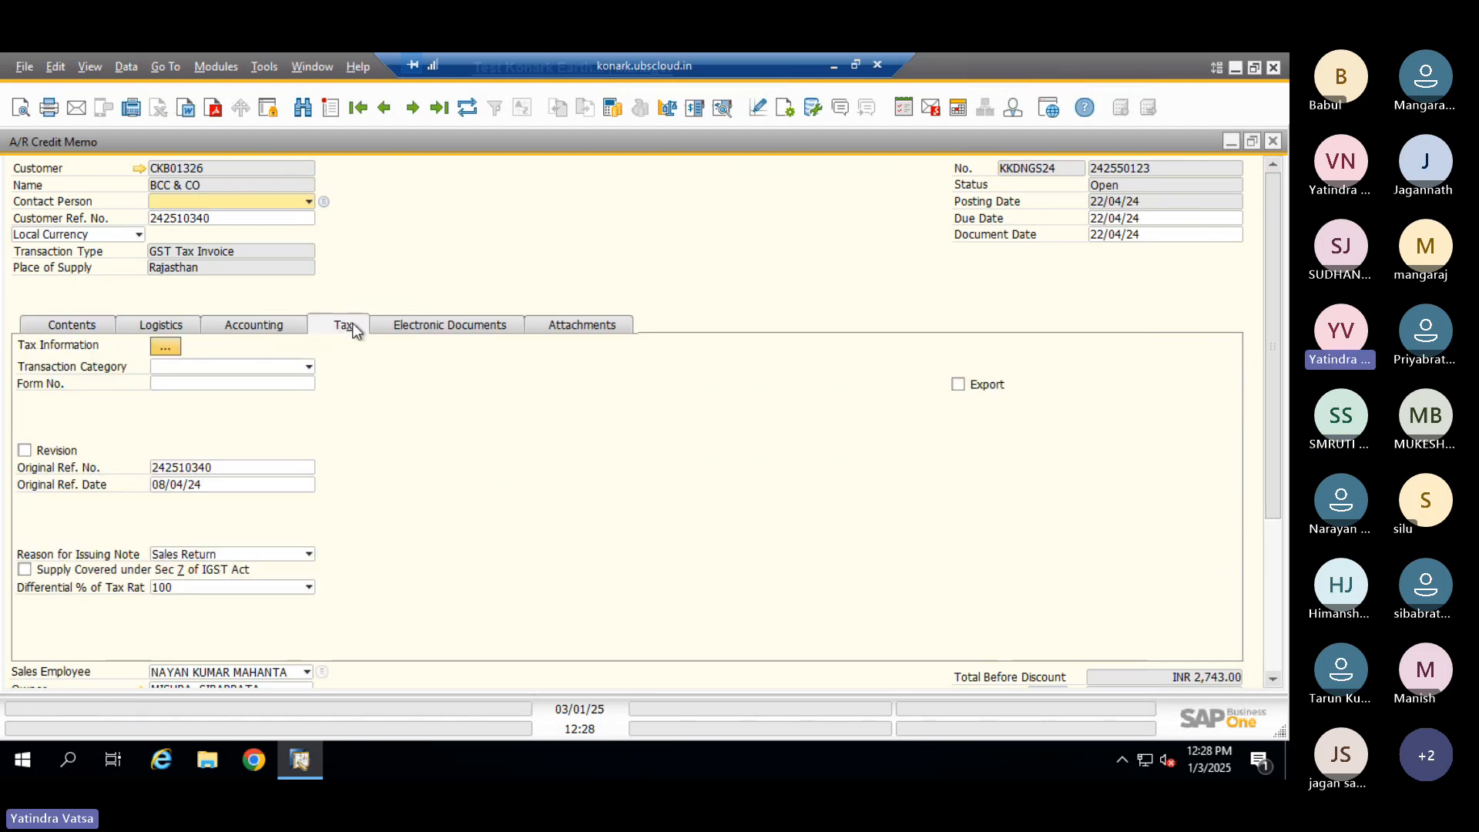
double_click(213, 467)
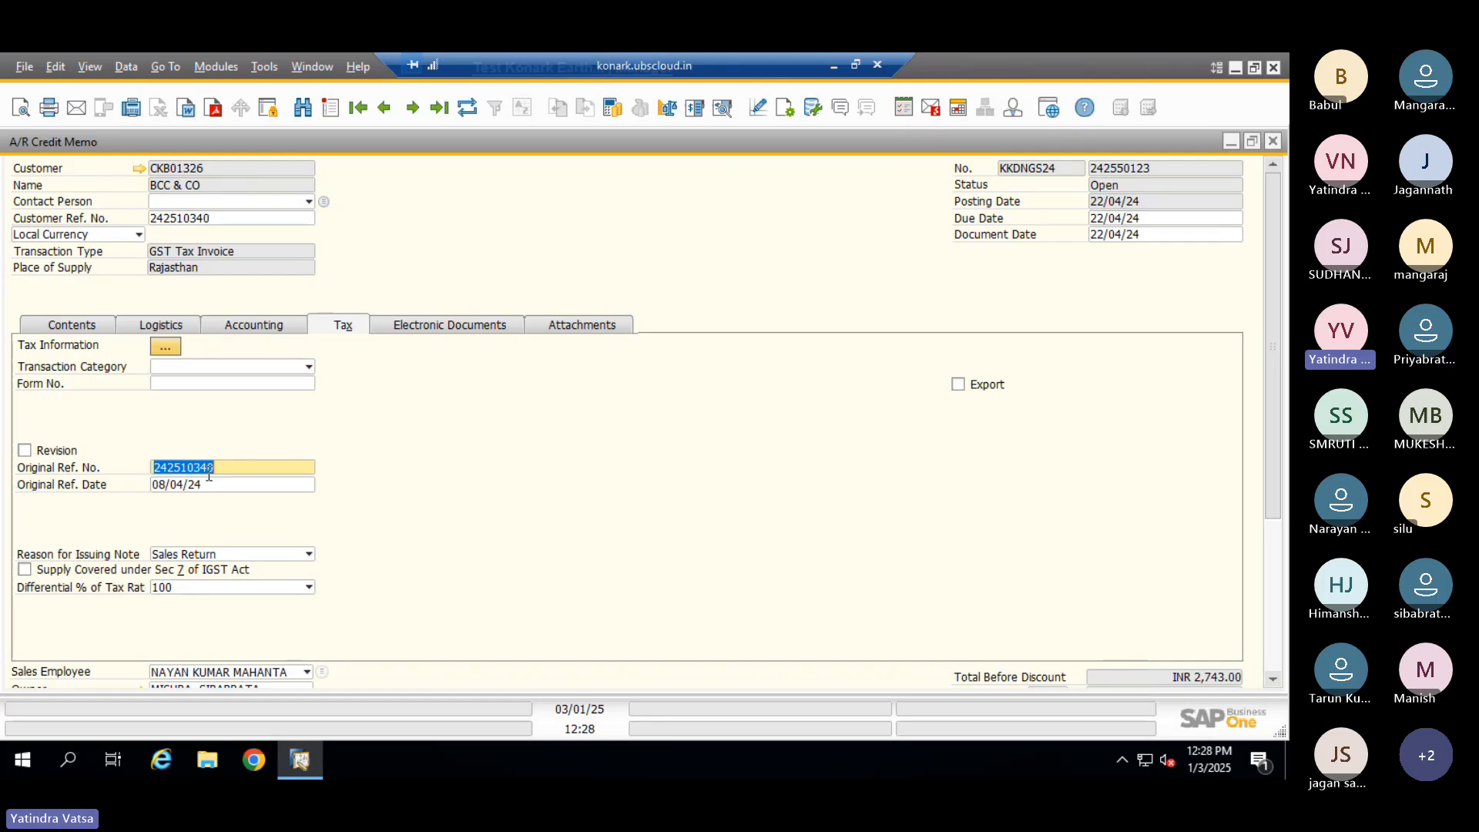
double_click(206, 483)
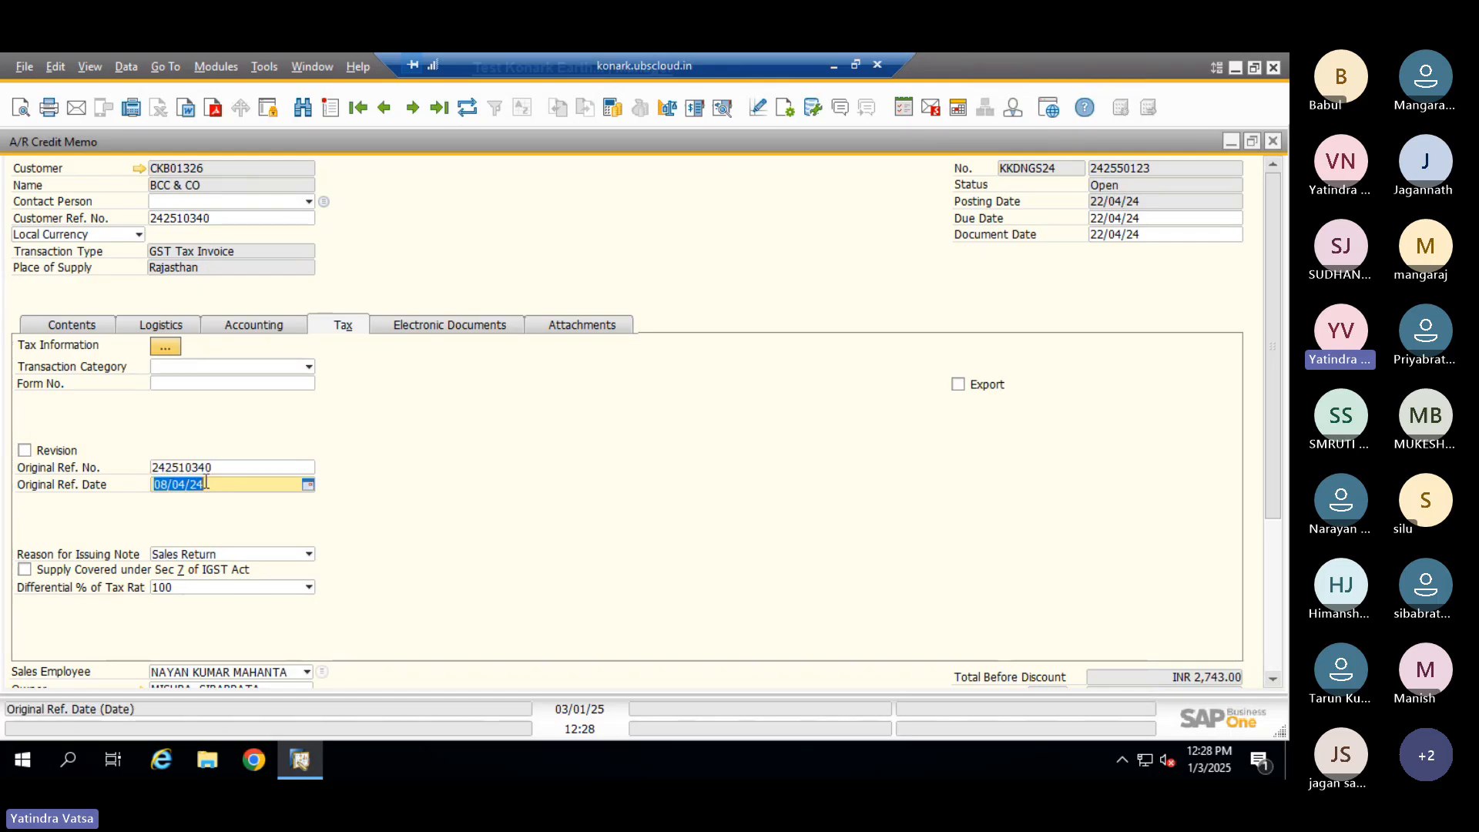
double_click(205, 467)
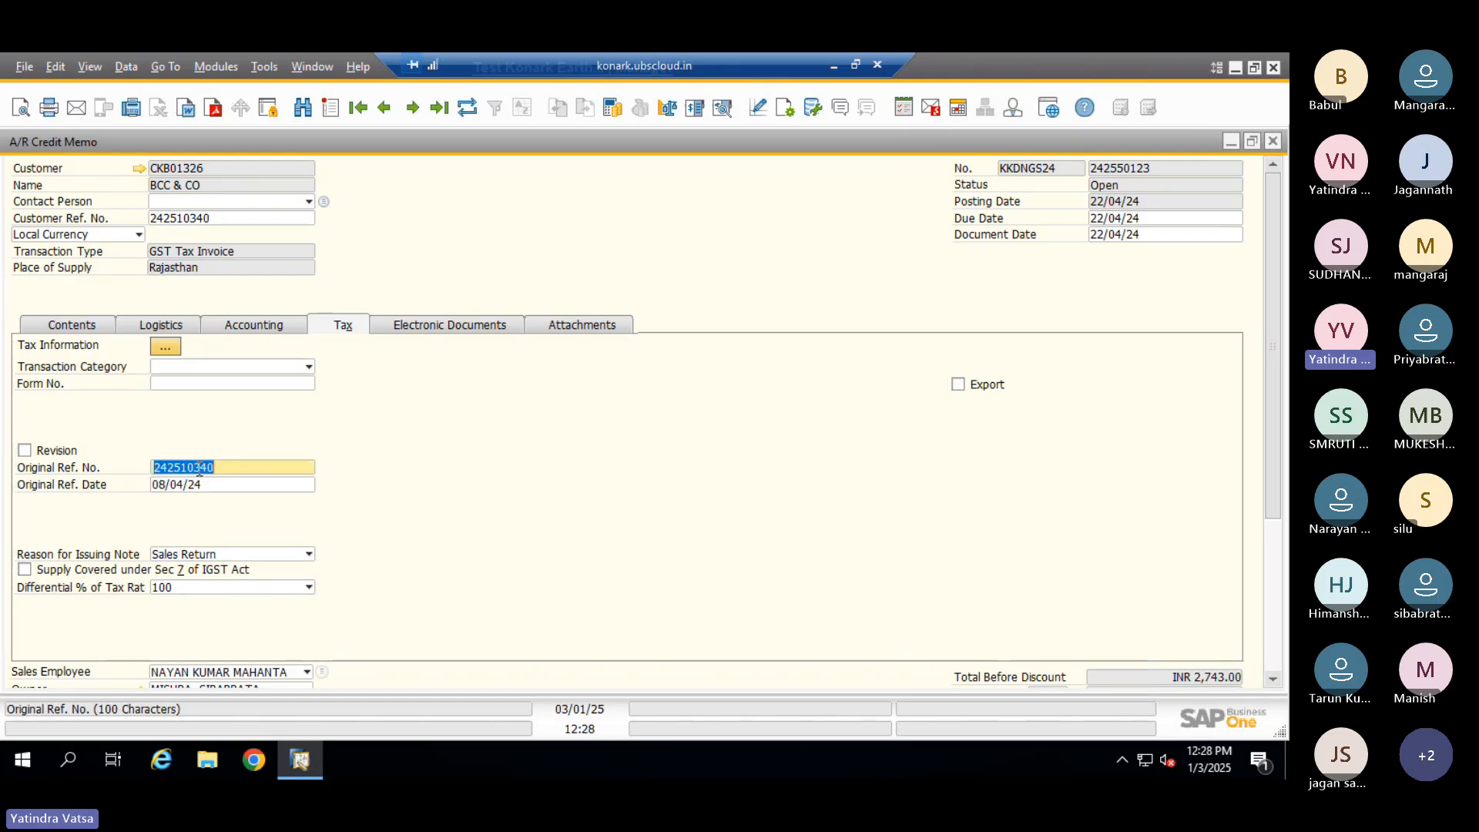
double_click(205, 487)
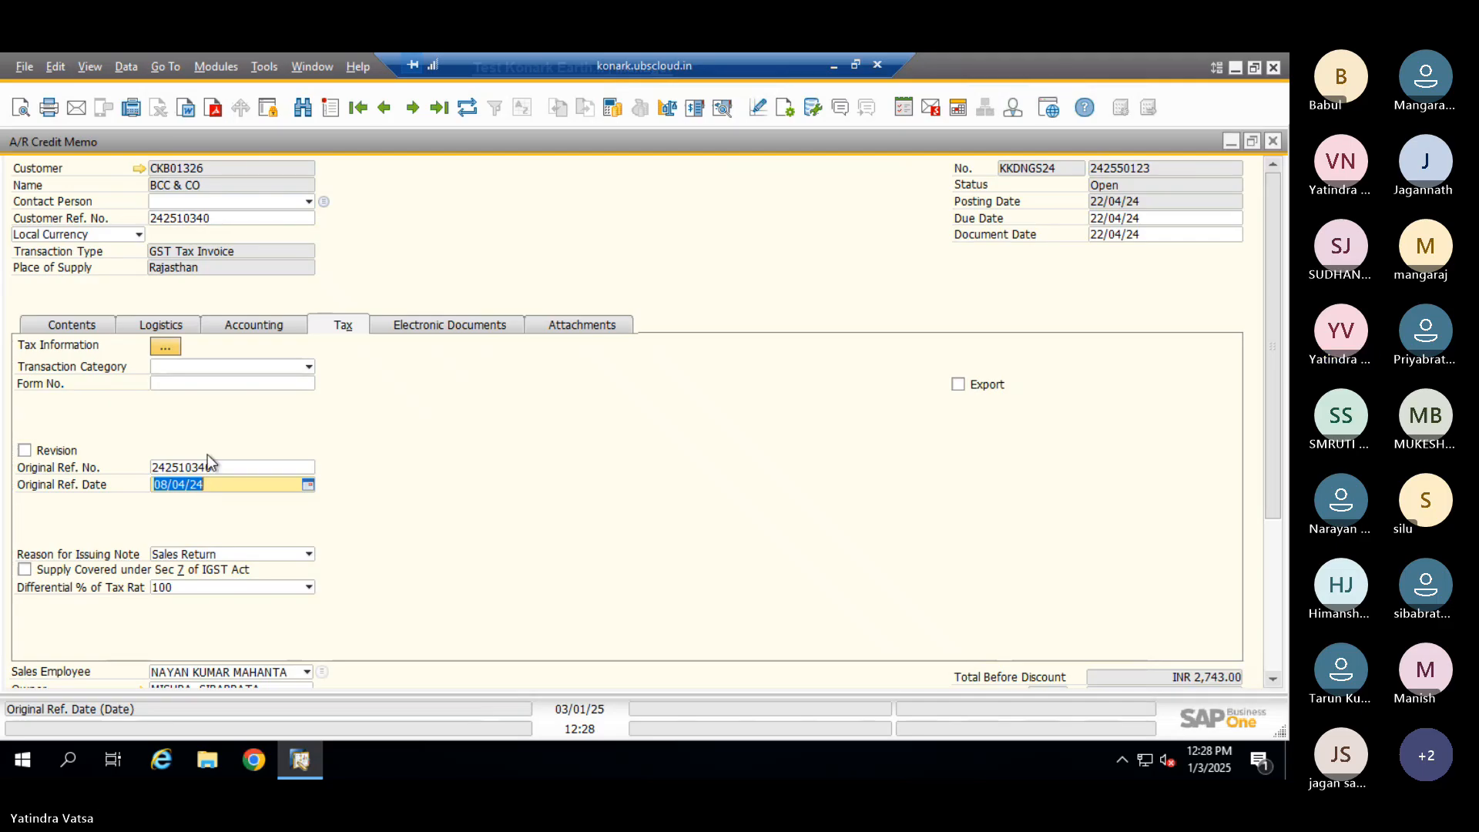
click(206, 466)
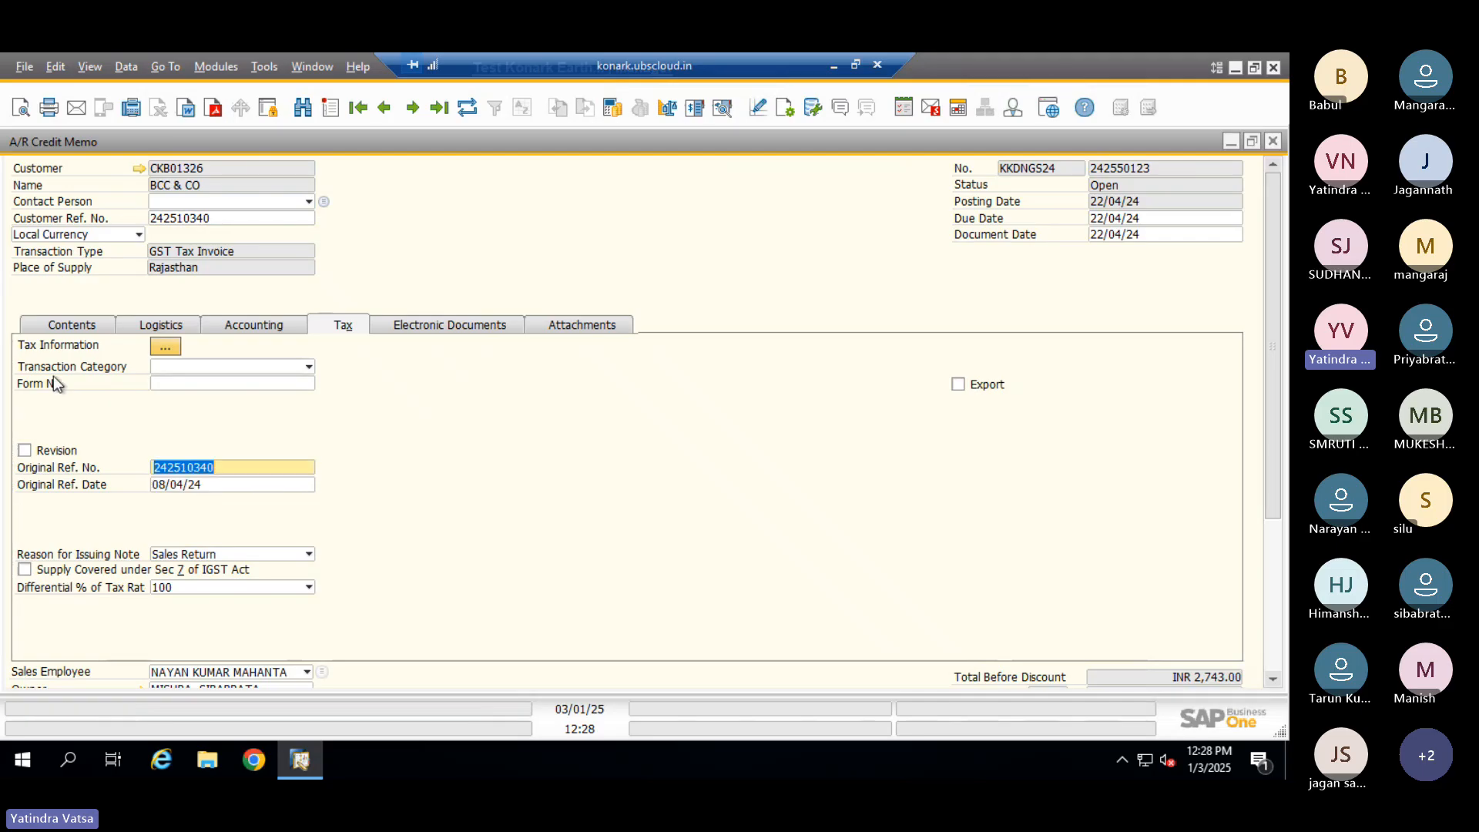
click(75, 322)
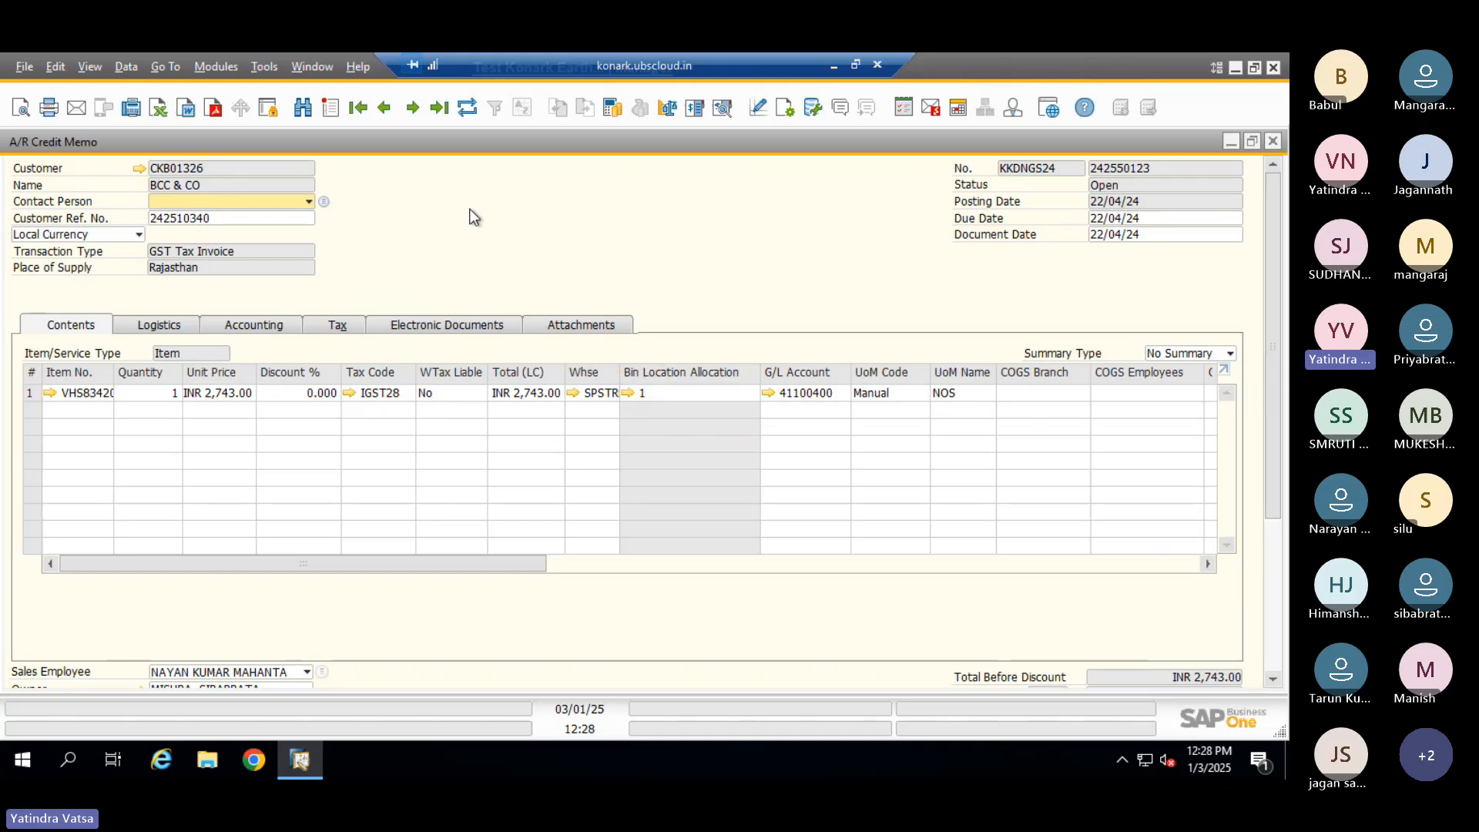
Review the actions available for the open credit memo, such as Cancel and Duplicate, and close the memo
right_click(523, 191)
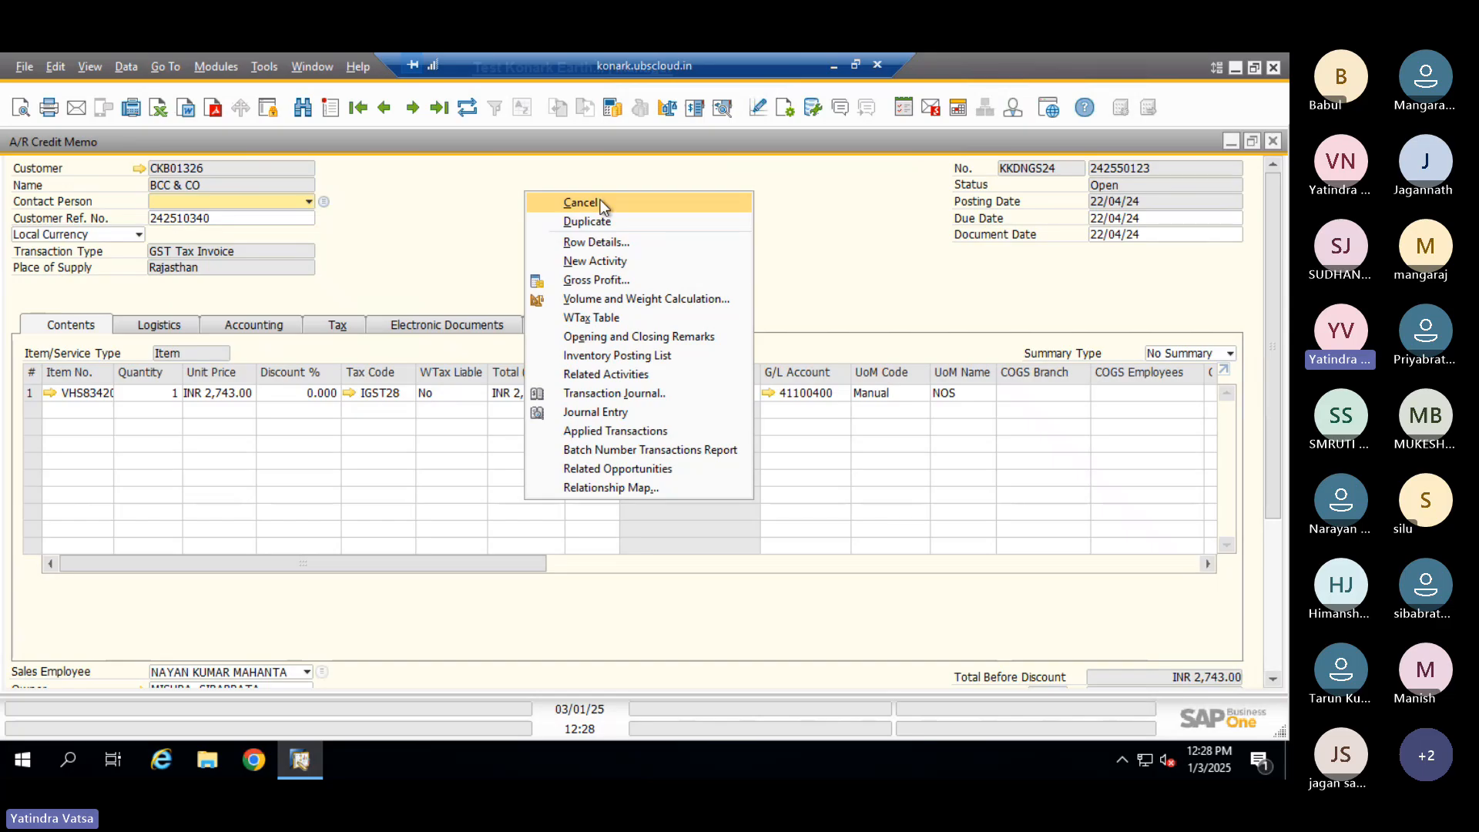
click(438, 208)
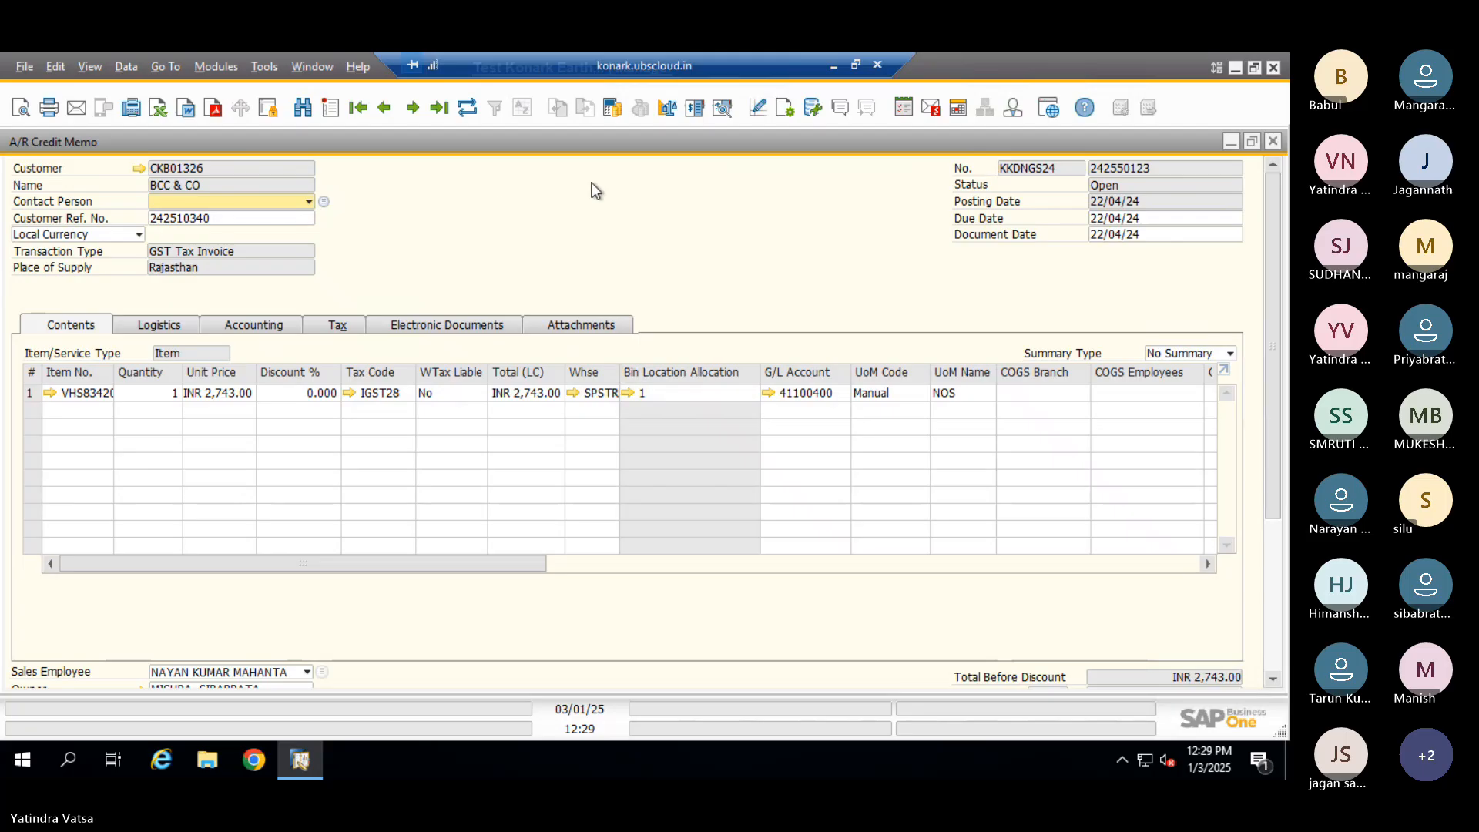
click(1274, 143)
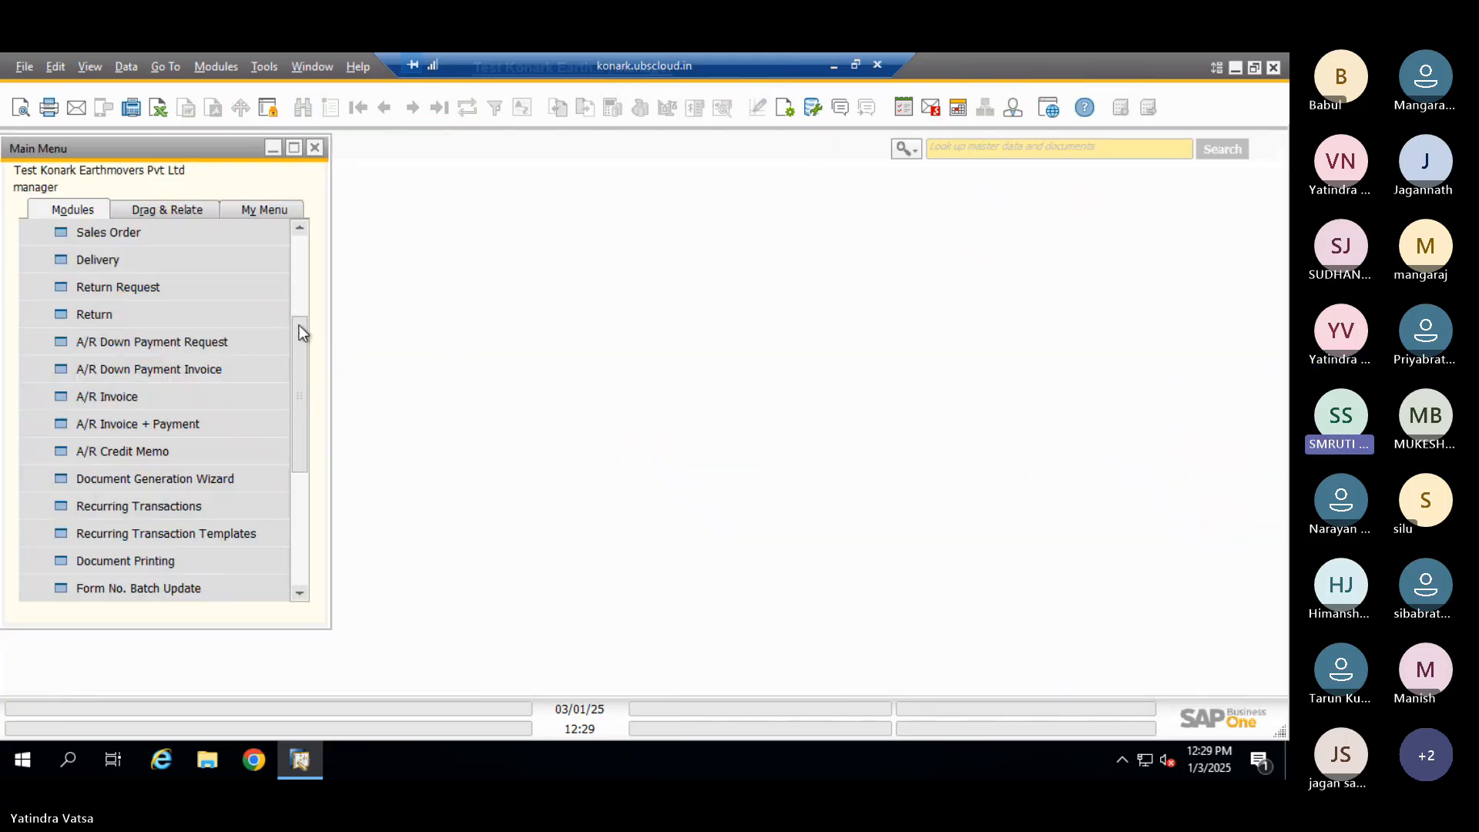
Open the Open Items List from the Sales Reports of the Sales - A/R module
drag(299, 325, 304, 262)
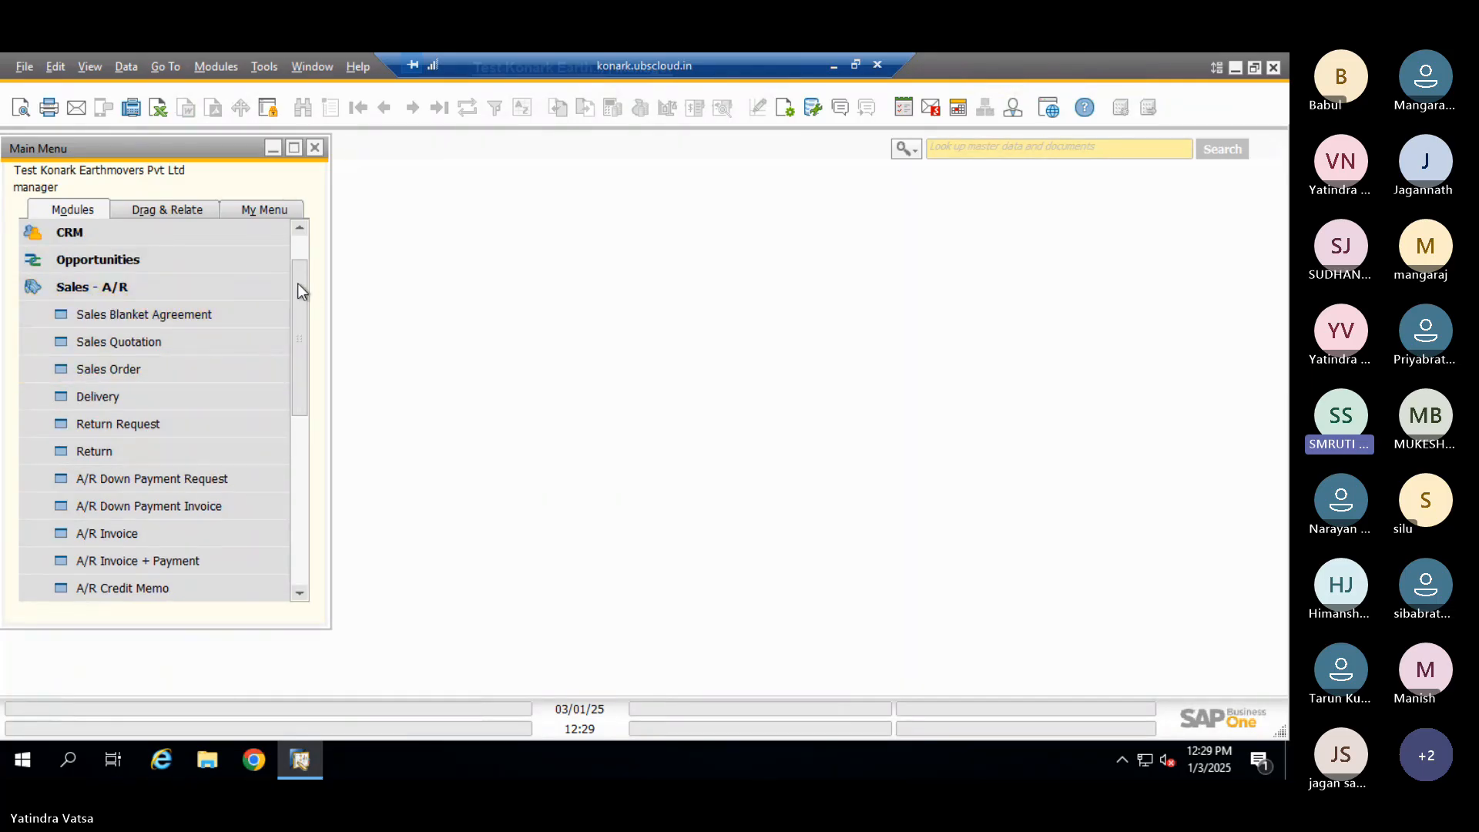
drag(297, 284, 297, 298)
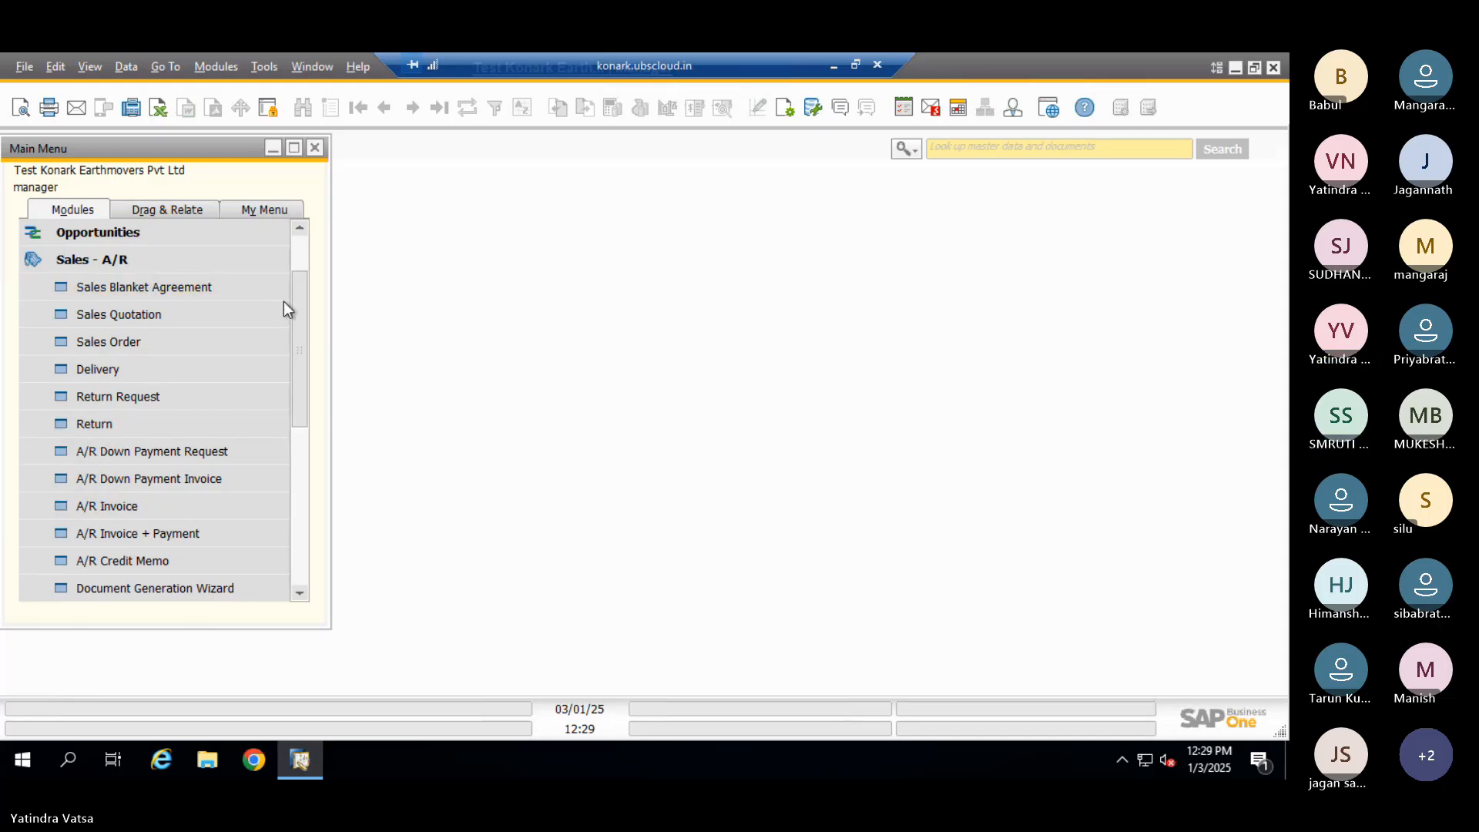
scroll(296, 372, down, 1)
scroll(296, 372, down, 4)
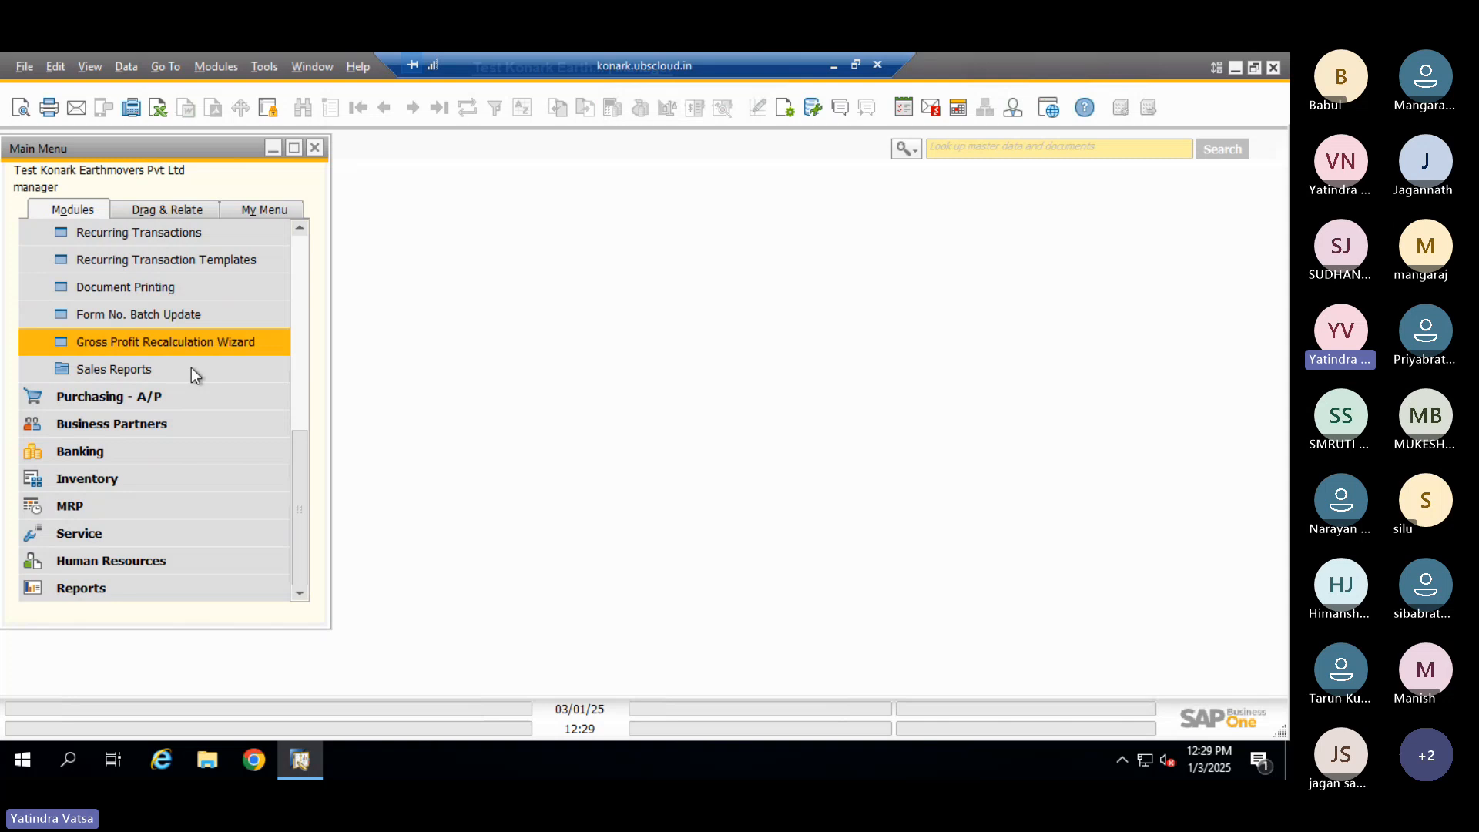
click(114, 368)
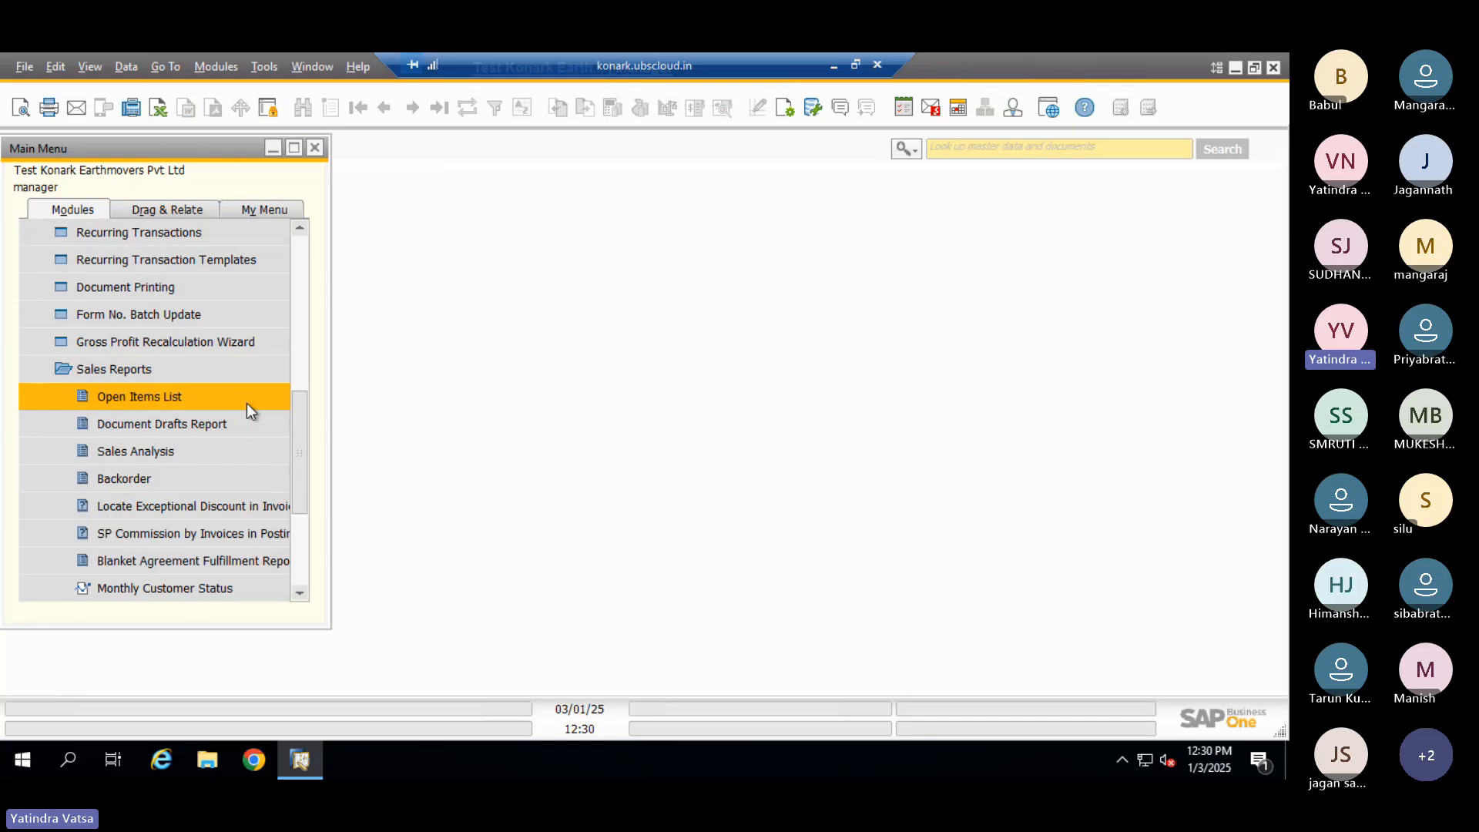
click(173, 395)
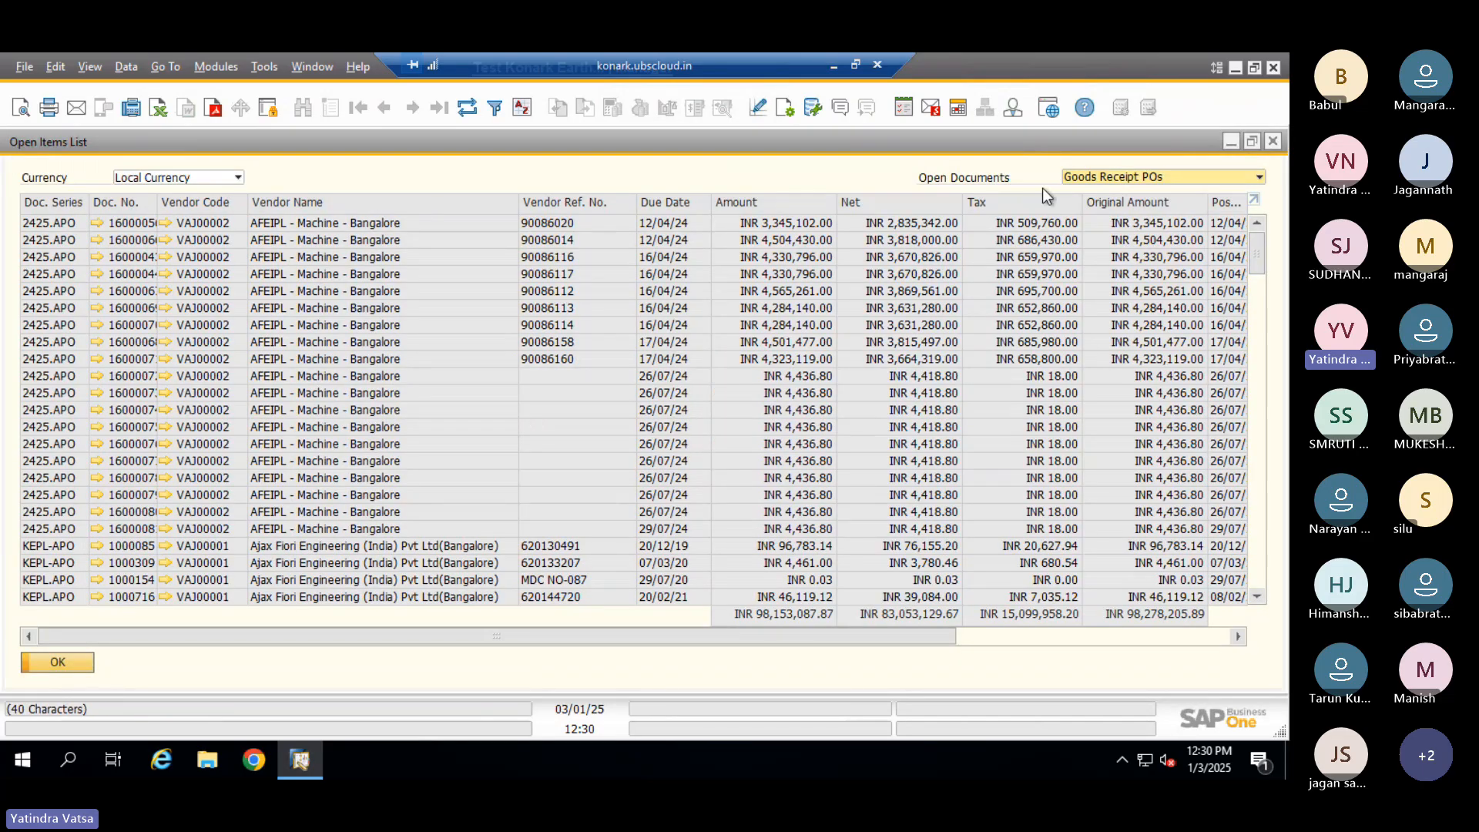
Show the open A/R Invoices in the Open Items List, review the other document types offered, and close the list
click(1100, 177)
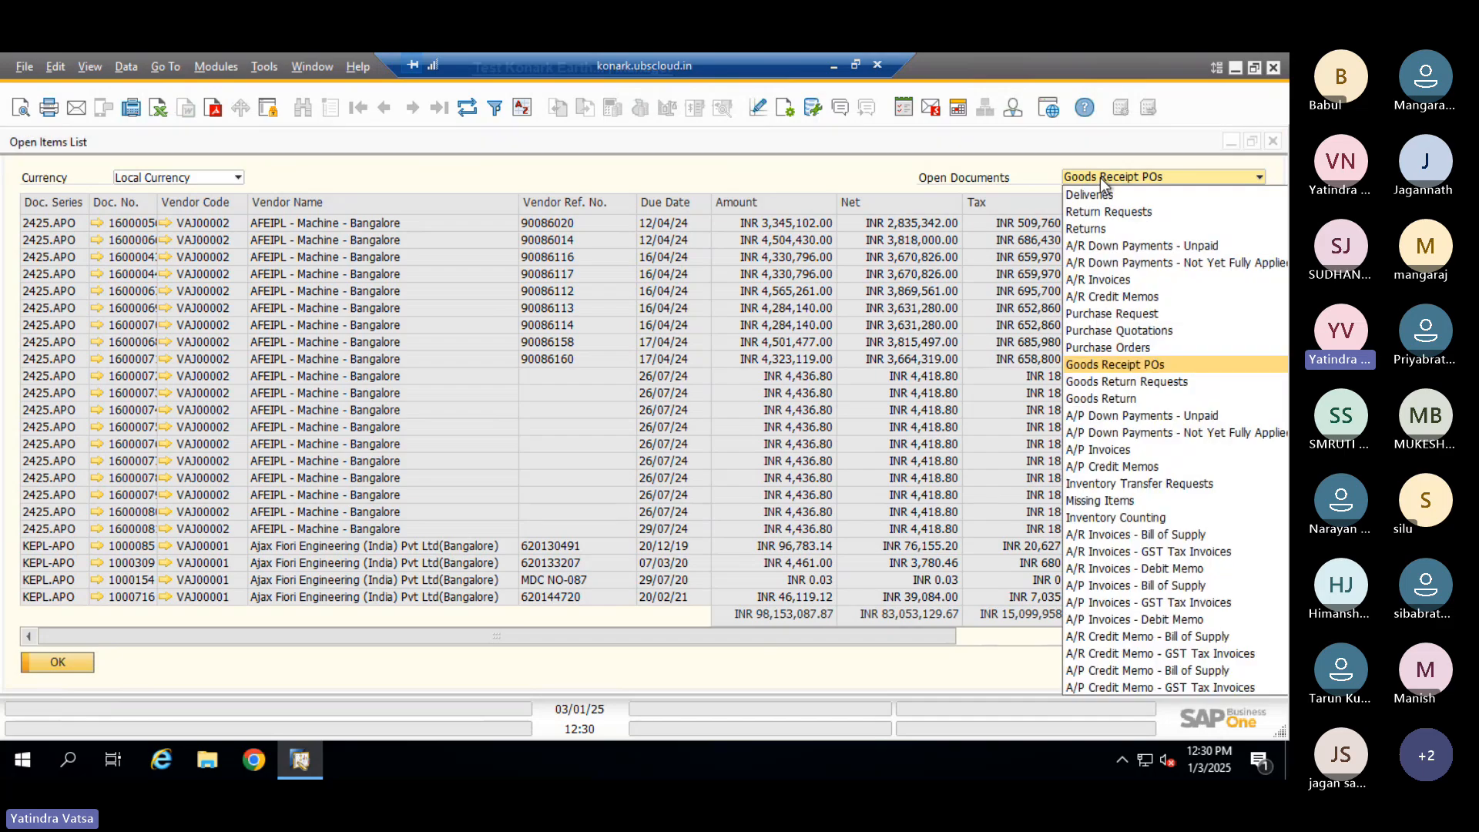
scroll(1109, 359, up, 1)
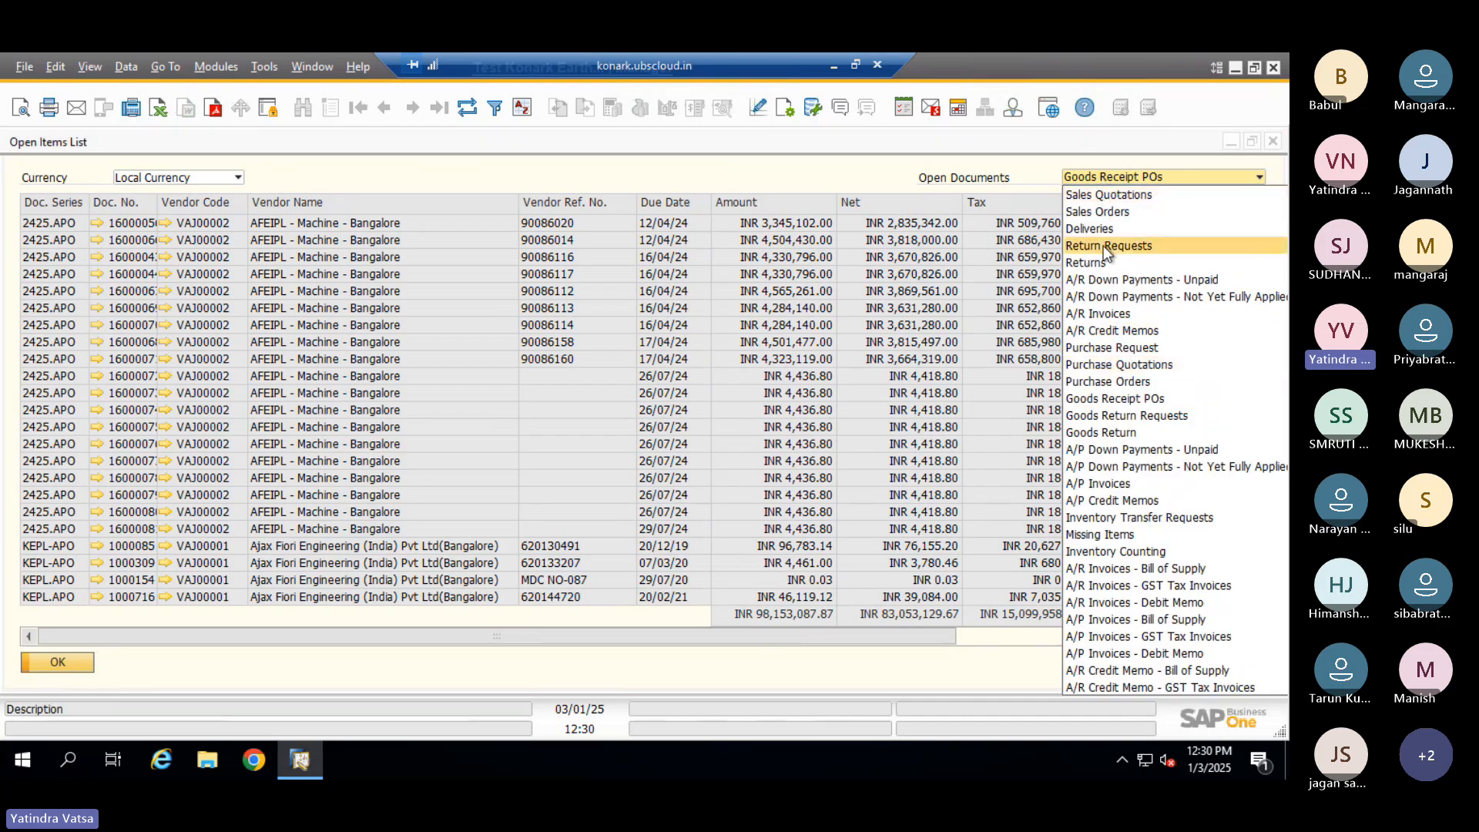
click(1103, 315)
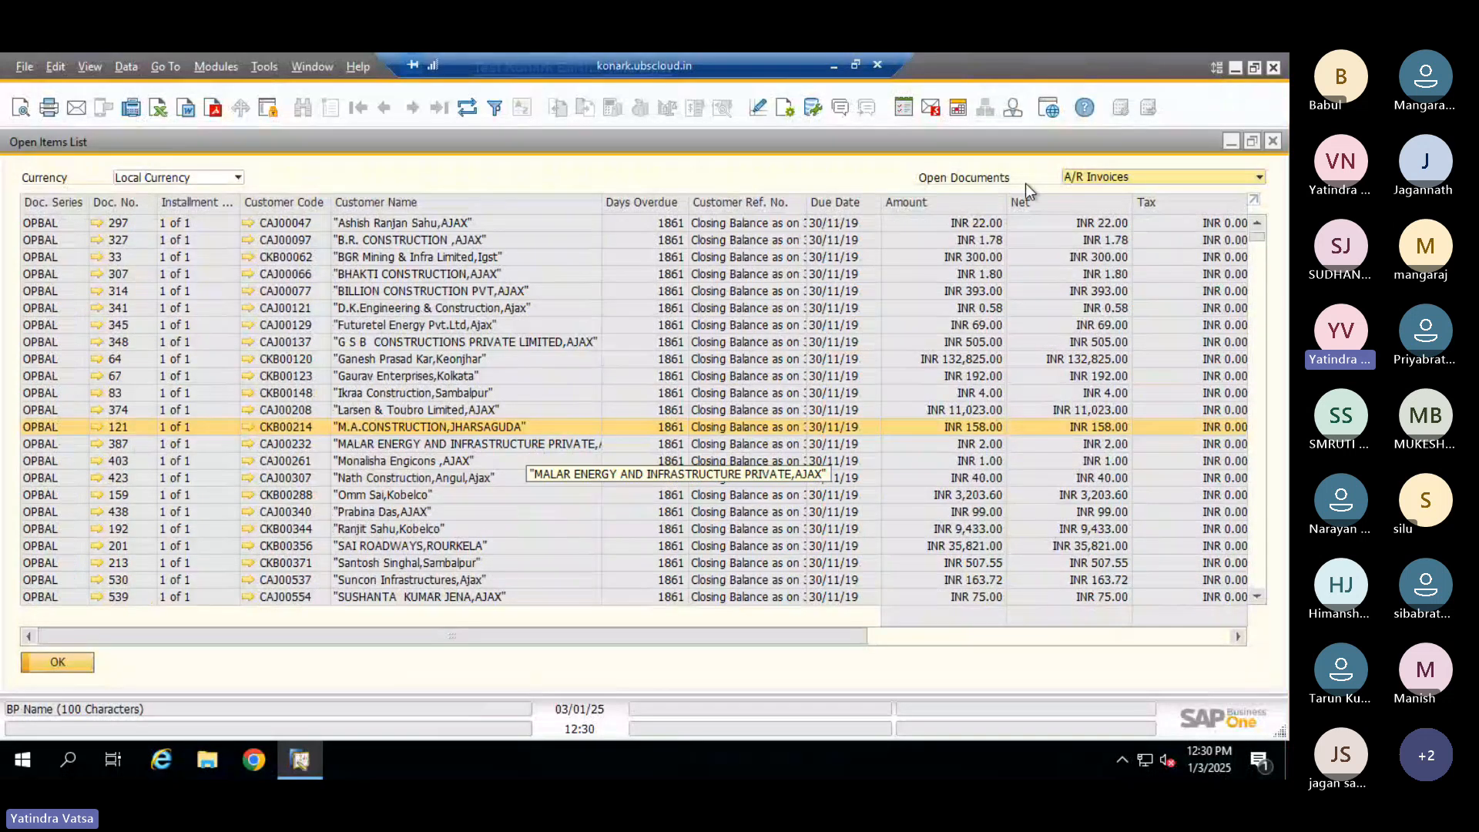
click(1076, 178)
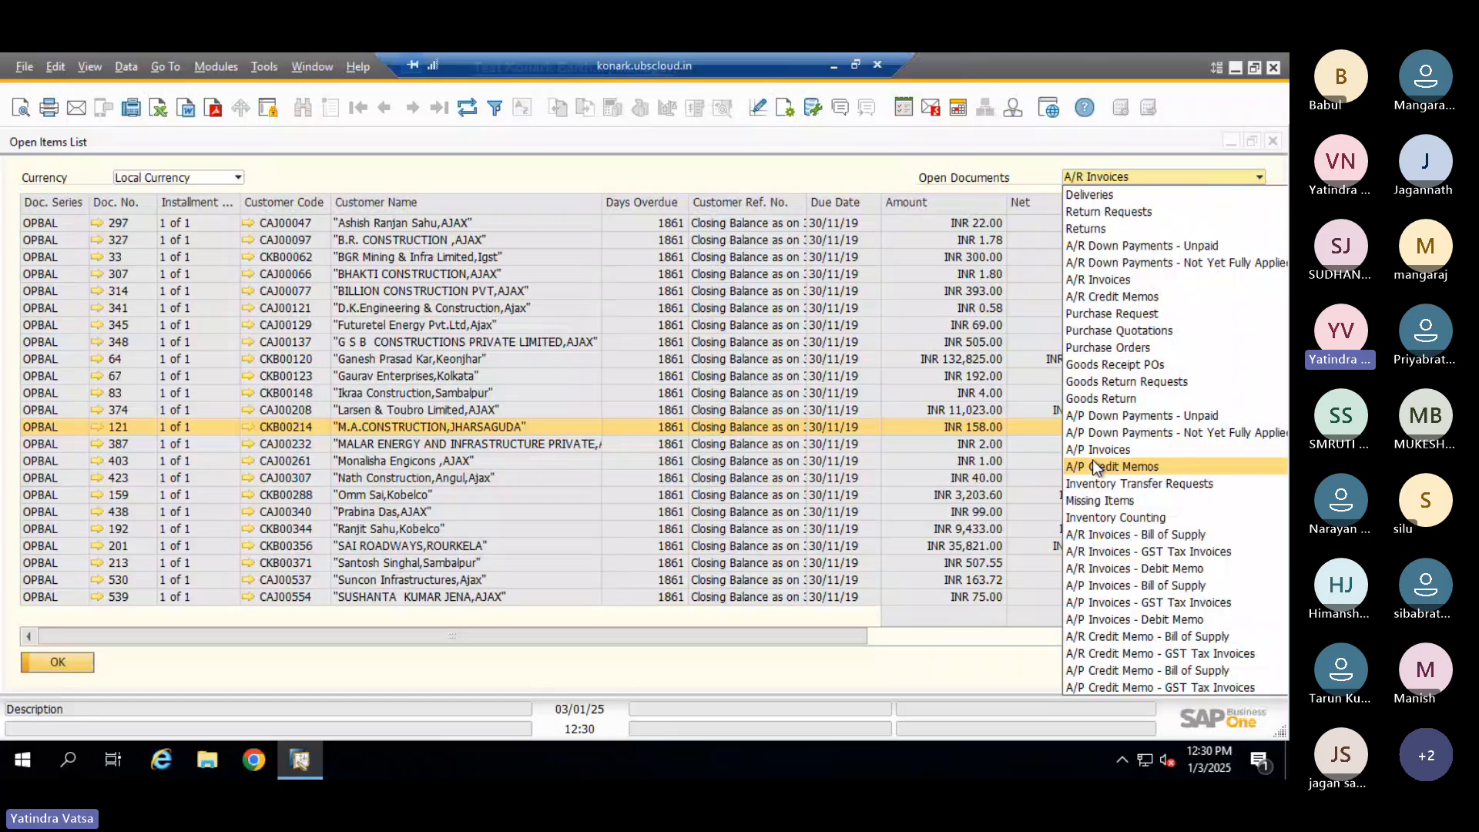
click(481, 174)
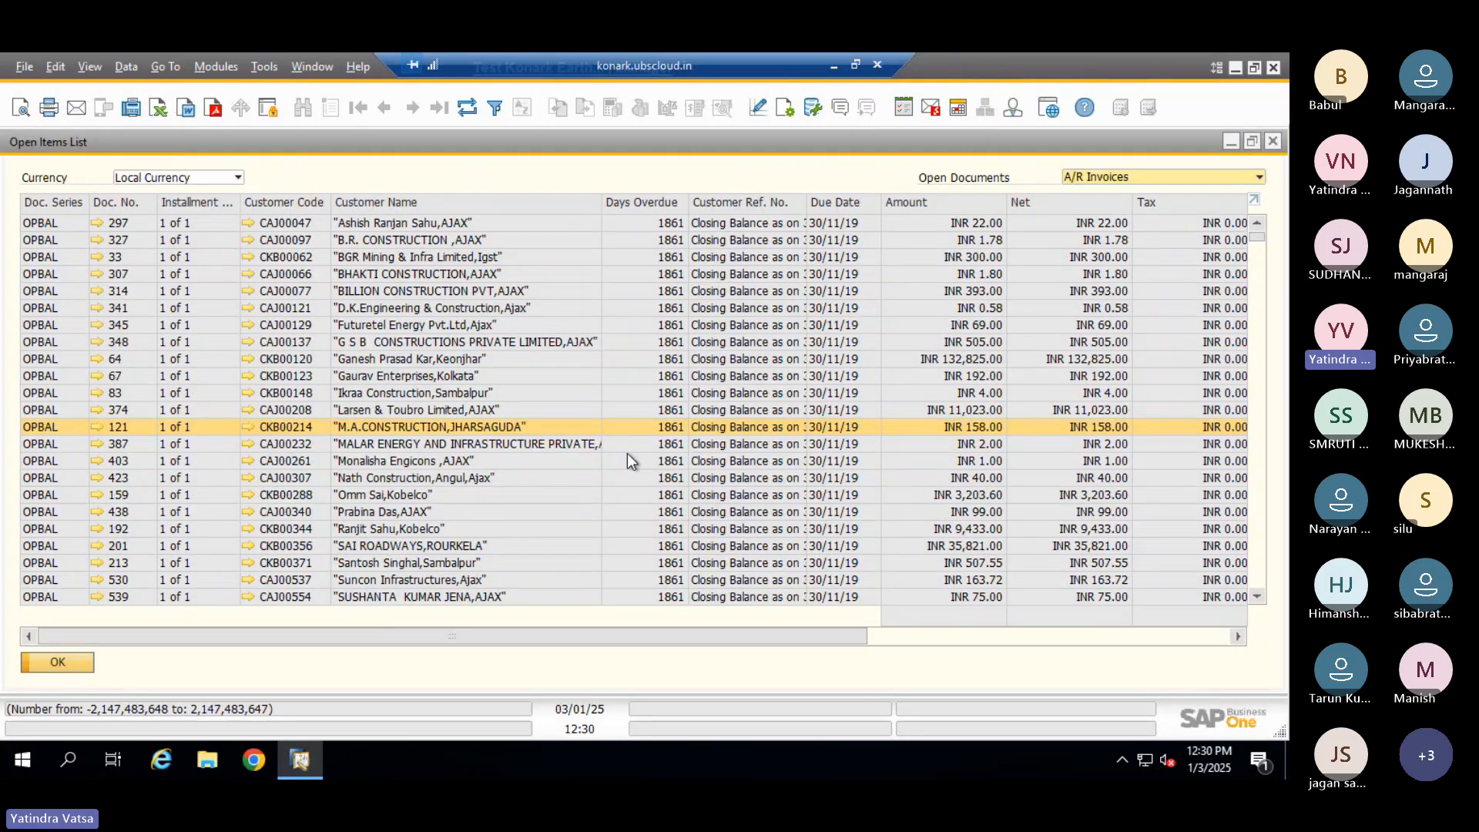
click(1273, 143)
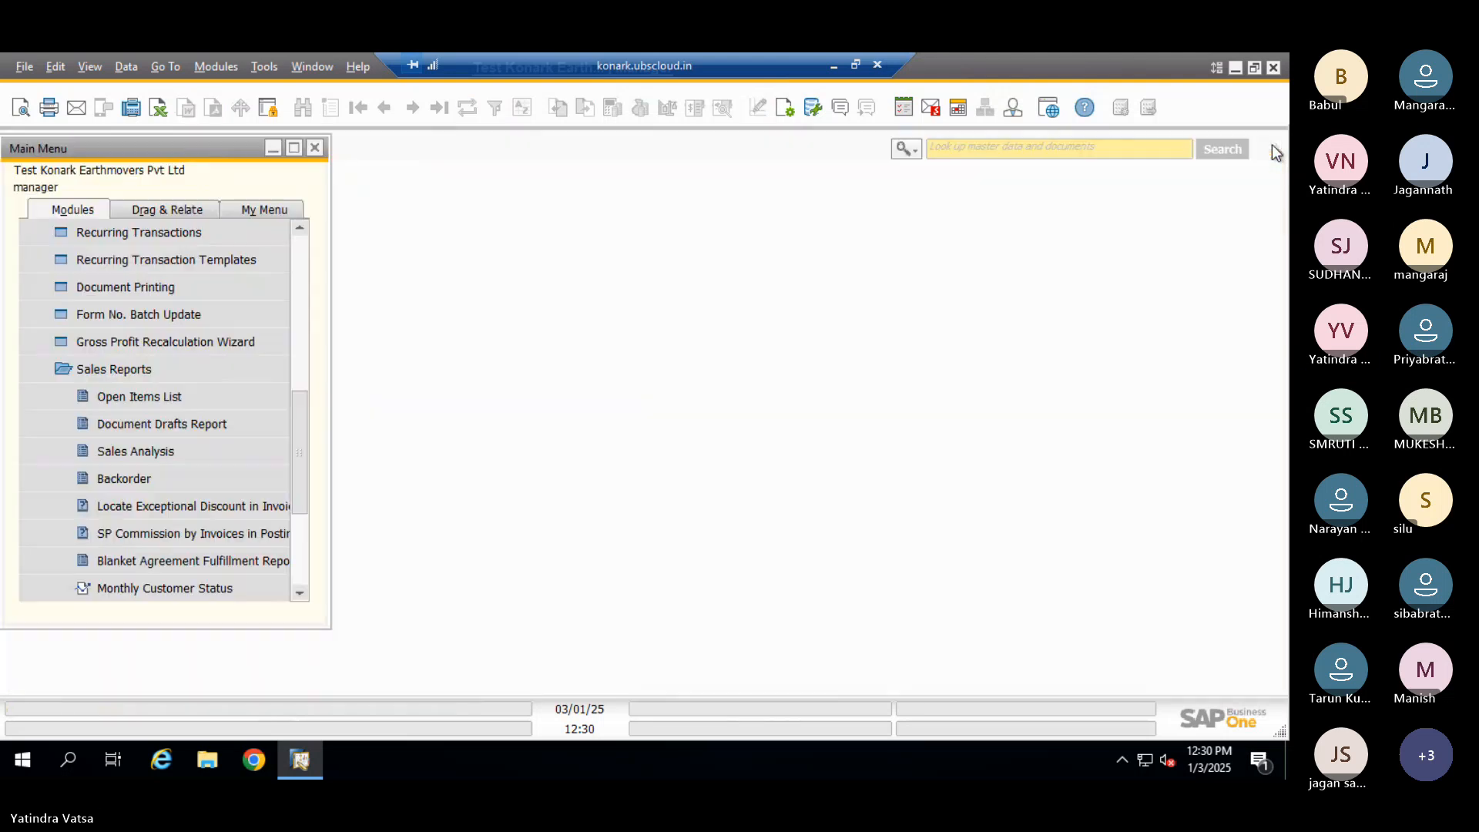
View the Sales Analysis report's selection criteria for customers and close the report window
click(150, 456)
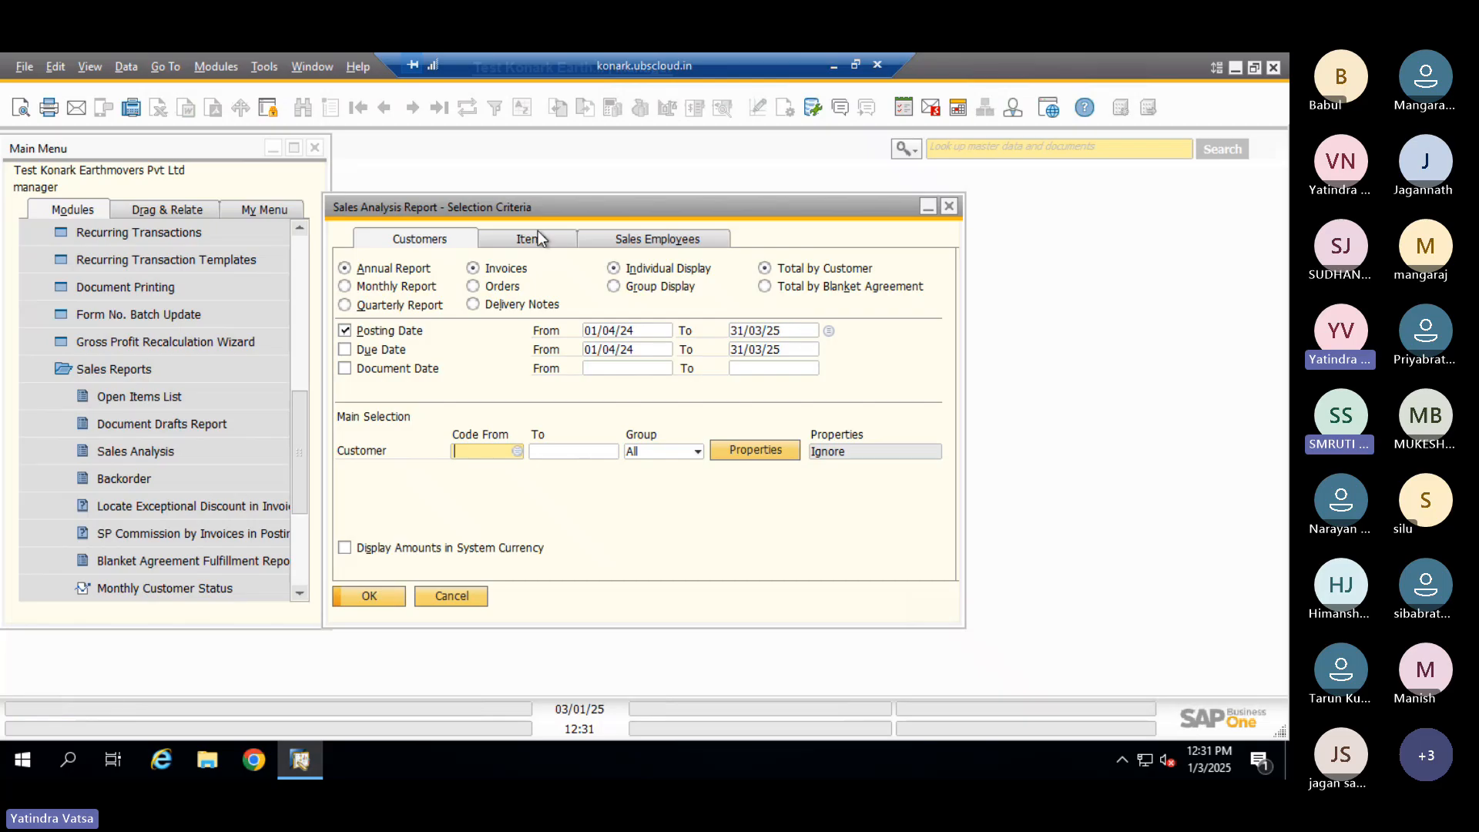
drag(498, 199, 529, 170)
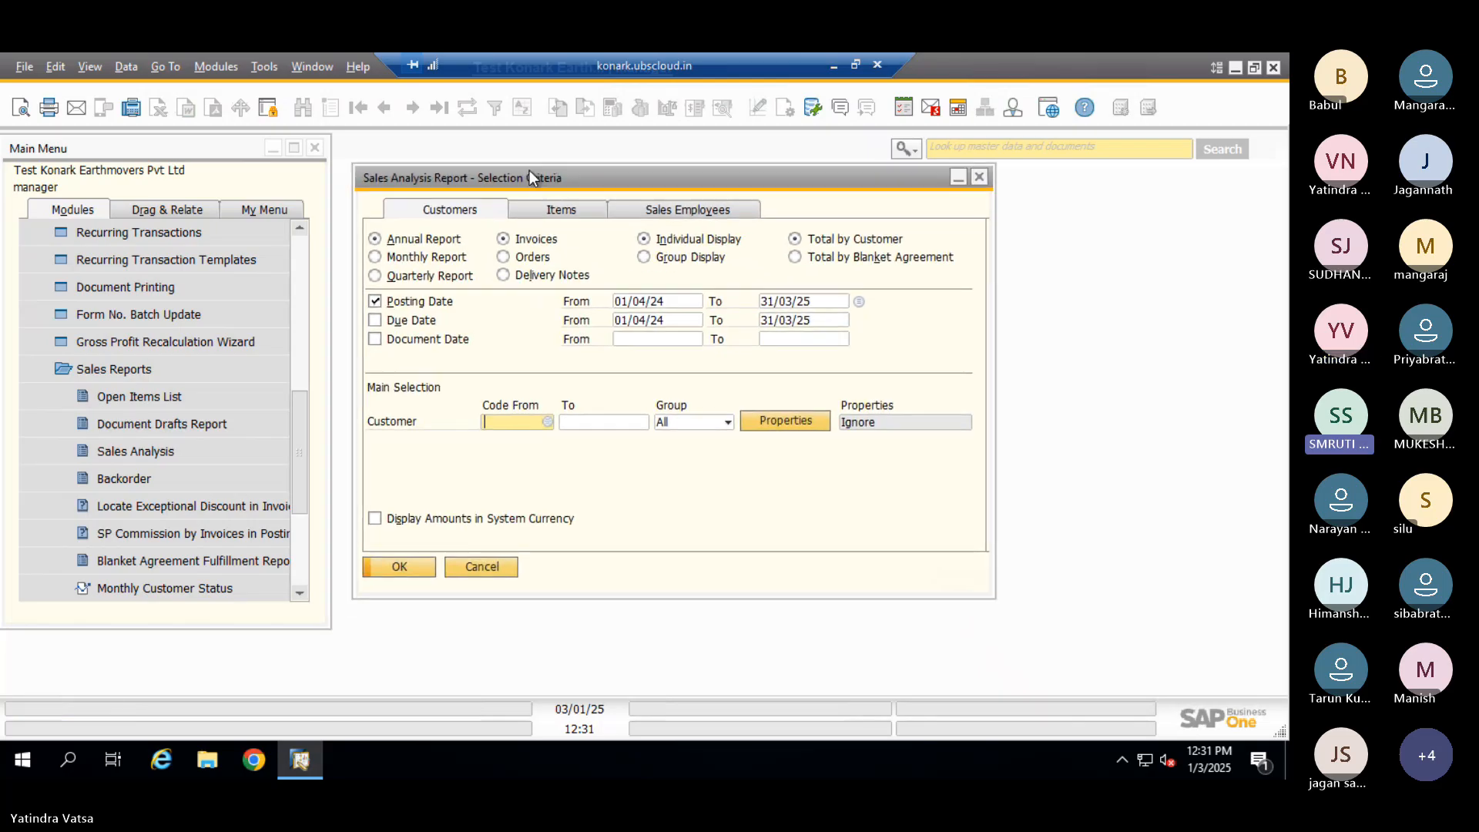
click(979, 176)
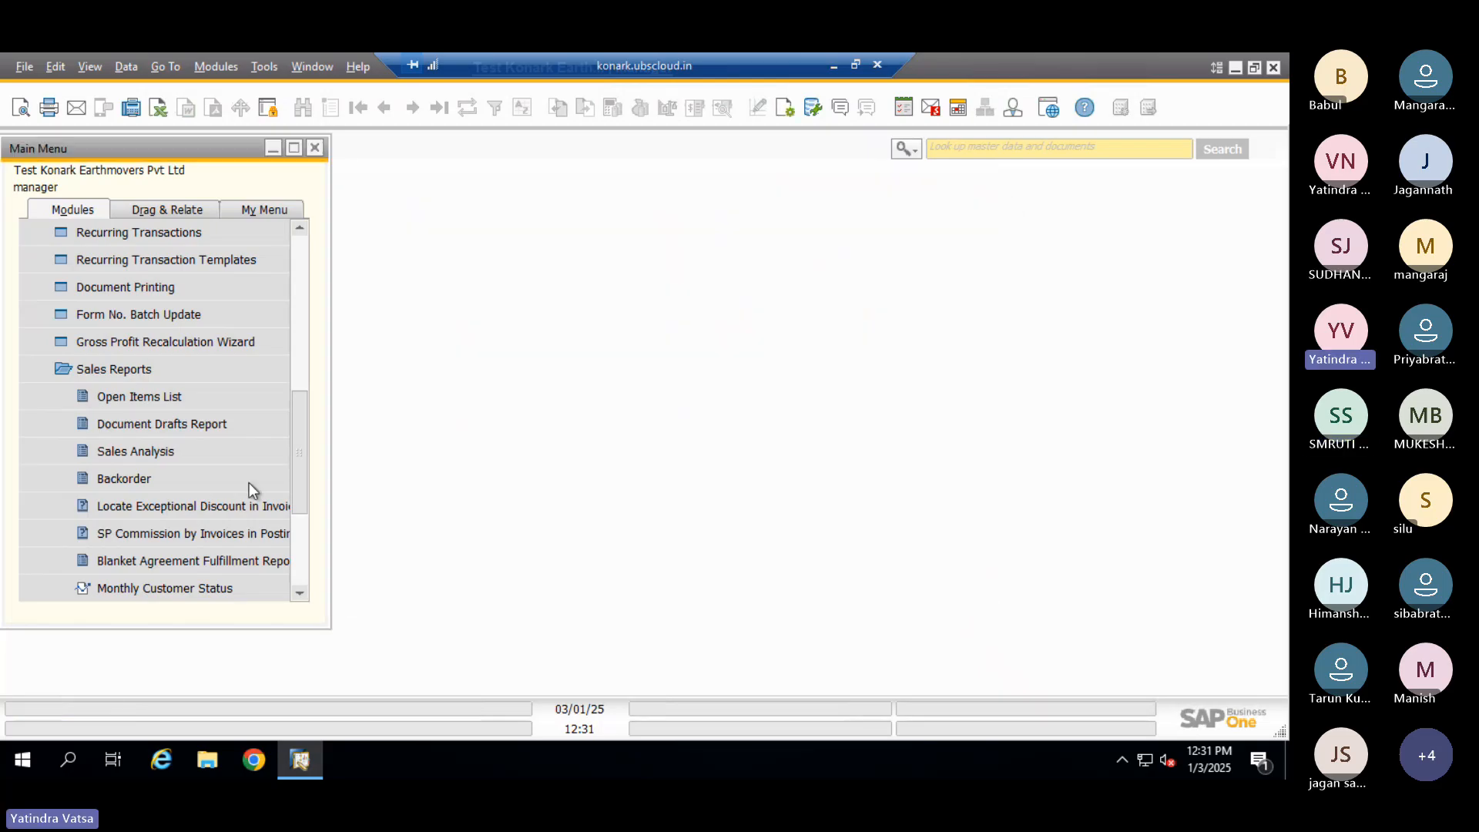
Open the Open Items List from the Sales Reports and show the open Sales Orders
click(155, 394)
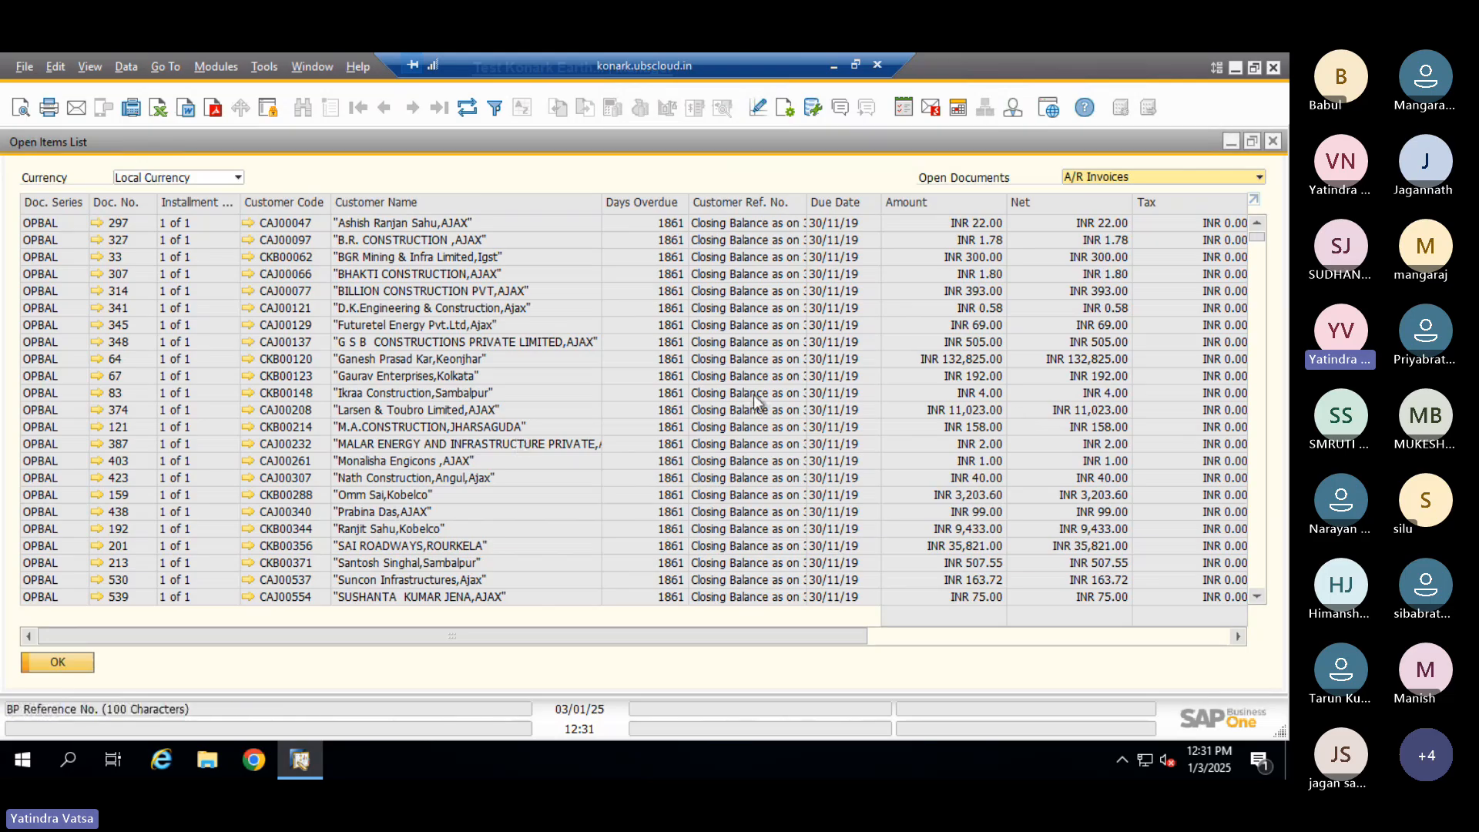
click(1097, 177)
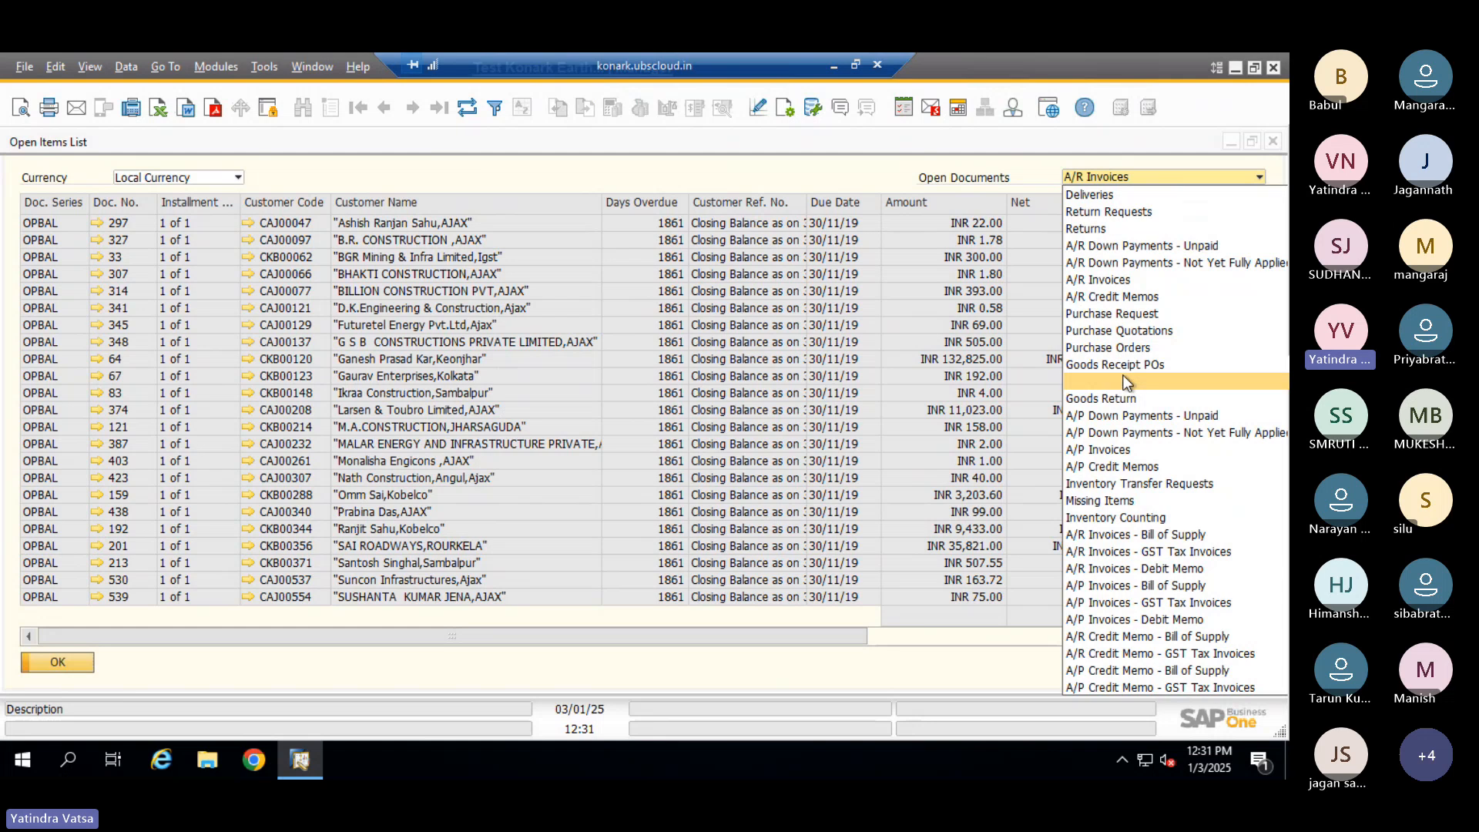
scroll(1121, 374, up, 1)
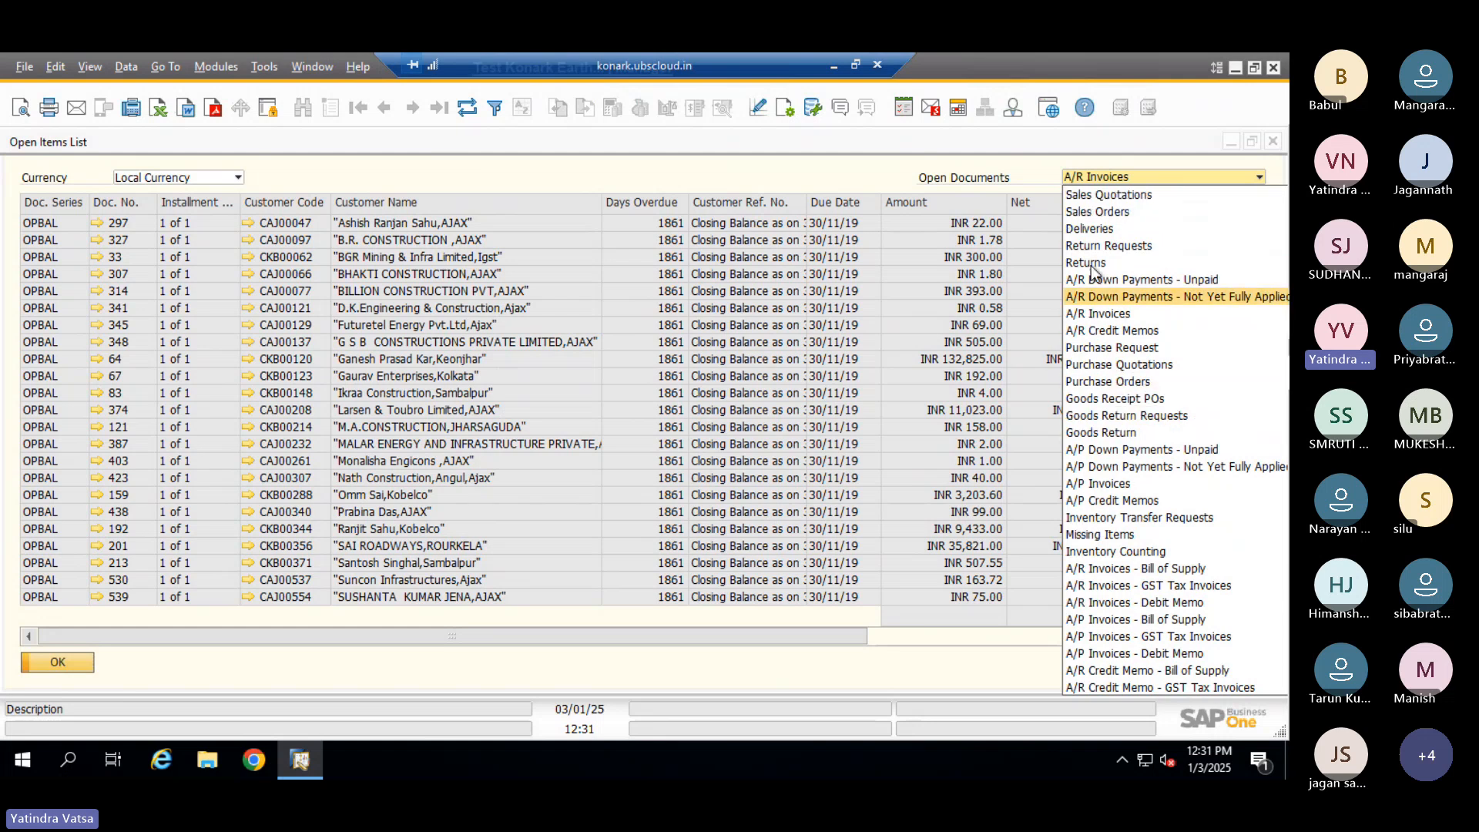
click(1087, 211)
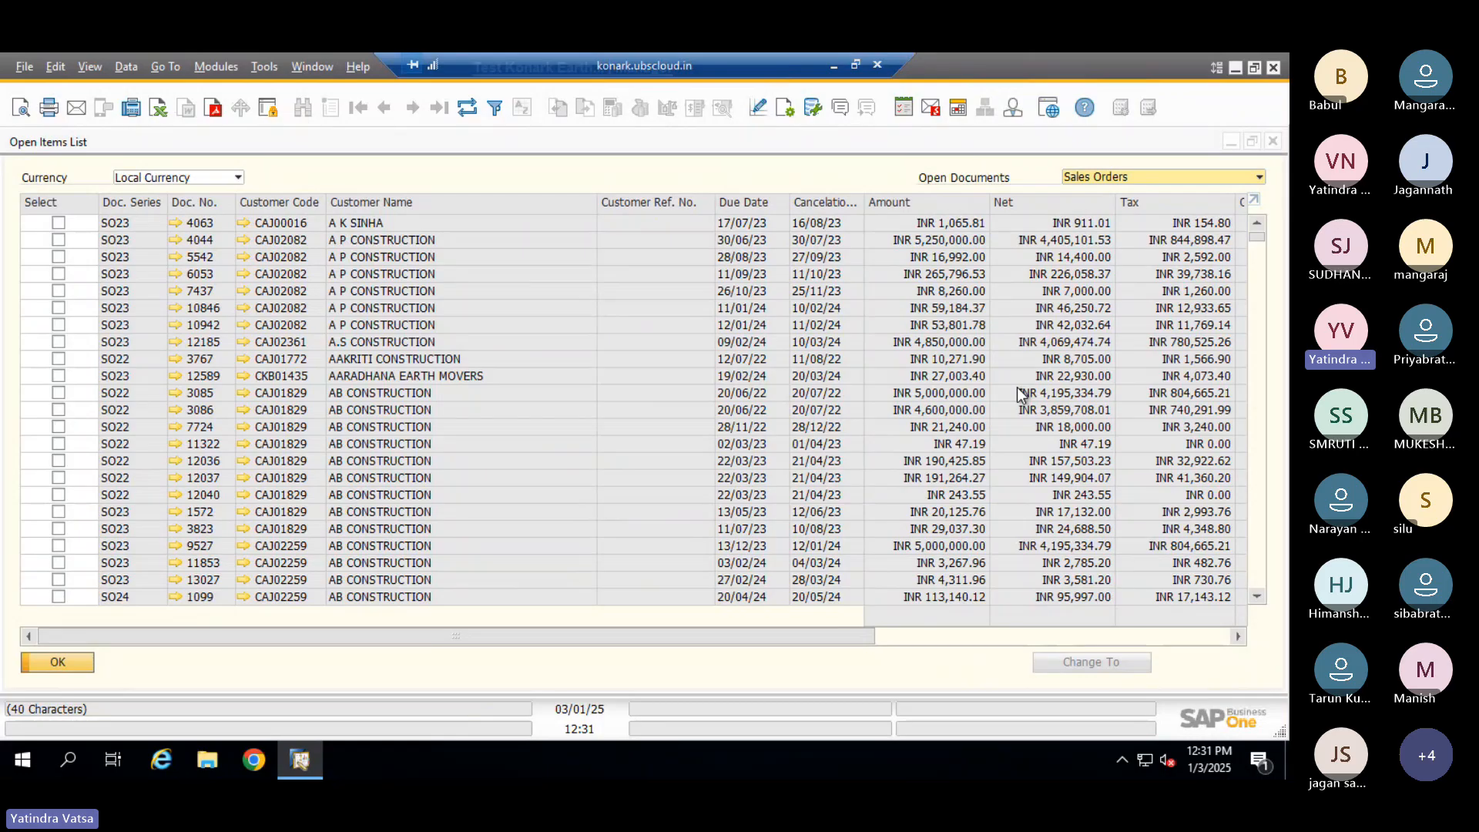
Switch the Open Items List to A/R Invoices, review the other document types offered, and close the list
click(1107, 178)
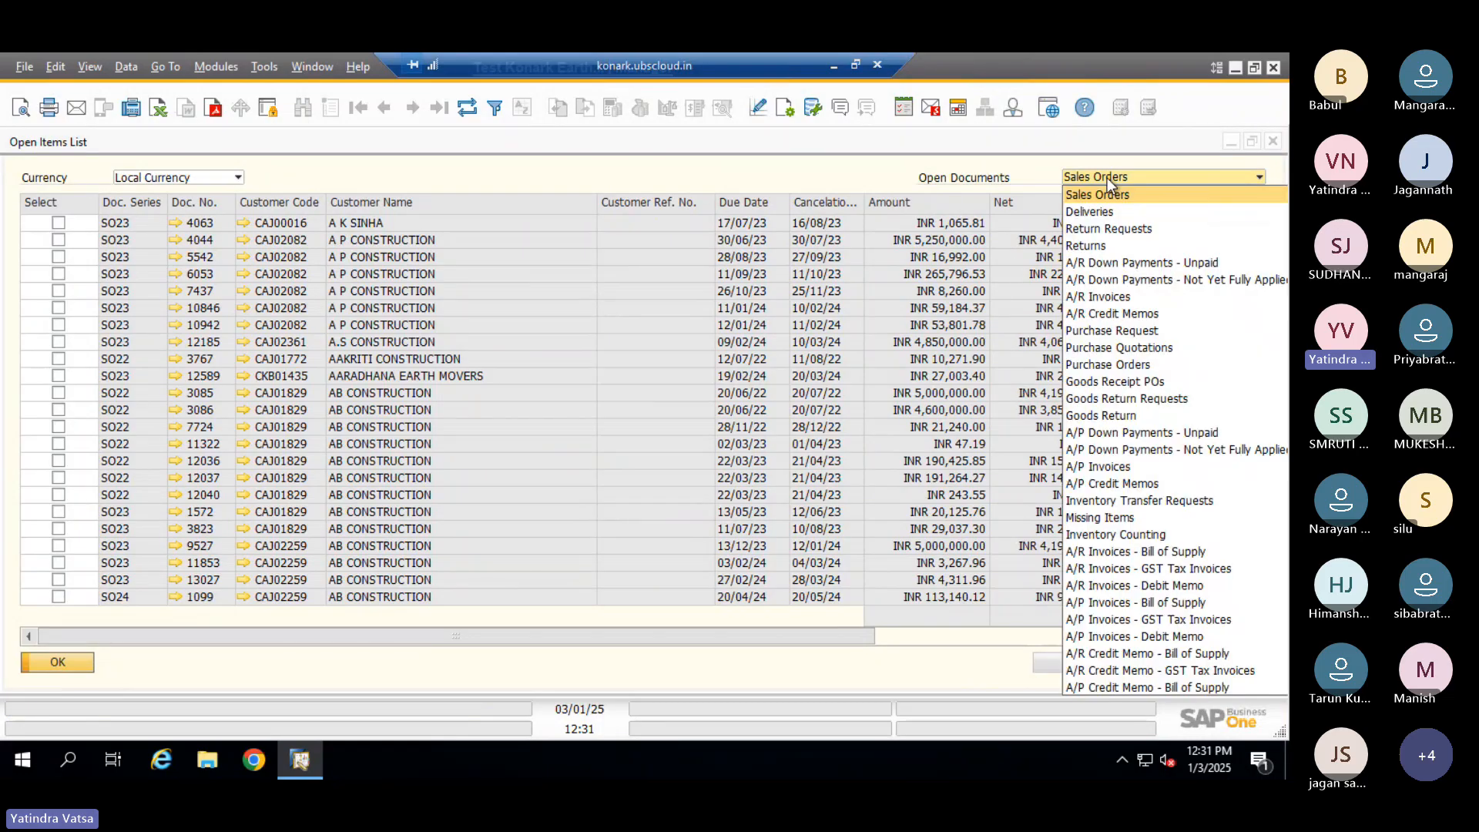
click(1099, 297)
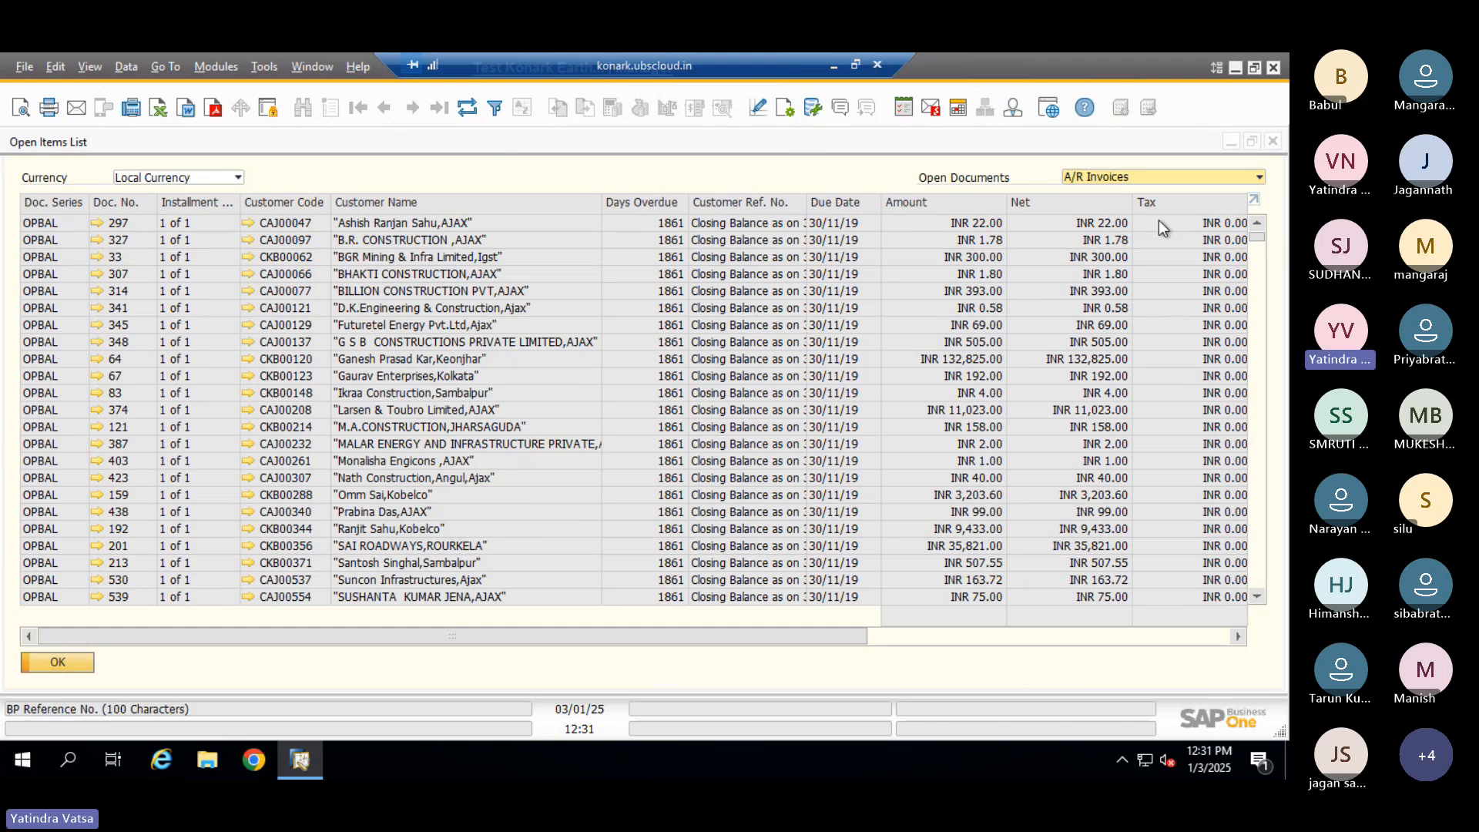
click(1110, 177)
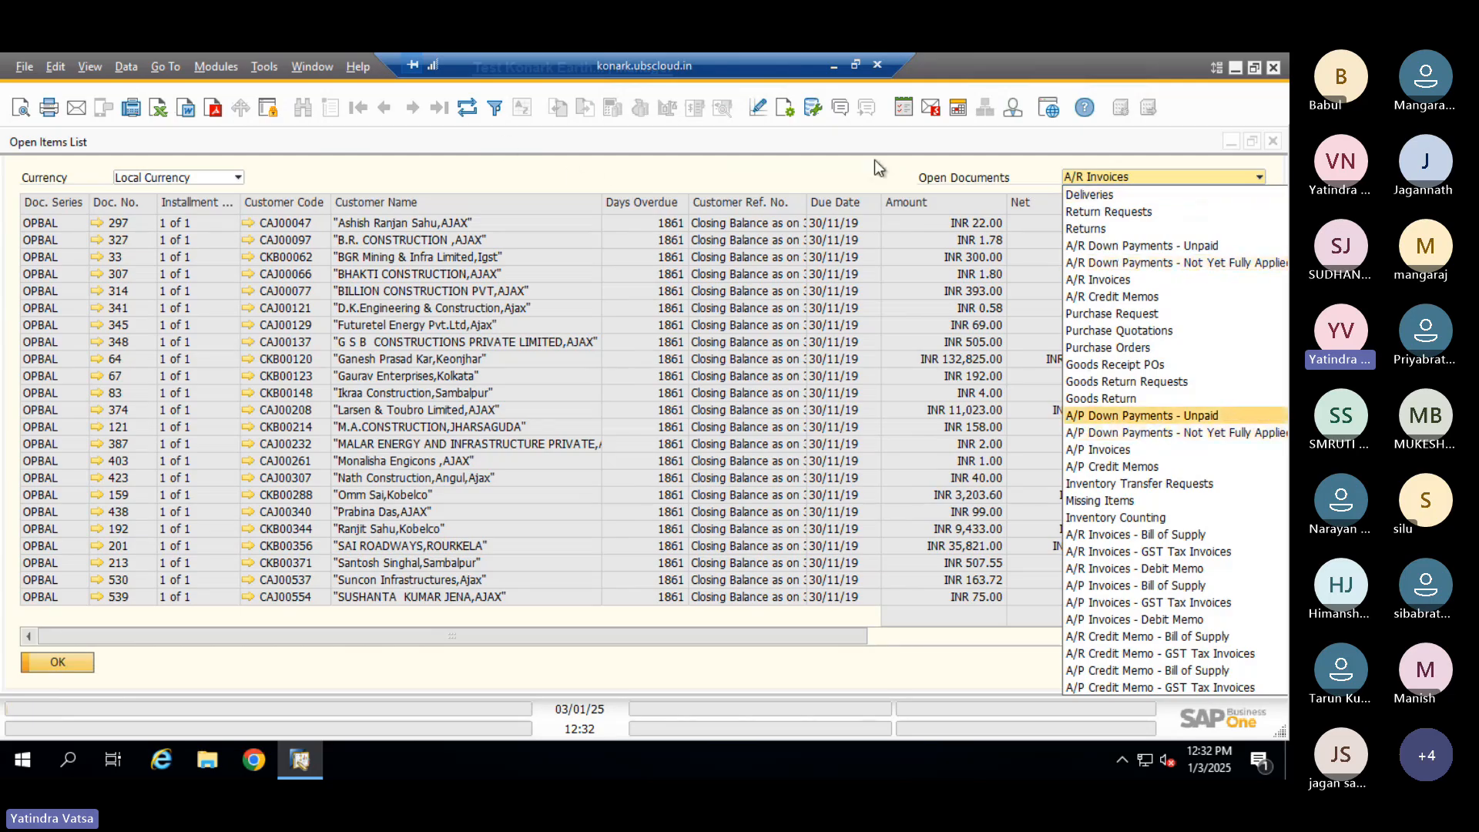
click(607, 168)
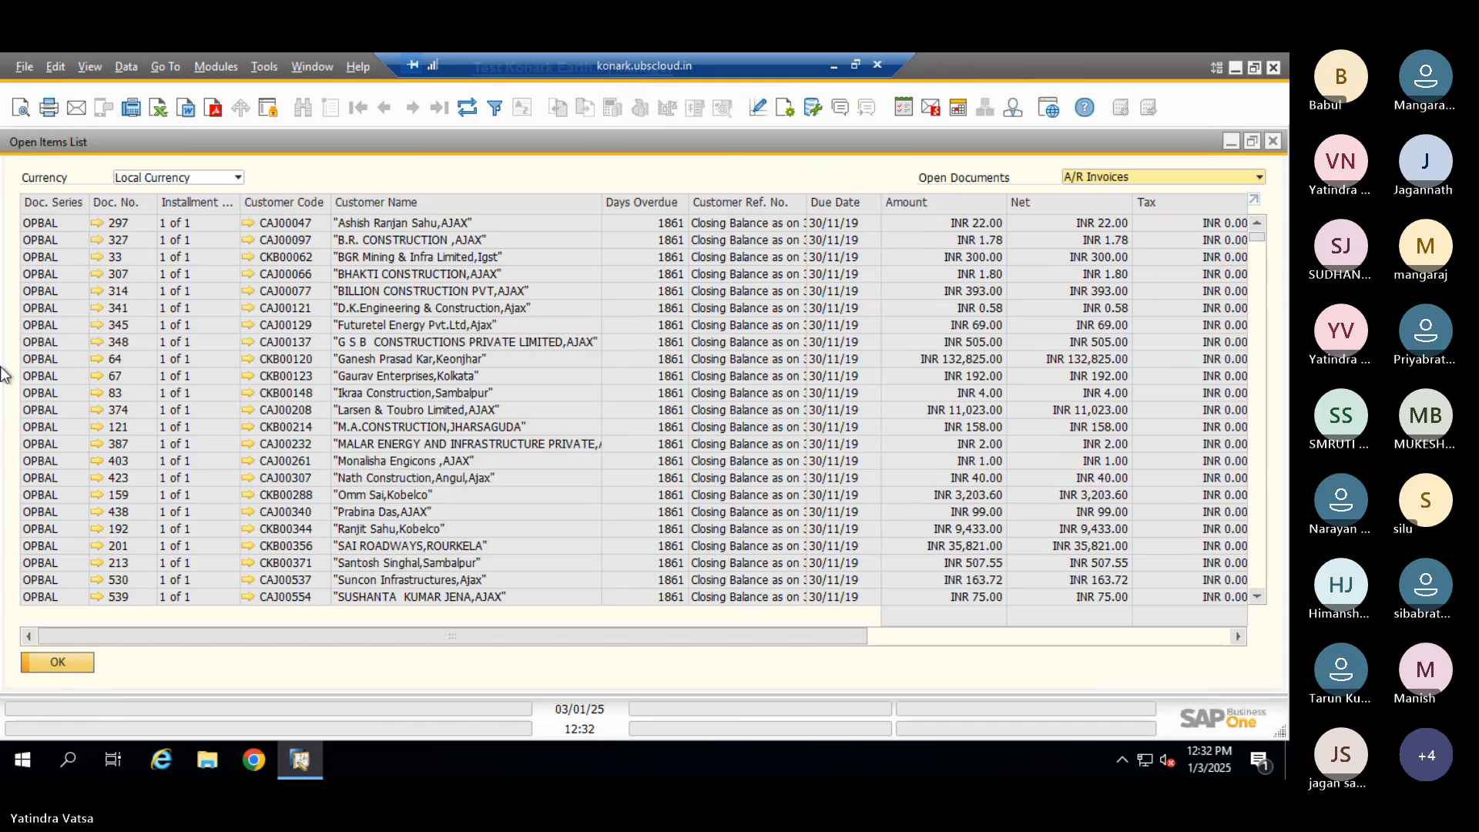
click(57, 662)
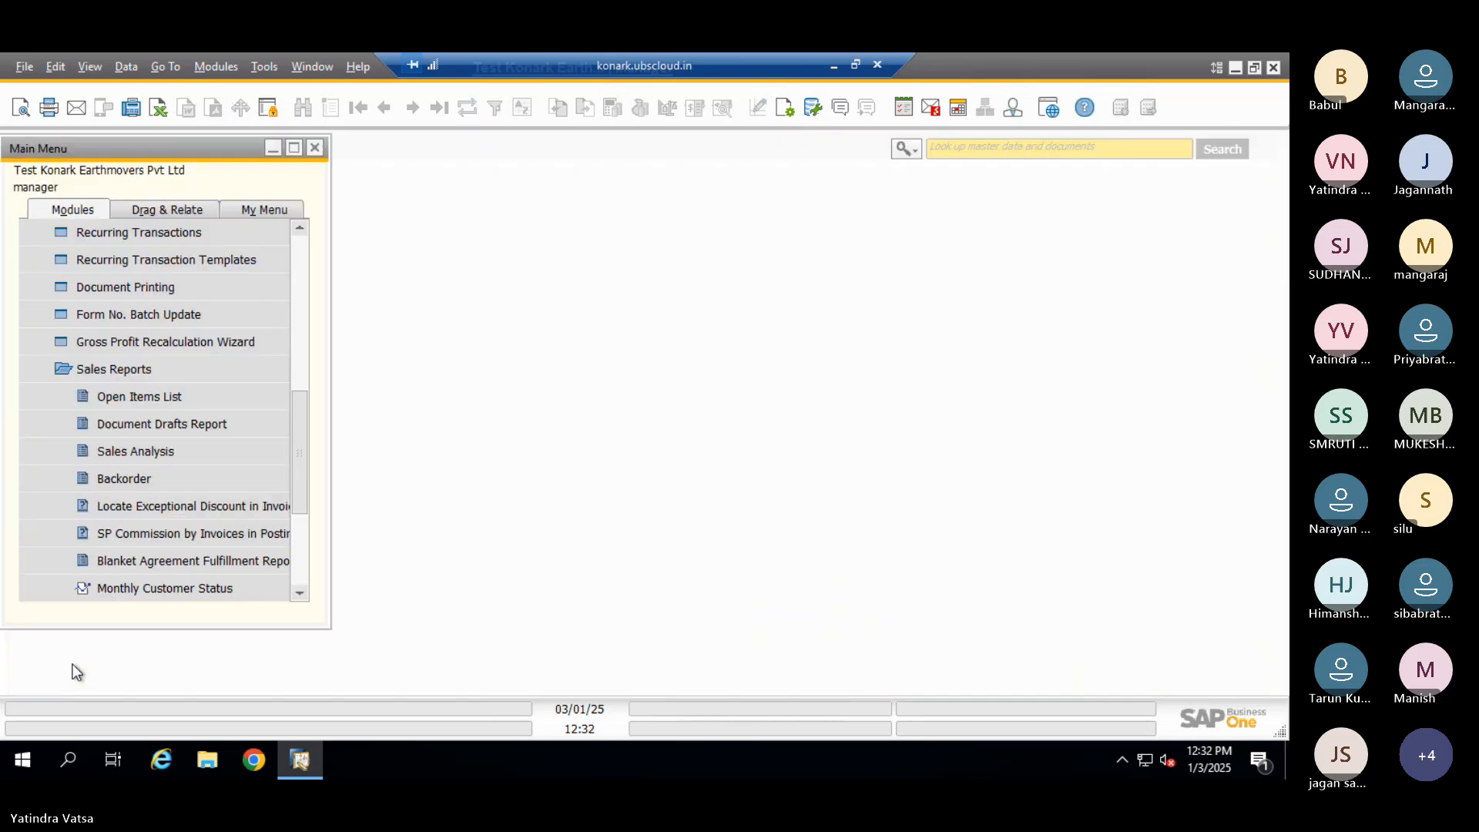
Open the Sales Analysis report and review its selection criteria for items, sales employees and customers
click(138, 452)
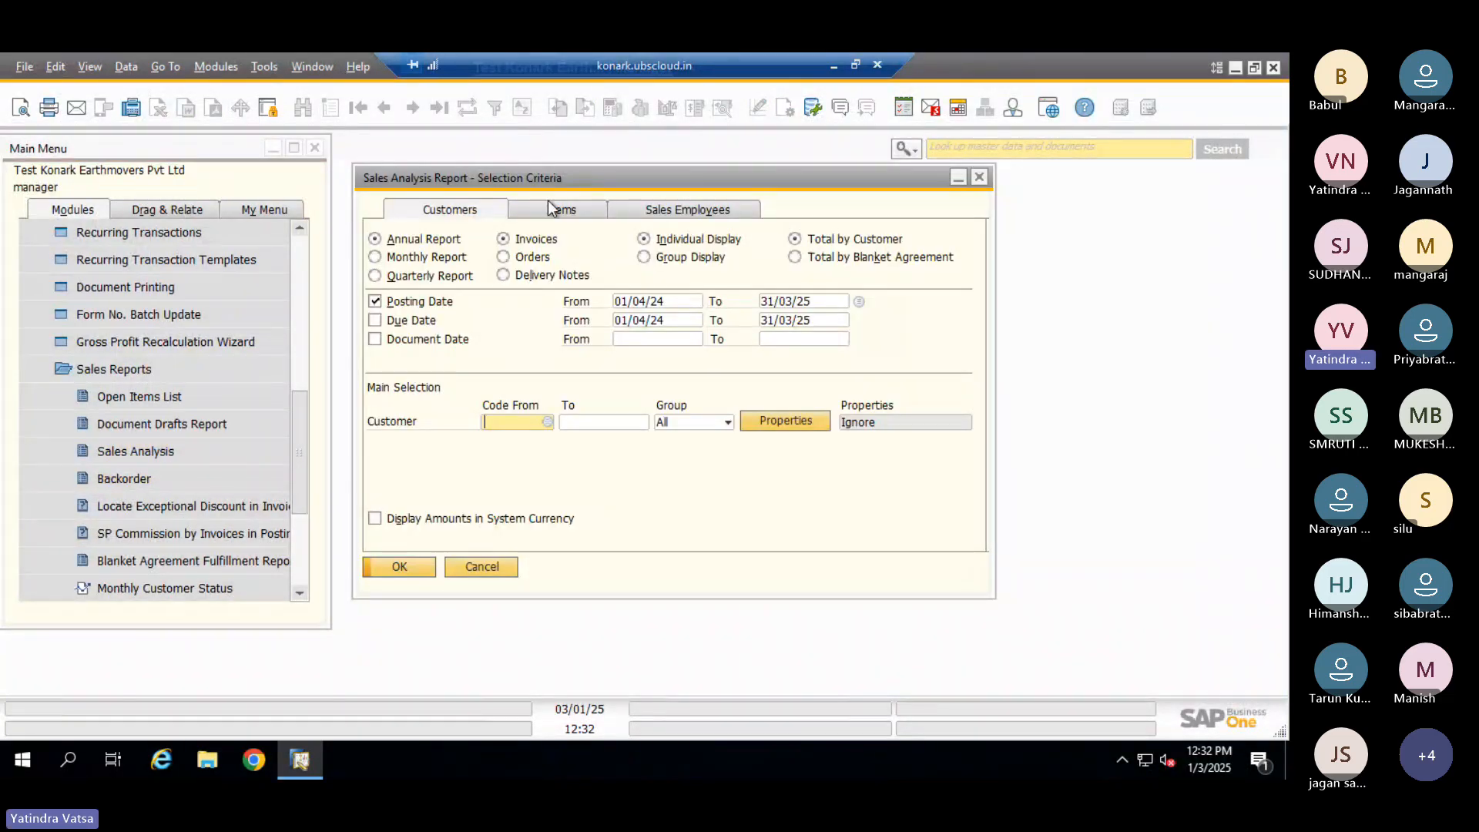
drag(575, 178, 585, 162)
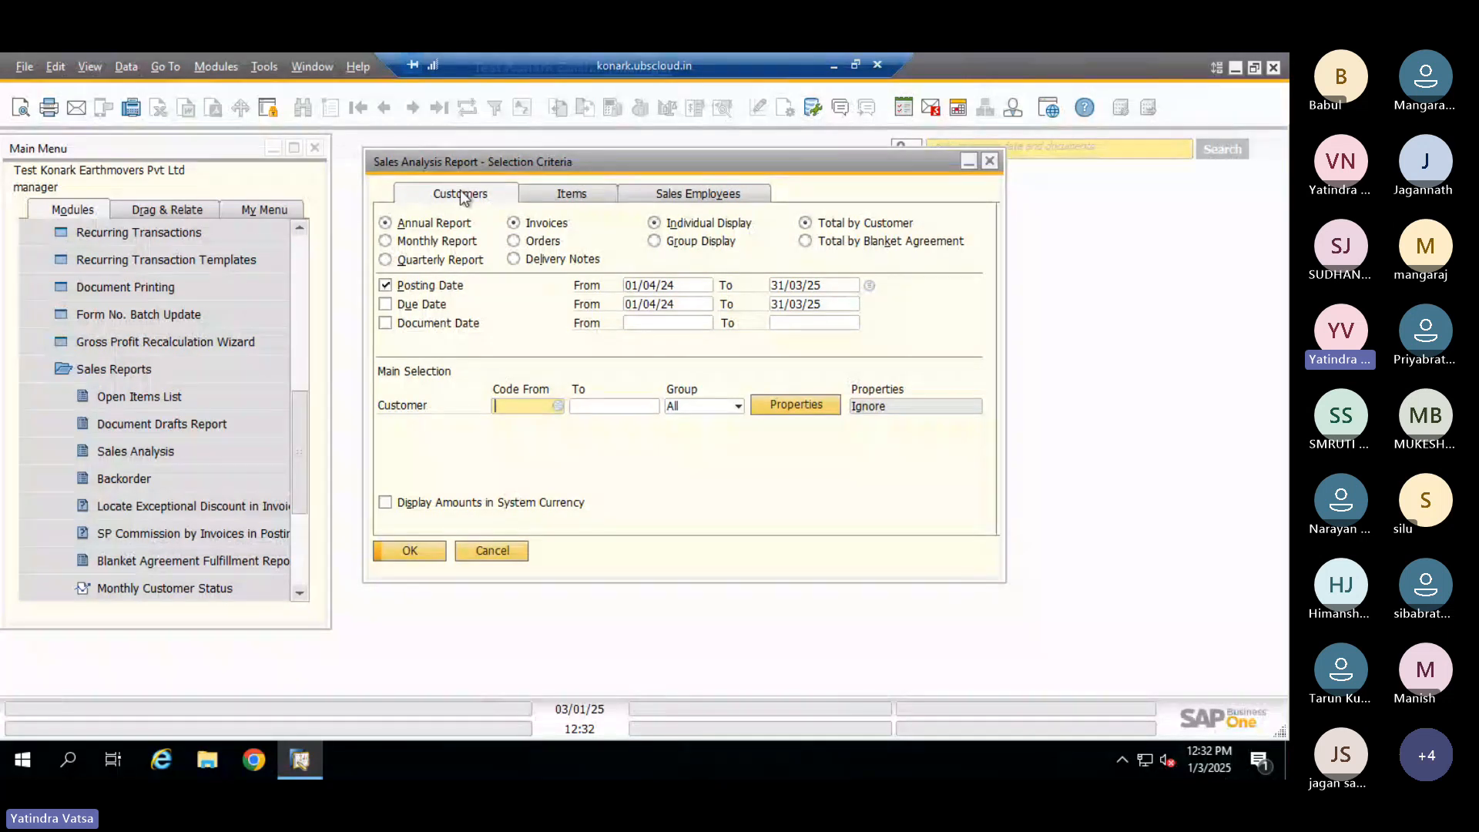
click(594, 202)
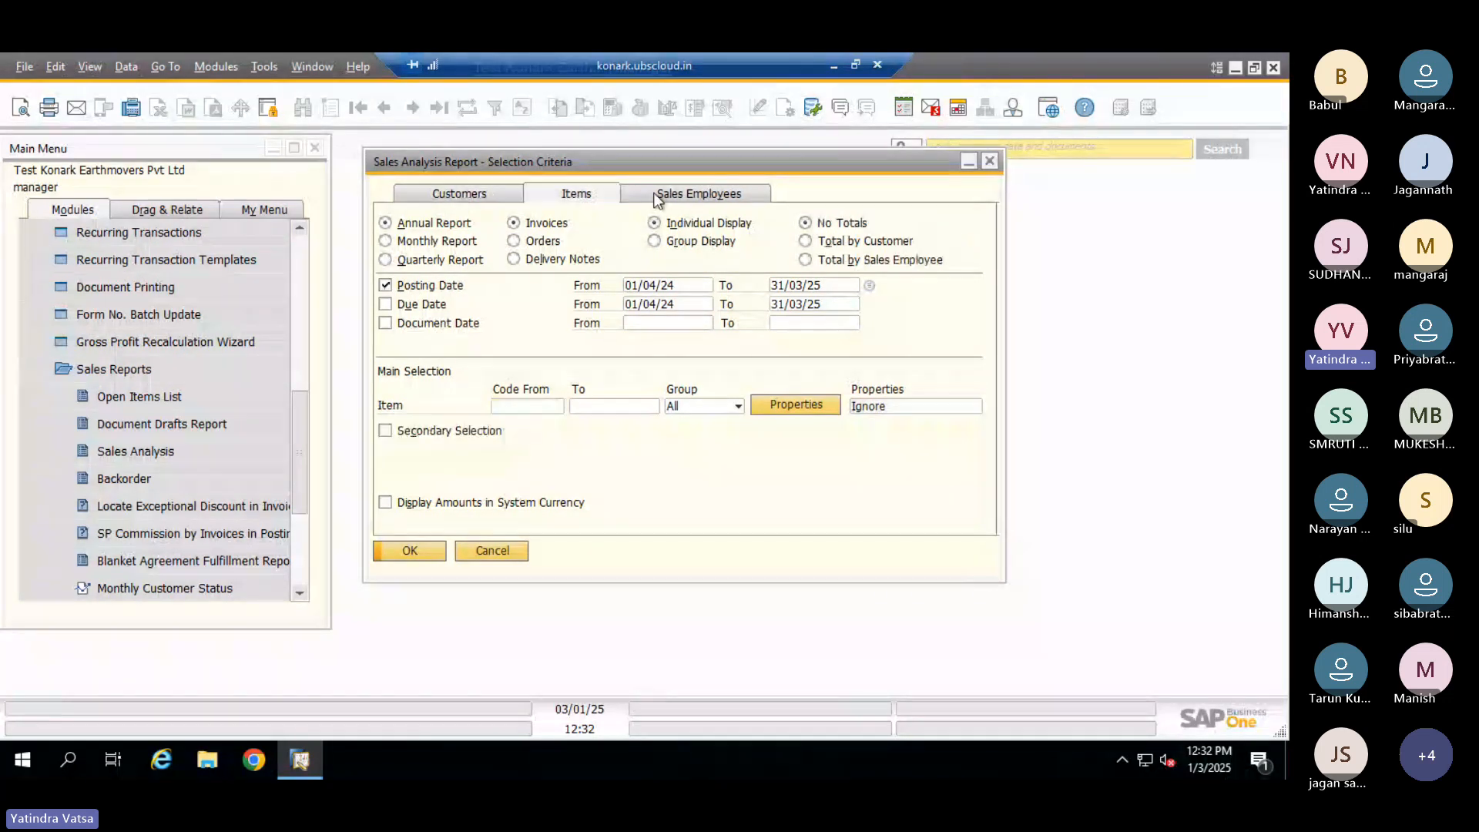
click(661, 201)
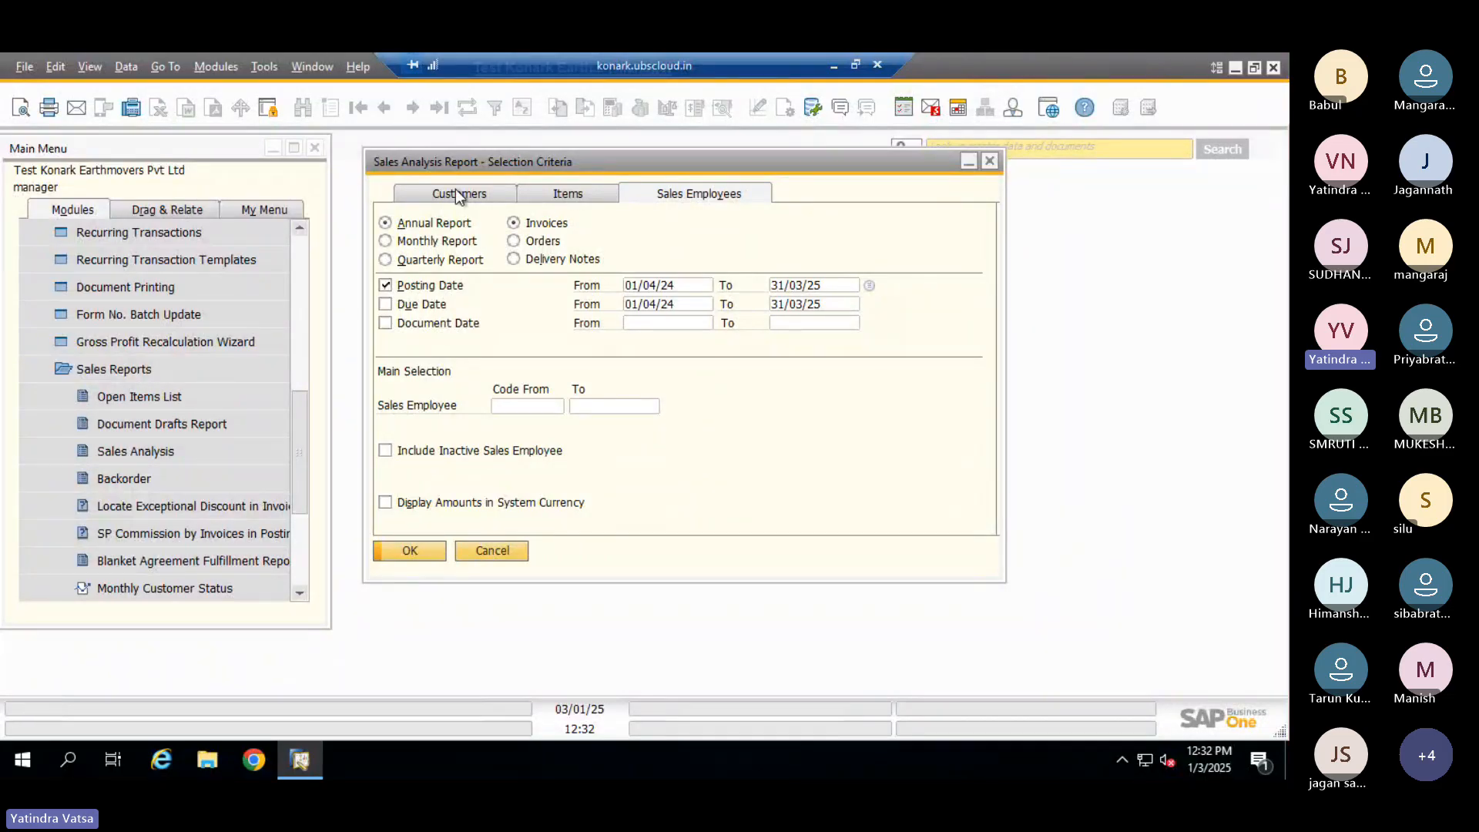
click(511, 203)
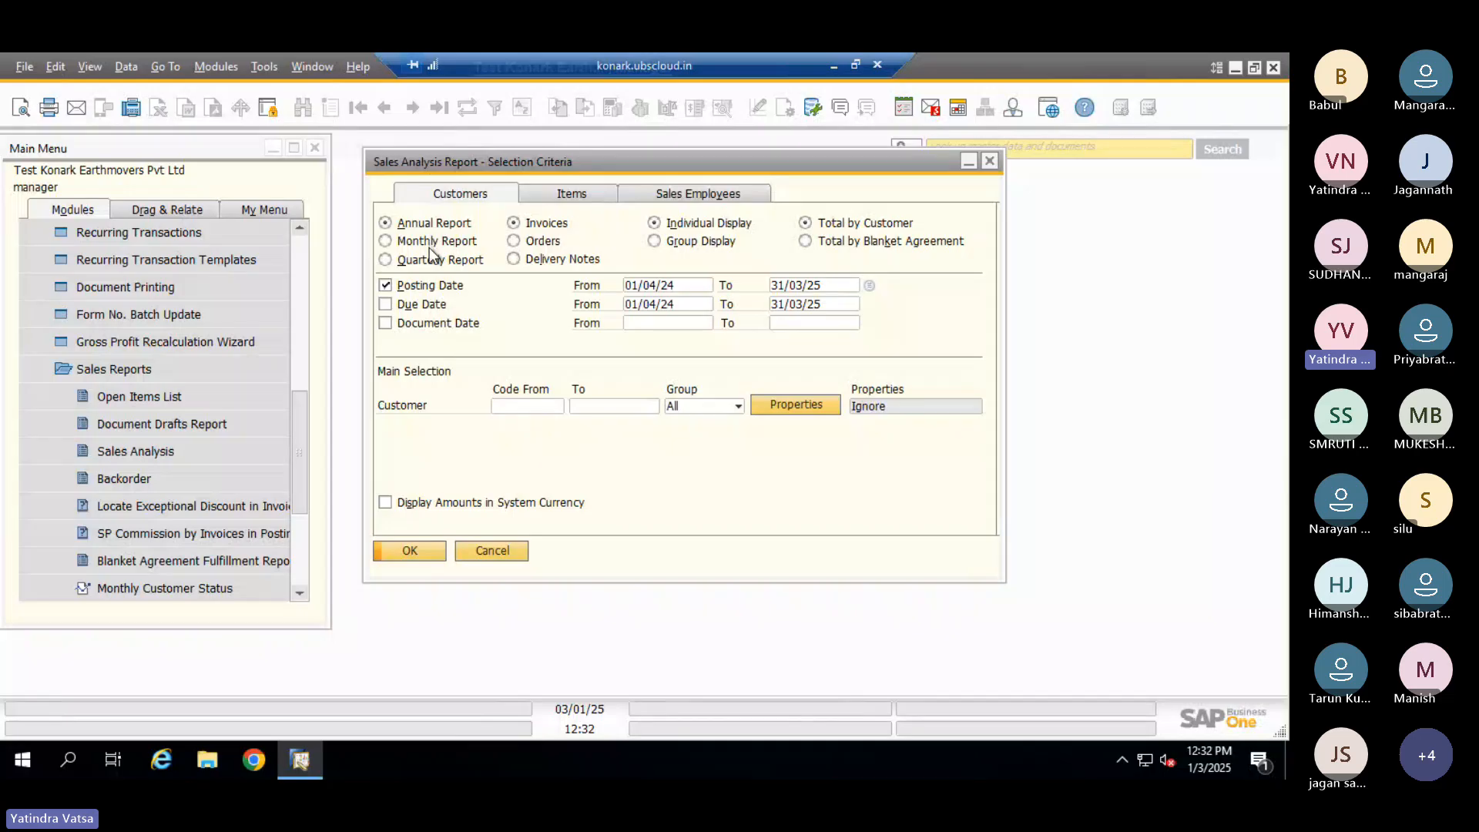
View the business partner list offered for the starting customer code and leave it without choosing a customer
click(664, 286)
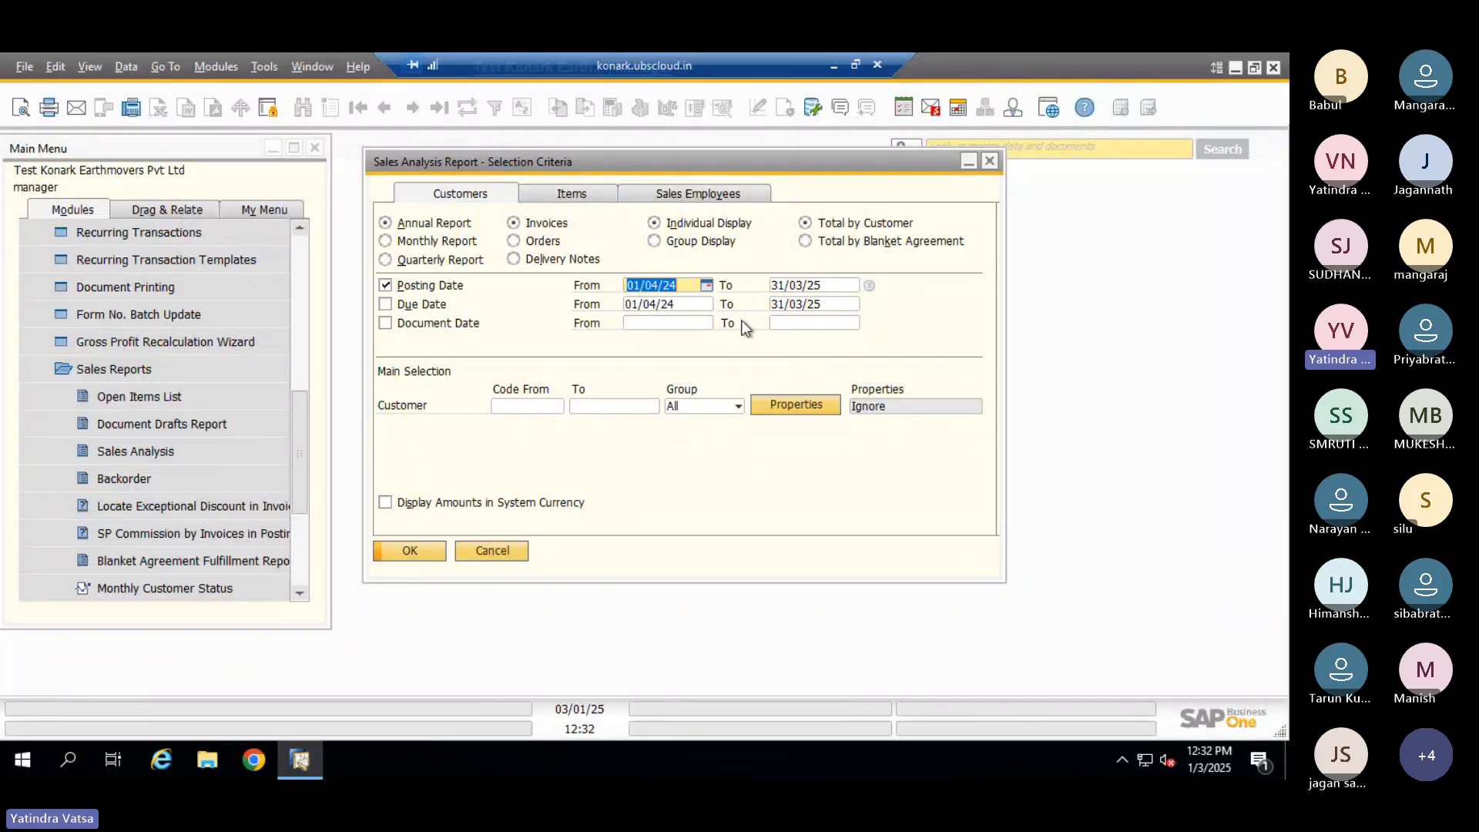
click(529, 406)
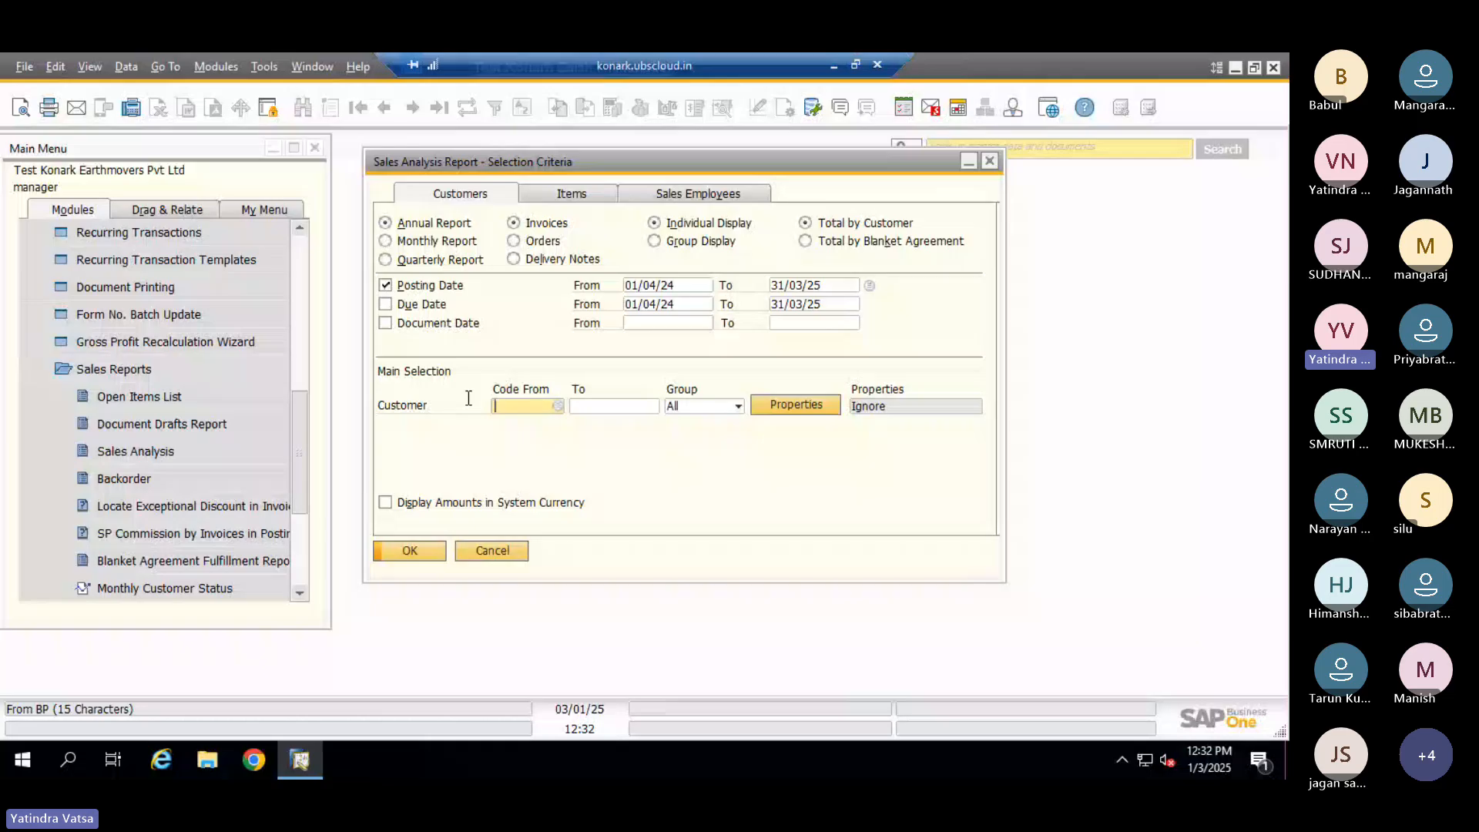
click(557, 408)
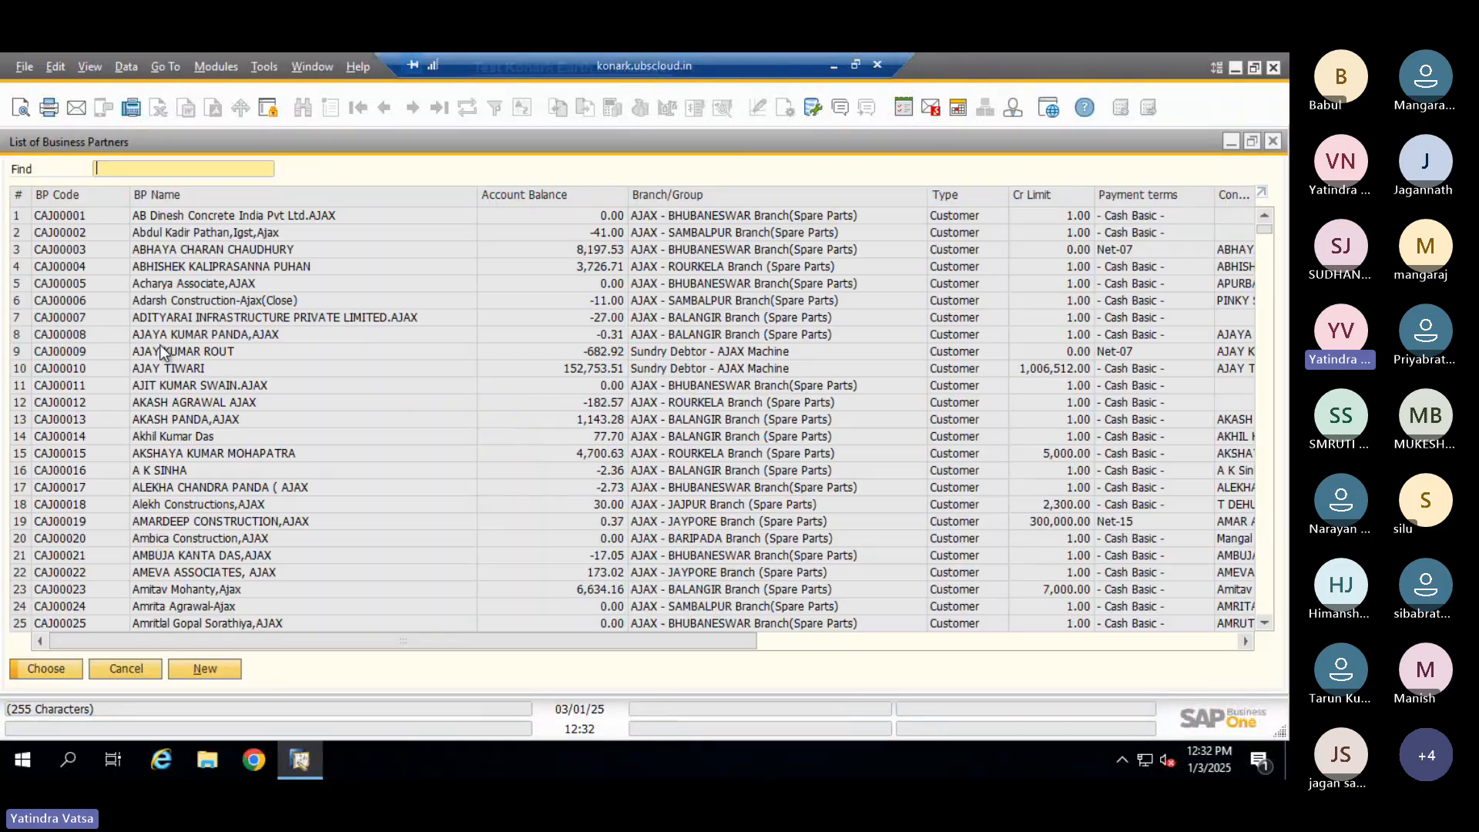
click(125, 668)
Run the annual Sales Analysis on invoices for the Domestic AJAX customer group and maximize the report
click(695, 410)
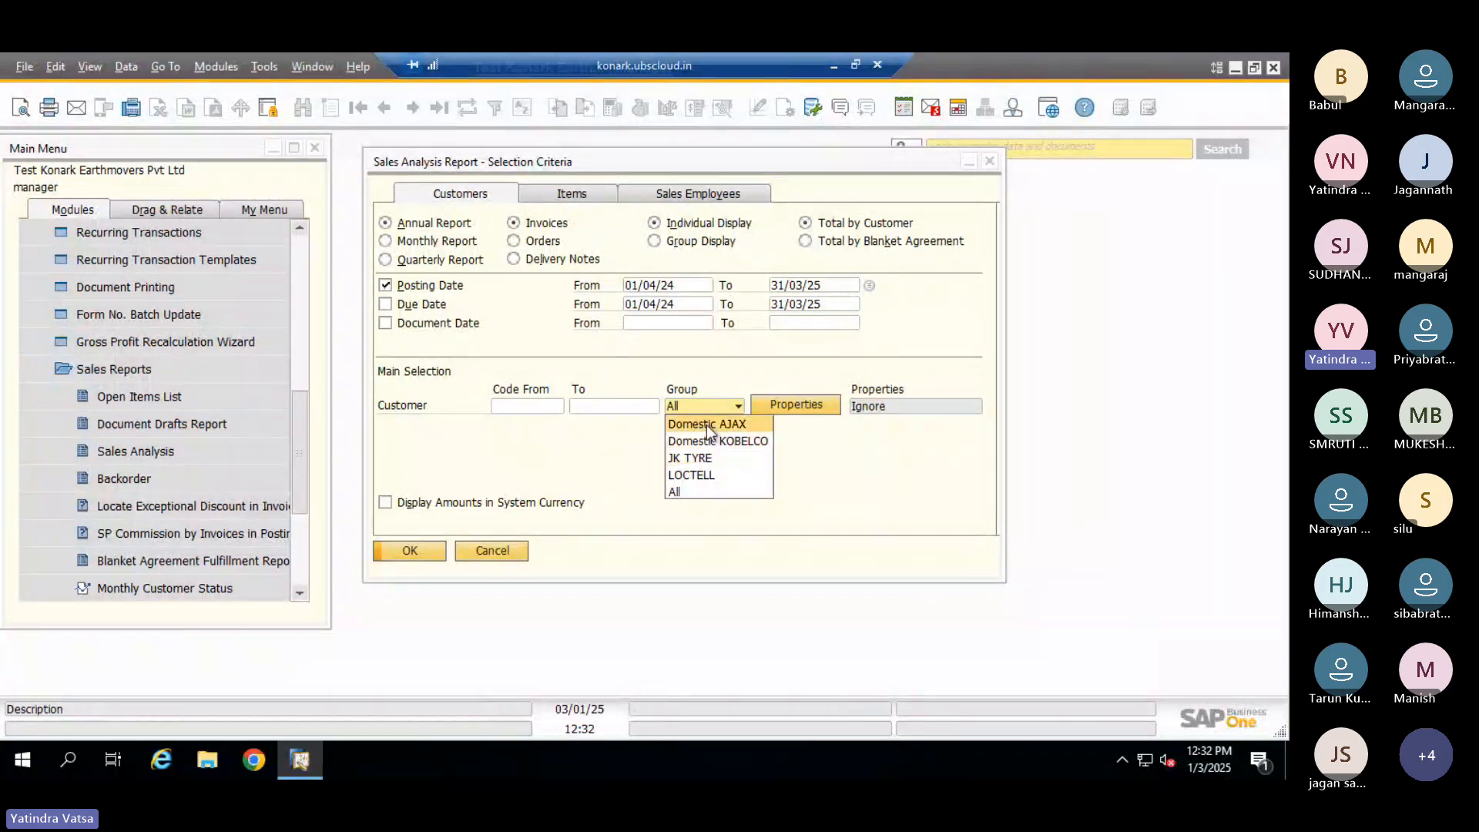
click(705, 424)
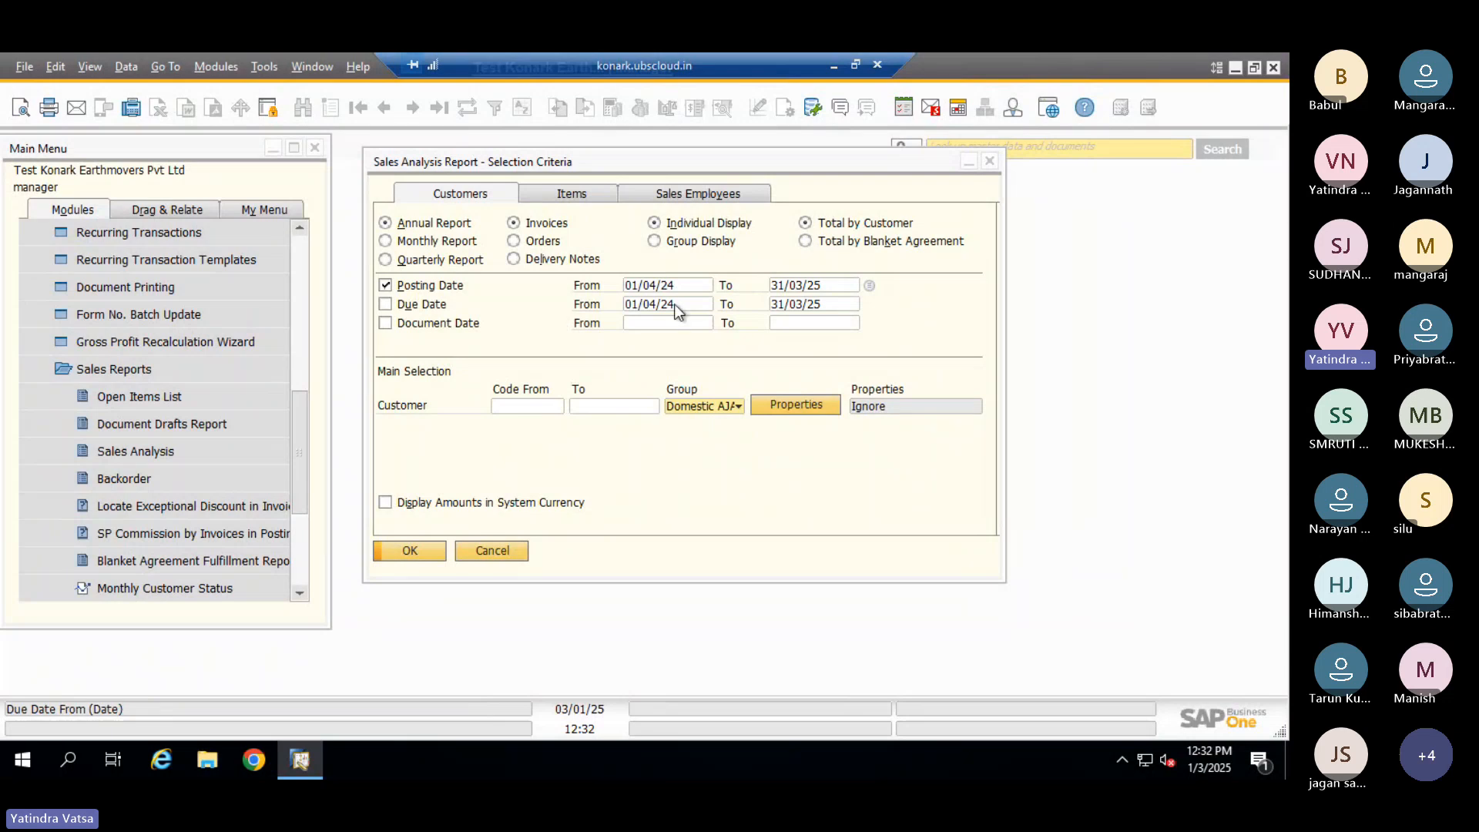
click(405, 551)
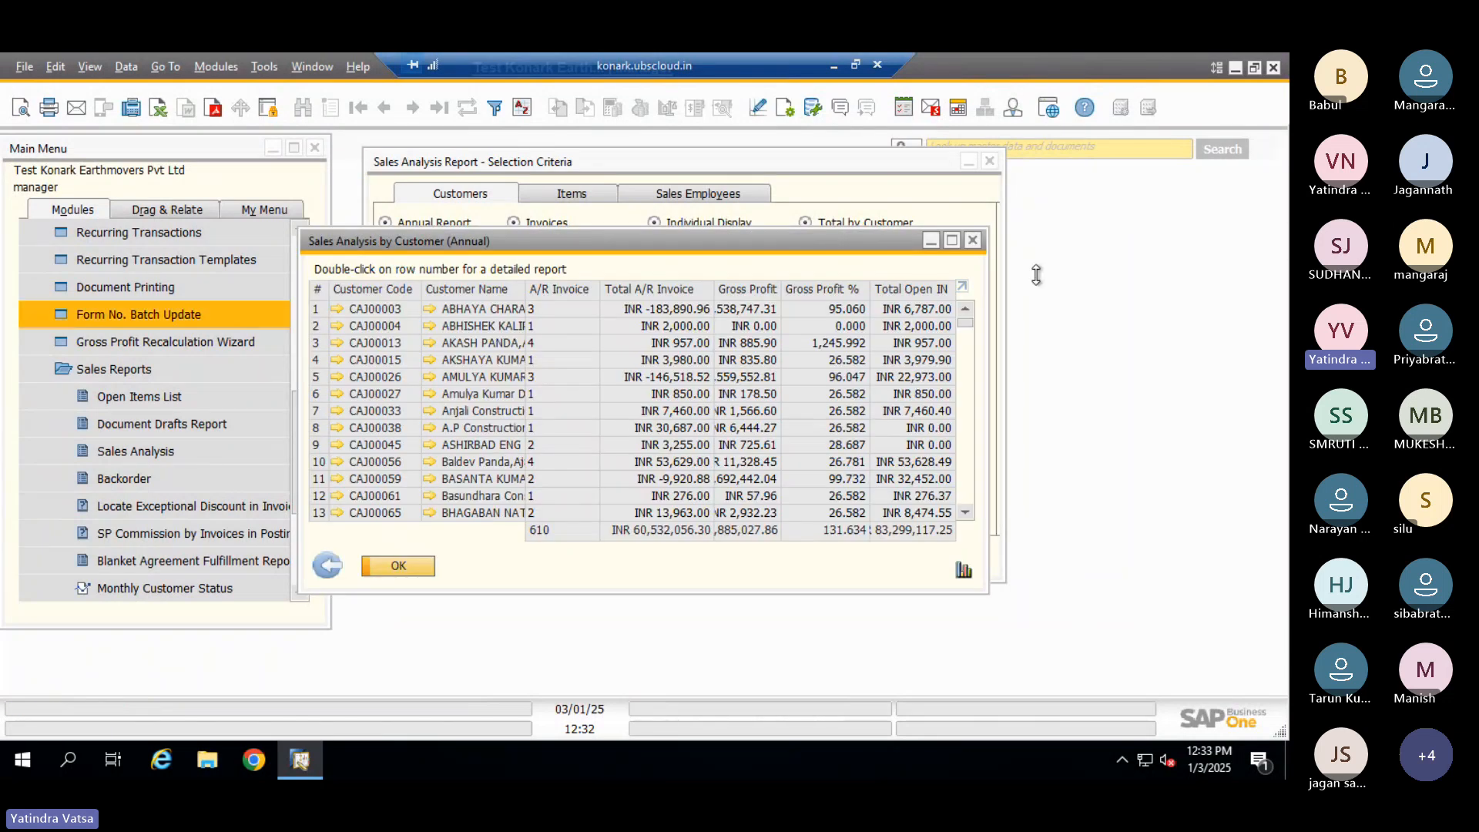
click(952, 241)
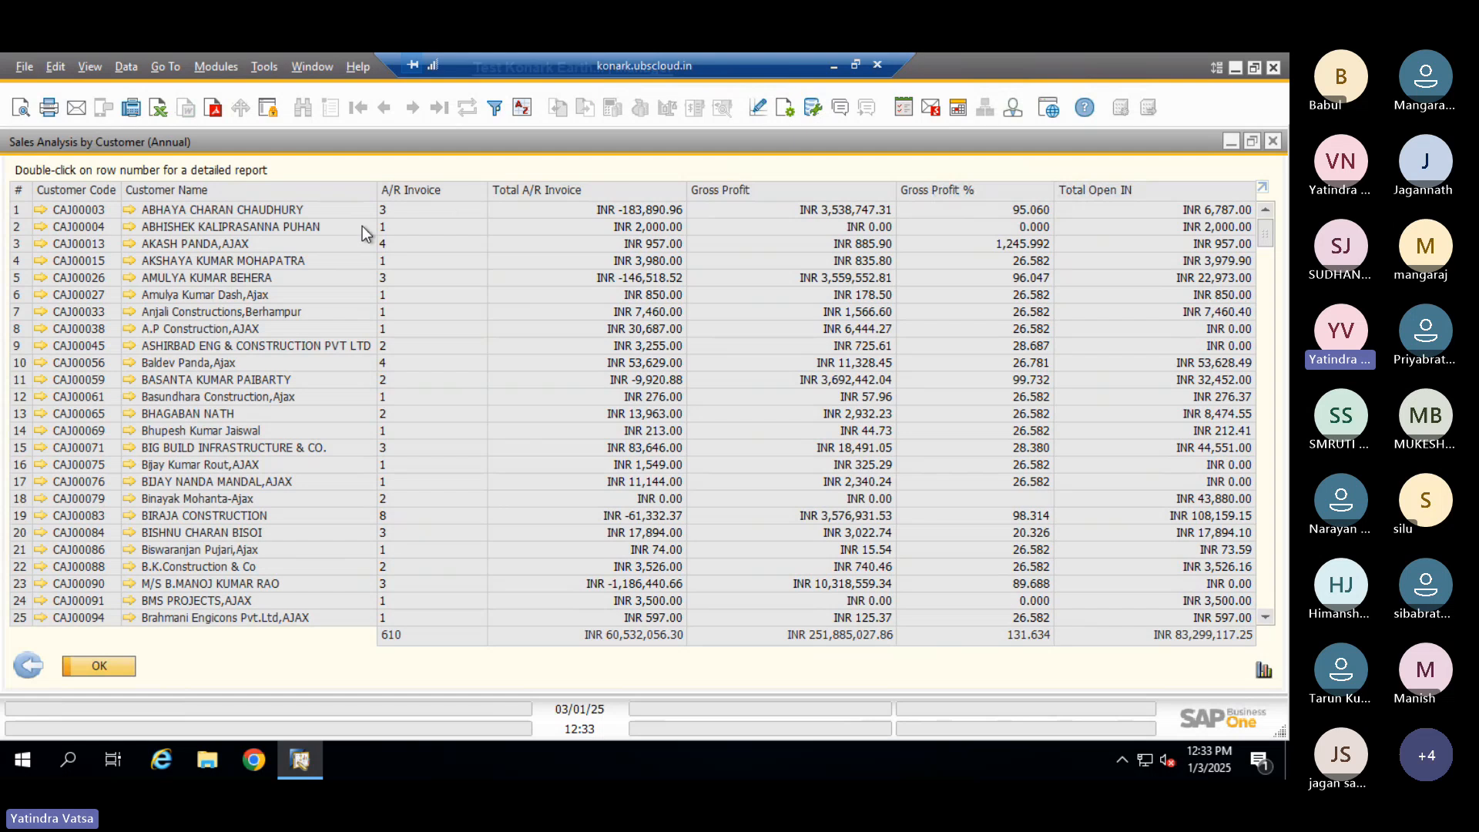
View the detailed sales analysis of the first customer in the annual report at full size and close it
click(18, 211)
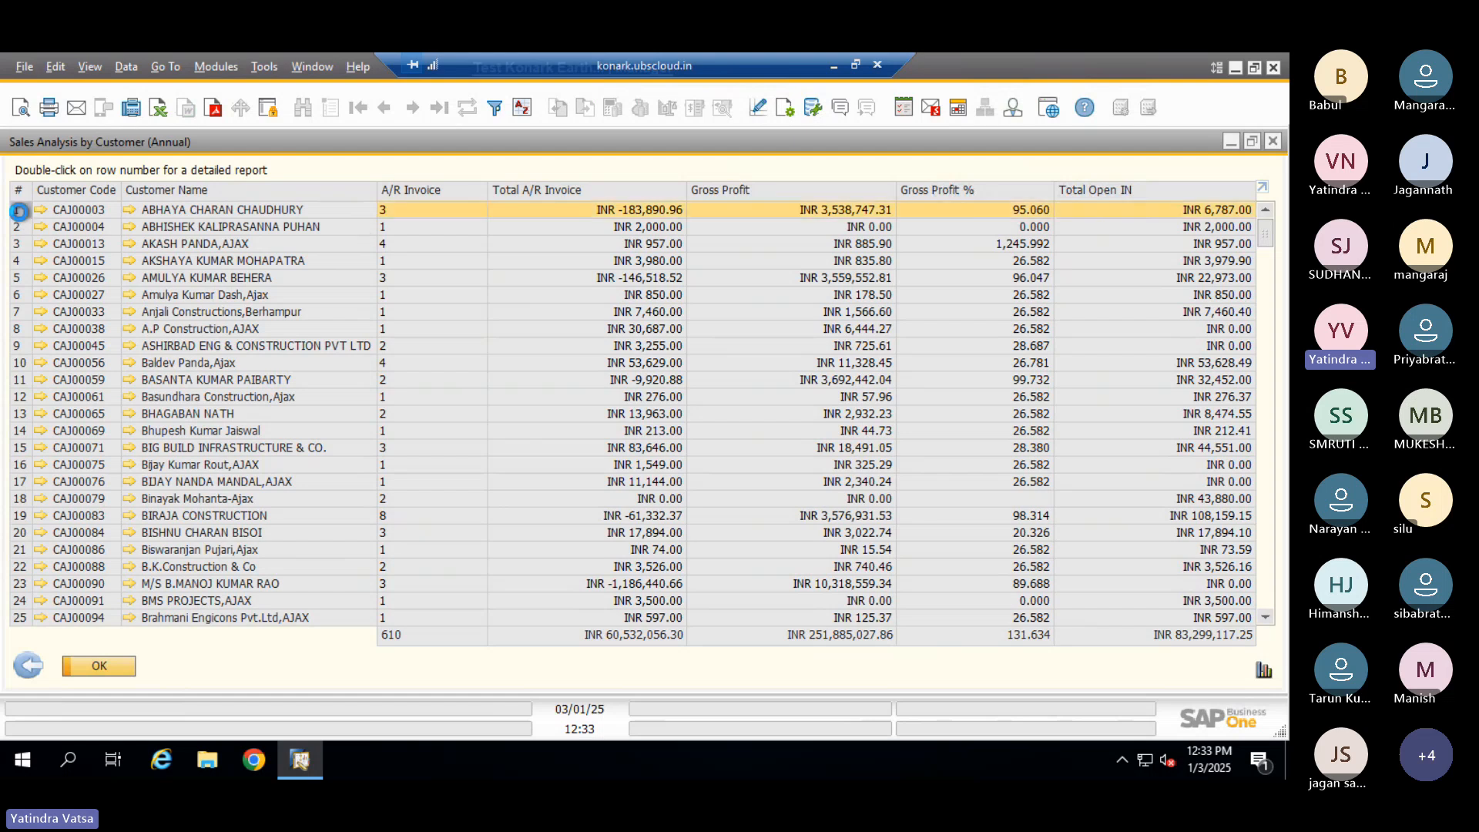
double_click(19, 211)
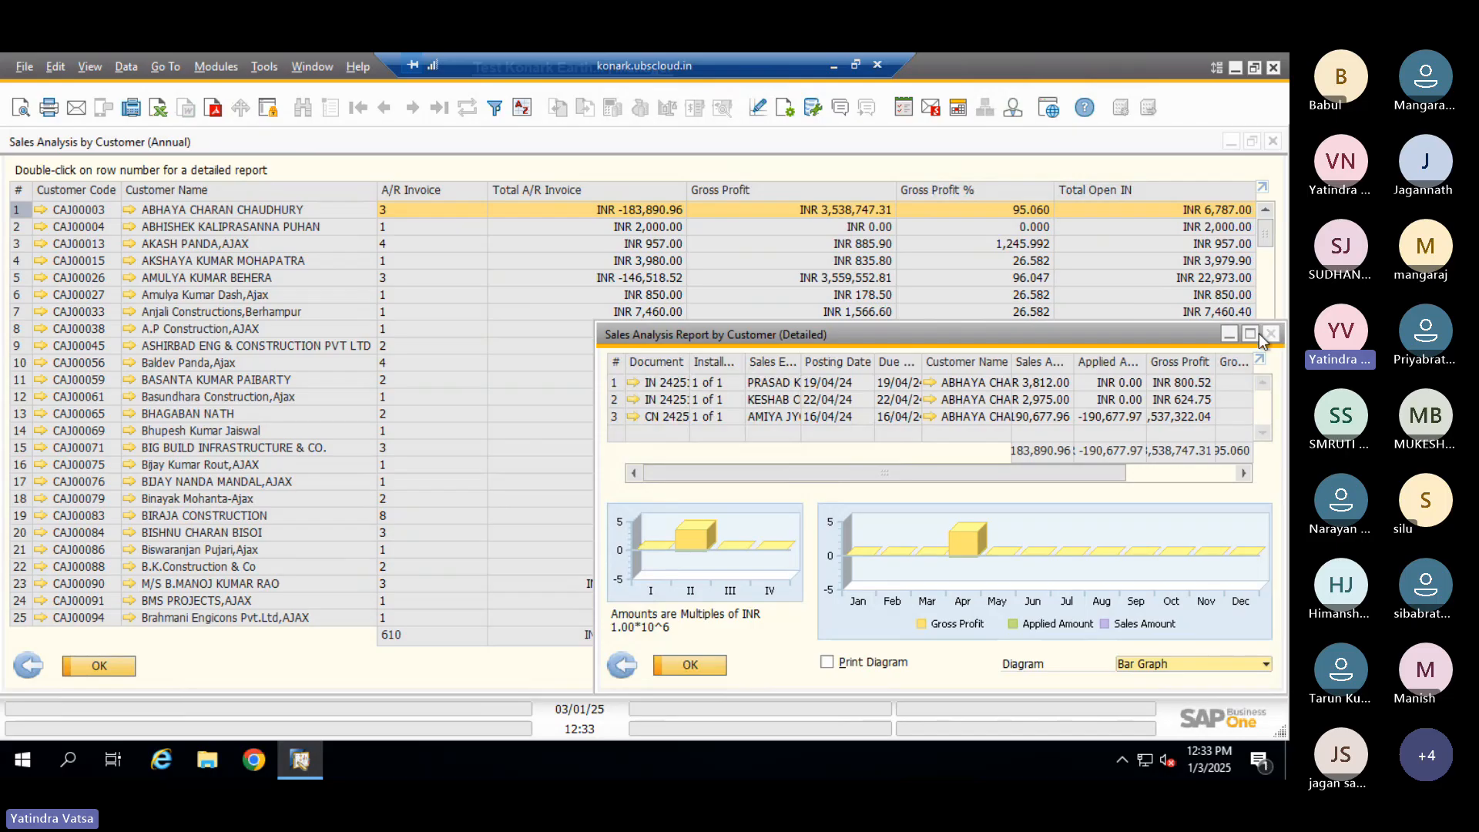
click(1251, 335)
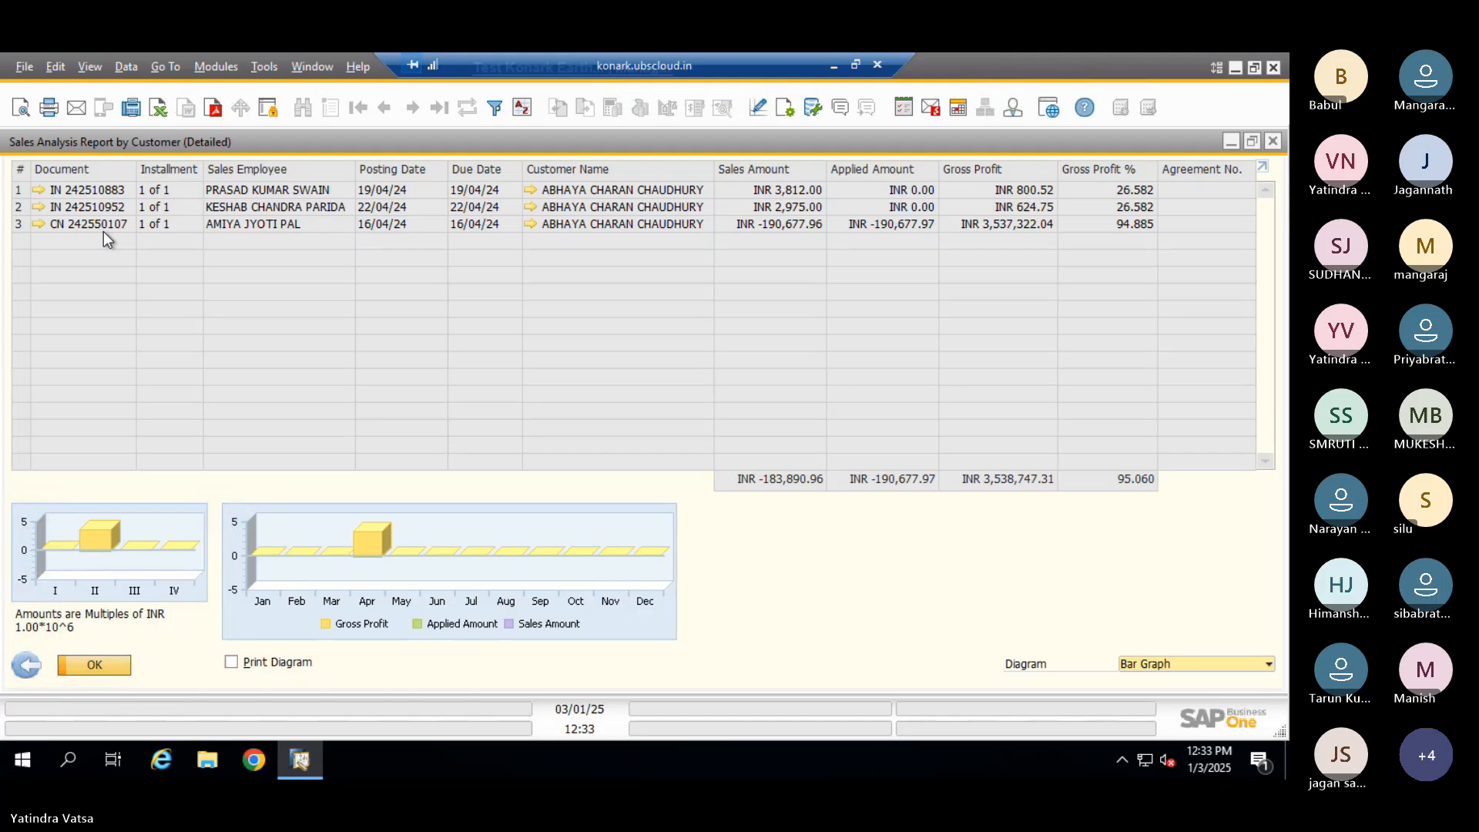
click(1273, 140)
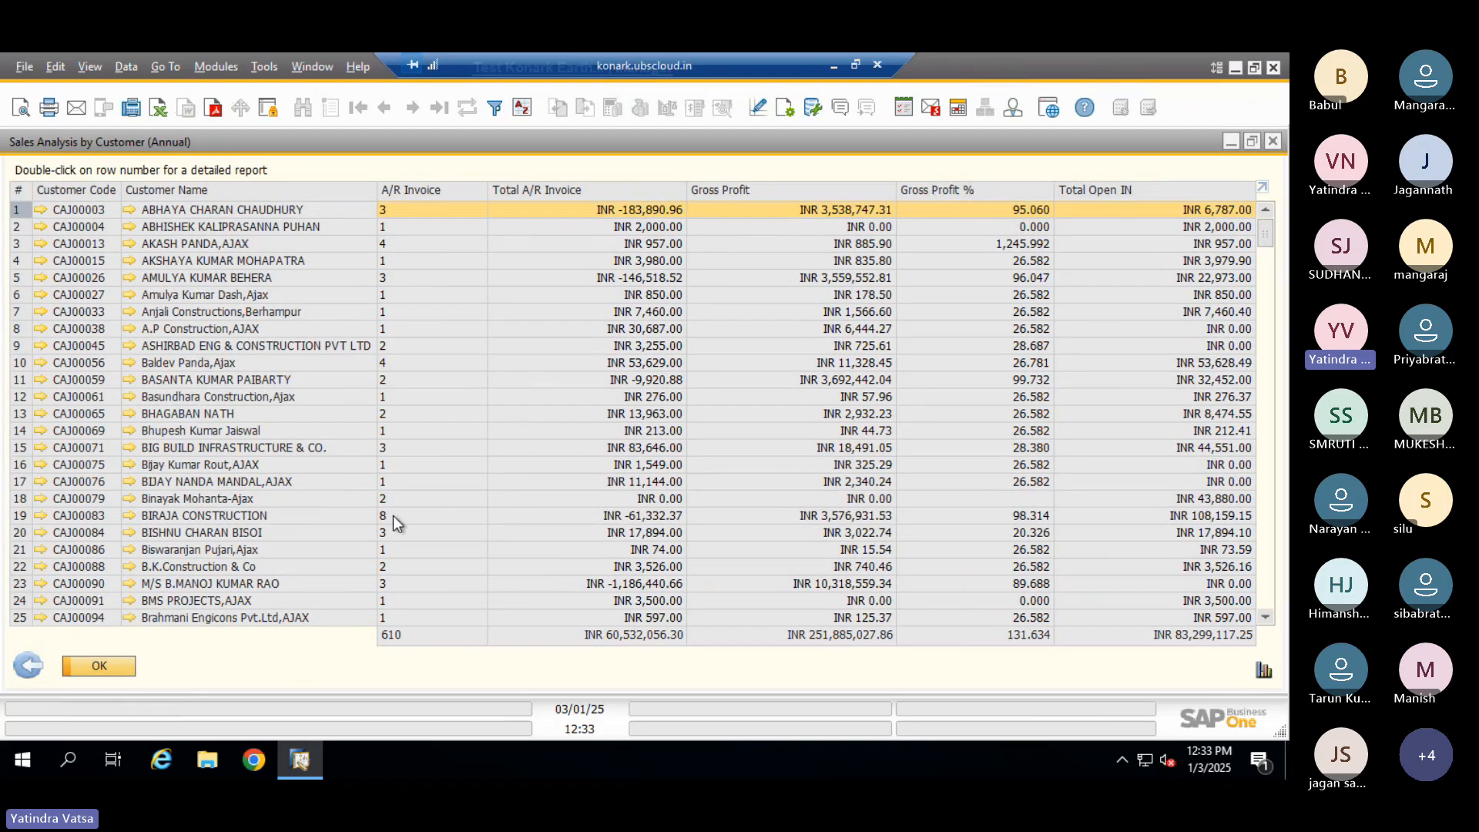
View the detailed sales analysis of BIRAJA CONSTRUCTION in row 19 at full size and close it
click(19, 516)
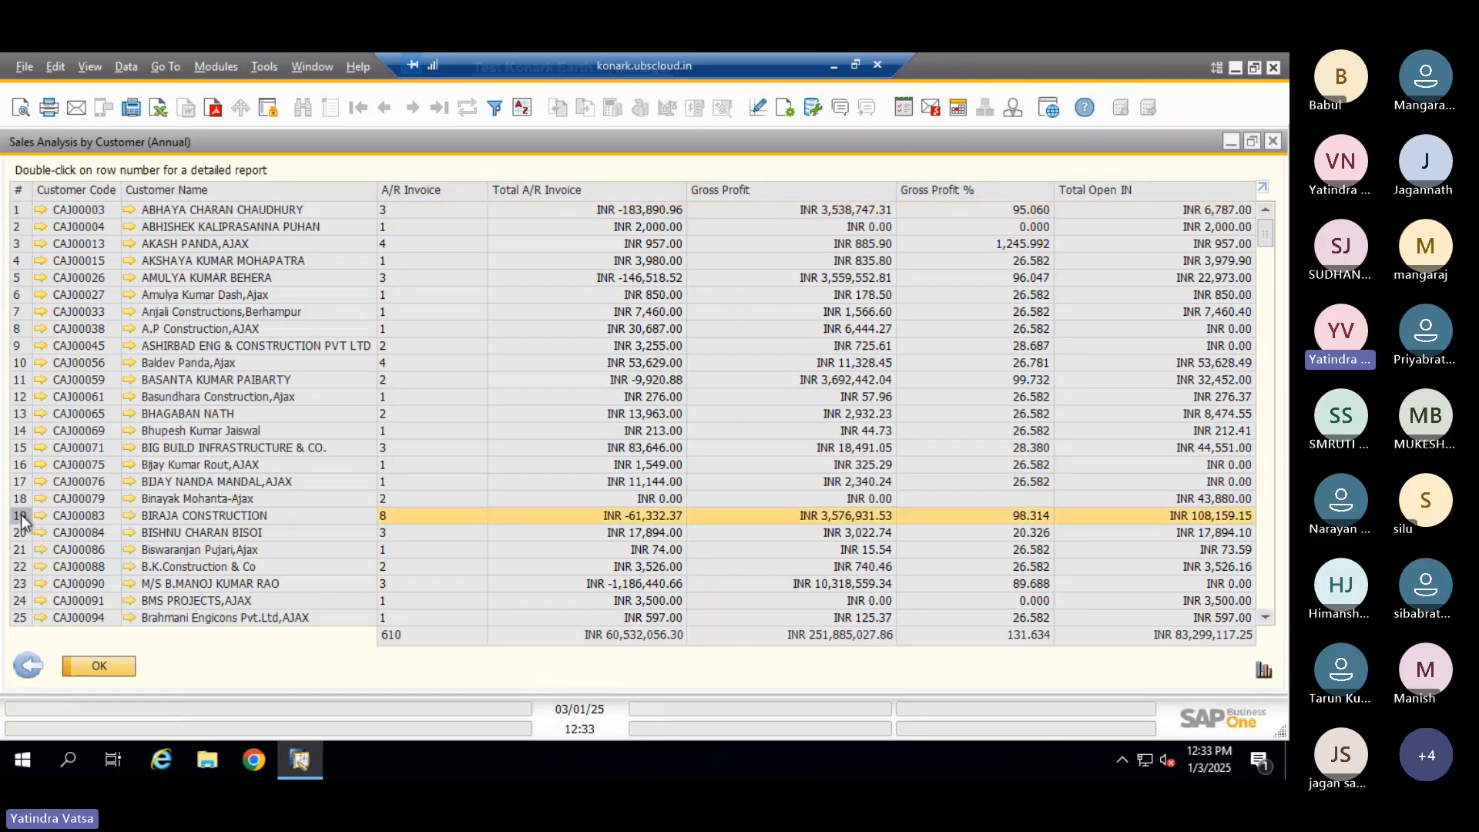
double_click(20, 516)
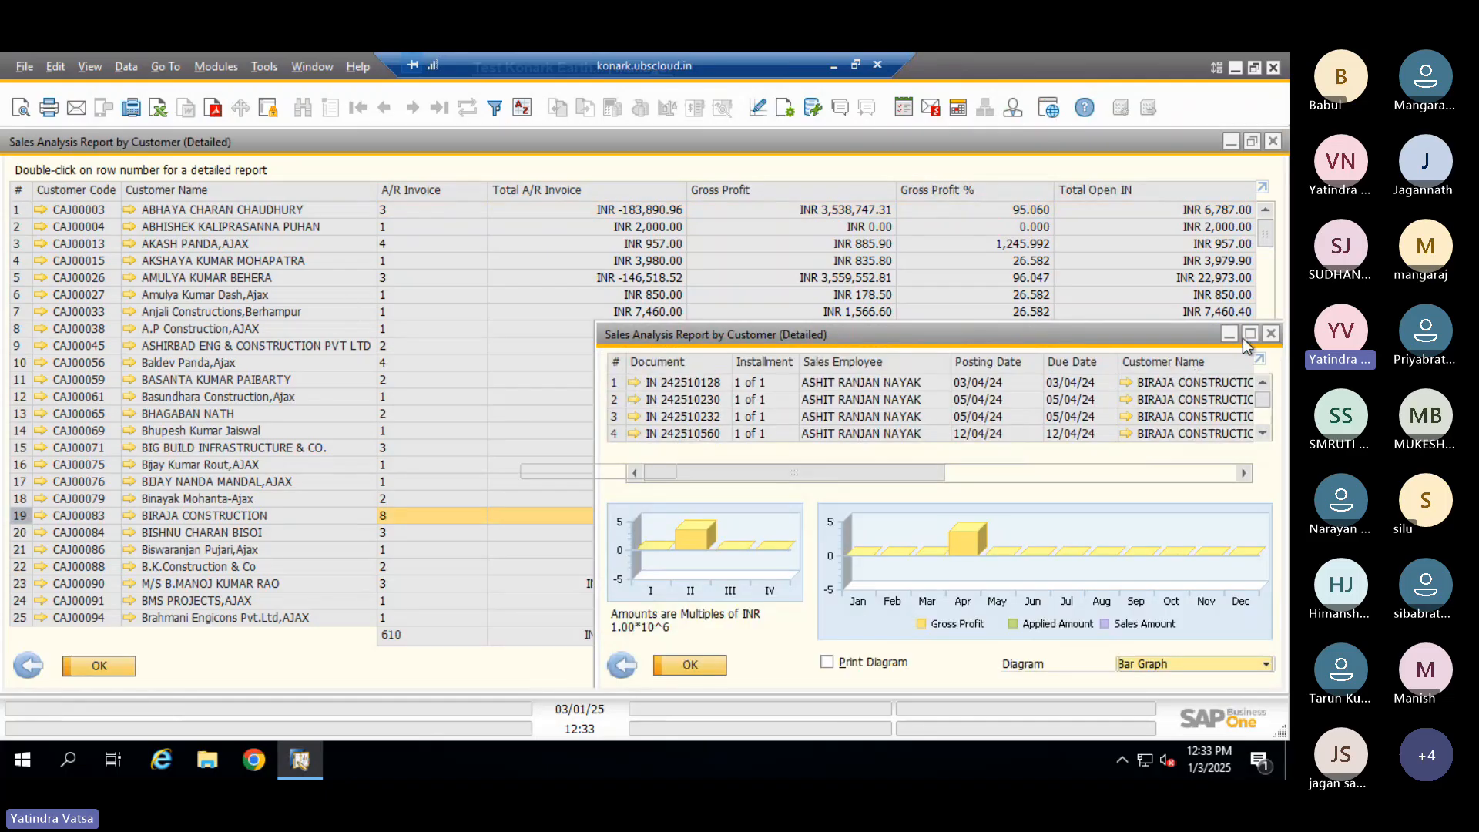
click(1251, 335)
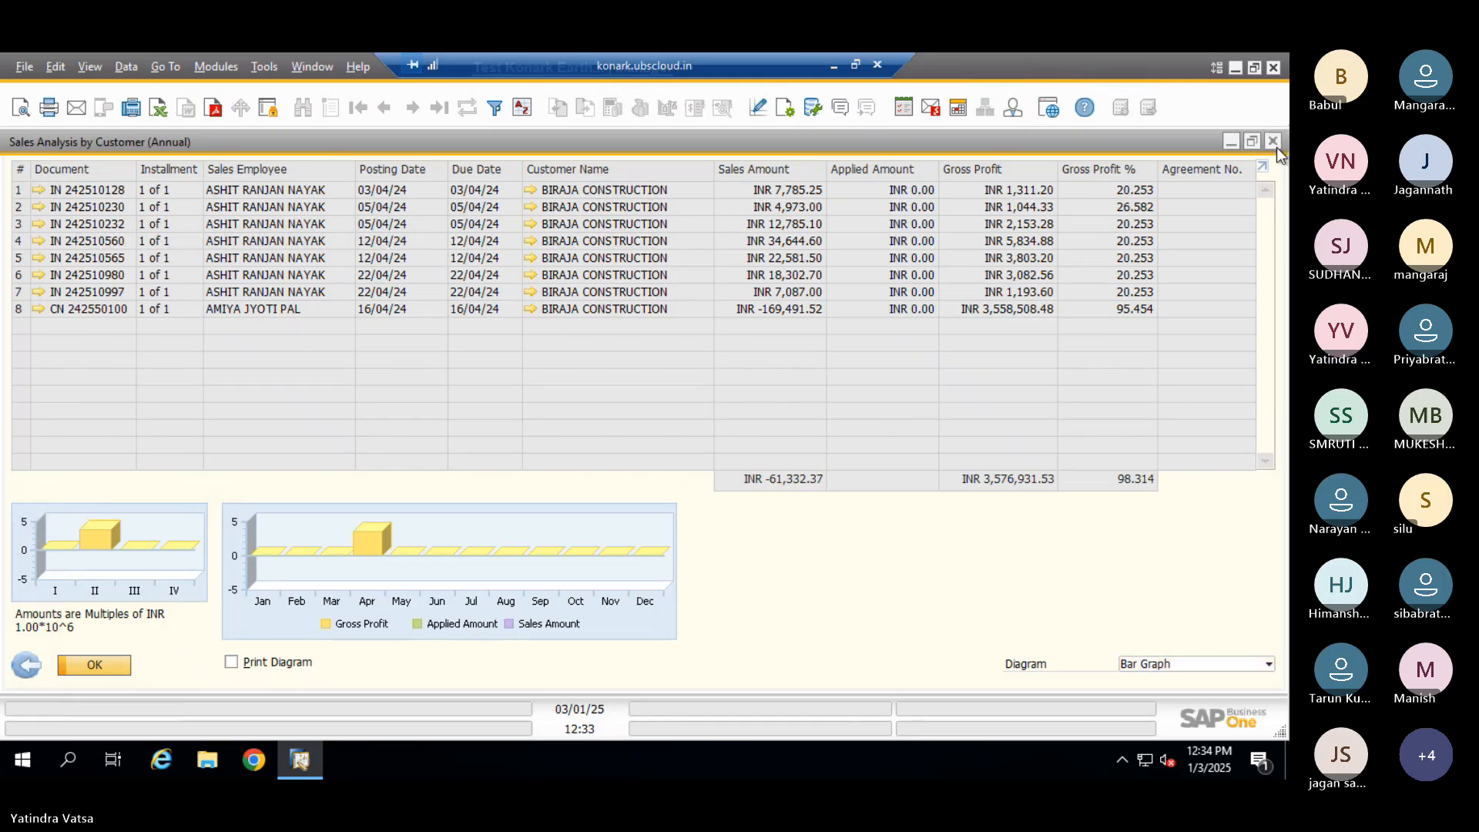
click(1275, 145)
Rerun the customer Sales Analysis as a Monthly Report for the Domestic AJAX group, review its monthly figures and close it
click(33, 671)
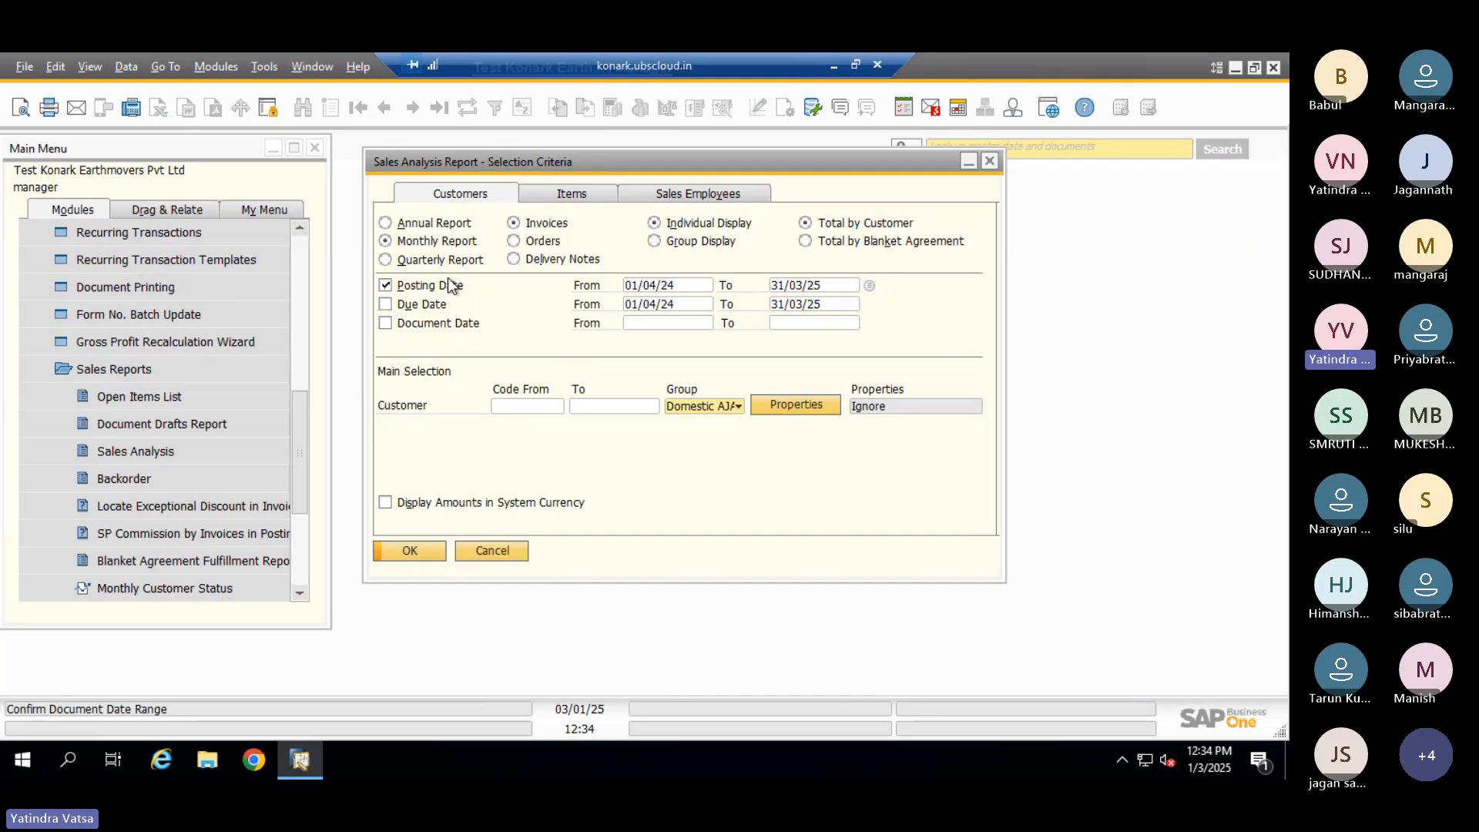
click(418, 550)
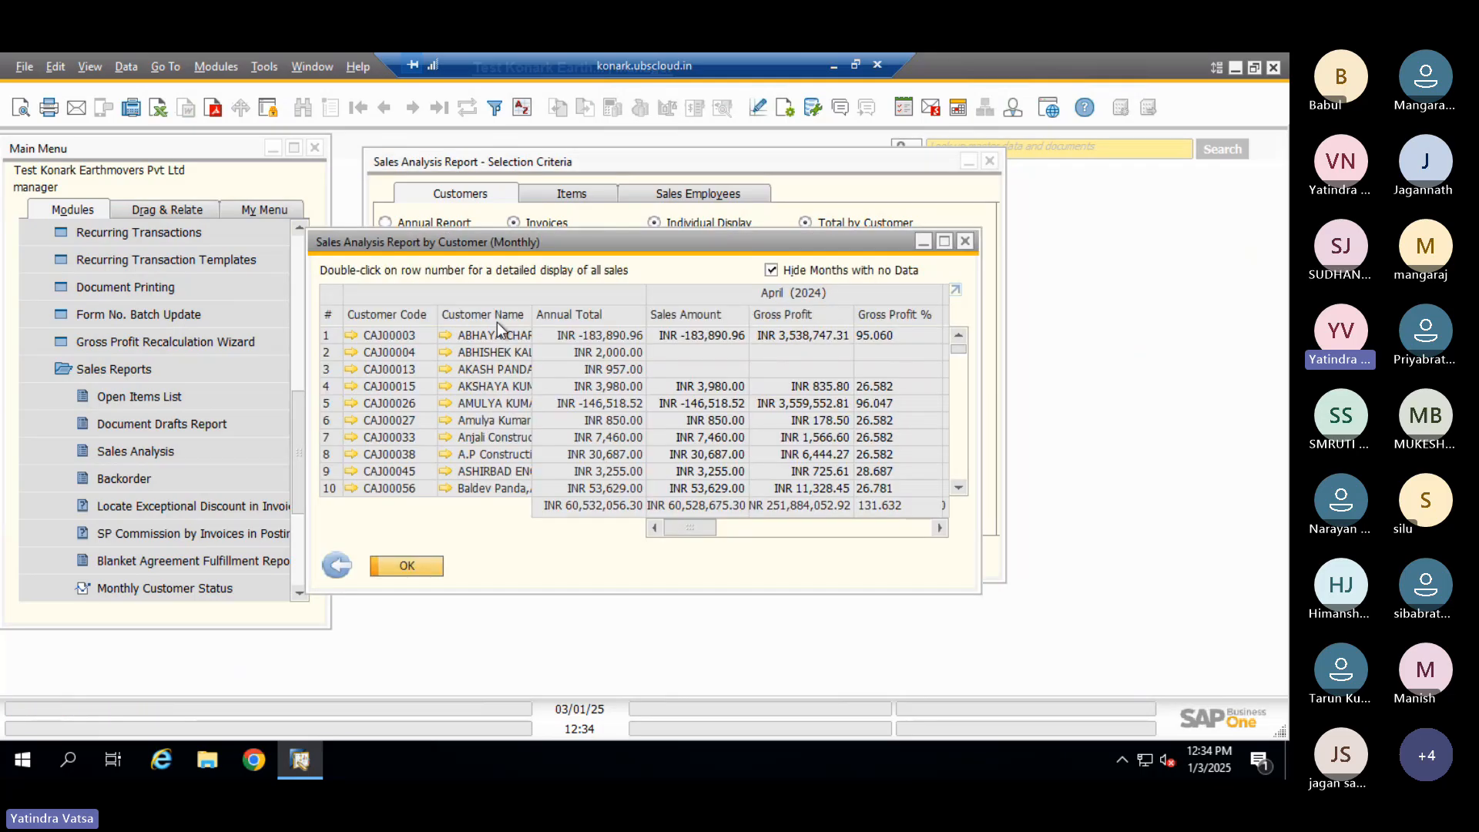
click(944, 242)
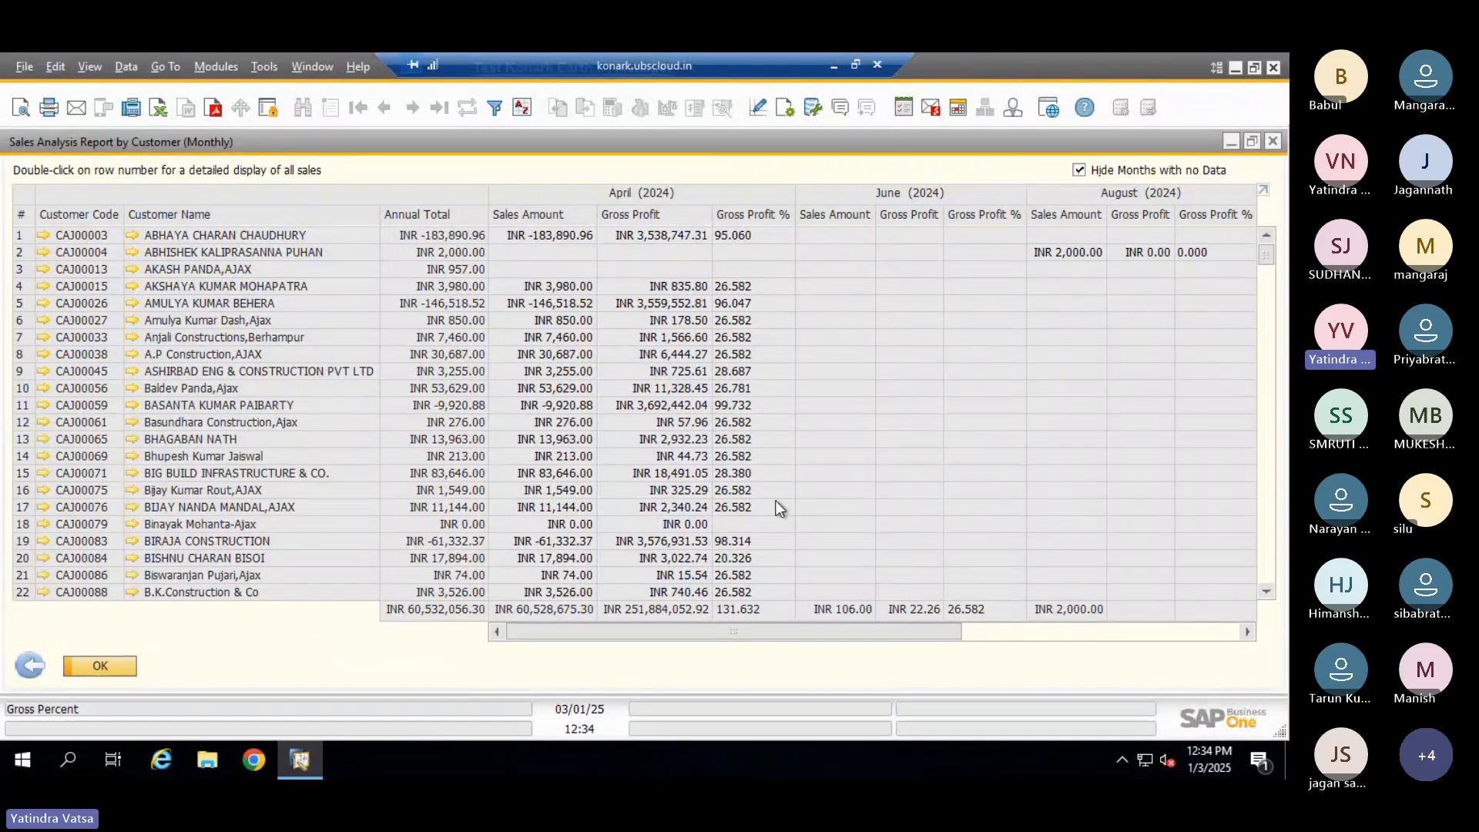
drag(659, 641, 763, 612)
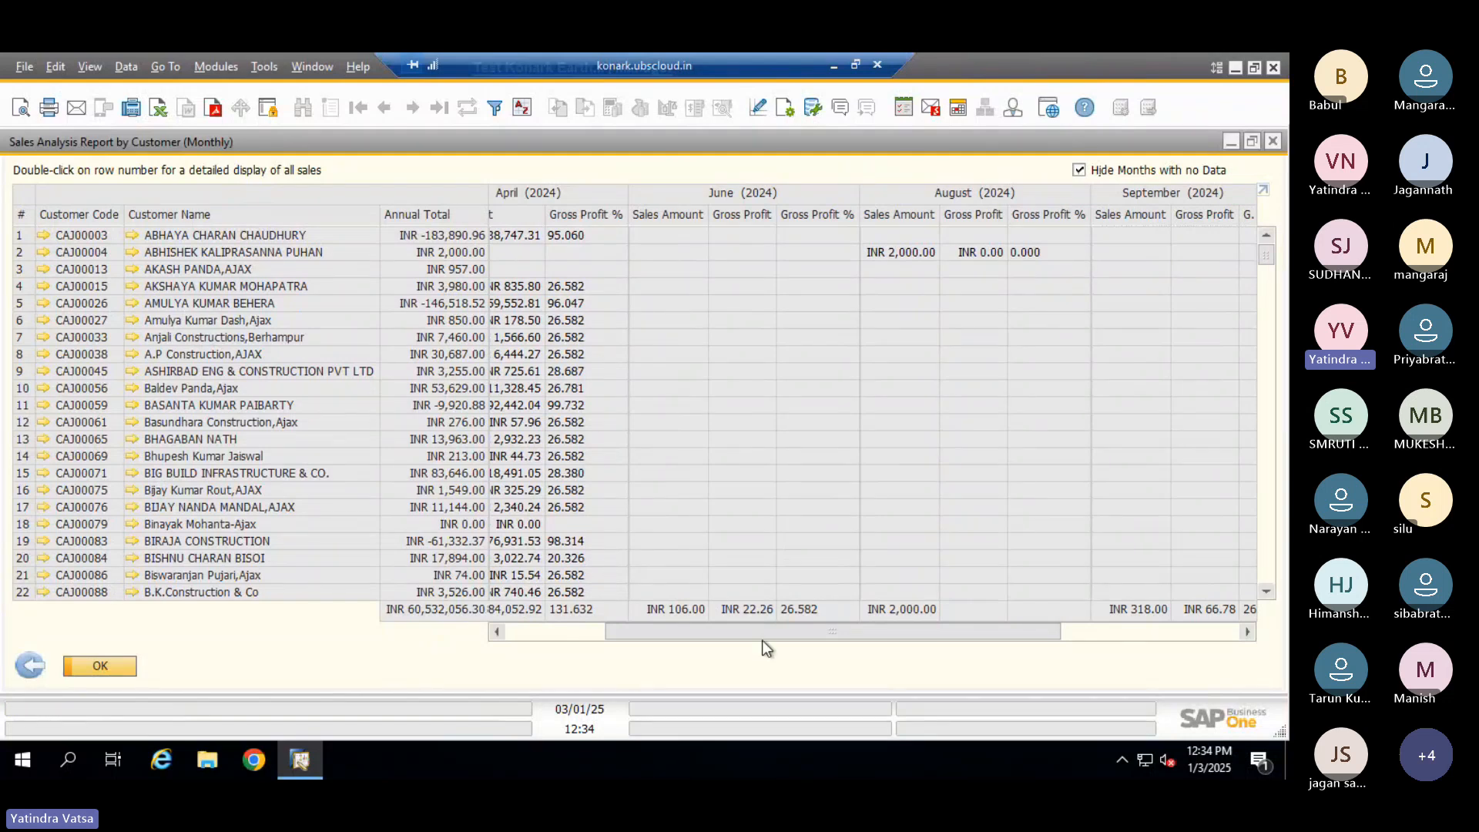
drag(761, 640, 1048, 598)
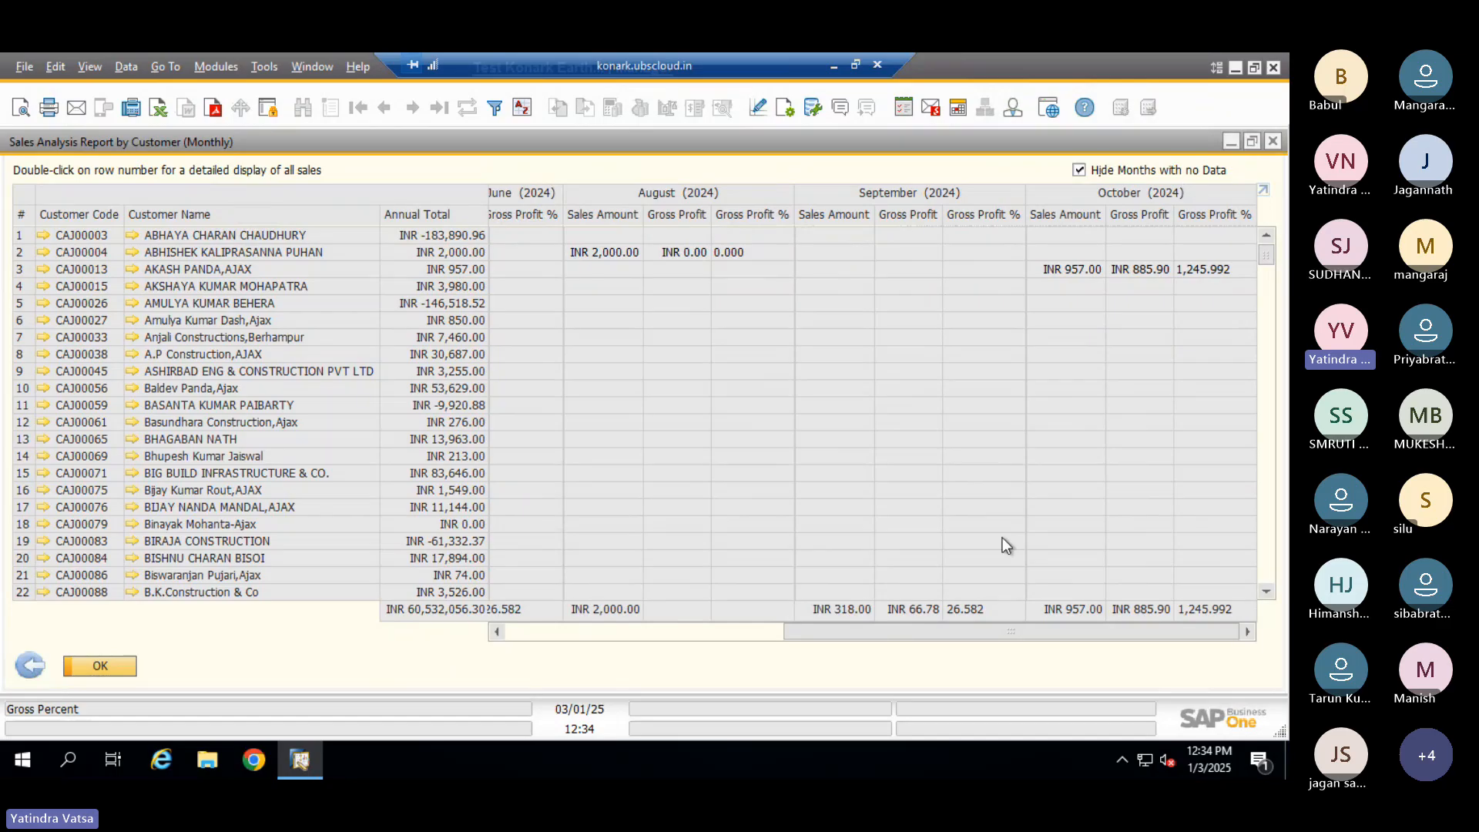
click(1273, 143)
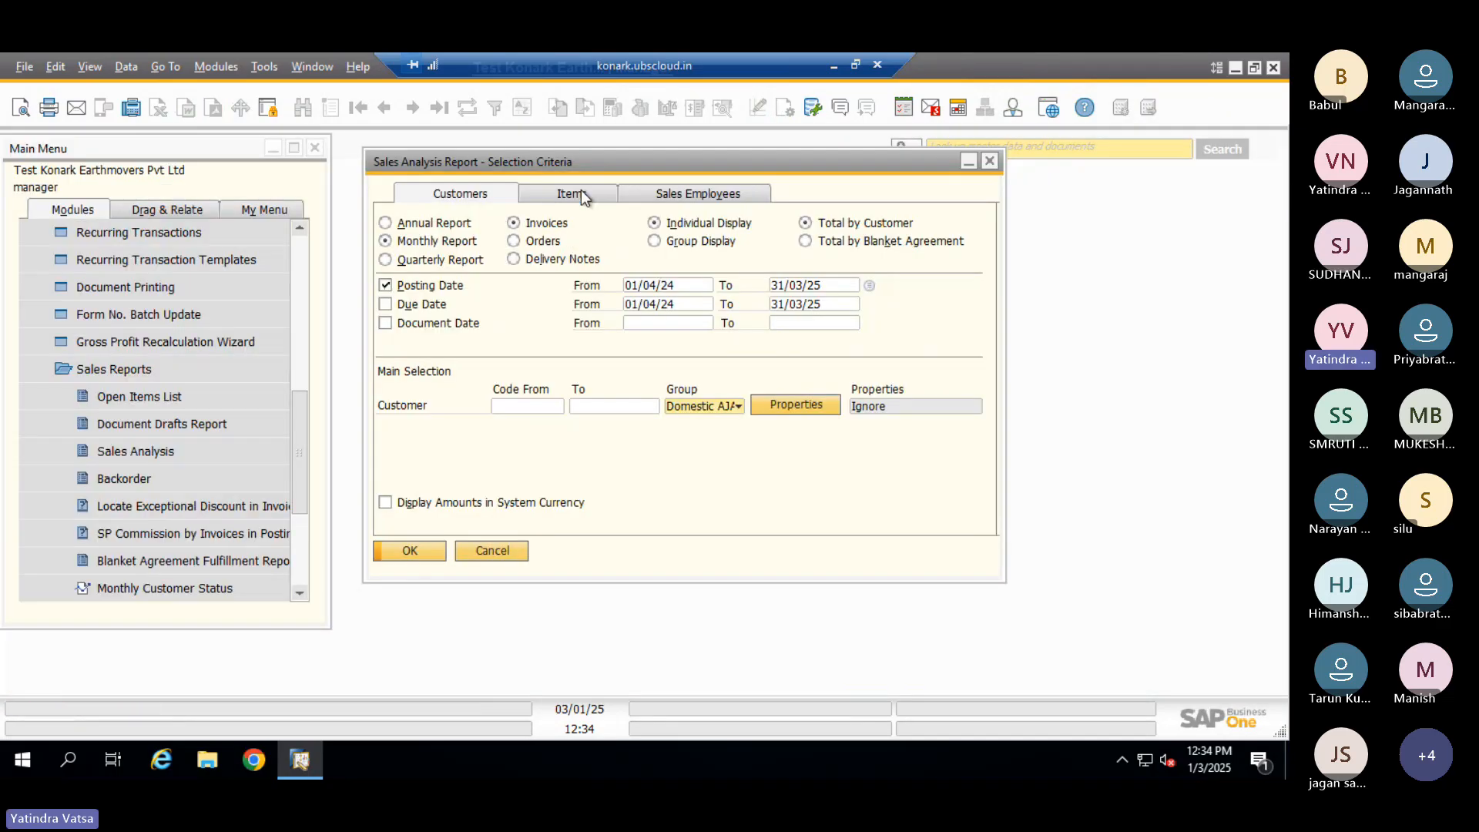
Run the monthly Sales Analysis by items on invoices for all item groups, maximize it and review its monthly figures
click(583, 198)
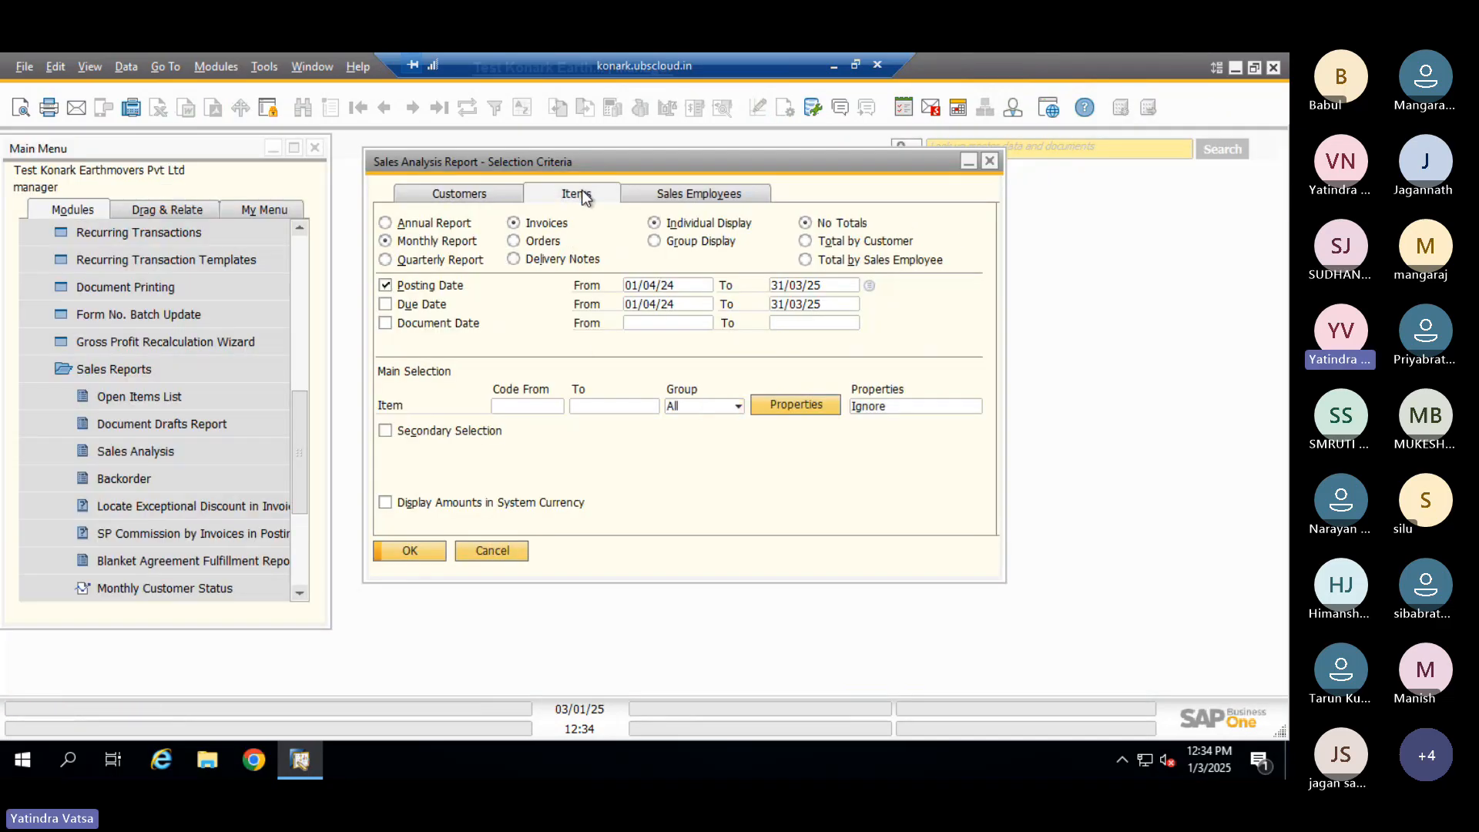
click(423, 555)
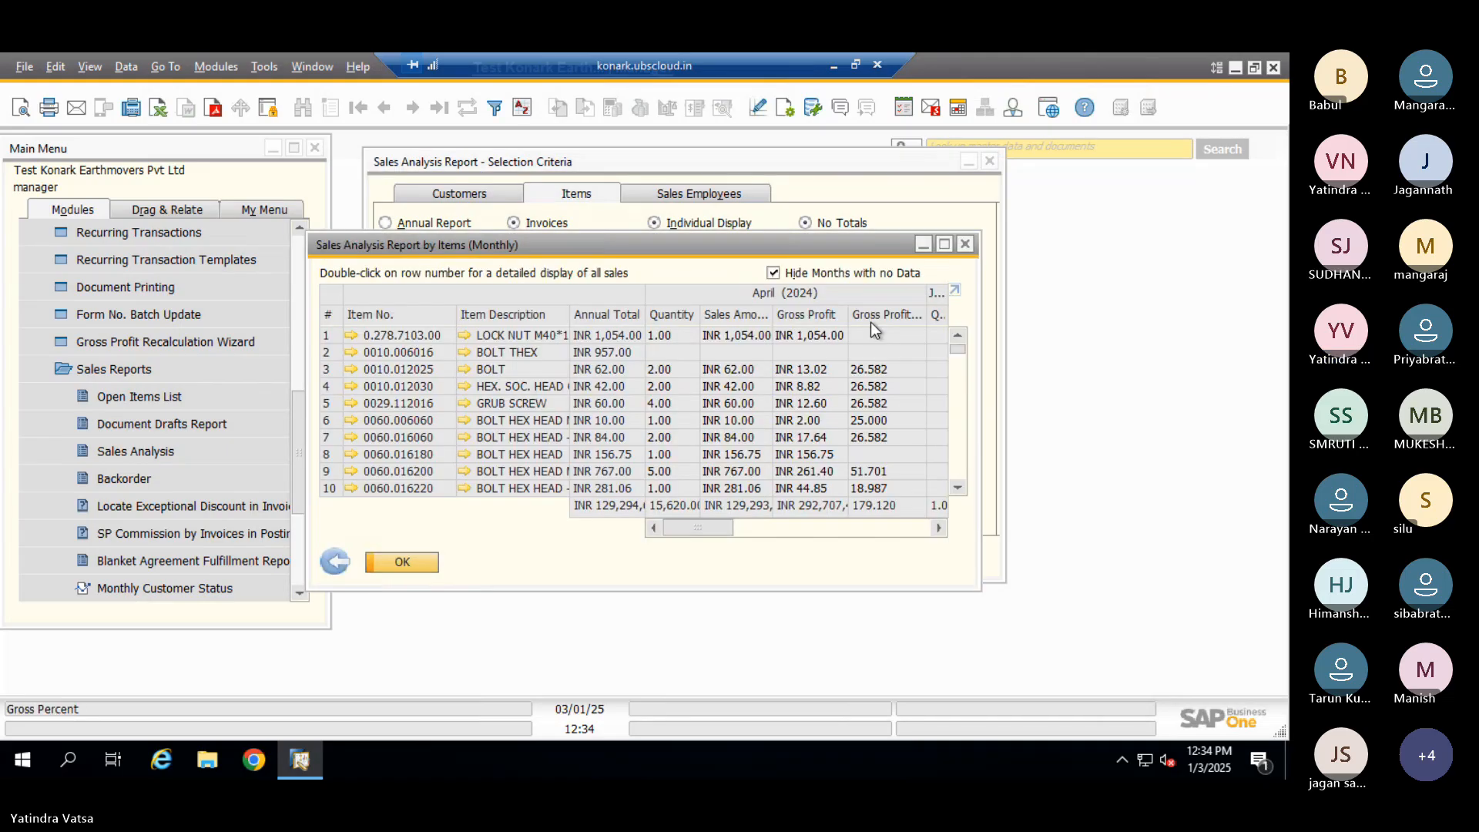
click(945, 244)
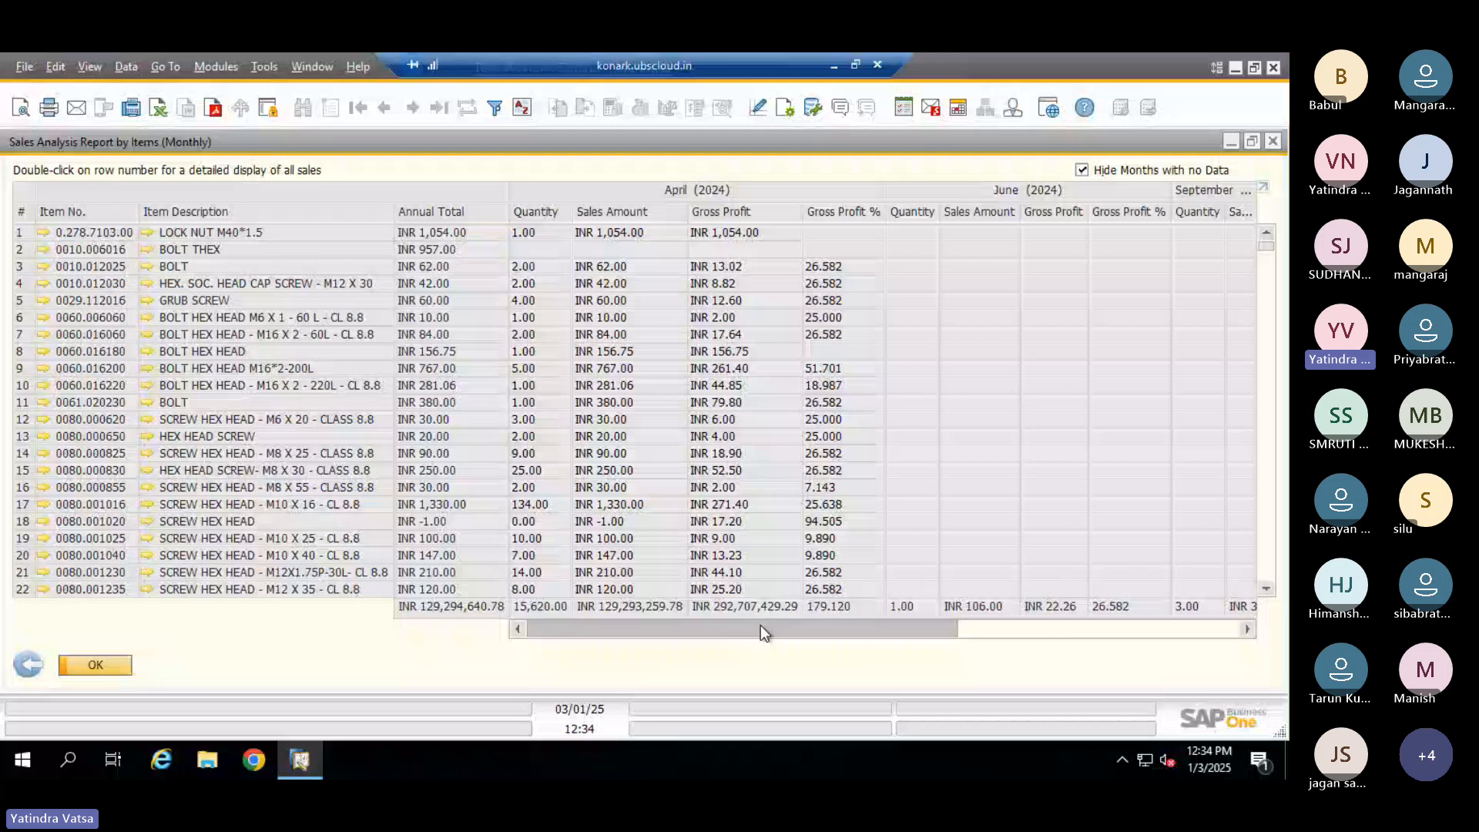
drag(761, 625, 1020, 442)
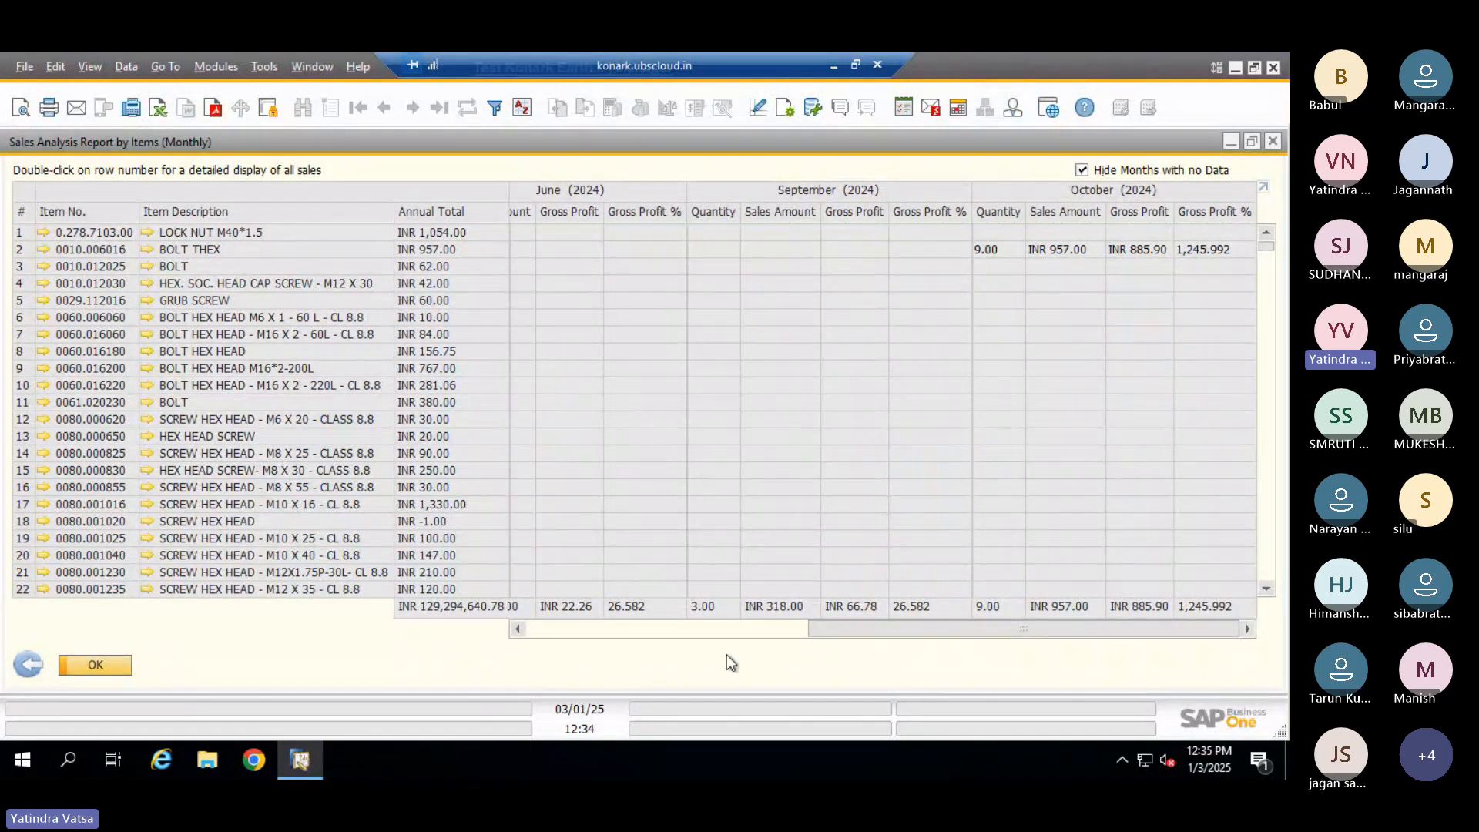
drag(827, 626, 489, 619)
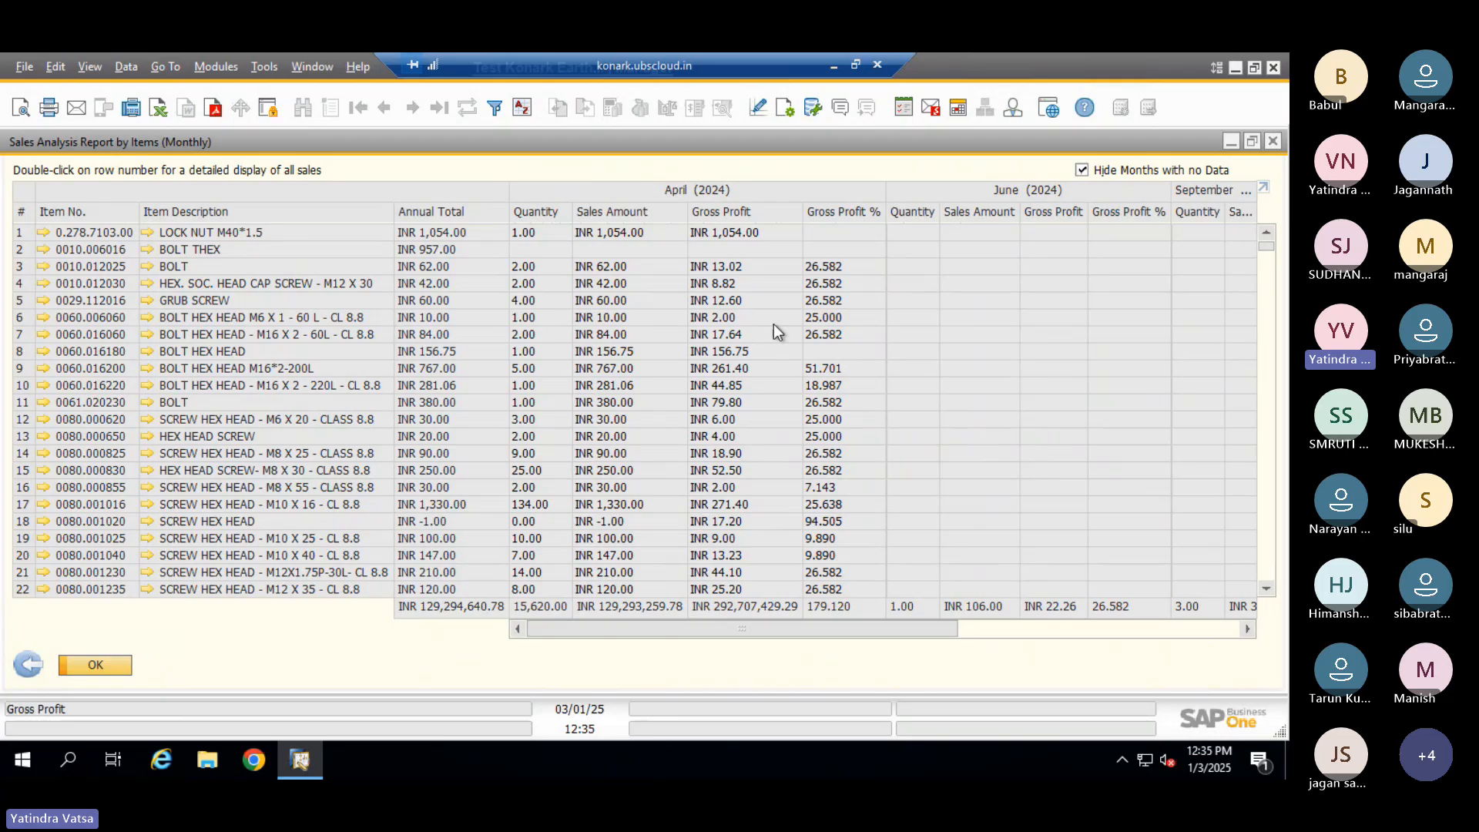
View the detailed sales analysis of LOCK NUT M40*1.5 in row 1 at full size and return to the selection criteria
double_click(23, 231)
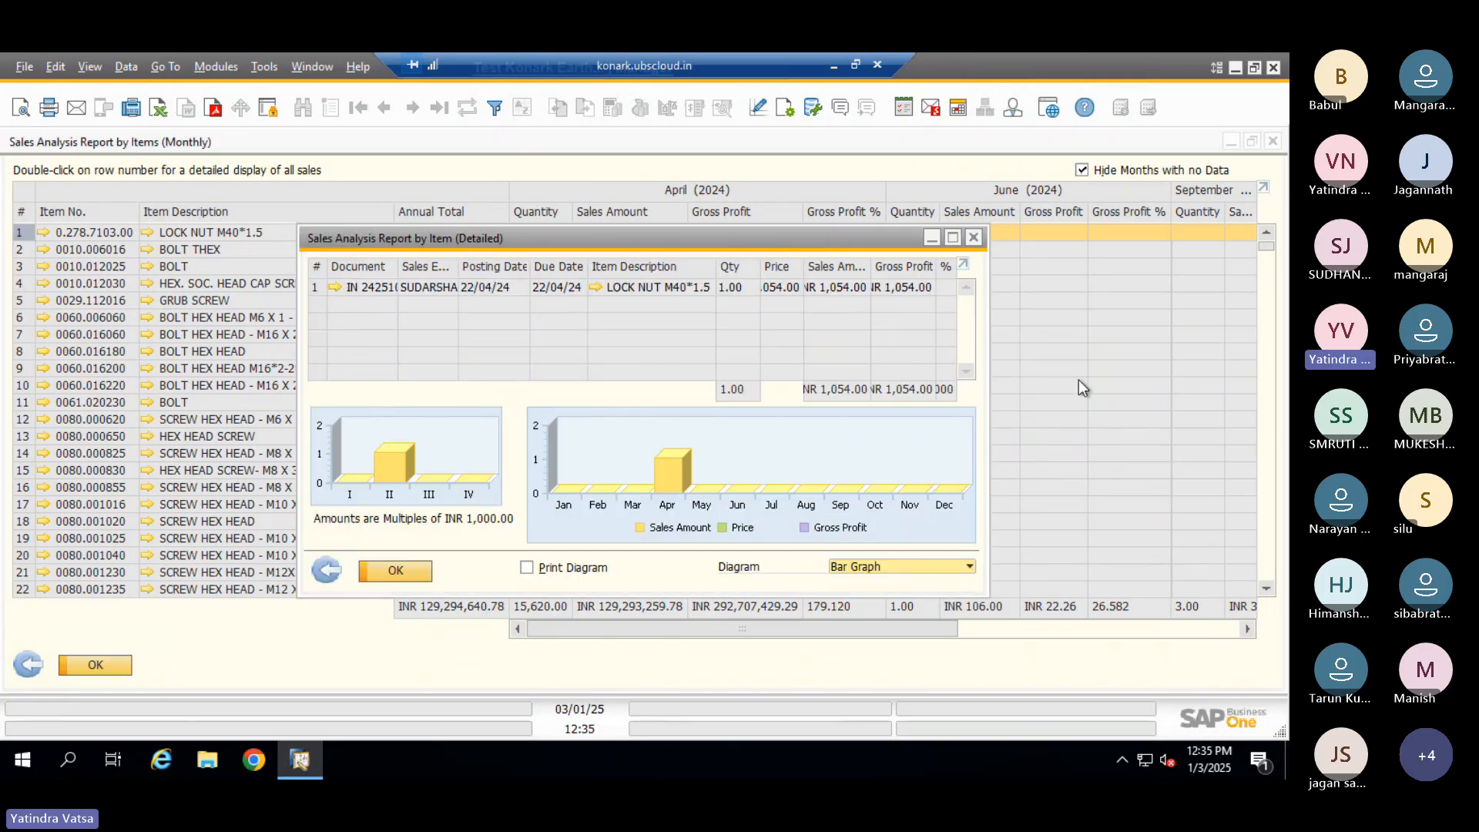
click(954, 239)
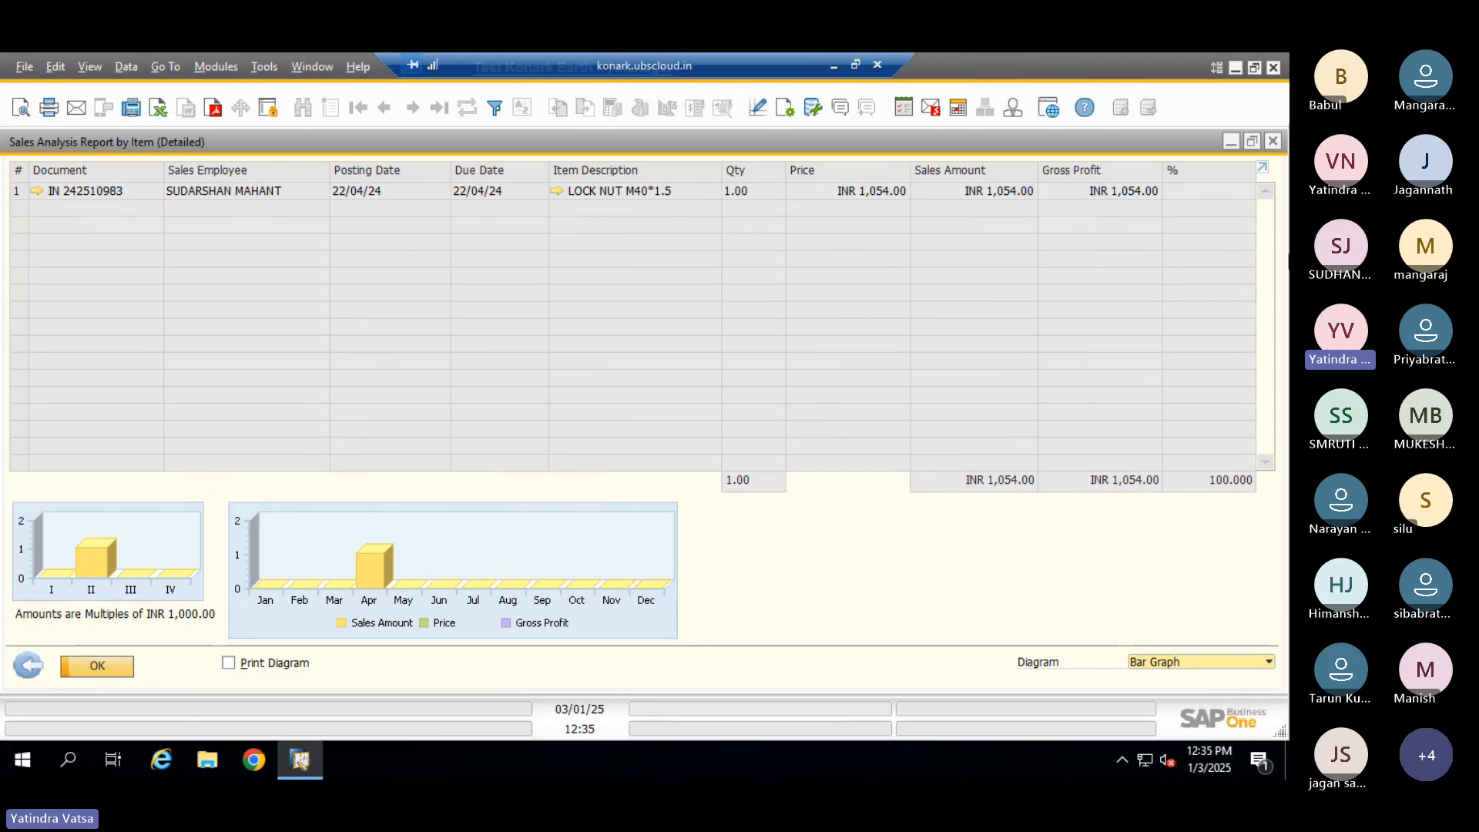
click(31, 667)
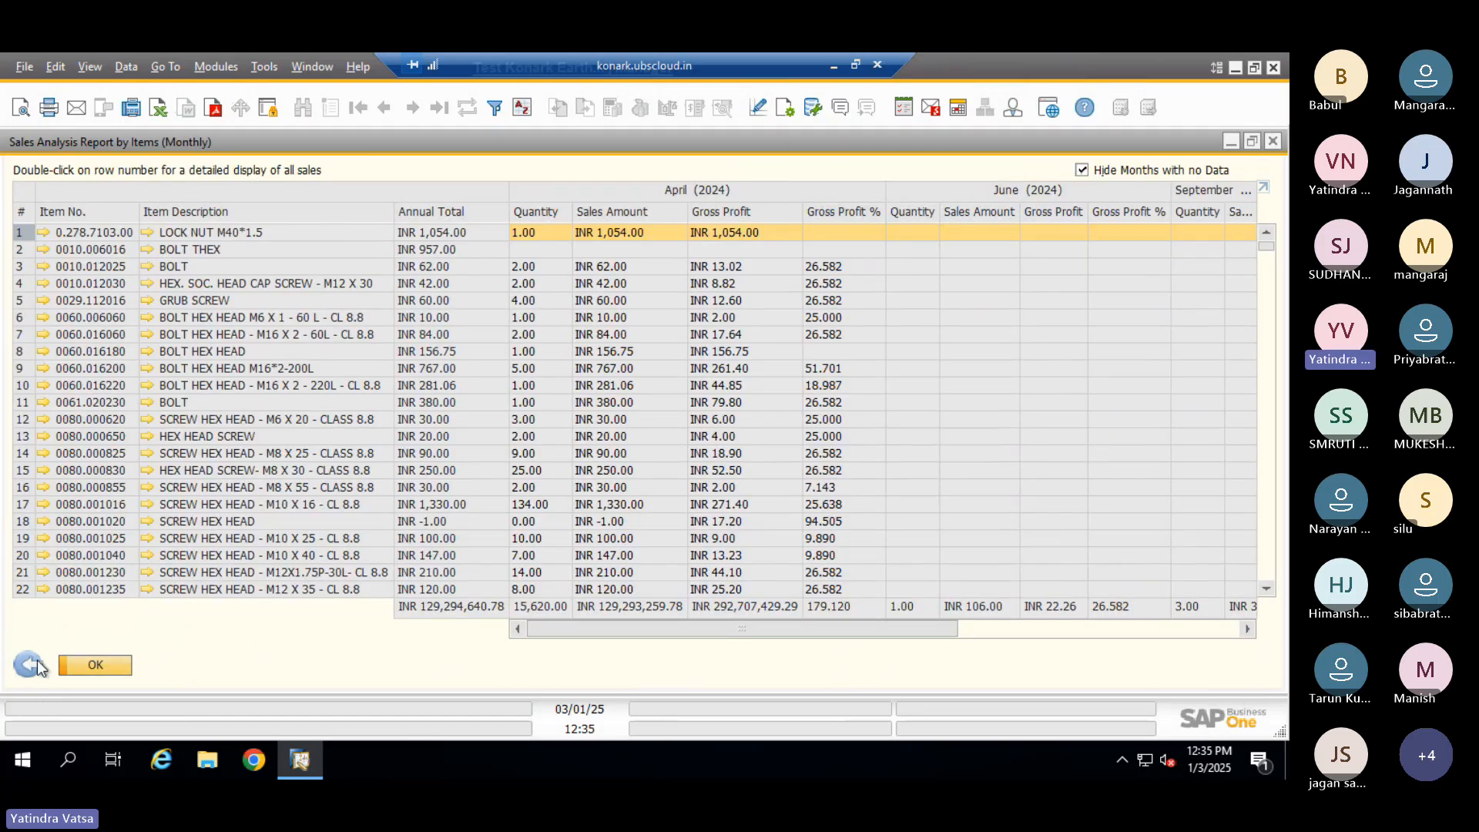
click(36, 662)
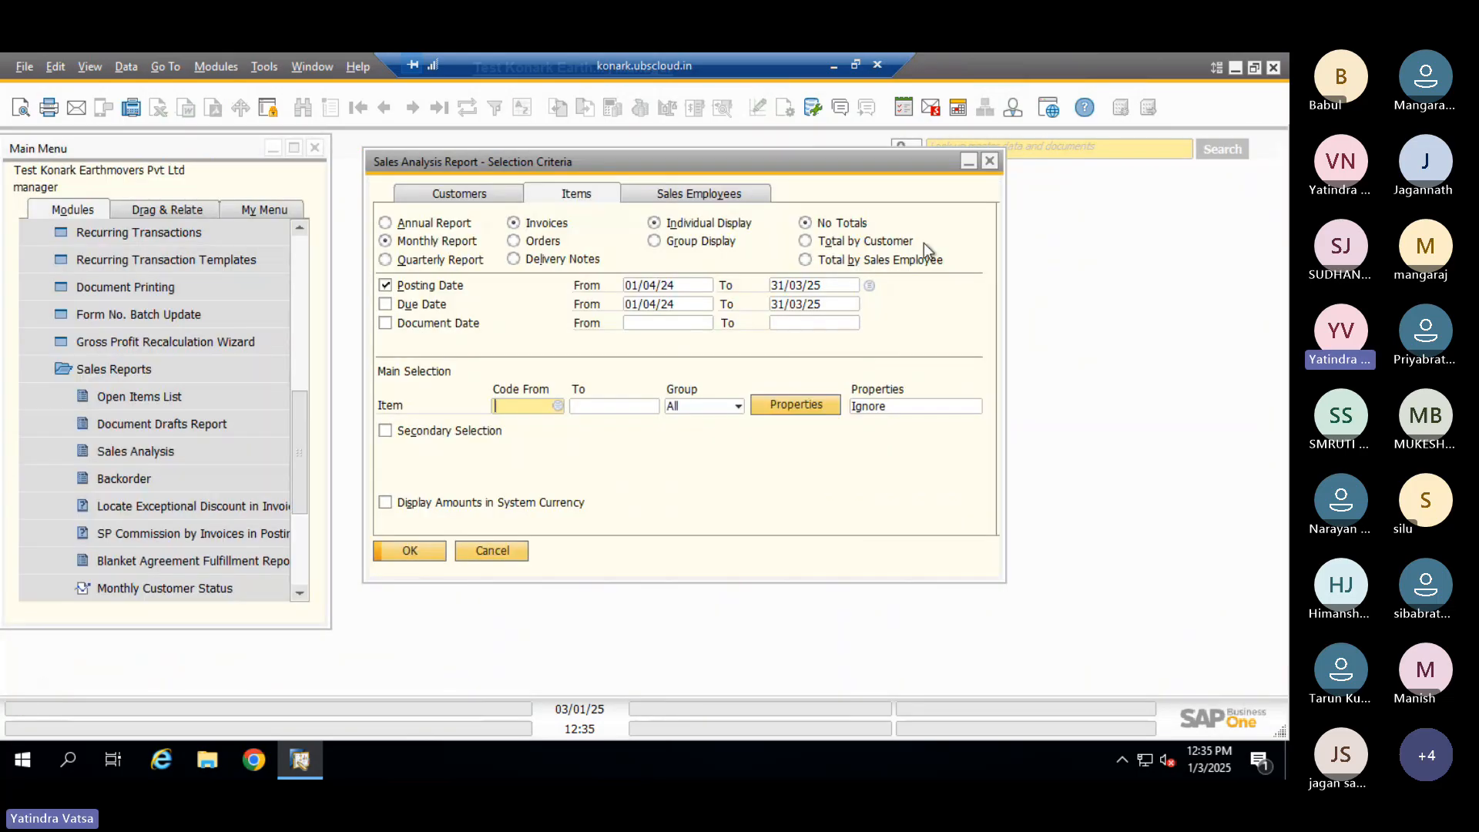
Check the Sales Employees criteria, rerun the monthly items report for all groups, and close the report and its selection criteria
click(674, 194)
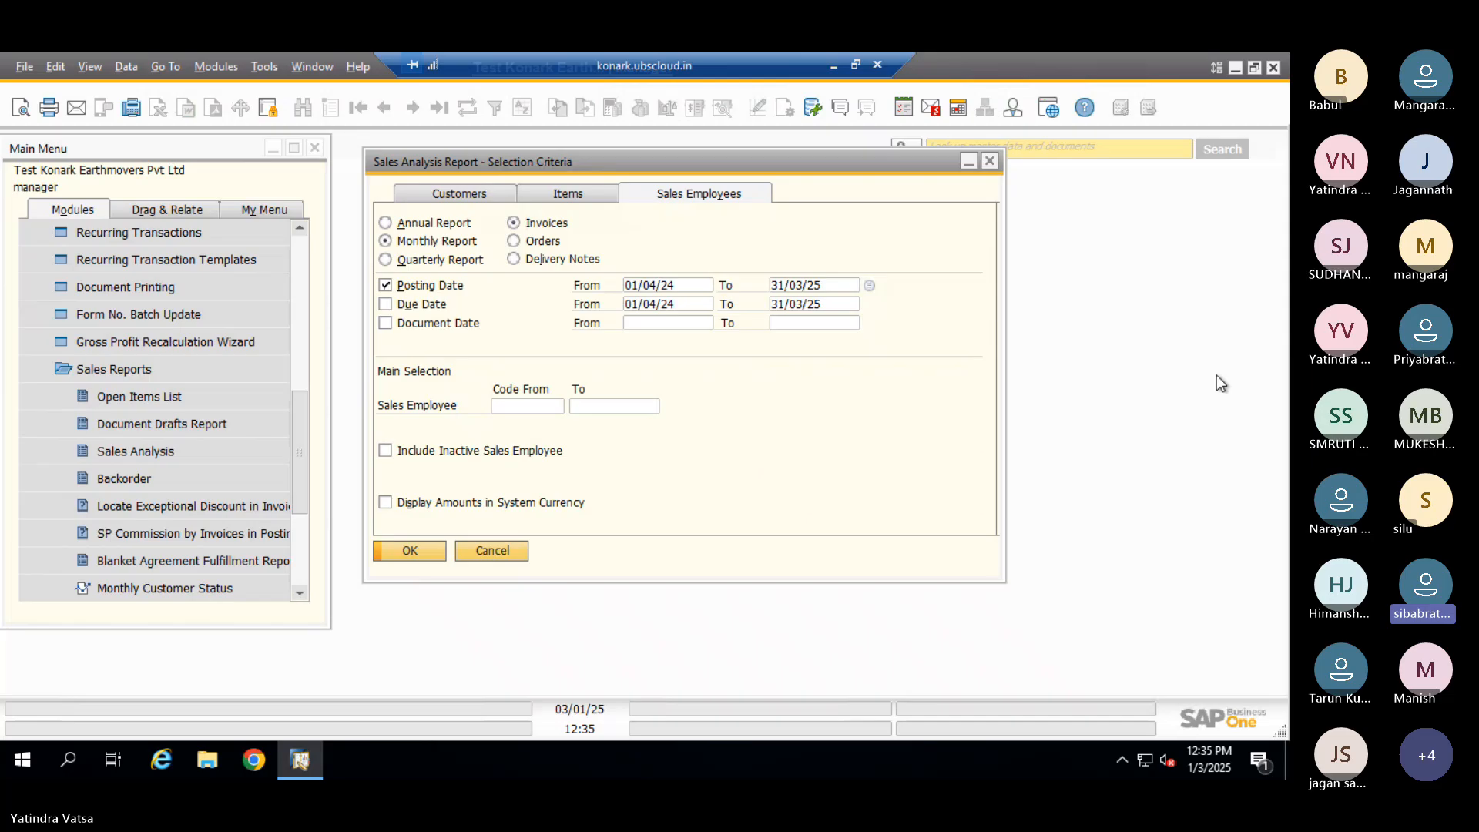
click(578, 194)
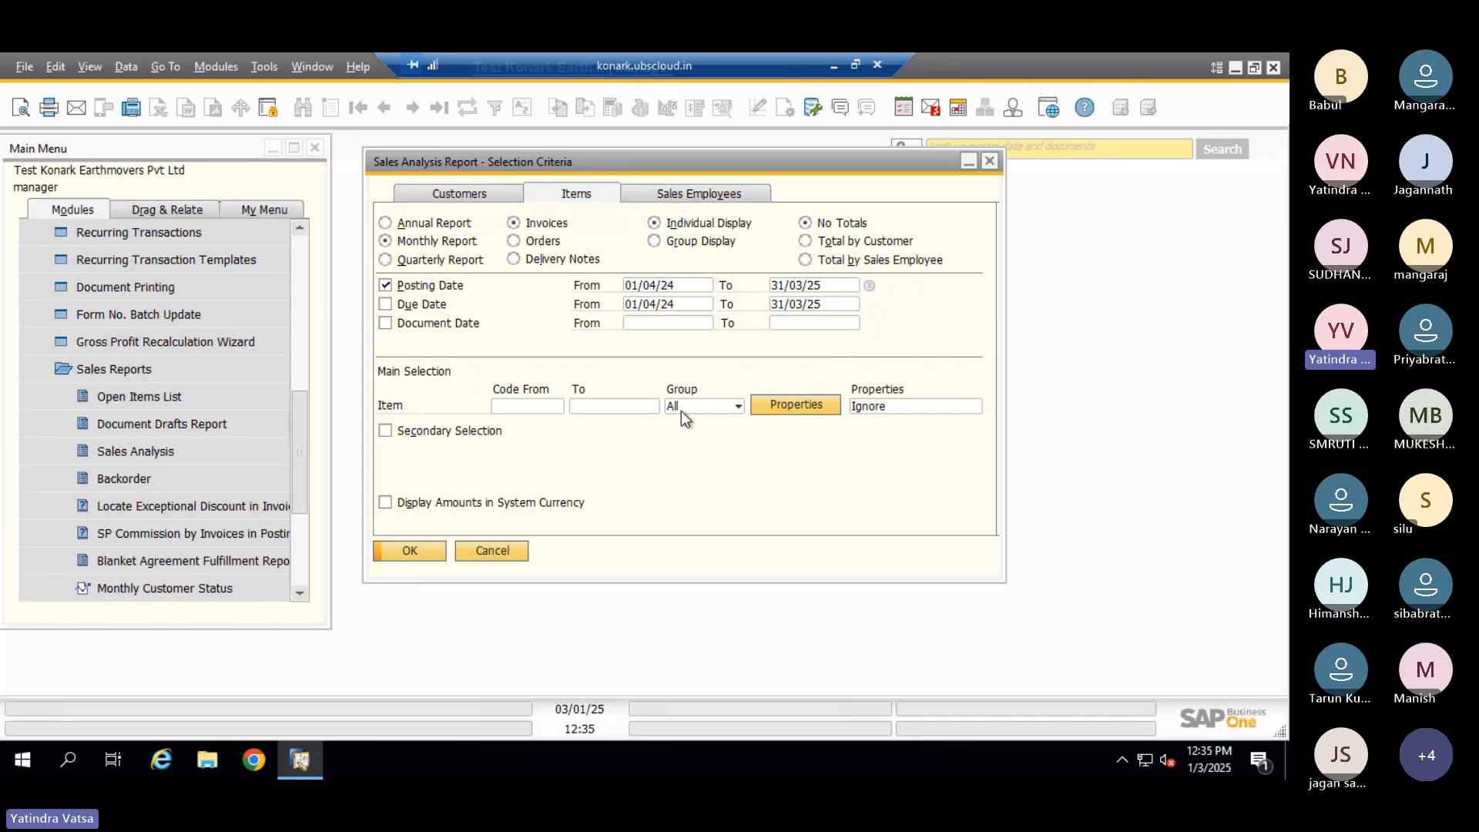
click(416, 553)
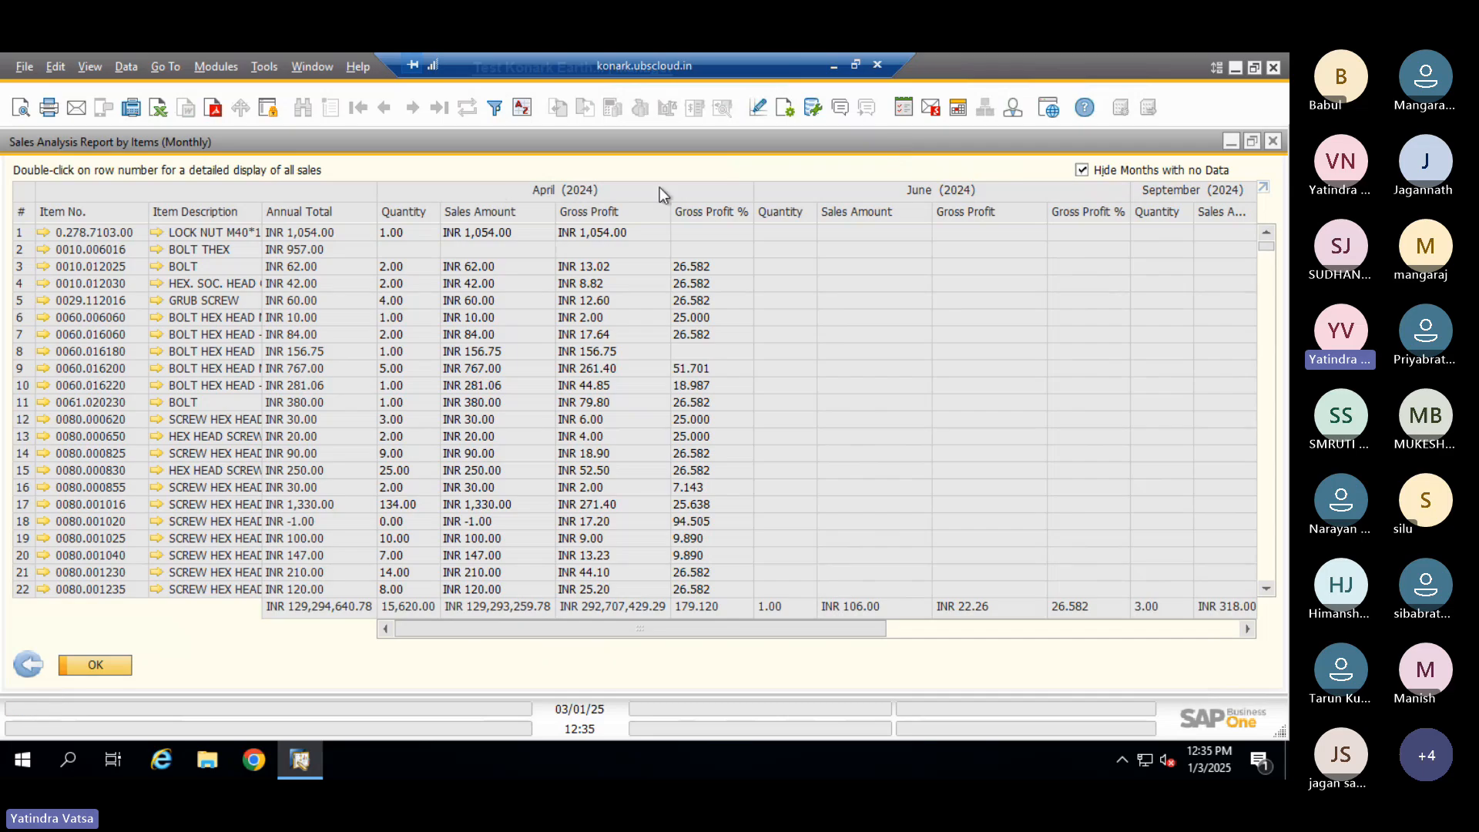
drag(525, 629, 475, 625)
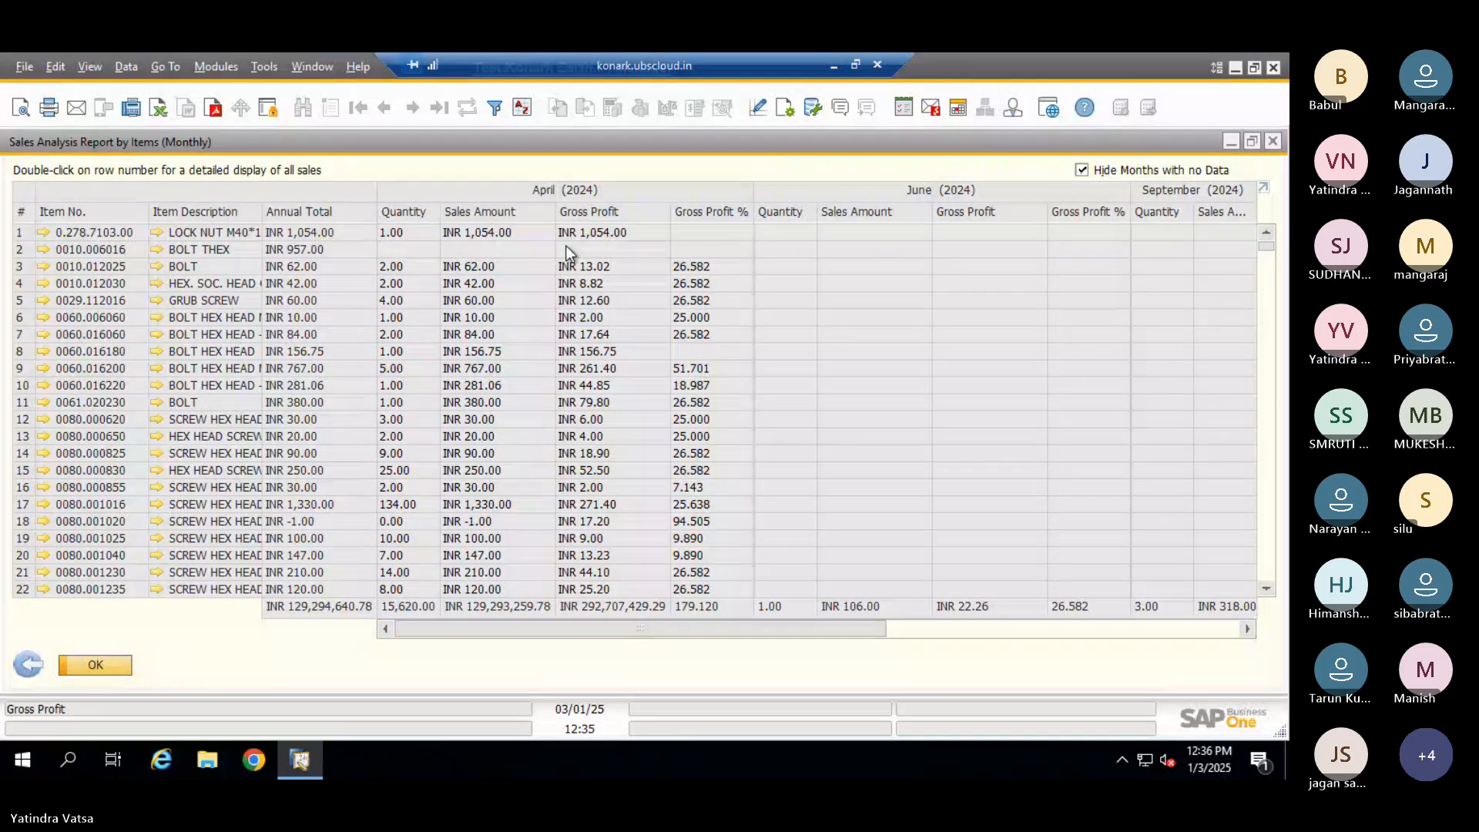
drag(566, 623, 231, 613)
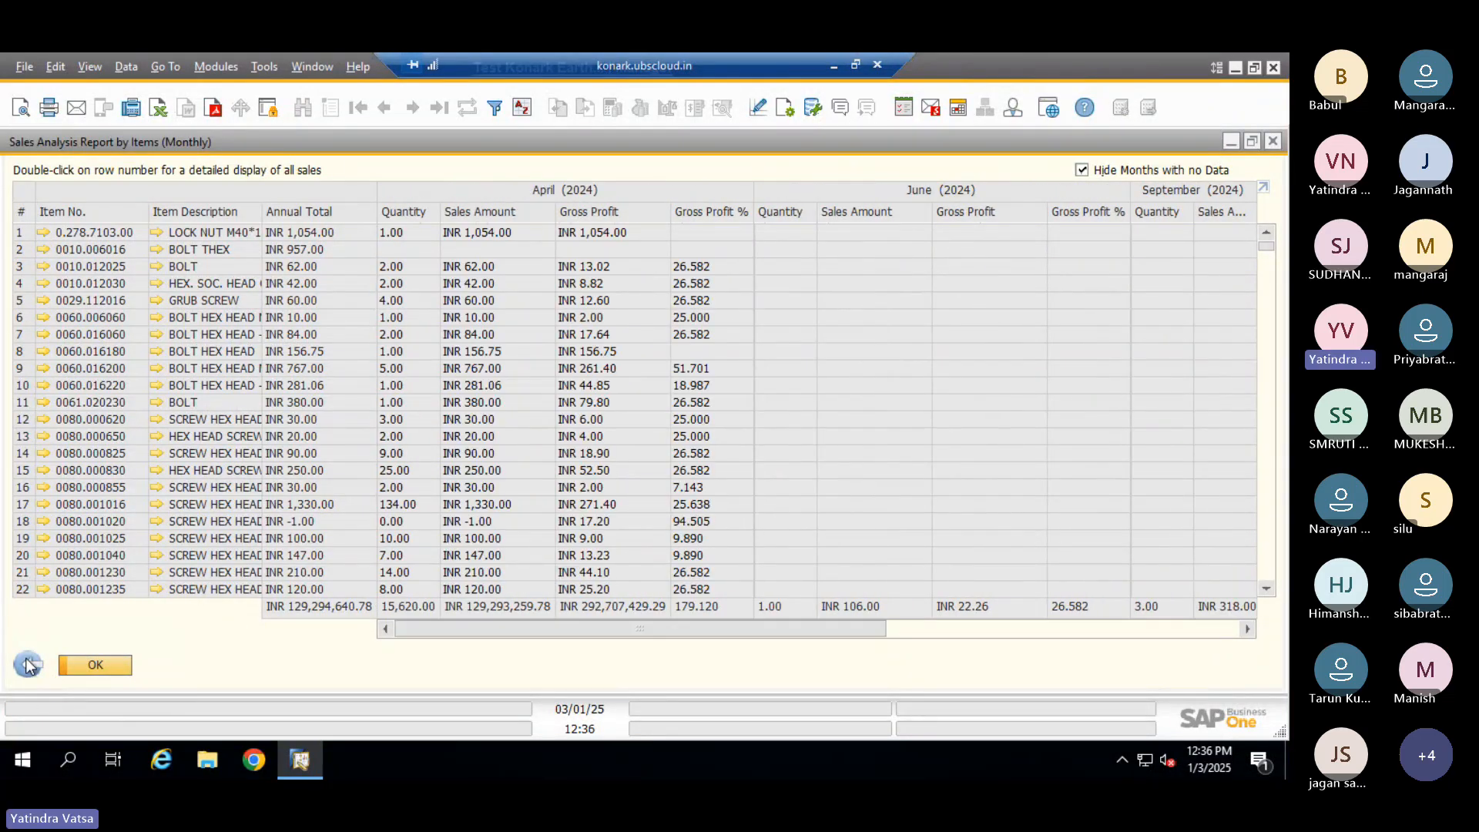
click(69, 664)
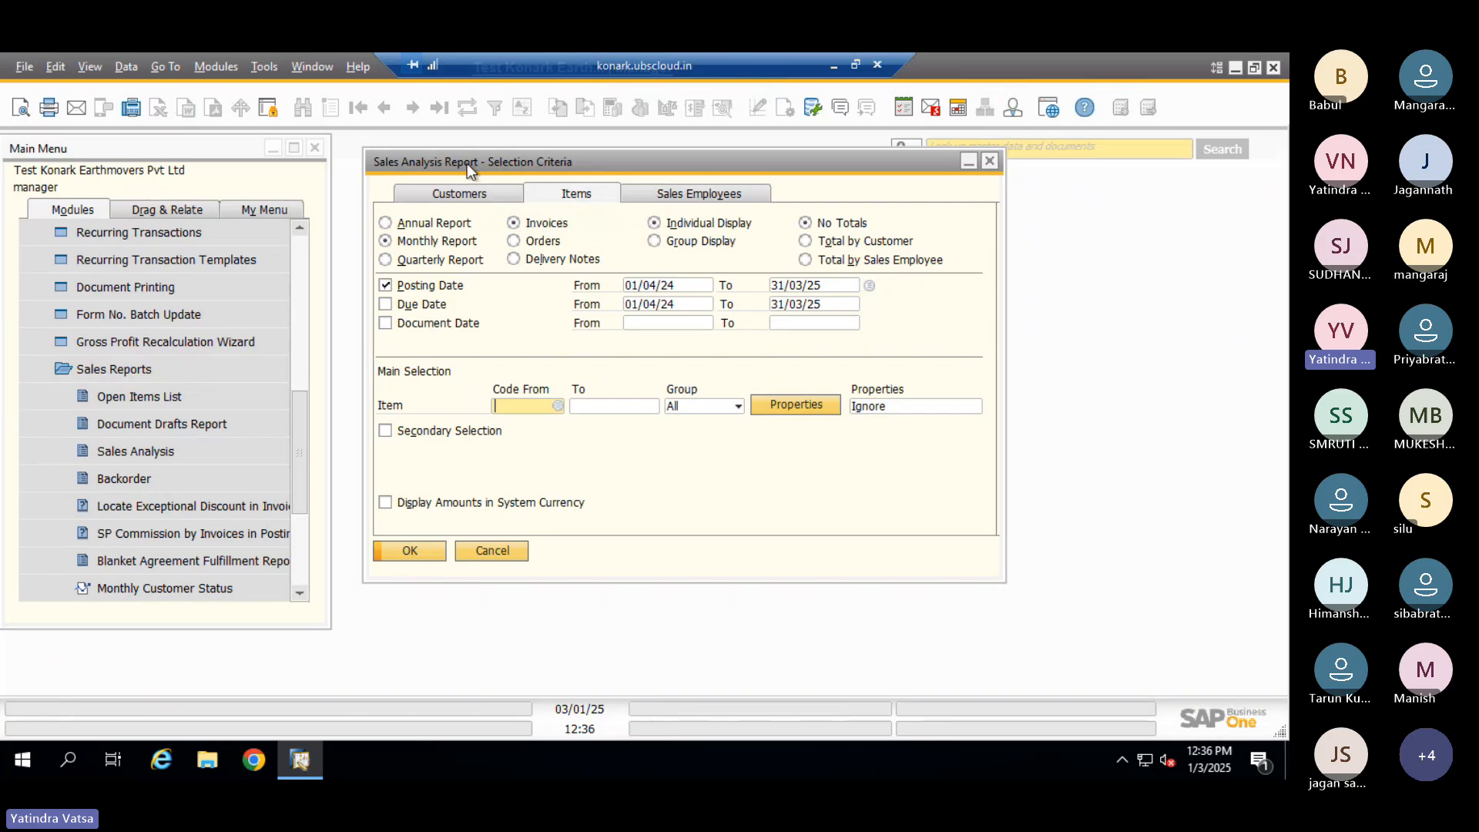
drag(467, 164, 537, 179)
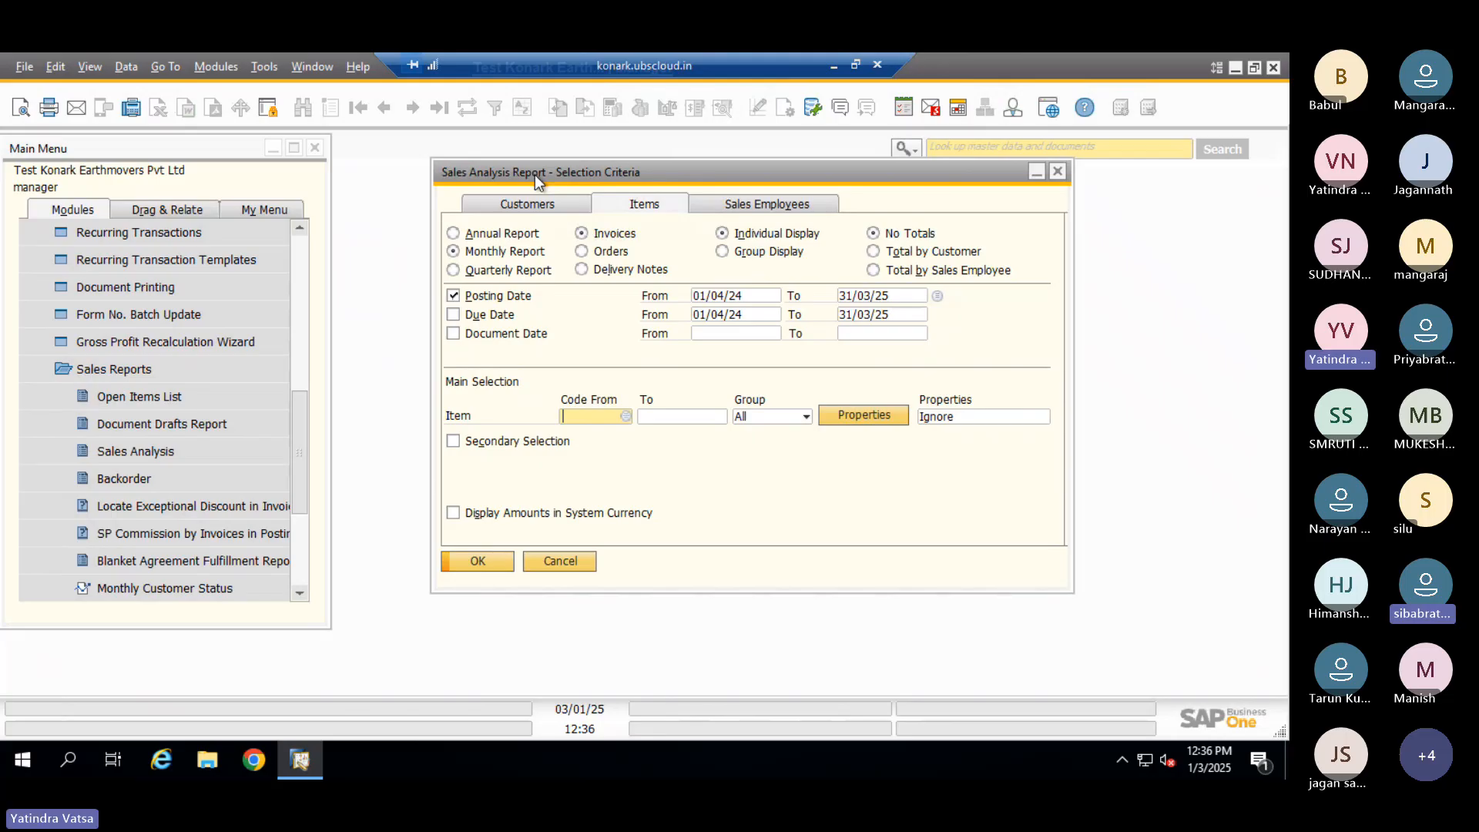
click(1057, 171)
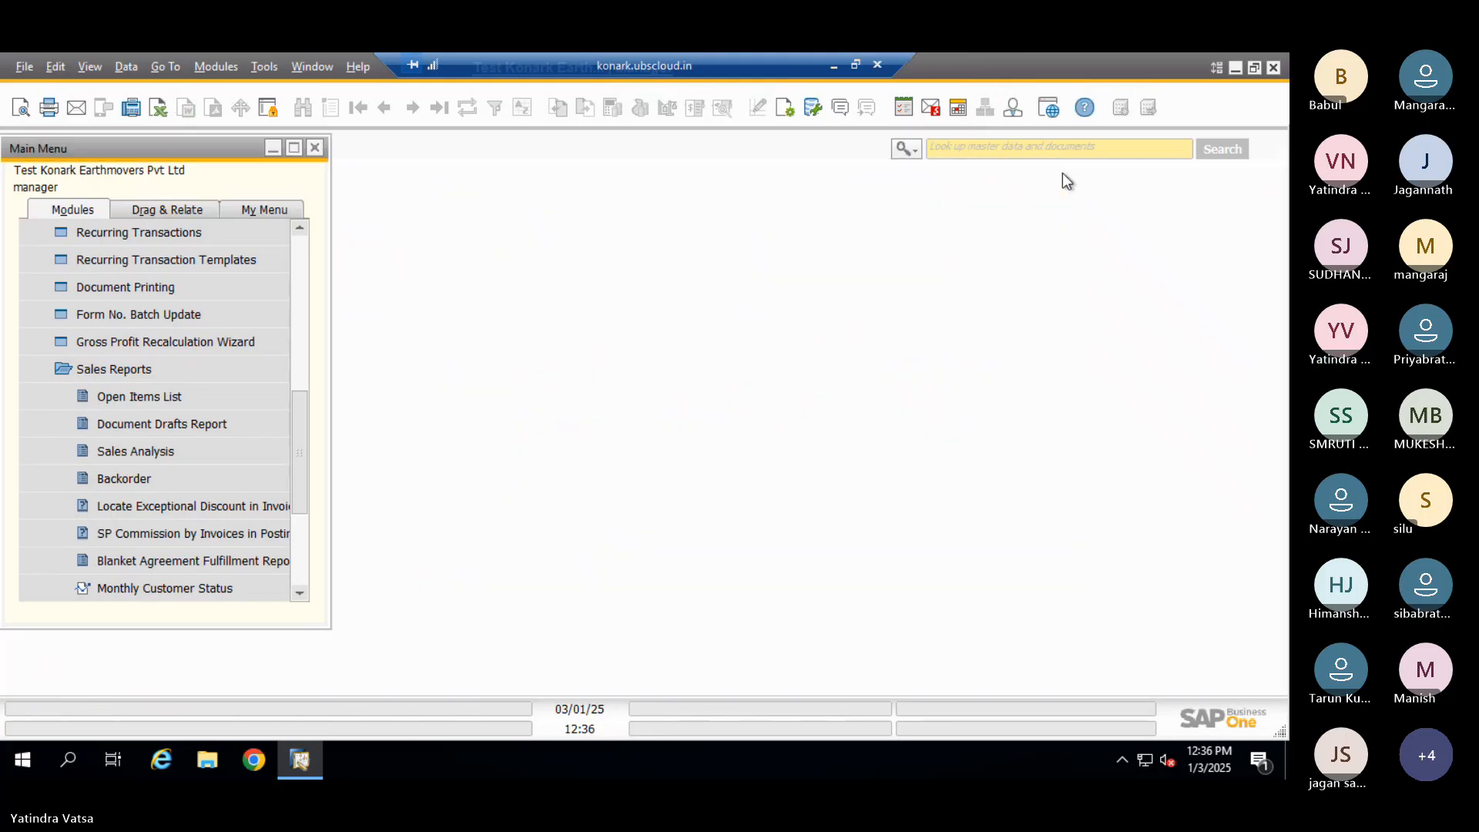
Open a blank Purchase Order from Purchasing - A/P, view the vendor list without choosing one, and close the order
drag(305, 406, 317, 251)
click(132, 341)
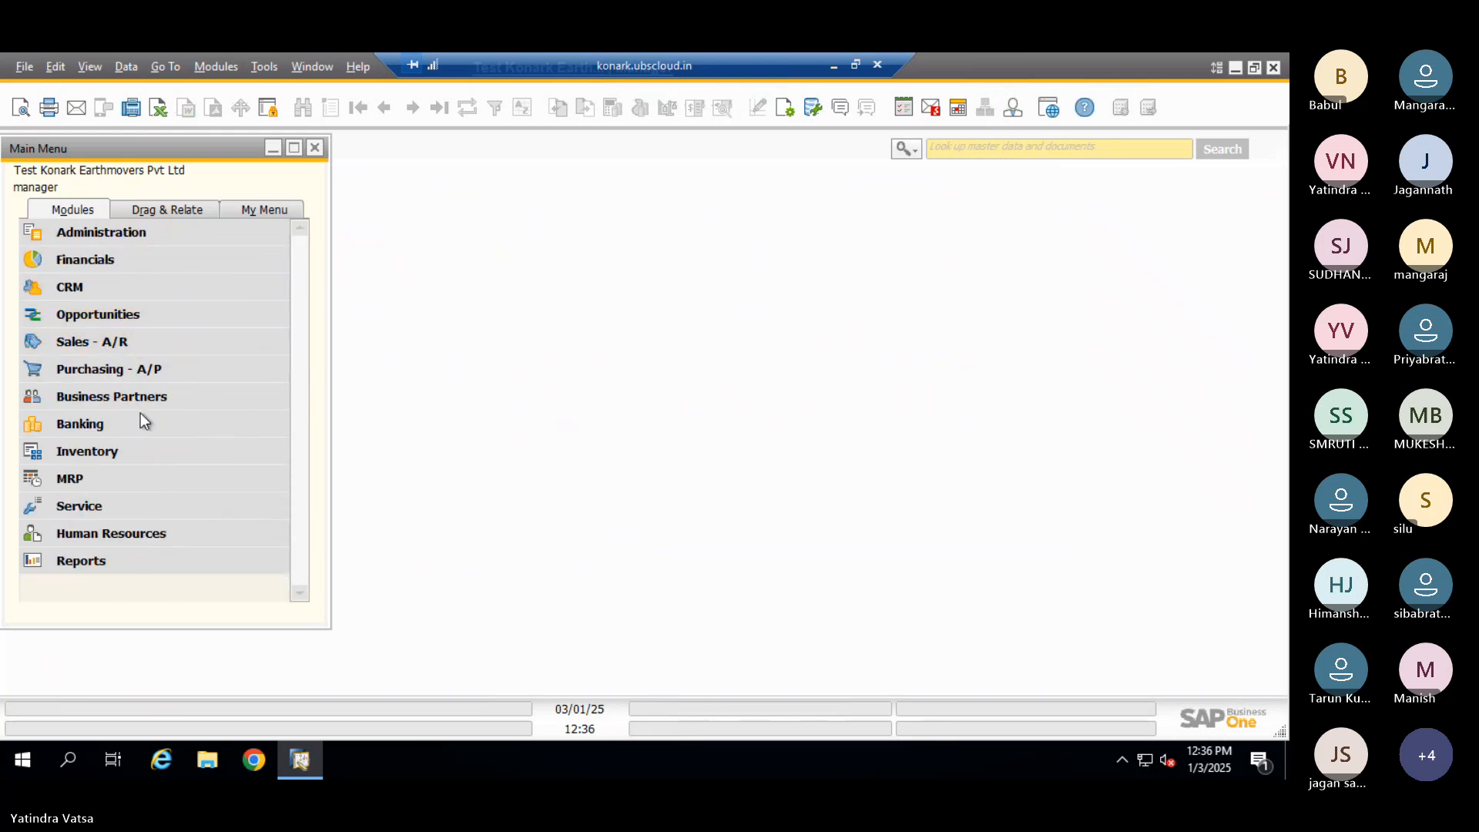
click(121, 375)
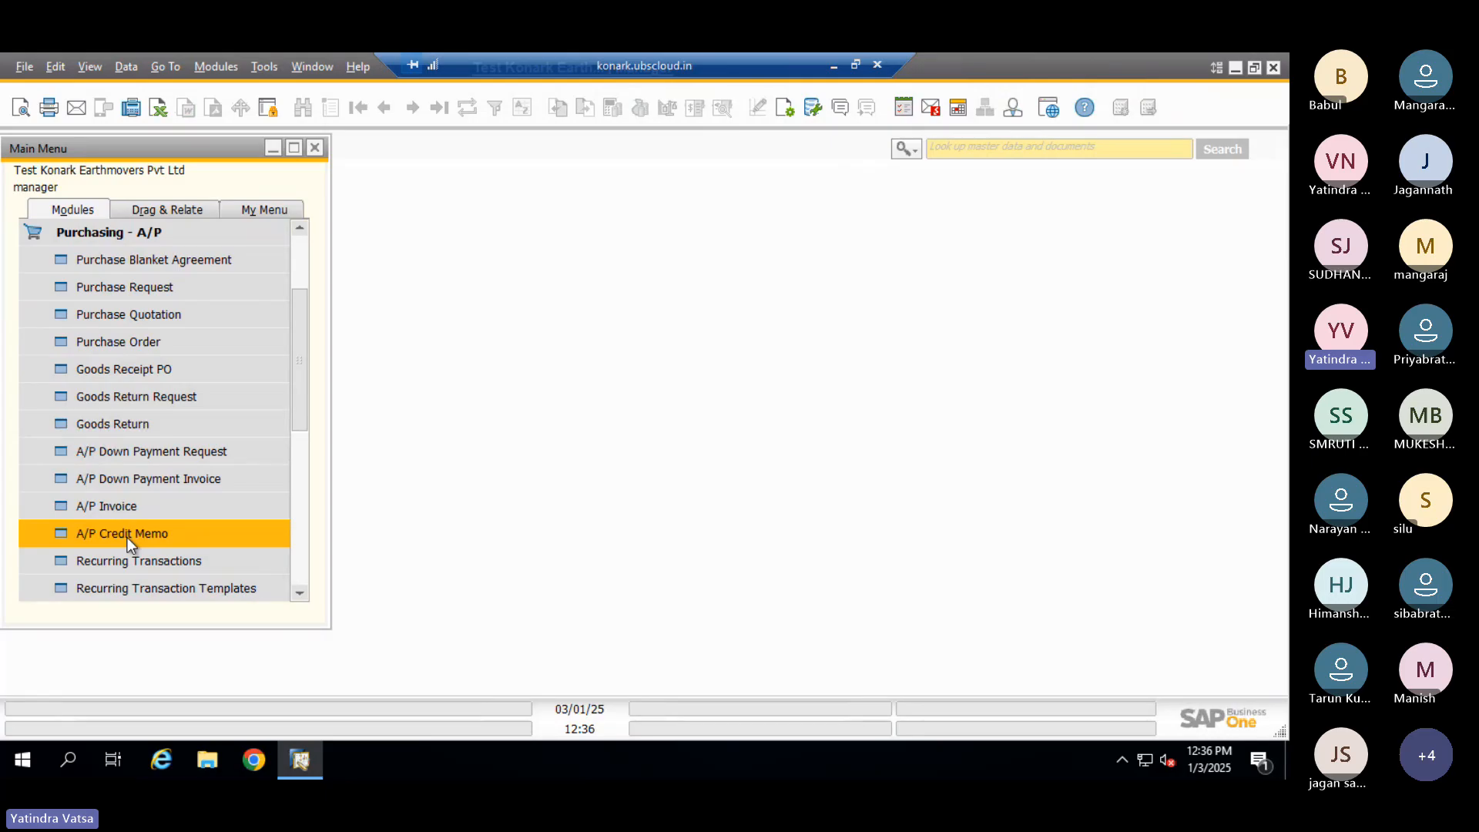
click(126, 339)
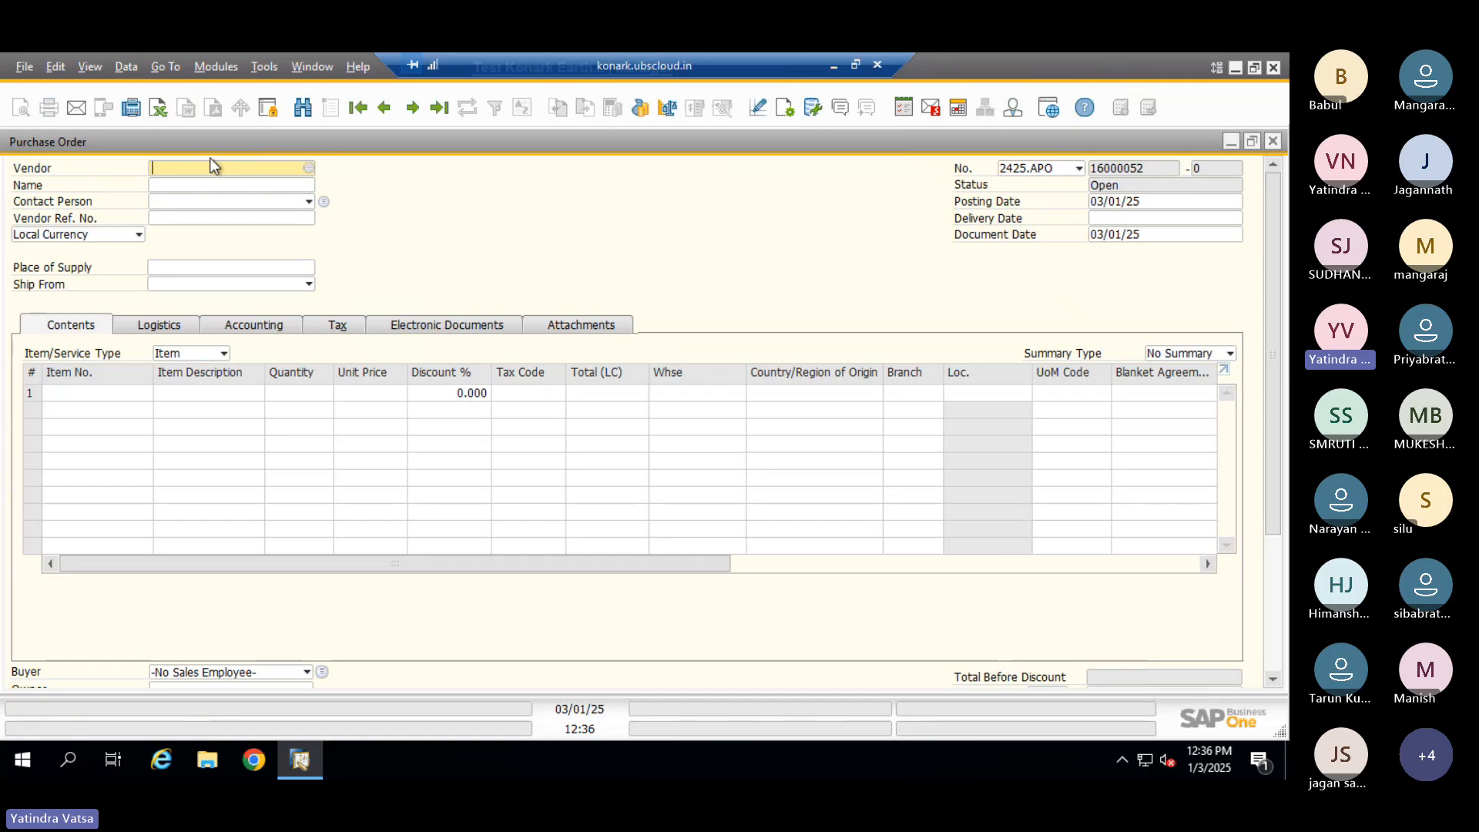
click(309, 167)
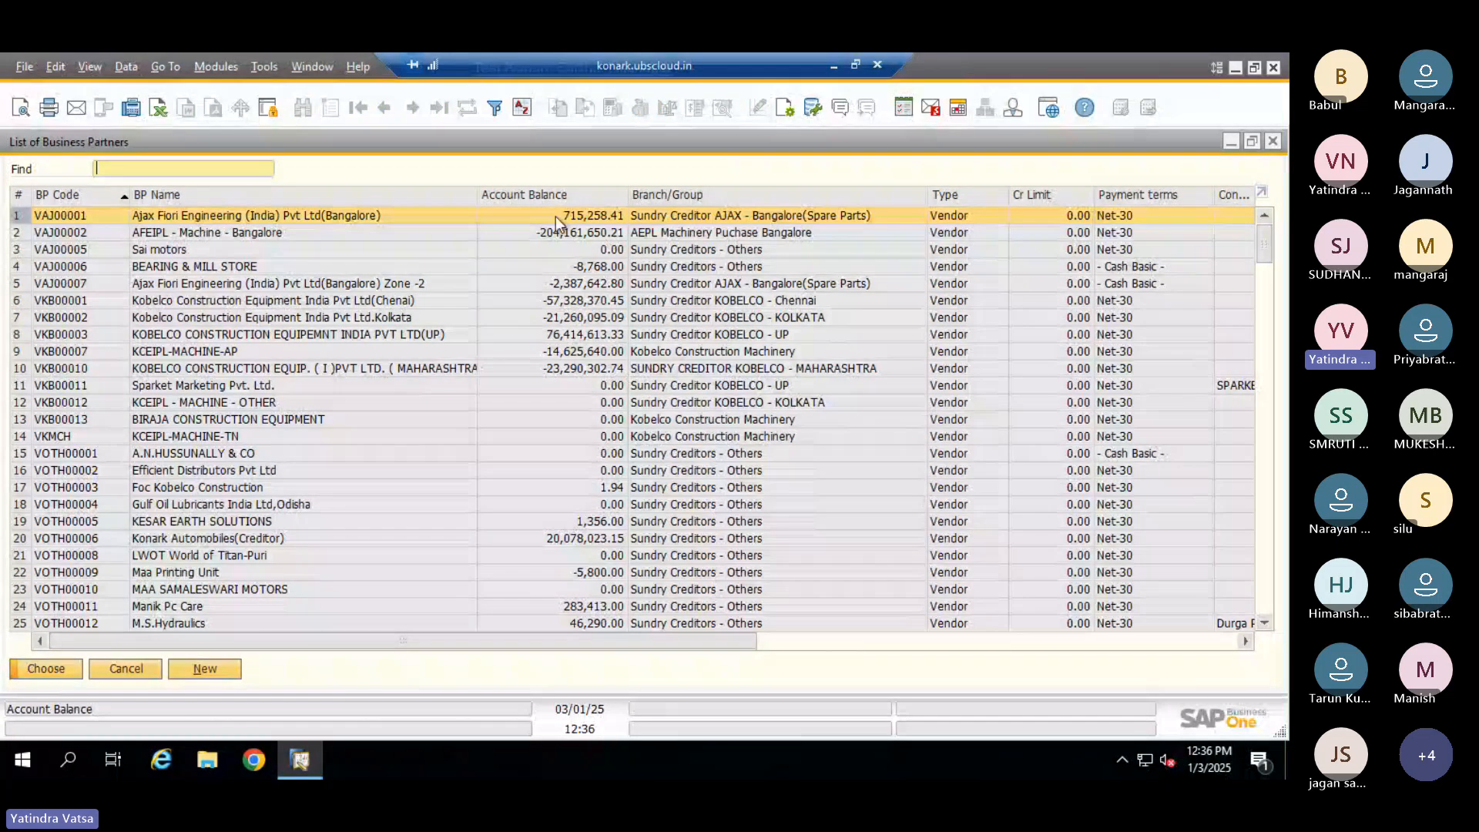
click(127, 669)
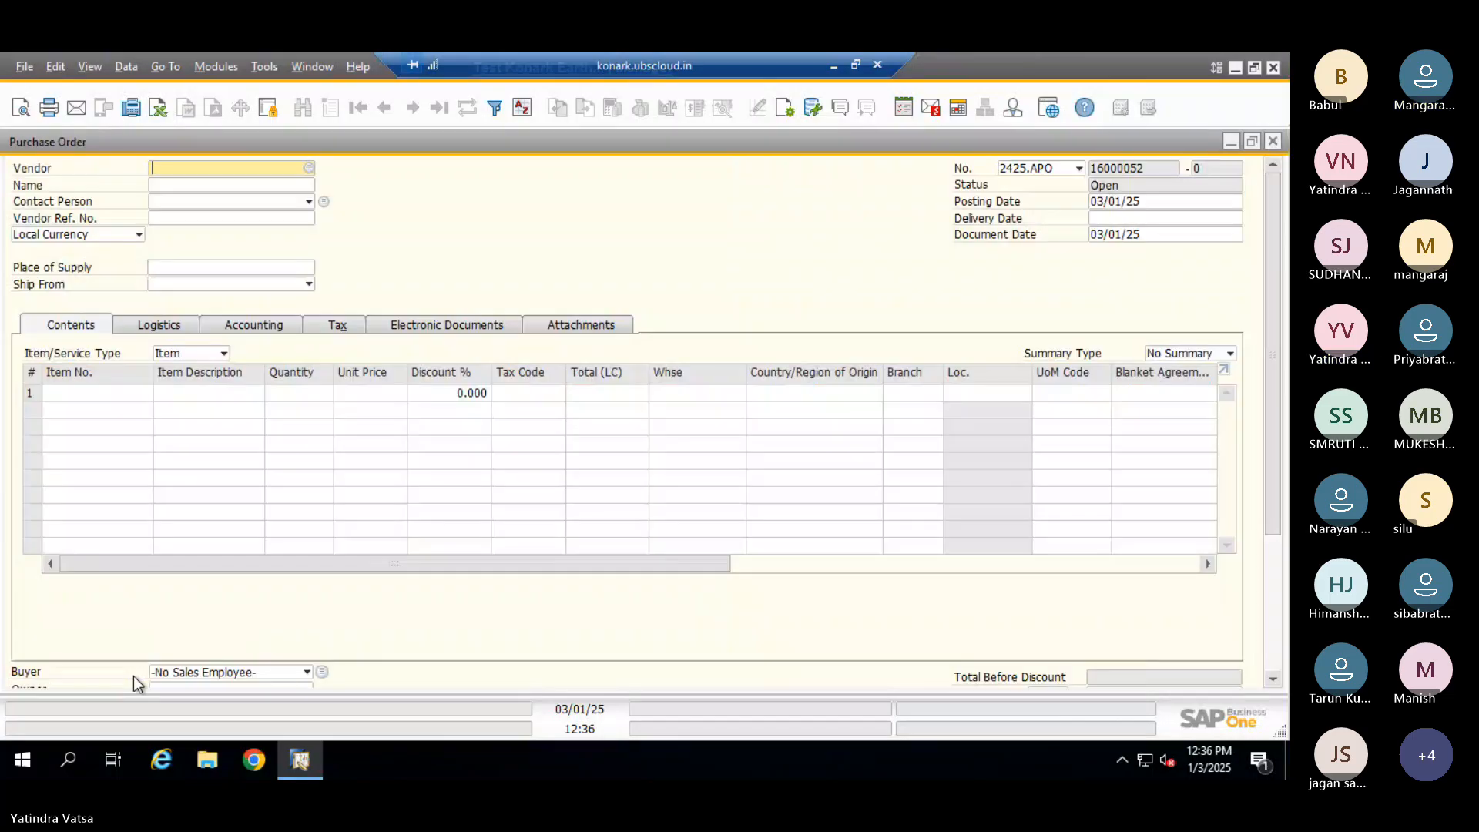
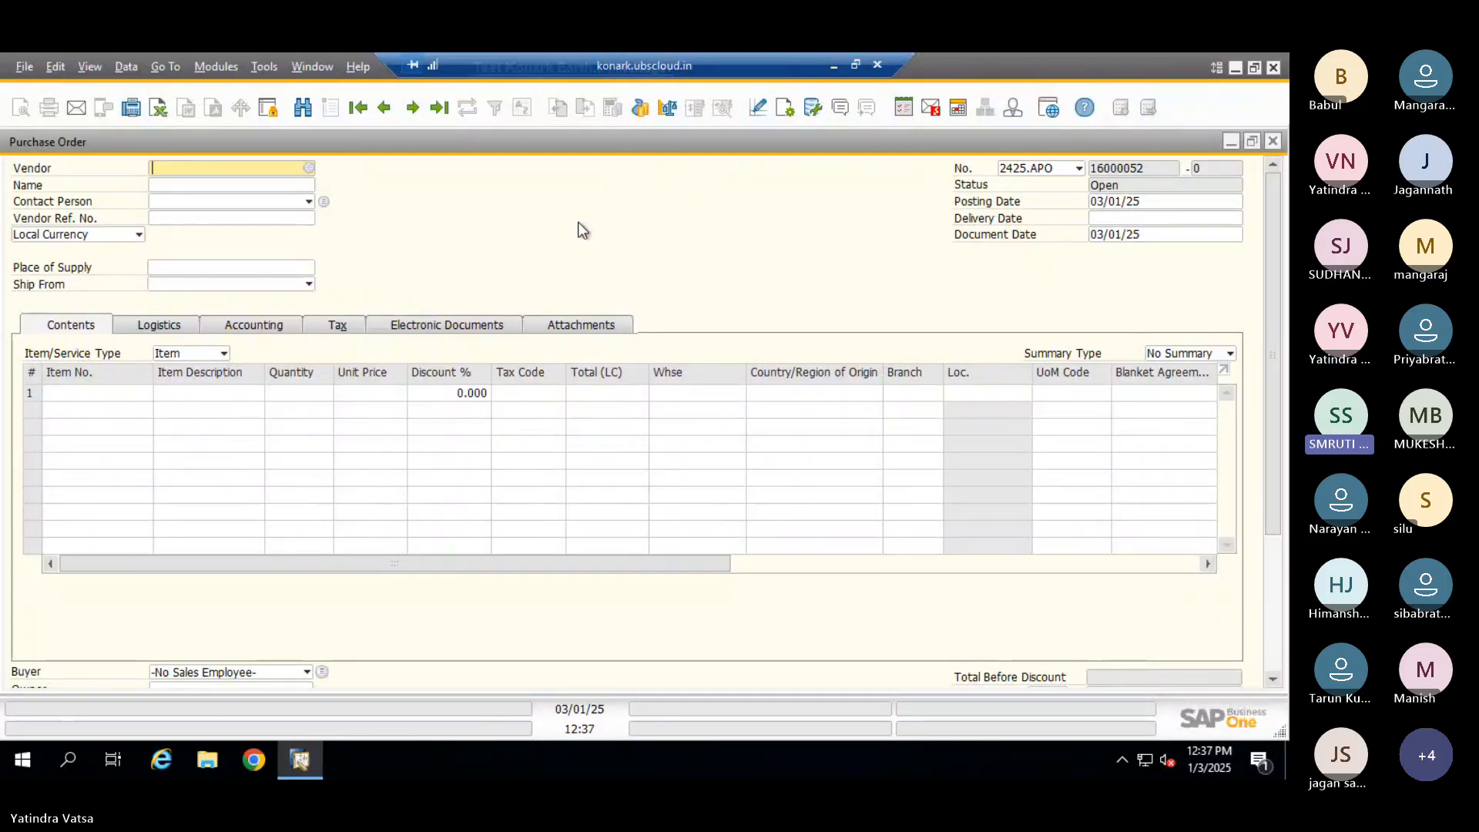
click(1274, 143)
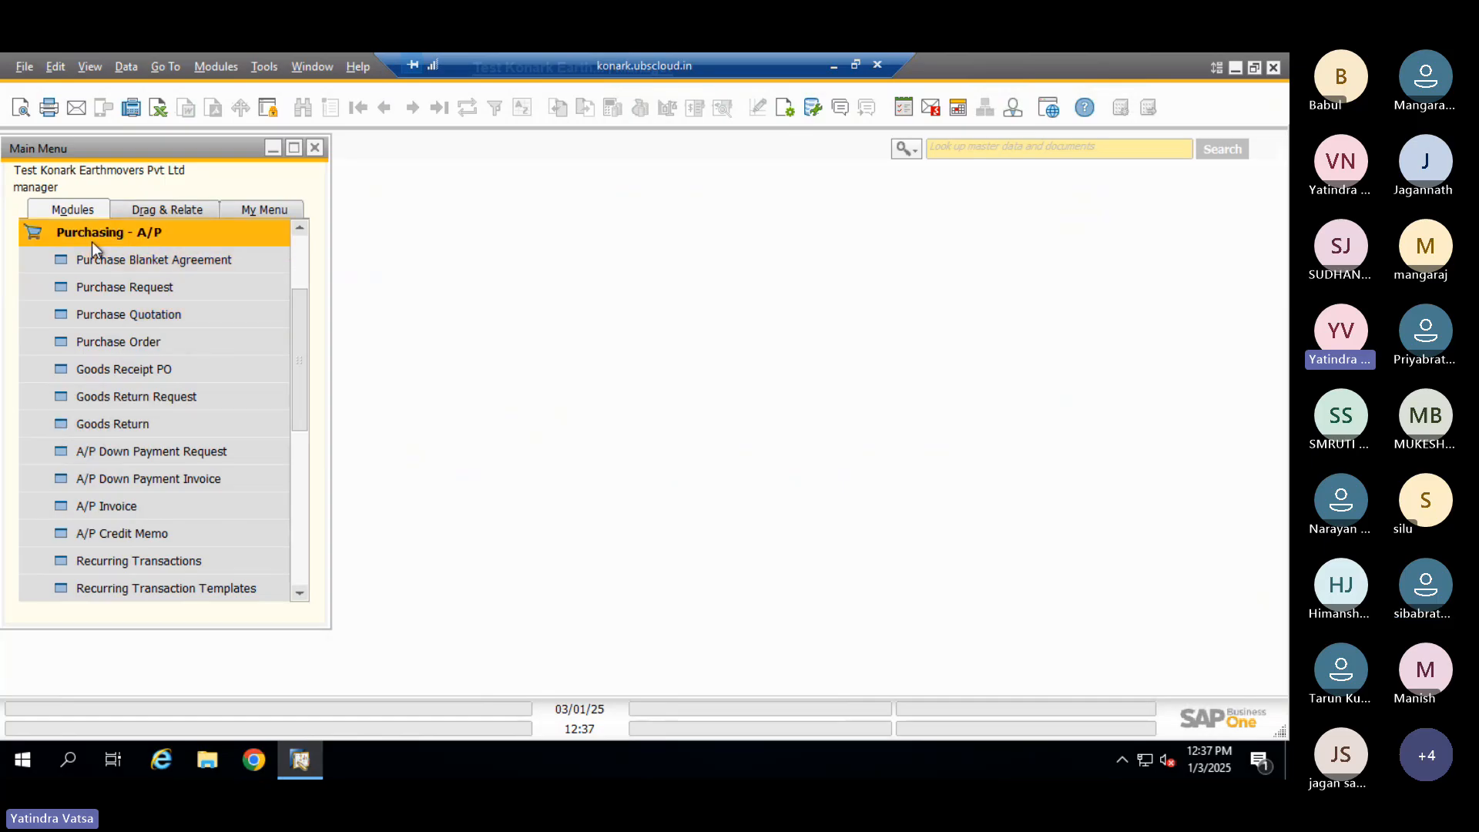
Reopen the Sales Analysis selection criteria from the Sales Reports of Sales - A/R
click(91, 239)
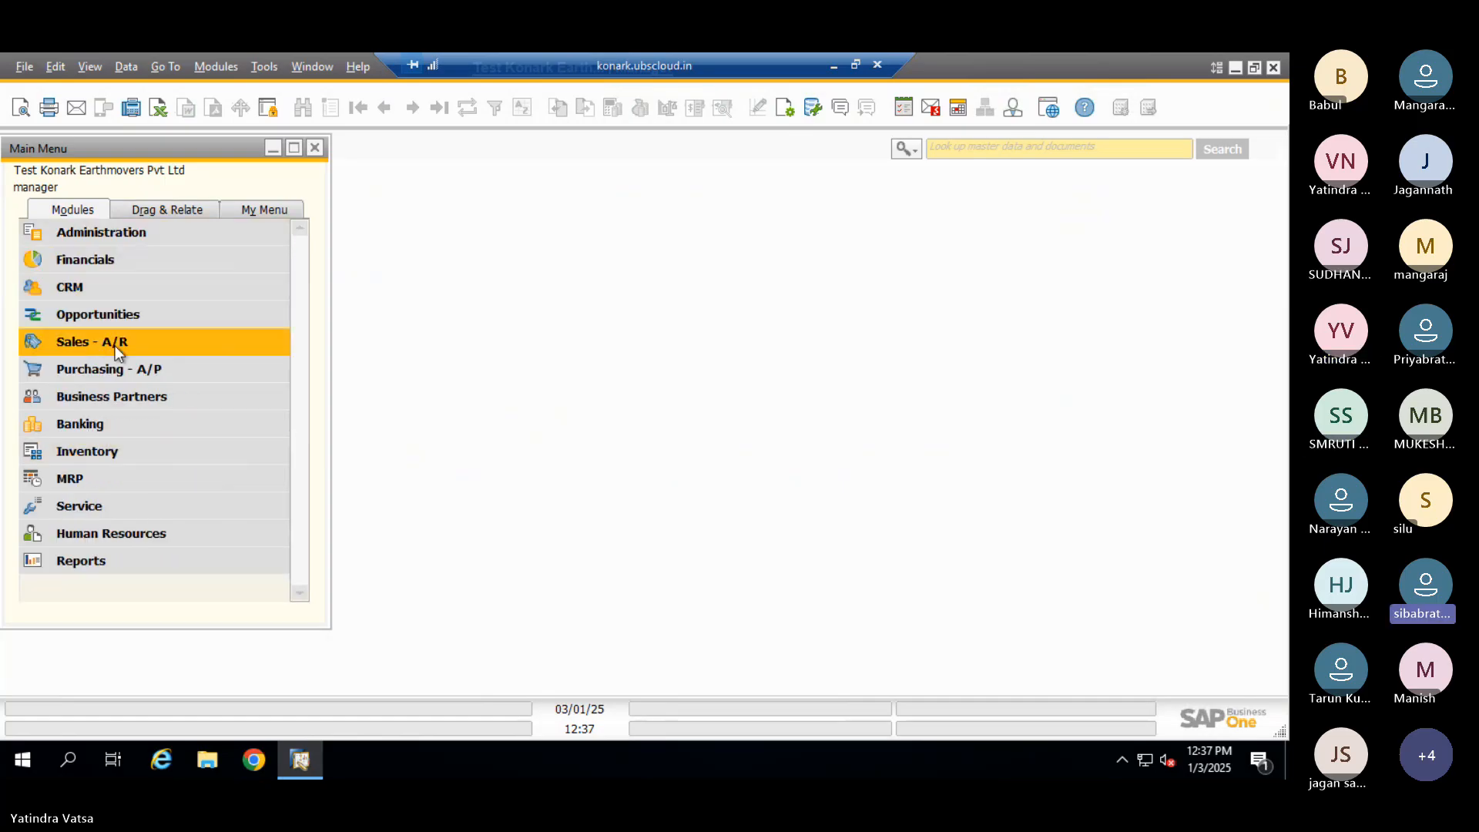
click(114, 345)
scroll(183, 520, down, 3)
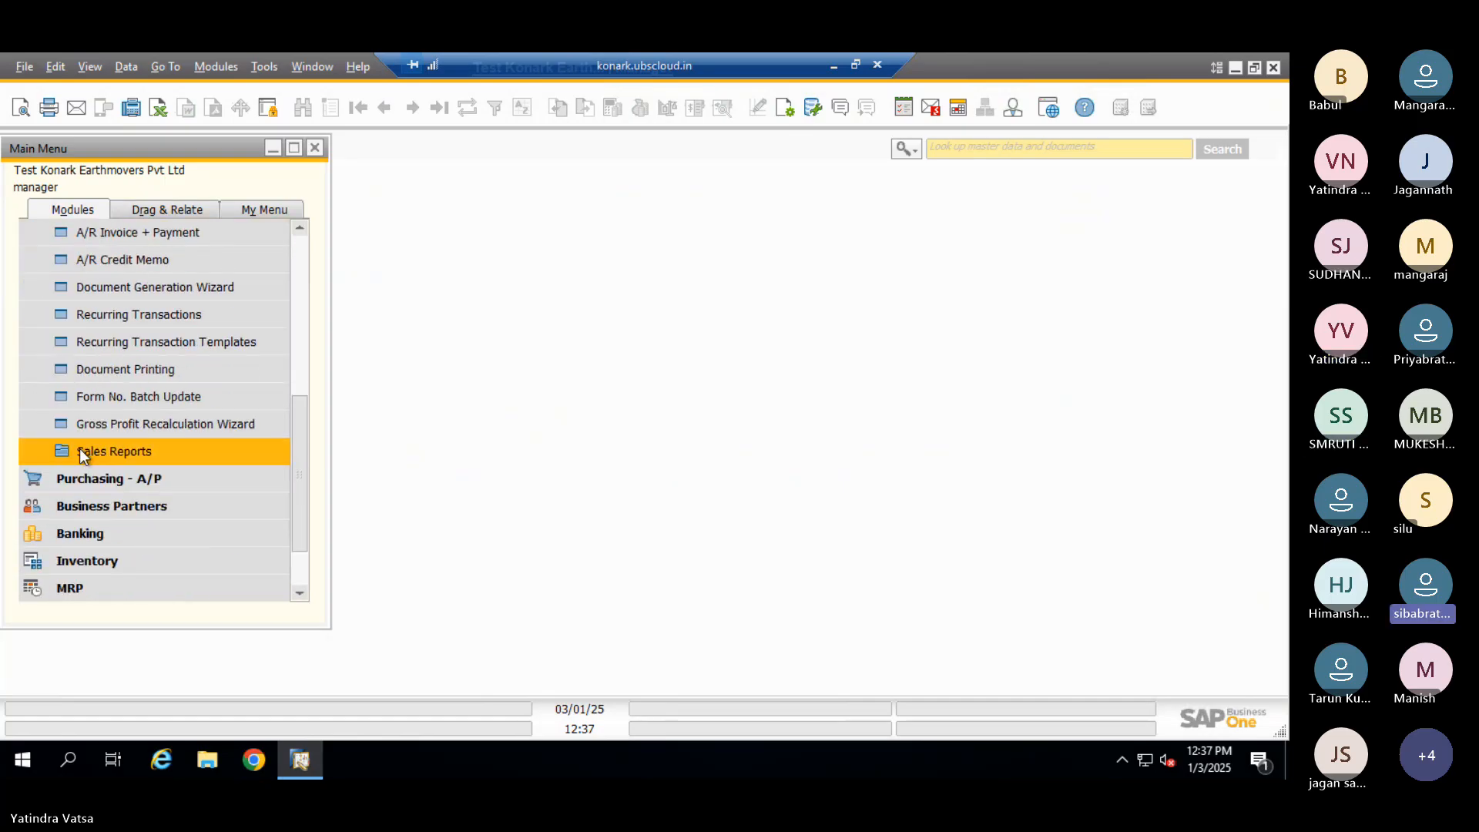
click(81, 450)
scroll(213, 453, down, 1)
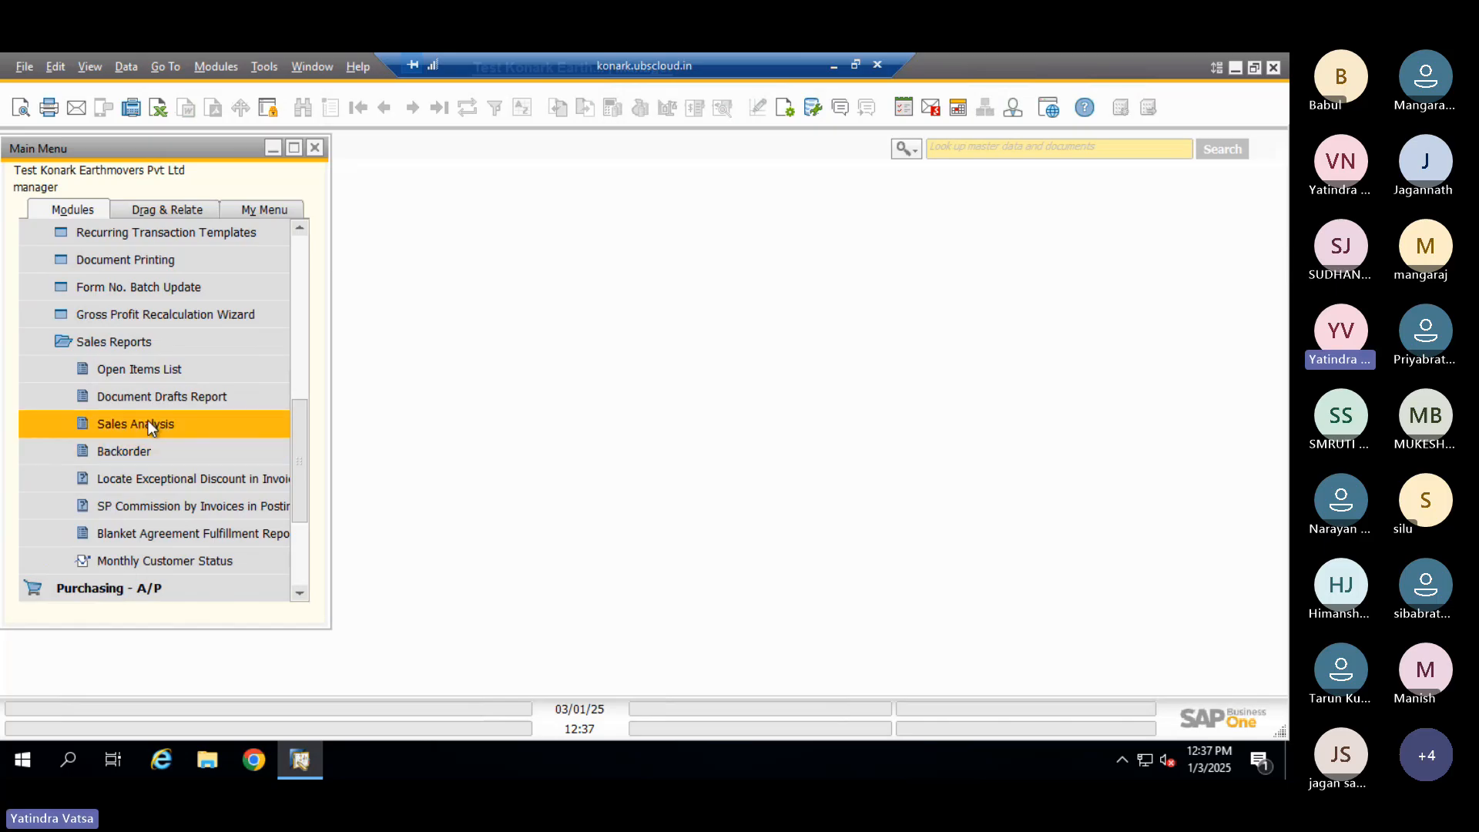
click(148, 425)
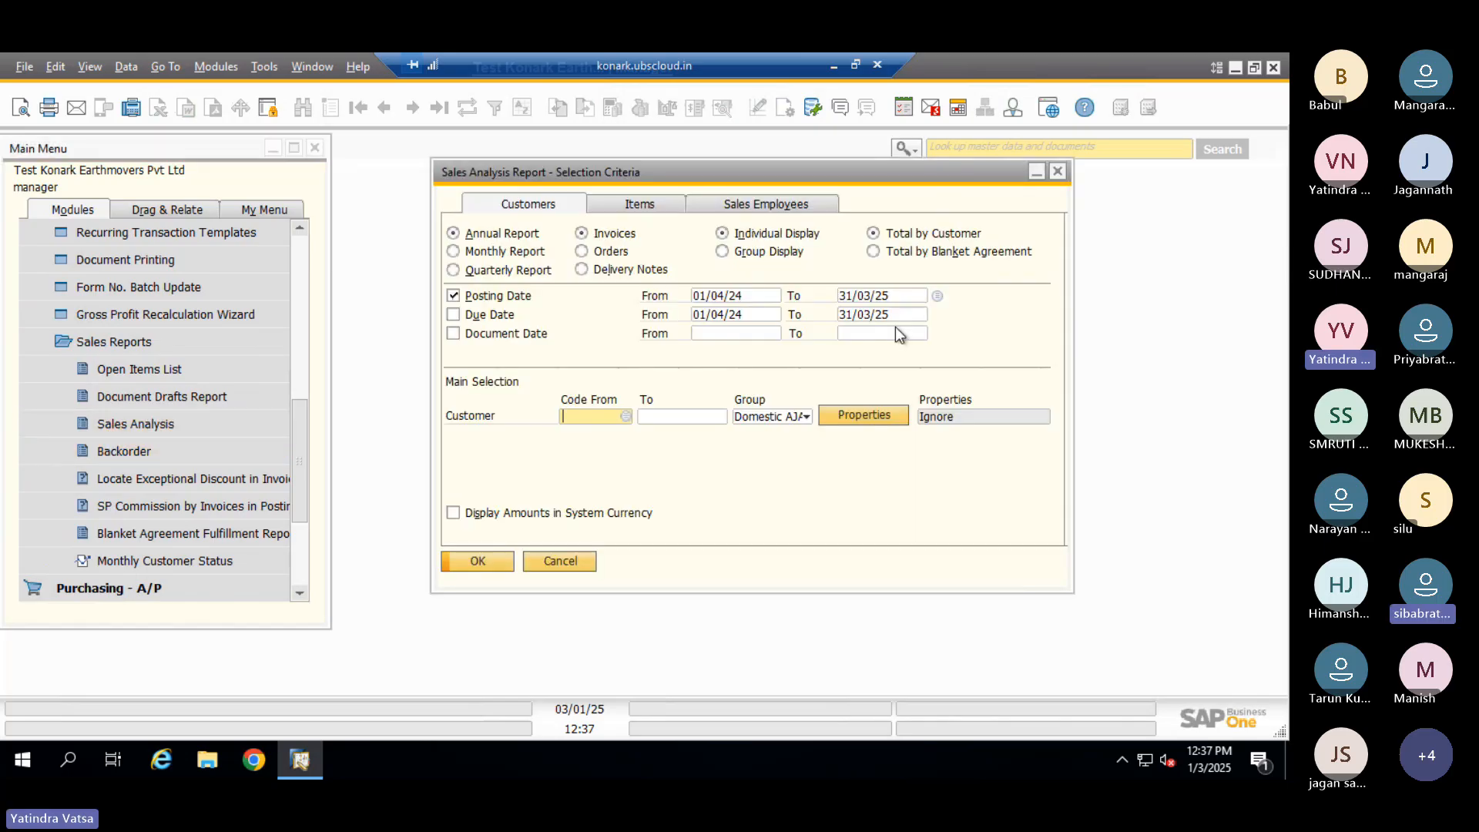
Run the annual Sales Analysis by items on invoices for the KOBELCO SPARE group and maximize the report
click(645, 207)
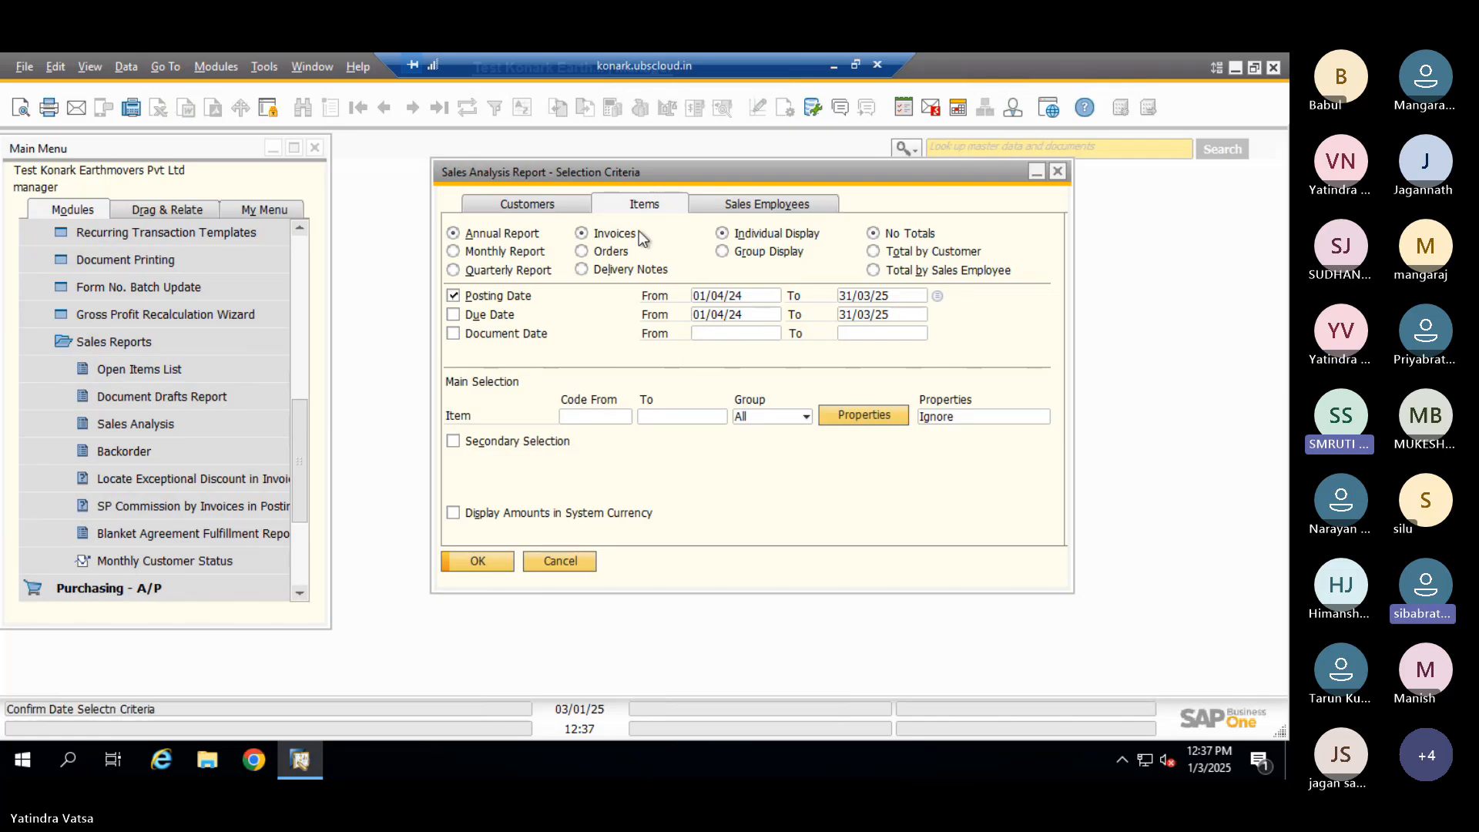
click(767, 417)
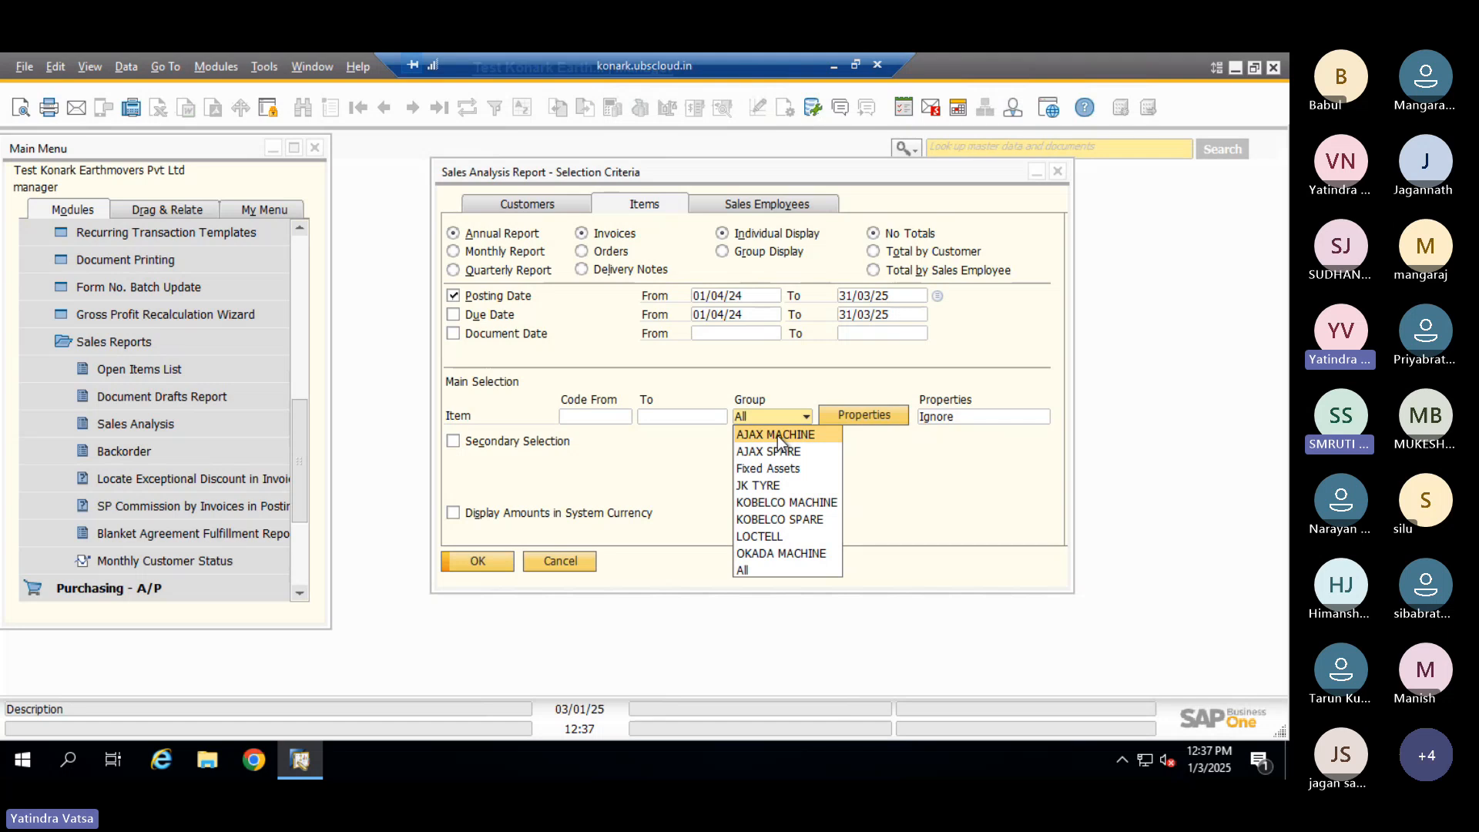
click(771, 518)
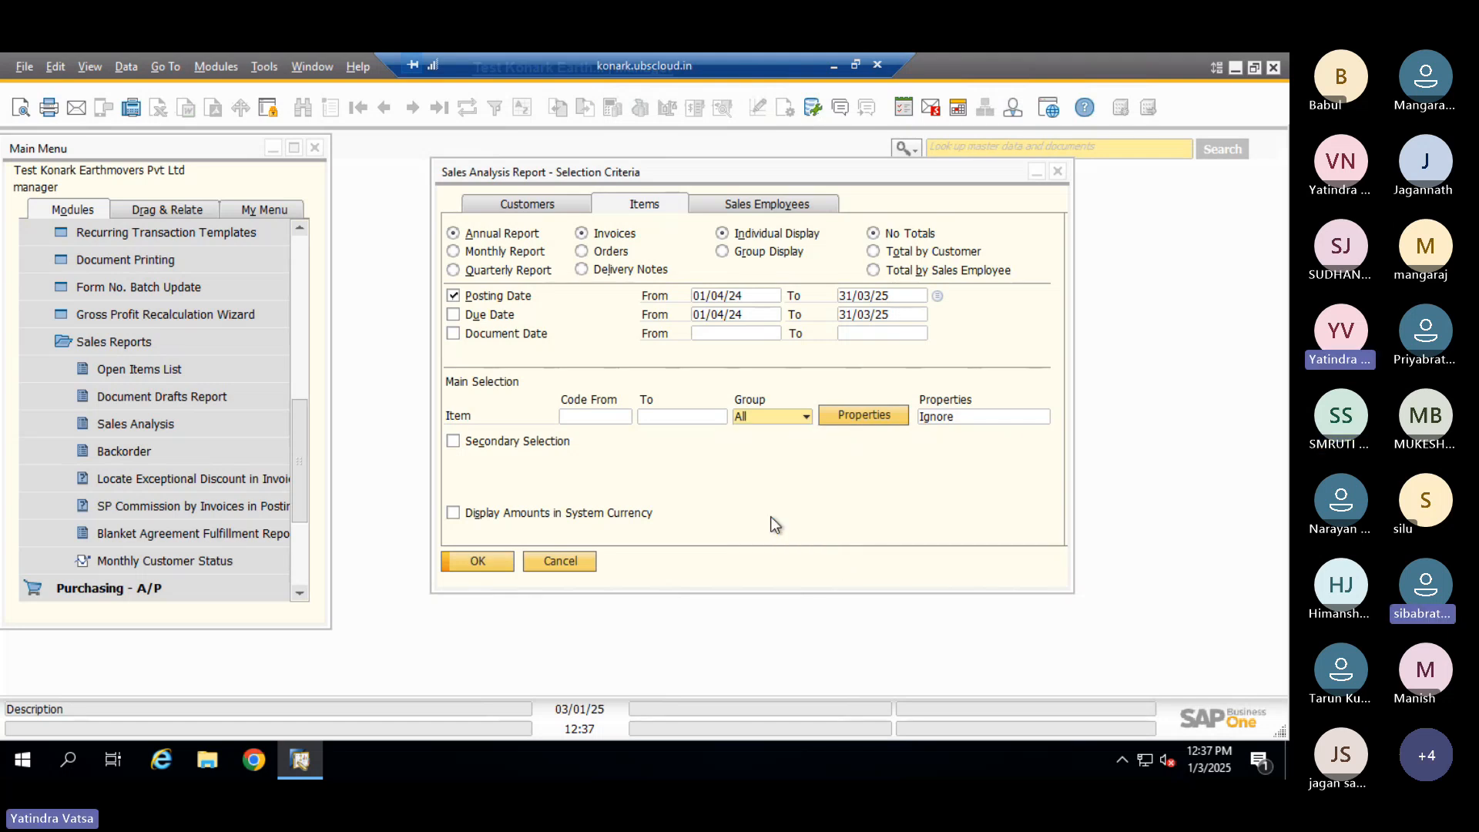
click(474, 570)
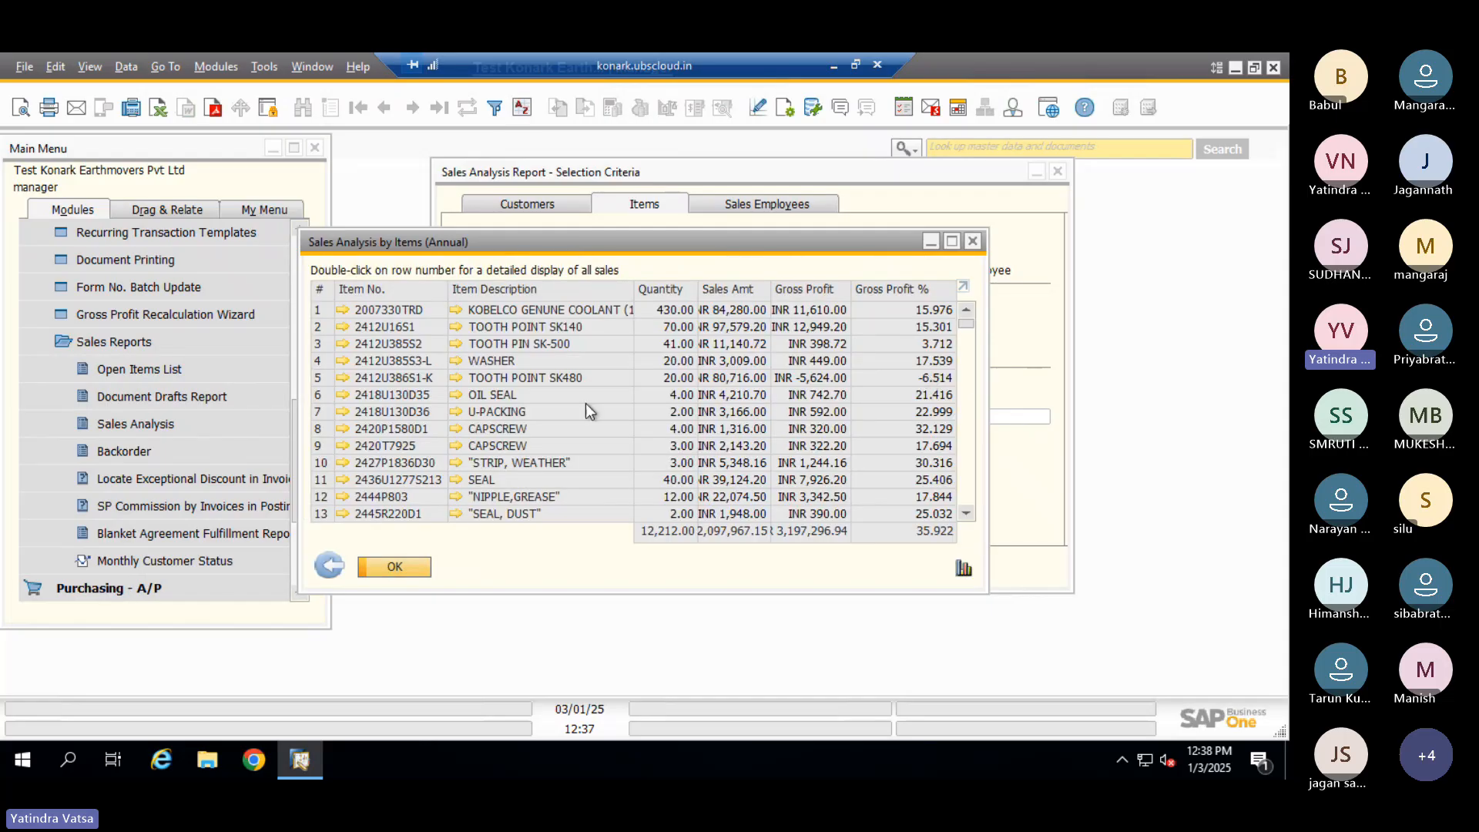
click(952, 241)
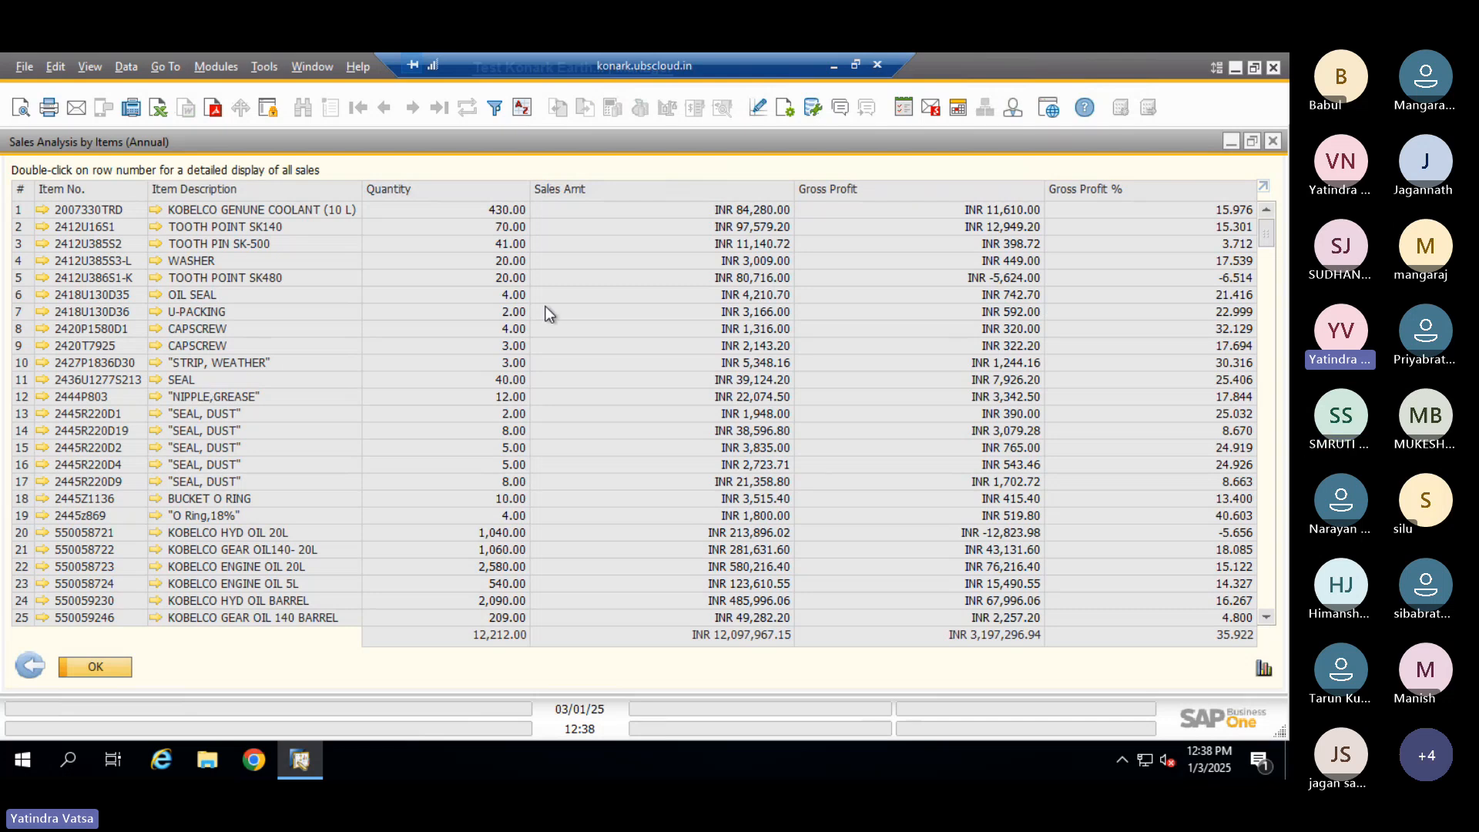
Review the detailed sales of KOBELCO GENUNE COOLANT (10 L) in the annual items report and close the detail view
double_click(24, 211)
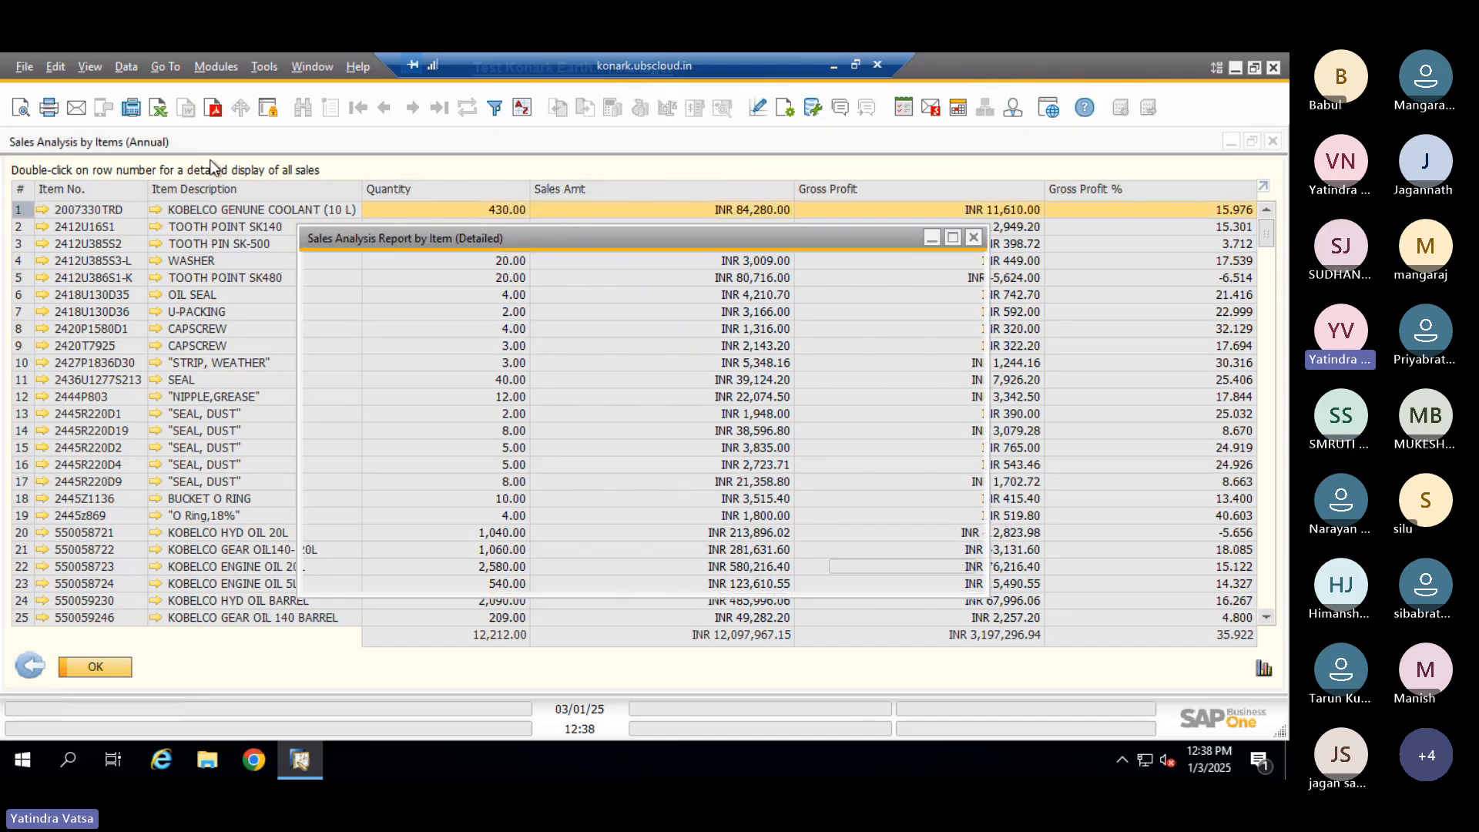
scroll(533, 363, down, 1)
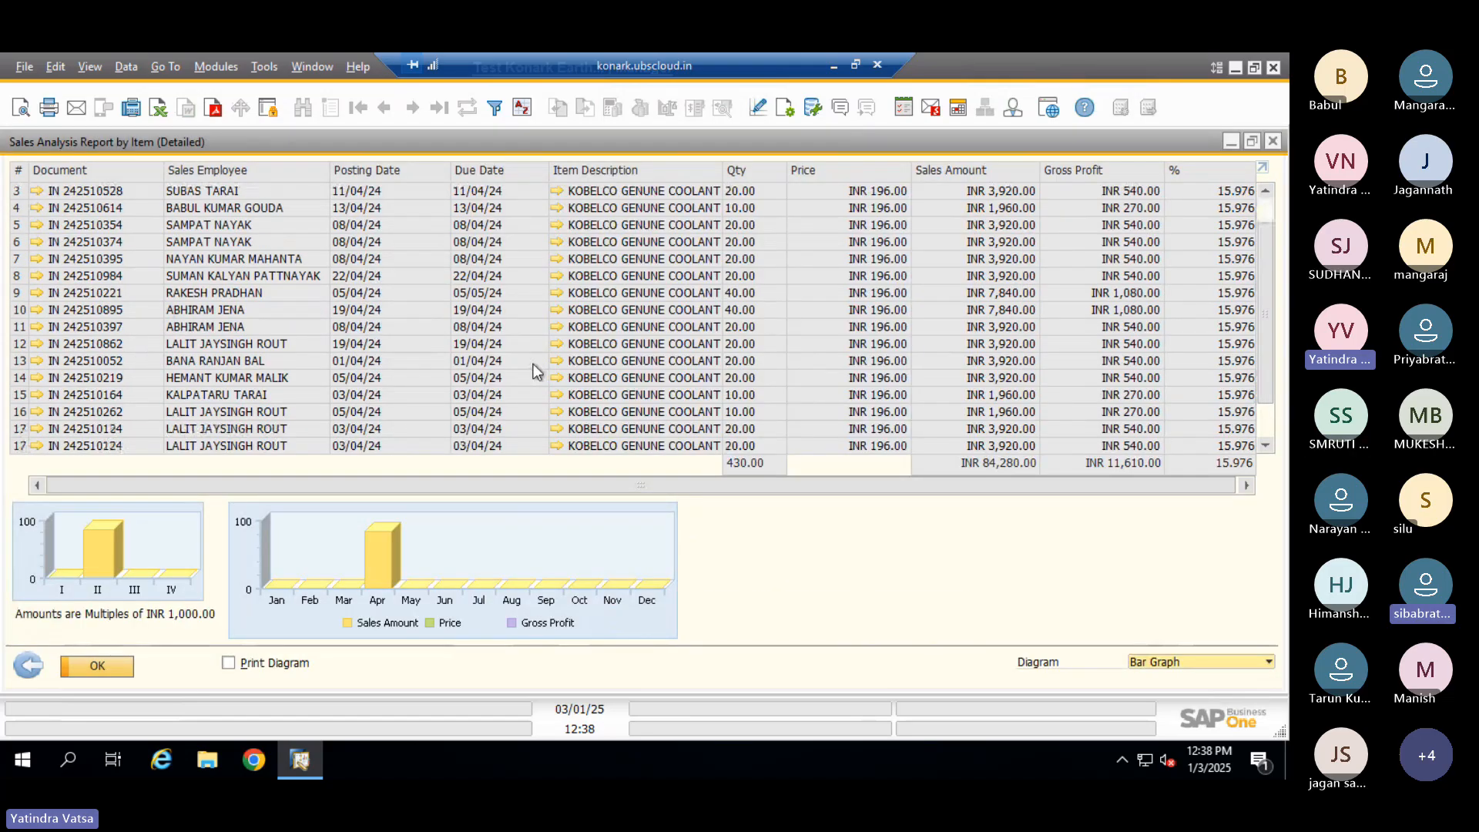
scroll(533, 368, down, 1)
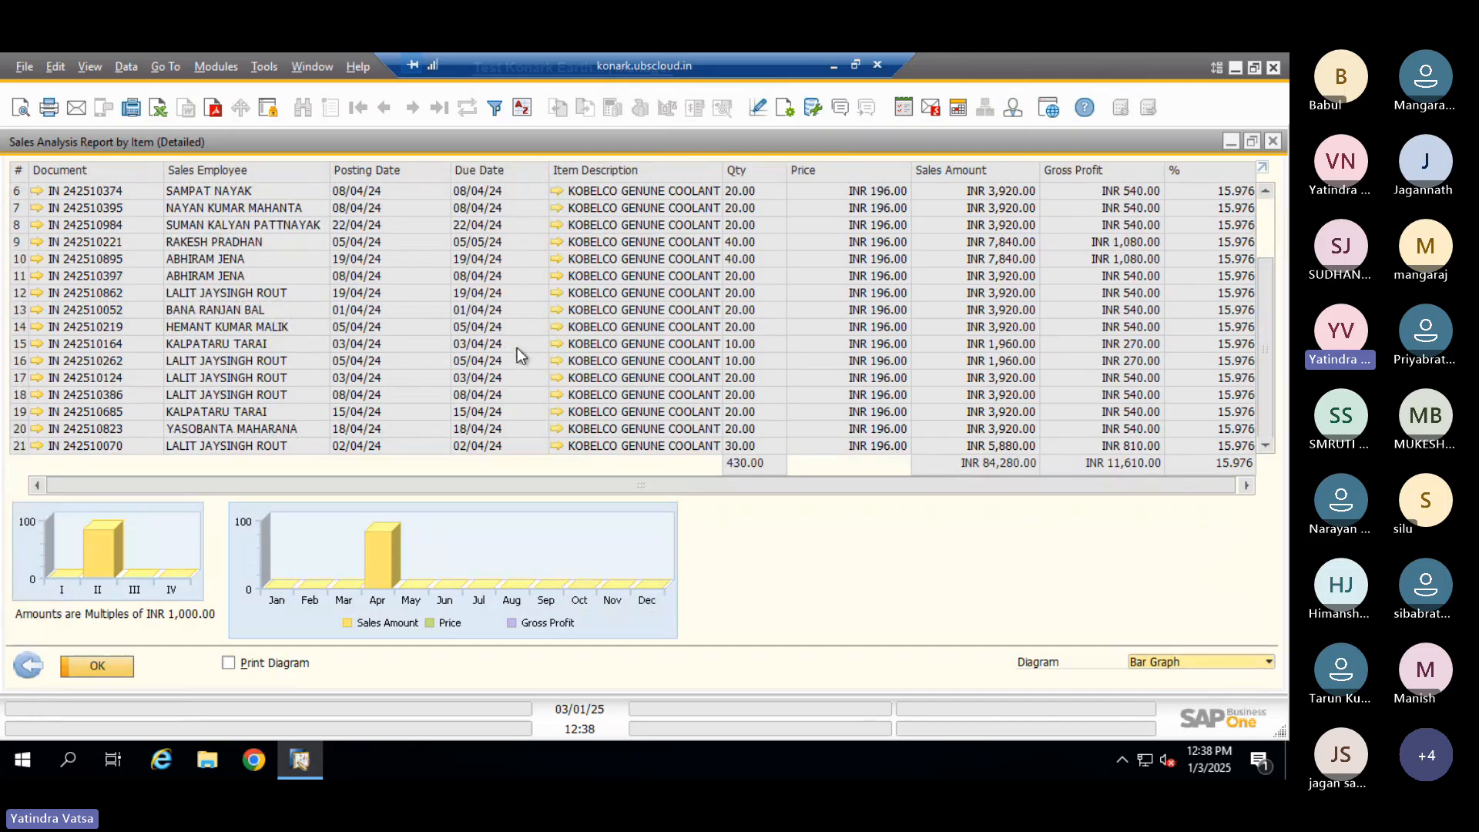
scroll(517, 351, up, 3)
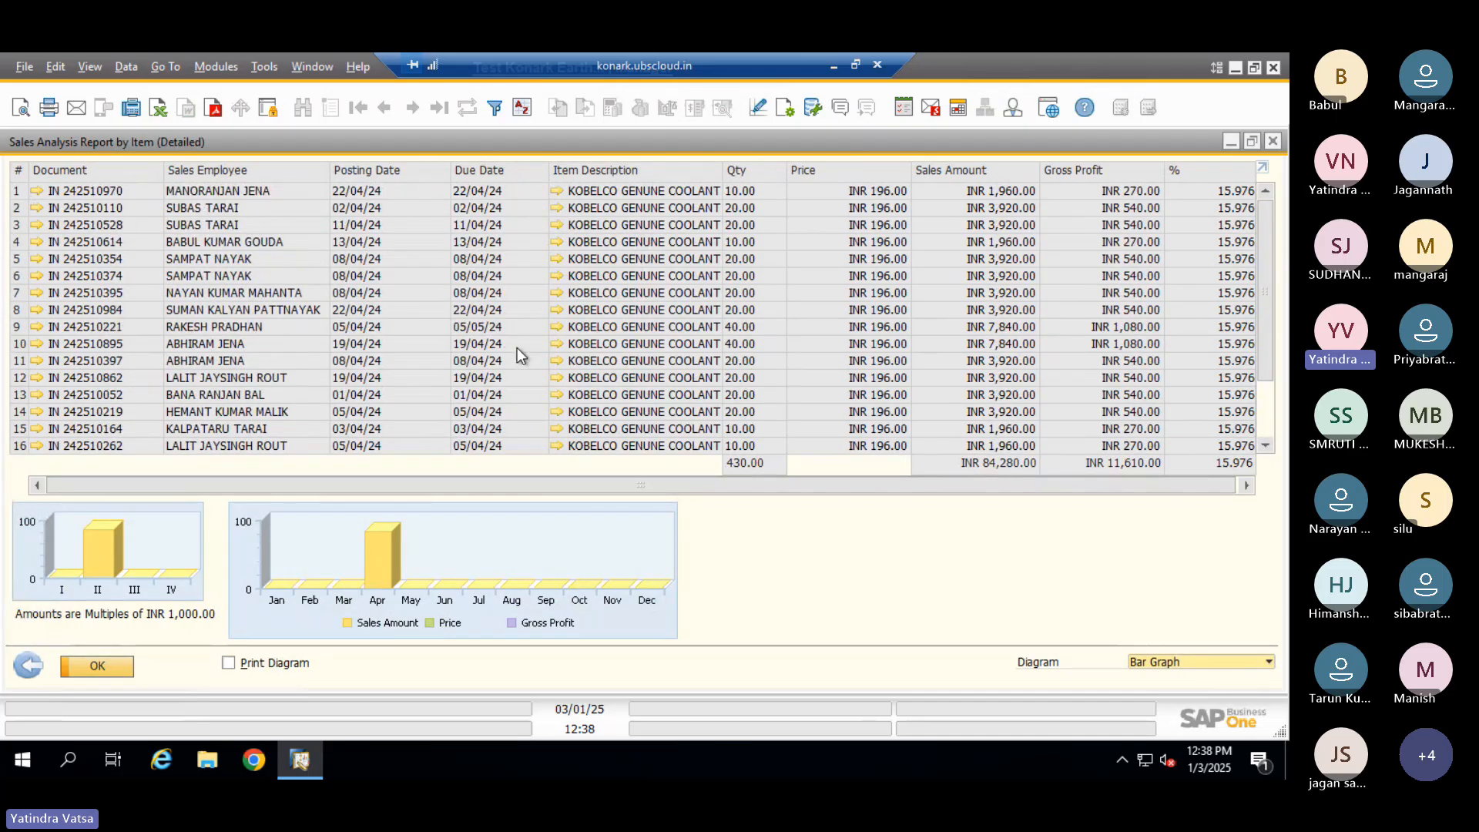
scroll(516, 355, down, 2)
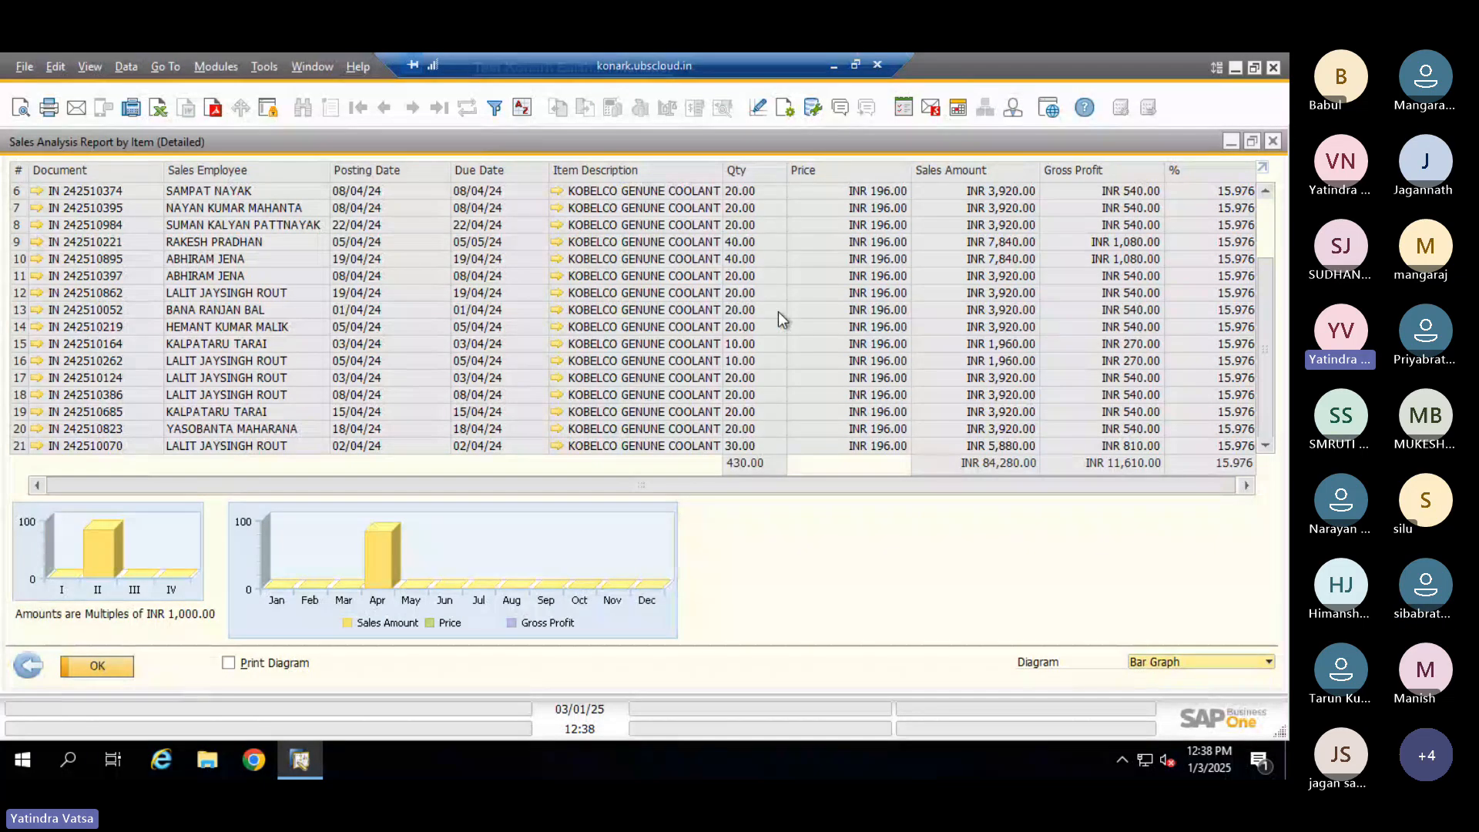
scroll(754, 400, up, 2)
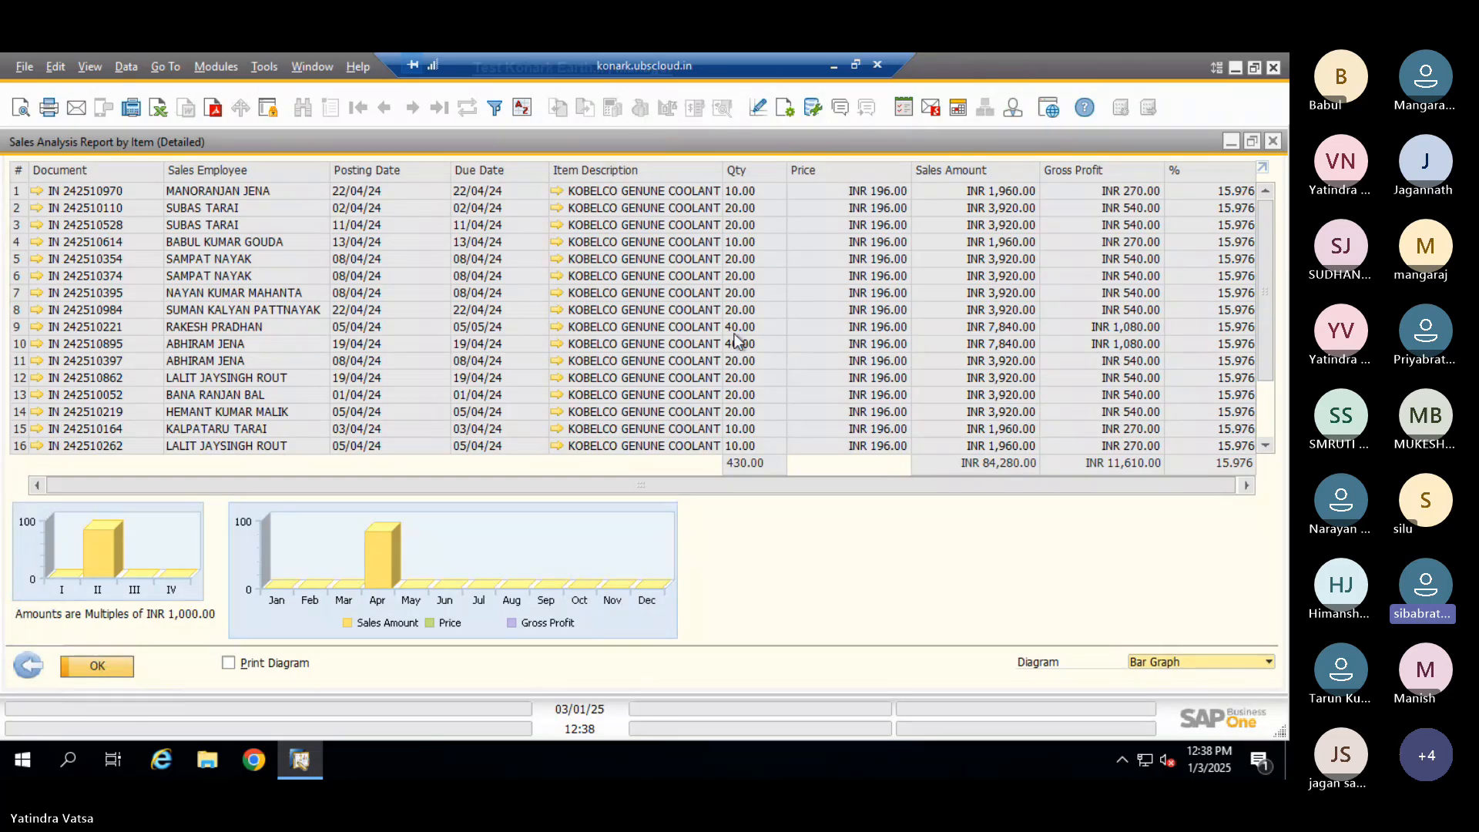
click(1274, 143)
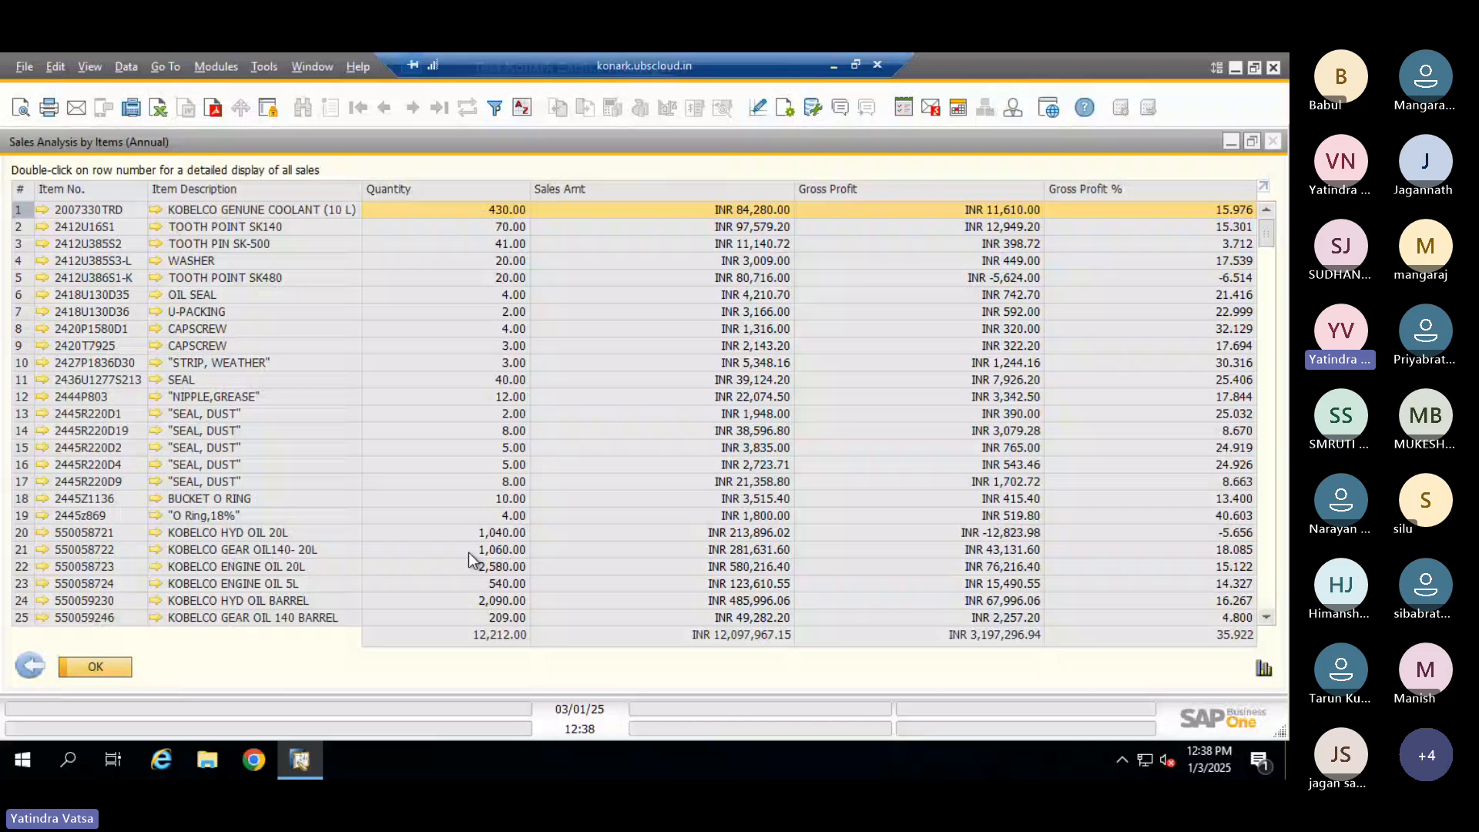
Review the detailed sales of KOBELCO HYD OIL 20L, and close the annual report and its selection criteria
double_click(23, 534)
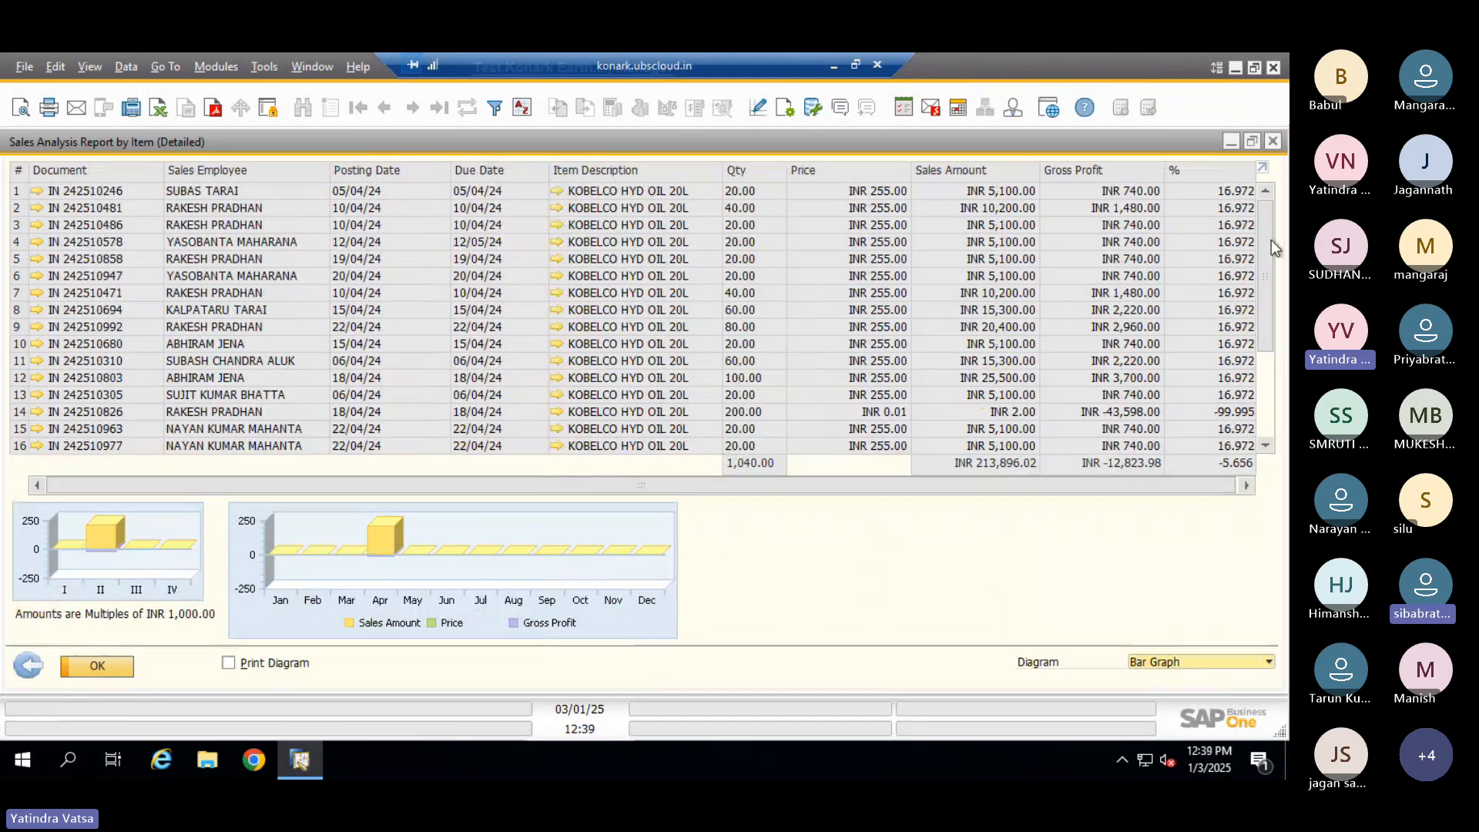
scroll(1254, 446, down, 3)
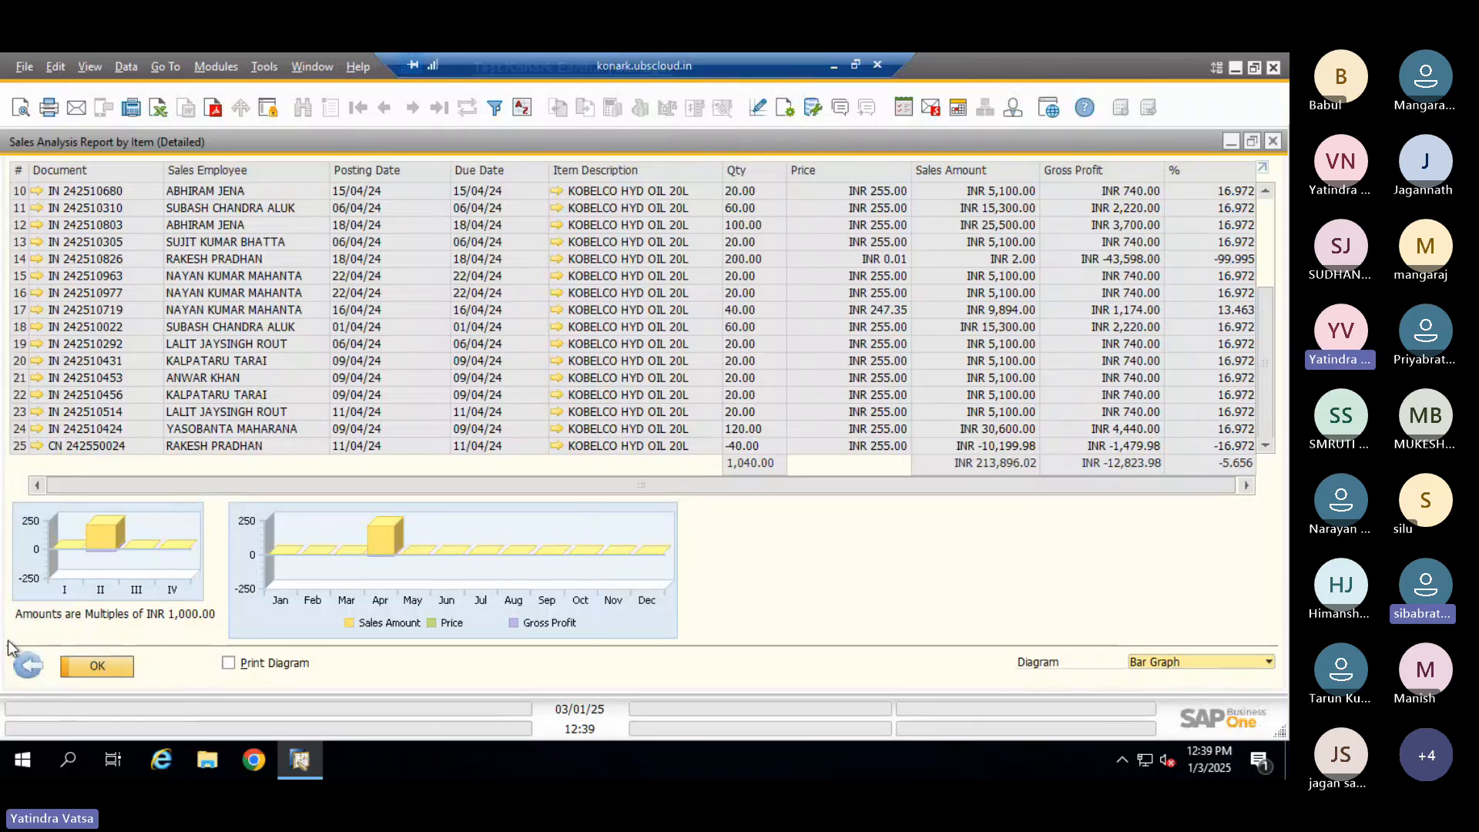
click(29, 666)
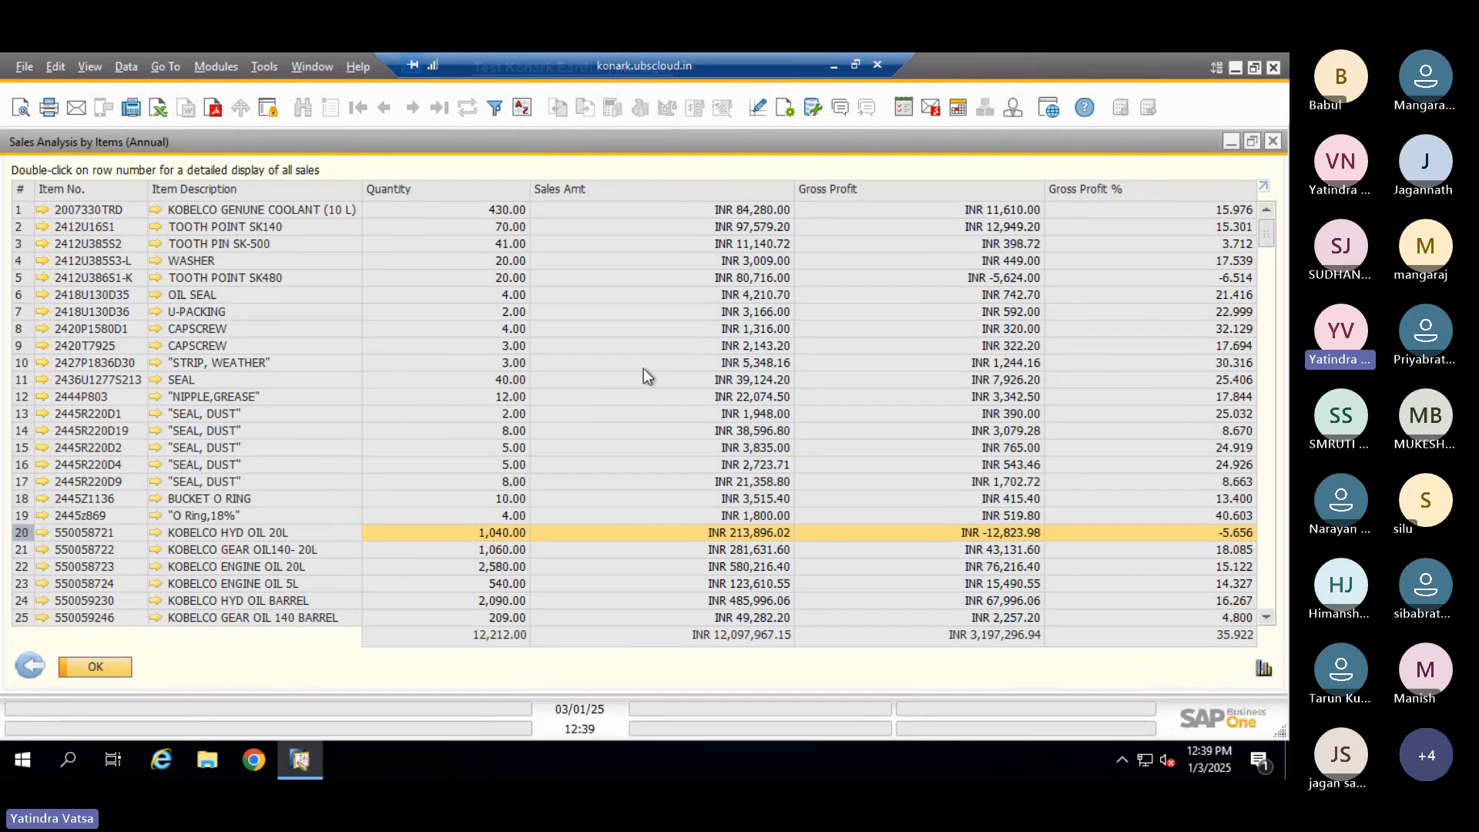
click(1273, 141)
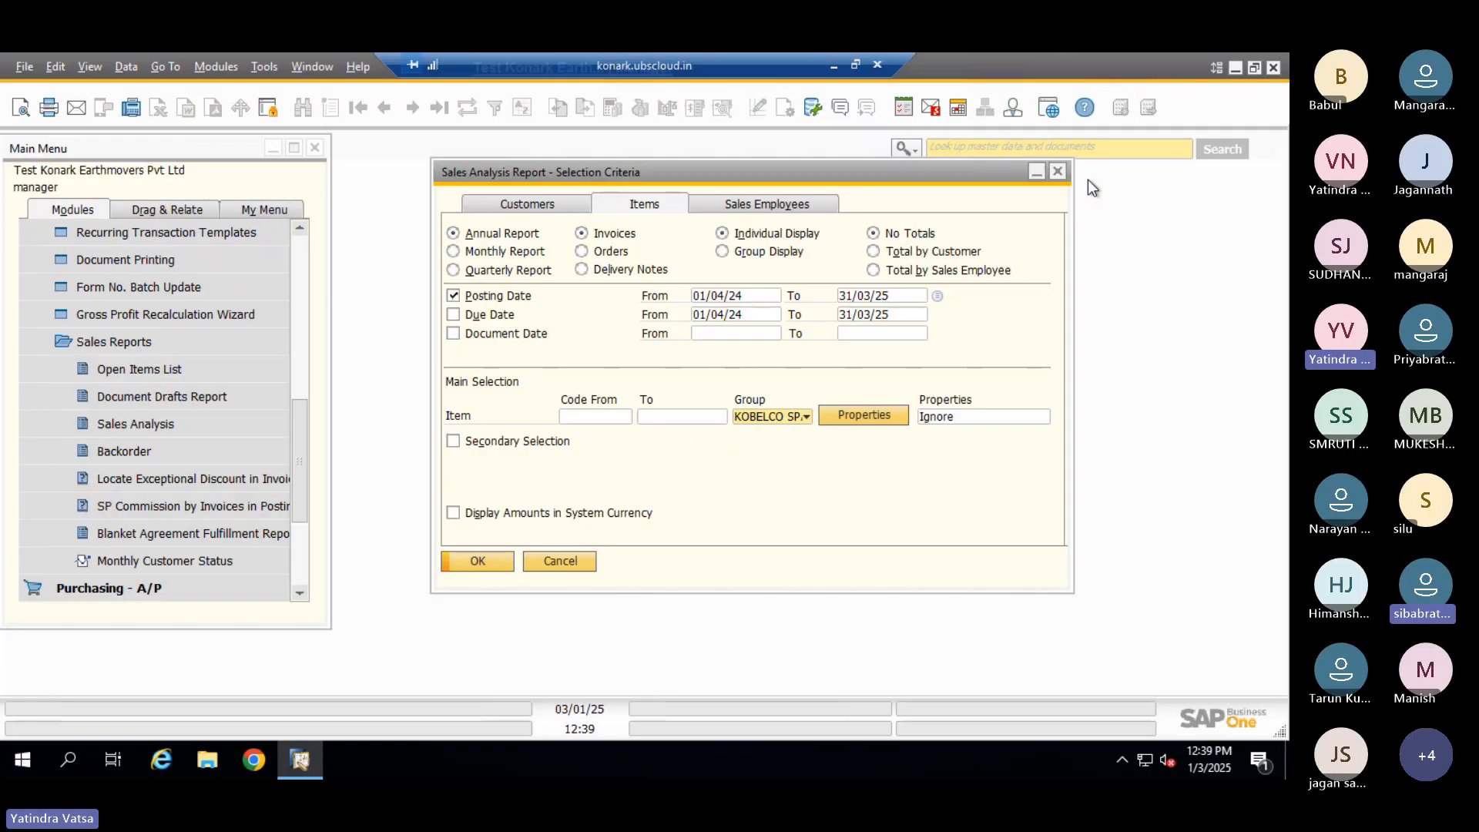
key(Escape)
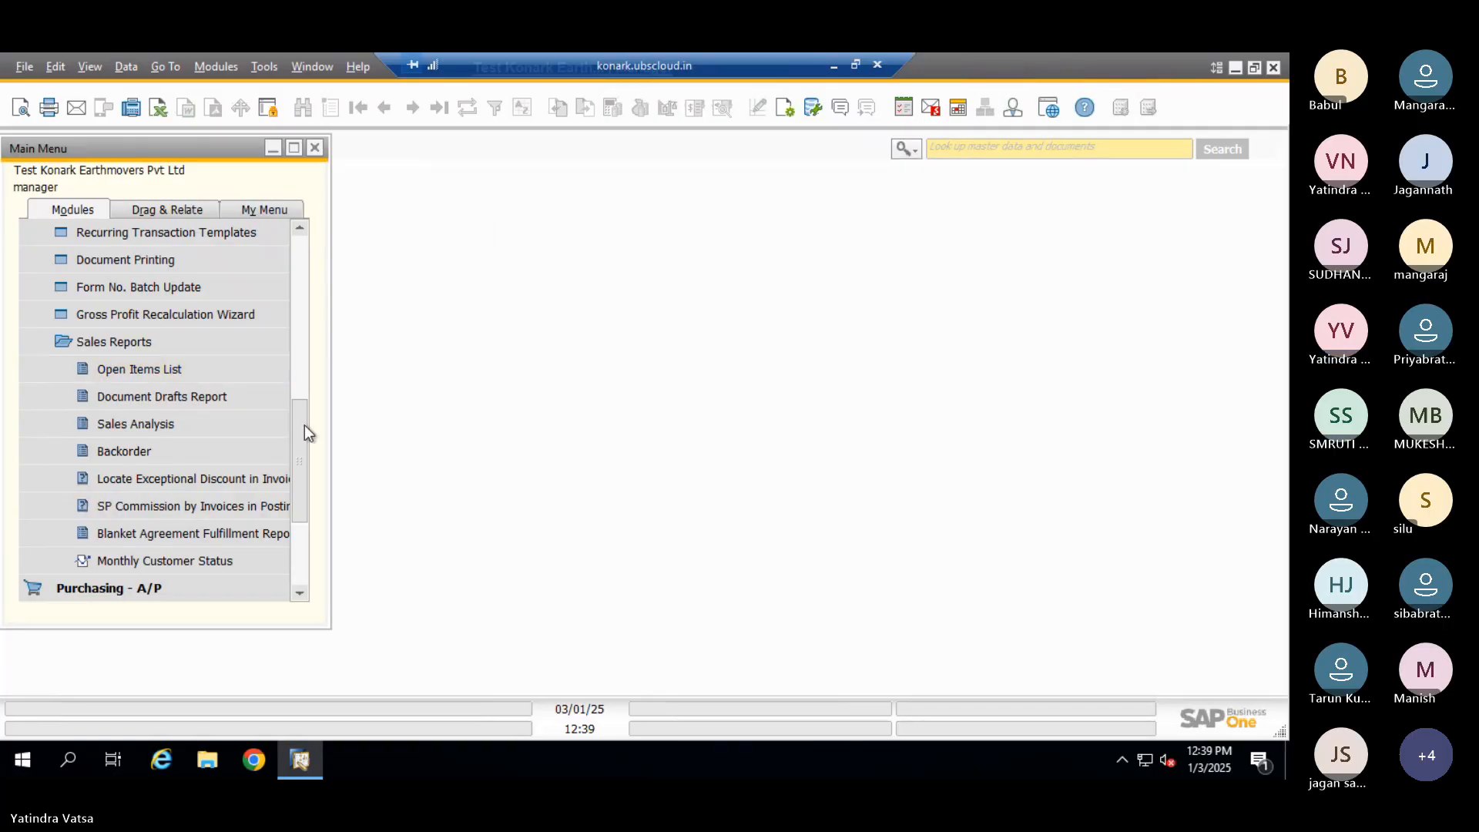
Open the Purchase Order form from Purchasing - A/P and display the most recent existing order
drag(302, 392, 316, 247)
click(160, 364)
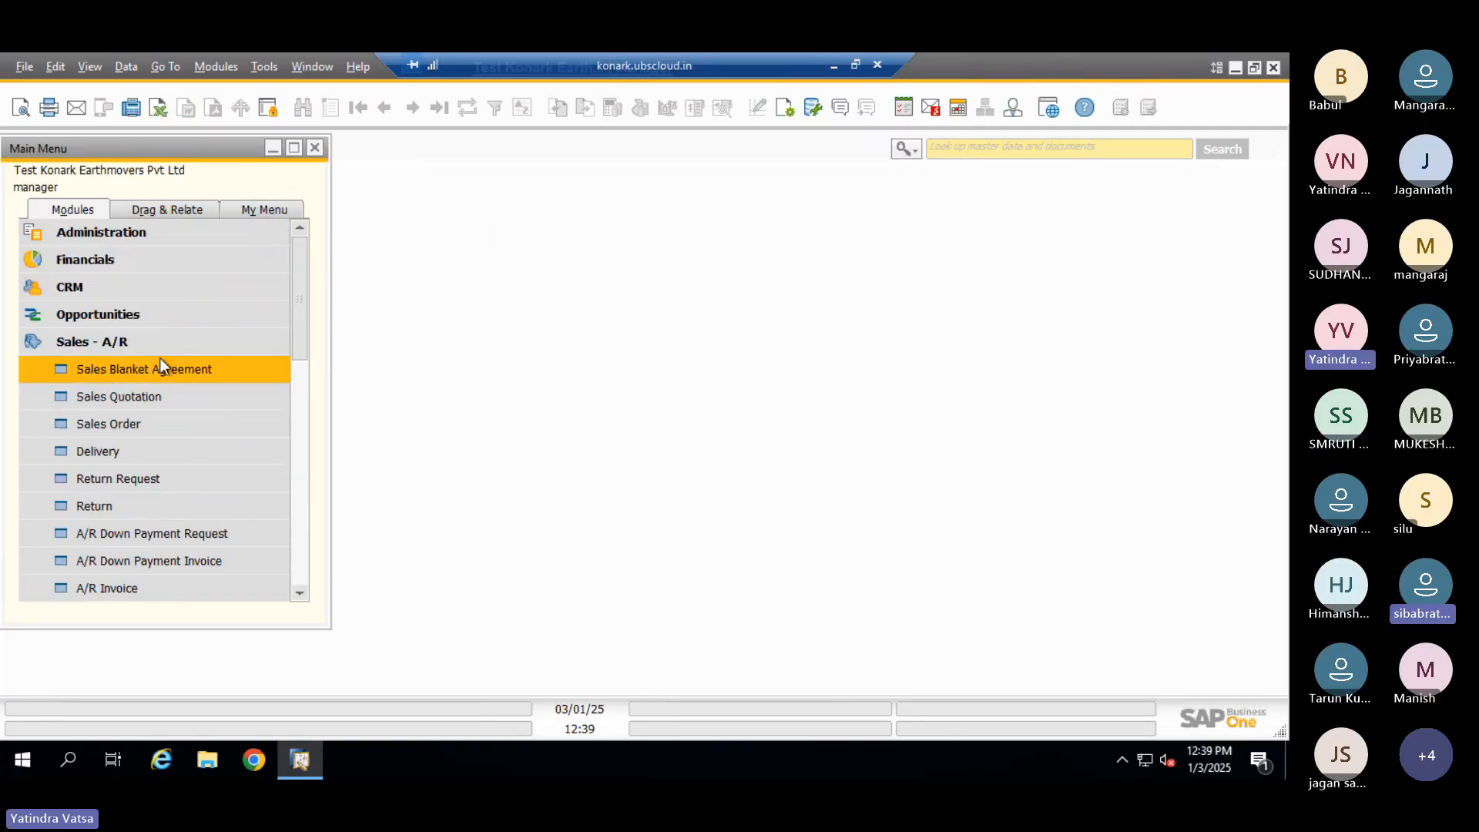
click(155, 345)
click(170, 373)
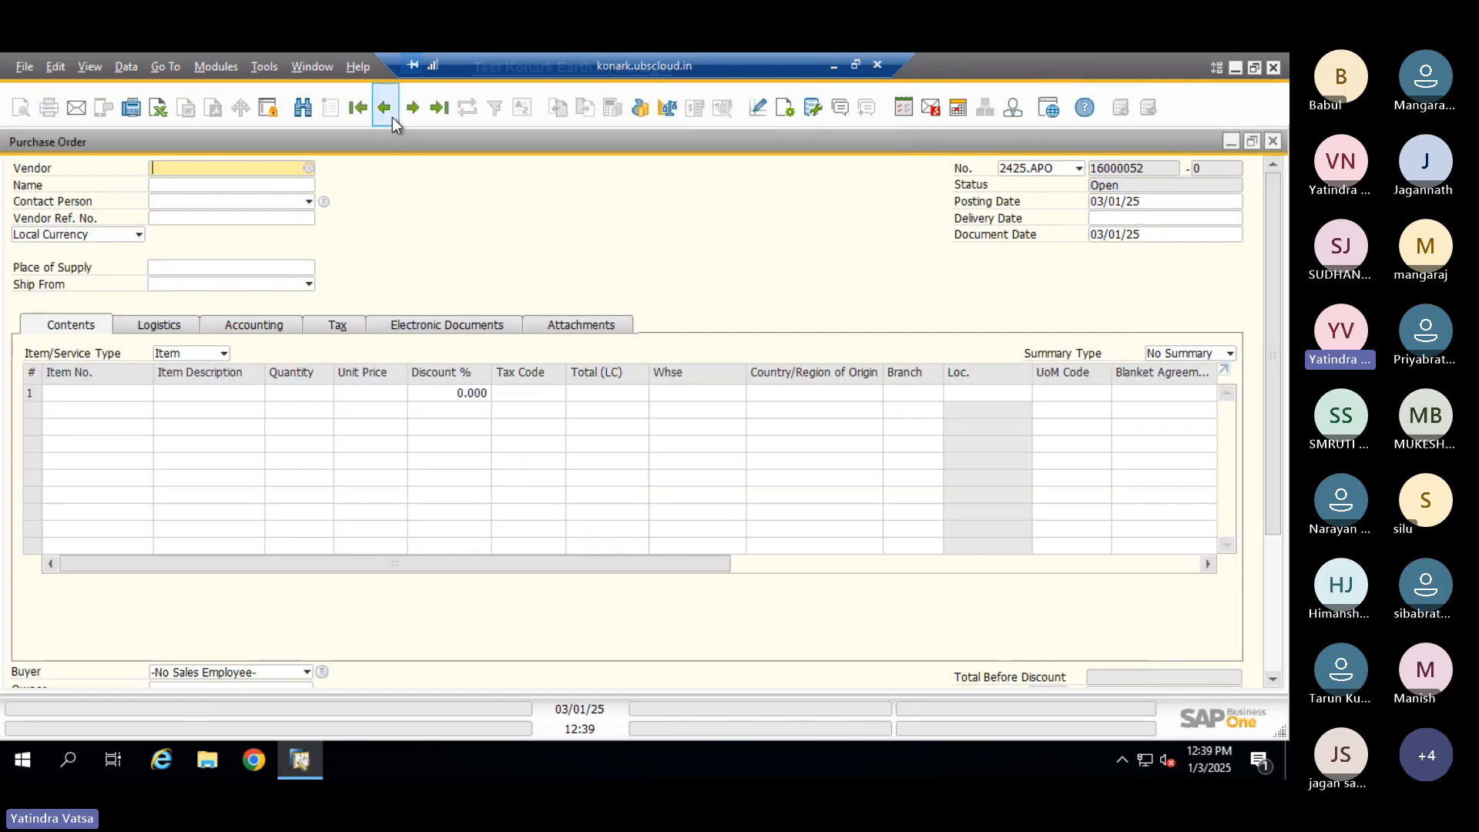
click(383, 107)
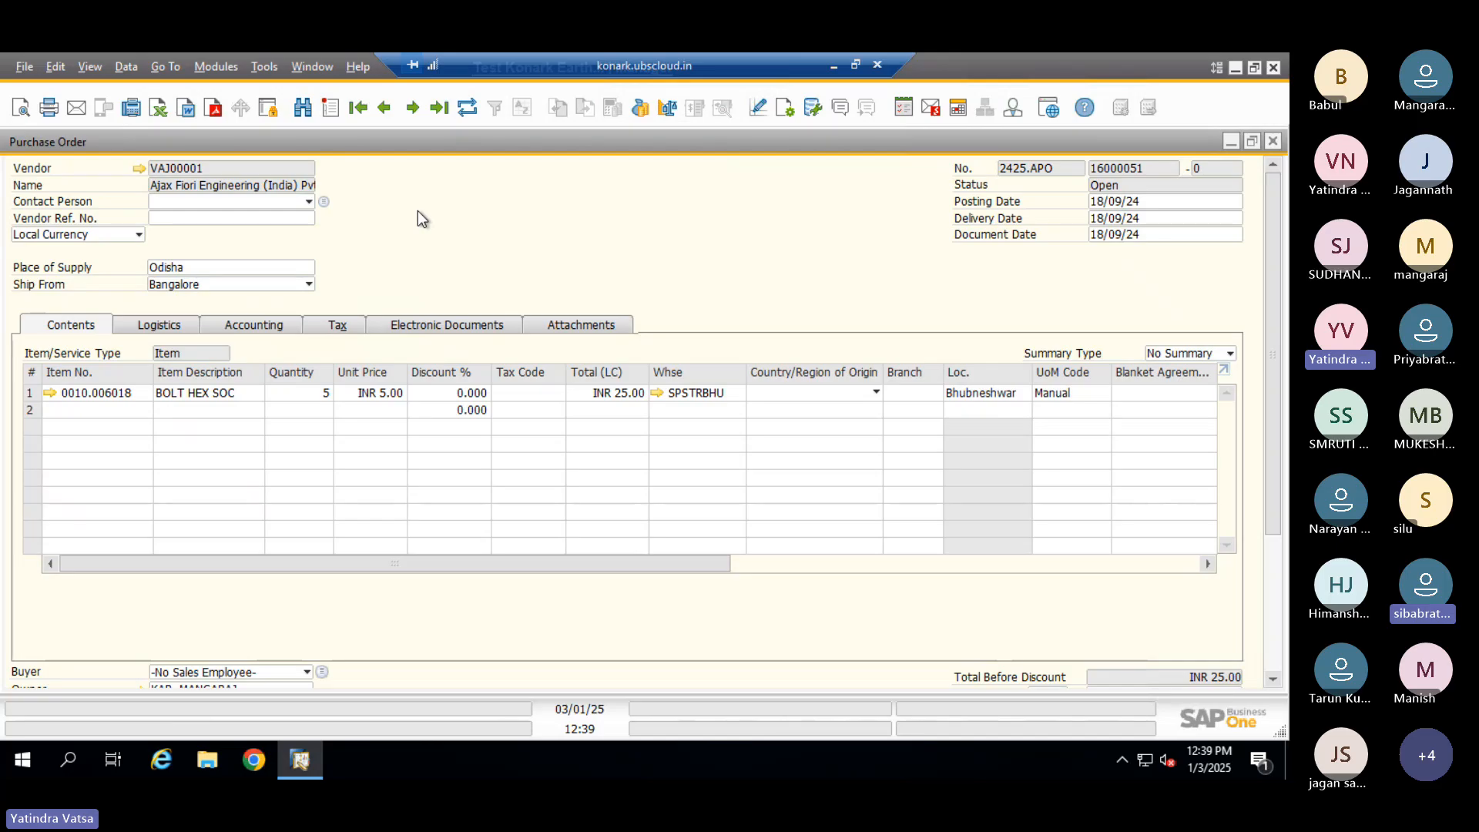
Start a blank purchase order for the Kobelco Construction (UP) vendor with Item as the item/service type
key(ctrl+a)
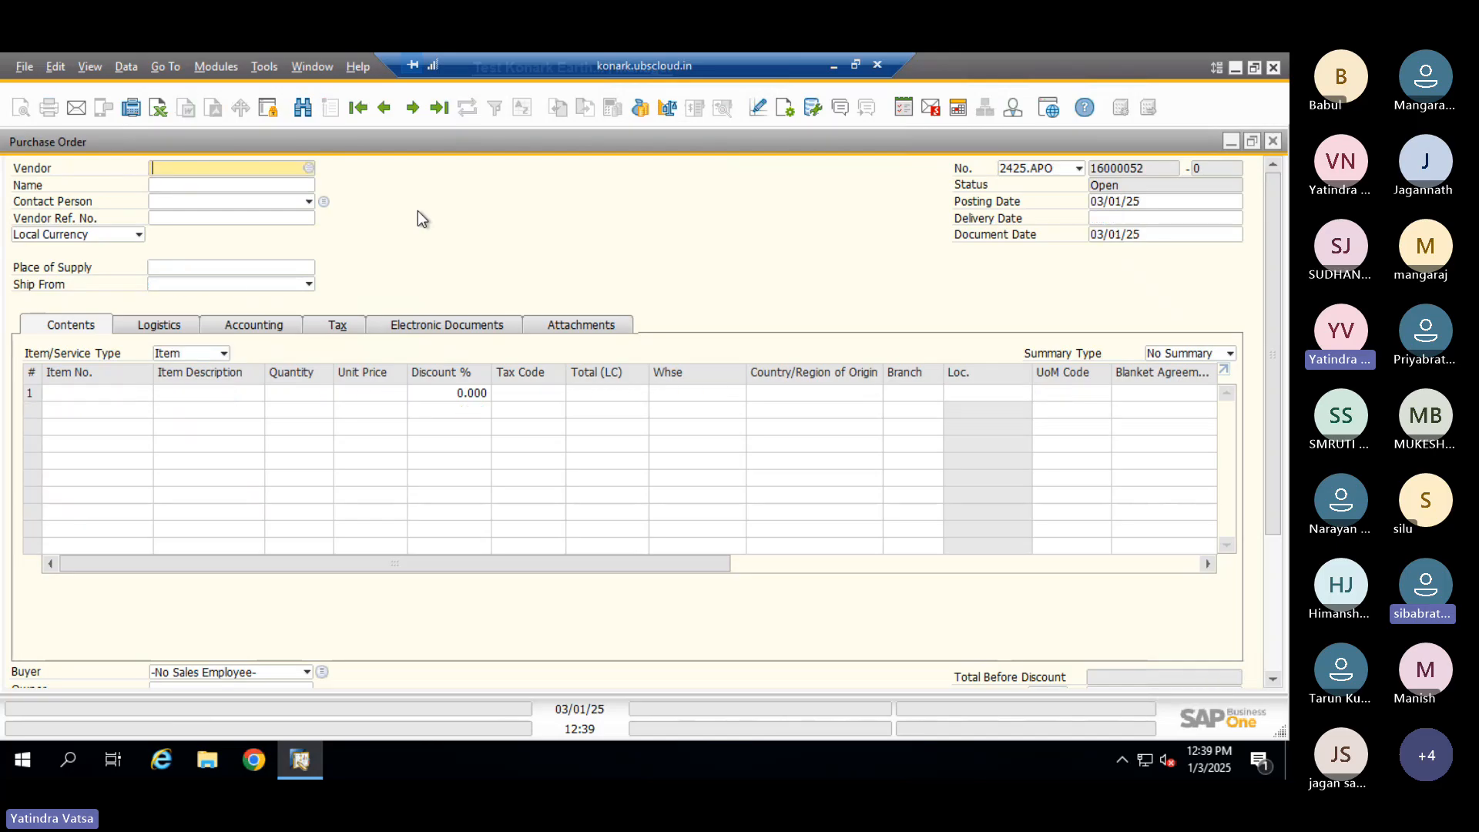
key(Tab)
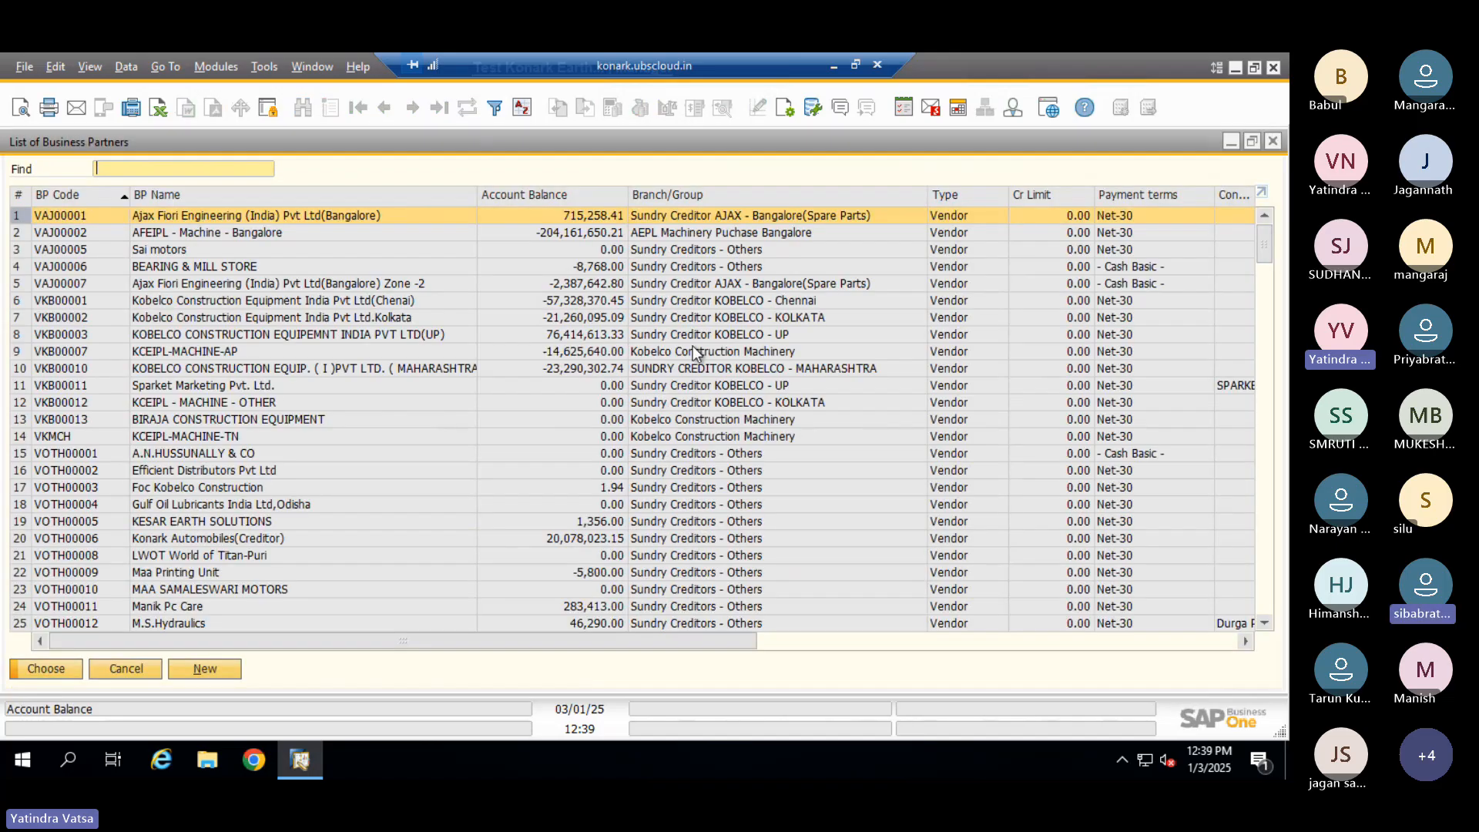
double_click(308, 333)
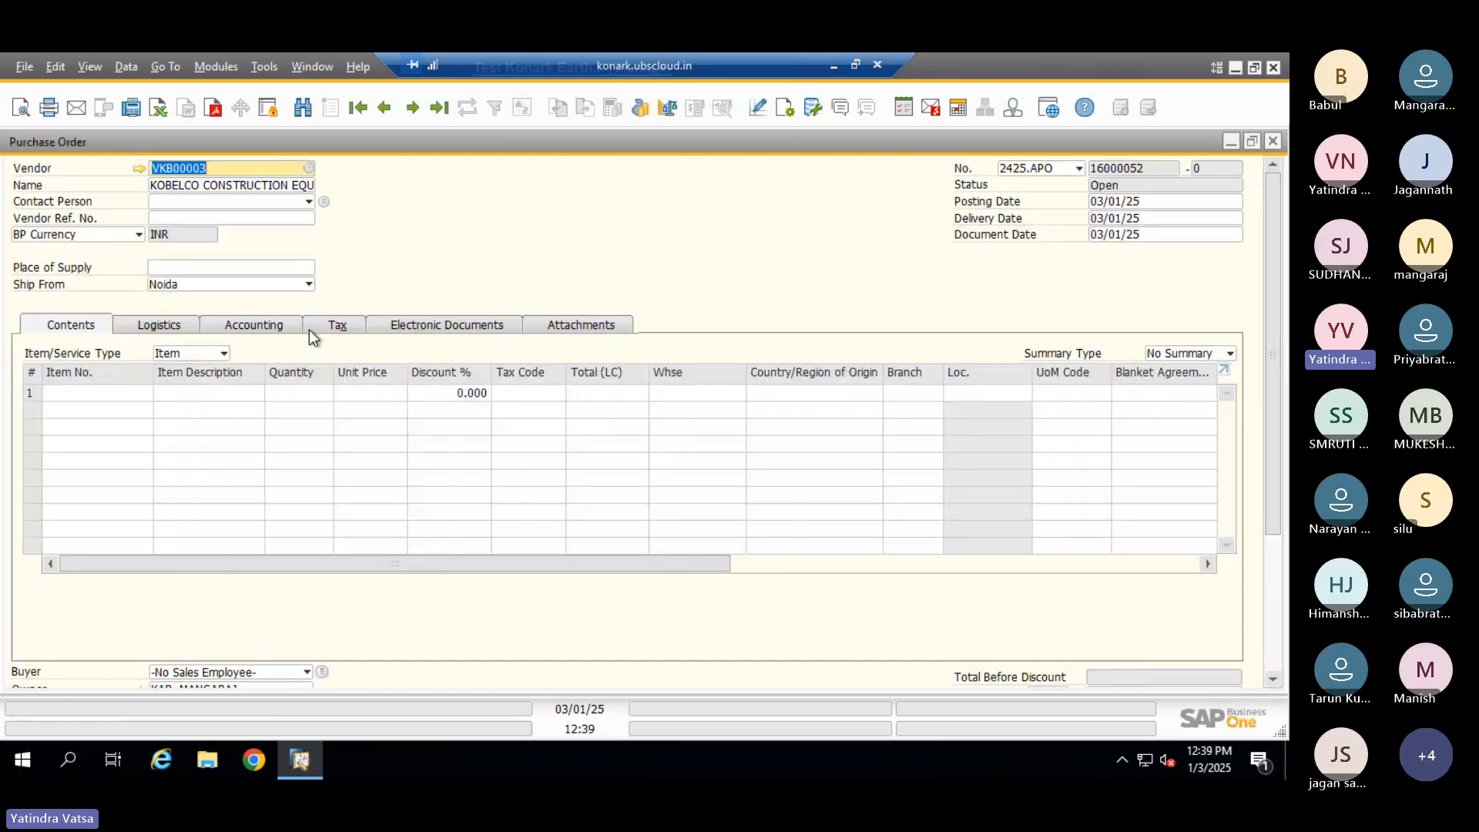
click(186, 353)
click(186, 373)
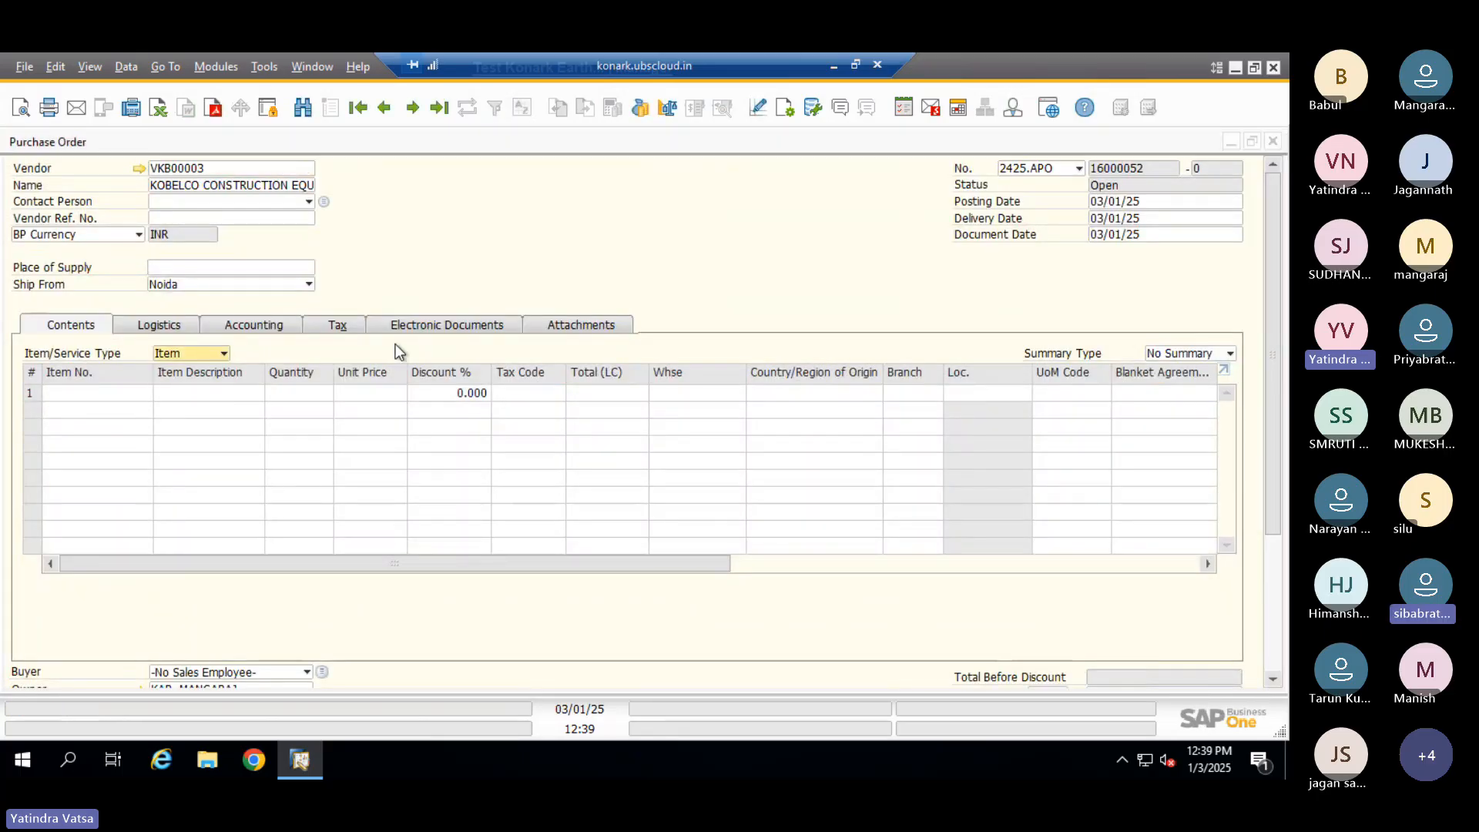
View the item list for the first order row and close it without choosing an item
click(77, 394)
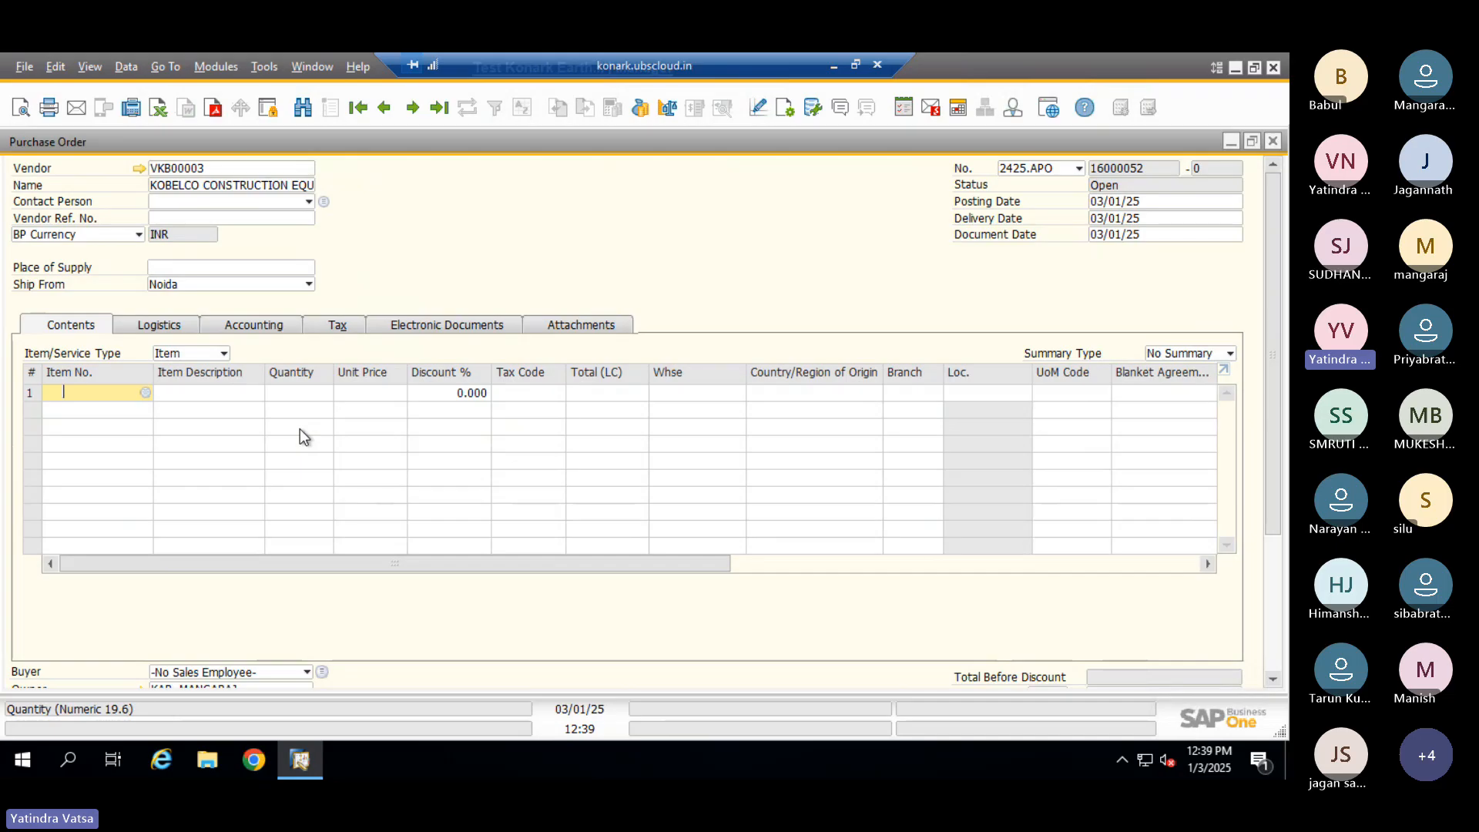
key(Tab)
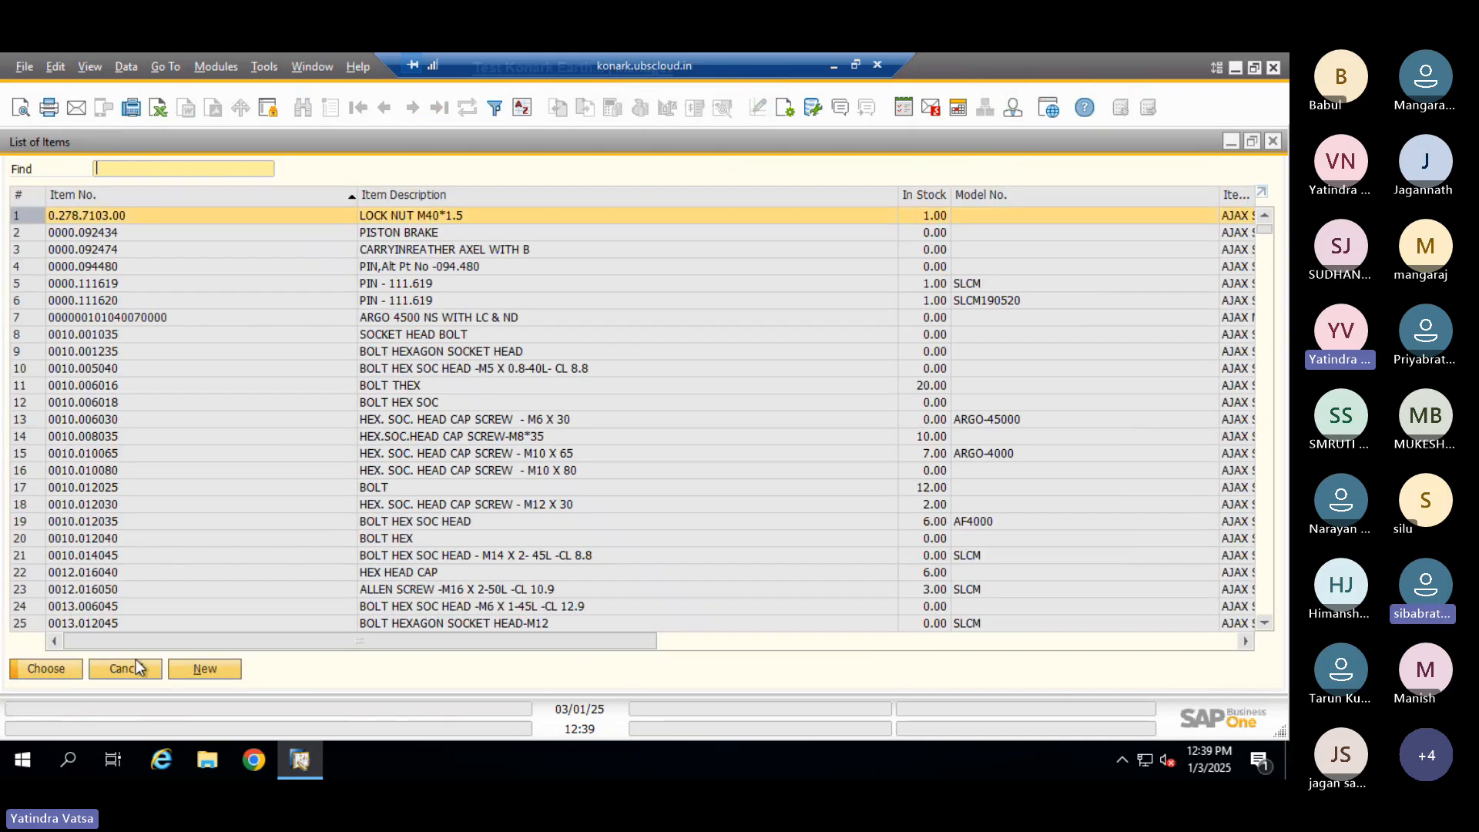
click(124, 668)
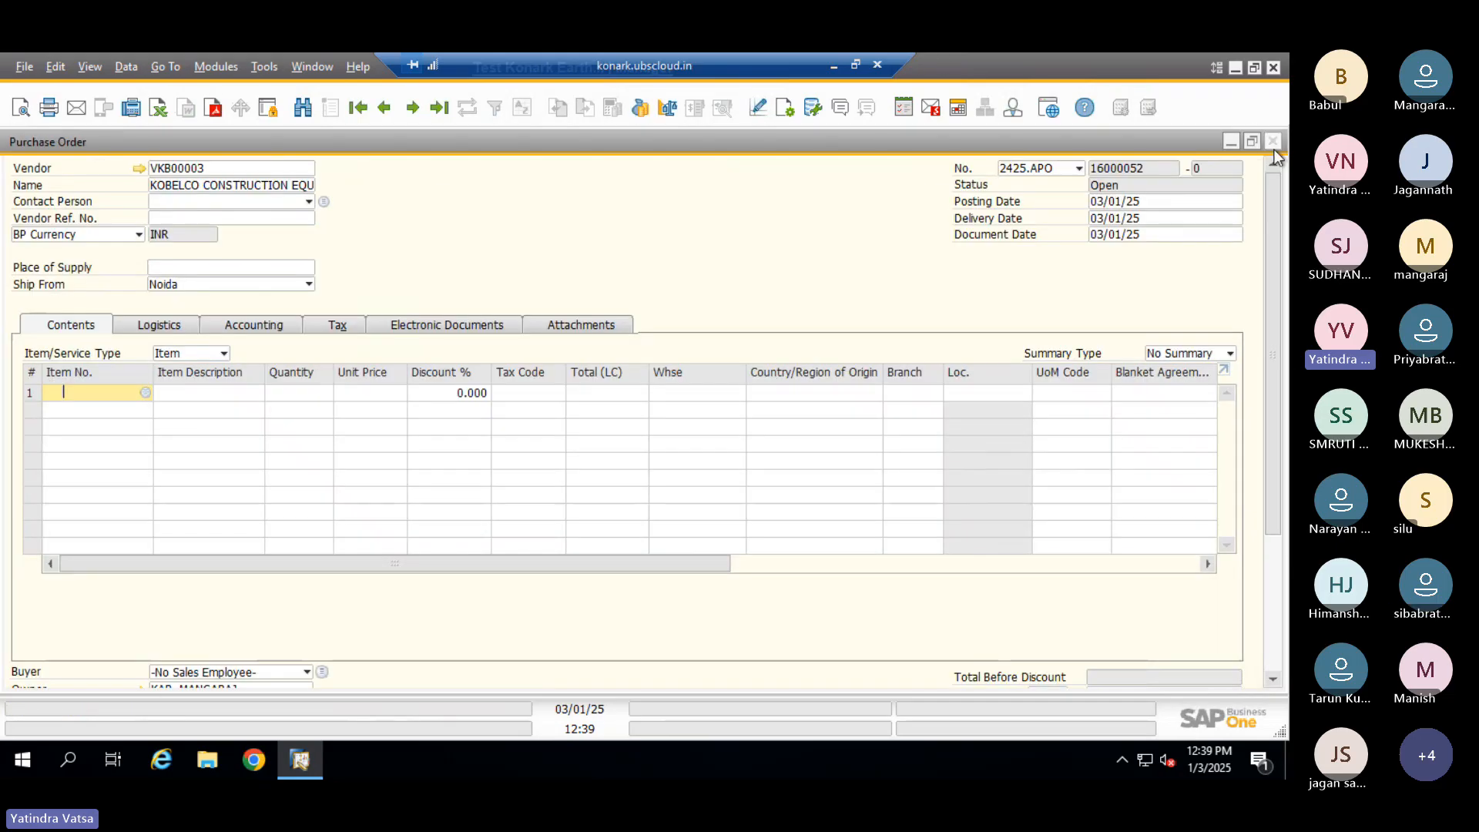
Discard the unsaved purchase order and search for purchase orders with the status Open; Printed
click(303, 107)
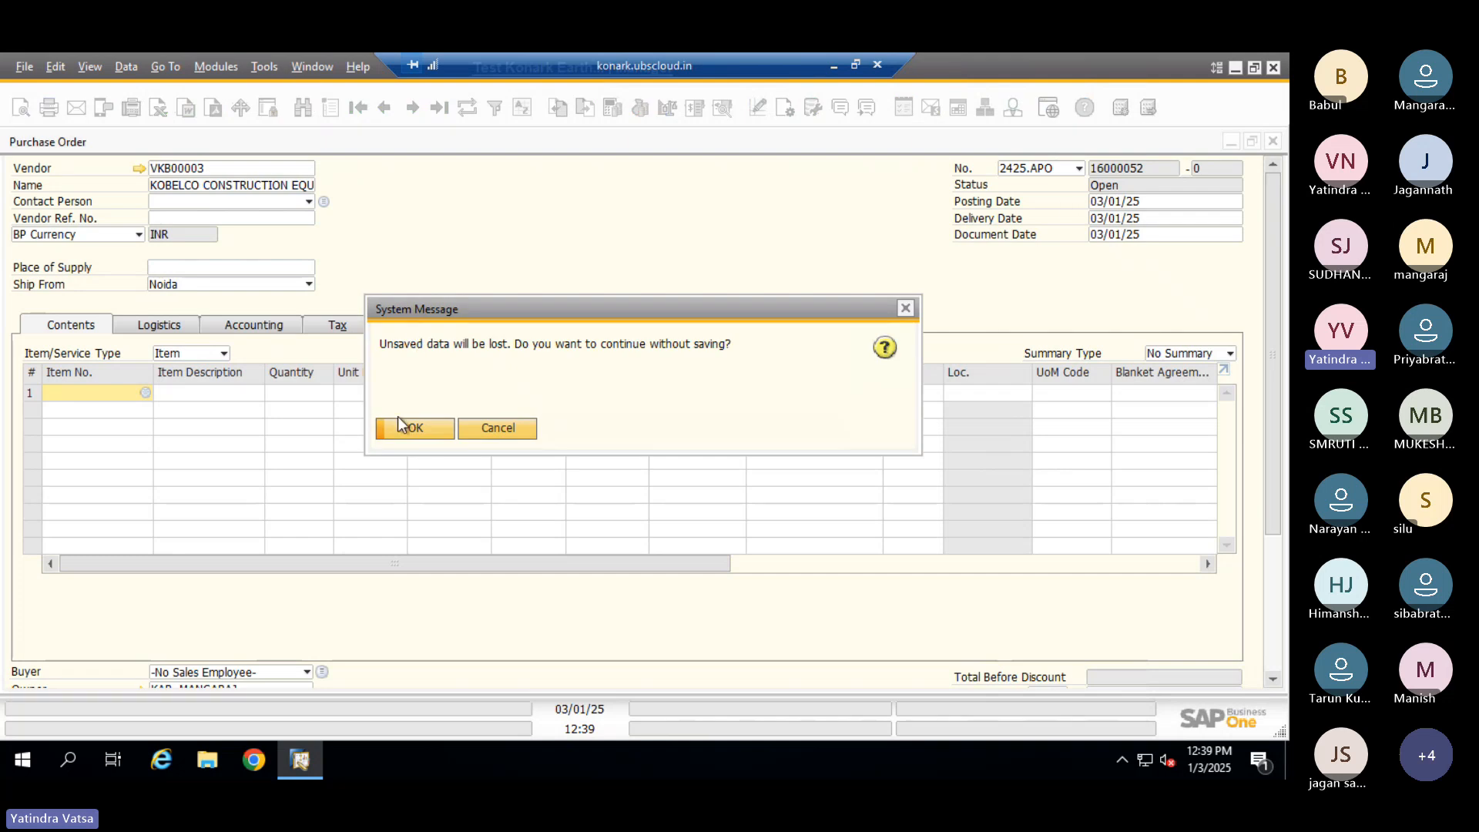
key(Return)
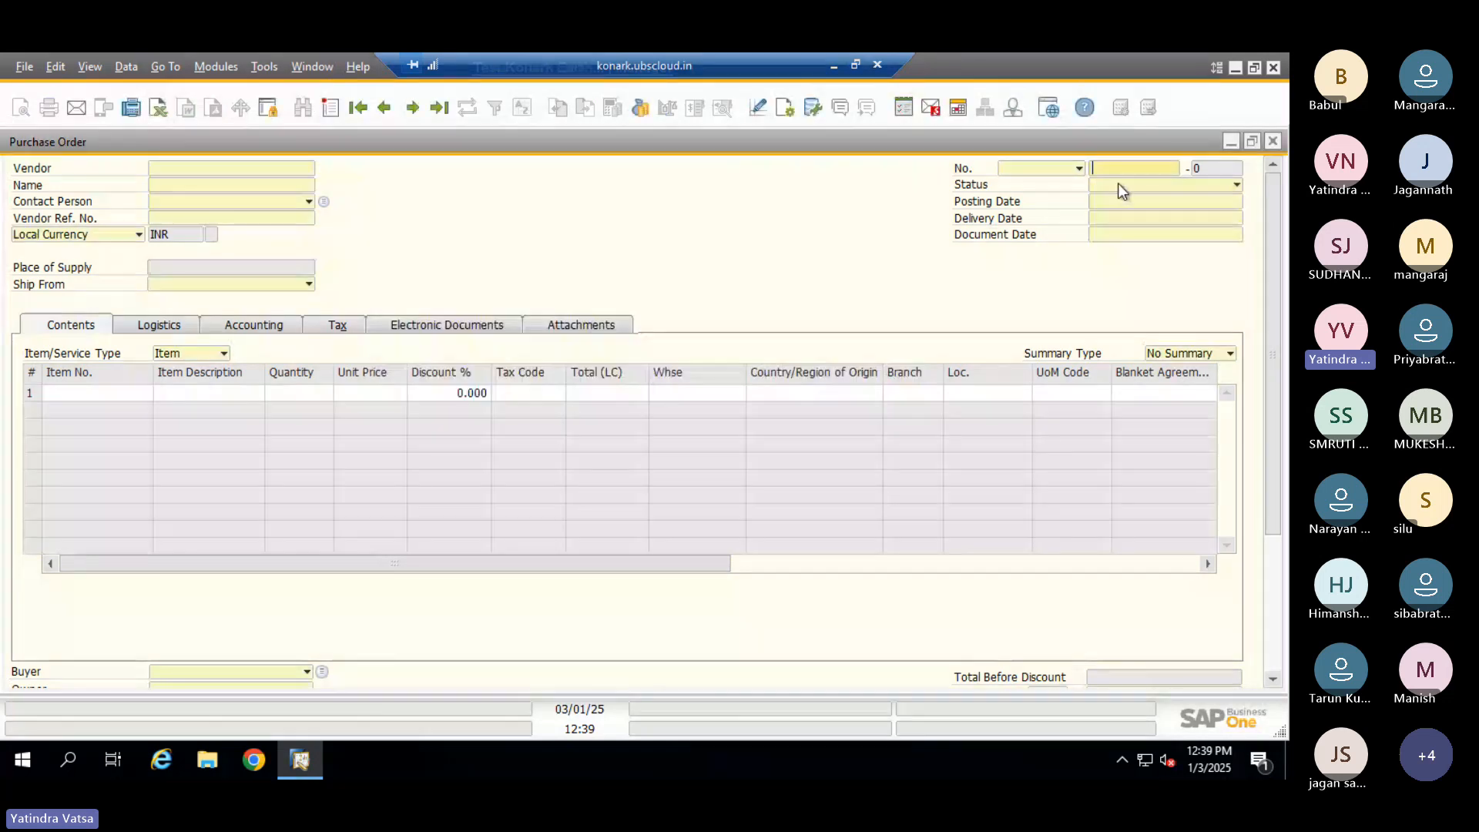
click(1123, 186)
click(1113, 237)
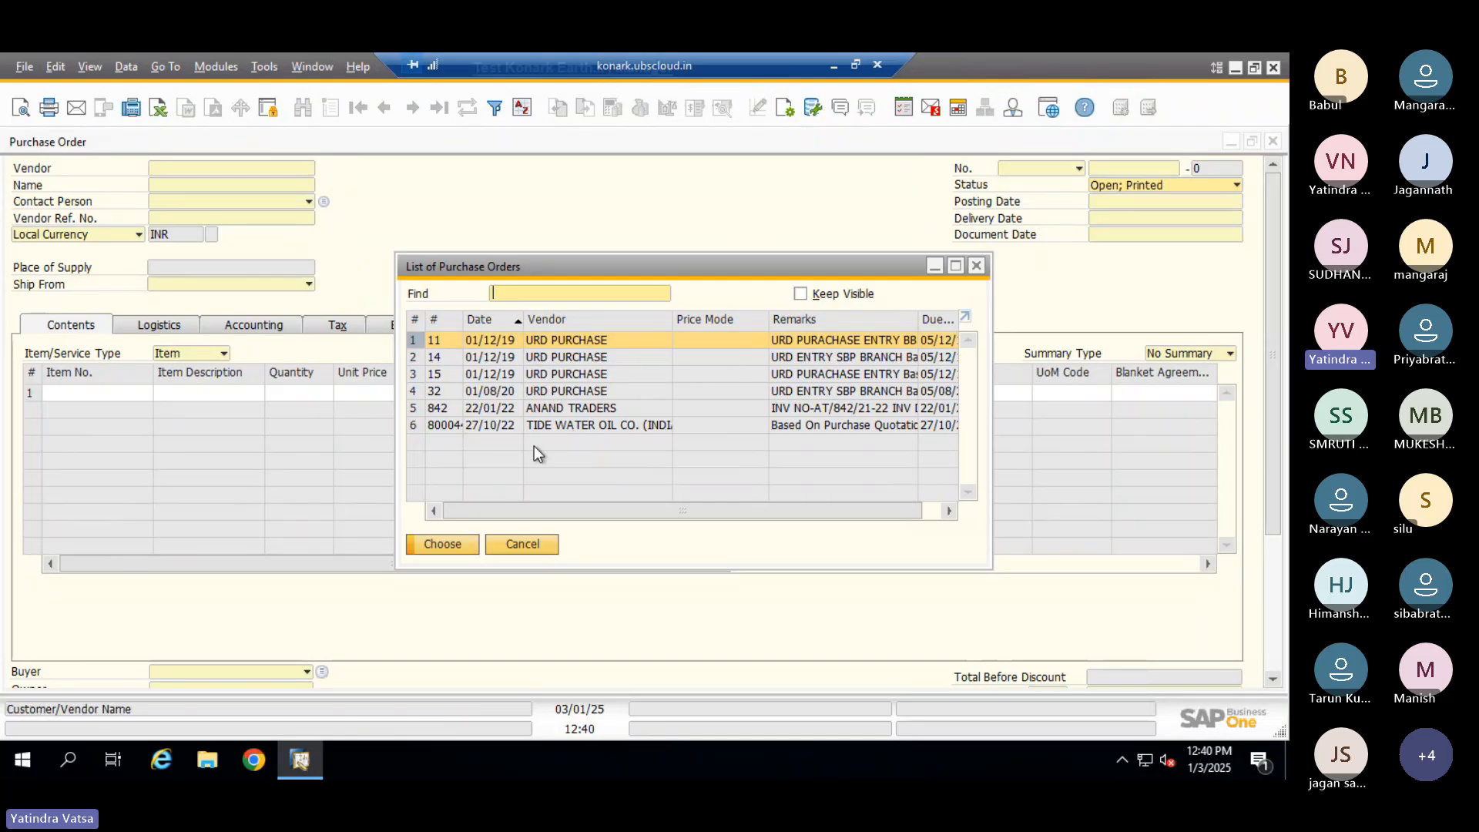
Sort the found purchase orders by date, newest first, and open the TIDE WATER OIL CO. order dated 27/10/22
double_click(501, 324)
click(523, 325)
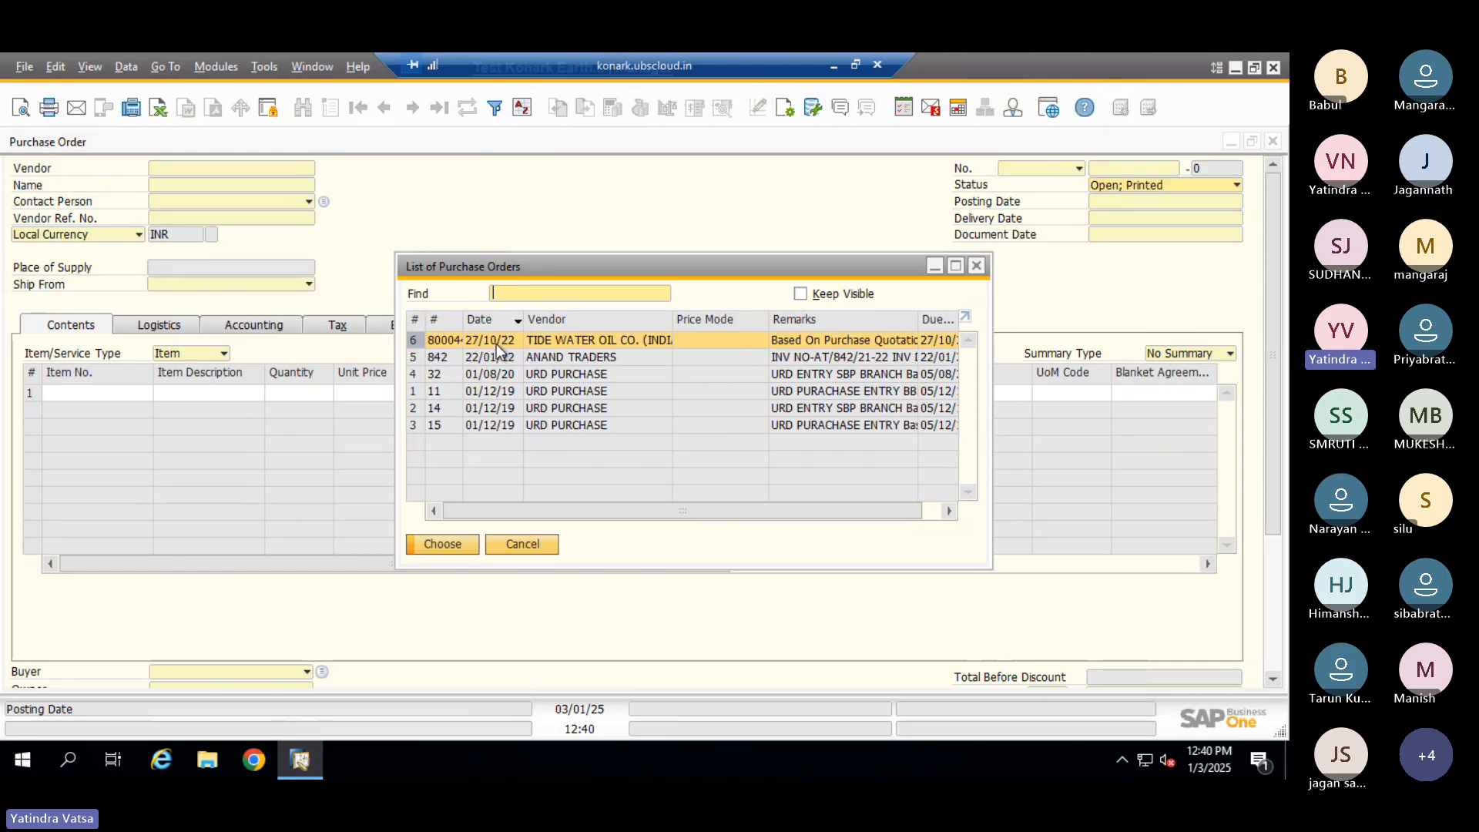
double_click(493, 339)
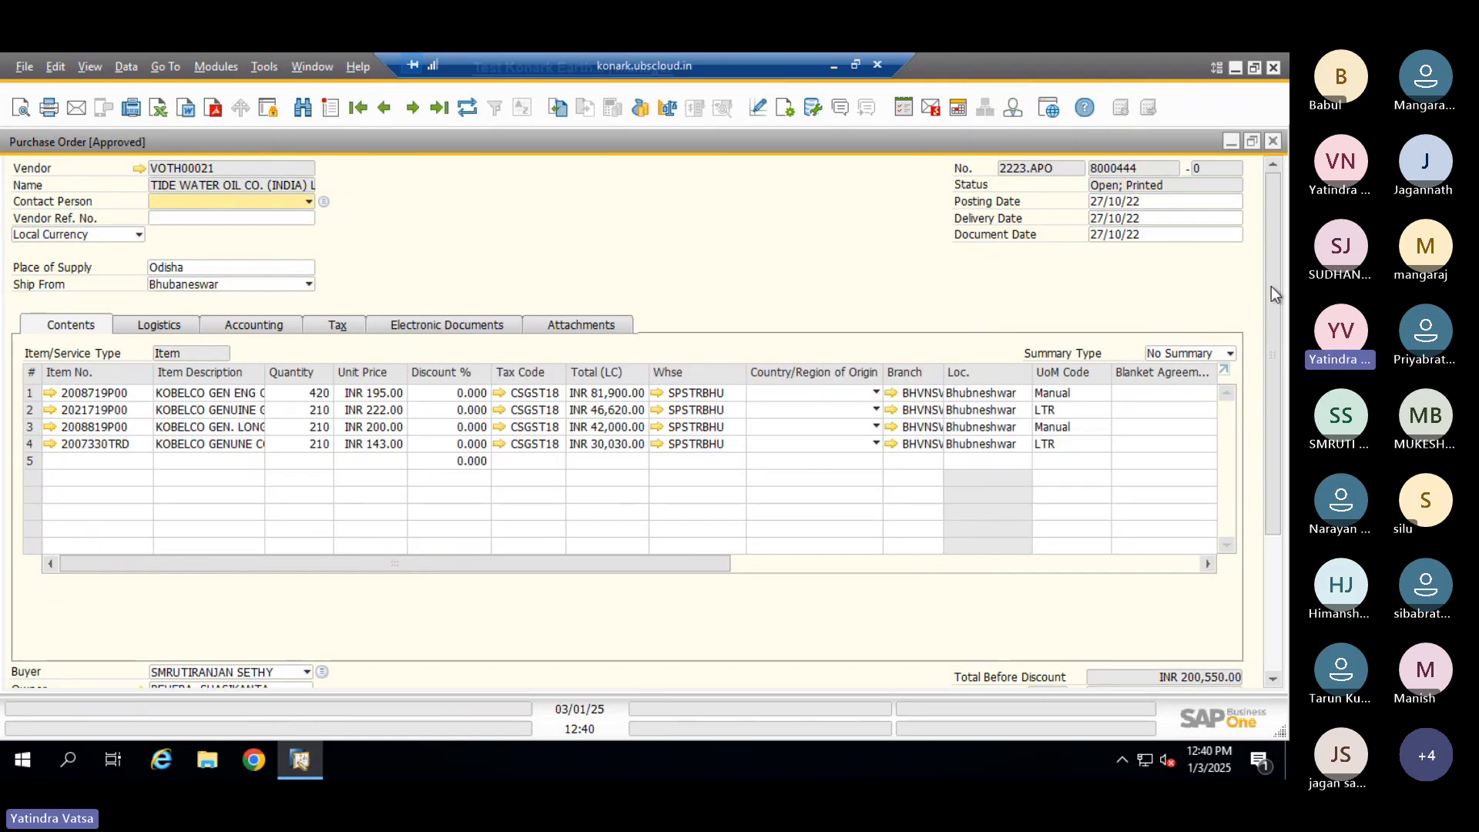
Copy the open TIDE WATER OIL CO. purchase order to a Goods Receipt PO
drag(1271, 303, 1251, 501)
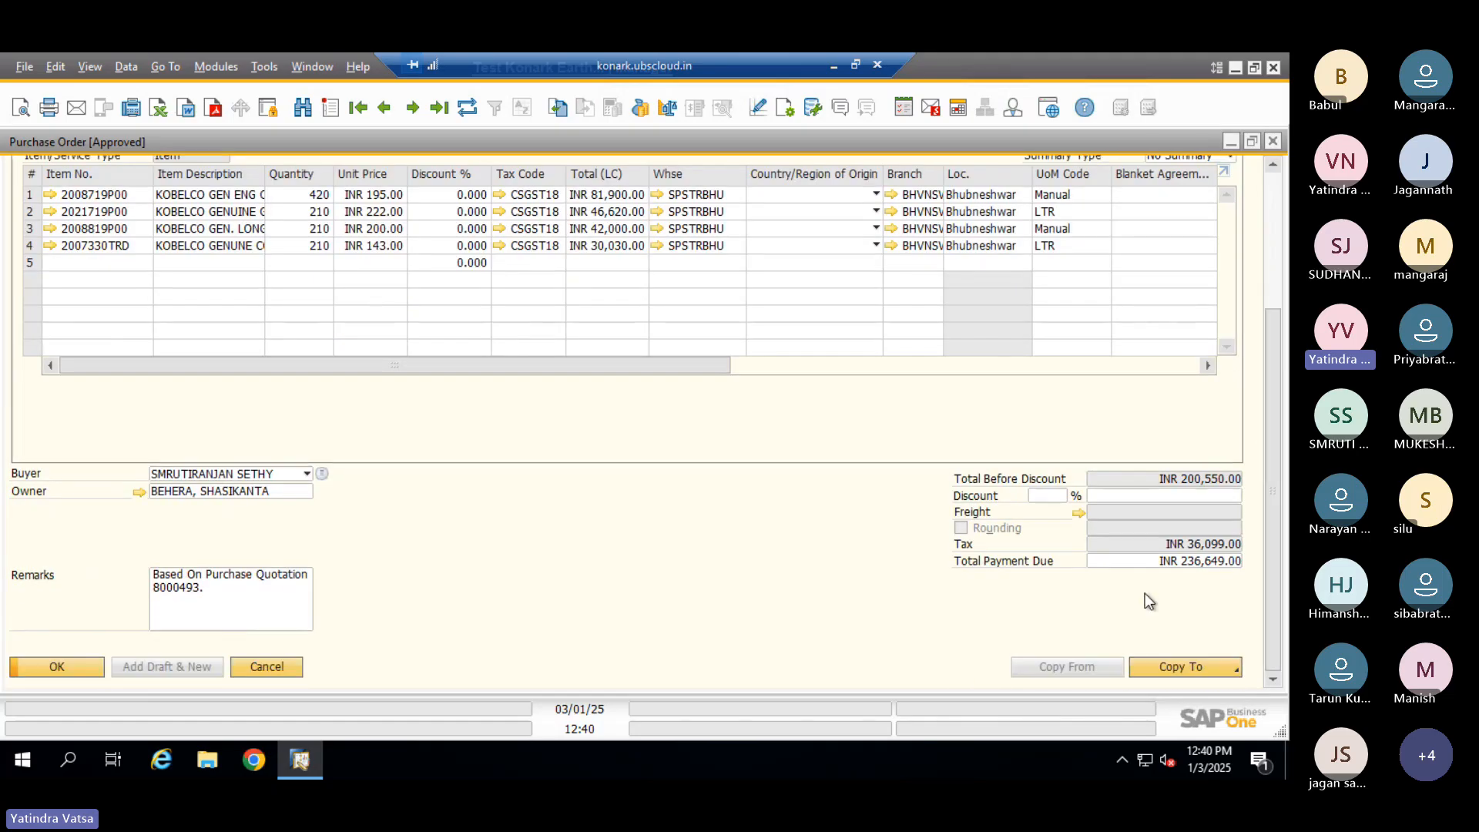
click(1197, 673)
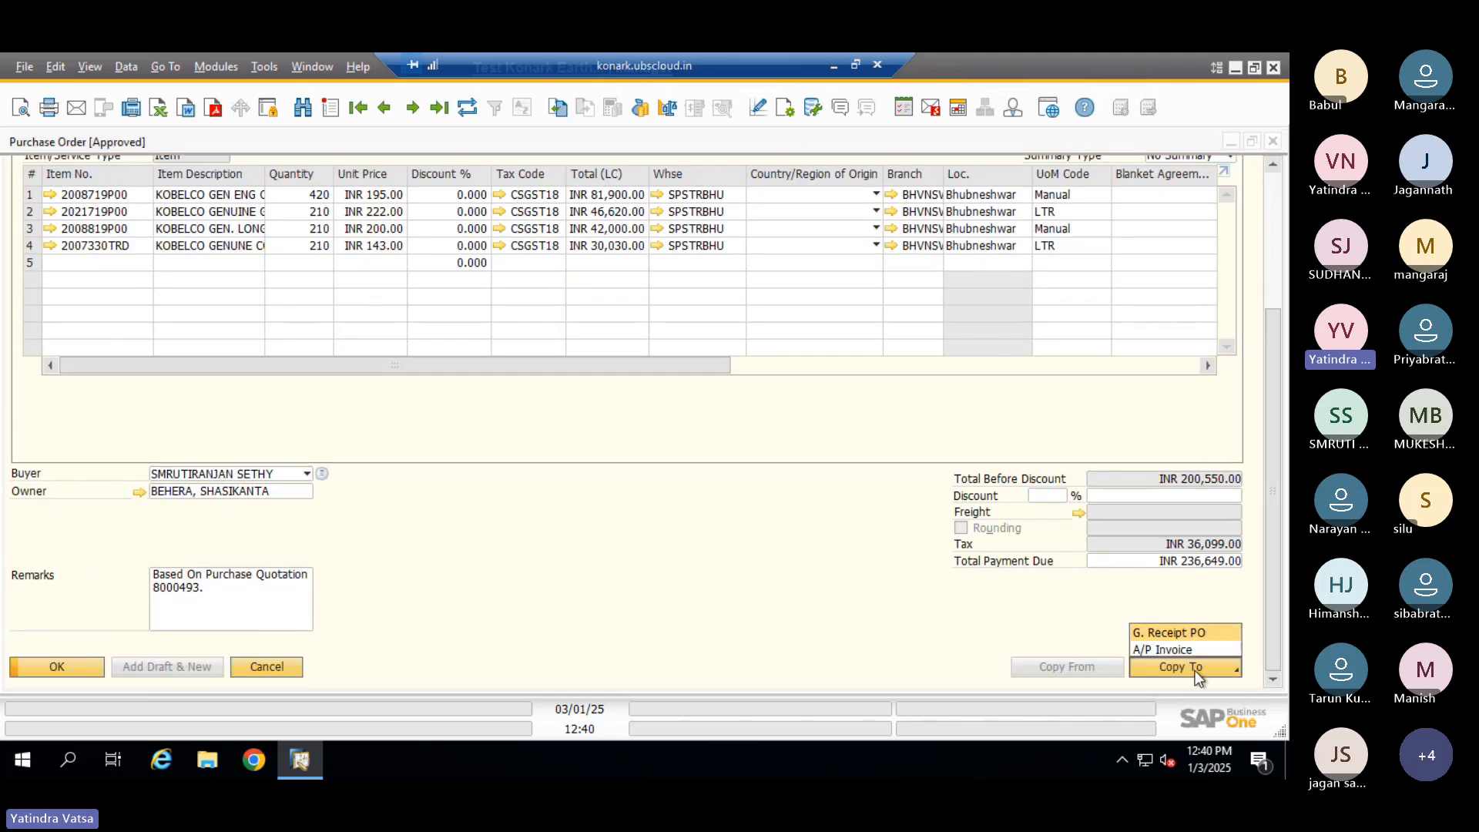
click(1171, 635)
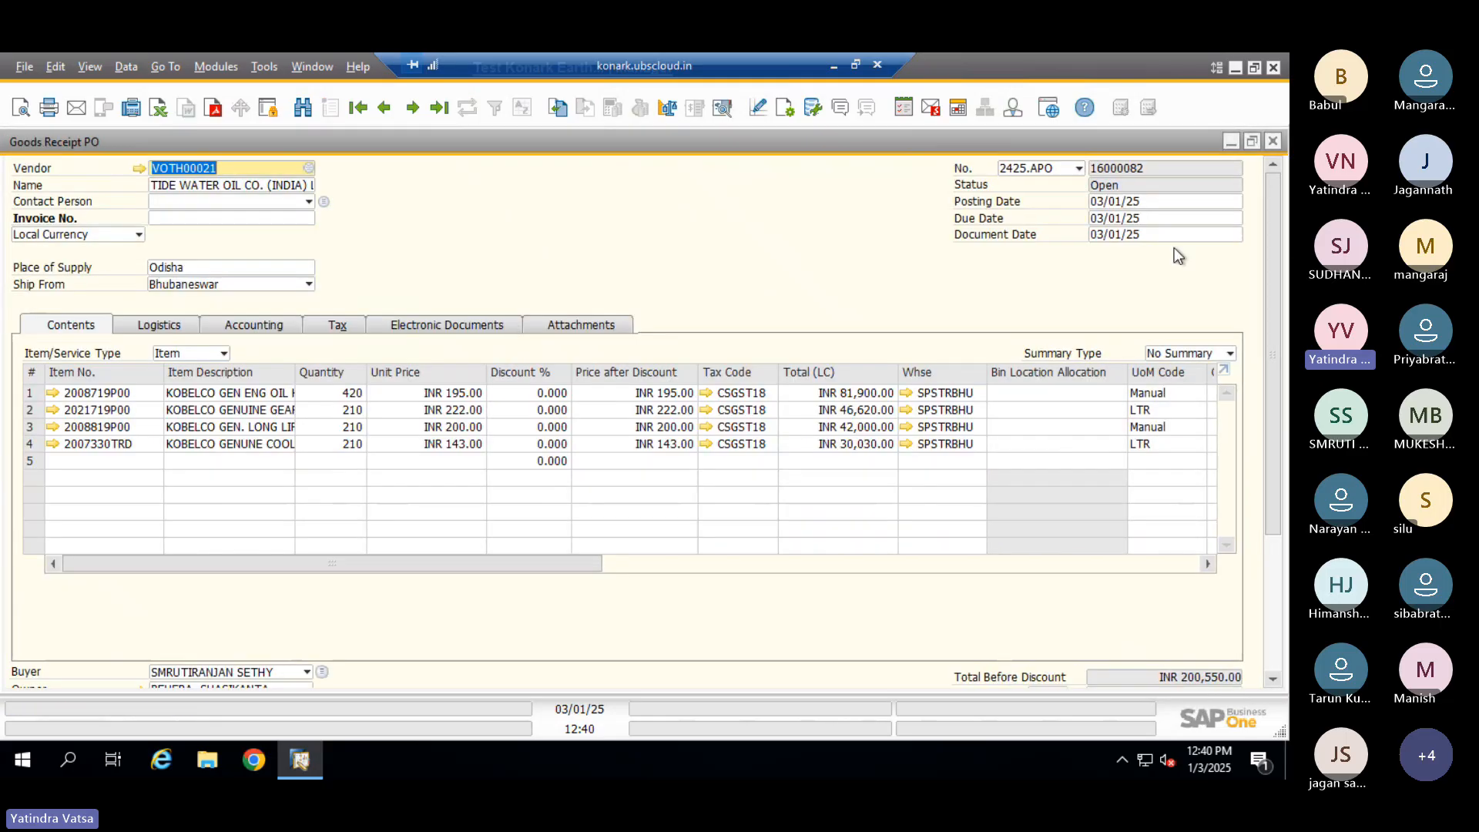
drag(1268, 232, 1268, 176)
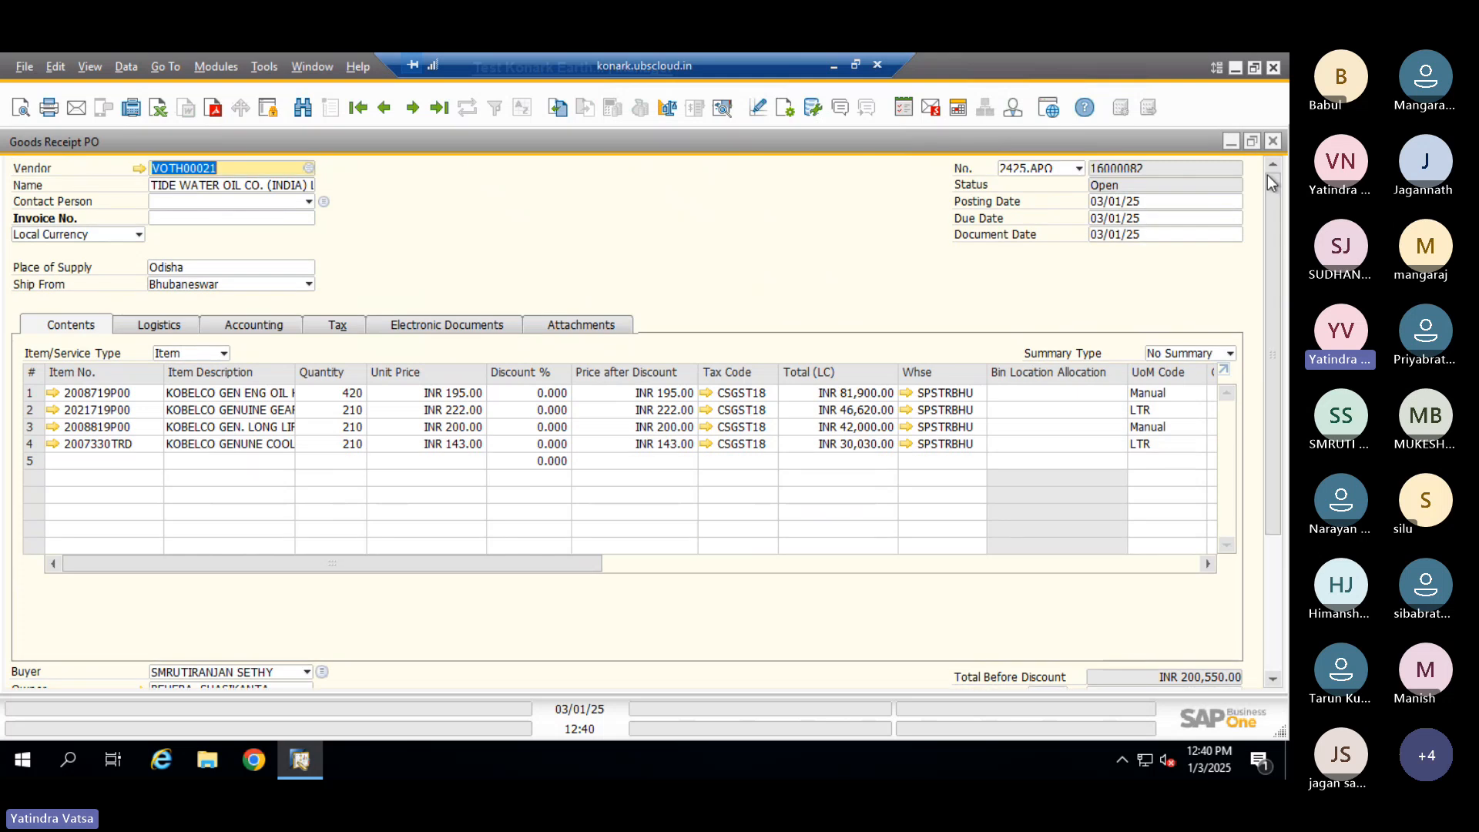
Try a quantity of 100 on the first item row of the Goods Receipt PO and set it back to 420
click(31, 394)
click(359, 393)
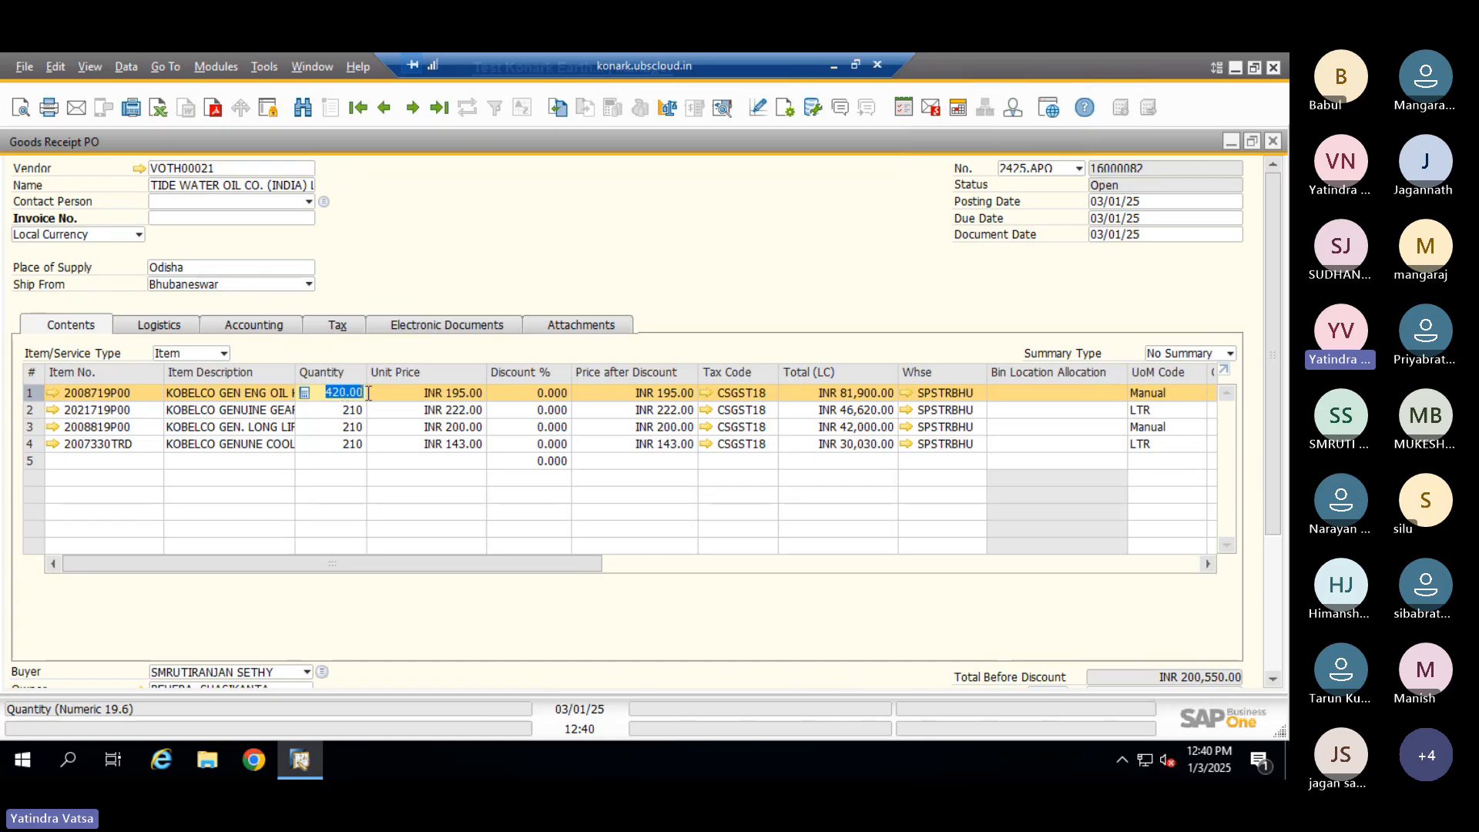
text(100)
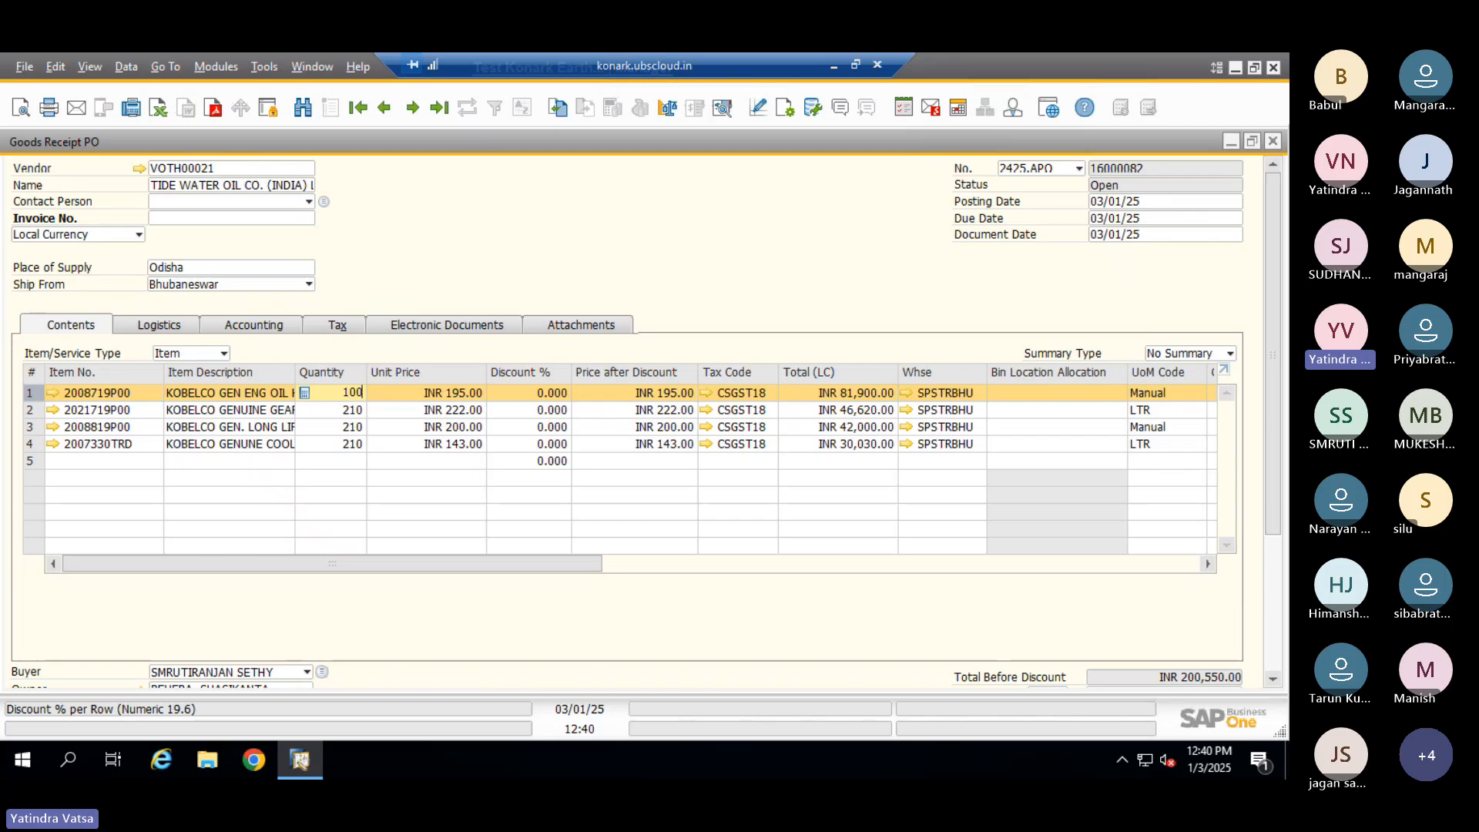
key(BackSpace)
key(BackSpace)
key(BackSpace)
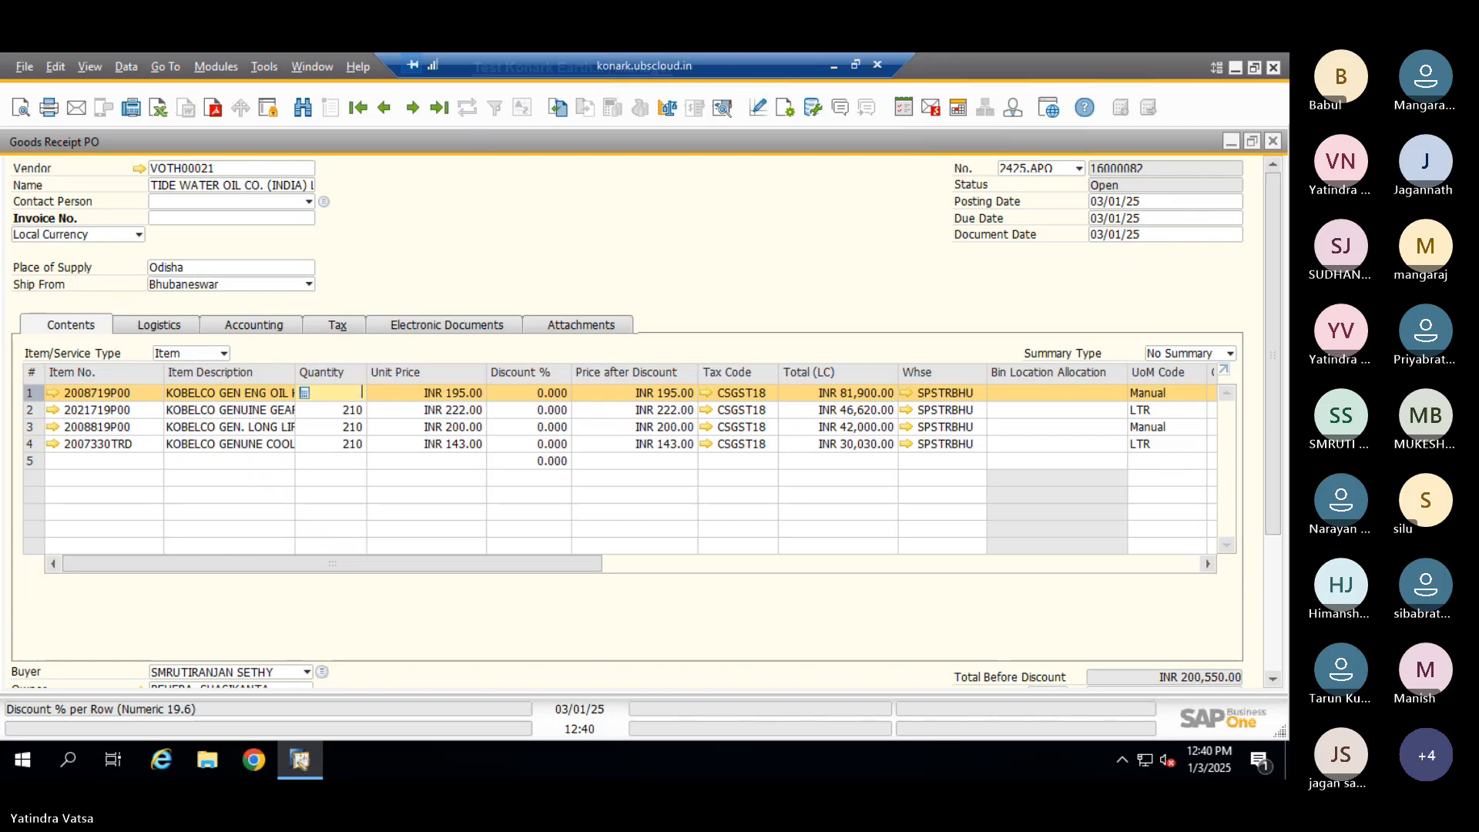
text(420)
key(Tab)
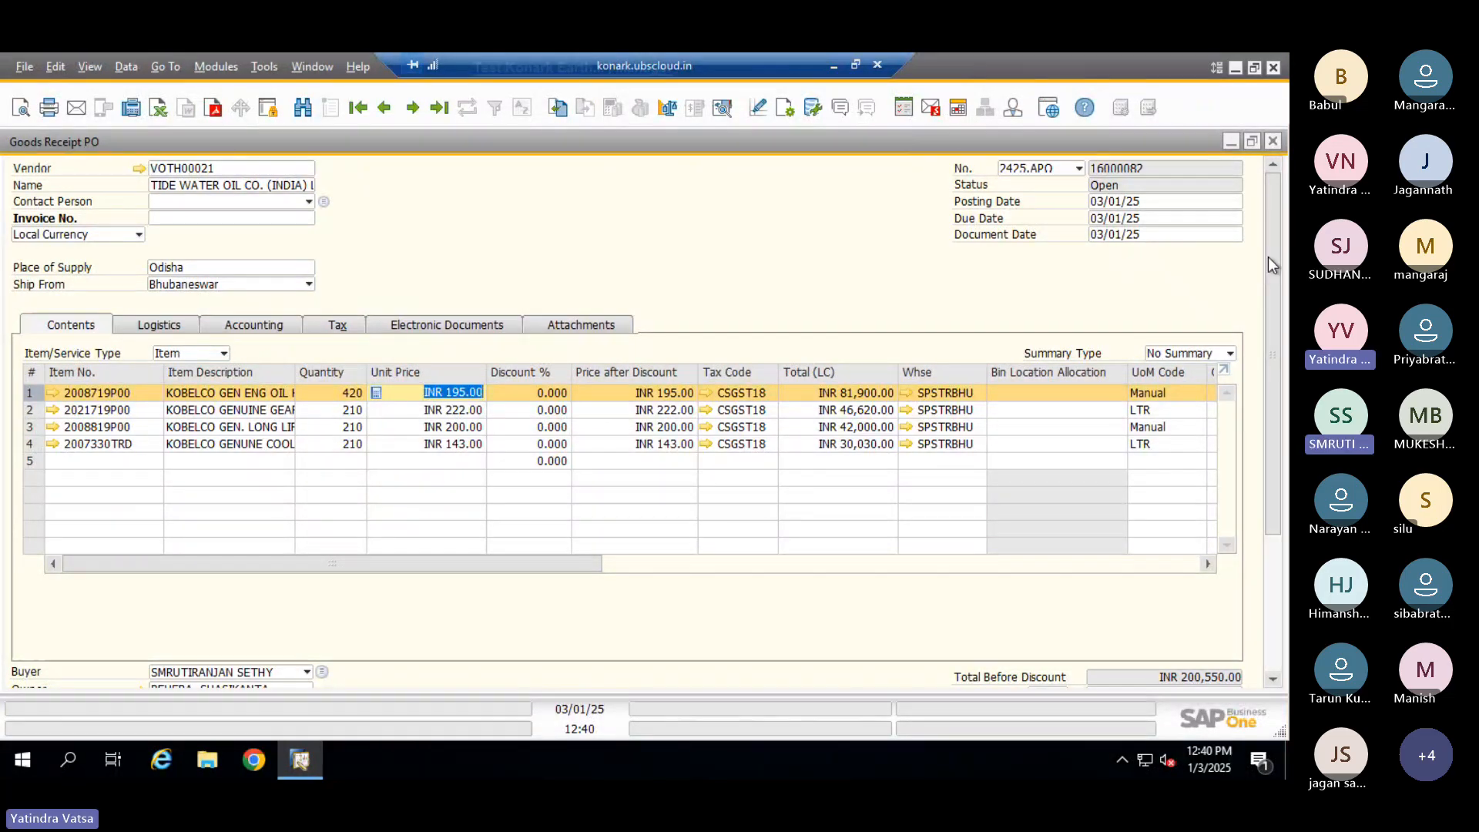
Submit the Goods Receipt PO for adding and create batch 123 with quantity 420 for item 2008719P00
drag(1268, 256, 1268, 482)
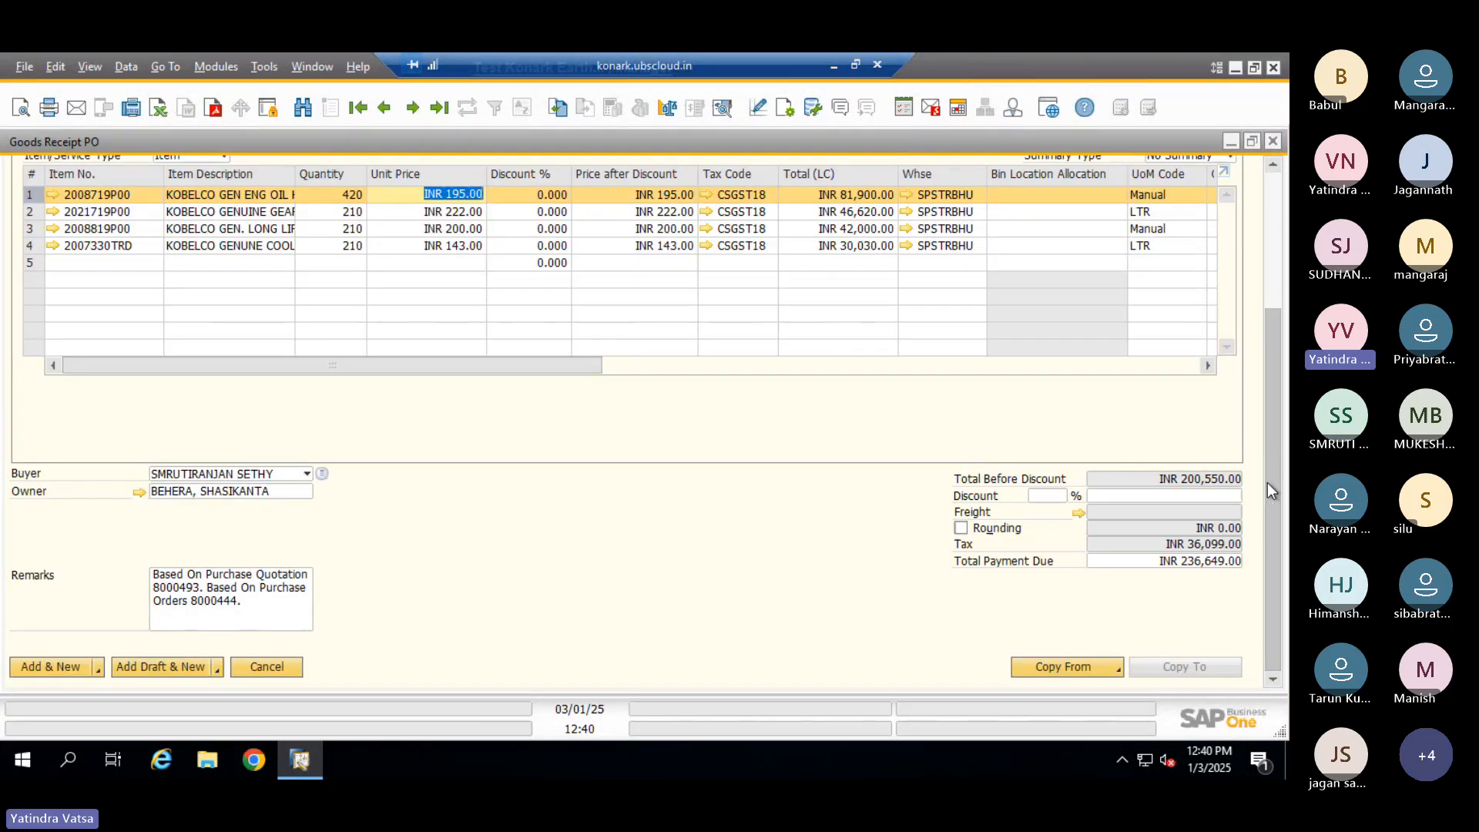
click(59, 669)
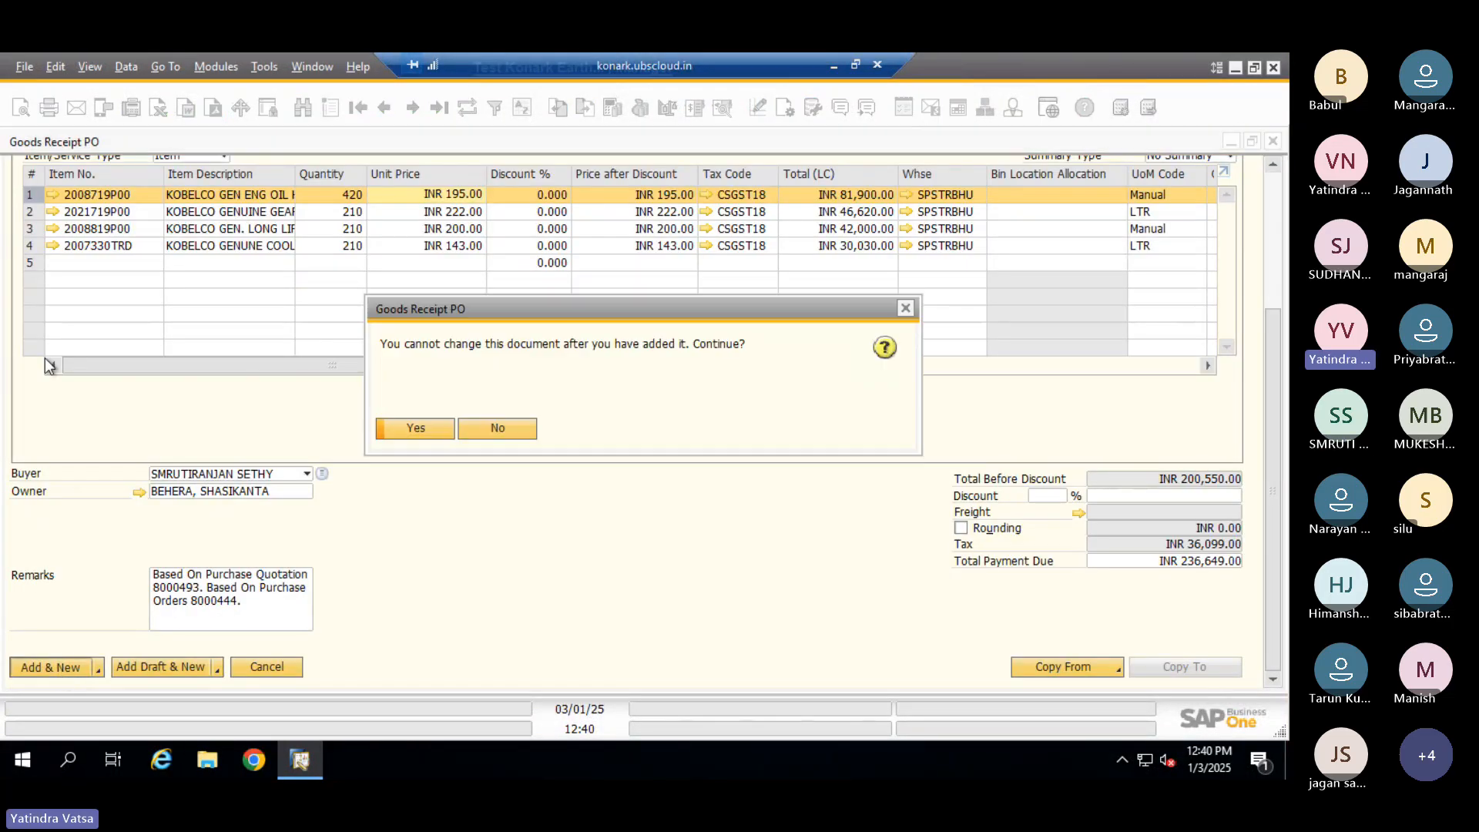
click(418, 430)
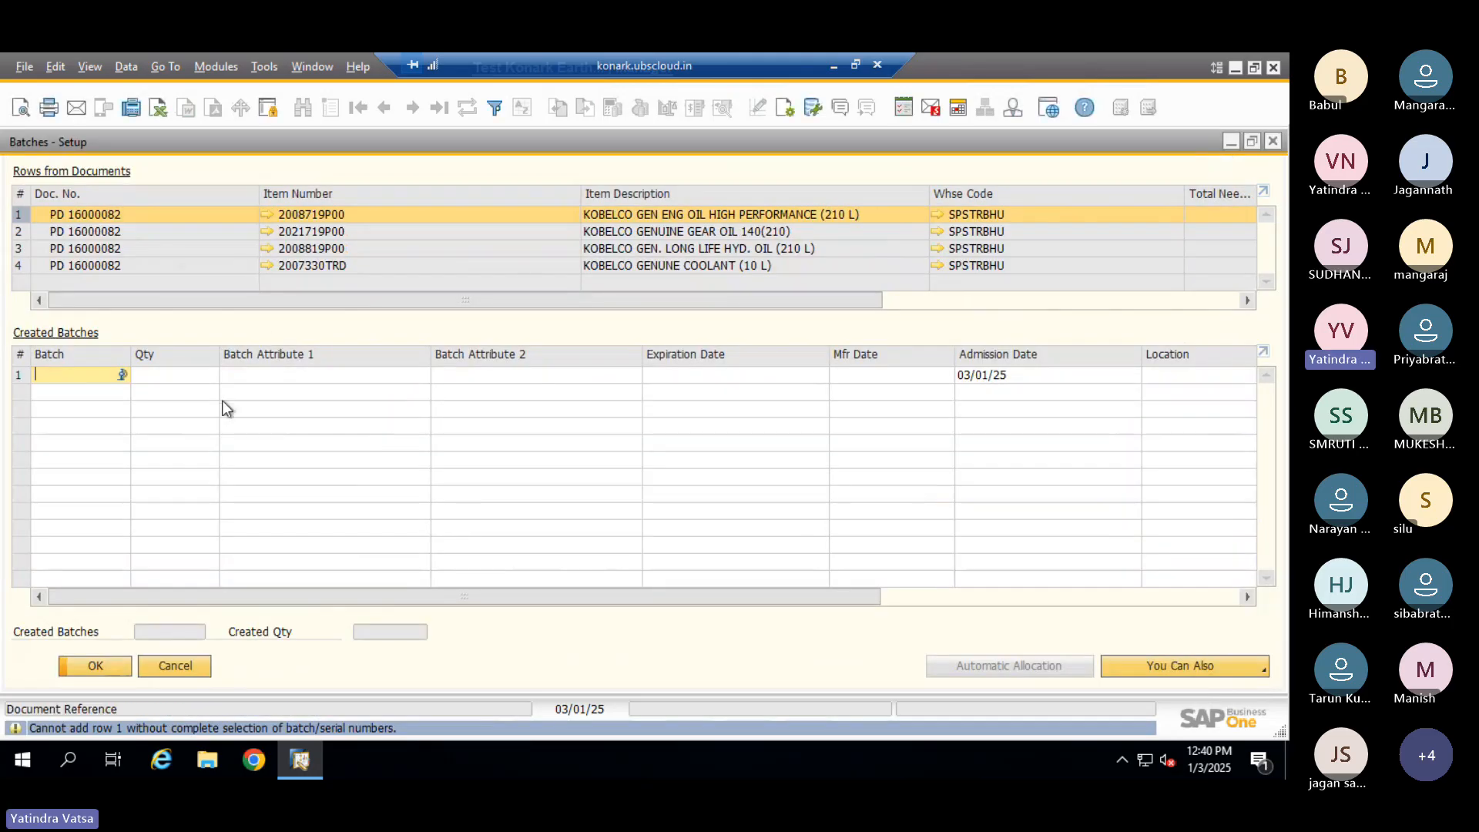
text(123)
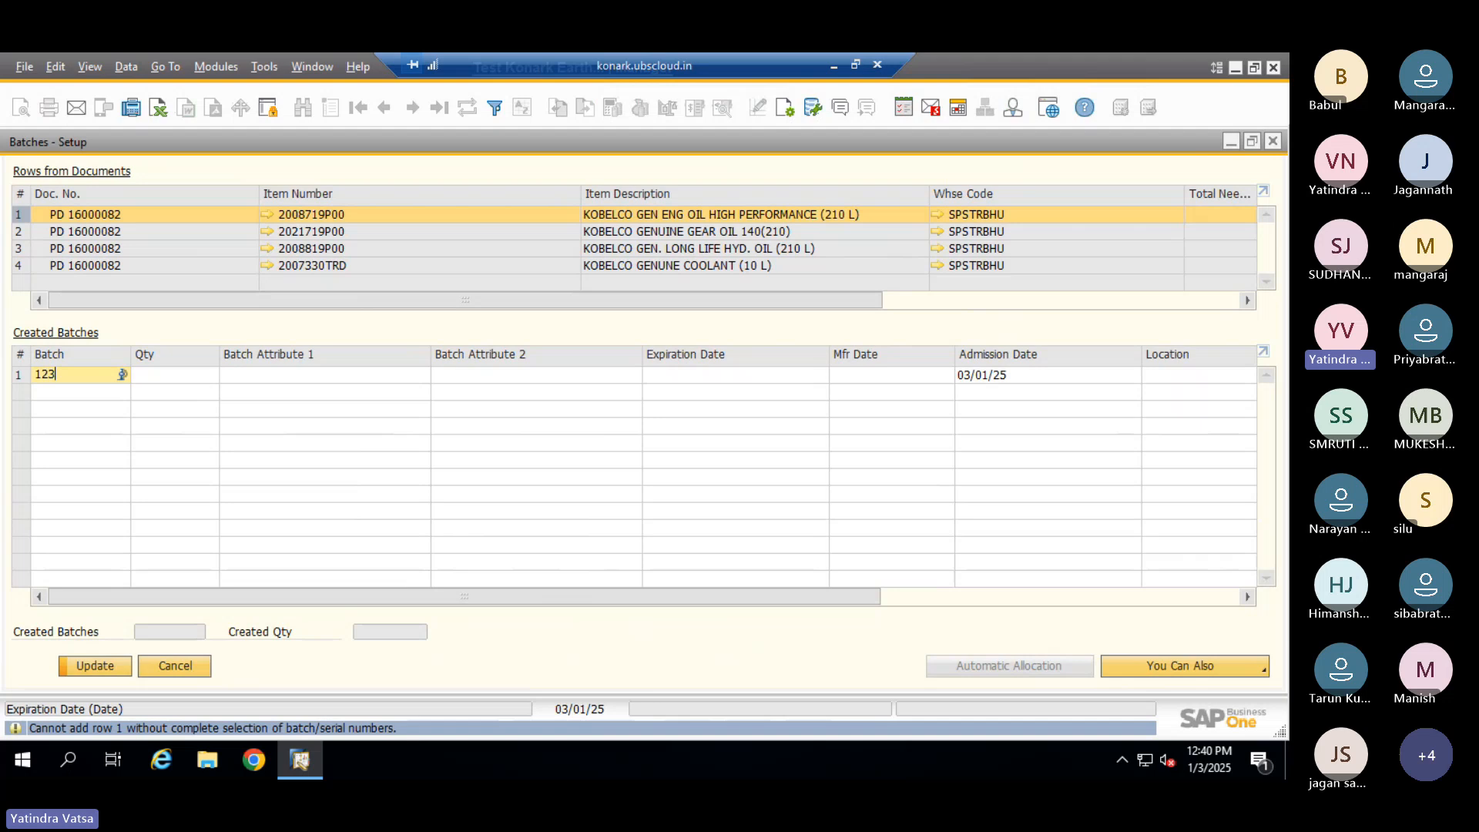
key(Tab)
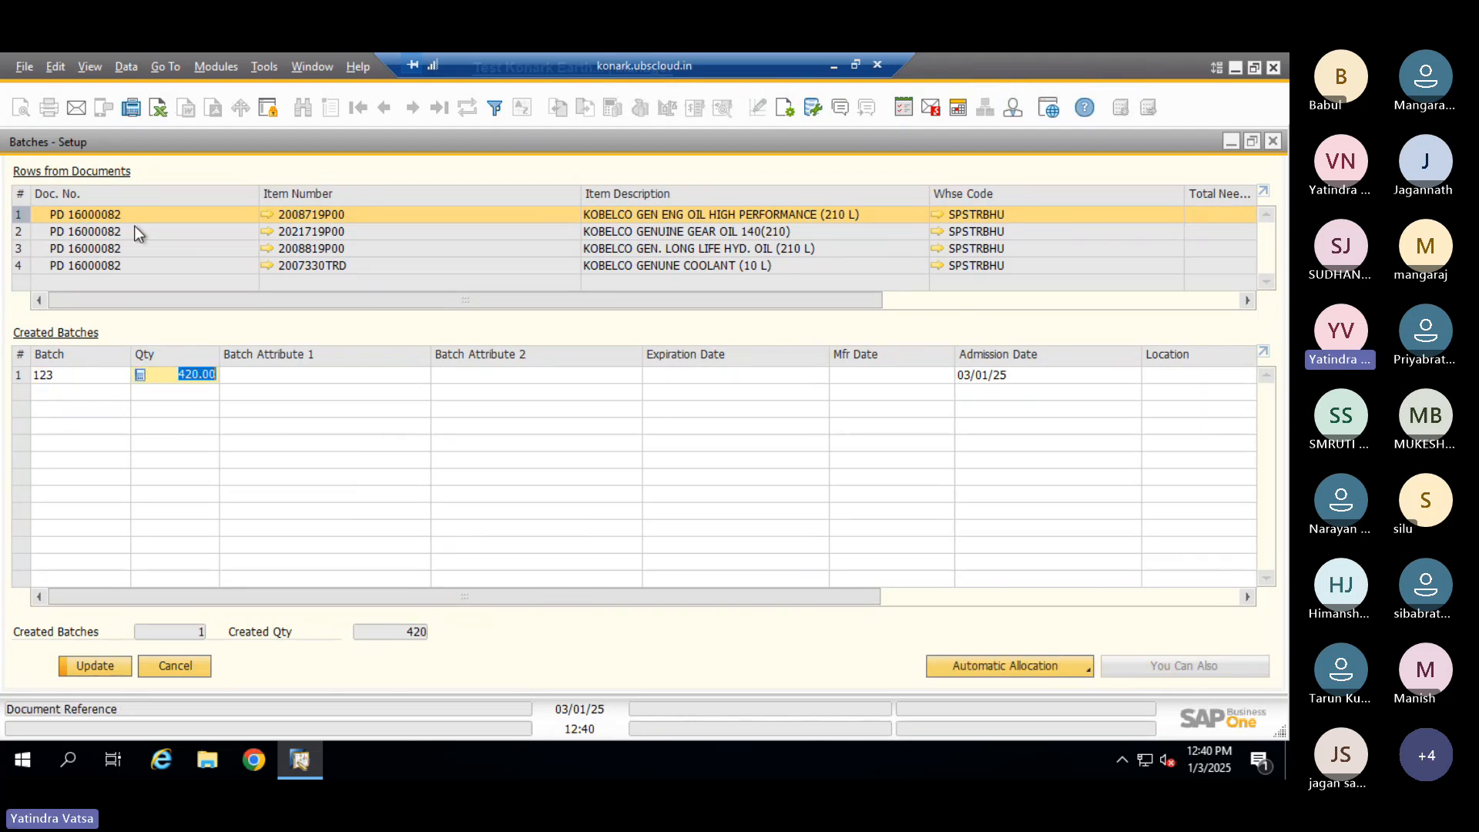
Save the first item's batch and create batch 12 with quantity 210 for item 2021719P00
click(134, 229)
click(432, 455)
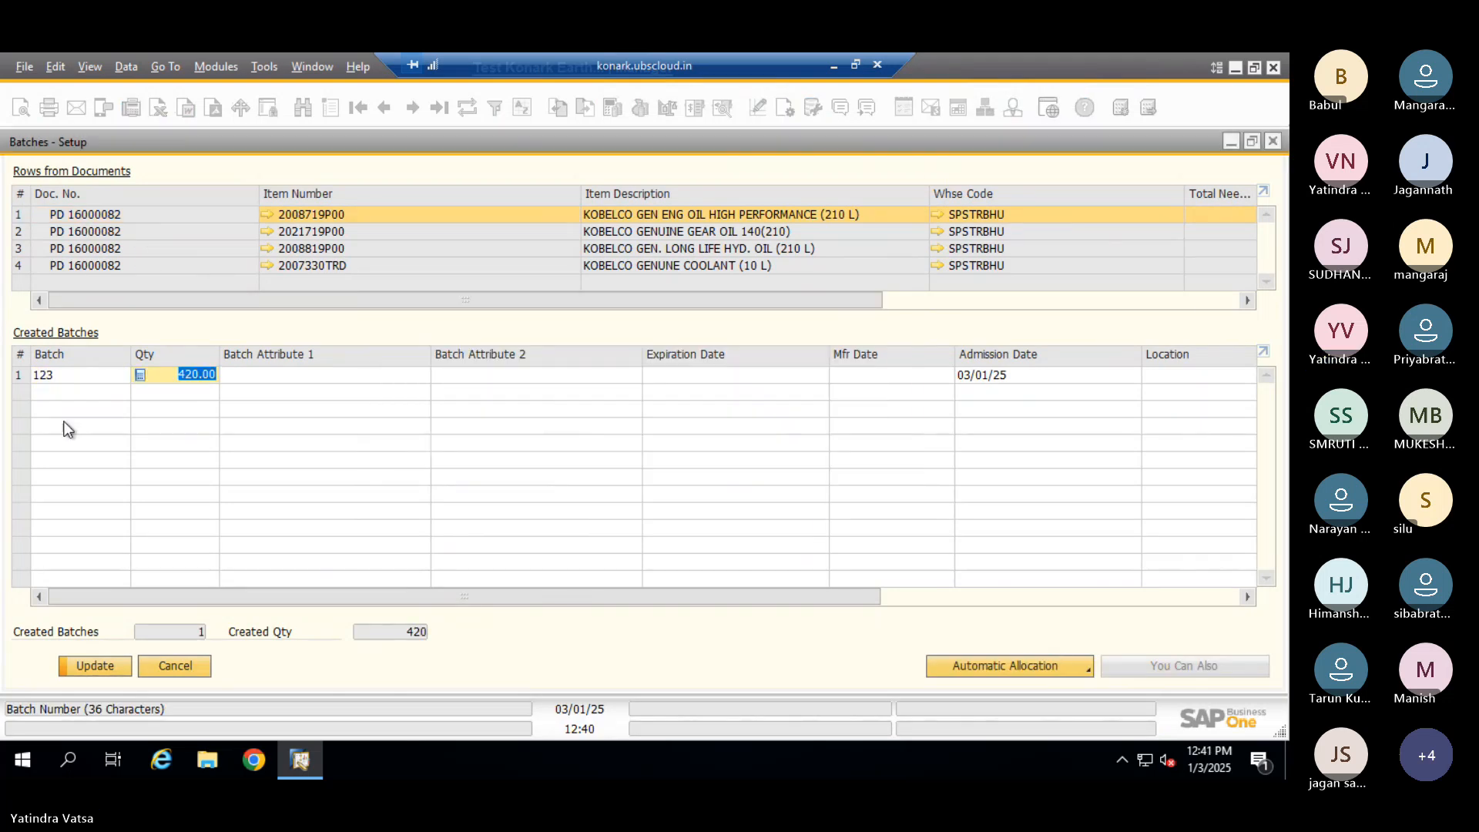
click(71, 375)
text(12)
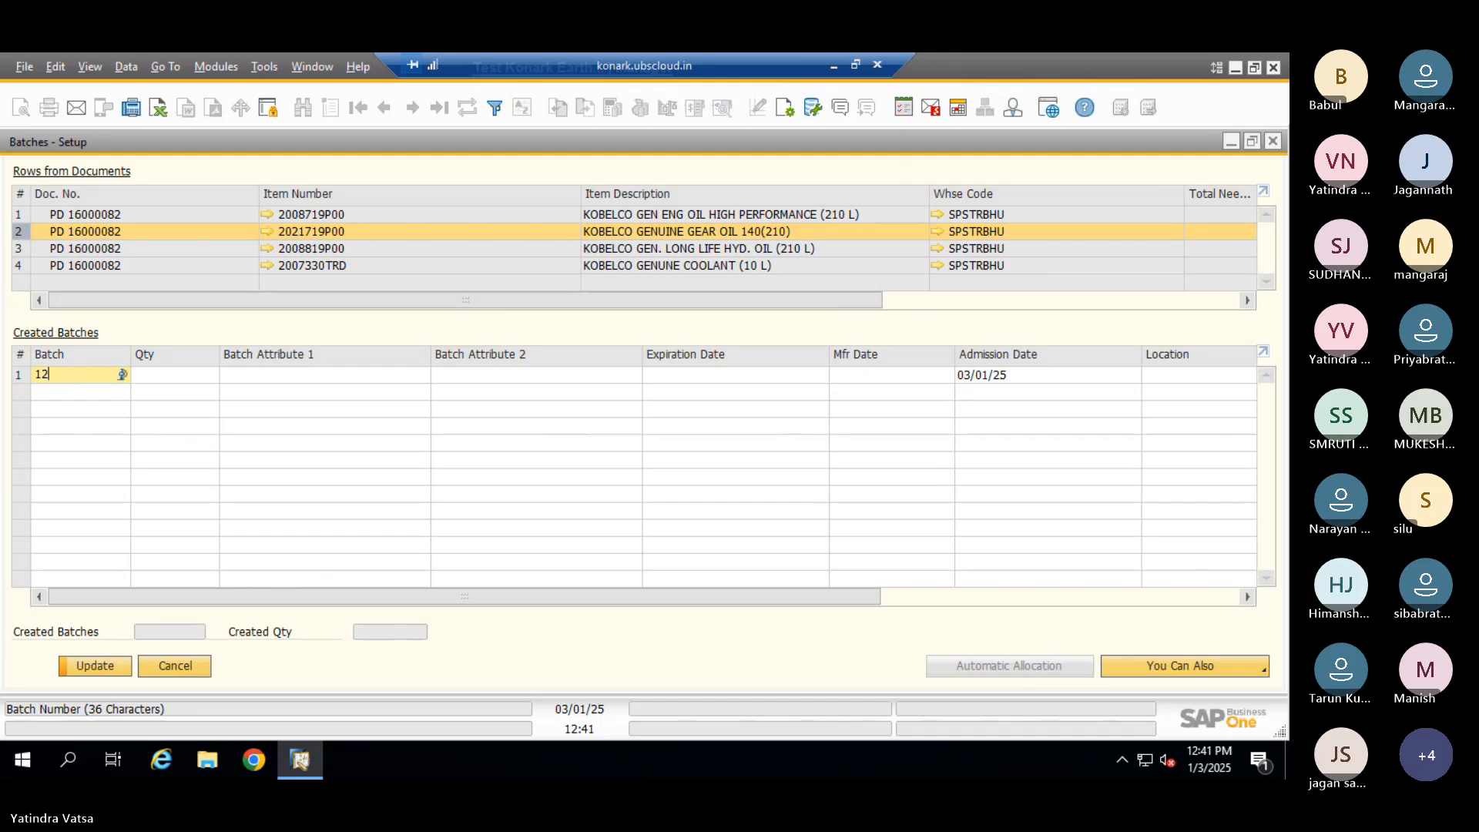
key(Tab)
Save the second item's batch and create batch 23 with quantity 210 for item 2008819P00
click(279, 265)
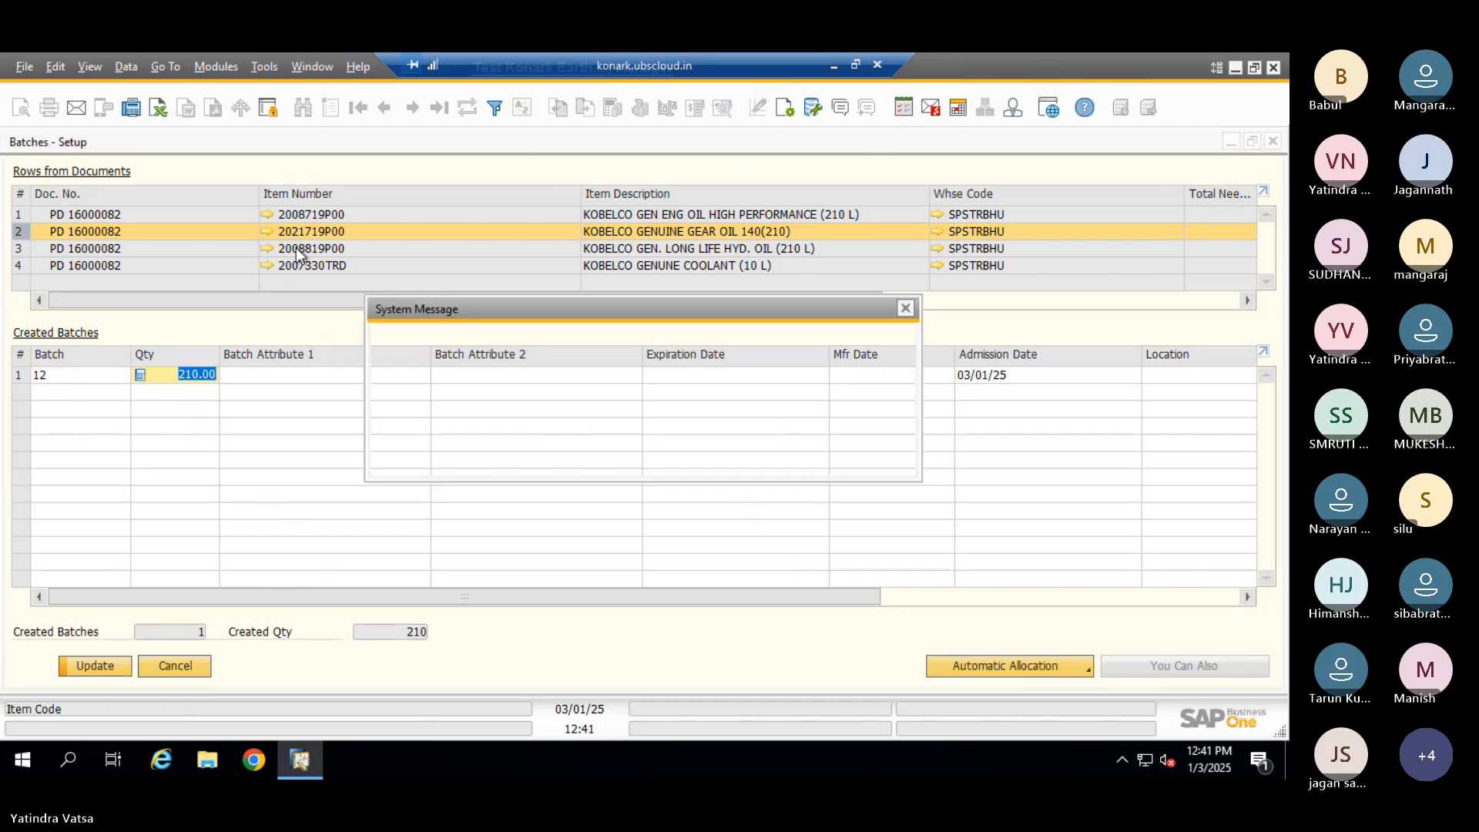
click(416, 454)
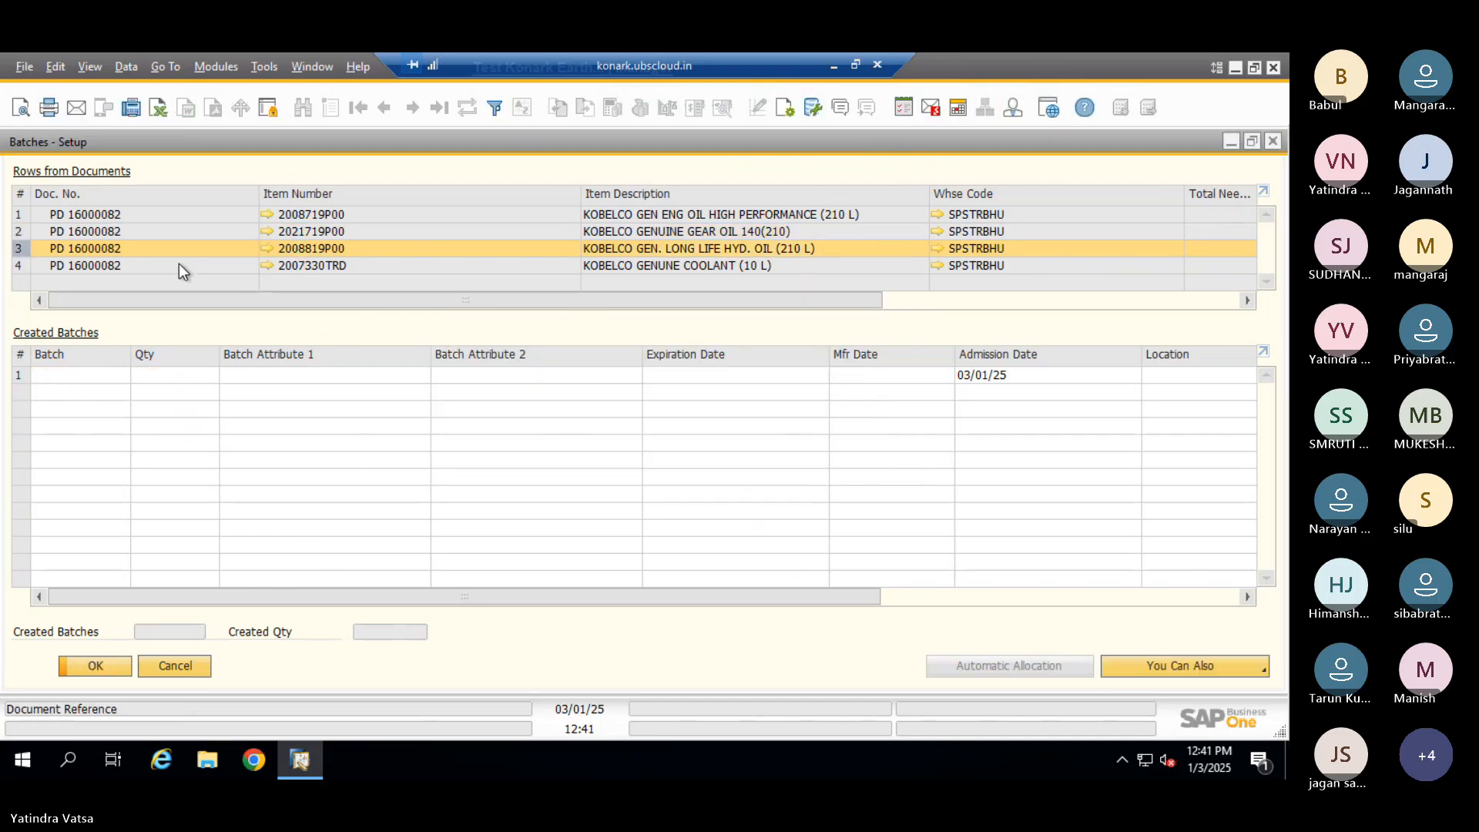
click(96, 372)
text(23)
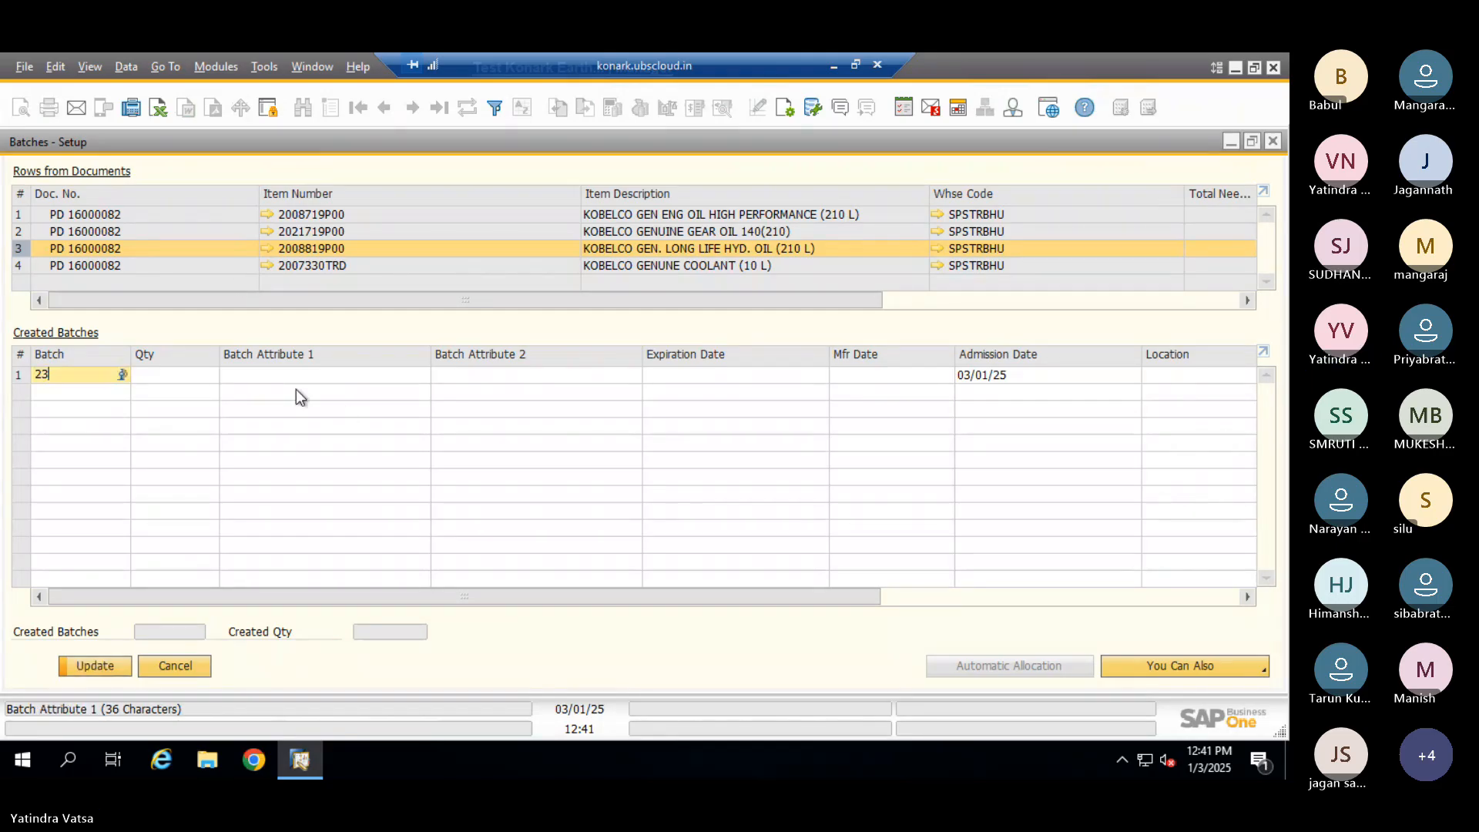
key(Tab)
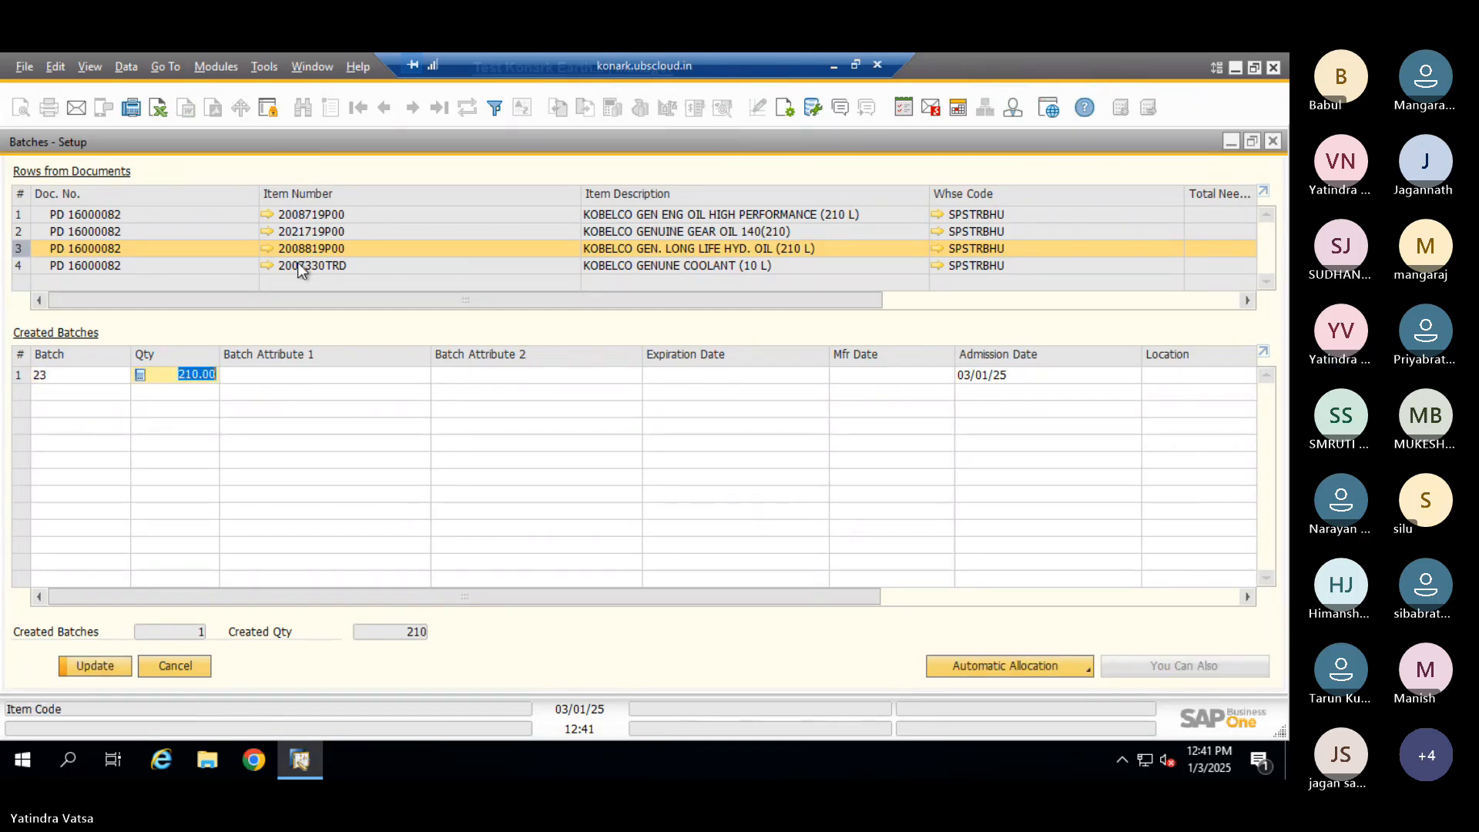
Save the third item's batch, create batch 45 with quantity 210 for item 2007330TRD, and update the batch setup
click(297, 262)
click(391, 450)
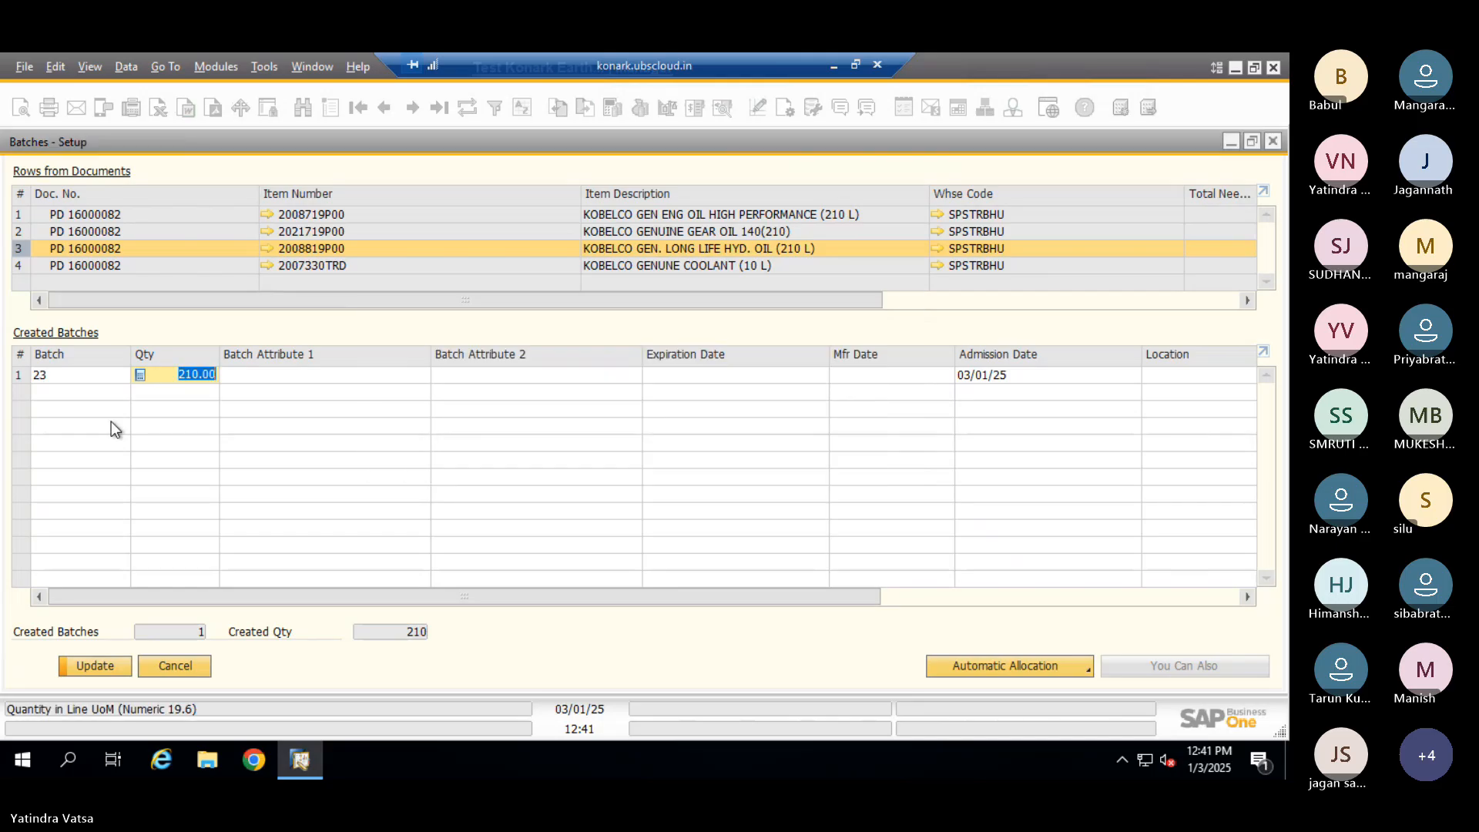
text(45)
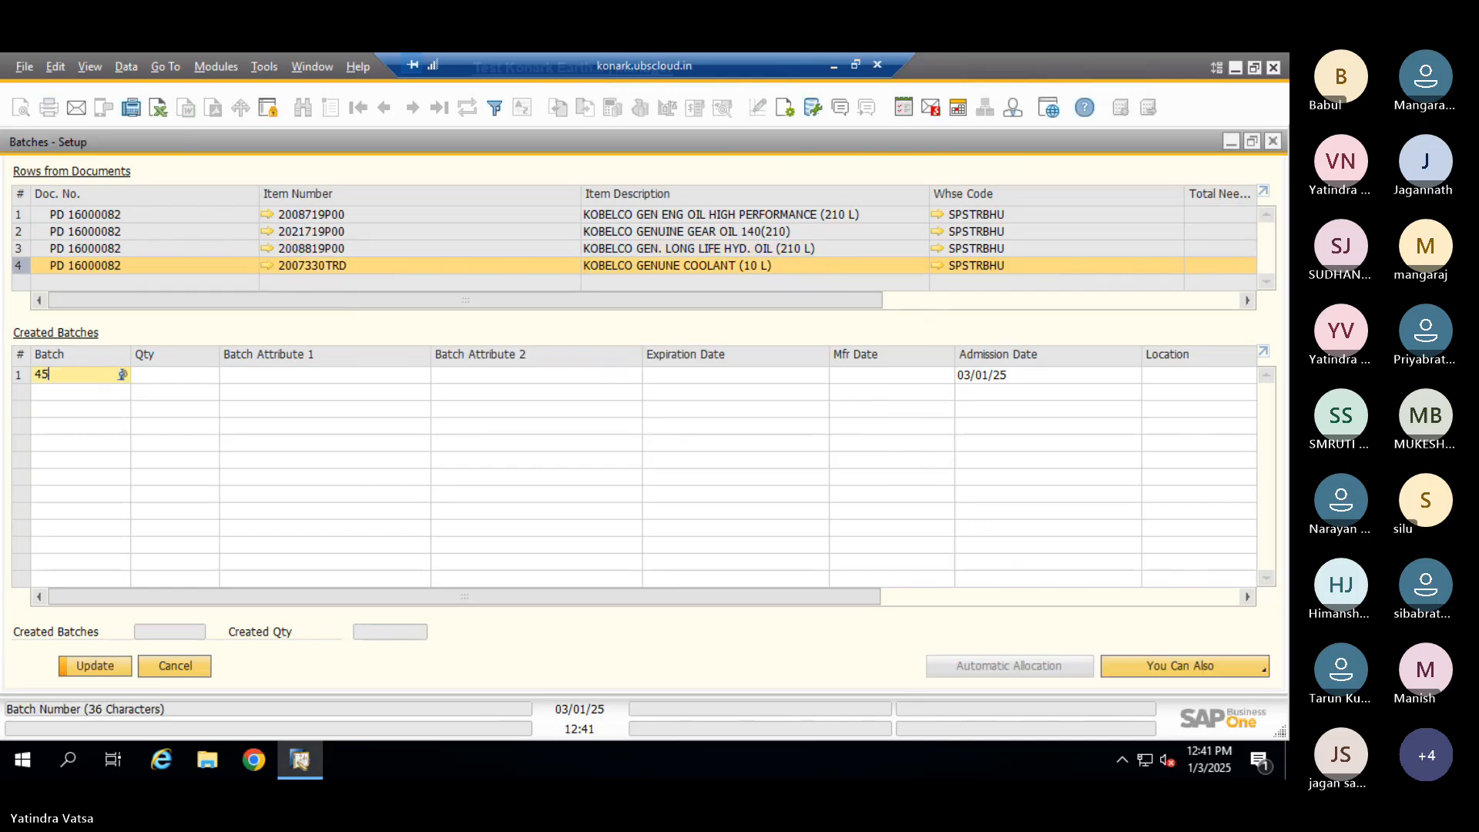
key(Tab)
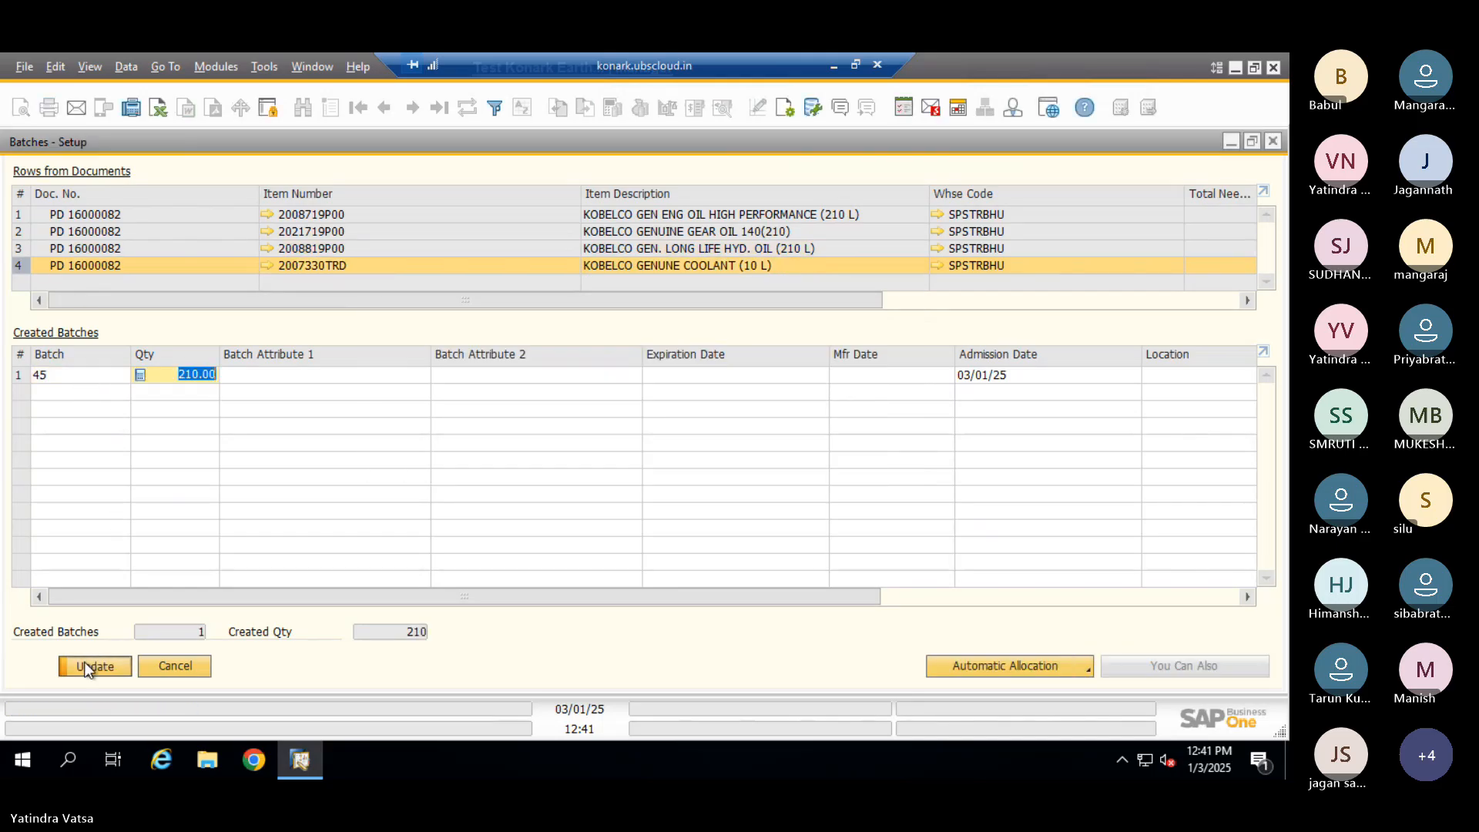
click(87, 668)
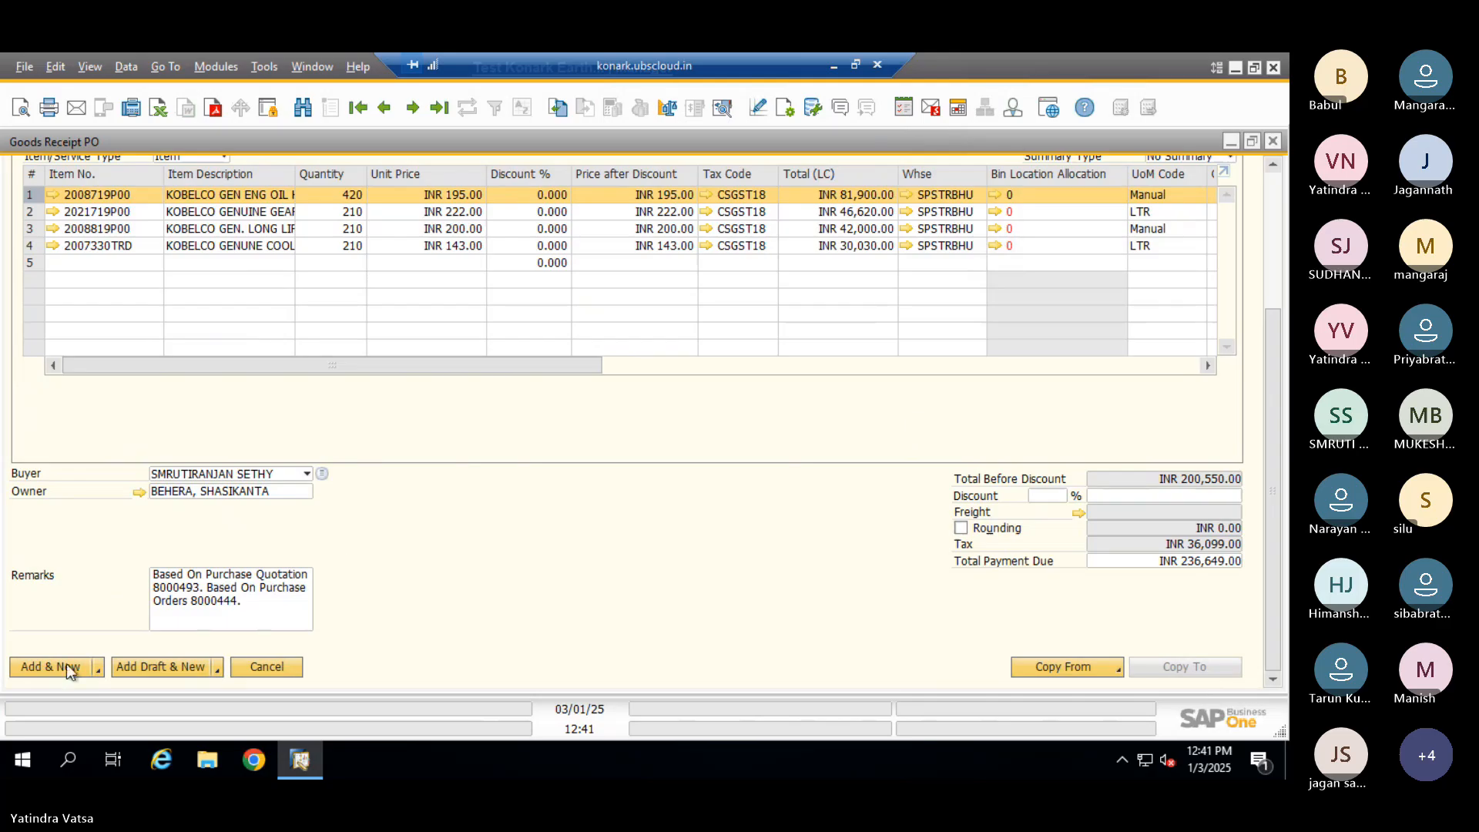
Submit the Goods Receipt PO for adding again and confirm that it cannot be changed once added
click(58, 667)
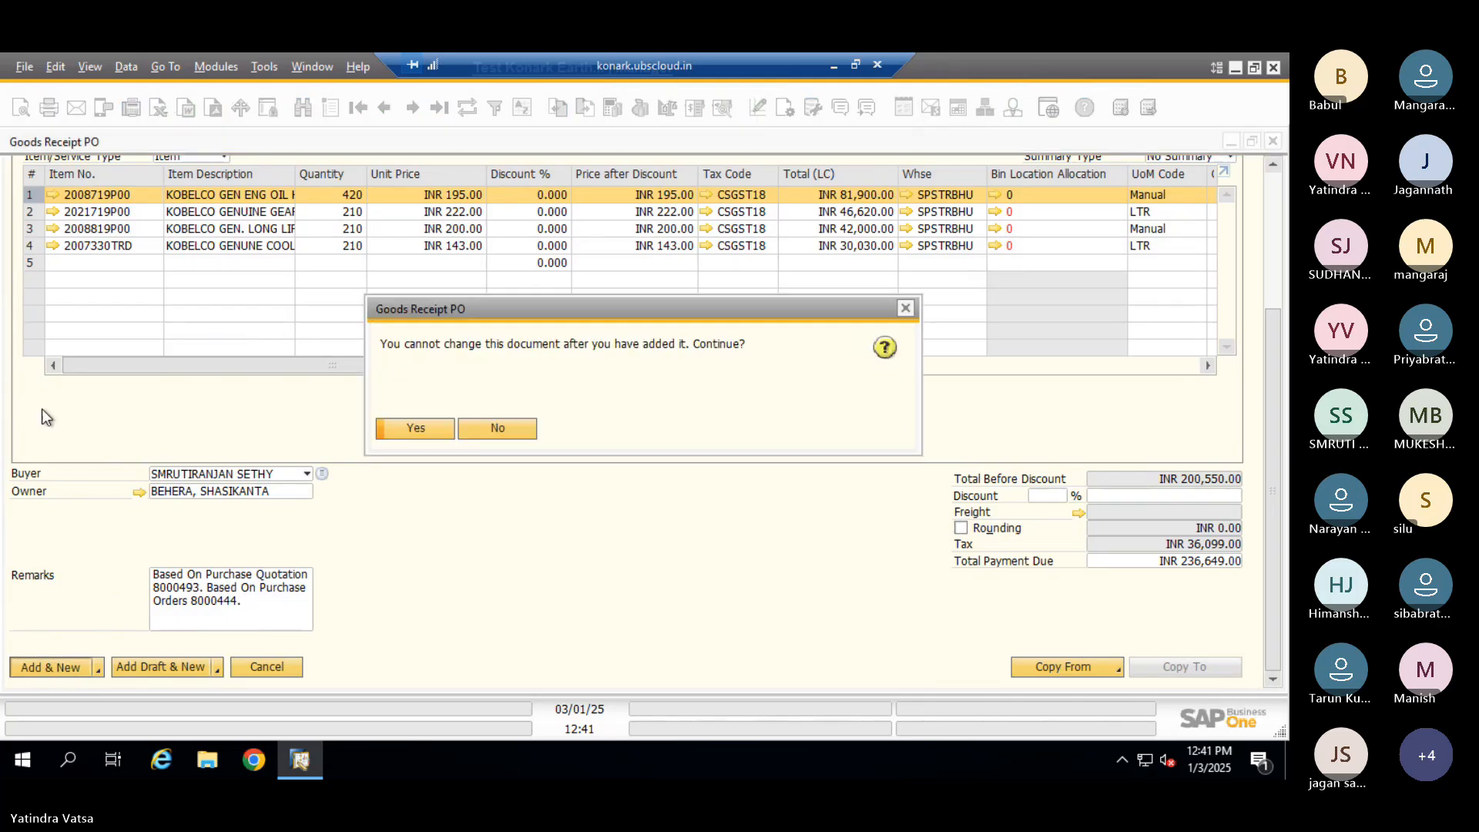
click(424, 429)
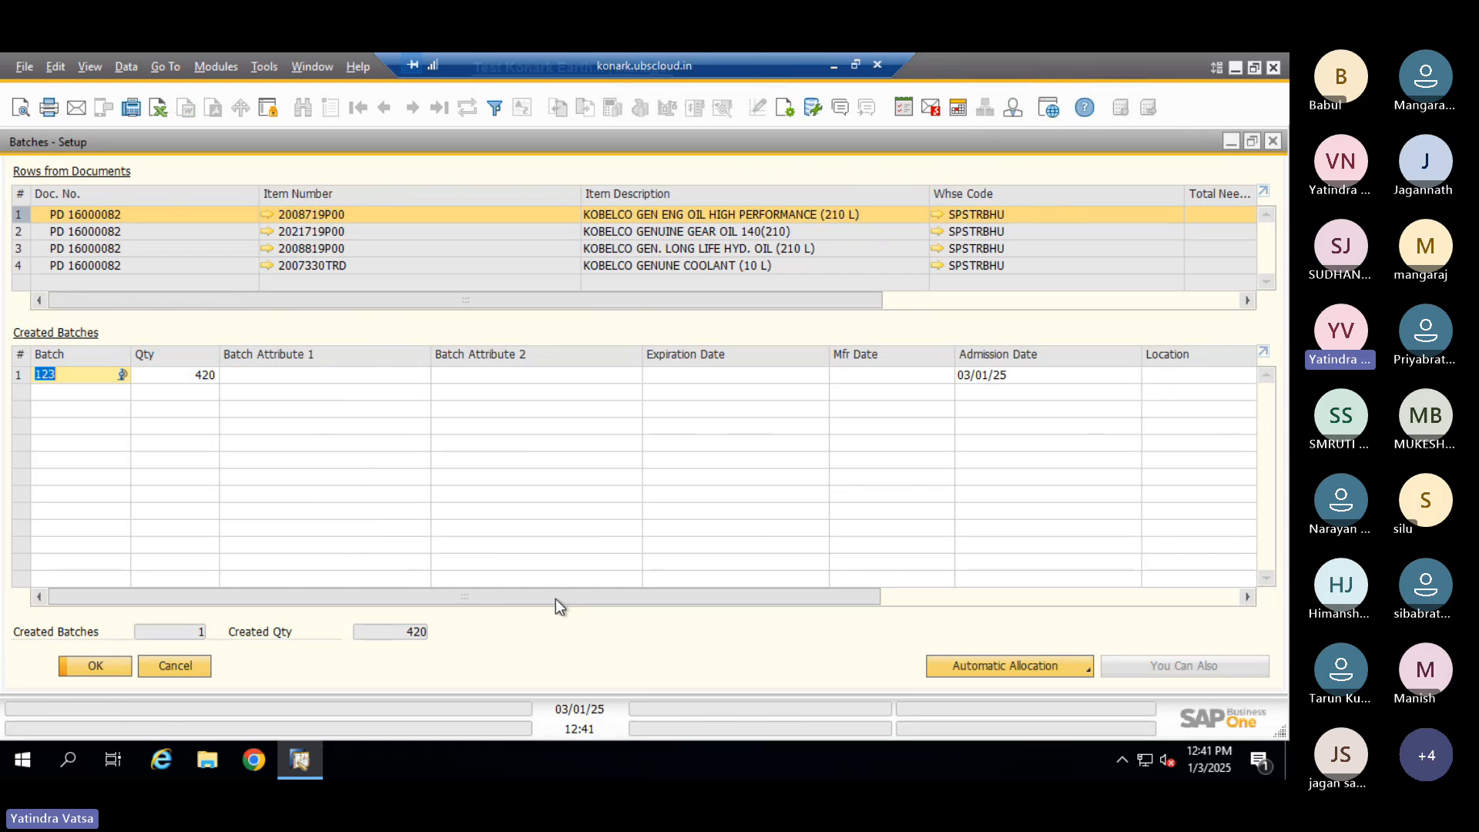
drag(556, 599, 304, 549)
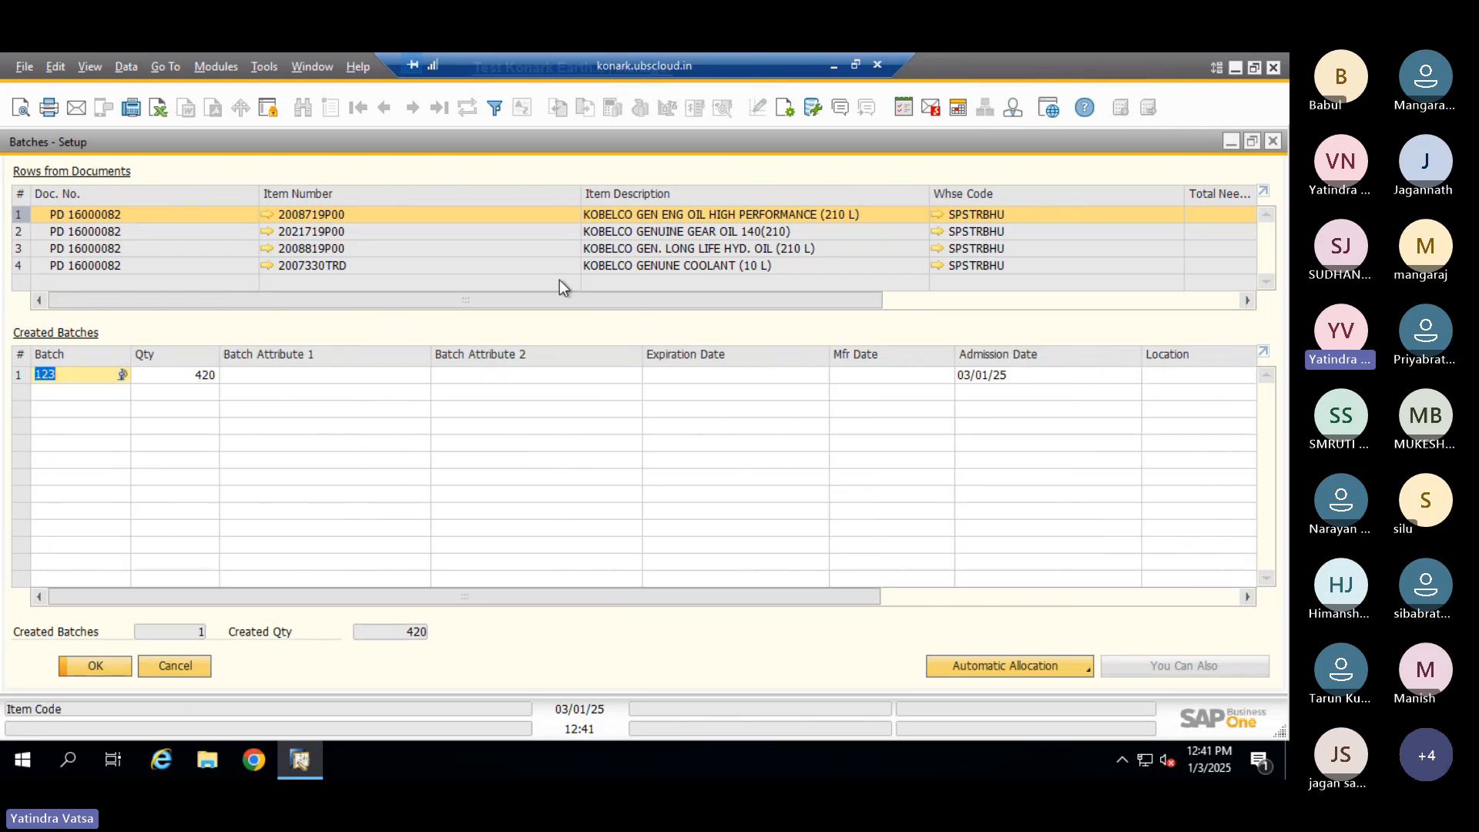
Review the Batch Number Transactions Report from item 2008719P00's master data and return to the batch setup
click(267, 214)
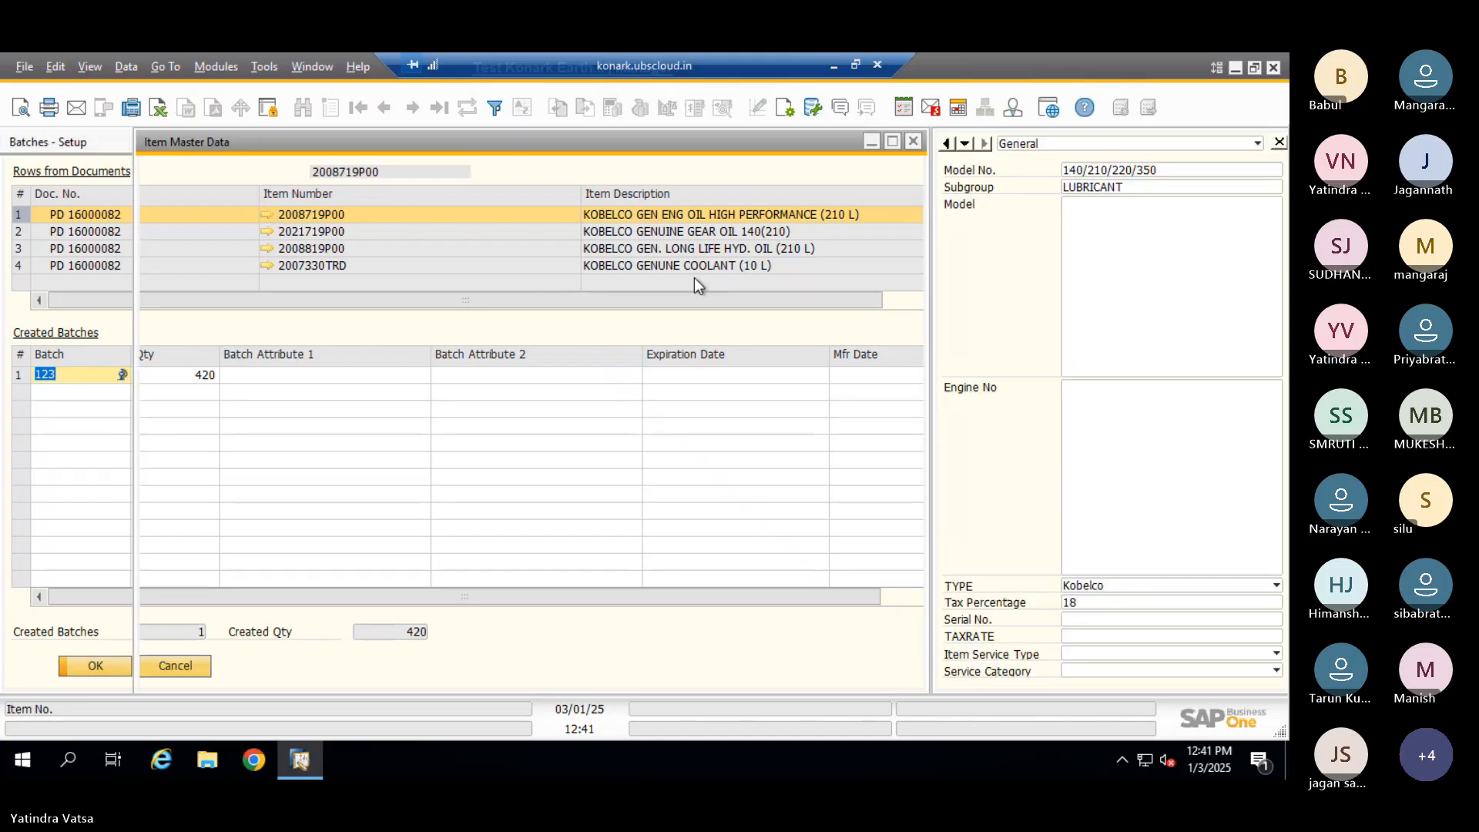
right_click(581, 327)
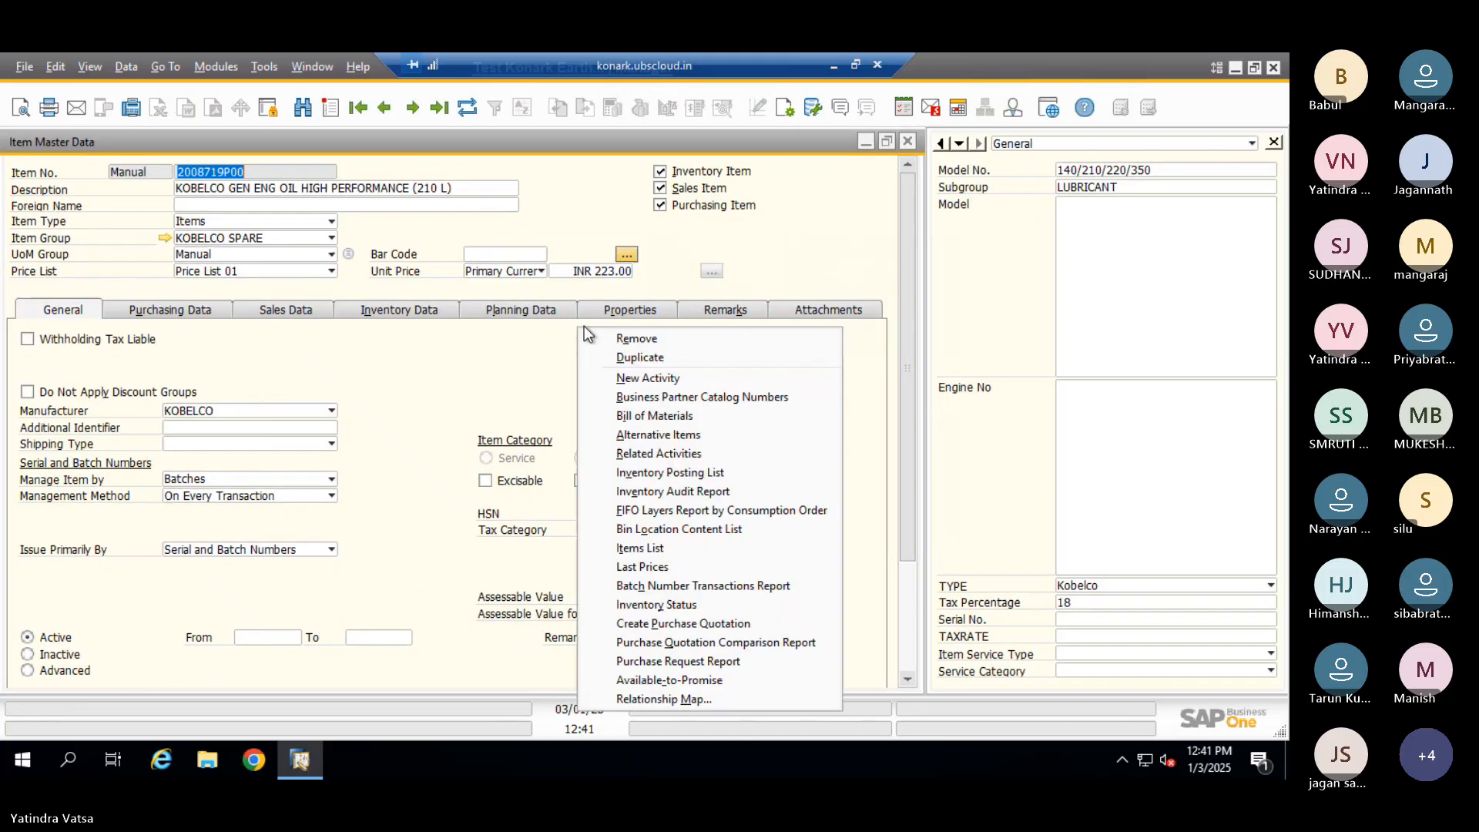
click(693, 587)
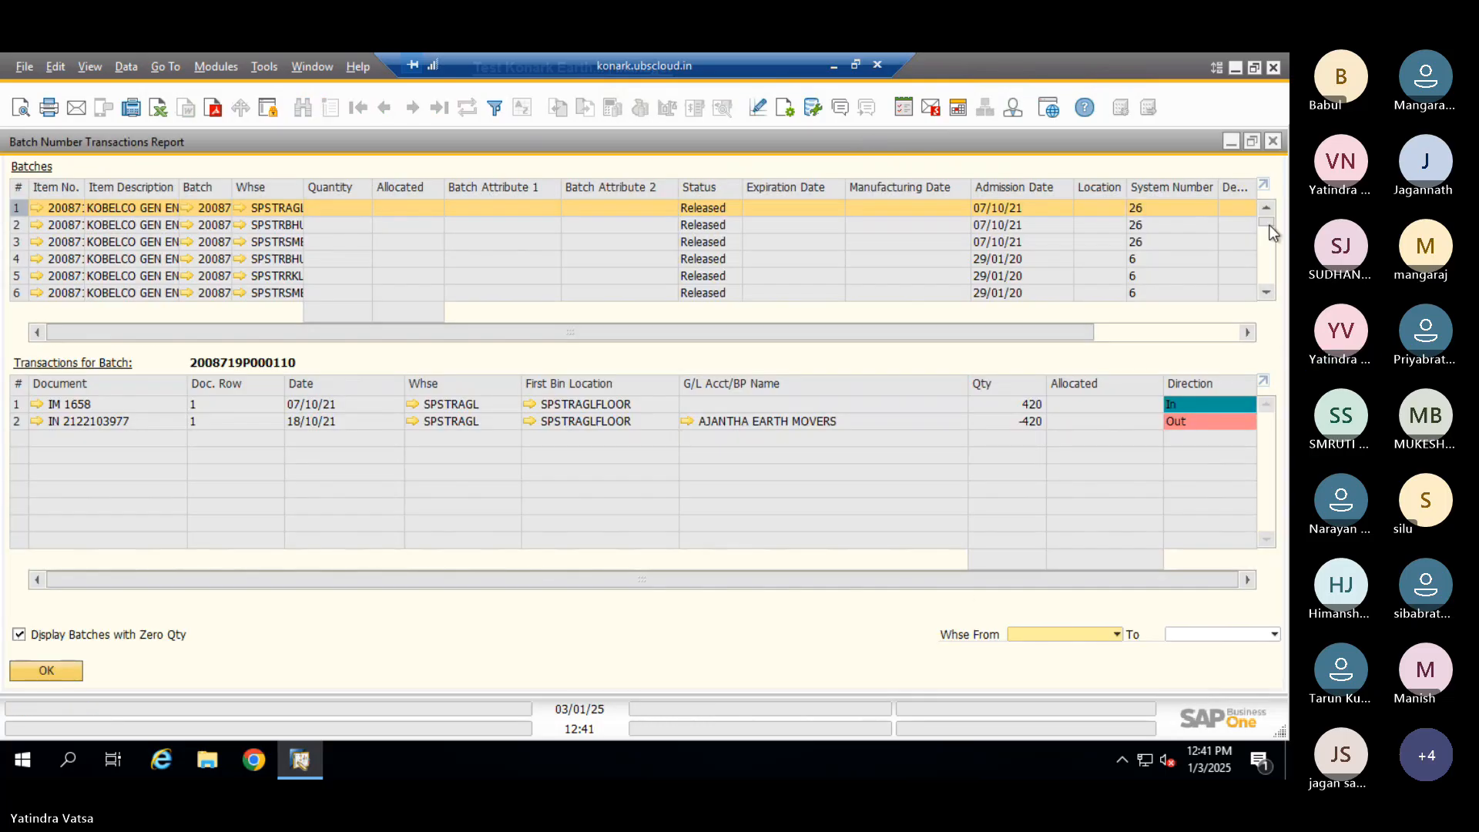
mouse_move(1270, 227)
mouse_down()
mouse_move(1278, 305)
mouse_move(1281, 203)
mouse_up()
drag(973, 577, 1169, 592)
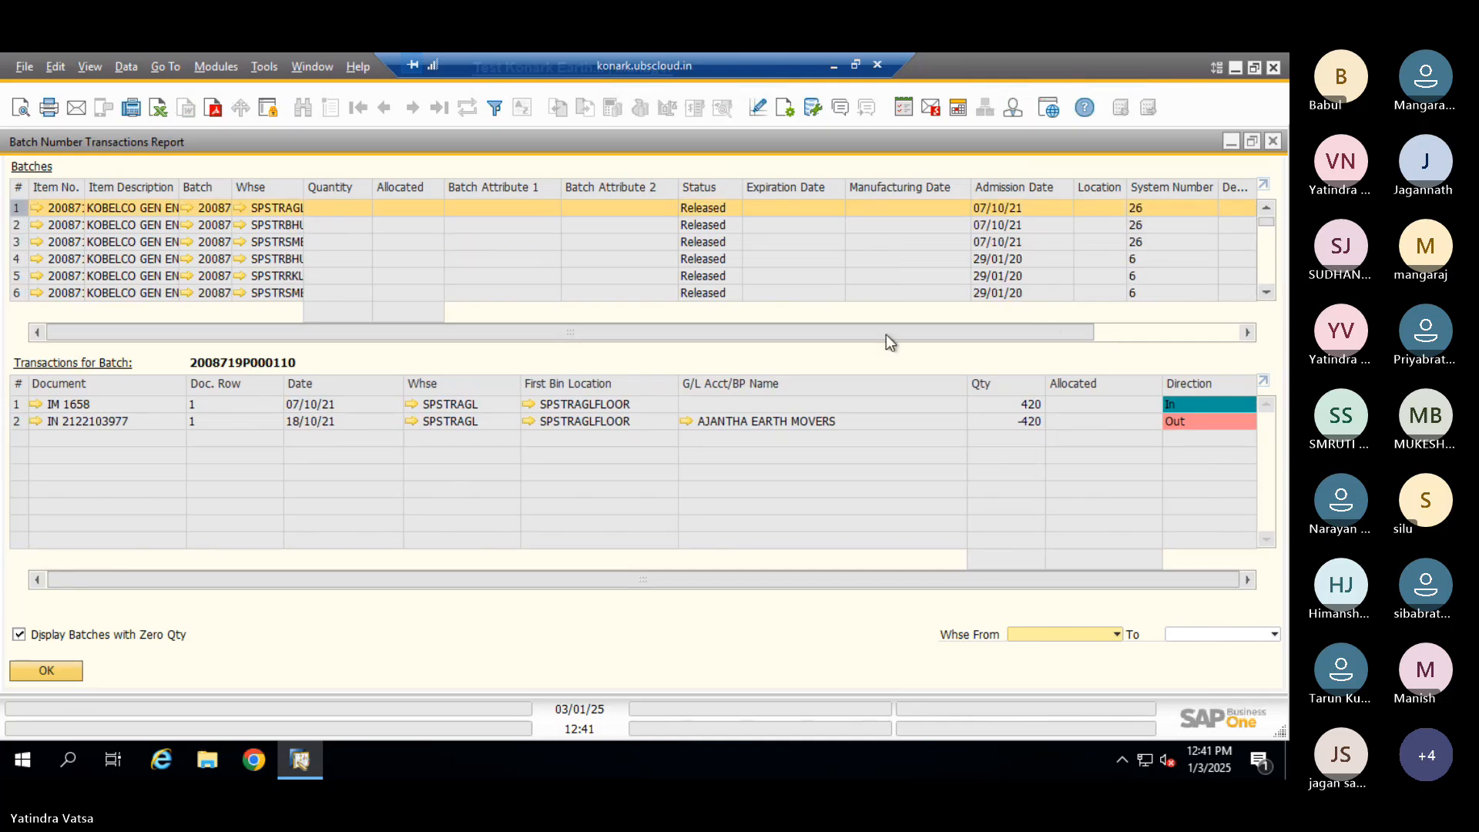
drag(886, 335, 1183, 321)
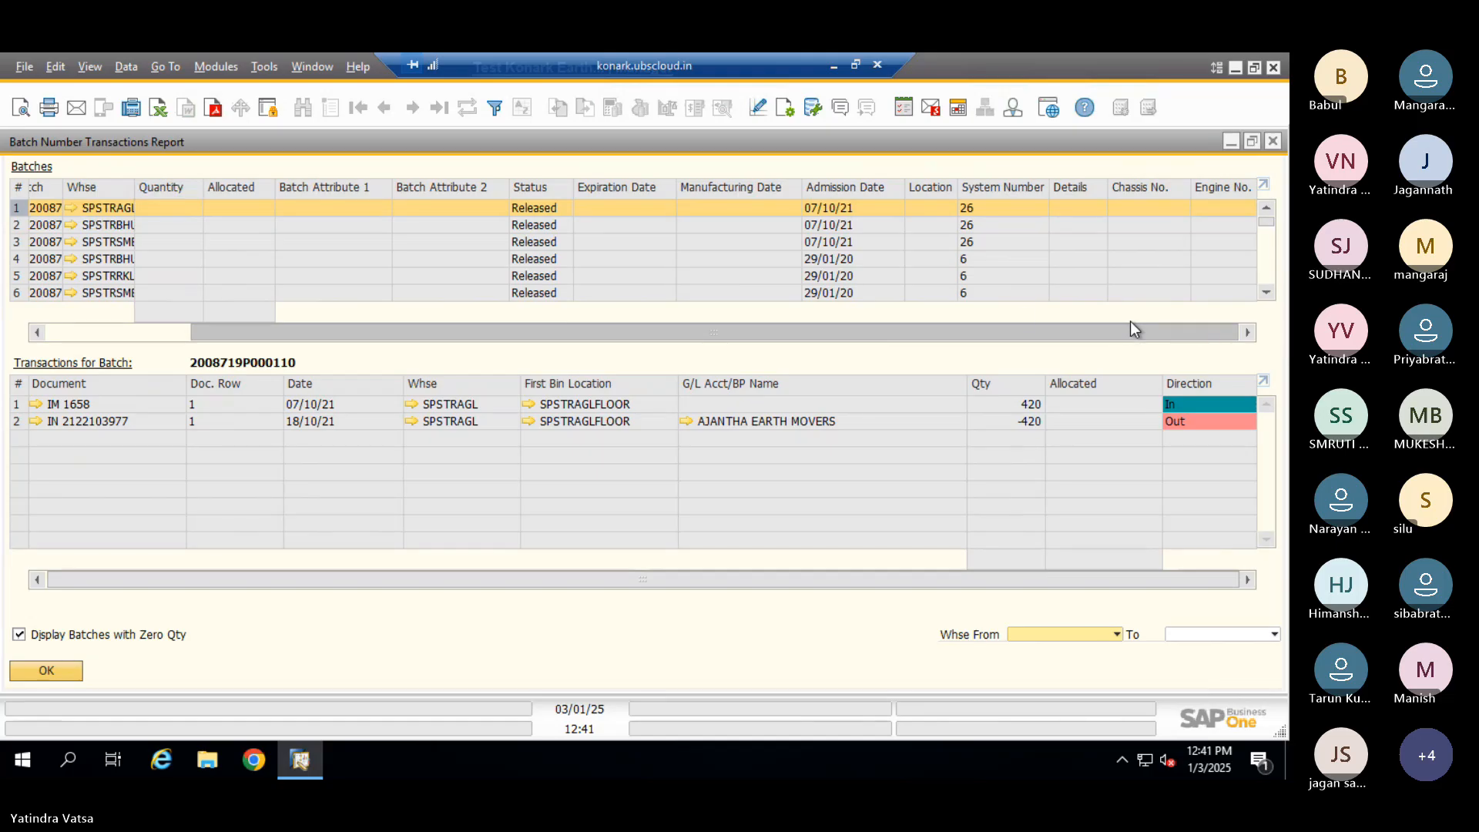
drag(1021, 328, 671, 305)
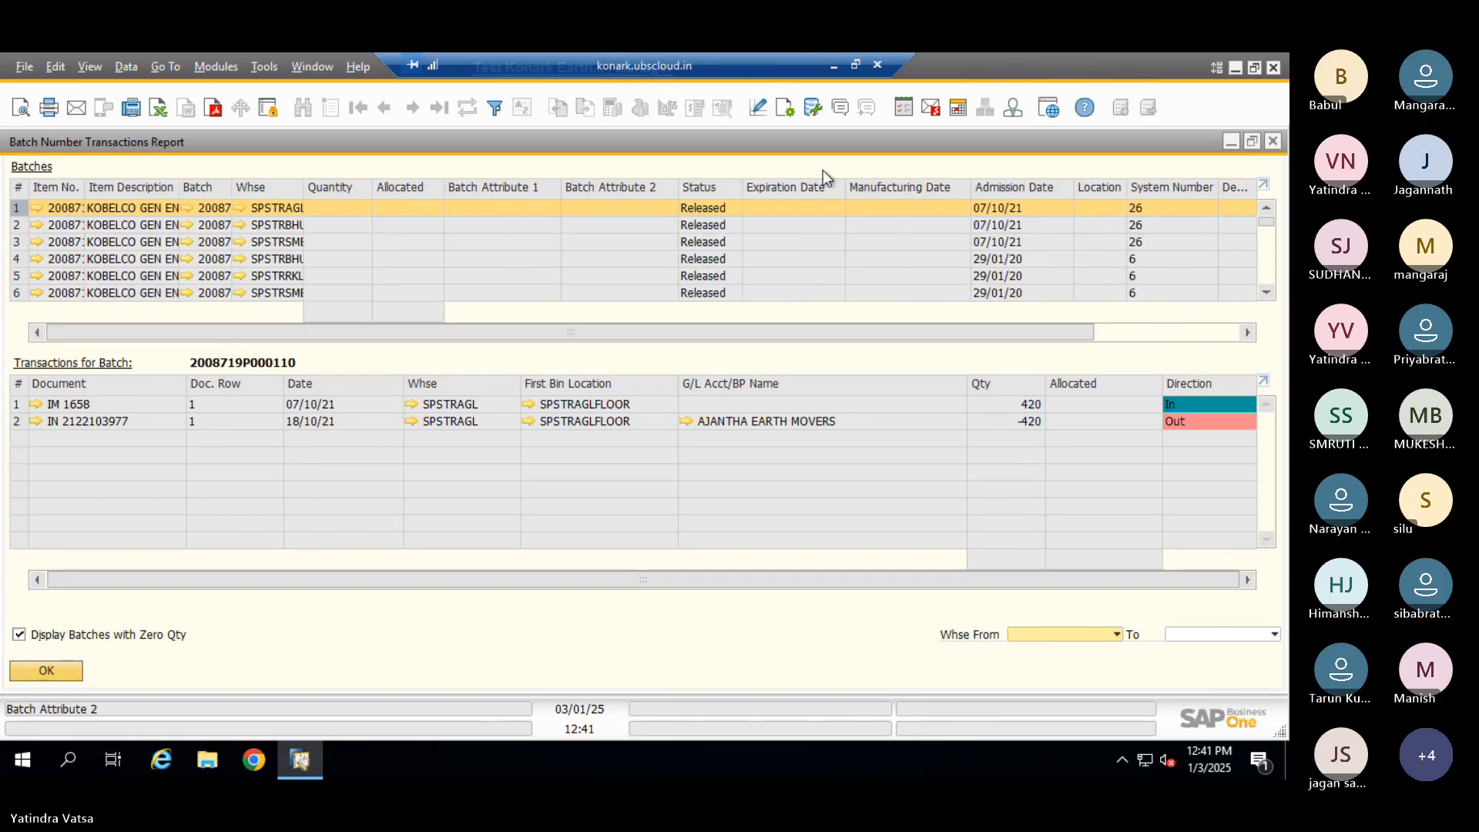
click(1272, 141)
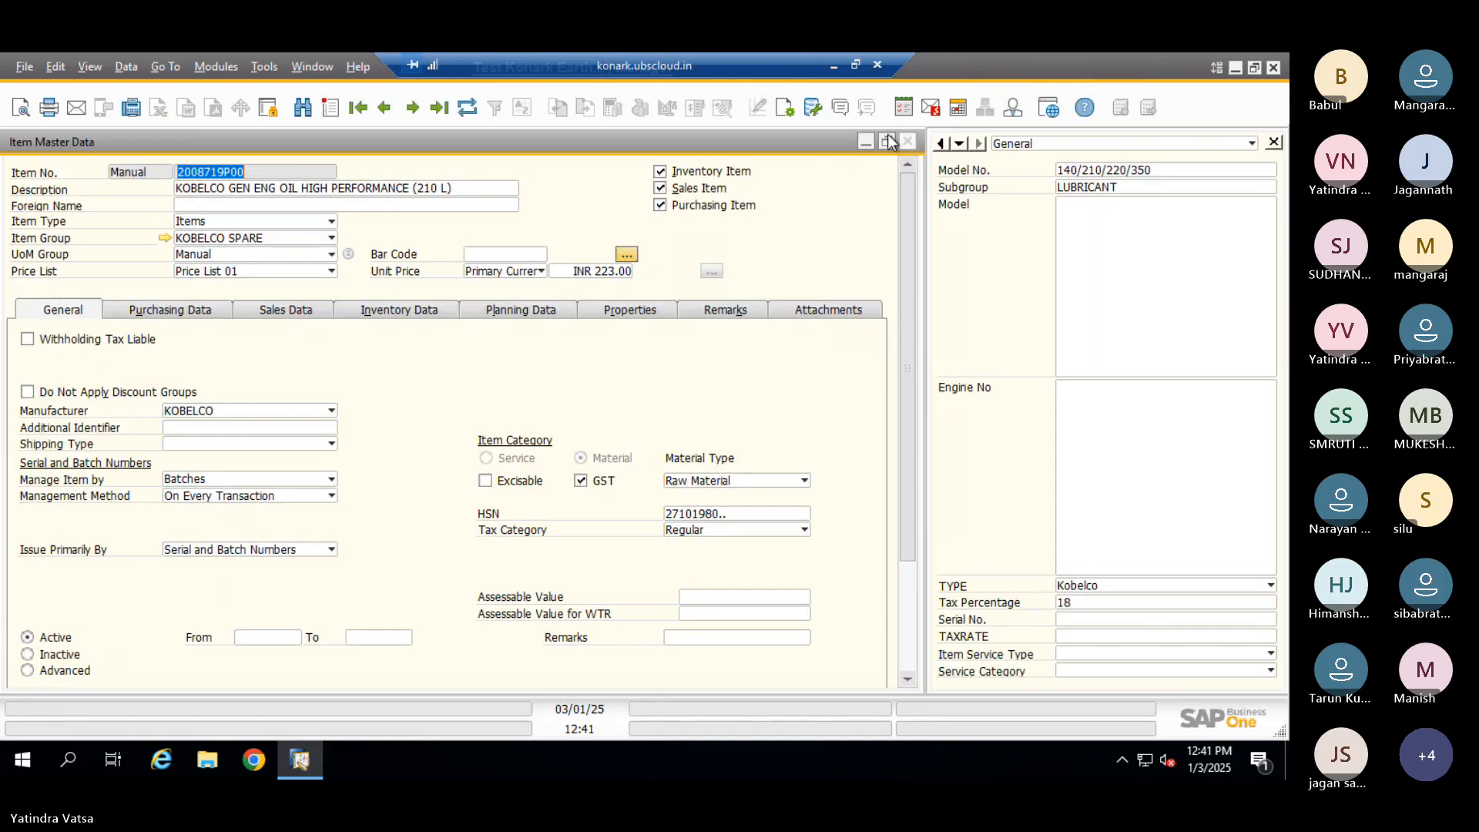
click(908, 141)
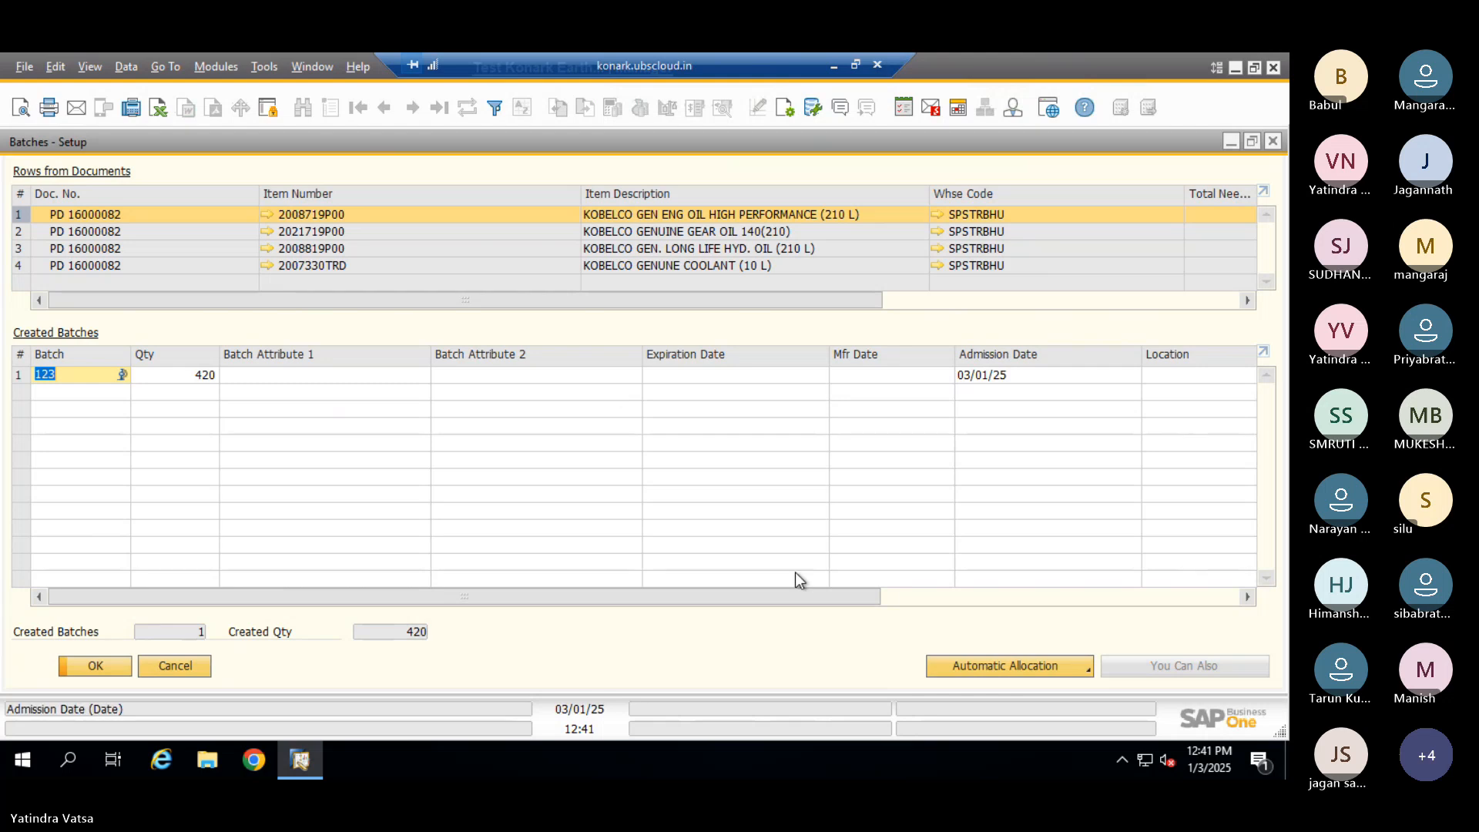
drag(374, 603, 45, 548)
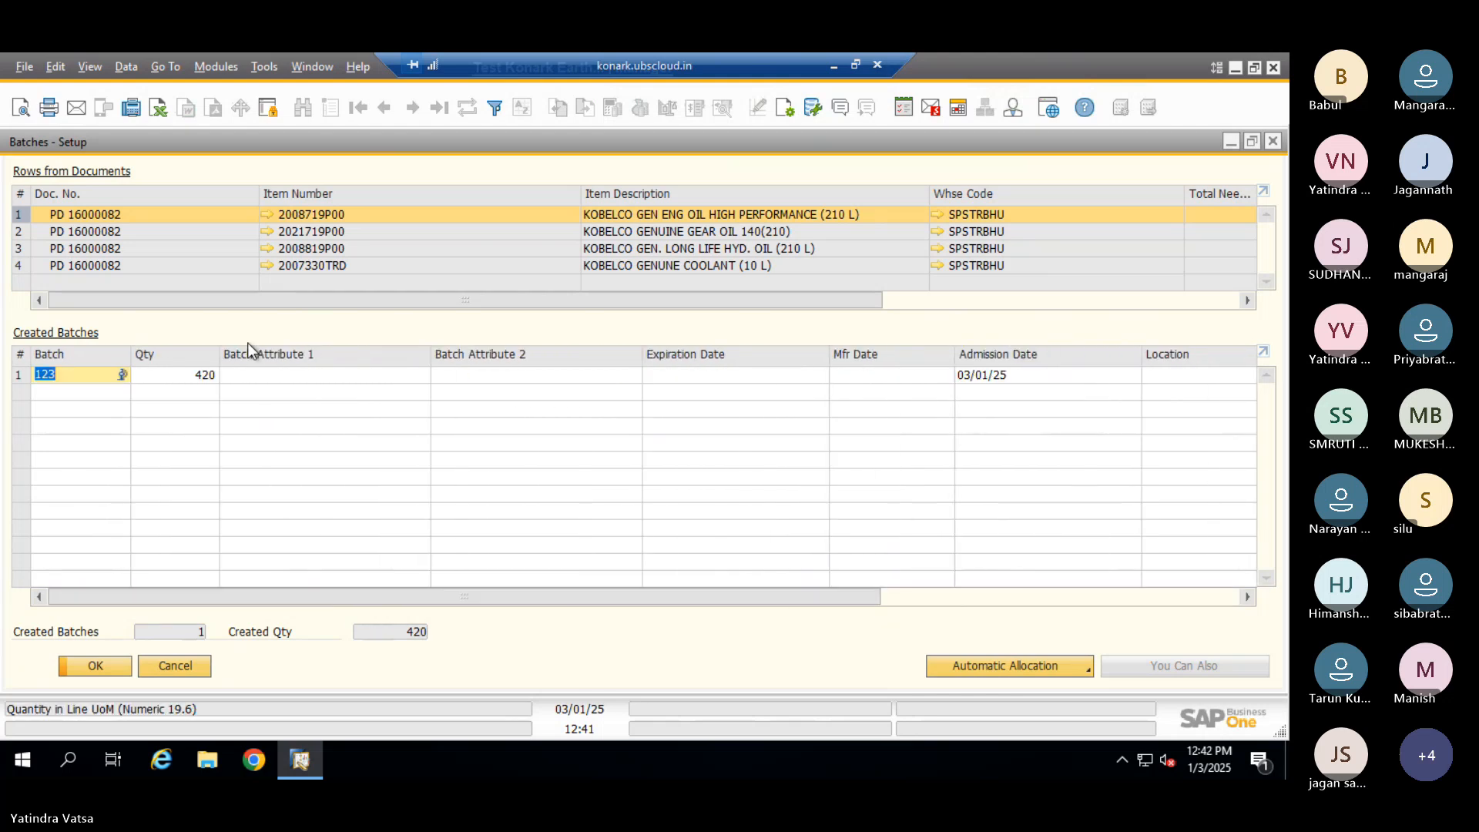
drag(279, 303, 650, 311)
drag(902, 328, 51, 265)
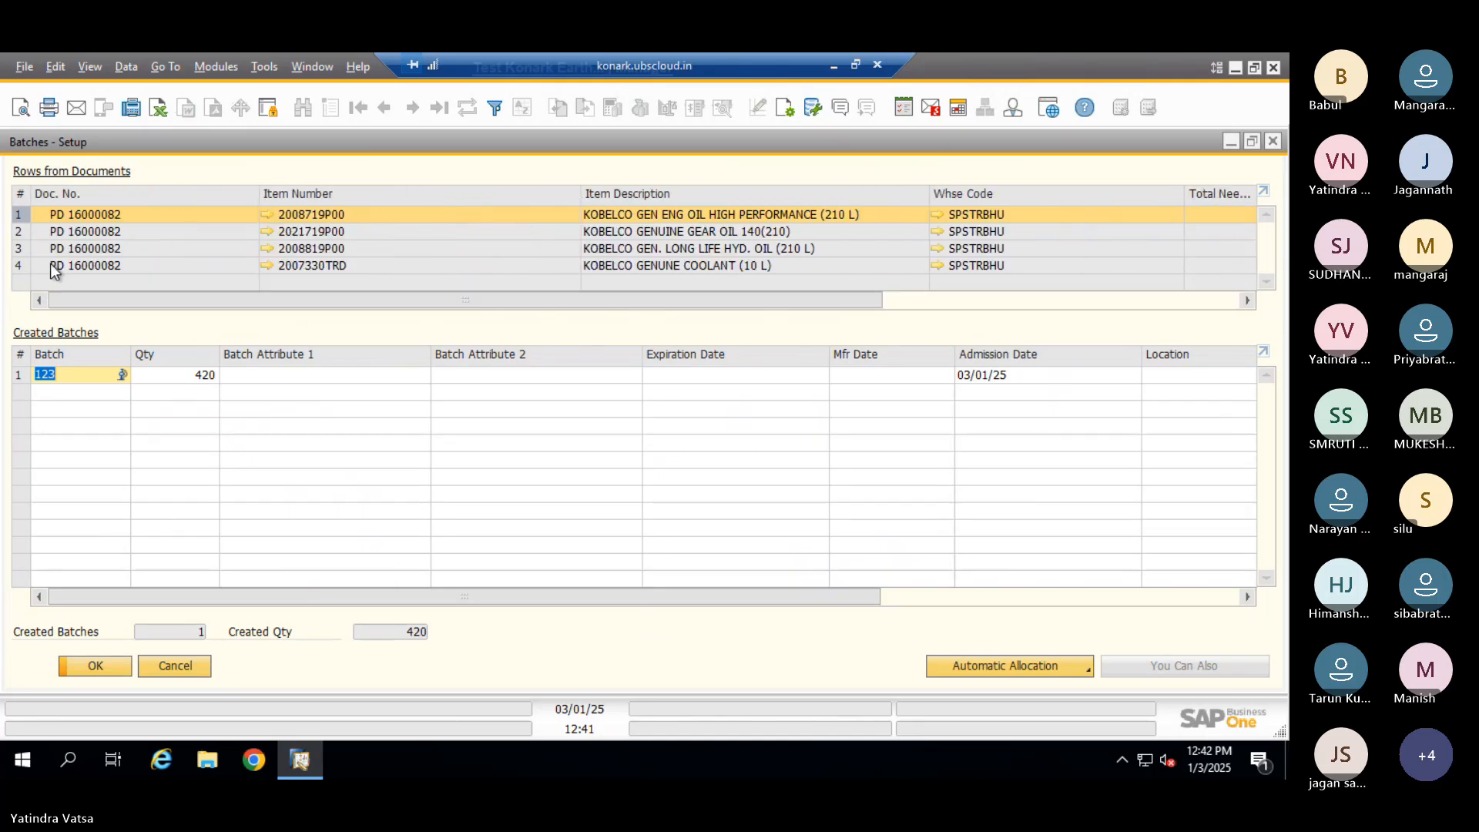
Try the FIFO Layers Report for item 2008719P00, recheck its Batch Number Transactions Report, and return to the batch setup
click(270, 213)
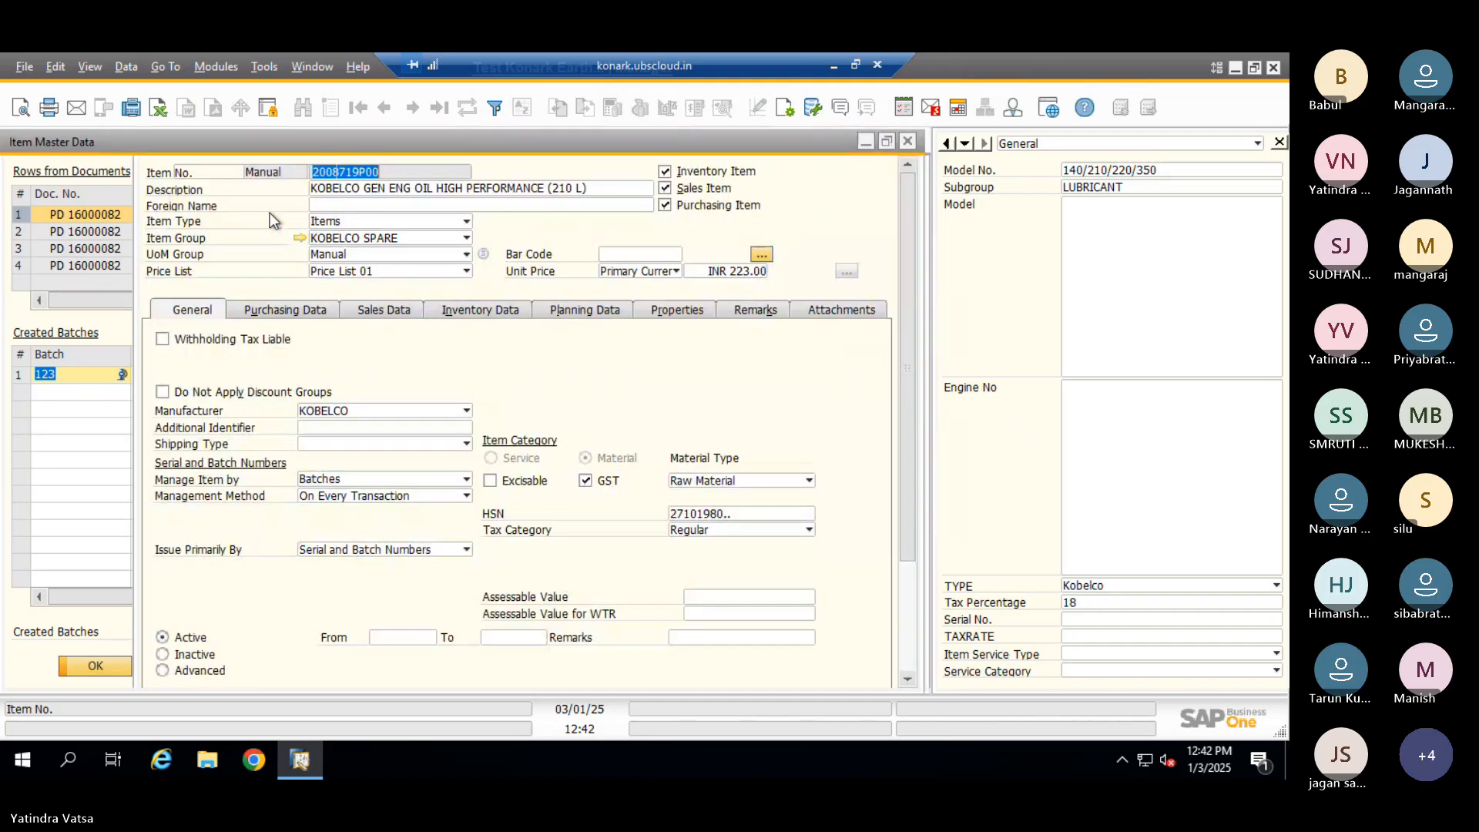
right_click(544, 353)
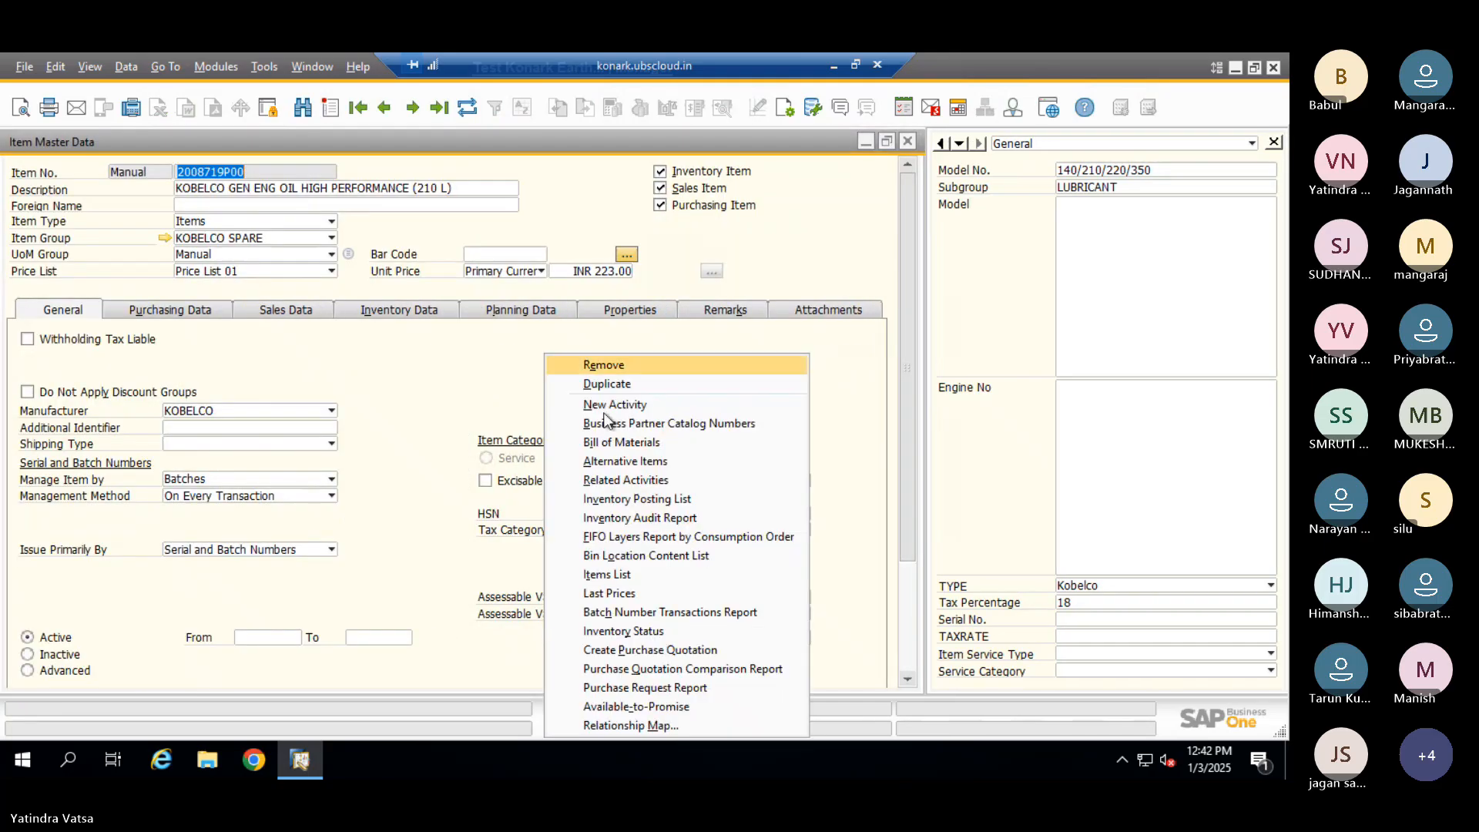
click(629, 537)
right_click(493, 357)
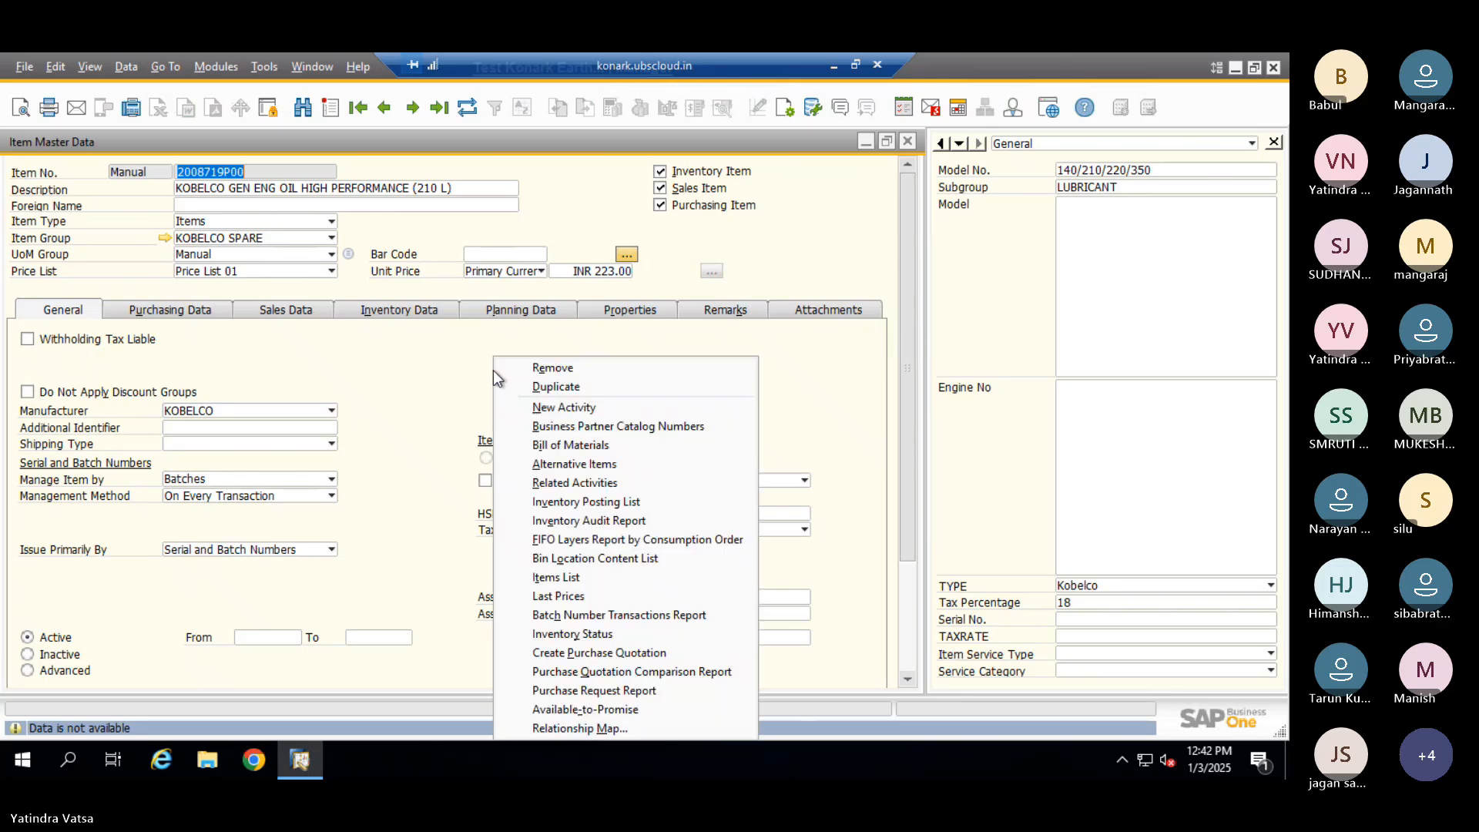
click(598, 615)
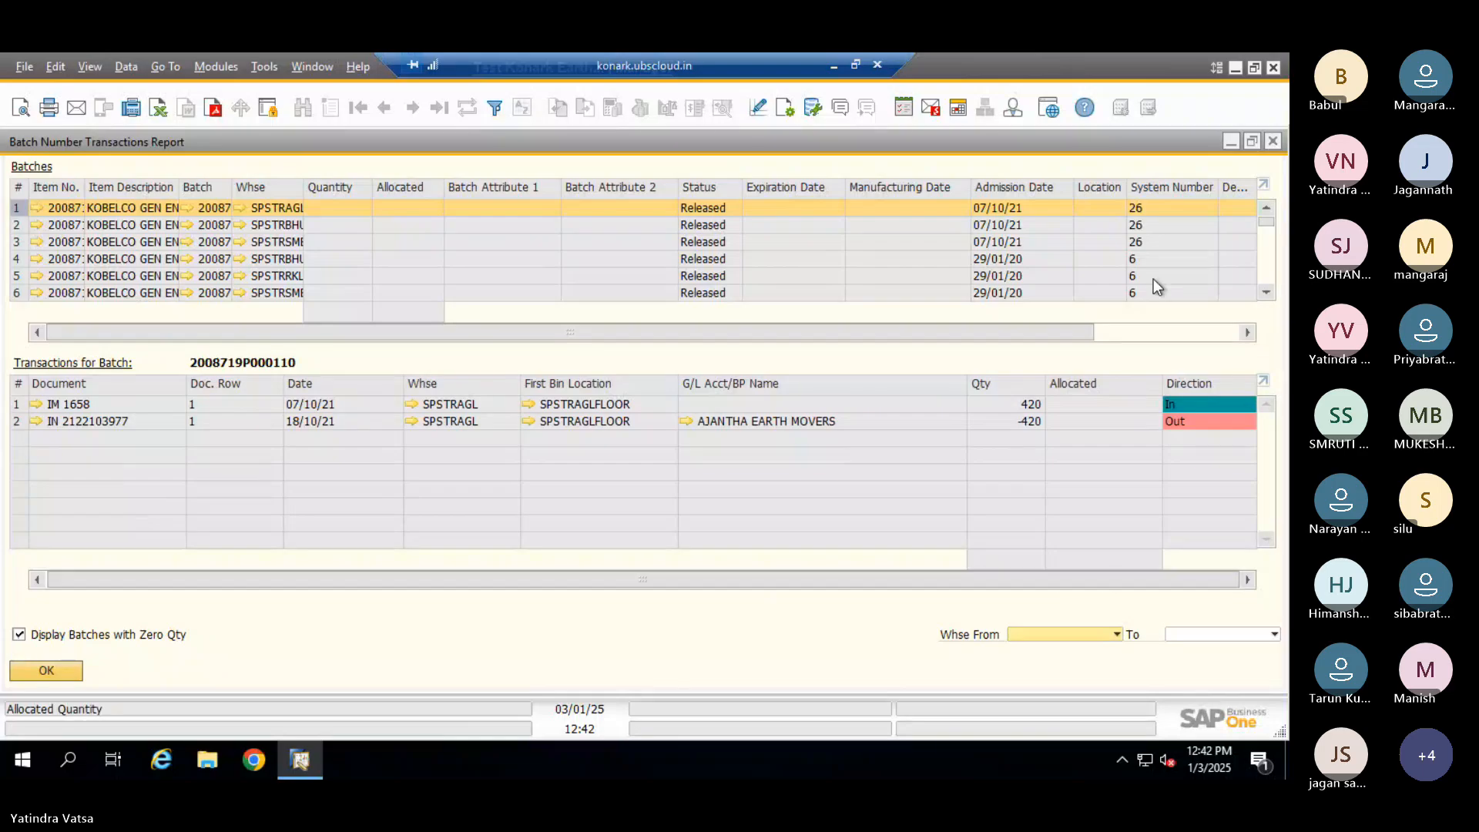
click(1274, 141)
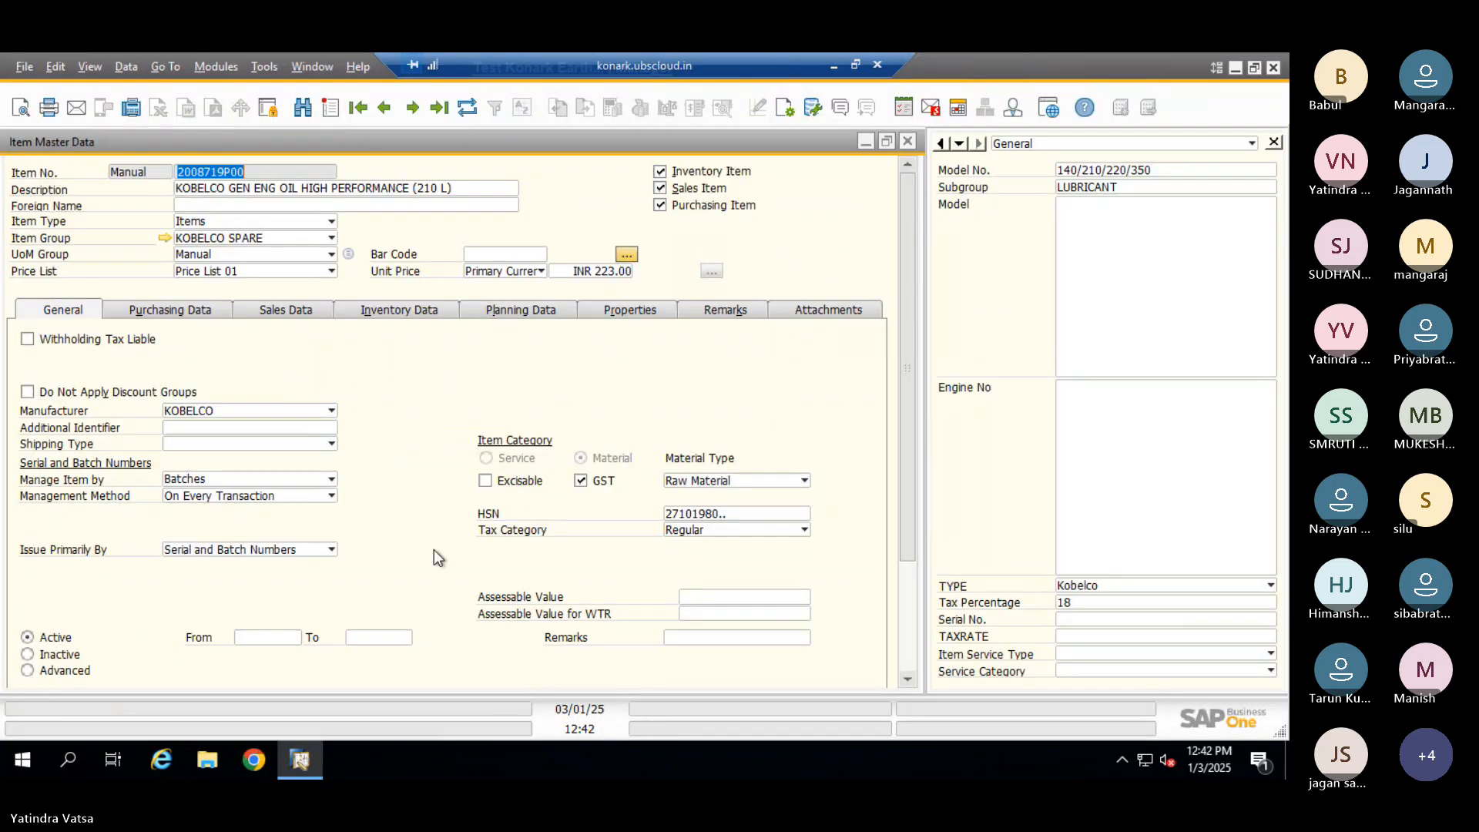
click(907, 141)
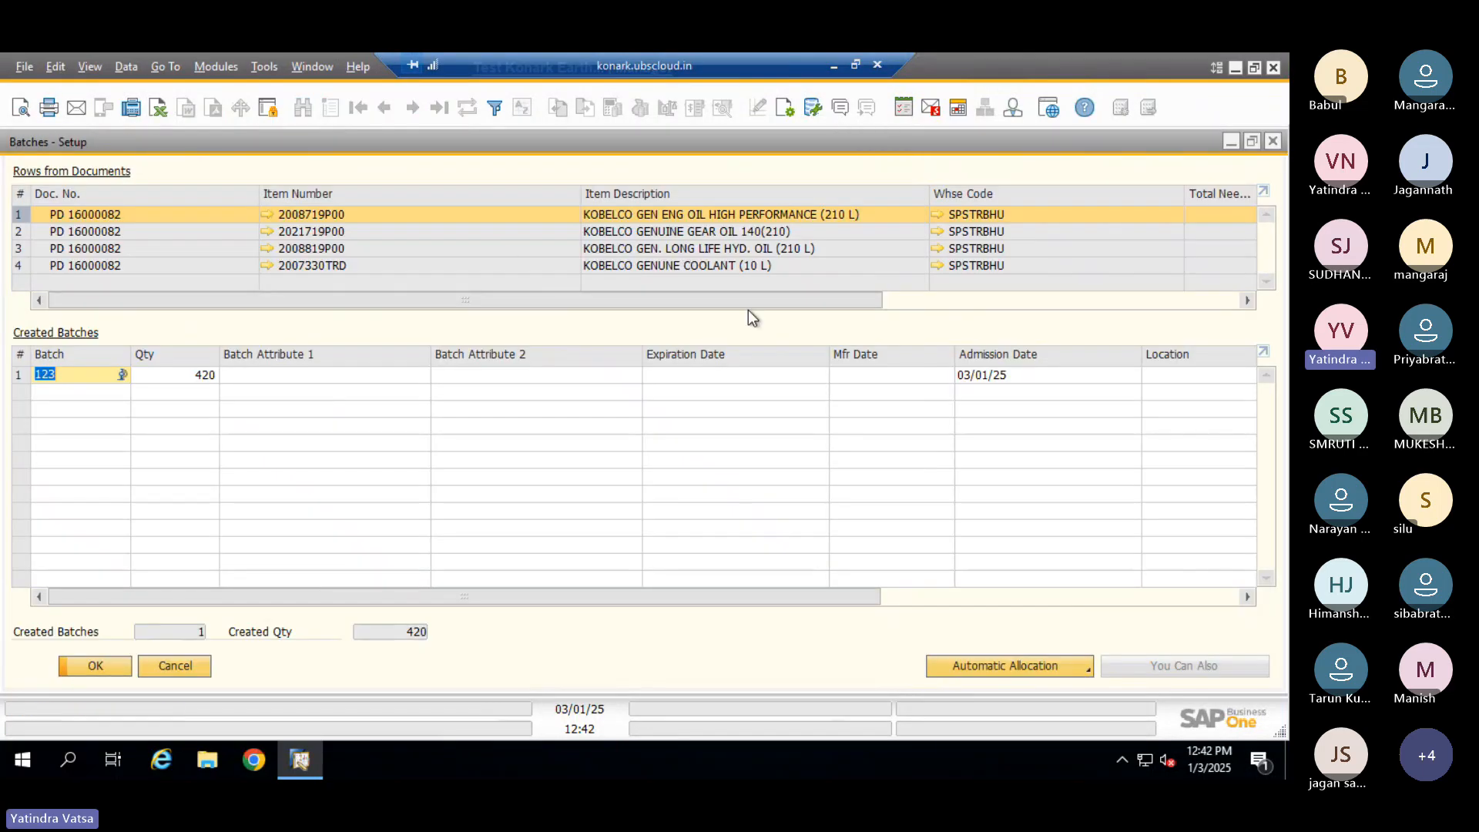
Review warehouse SPSTRBHU's bin location settings and its Bin Location List, and return to the batch setup
click(937, 215)
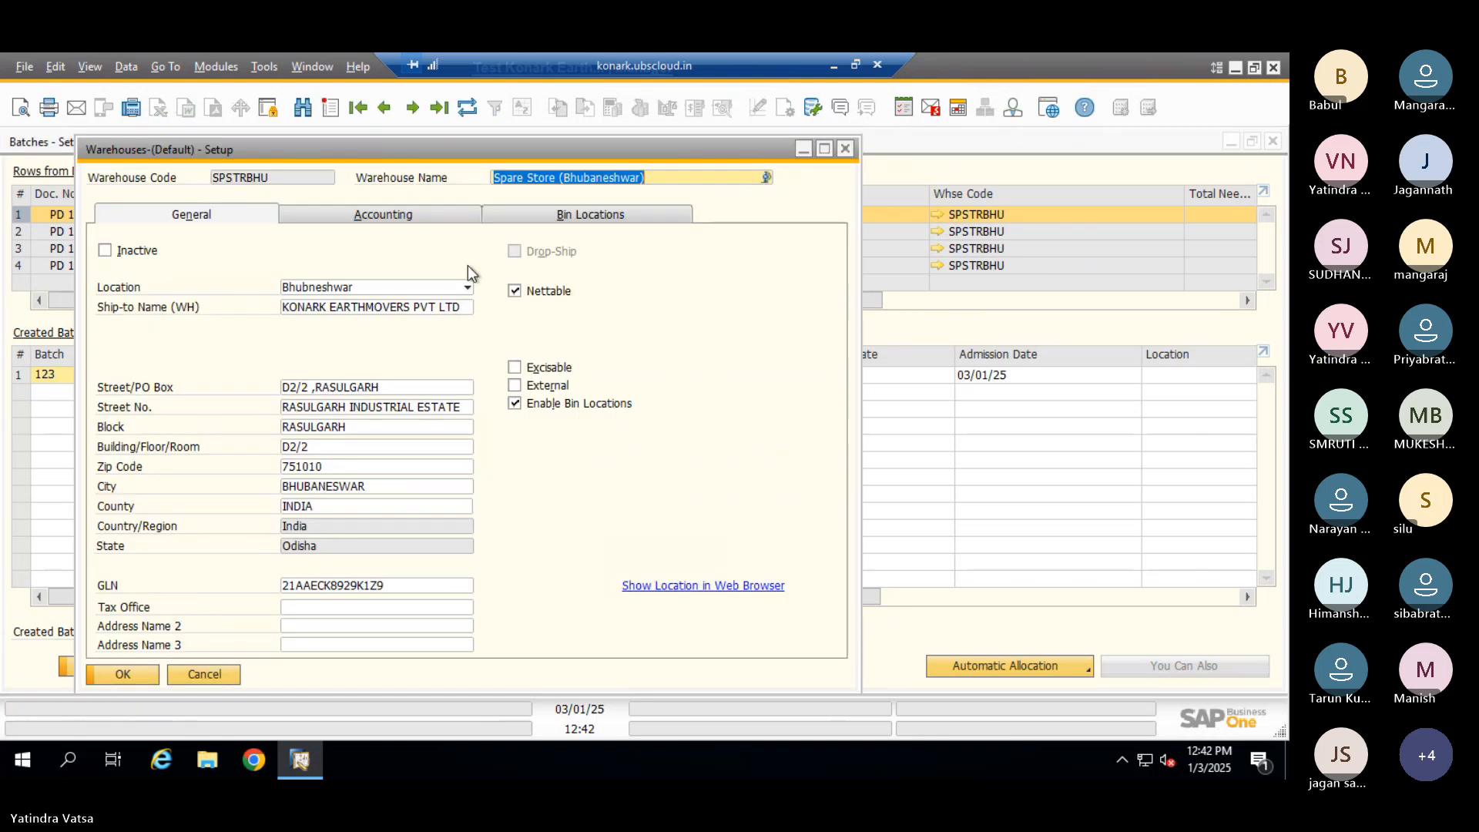
click(436, 212)
click(570, 215)
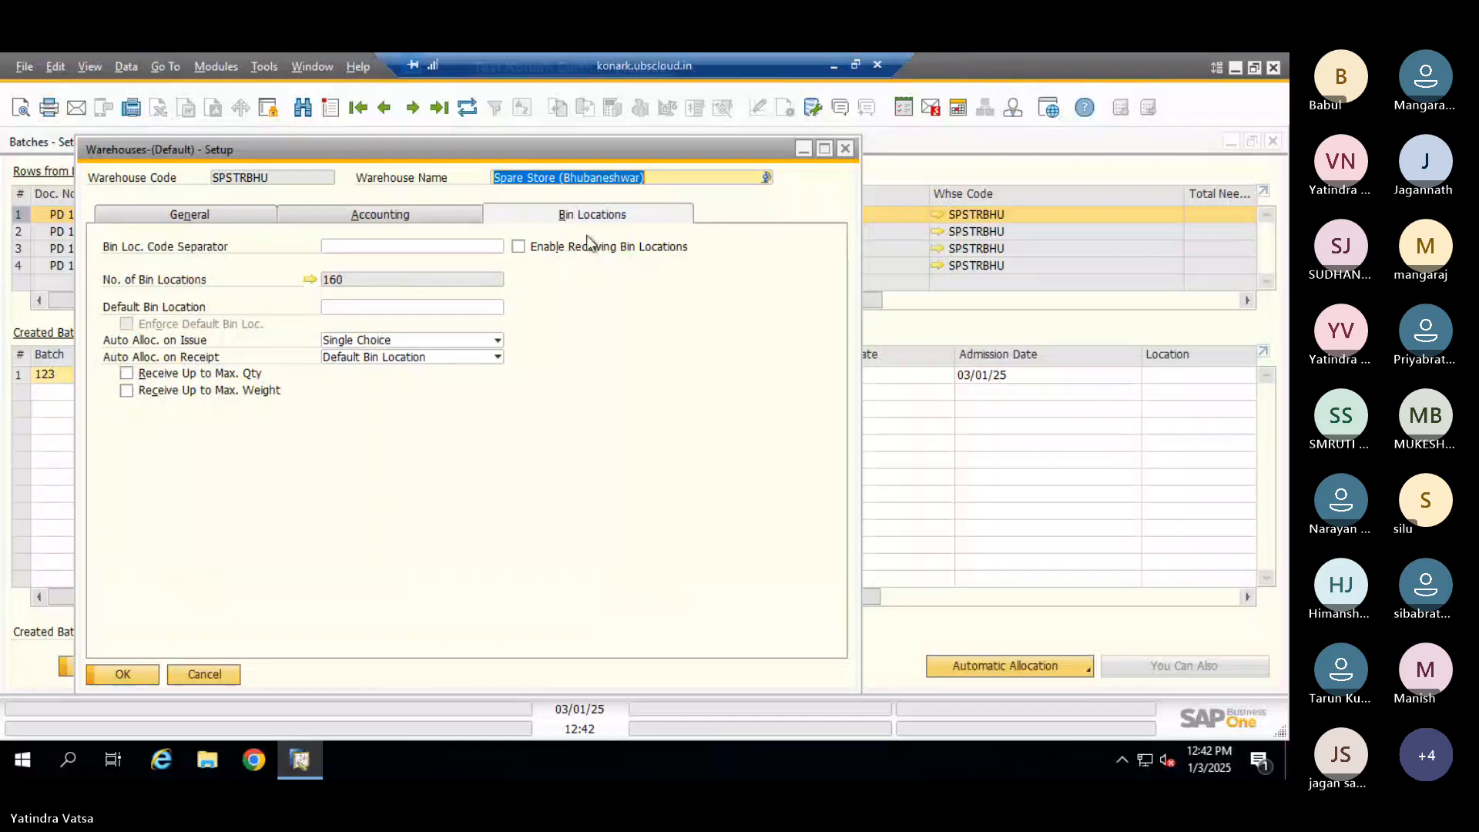
click(309, 279)
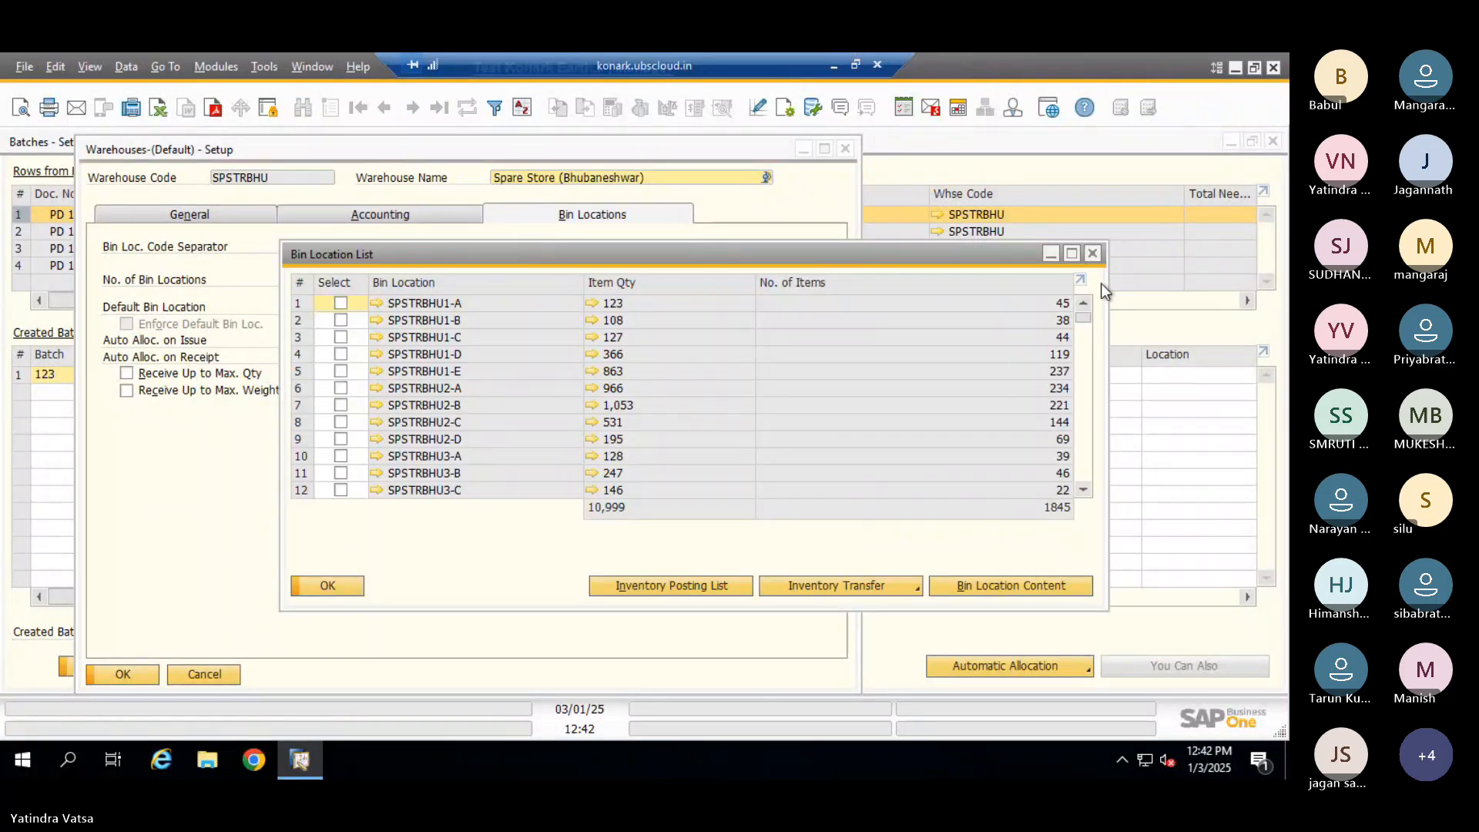
click(1093, 254)
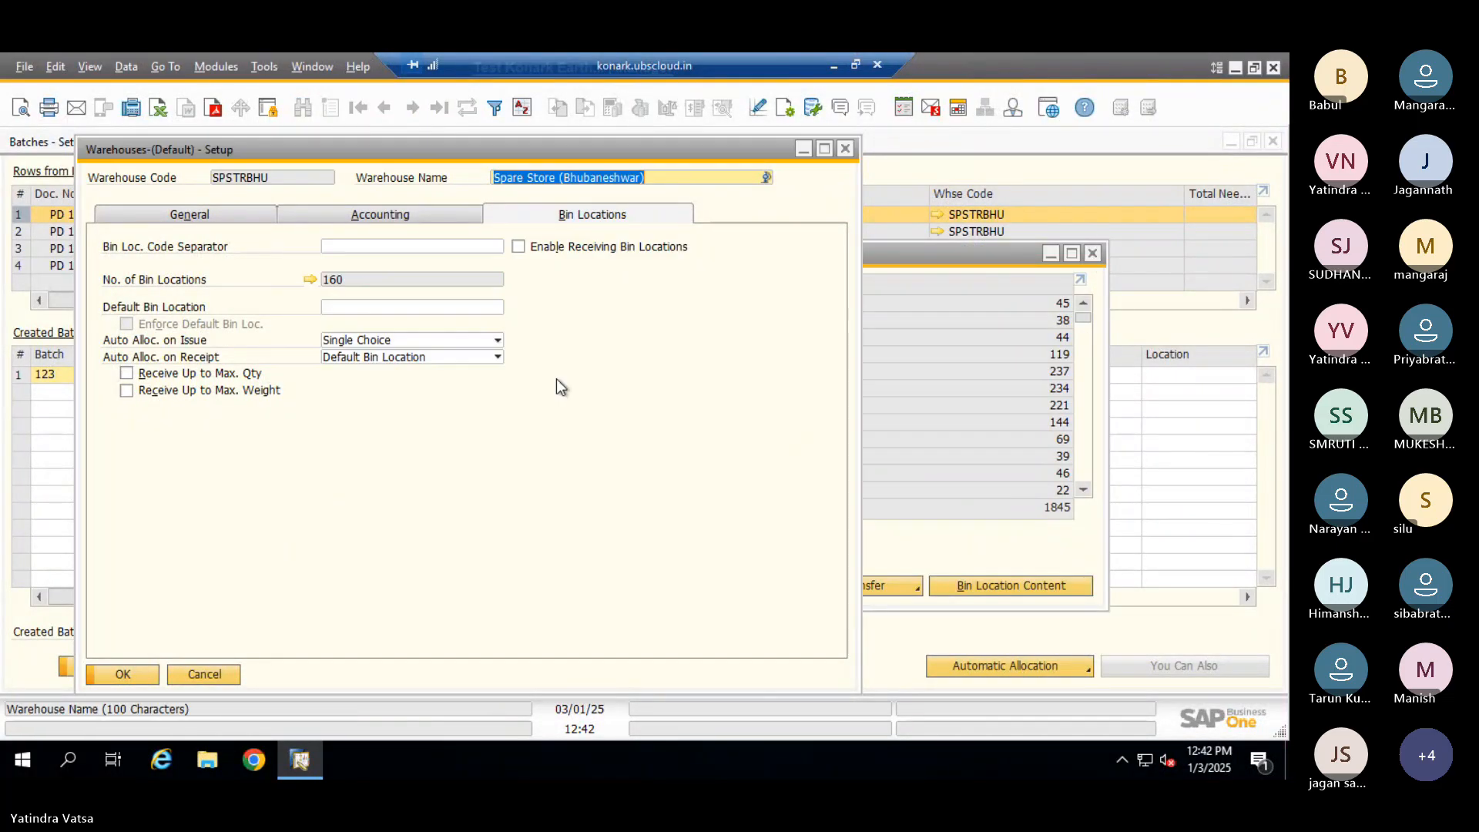
click(845, 149)
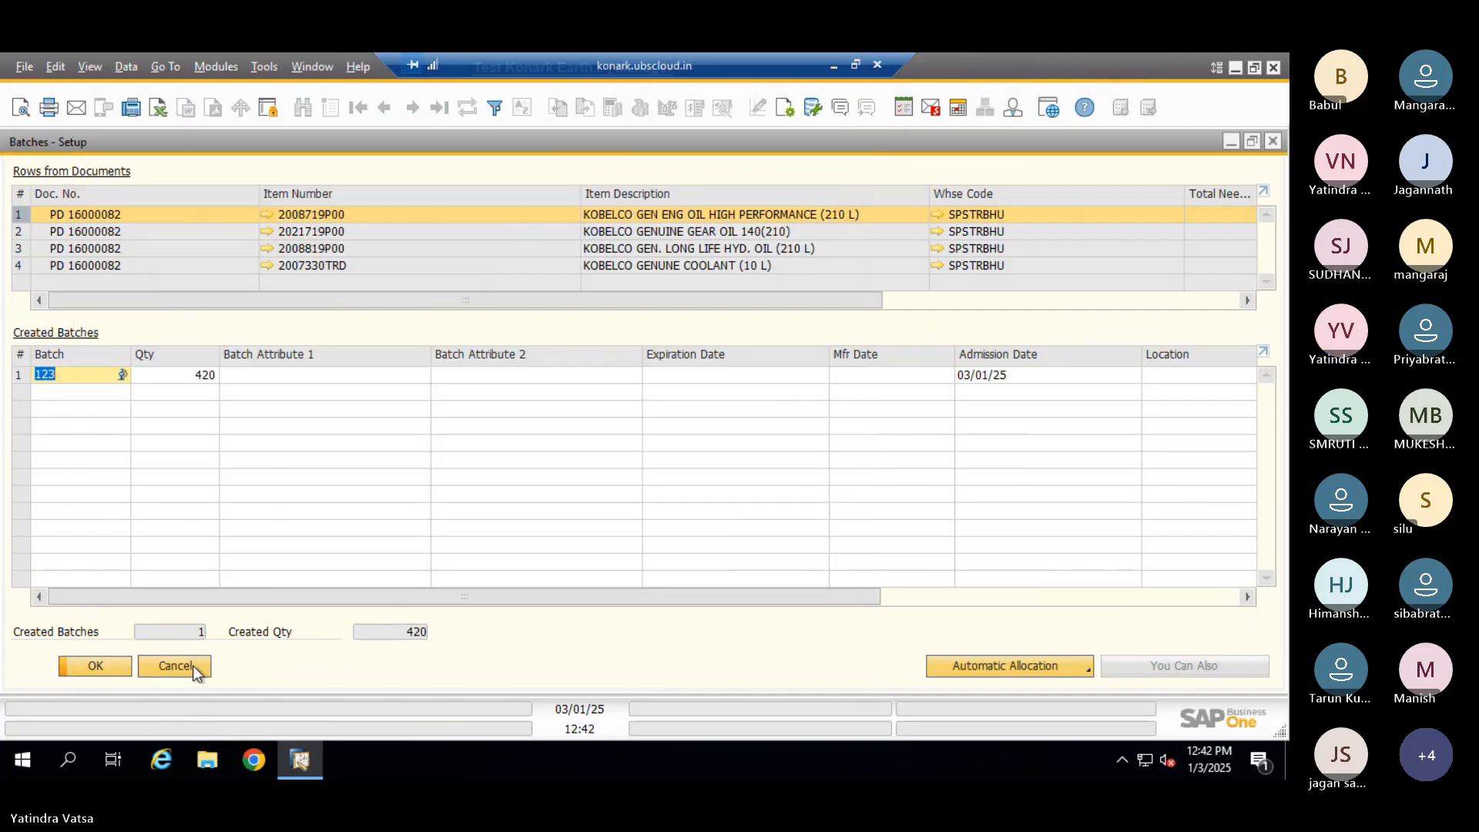
Try allocating item 2008719P00's batch automatically to the default bin location, and allocate it to the last bin location that received the item
click(993, 669)
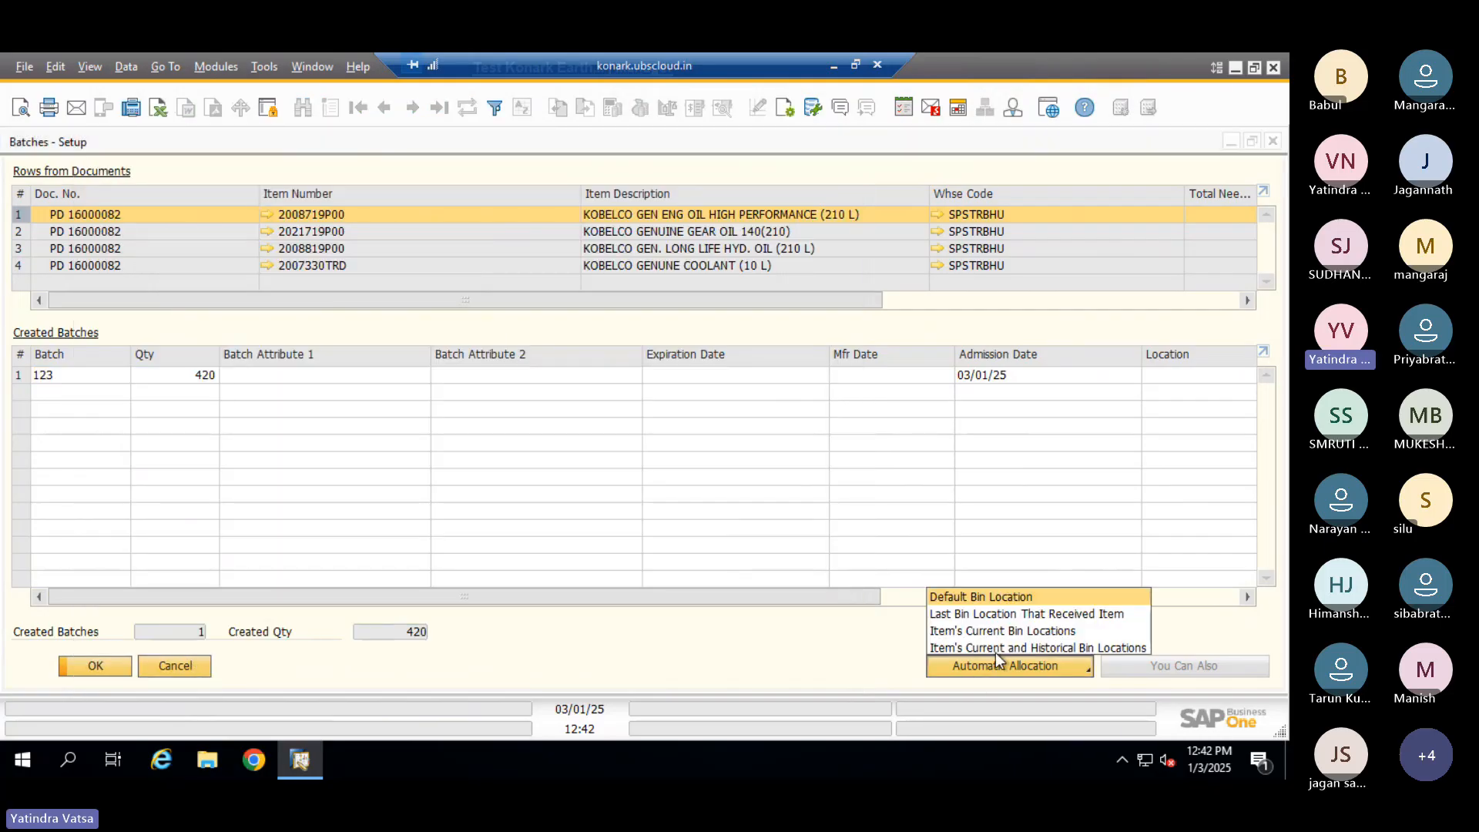
click(988, 596)
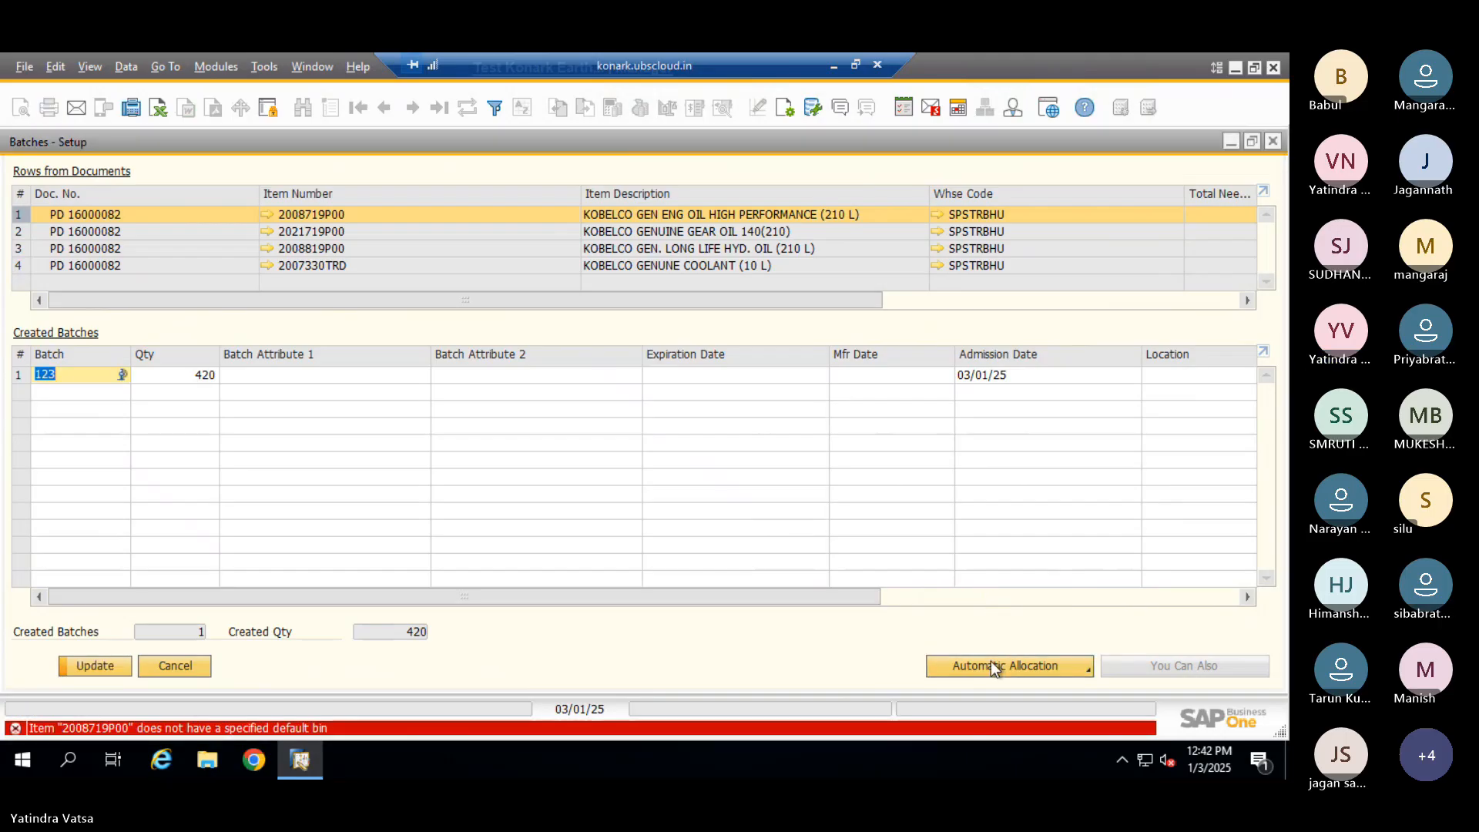
click(991, 661)
click(991, 610)
Update the batch setup and submit the Goods Receipt PO for adding, accepting that it cannot be changed once added
click(96, 667)
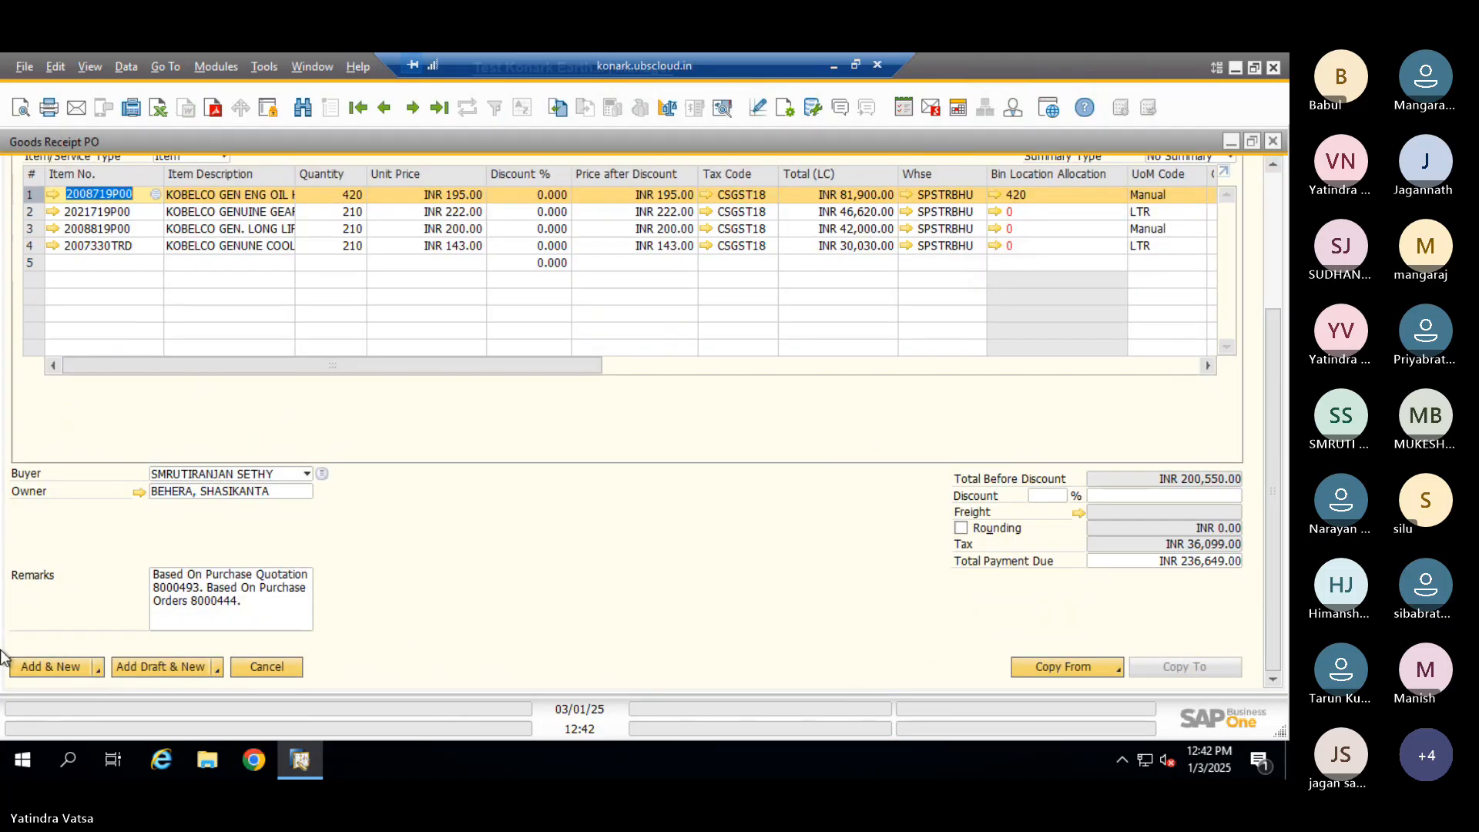
click(48, 667)
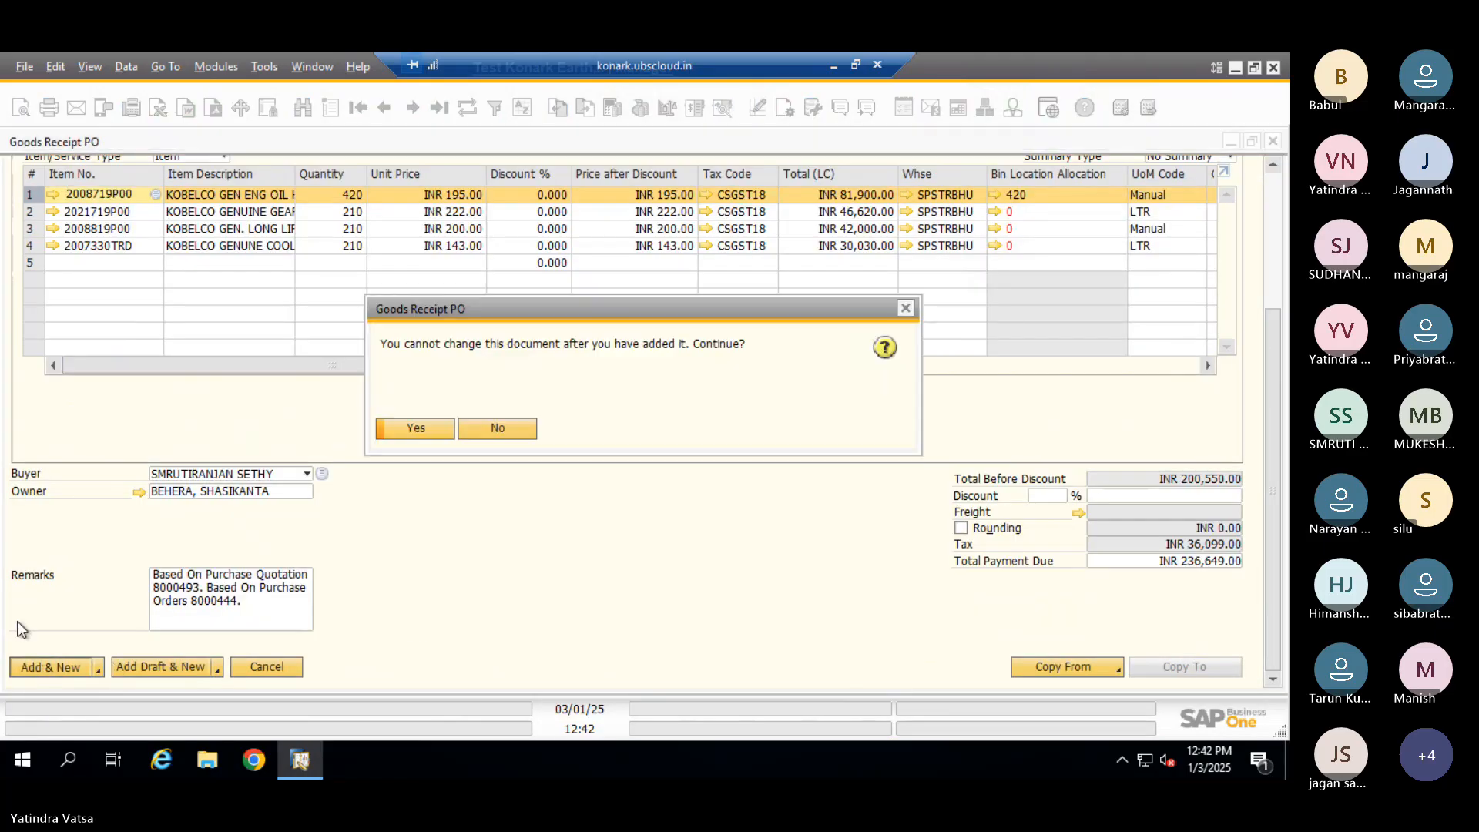
click(416, 423)
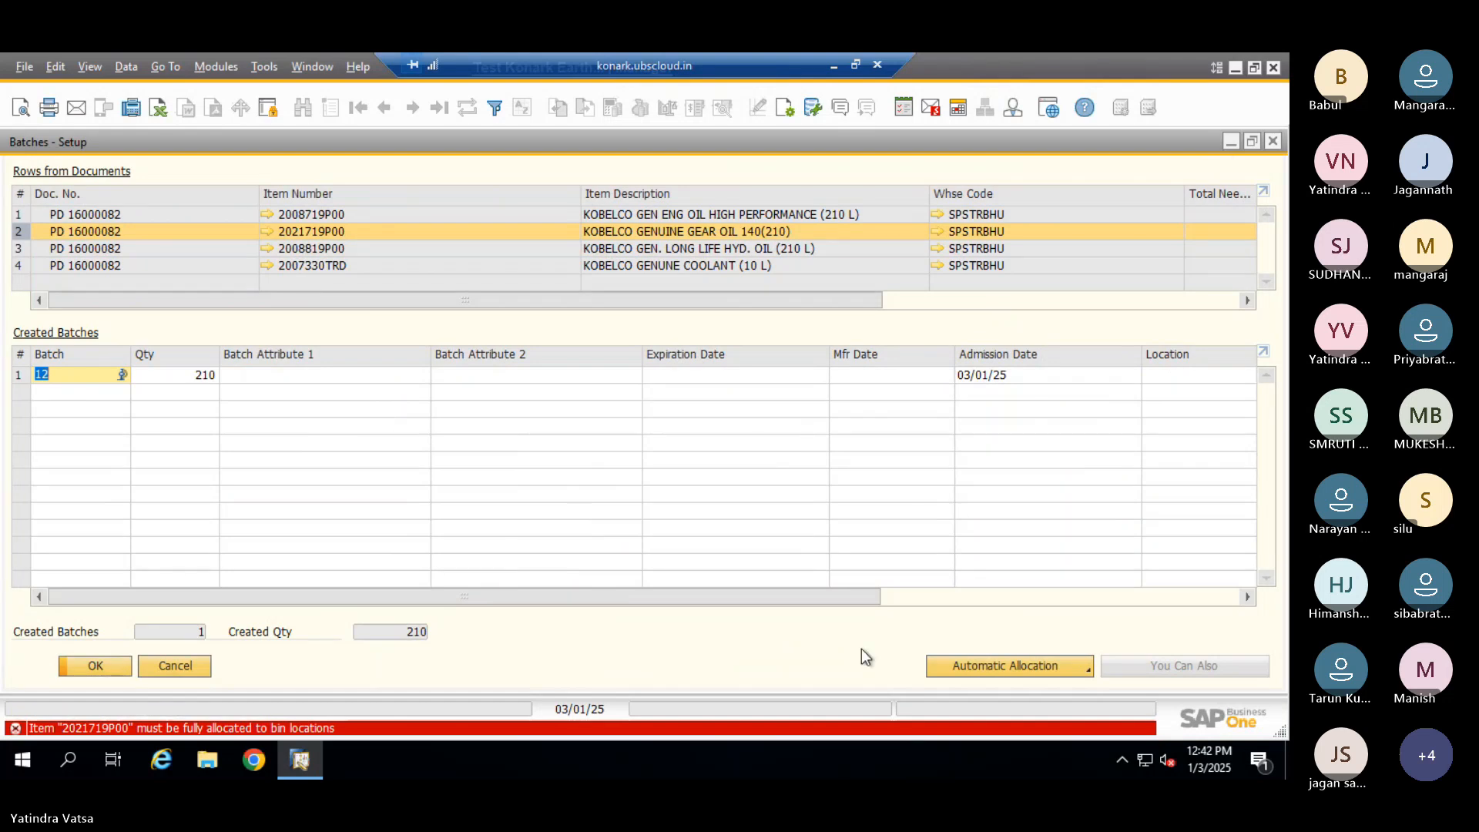
Automatically allocate item 2021719P00's batch to the last bin location that received it, and save its batch numbers
click(1088, 670)
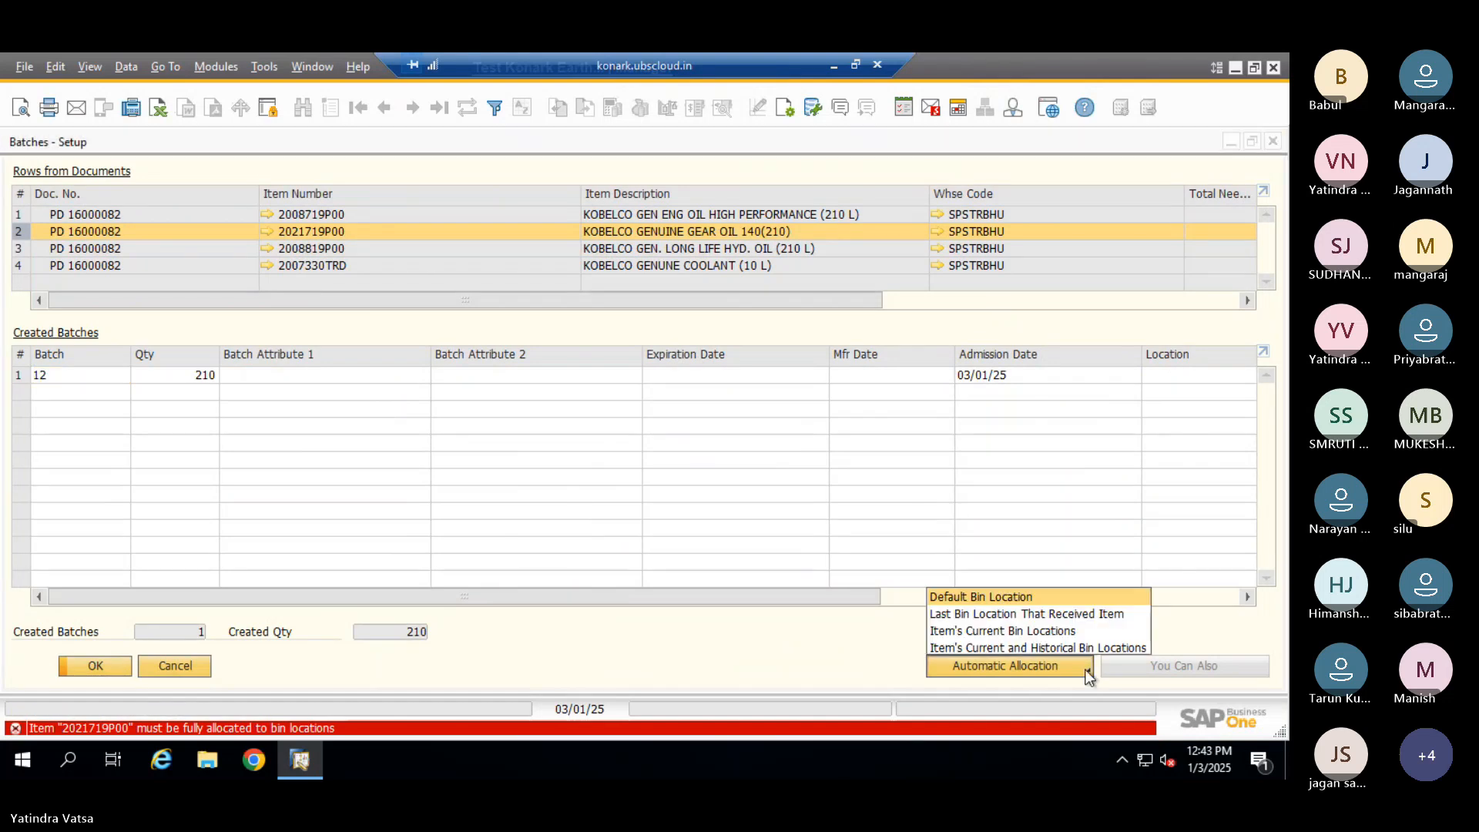
click(990, 613)
click(348, 266)
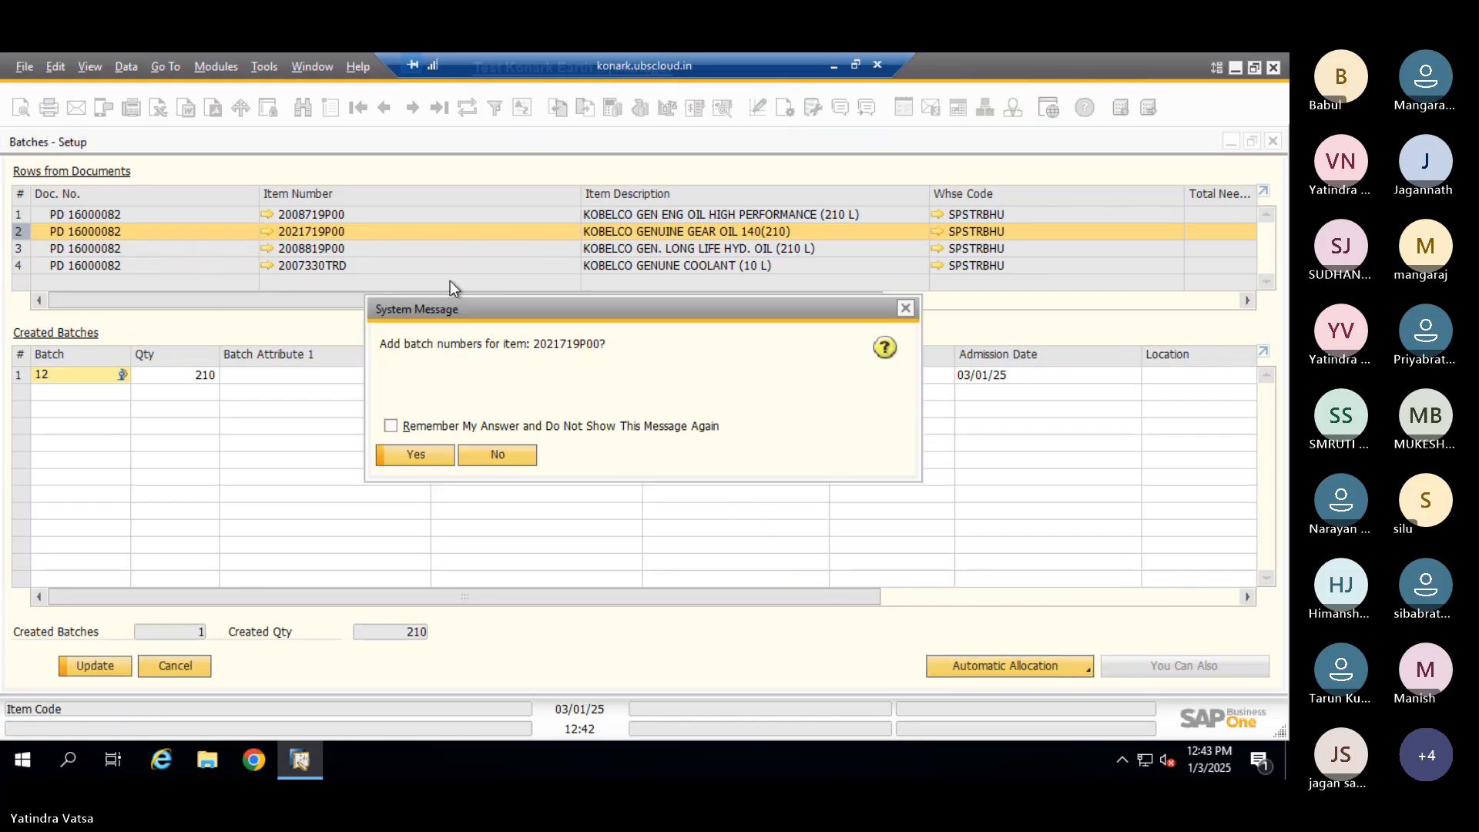
click(429, 454)
Automatically allocate item 2008819P00's batch to the last bin location that received it, and save its batch numbers
click(351, 247)
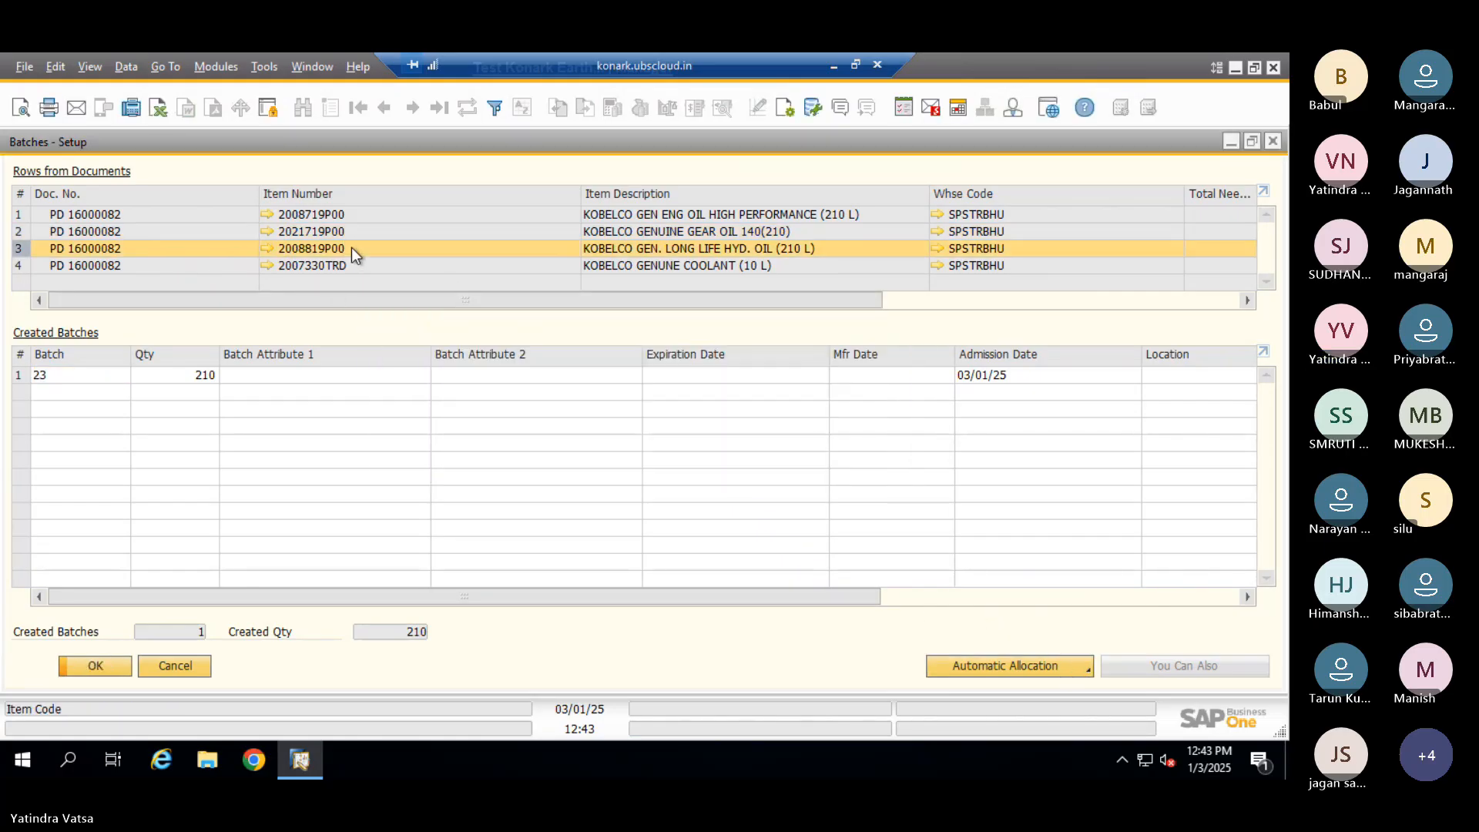
click(1048, 674)
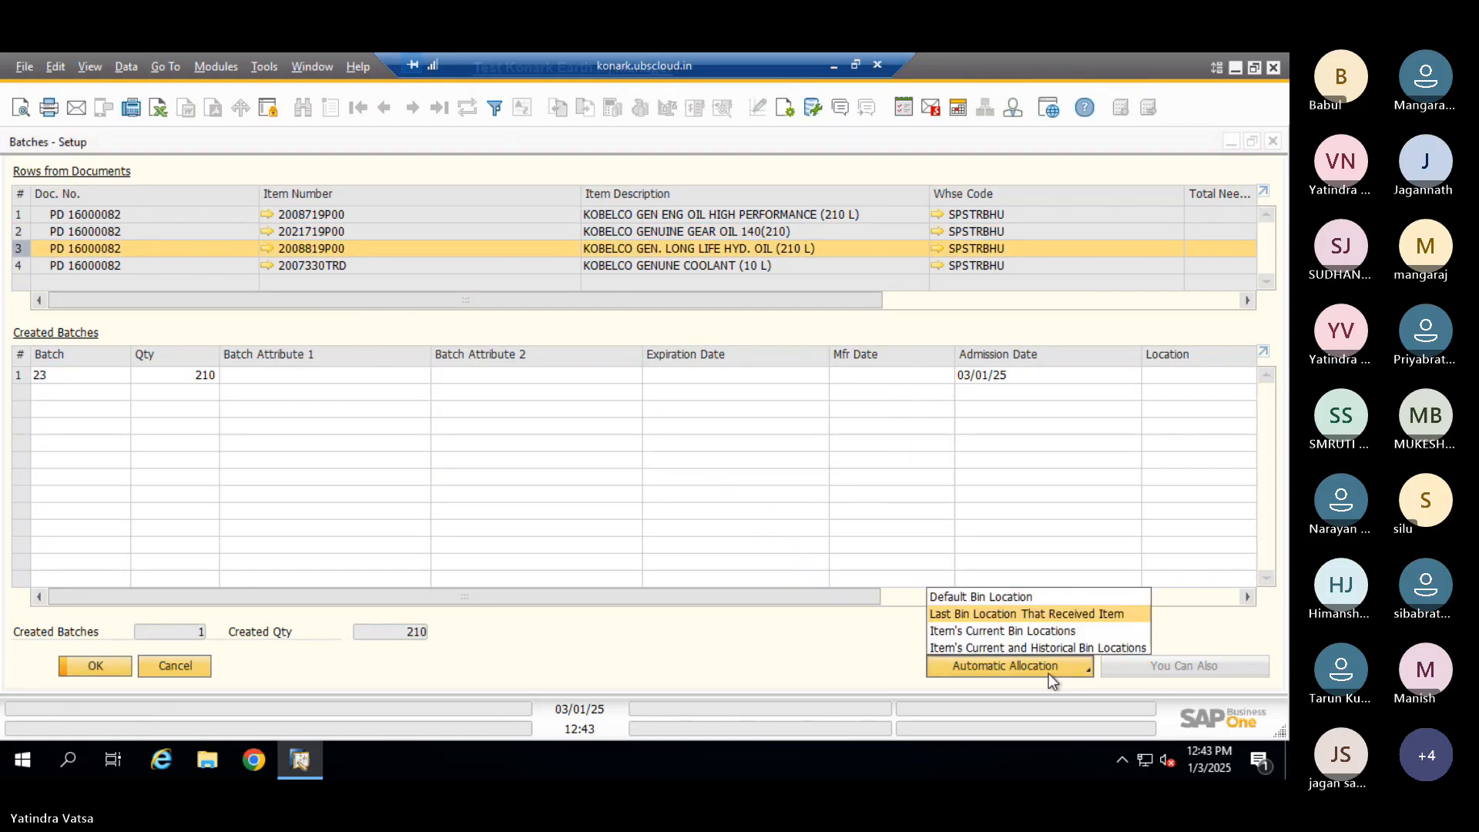
click(982, 614)
click(329, 267)
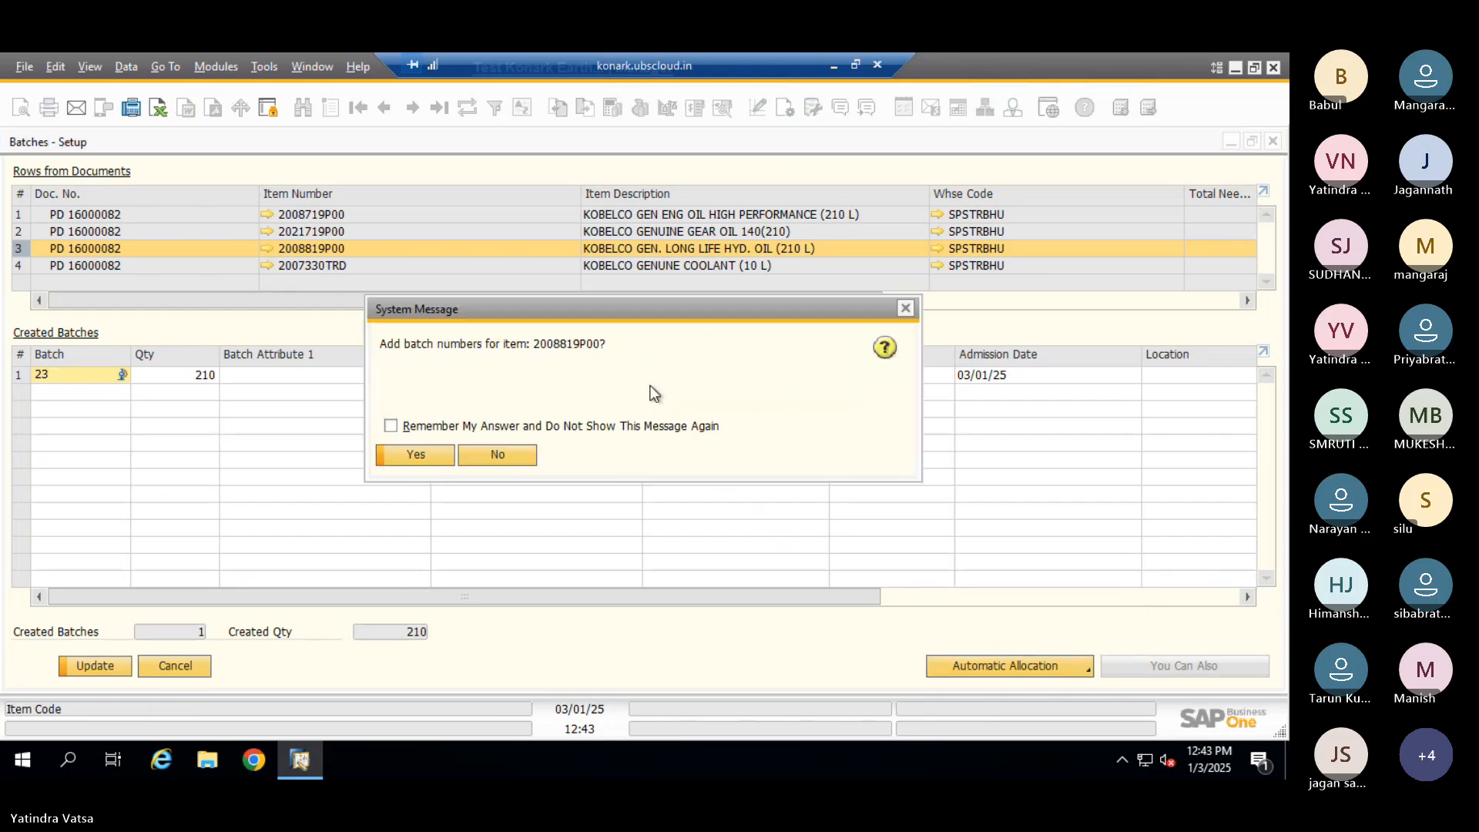
click(418, 460)
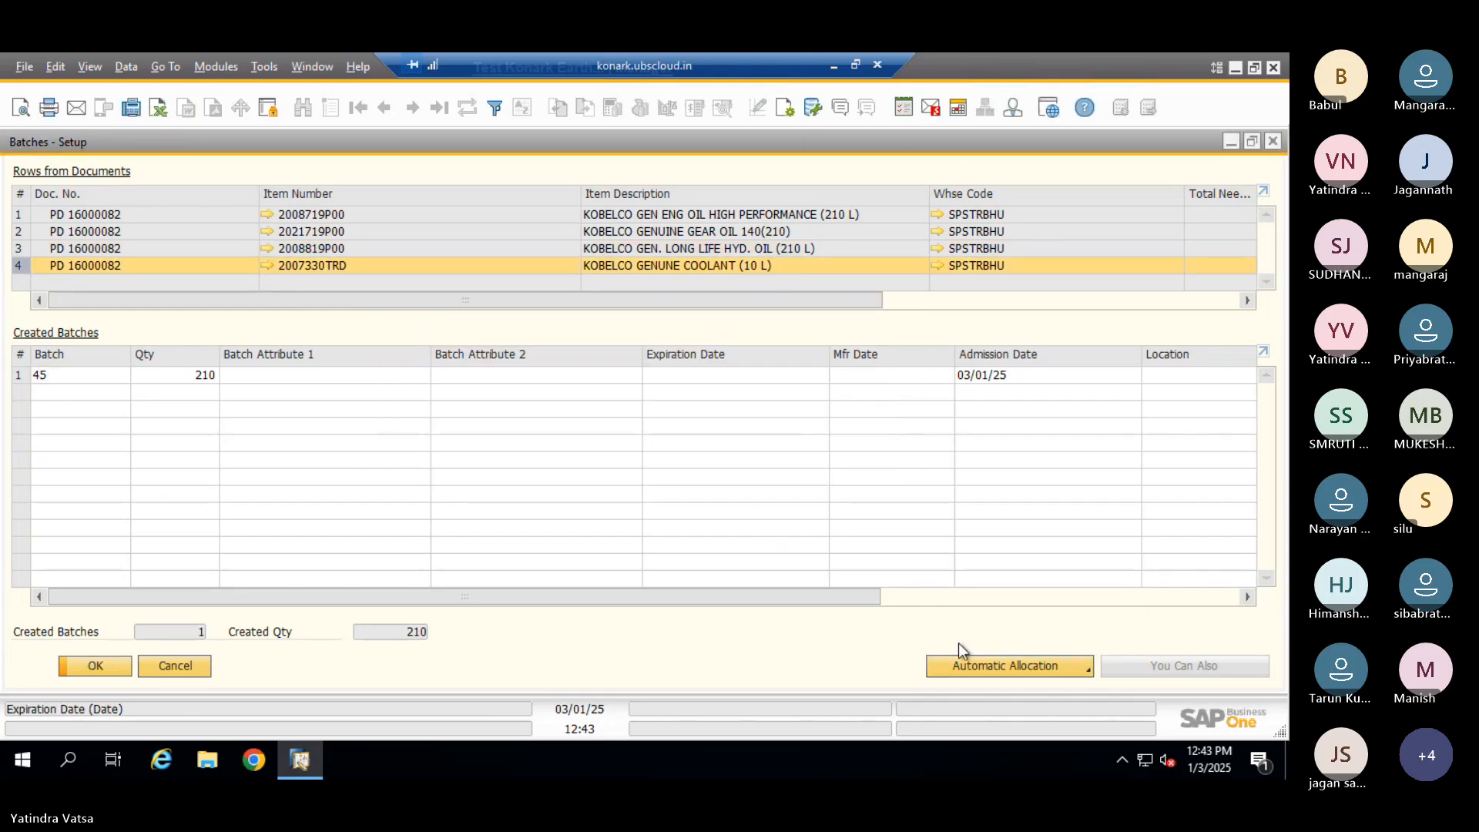
Confirm the created batches and try to add the Goods Receipt PO
click(1029, 670)
click(984, 612)
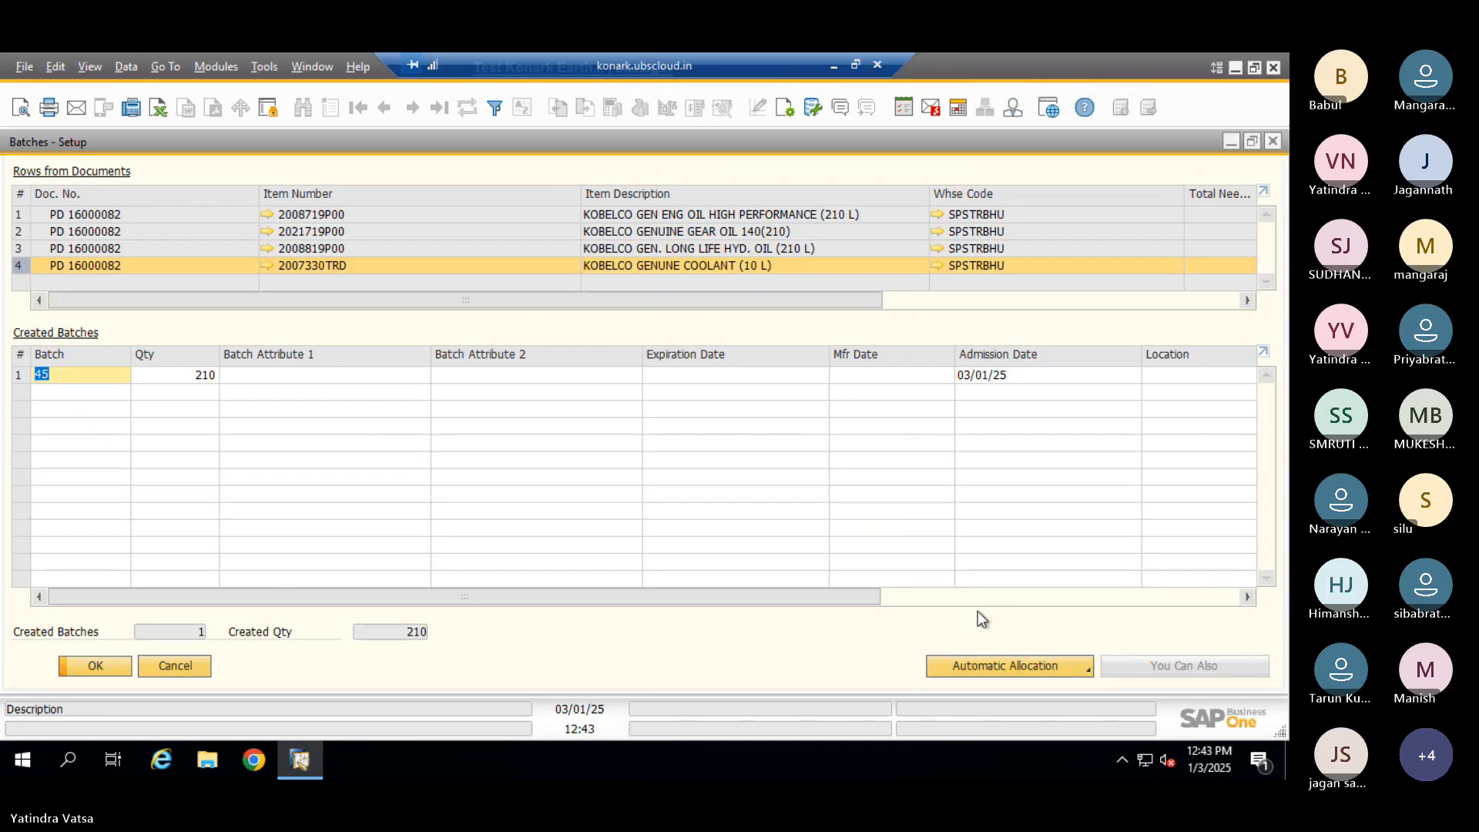
click(94, 674)
click(99, 669)
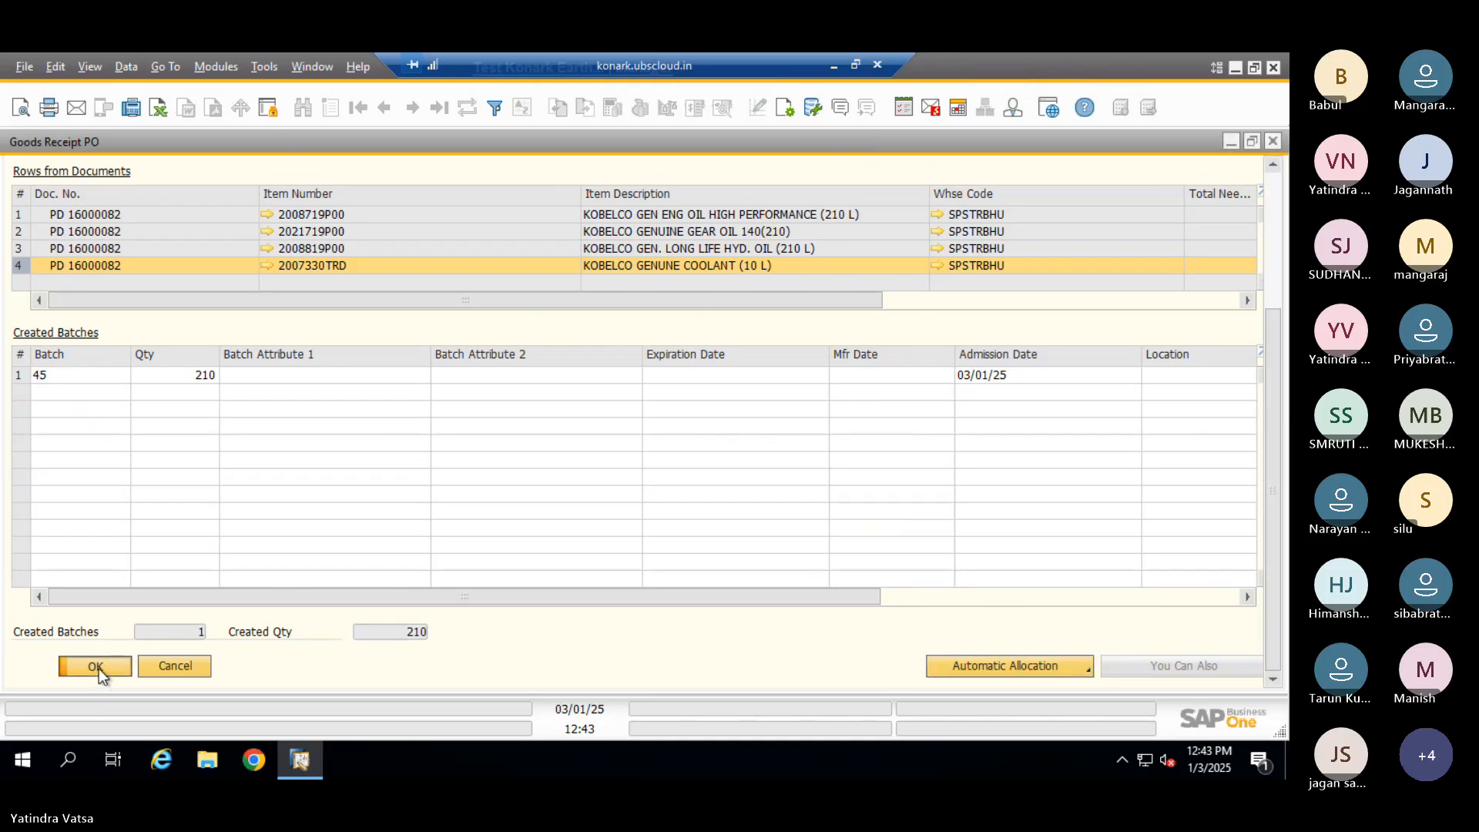
click(53, 666)
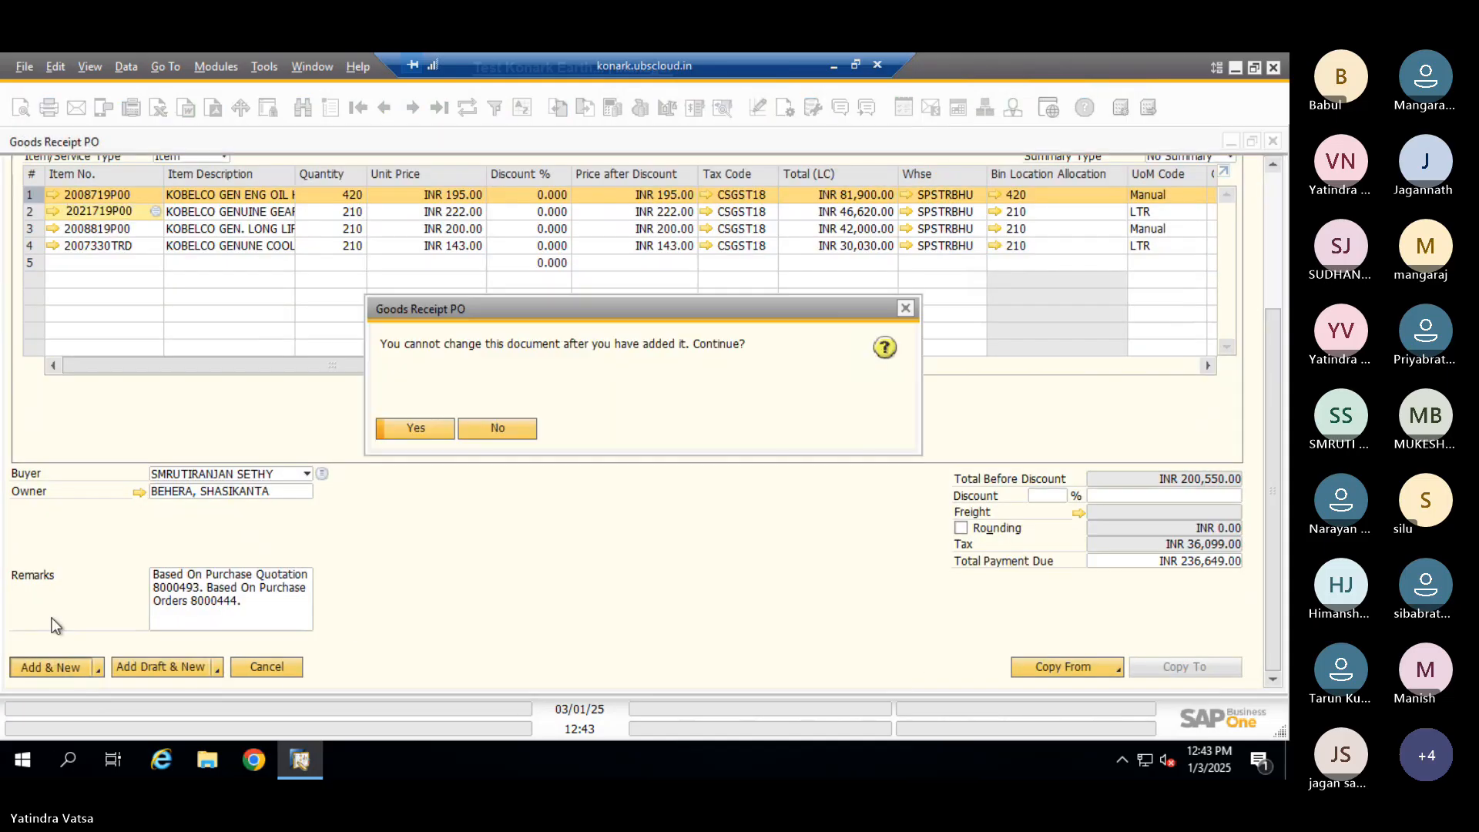
click(420, 429)
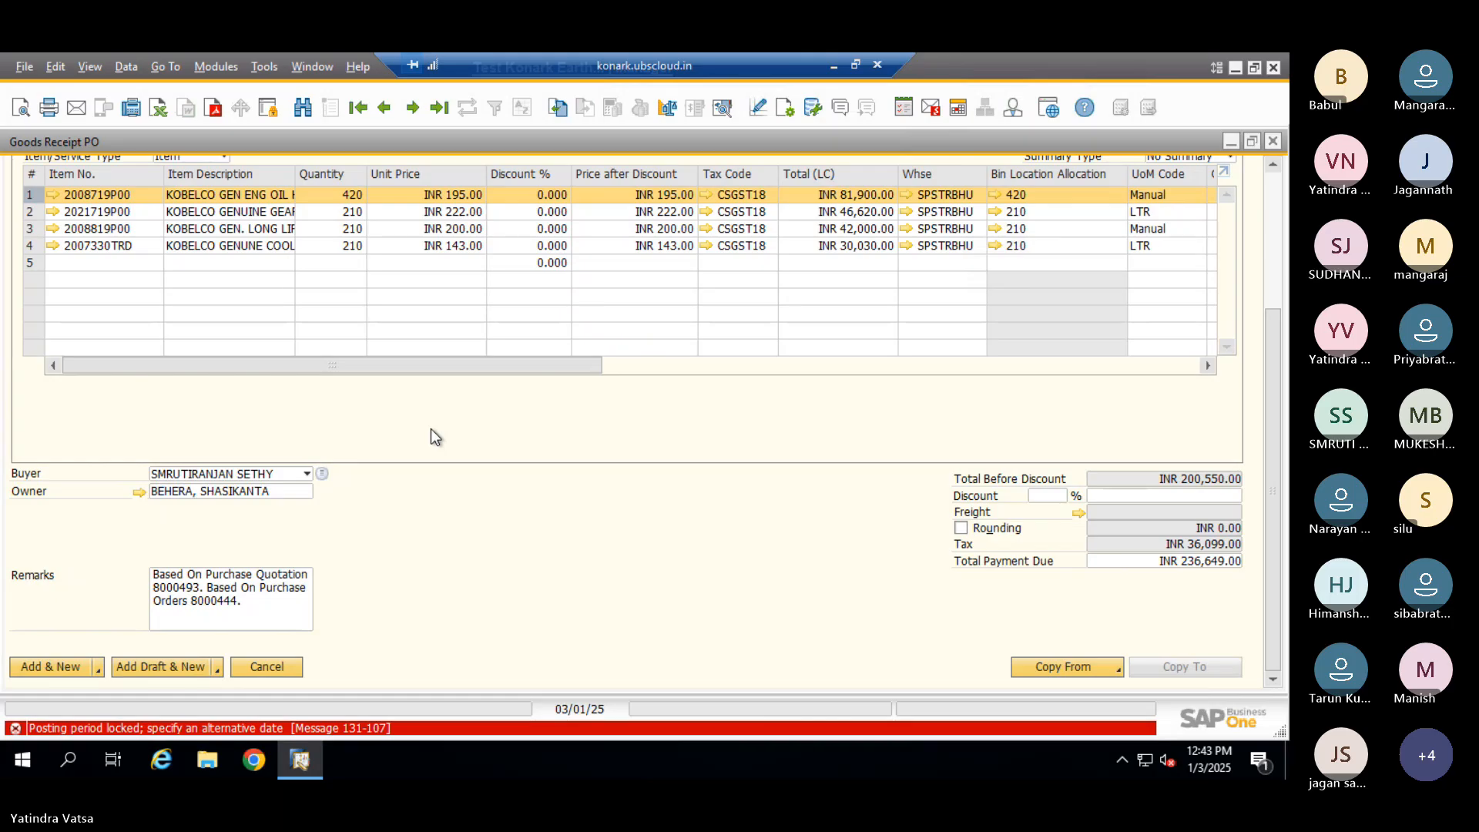
Minimize the Goods Receipt PO window and close the approved Purchase Order behind it
click(1269, 210)
click(1228, 141)
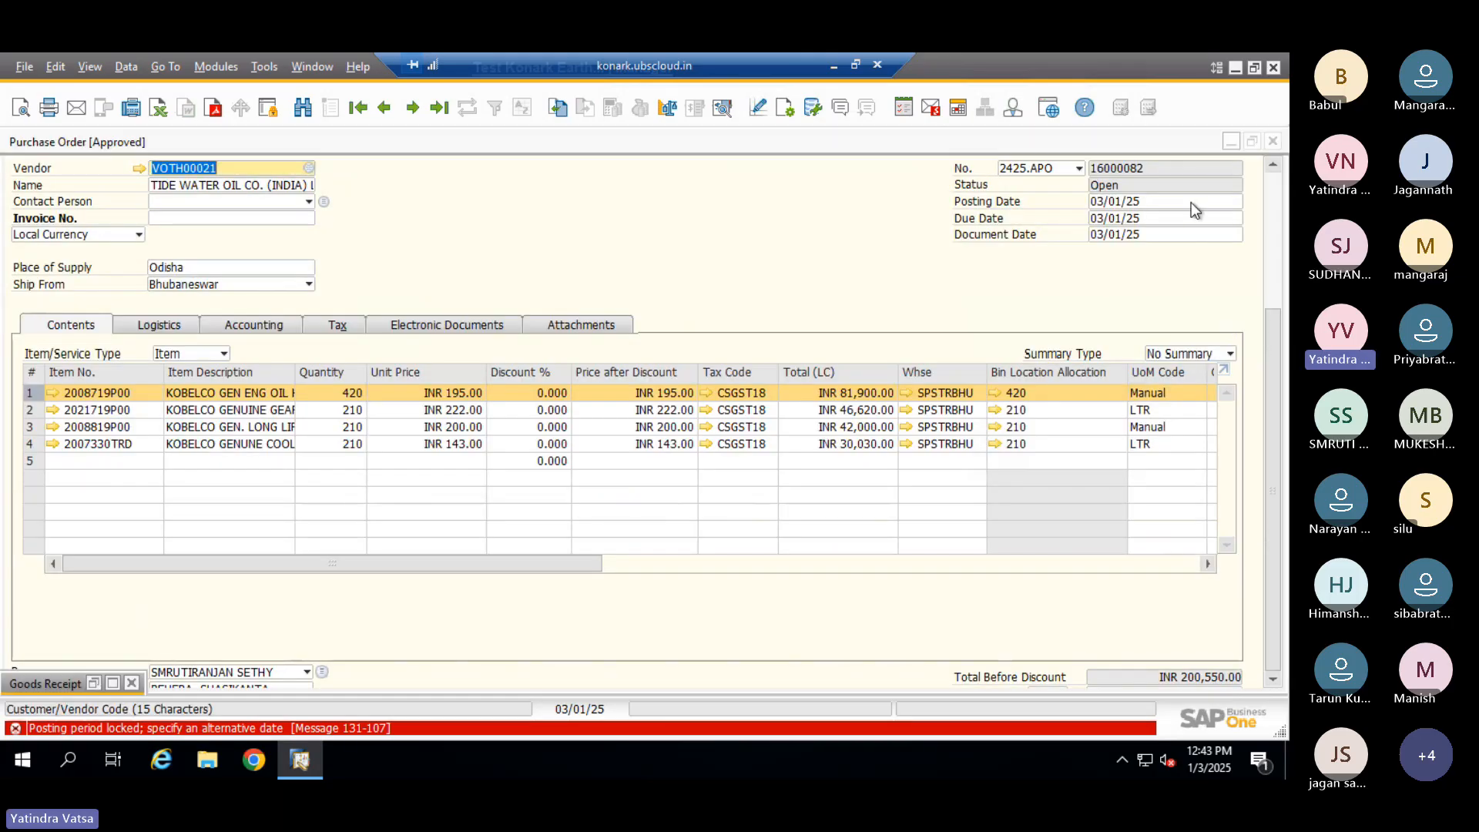
scroll(1108, 179, down, 5)
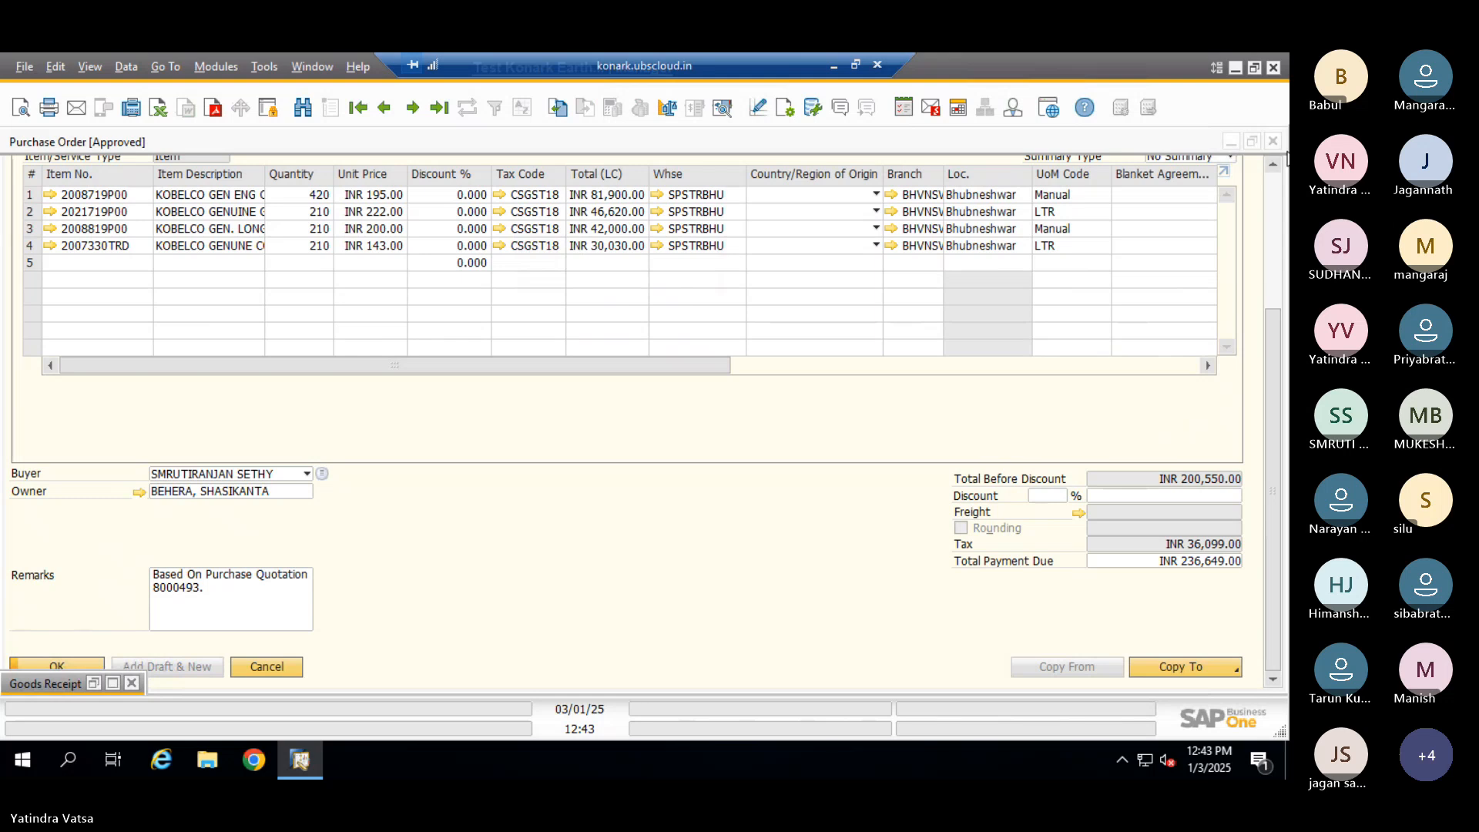
click(1273, 141)
Search the menus for "post" and open Posting Periods
click(905, 154)
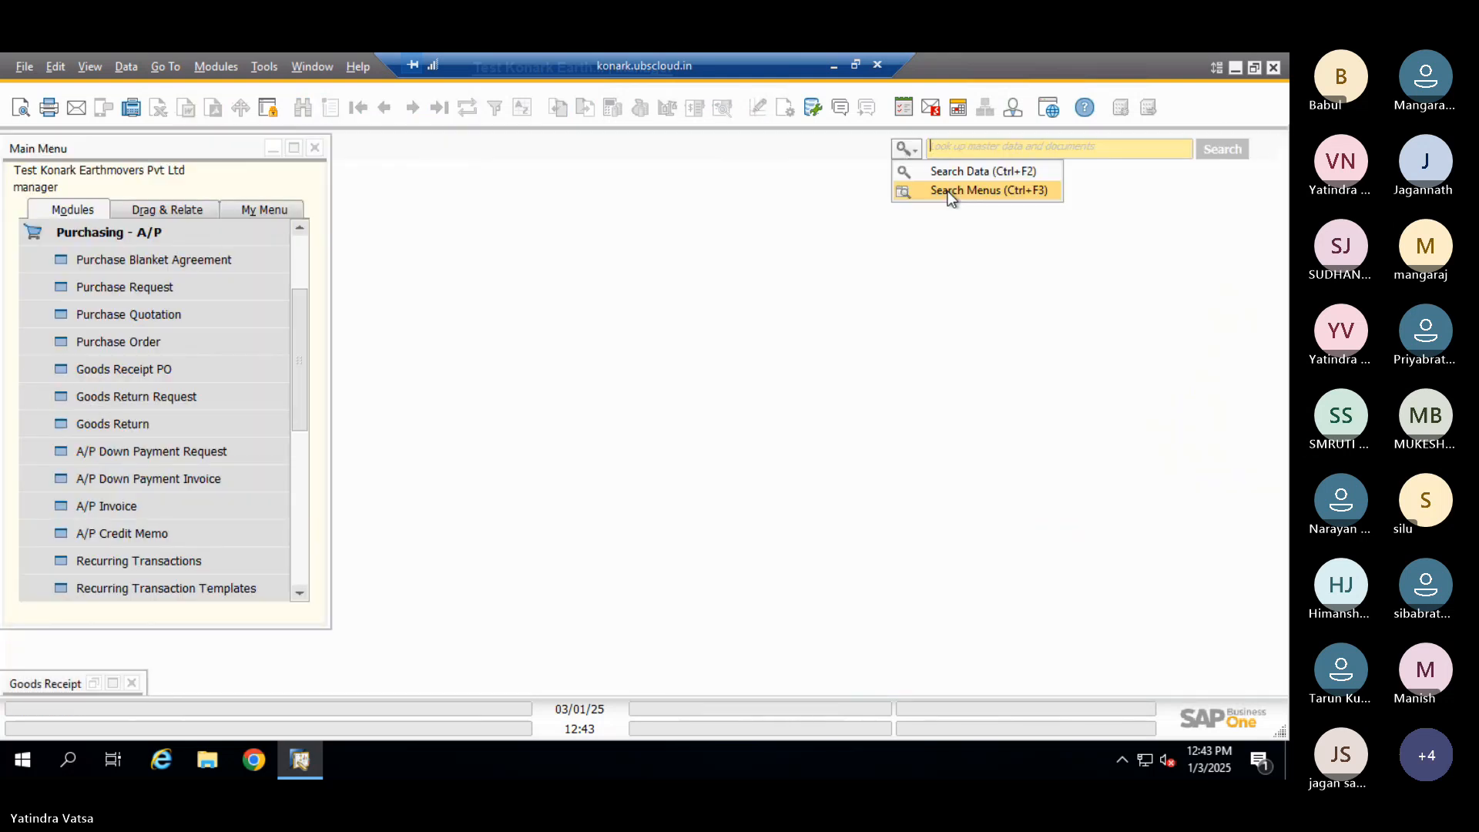
click(949, 191)
text(post)
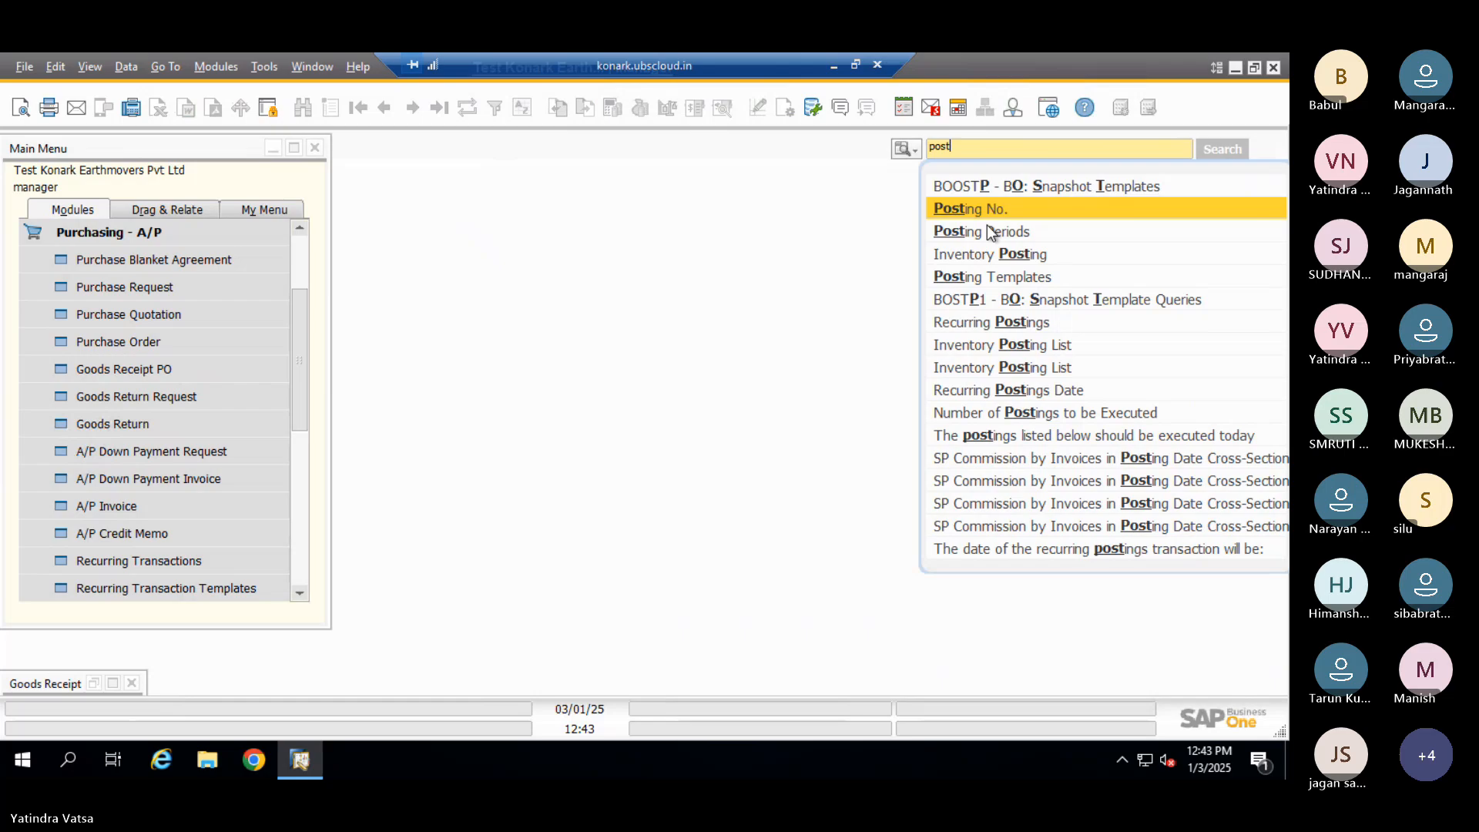
click(988, 233)
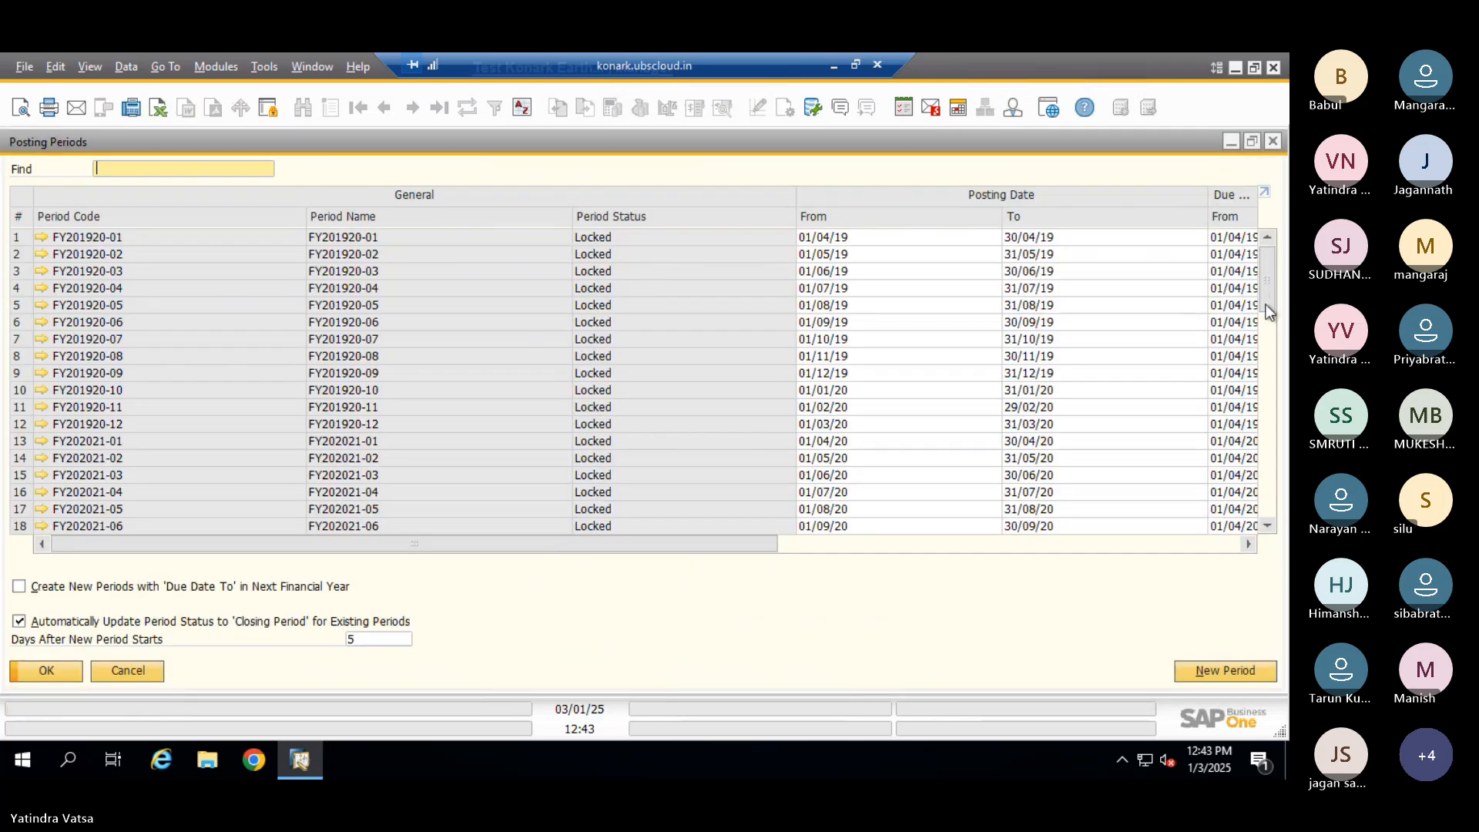
Set the status of posting period FY202425-10 to Unlocked, save it and close the posting periods list
drag(1268, 297, 1249, 534)
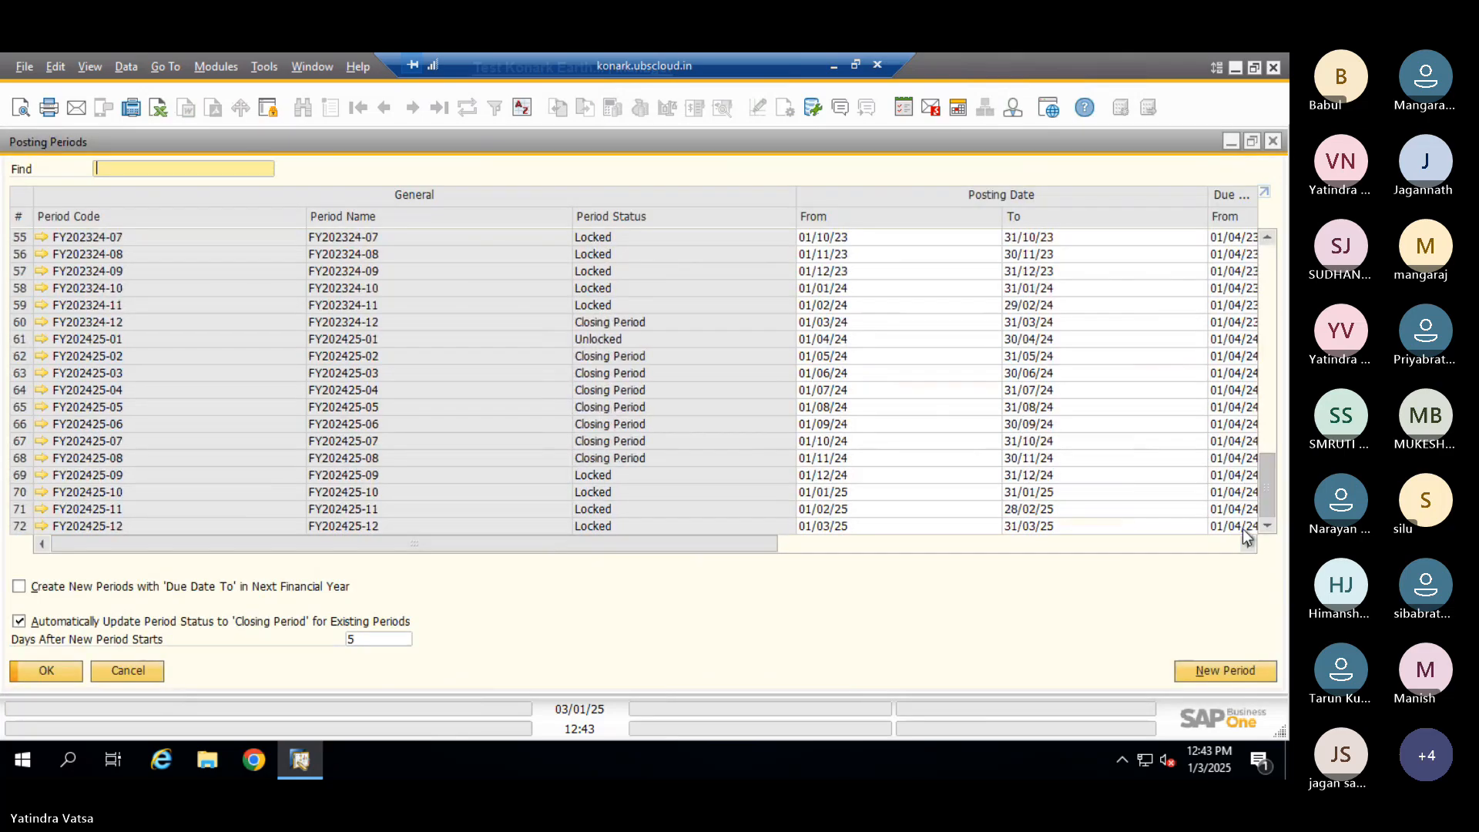
click(39, 497)
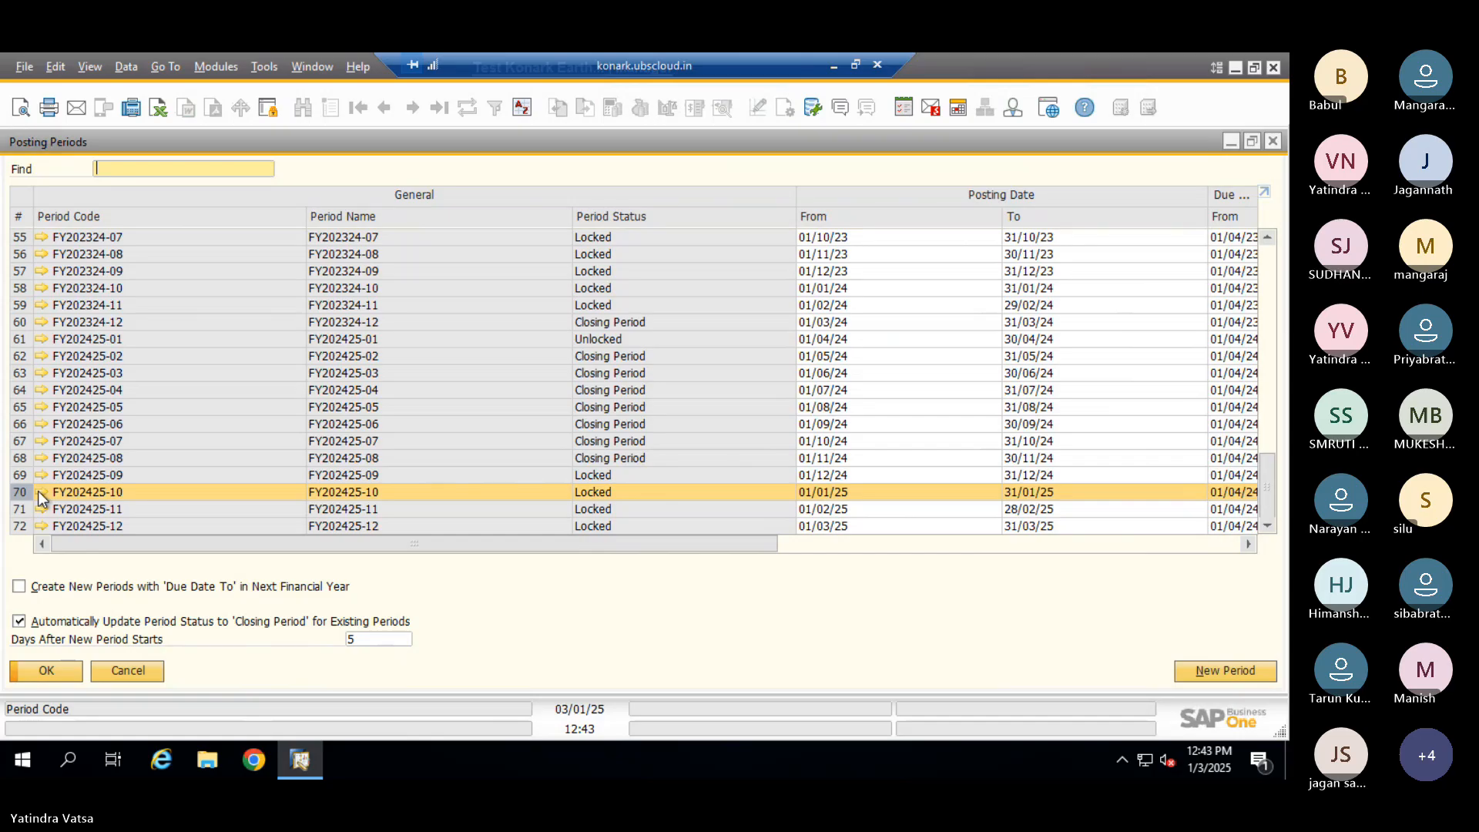
click(38, 492)
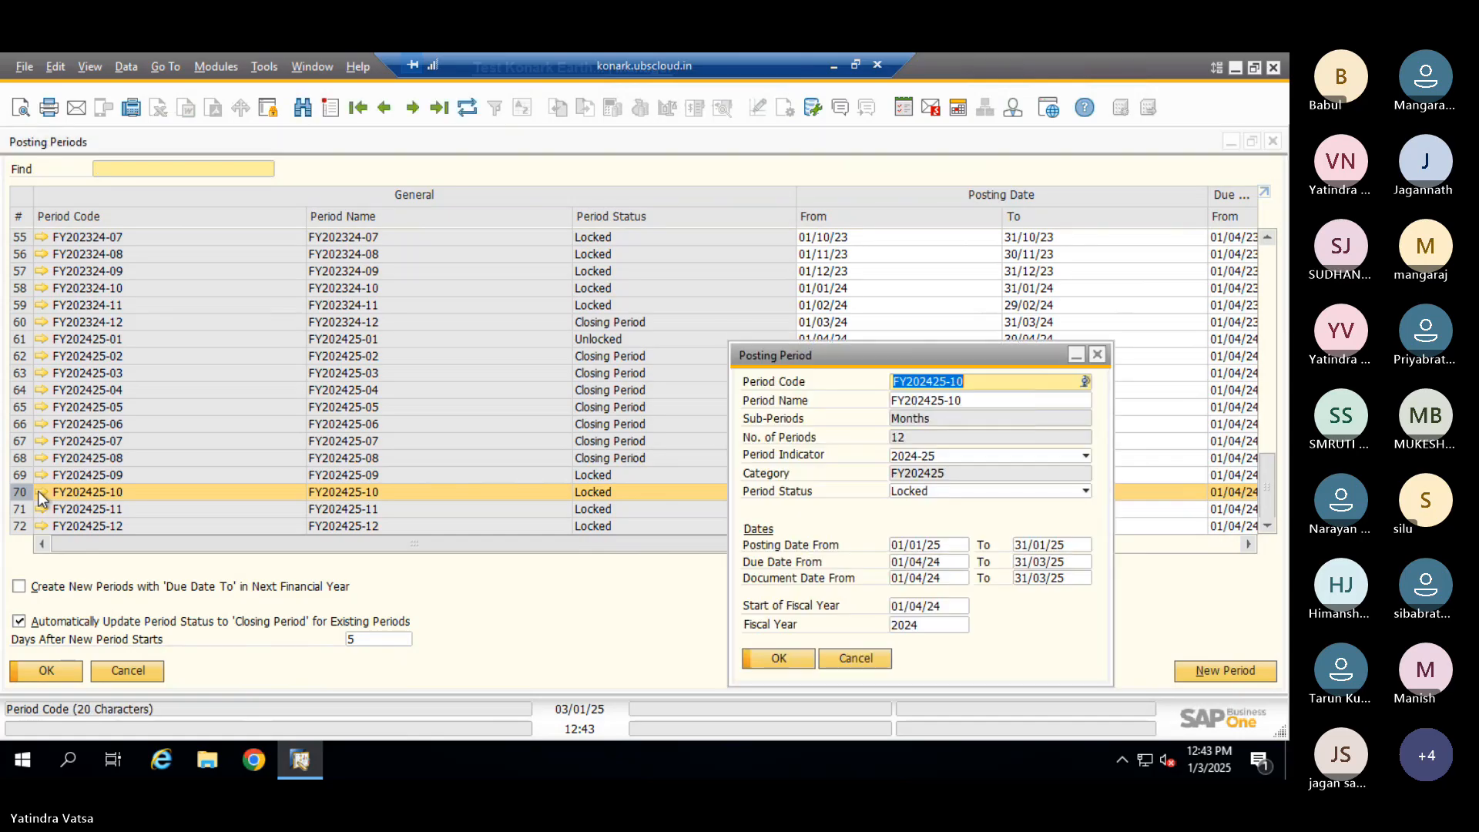
click(923, 495)
click(923, 507)
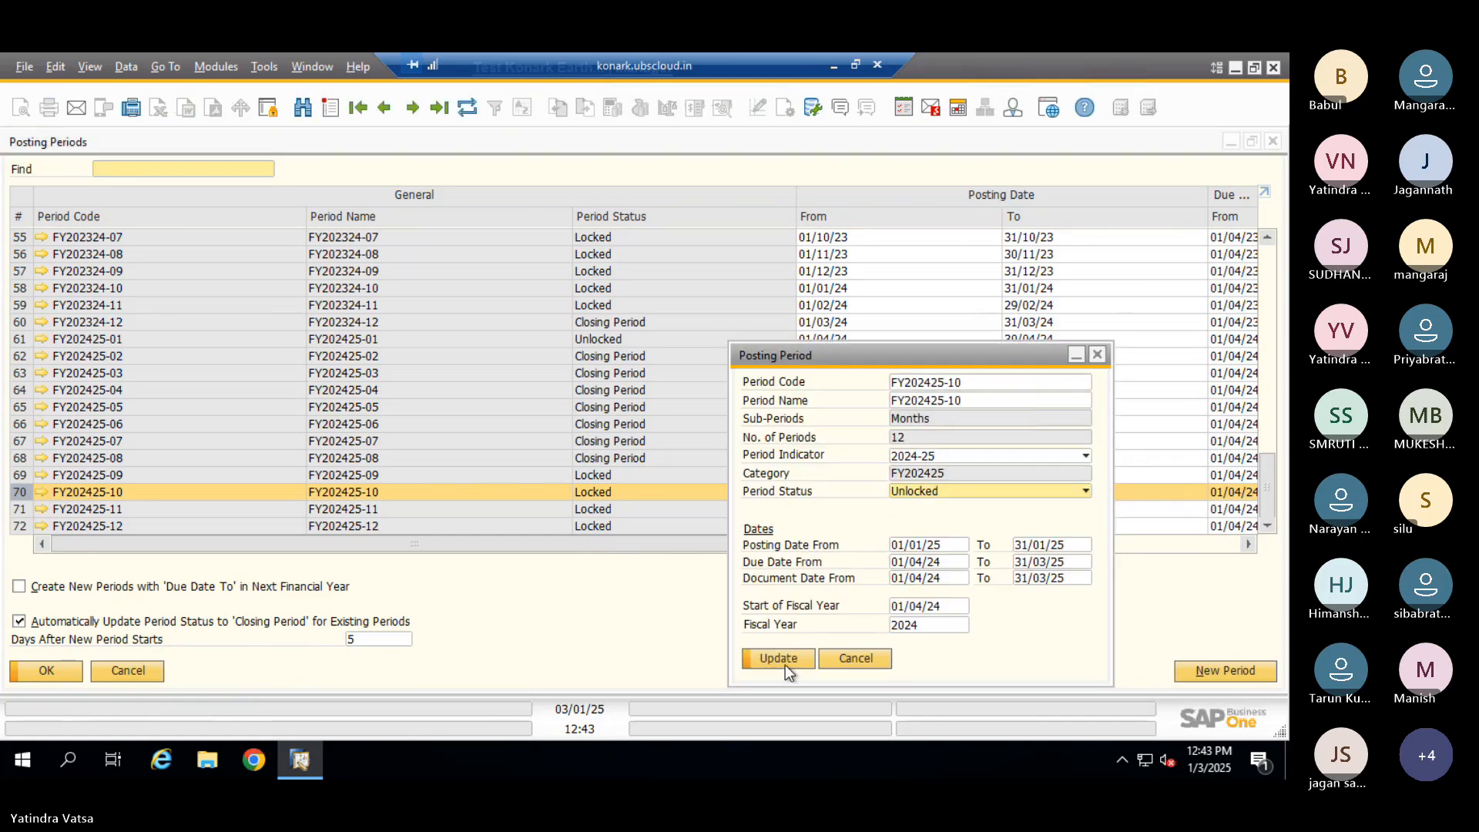
click(784, 659)
click(782, 659)
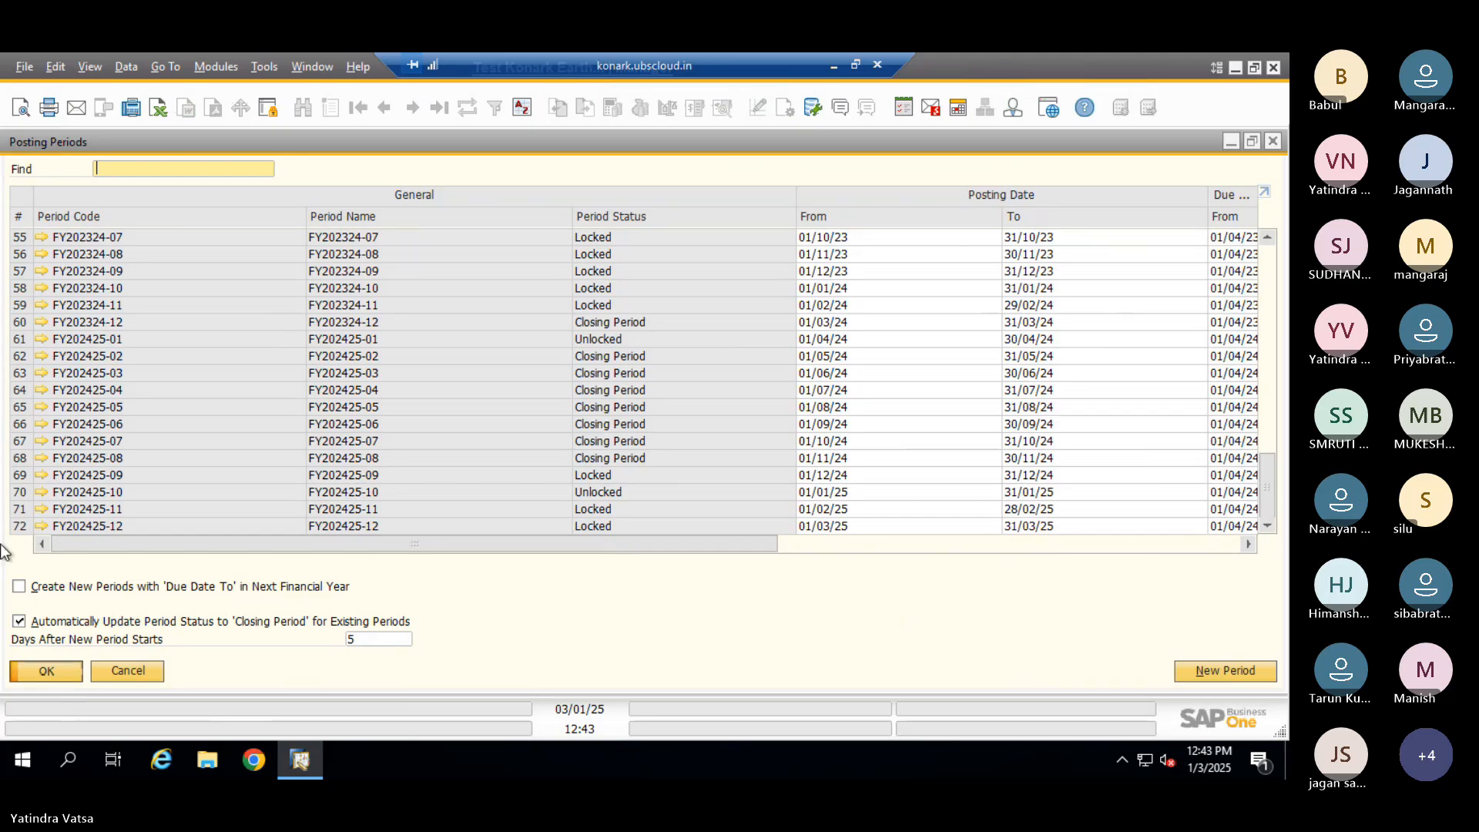
key(Escape)
Restore the minimized Goods Receipt PO and add it, accepting that it cannot be changed
click(114, 684)
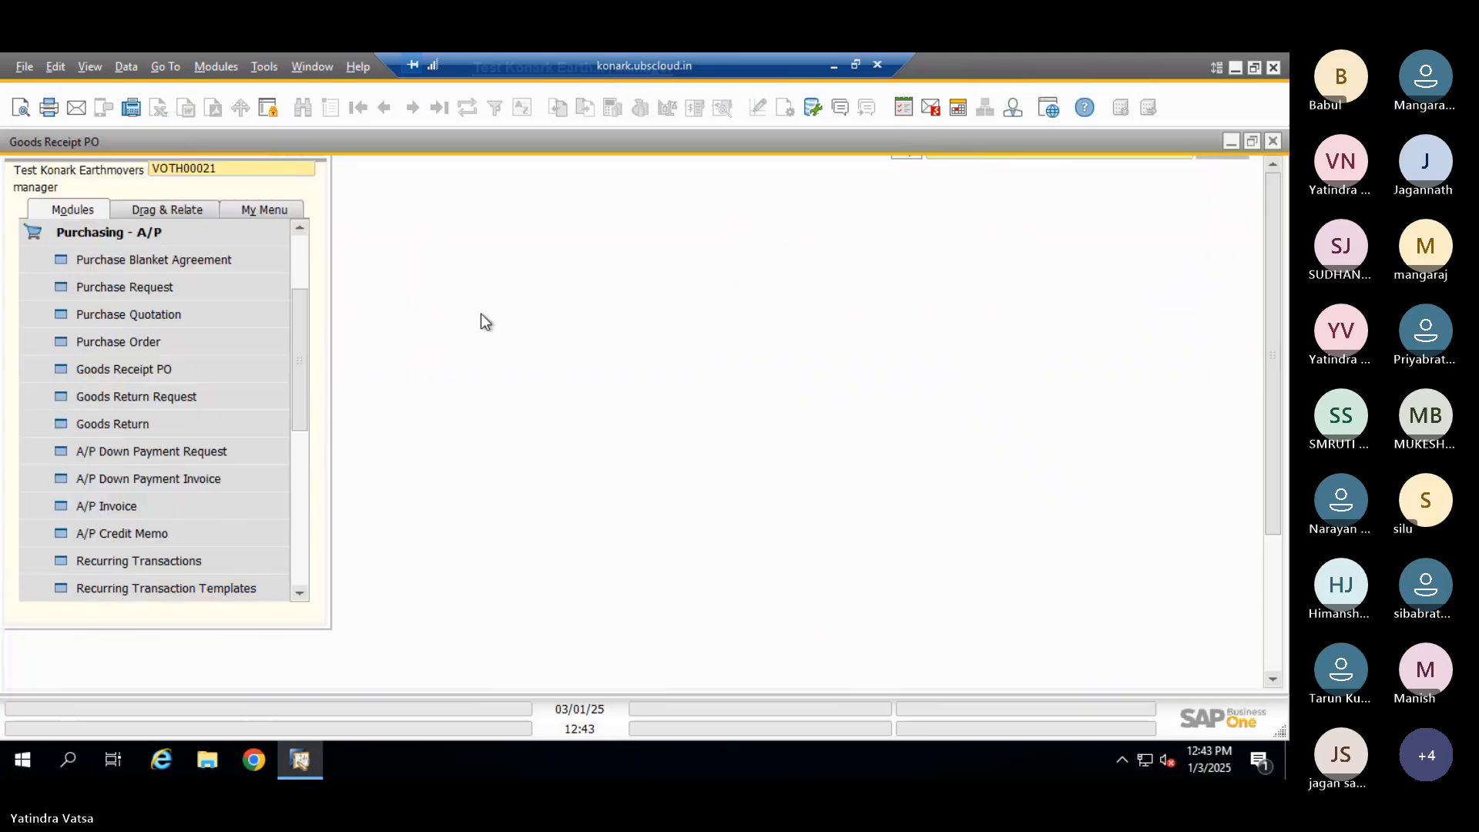
drag(1275, 493, 1269, 688)
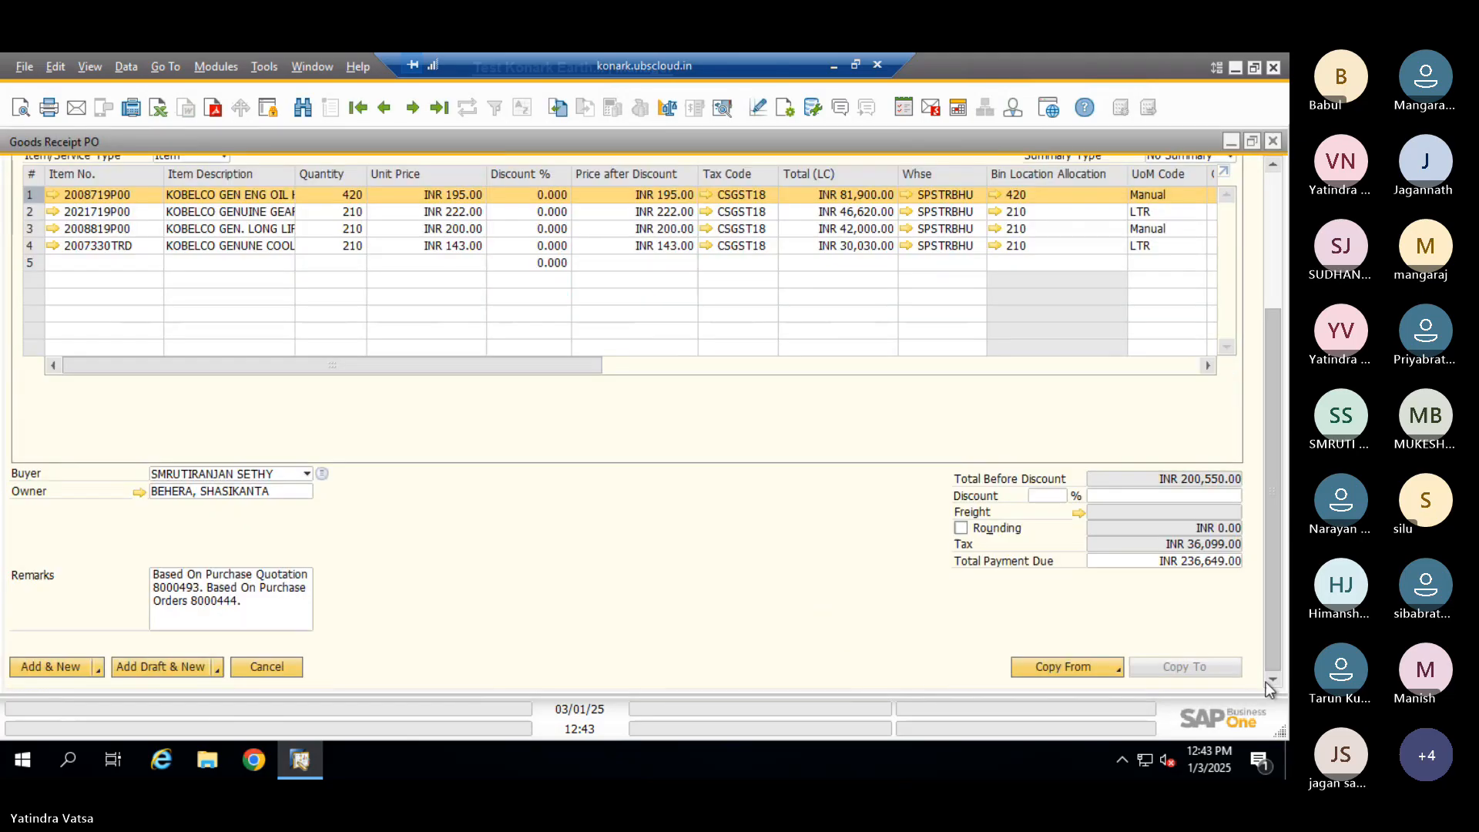
click(44, 667)
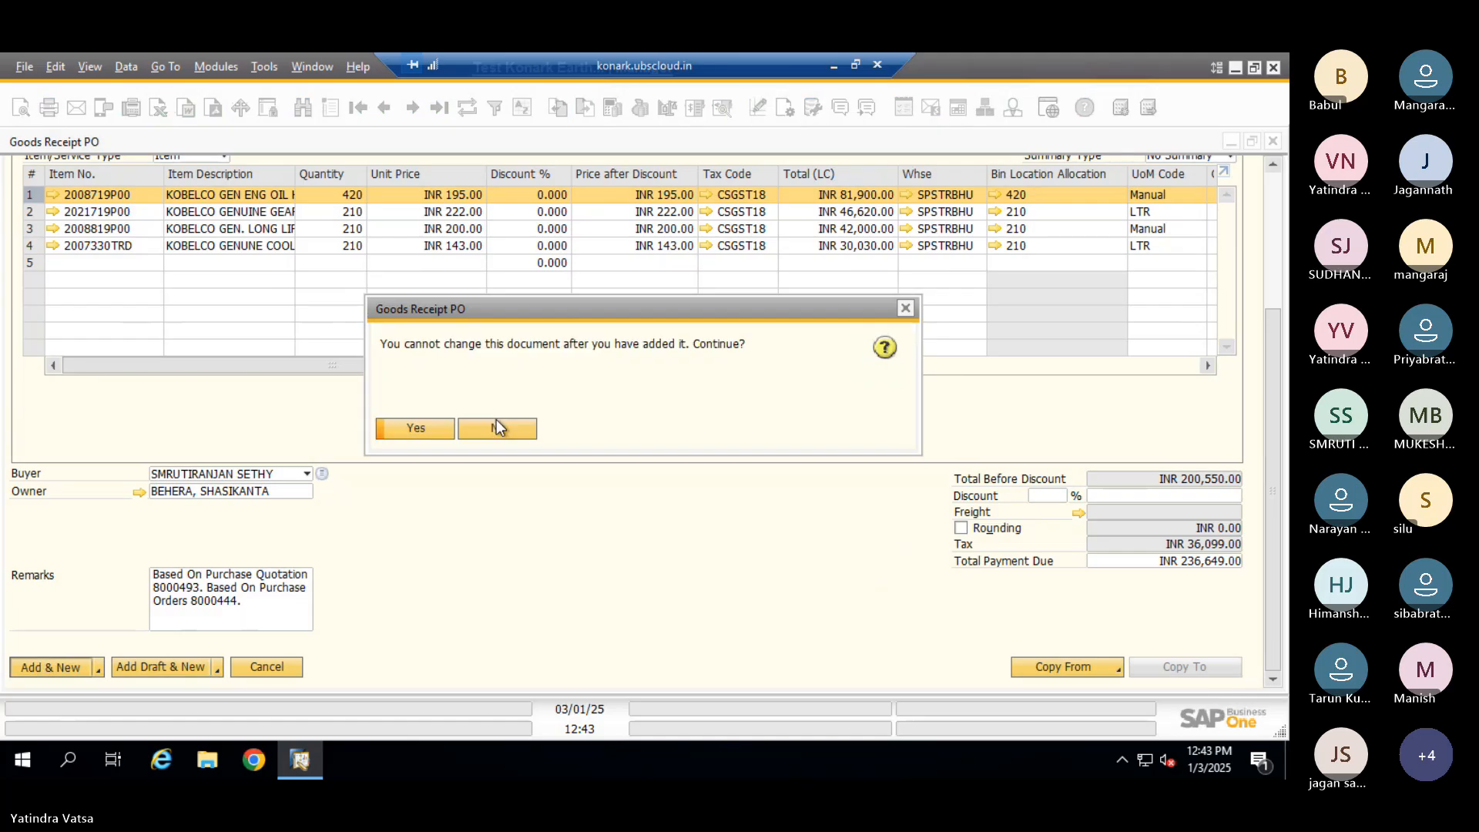
click(405, 430)
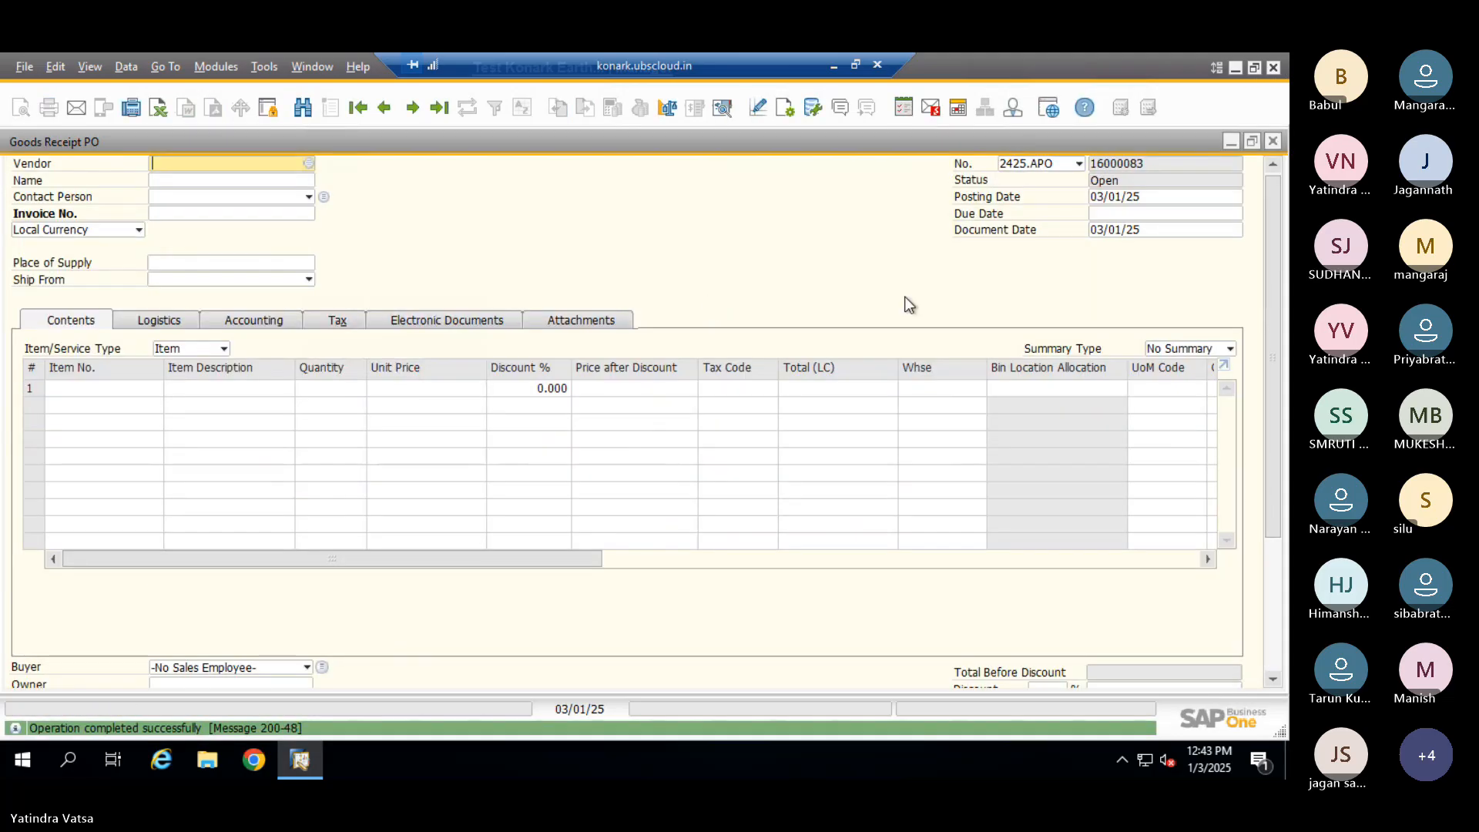
Display the Goods Receipt PO that was just added and review its items and totals
click(384, 107)
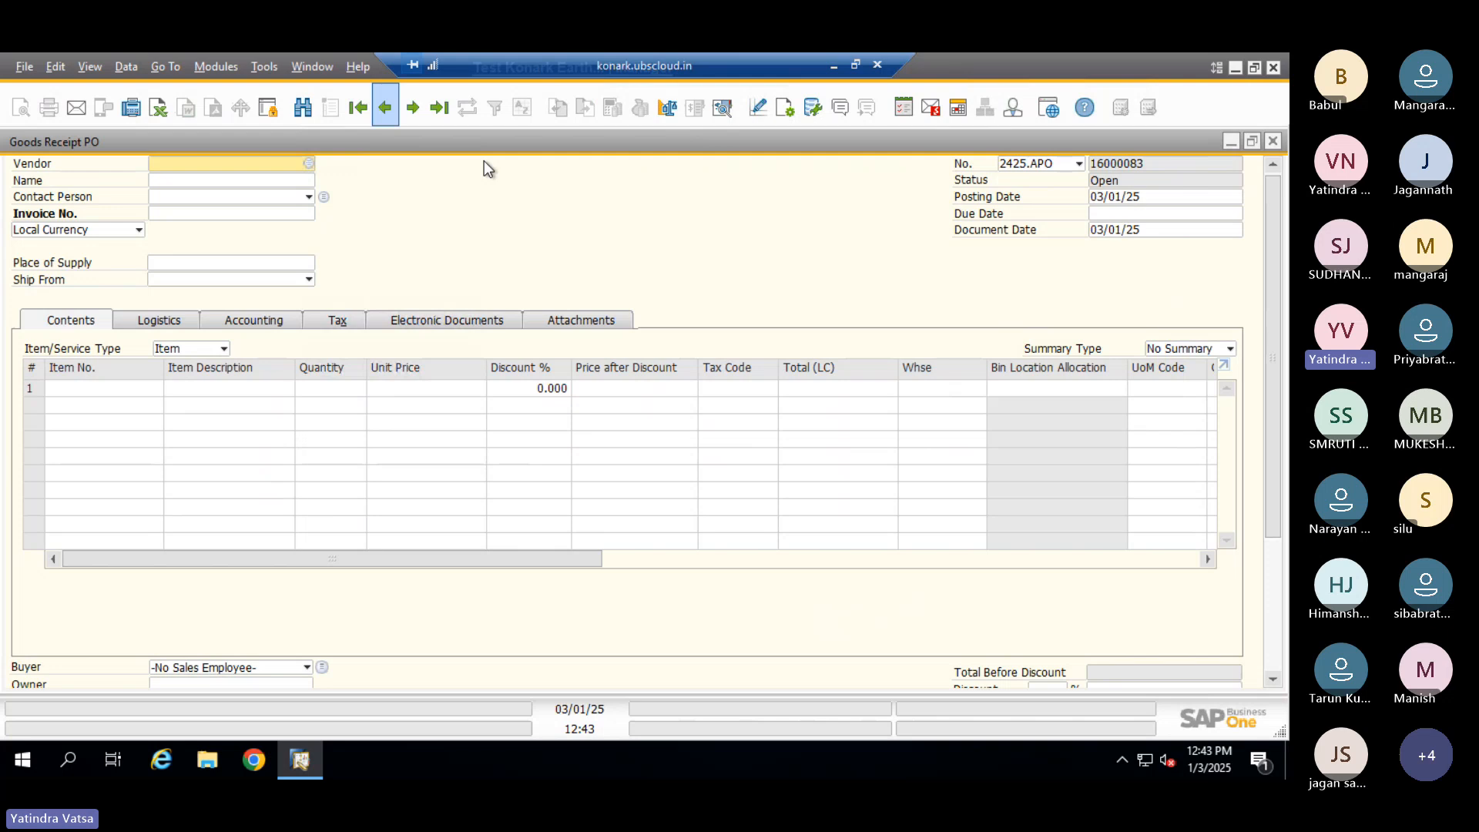
scroll(1002, 298, down, 3)
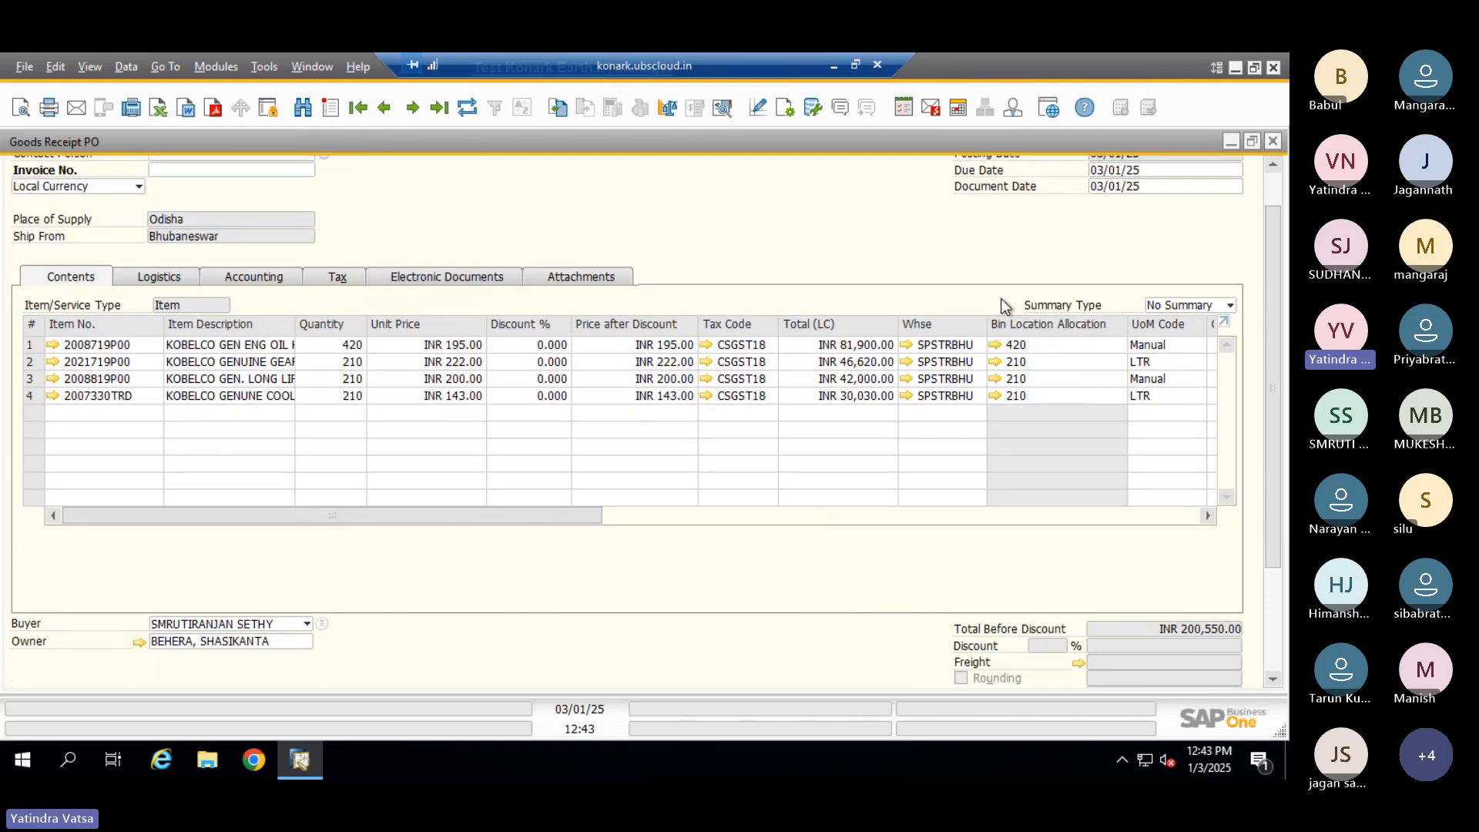
scroll(1001, 298, down, 5)
drag(1271, 334, 1265, 409)
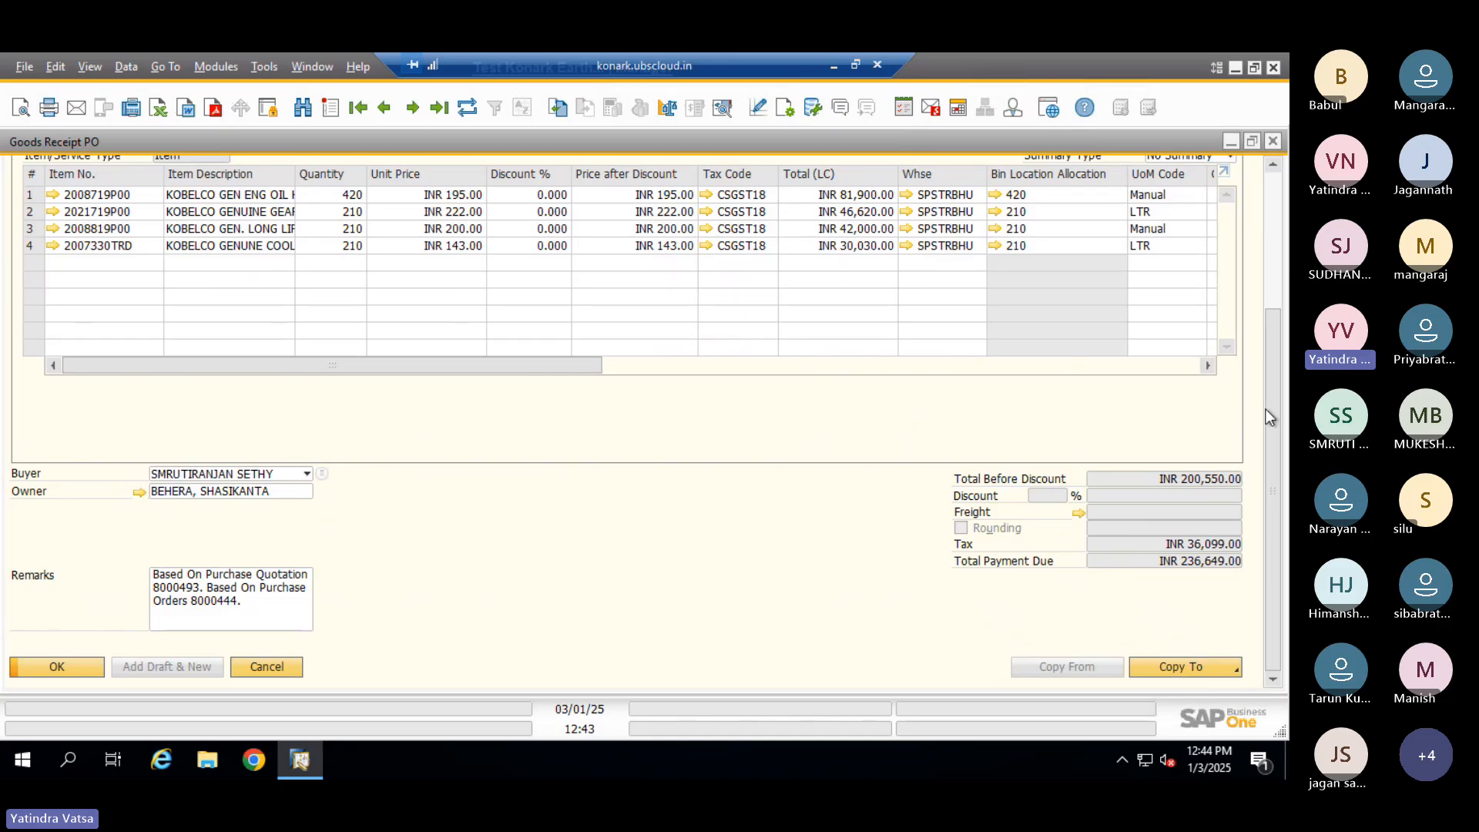
click(1182, 666)
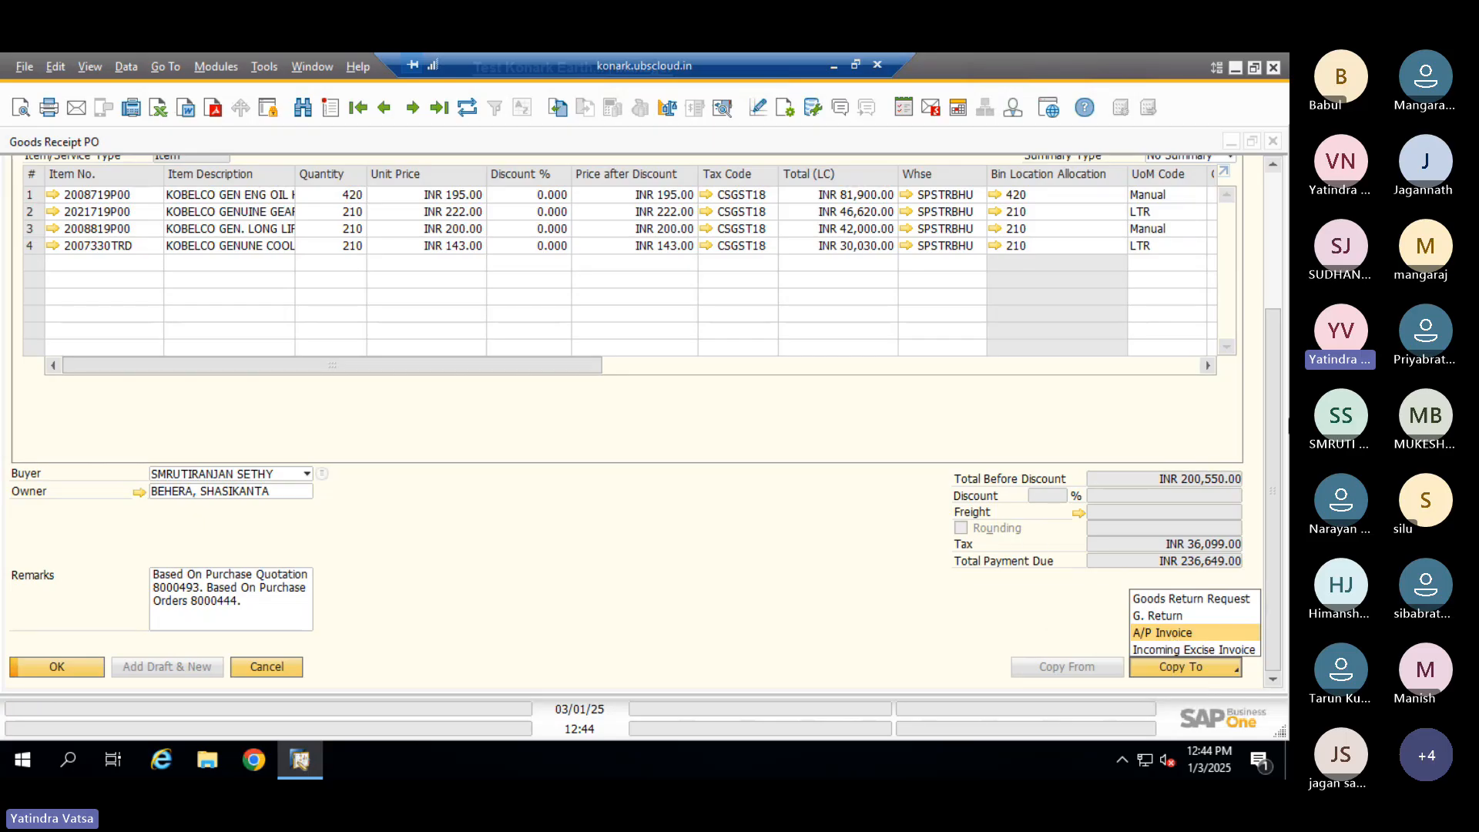
click(1277, 228)
click(1278, 228)
right_click(555, 207)
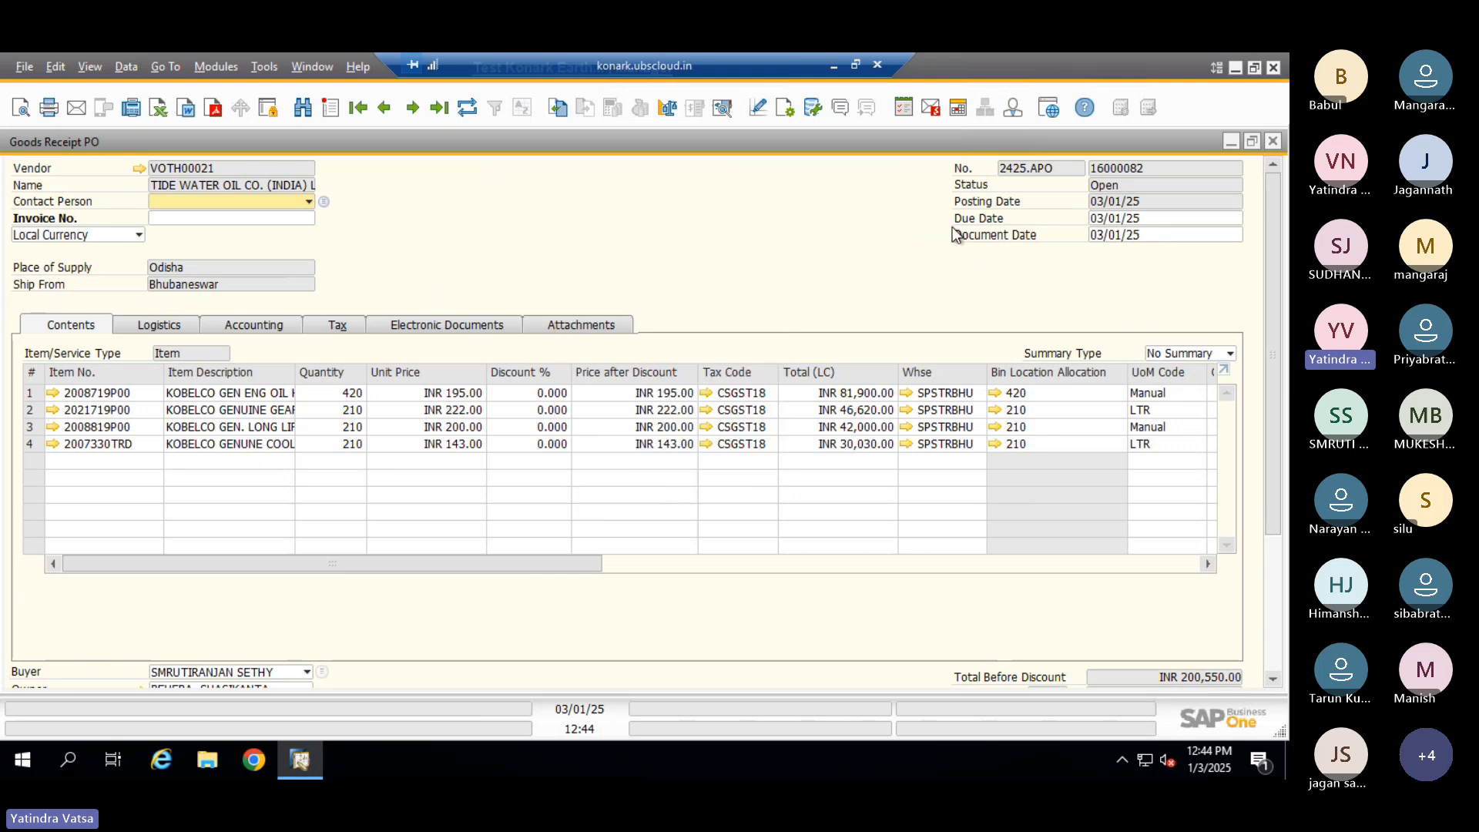
Copy the Goods Receipt PO to an A/P Invoice
drag(1265, 242, 1276, 631)
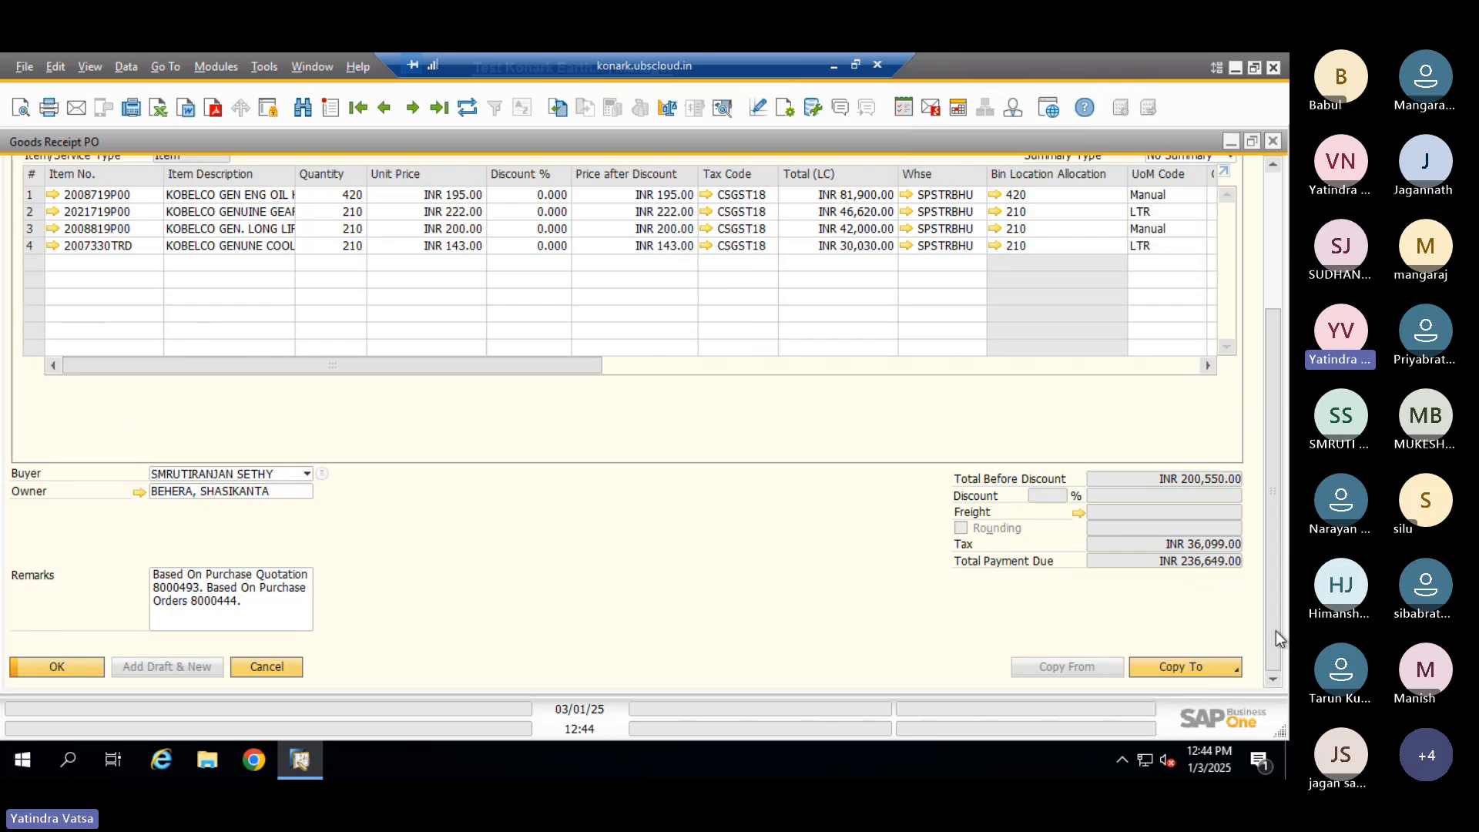
click(1213, 666)
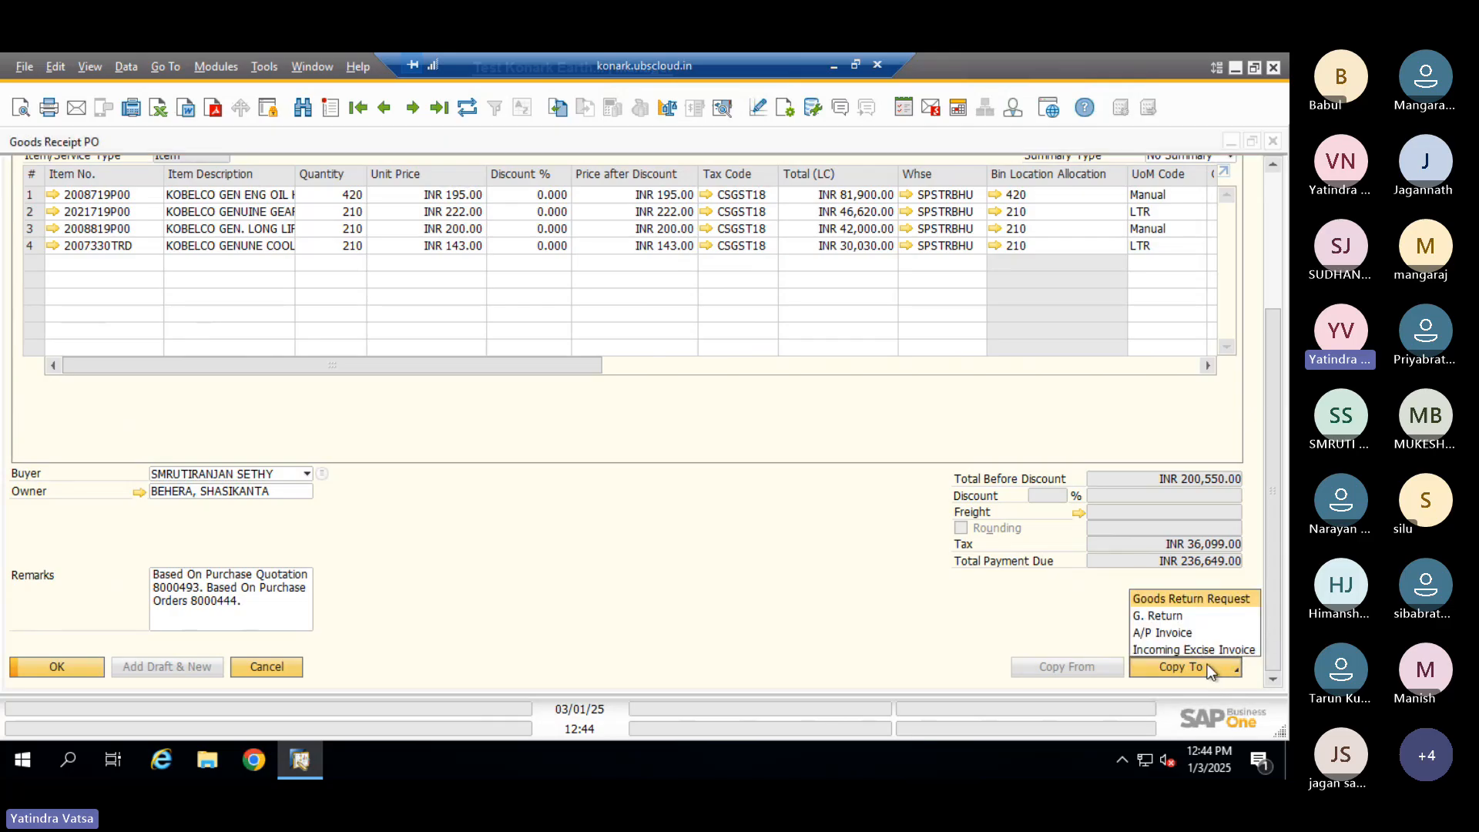
click(1154, 632)
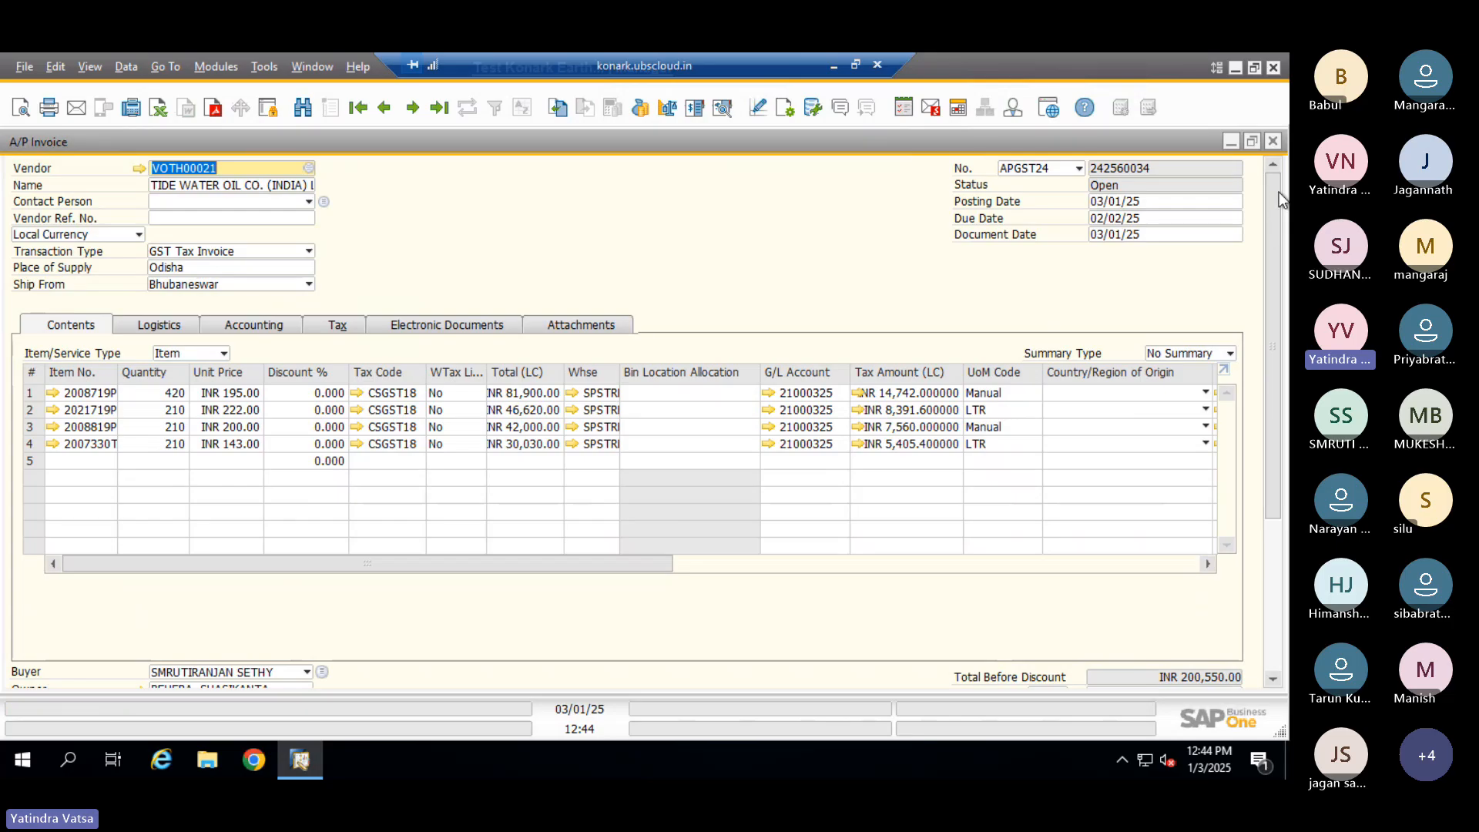
Review the A/P Invoice and add it, accepting that it cannot be changed
mouse_move(1272, 182)
mouse_down()
mouse_move(1268, 235)
mouse_move(1272, 163)
mouse_up()
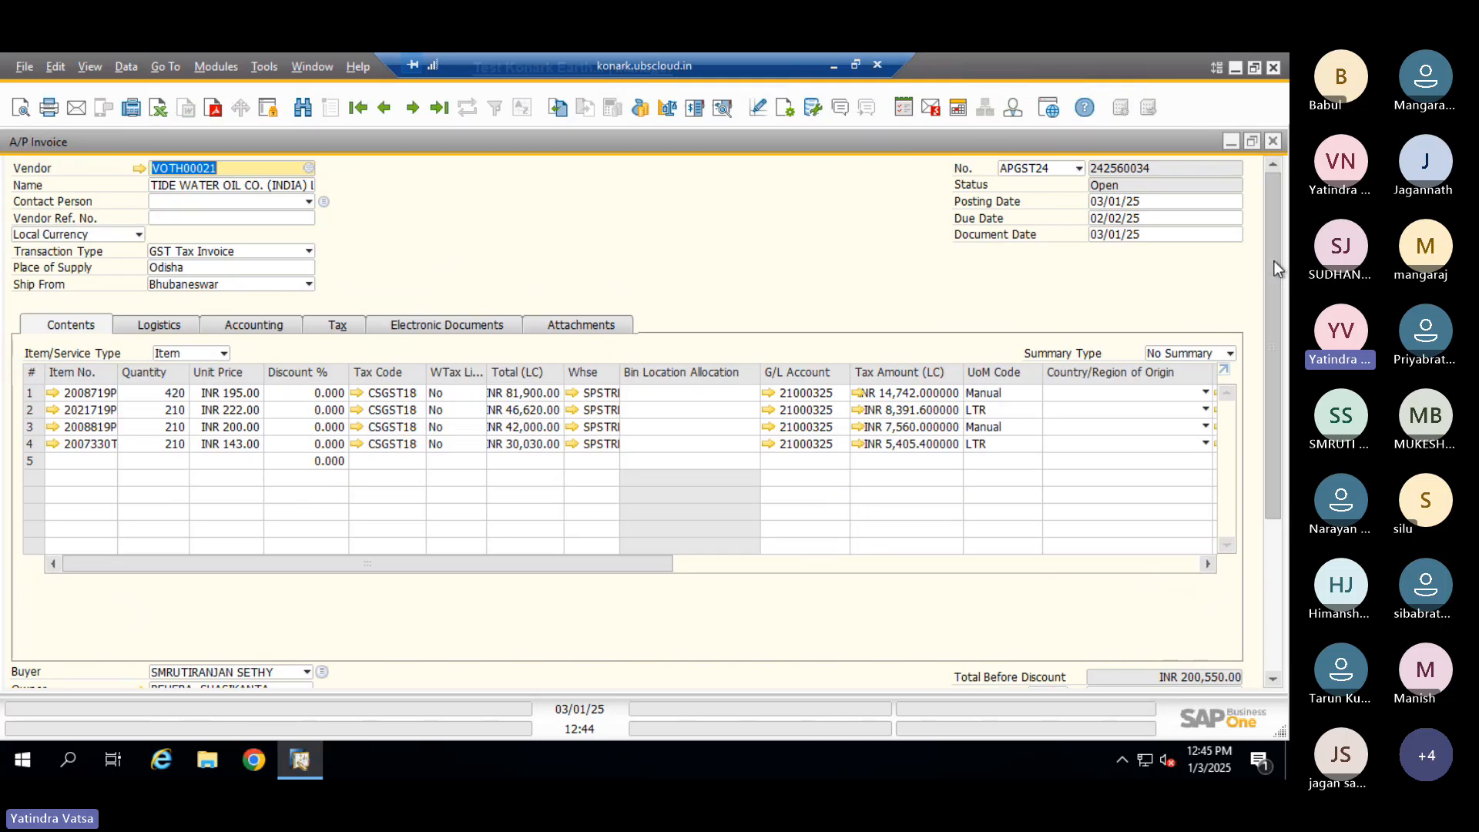
drag(1273, 260, 1275, 431)
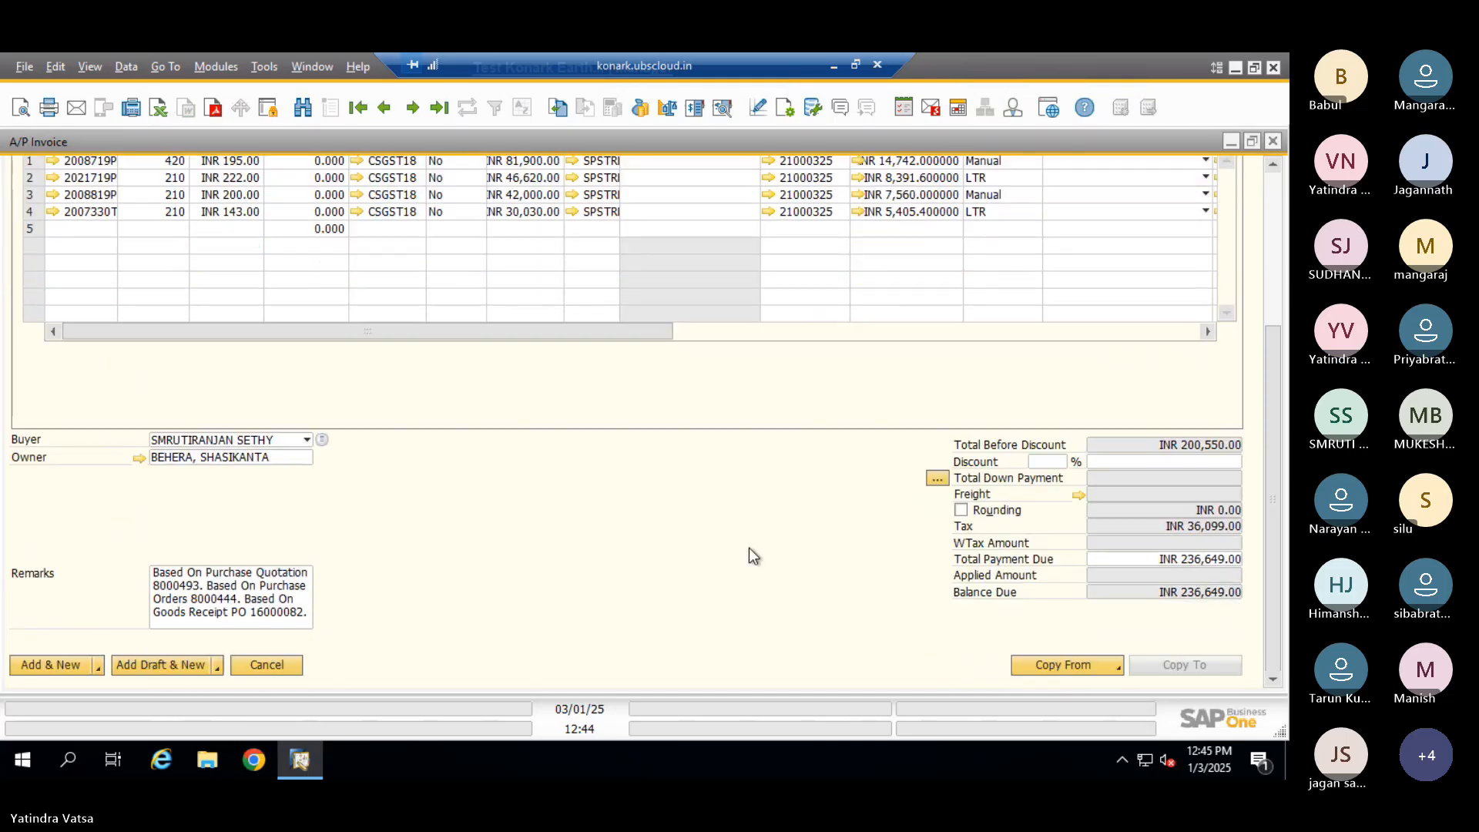
click(40, 664)
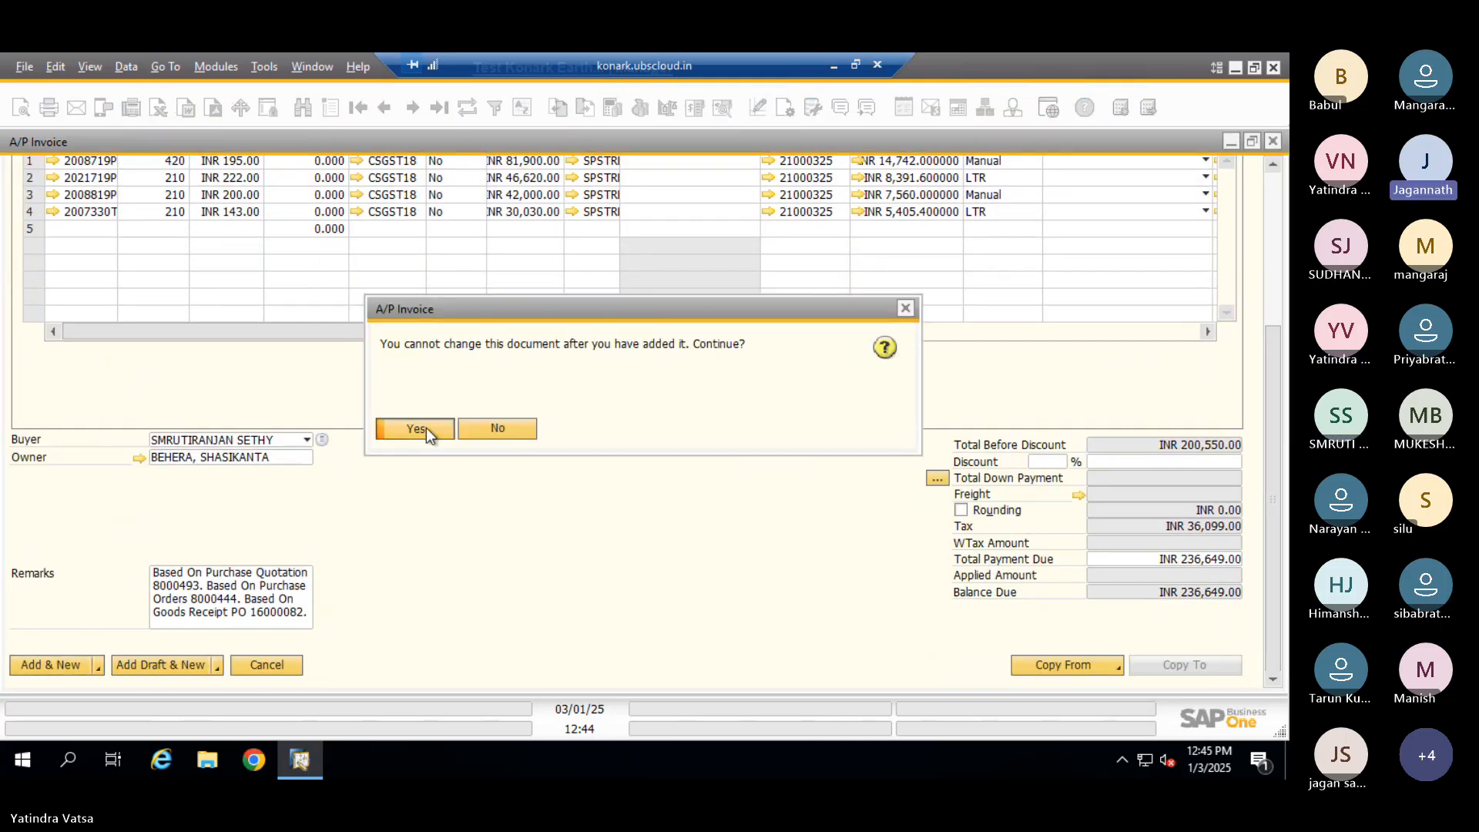
click(427, 427)
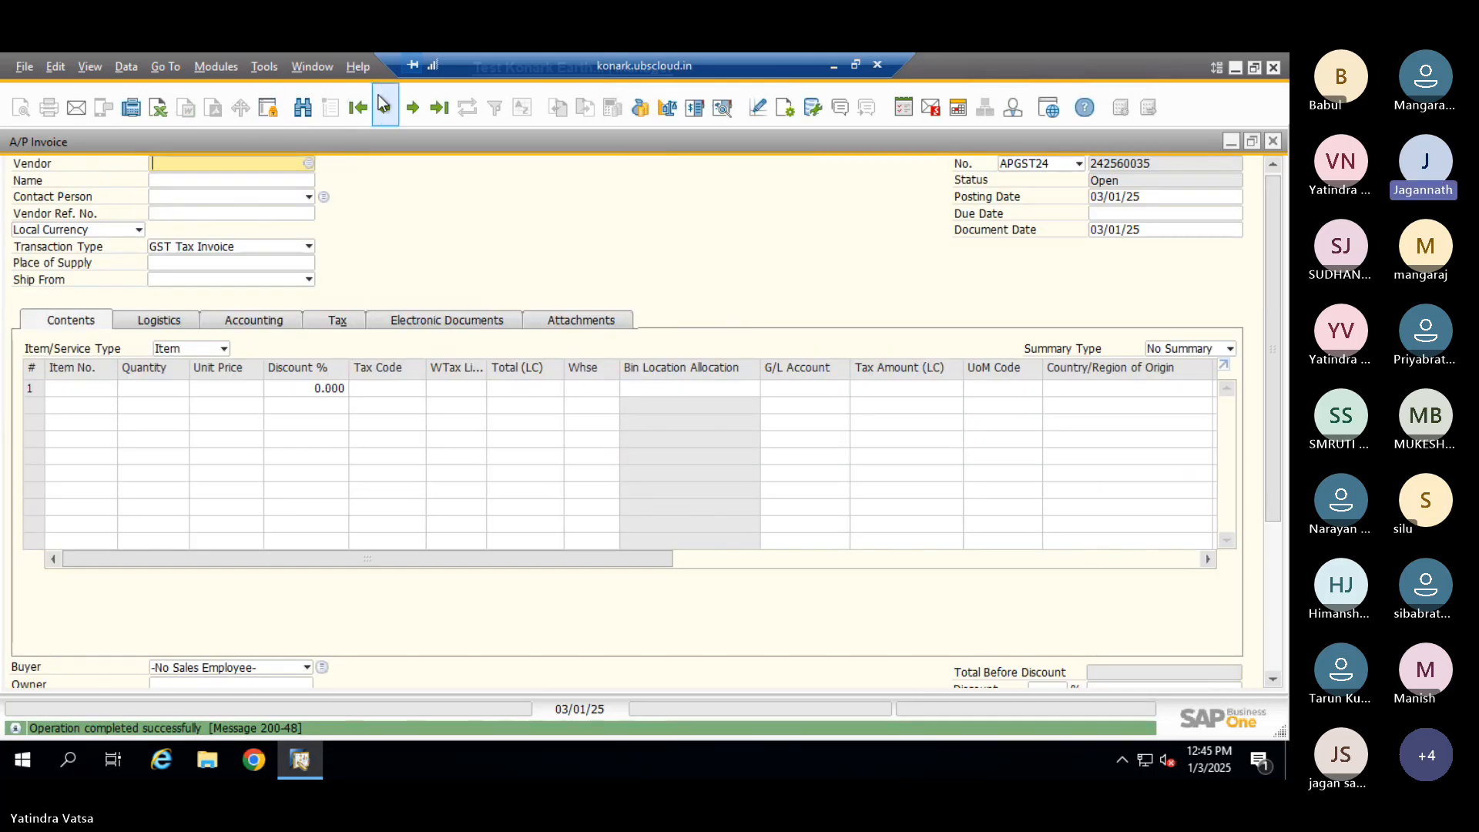
Display the A/P Invoice that was just added and copy it to an A/P Credit Memo
click(383, 104)
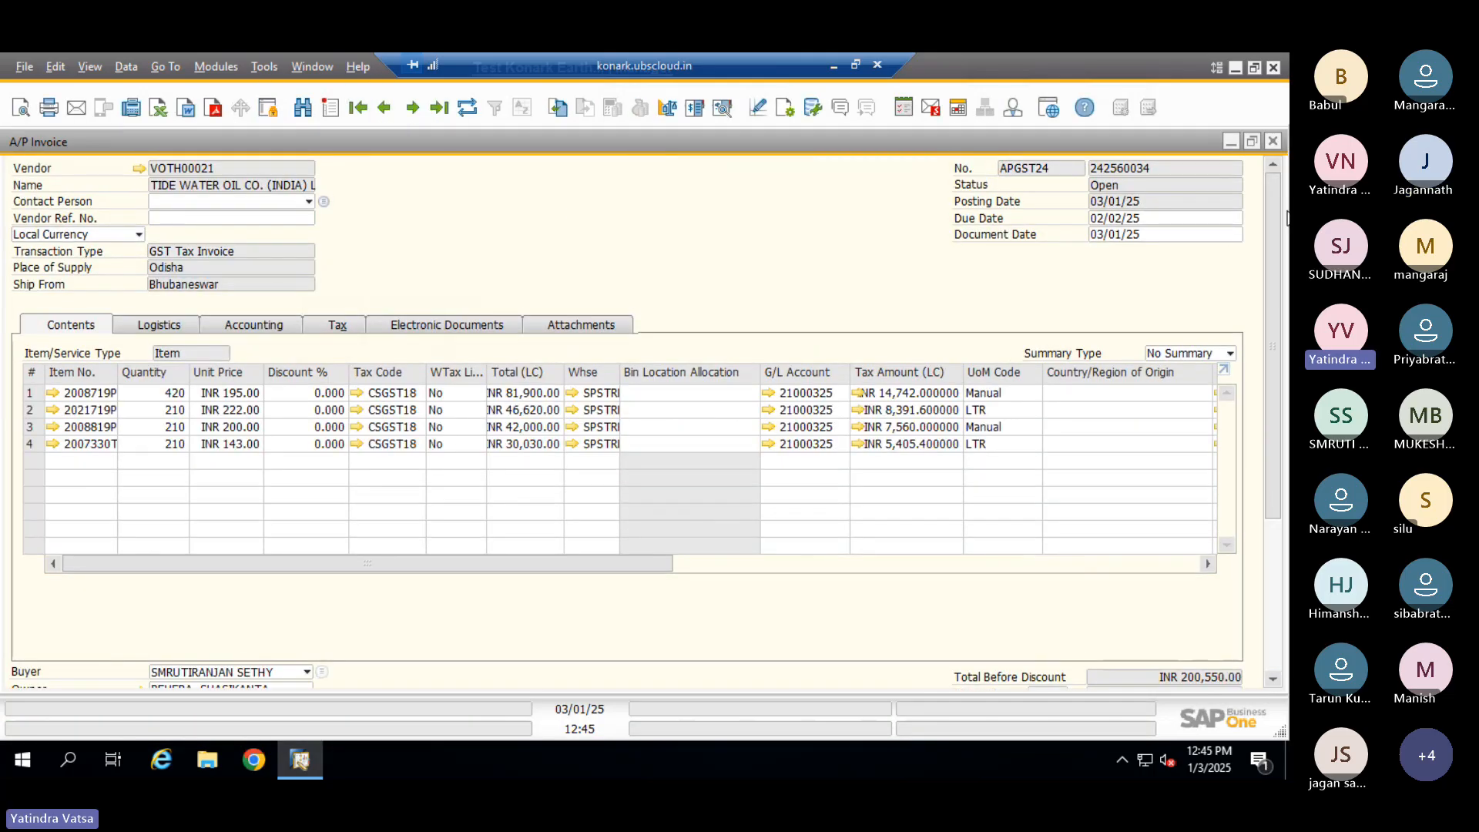
drag(1274, 221, 1265, 351)
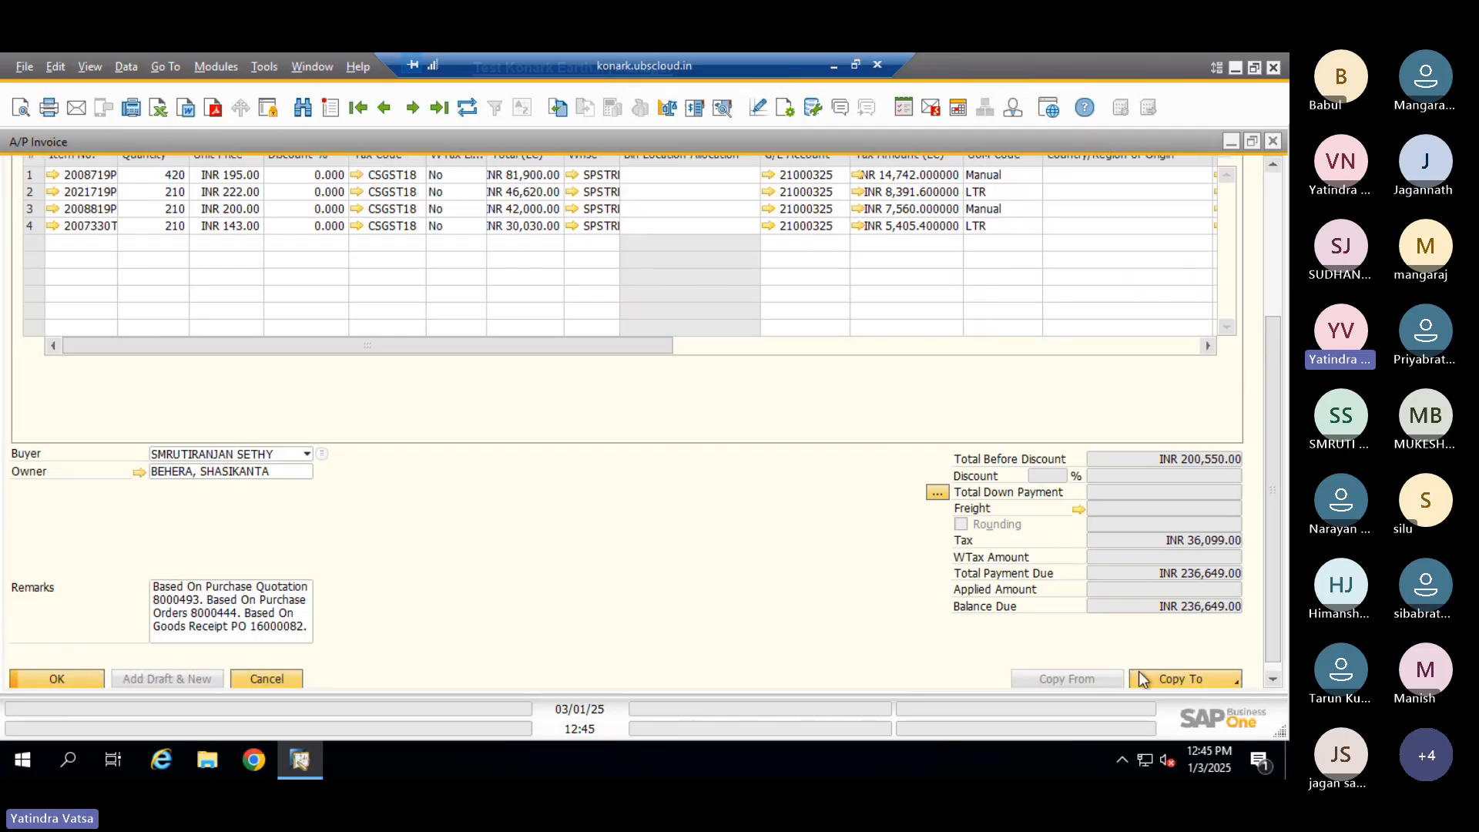
click(1203, 681)
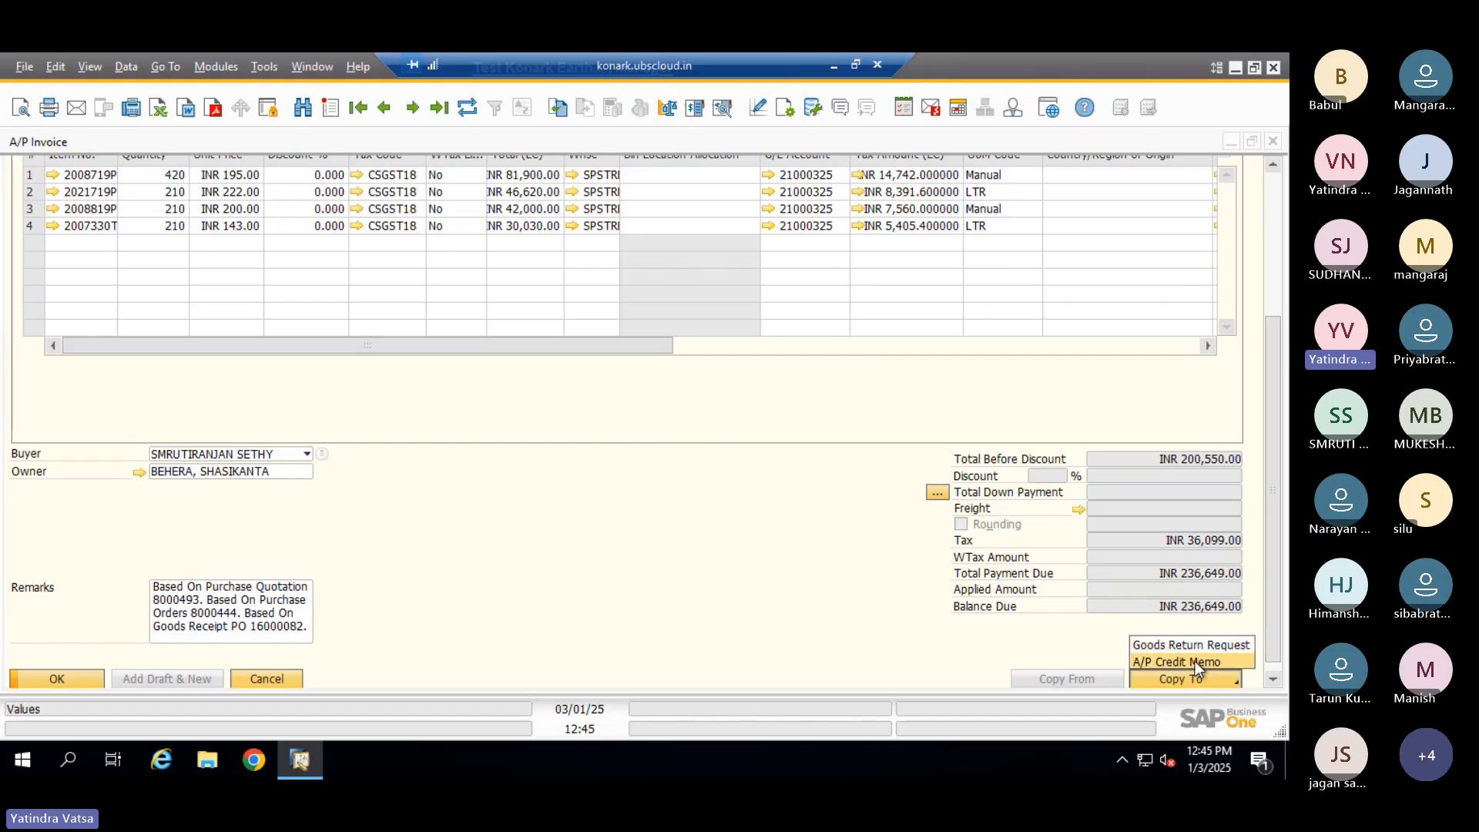
click(1195, 661)
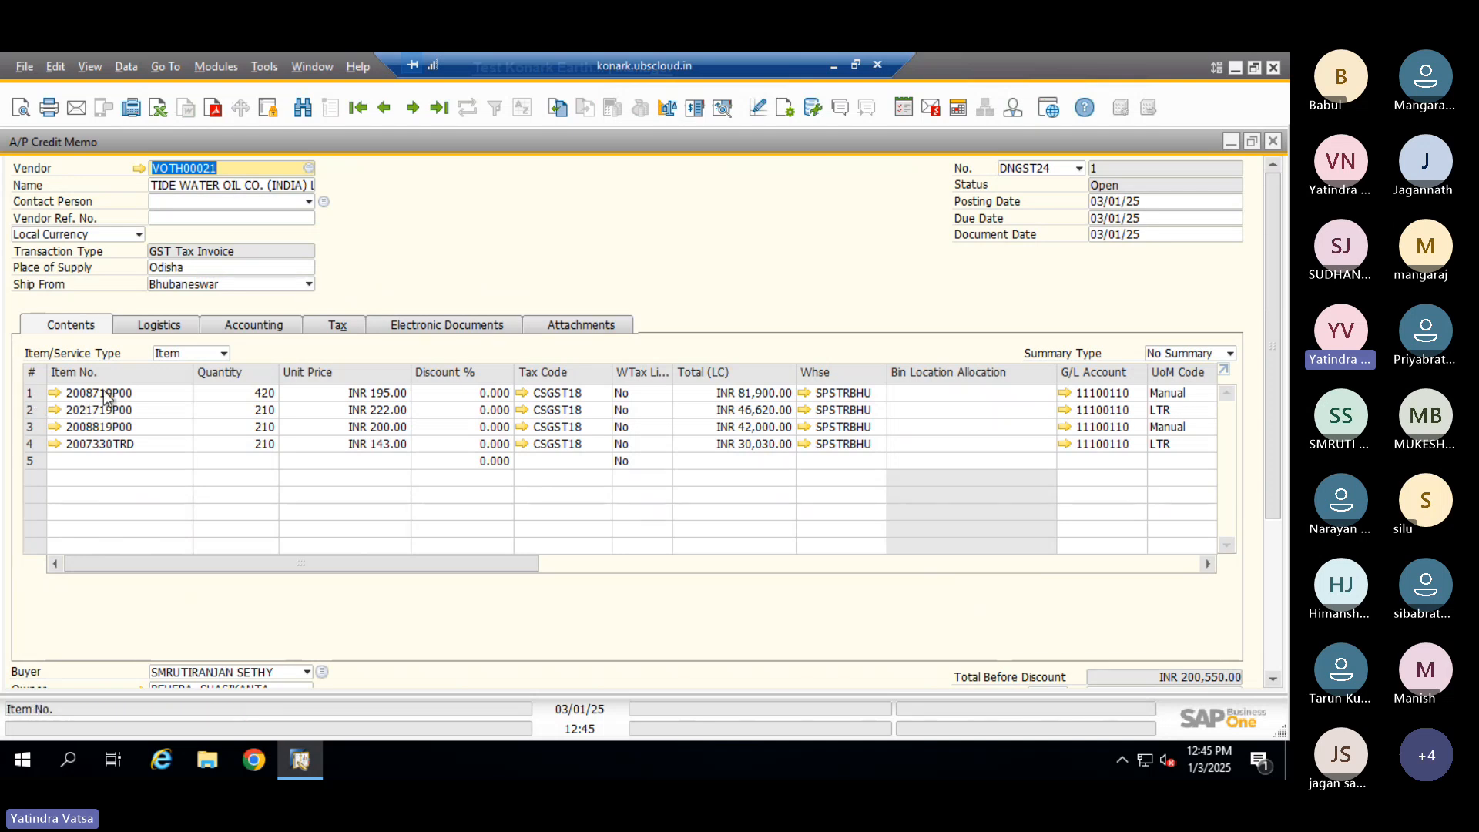
Check the Without Qty Posting column in the credit memo's table format settings and locate it in the item table
right_click(35, 399)
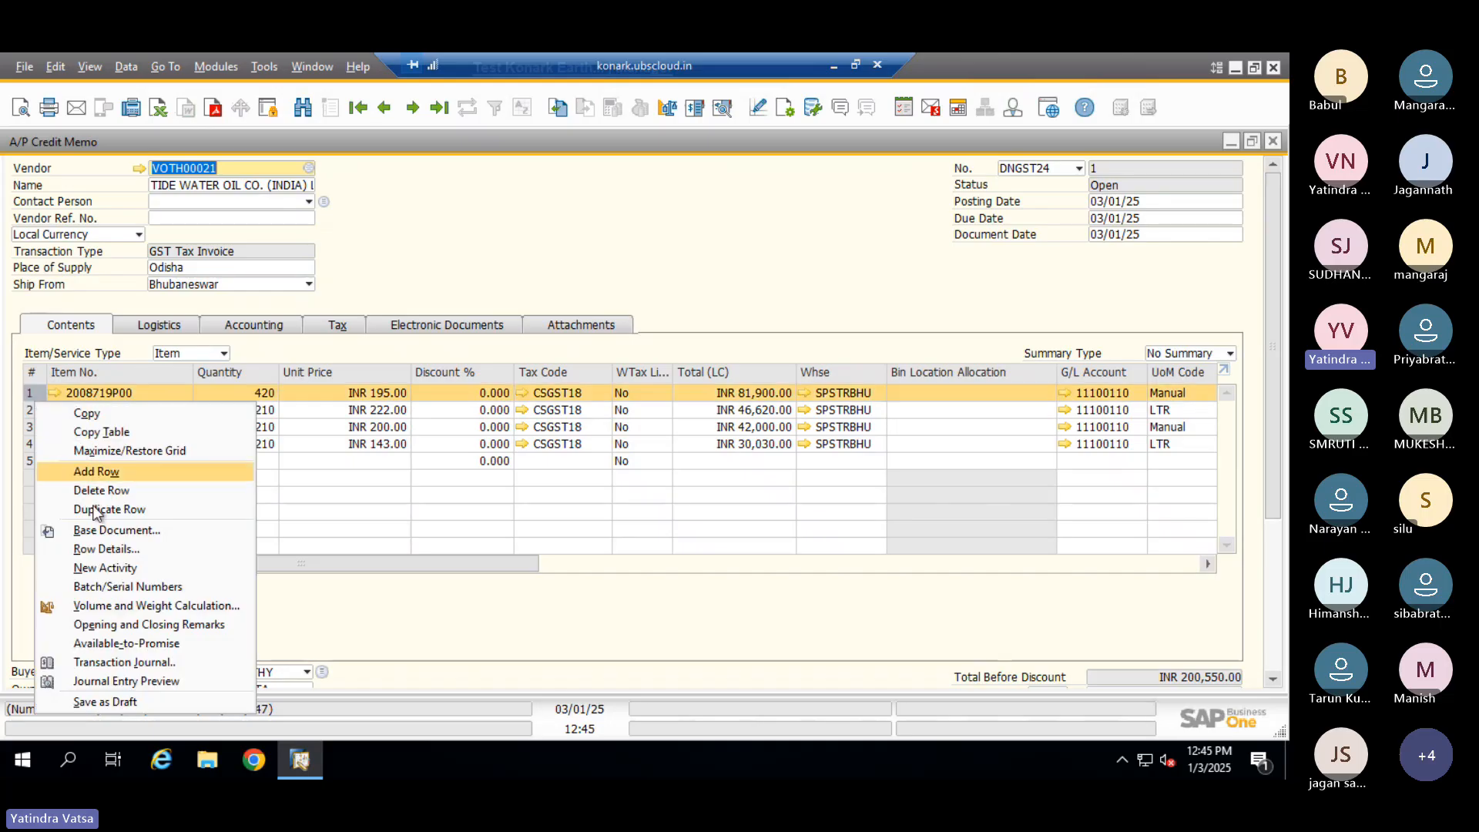
click(427, 242)
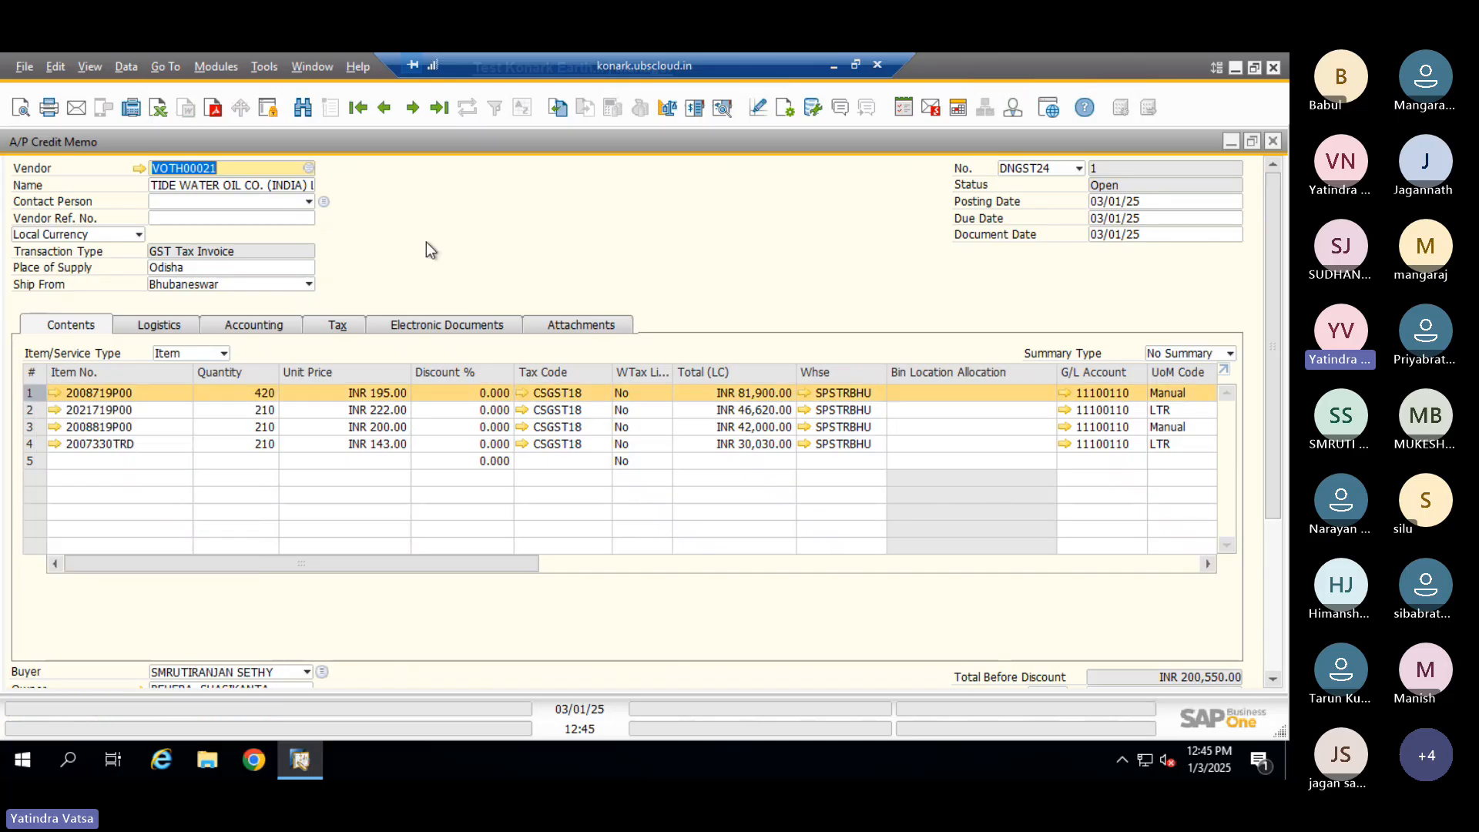
click(792, 115)
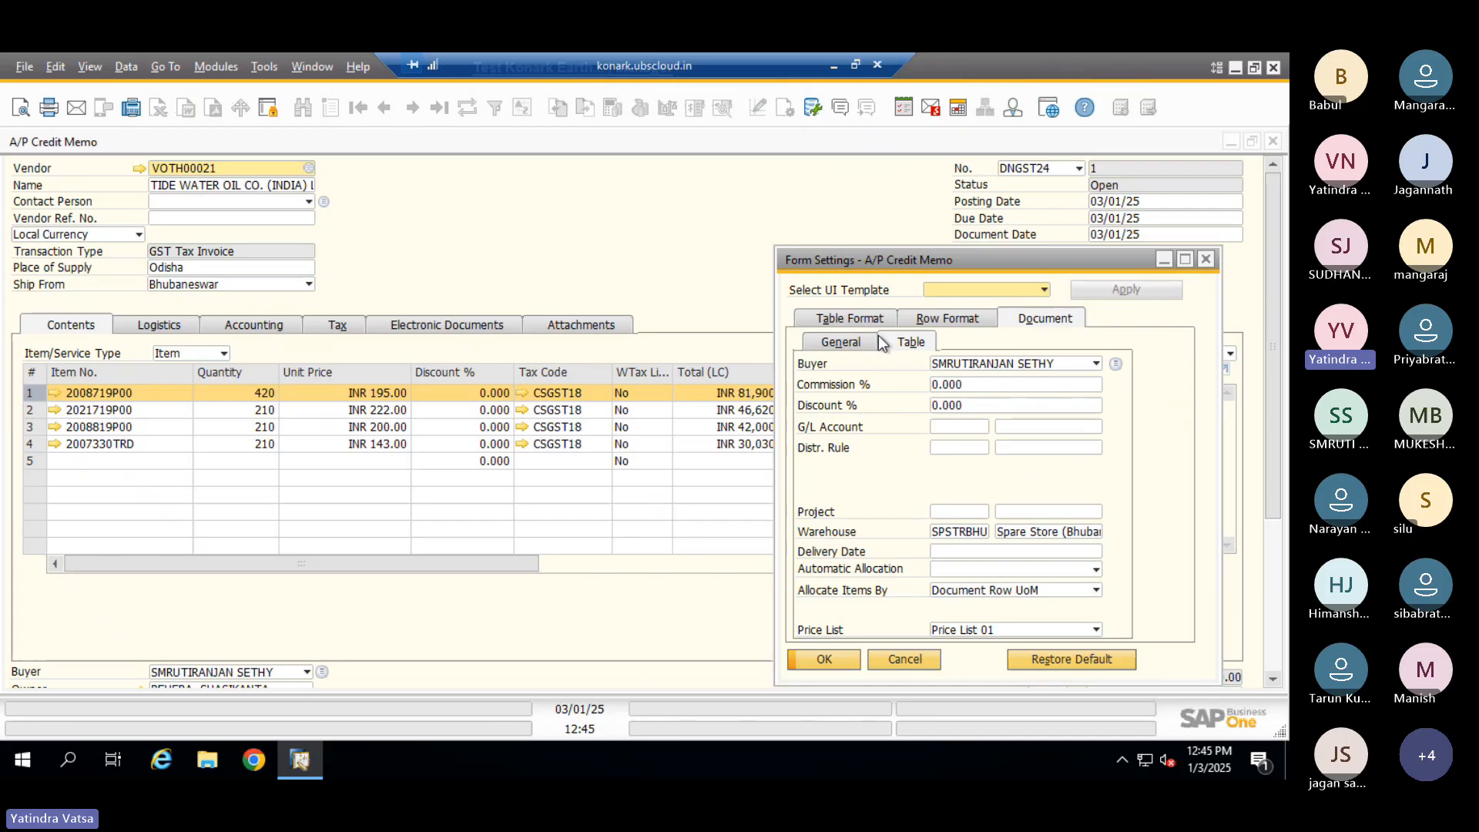
click(854, 318)
click(922, 340)
text(with)
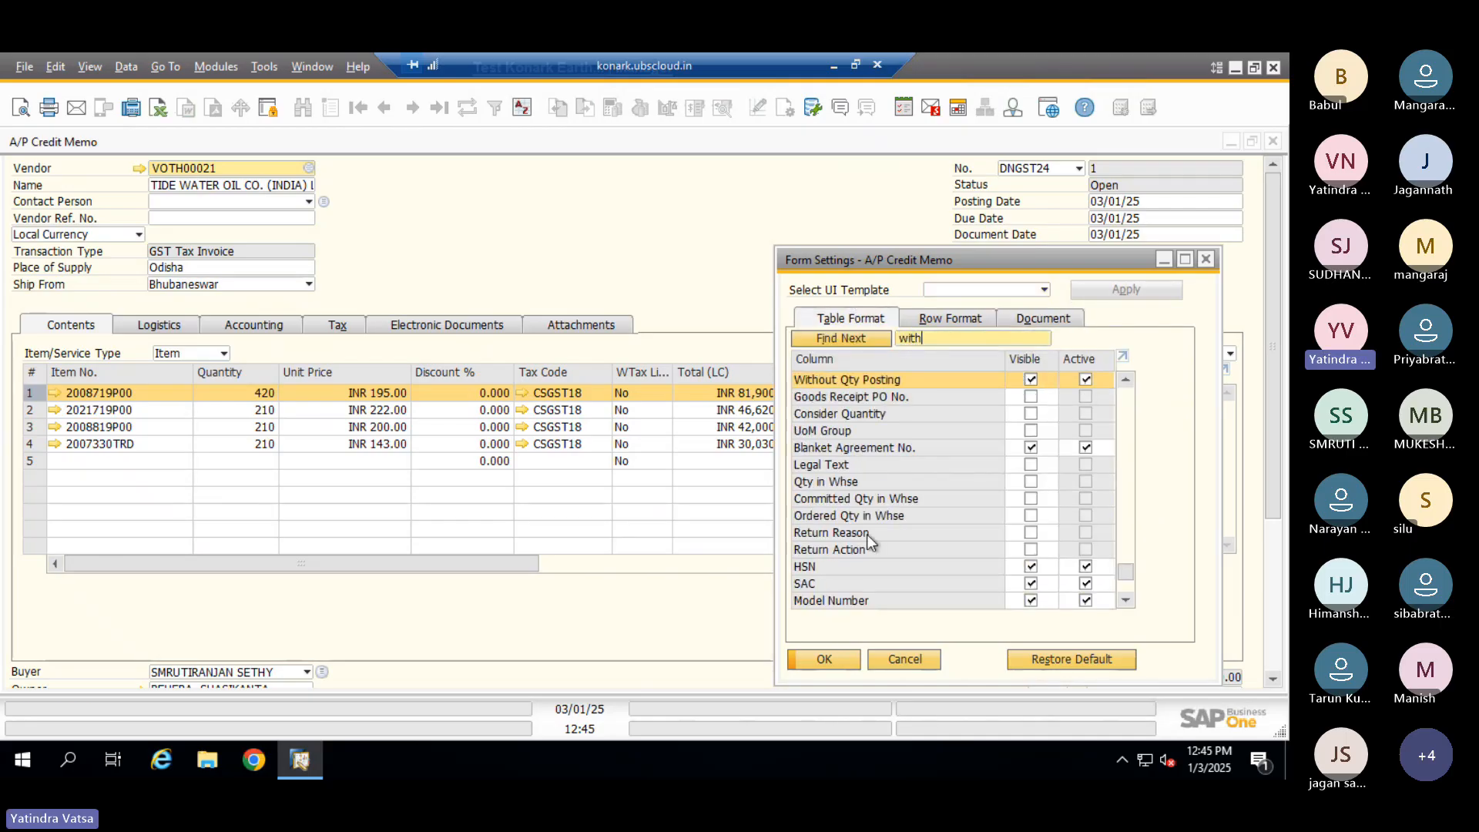
click(824, 658)
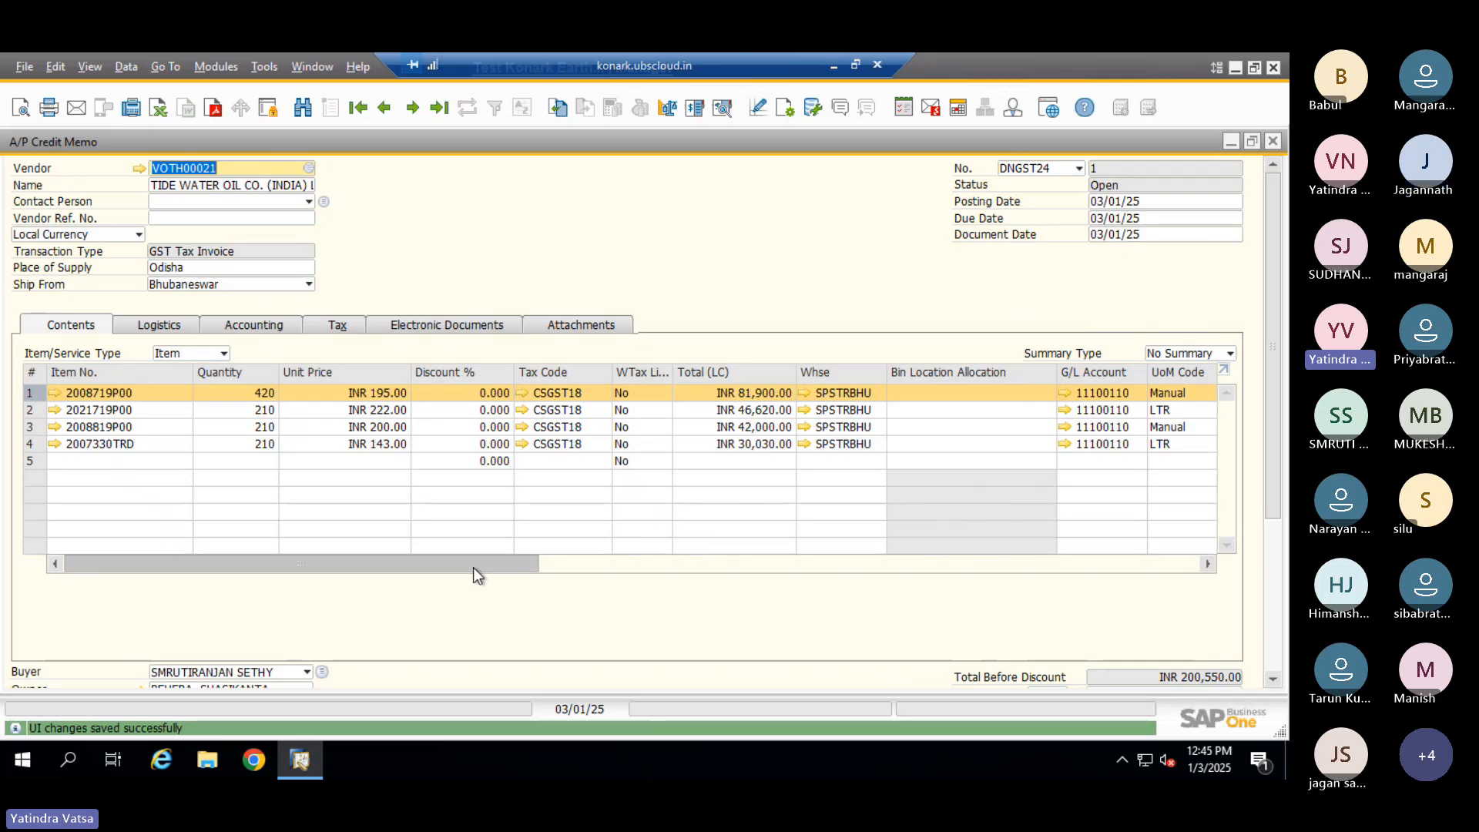
drag(474, 567, 741, 564)
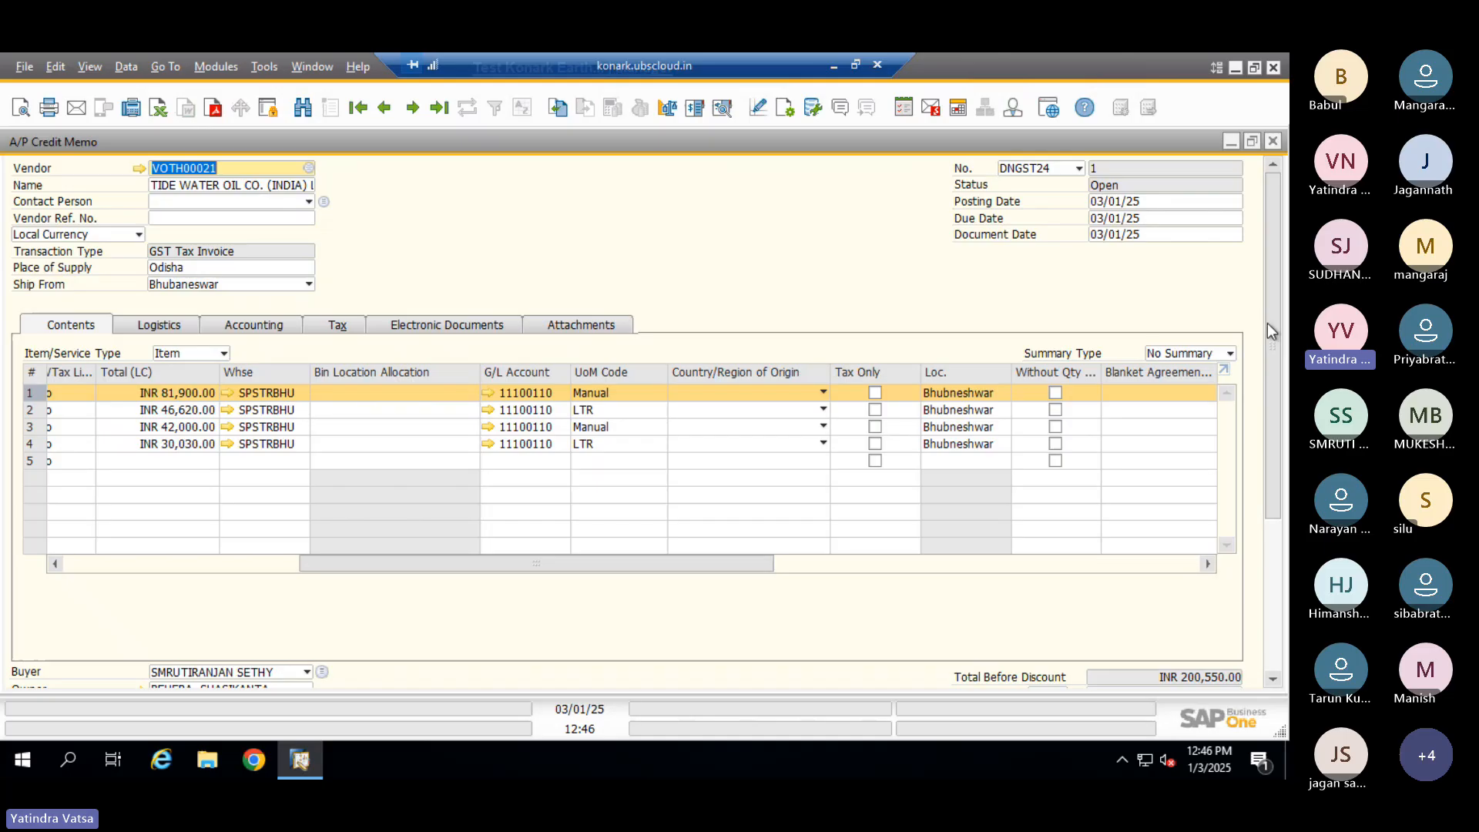
Review the credit memo's totals, remarks and item rows
drag(1271, 331, 1262, 476)
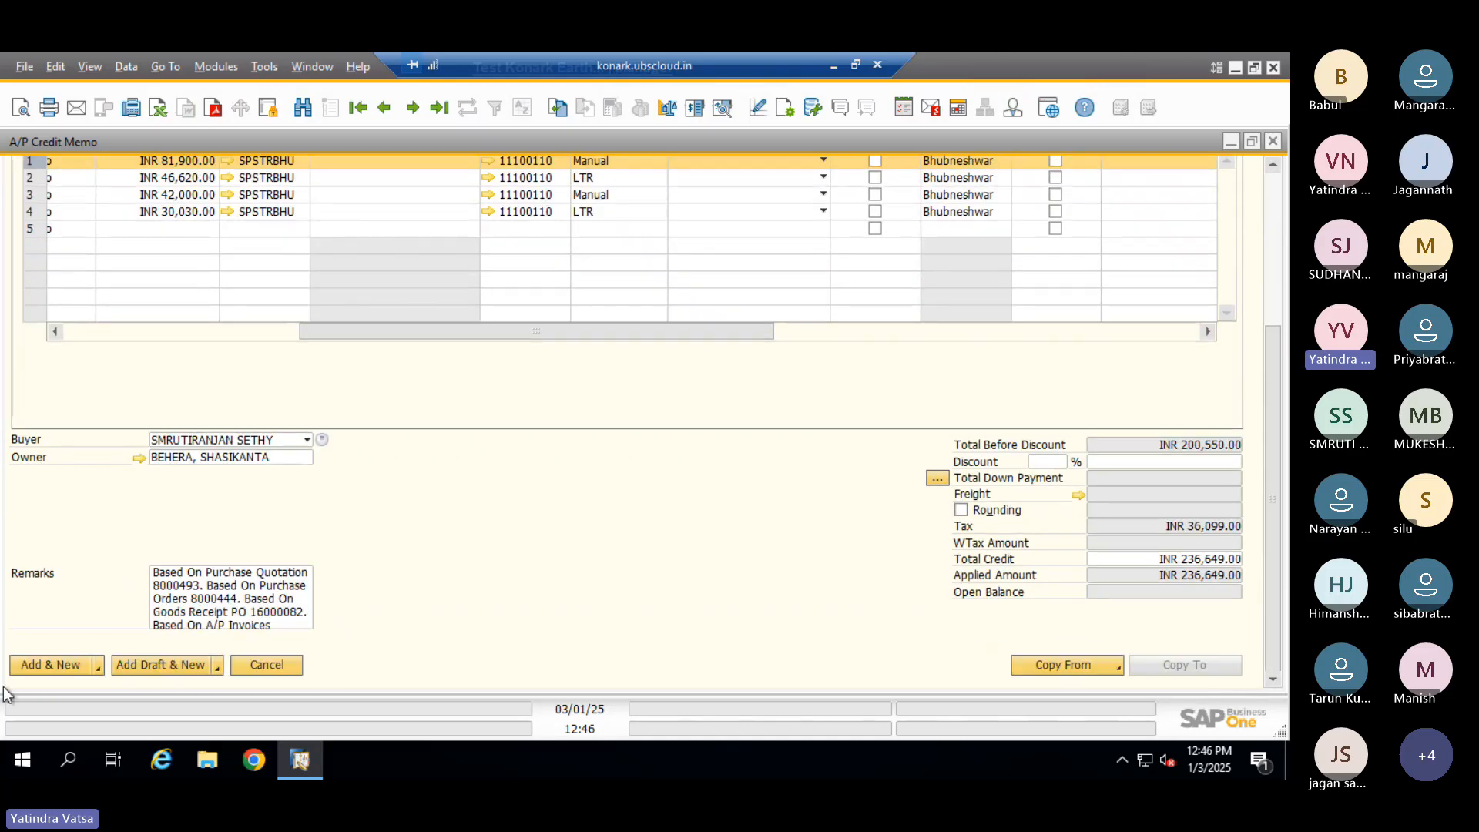
drag(359, 335, 61, 307)
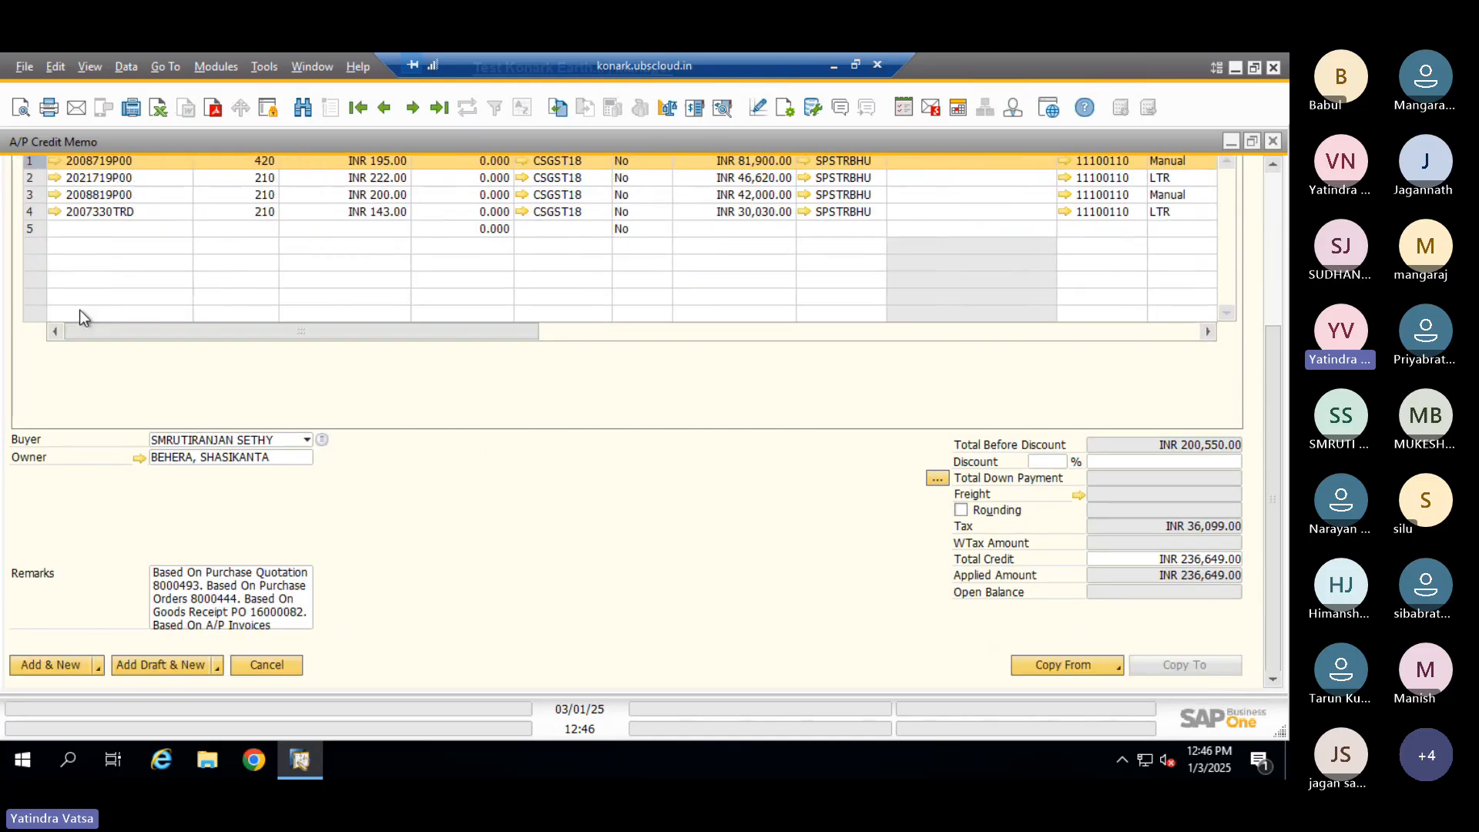
click(229, 599)
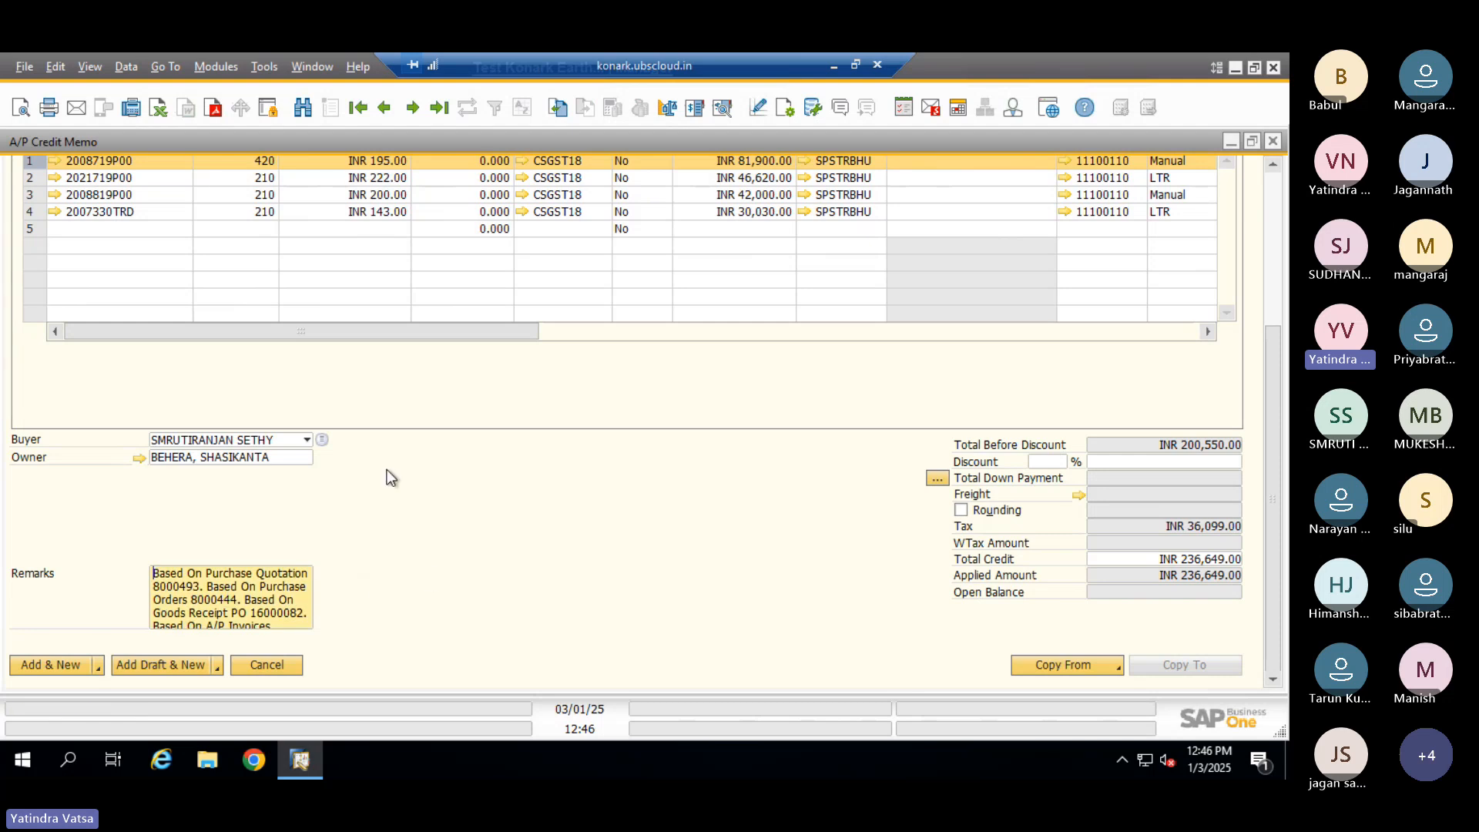
drag(1272, 354, 1283, 247)
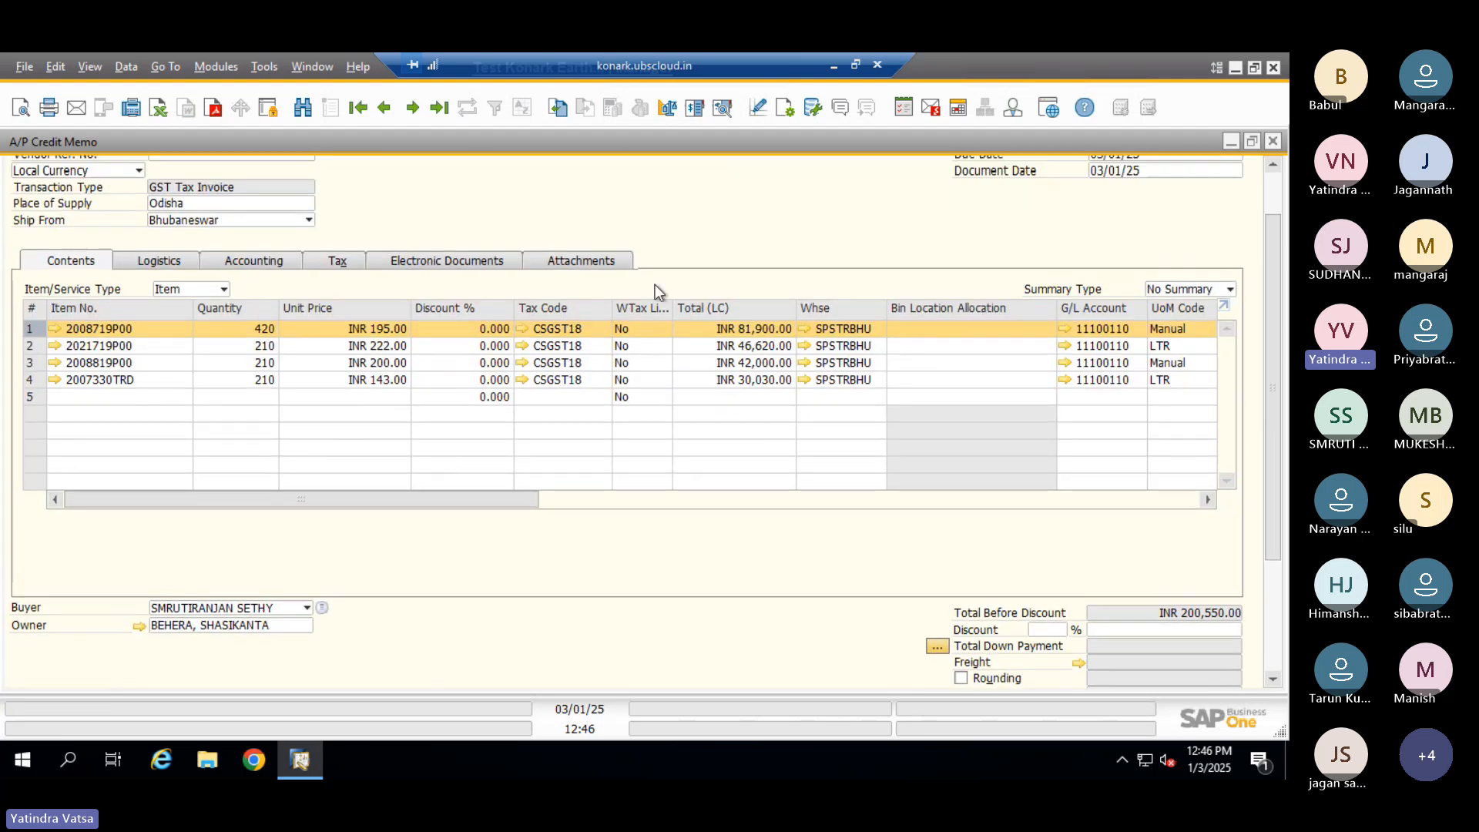
Examine the original reference number and date fields in the credit memo's tax details
click(336, 264)
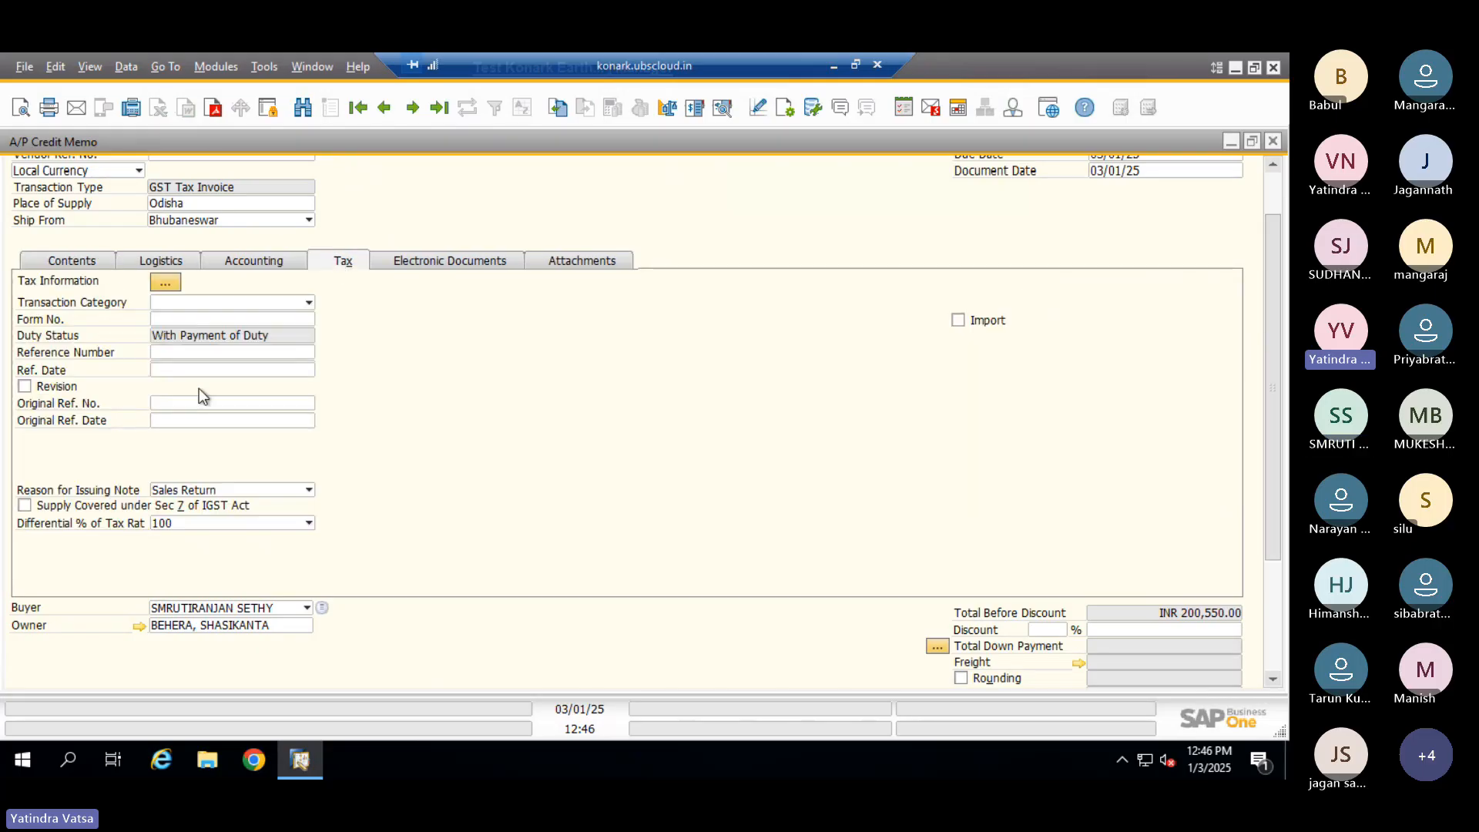
click(177, 402)
click(180, 421)
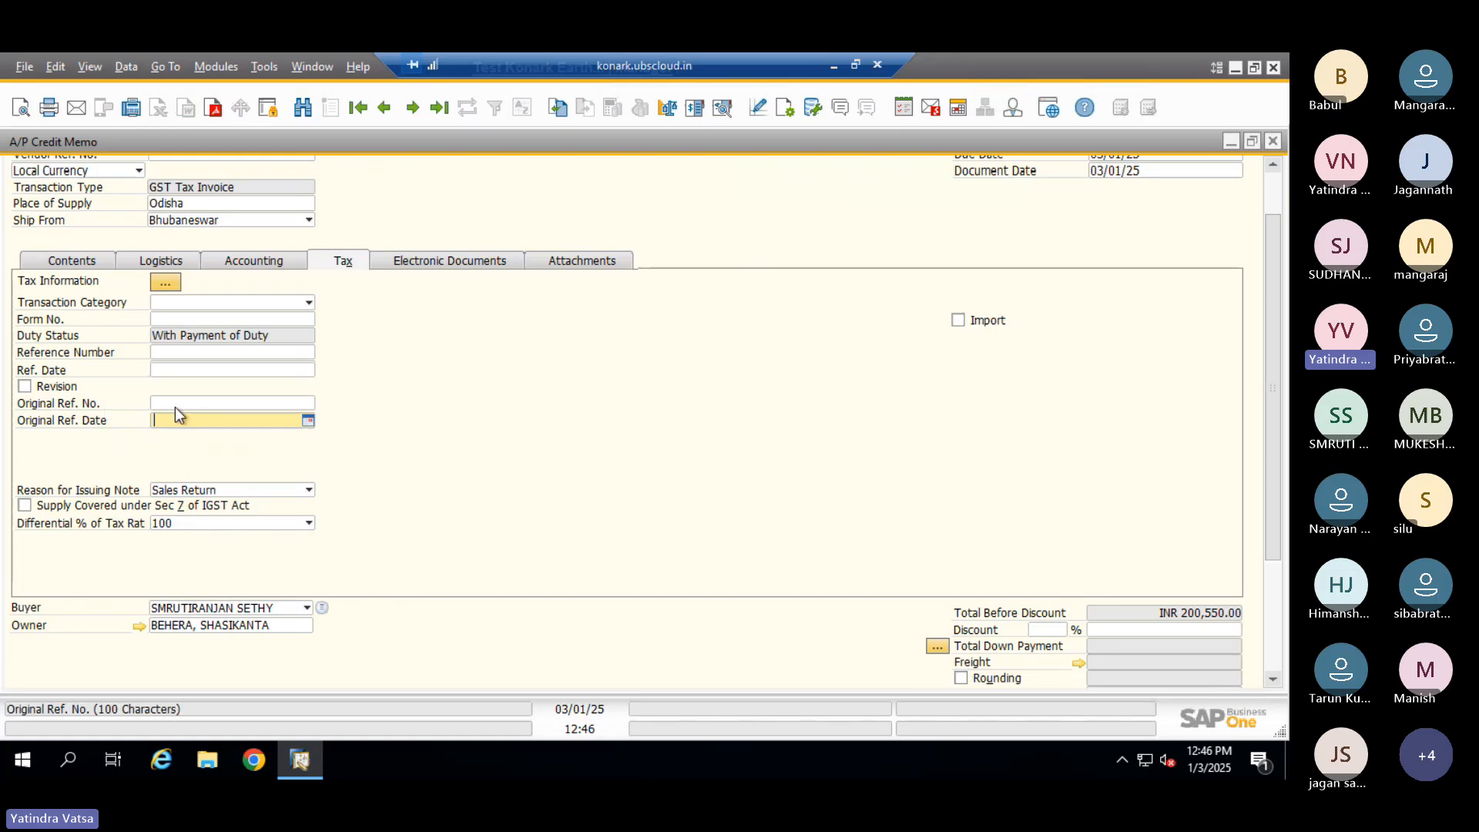
click(177, 405)
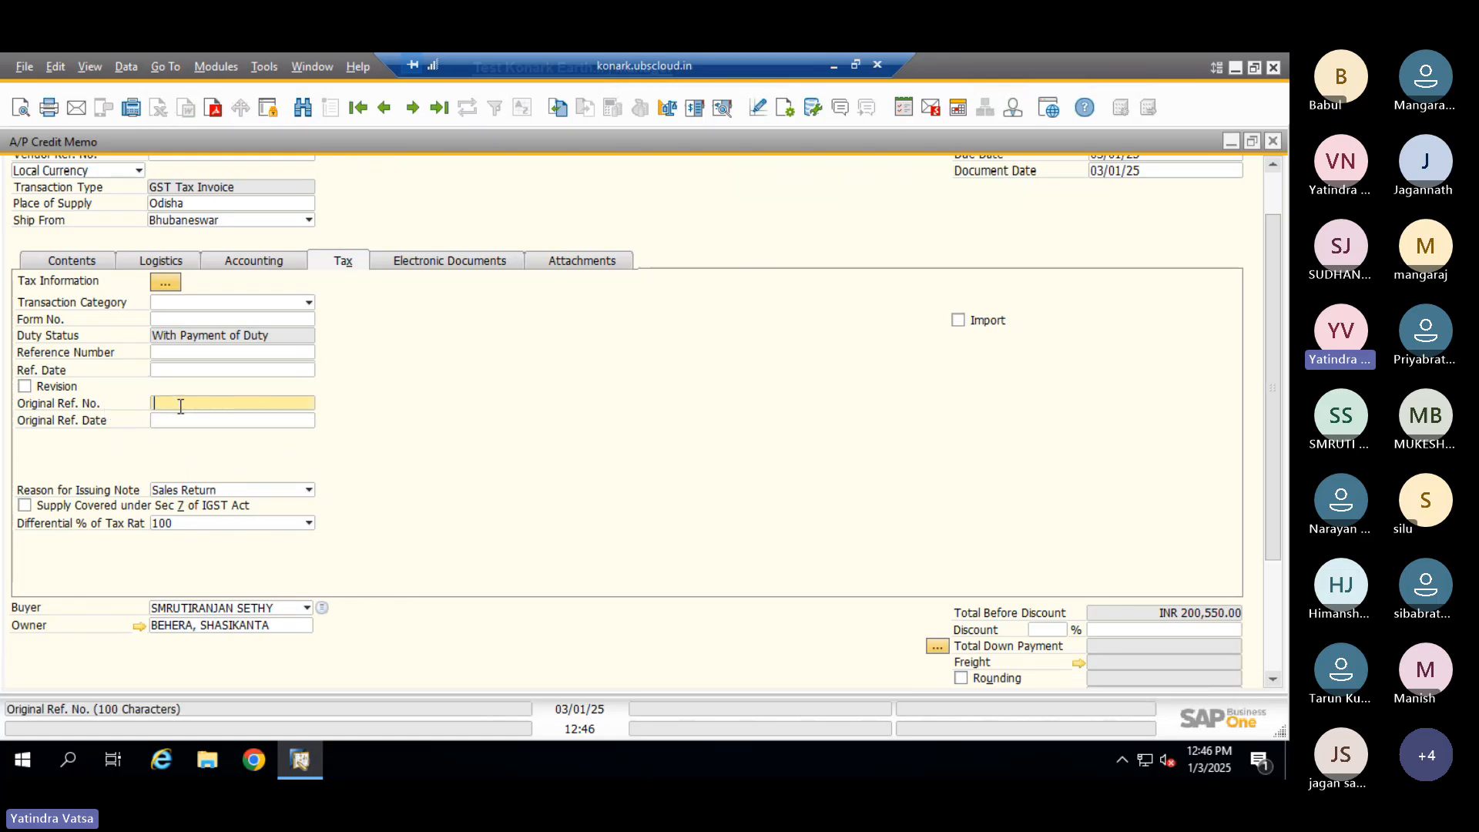
click(171, 422)
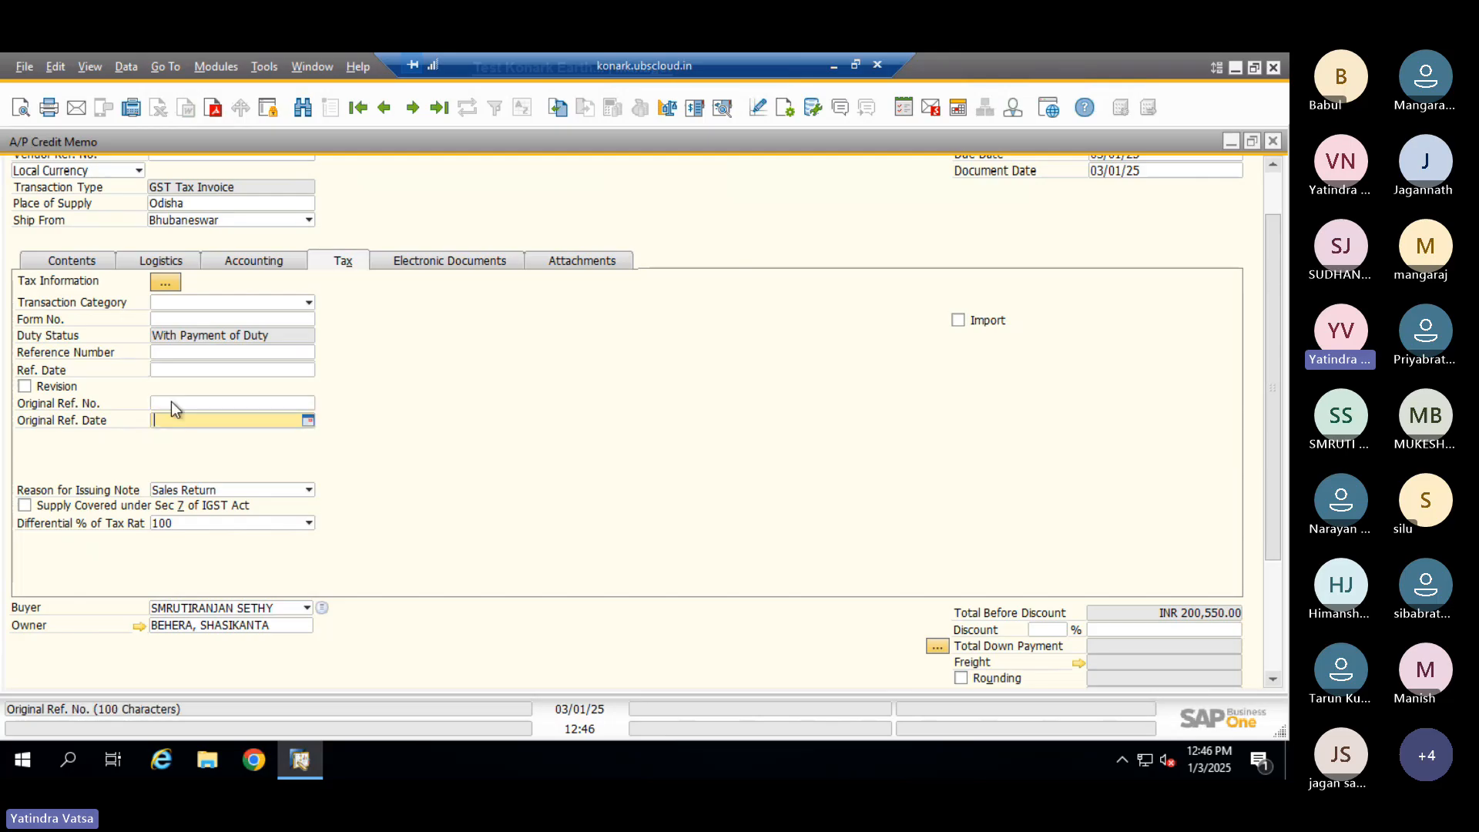
click(173, 402)
click(165, 418)
click(166, 402)
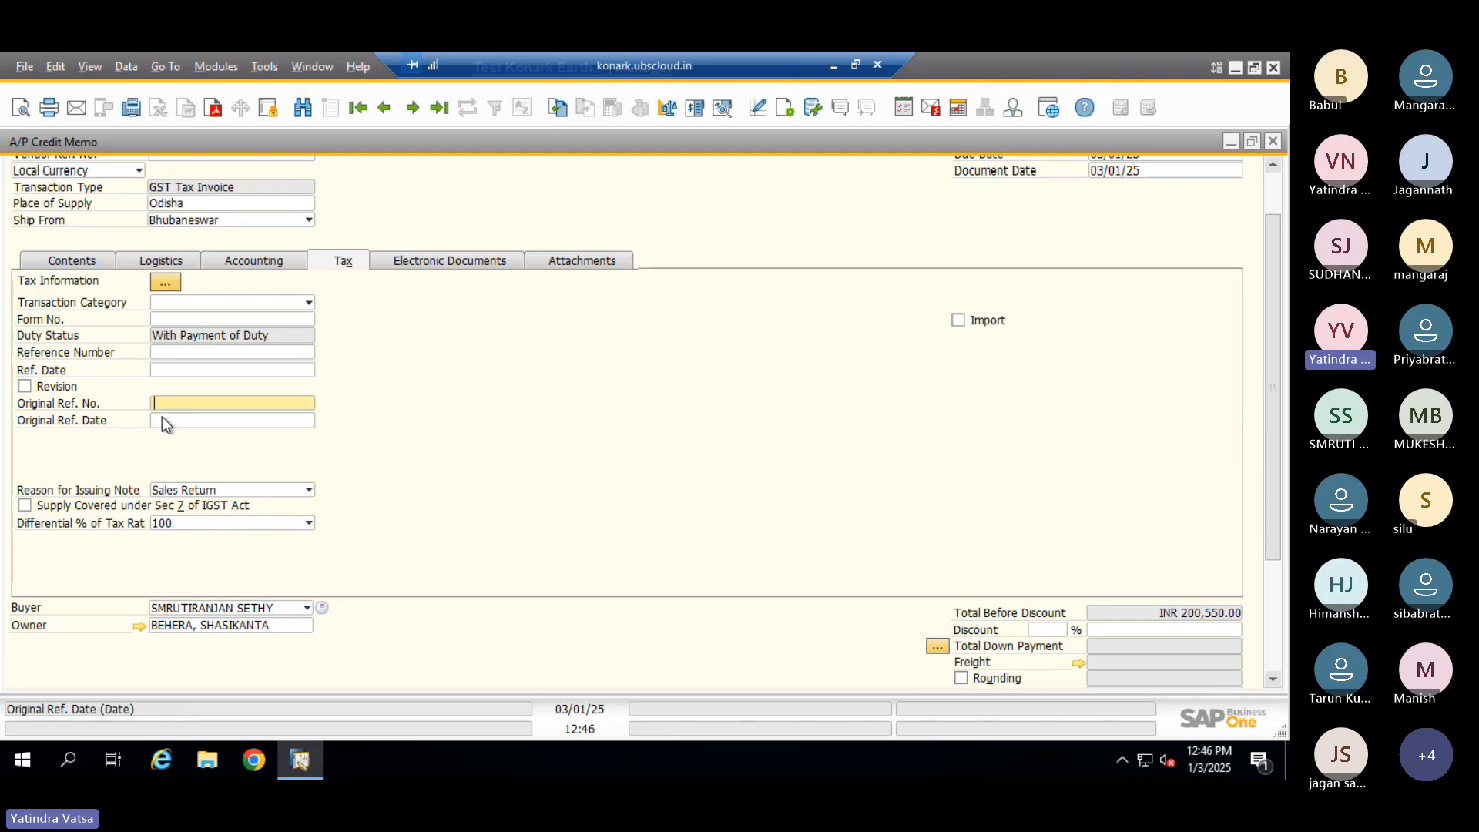
click(162, 416)
click(165, 402)
click(164, 418)
click(168, 402)
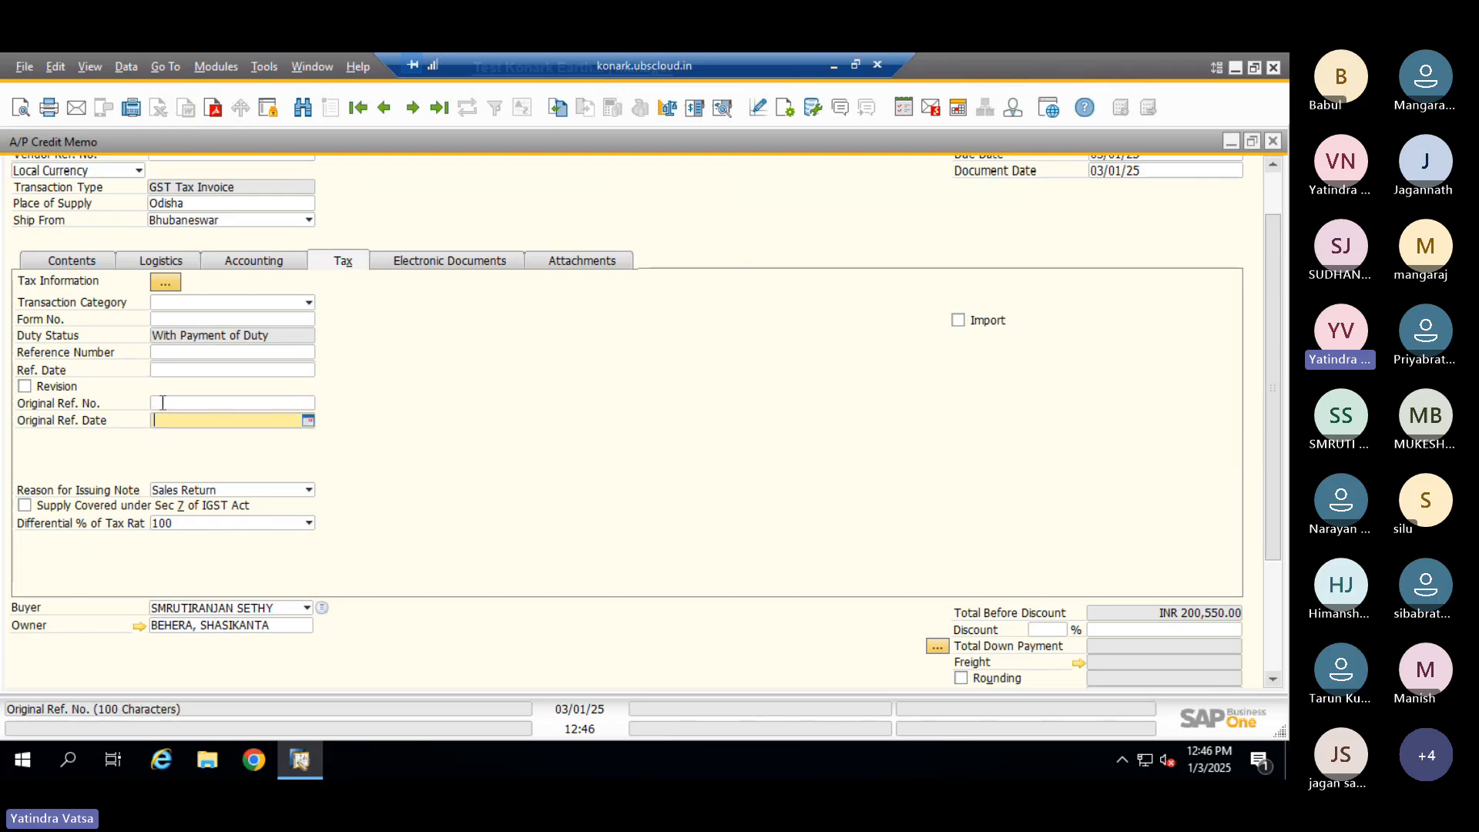
click(178, 422)
Set the Original Ref. No. to 123 and the Original Ref. Date to 03/01/25
click(165, 403)
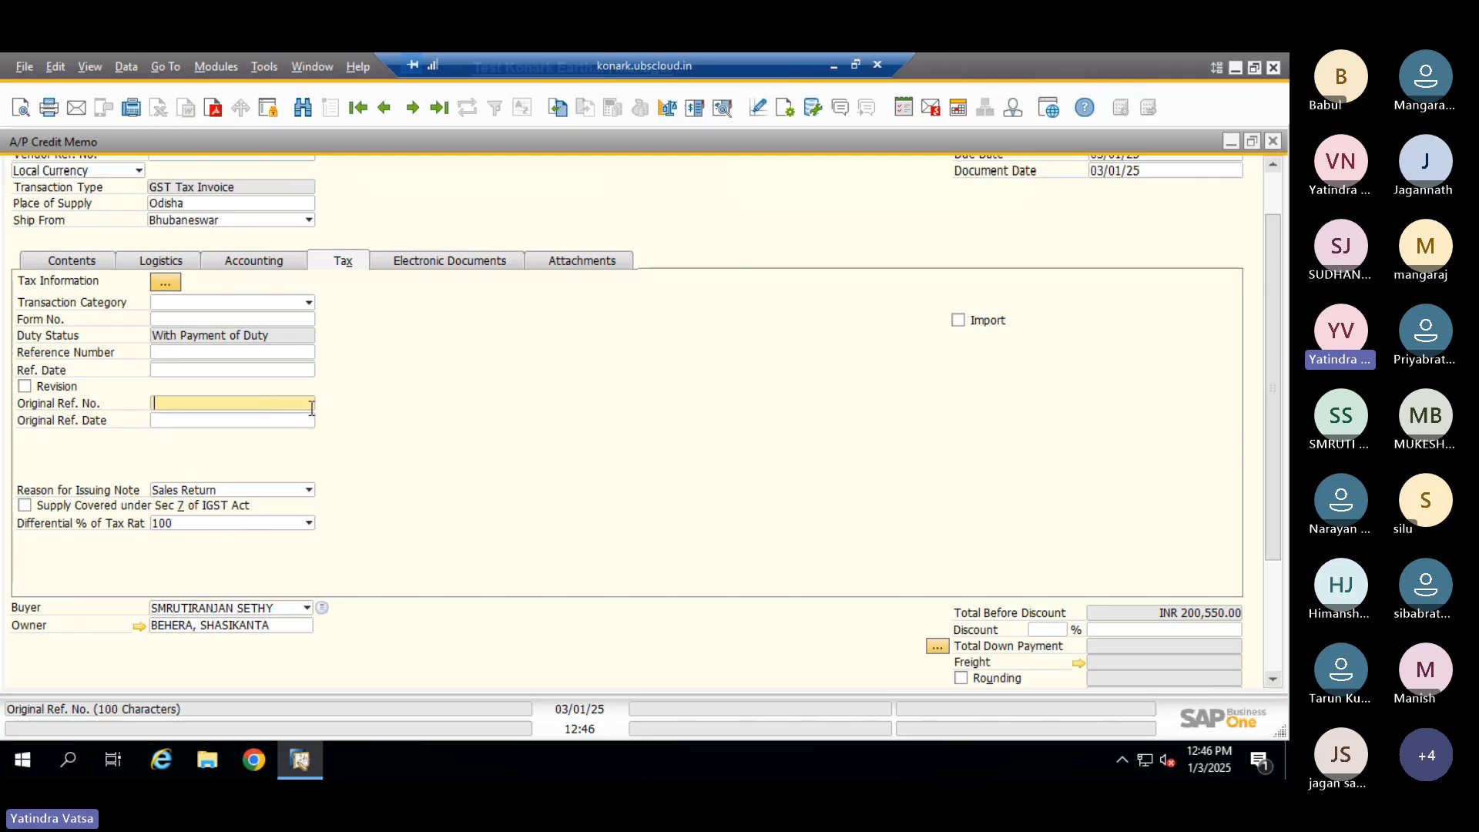
text(123)
click(279, 421)
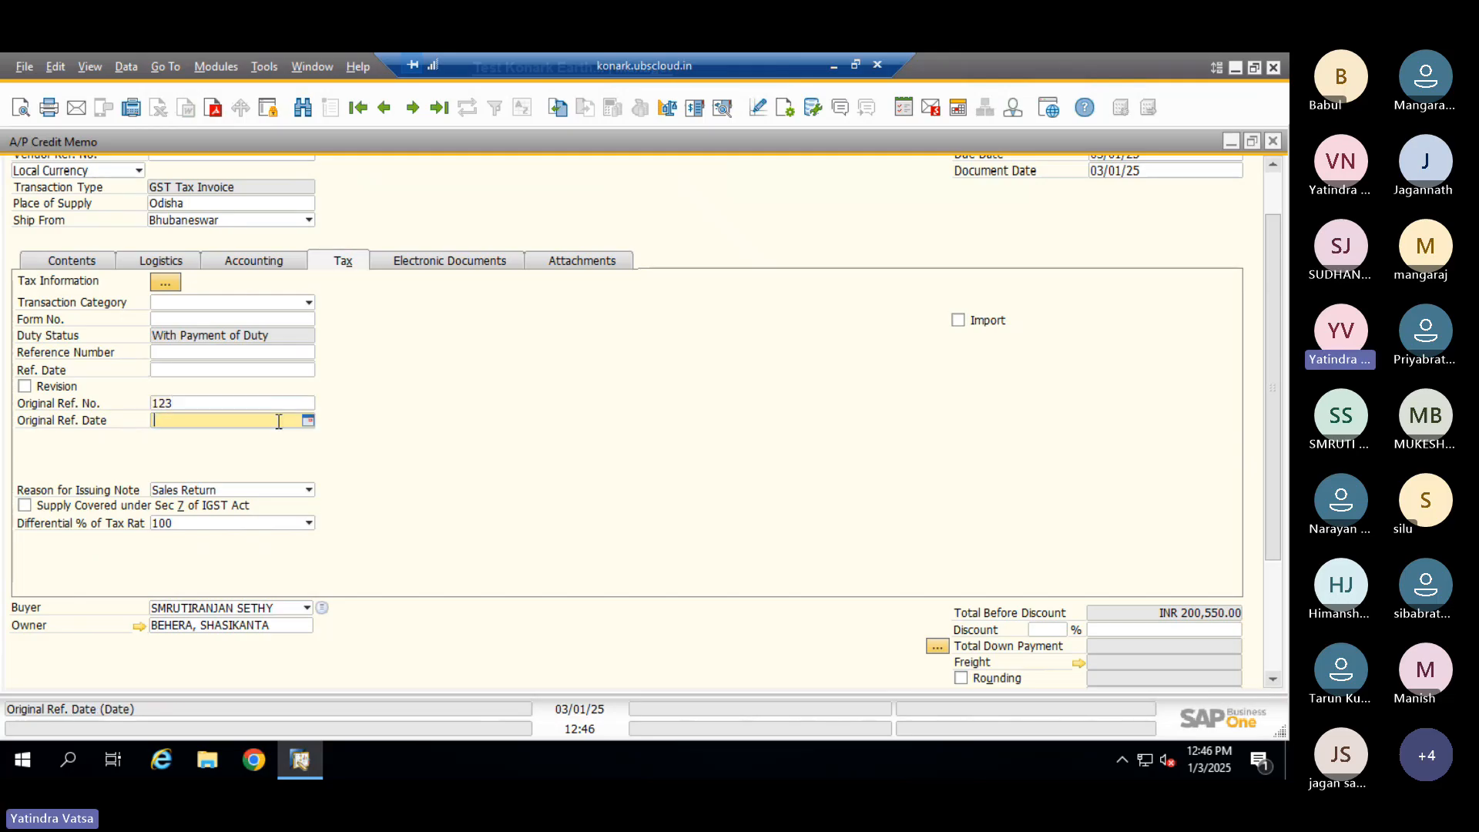
text(3/01/25)
key(Tab)
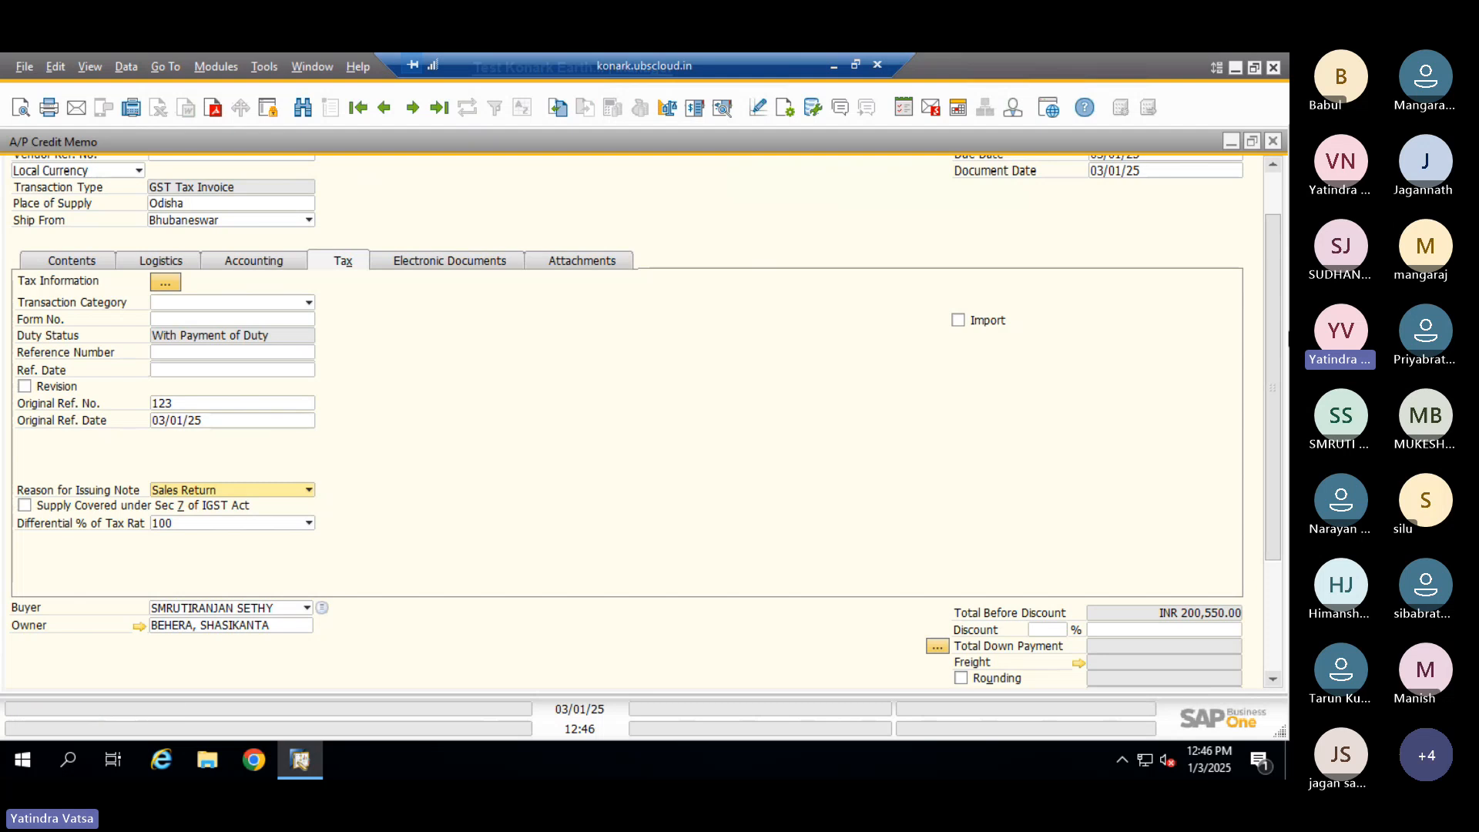
Try to add the A/P Credit Memo, accepting that it cannot be changed
drag(1269, 293, 1138, 460)
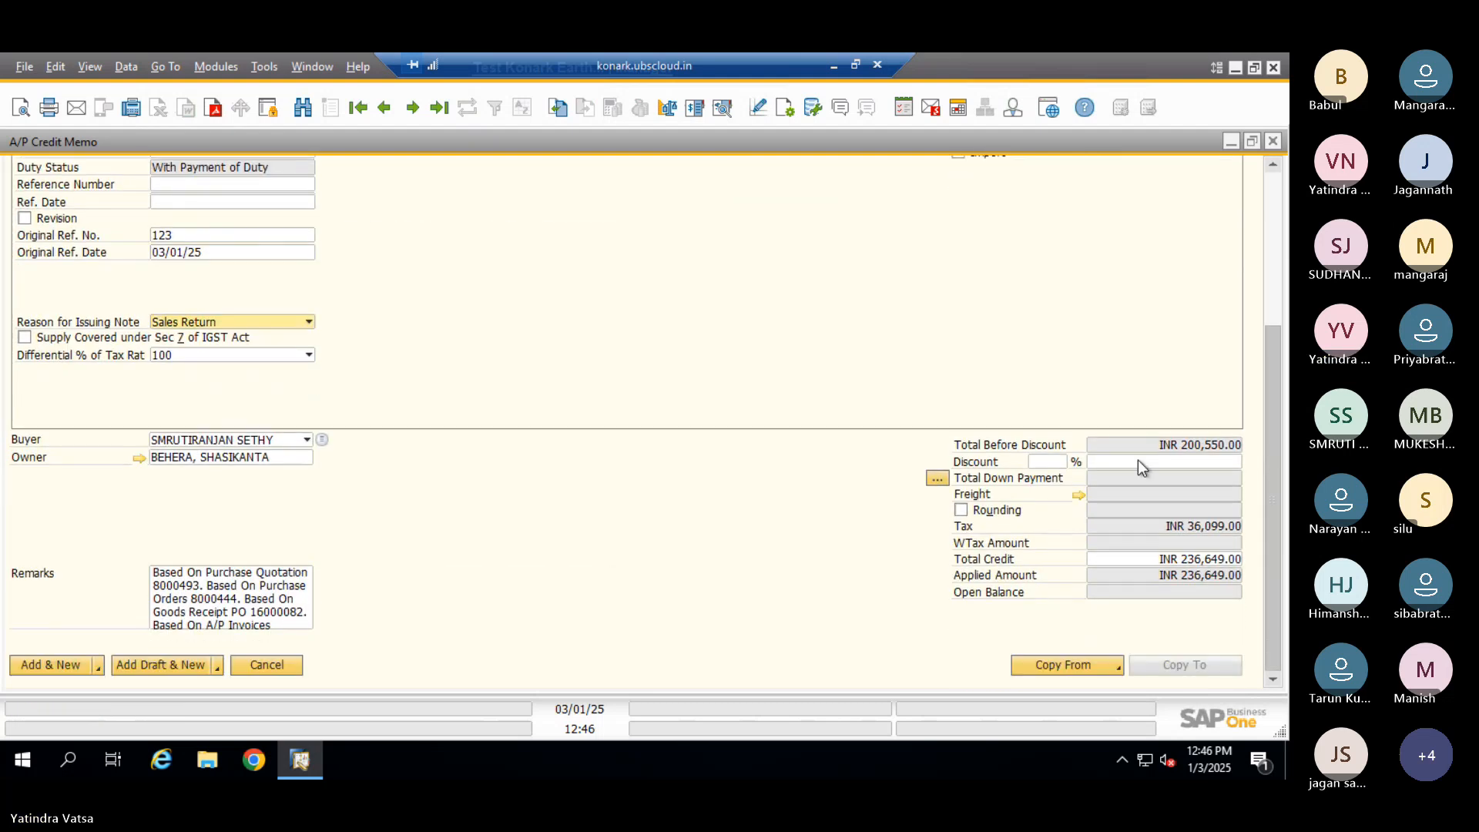
click(44, 664)
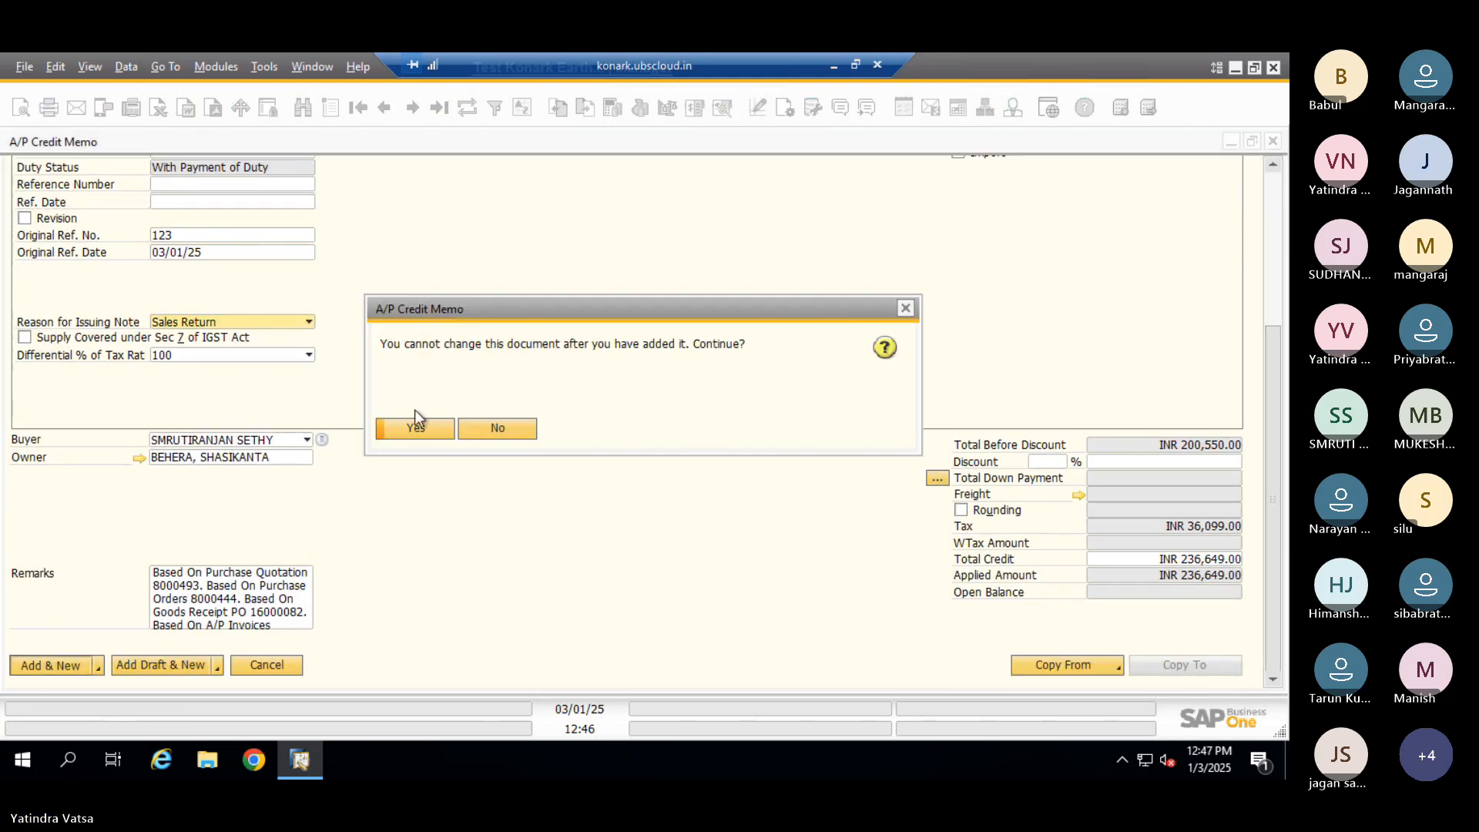
click(412, 432)
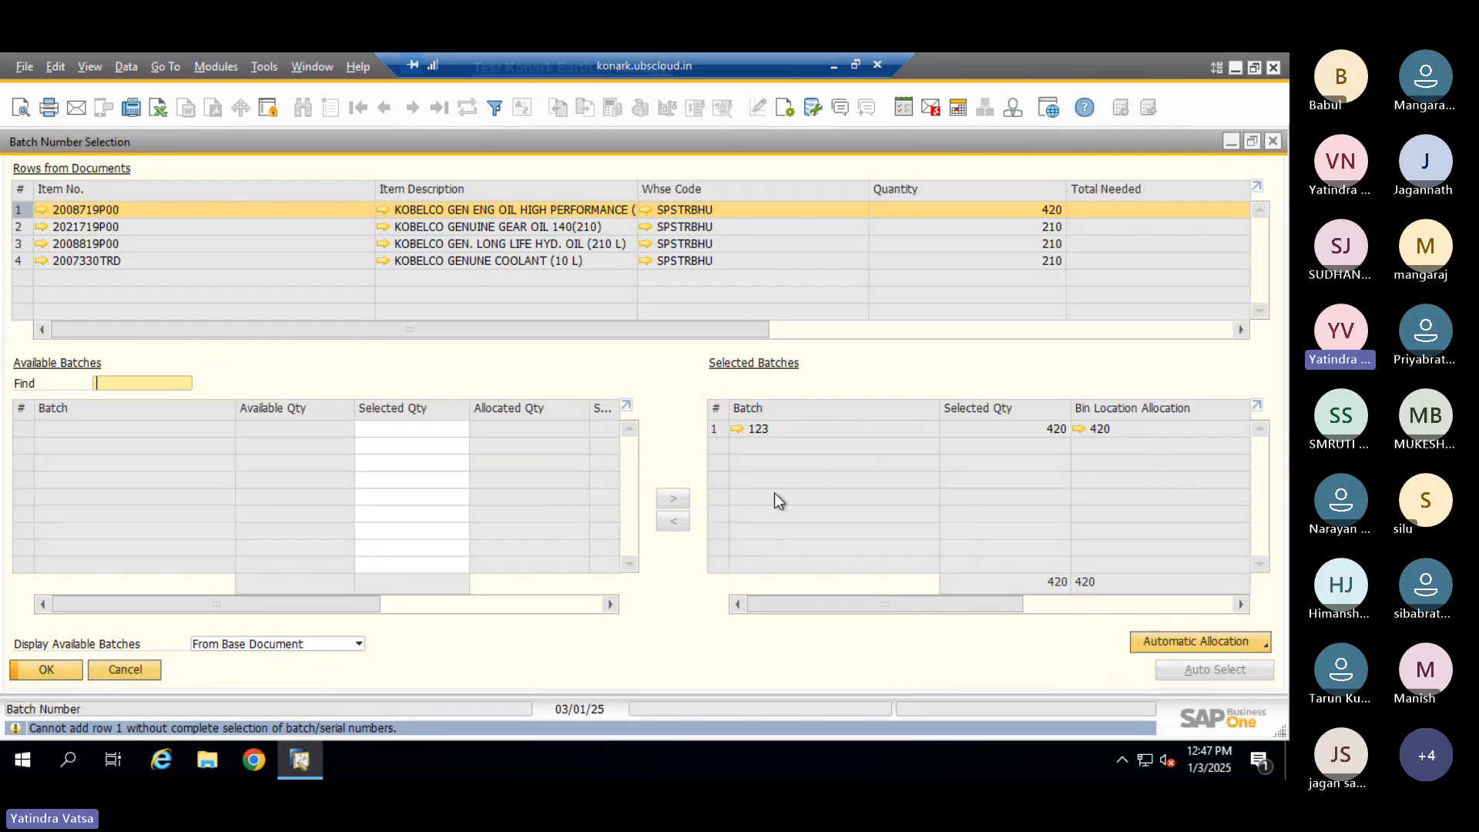
Remove the selected batches from all four item rows and update the batch number selection
click(718, 429)
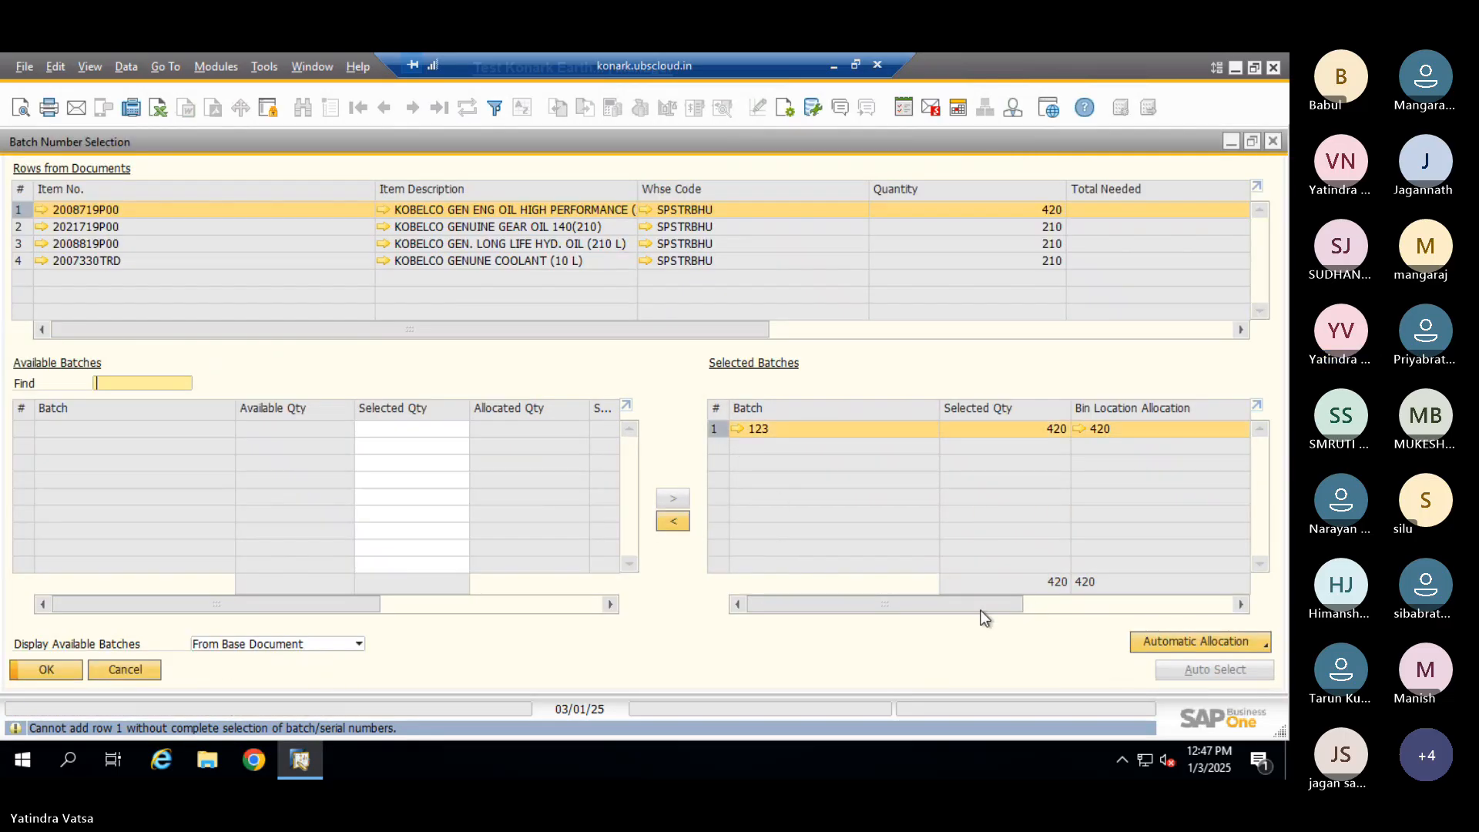
click(672, 522)
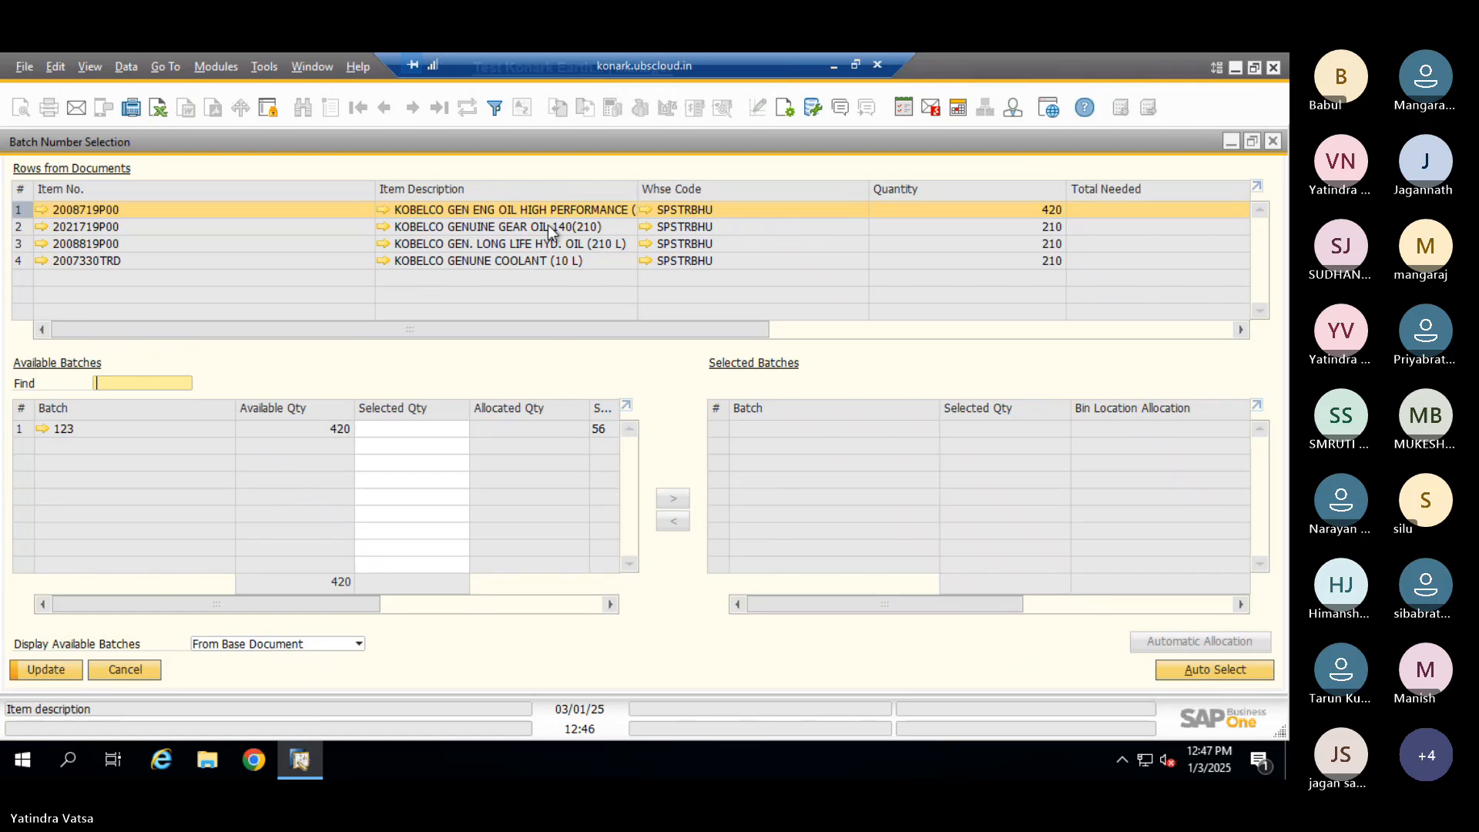
click(723, 433)
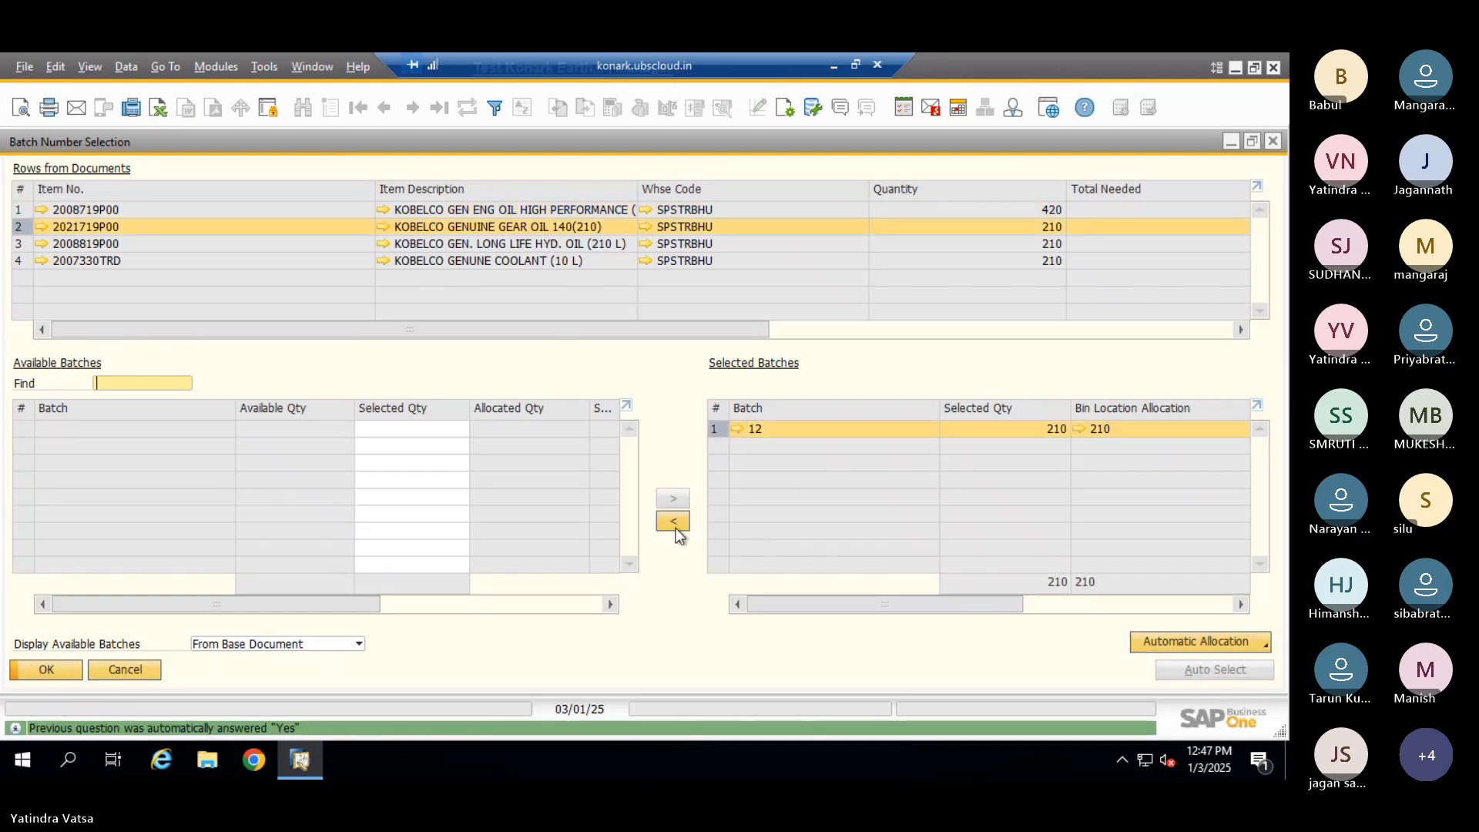
click(553, 243)
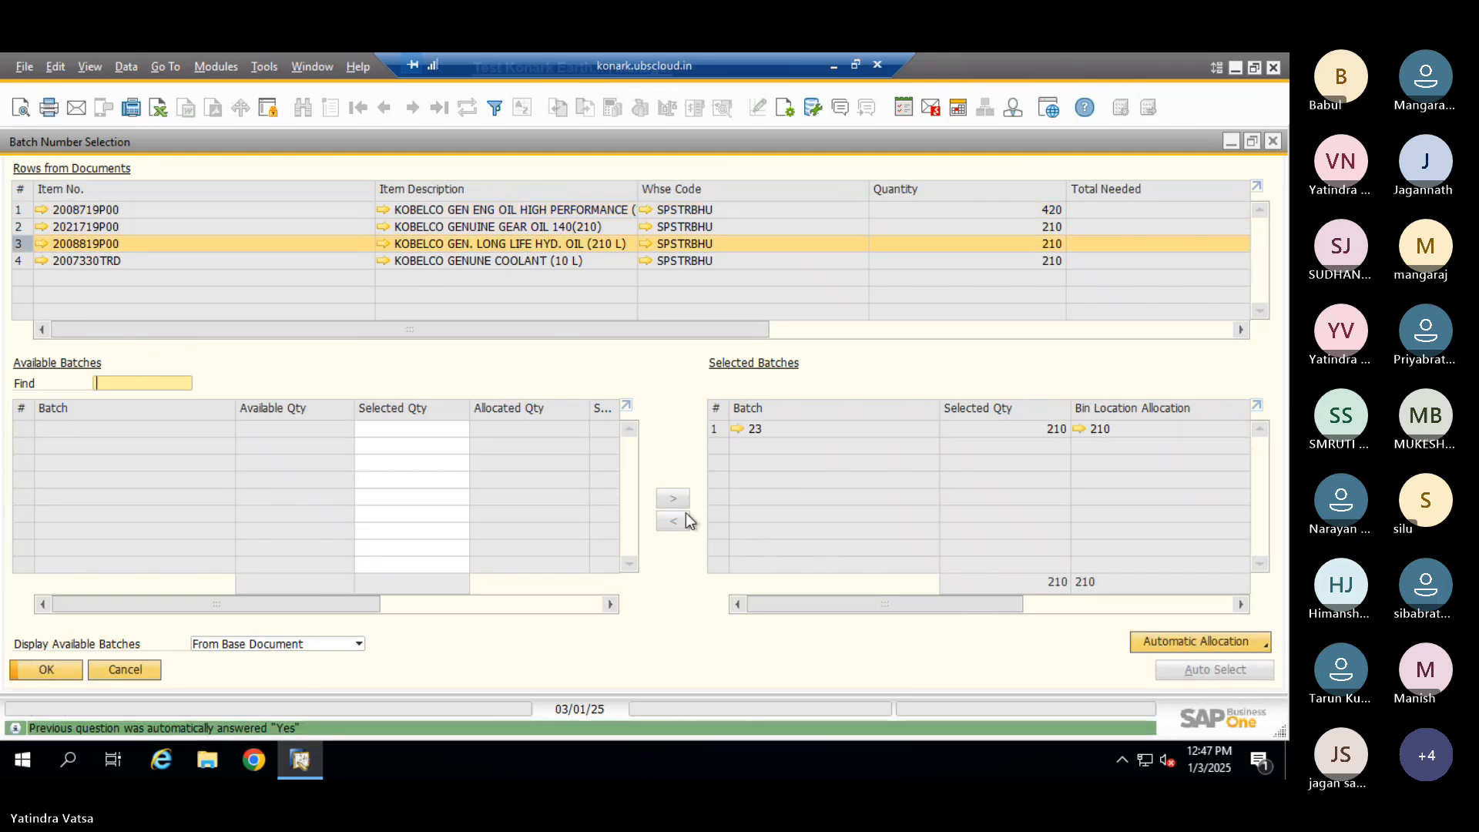
click(723, 431)
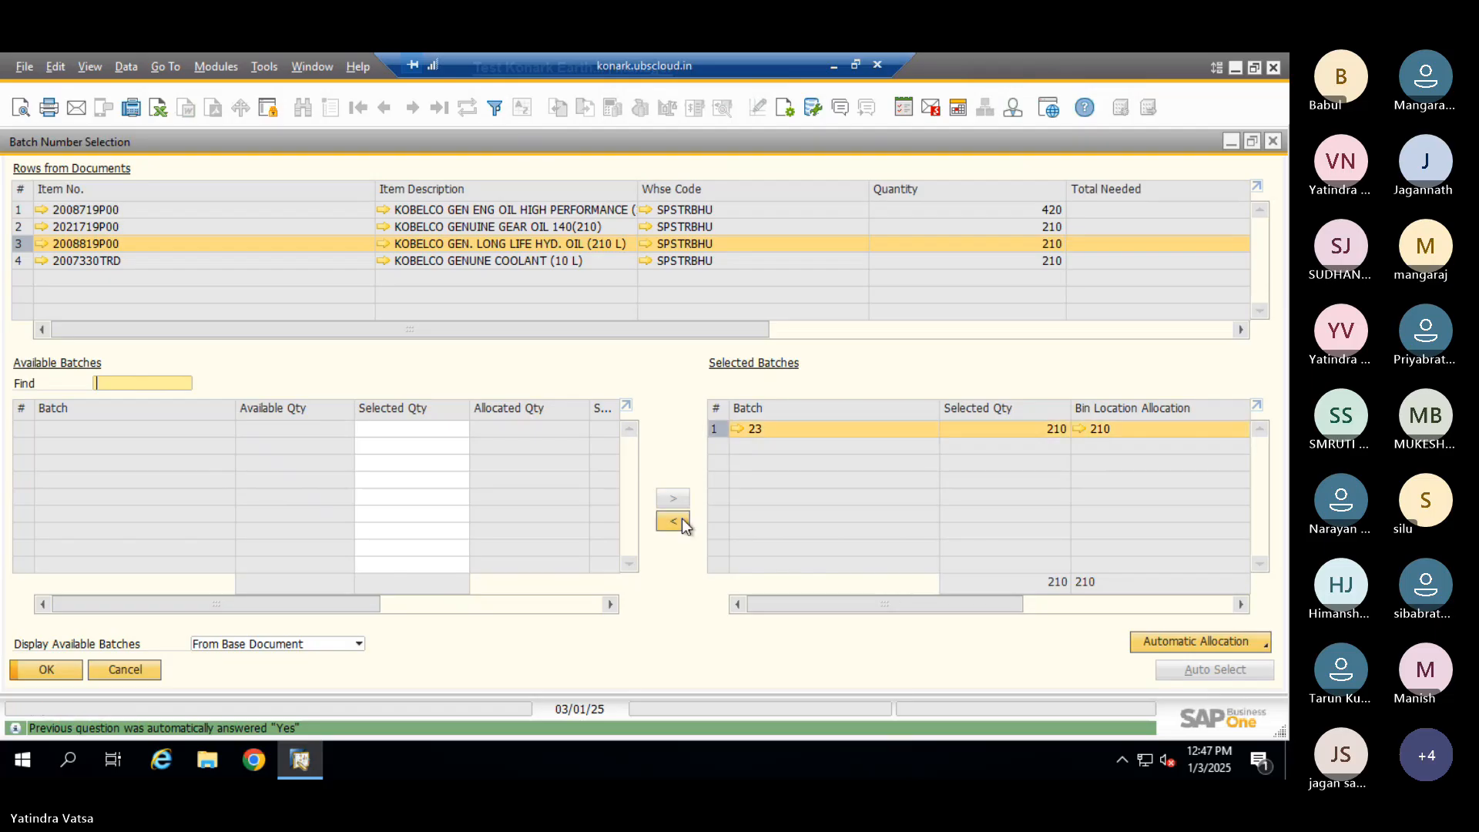
click(571, 260)
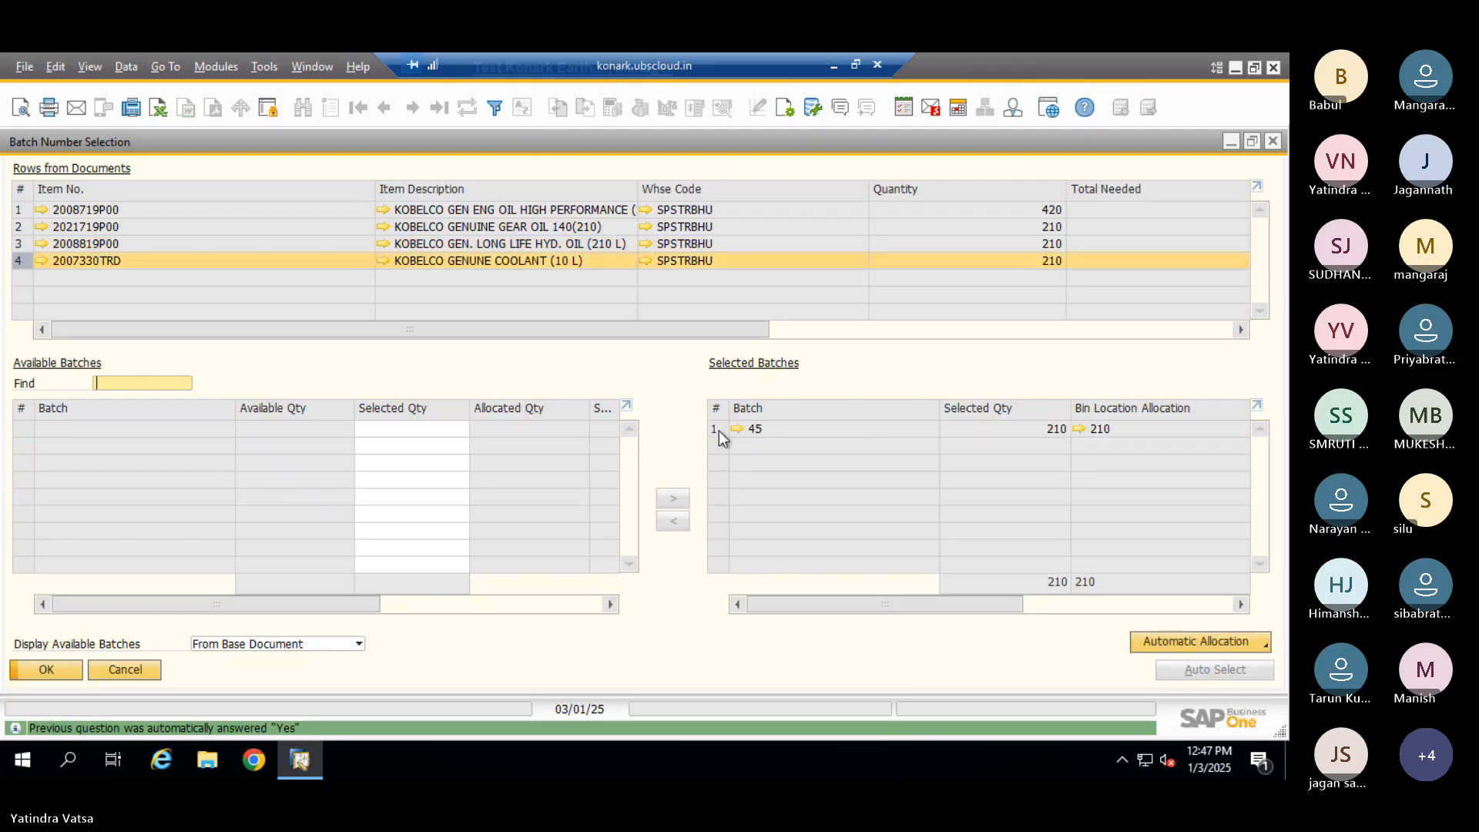
click(722, 430)
click(669, 524)
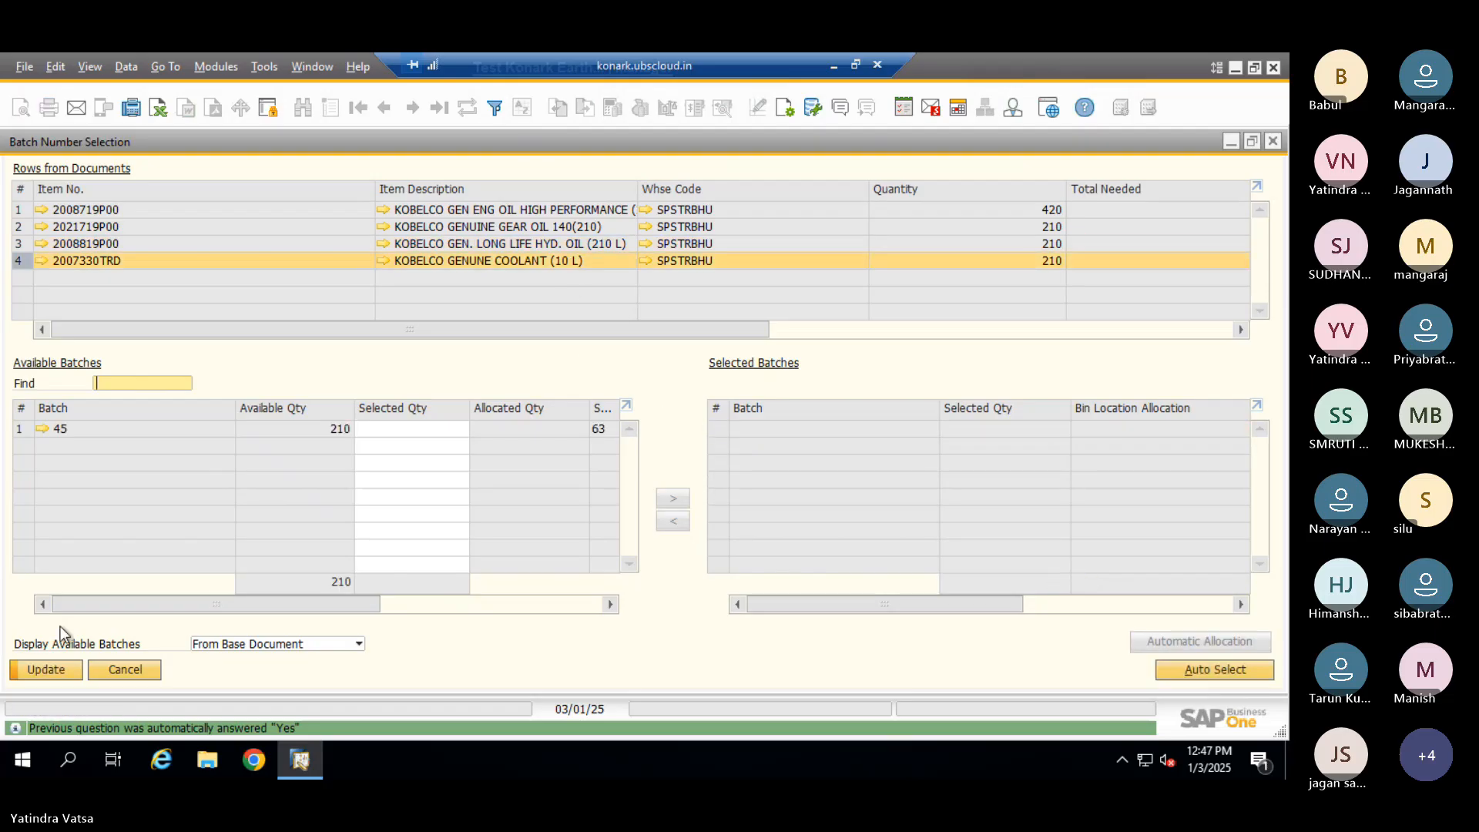
click(48, 667)
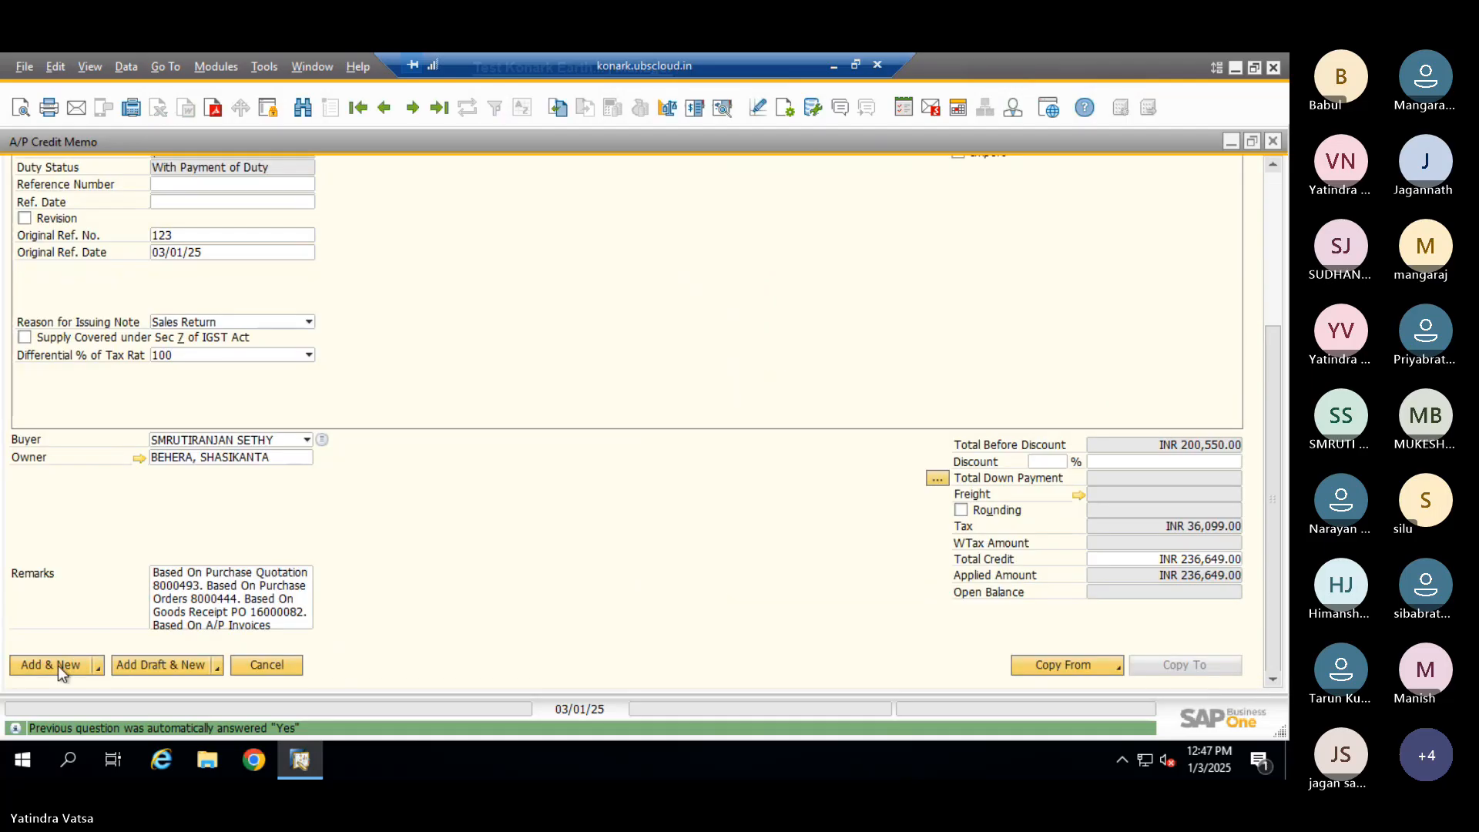
Reopen the credit memo's batch selection by trying to add it, and auto-select batches for all four item rows
click(58, 666)
click(431, 427)
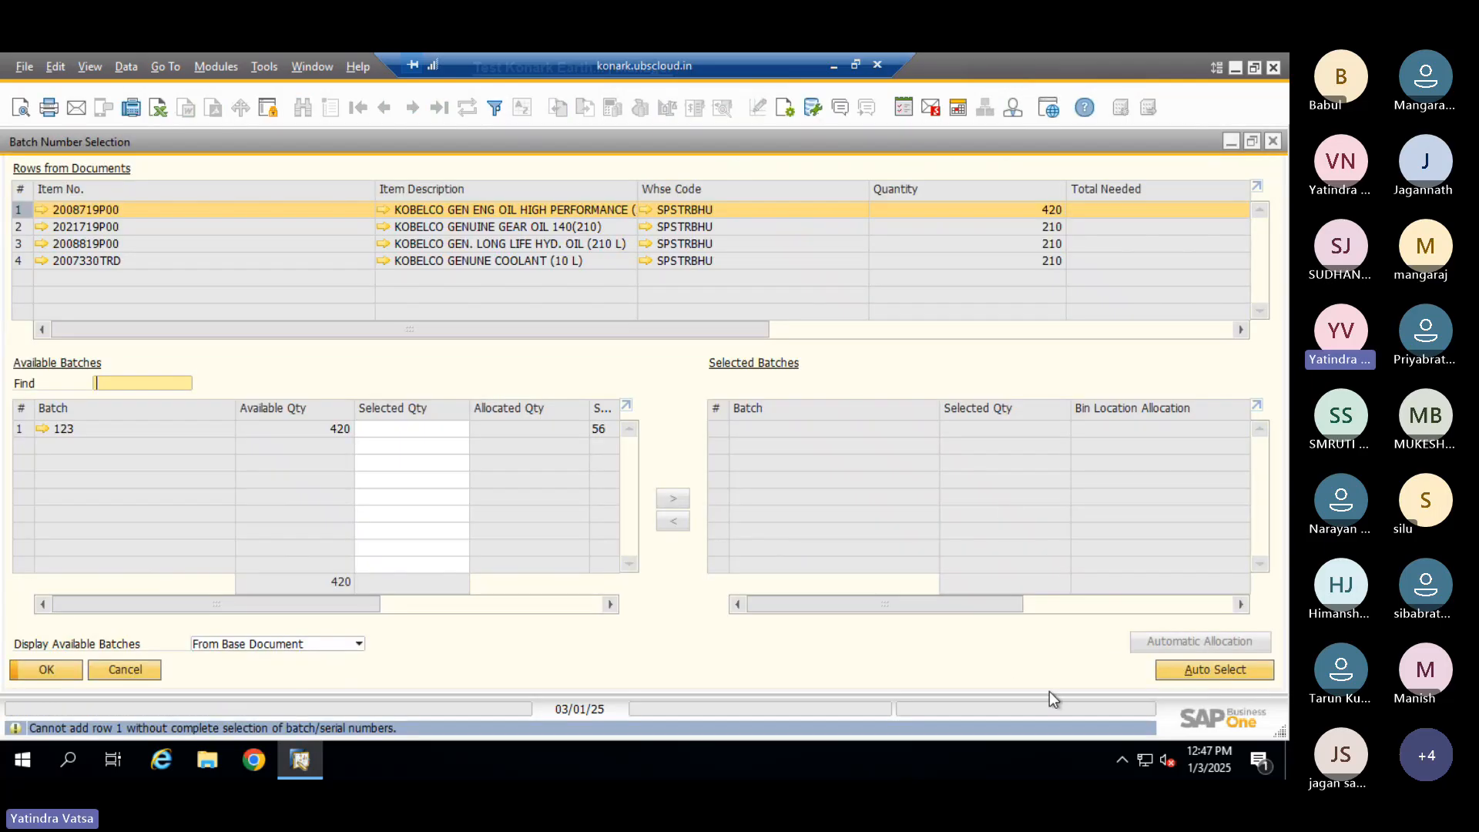
click(1186, 670)
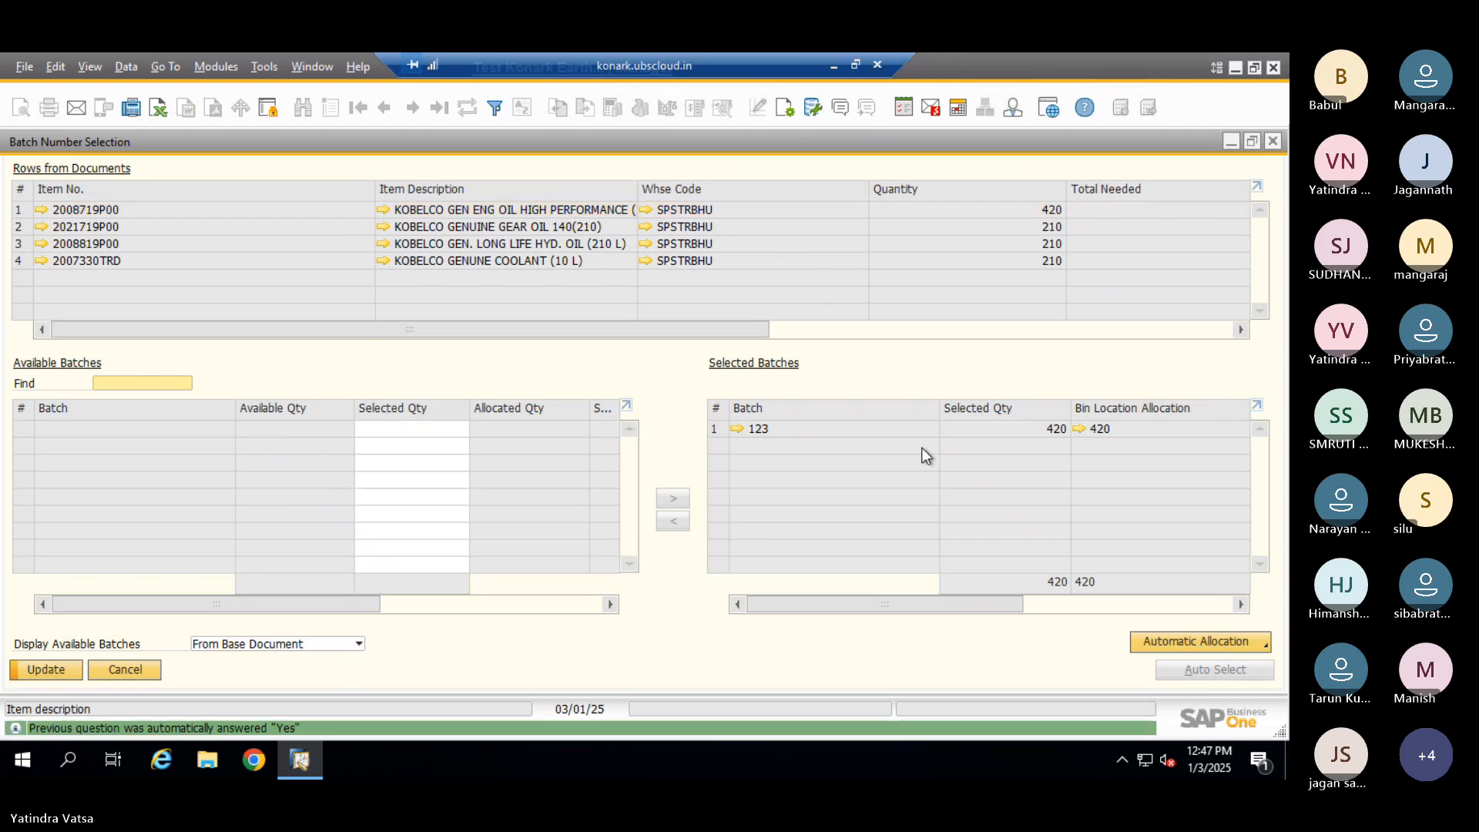
click(1207, 672)
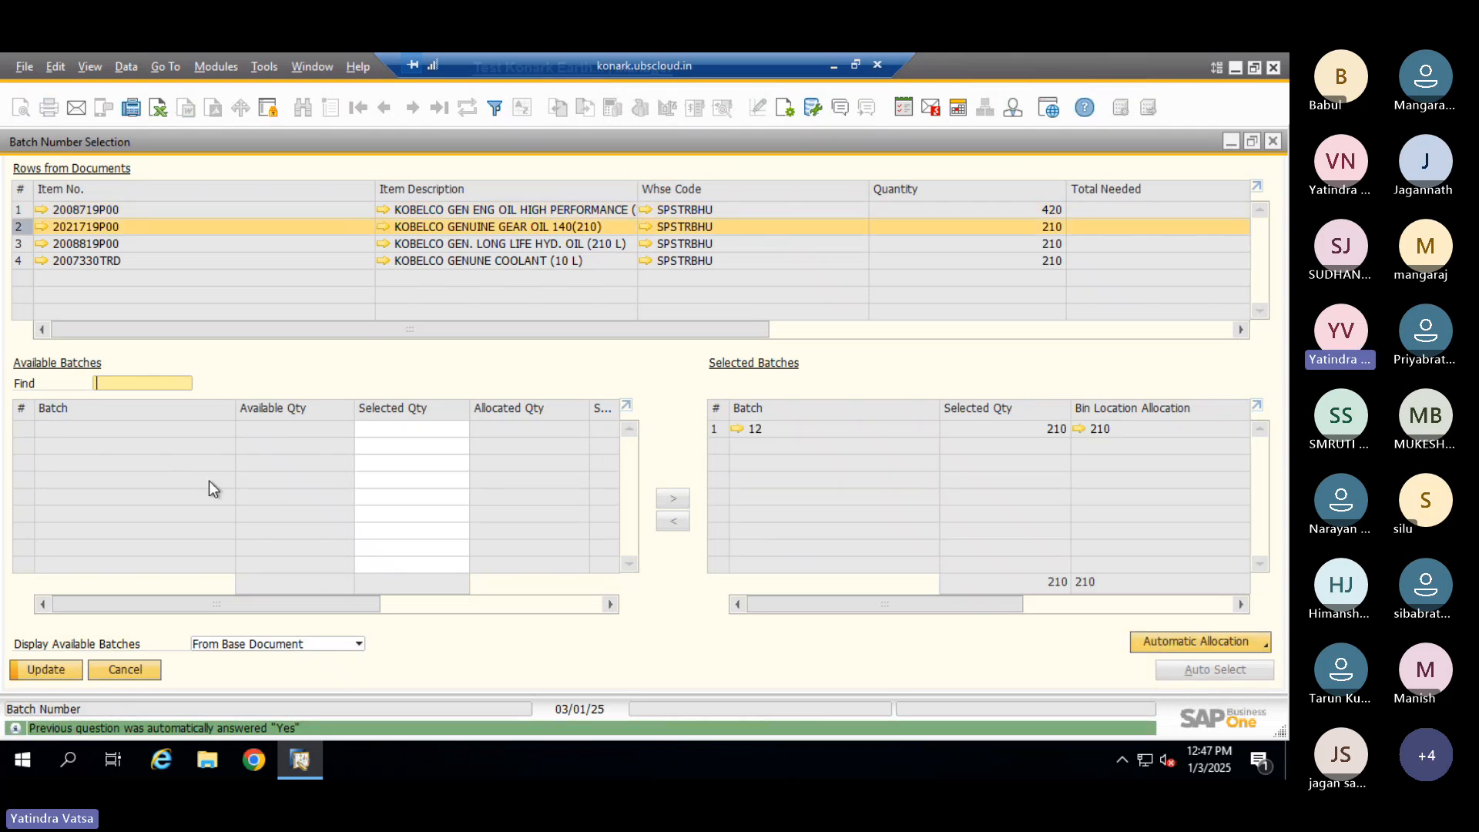
click(565, 245)
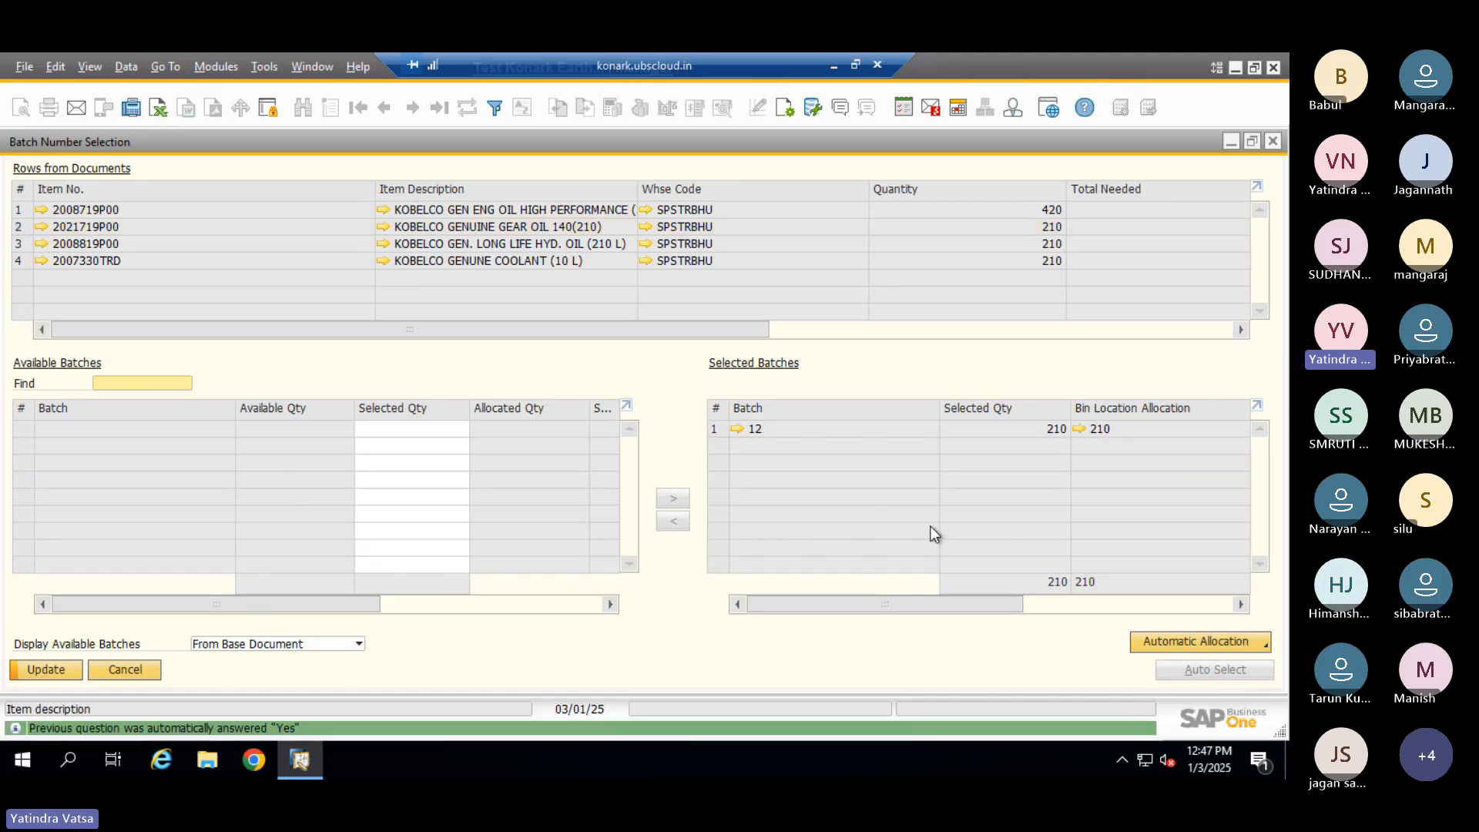
click(1182, 670)
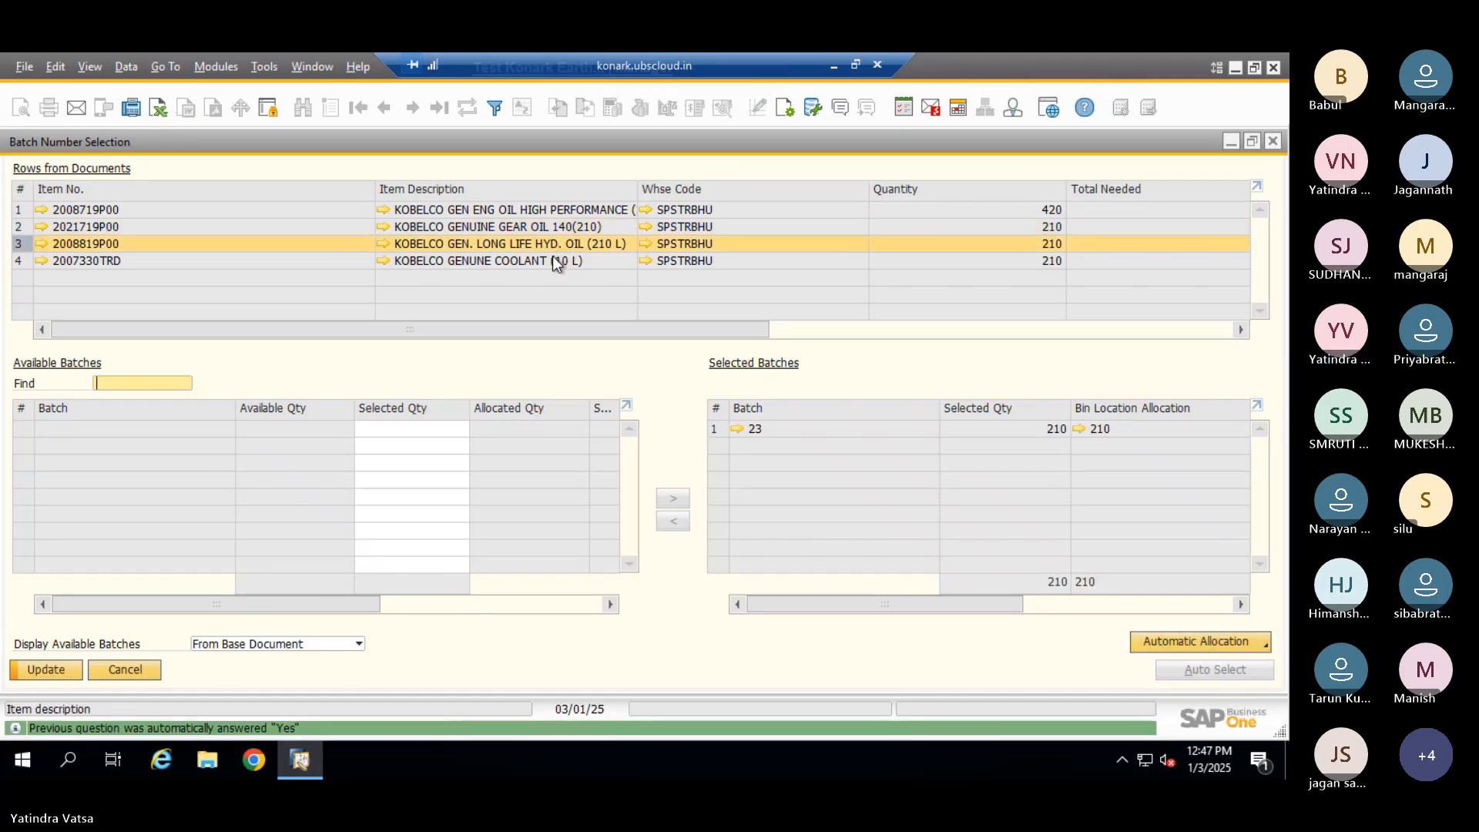
click(552, 257)
click(1185, 667)
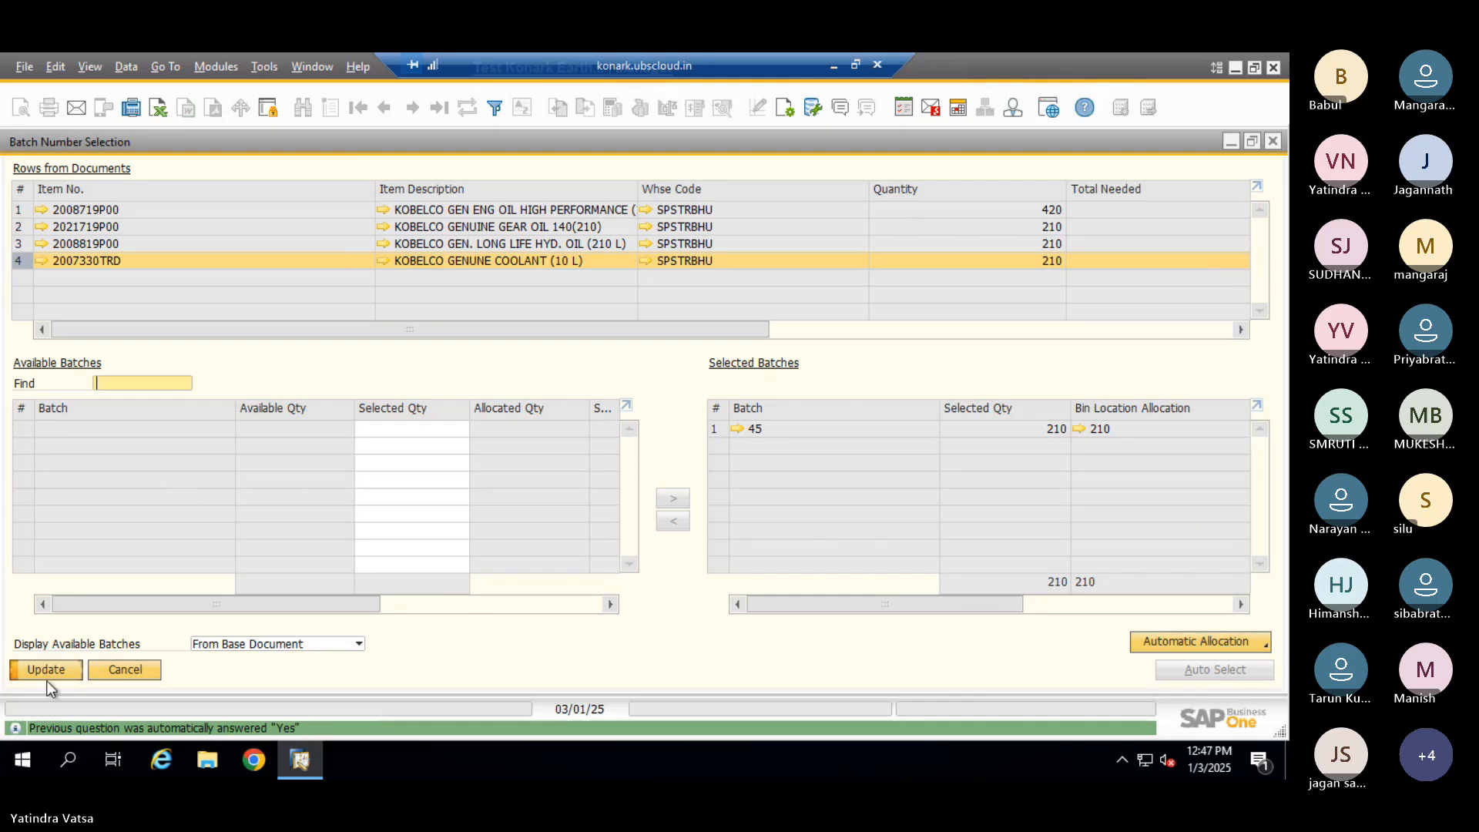
Update the batch number selection and add the A/P Credit Memo, accepting that it cannot be changed
click(46, 669)
click(48, 668)
click(48, 665)
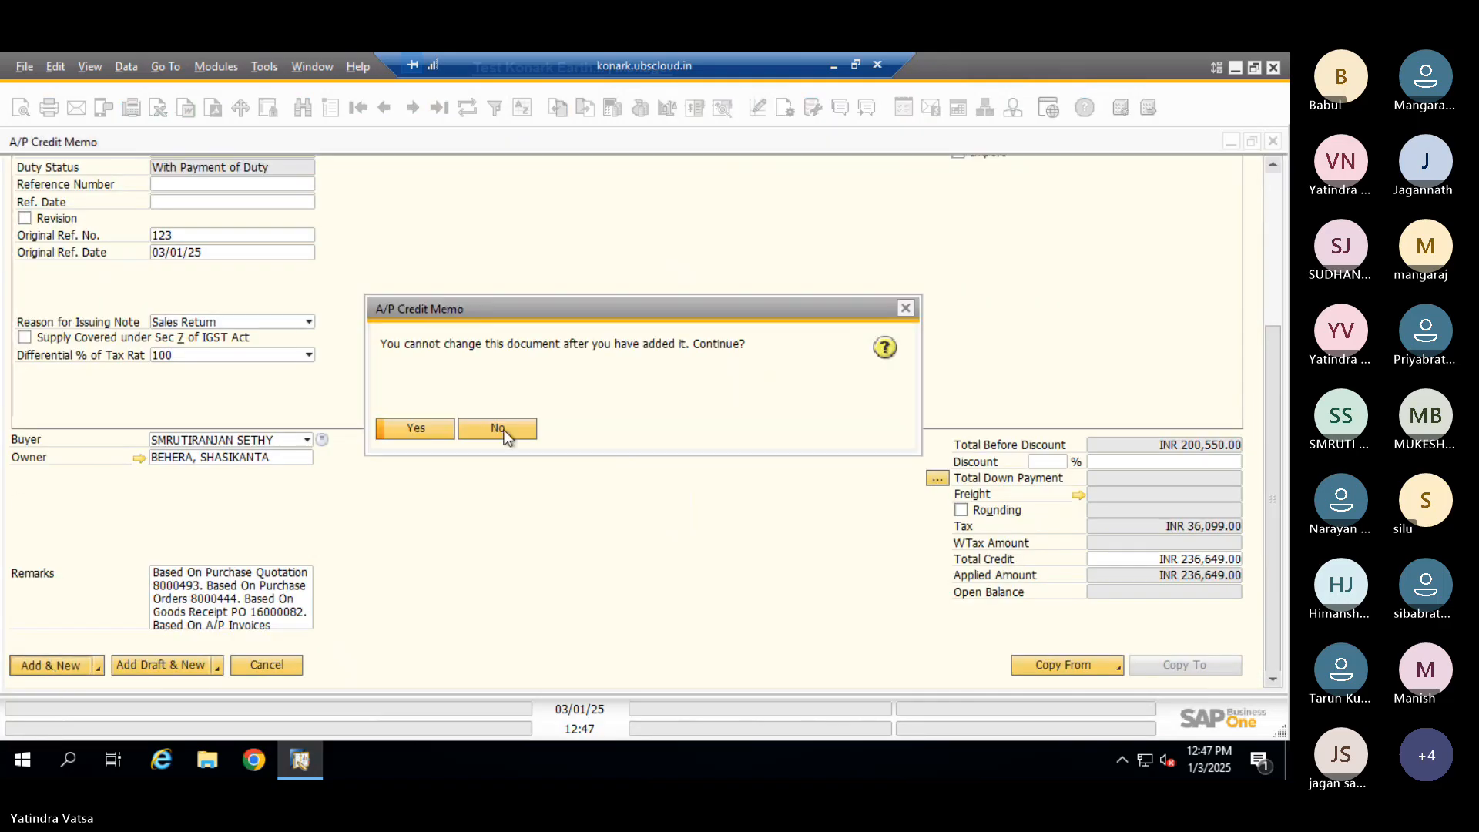
click(416, 430)
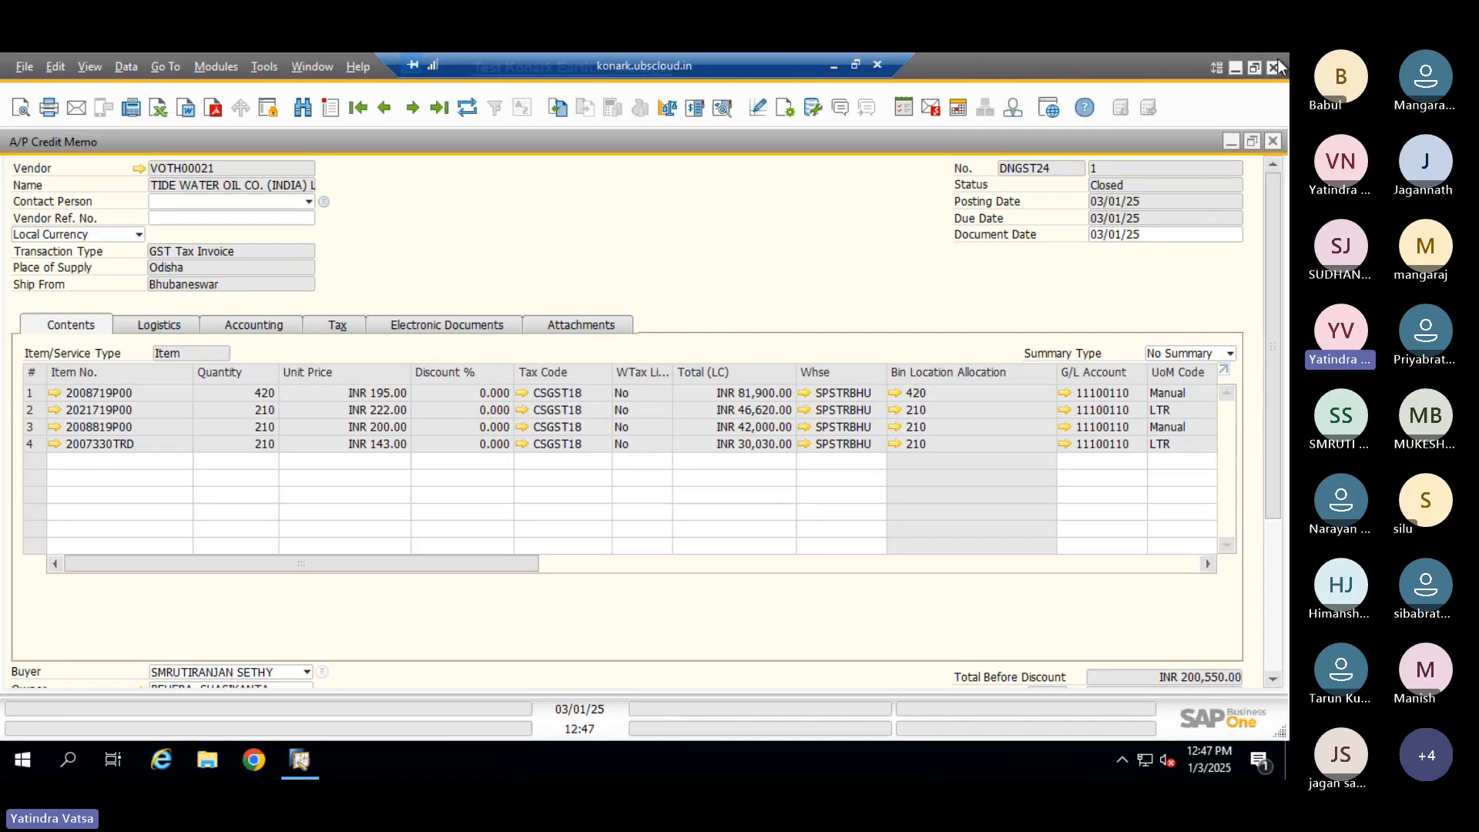
View the batch report for the A/P Credit Memo and close the report and the open document windows
click(1278, 66)
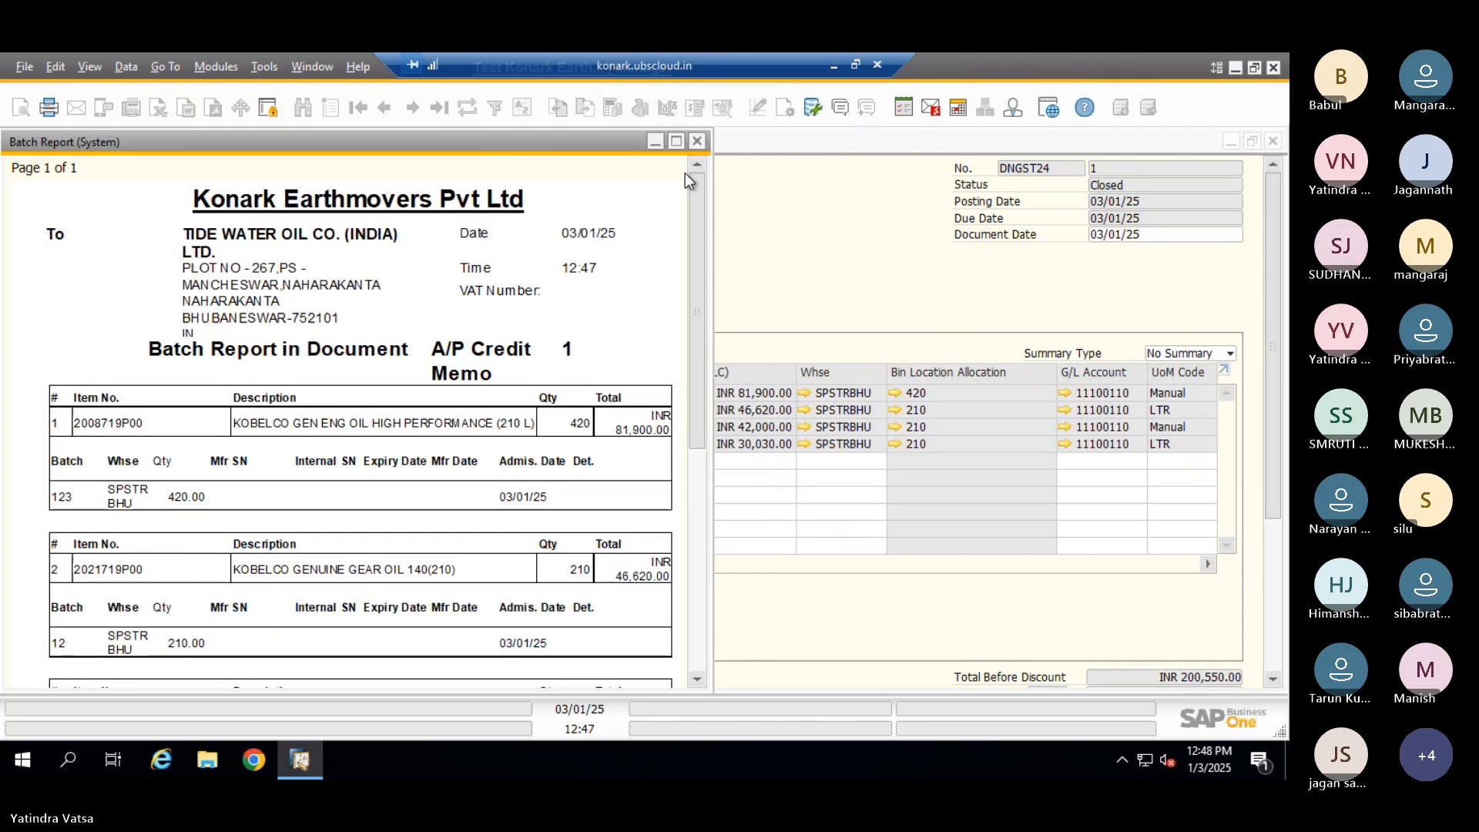
click(899, 174)
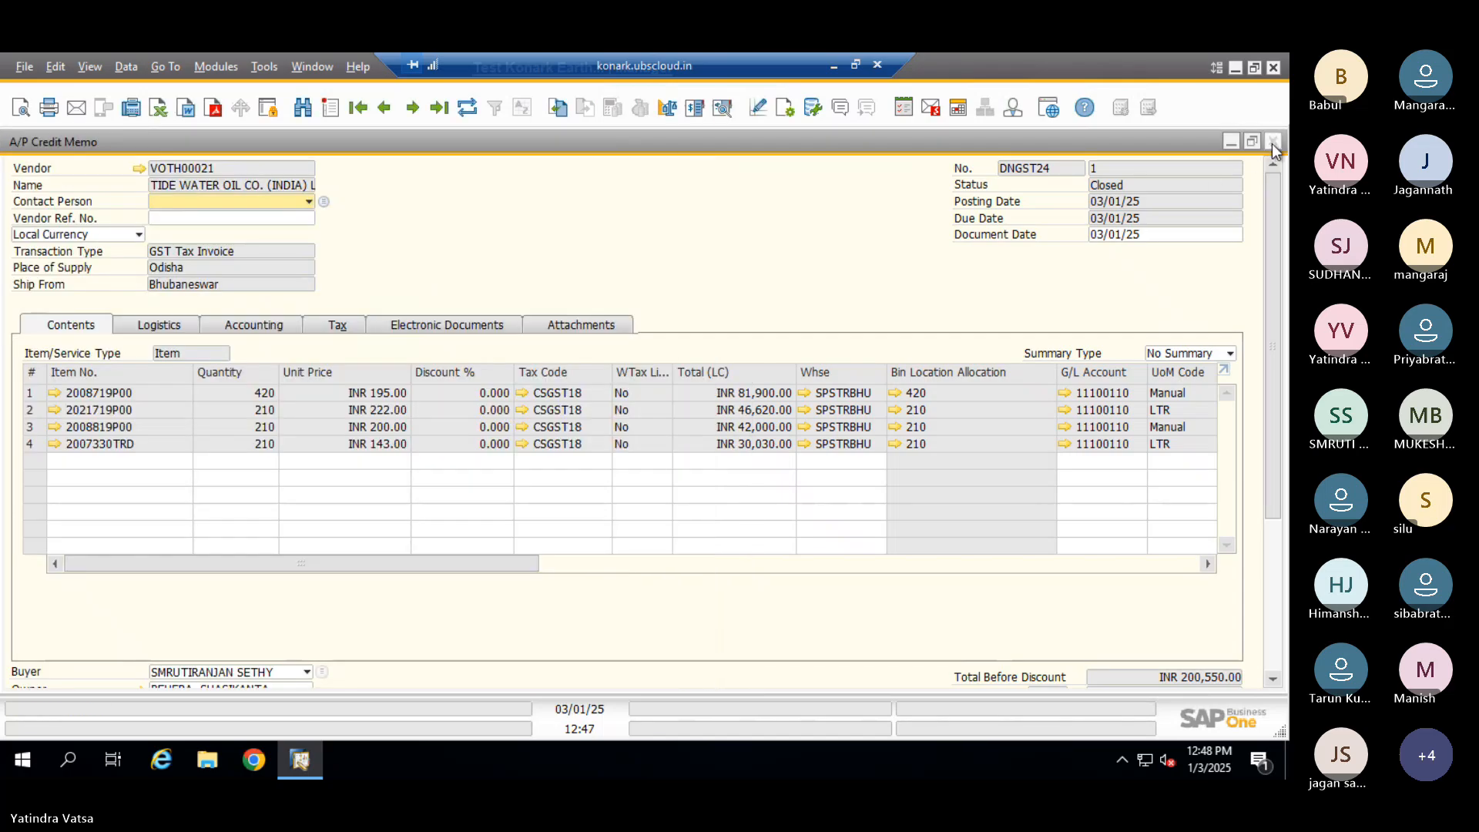
click(1272, 142)
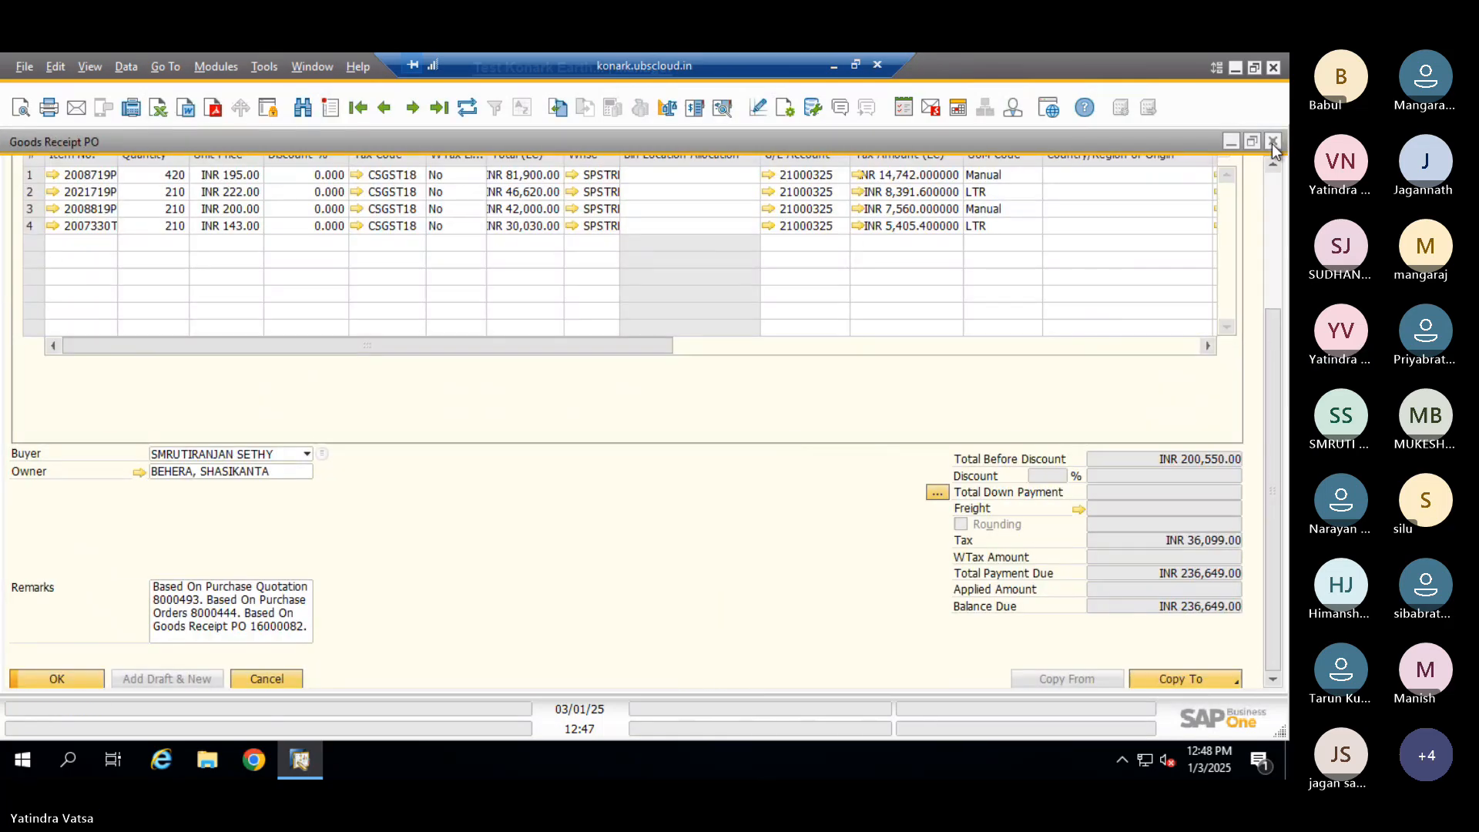
click(1272, 143)
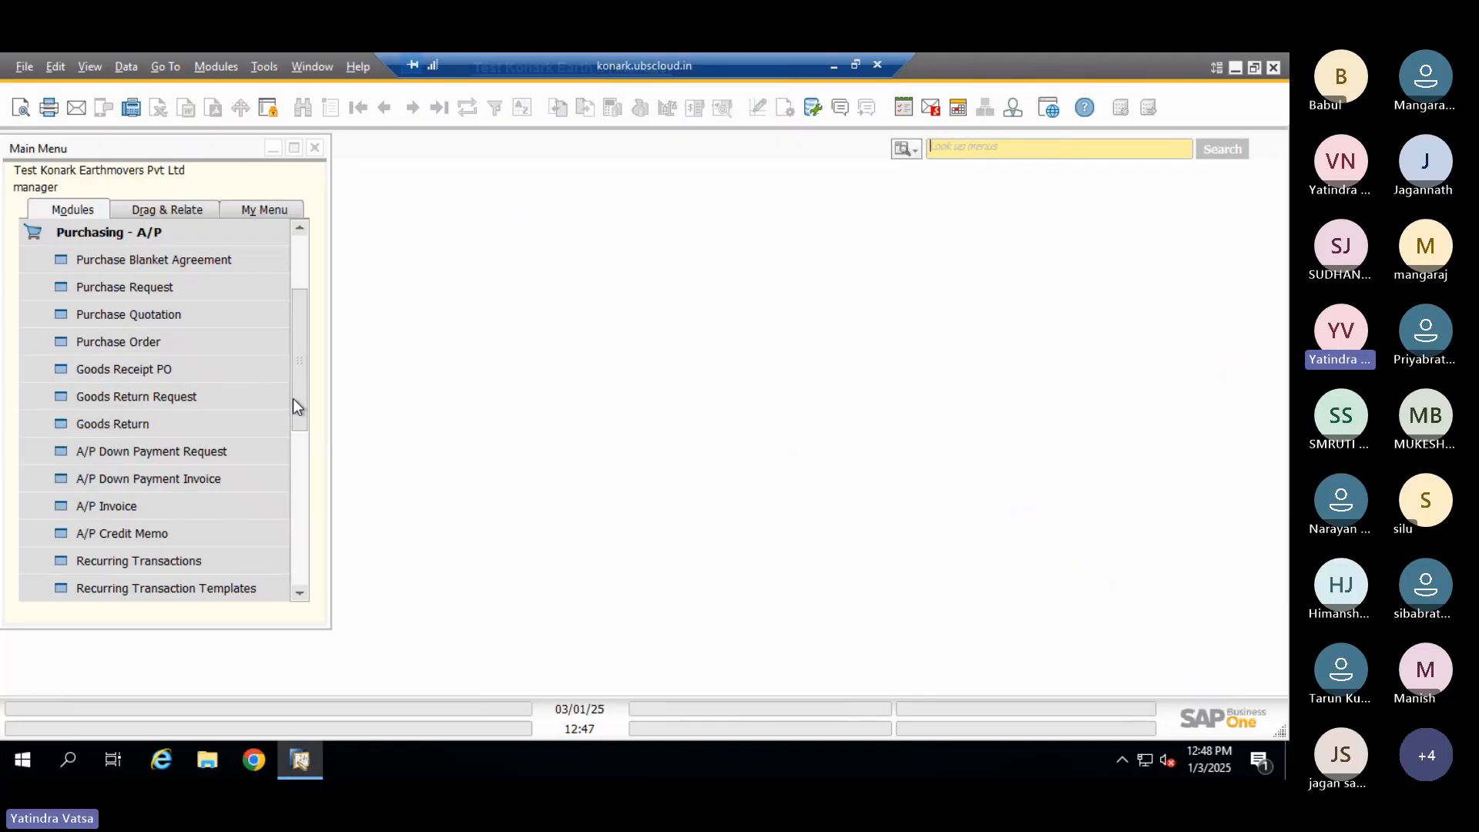
Display the open Purchase Orders in the purchasing Open Items List, and close the list
drag(294, 400, 291, 513)
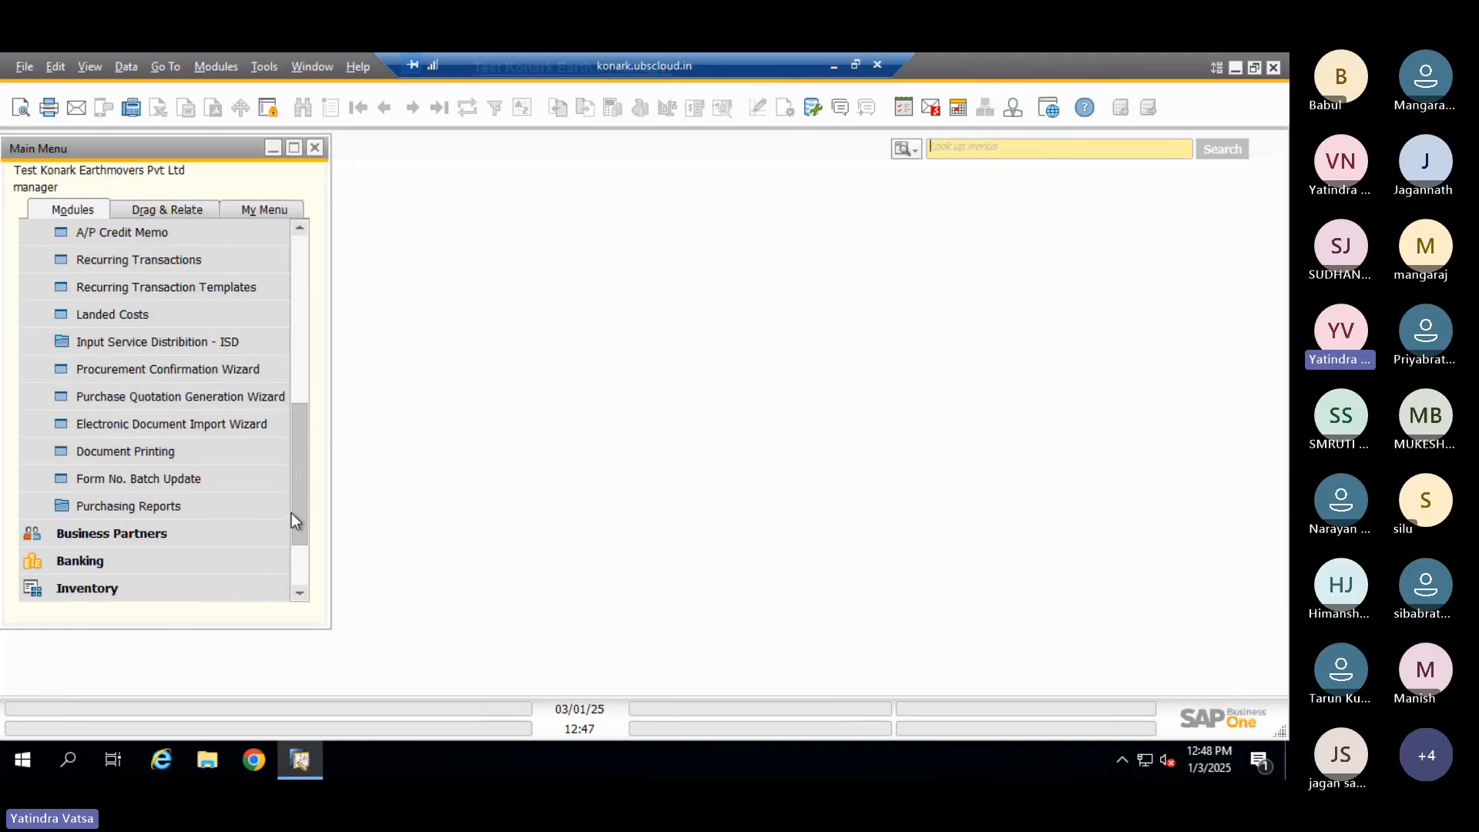
click(154, 511)
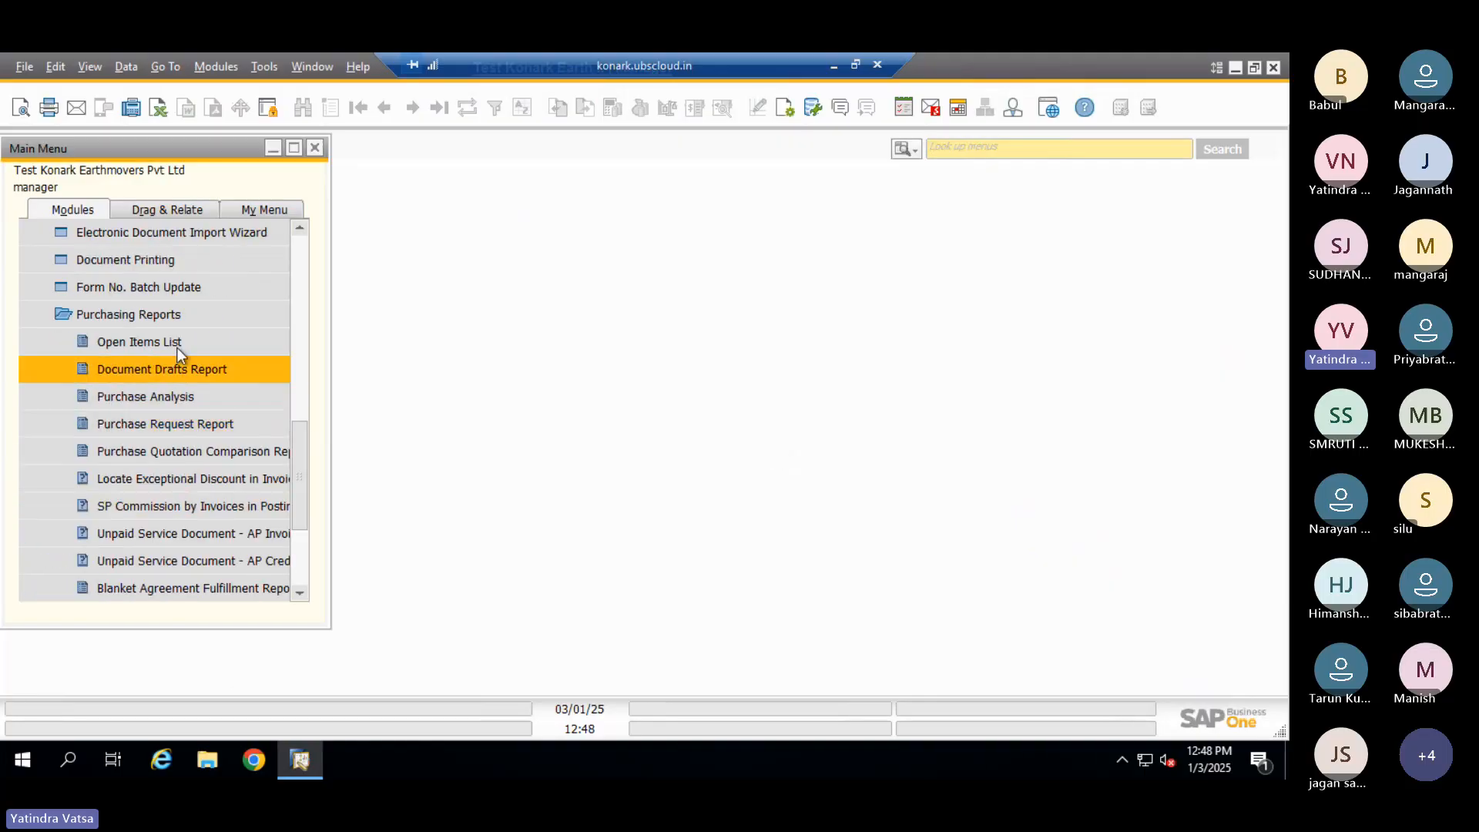
click(171, 343)
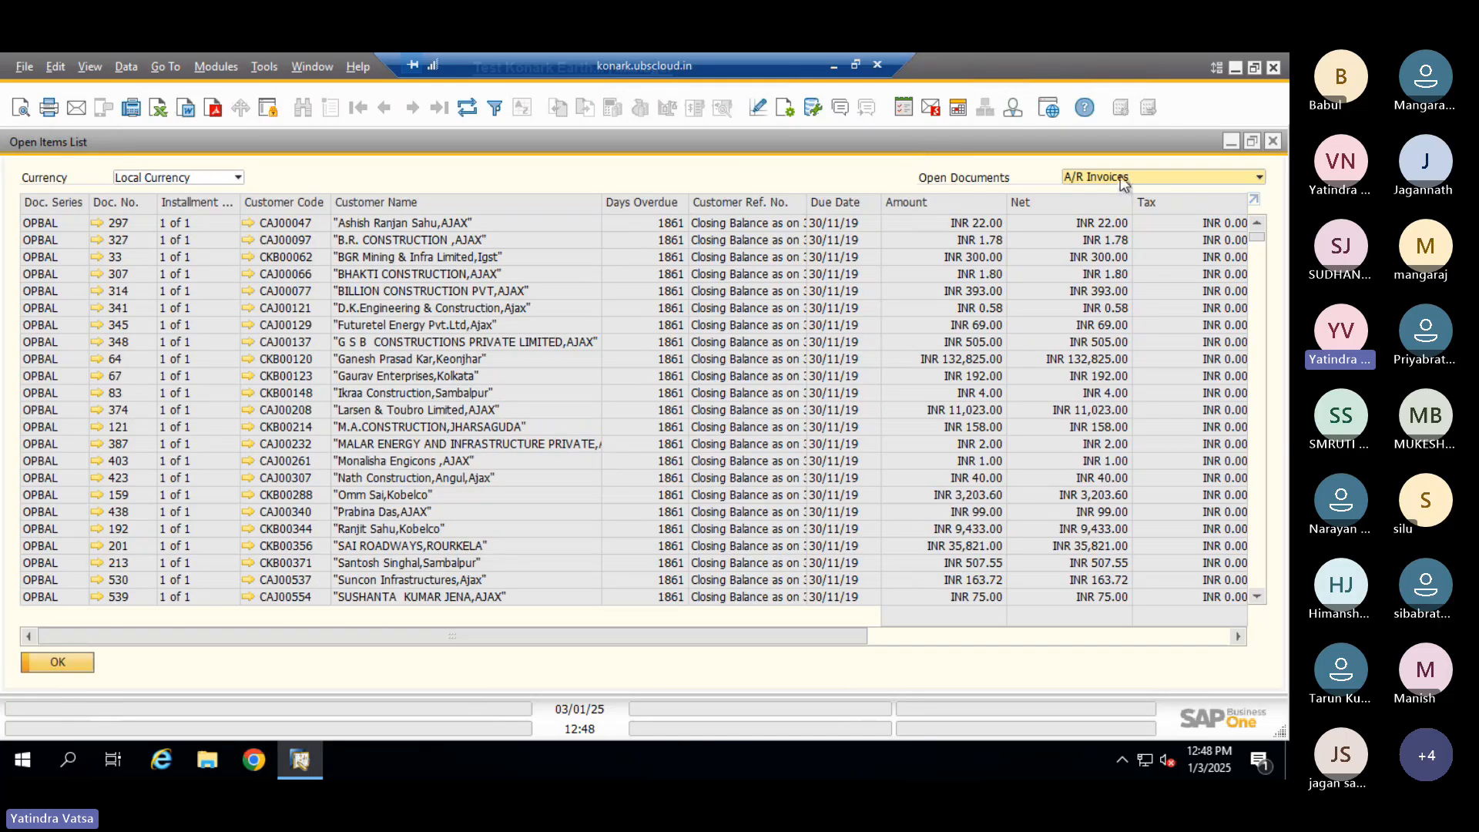
click(1120, 175)
scroll(1109, 346, up, 1)
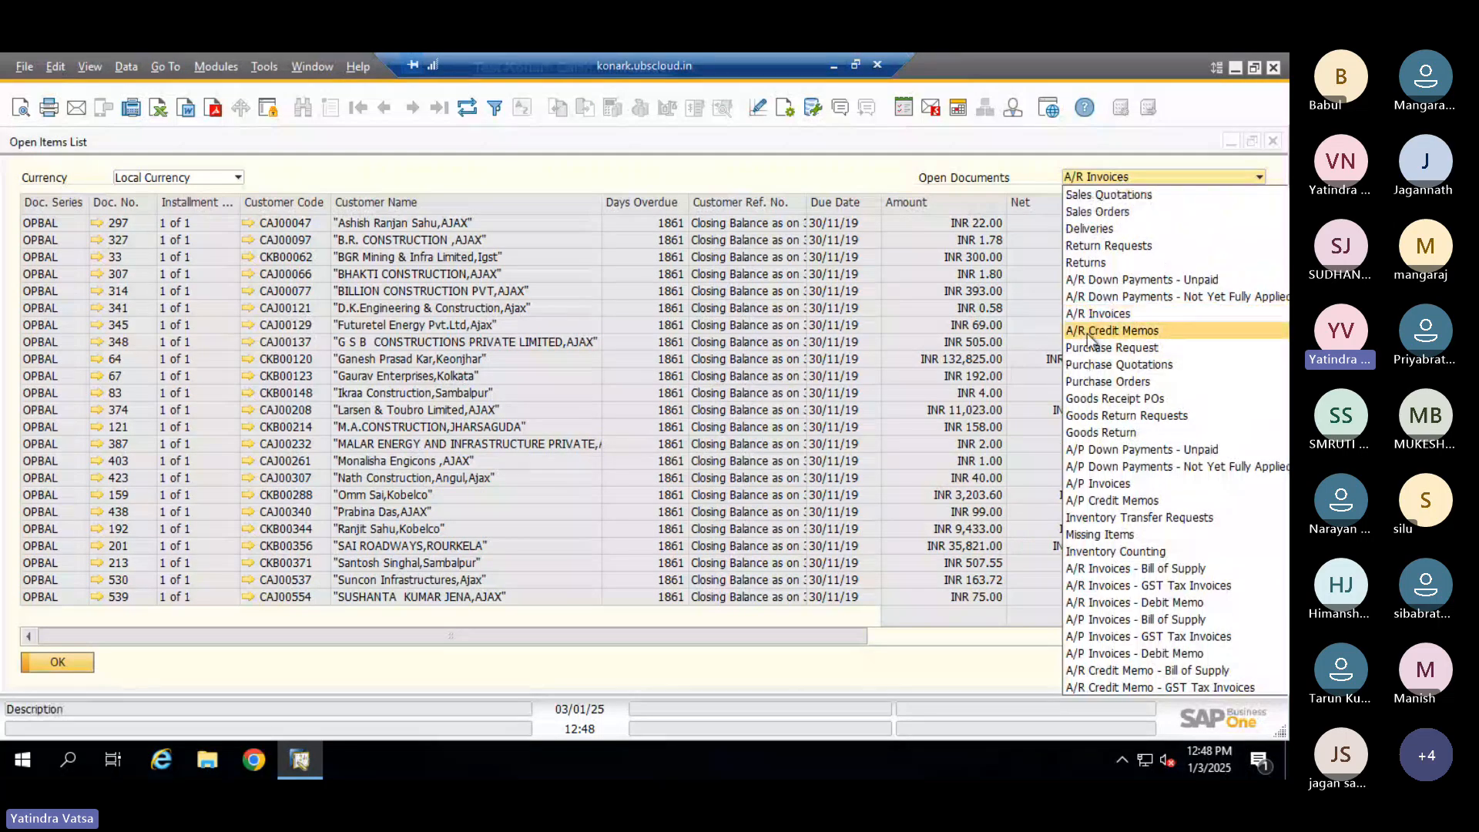
click(1107, 383)
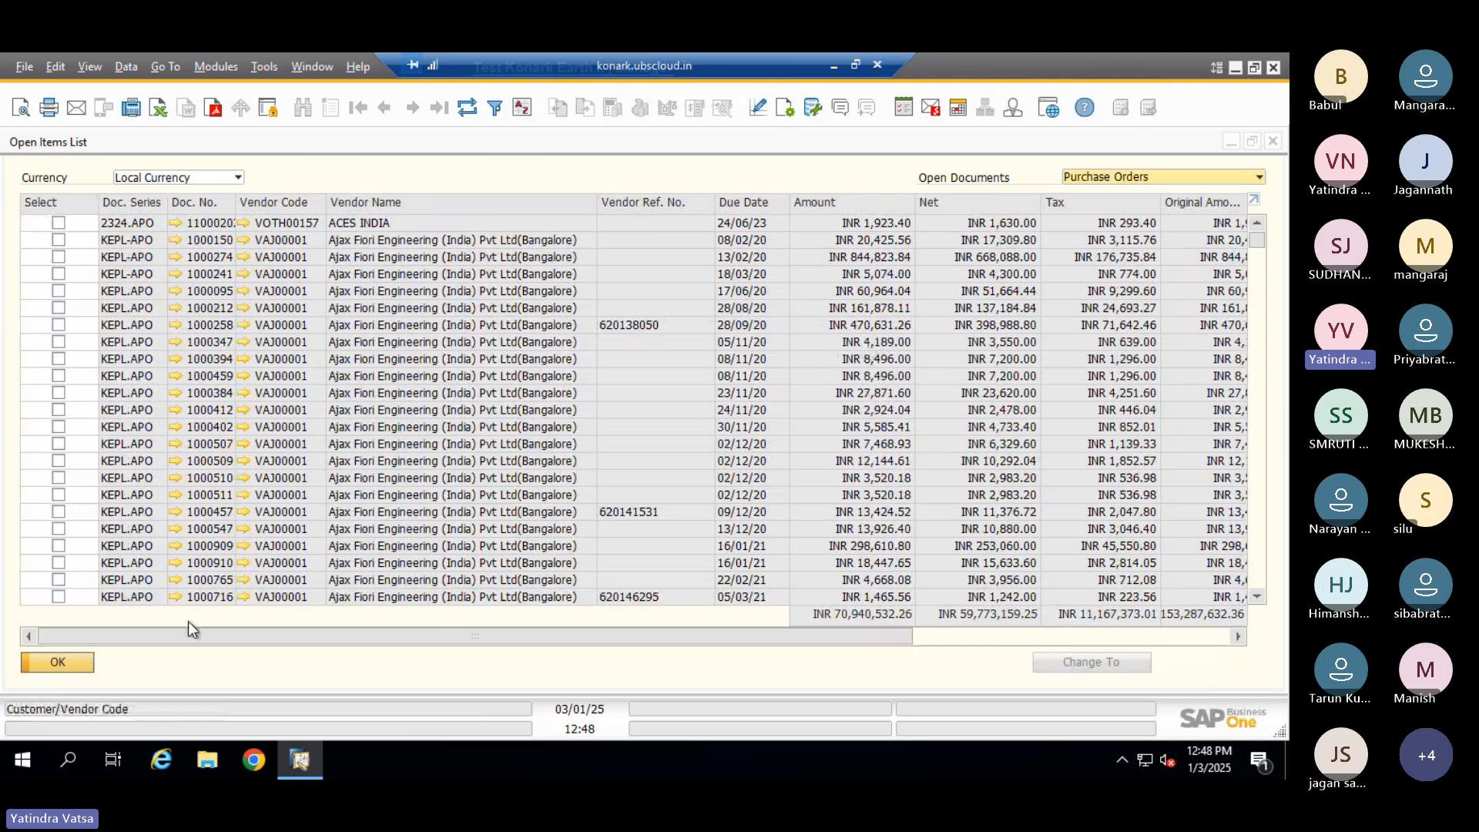
click(58, 663)
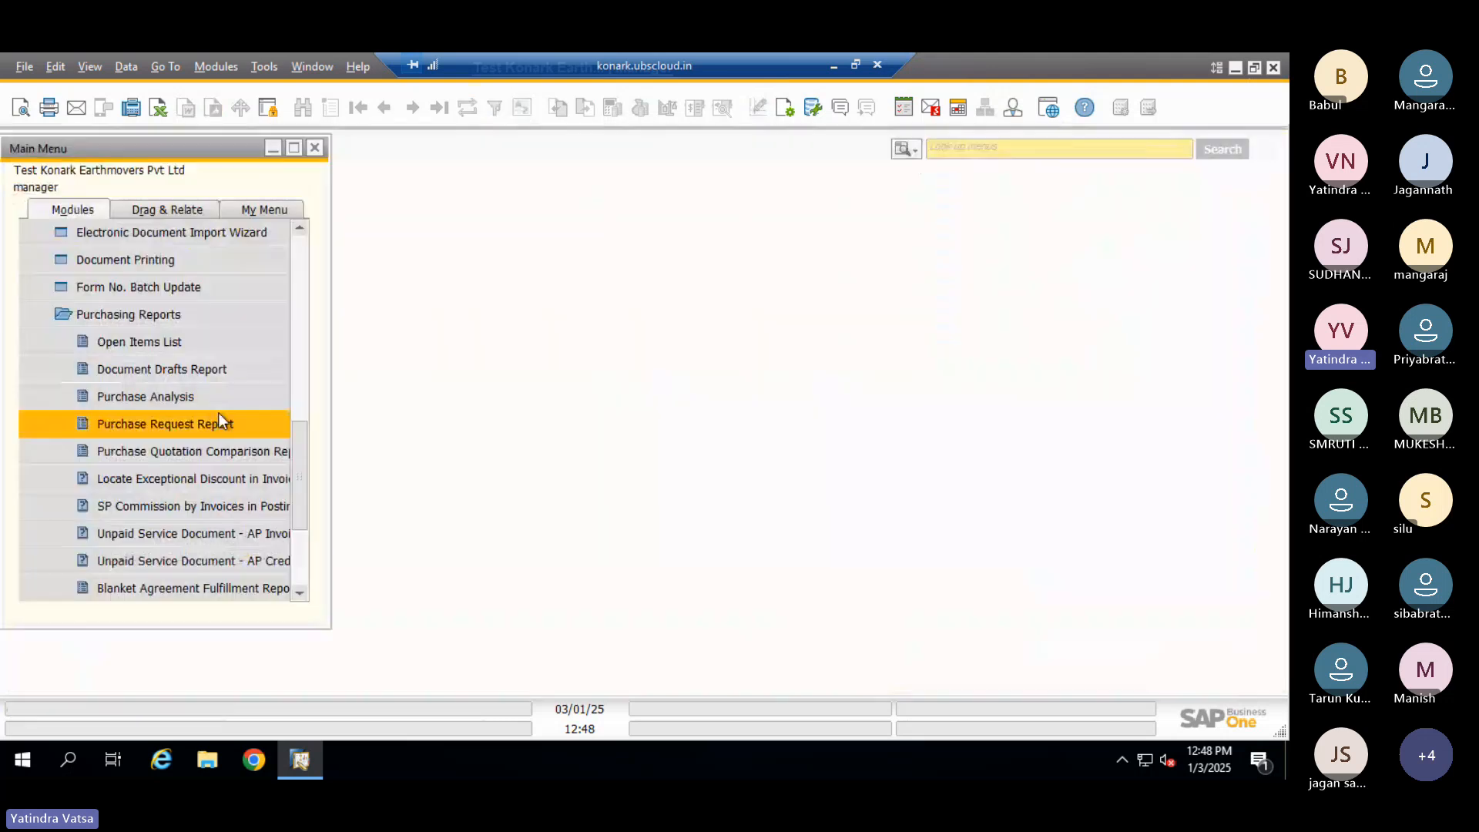
Examine the vendor and item group choices in the Purchase Analysis selection criteria, and close the report window
click(180, 398)
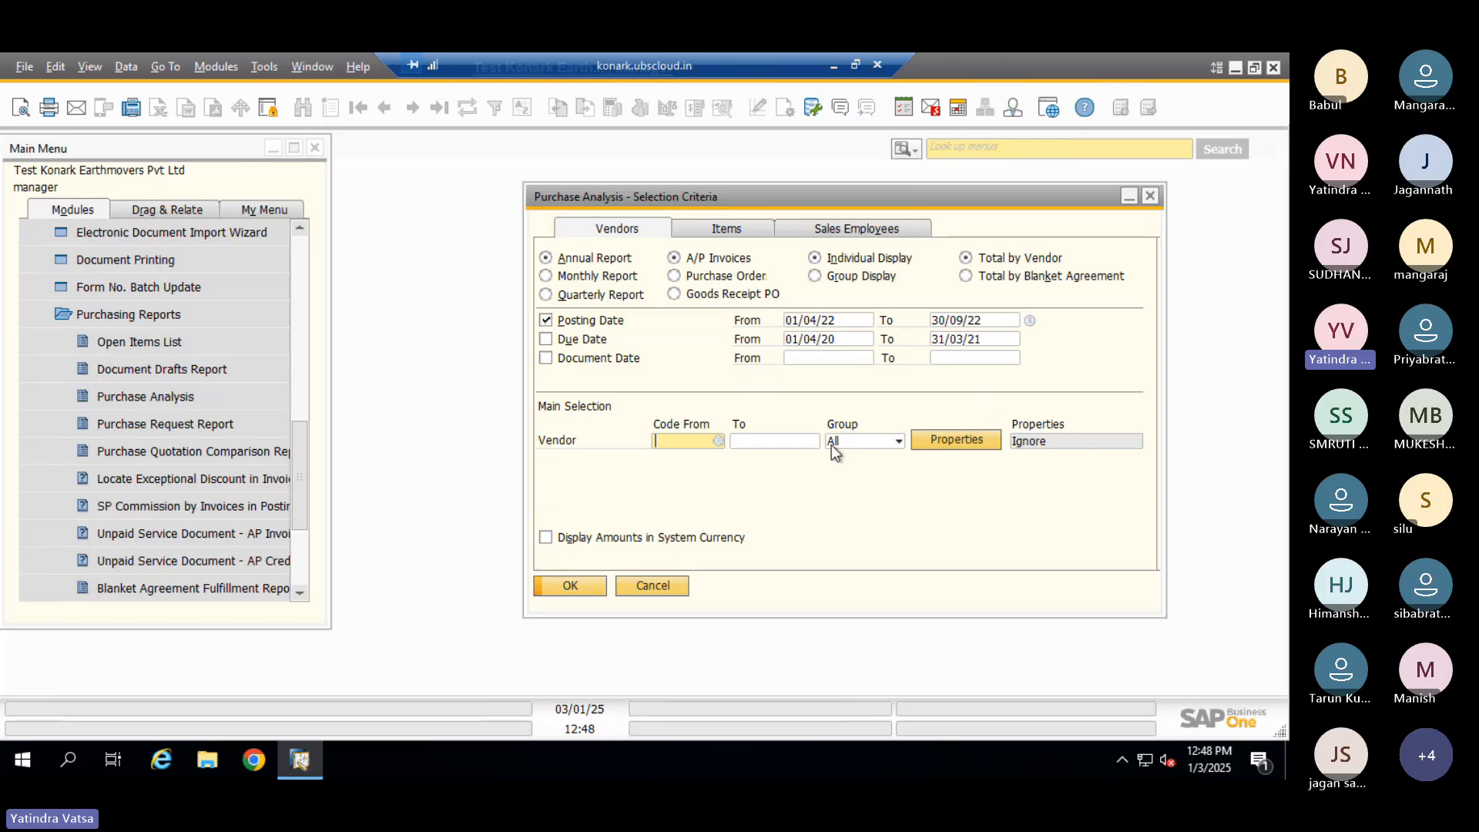
click(858, 444)
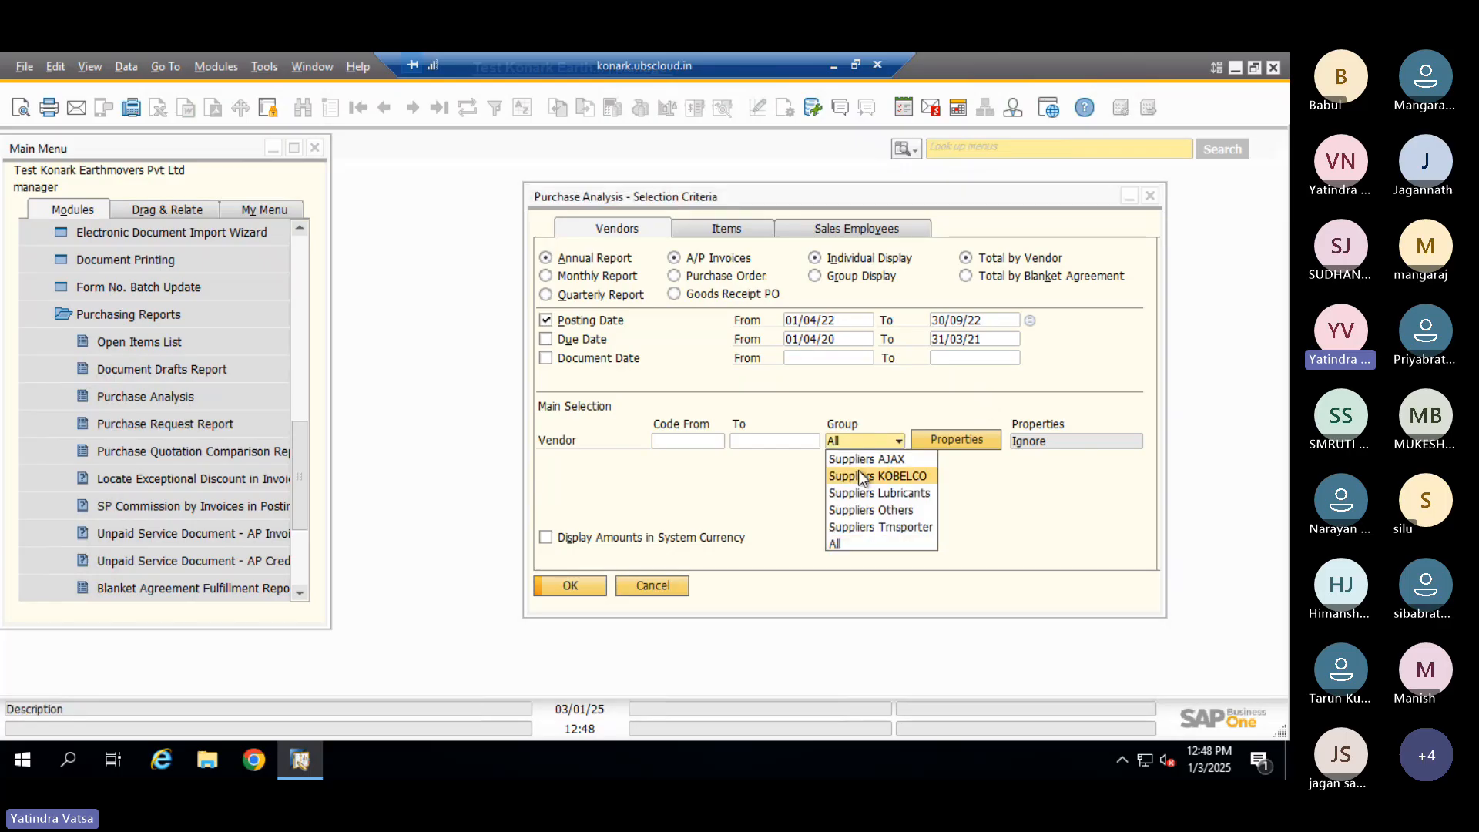
click(660, 301)
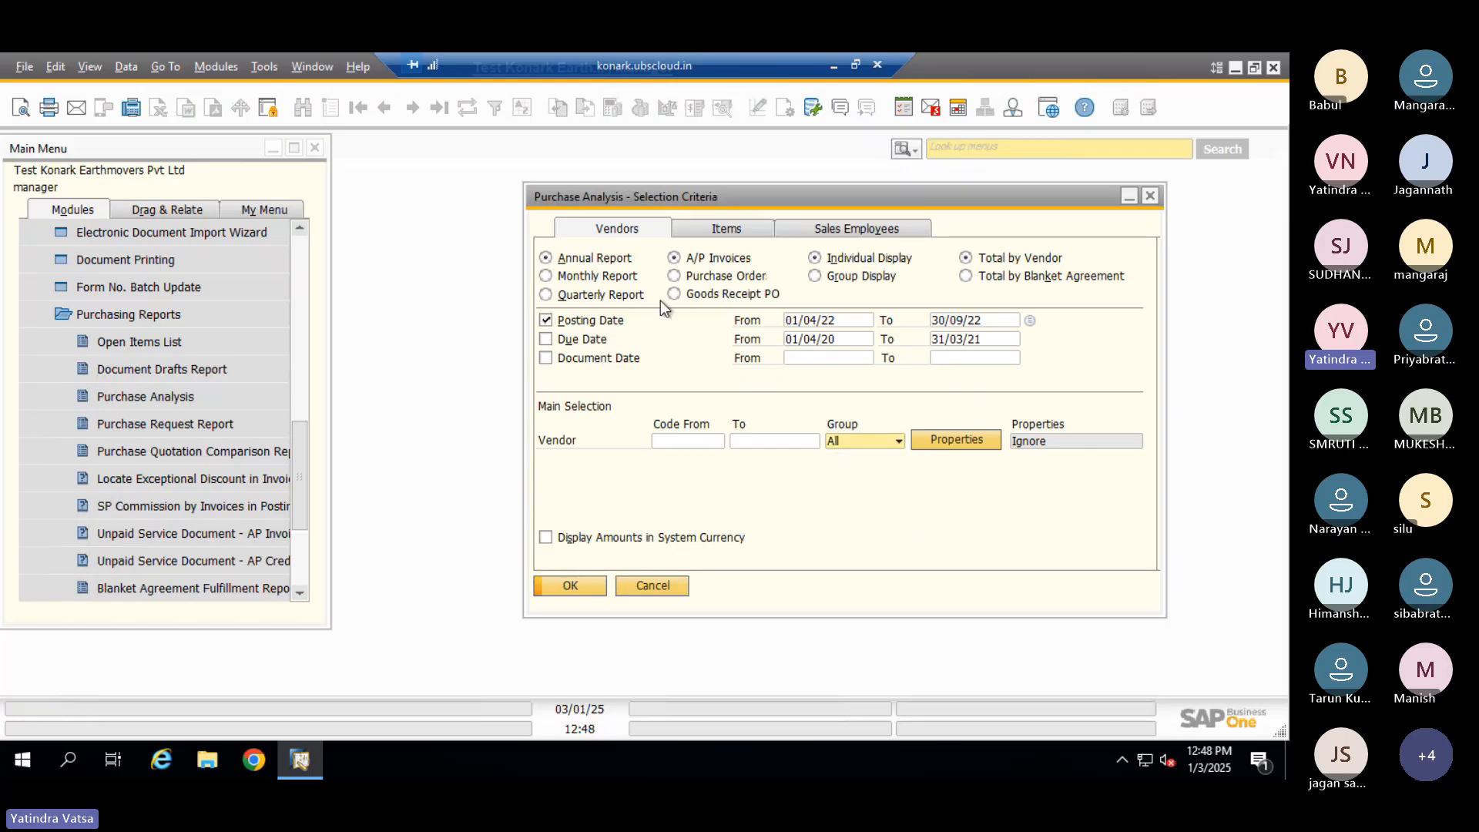
click(733, 228)
click(858, 440)
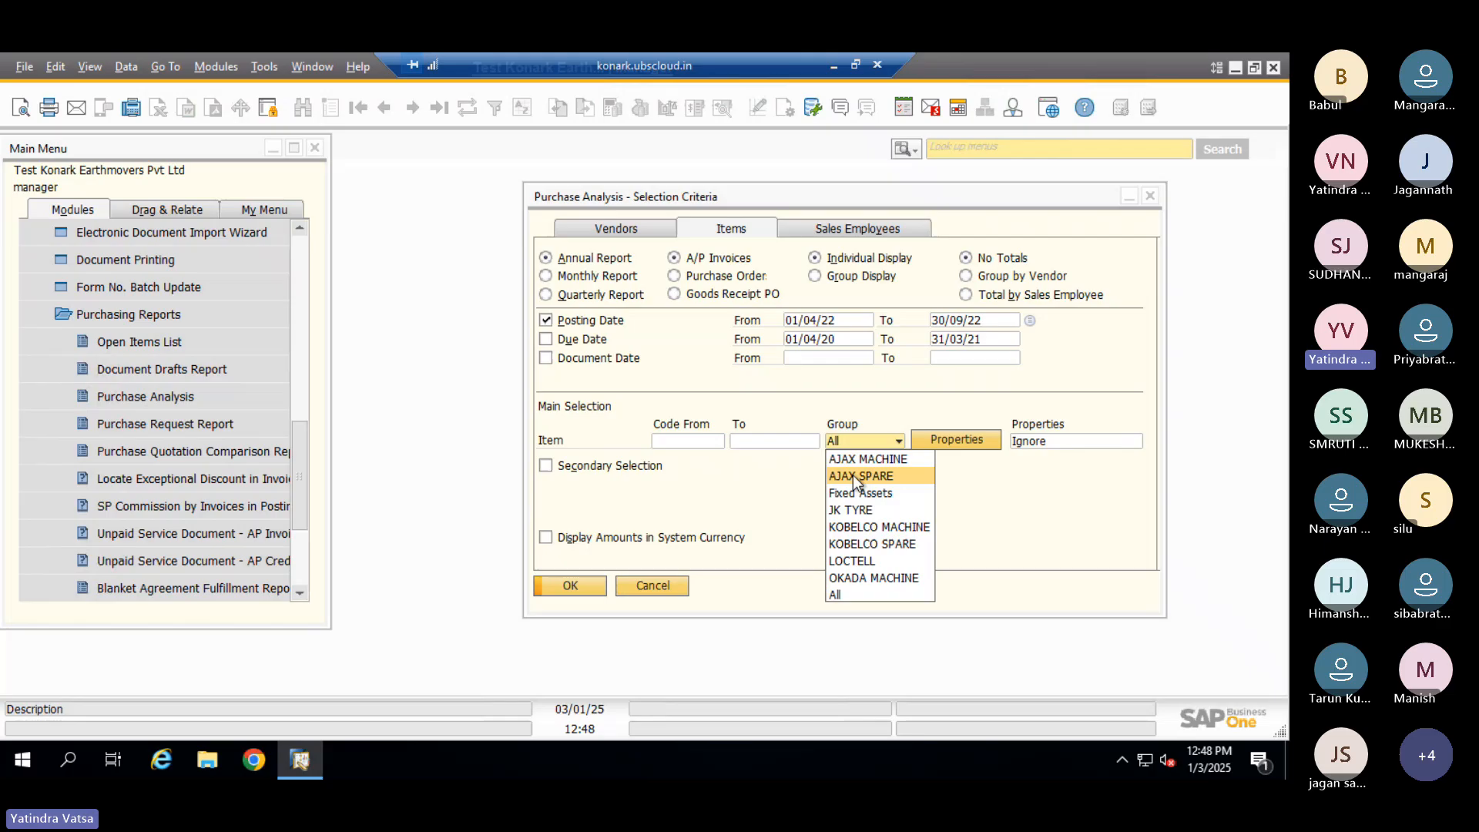
click(720, 470)
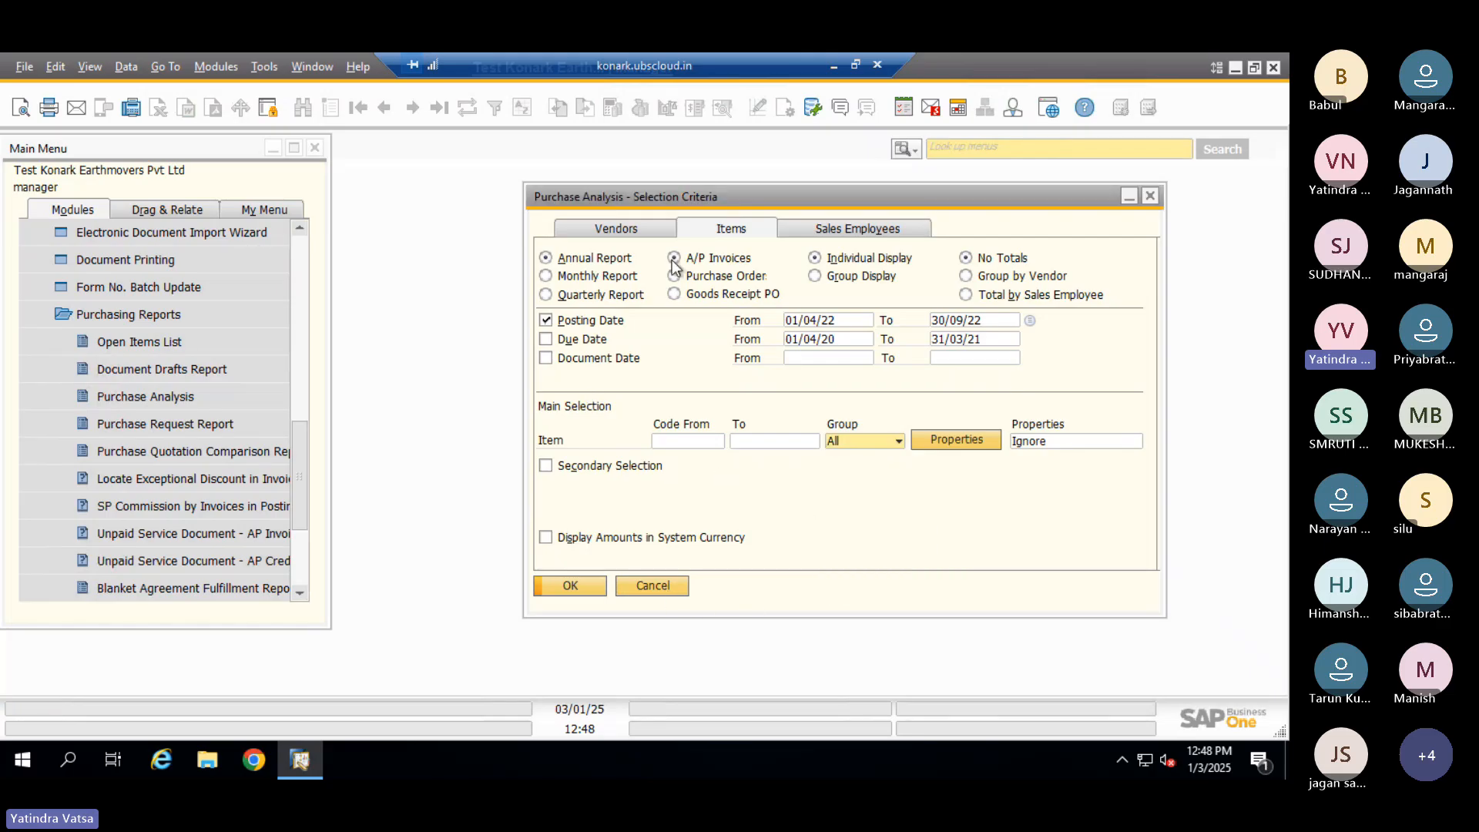
drag(698, 201, 553, 182)
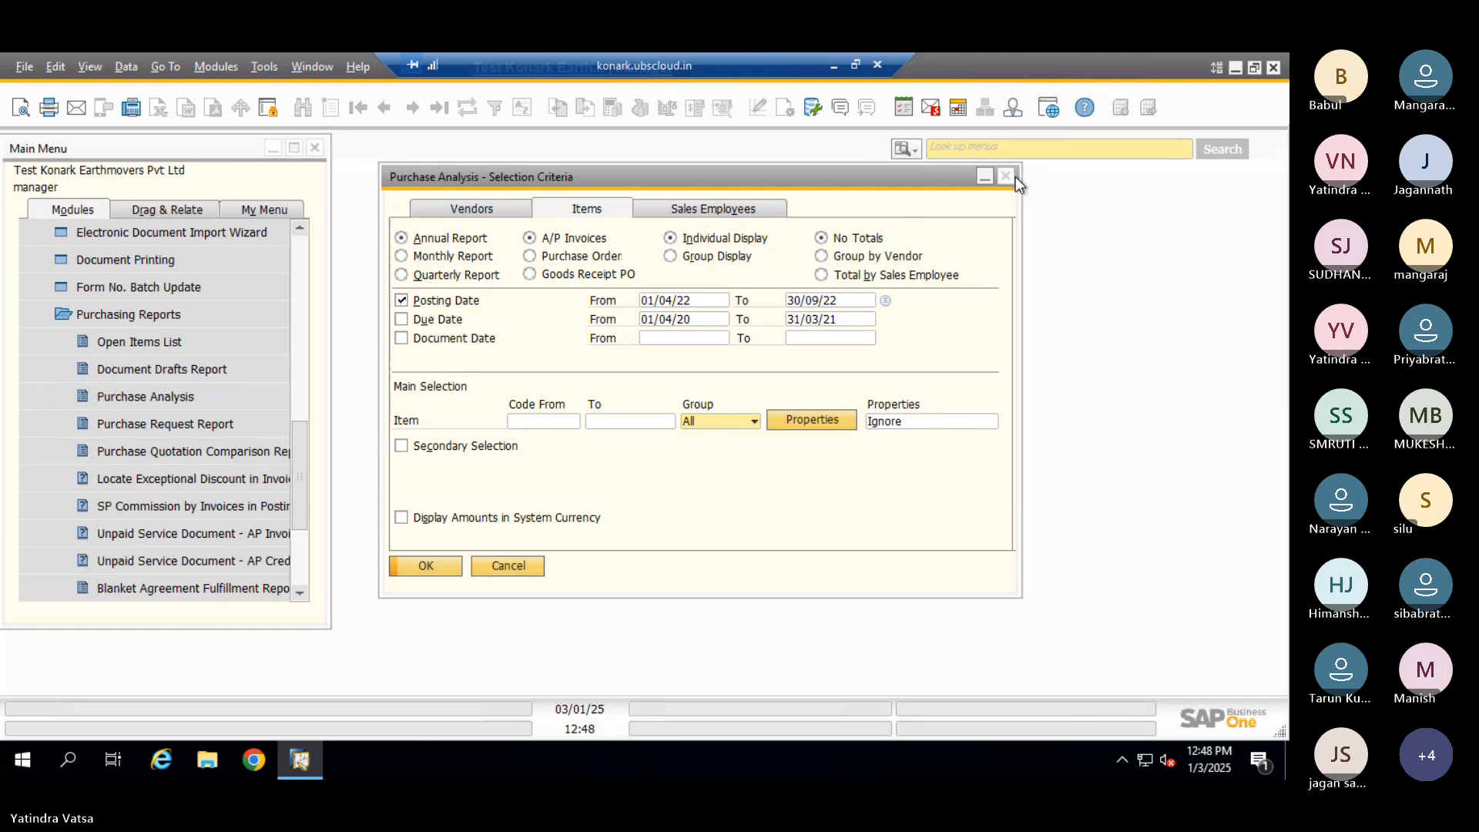
drag(532, 175, 533, 193)
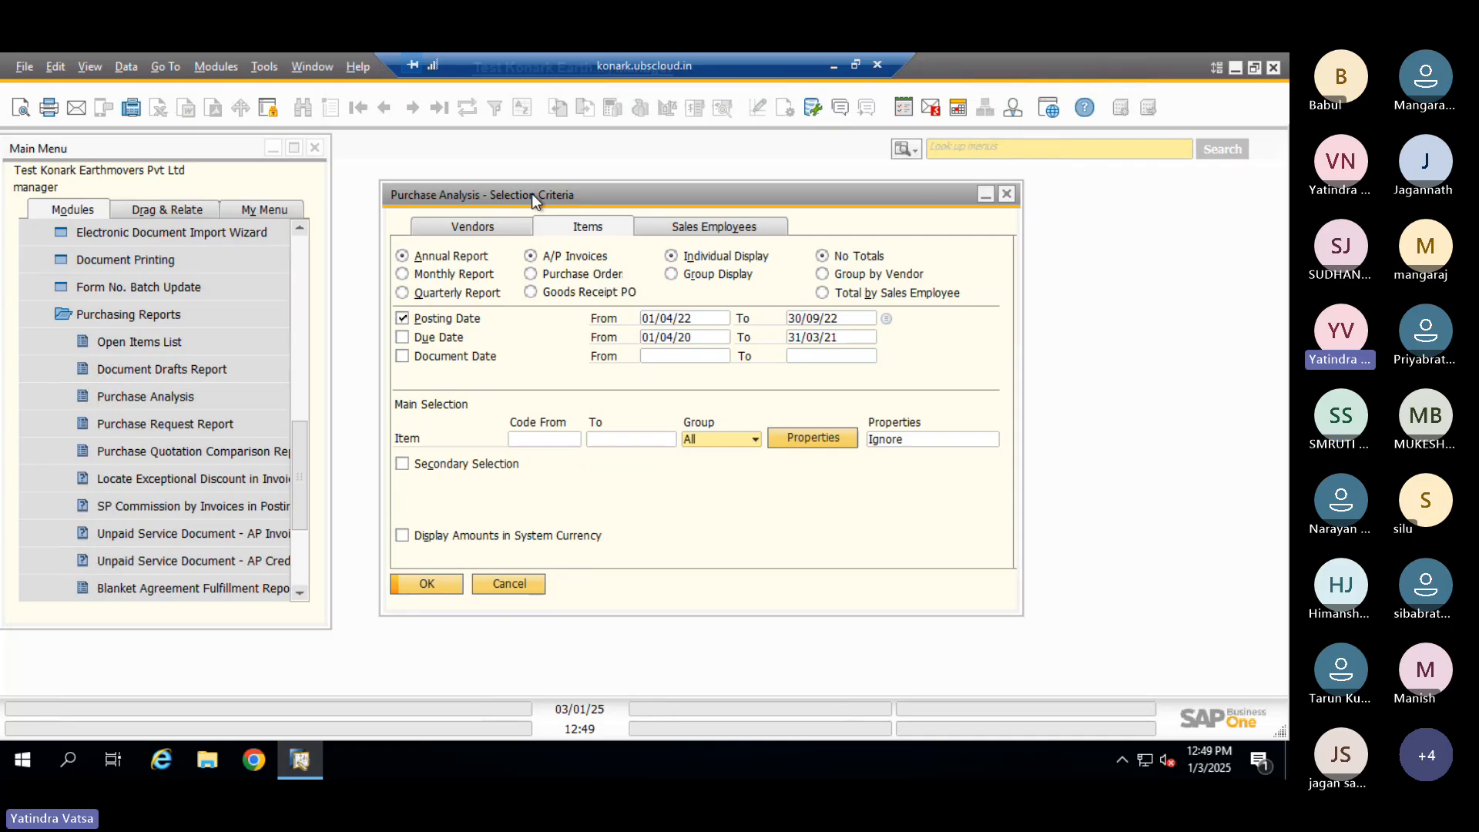
click(1007, 193)
Open the Purchase Order form, review the most recent purchase order's contents and totals, and close it
drag(299, 438, 304, 237)
click(151, 477)
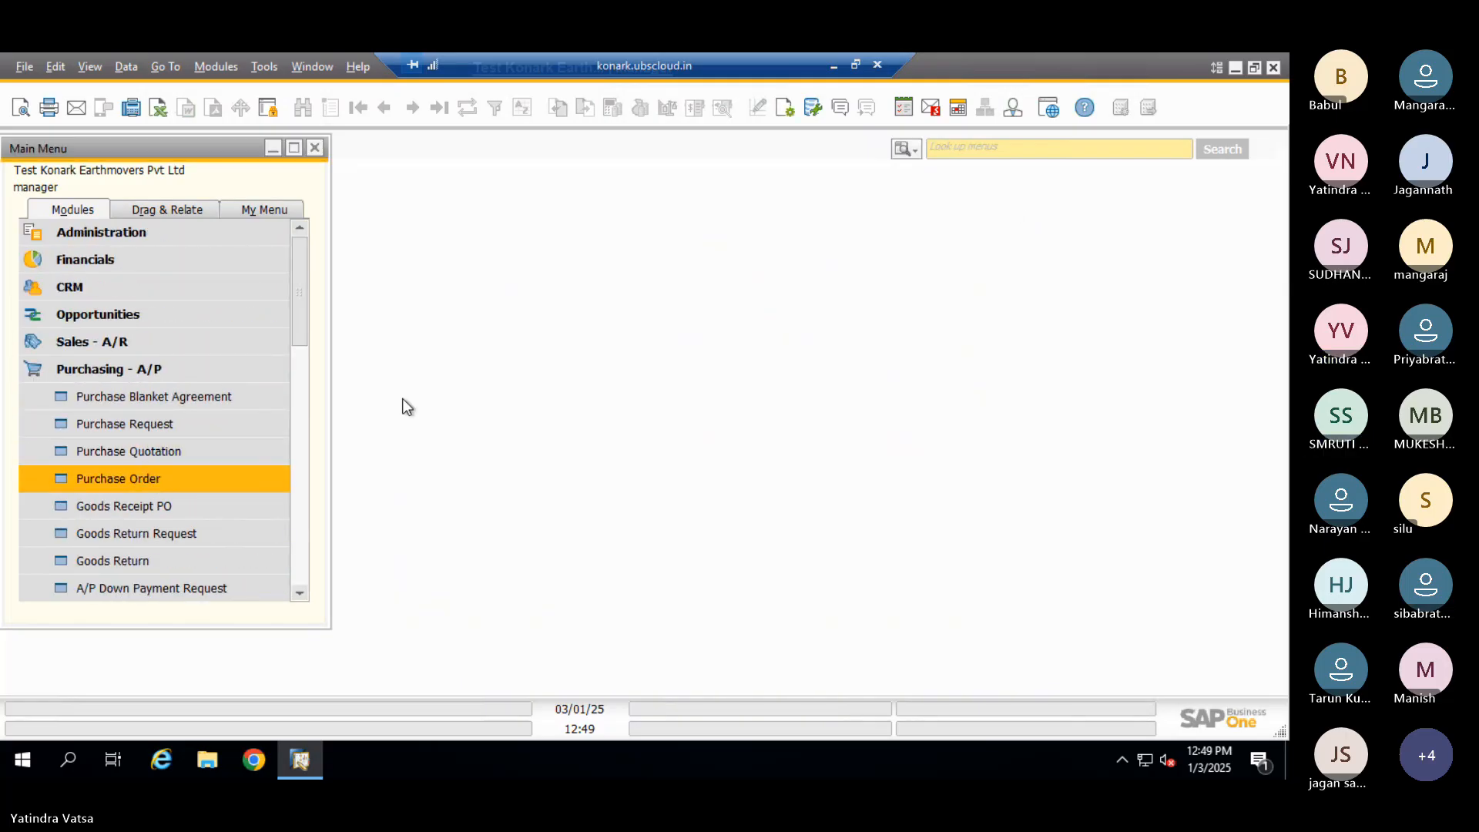
click(384, 107)
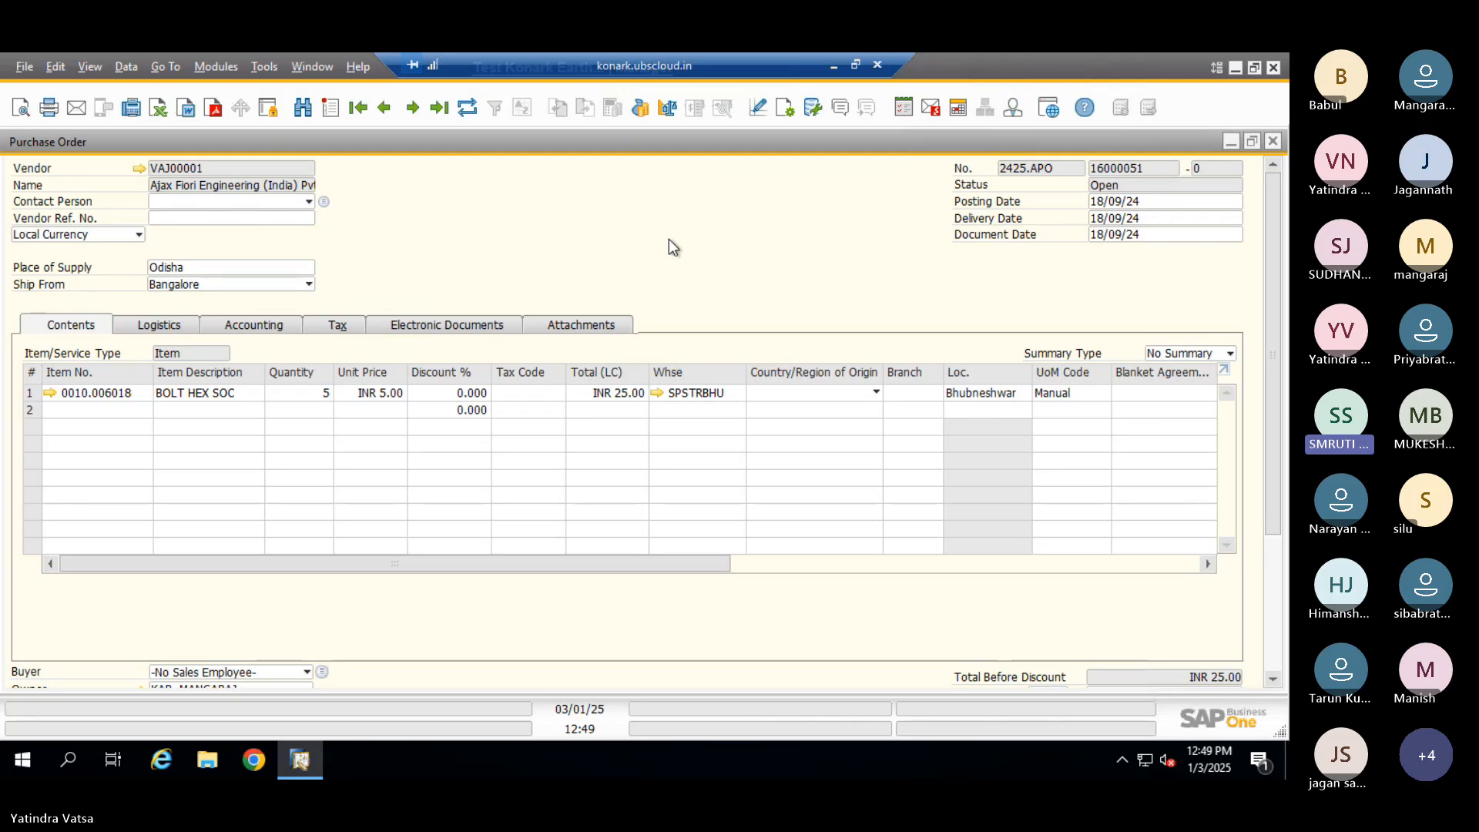
scroll(672, 240, down, 5)
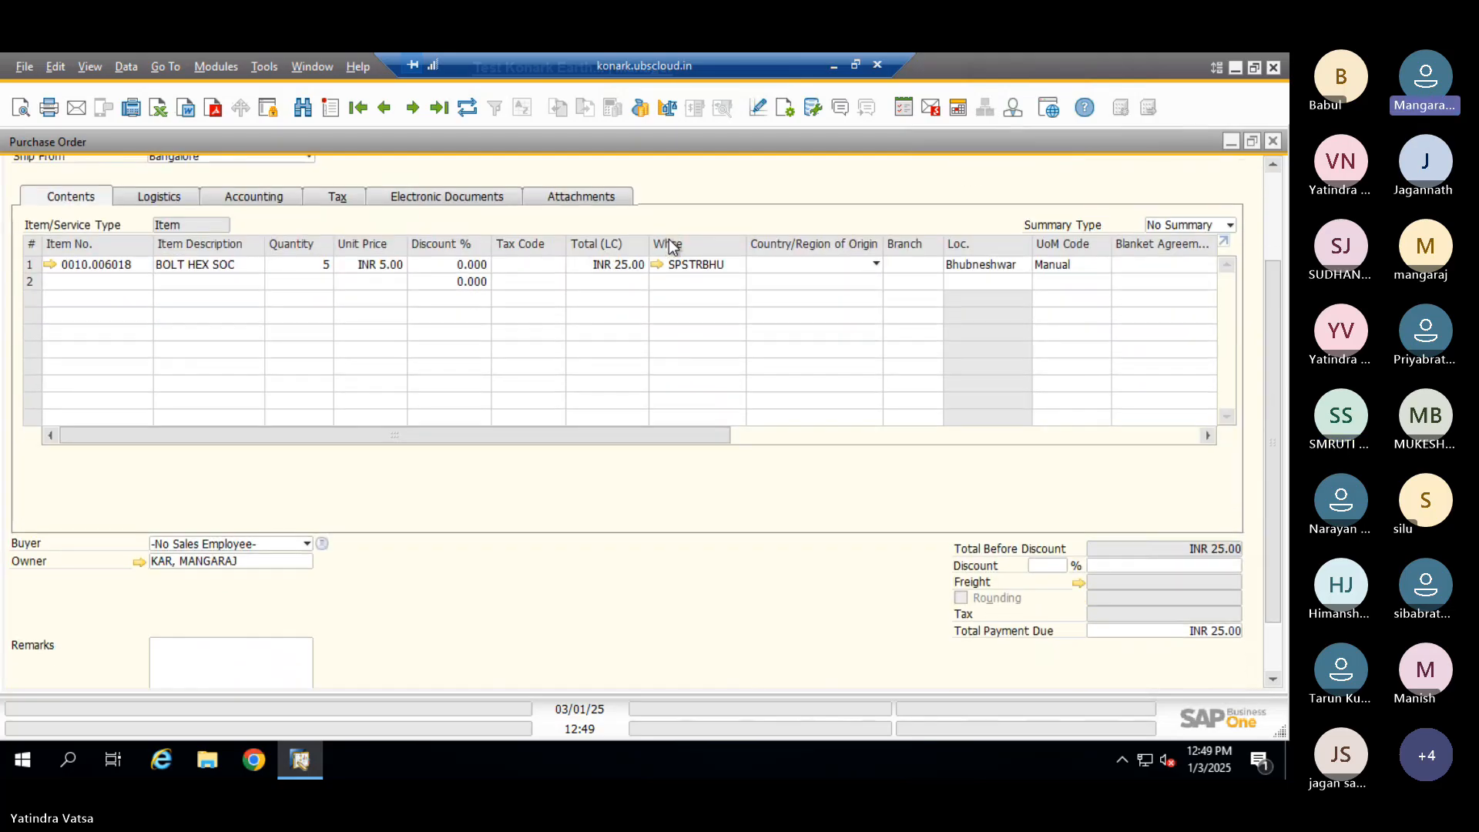
drag(1274, 335, 1265, 441)
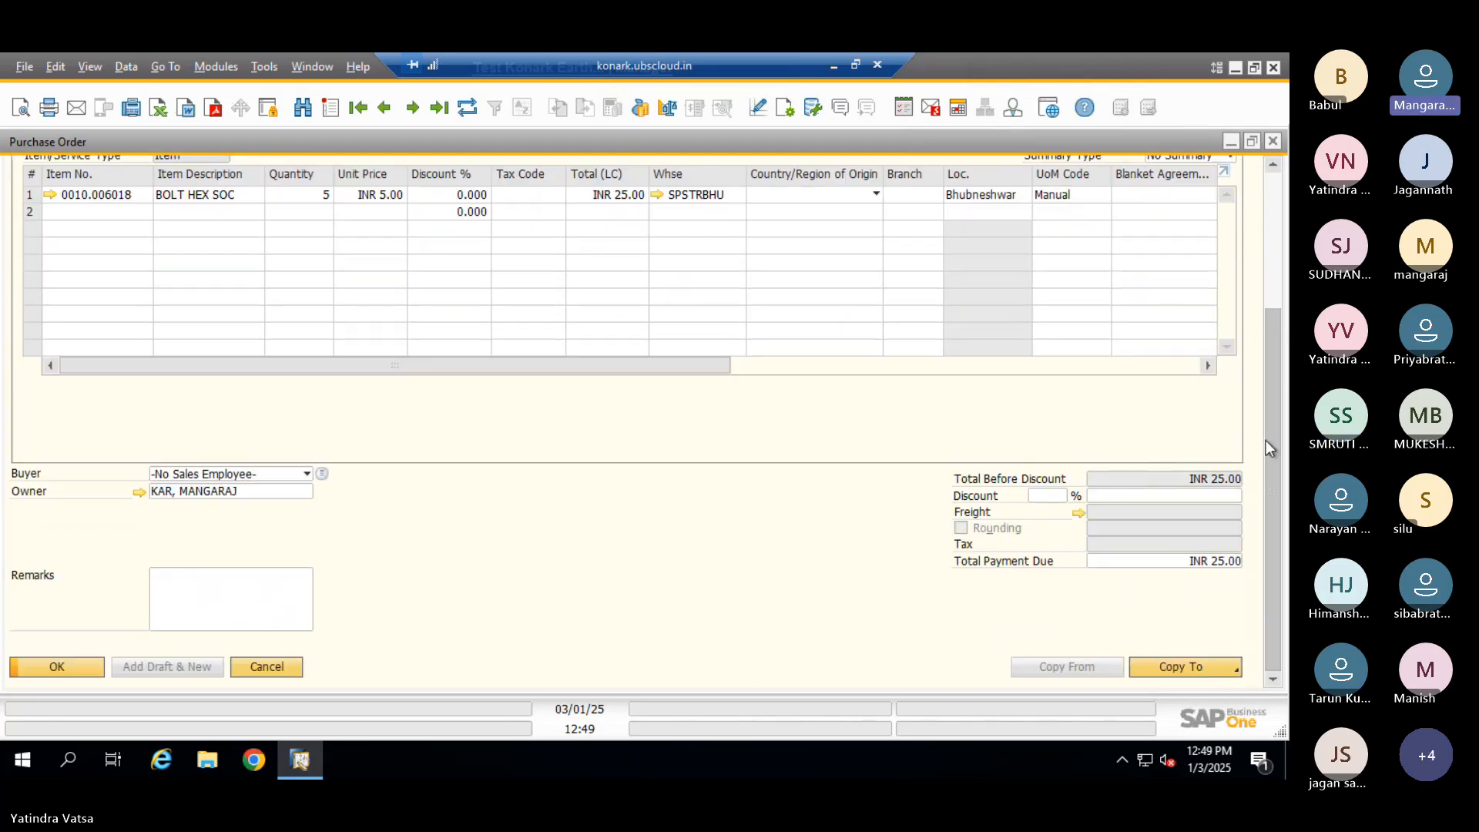
drag(1277, 351, 1267, 173)
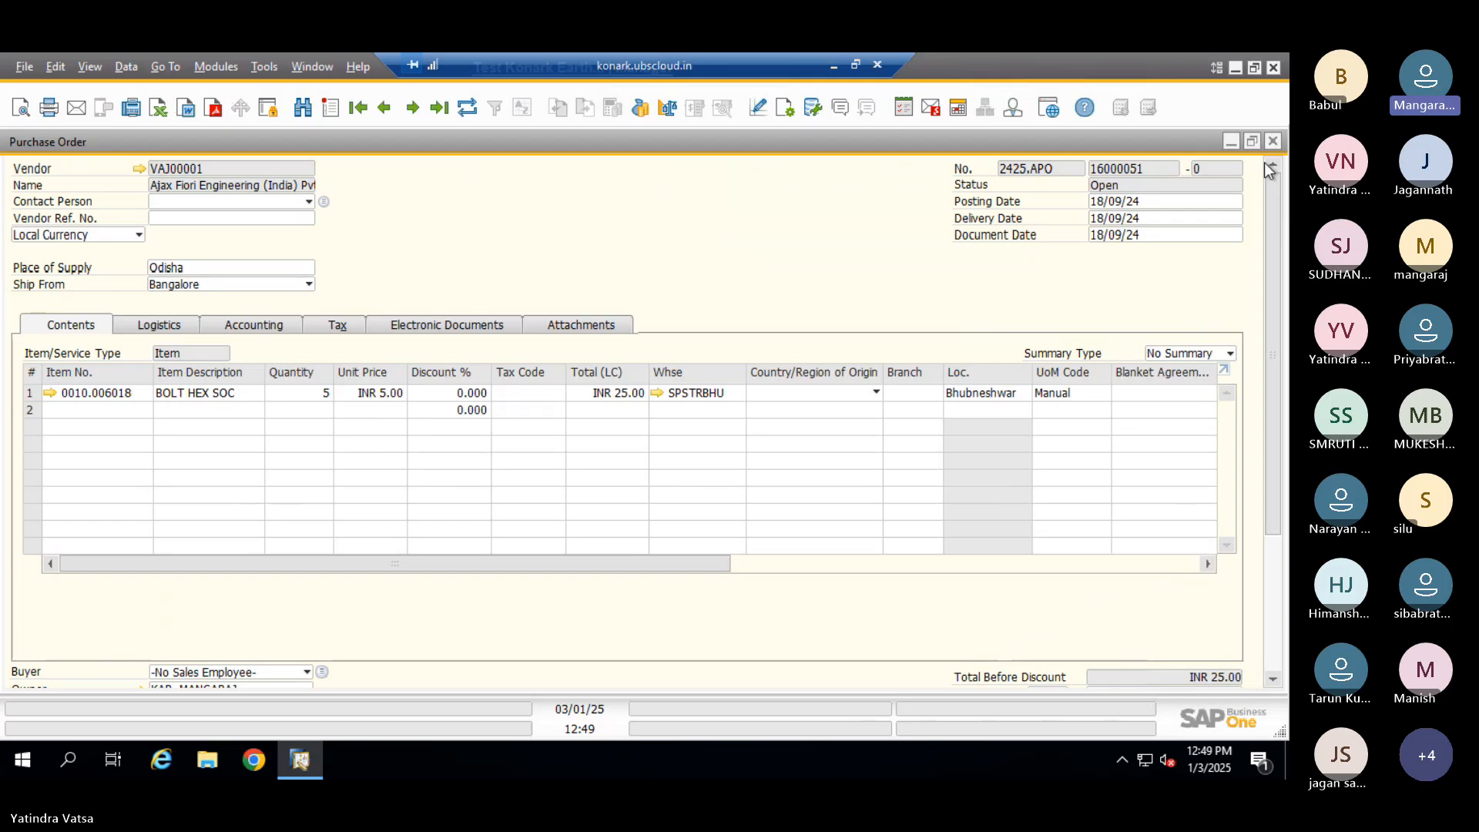
click(1274, 142)
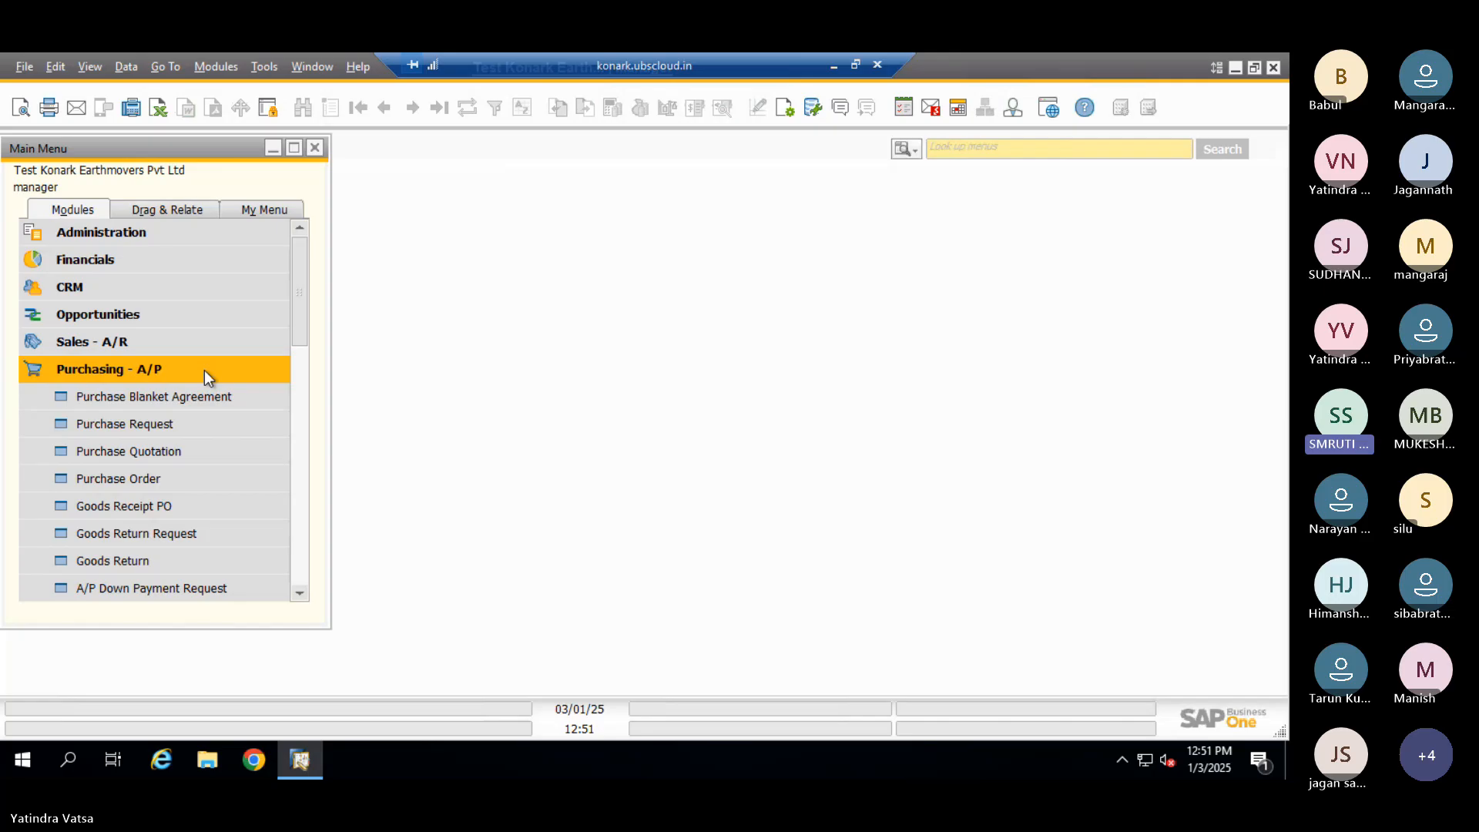
Collapse the Purchasing - A/P module and examine the saved queries under the PURCHASE category in the Query Manager
click(205, 369)
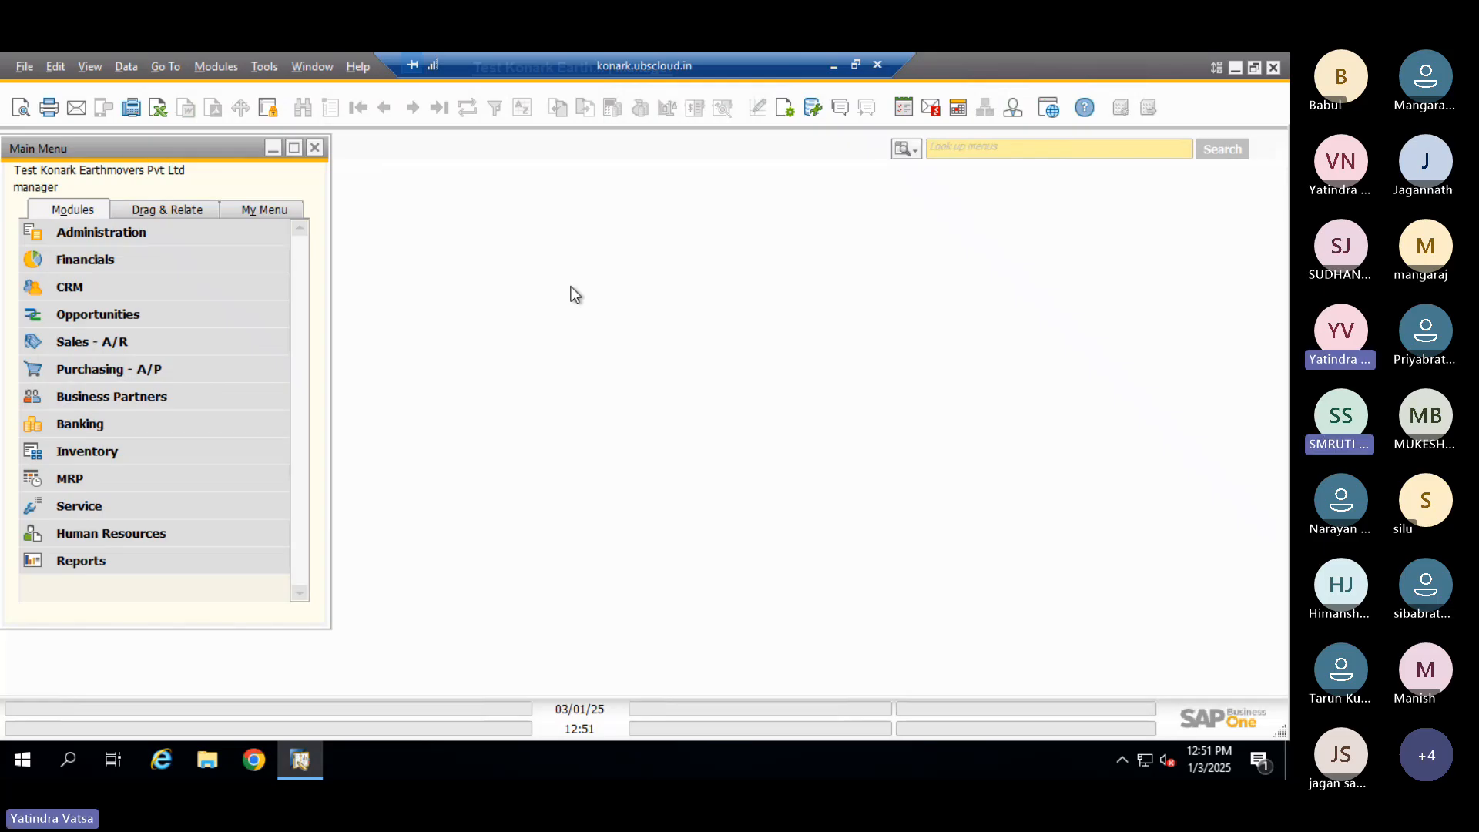
click(814, 113)
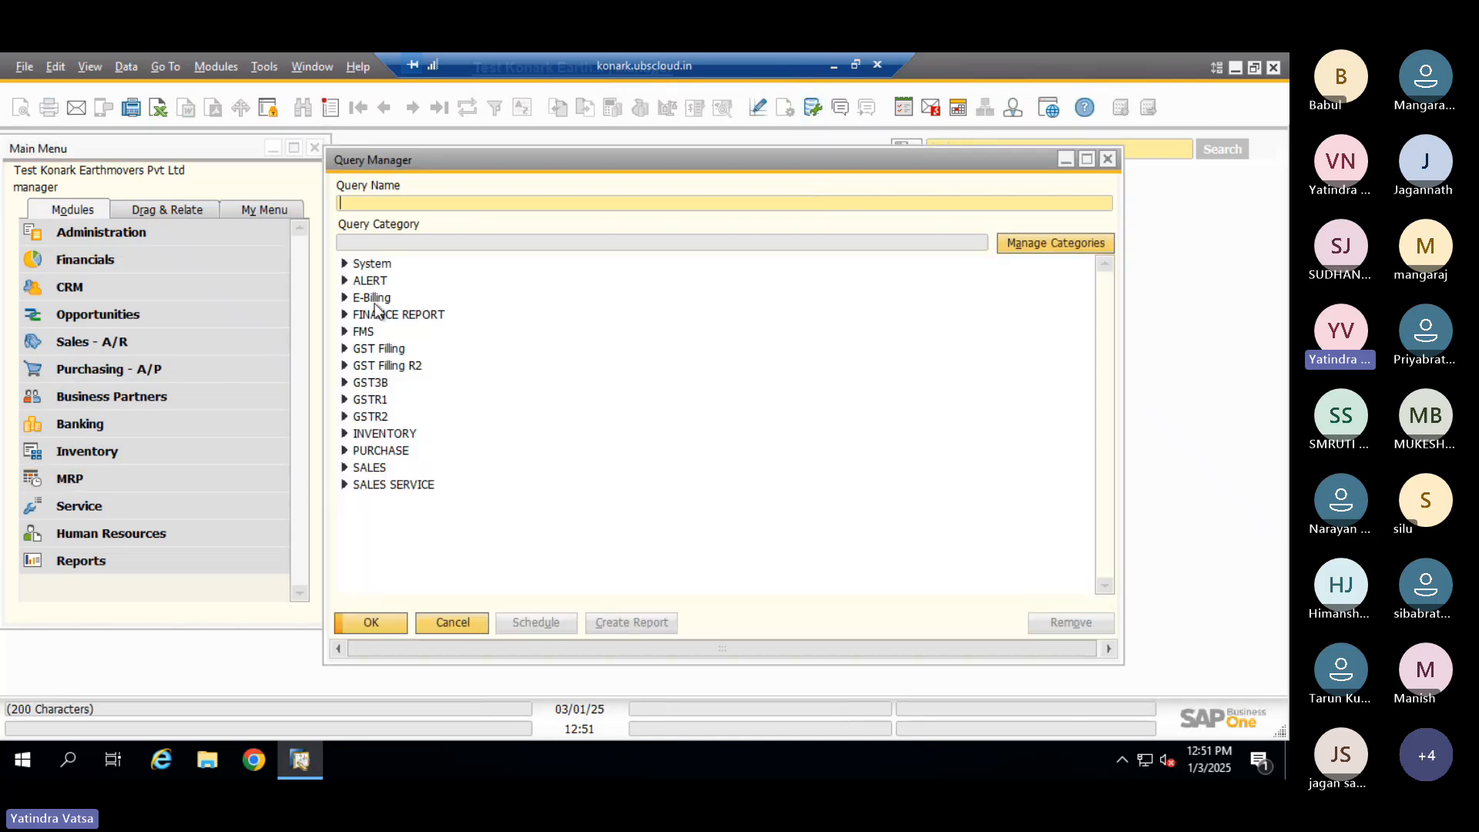
click(345, 450)
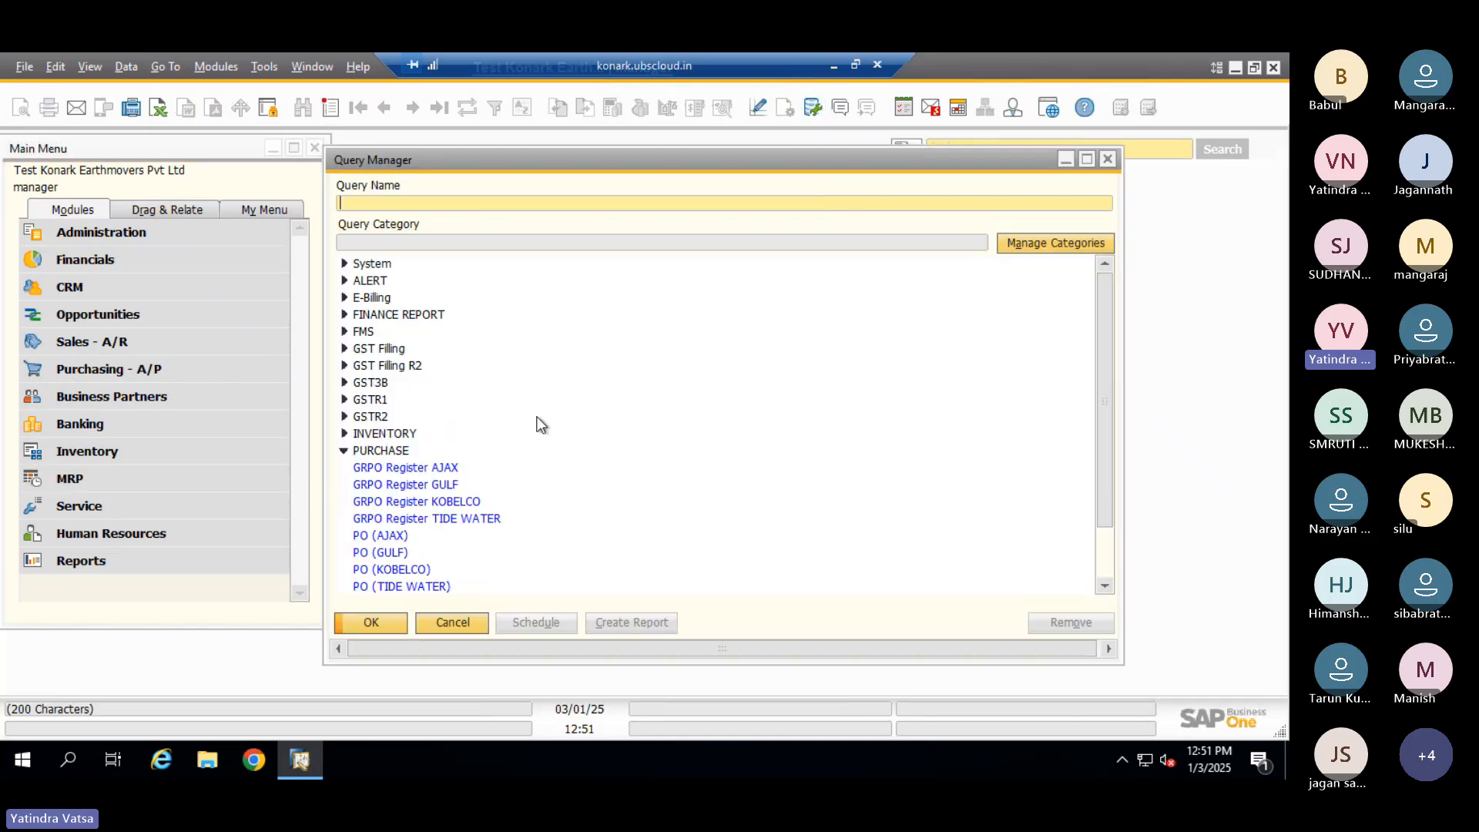
scroll(539, 424, down, 2)
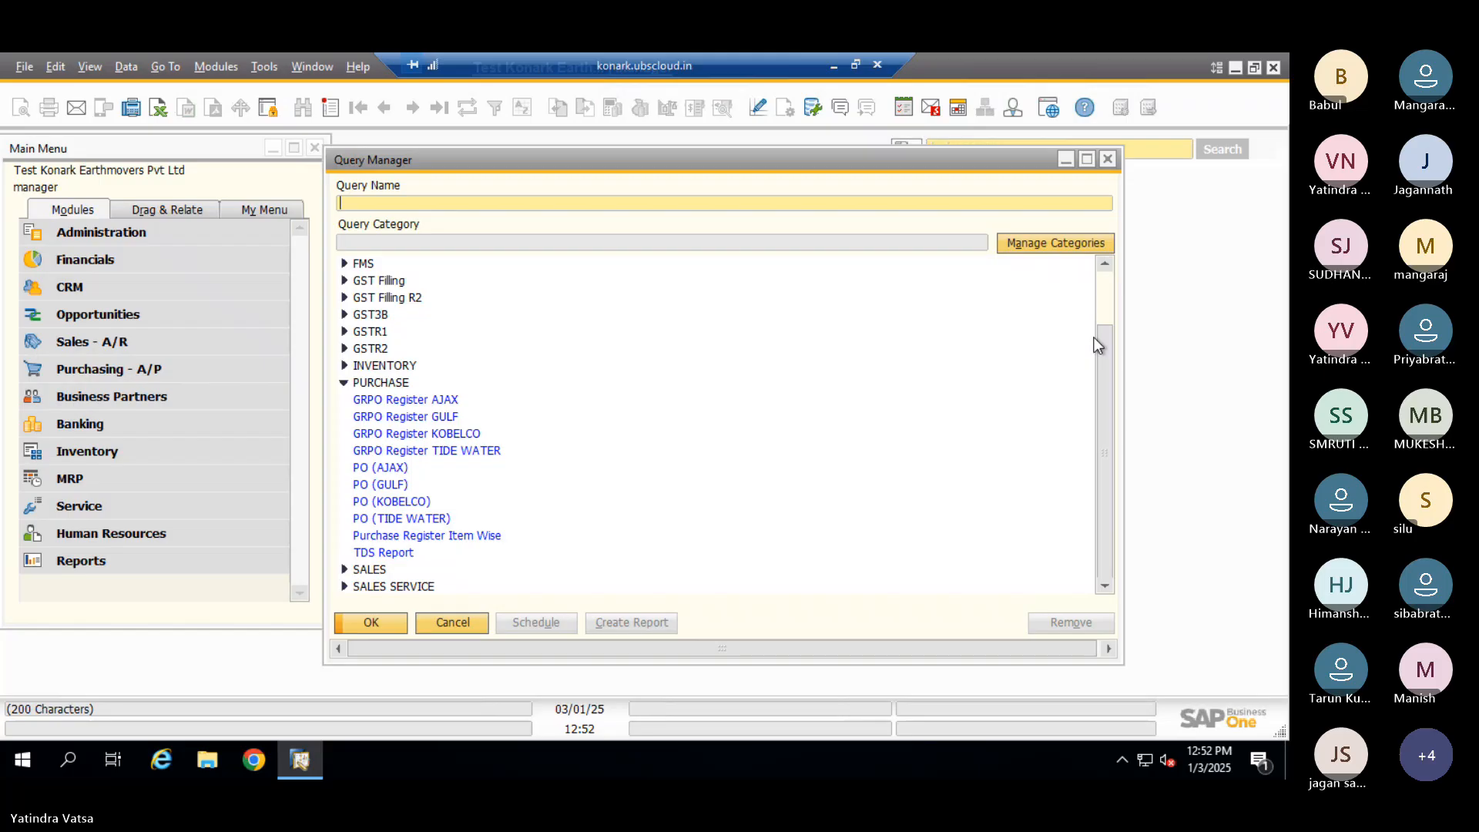
Close the Query Manager, examine the entries of the Business Partners module, and collapse the module again
click(1108, 158)
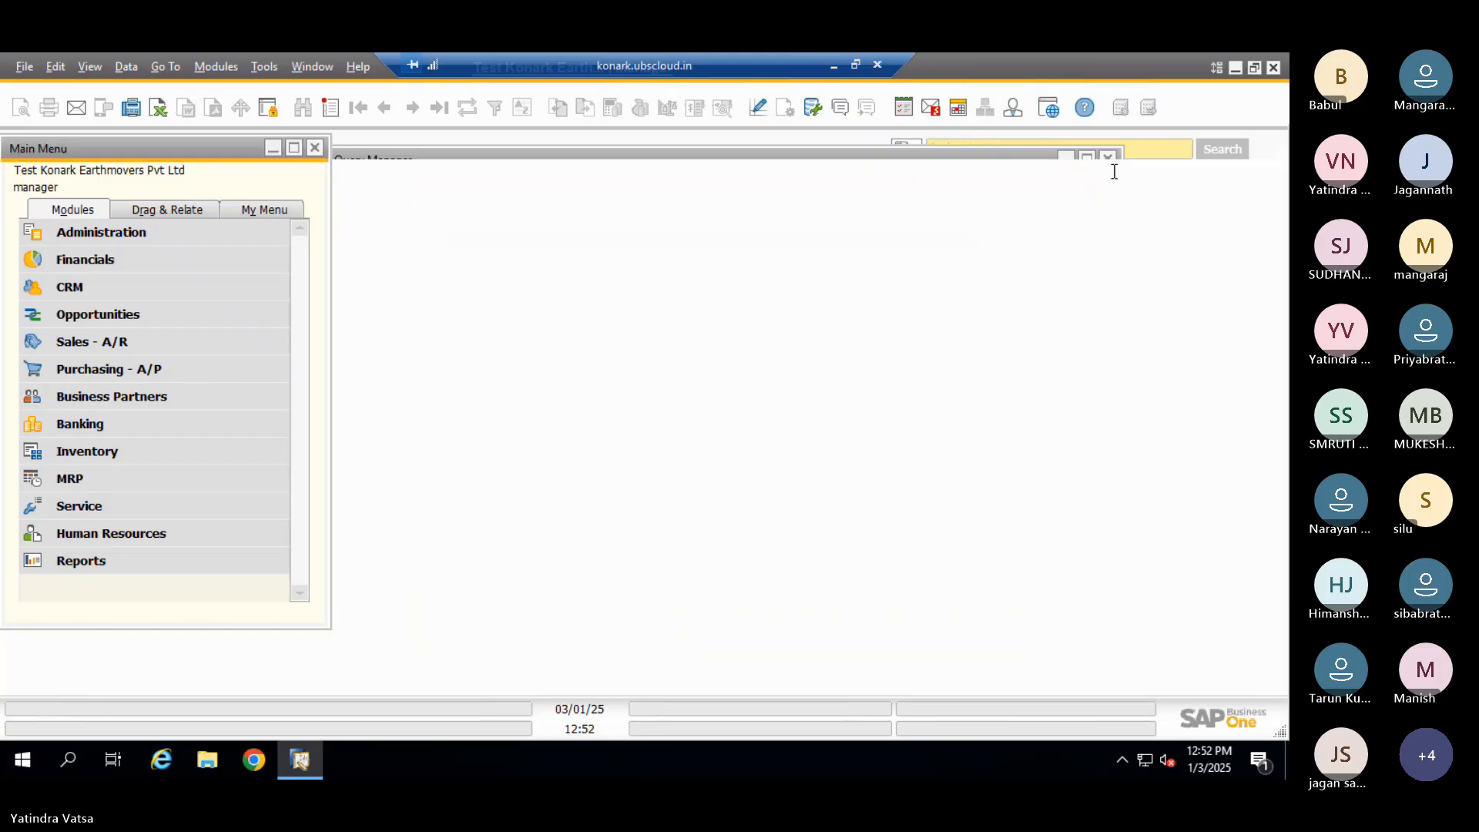
click(108, 395)
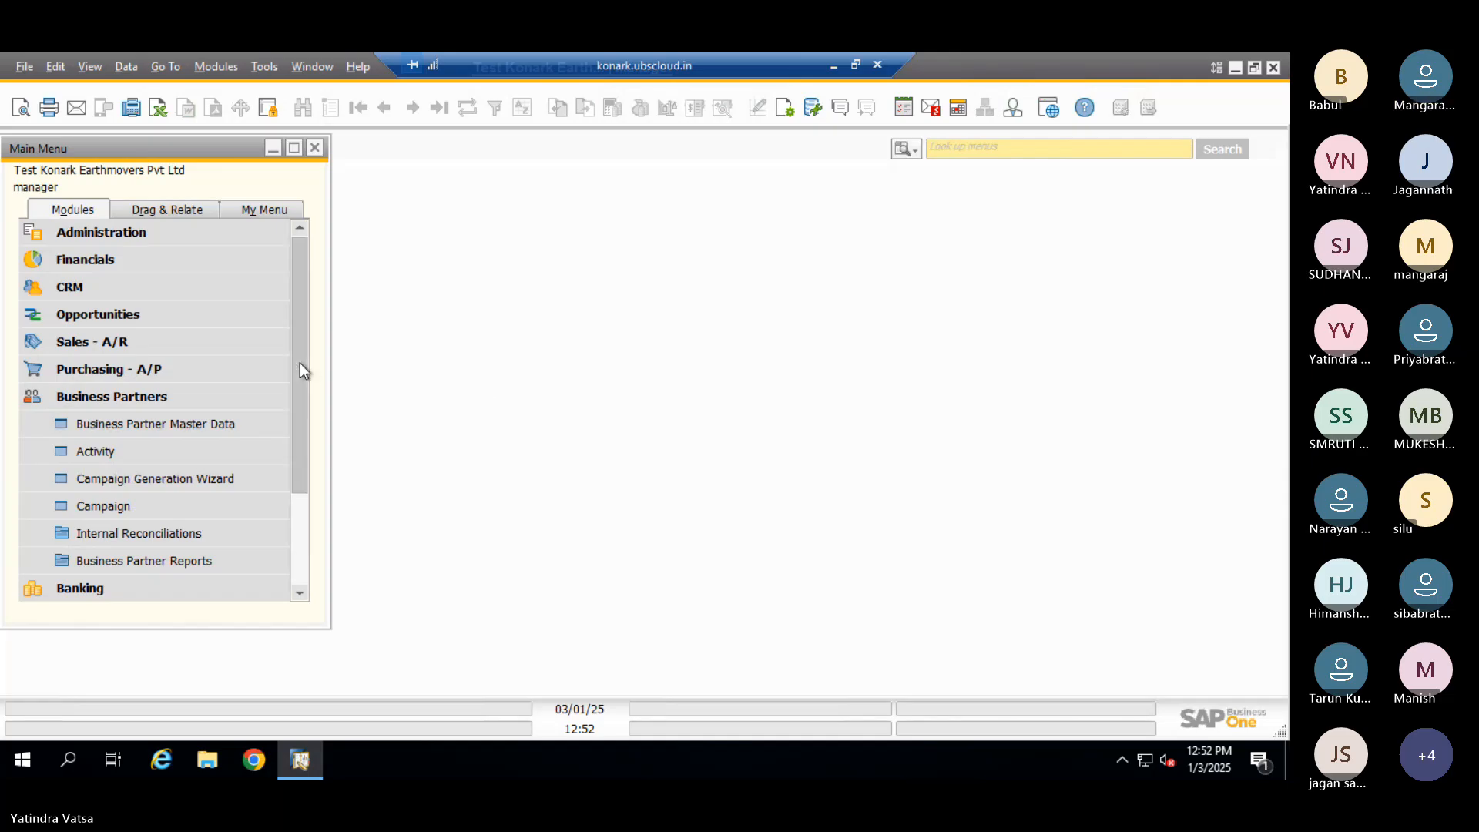
scroll(303, 381, down, 1)
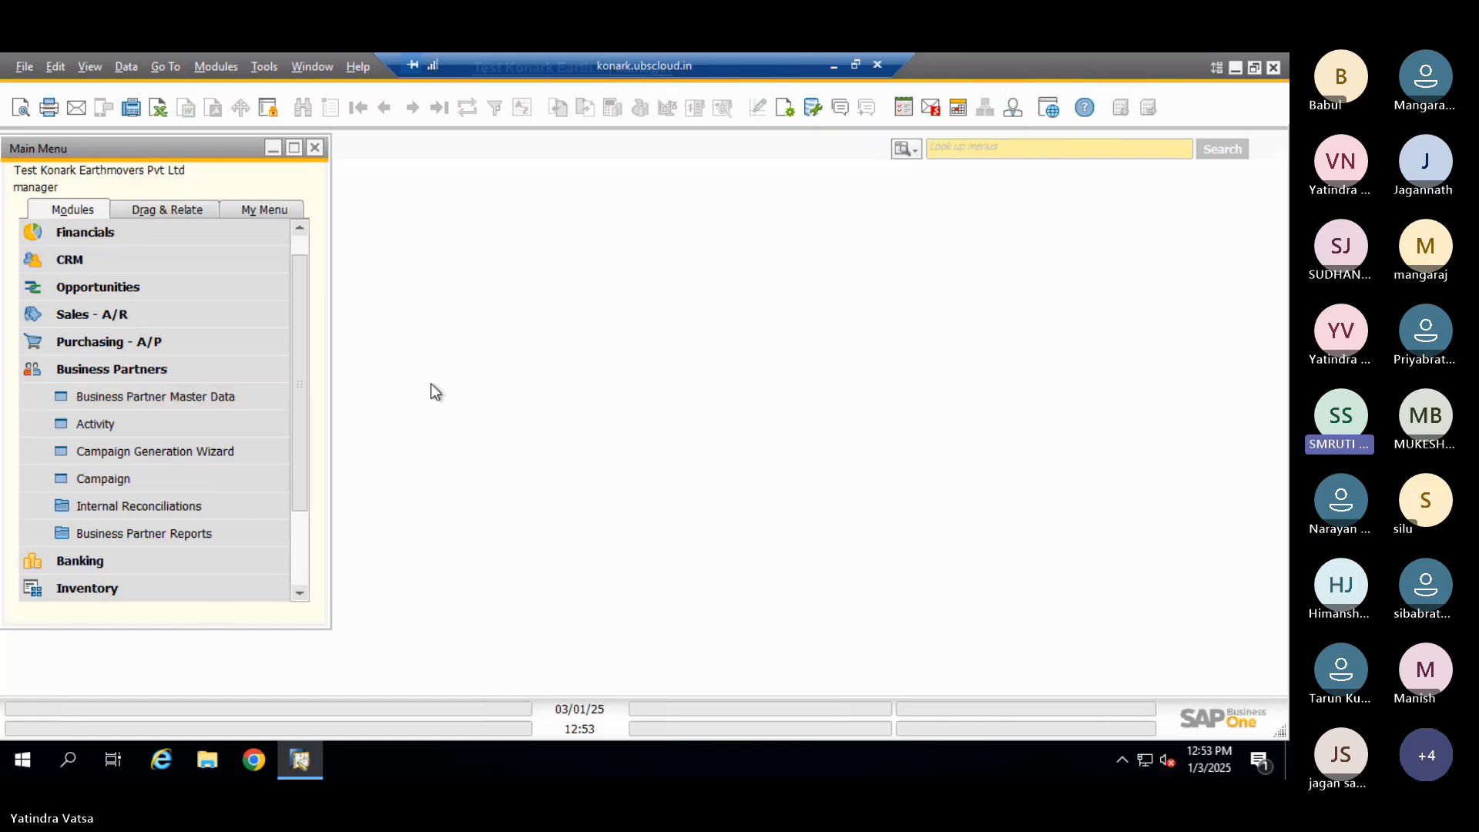
click(129, 369)
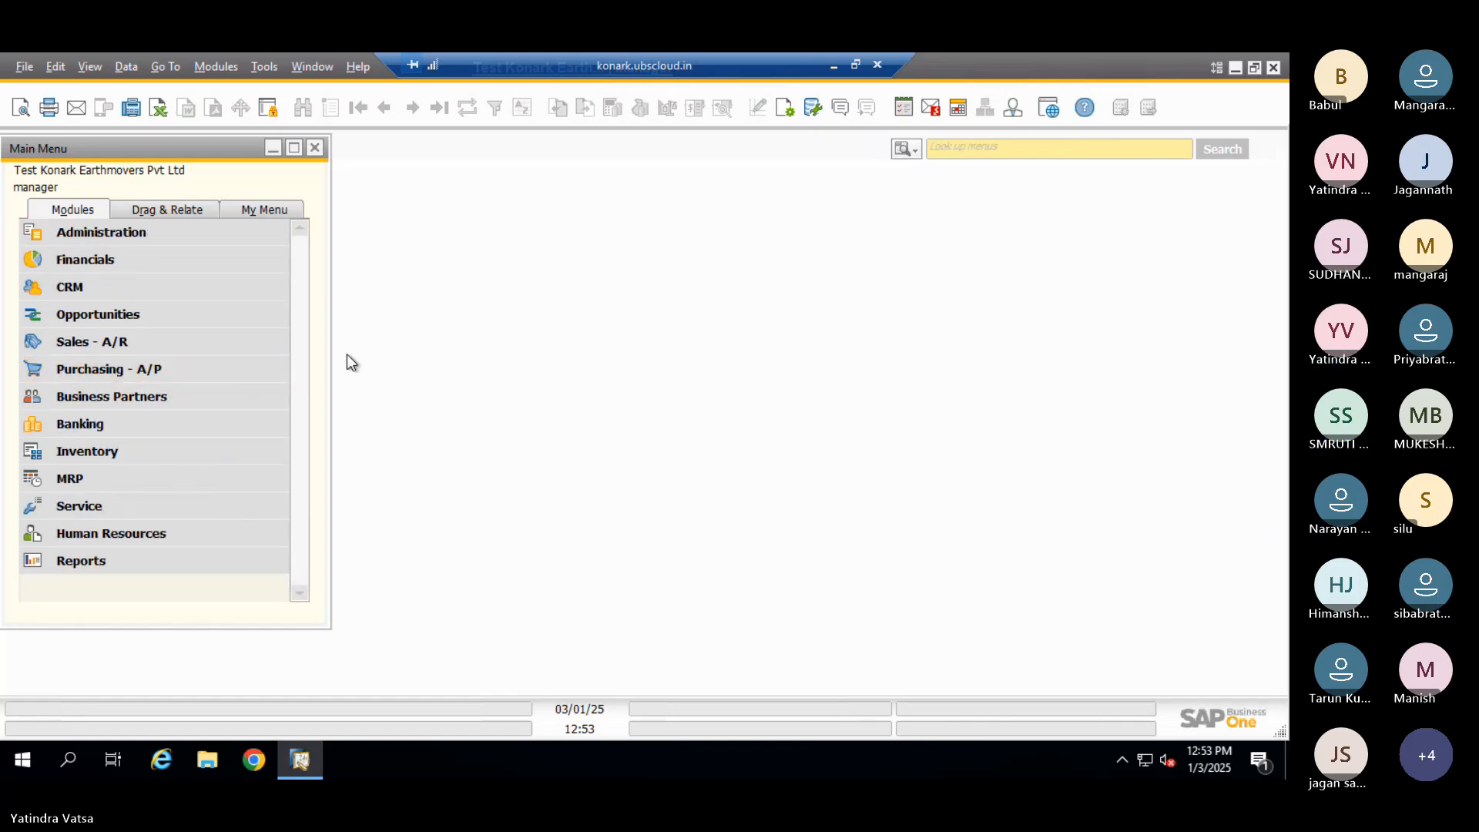
Expand the Inventory module, review the blank Item Master Data form down to its end, and close it
click(103, 453)
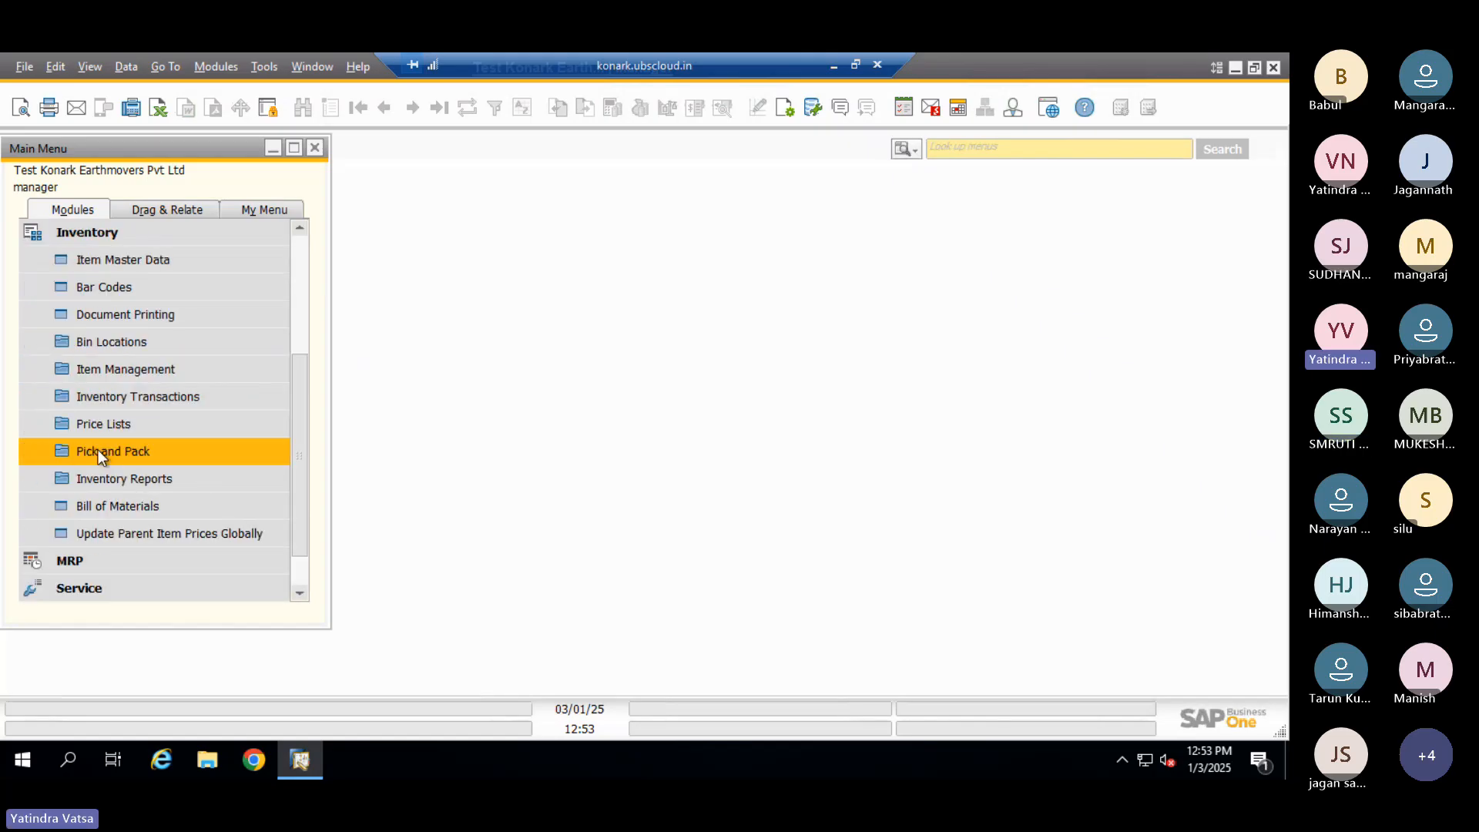
click(138, 265)
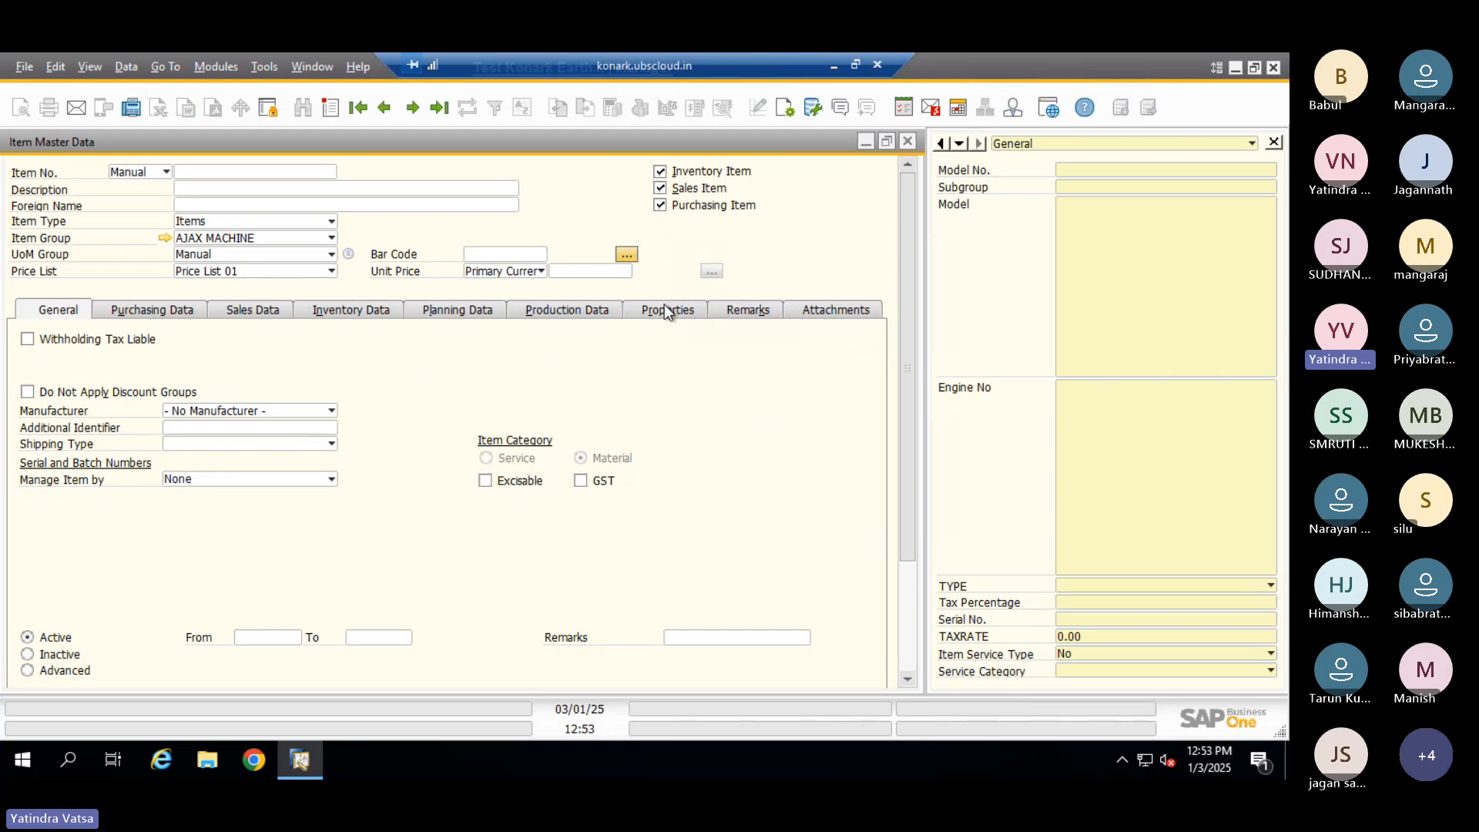
drag(909, 184, 894, 386)
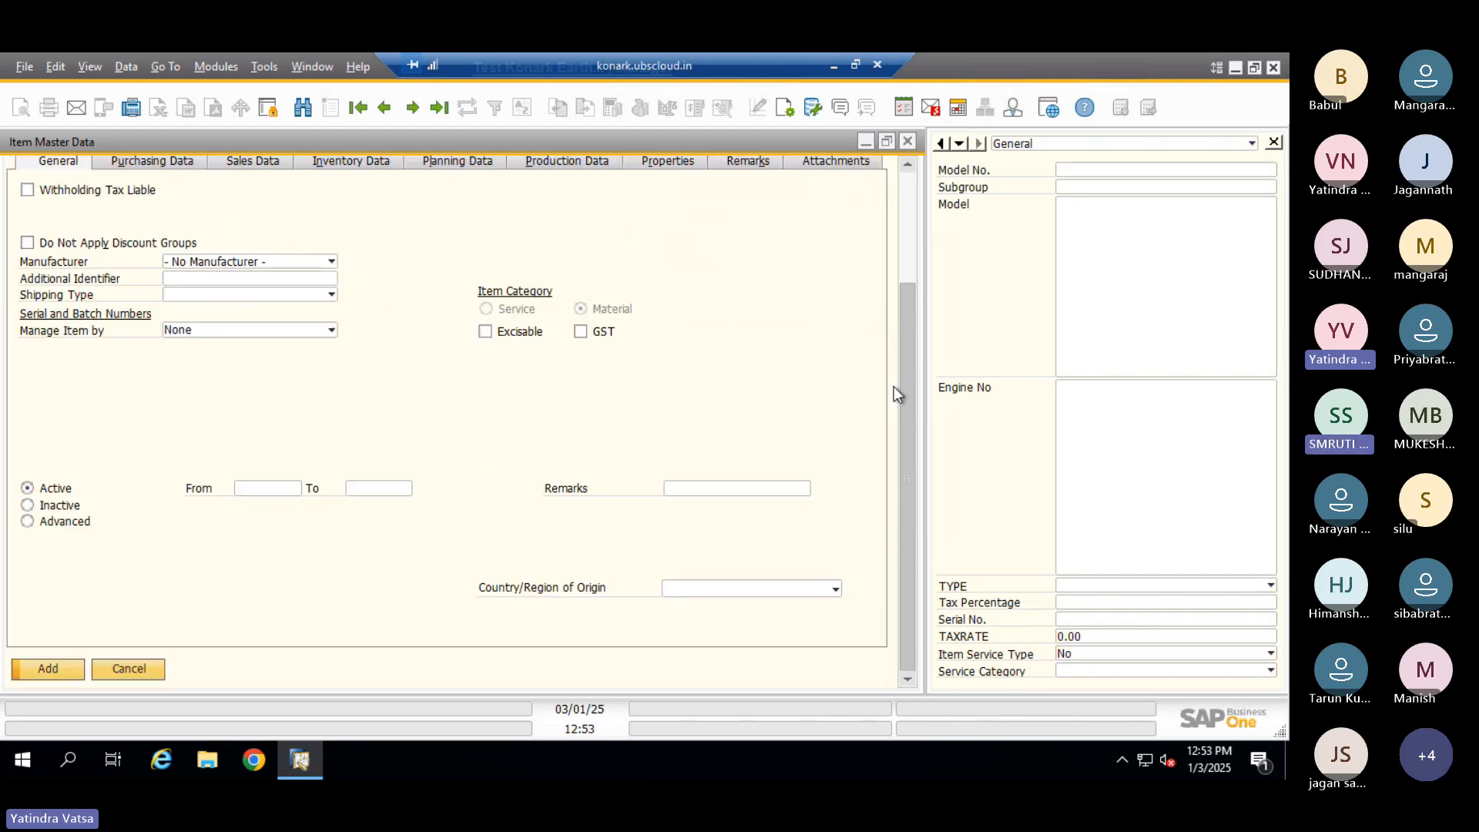
click(908, 142)
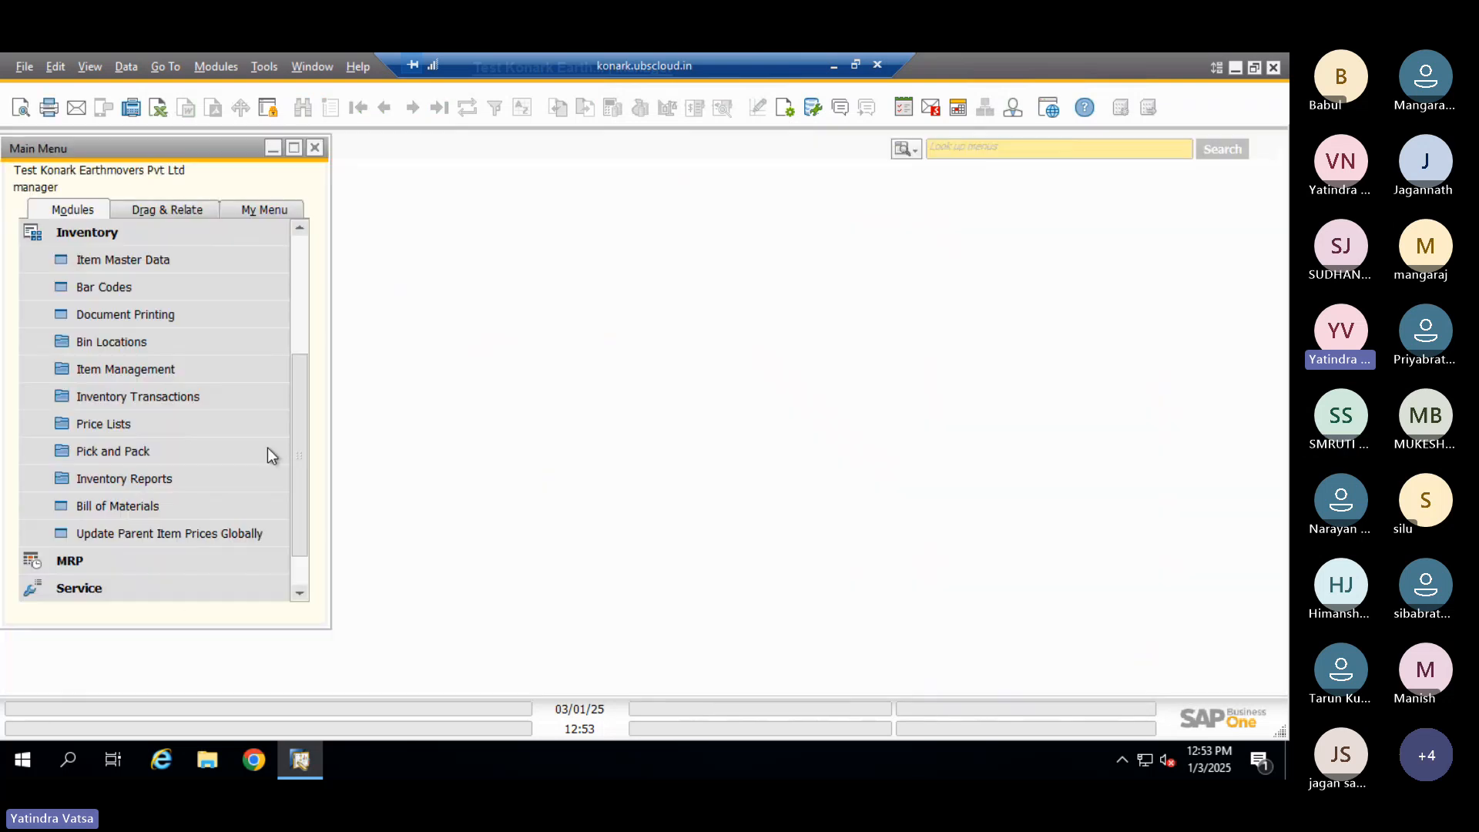
Reopen Item Master Data from the Inventory module and switch the form to adding a new item
click(163, 260)
scroll(672, 487, down, 5)
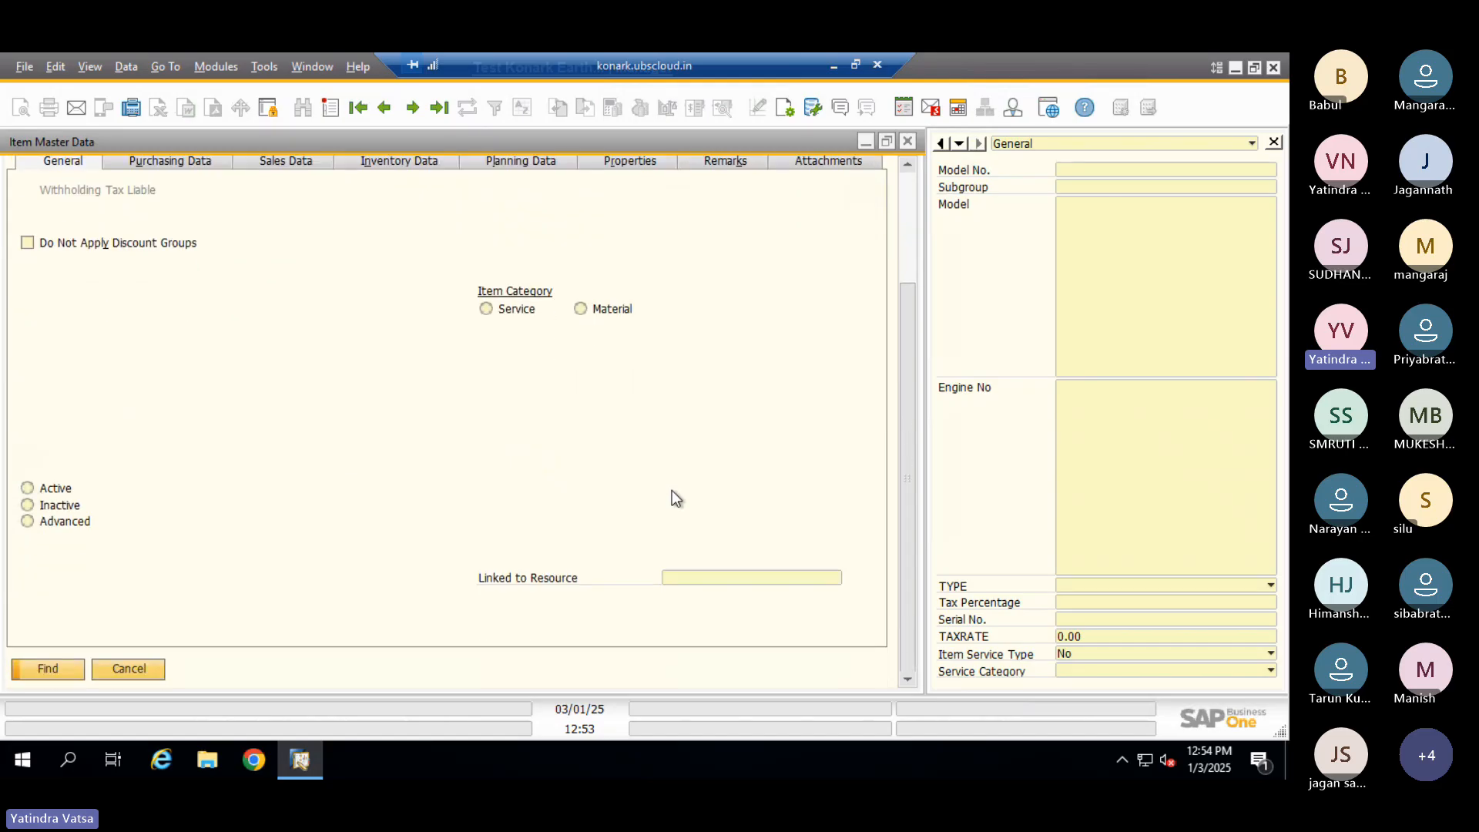
scroll(672, 490, up, 3)
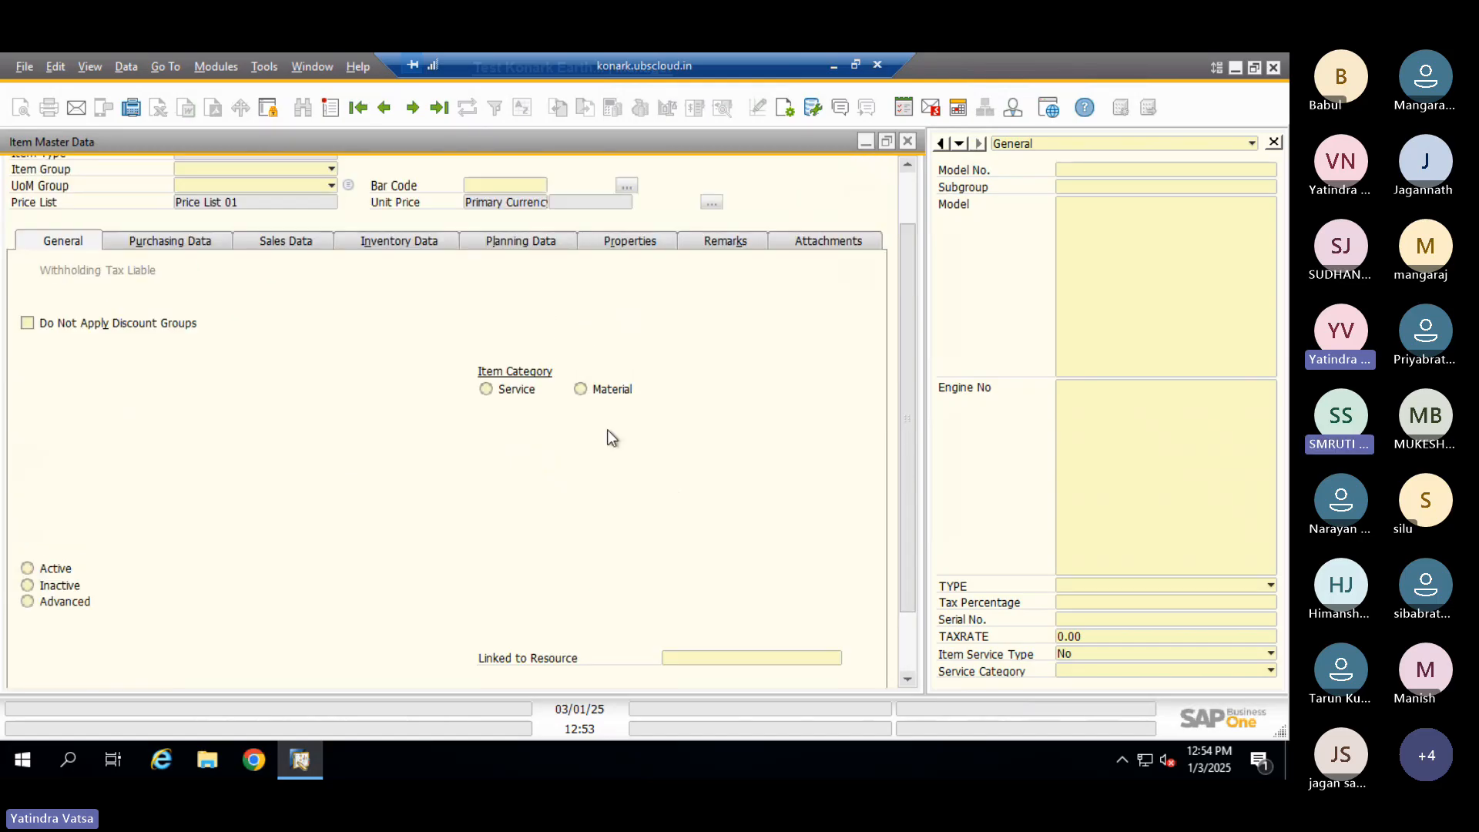
click(331, 114)
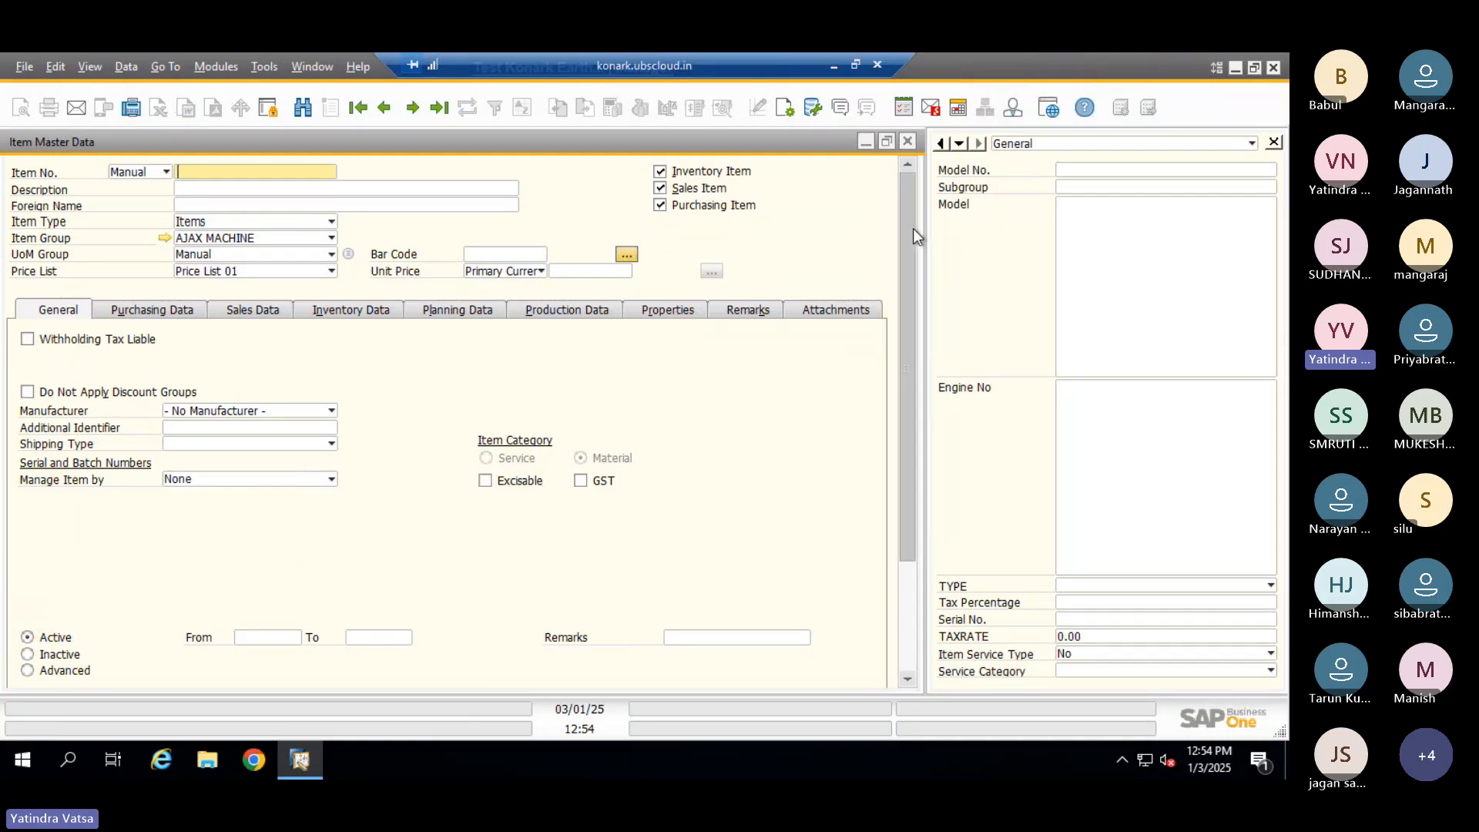
Give the new item the manual item number ABCD and description ABCDE, with Items as the item type
click(167, 171)
click(209, 172)
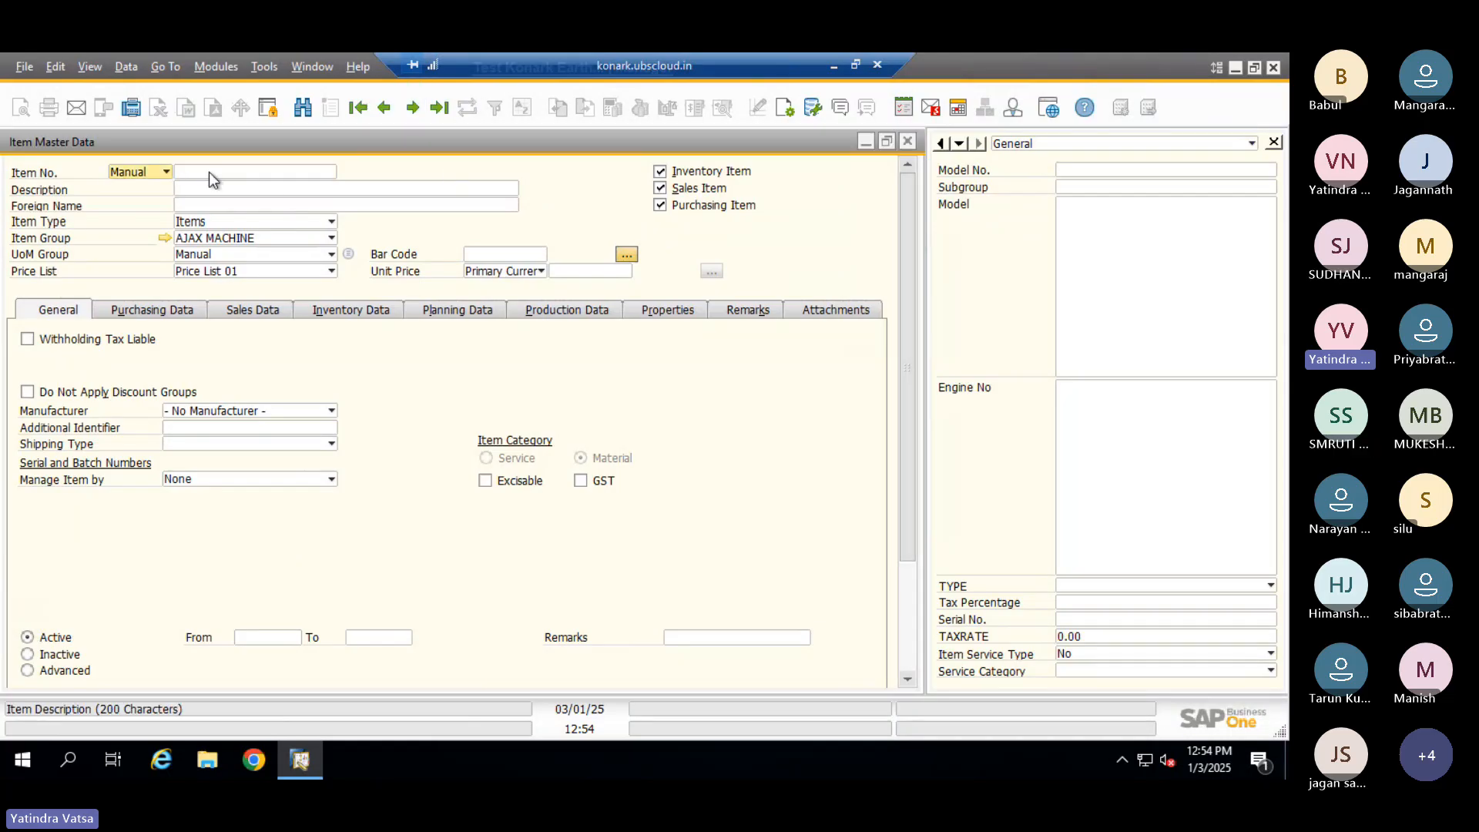
click(210, 171)
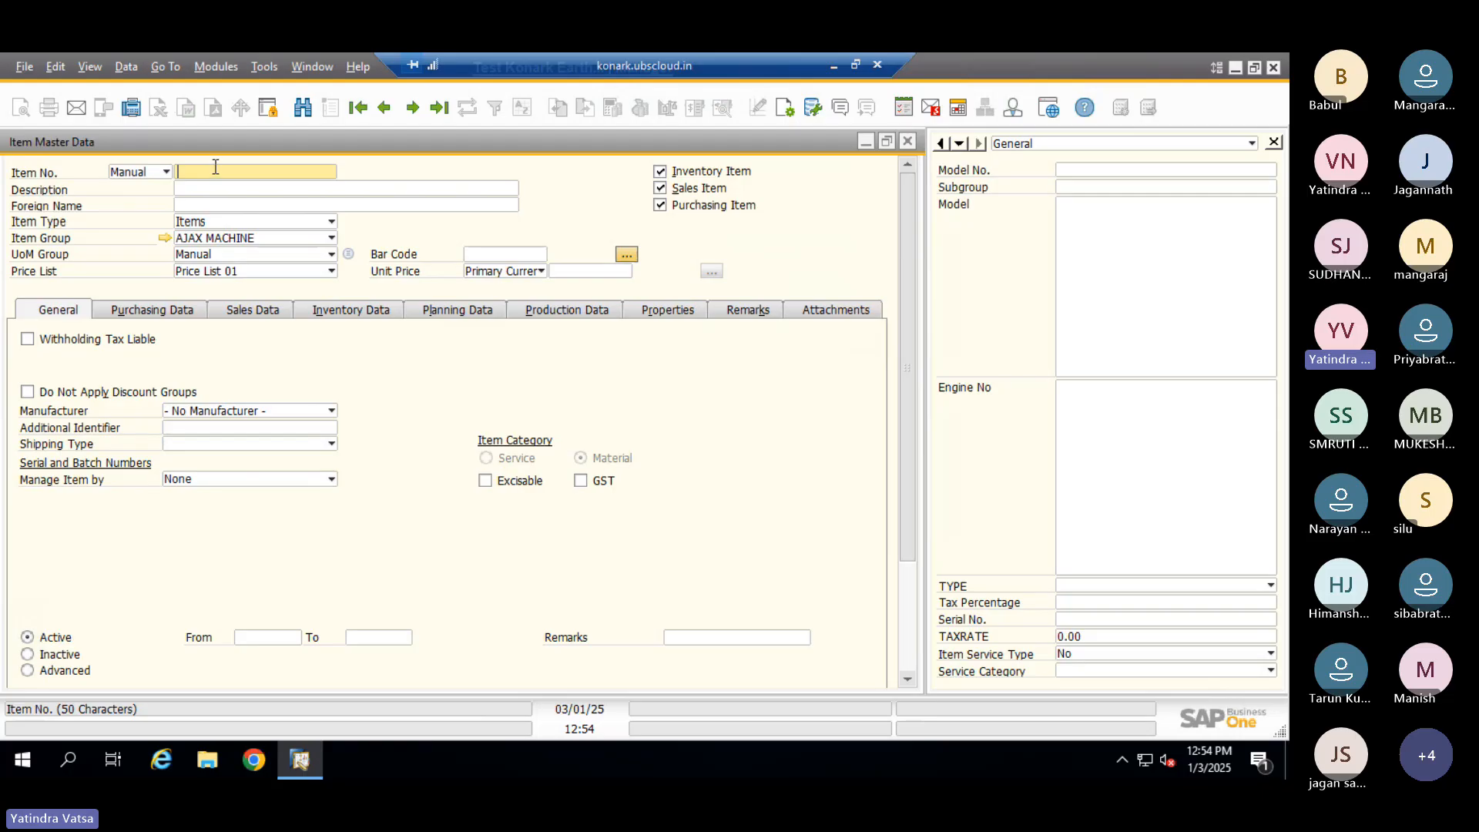
text(ABCD)
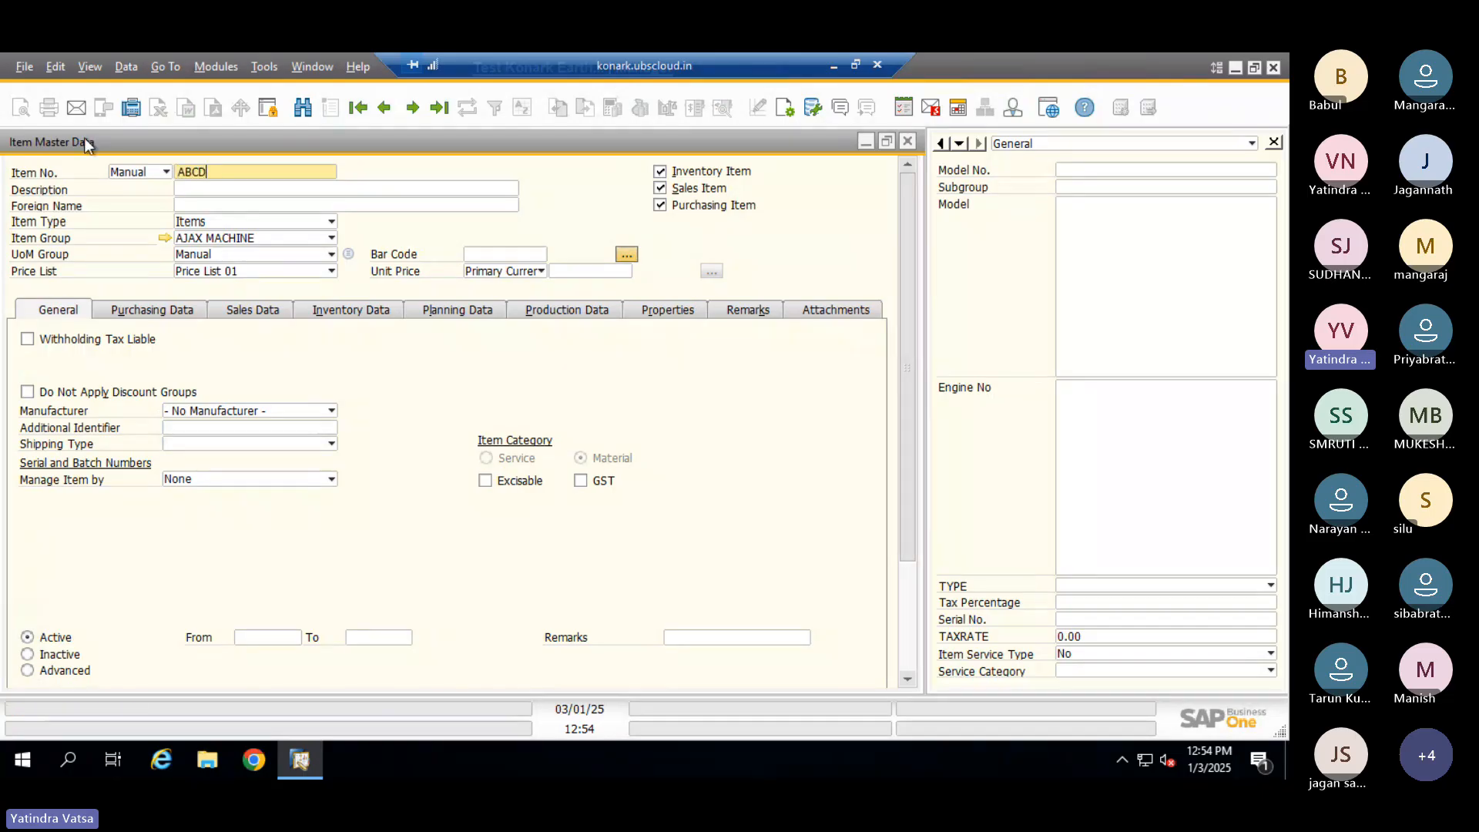
click(222, 191)
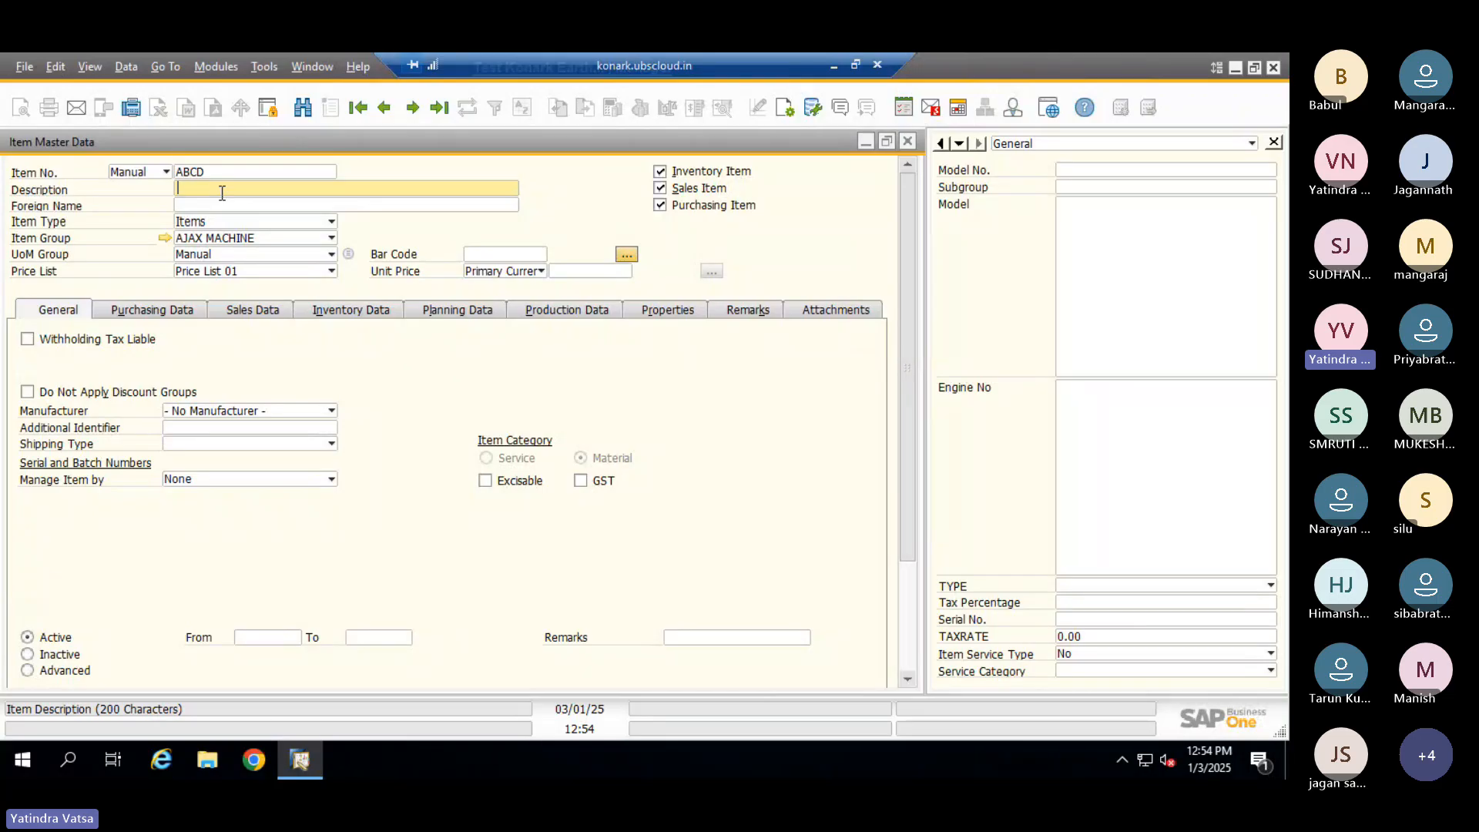
text(ABCDE)
click(222, 222)
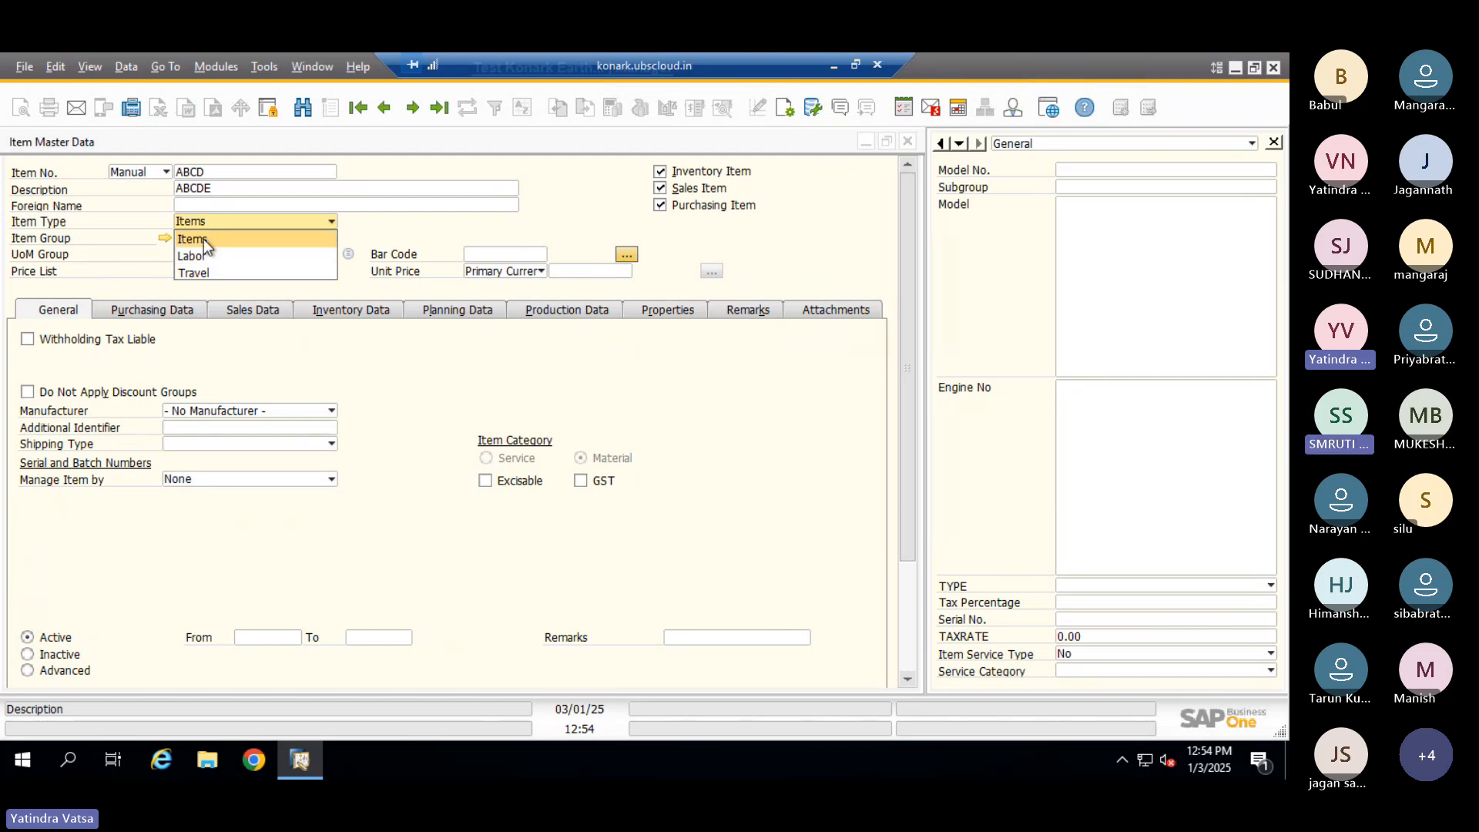
click(209, 239)
Open the setup for defining item groups, review the OKADA MACHINE group's general and accounting settings, and close it
click(237, 241)
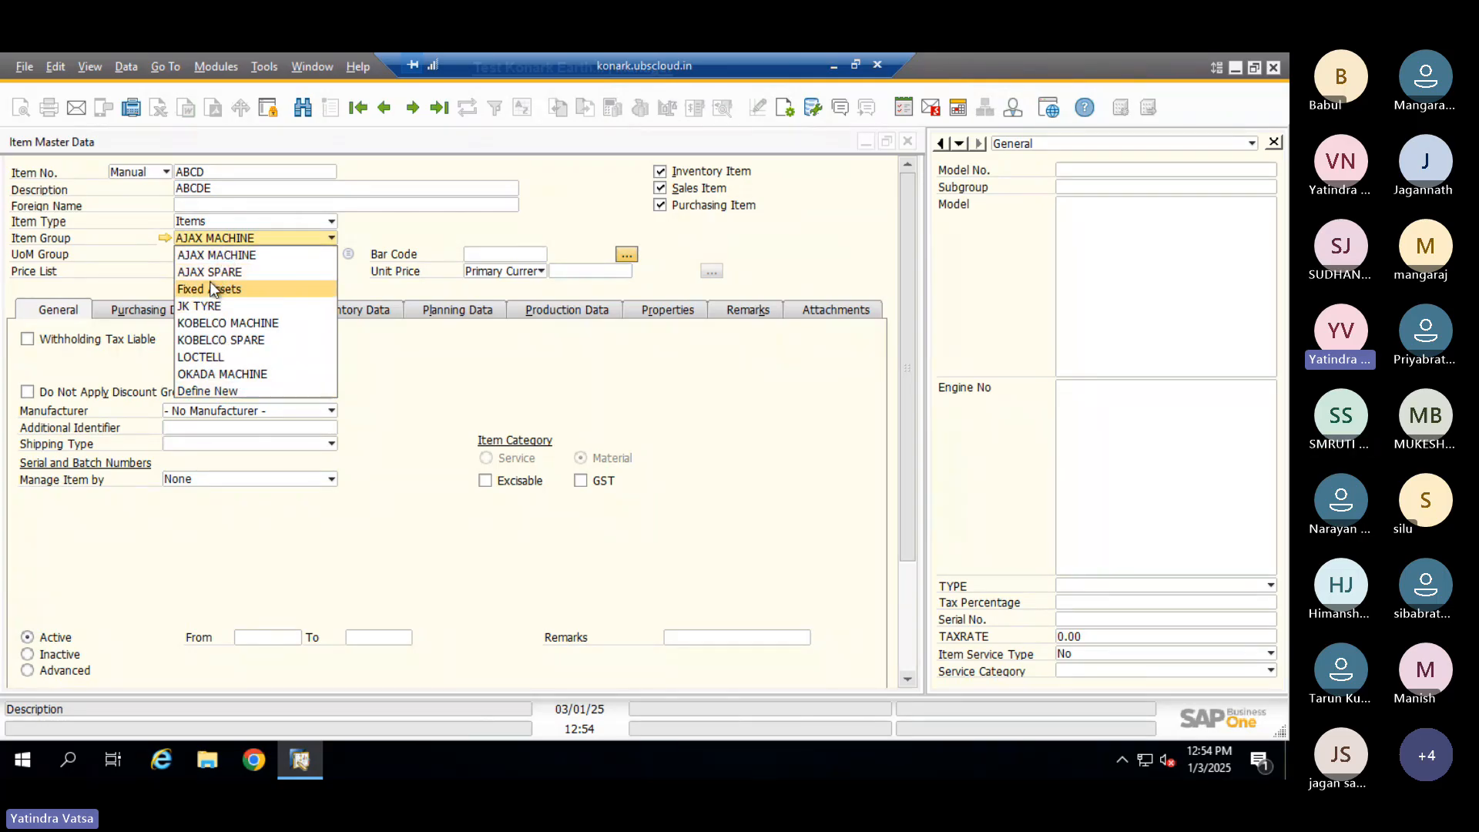
click(208, 391)
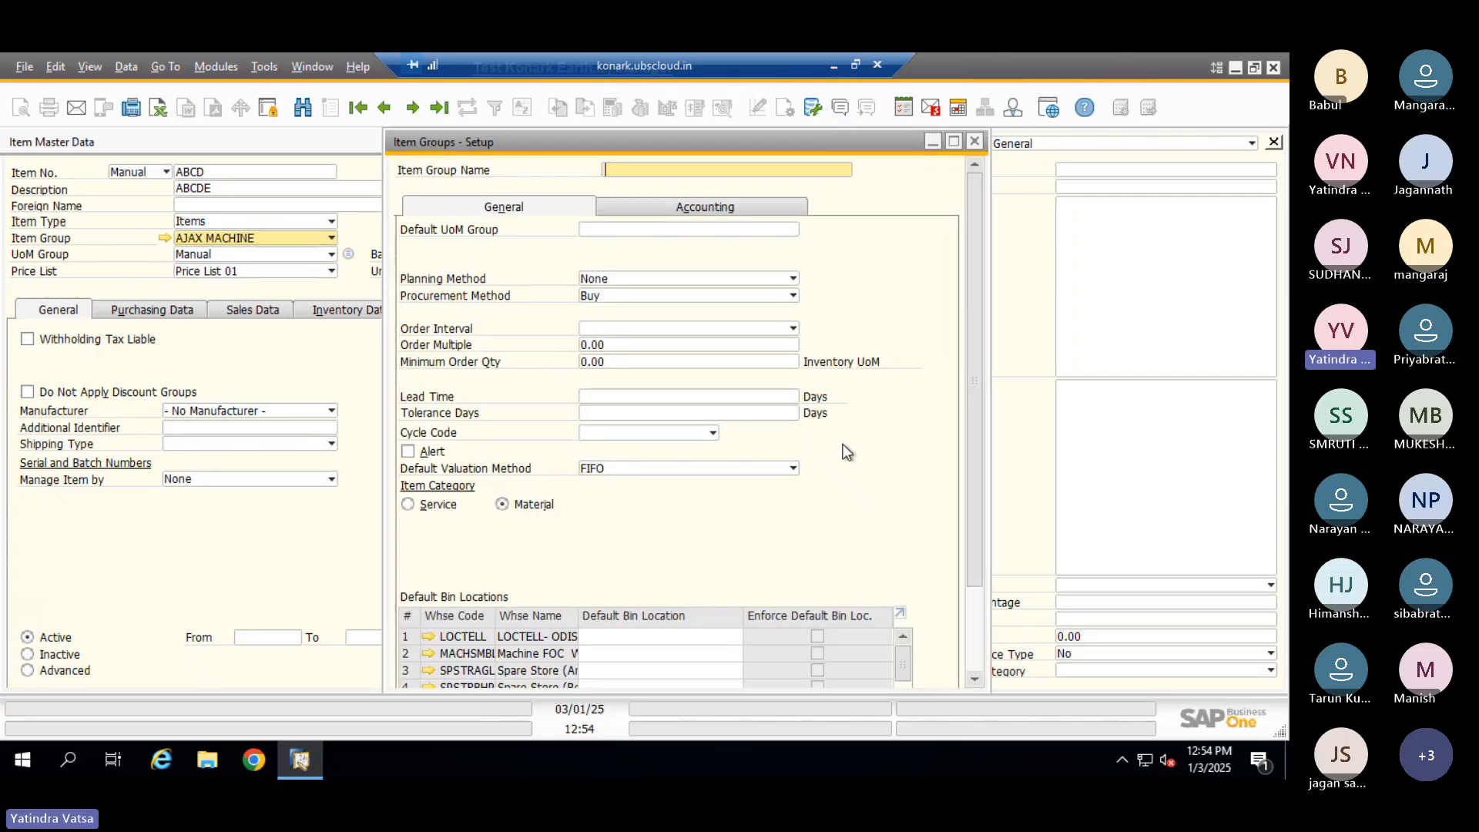
click(385, 109)
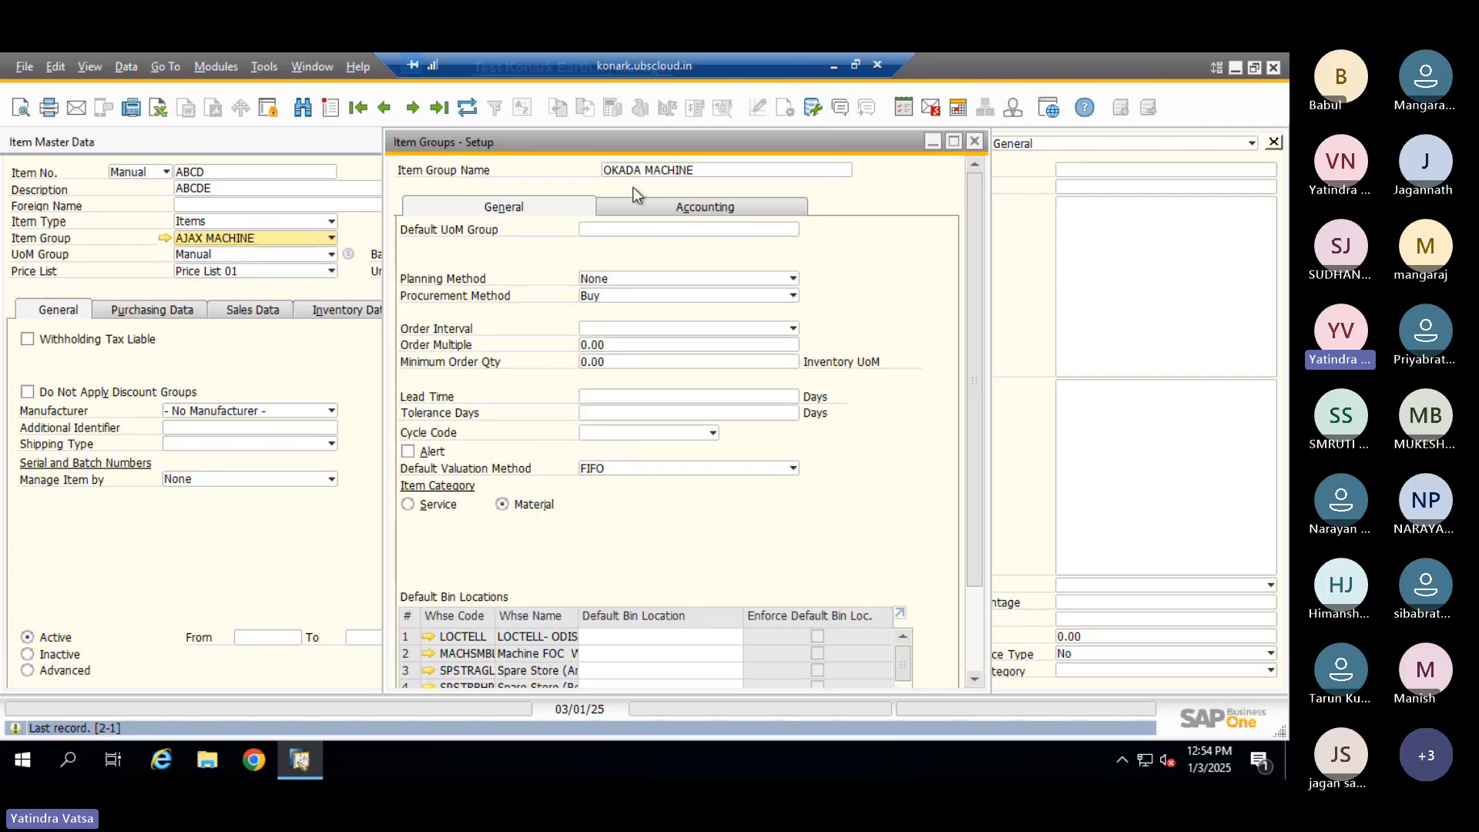
click(631, 206)
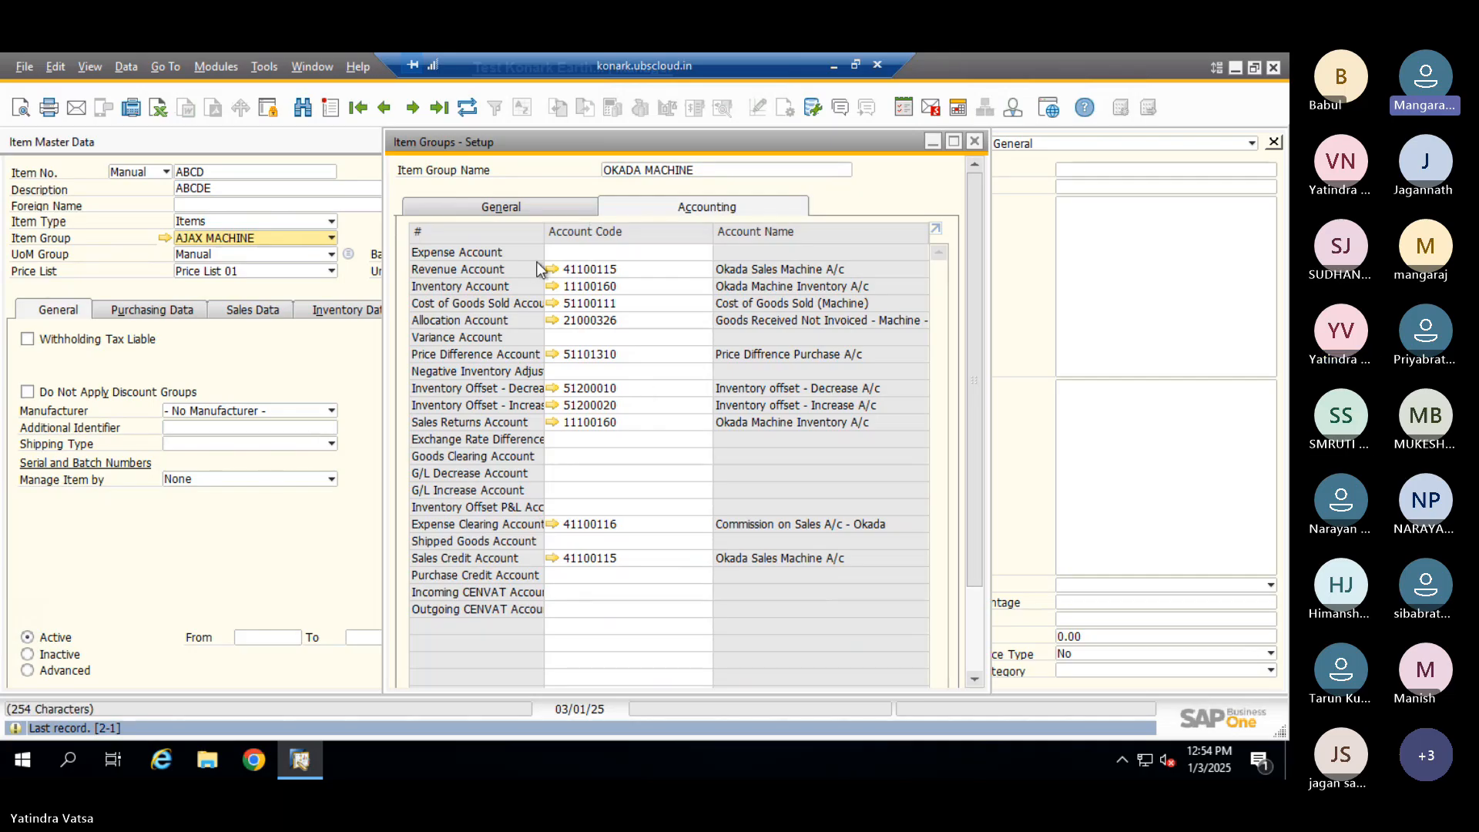
click(526, 212)
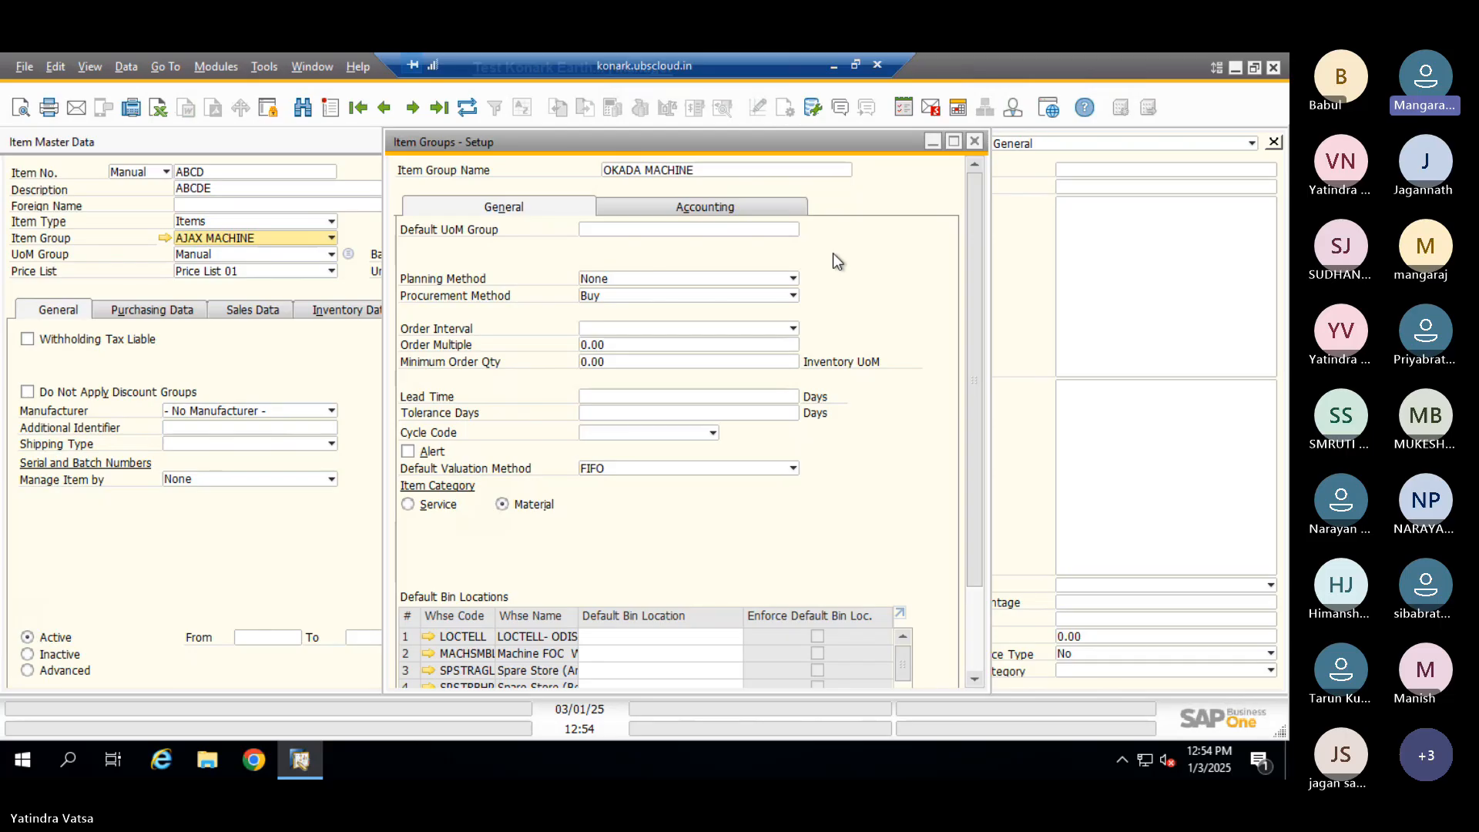
click(974, 145)
Assign the item to the AJAX MACHINE group and manage it by Batches with the On Every Transaction method
click(237, 238)
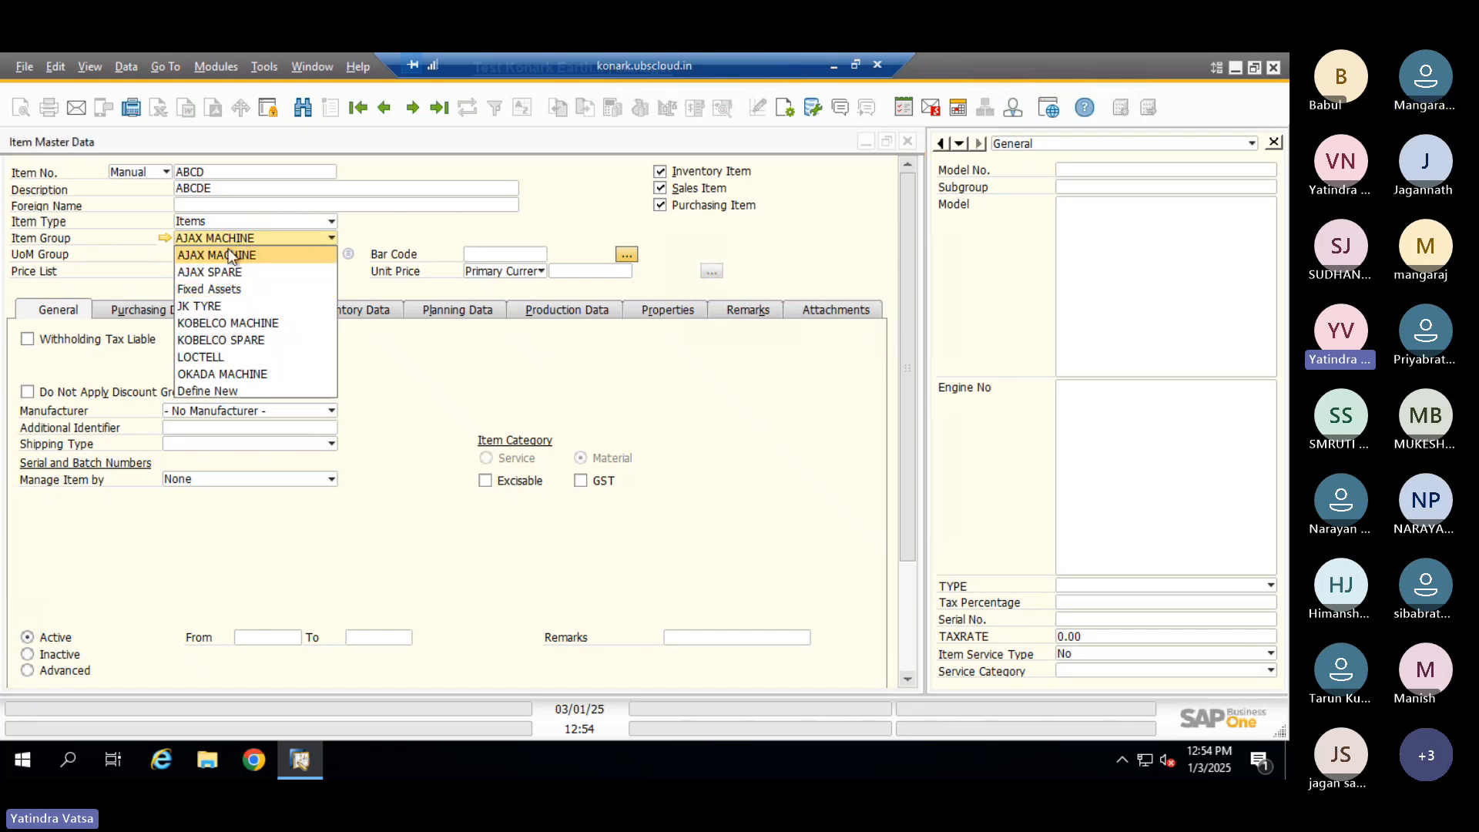
click(226, 251)
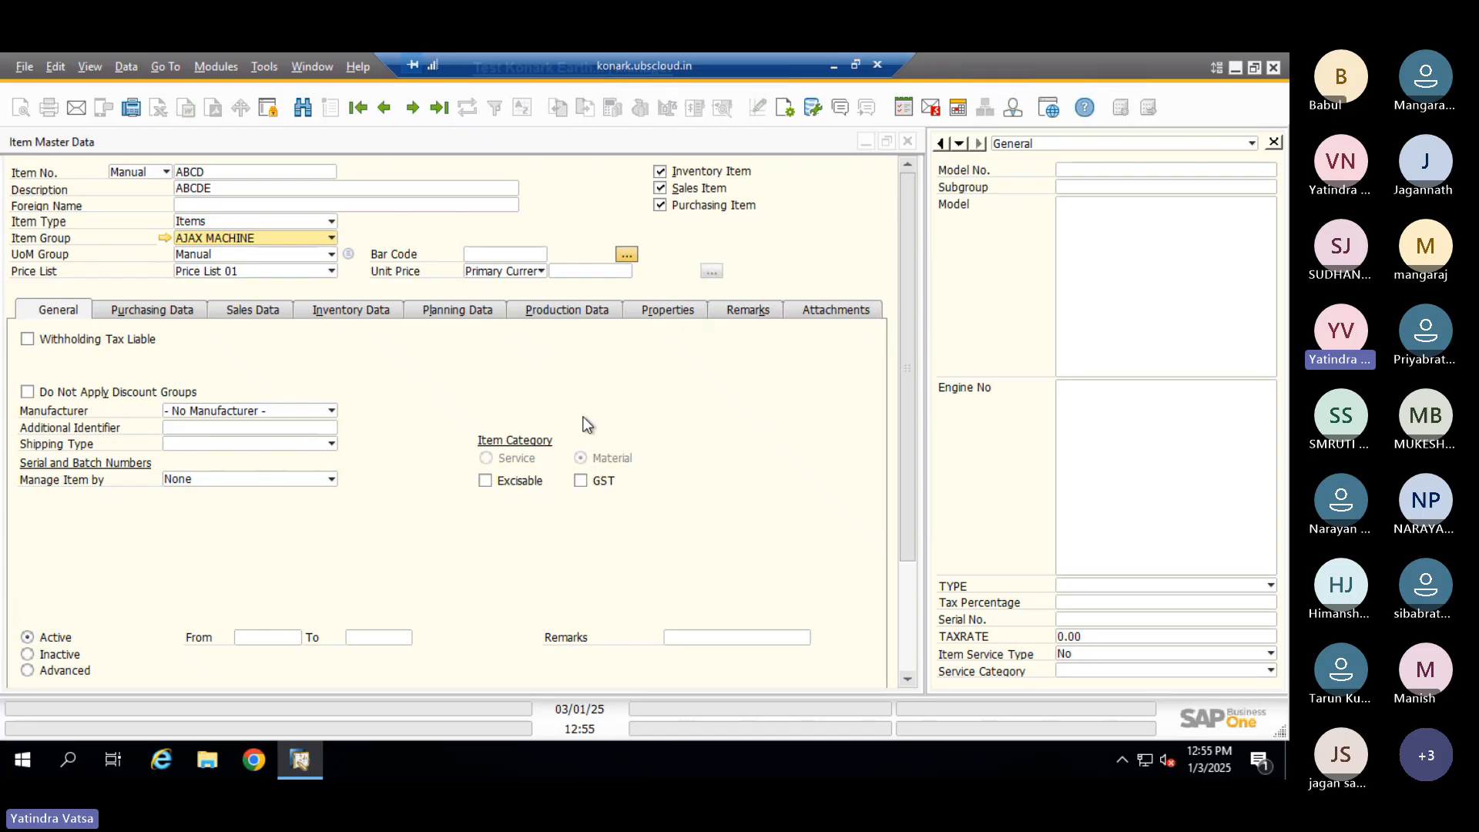
scroll(714, 355, down, 1)
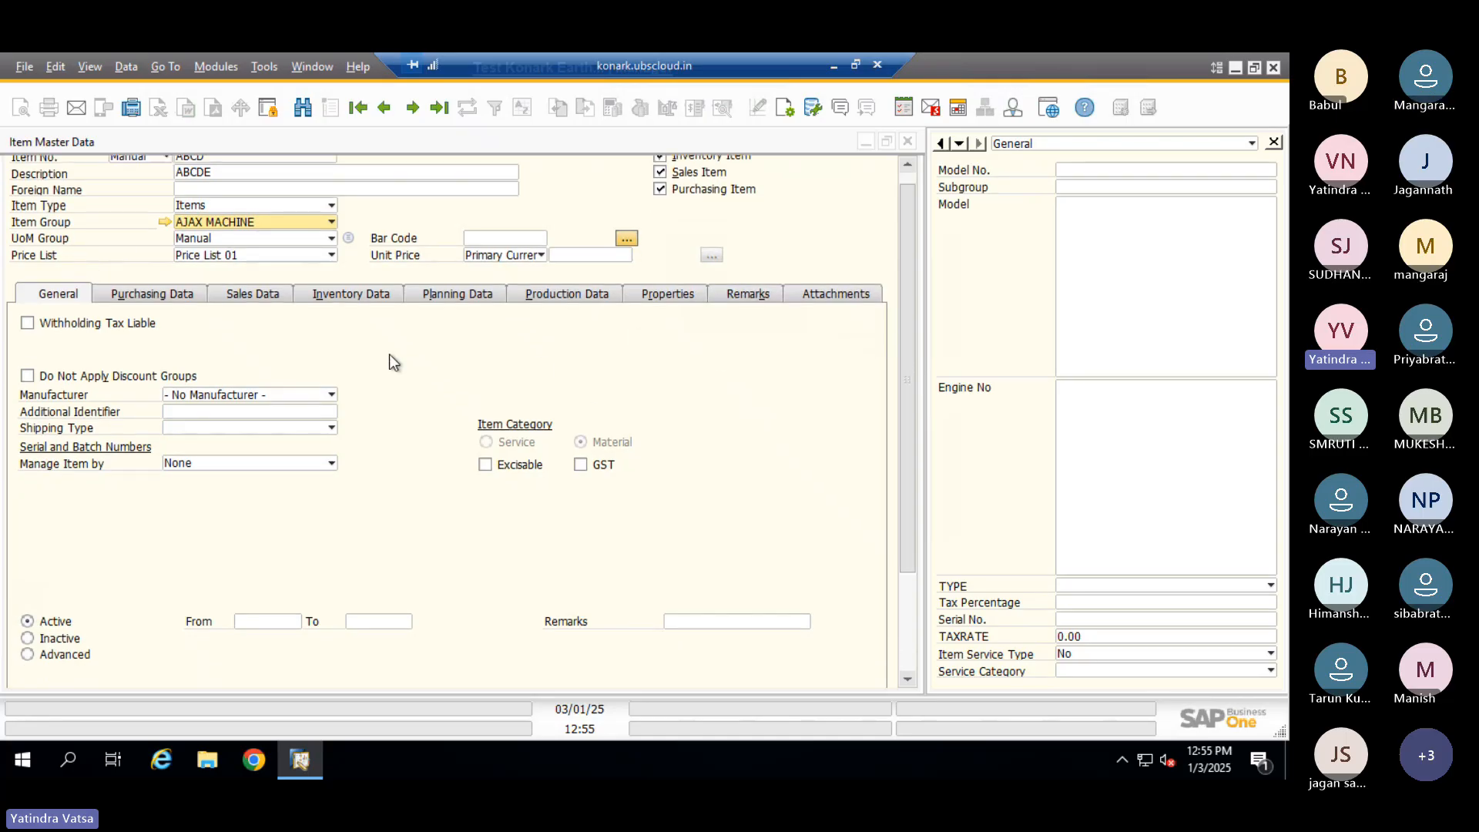
scroll(544, 377, down, 3)
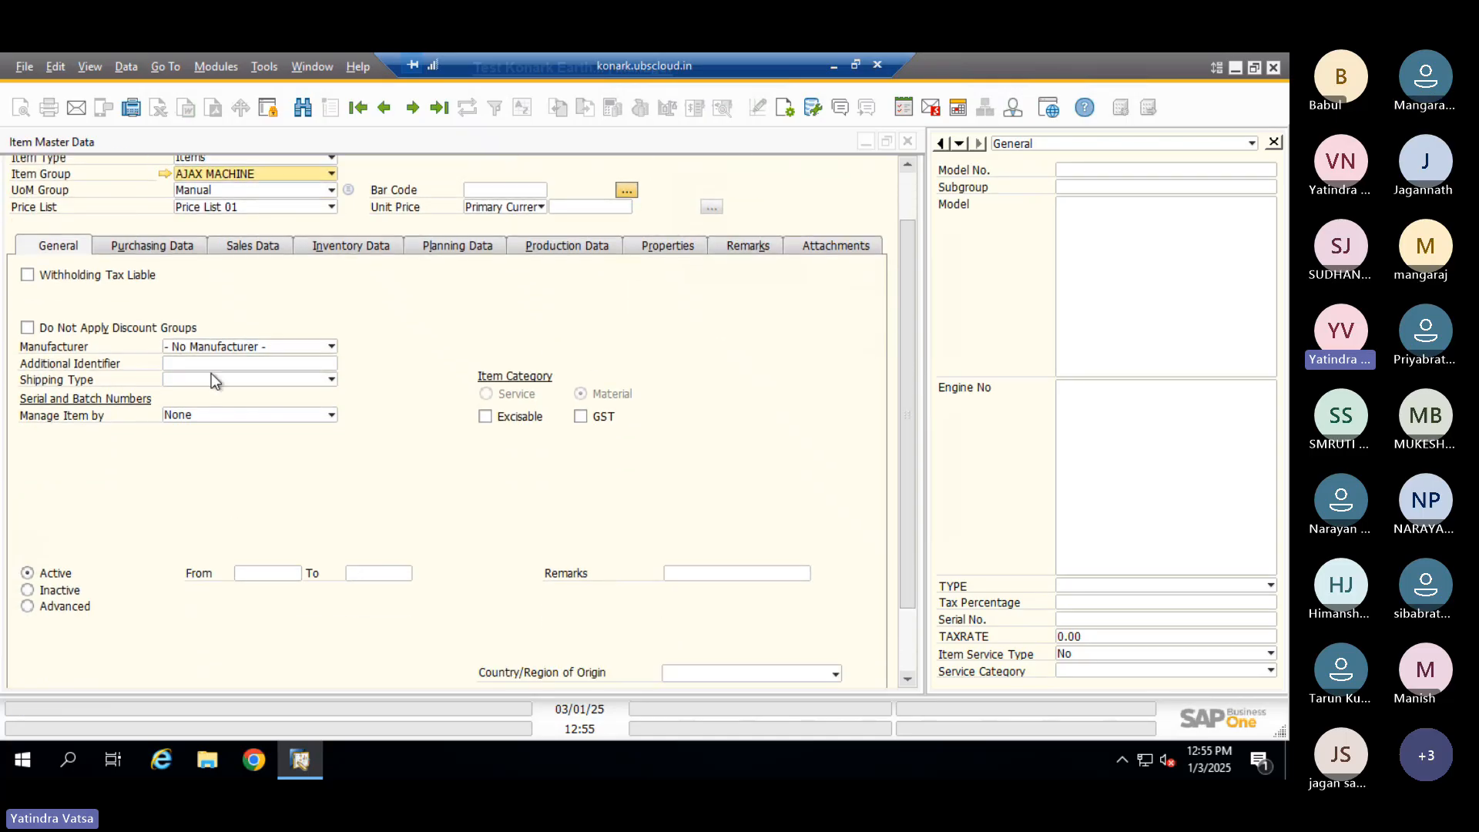
click(220, 415)
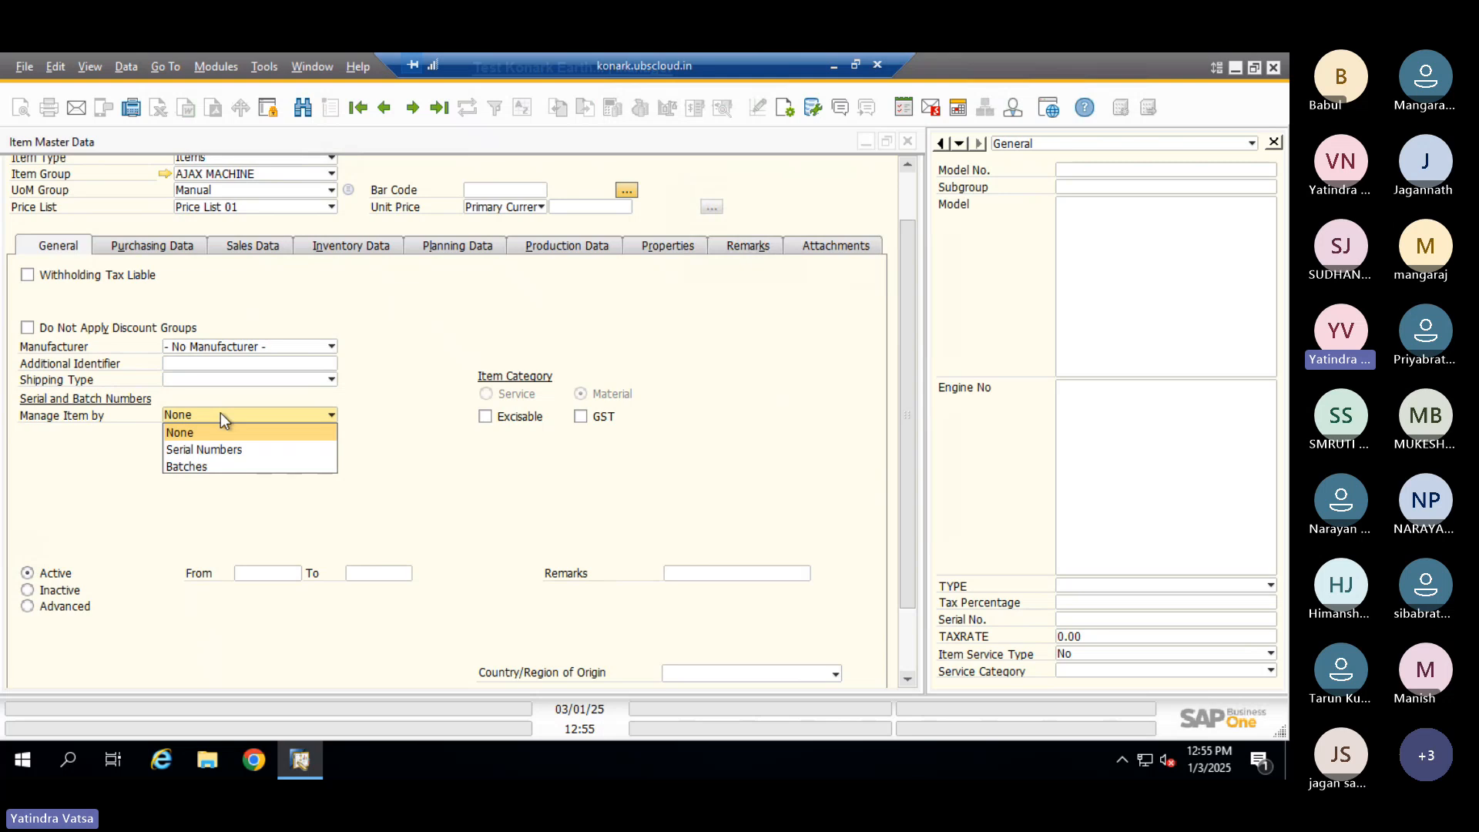
click(200, 466)
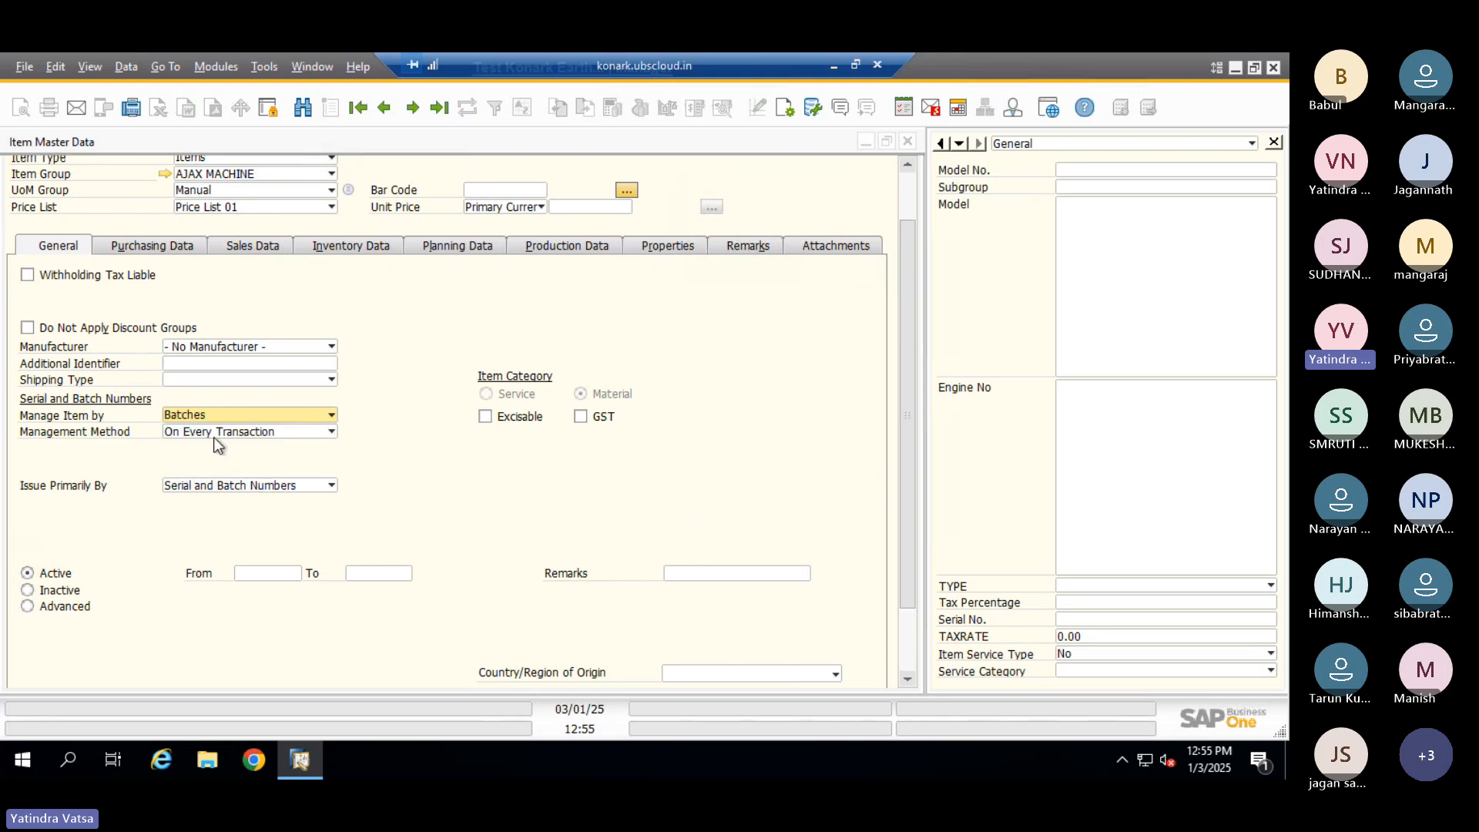
click(215, 436)
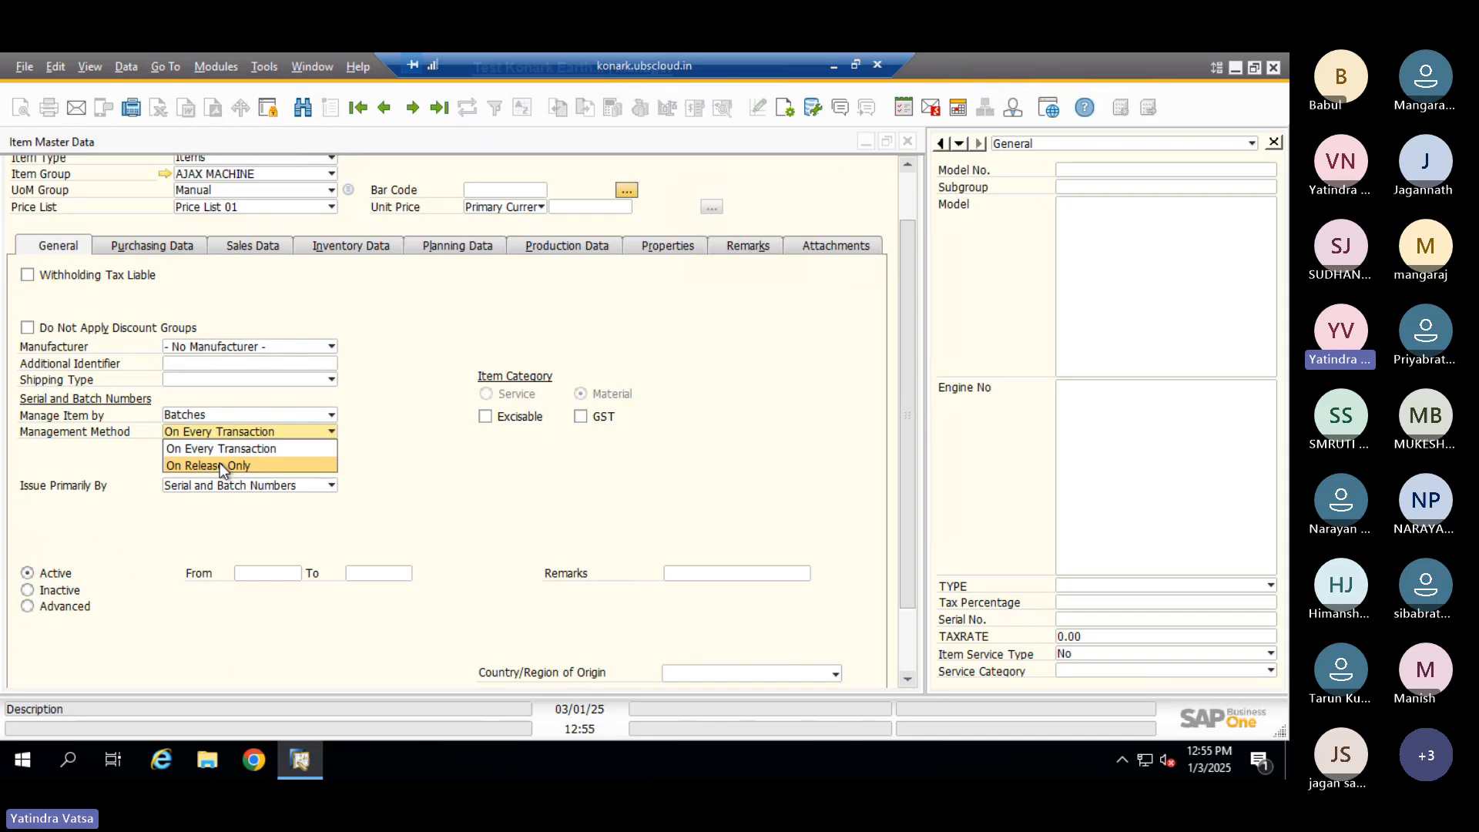
click(223, 448)
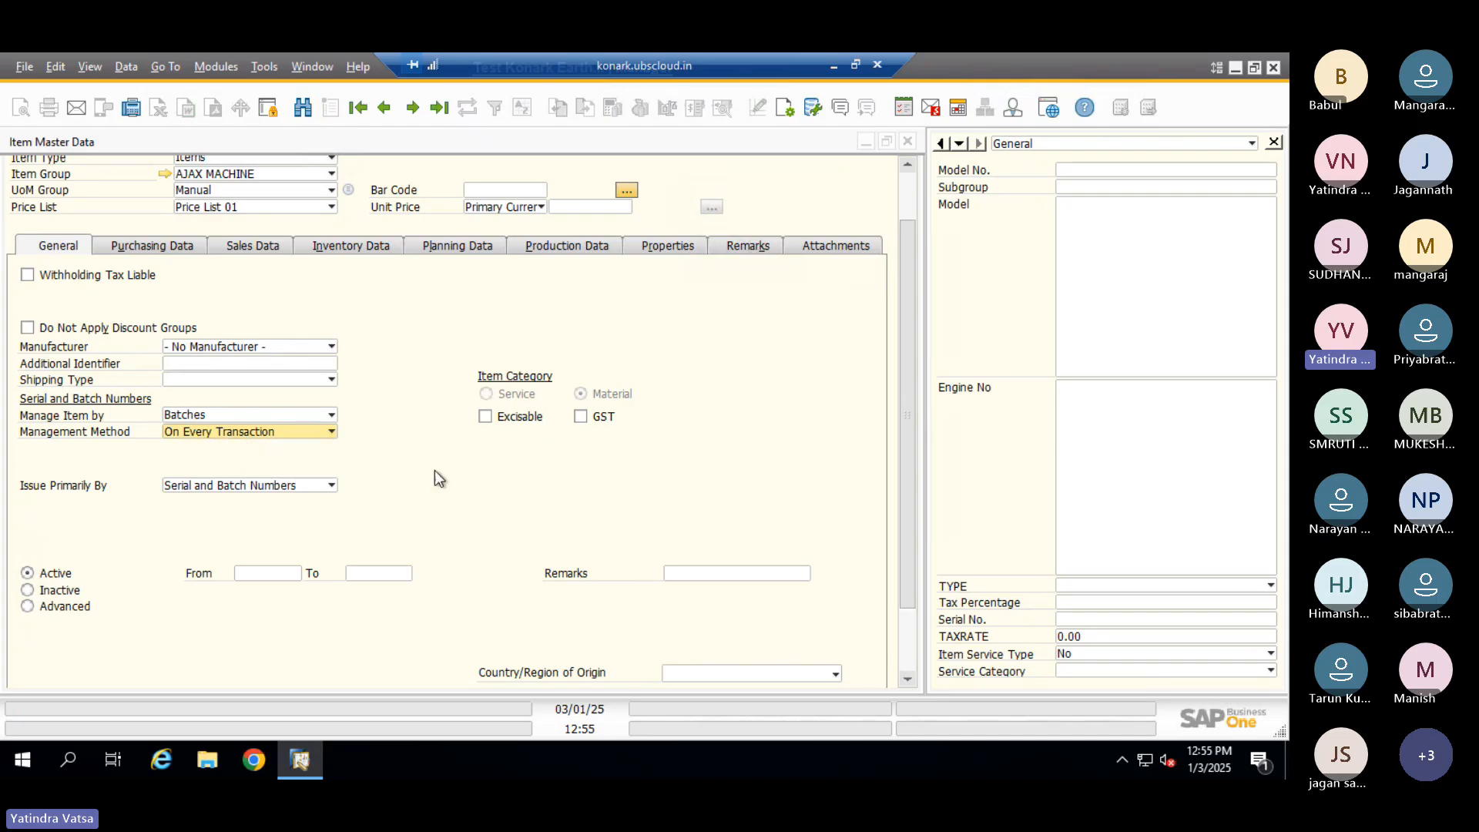
Make the item GST relevant and select chapter 11.12.17 as its HSN code
click(581, 416)
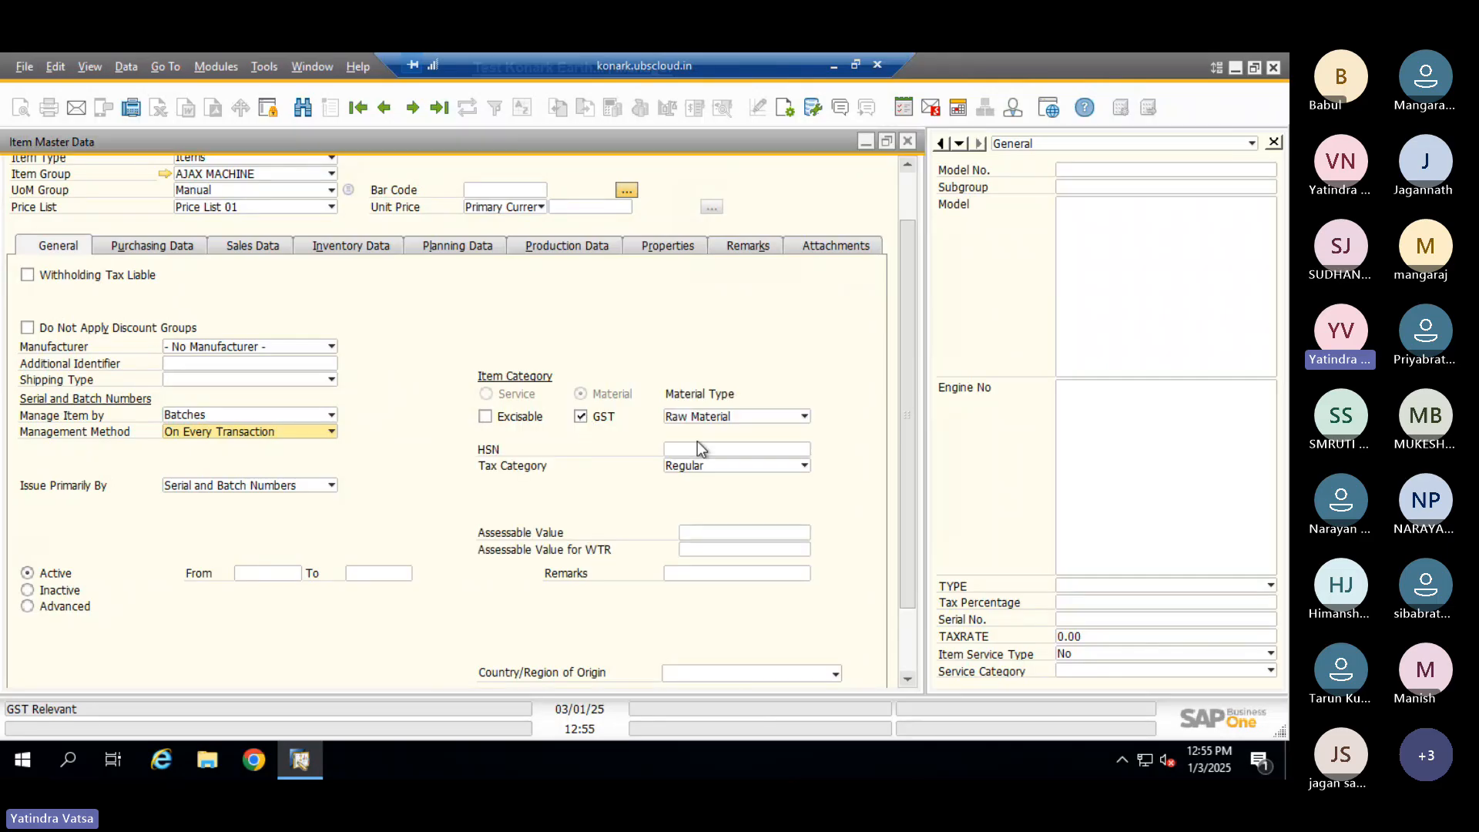
click(693, 446)
key(Tab)
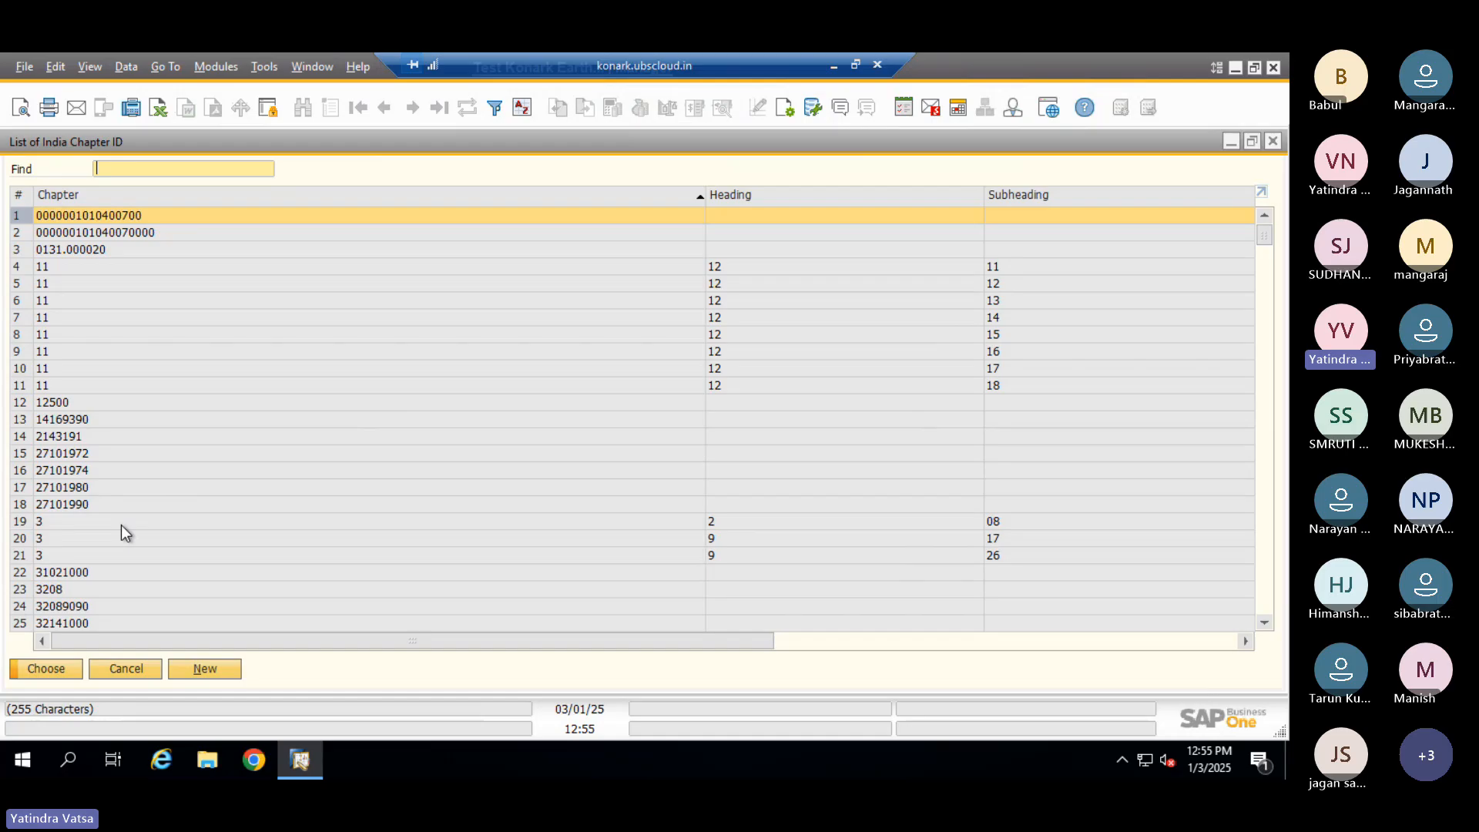
double_click(691, 368)
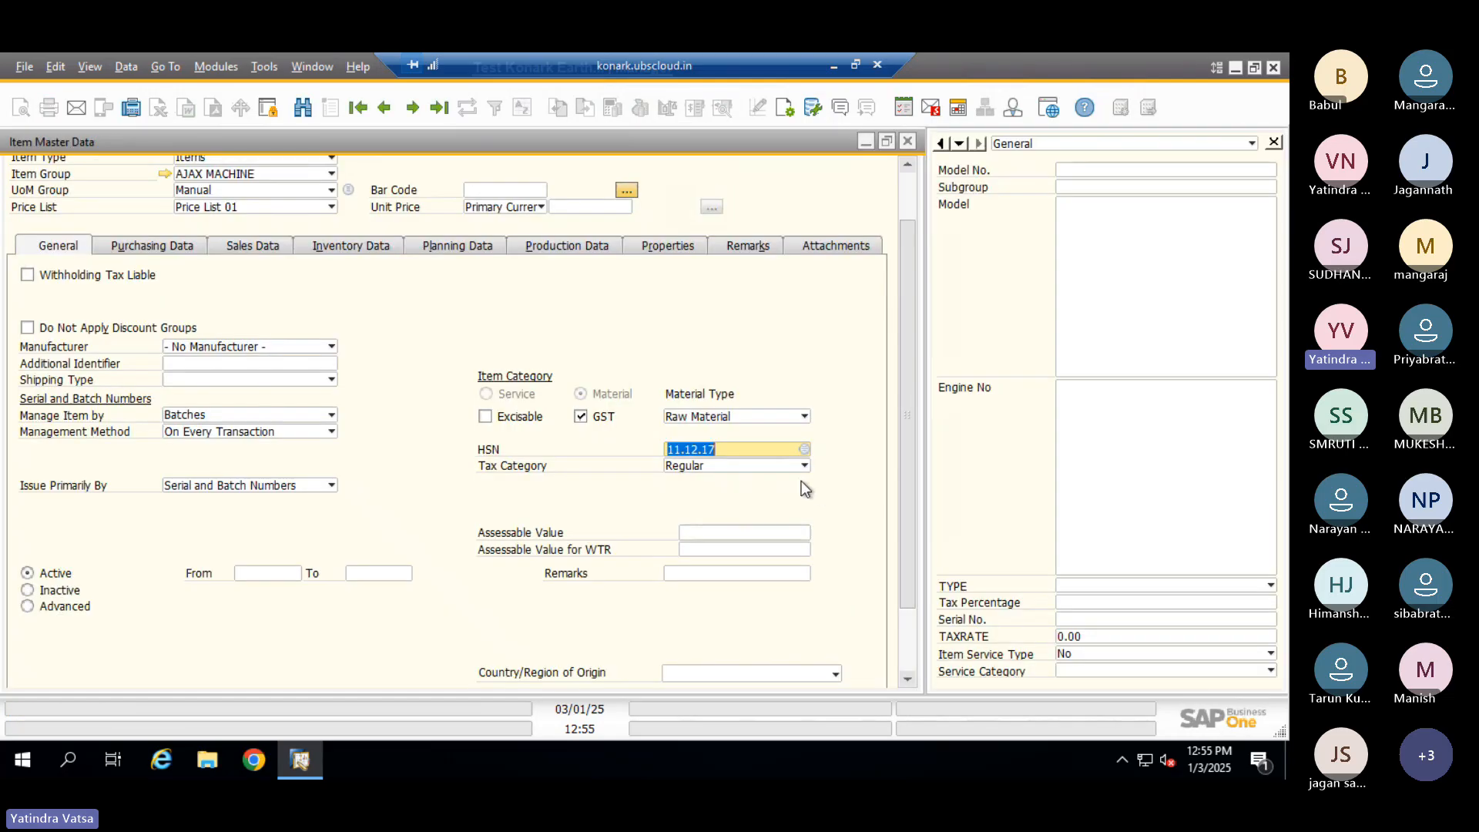
Set the item's purchasing UoM name to PCS in its purchasing data
scroll(816, 473, down, 2)
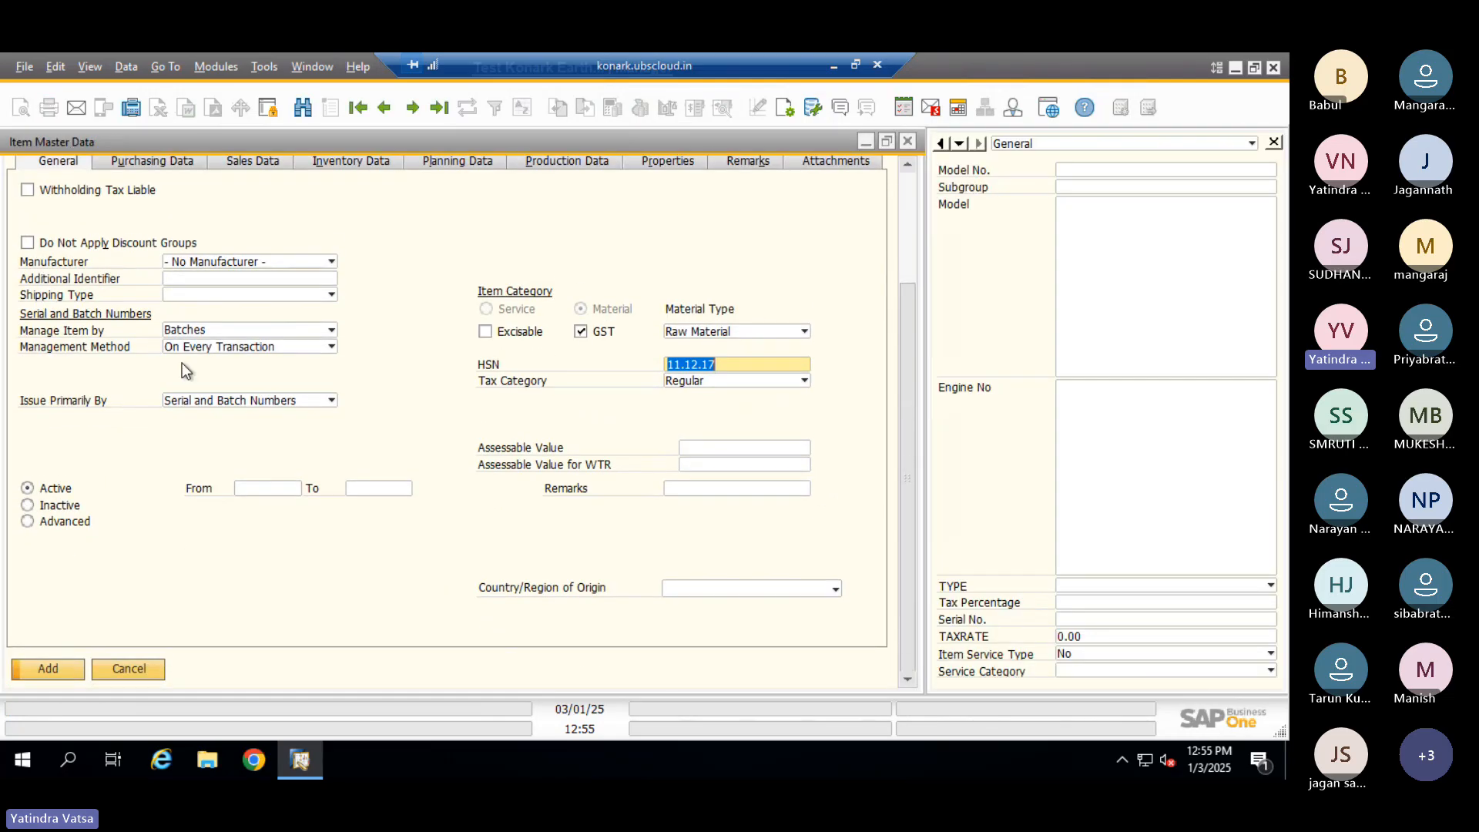
click(166, 165)
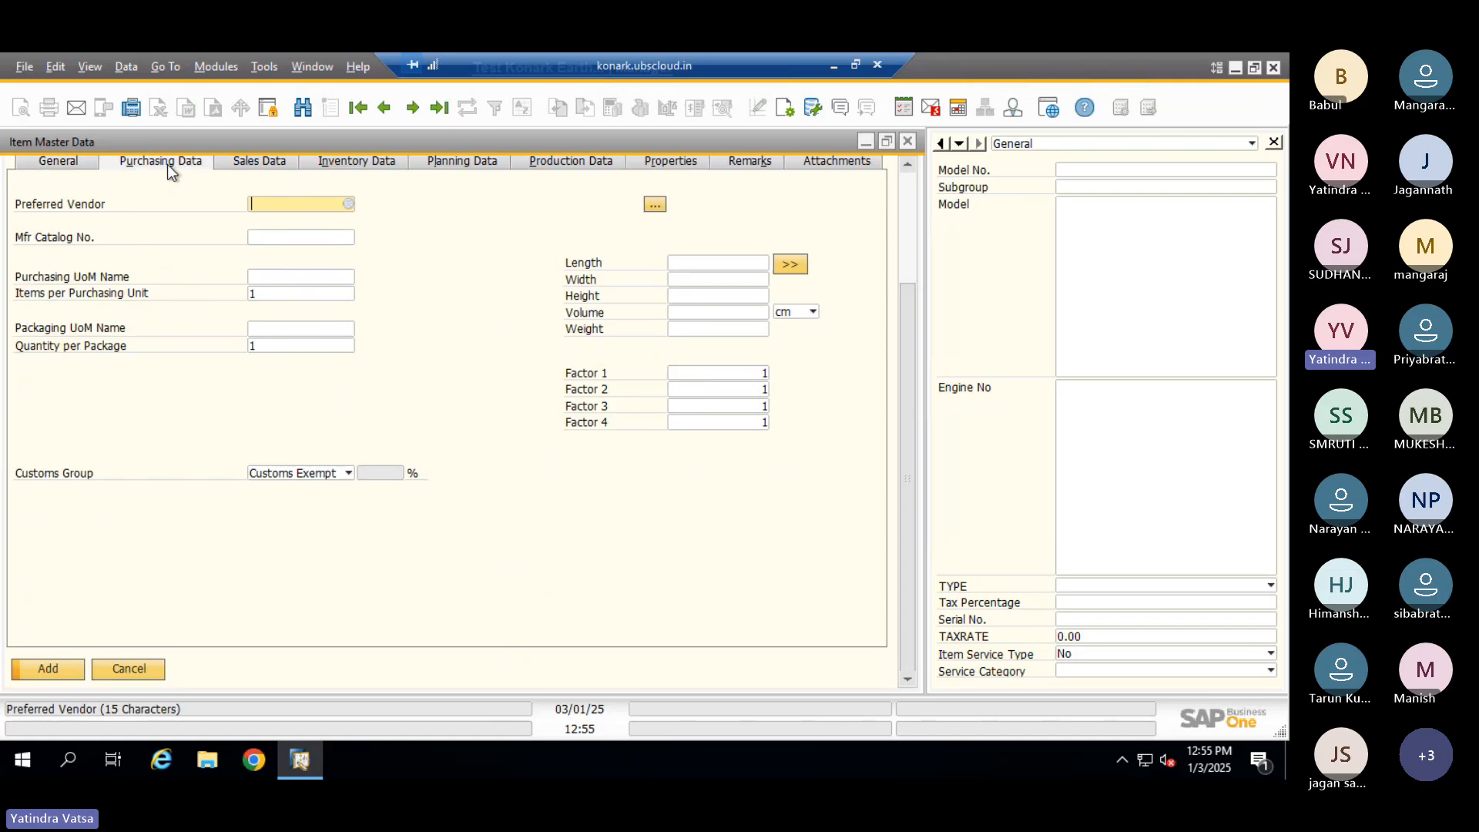
click(256, 277)
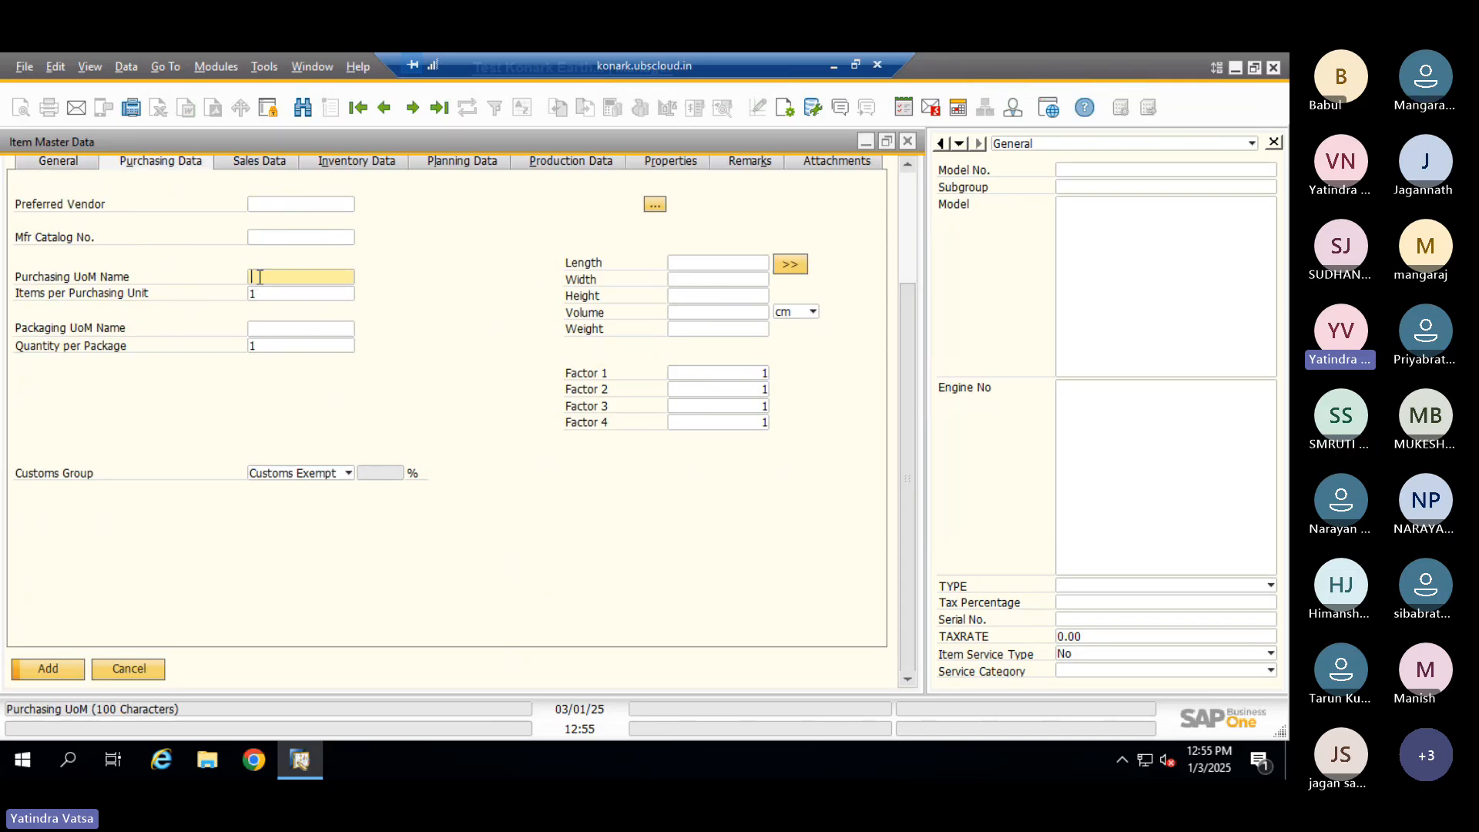
text(P)
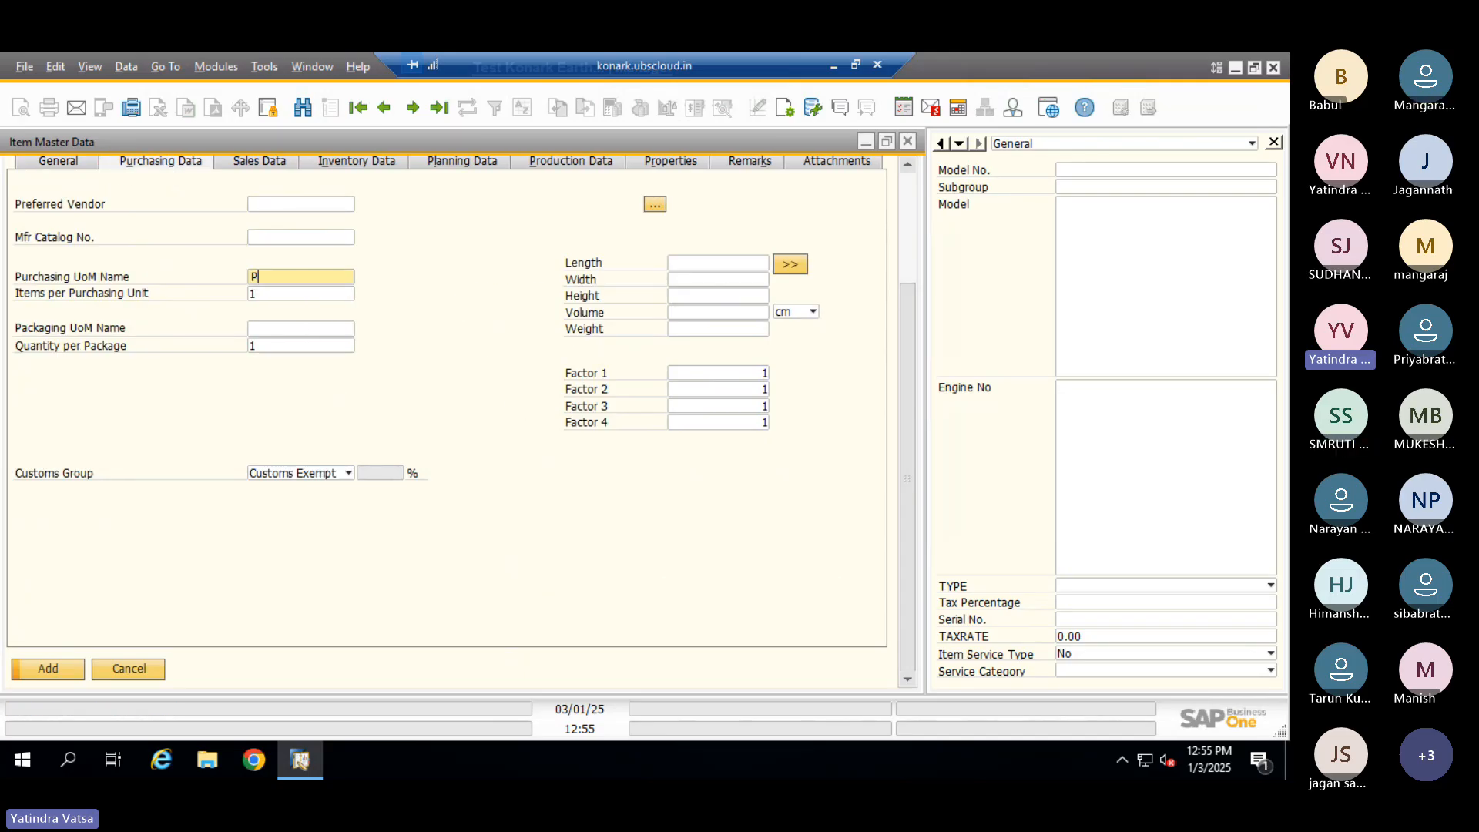
text(CS)
Set both the sales UoM name and the inventory UoM name of the item to PCS
scroll(513, 401, up, 3)
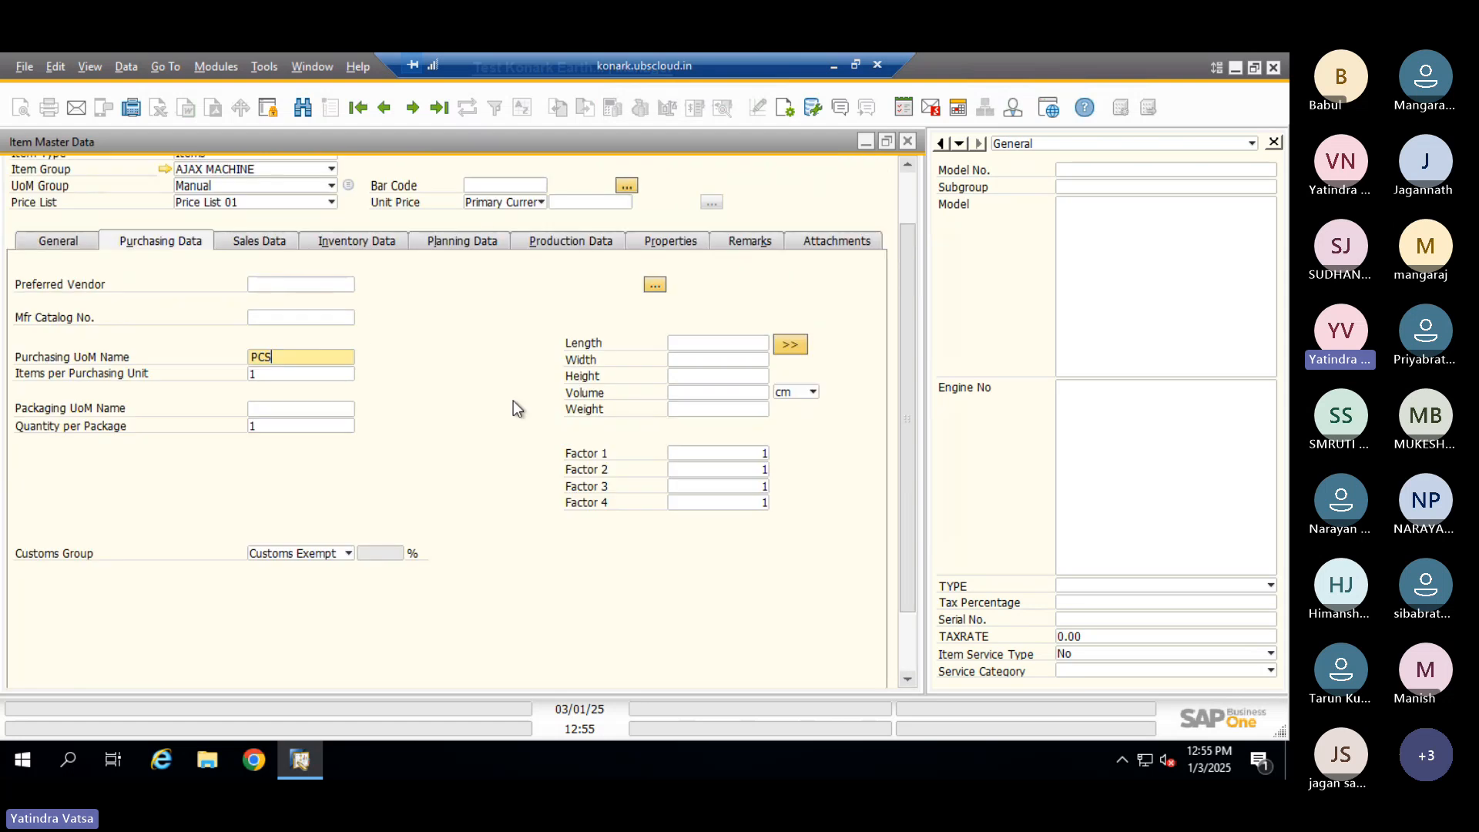
click(267, 260)
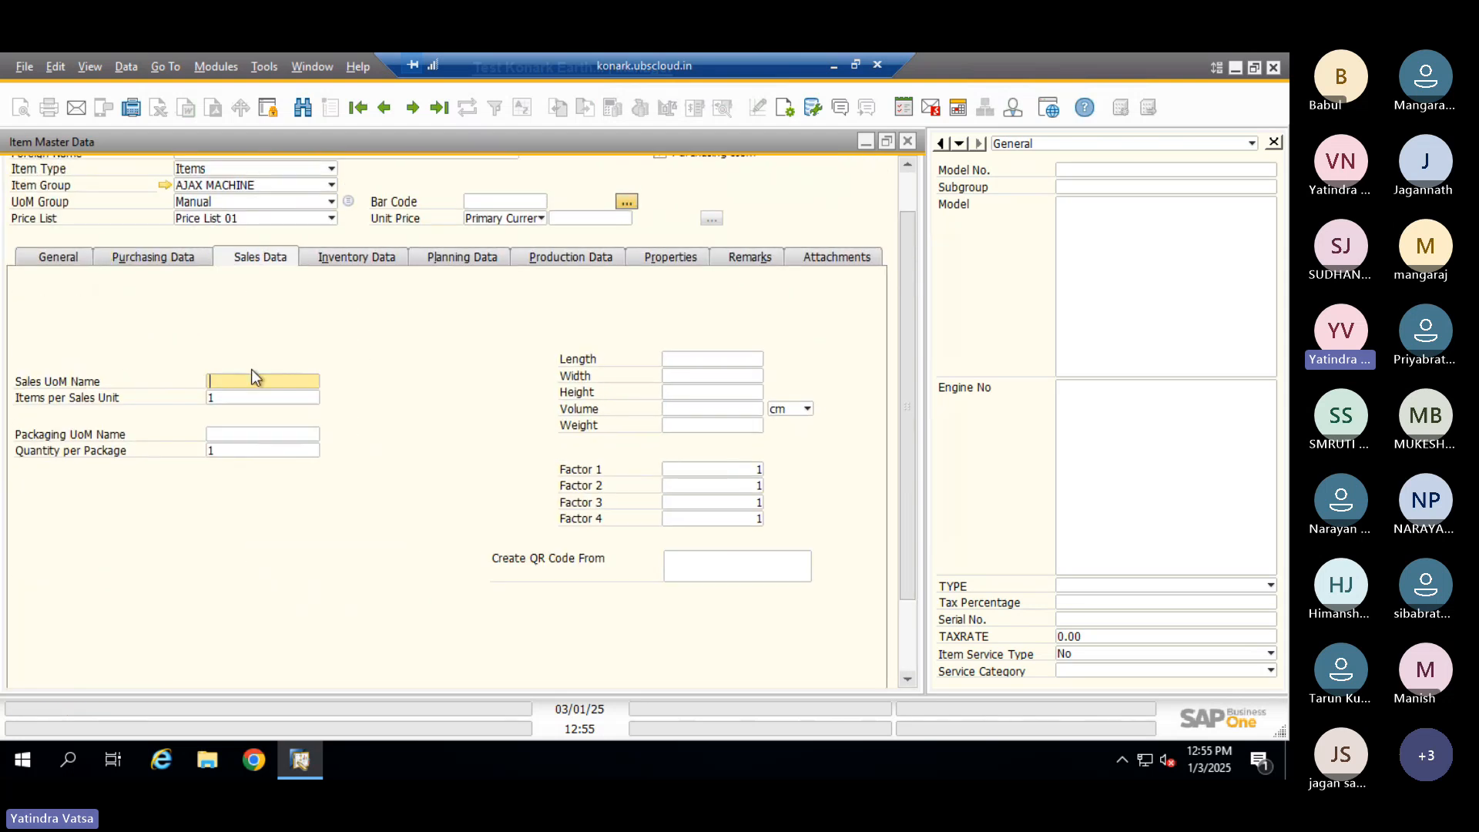
text(PCS)
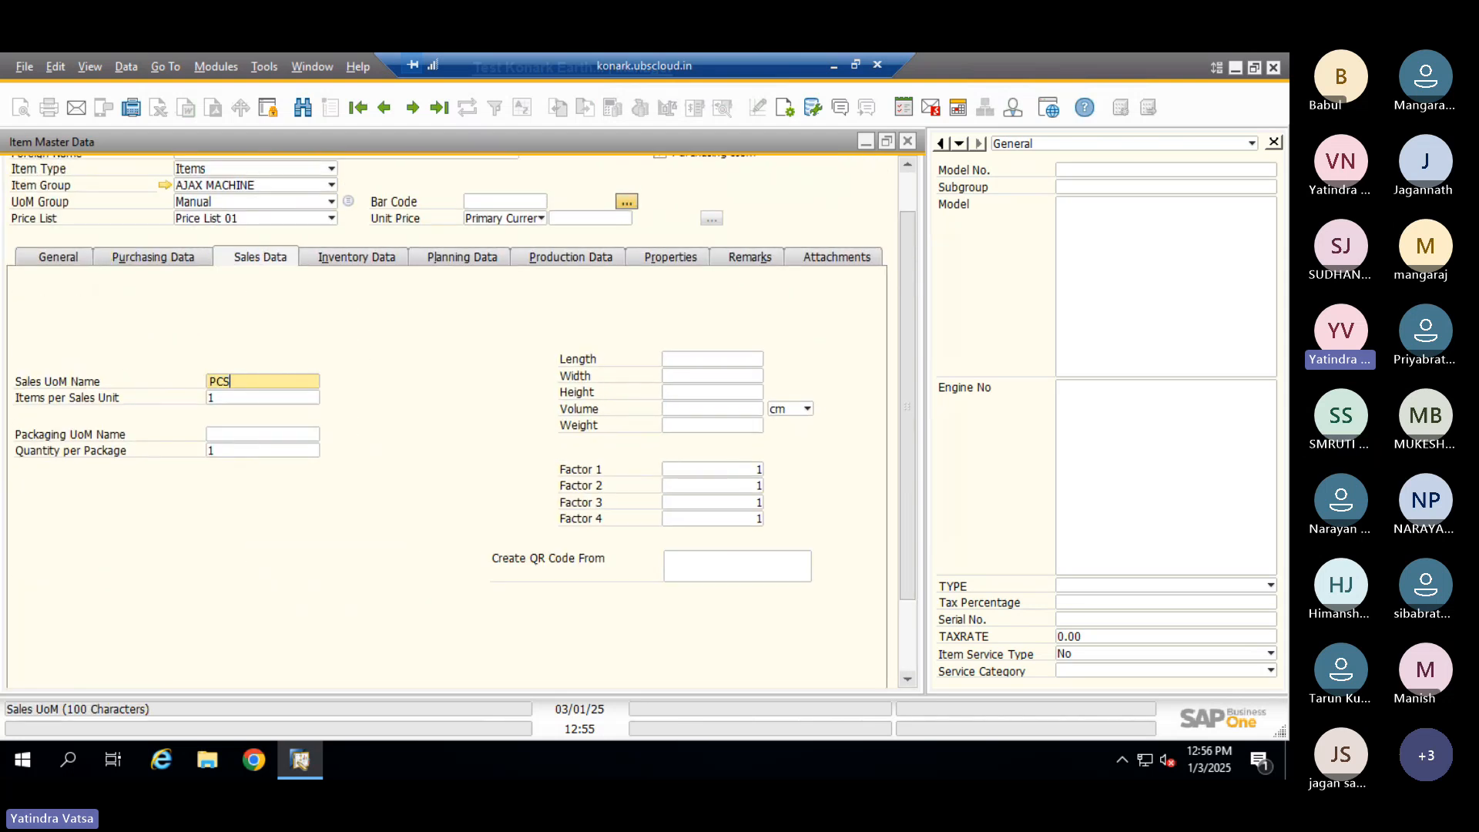
click(353, 257)
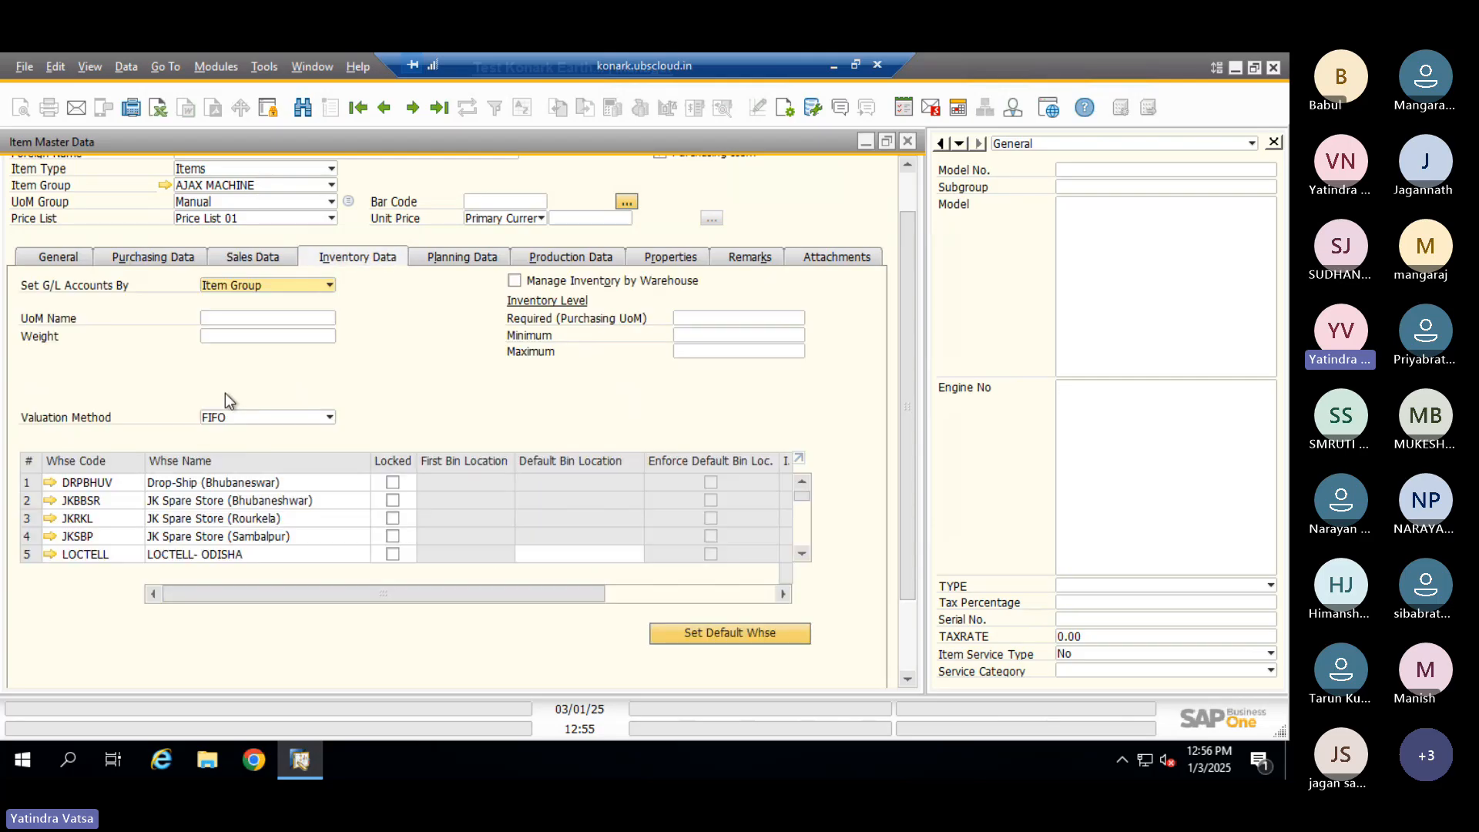
click(246, 318)
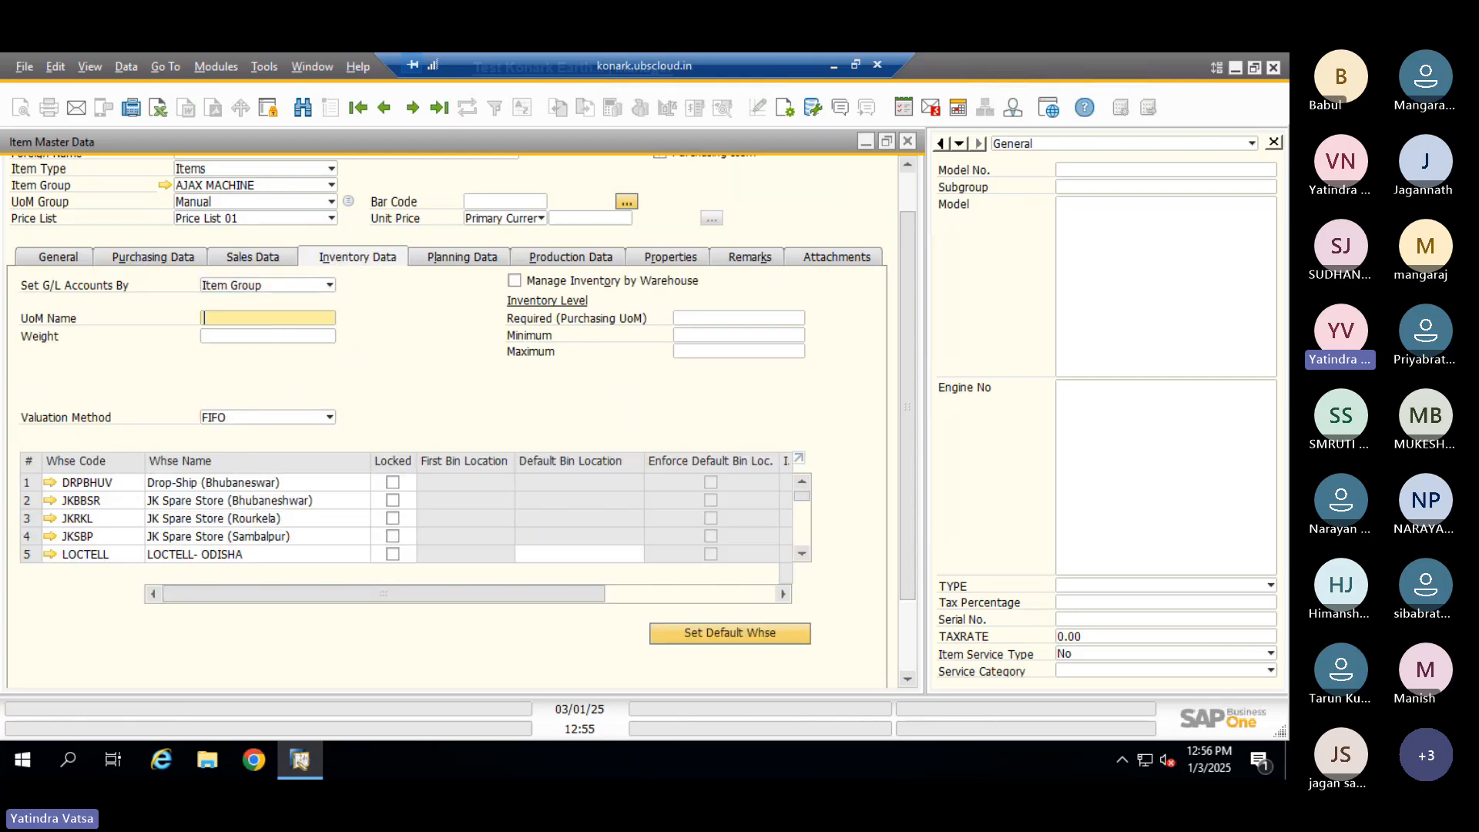
text(PCS)
key(Tab)
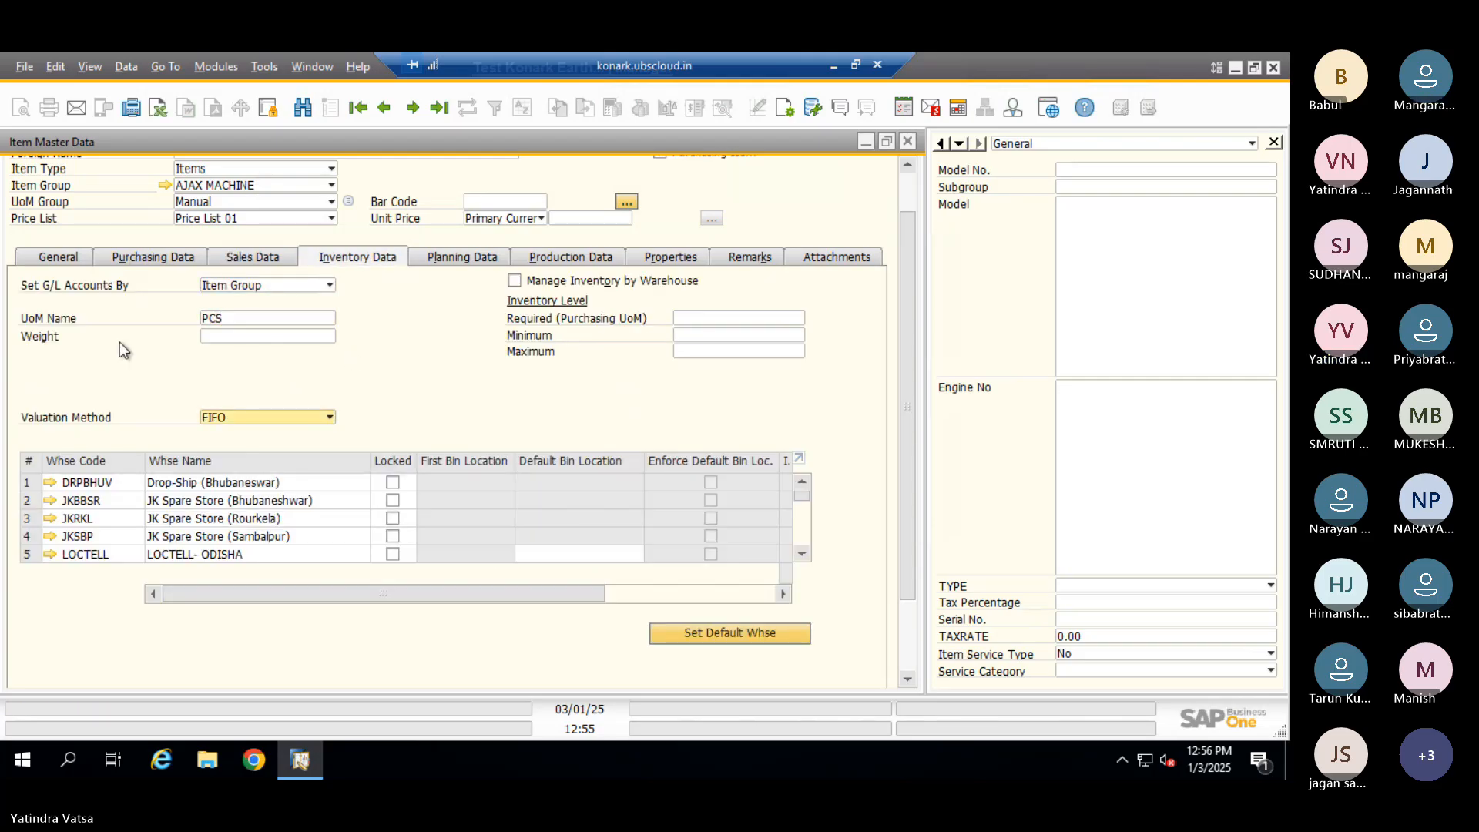
Set the planning method to None and the procurement method to Buy, and check the order interval choices
click(471, 258)
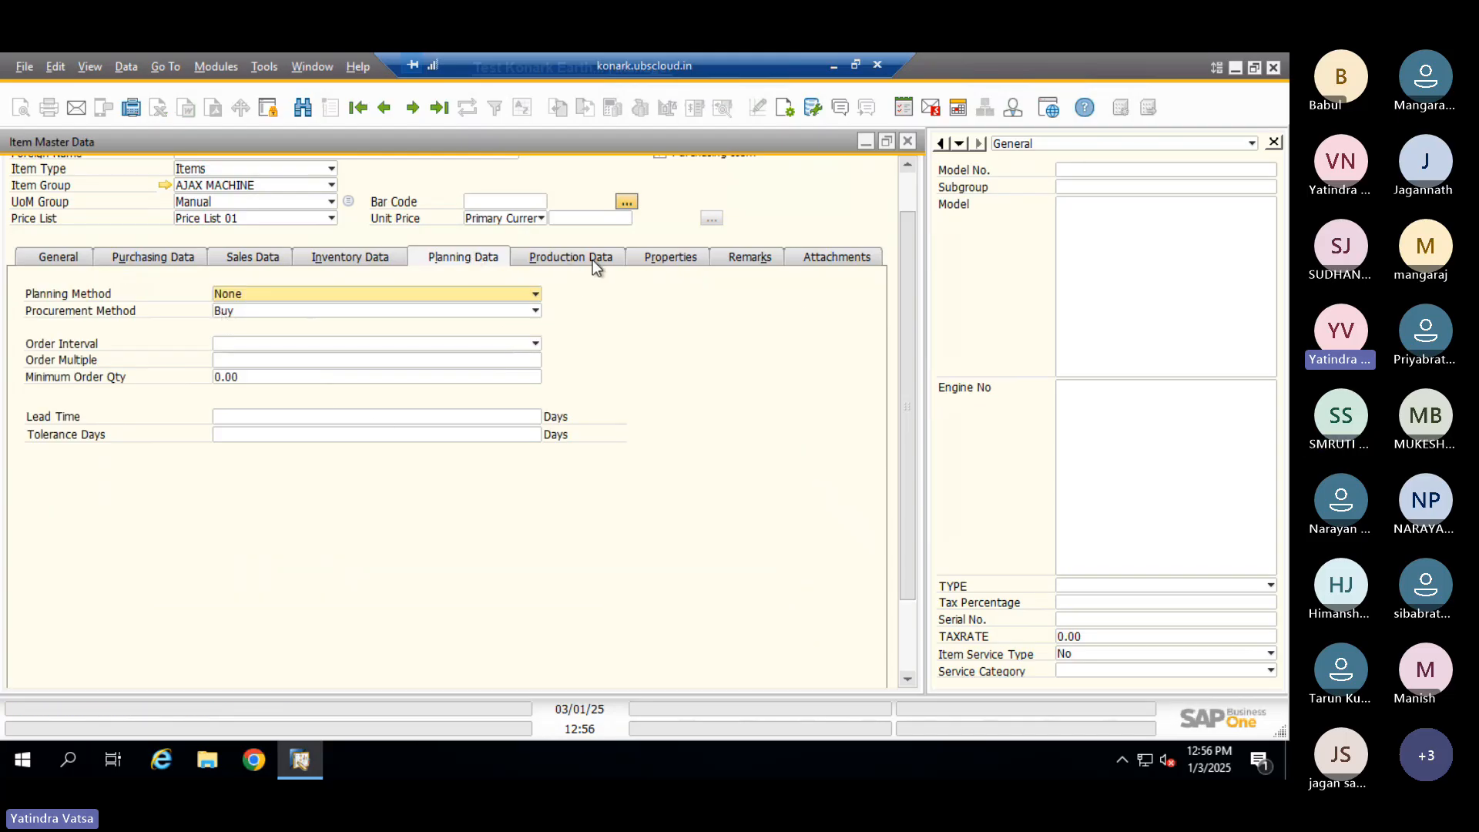
click(284, 299)
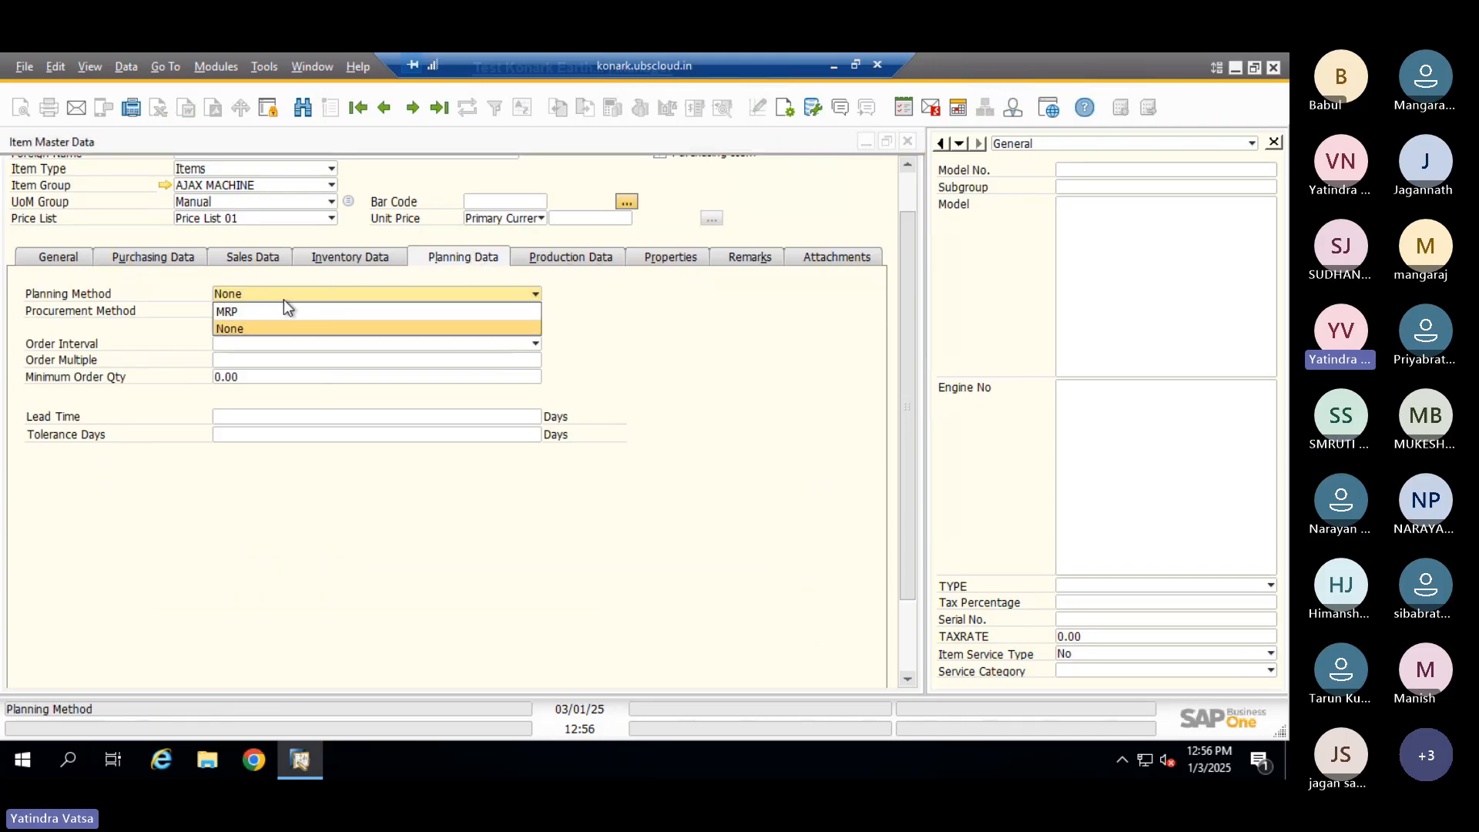
click(252, 328)
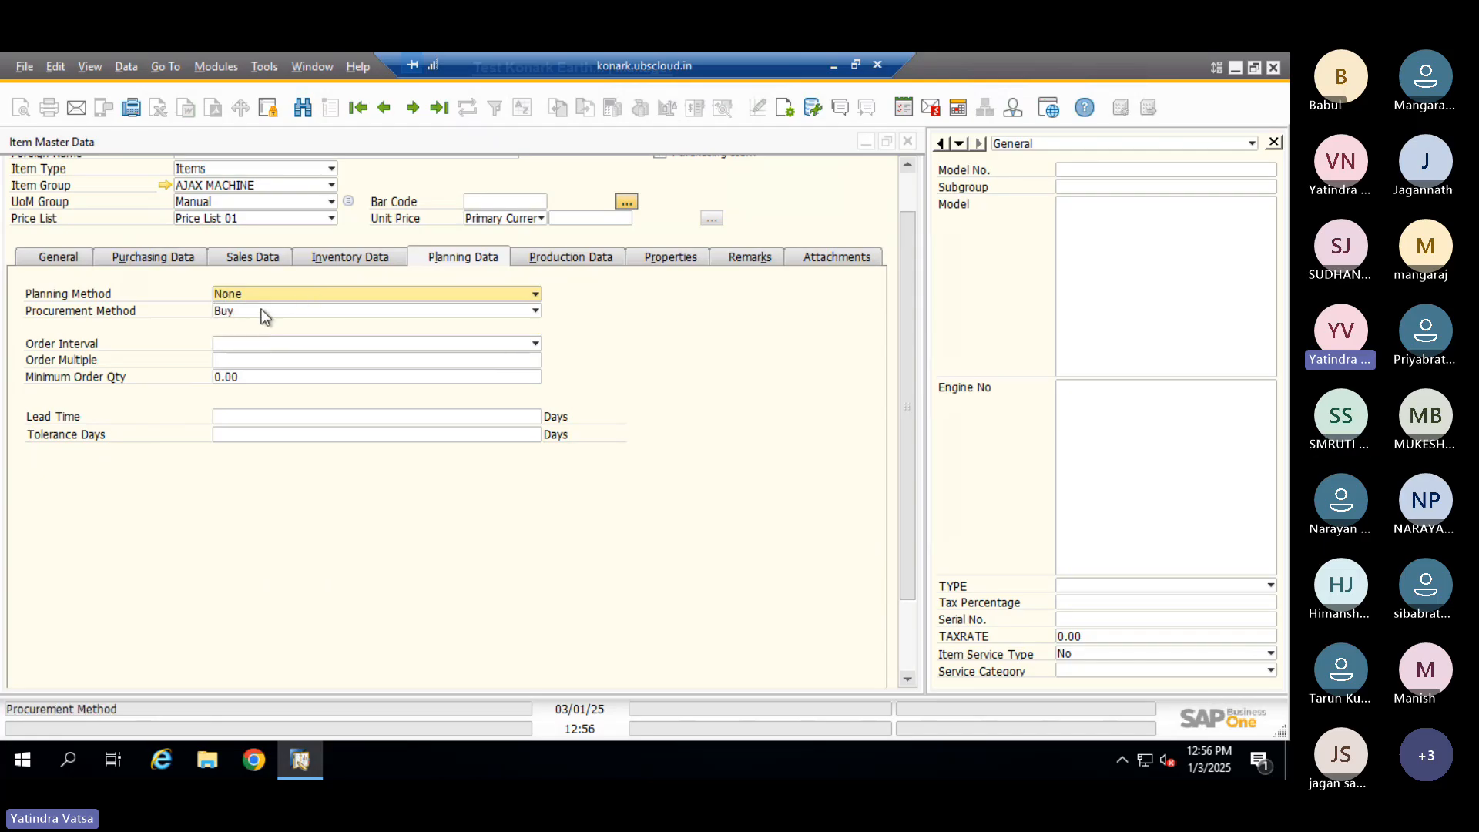
click(266, 312)
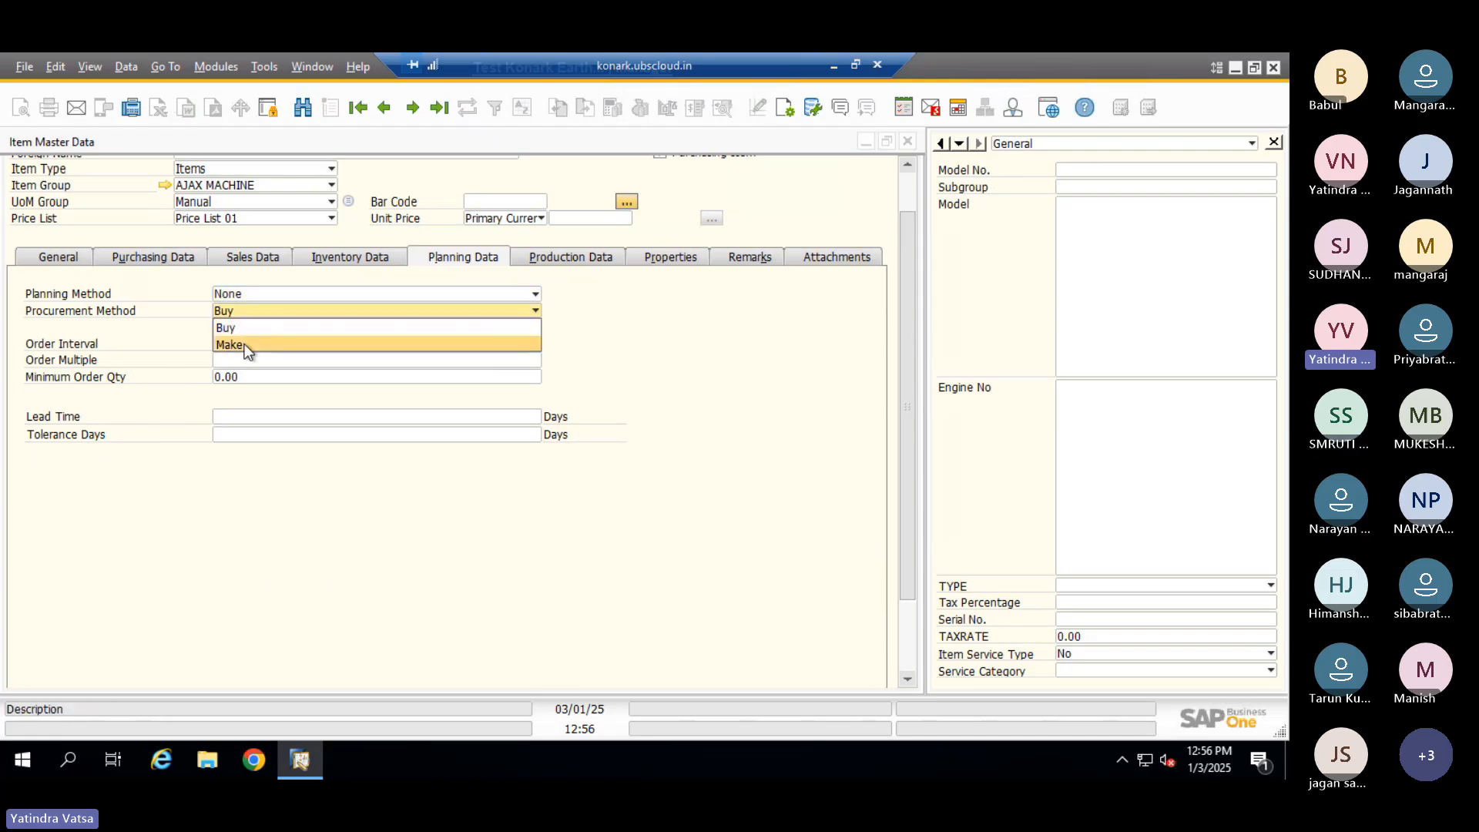
click(242, 329)
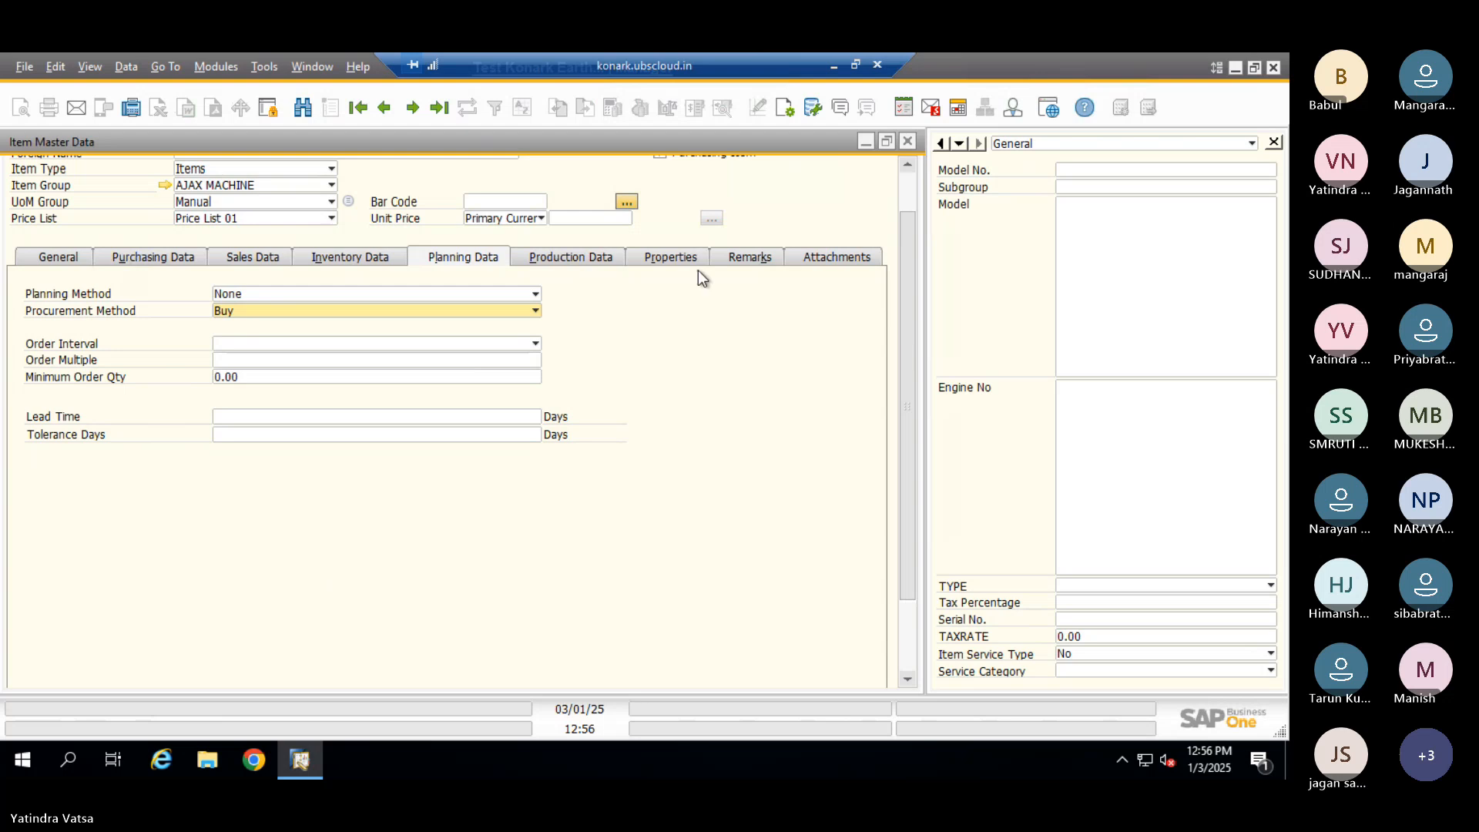
drag(903, 288, 751, 277)
click(417, 291)
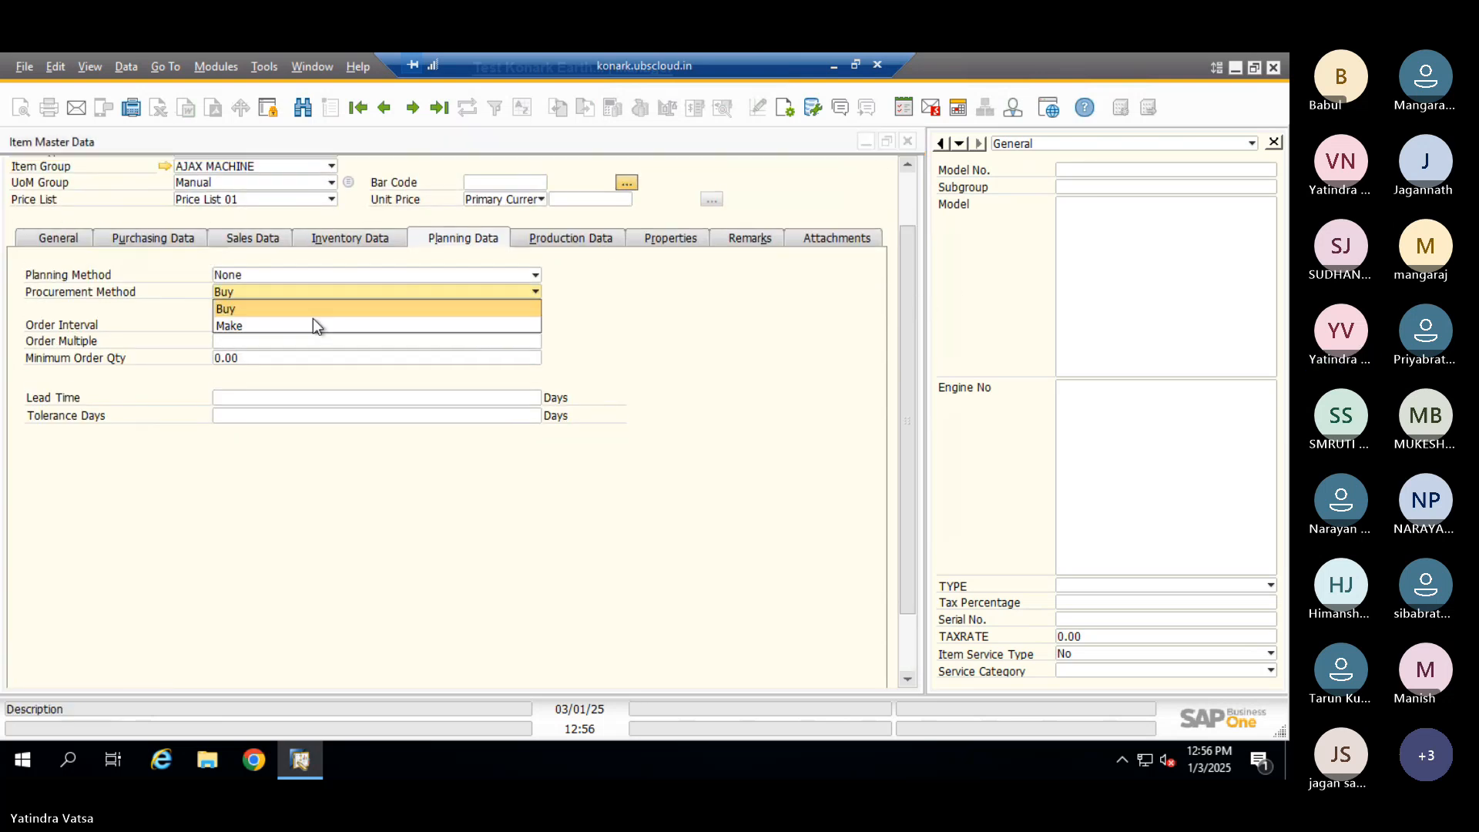
click(279, 313)
click(261, 326)
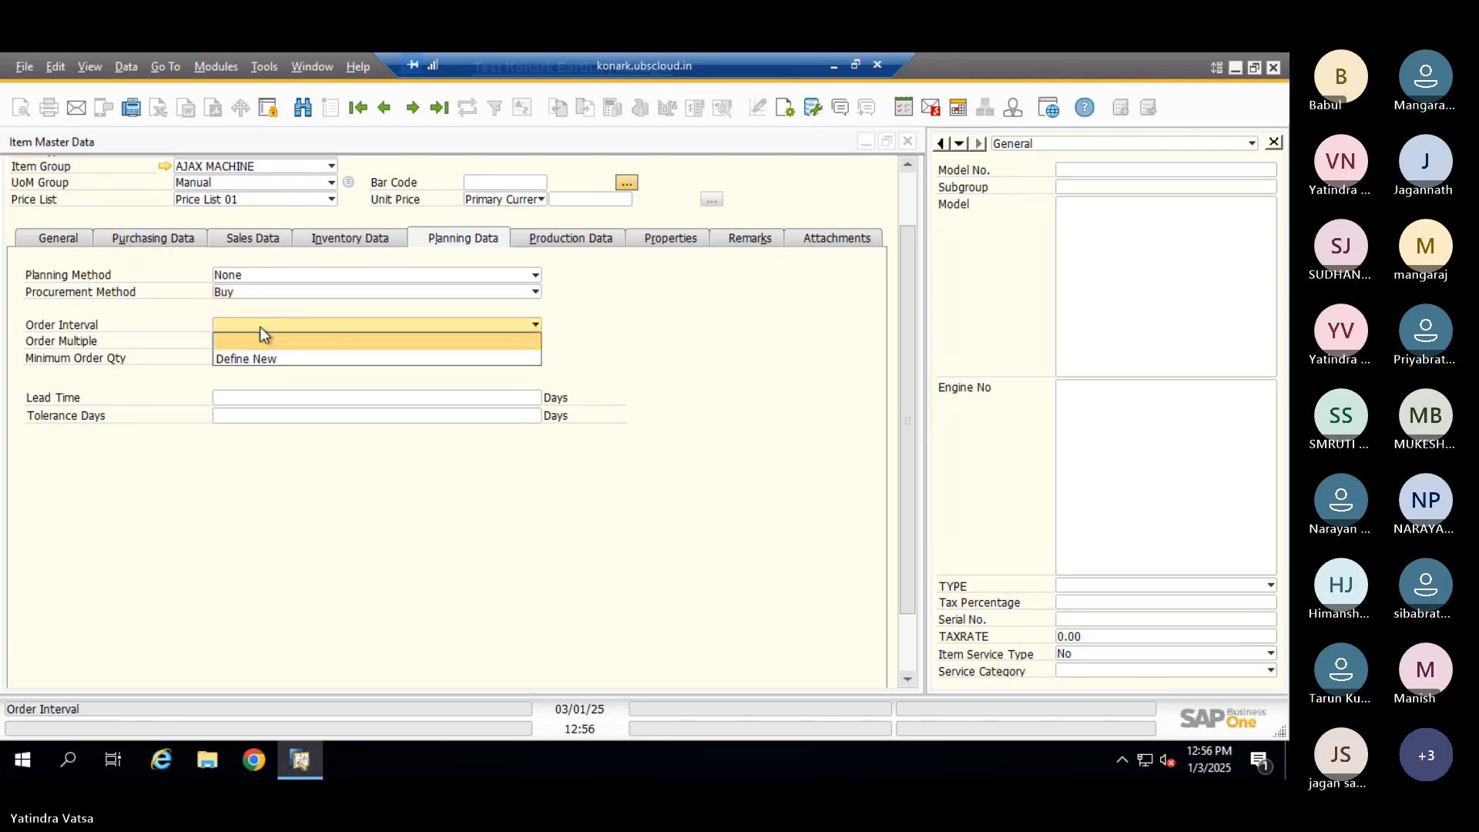
click(492, 247)
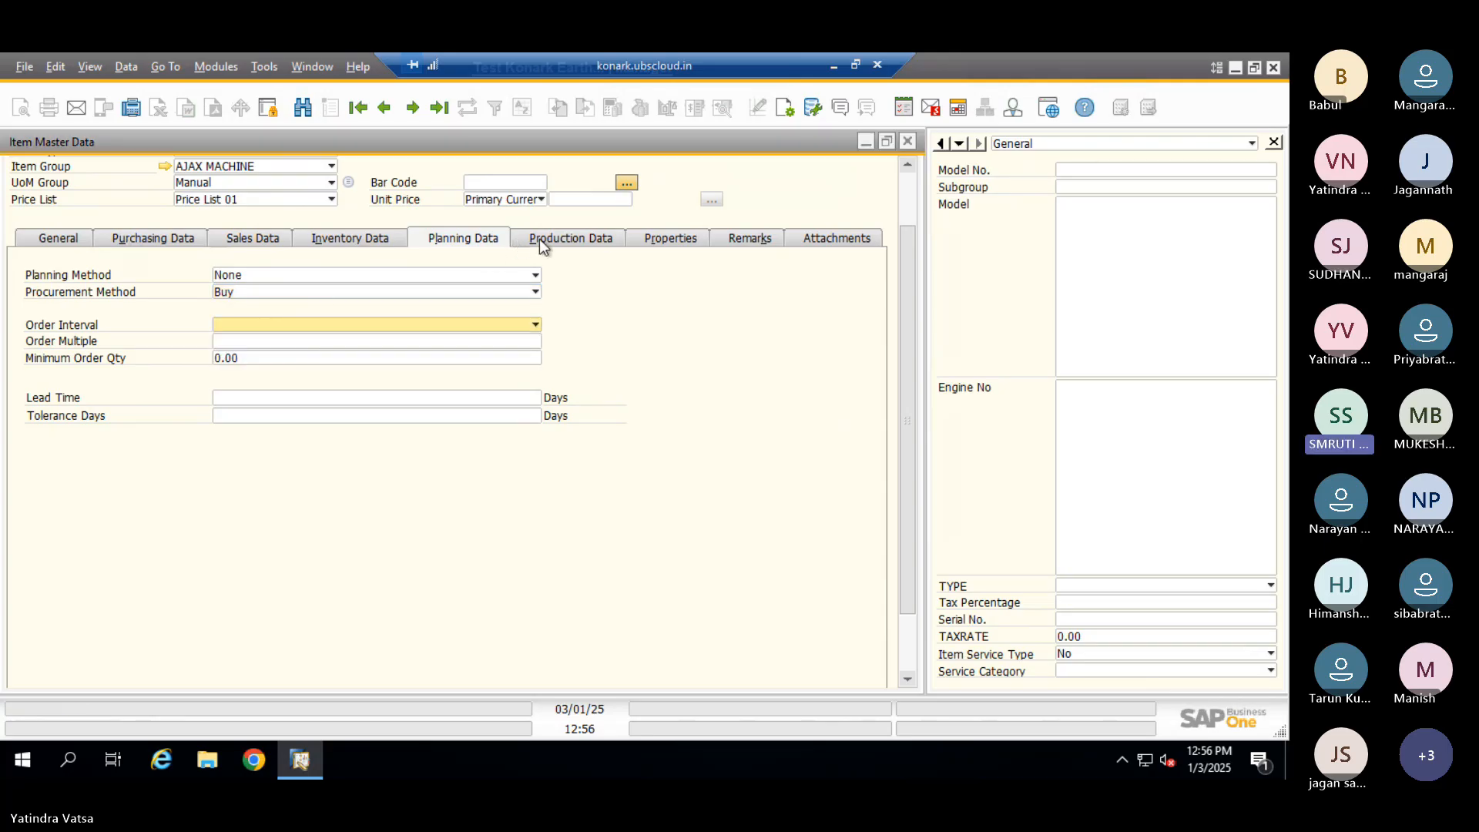
Look through the item's property list and its remarks
click(664, 242)
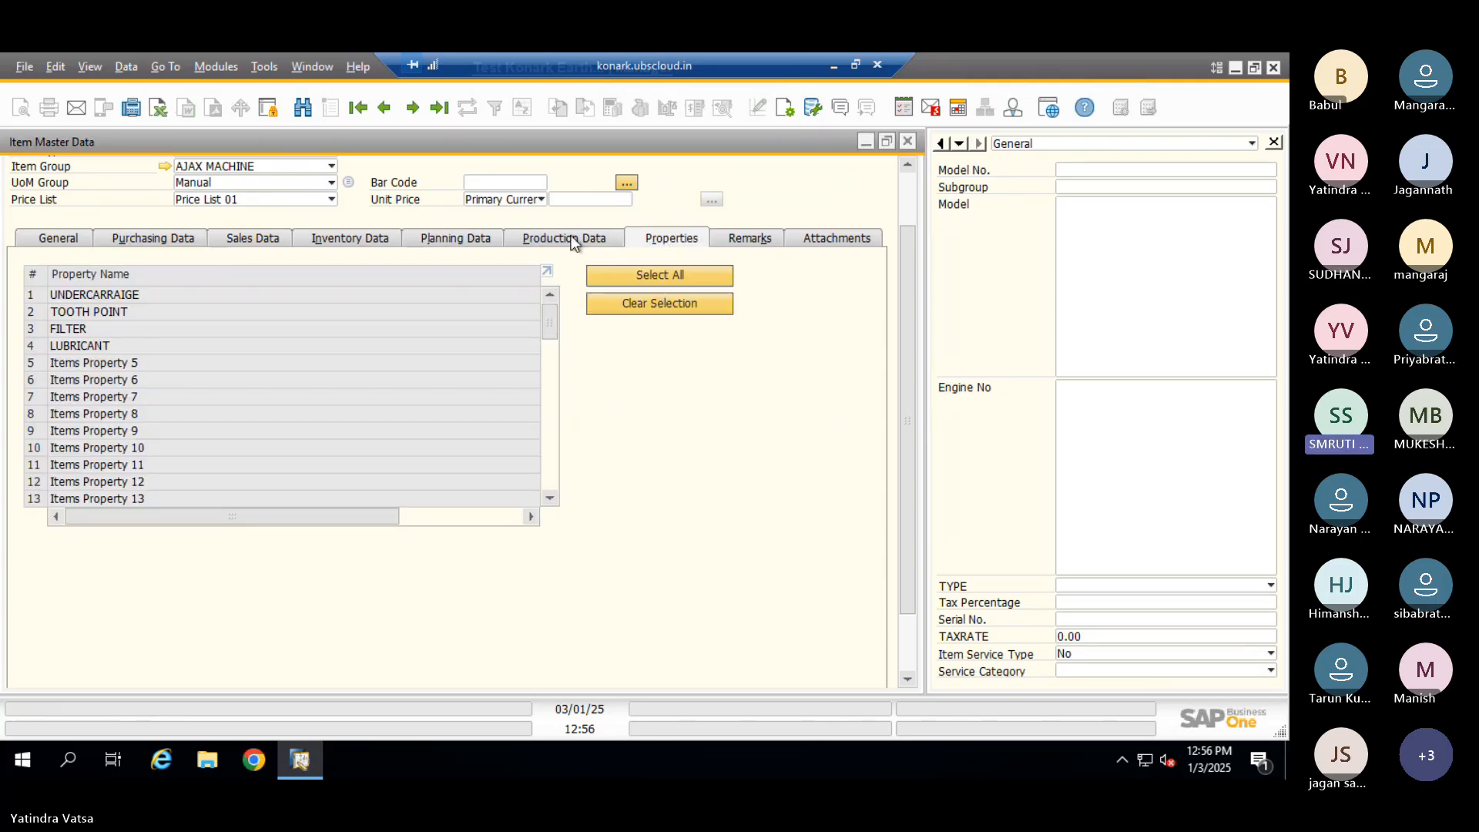
click(747, 241)
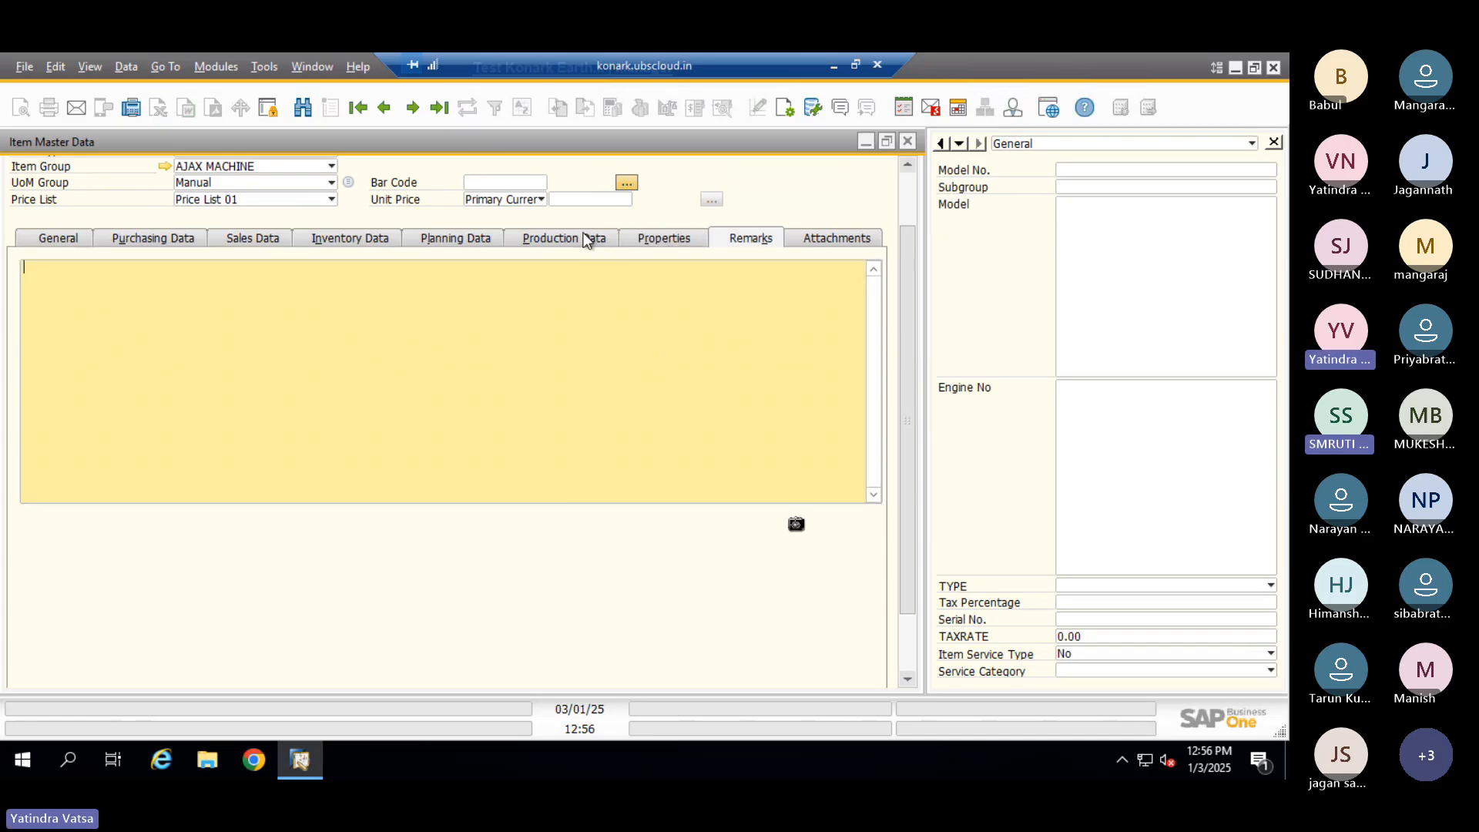
drag(908, 243, 889, 216)
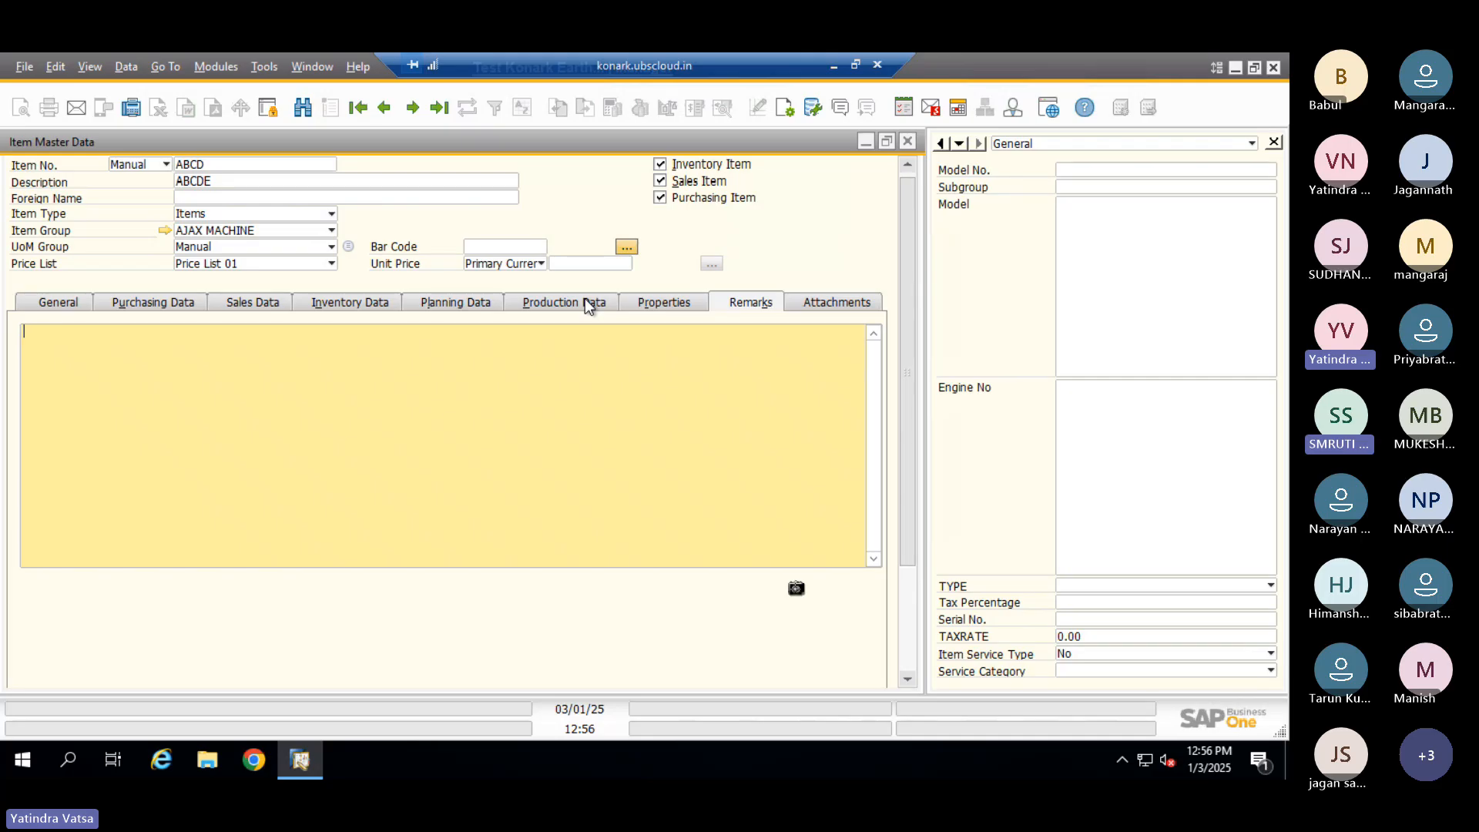
Turn the Inventory Item designation off and back on for item ABCD
mouse_move(909, 202)
mouse_down()
mouse_move(916, 228)
mouse_move(903, 188)
mouse_up()
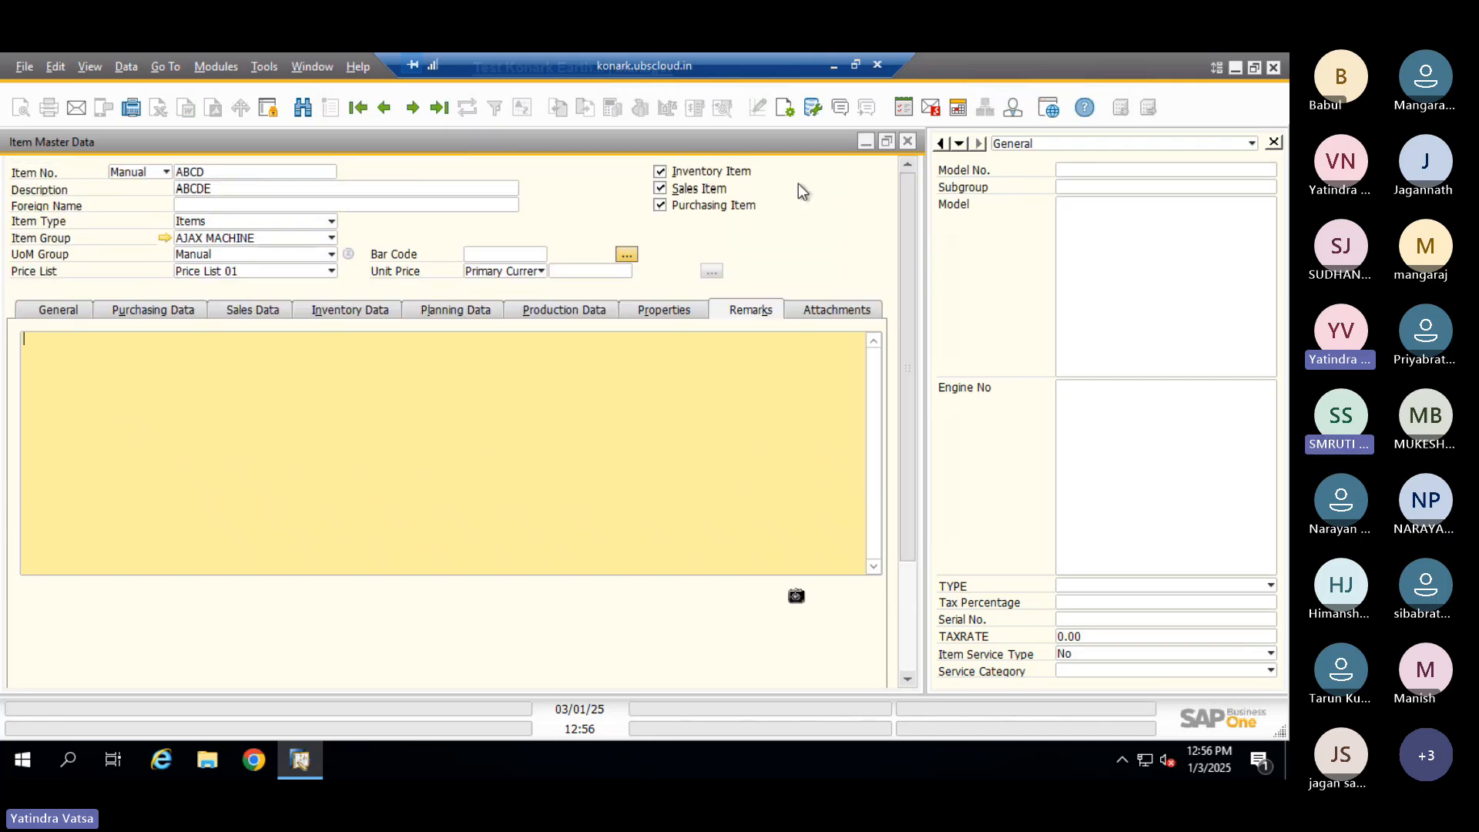
click(688, 176)
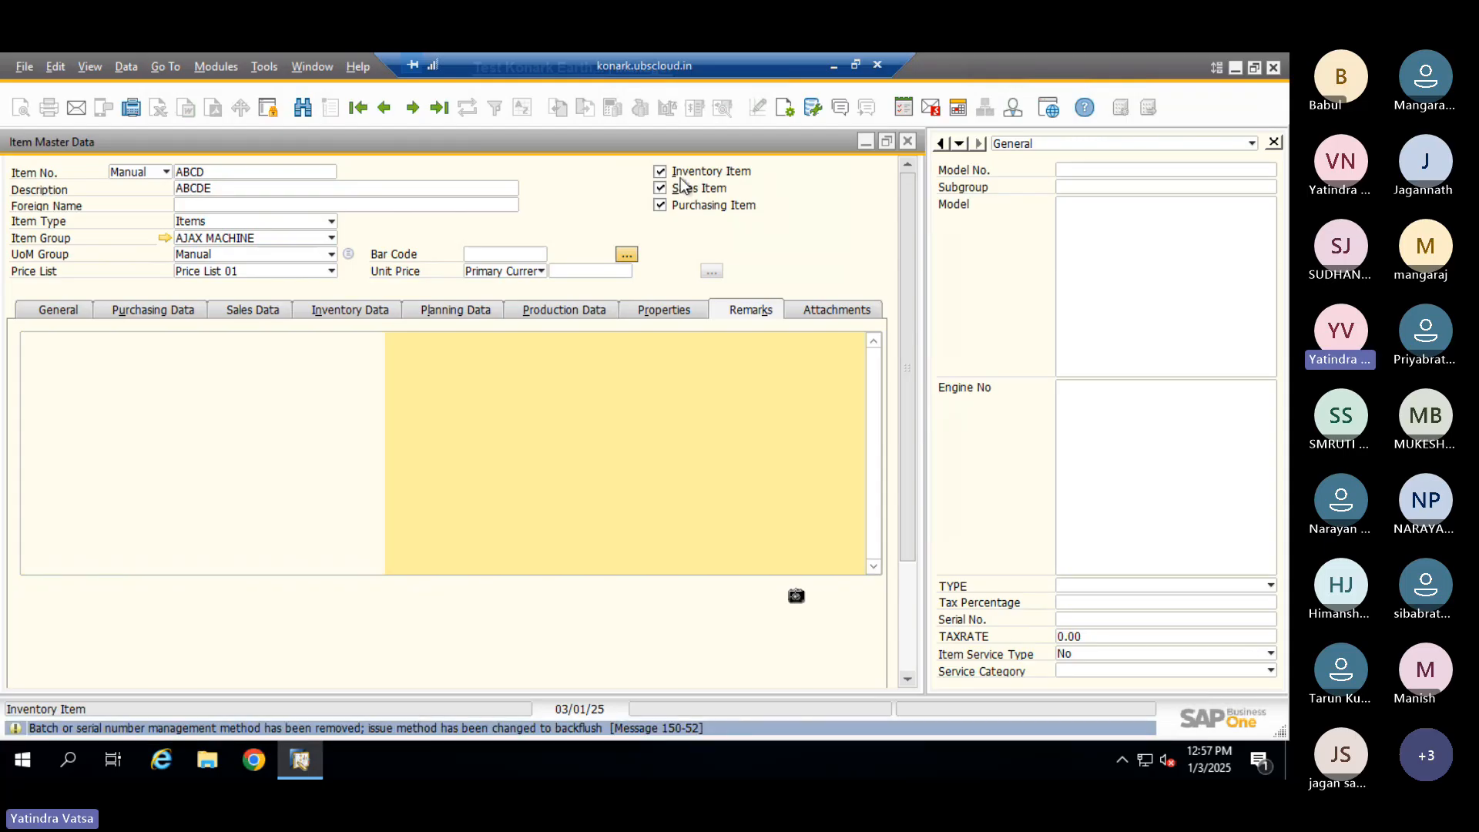
drag(913, 215, 899, 399)
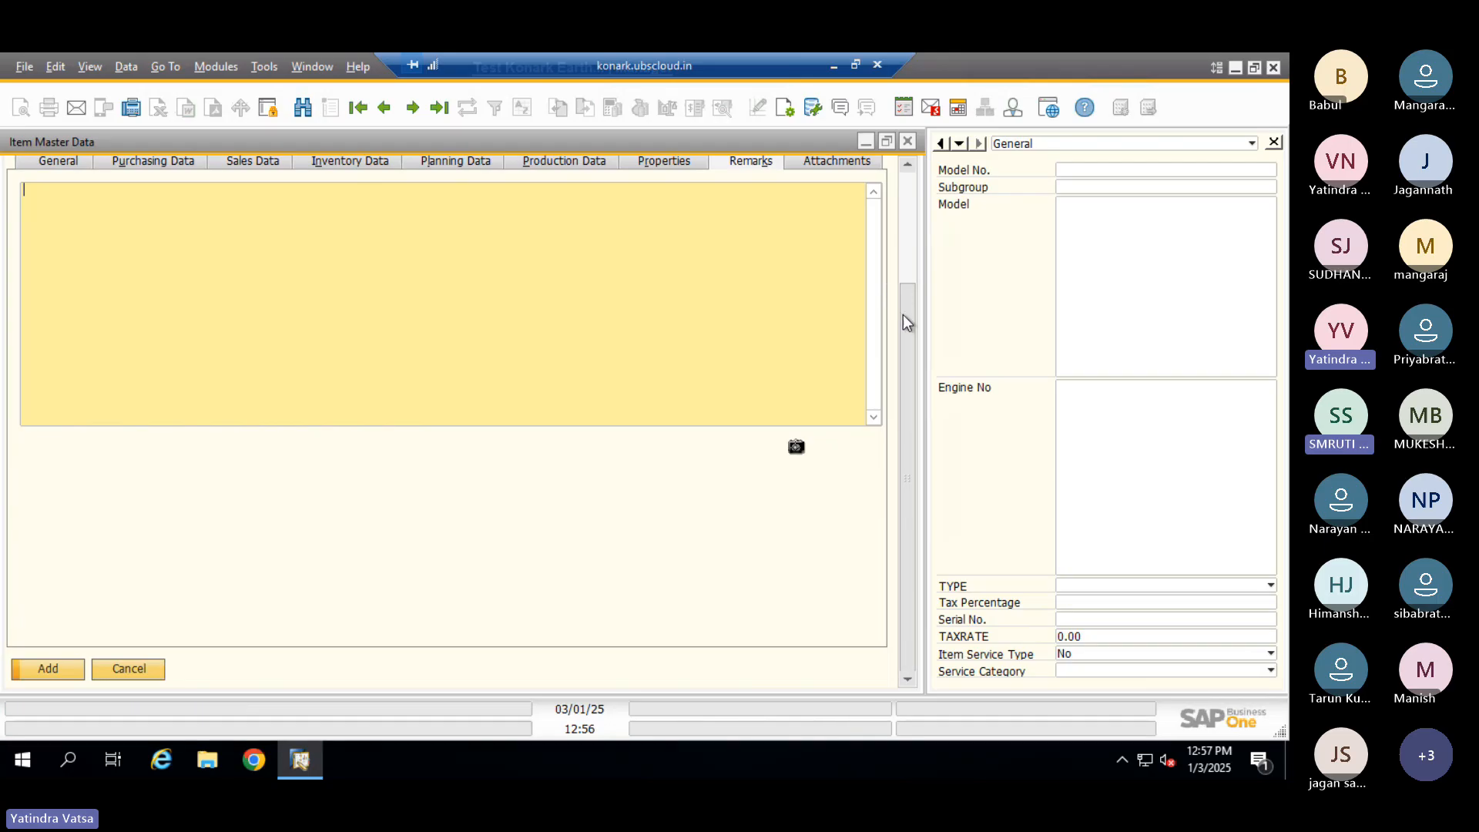
drag(905, 314, 924, 187)
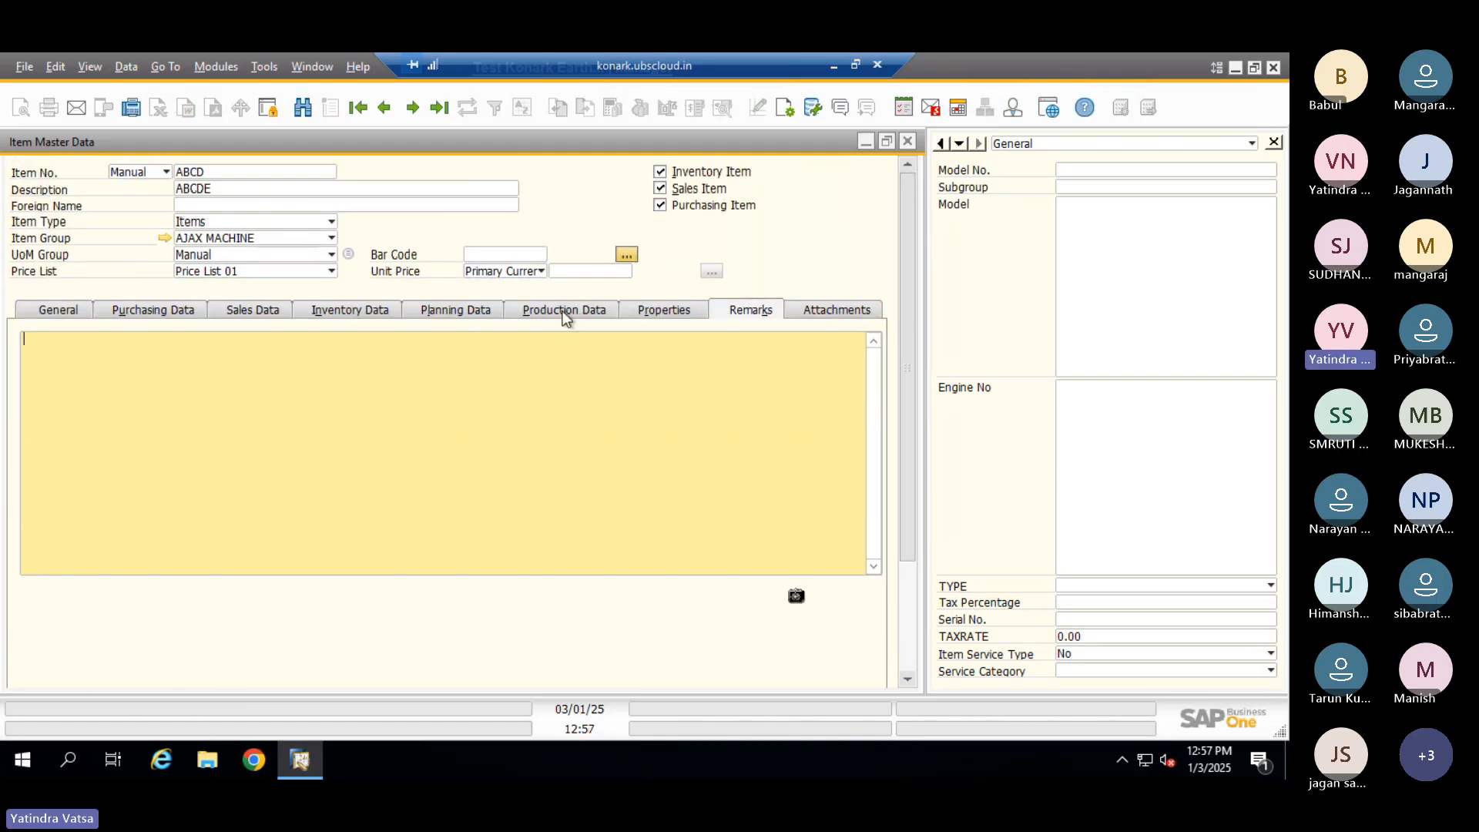
Assign the UNDERCARRAIGE property to the item by marking it in the property list
click(655, 306)
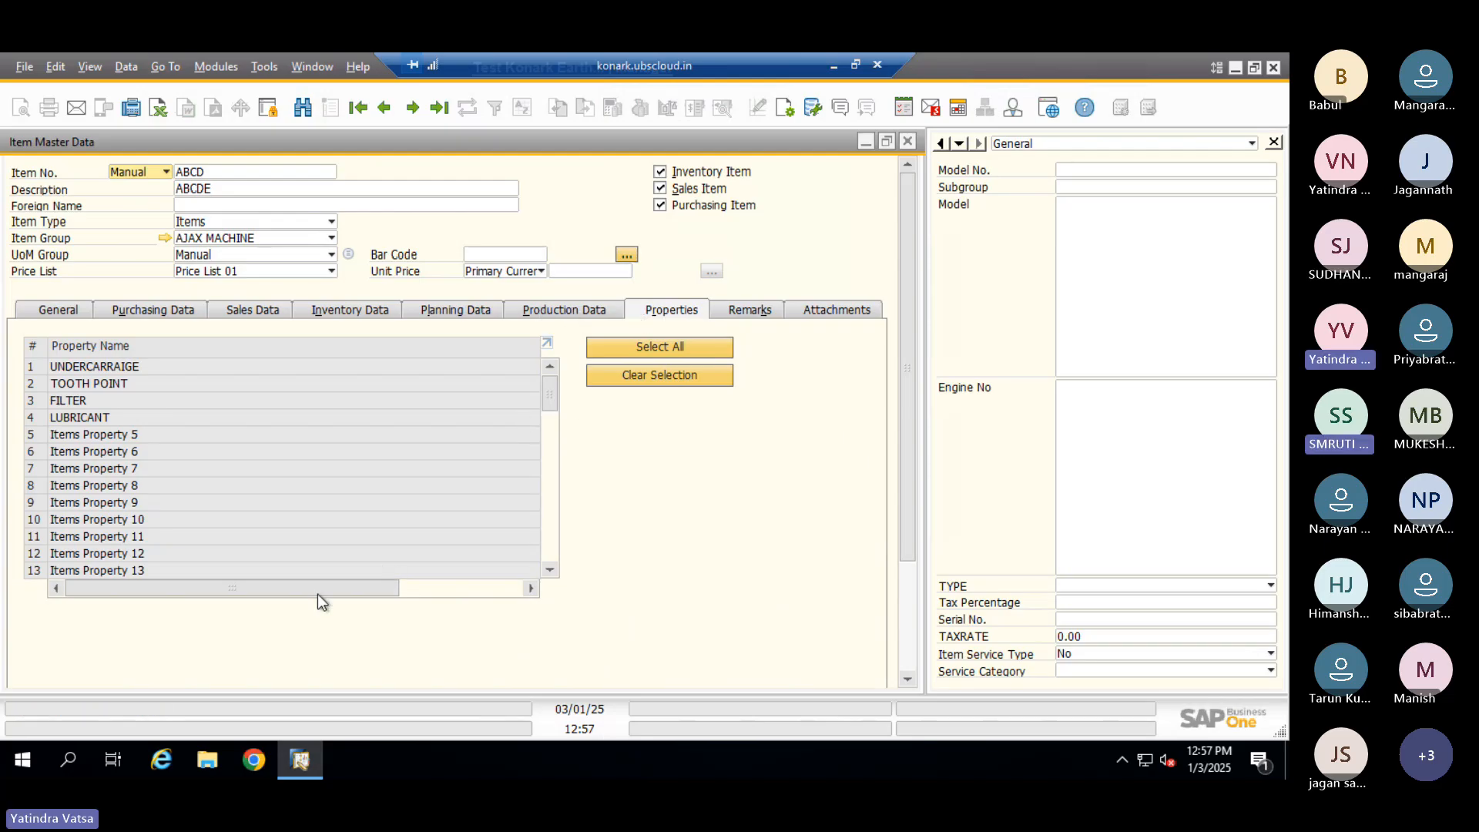
drag(317, 595, 151, 571)
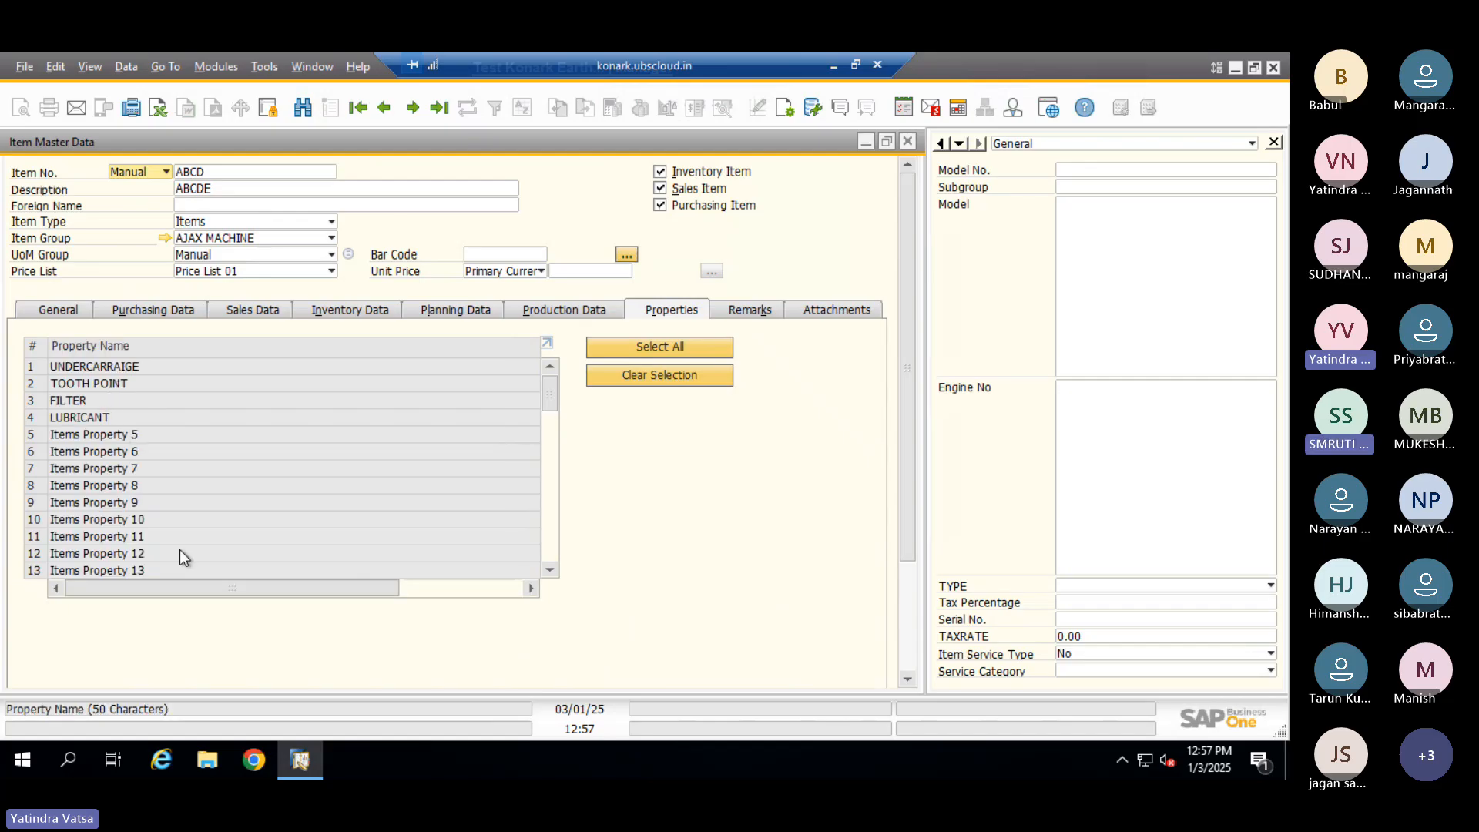
drag(209, 589, 120, 588)
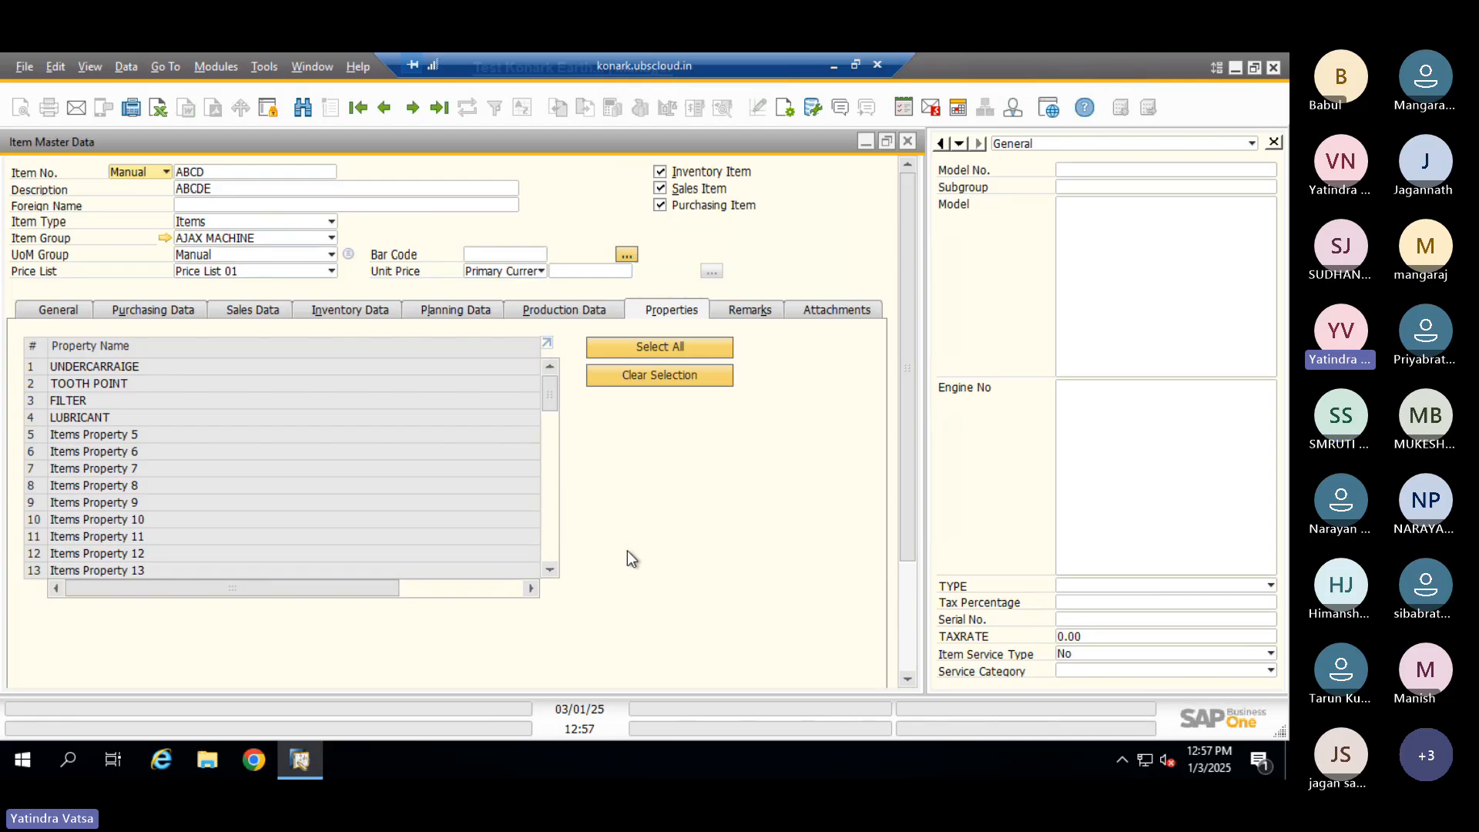
drag(326, 594, 374, 583)
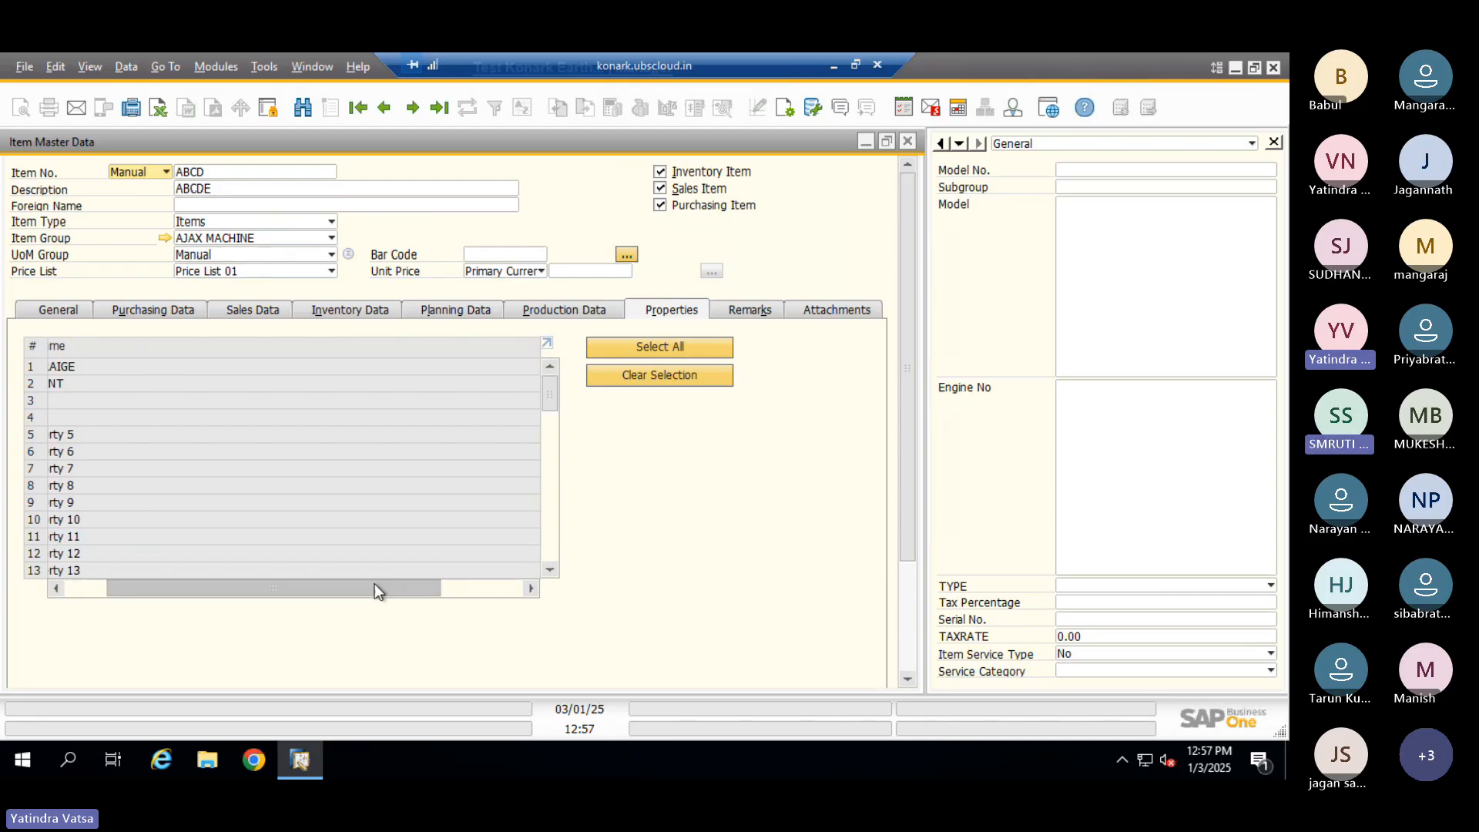
click(213, 67)
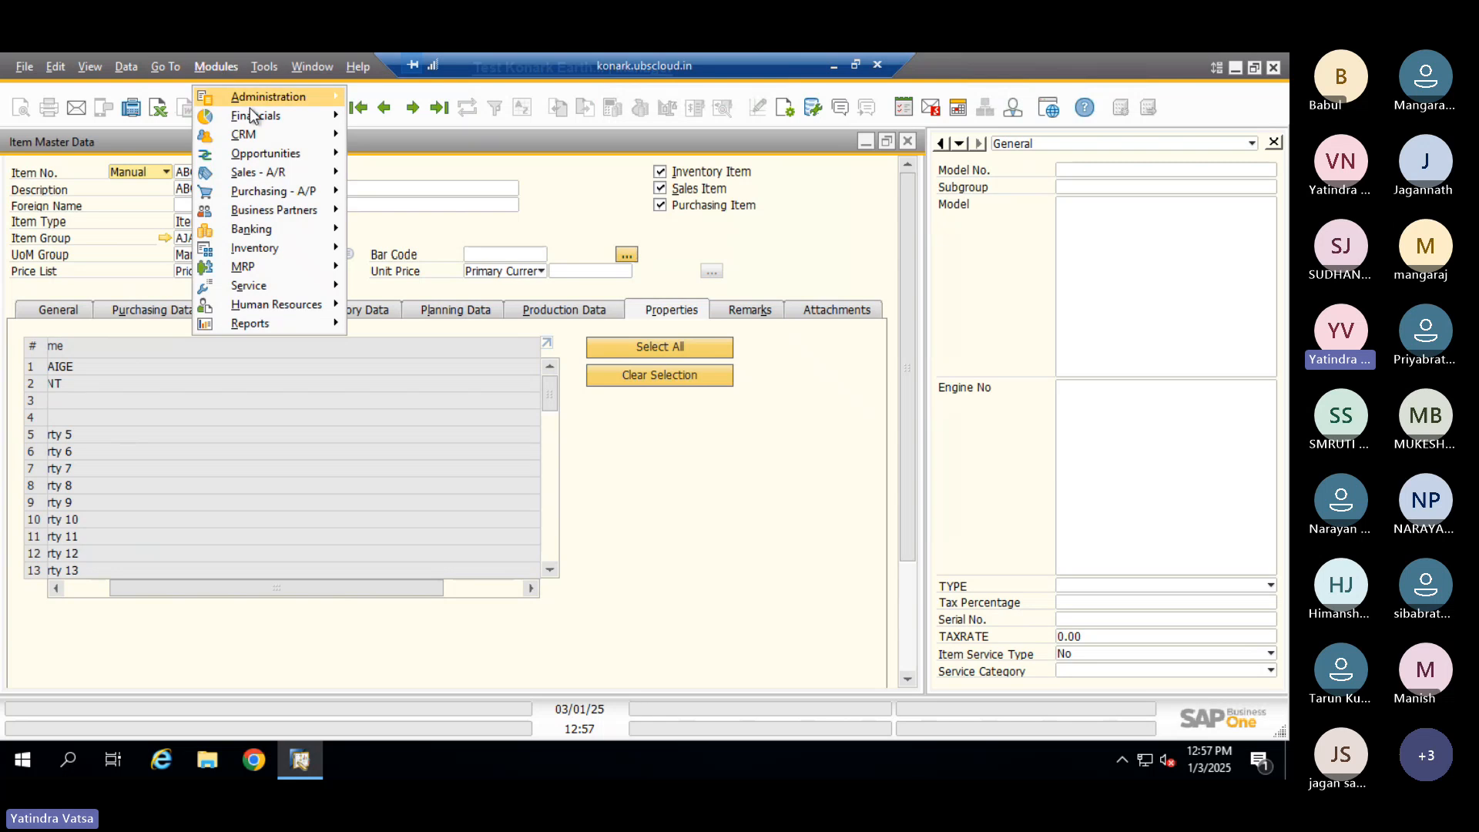
click(234, 549)
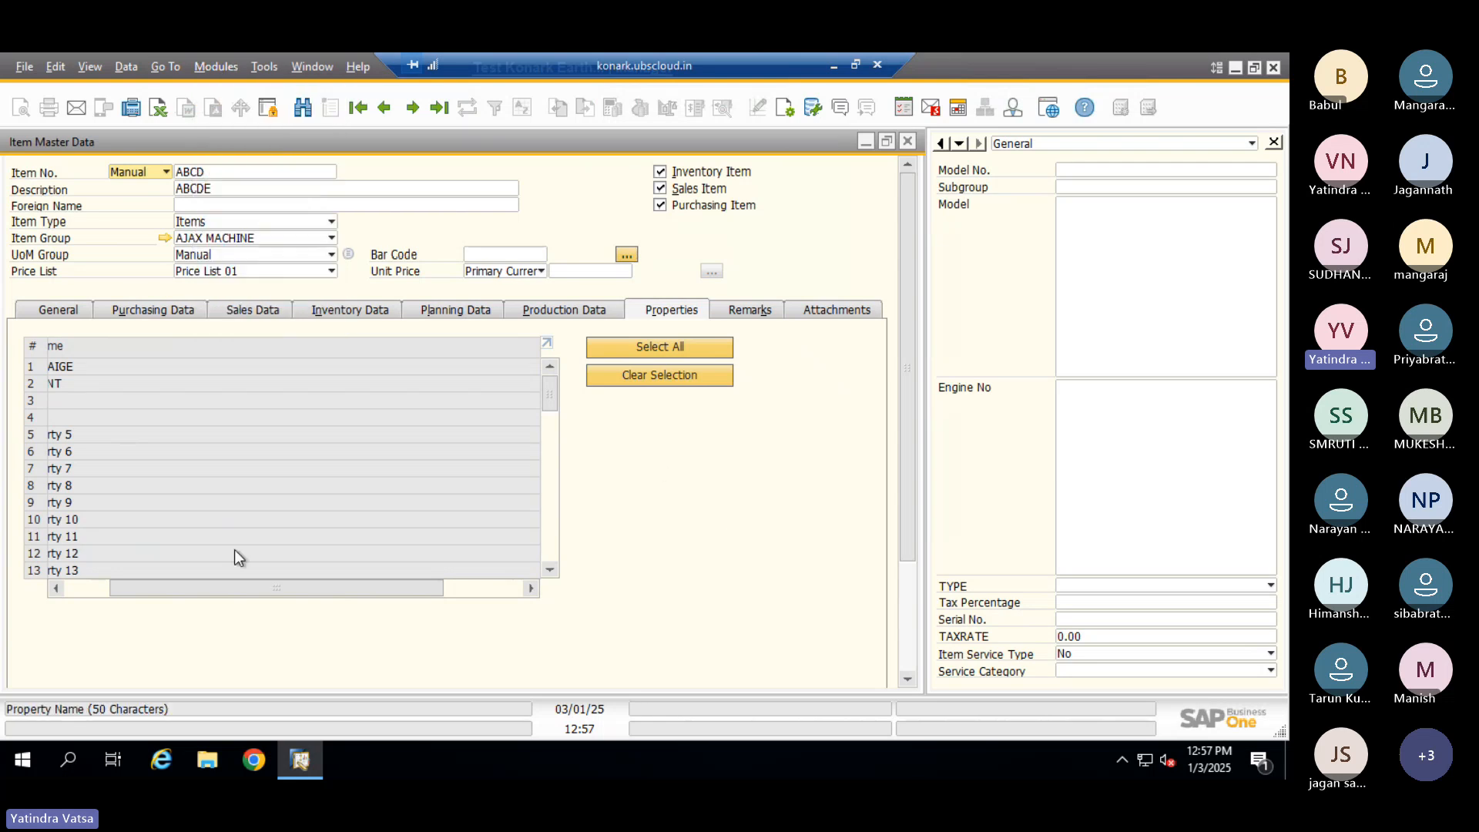
drag(231, 588, 8, 532)
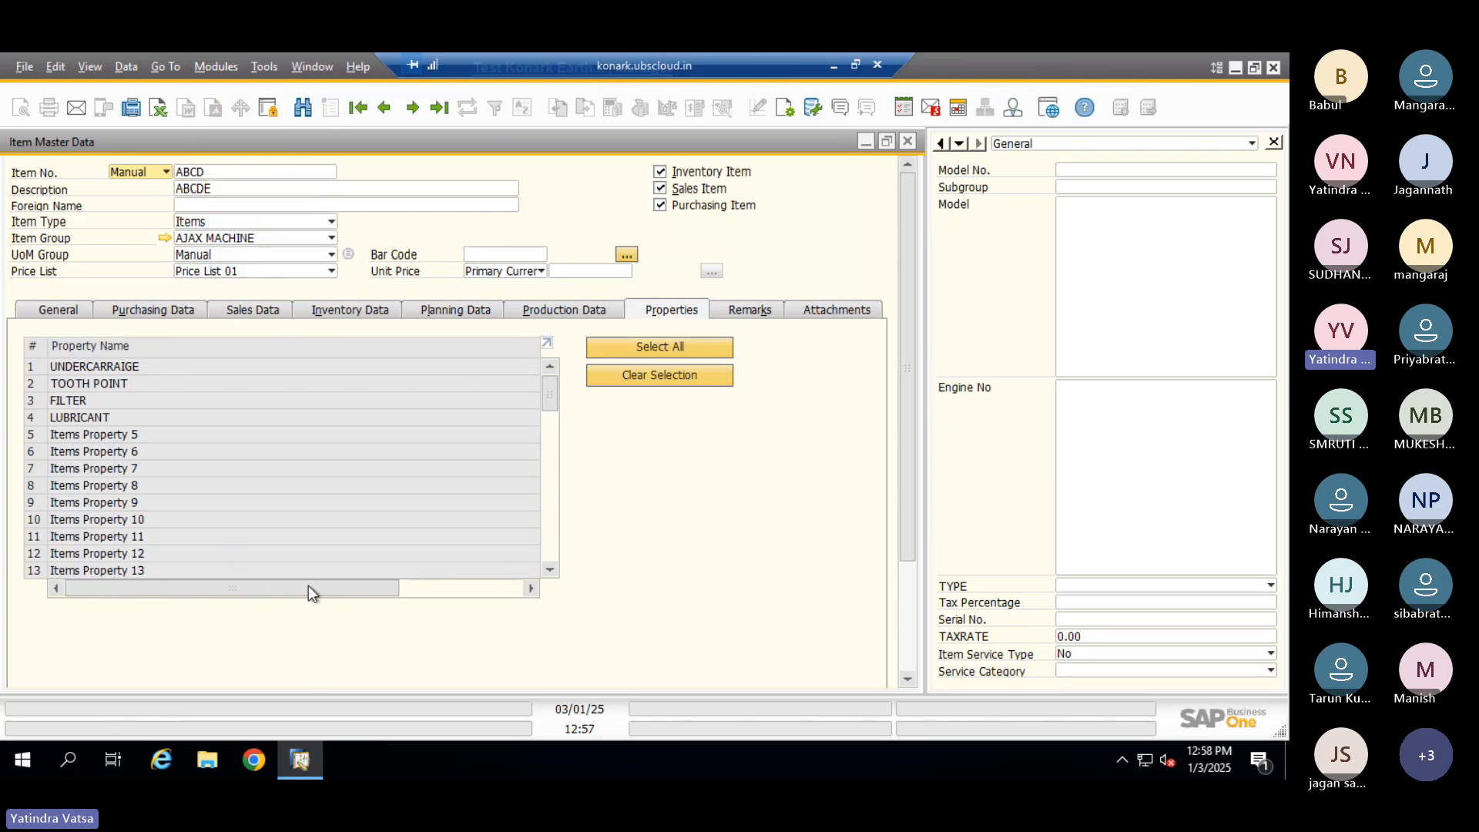
drag(308, 588, 531, 459)
click(526, 366)
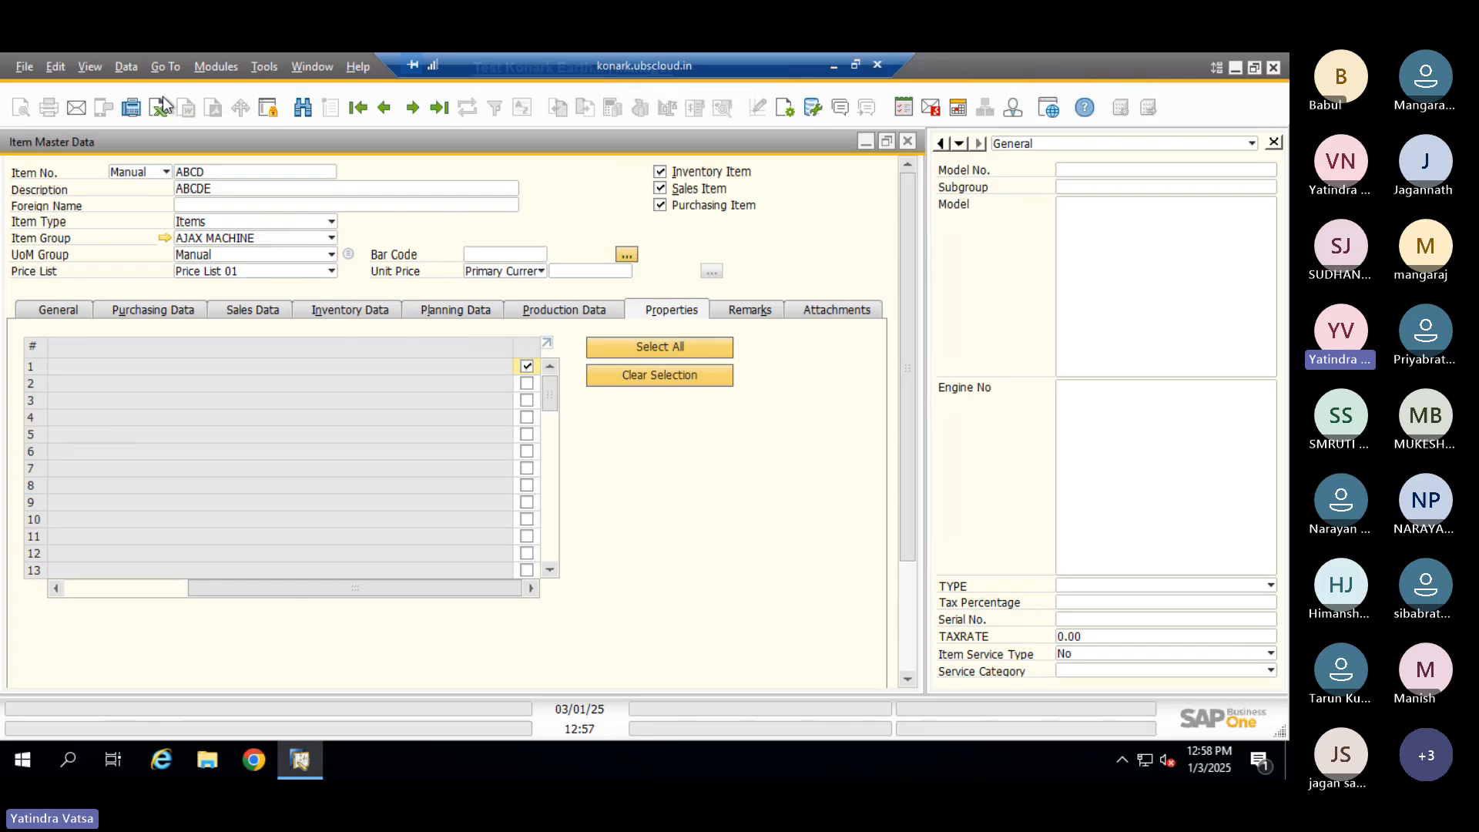
Open the Inventory Audit Report selection criteria, view the Properties filter, and close the report without running it
click(210, 67)
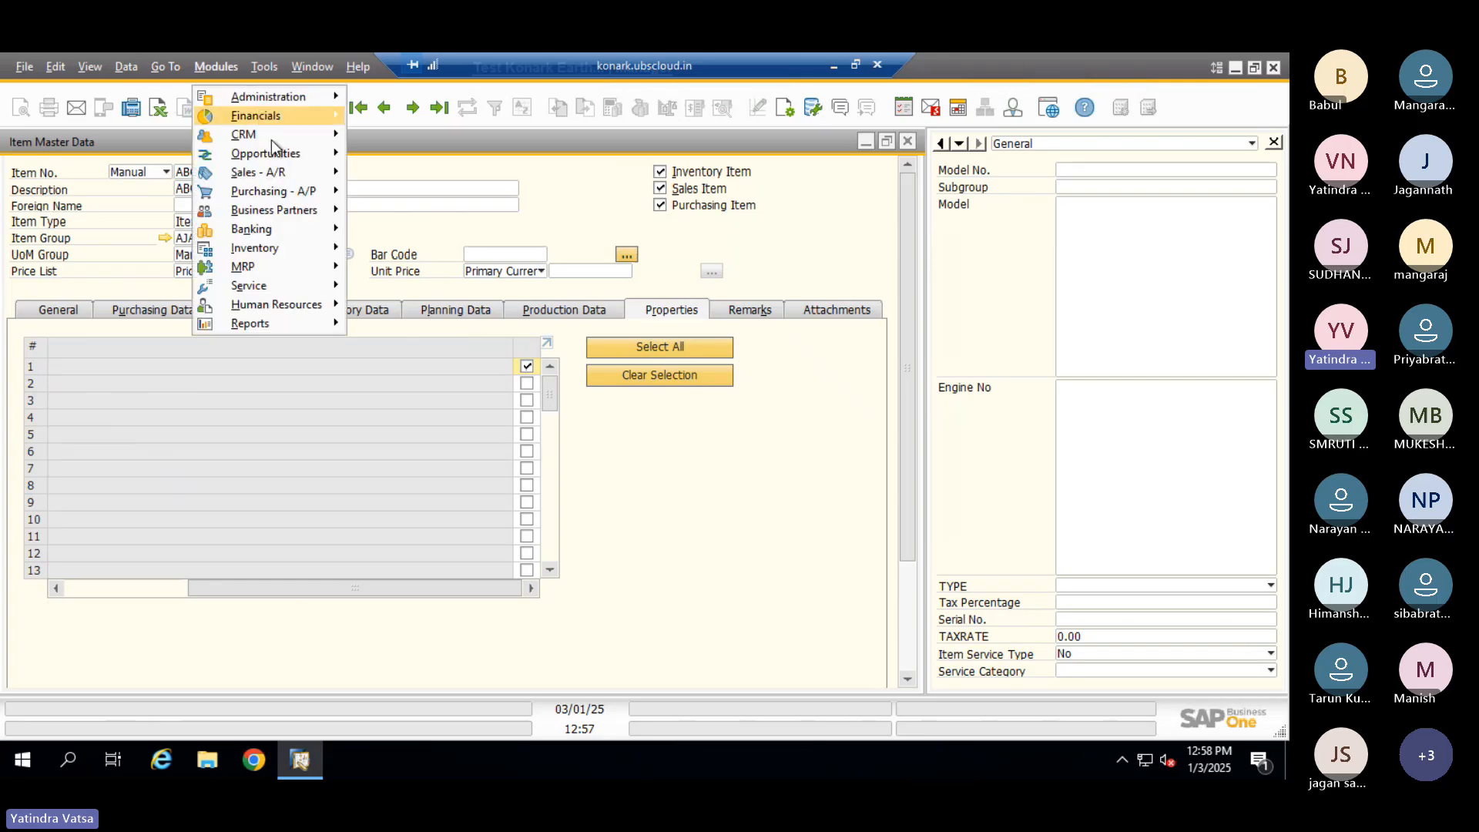
mouse_move(275, 248)
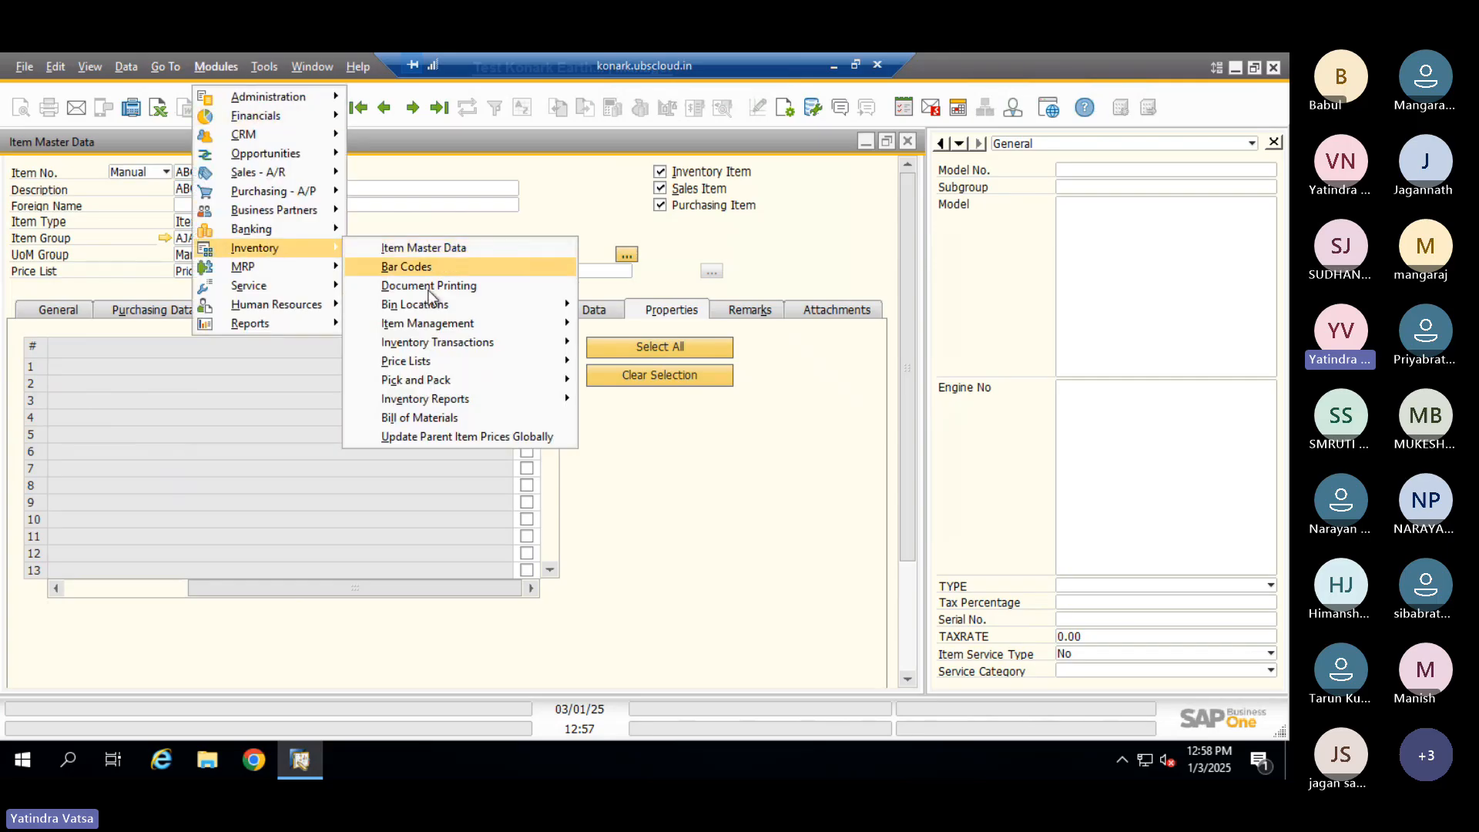
mouse_move(437, 401)
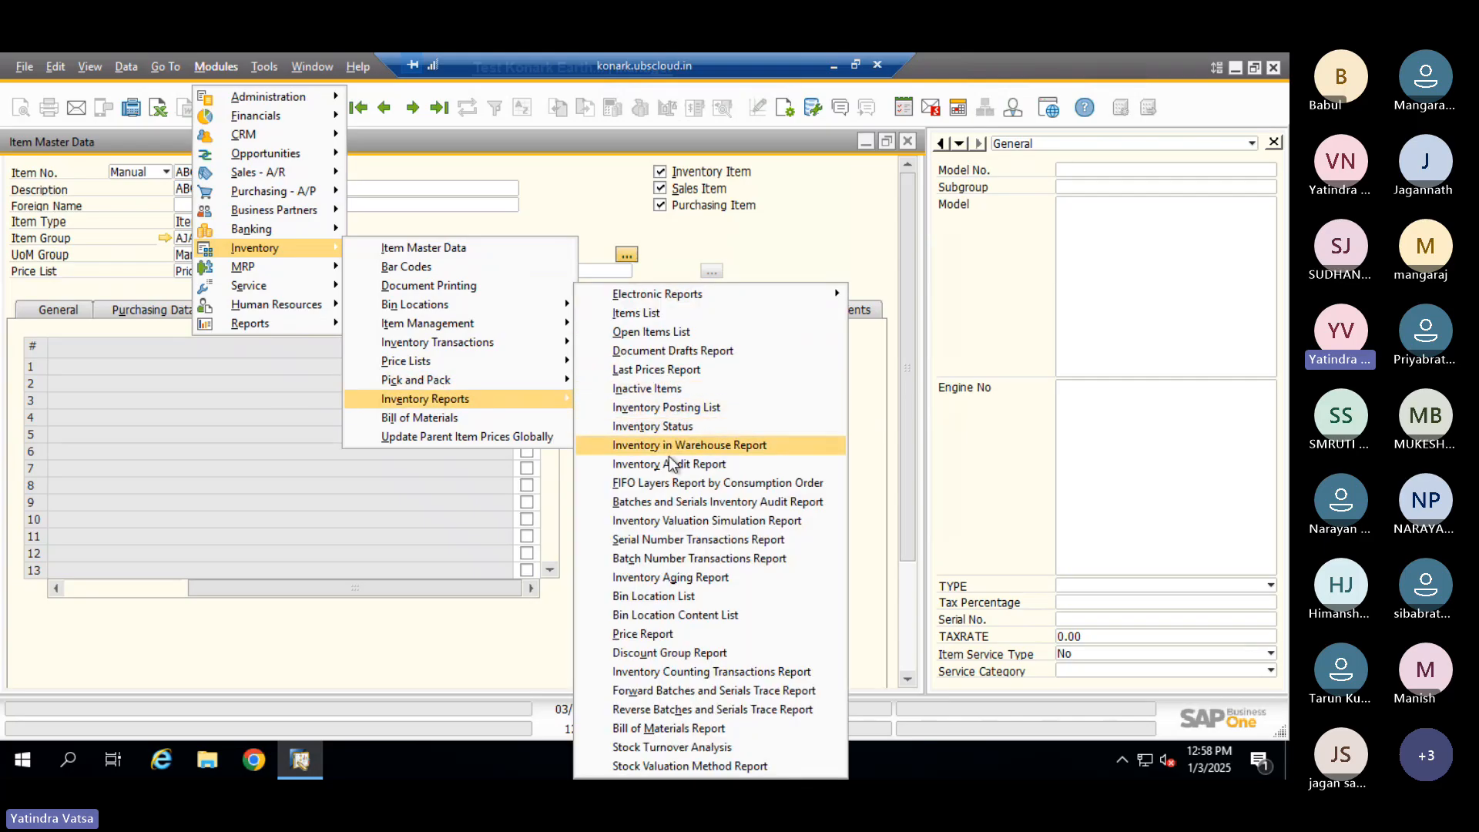
click(667, 465)
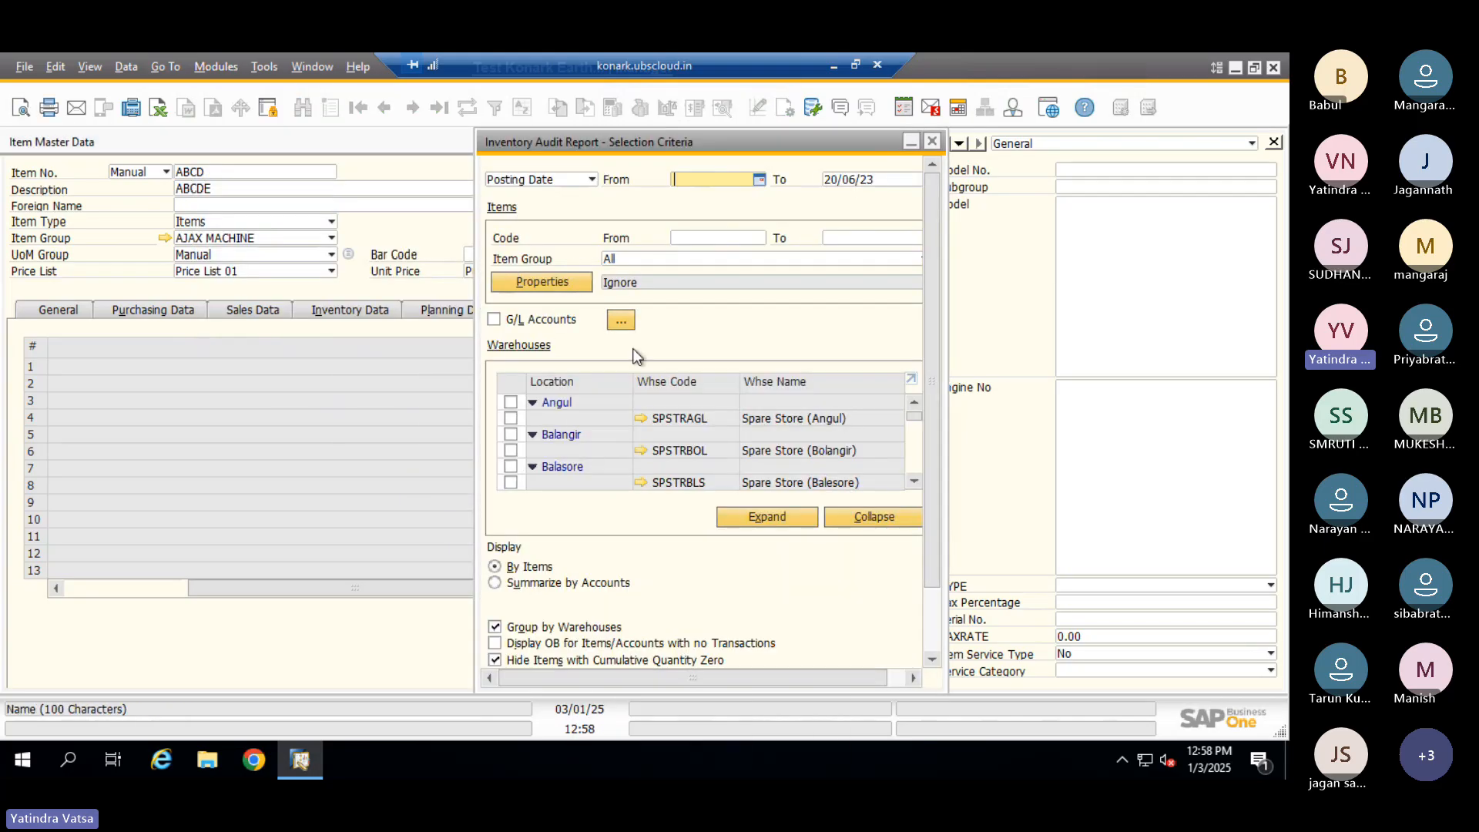
click(574, 283)
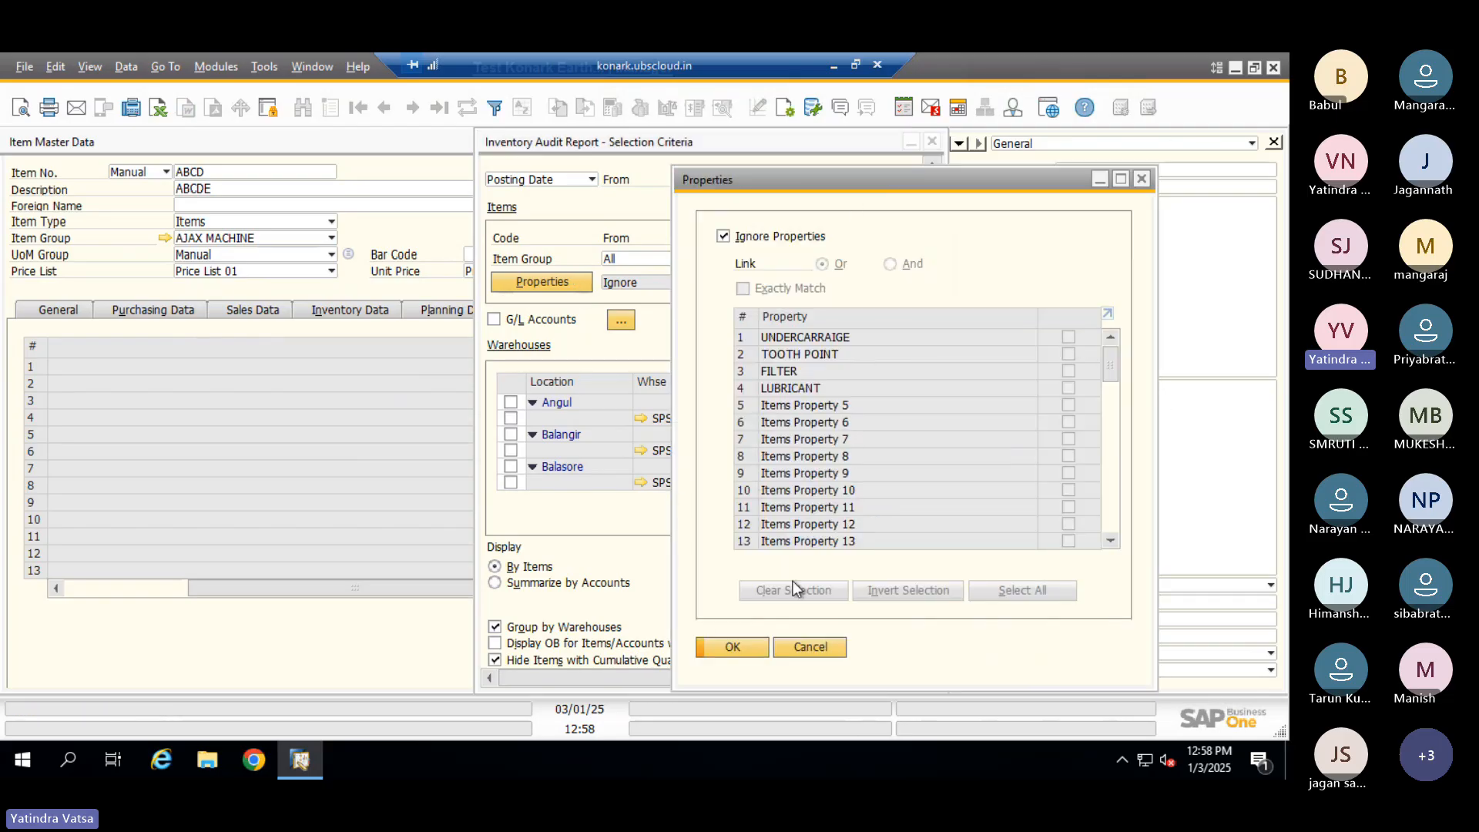
click(801, 648)
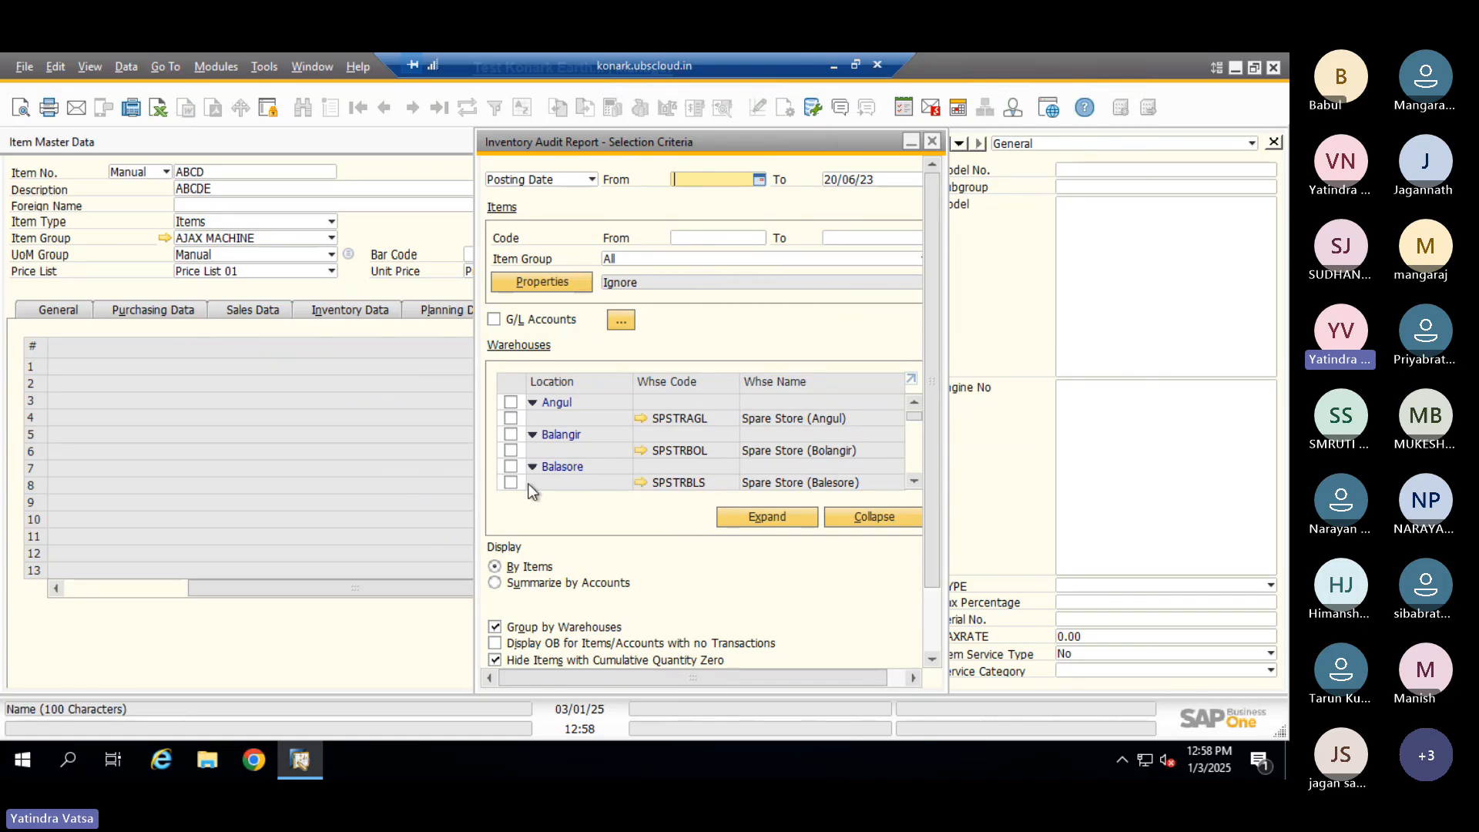
click(935, 143)
drag(367, 598, 119, 546)
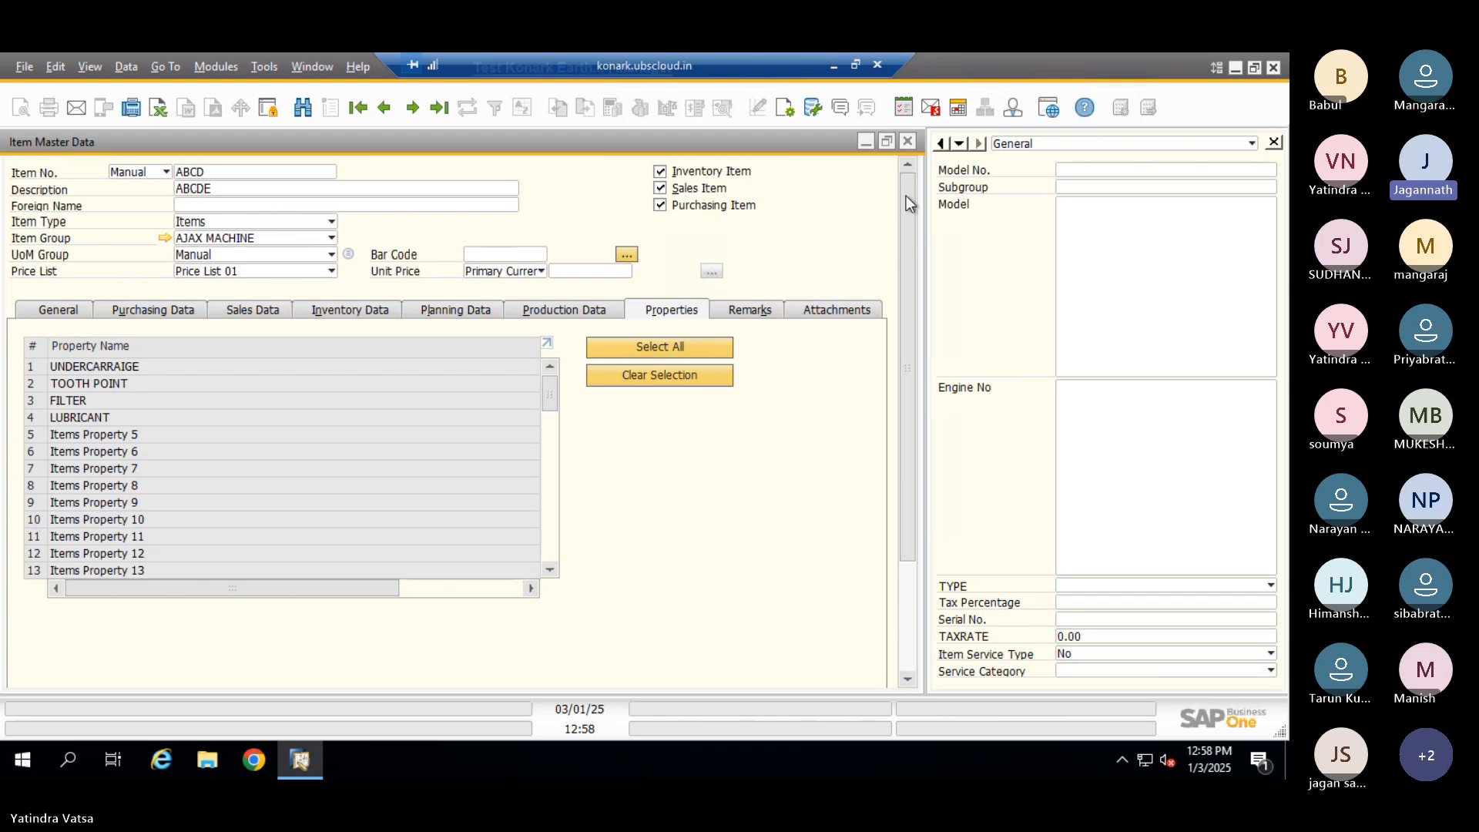
mouse_move(905, 196)
mouse_down()
mouse_move(903, 239)
mouse_move(903, 166)
mouse_up()
drag(413, 595, 113, 574)
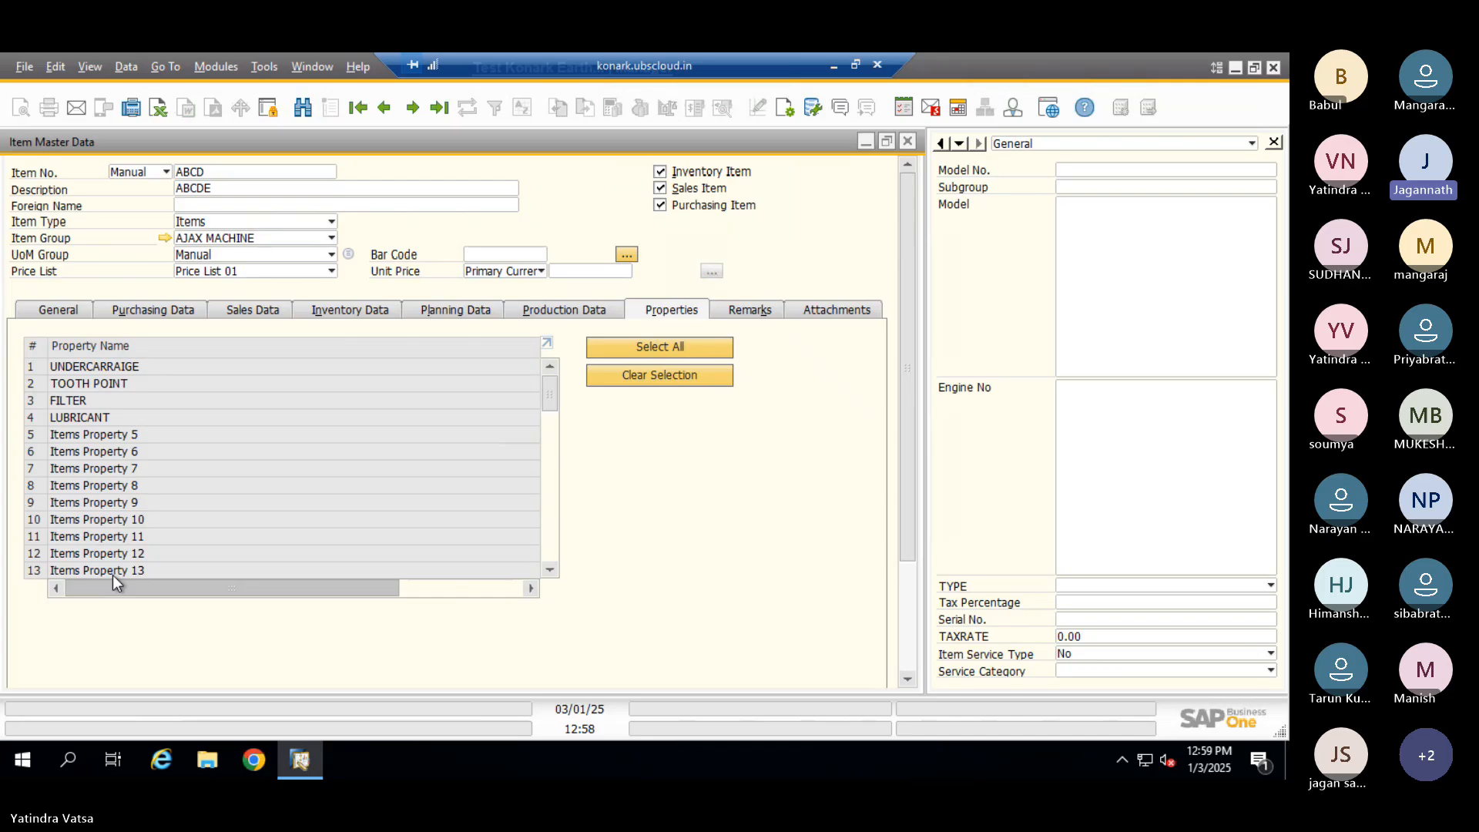
drag(242, 576, 196, 524)
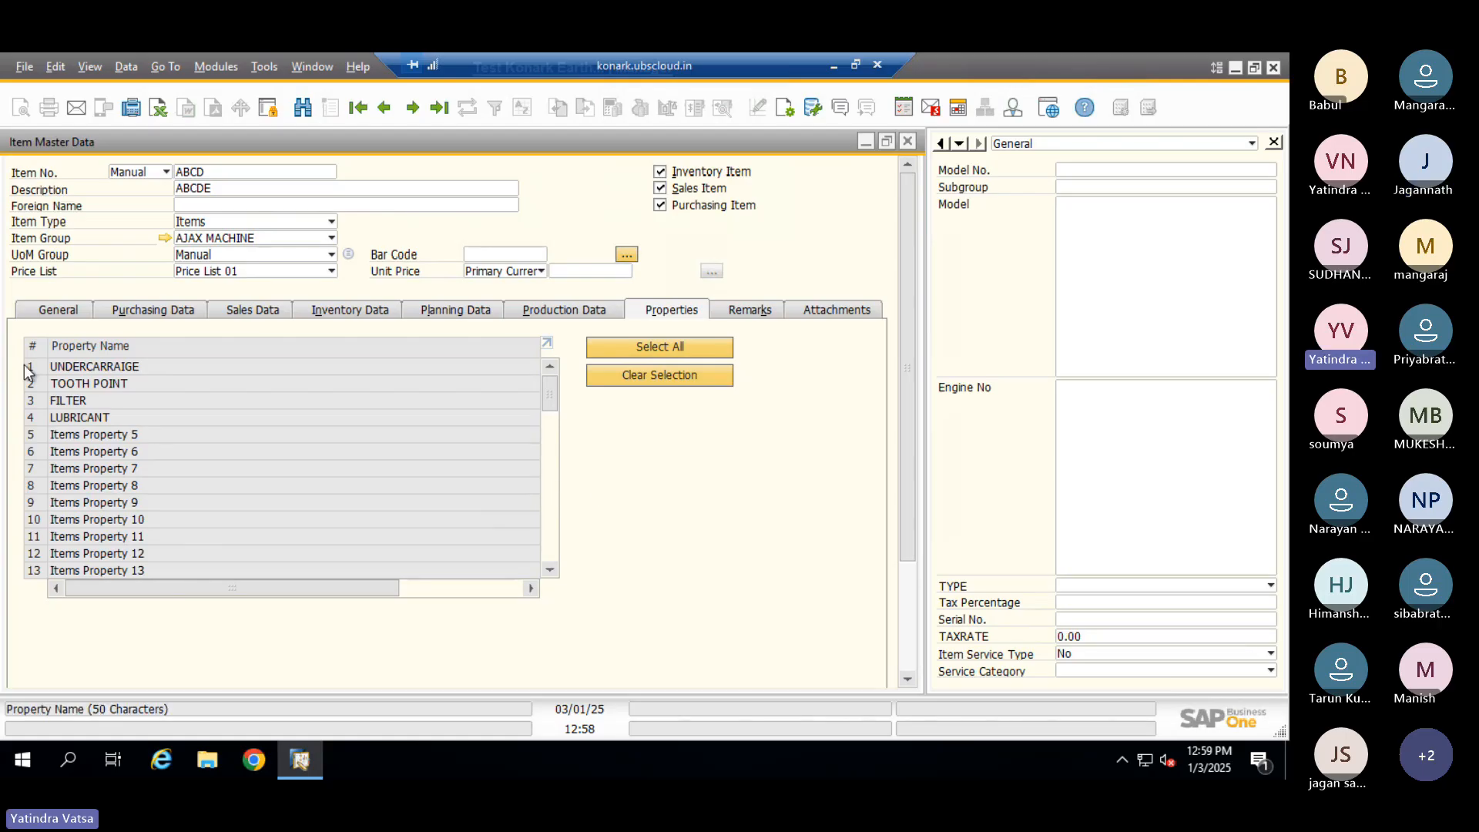
drag(261, 580, 134, 443)
Check the Item Group choices in the Inventory Audit Report selection criteria and close the report without running it
click(218, 67)
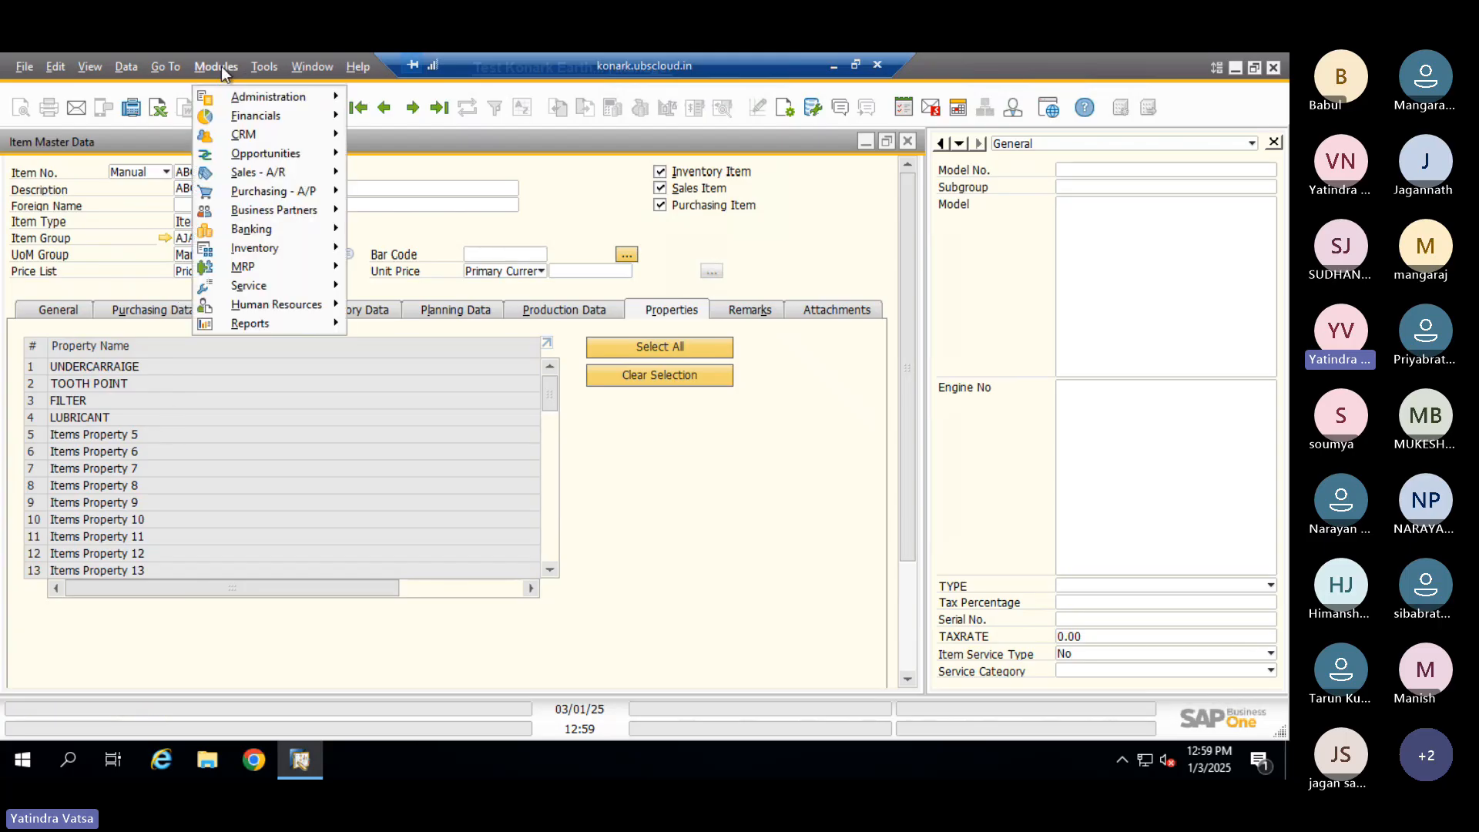
mouse_move(274, 245)
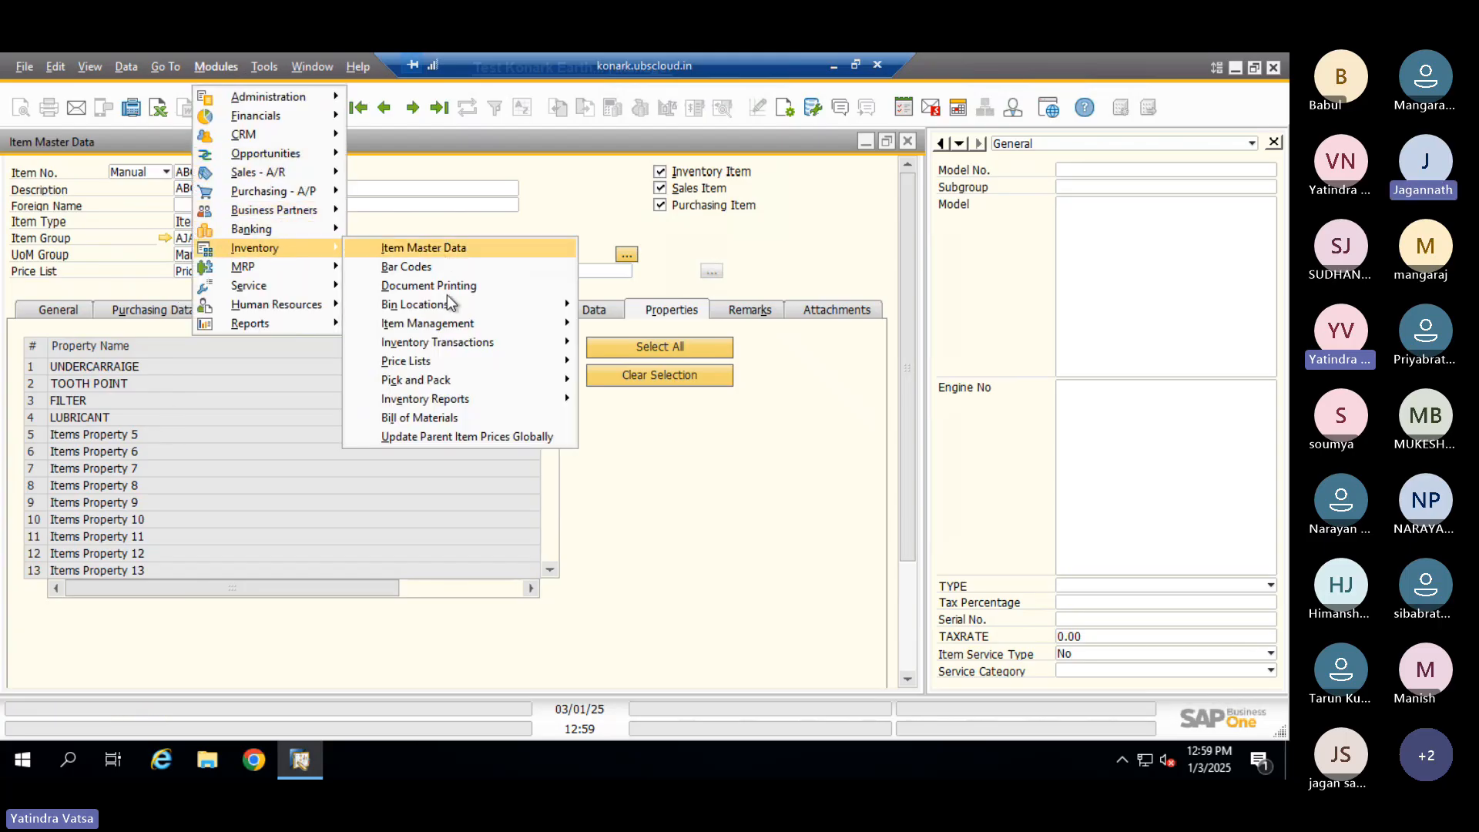
mouse_move(443, 398)
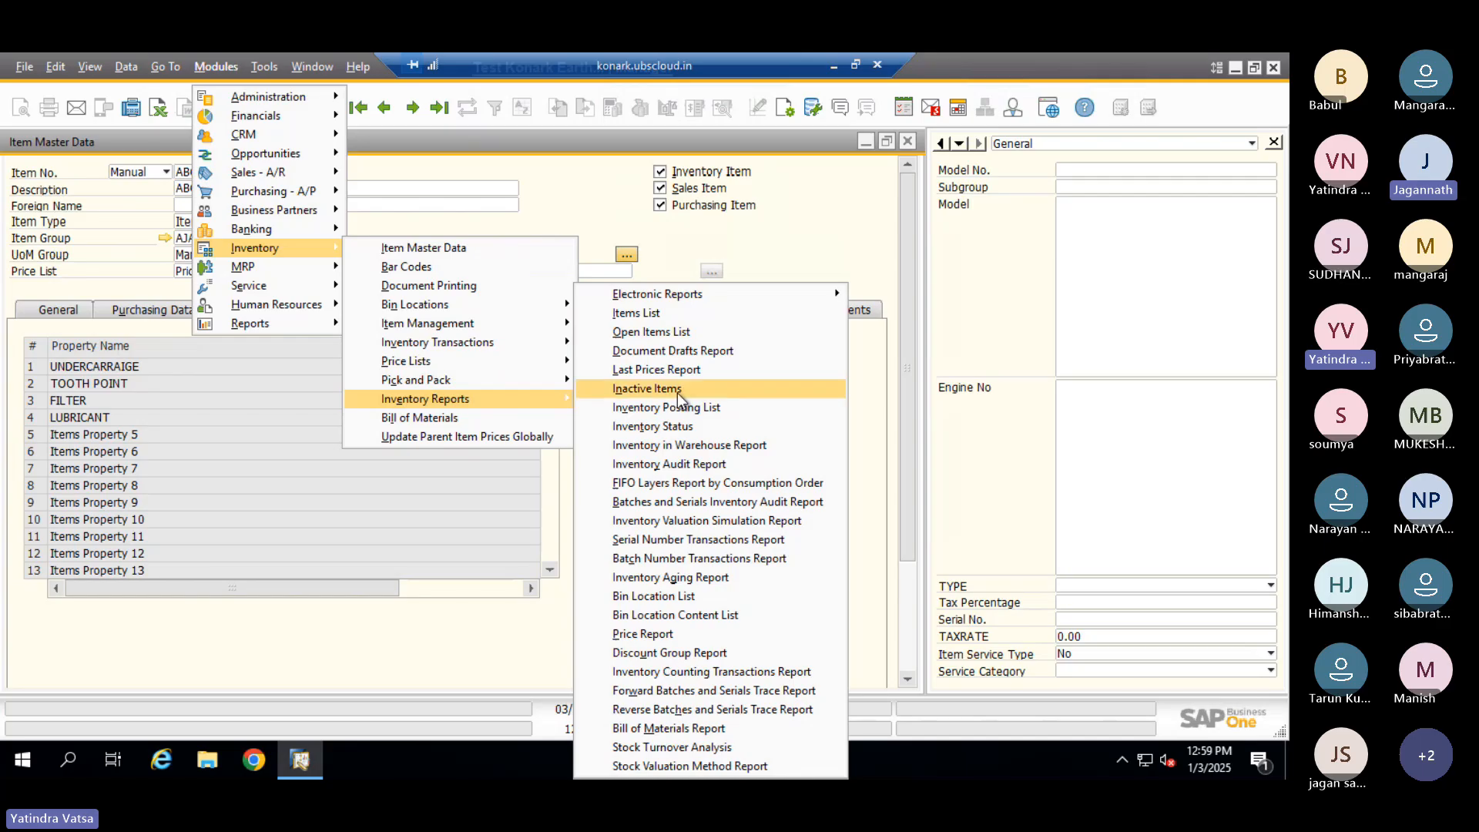
click(667, 465)
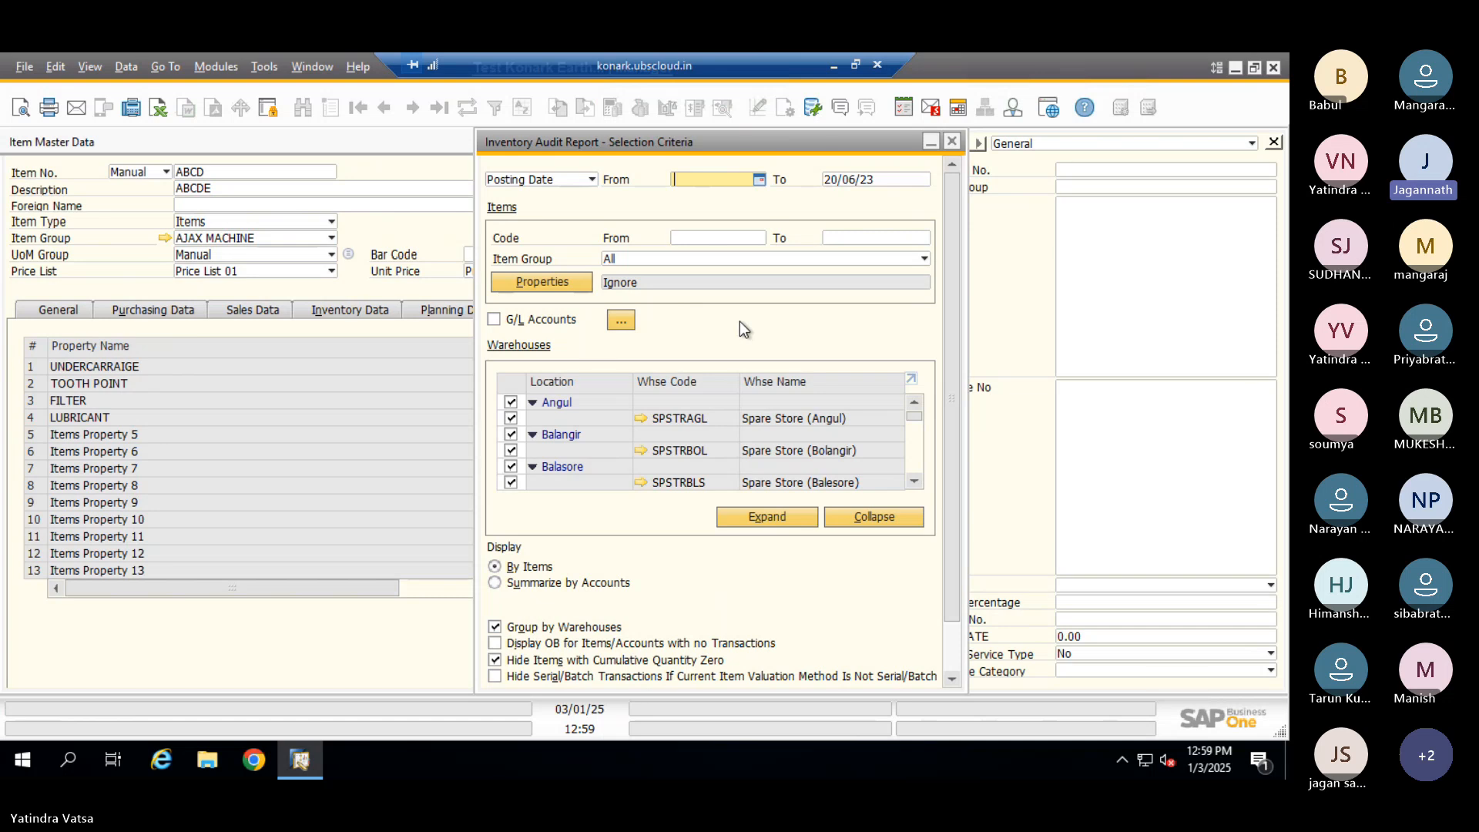
click(665, 261)
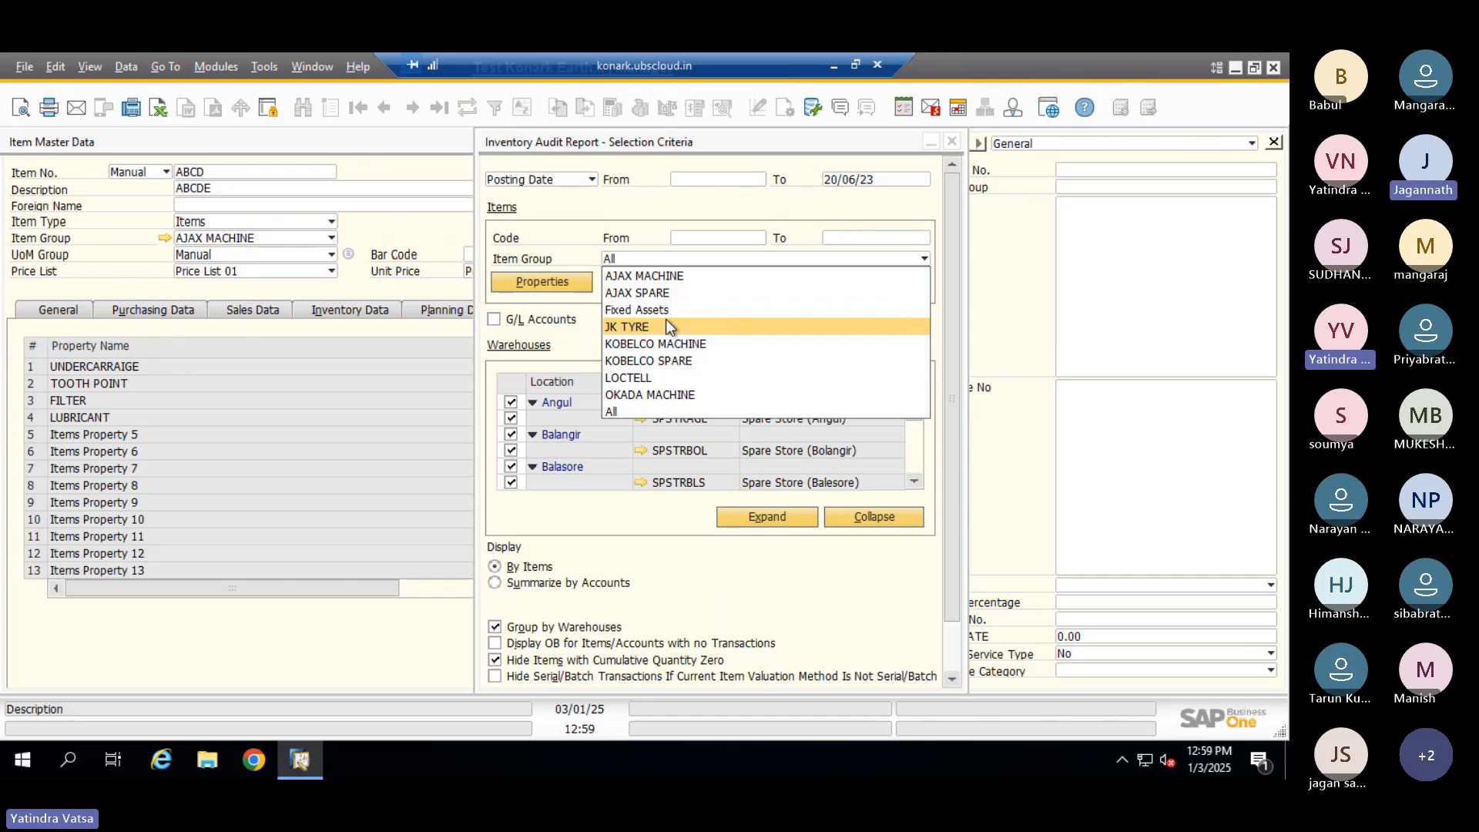
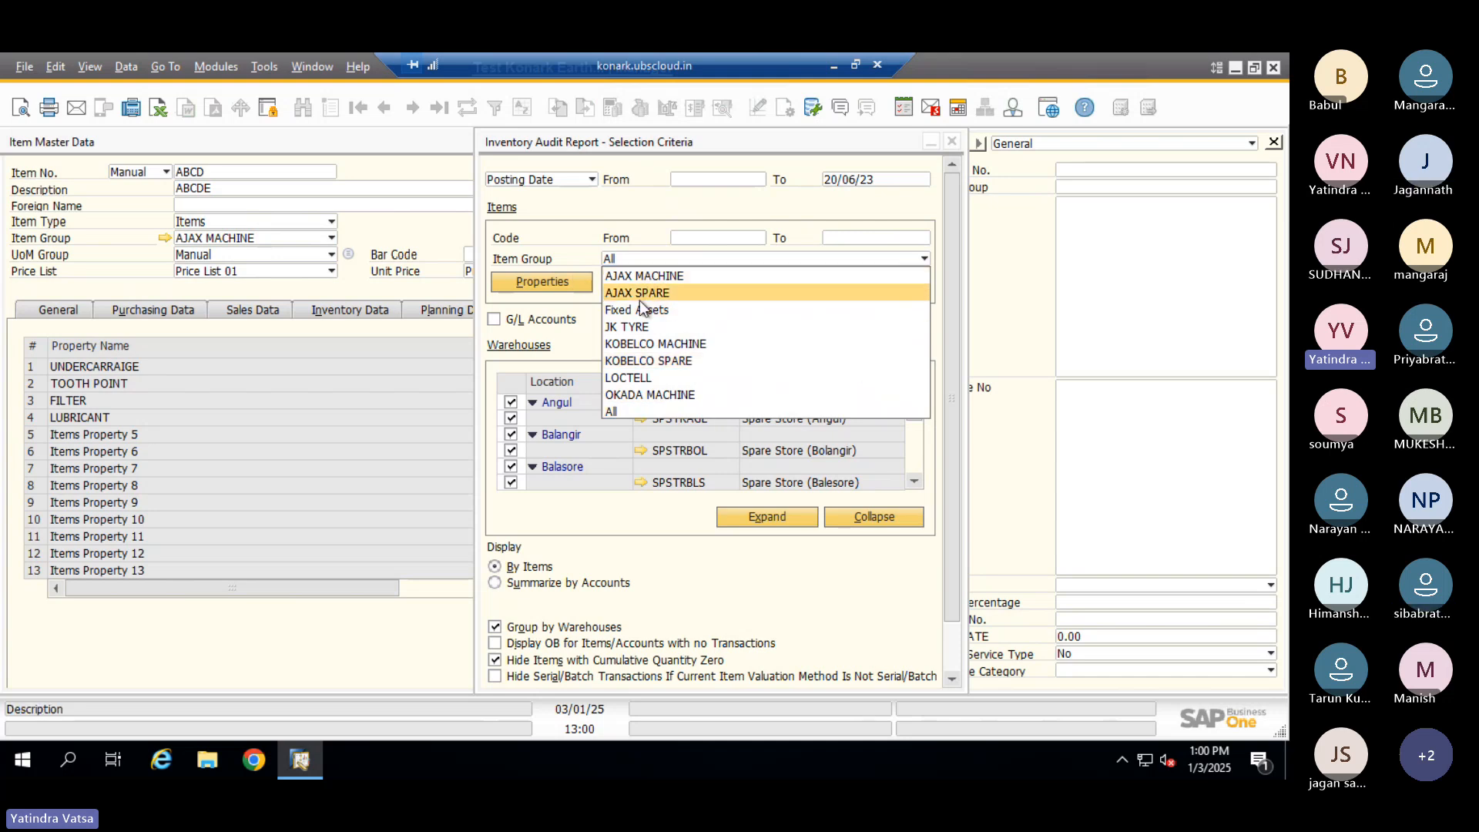
click(552, 207)
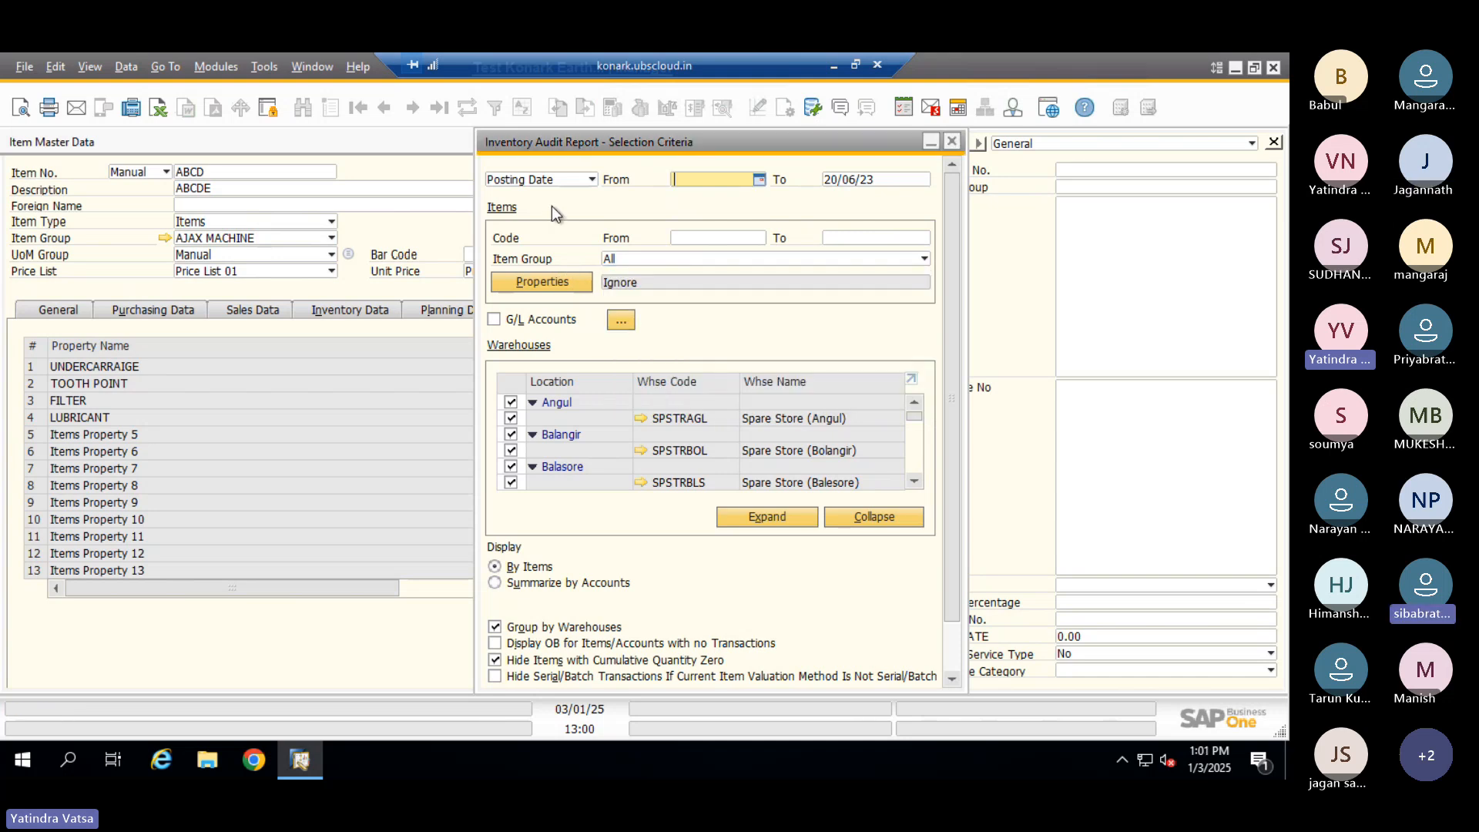
click(954, 143)
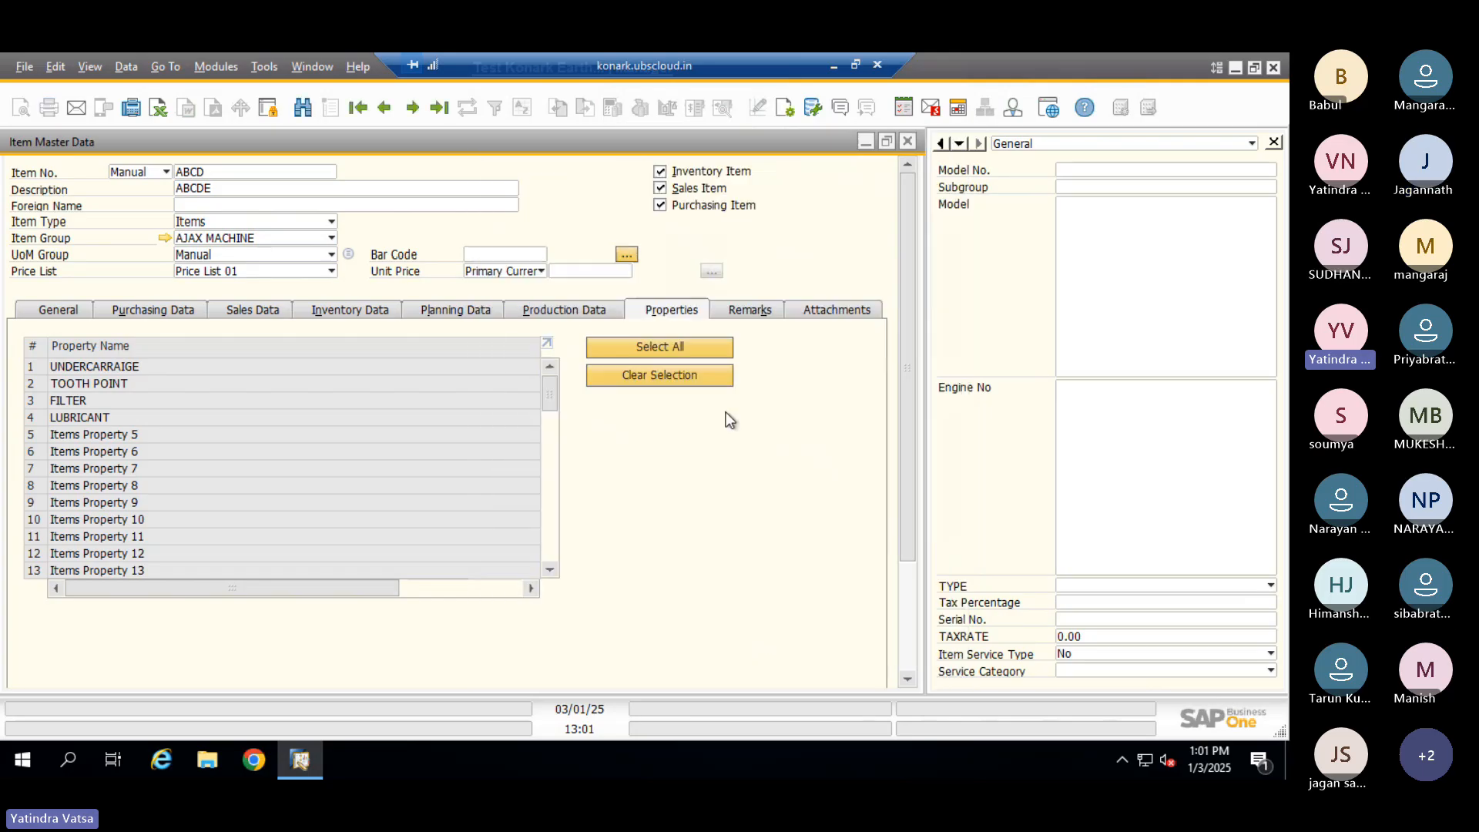
Add item ABCD to the item master data
scroll(899, 280, down, 3)
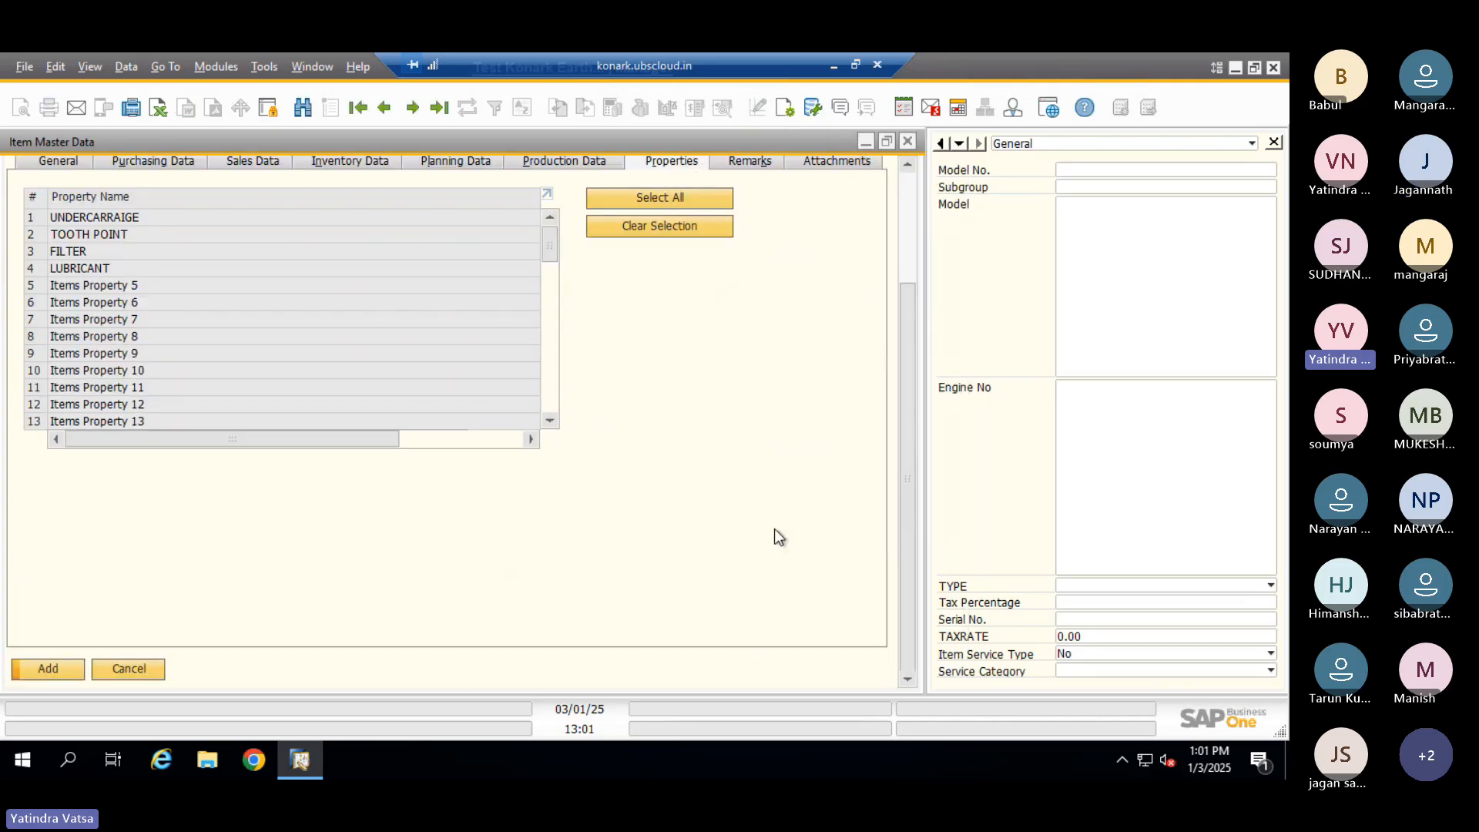
click(46, 671)
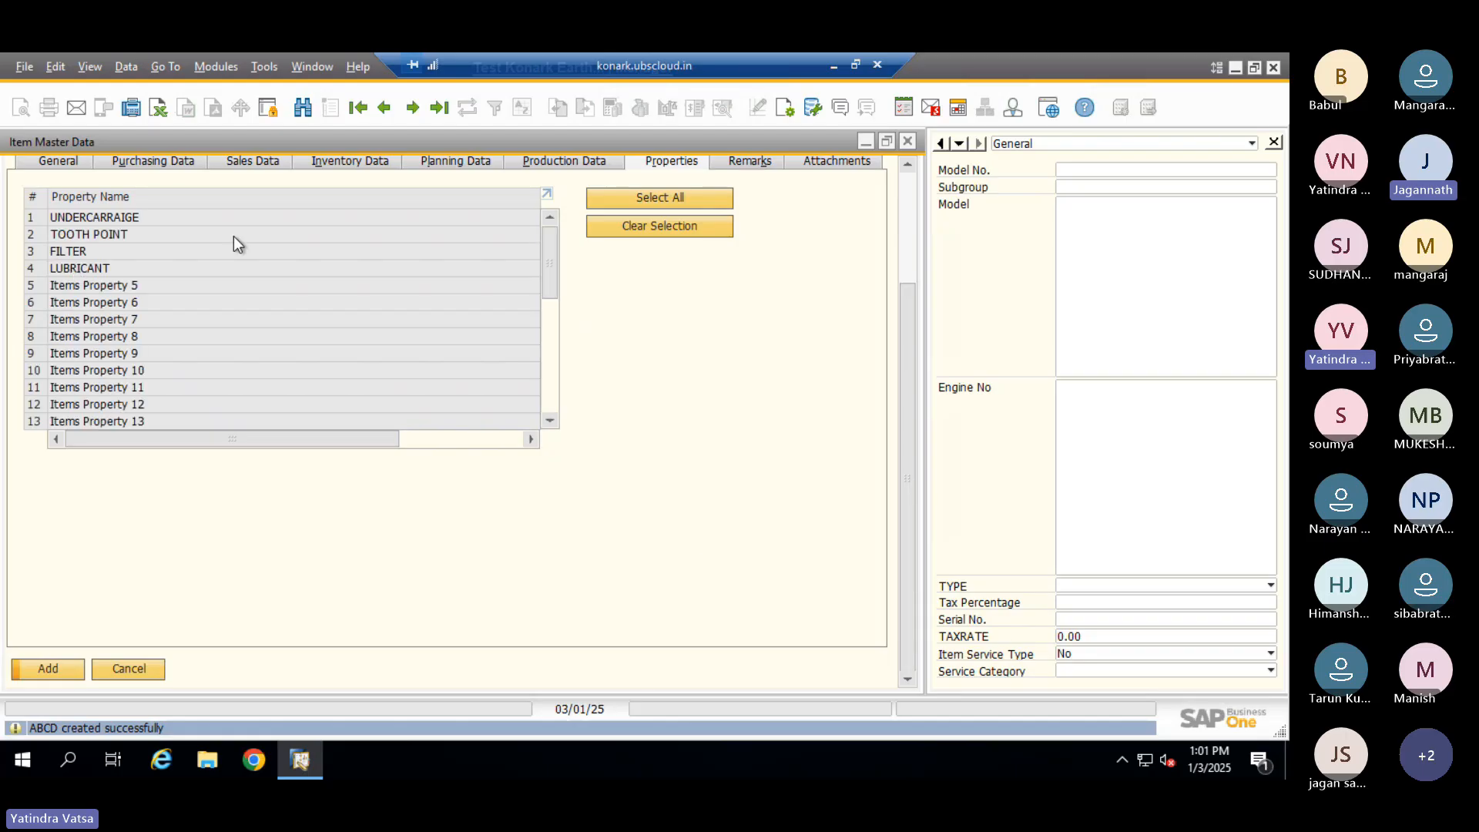
click(908, 165)
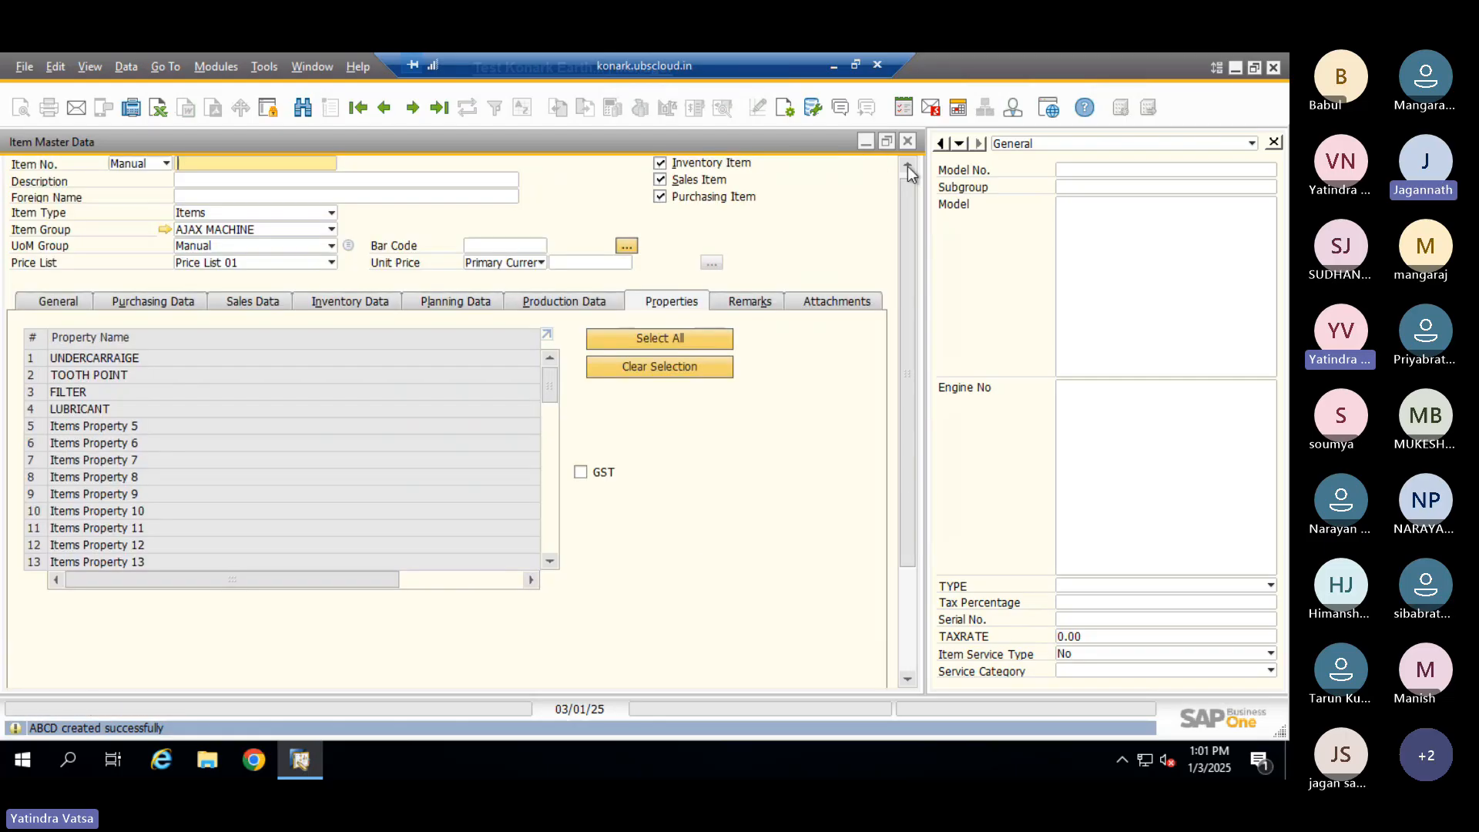
click(907, 165)
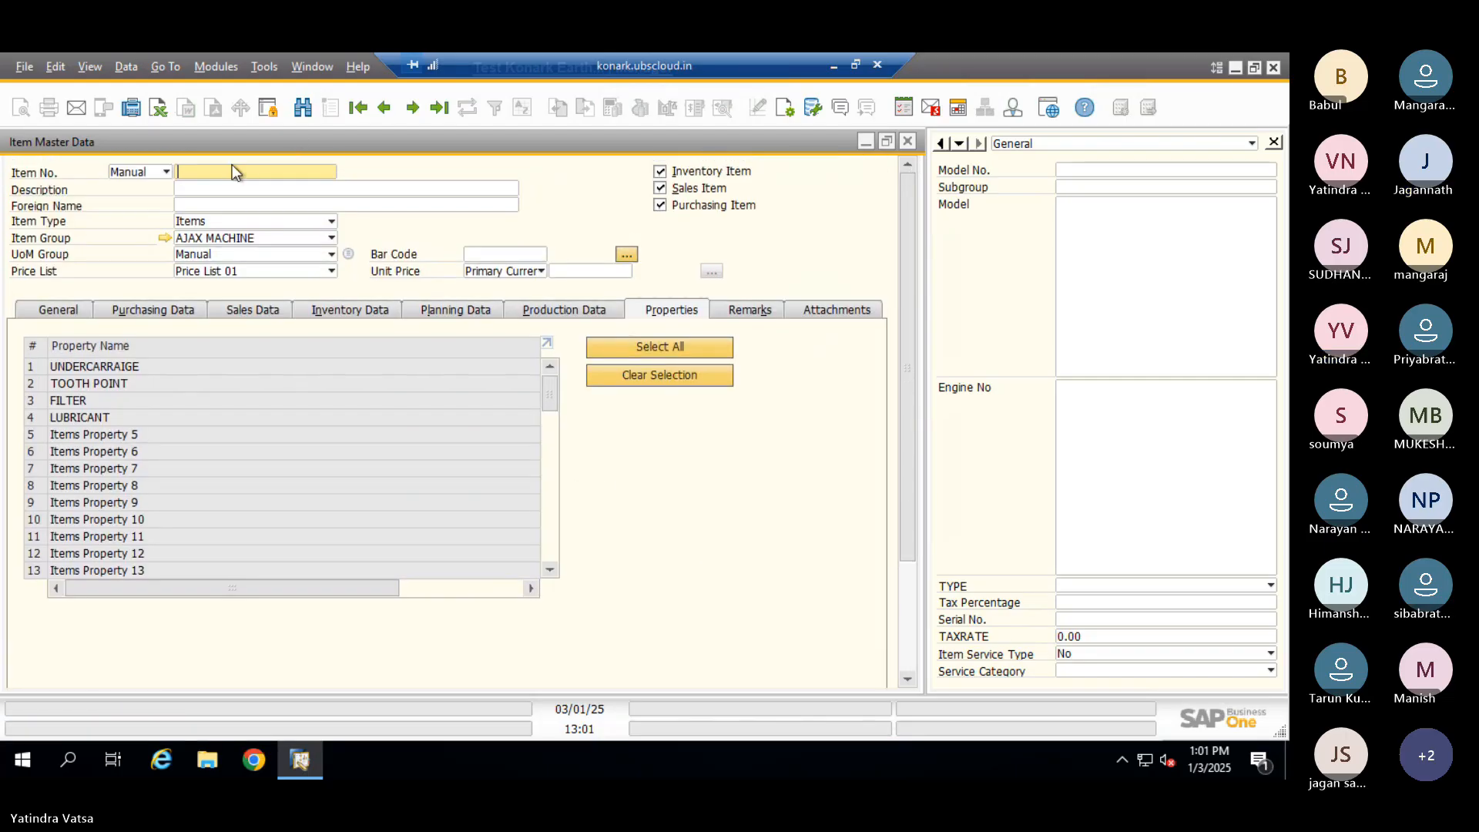
Find the item record with item number abcd, look through it, and close Item Master Data
click(303, 107)
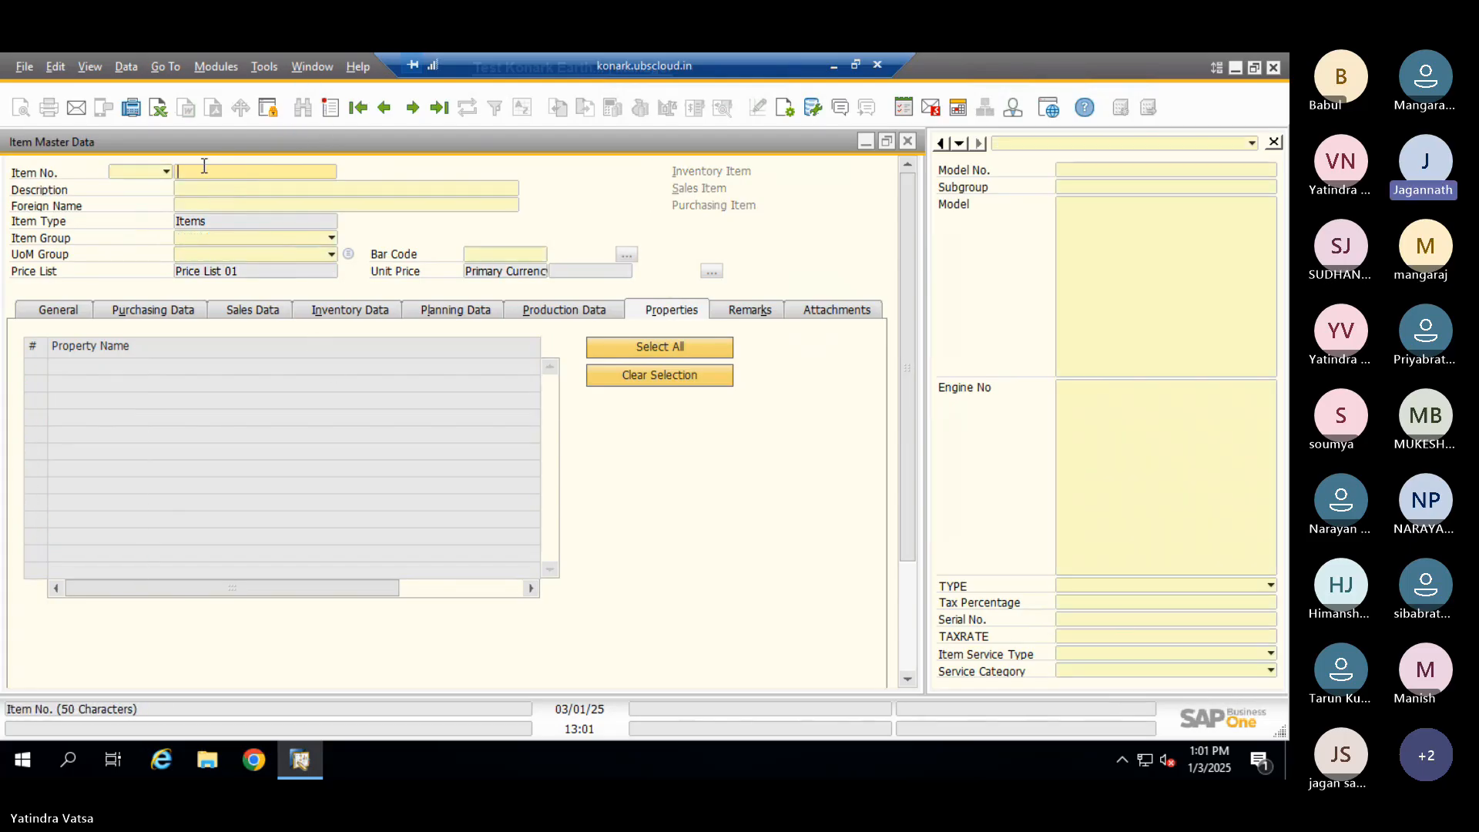
text(abcd)
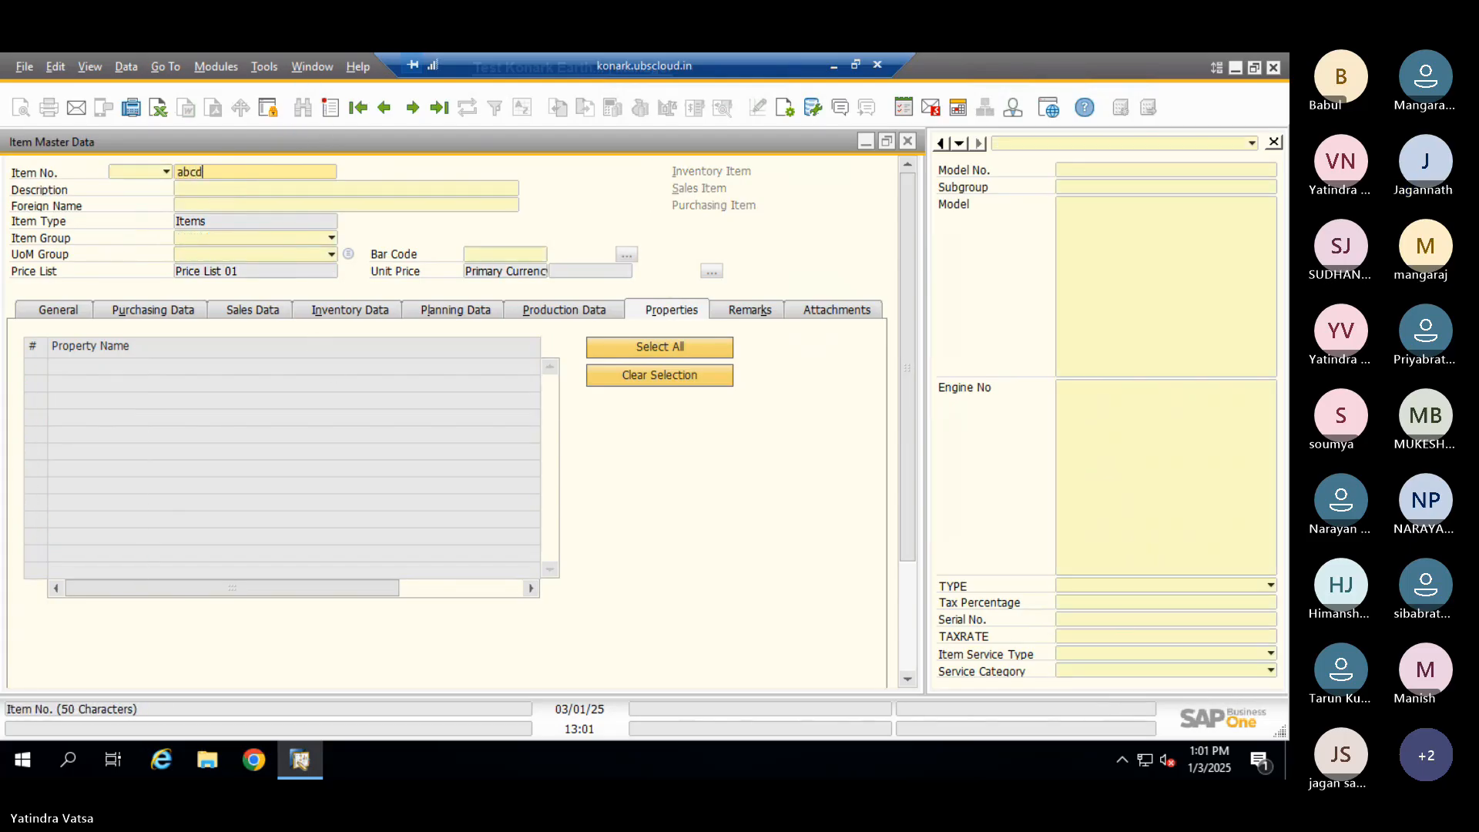
key(Return)
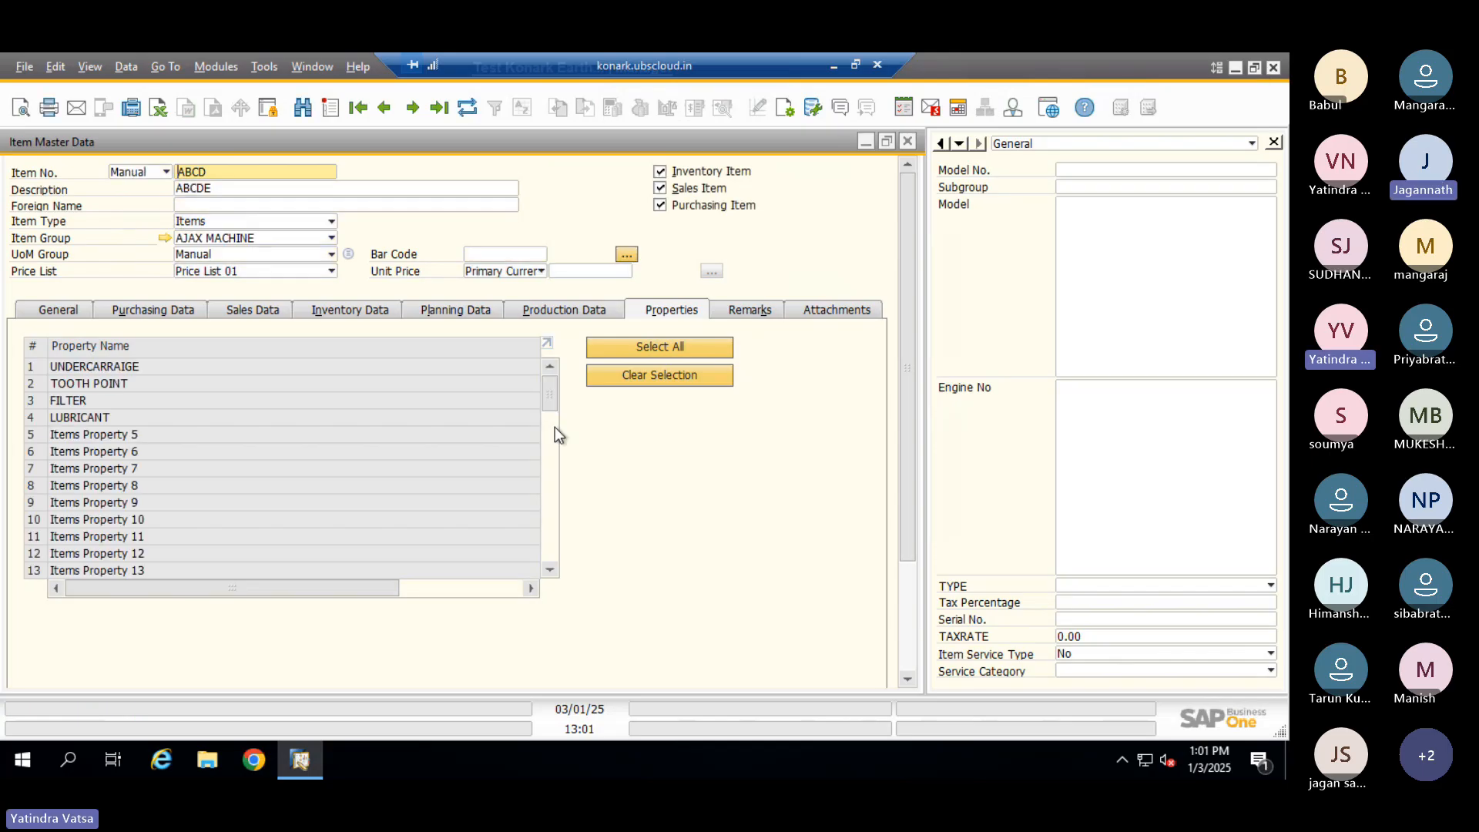
scroll(661, 420, down, 2)
scroll(661, 420, down, 2)
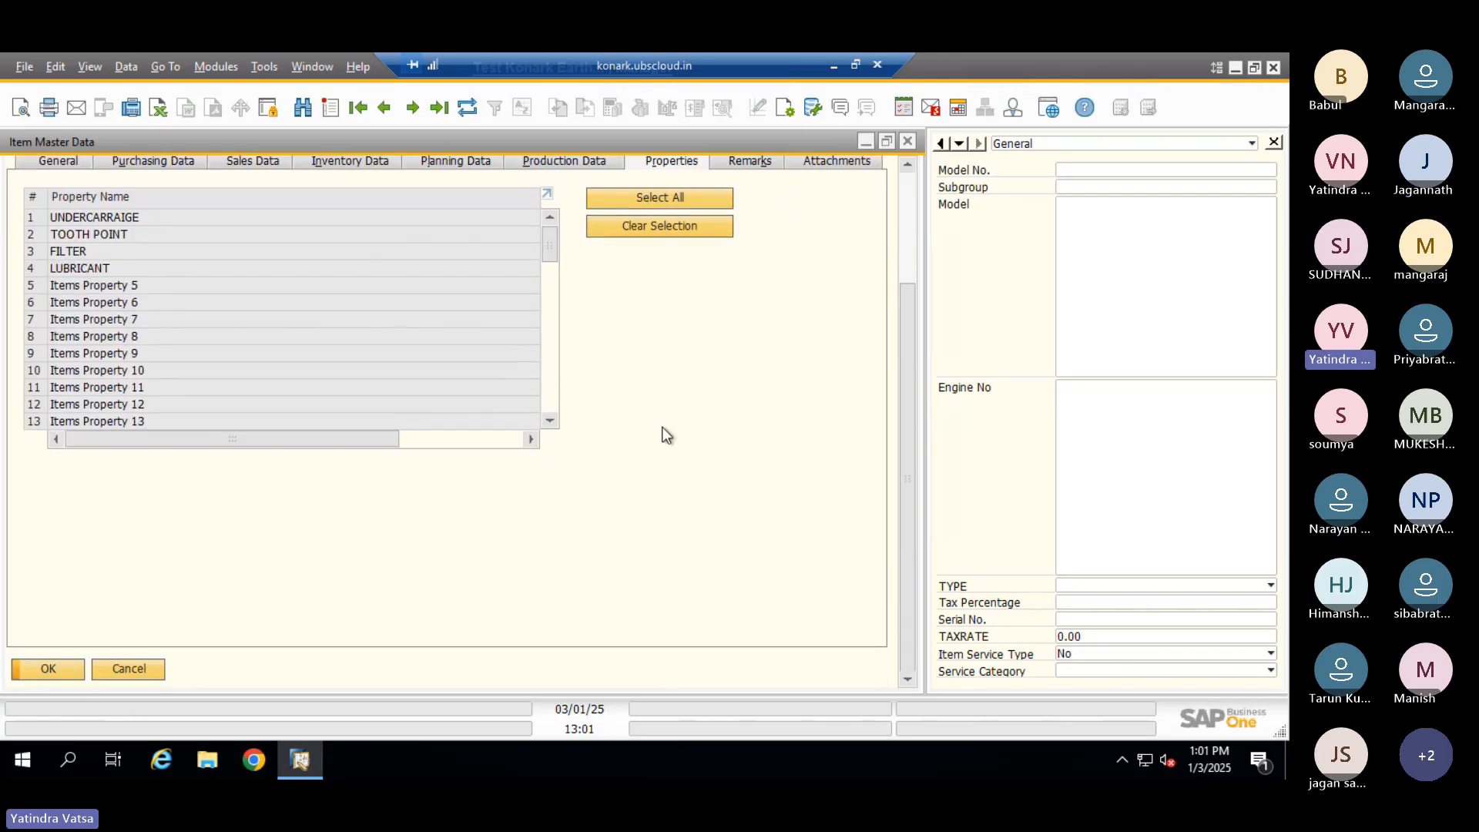
click(134, 667)
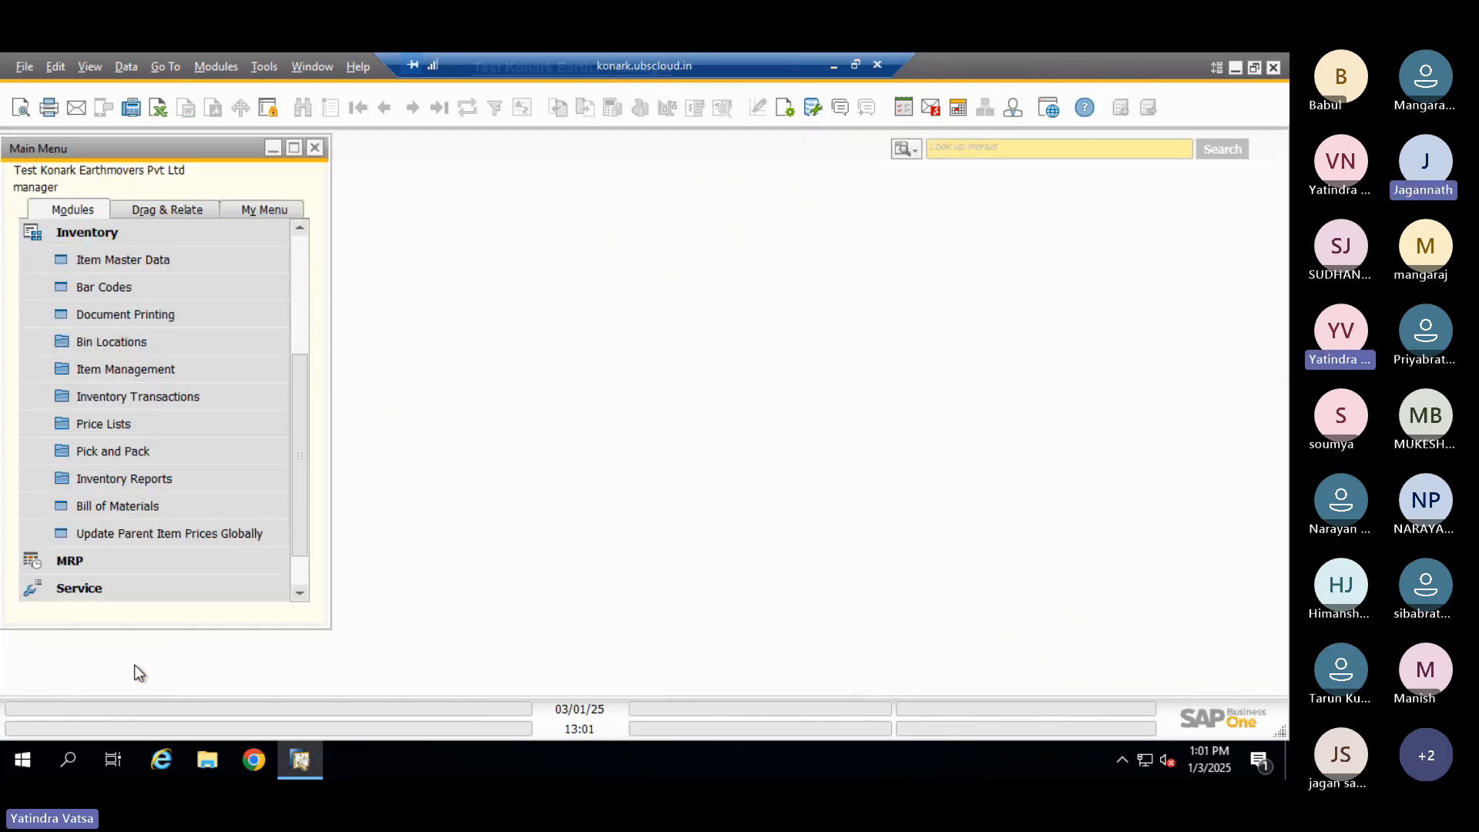
Collapse the Inventory module and view the functions of the Purchasing - A/P module
click(111, 239)
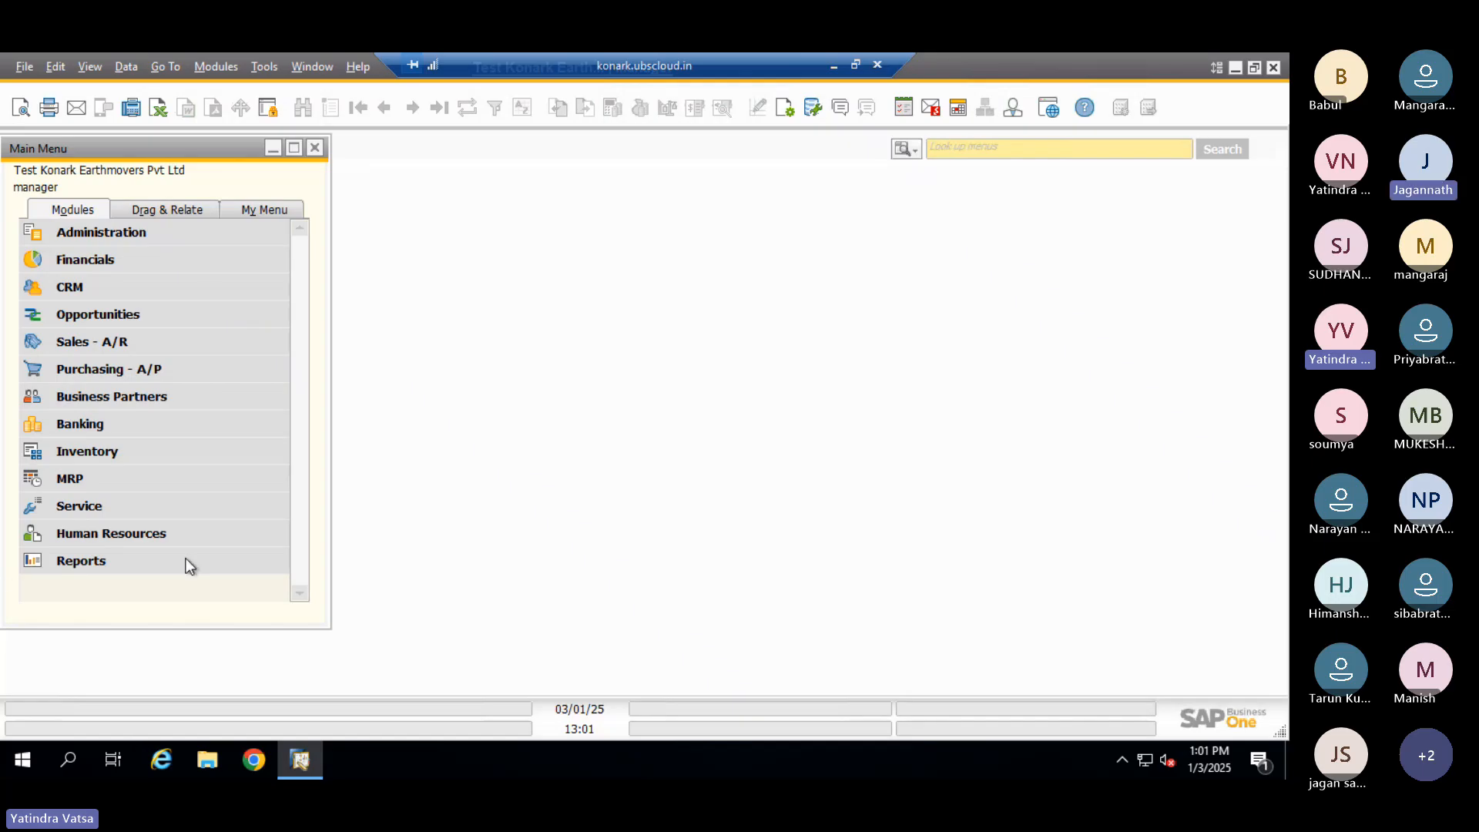
click(102, 370)
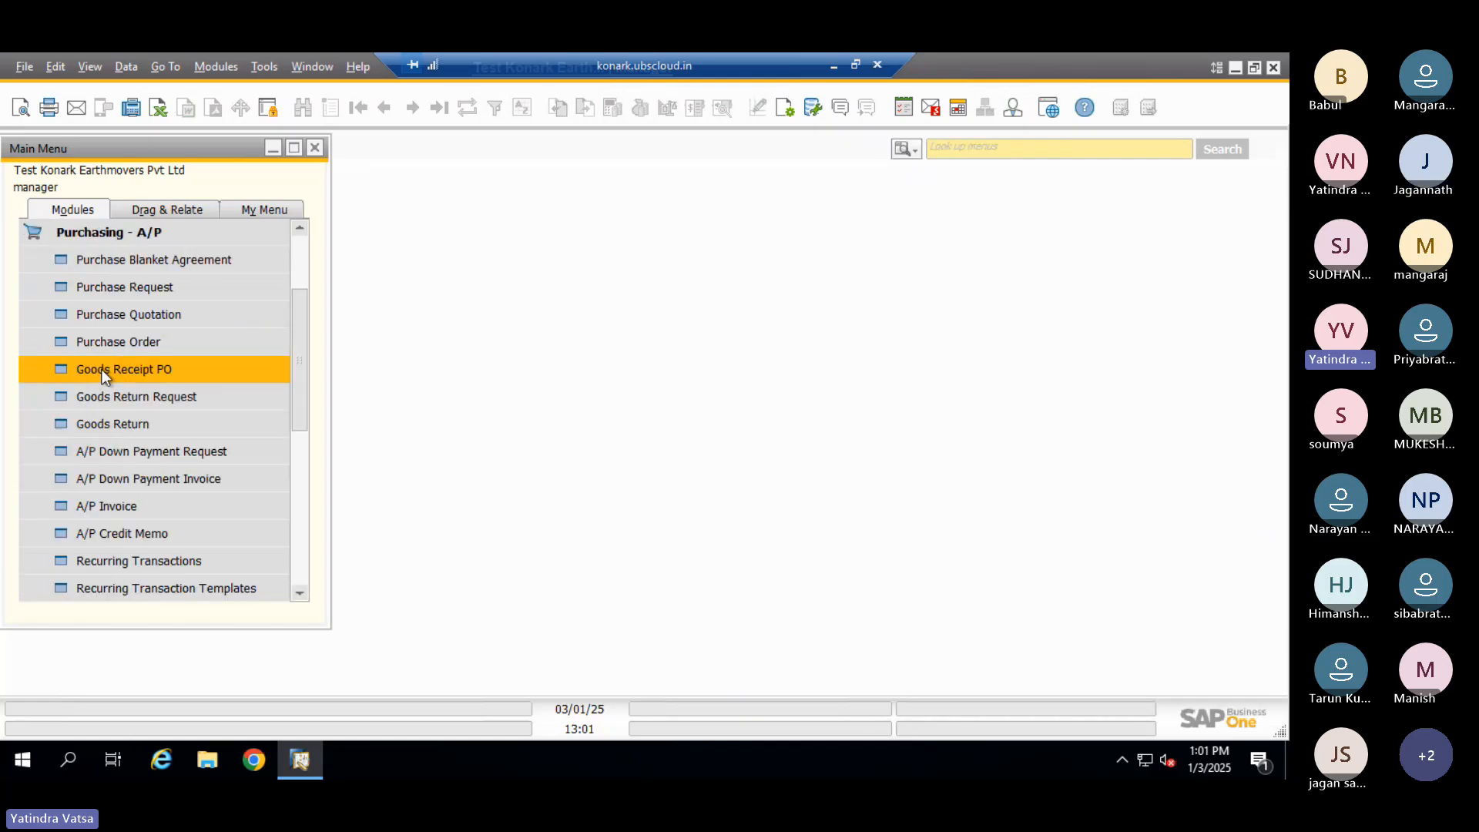
click(108, 234)
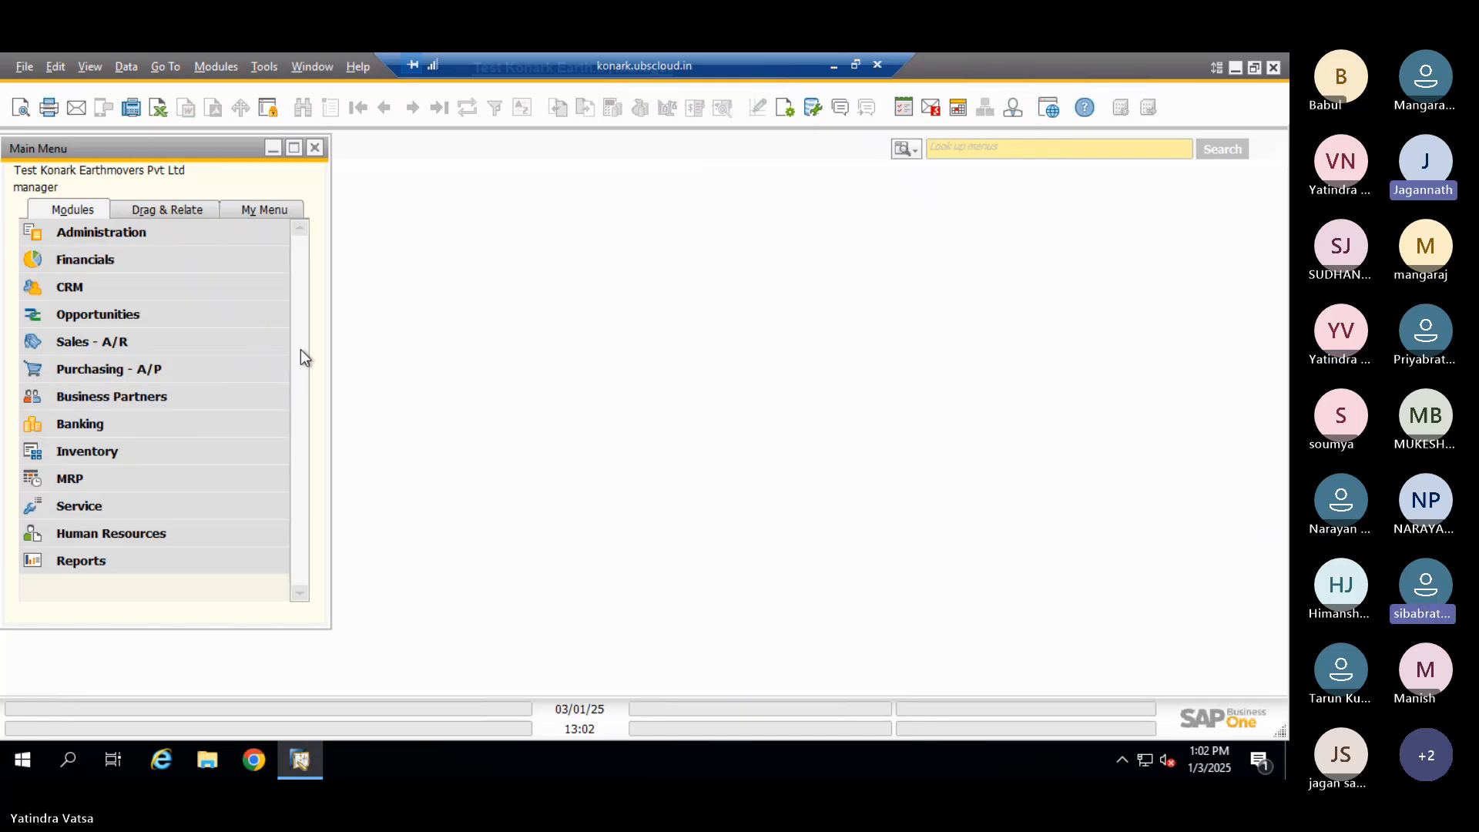
Open Inventory Revaluation from the inventory transactions and search for all existing revaluation documents using * as the number
click(87, 455)
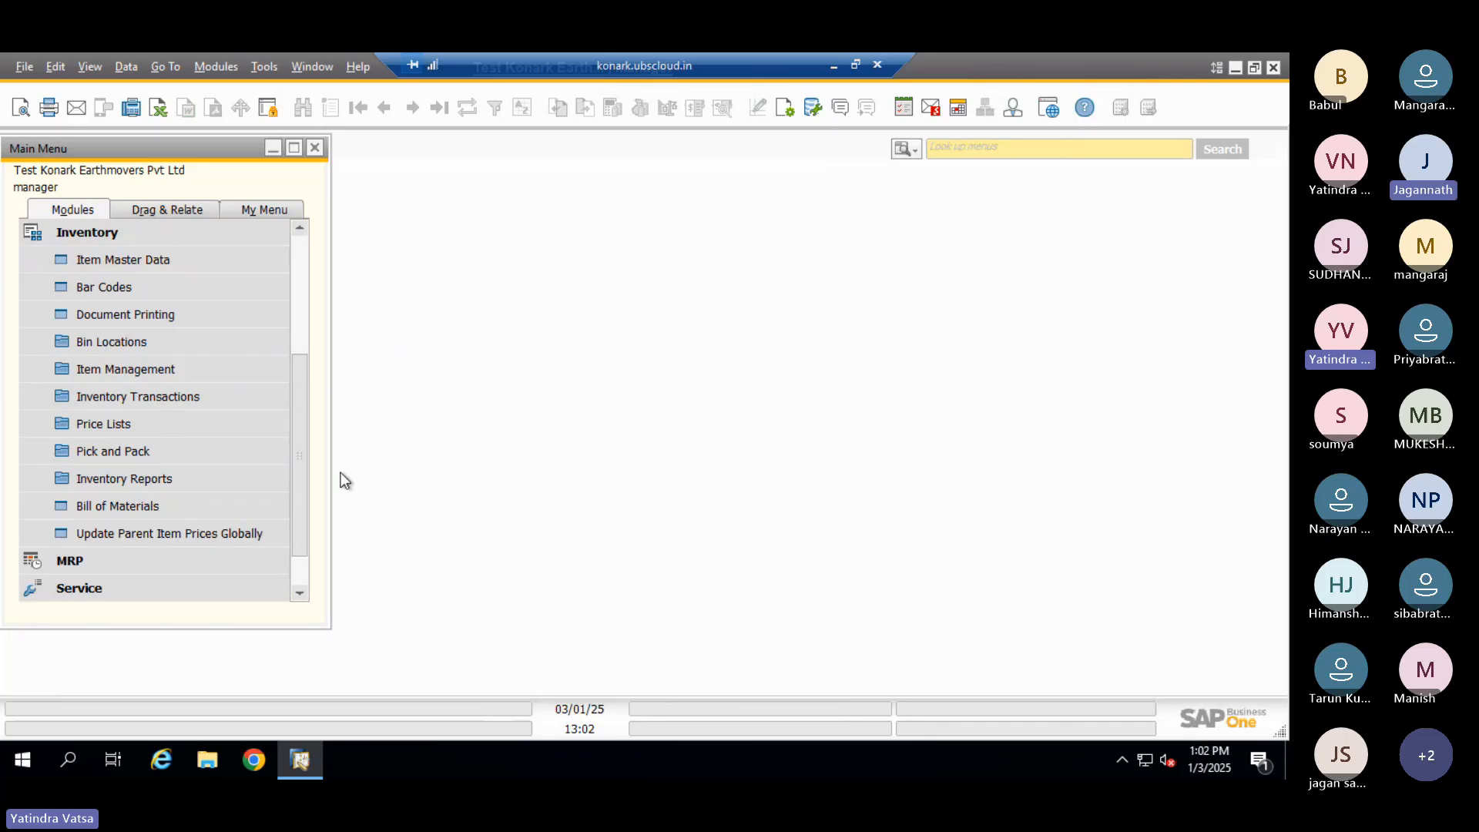
click(112, 399)
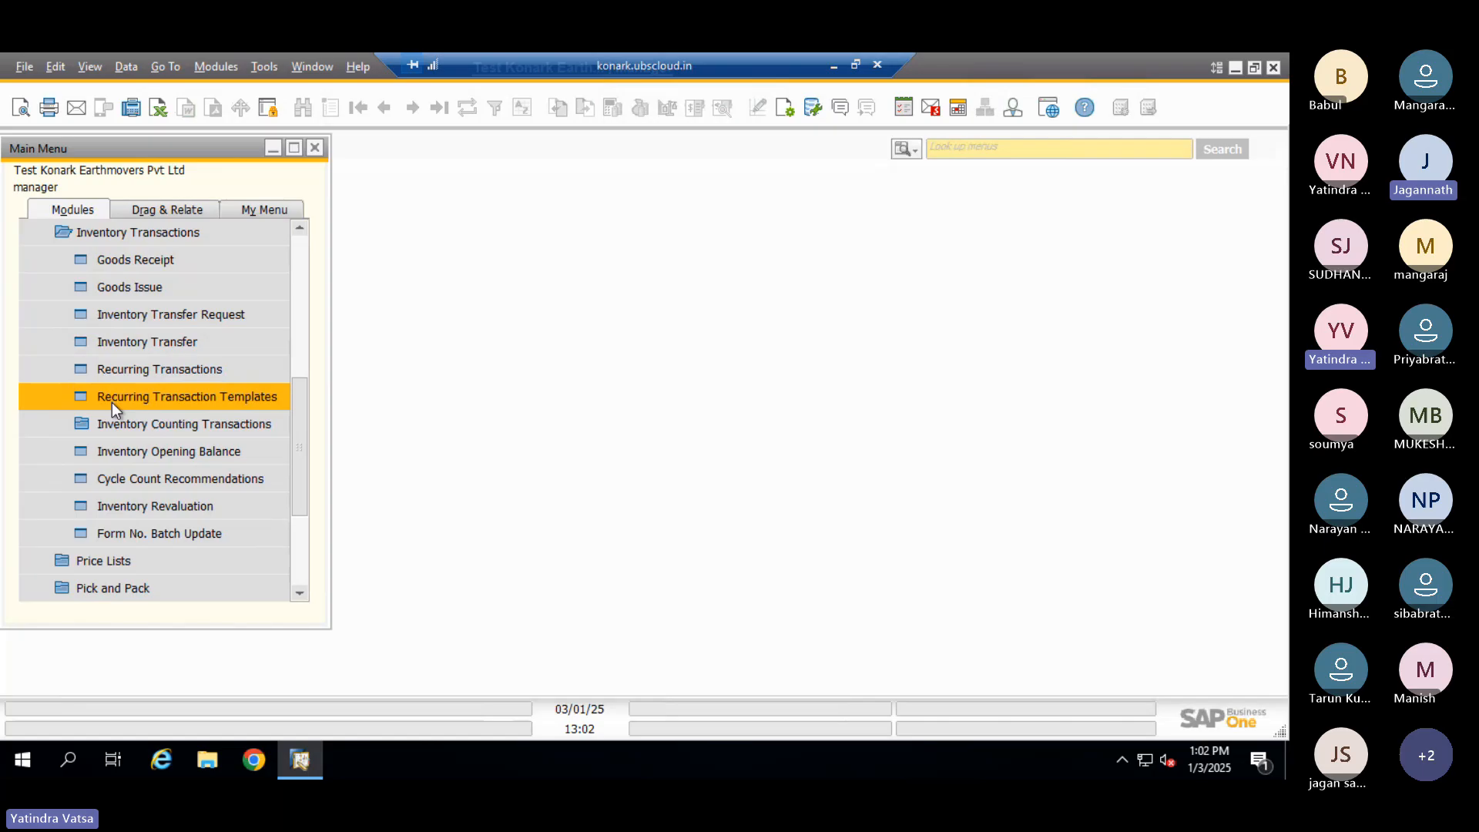
click(171, 506)
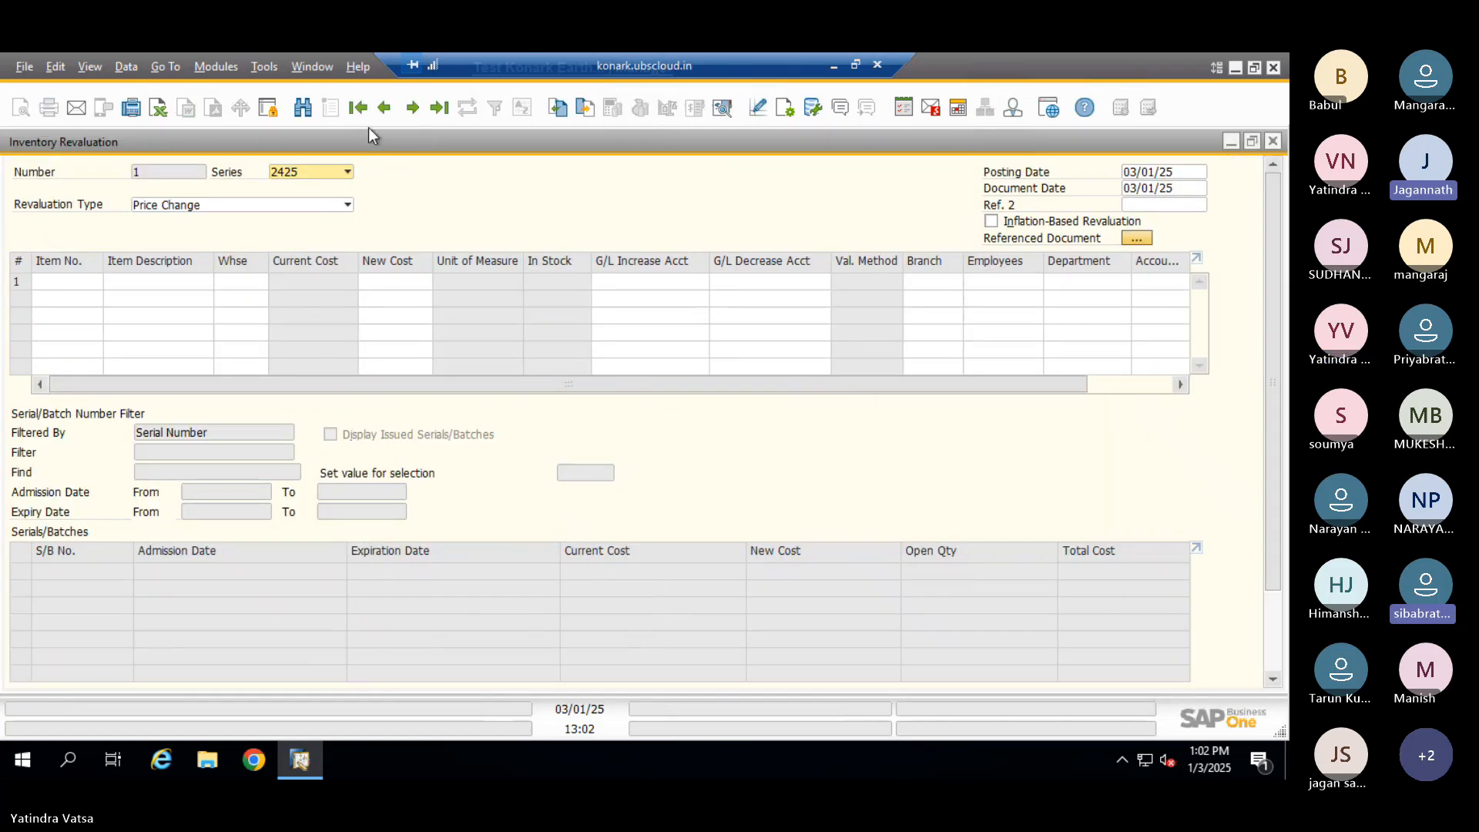
click(303, 107)
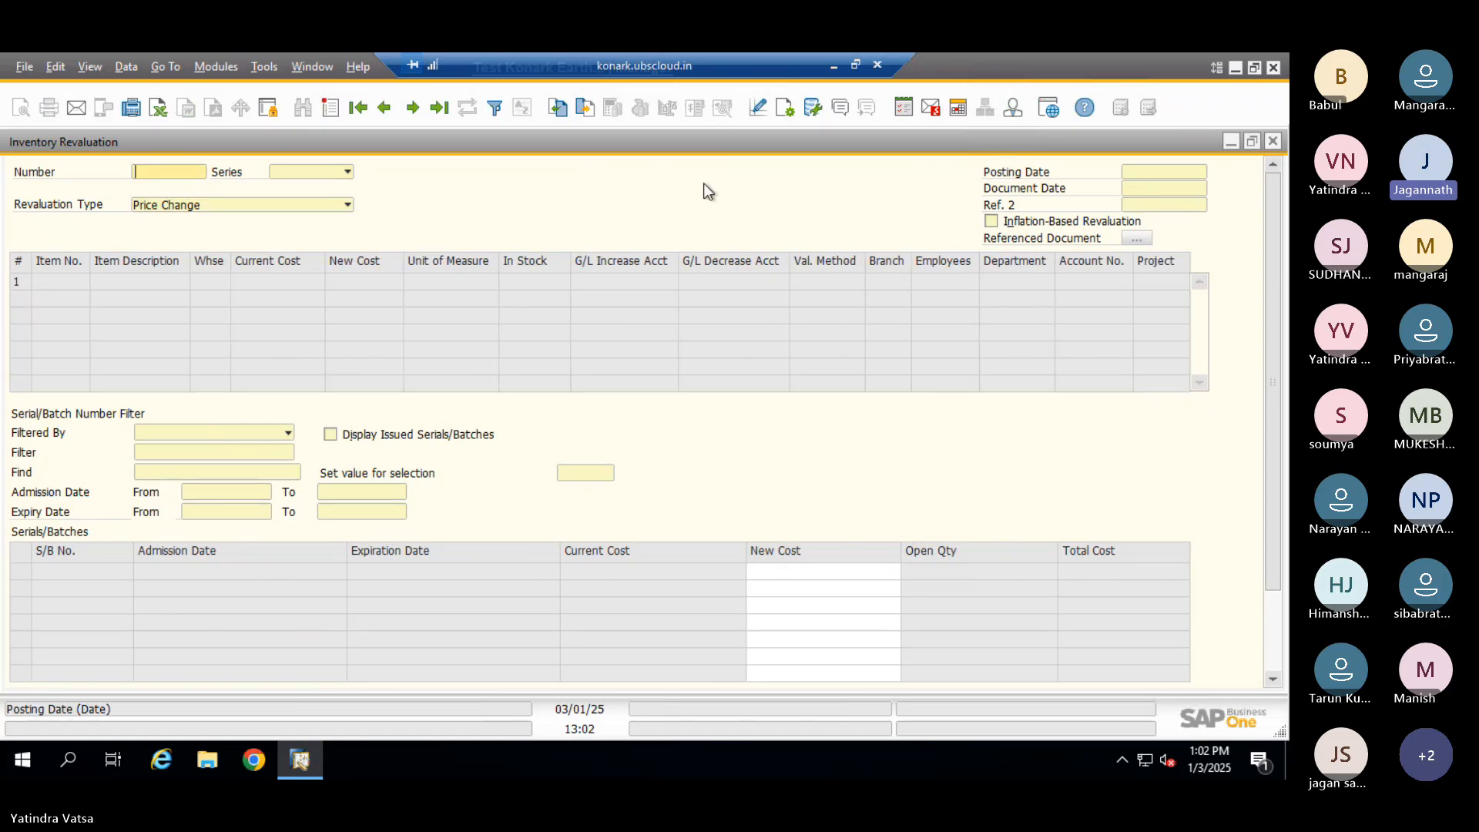
text(*)
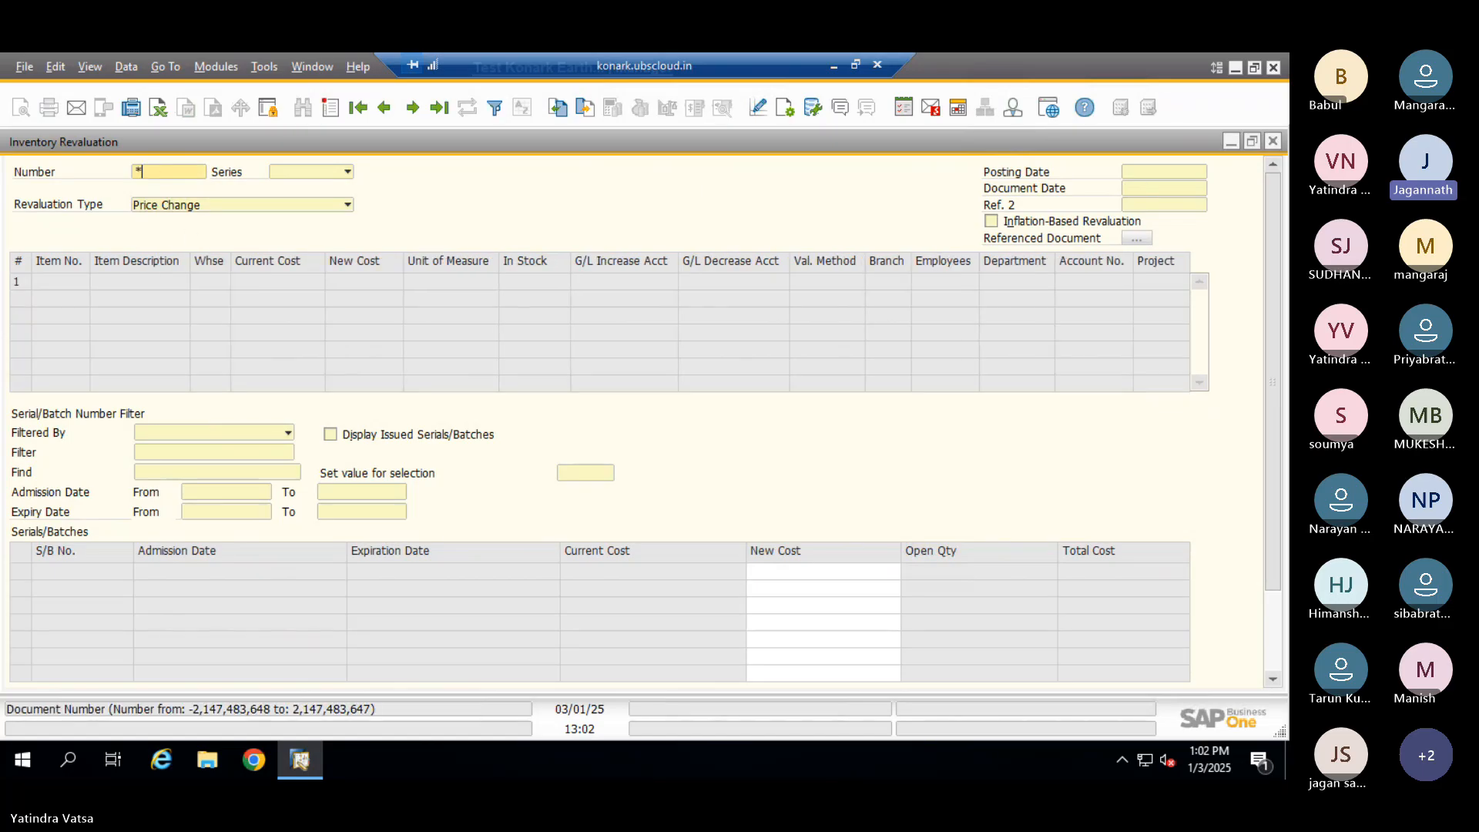
key(Return)
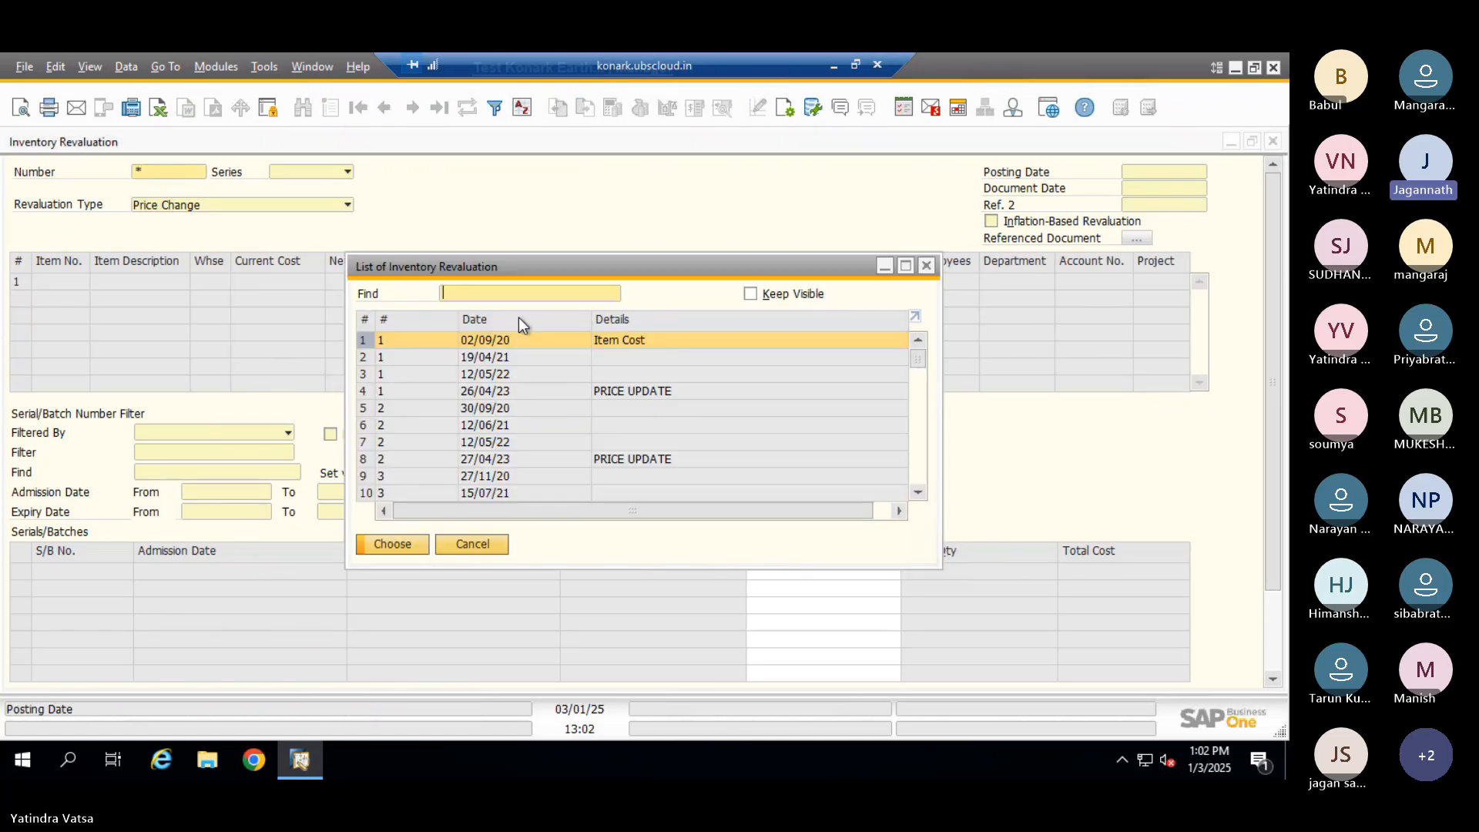
Sort the inventory revaluation list by newest date, keep the list visible, and open revaluation document 17
double_click(519, 319)
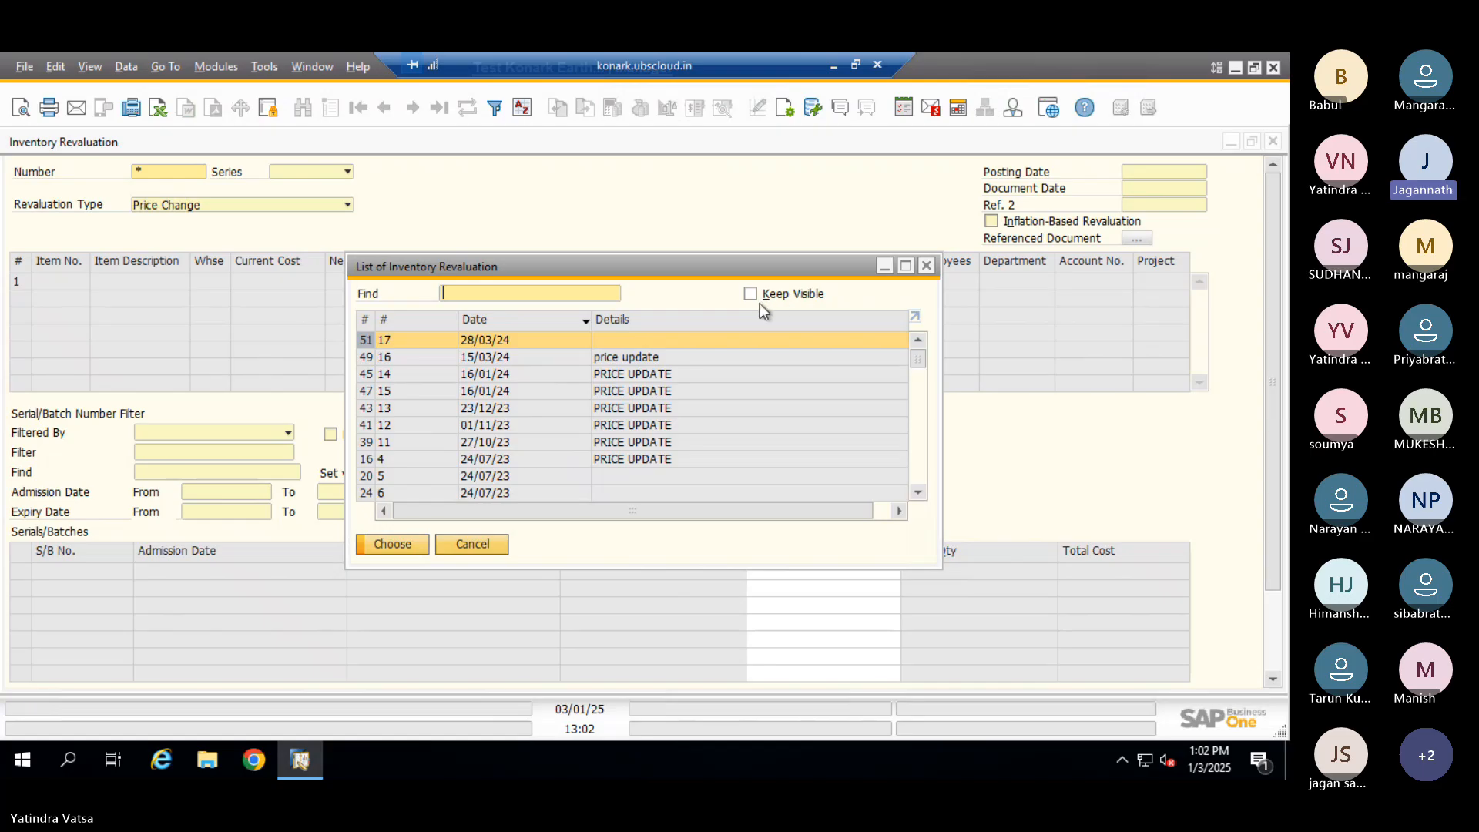
click(751, 295)
double_click(500, 339)
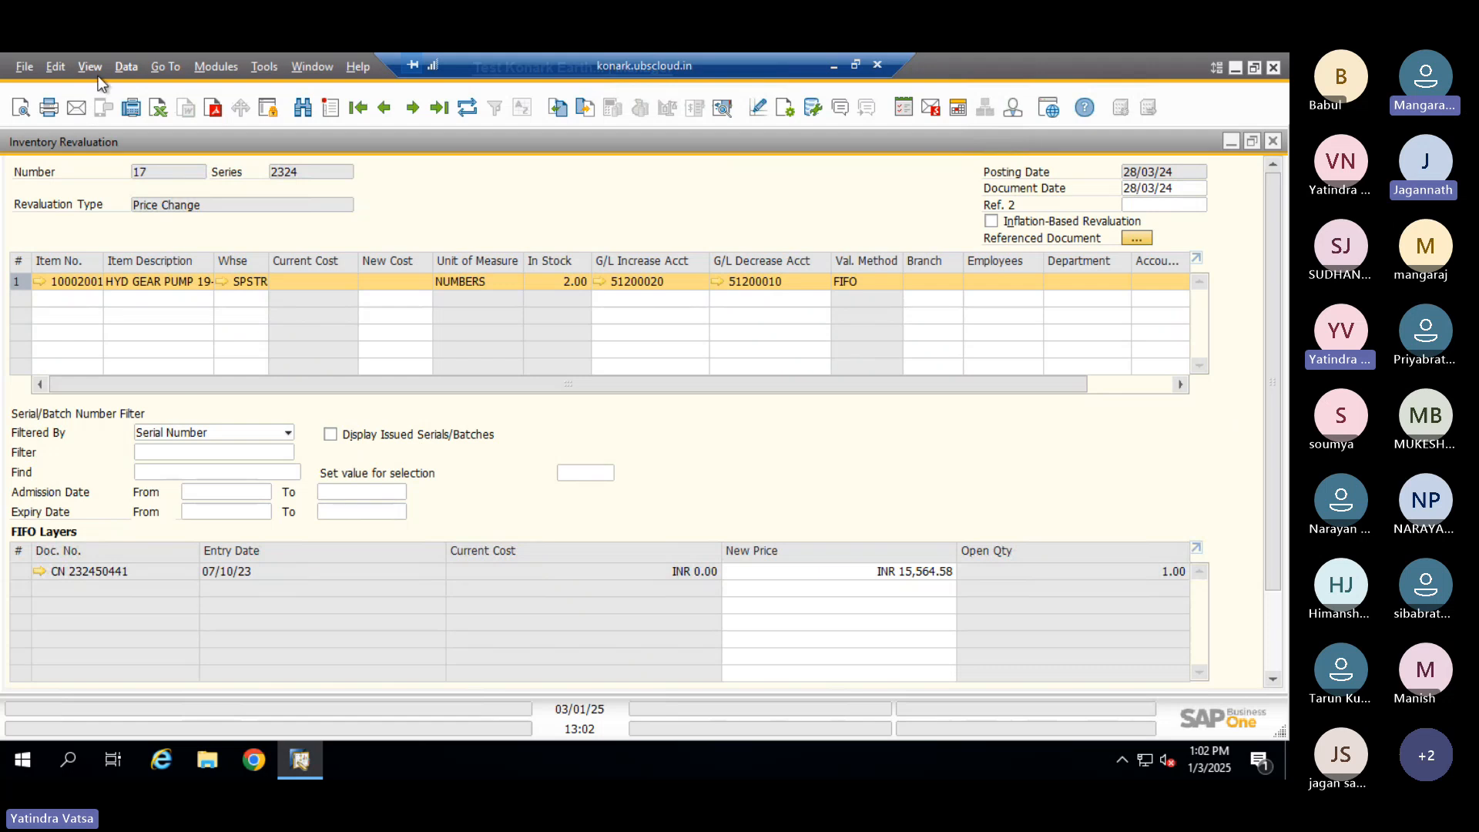
Fit the column widths of the revaluation document and open the source credit memo of its FIFO layer
click(91, 68)
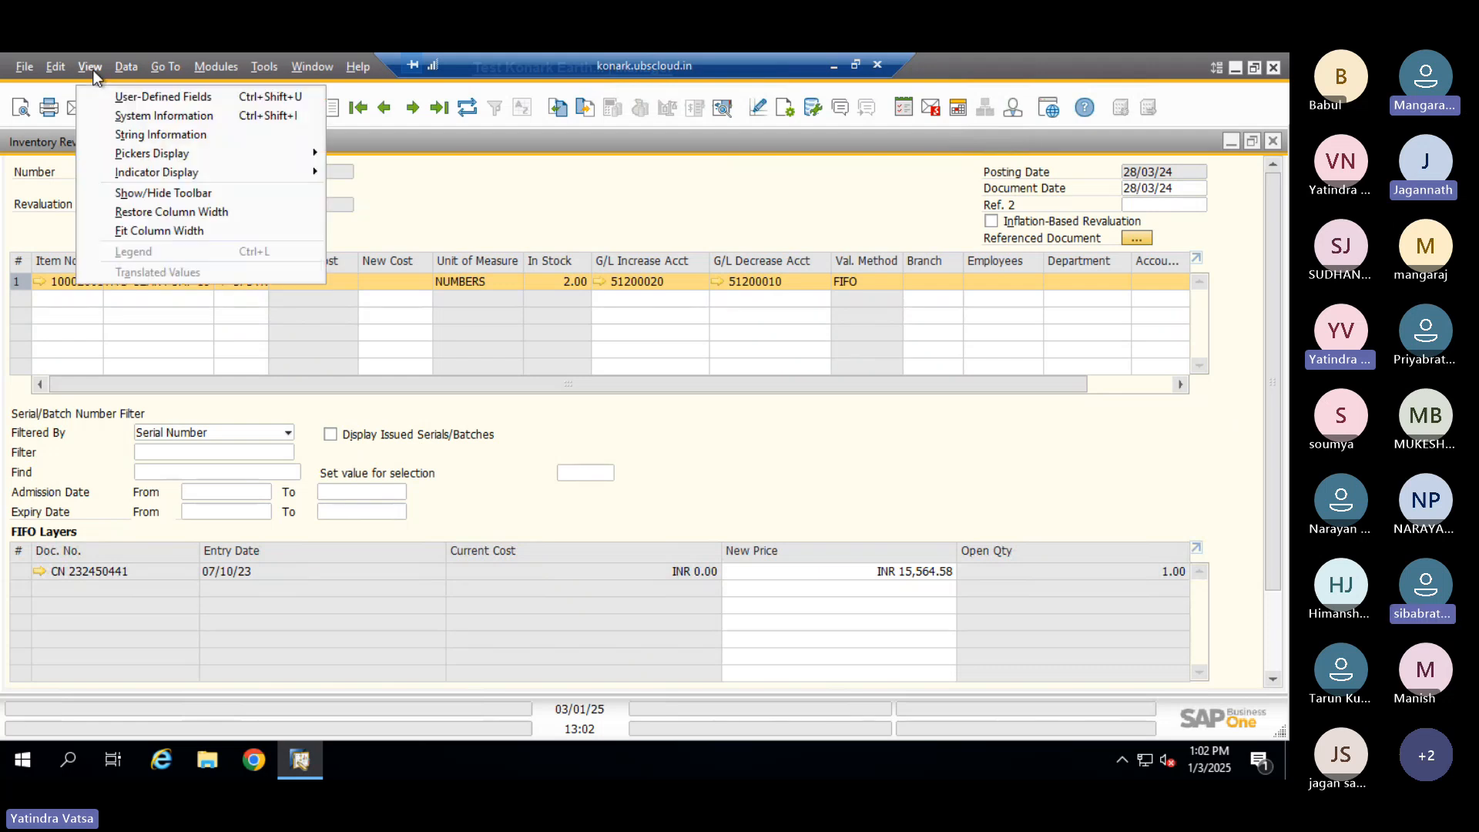
click(148, 229)
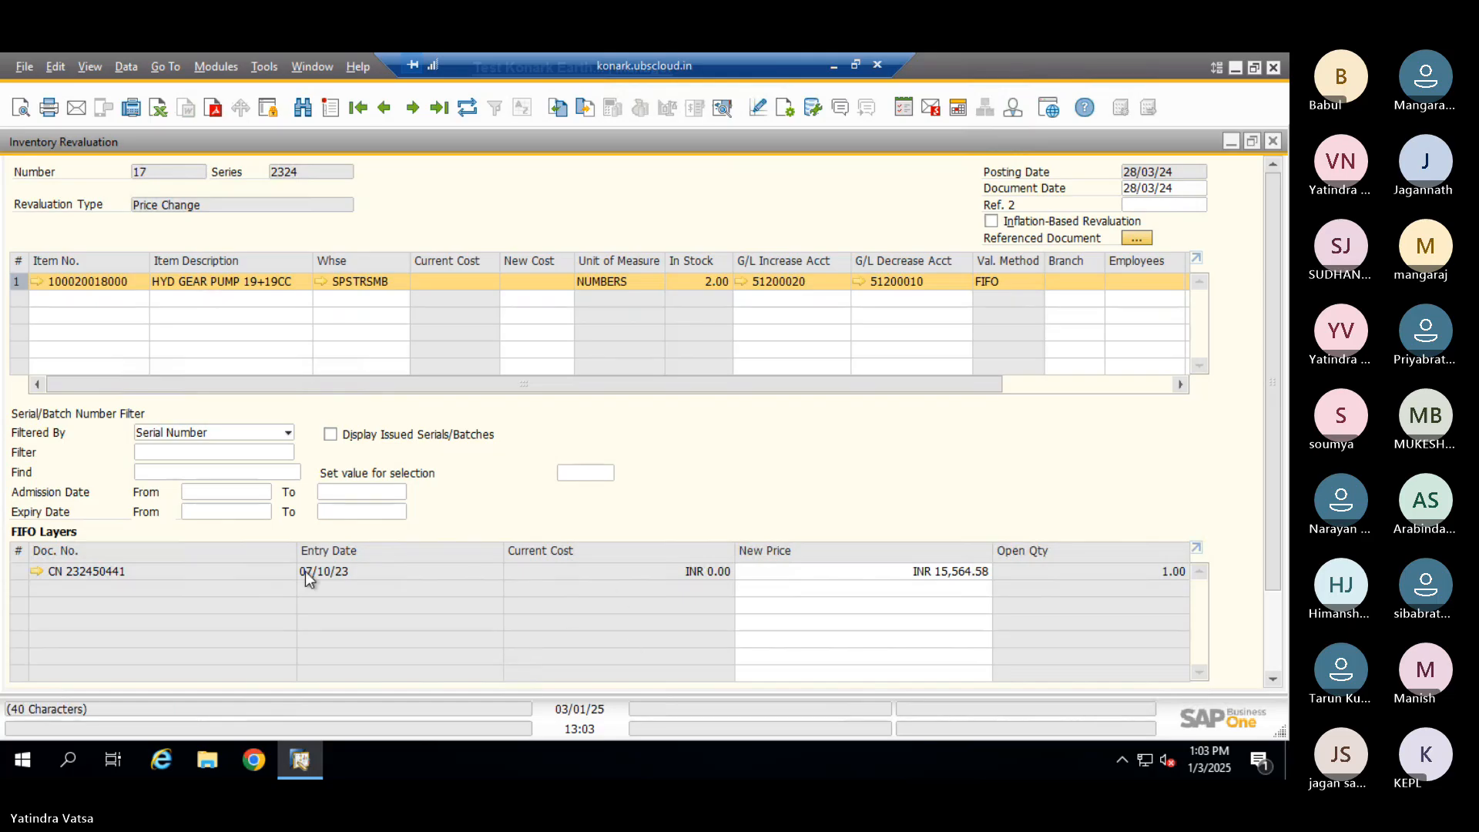
click(41, 571)
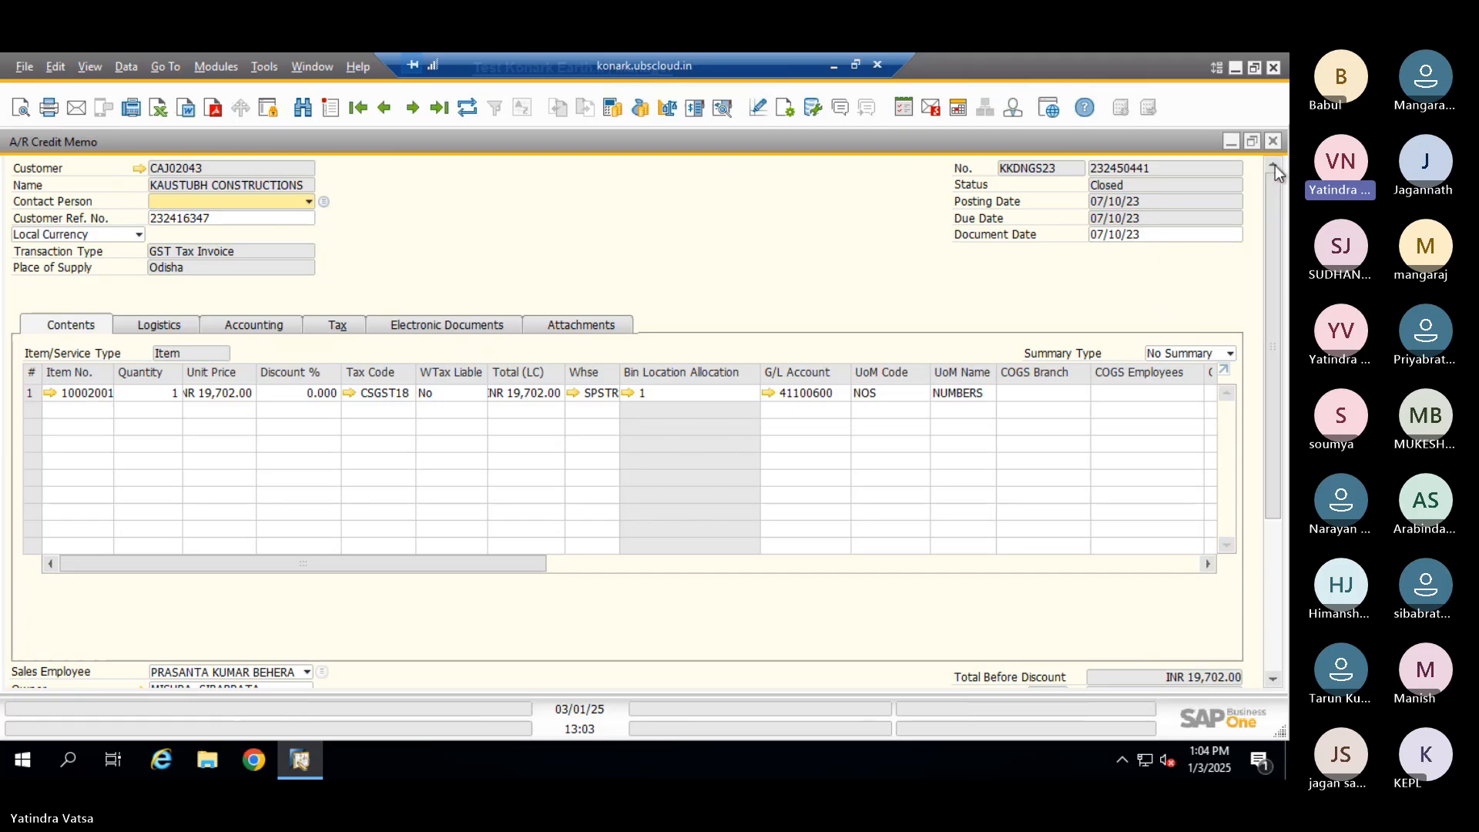
click(1272, 143)
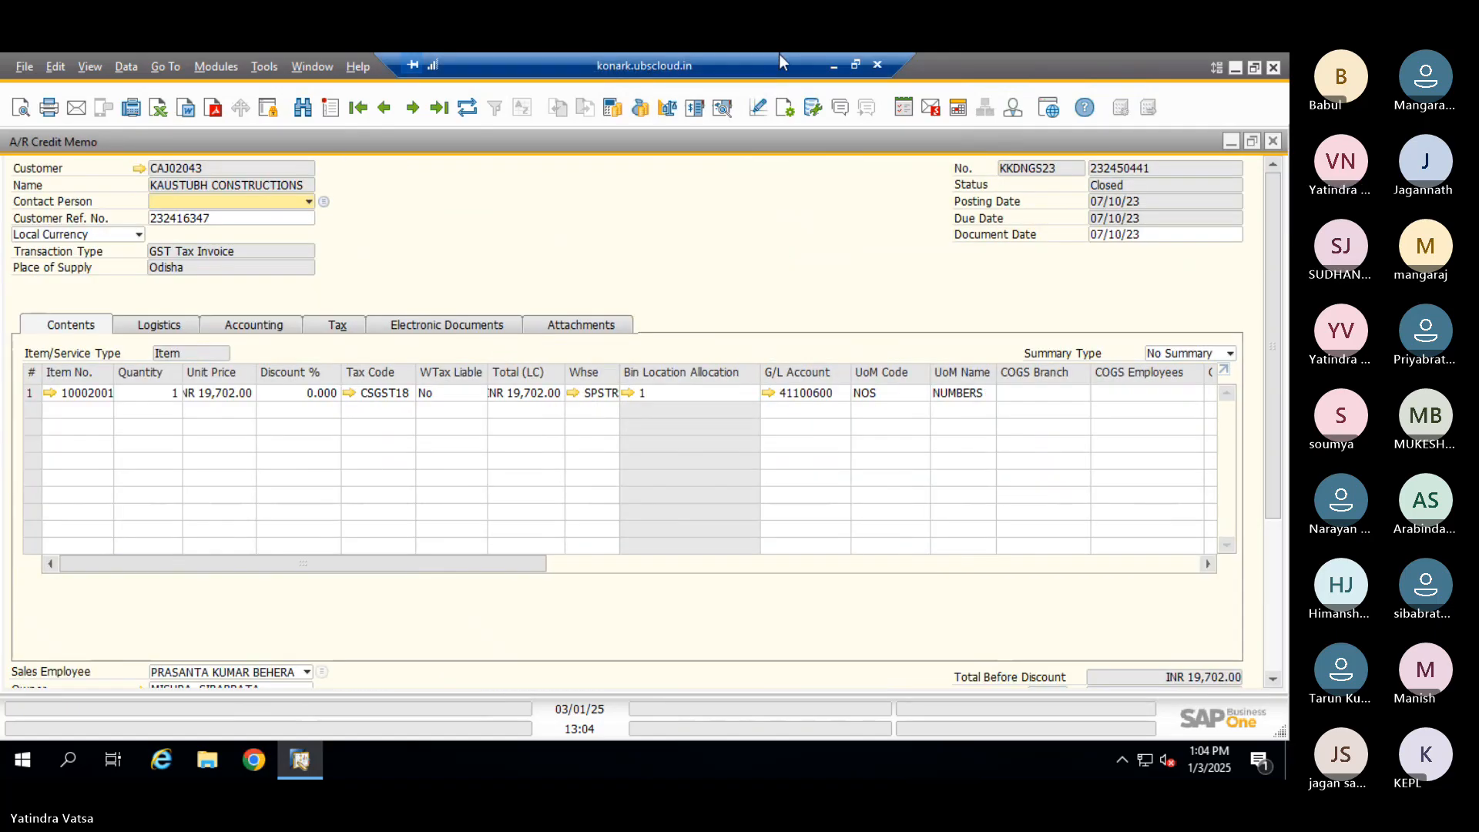
Switch to the Teams meeting, unmute the microphone, and return to the remote SAP Business One session
click(830, 62)
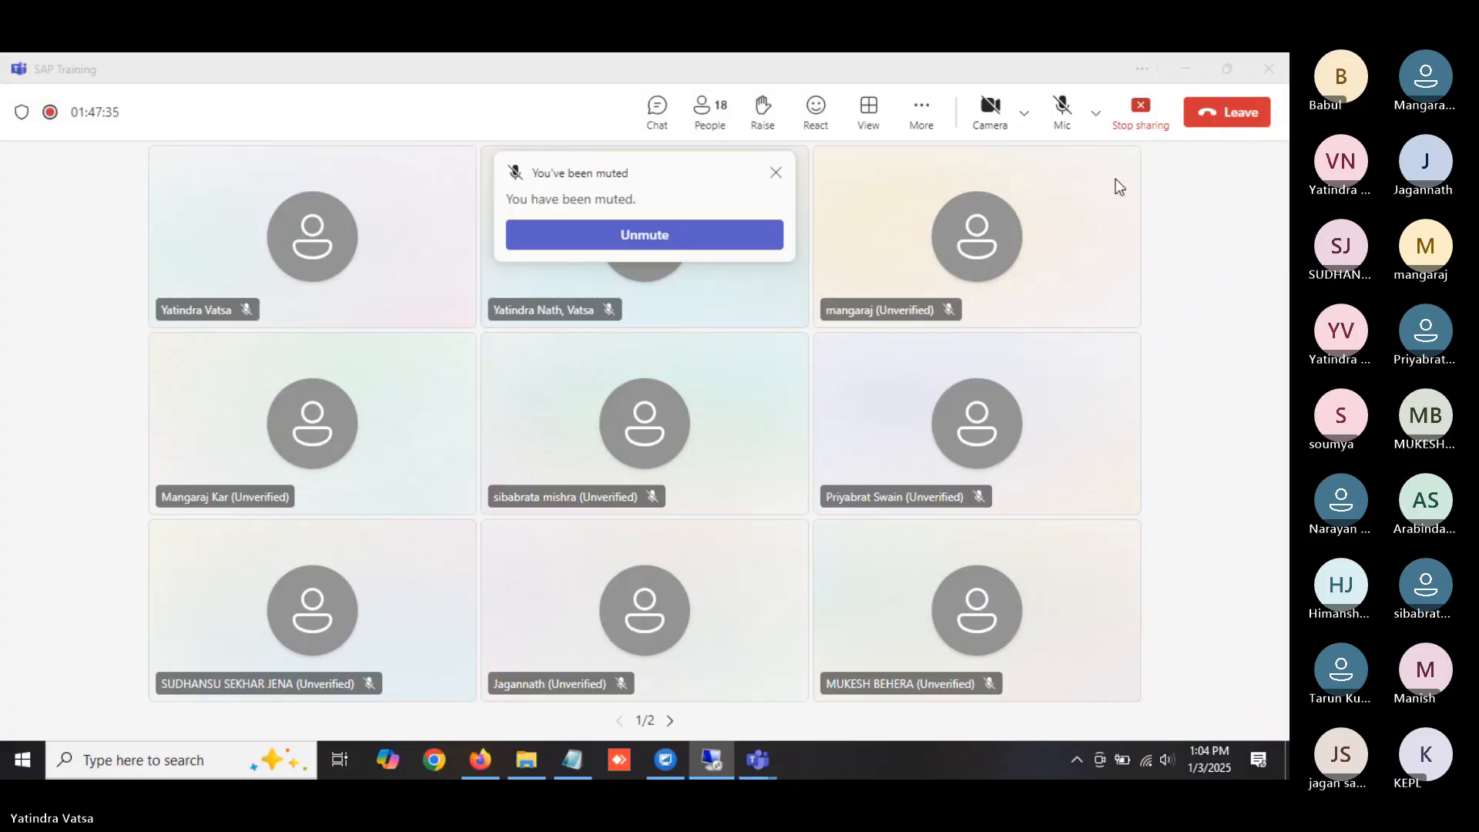
click(1064, 101)
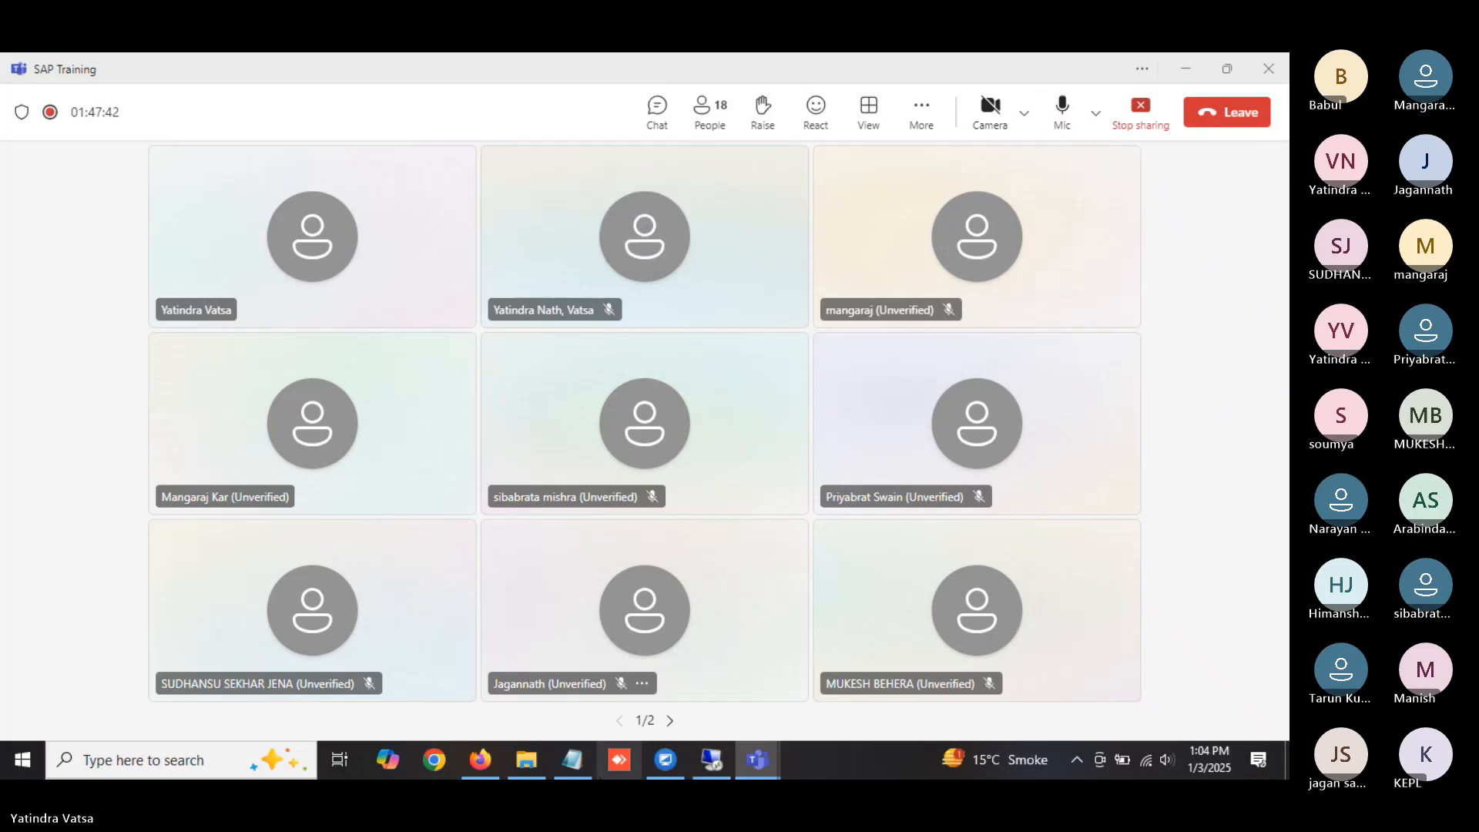
click(707, 761)
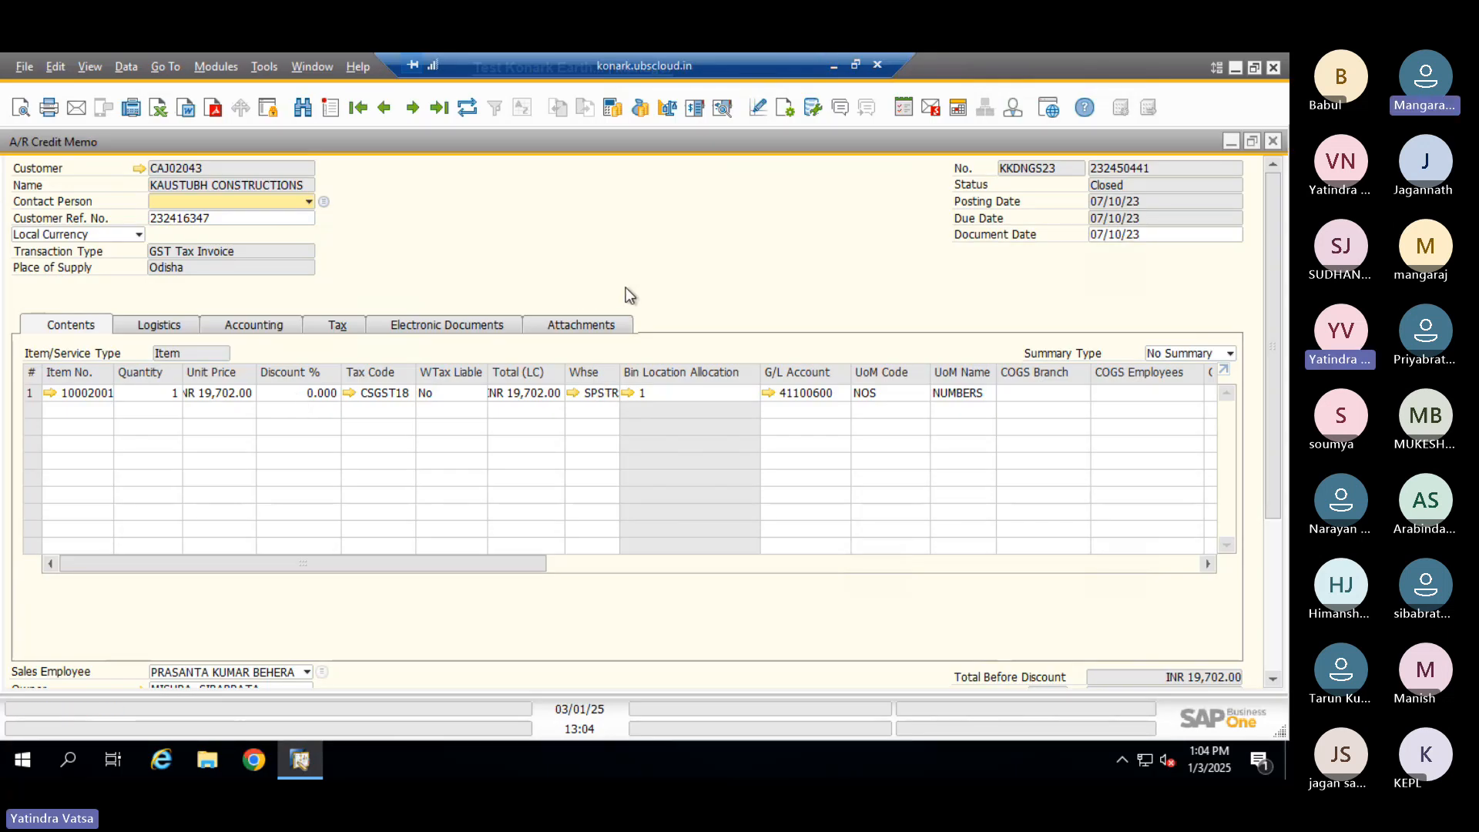
Find the Item Cost column in the A/R Credit Memo form settings and make it visible in the table
click(782, 109)
click(871, 321)
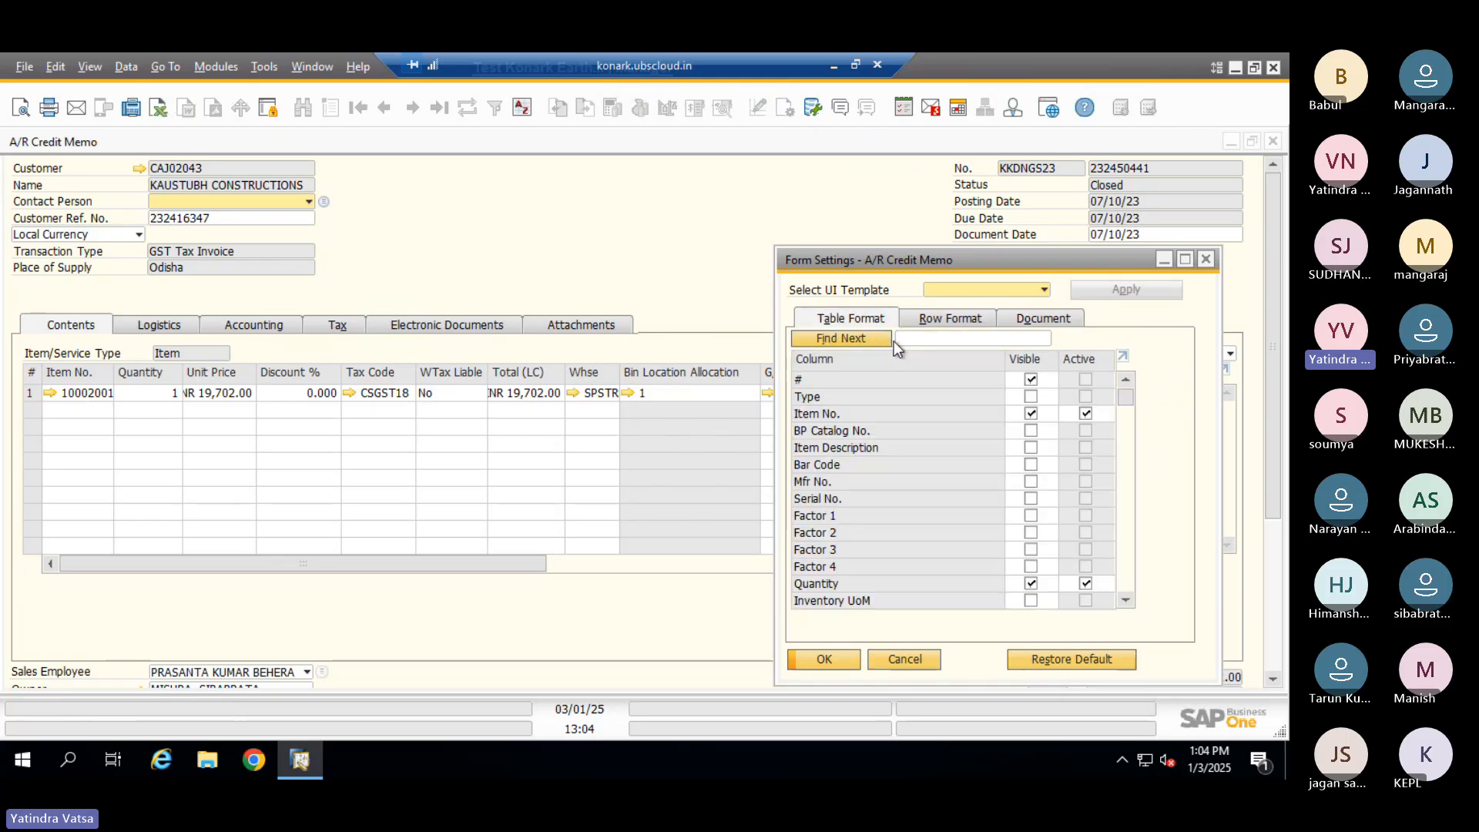
text(it)
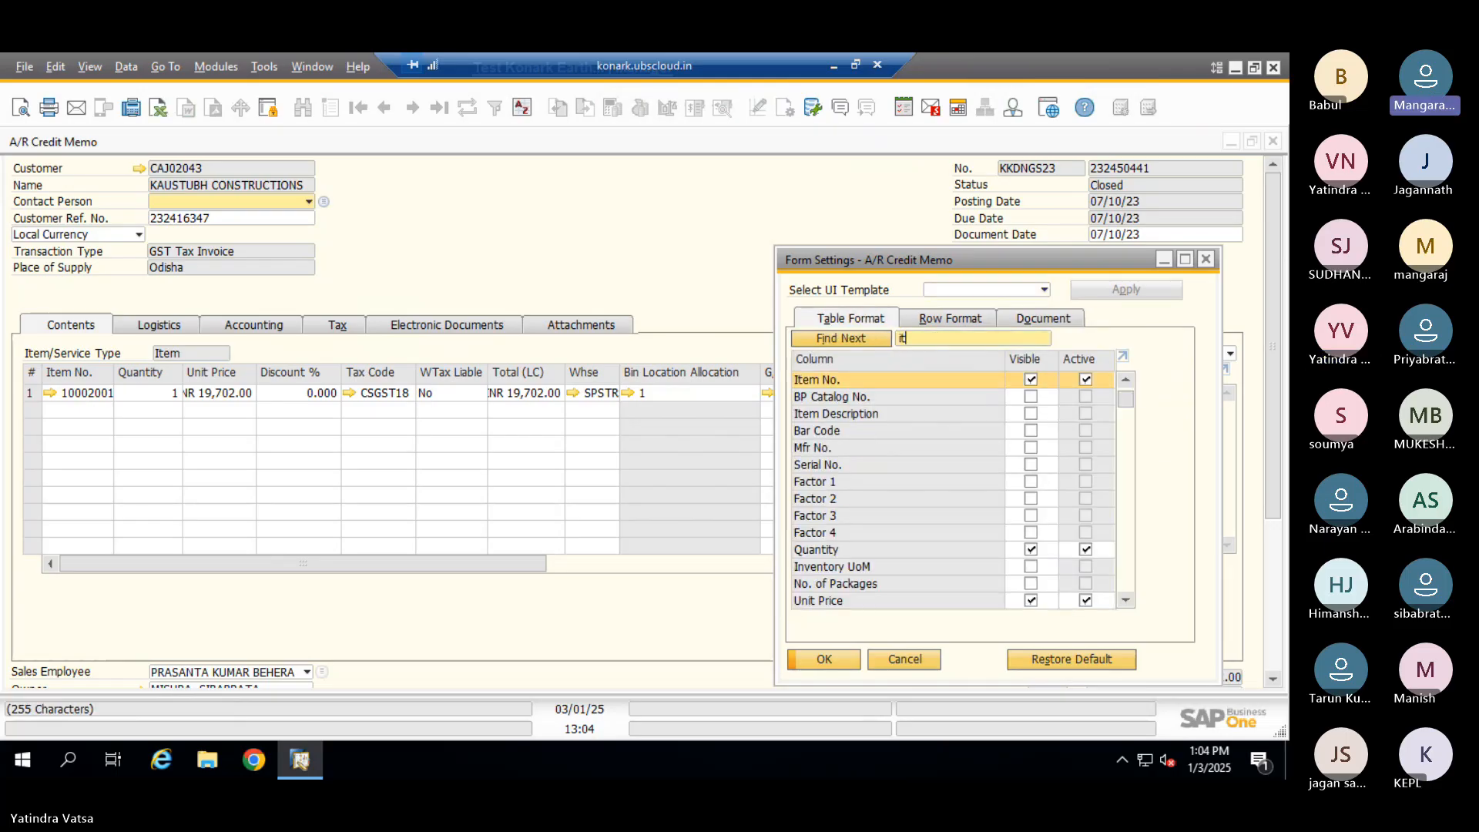
text(em cost)
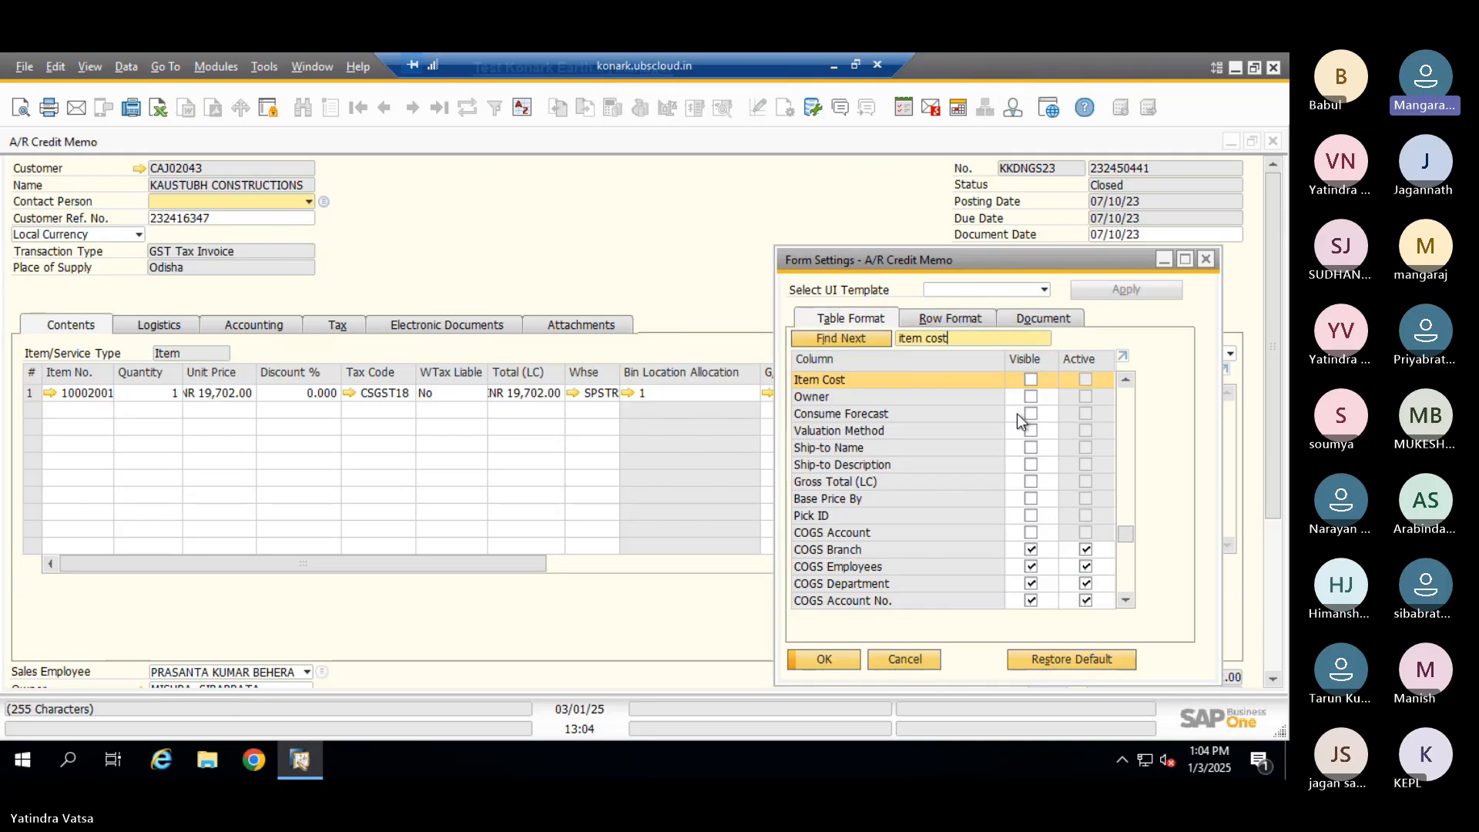
click(1031, 379)
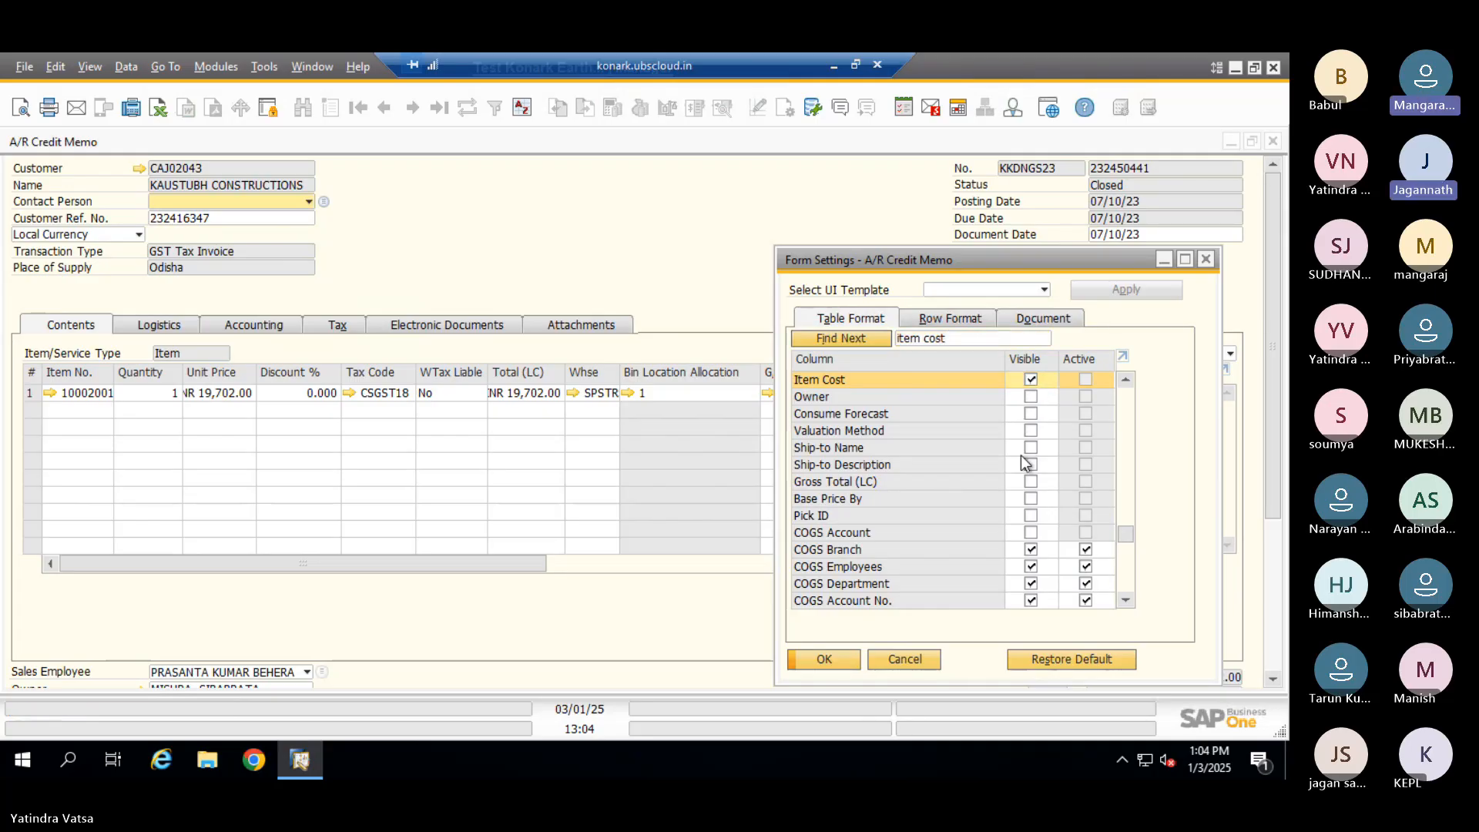
click(824, 660)
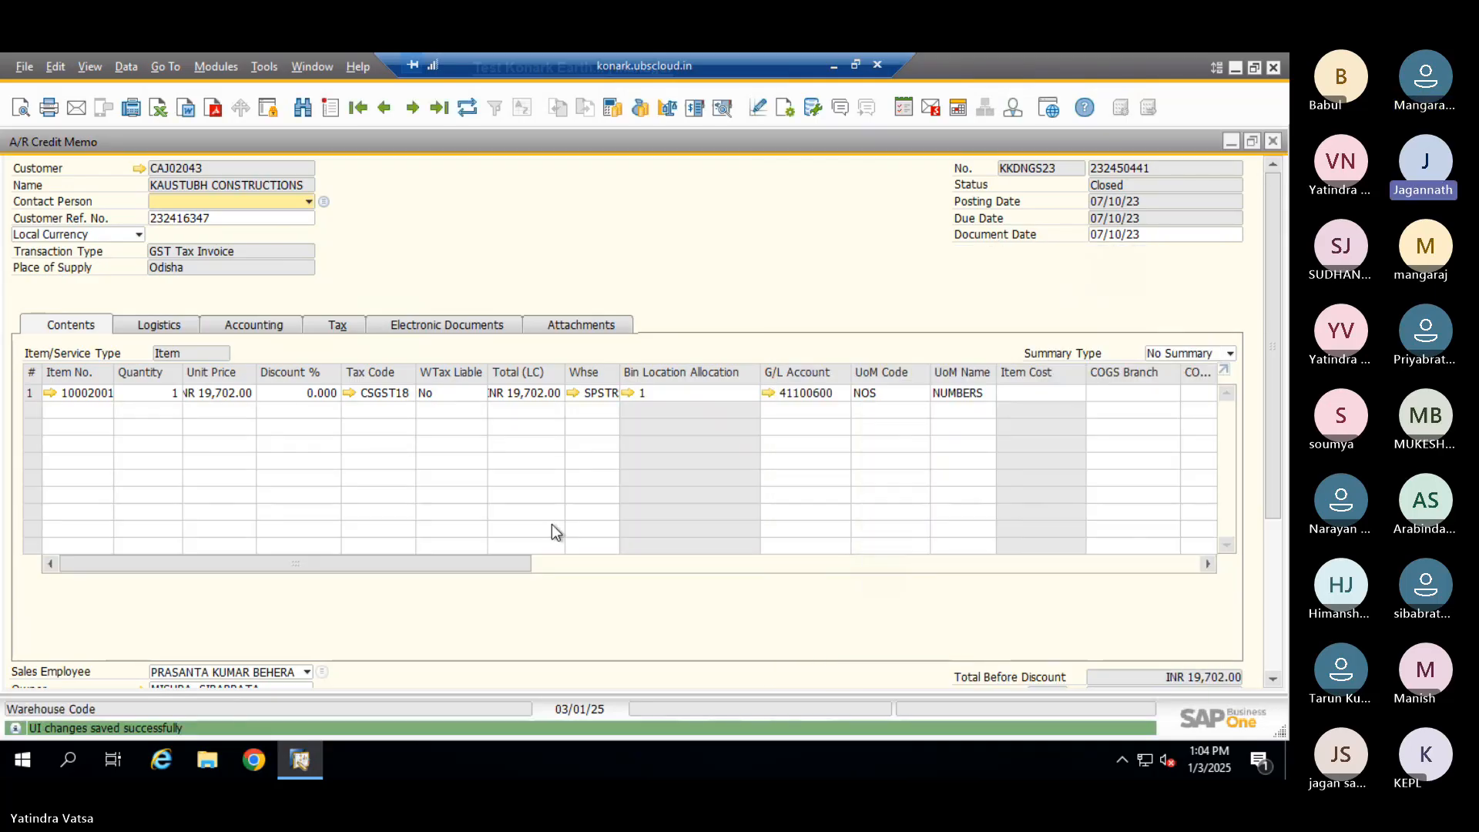
Check the Item Cost column of the credit memo line and close the credit memo
drag(444, 558, 486, 556)
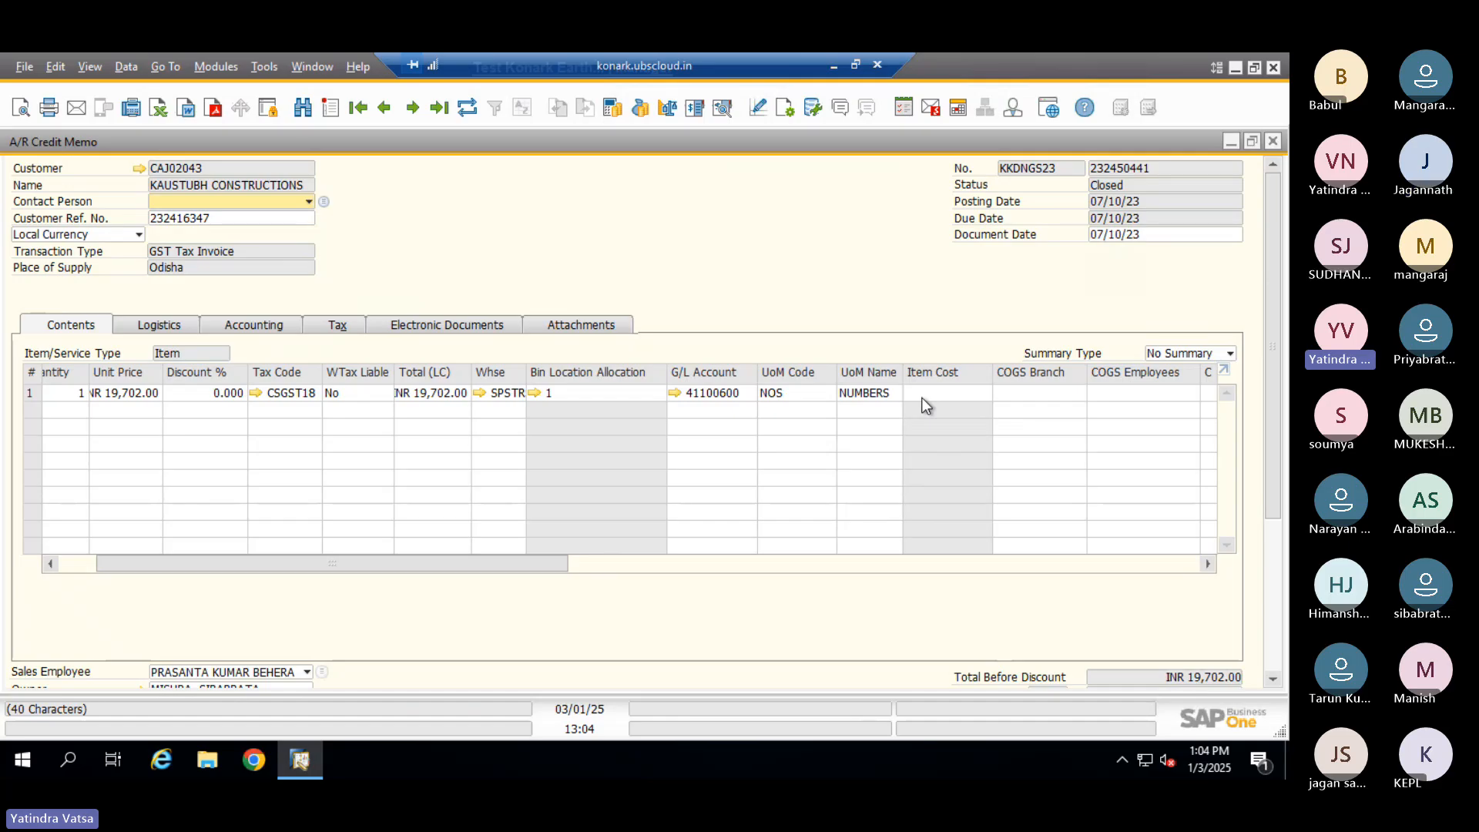
drag(368, 565, 105, 562)
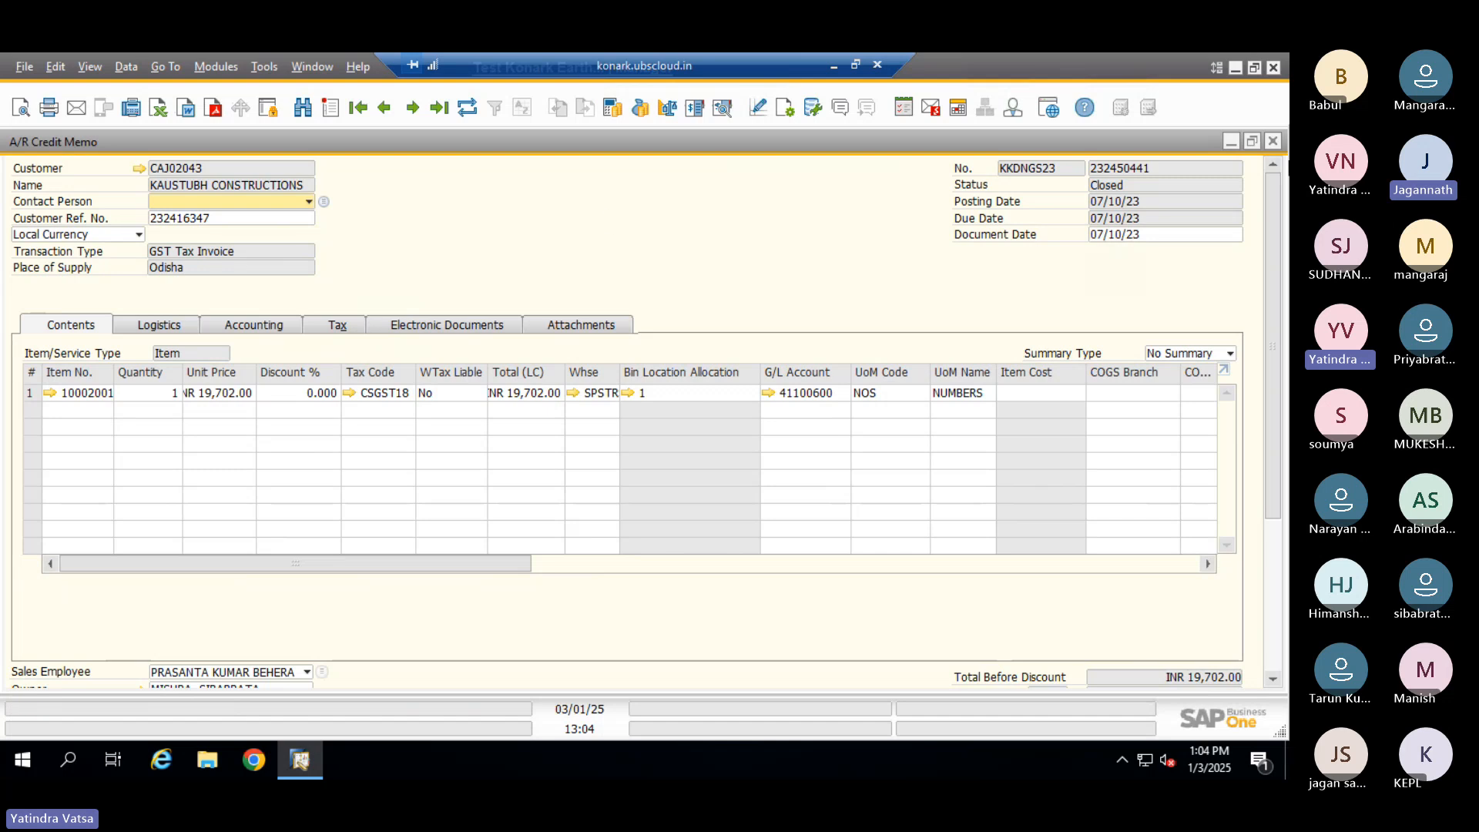
click(1273, 141)
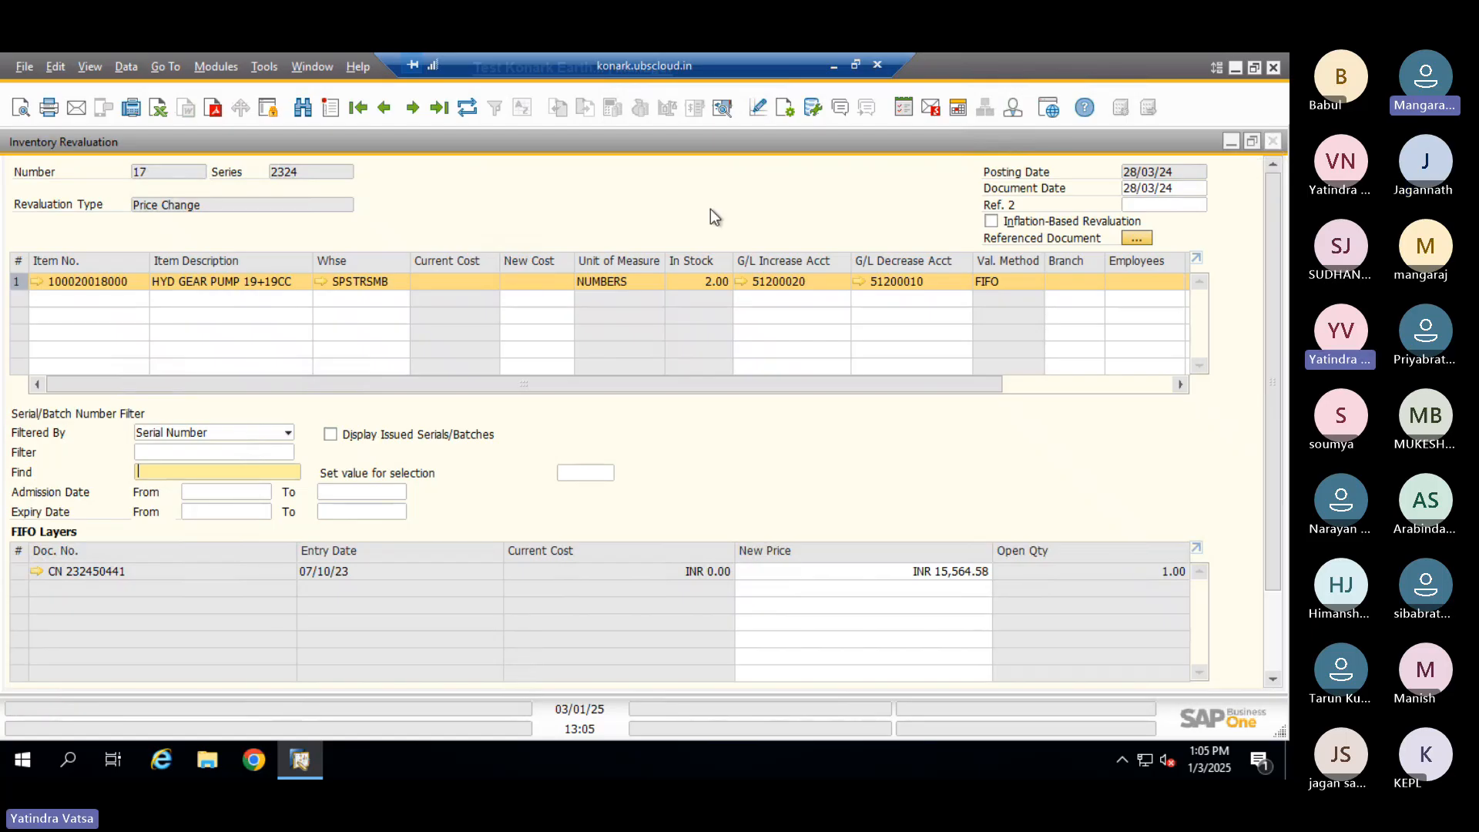
Reopen the FIFO layer's credit memo and go to the previous credit memo to compare its item cost
click(37, 571)
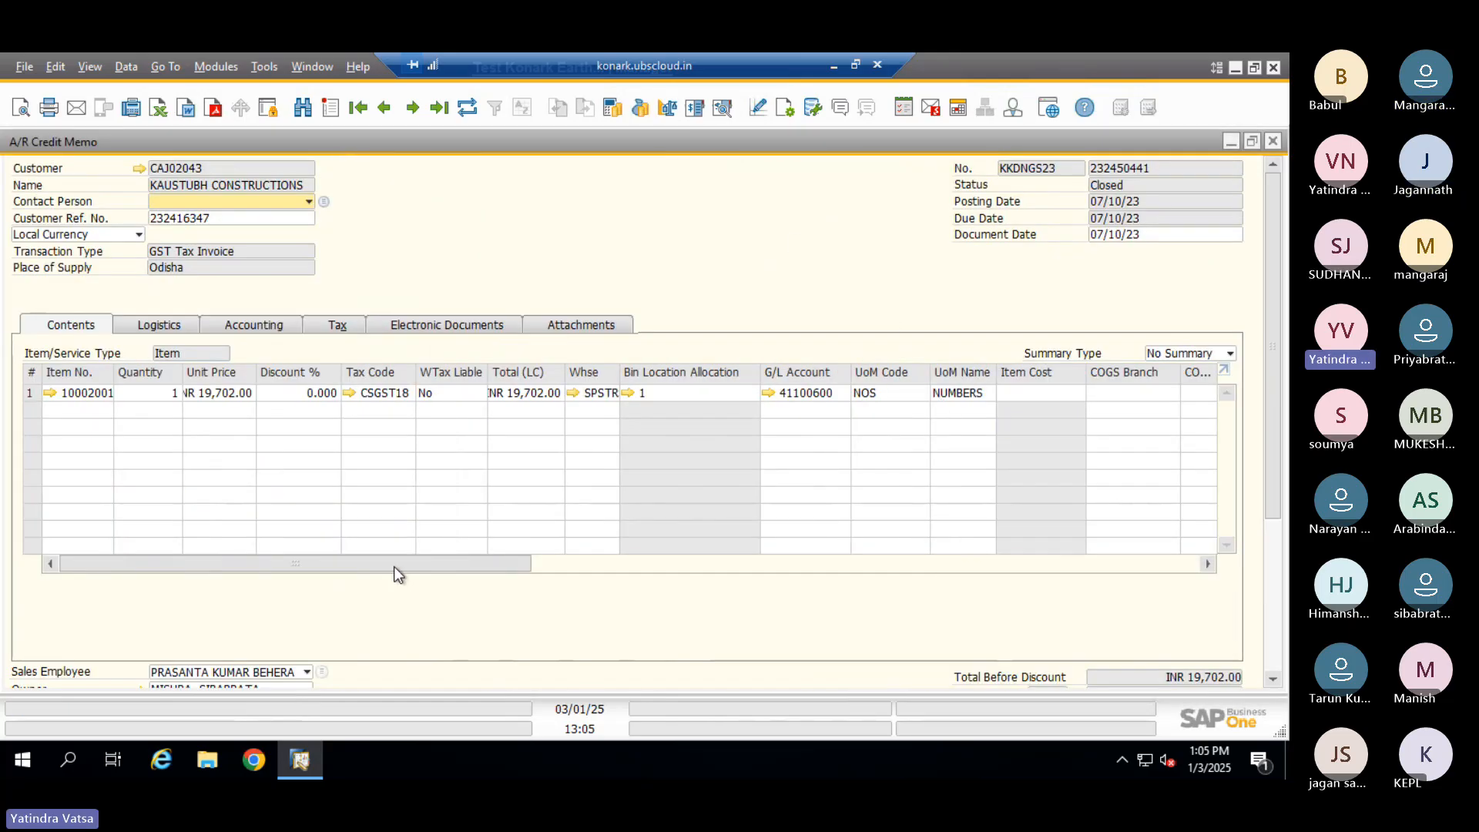
drag(394, 566, 570, 553)
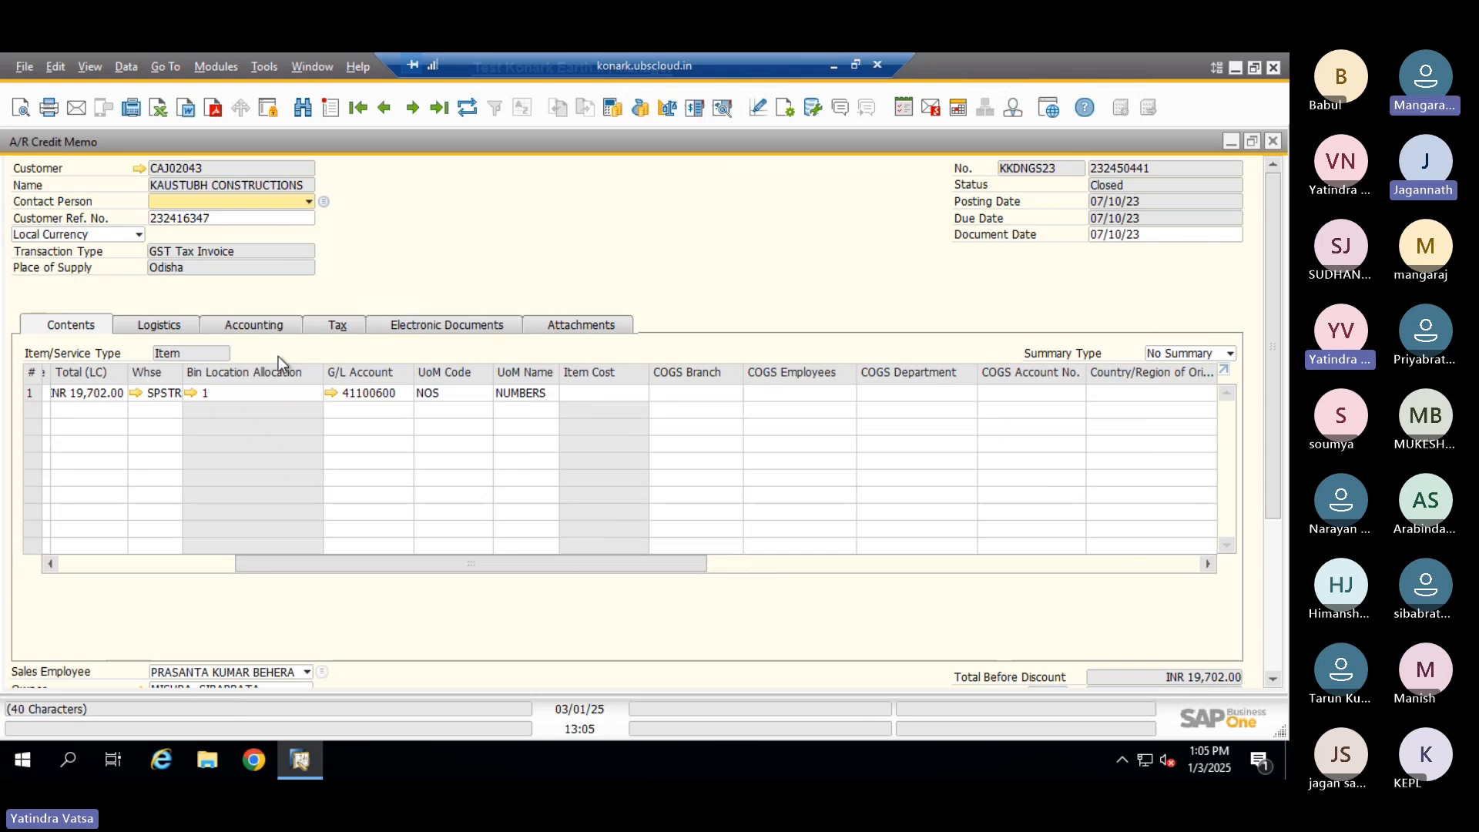
click(384, 107)
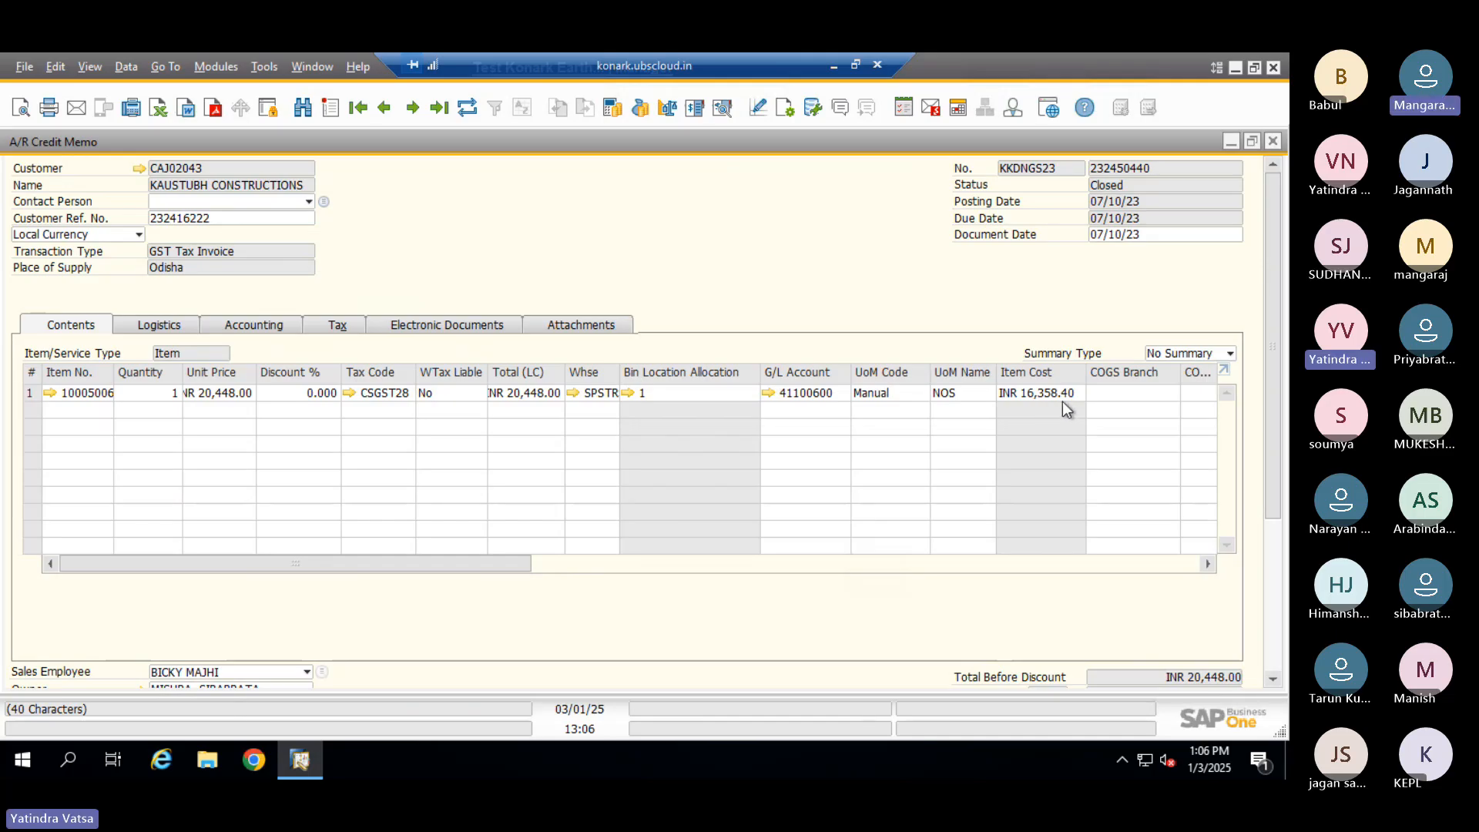
Open the master record of the credit memo's item, review its inventory data including the valuation method, and close it
click(50, 393)
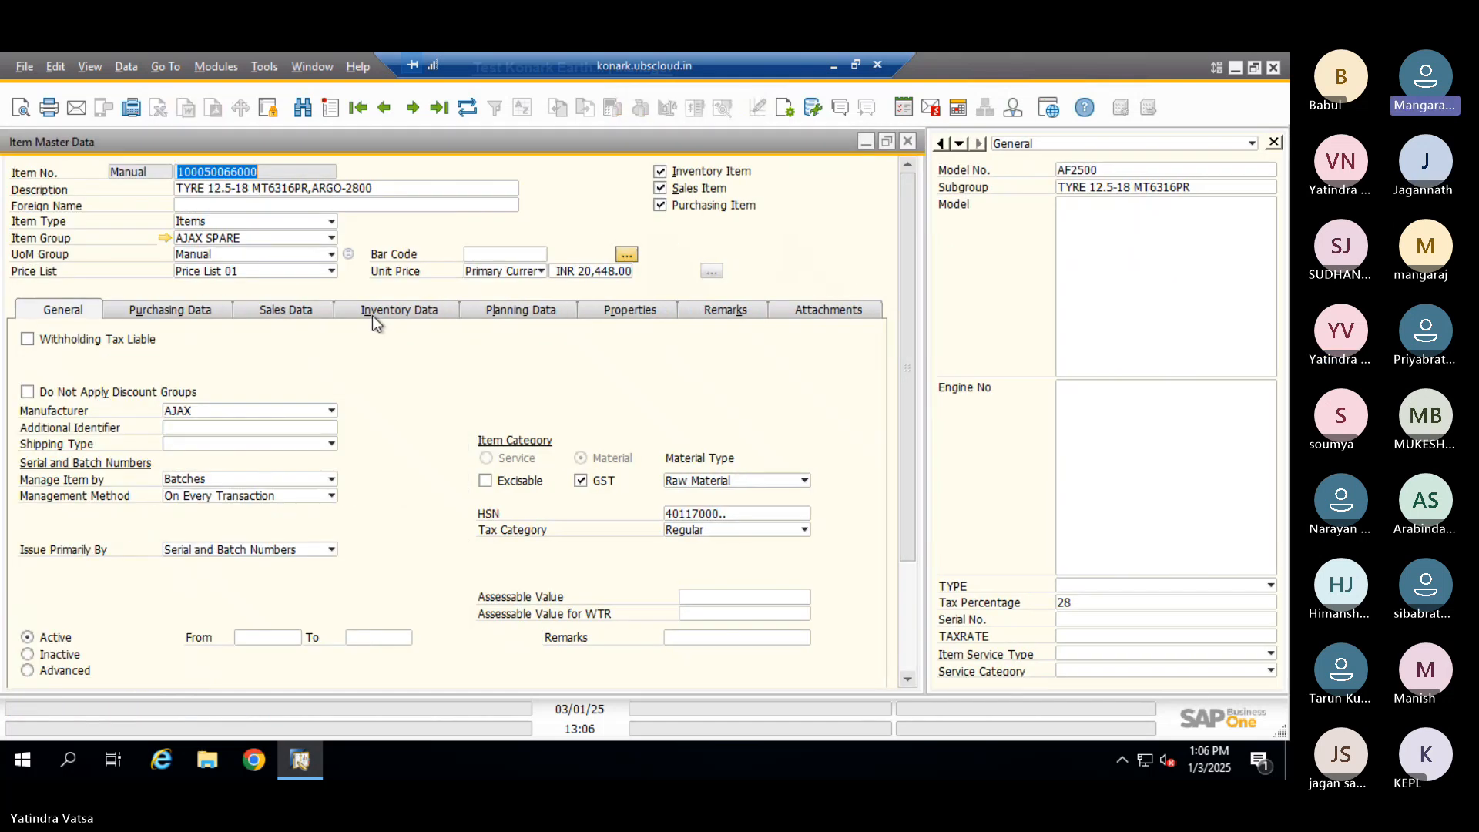
click(372, 316)
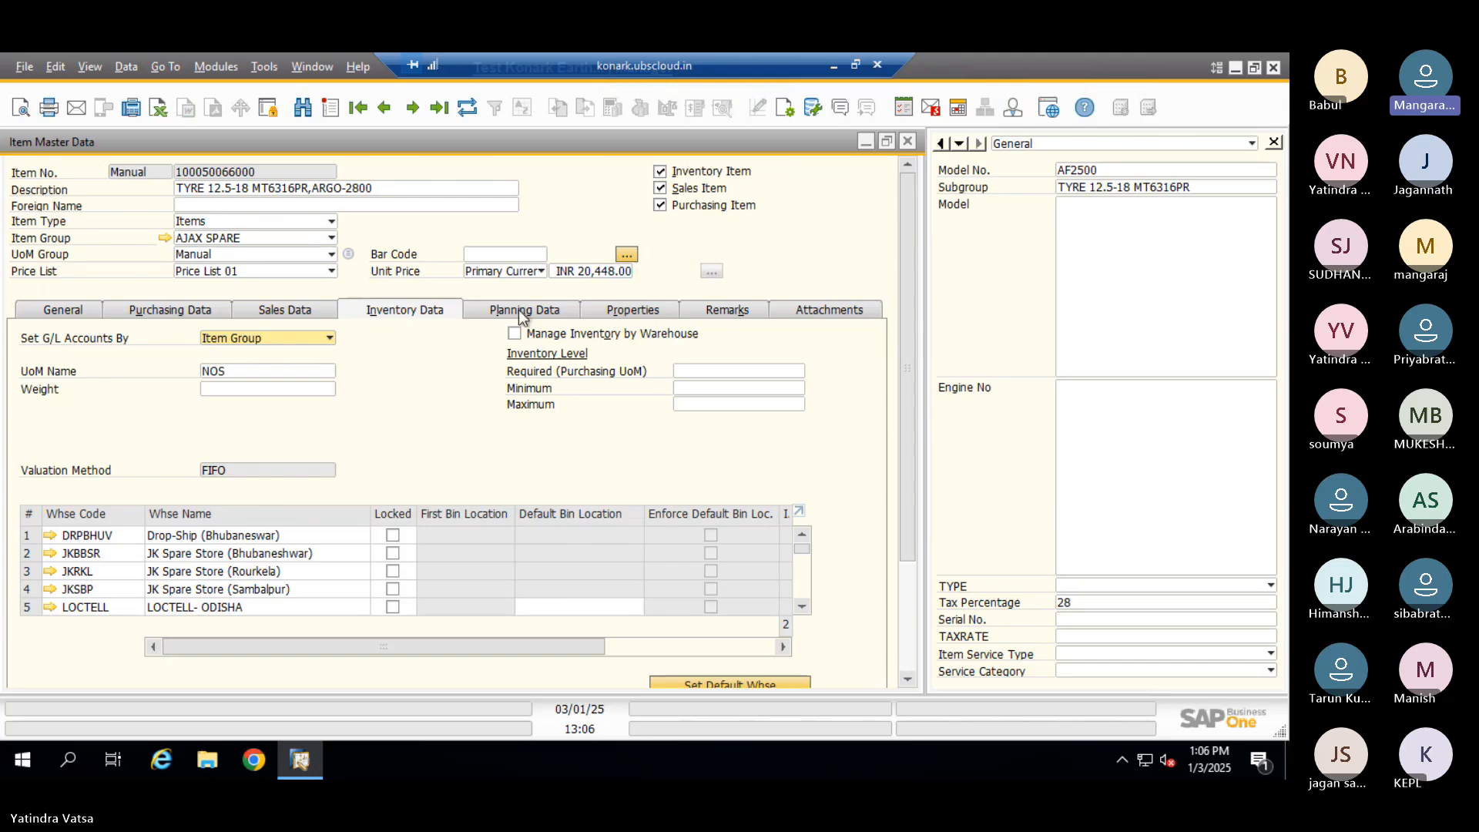
click(907, 141)
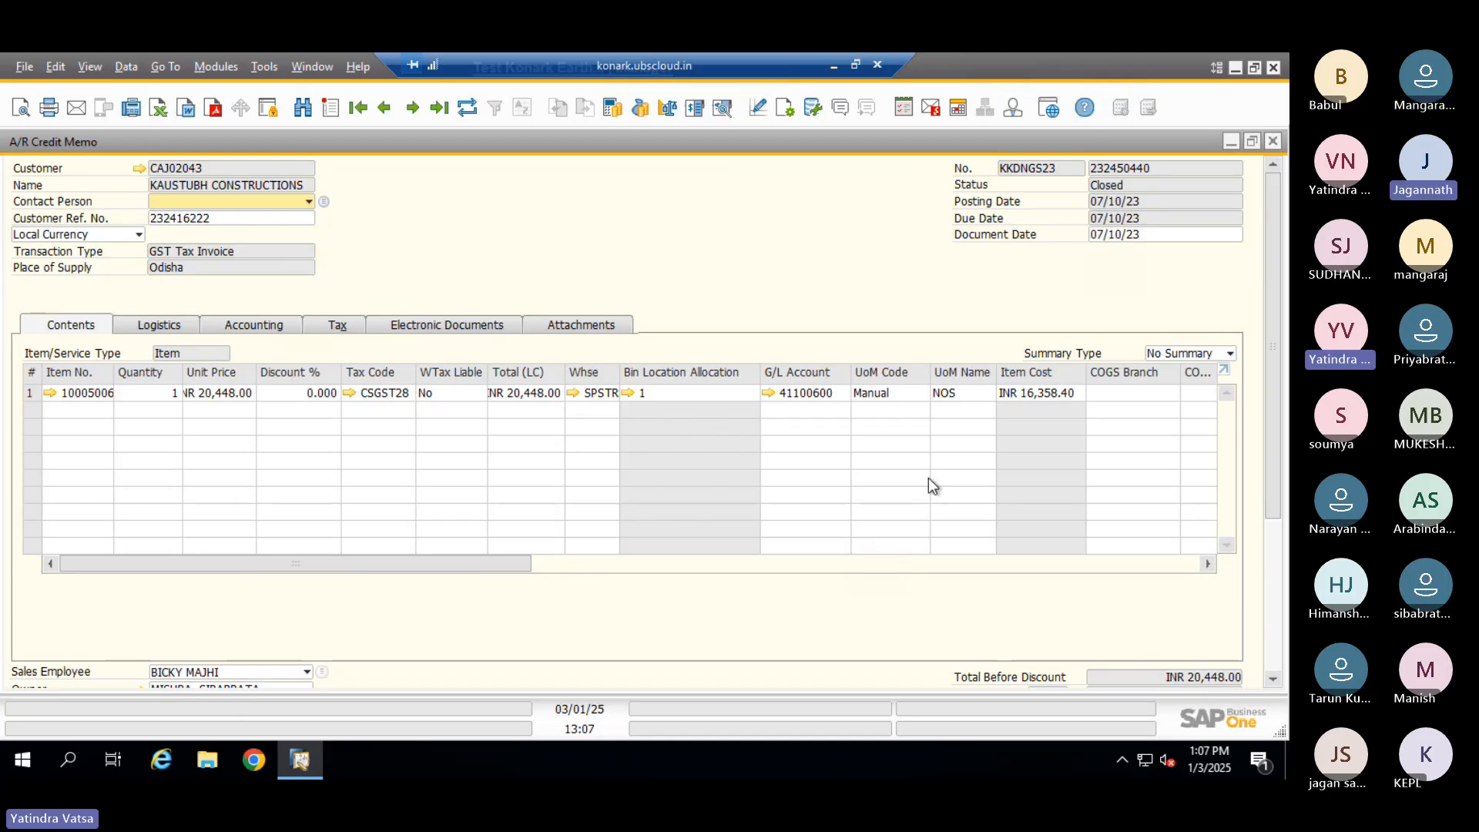
Close the credit memo, the revaluation document with its list, and the Inventory Revaluation form
click(1273, 141)
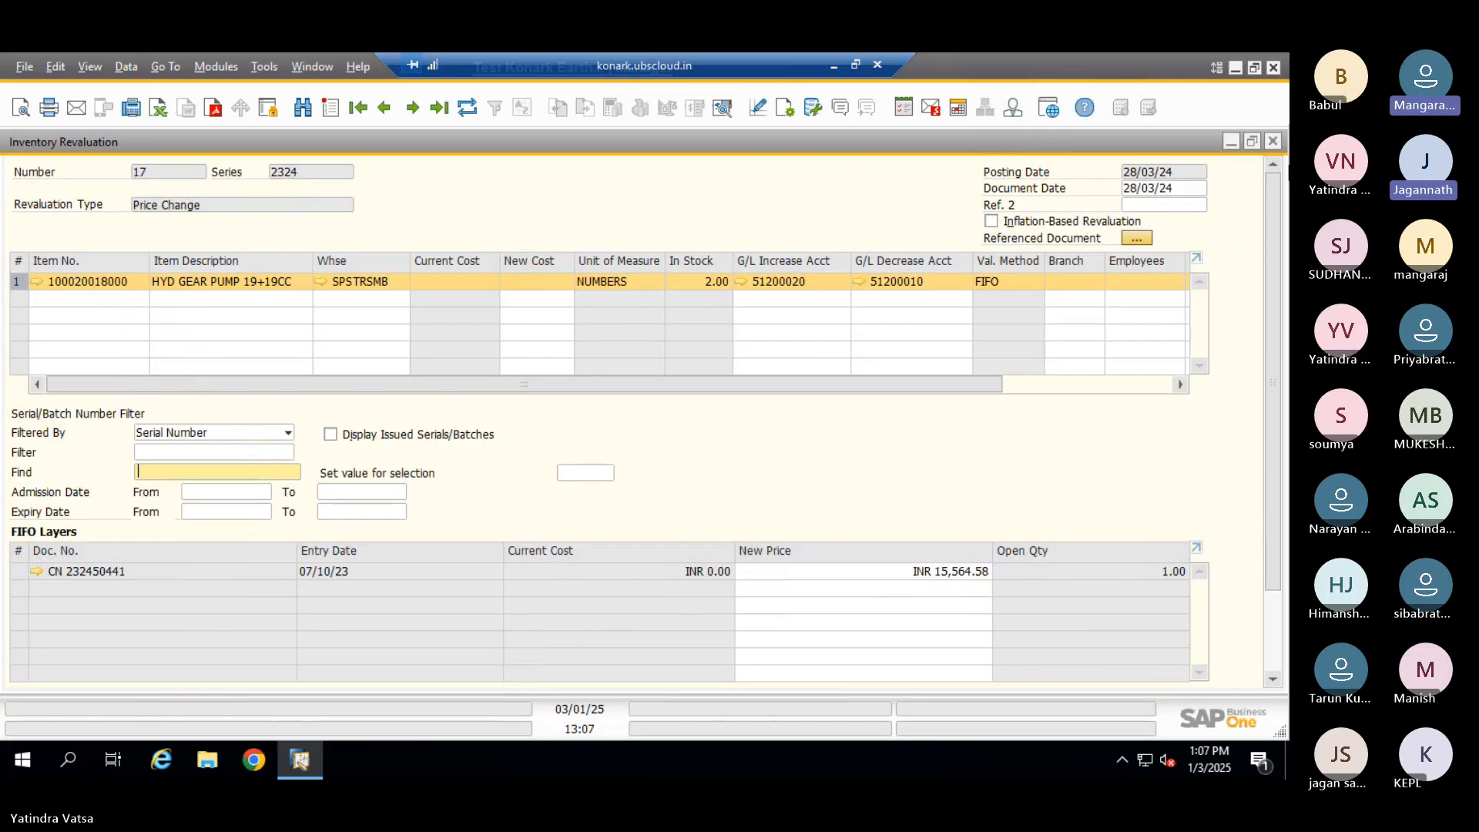
click(1274, 143)
click(478, 546)
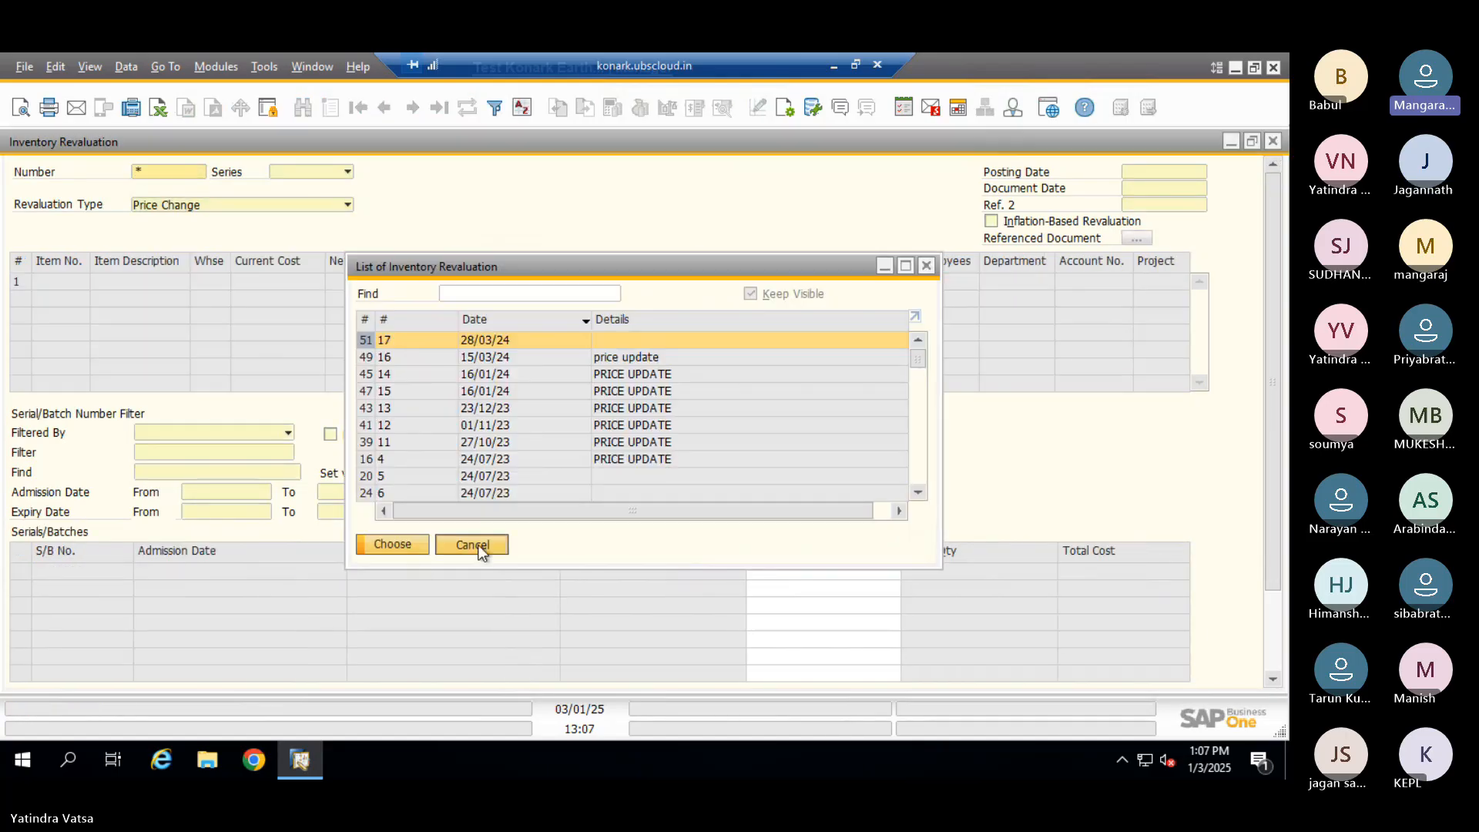
click(1274, 143)
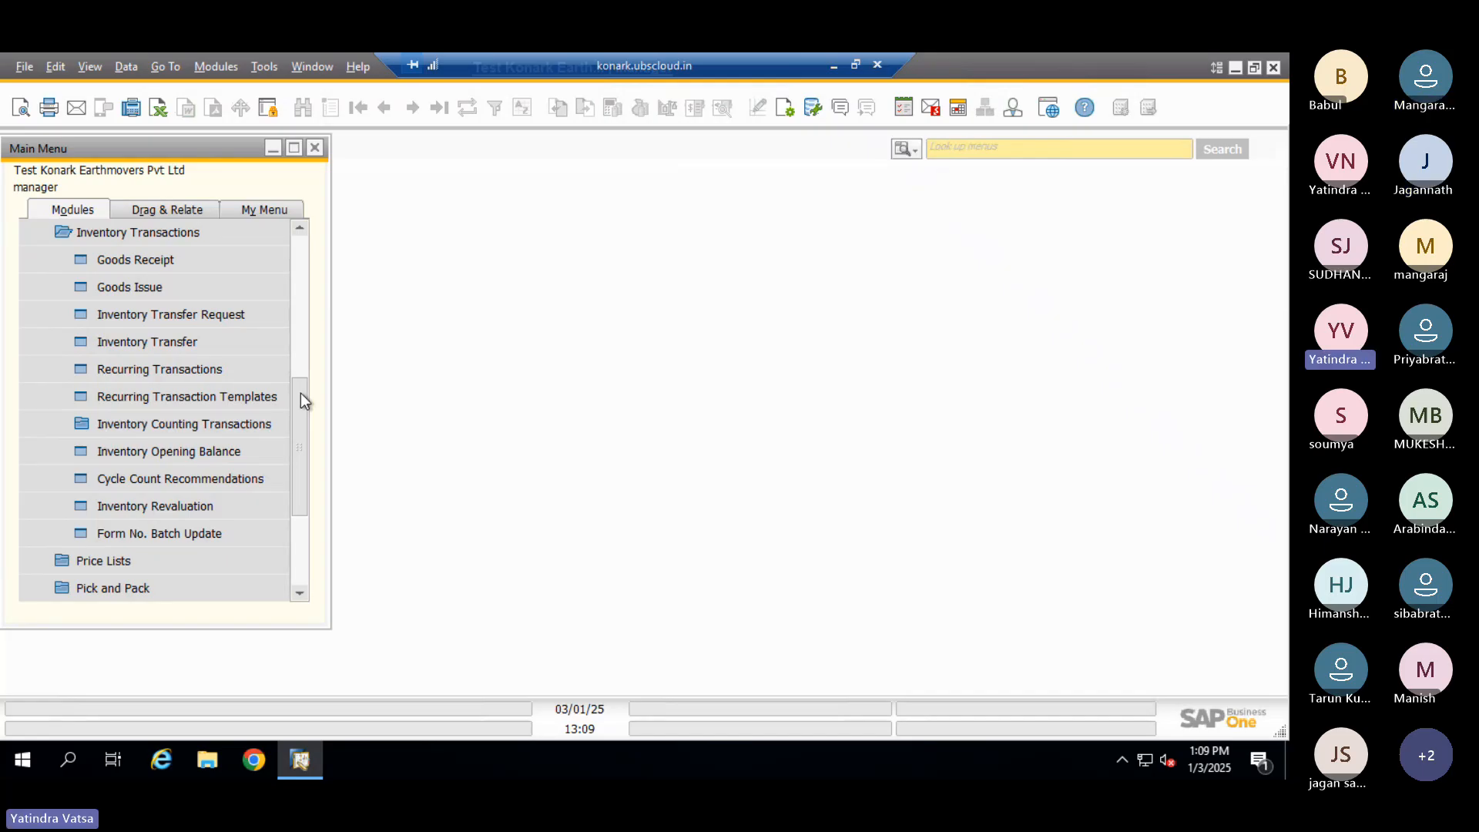
Collapse the Inventory module and open Business Partner Master Data from the Business Partners module
drag(302, 396, 308, 261)
click(113, 424)
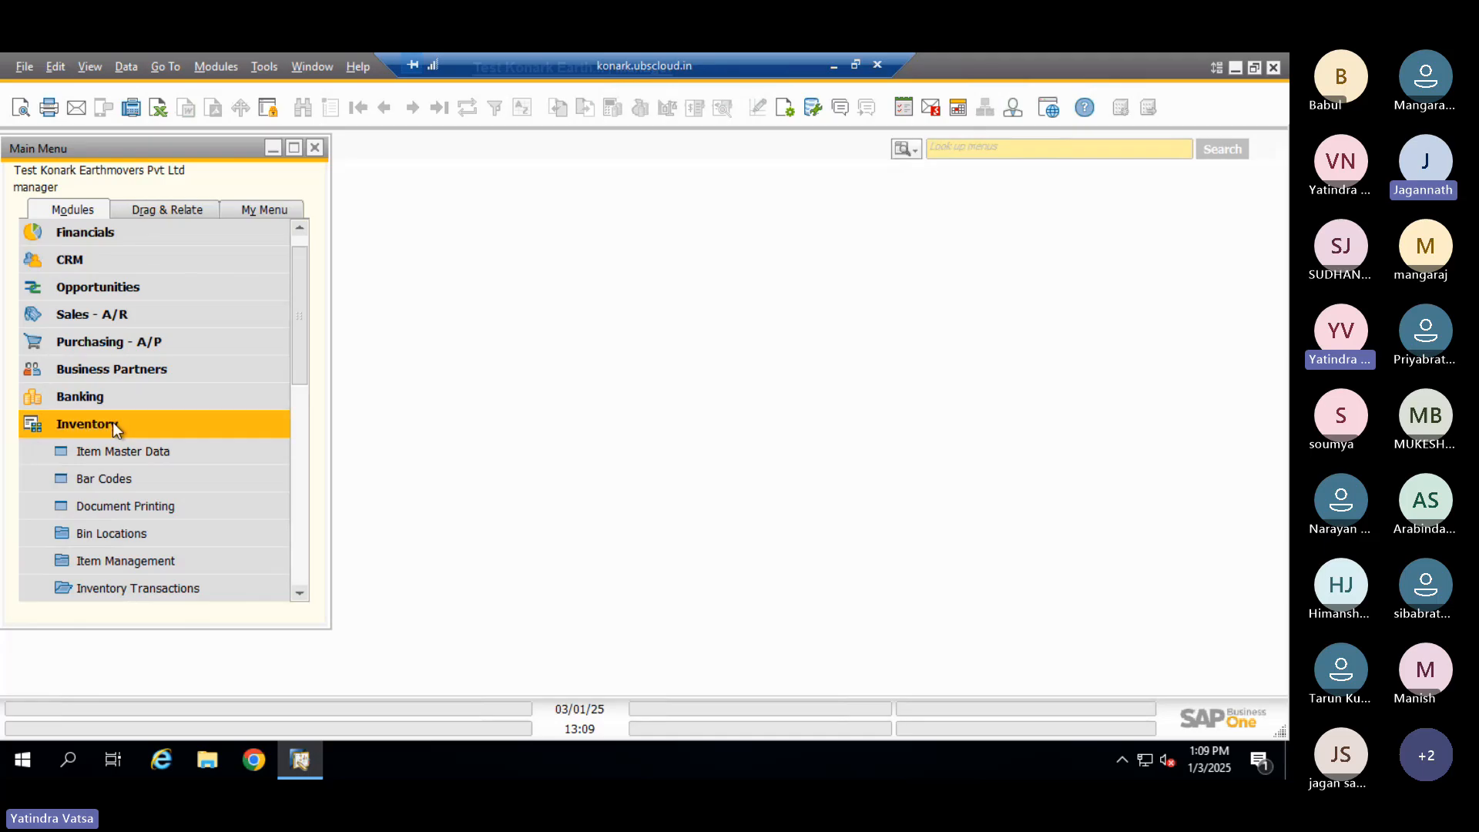
click(112, 422)
click(90, 396)
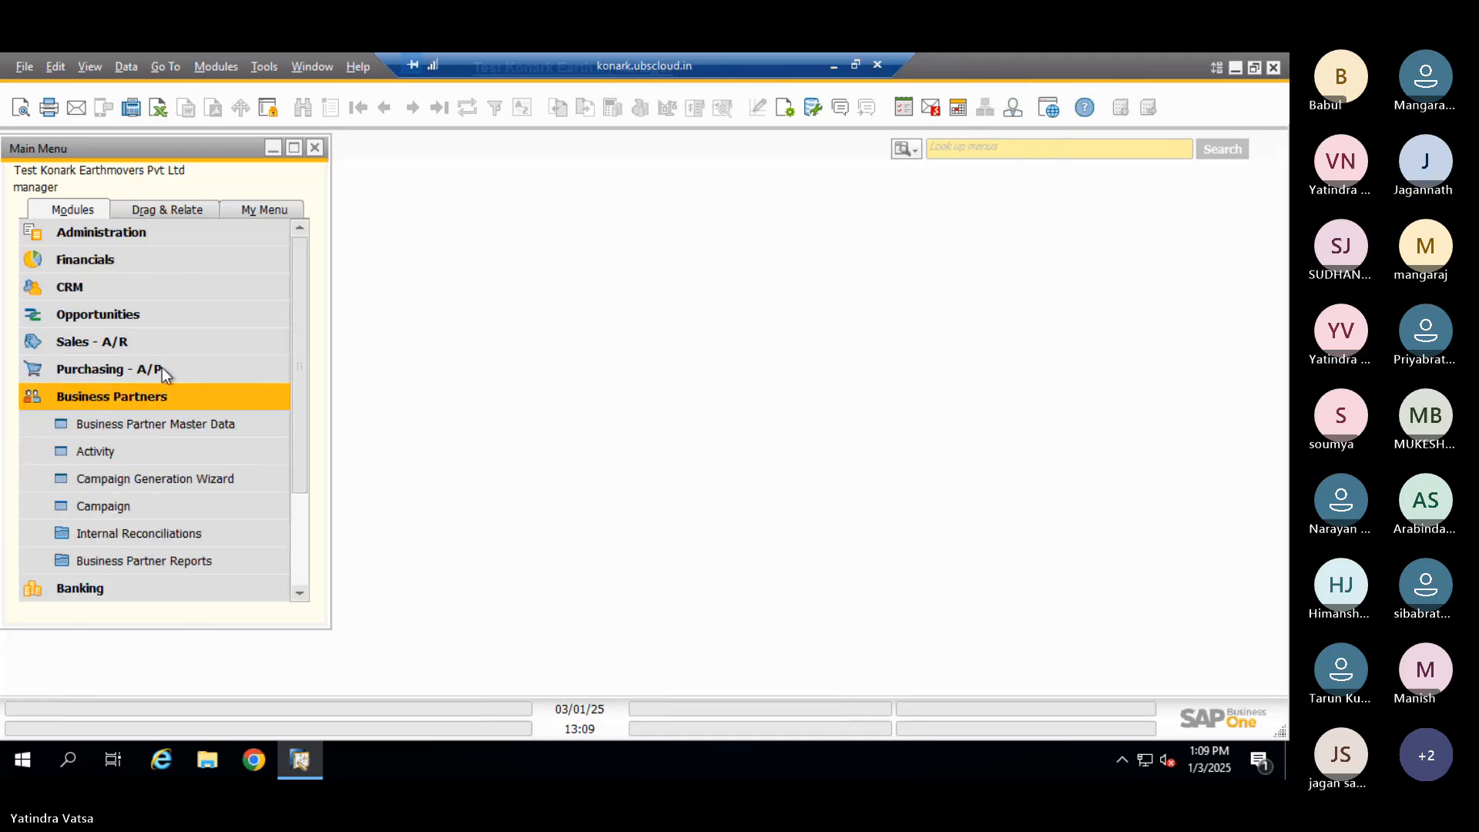
click(164, 426)
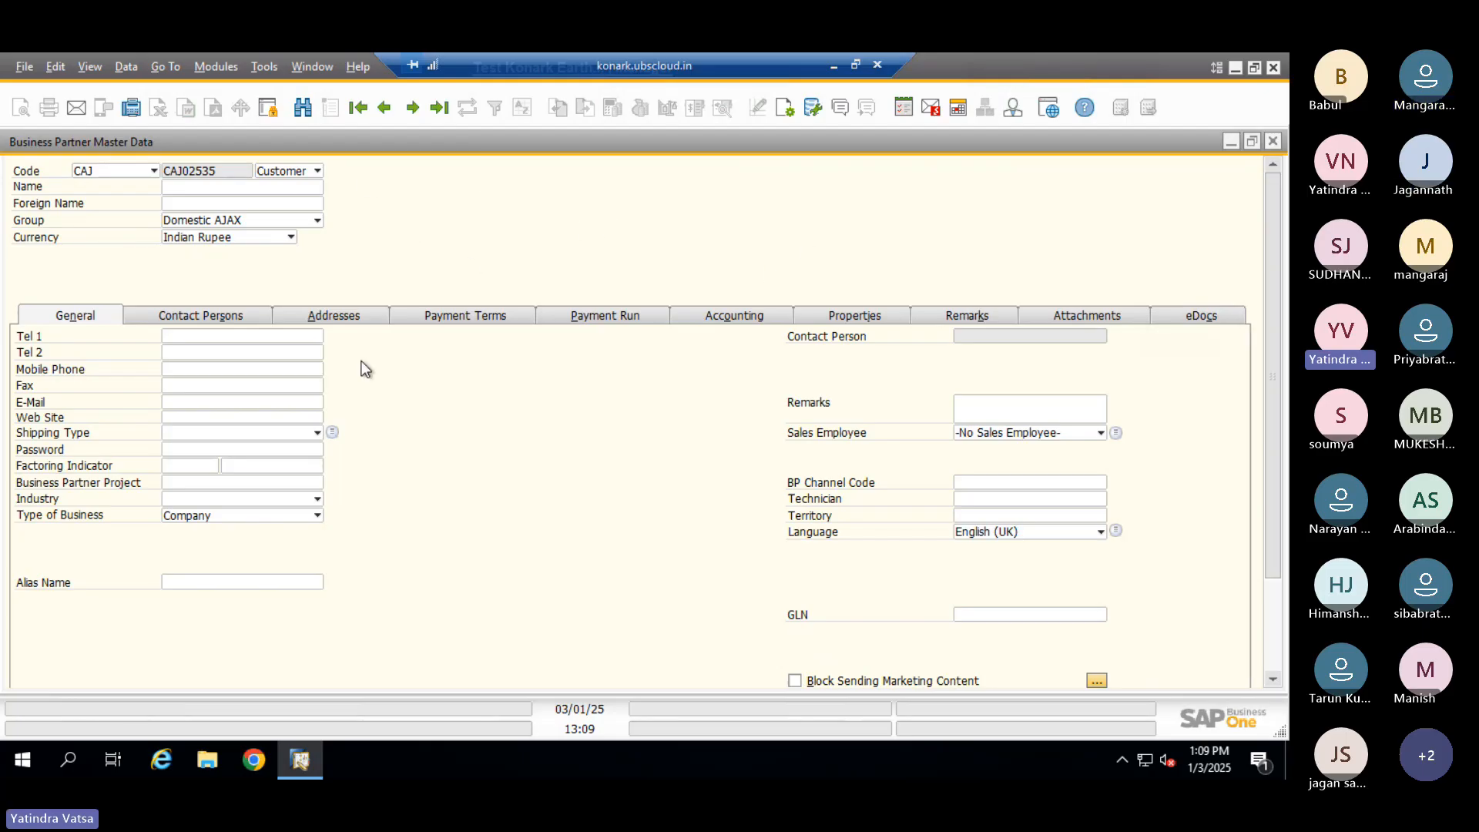
Uncover the company name in the header, start another SAP Business One session, and choose the productive Konark Earthmovers company
drag(568, 64, 832, 65)
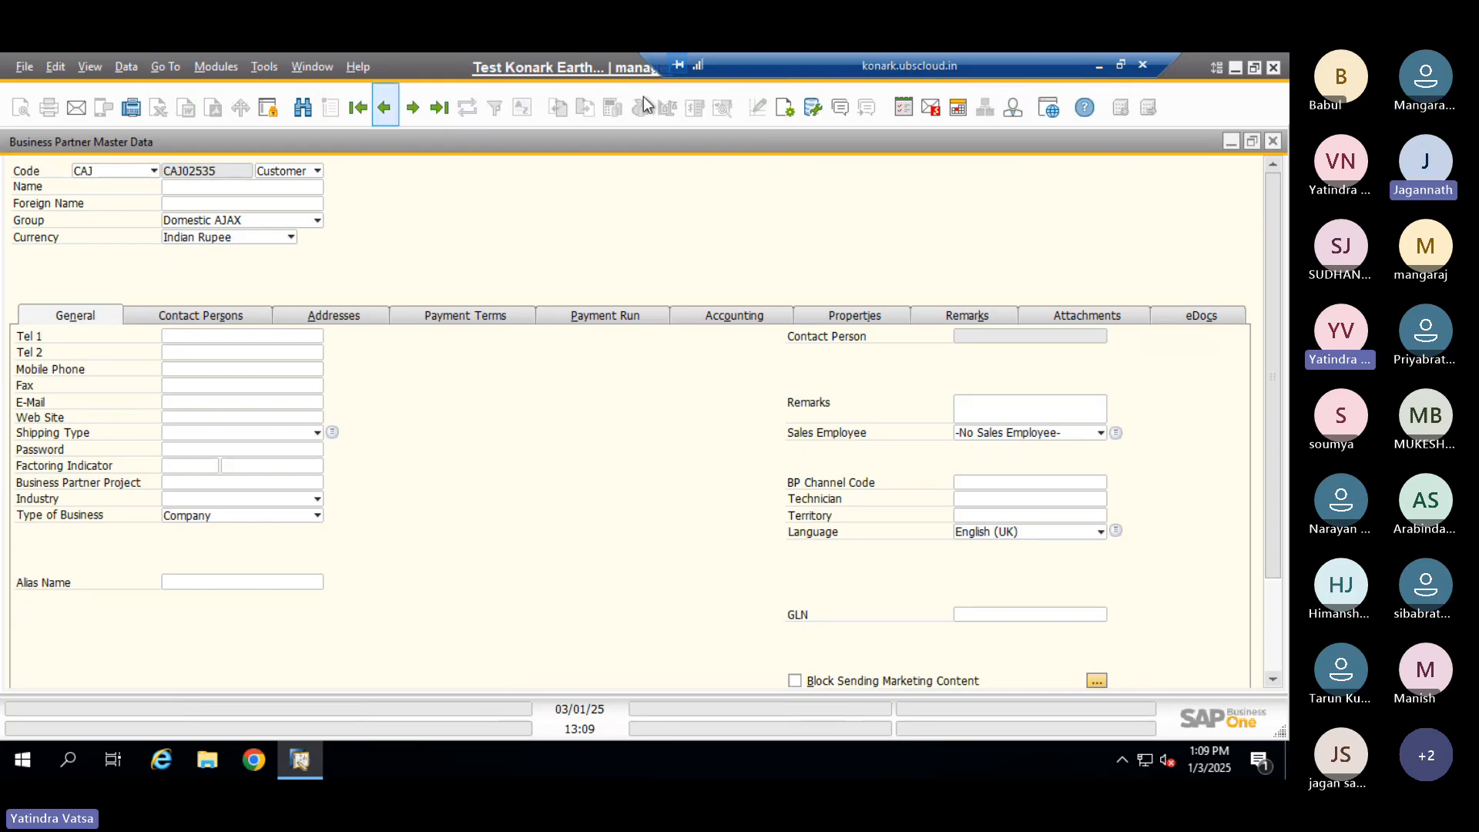
right_click(301, 760)
click(316, 658)
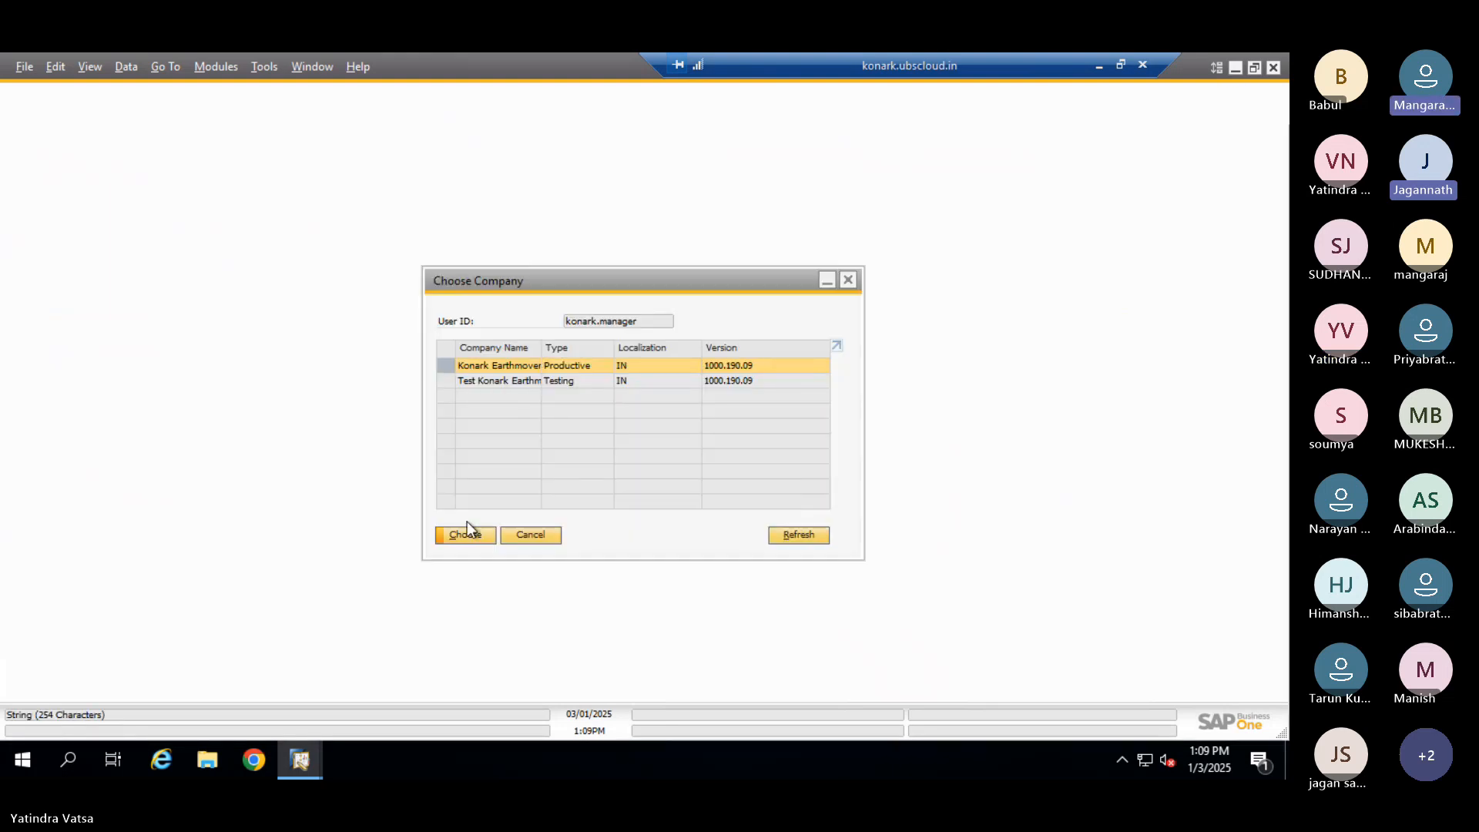
click(470, 535)
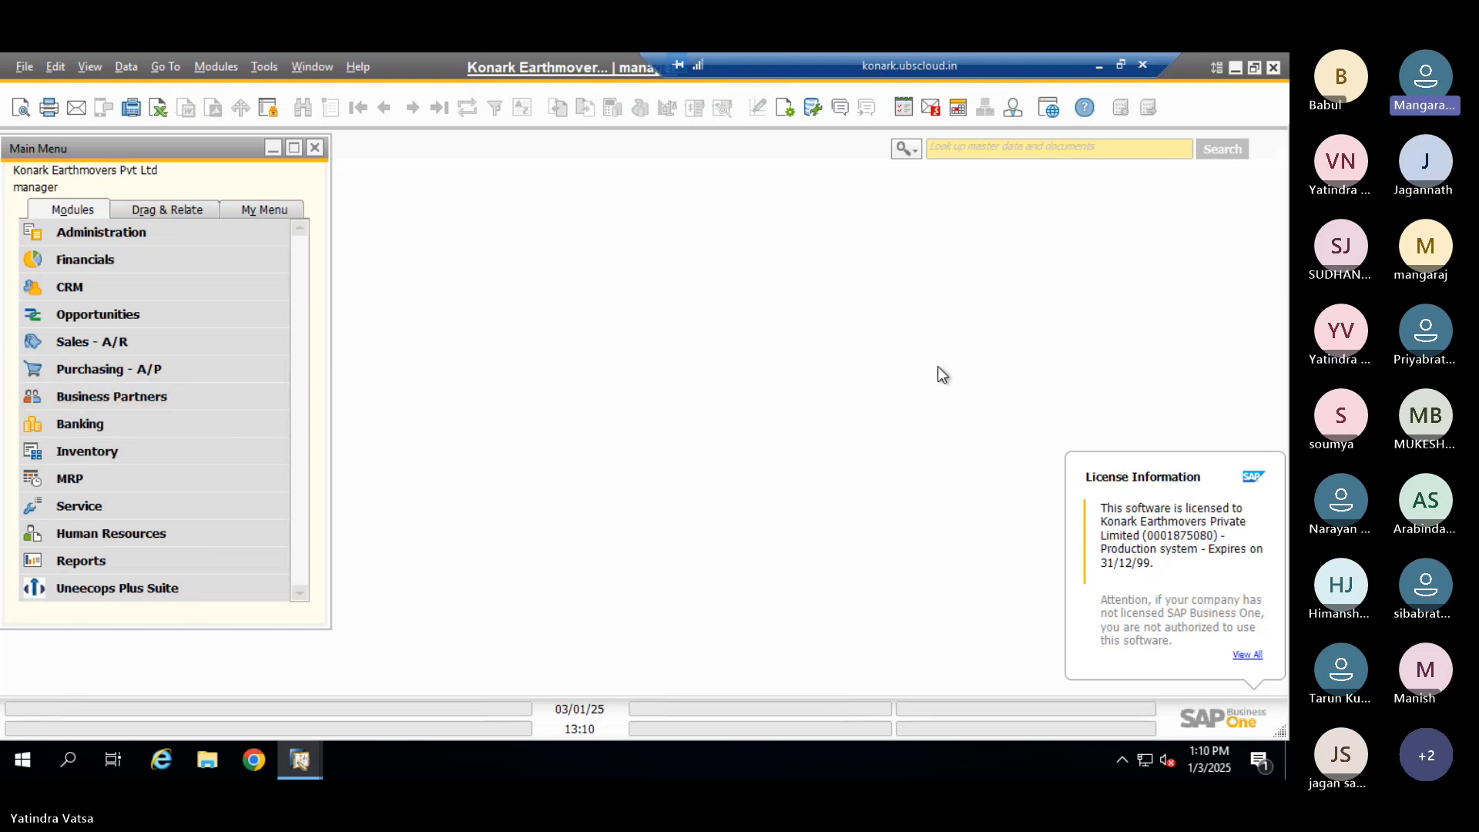
Open Business Partner Master Data in the productive company, view the last partner record, and start a new record
click(149, 398)
click(162, 421)
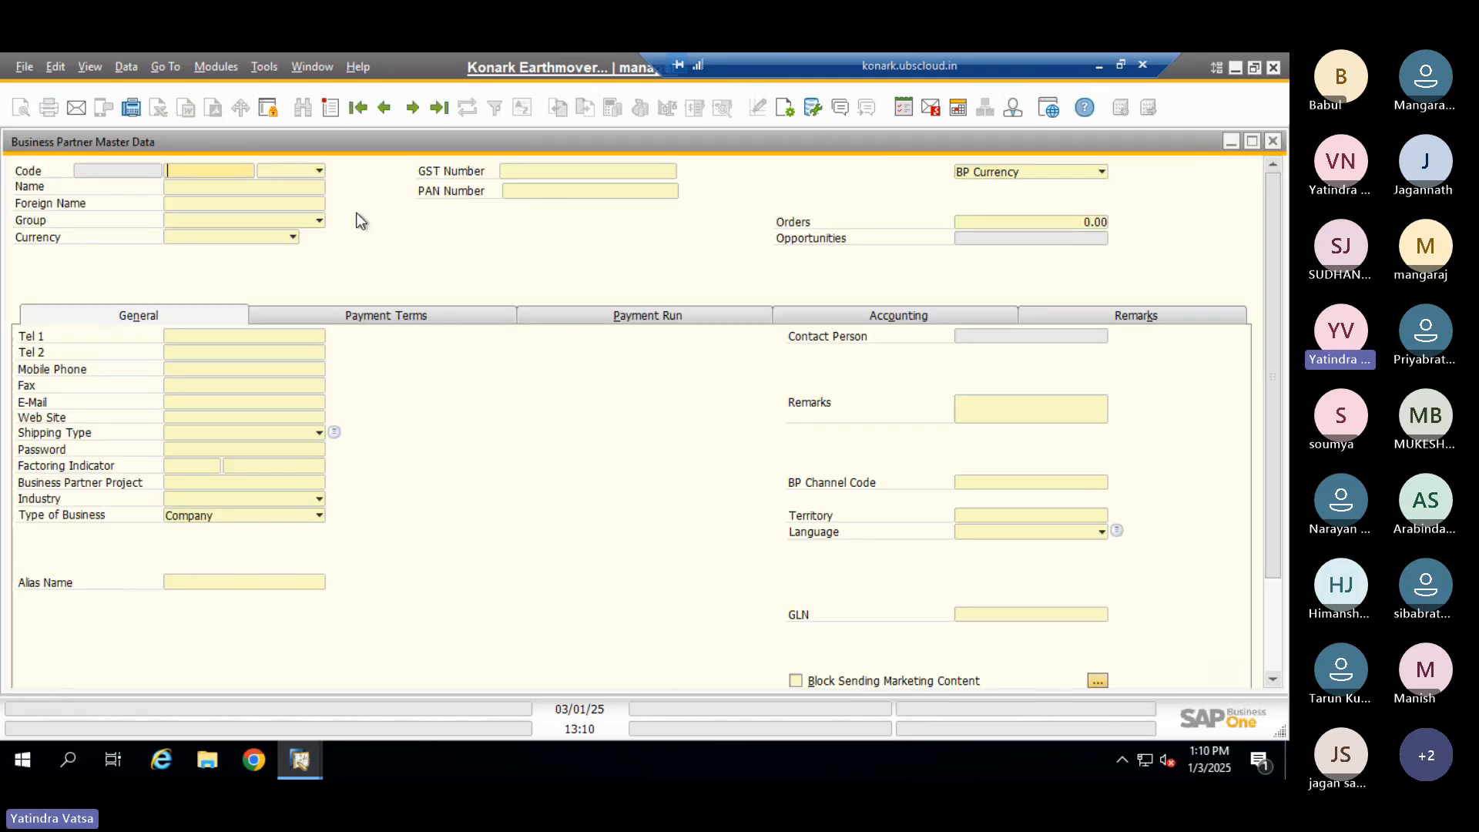
click(389, 112)
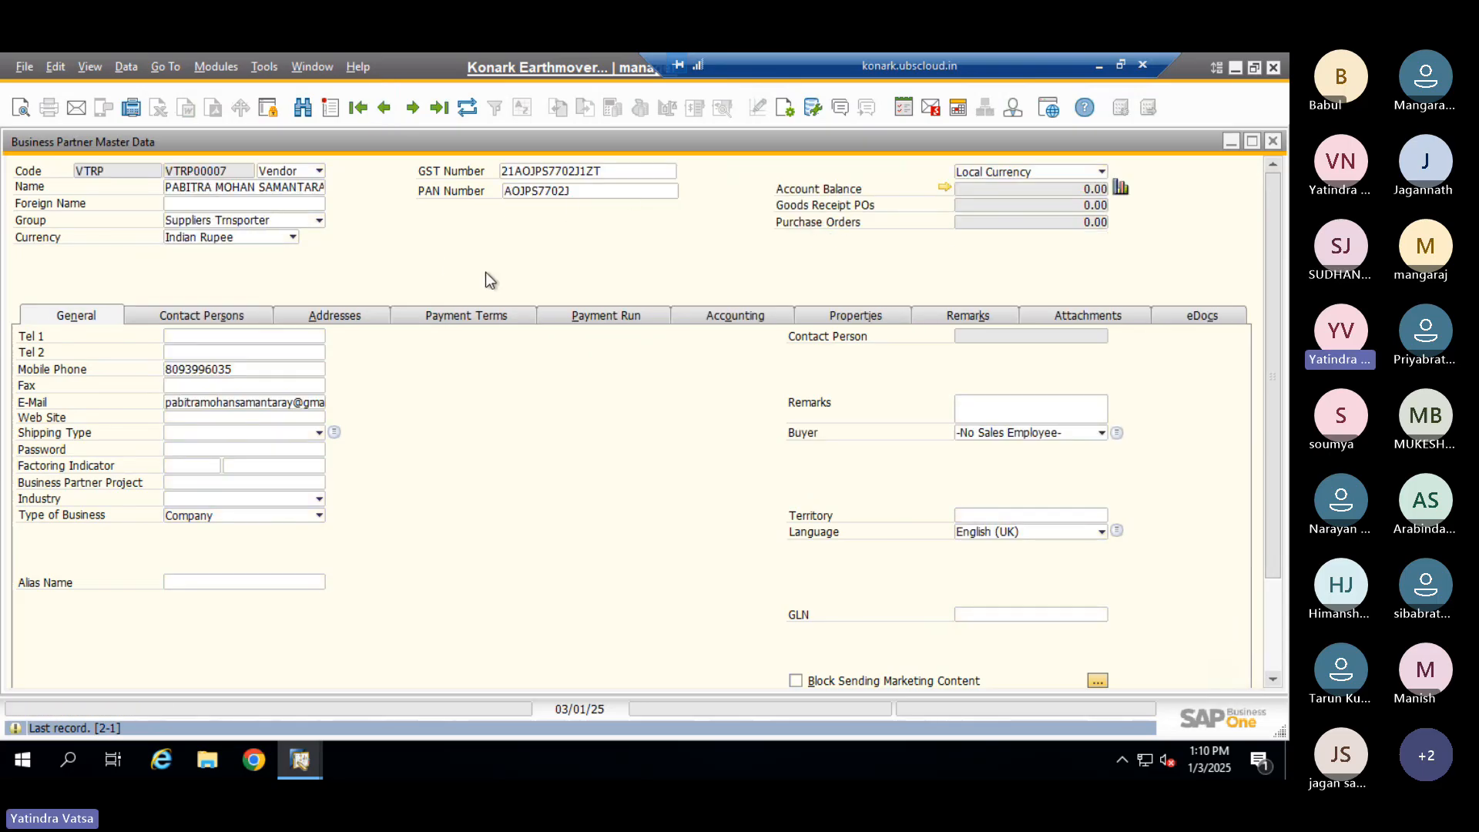
key(ctrl+a)
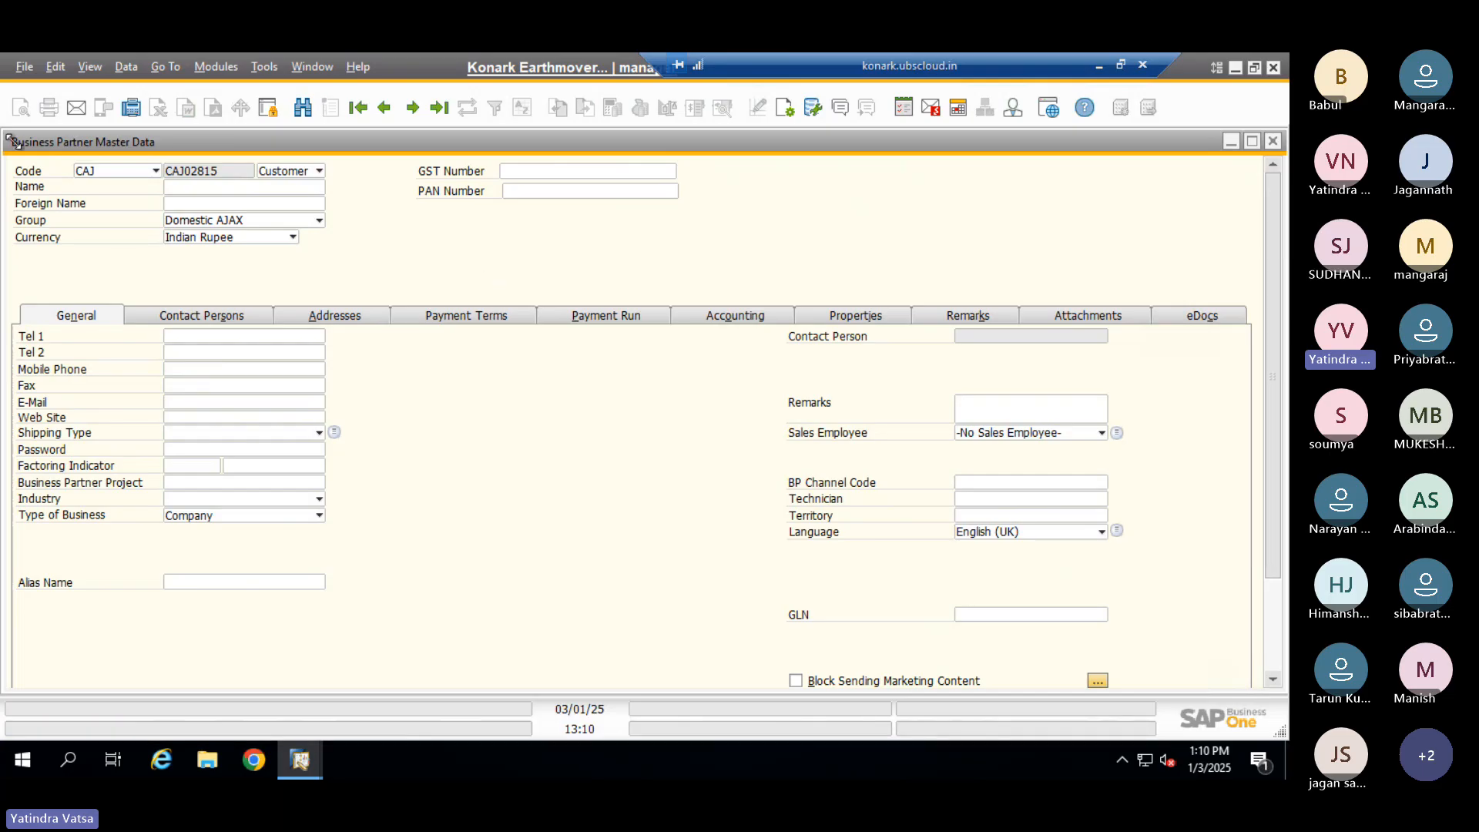
Compare the code series offered for customers and vendors by switching the partner type to Vendor and back to Customer
click(134, 172)
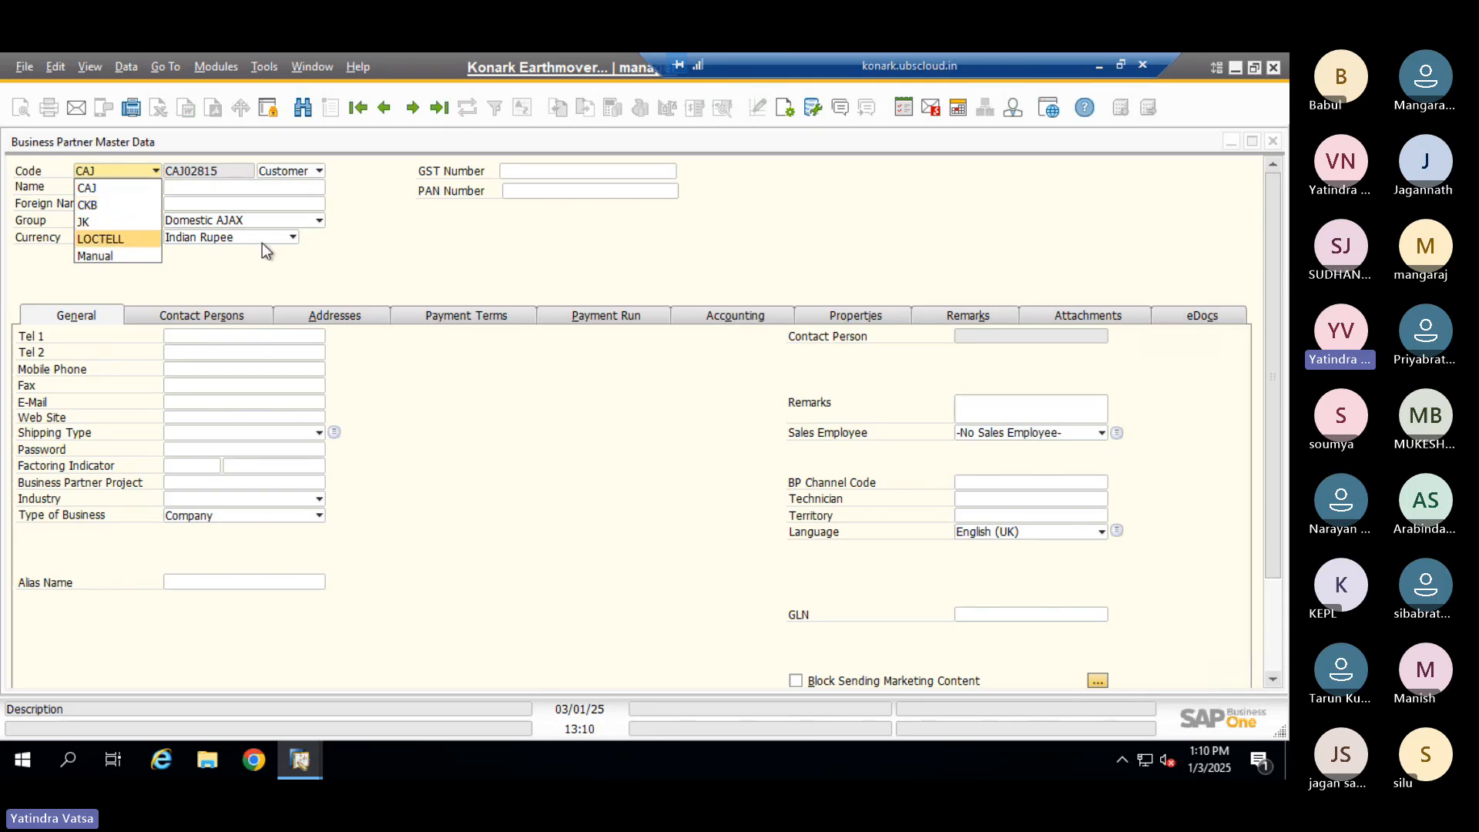
click(362, 239)
click(289, 173)
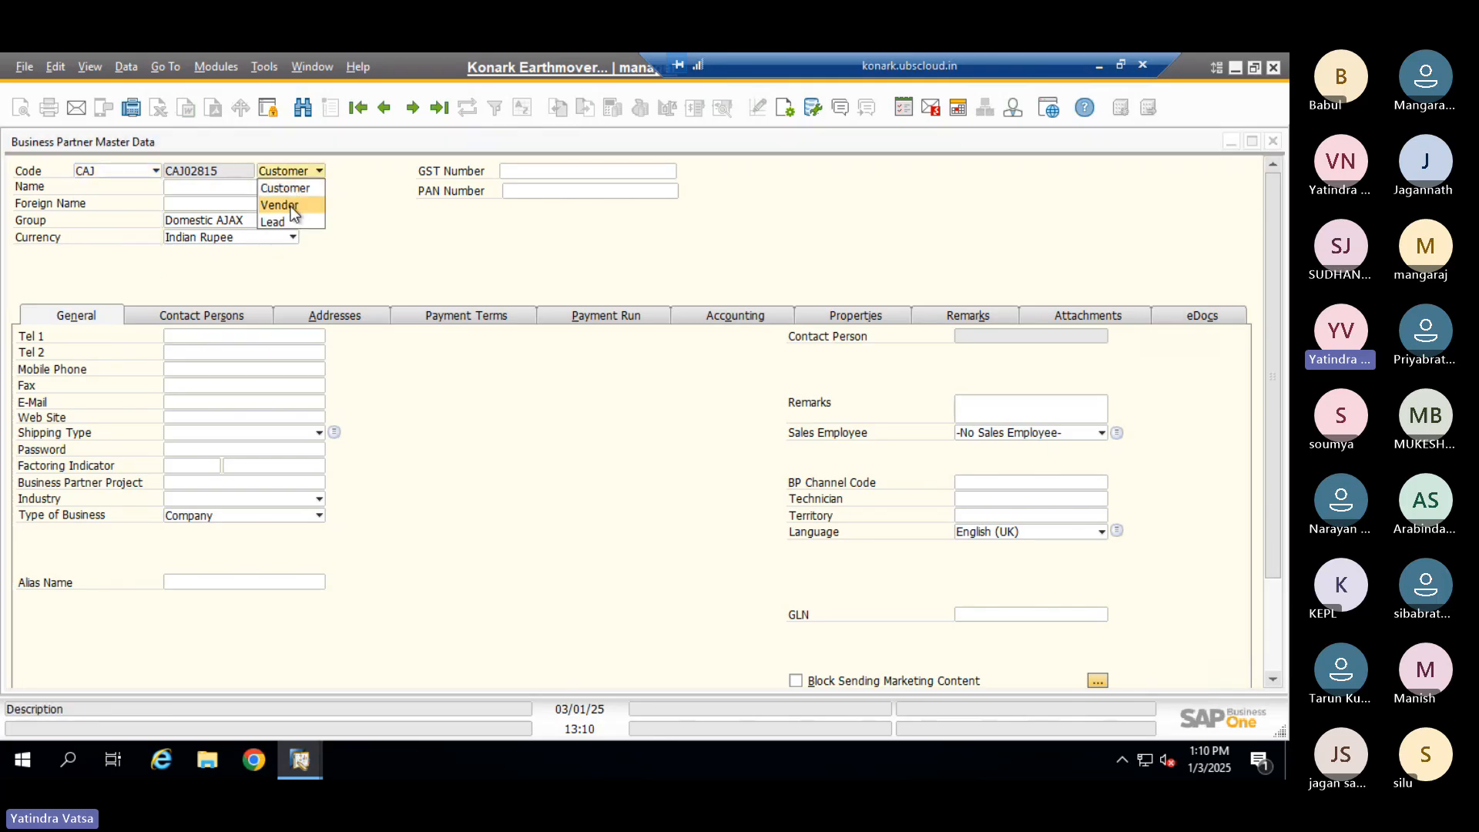
click(291, 205)
click(117, 169)
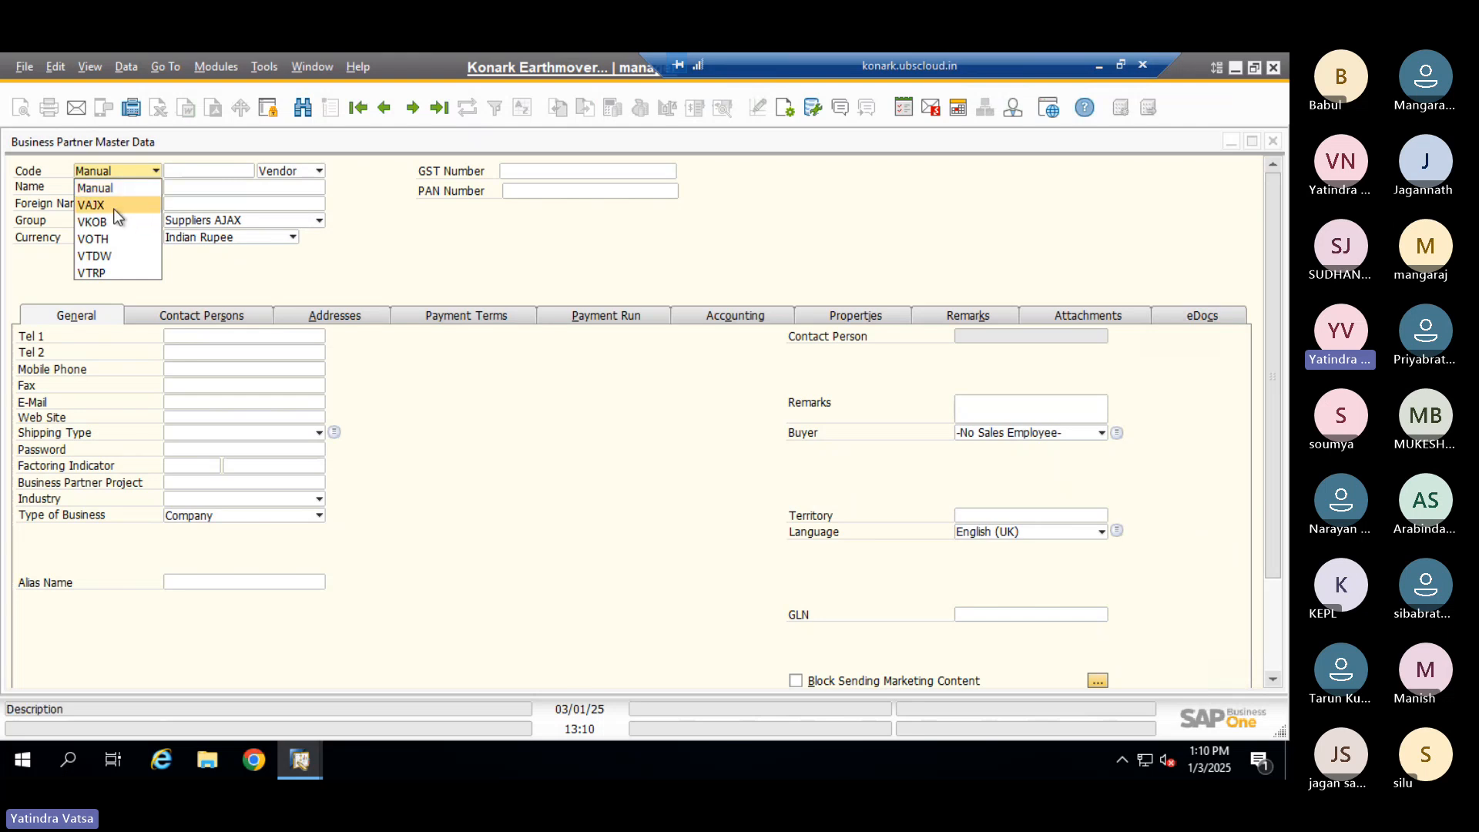
click(294, 174)
click(294, 169)
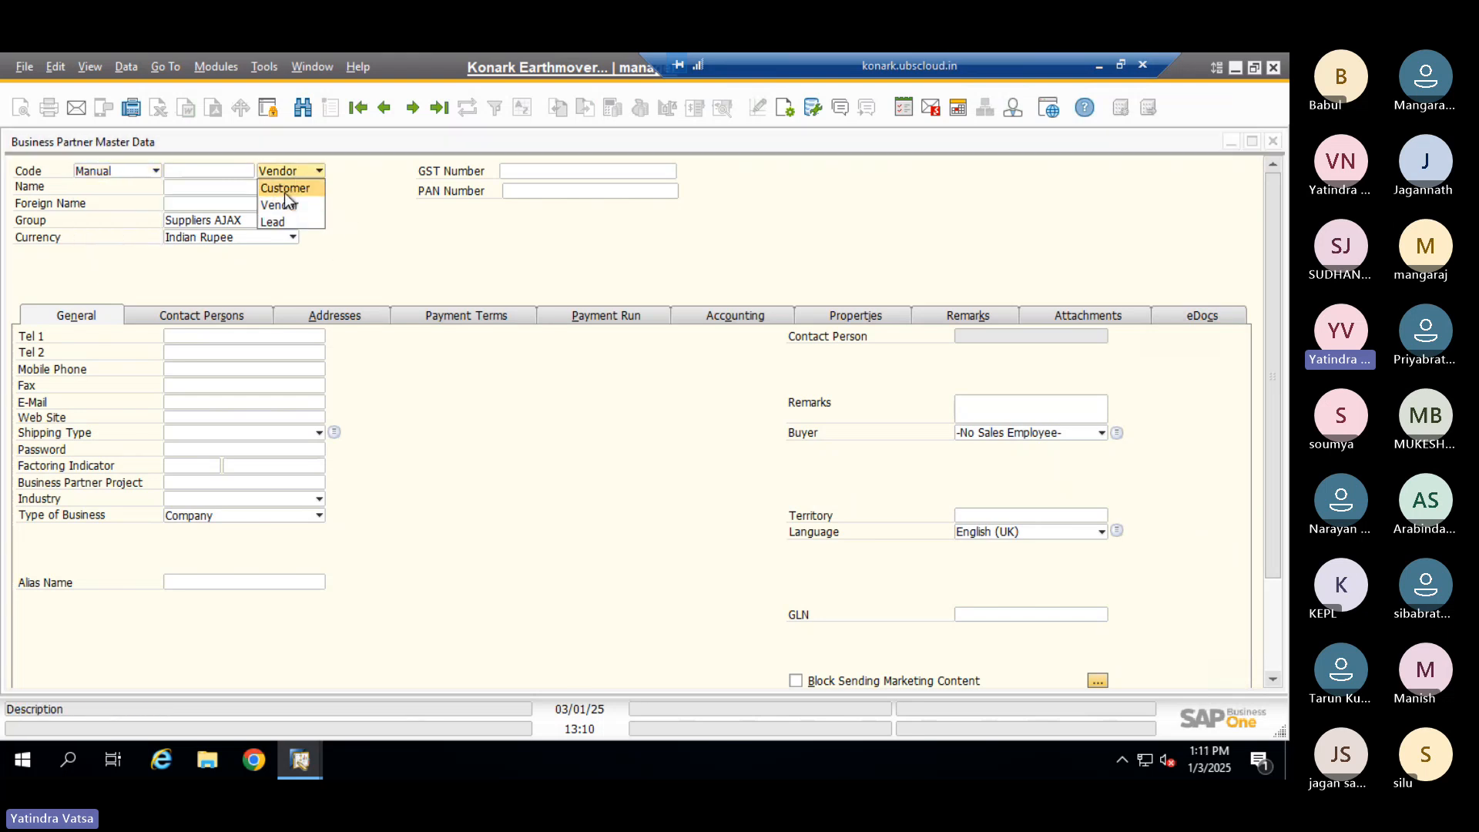
click(306, 190)
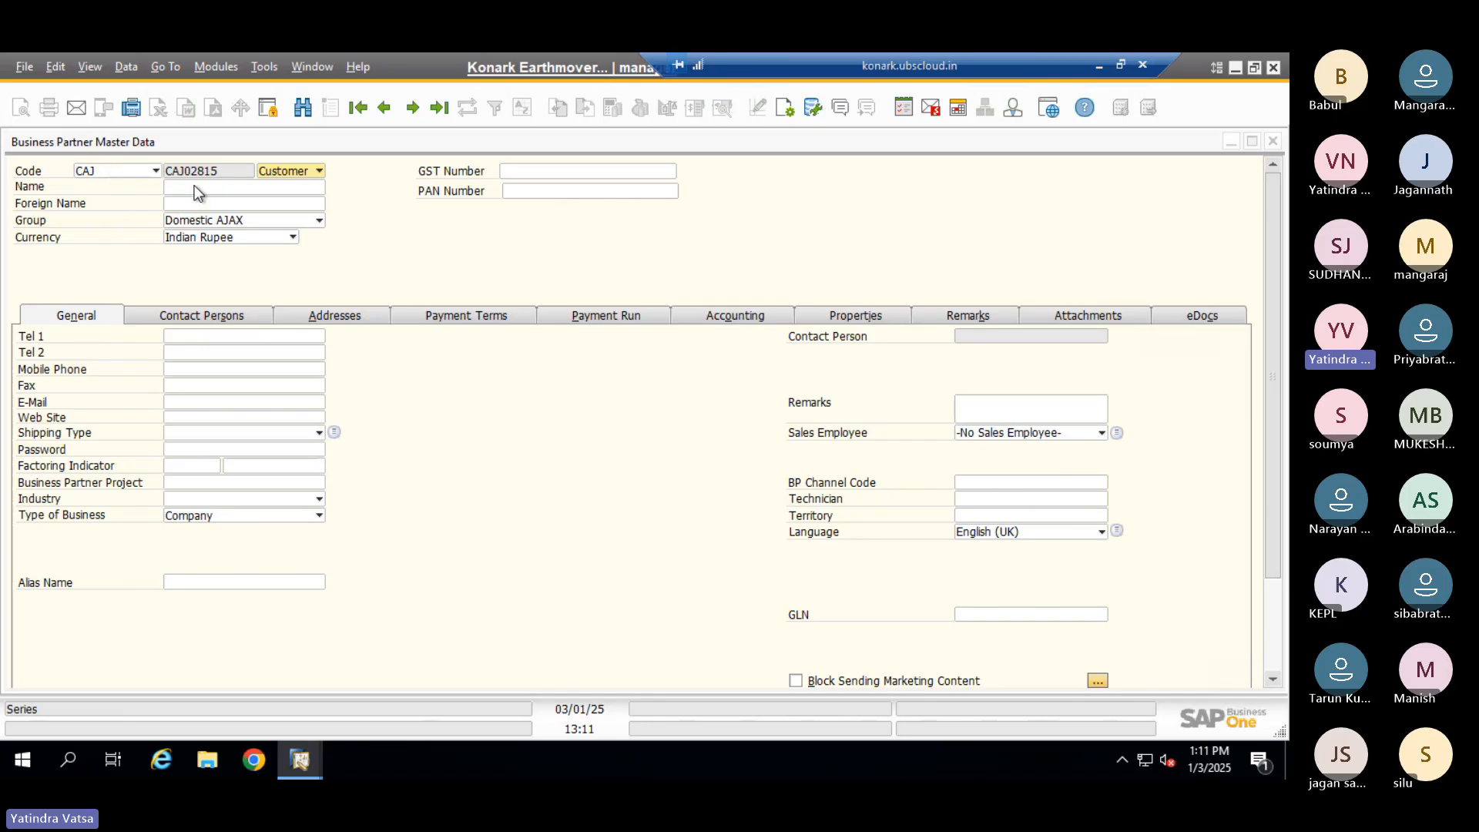
Select the CKB code series for the new customer and enter AFCD as its name
click(116, 171)
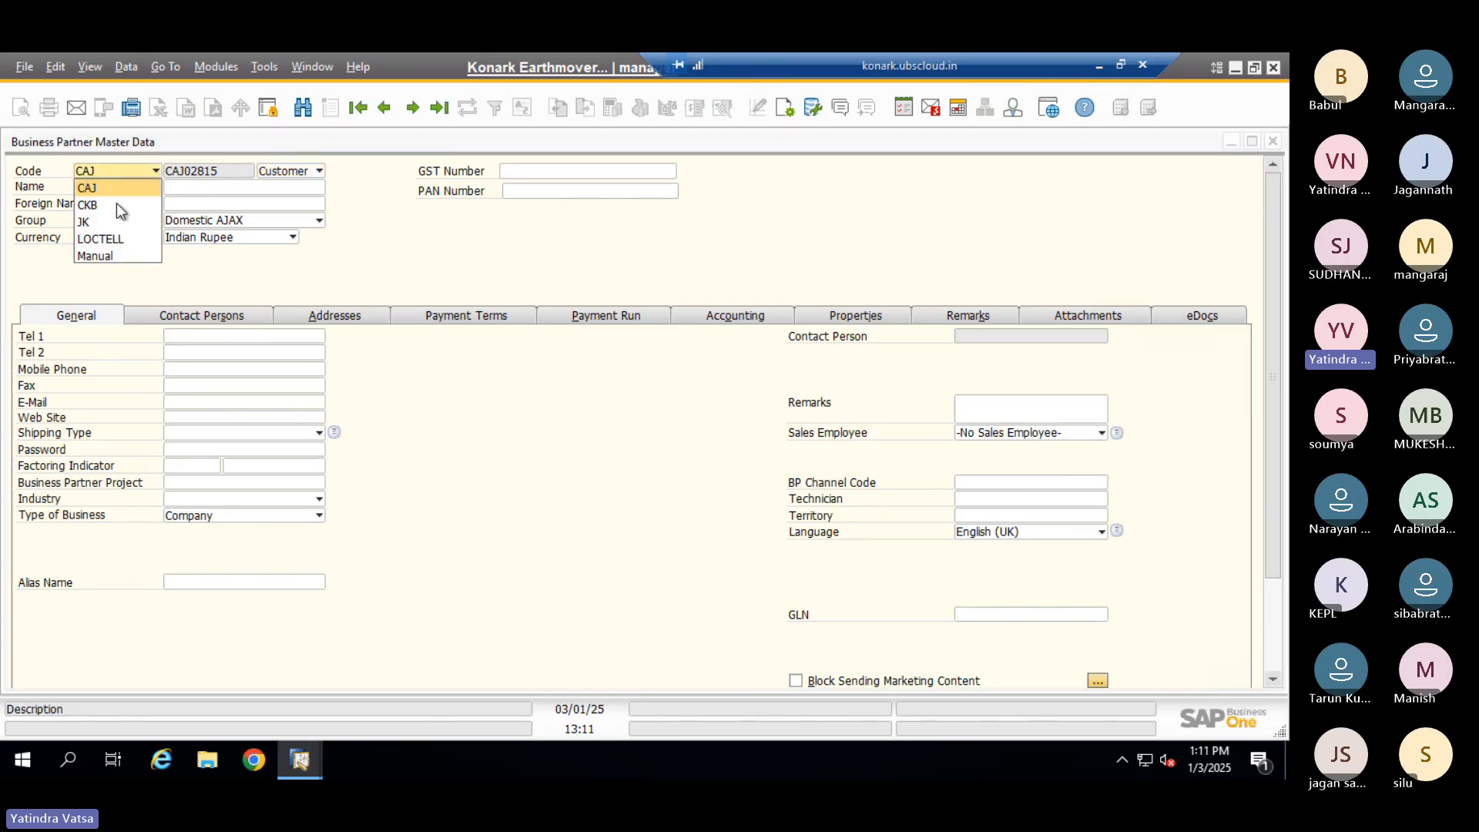
click(105, 205)
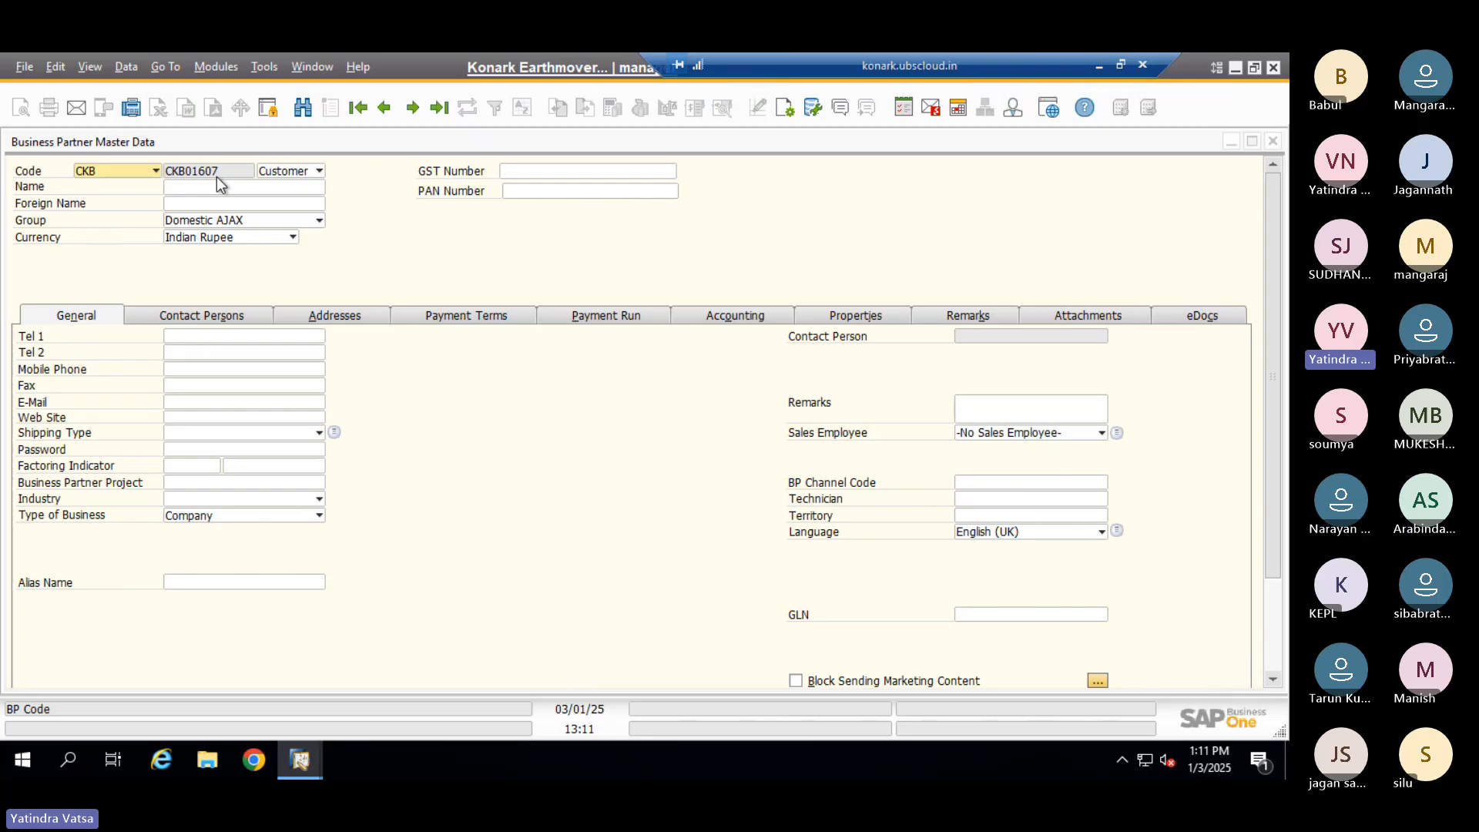
click(179, 185)
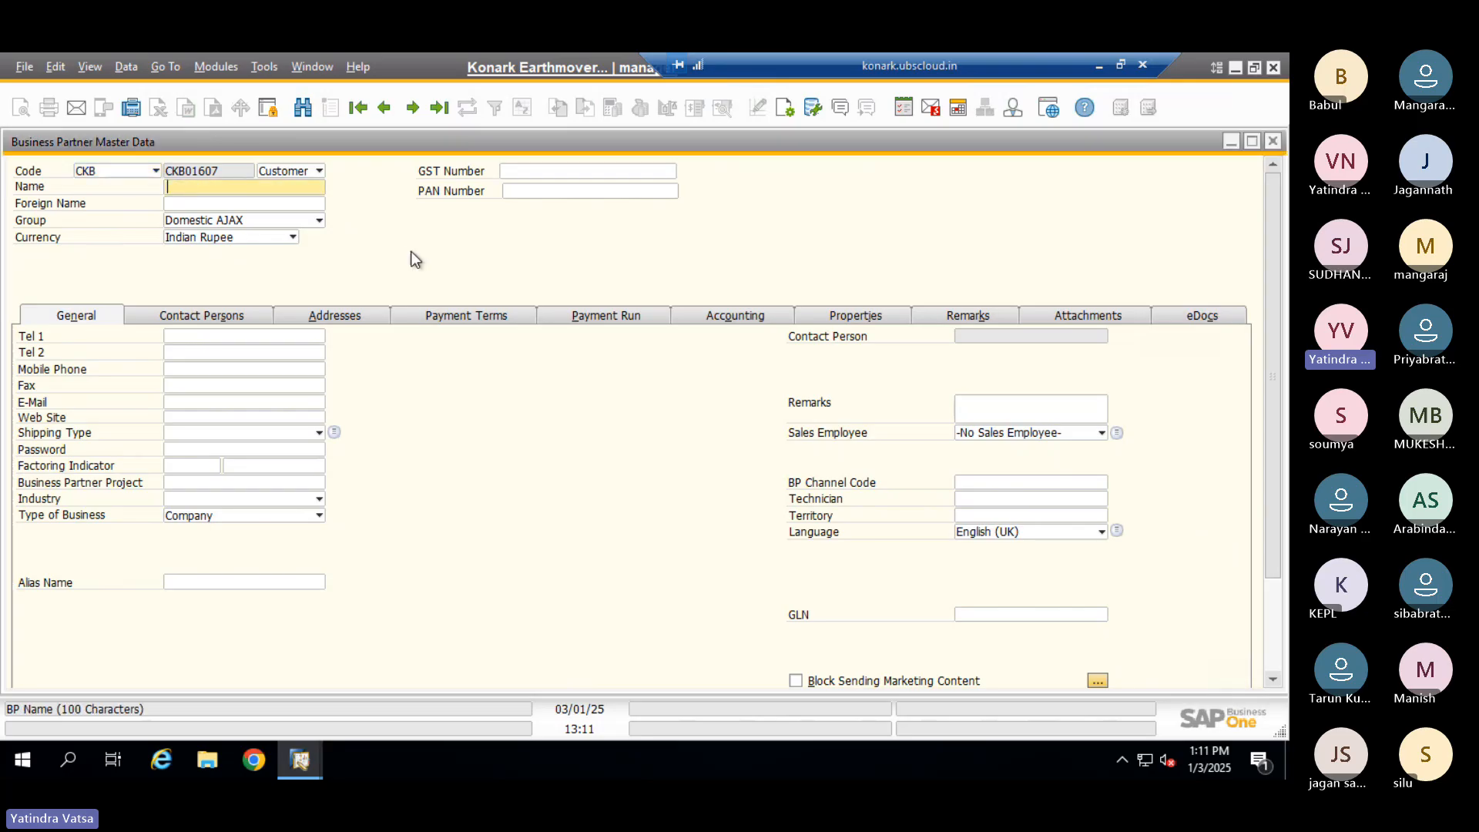
text(AF)
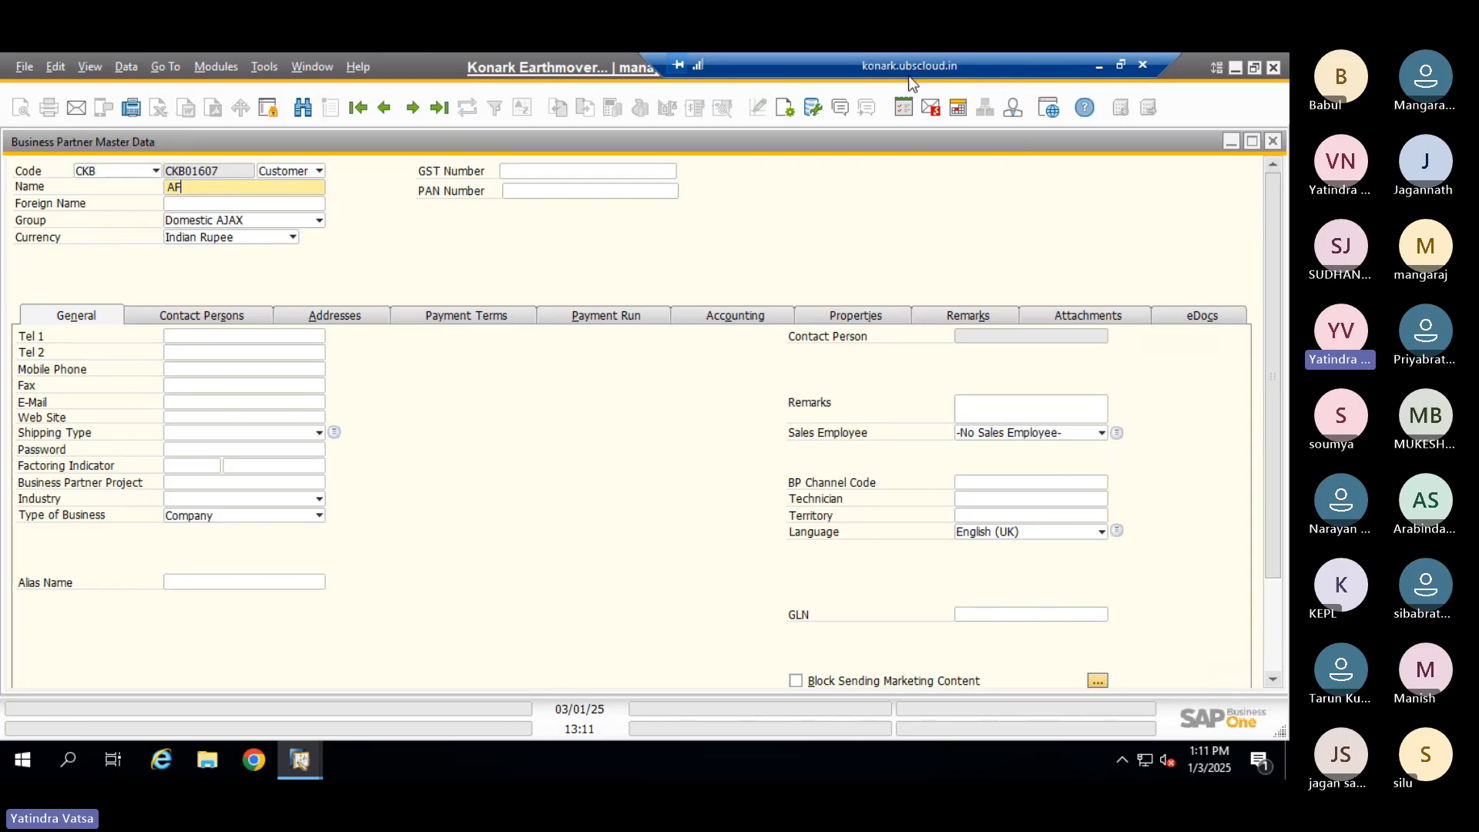
text(CD)
Check the available customer groups and the GST Number and PAN Number fields of the new record
click(237, 218)
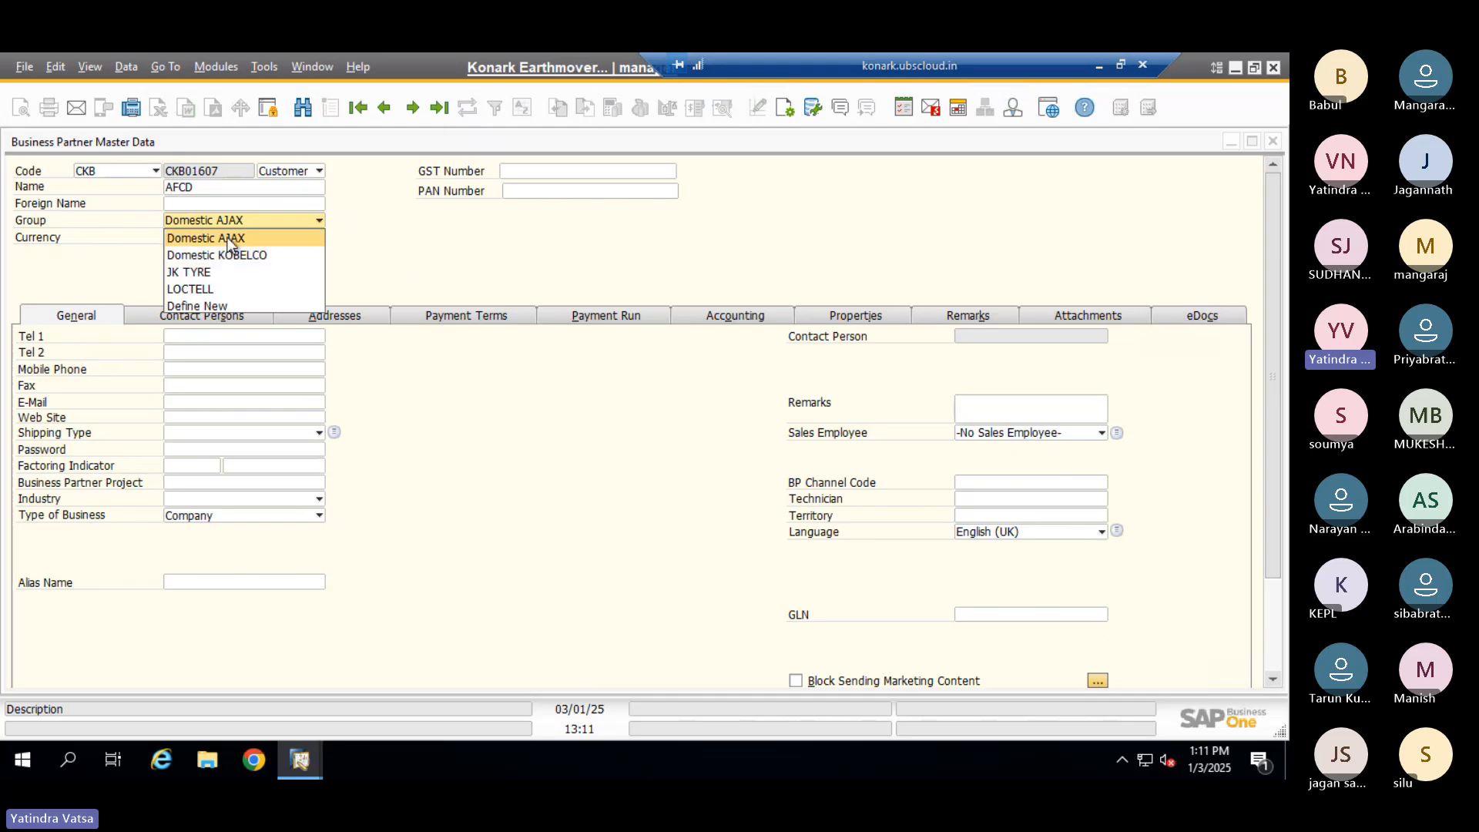
click(530, 169)
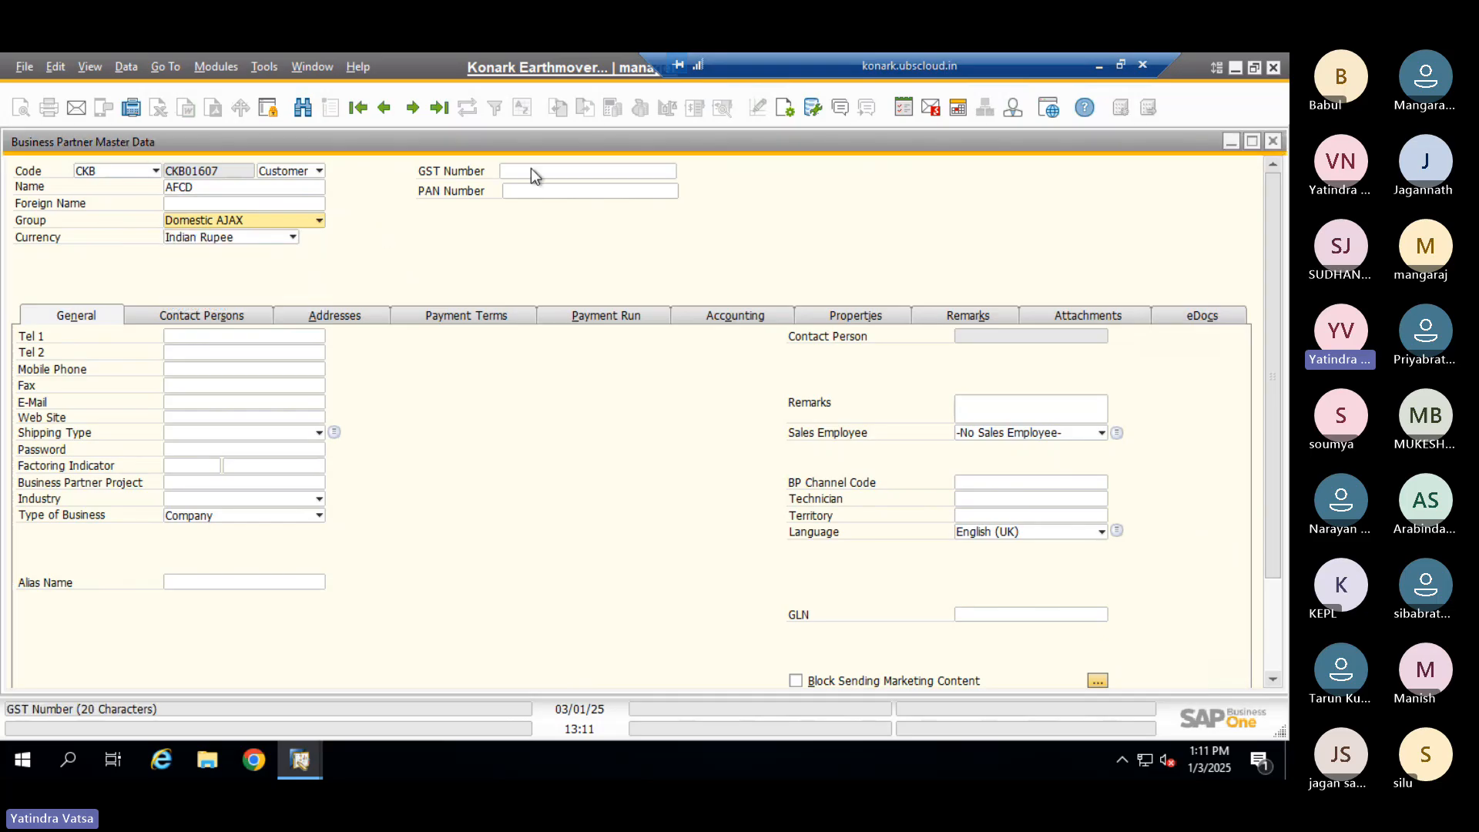
click(521, 194)
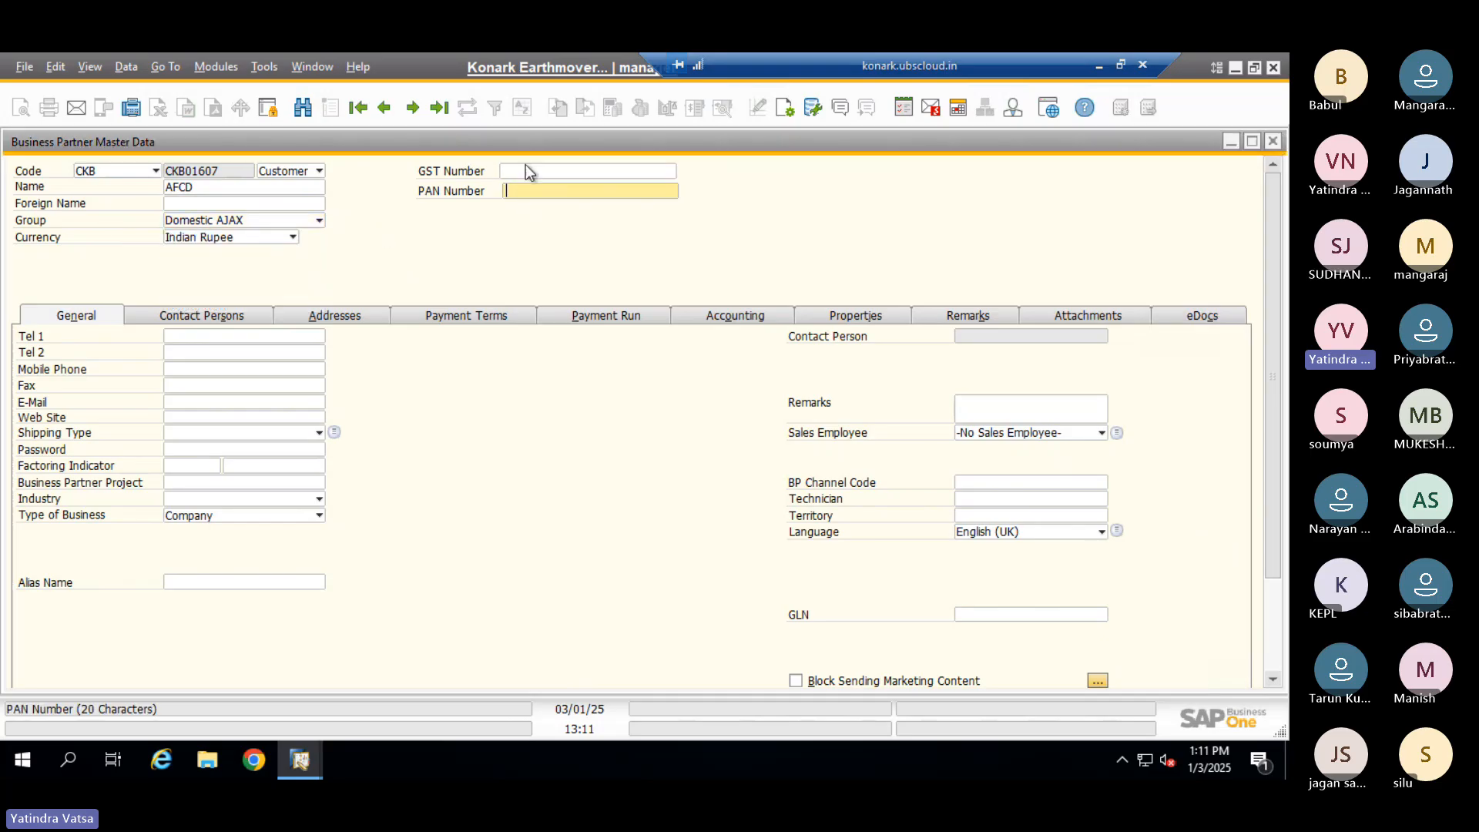
click(529, 167)
click(510, 191)
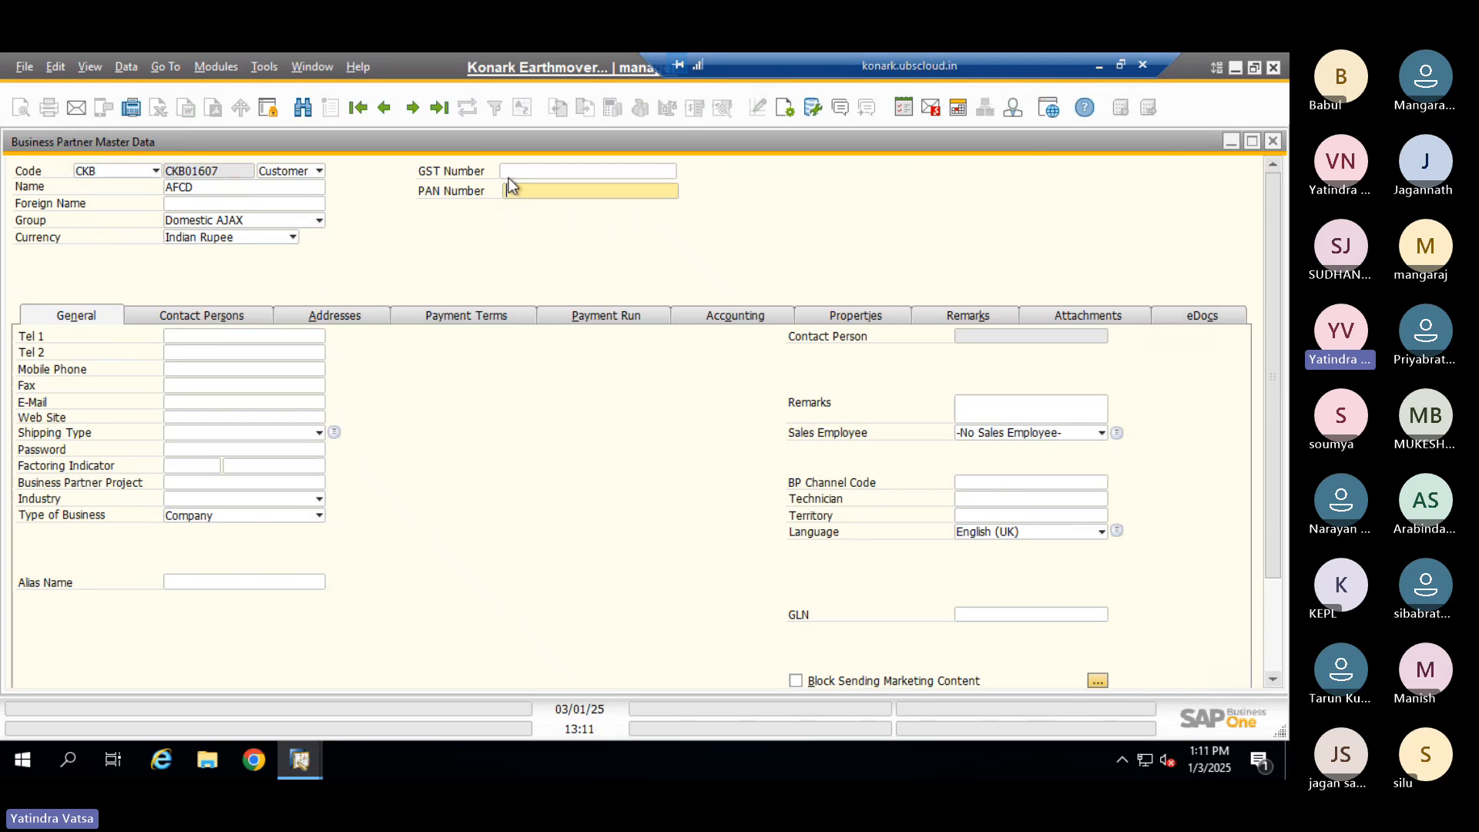
click(513, 172)
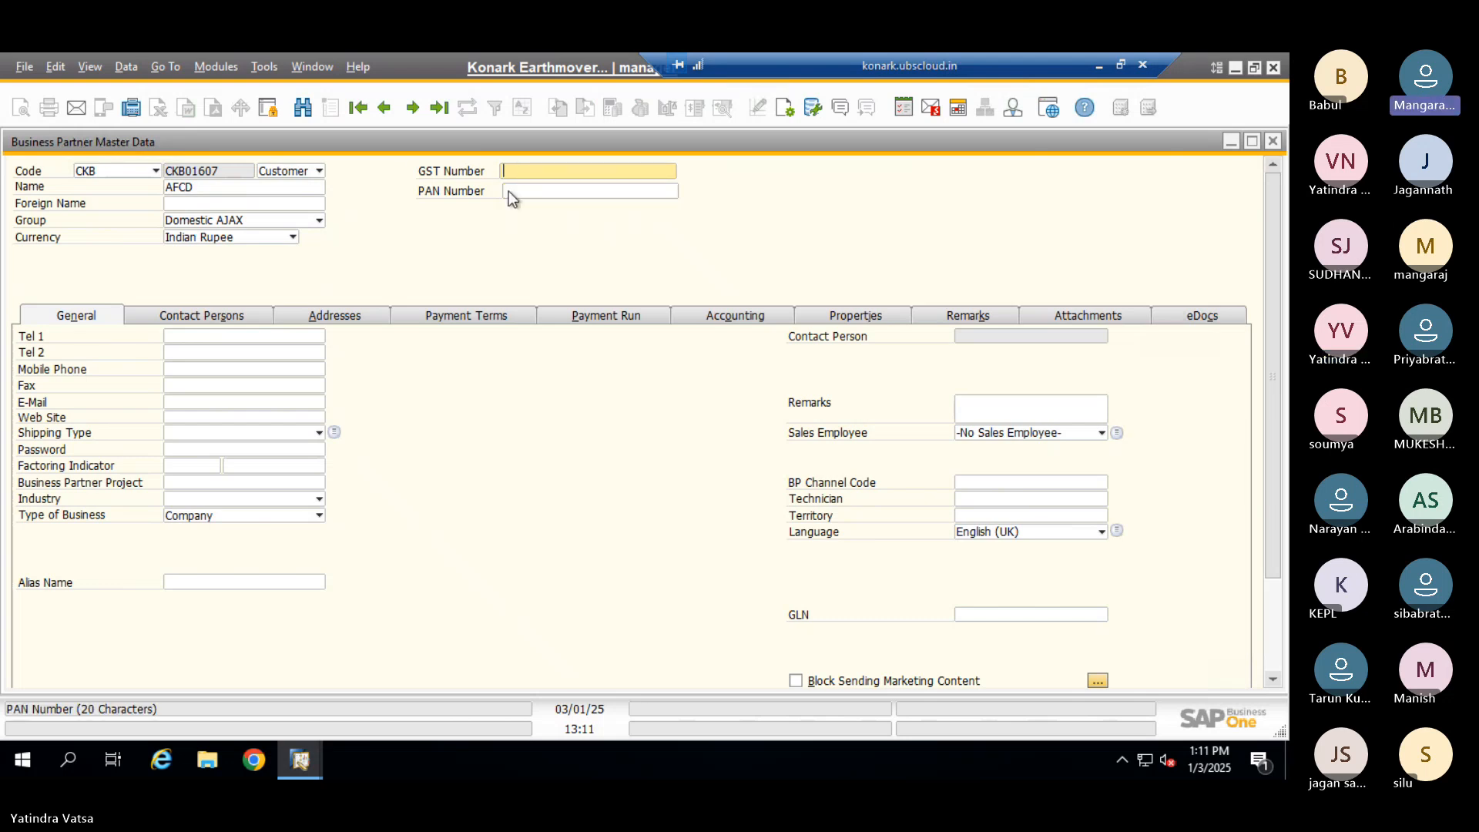
click(510, 191)
click(521, 176)
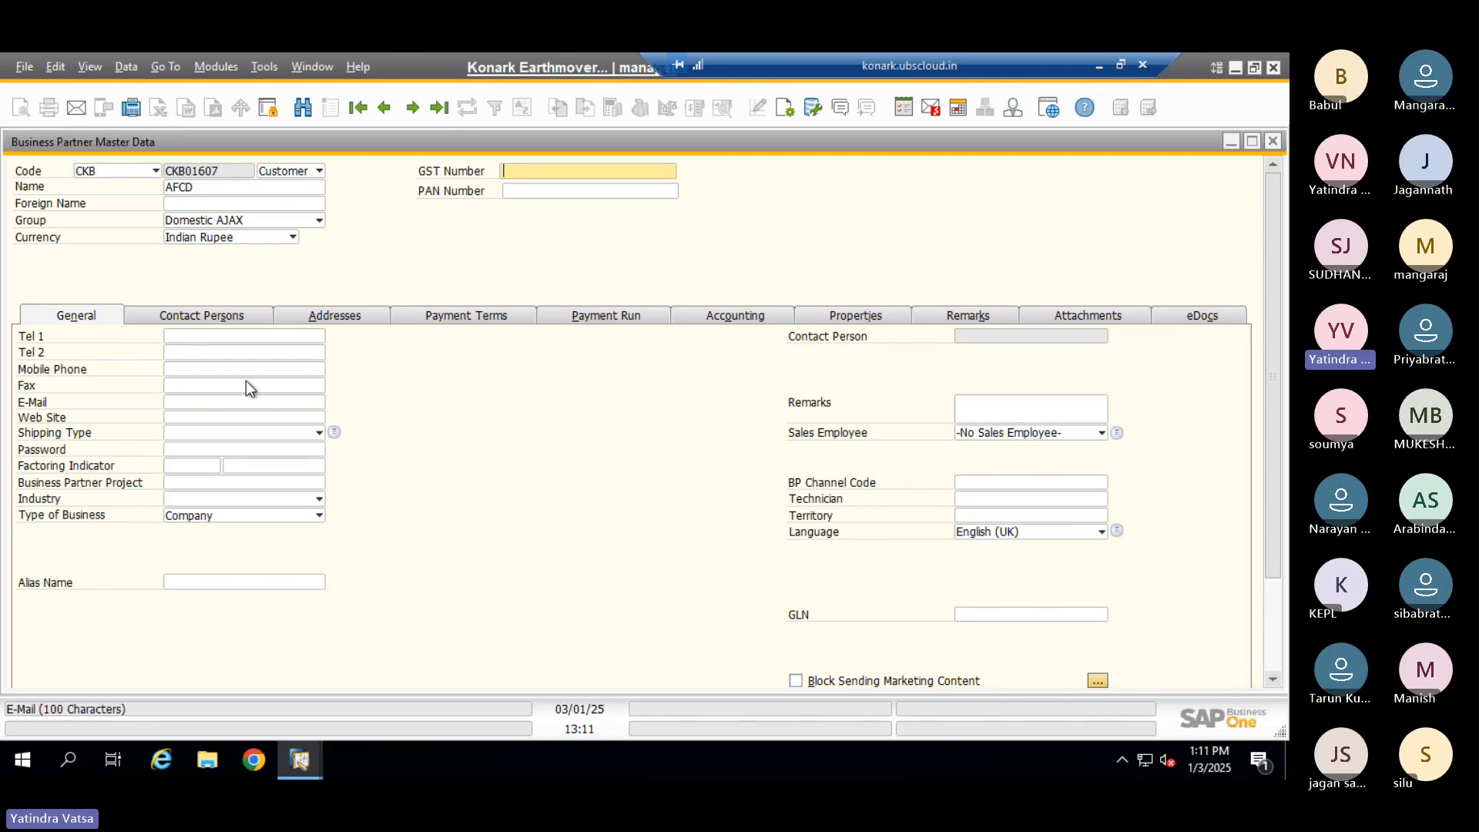
Examine the Mobile Phone and E-Mail fields in the general data and the entry fields for contact persons
click(176, 367)
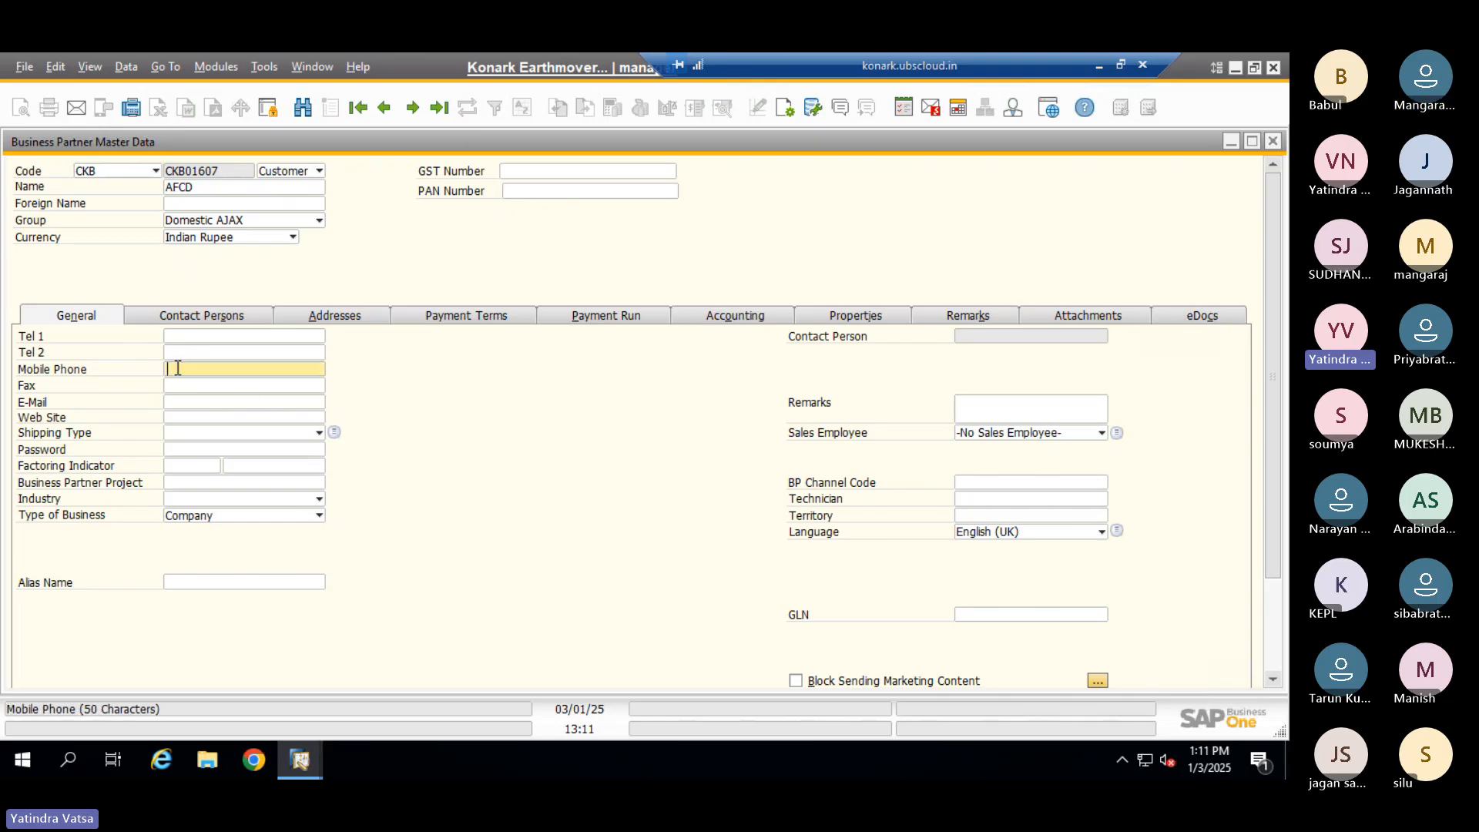
click(182, 402)
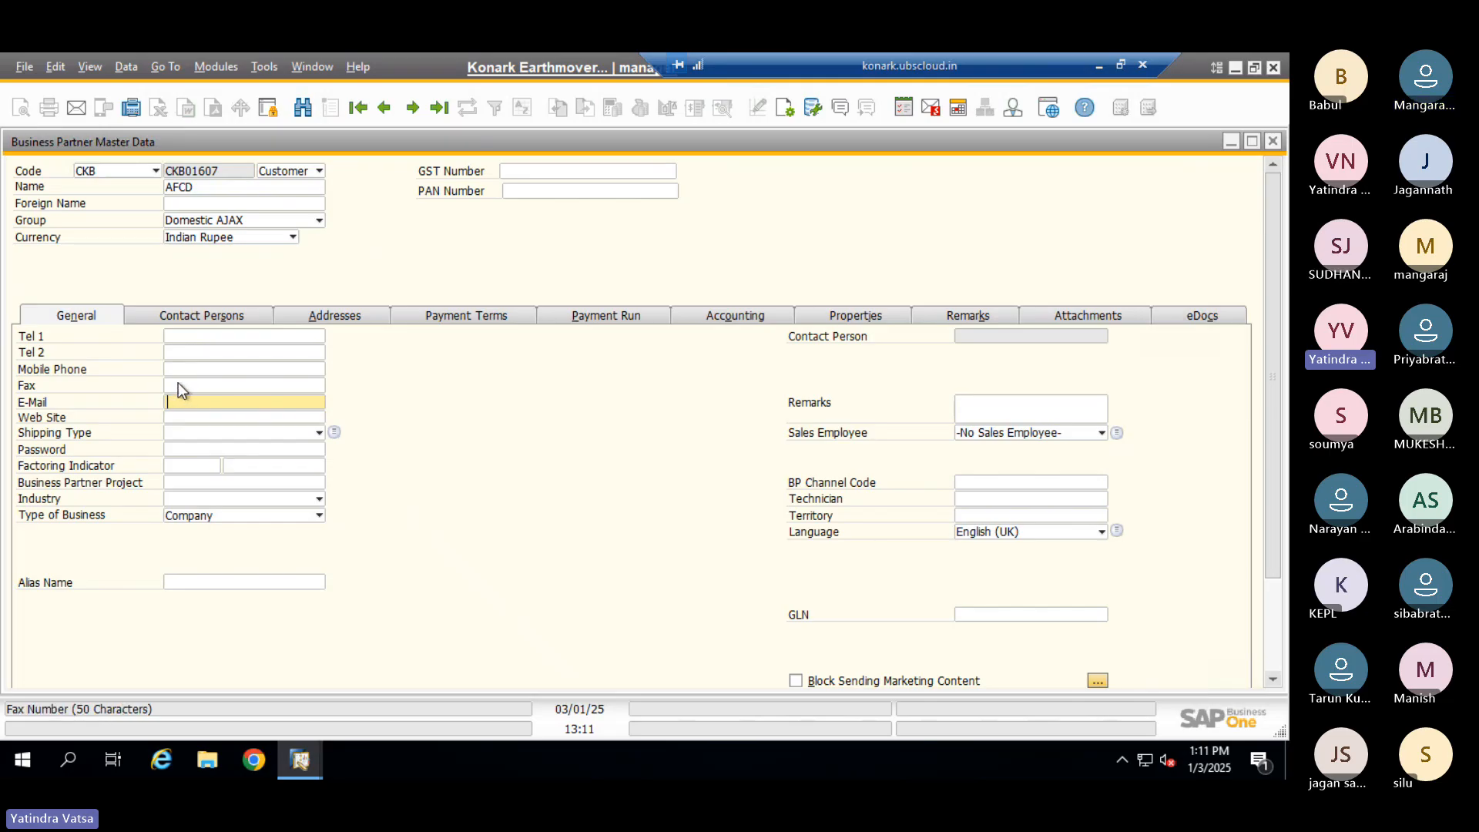
scroll(744, 426, down, 1)
scroll(648, 416, up, 1)
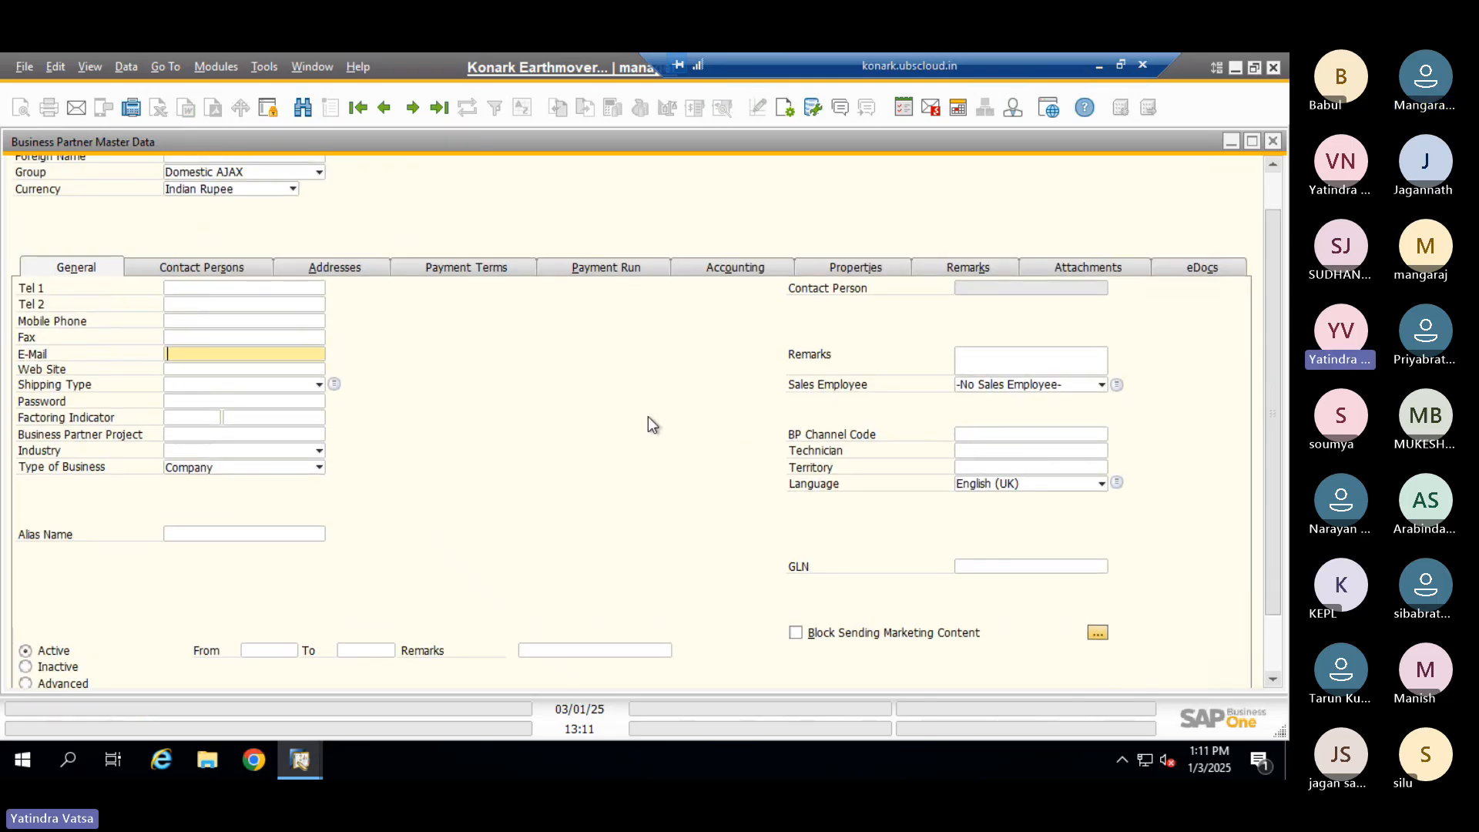
click(213, 299)
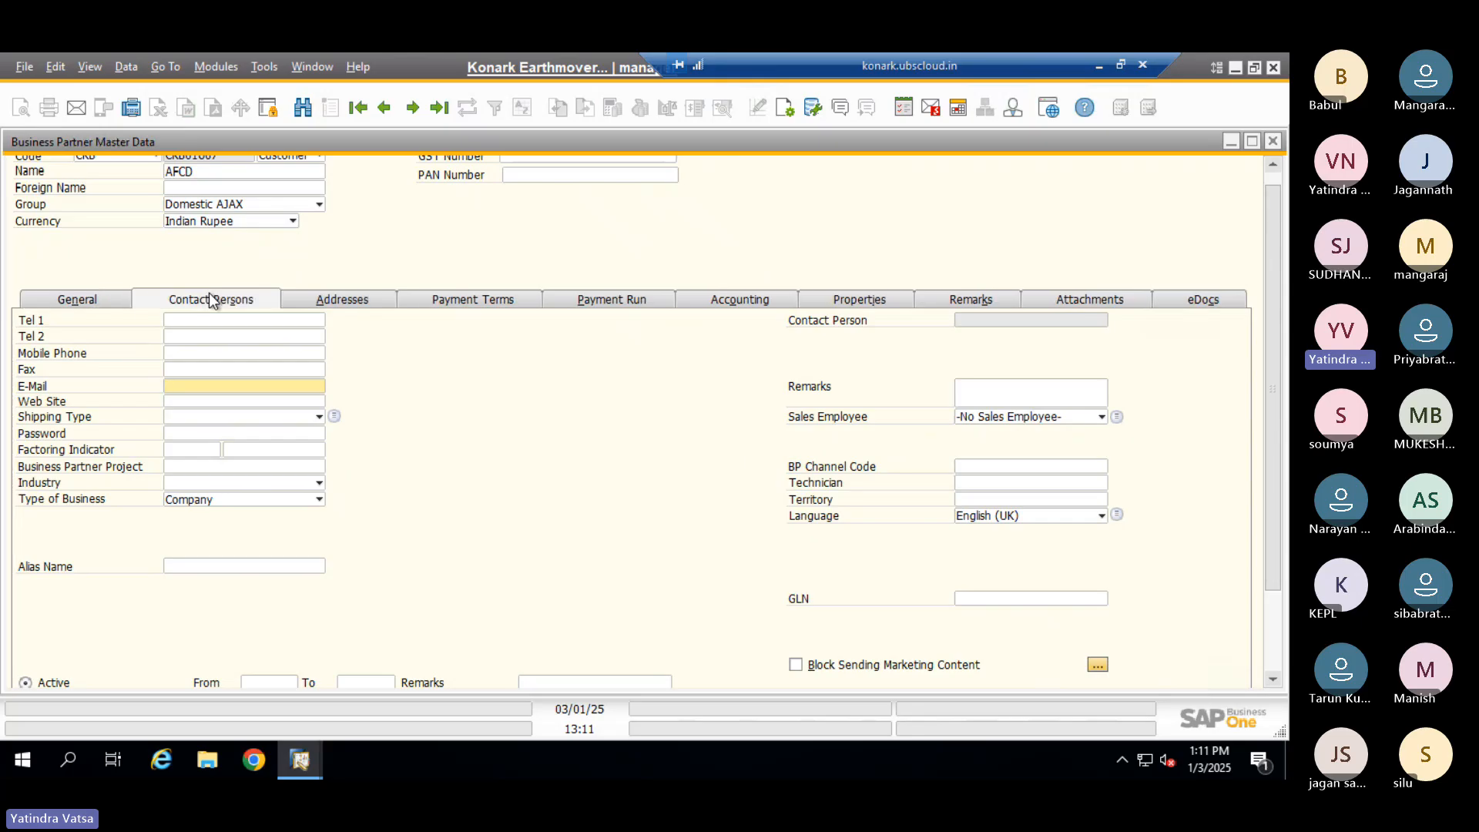
click(541, 325)
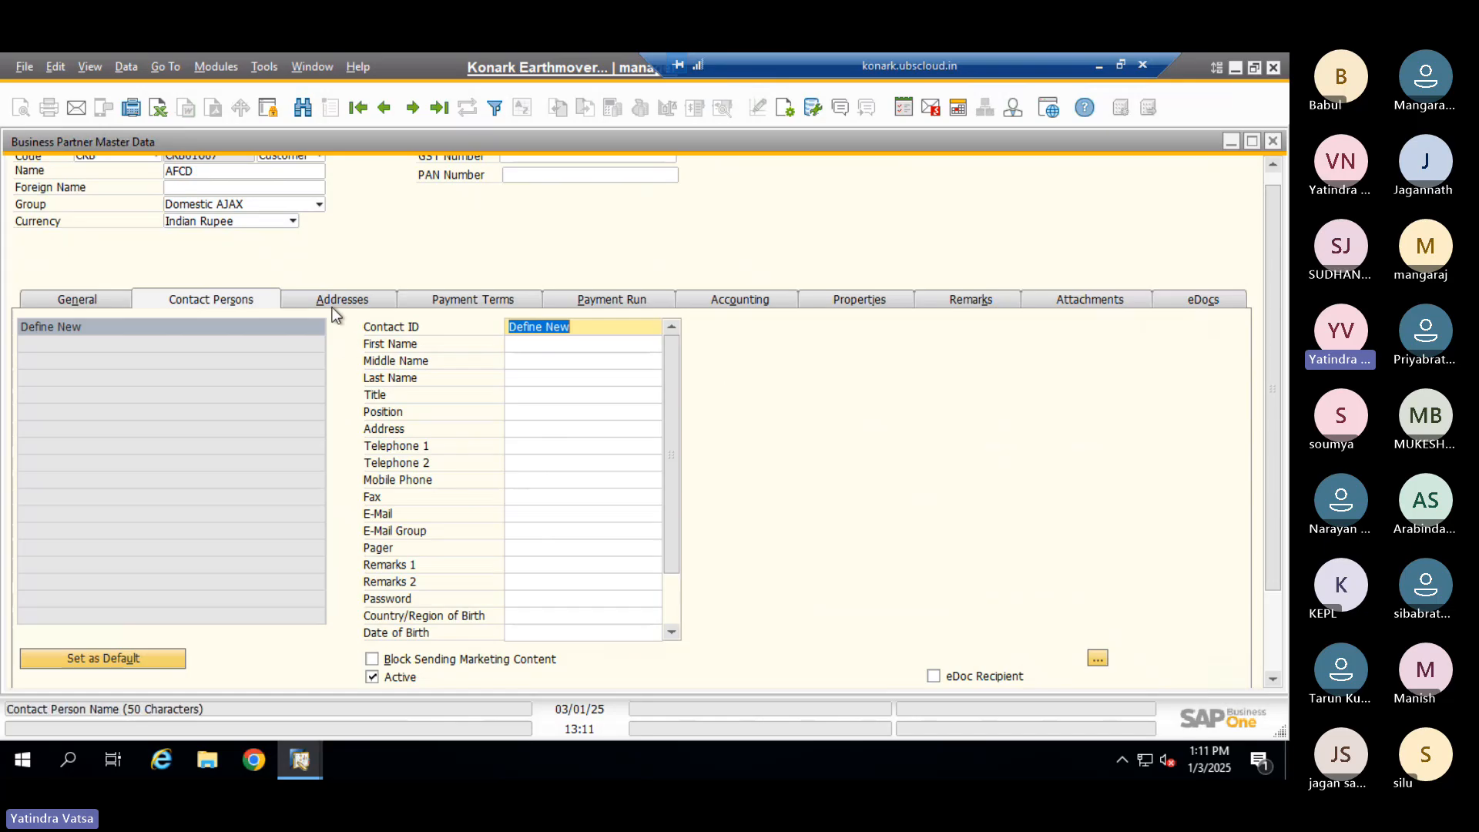
Add a billing address with the address ID "Bill to" to the customer's addresses
click(351, 299)
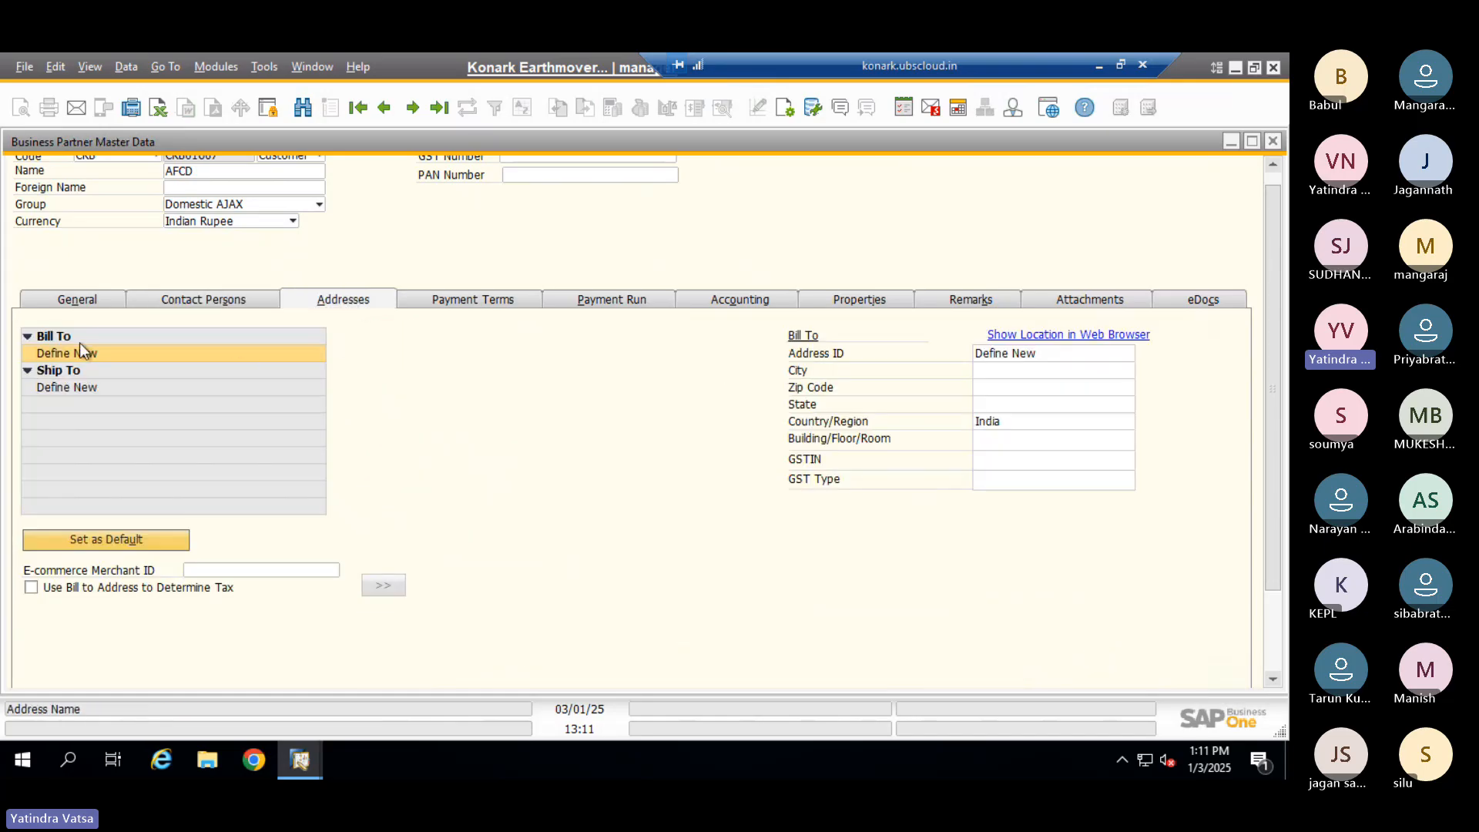
click(1028, 353)
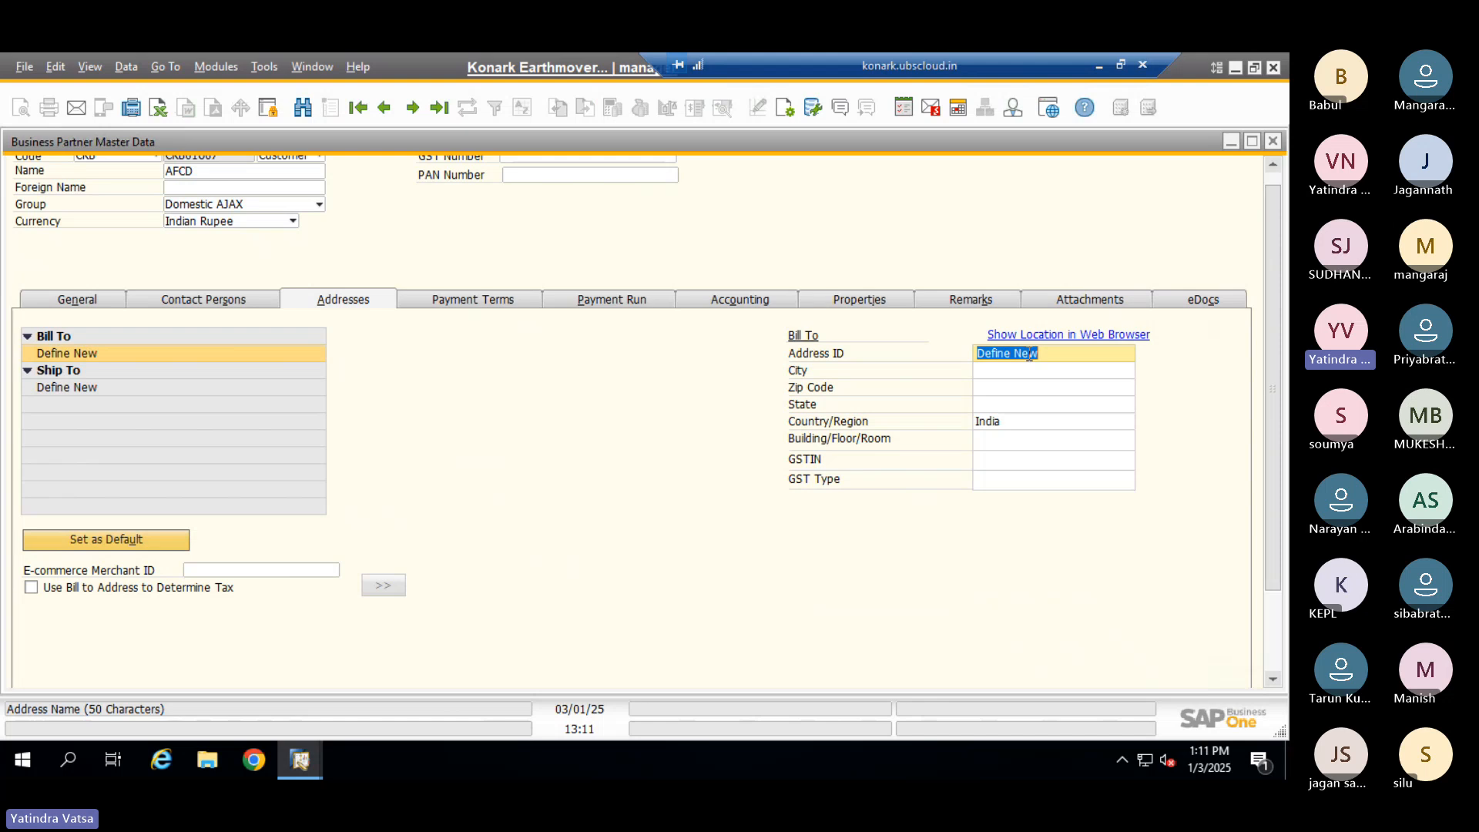
text(Bill to)
key(Tab)
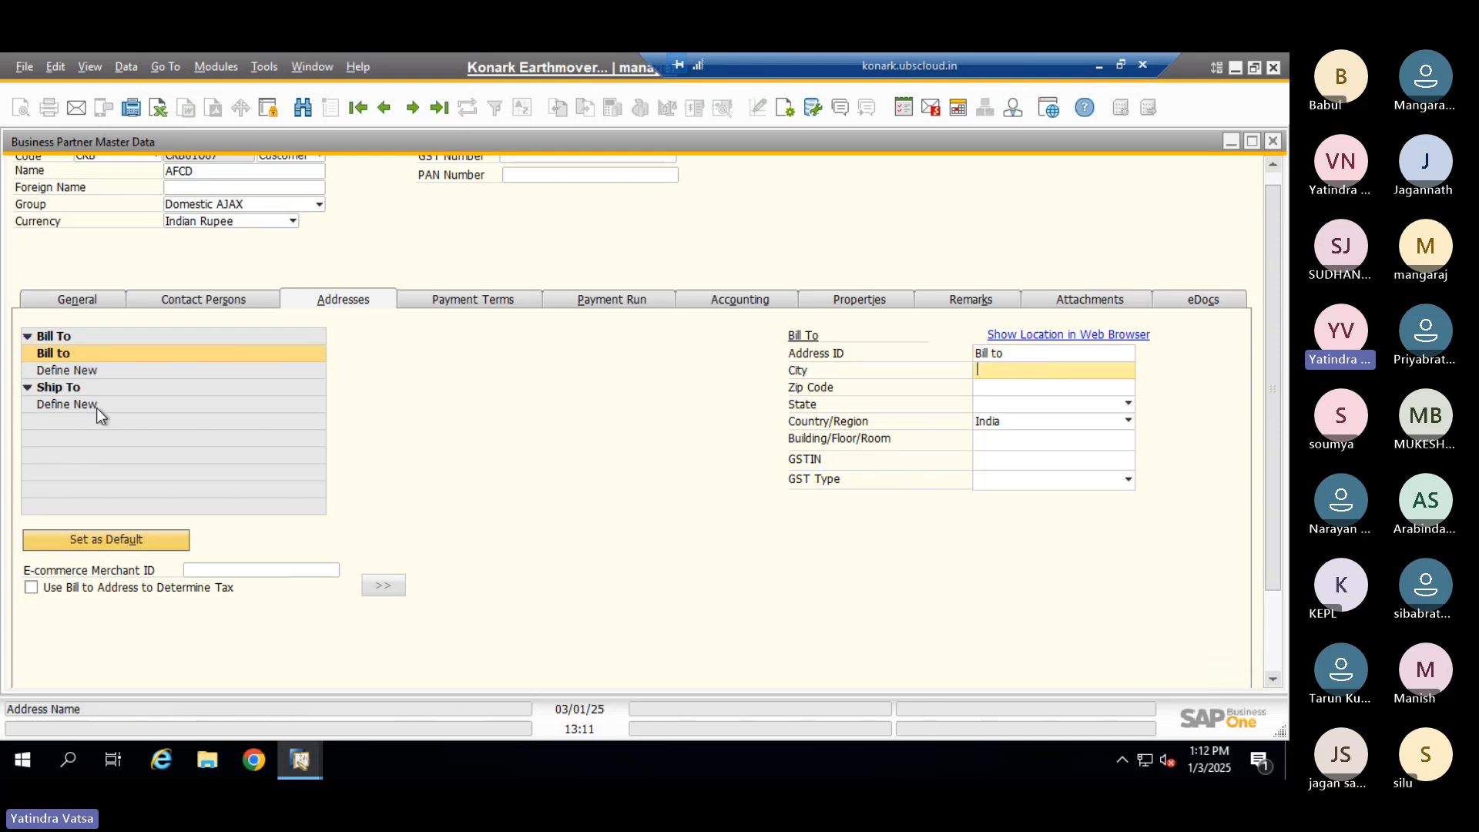
Add a second billing address with the address ID "bill to 1"
click(100, 404)
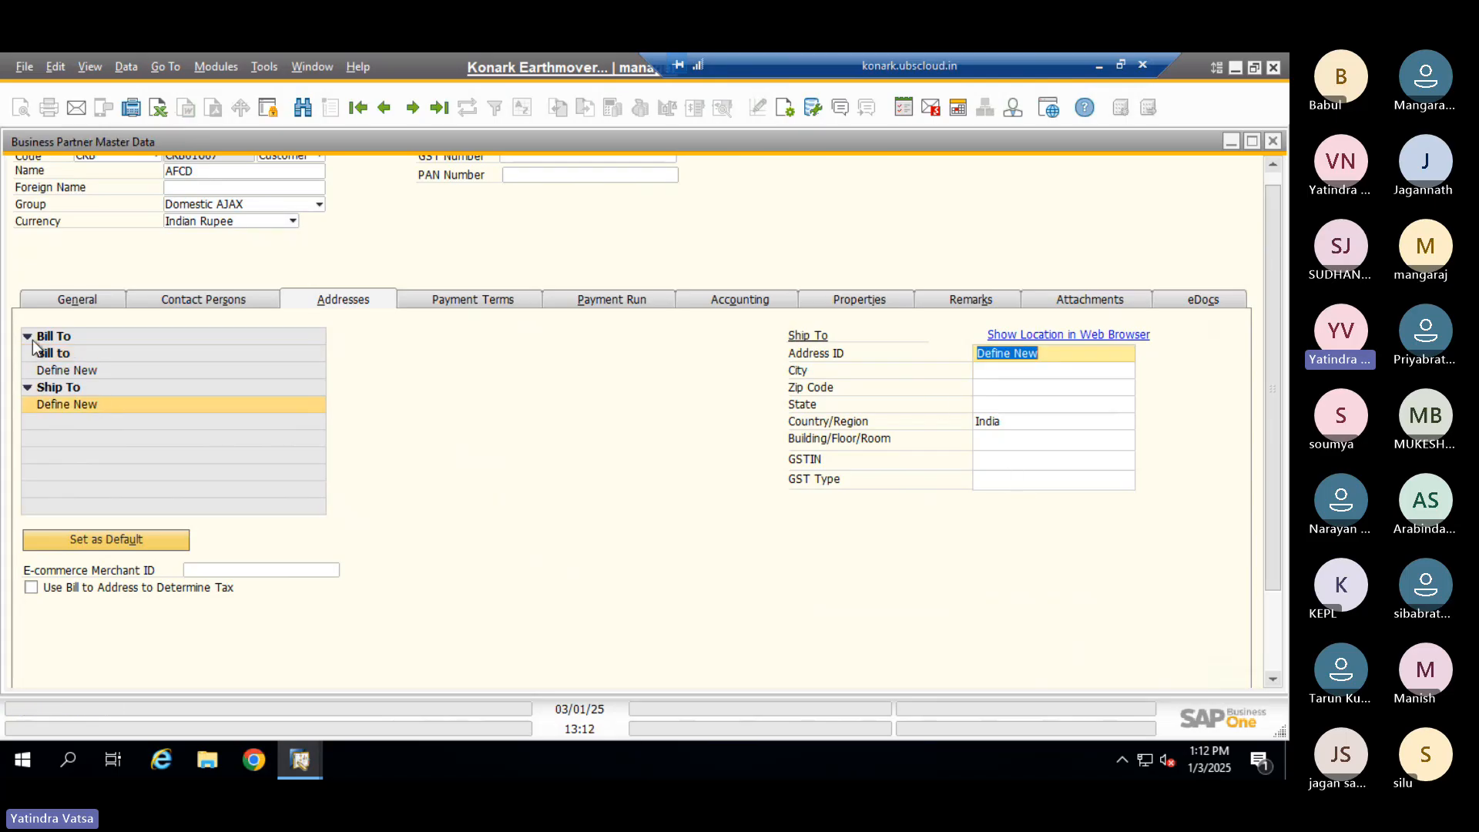
click(66, 372)
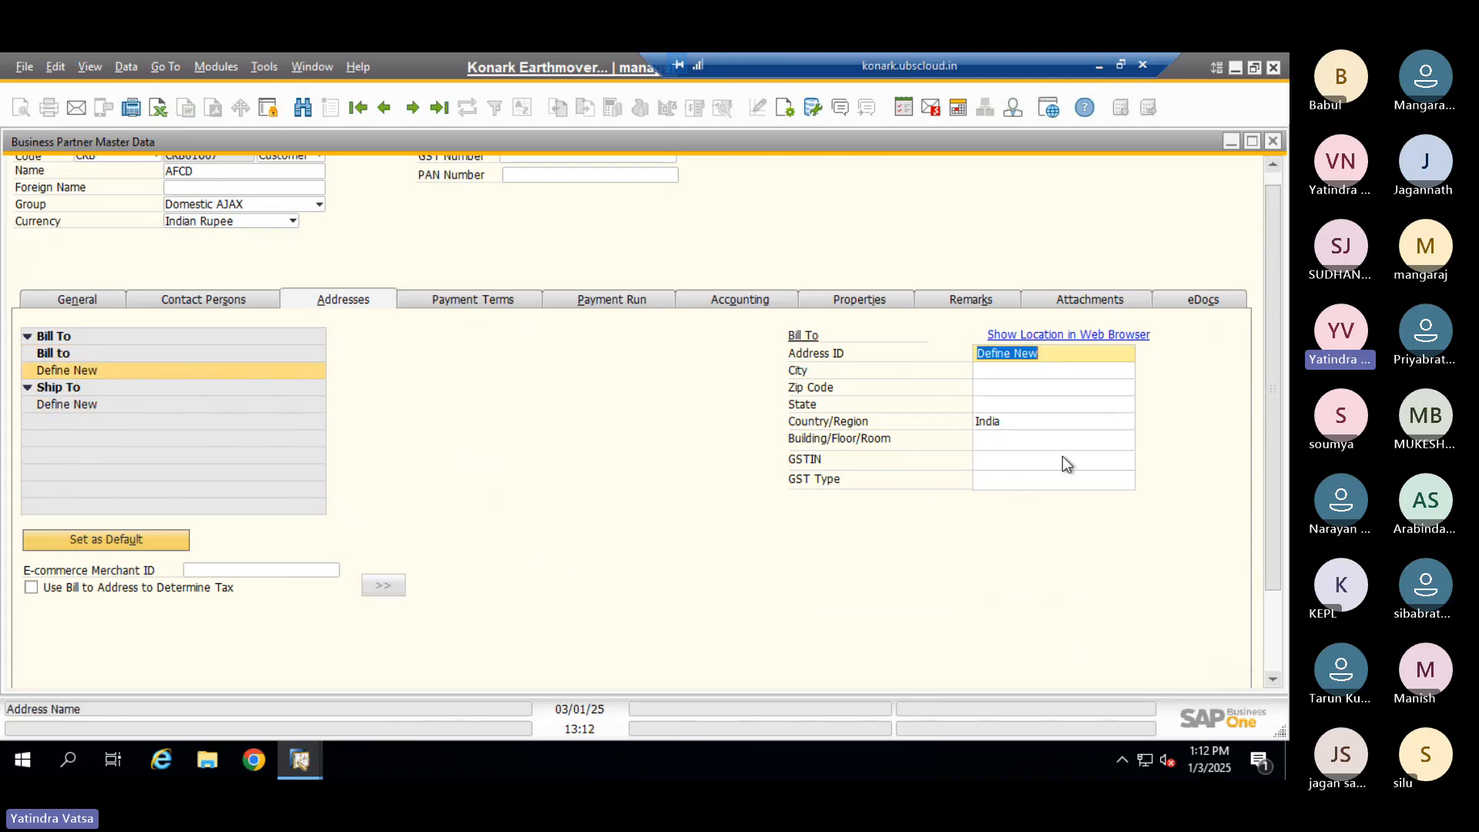
text(bill )
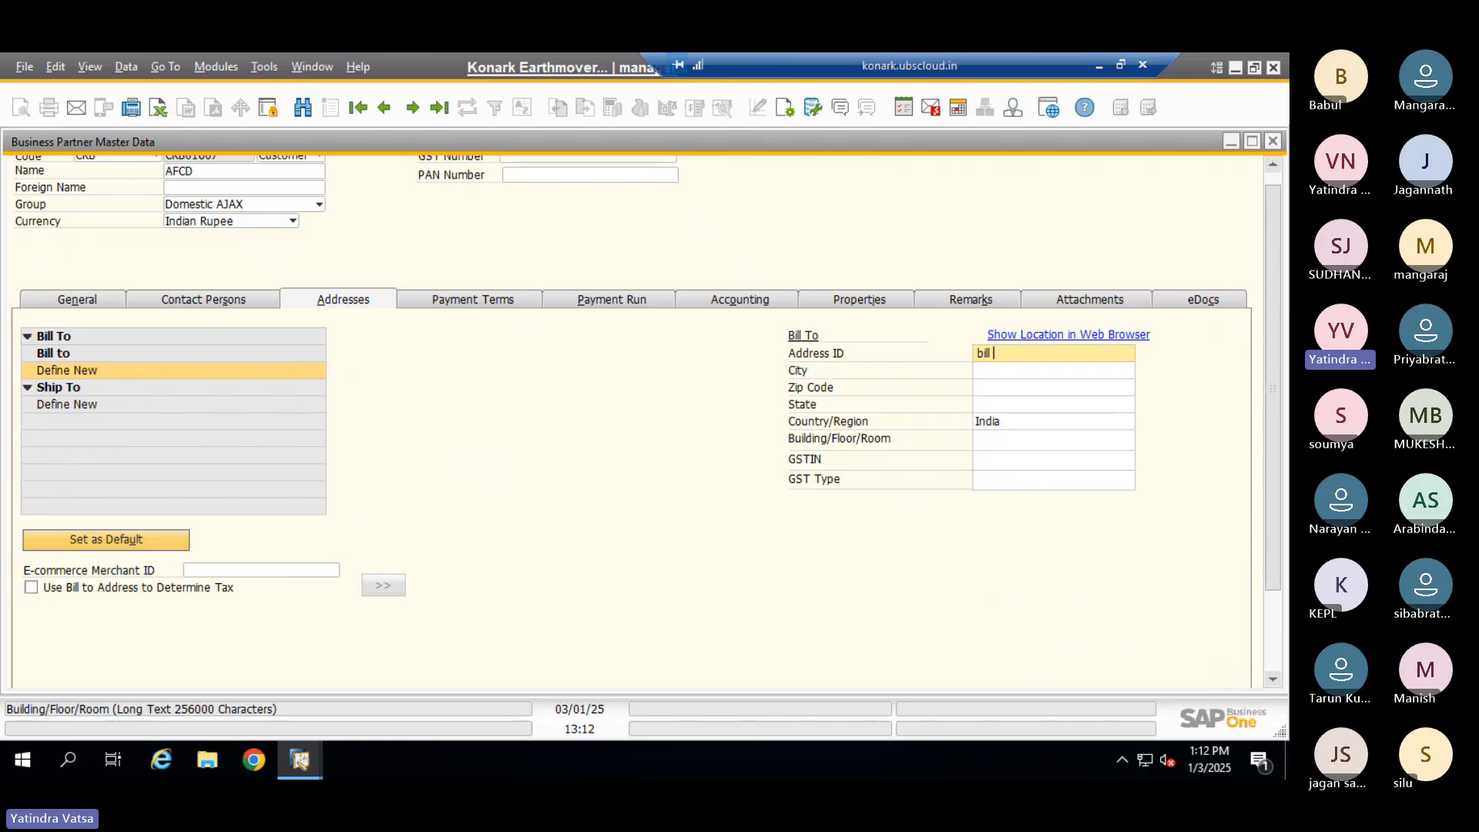
text(to 1)
key(Tab)
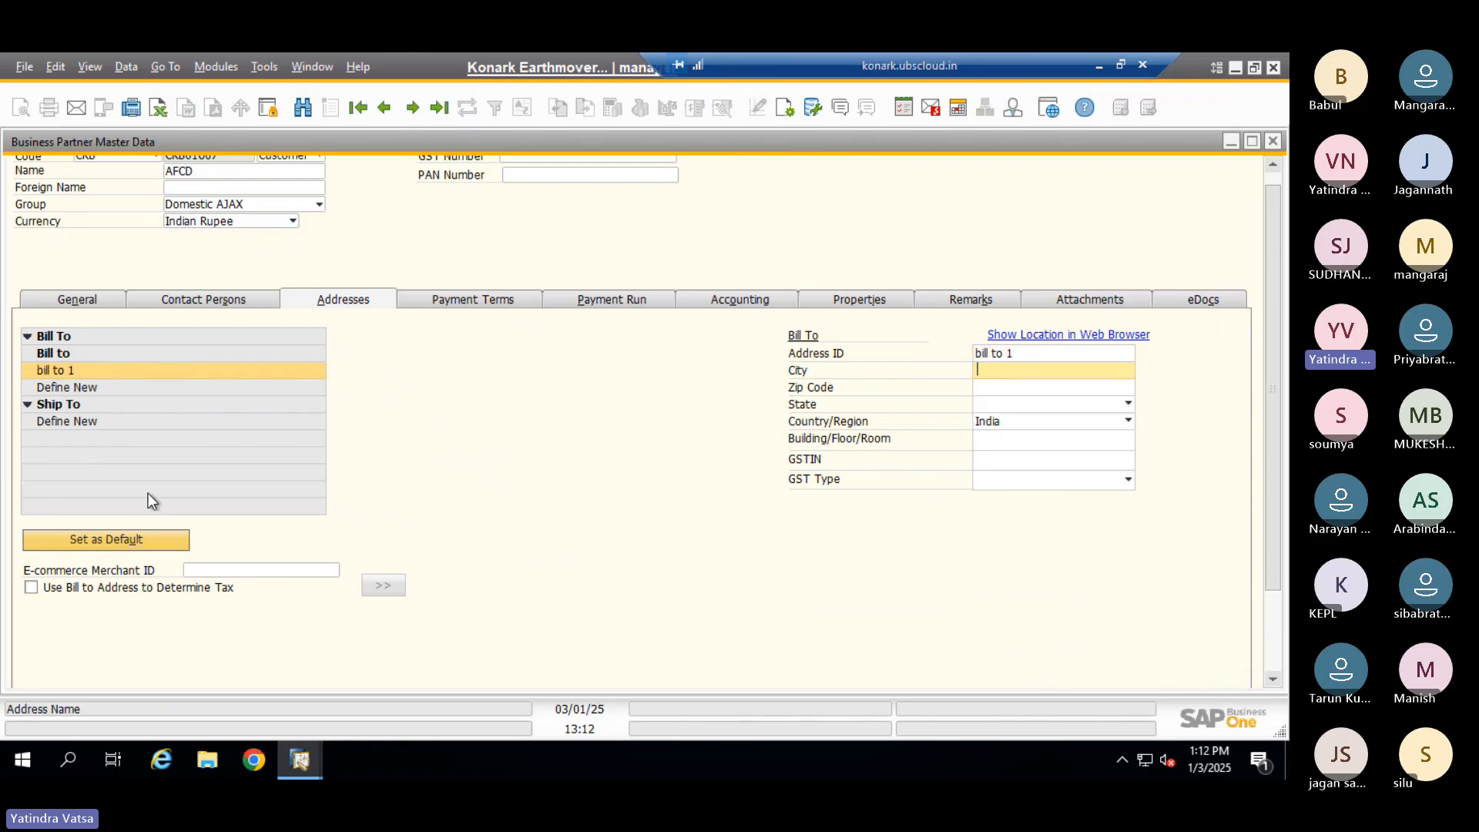
Review the payment term and price list options available for the customer
click(464, 300)
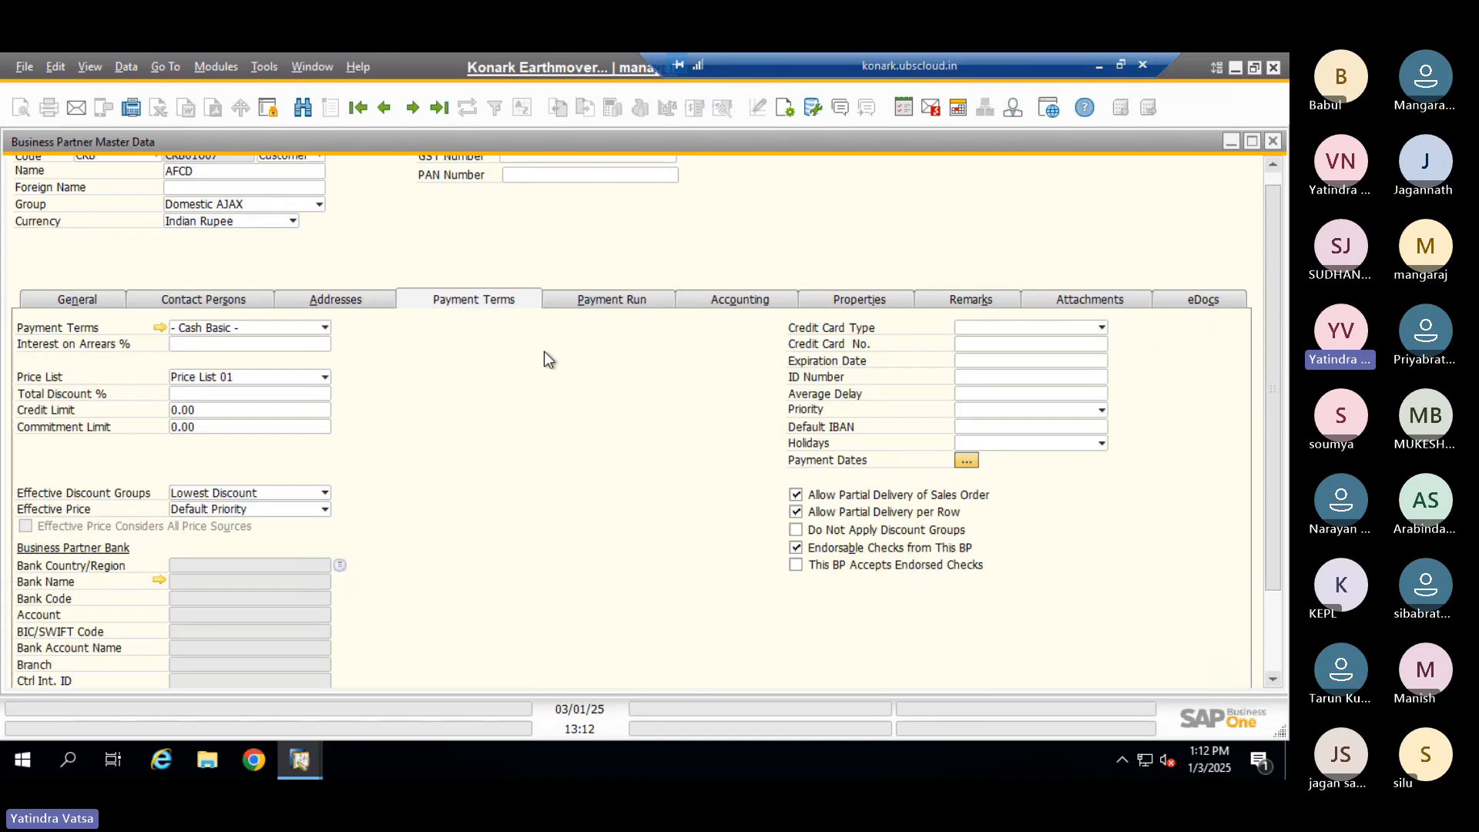
click(227, 327)
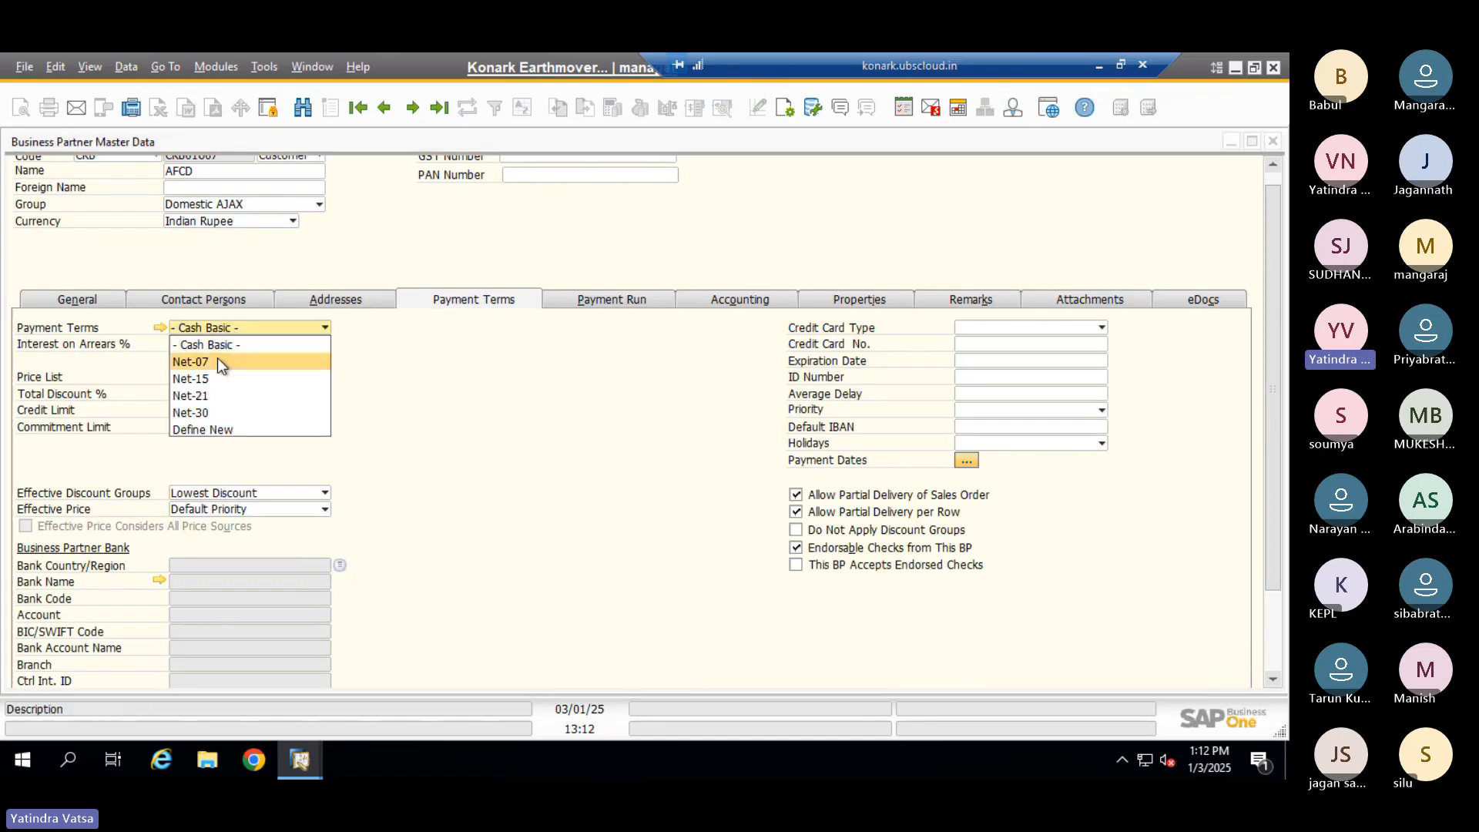
click(514, 392)
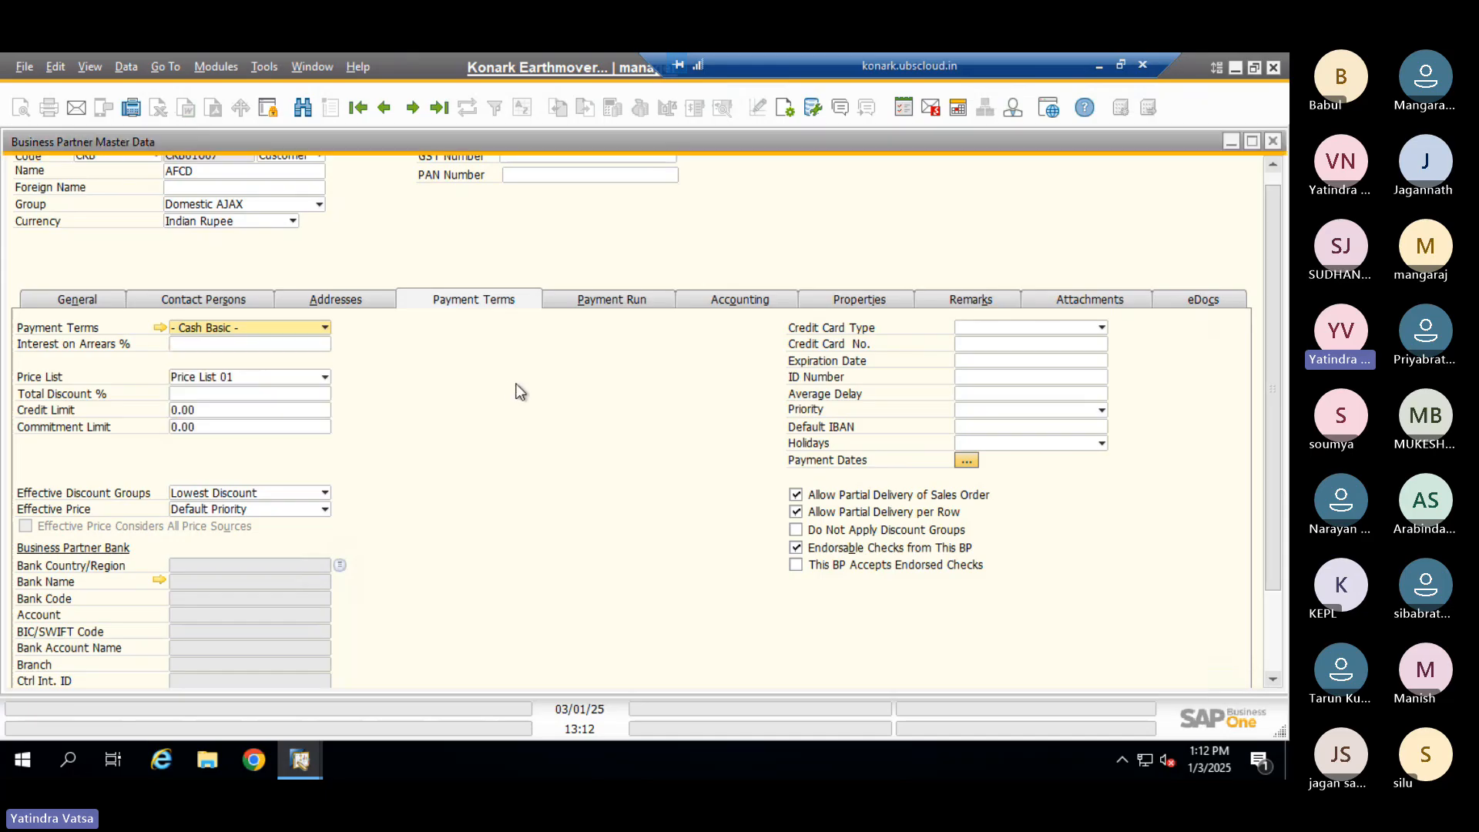
click(220, 380)
click(219, 381)
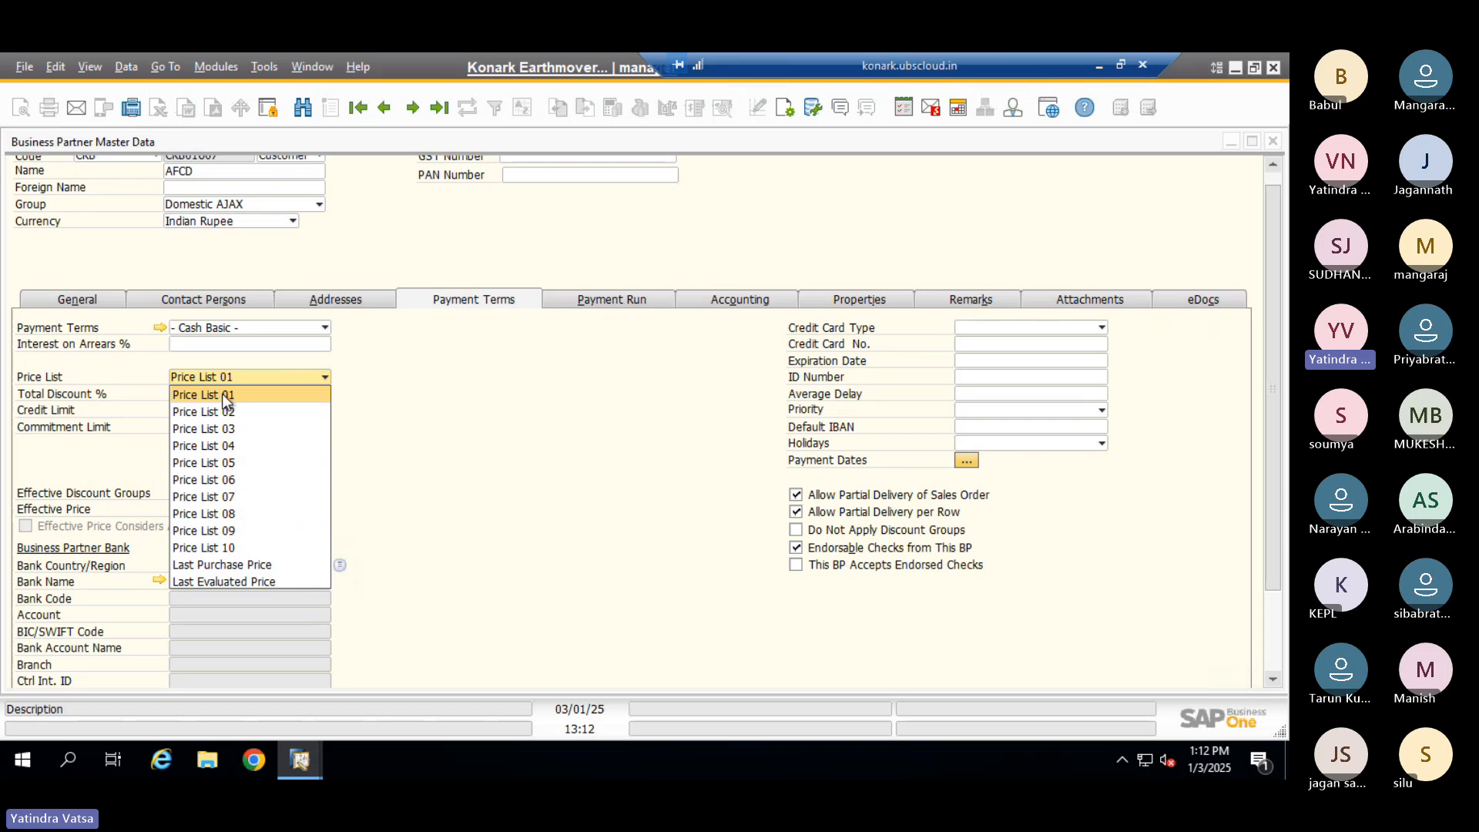
click(460, 416)
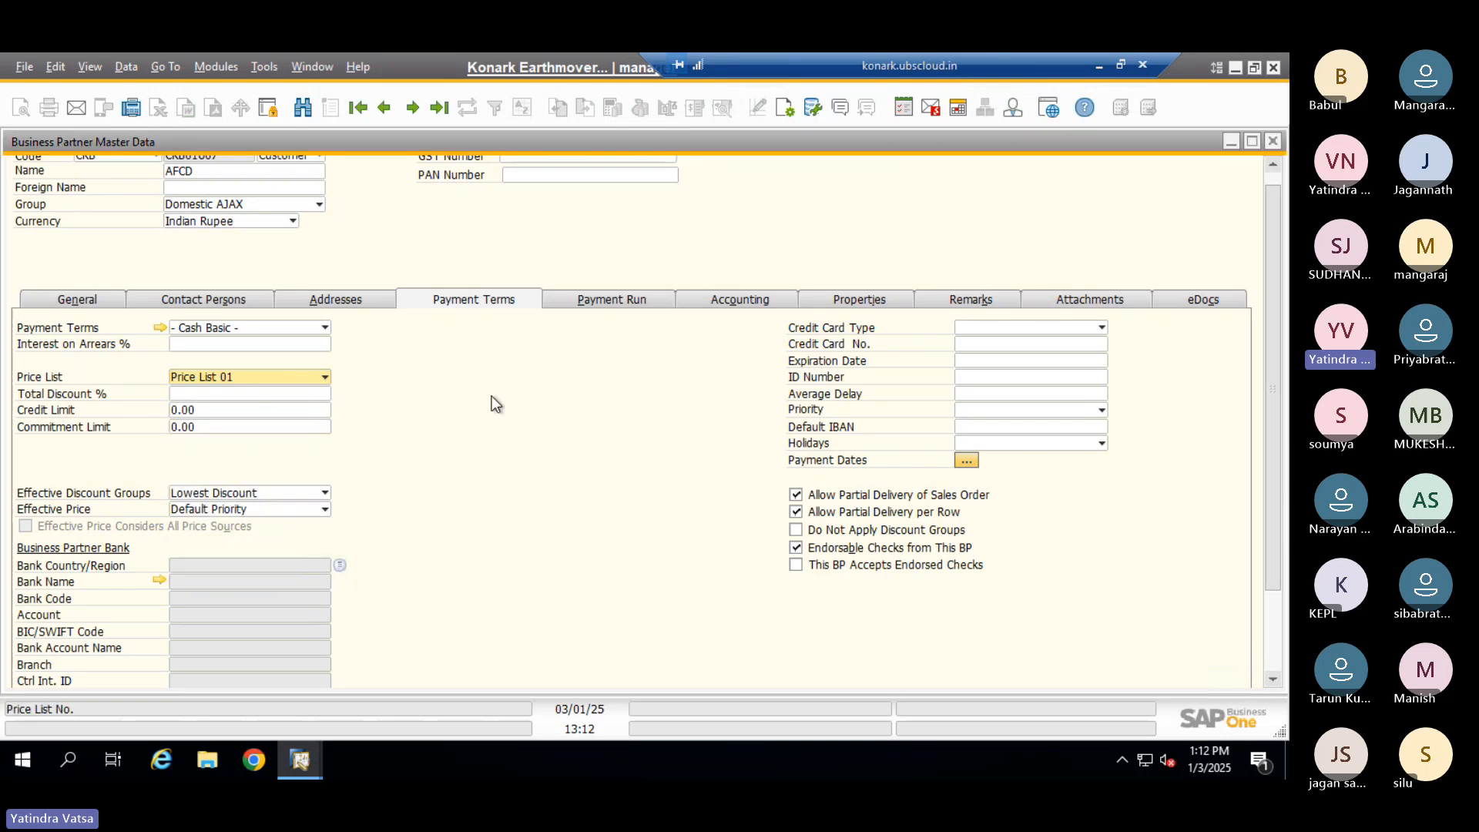
Review the customer's house bank and control account settings, and open the Tax Information form in the accounting data
click(621, 300)
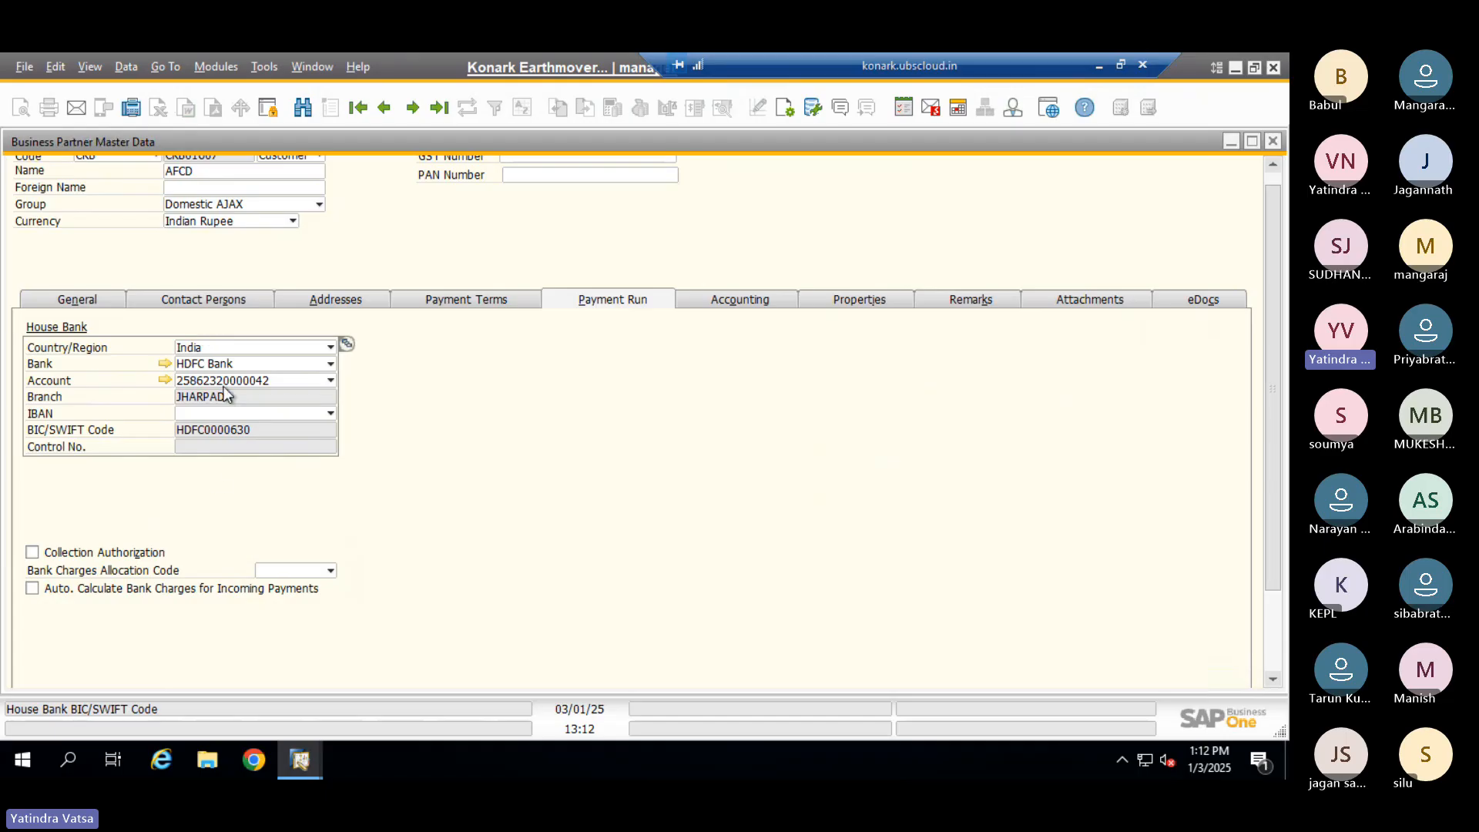
click(738, 307)
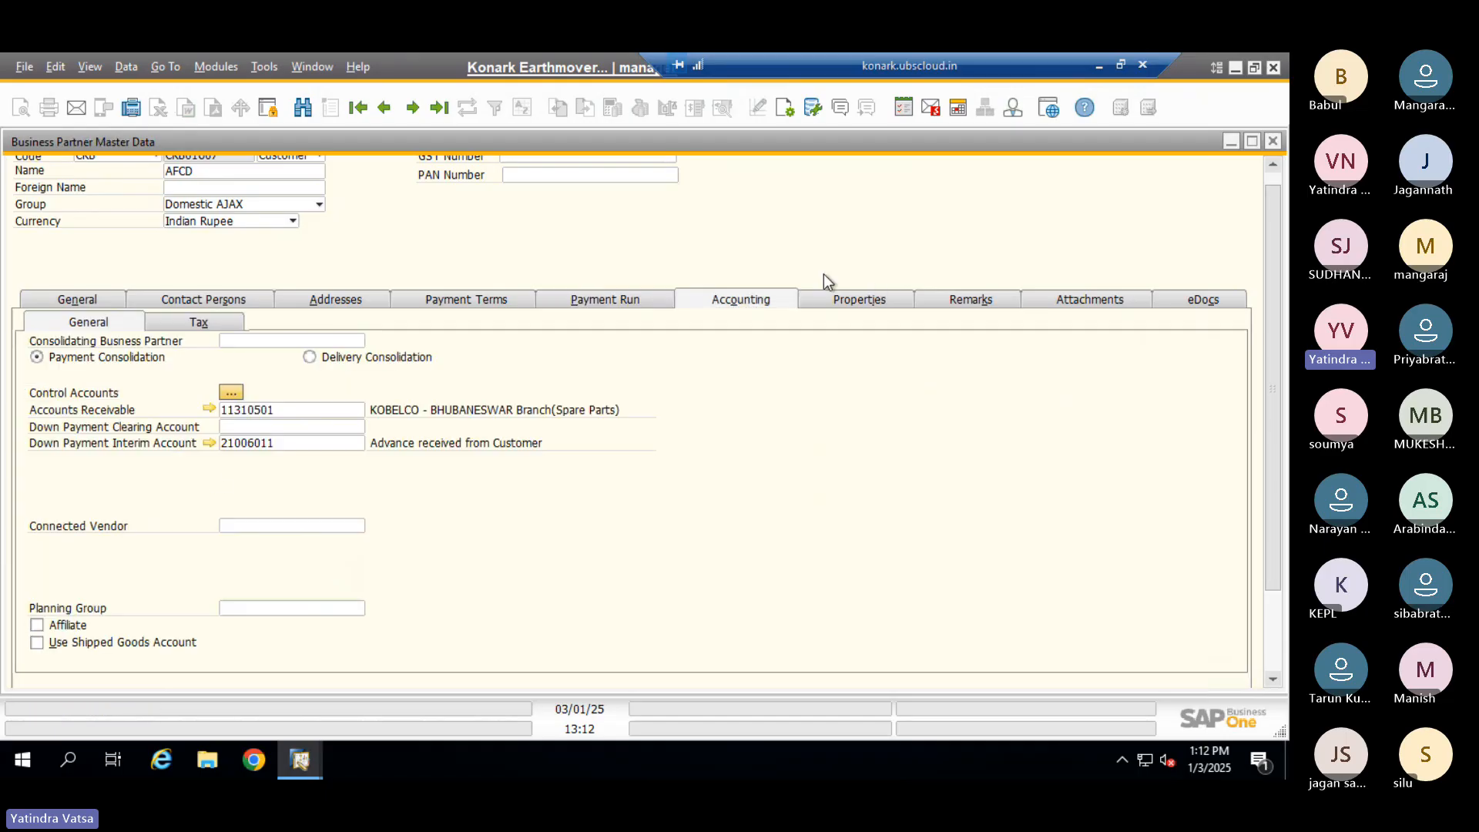
click(207, 322)
click(188, 349)
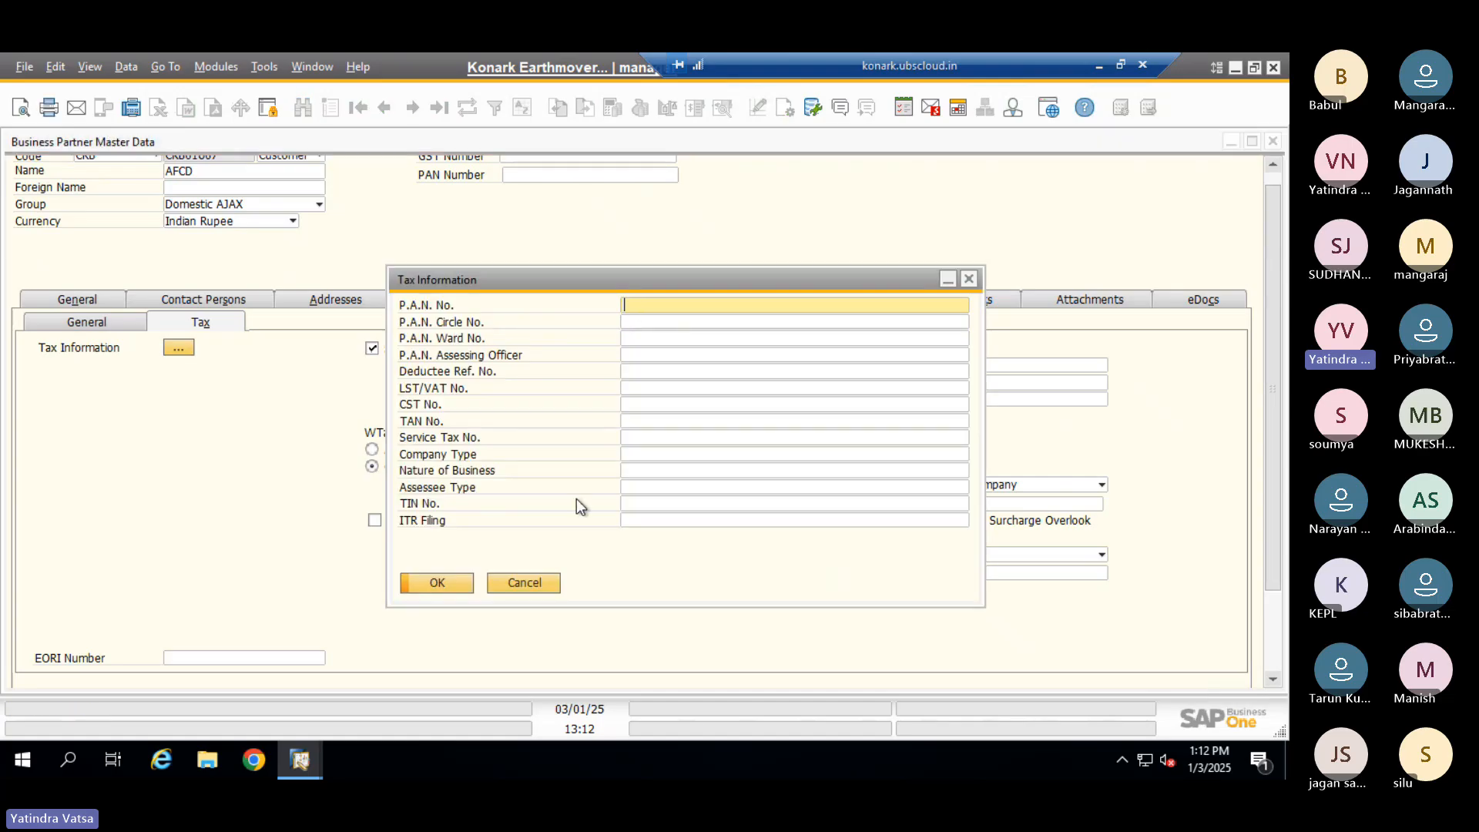
Close the Tax Information form and check the GSTIN field and GST type options of the "bill to 1" address
click(523, 585)
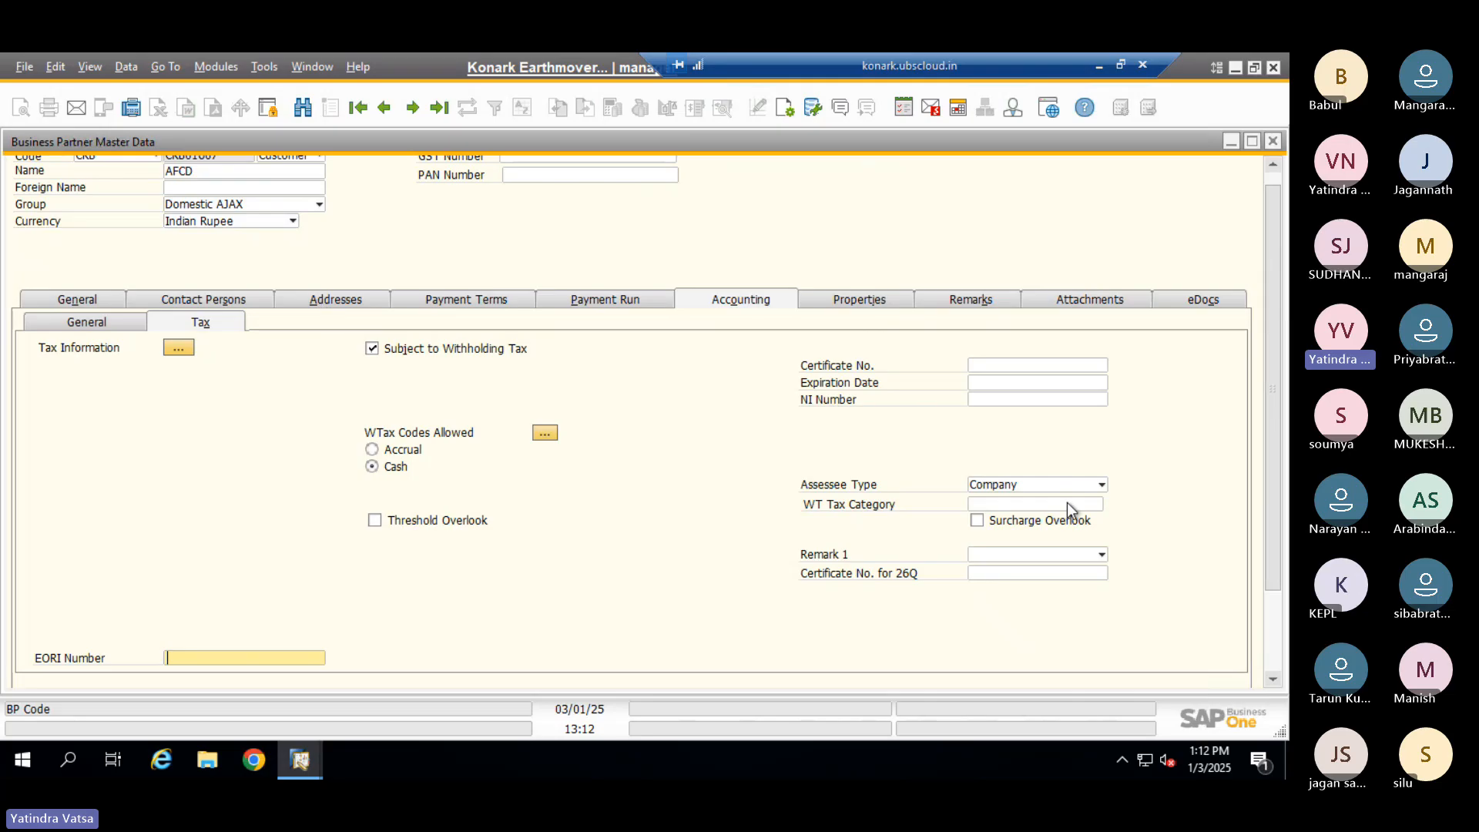
click(335, 300)
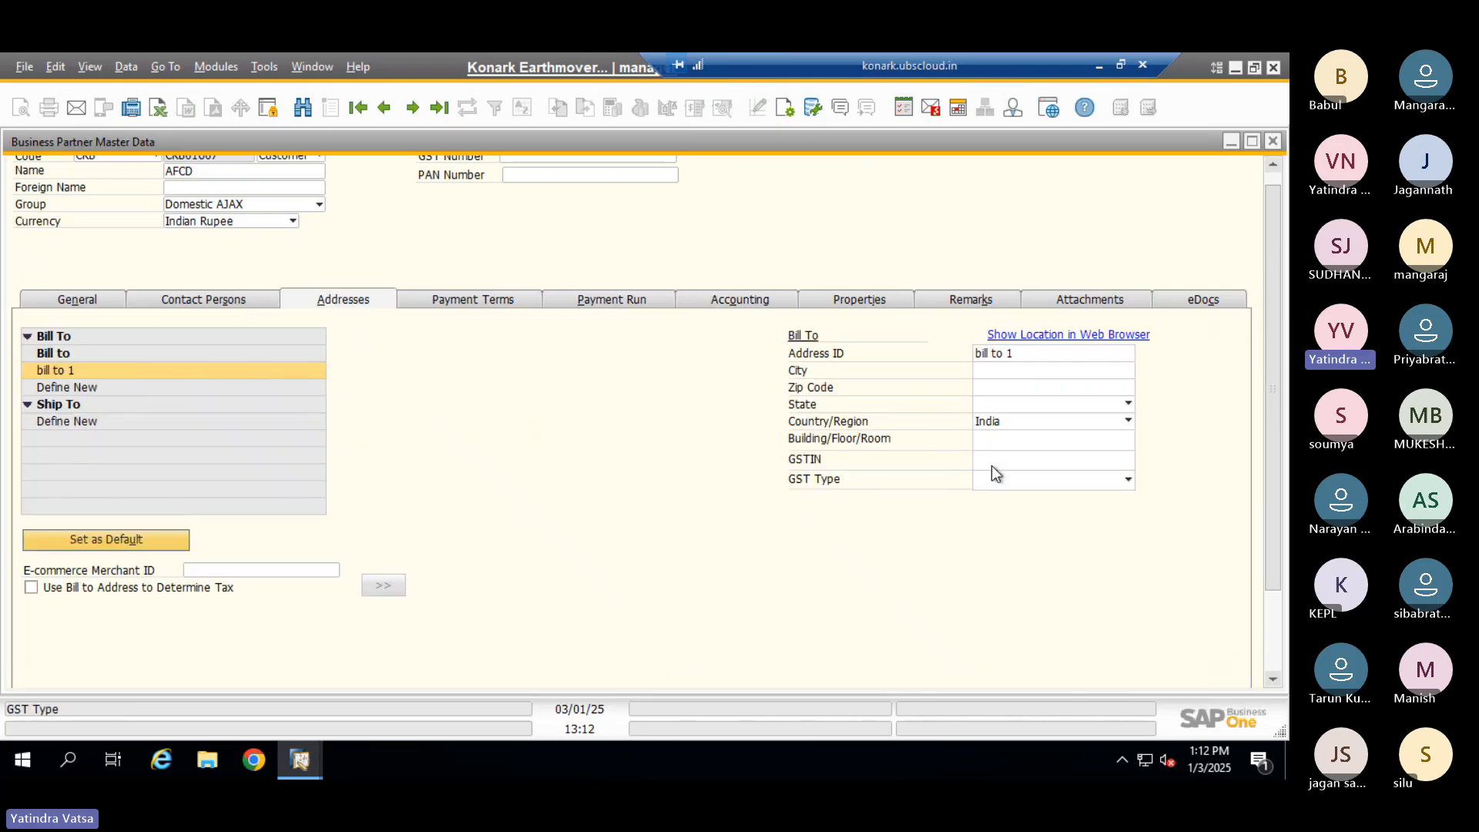
click(993, 462)
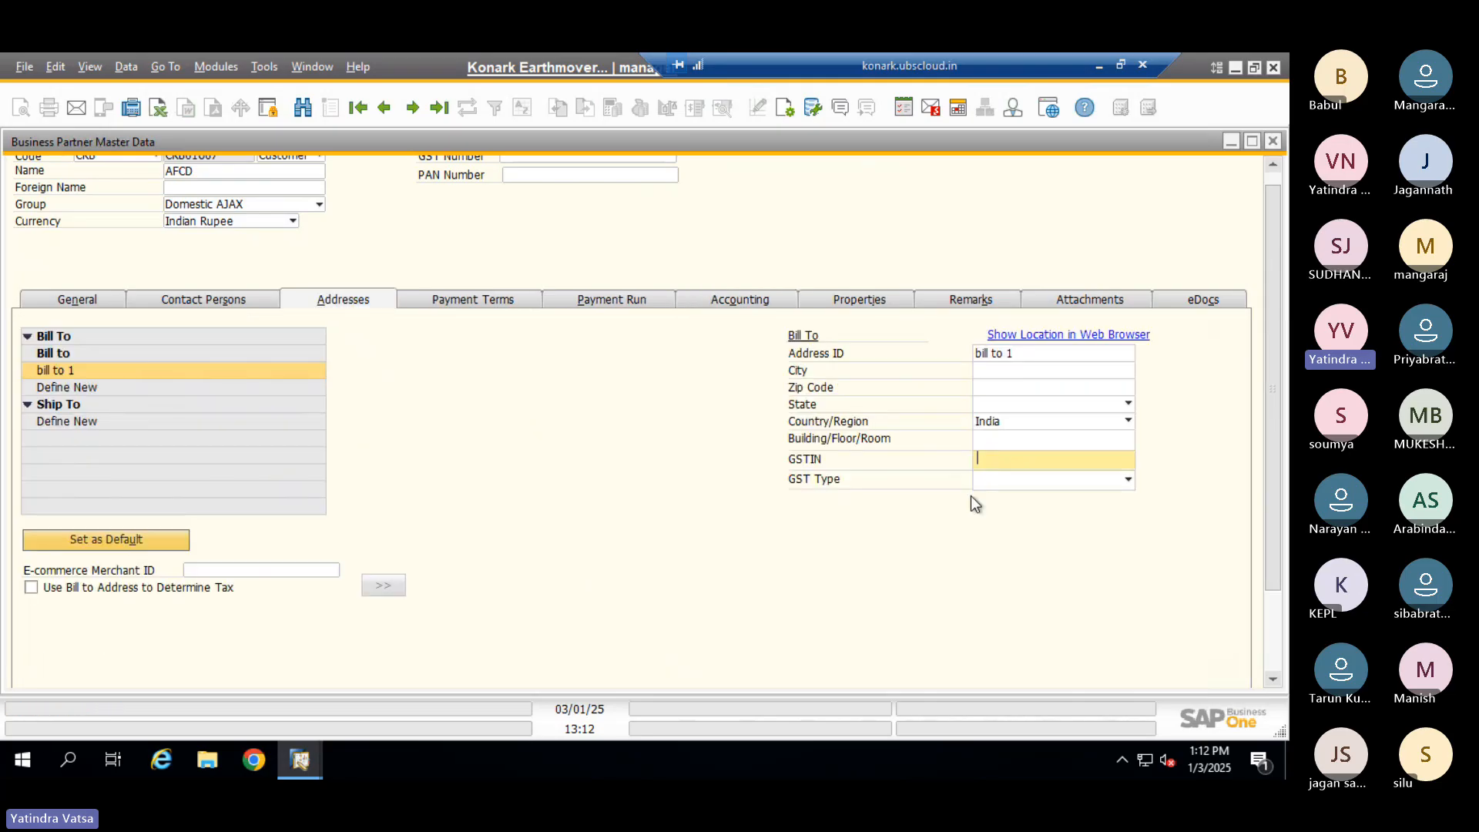
click(1001, 483)
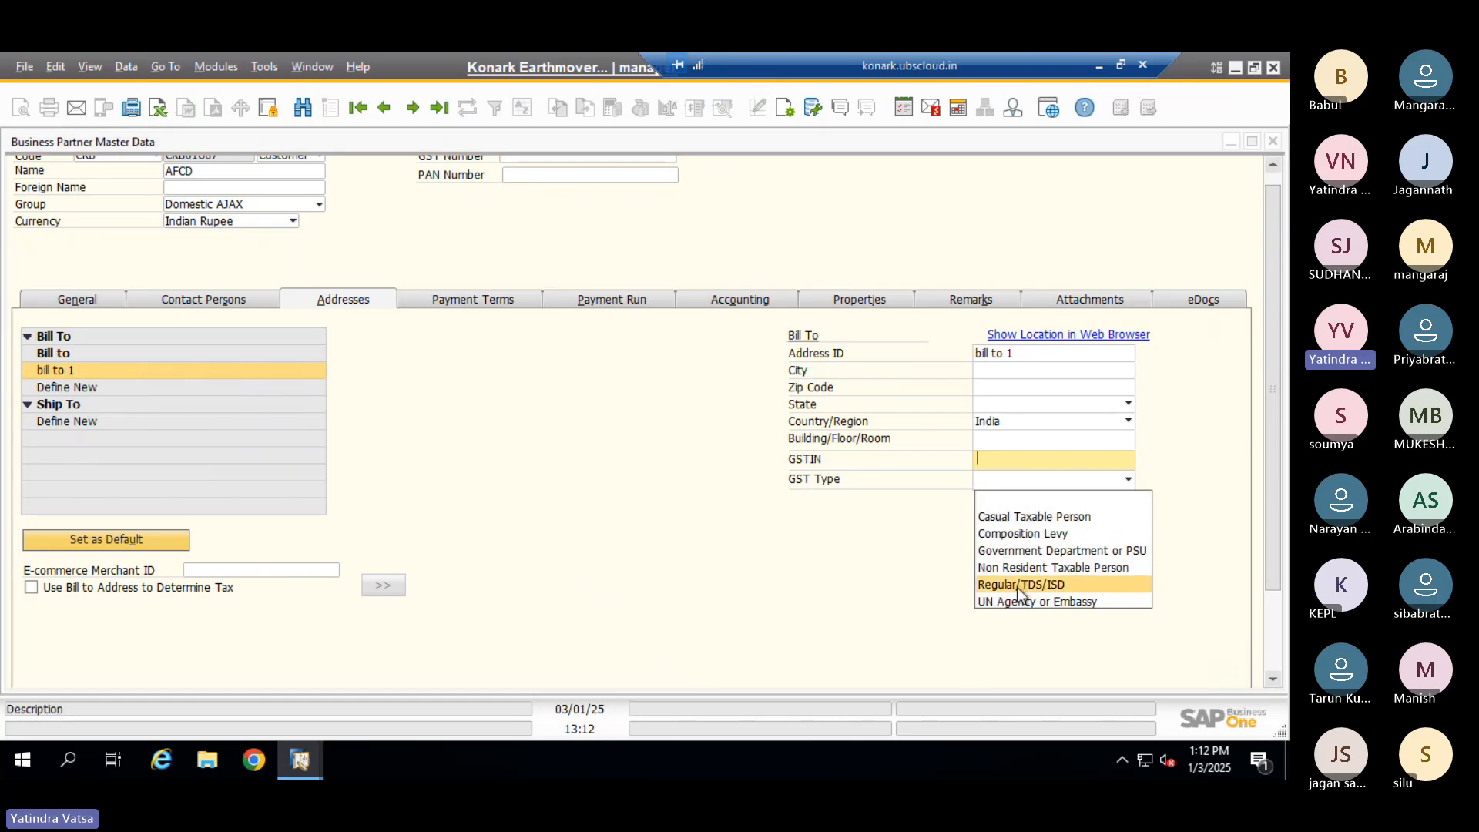
click(598, 399)
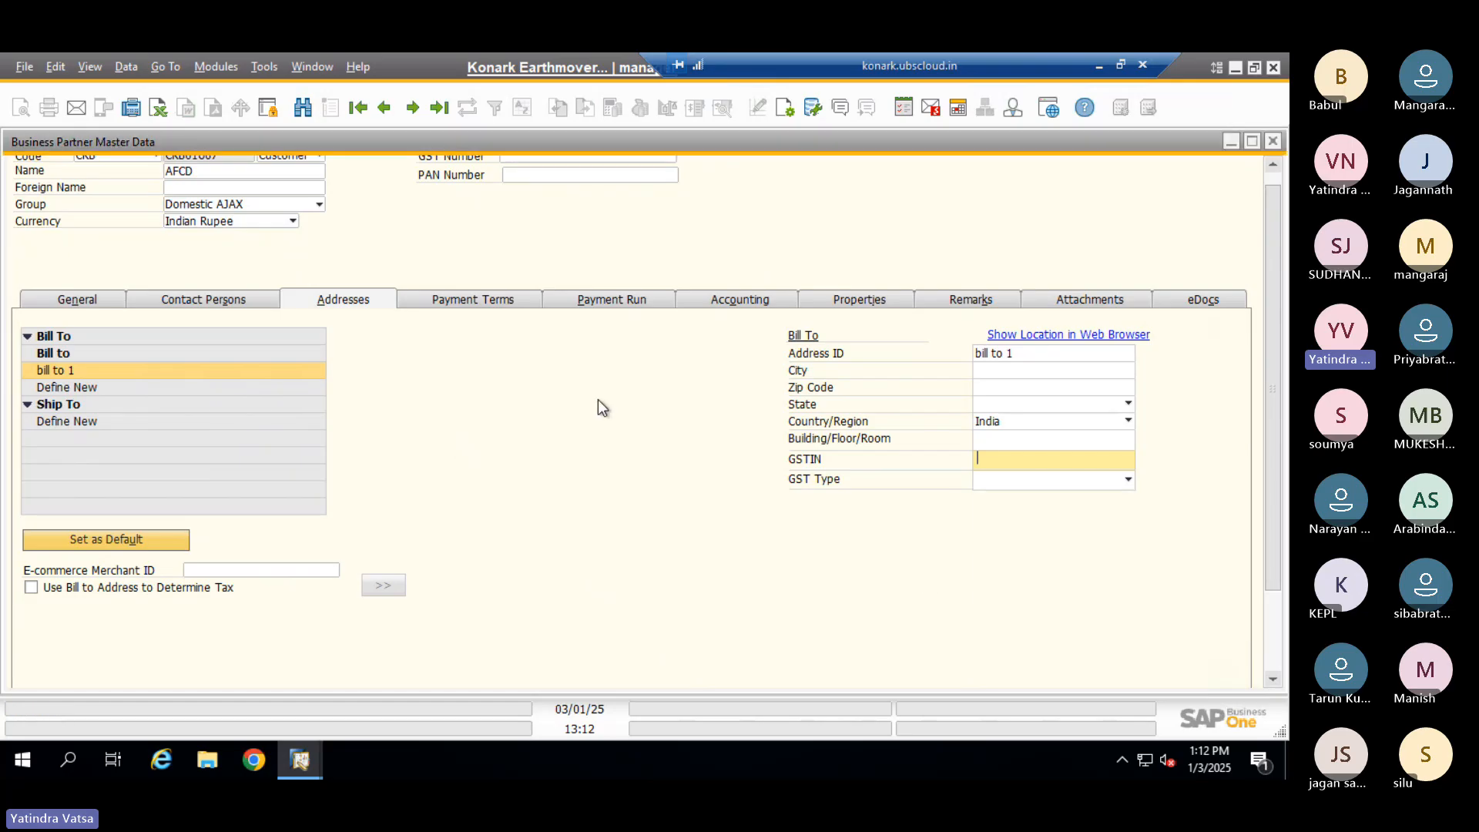
Examine the Tax Information form and the allowed withholding tax codes in the customer's accounting data, leaving both unchanged
click(609, 299)
click(730, 300)
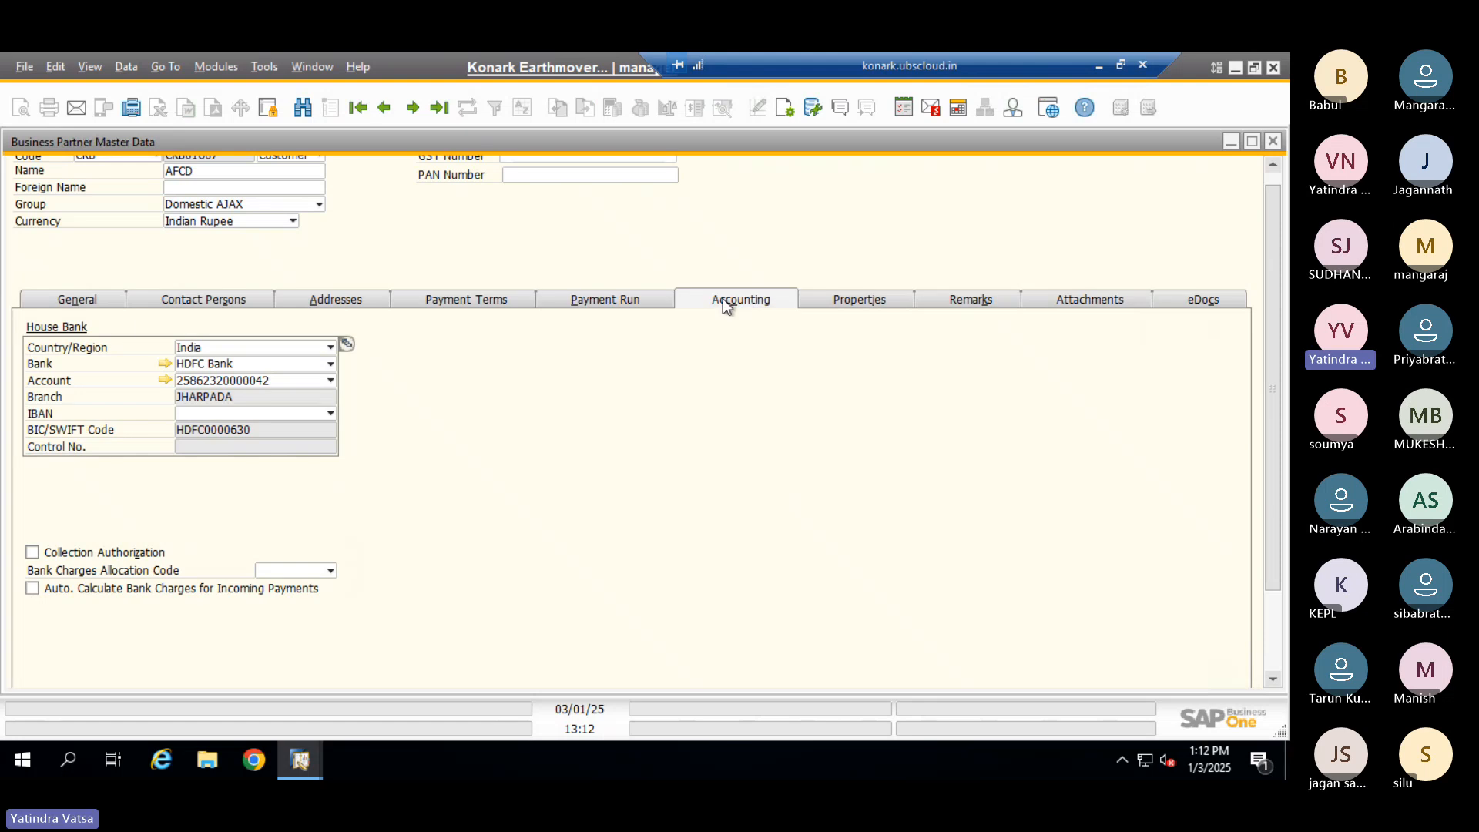
click(179, 348)
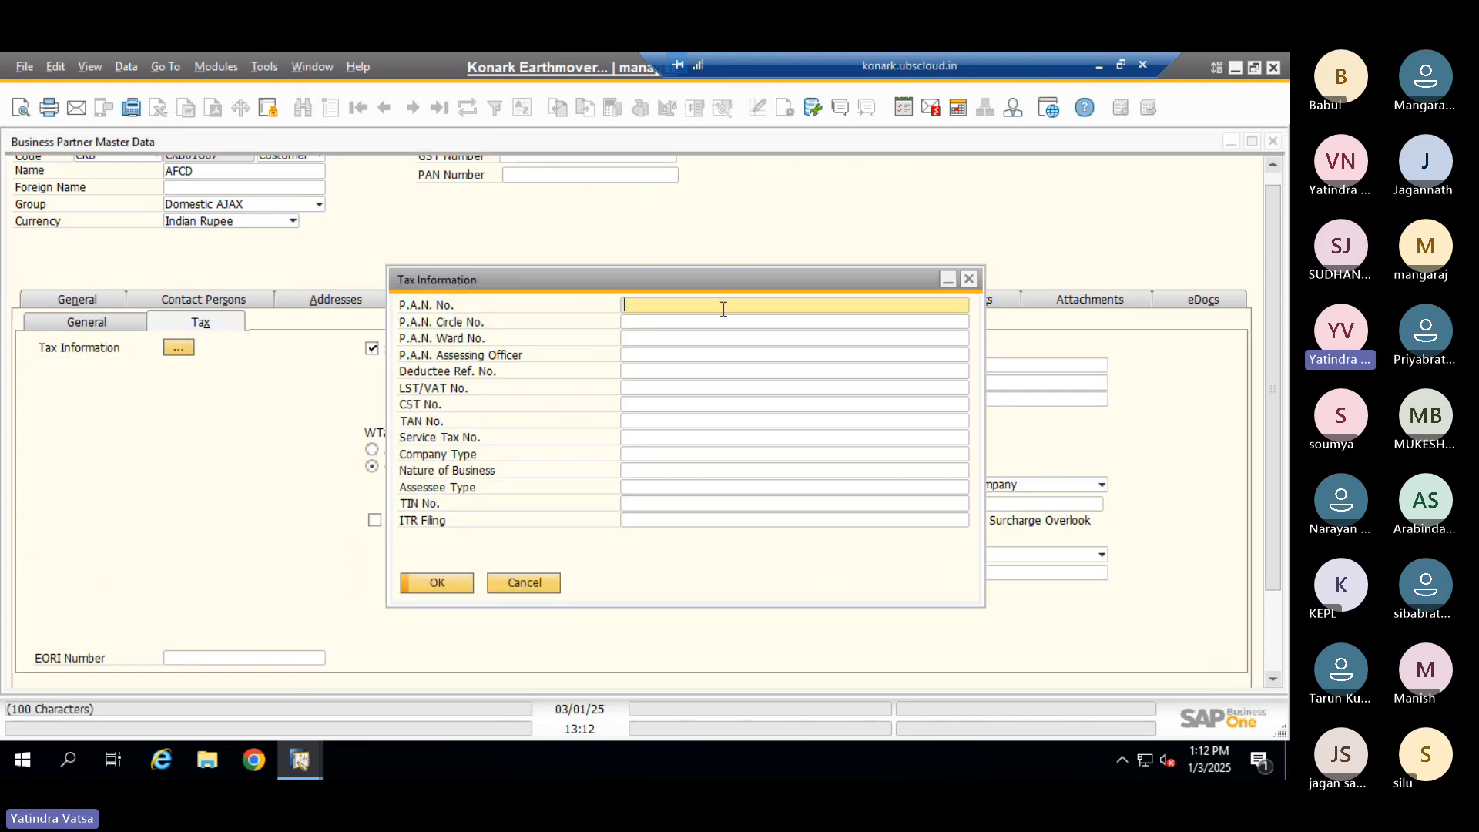
click(504, 582)
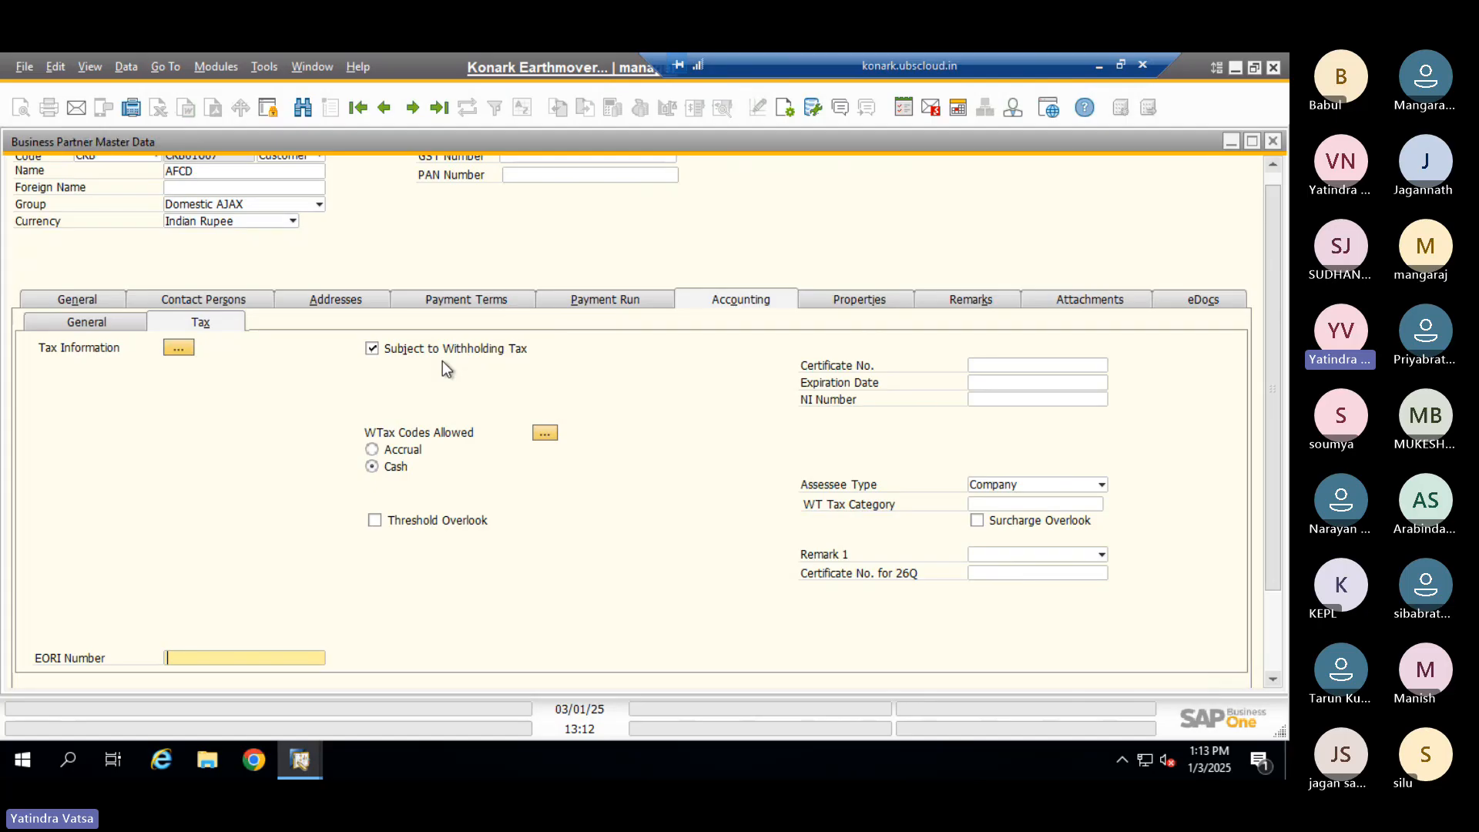
click(542, 436)
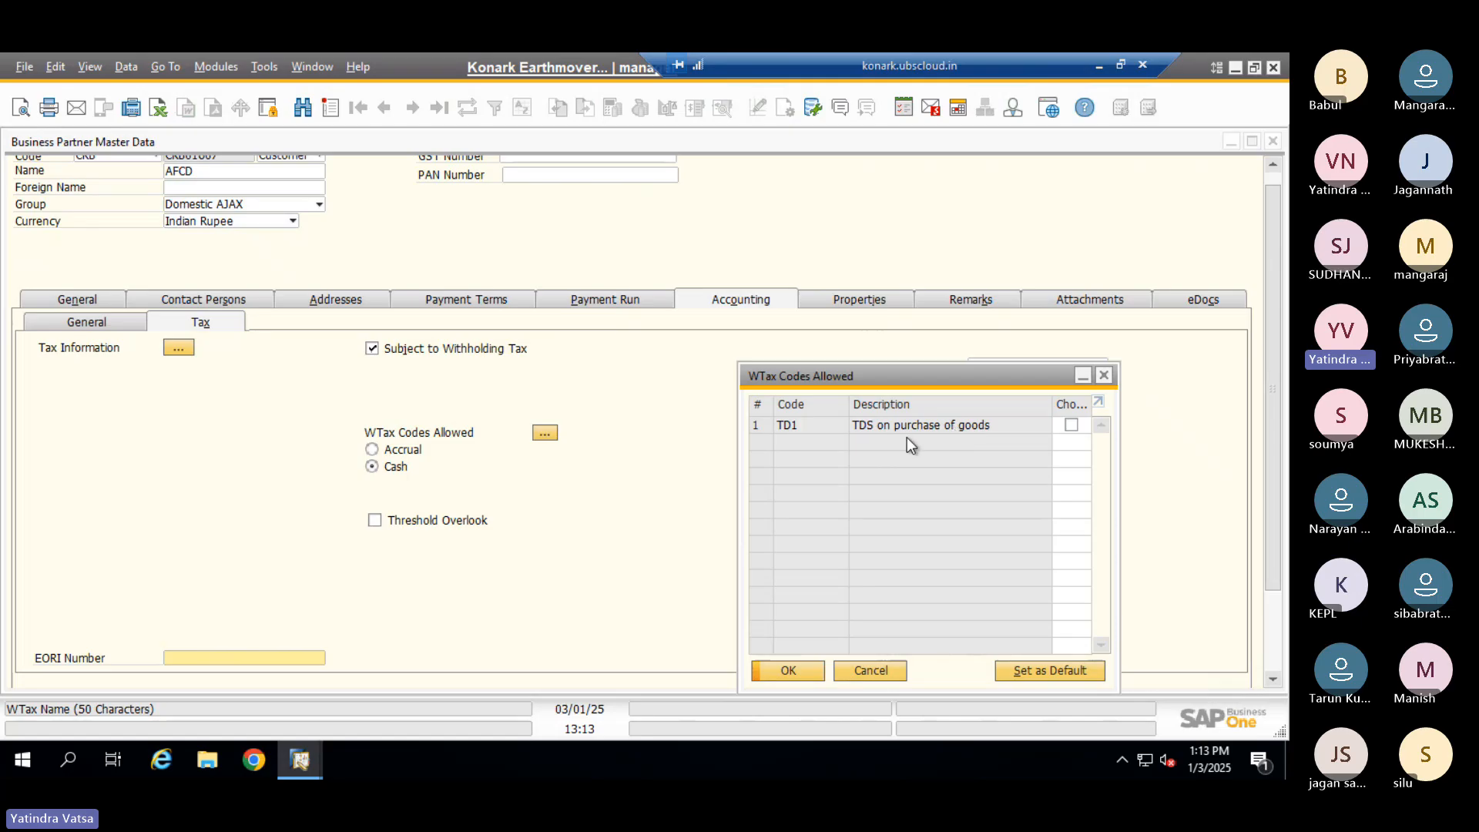
click(875, 674)
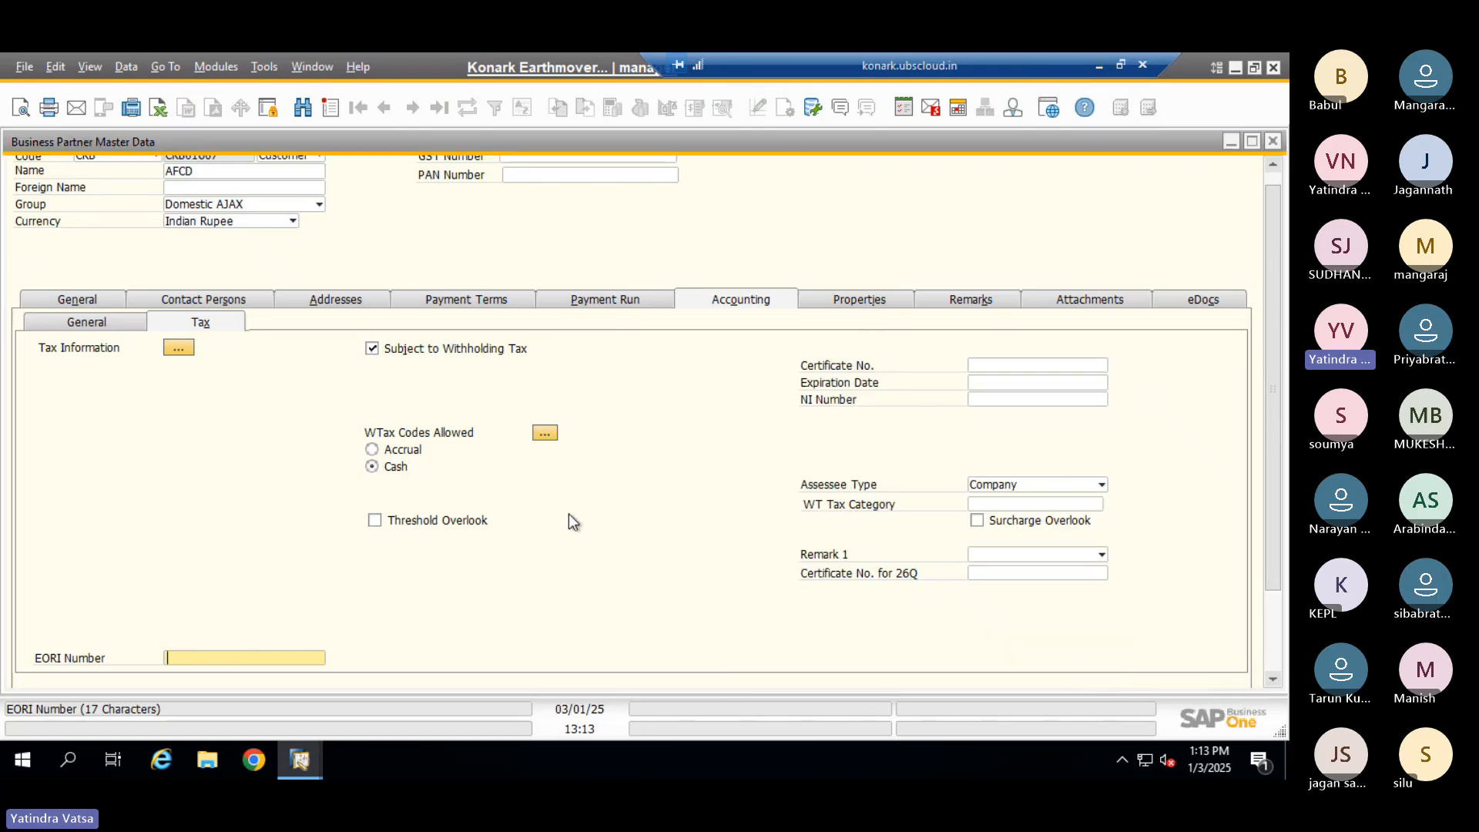
Review the customer's business partner properties and remarks, and open the attachments list
click(863, 300)
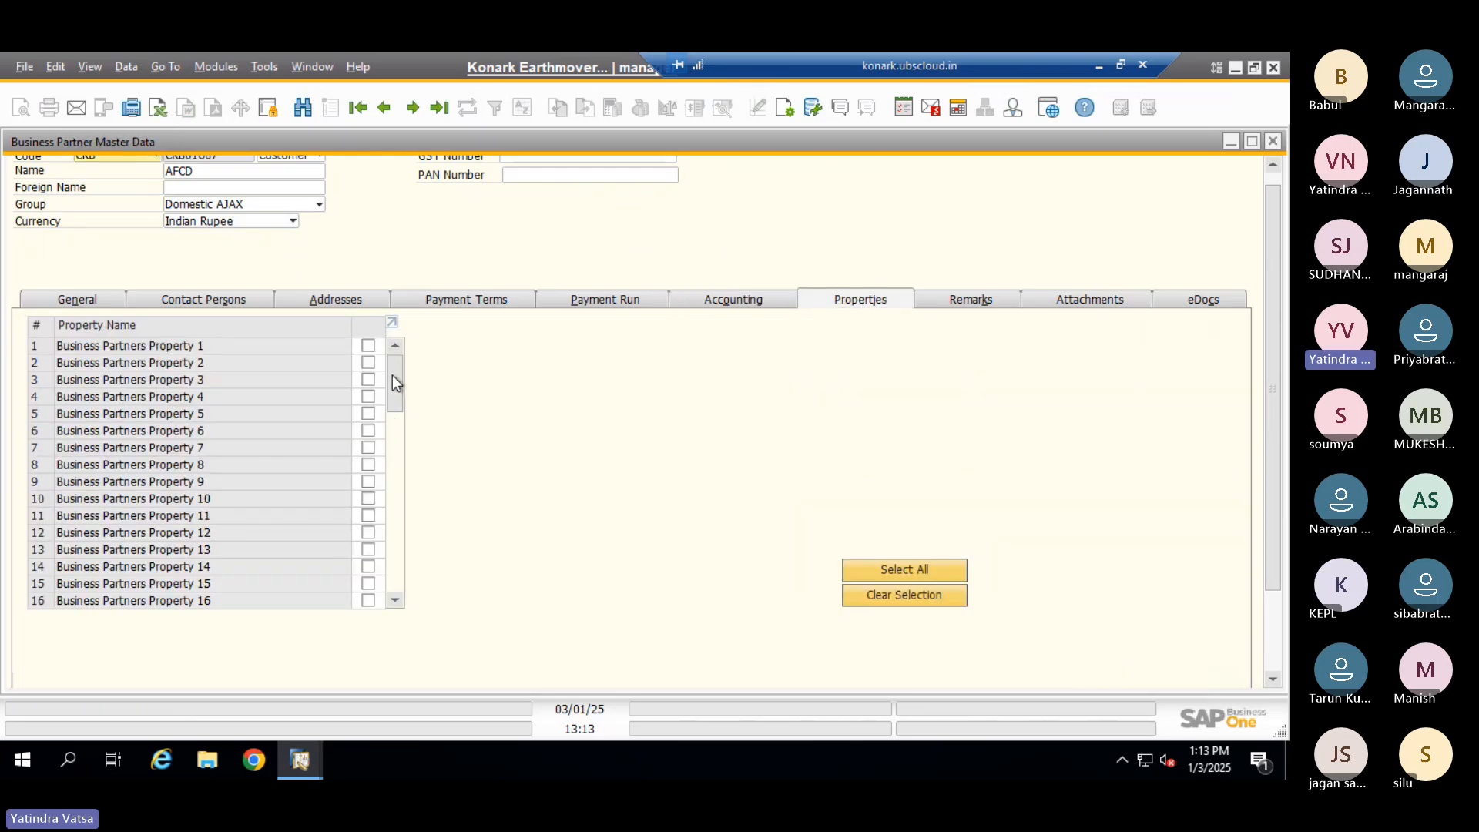
drag(392, 375, 402, 339)
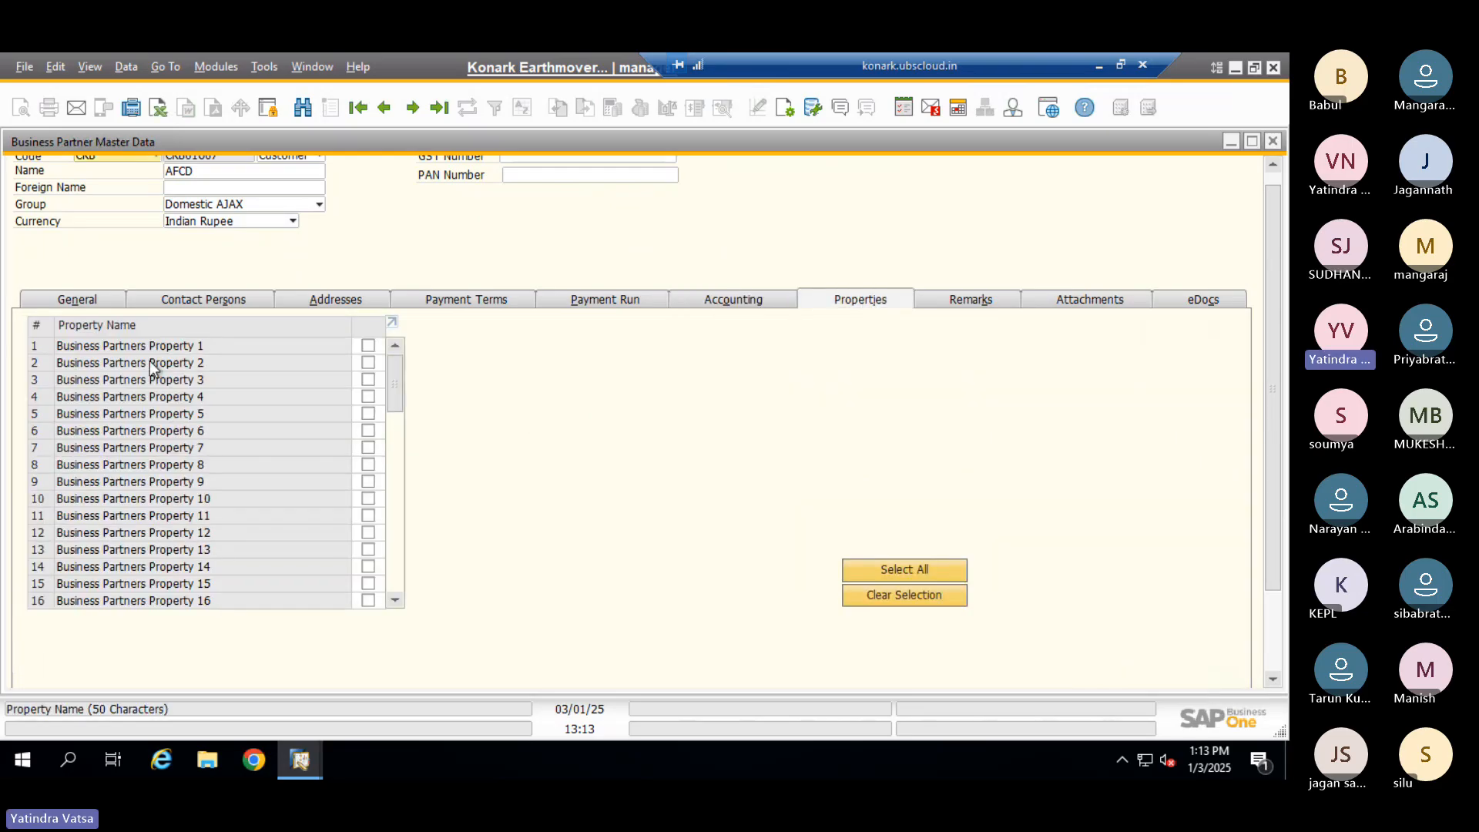
click(954, 294)
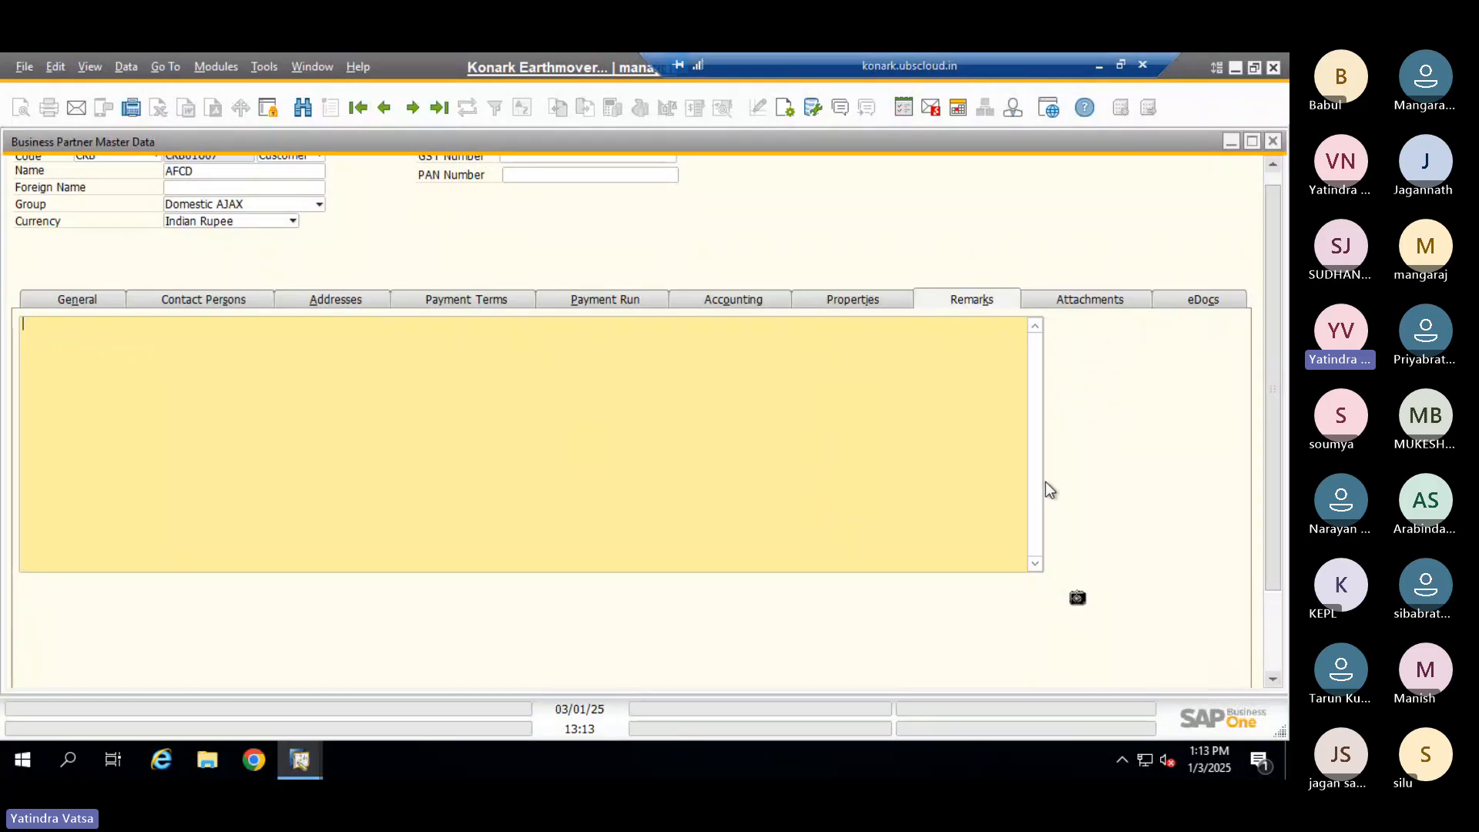
click(1110, 307)
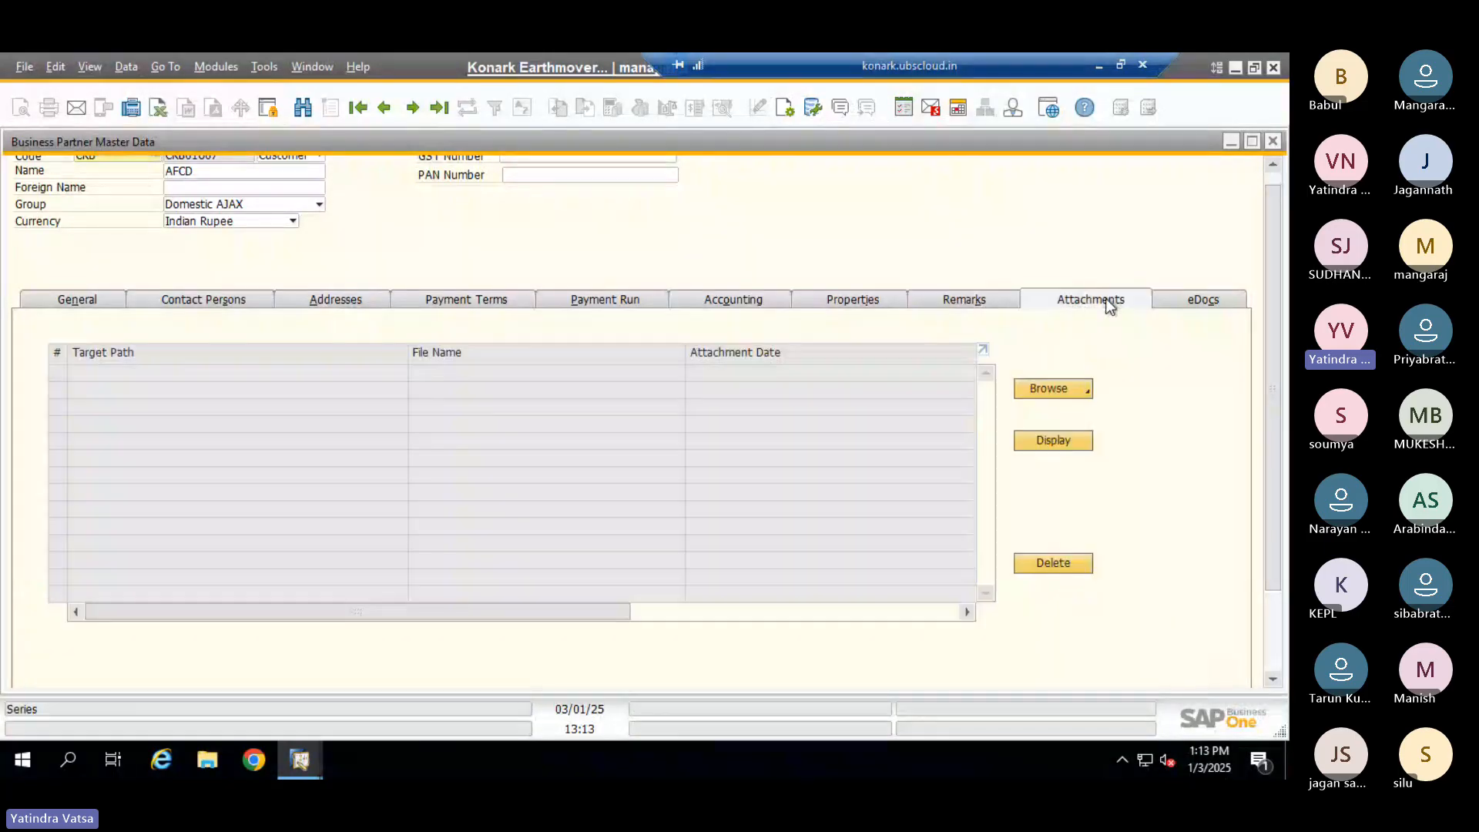
click(1086, 389)
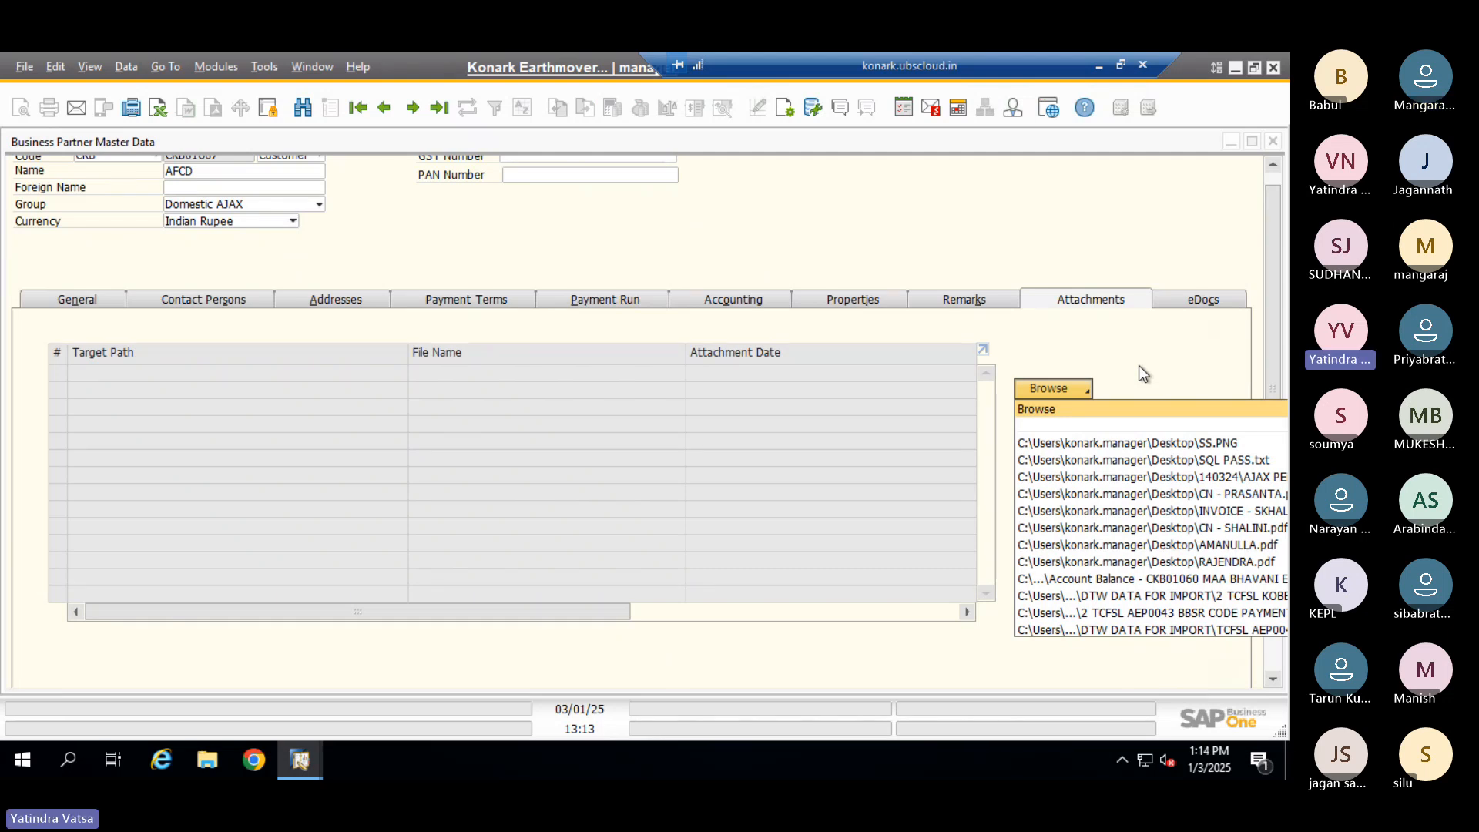
click(1055, 412)
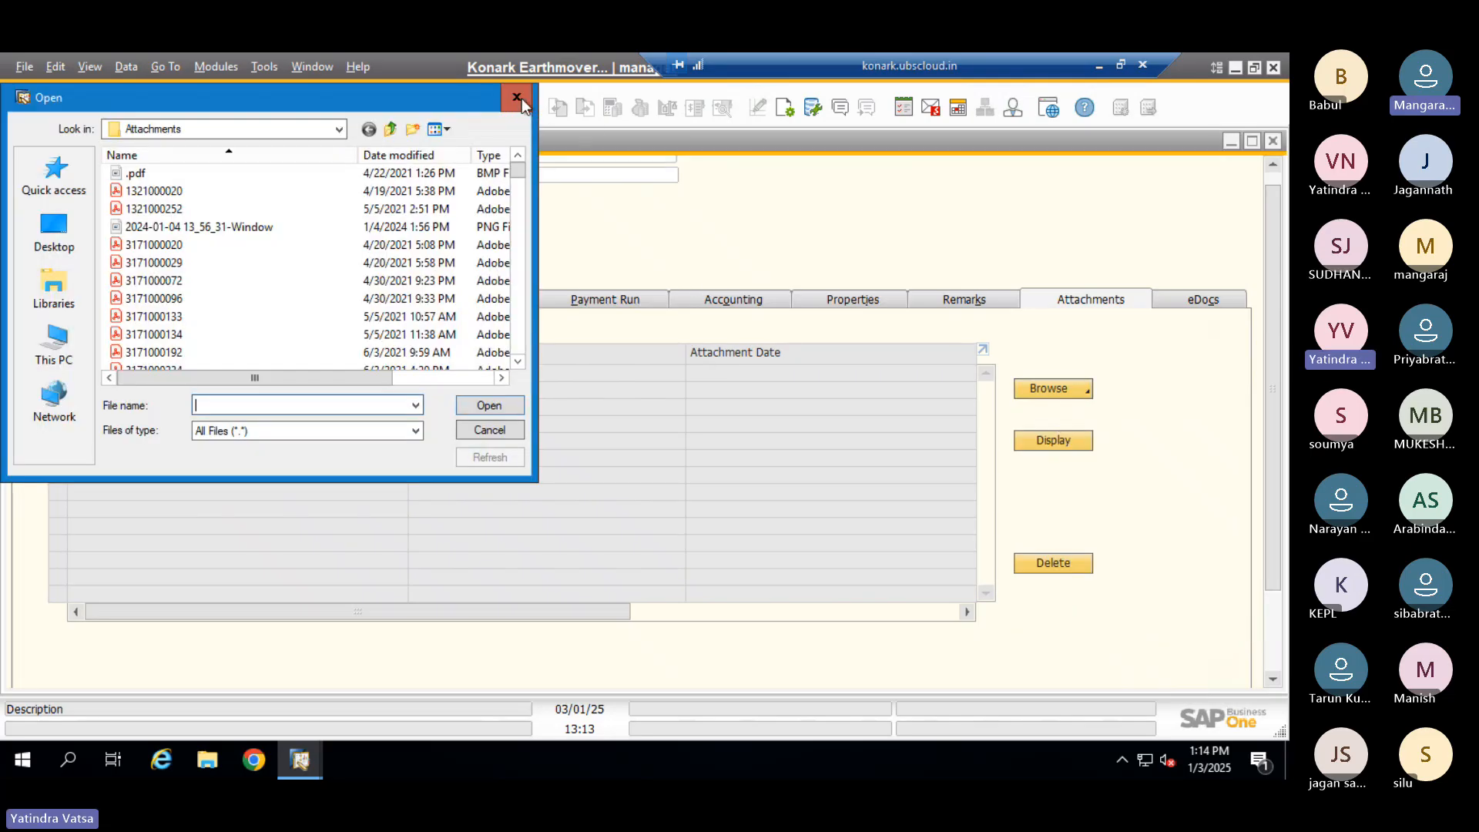
click(521, 99)
scroll(1277, 224, up, 1)
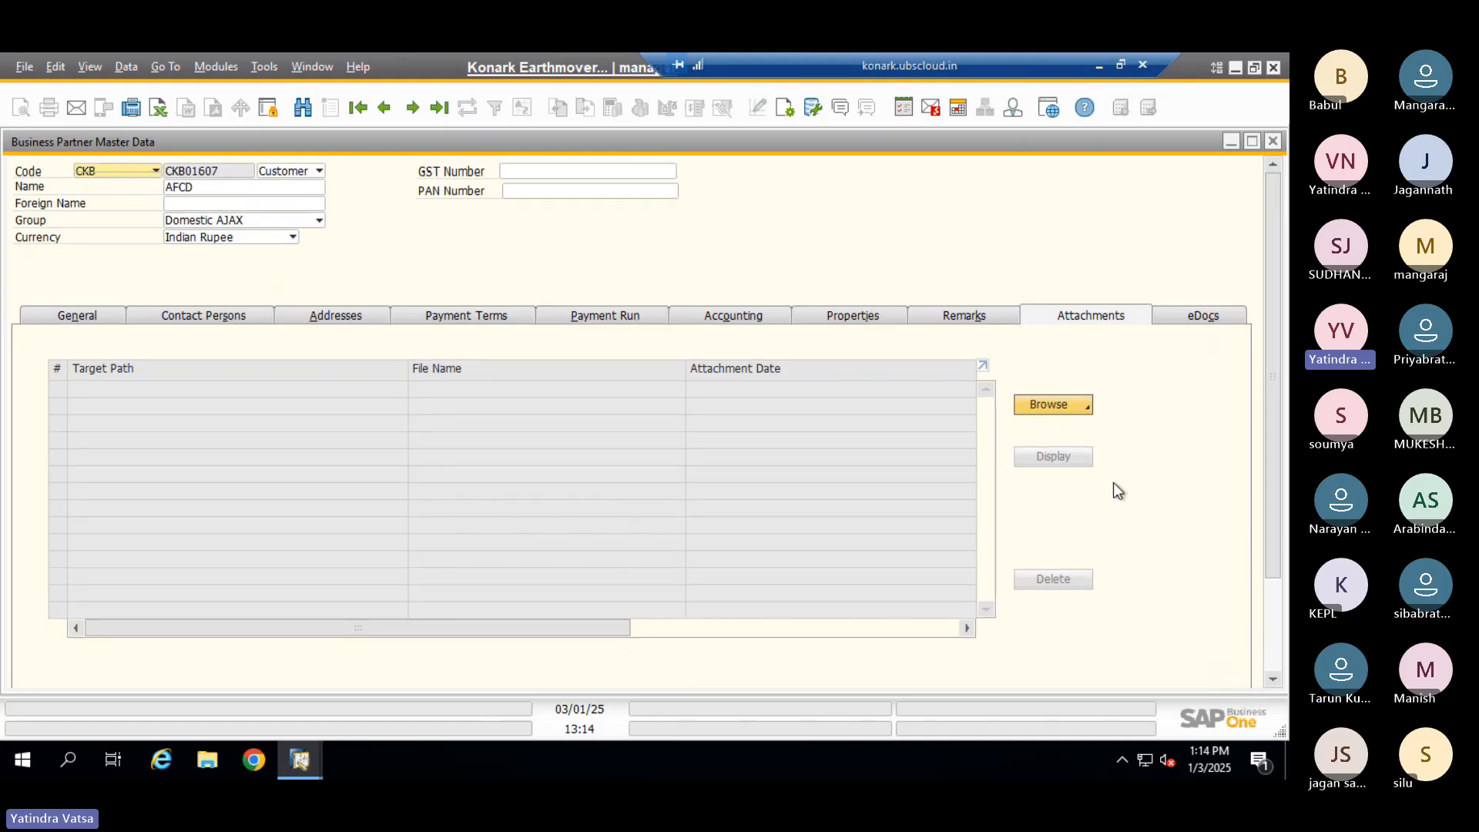
click(1057, 405)
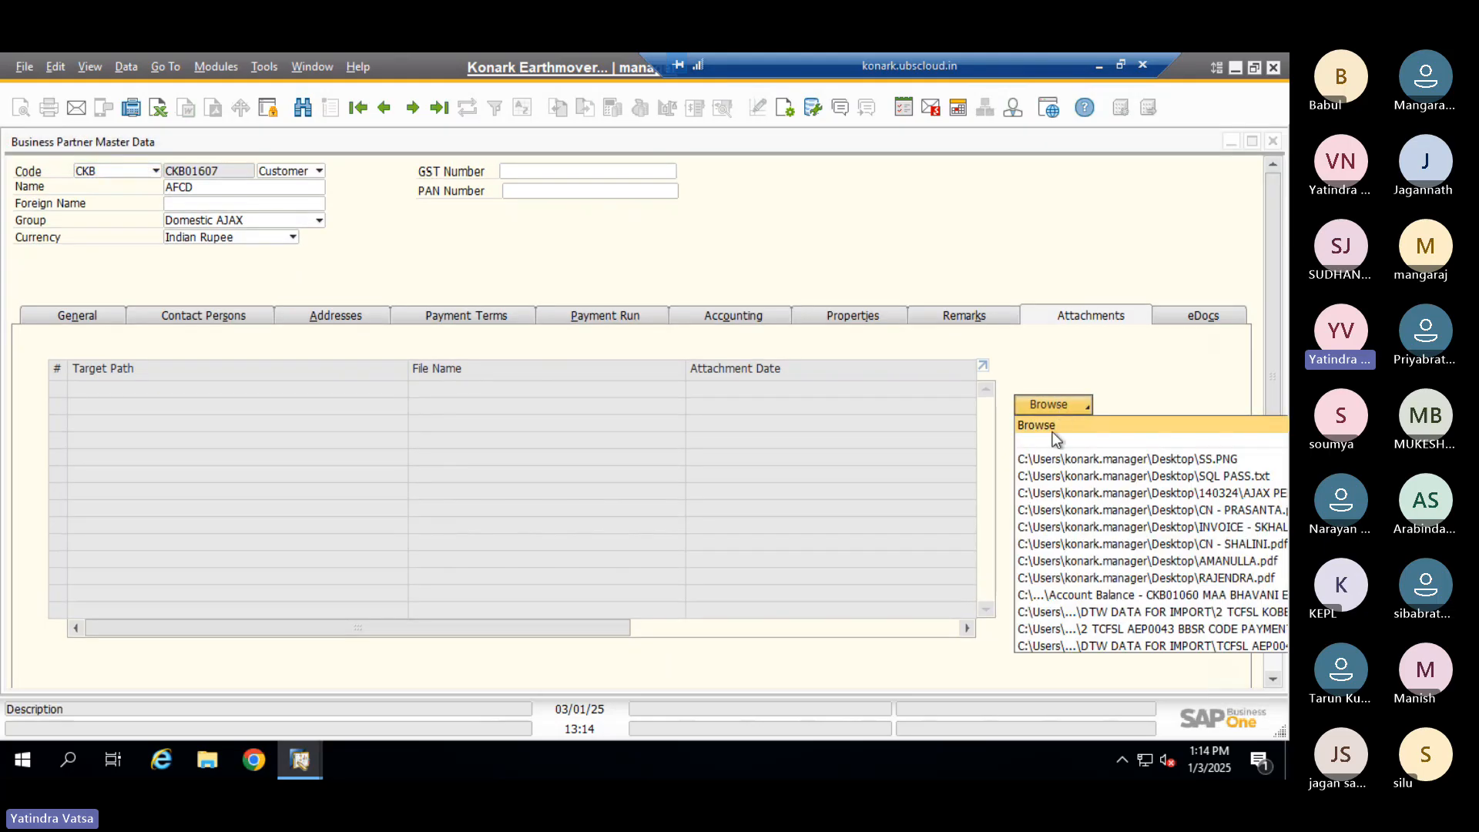
click(1052, 427)
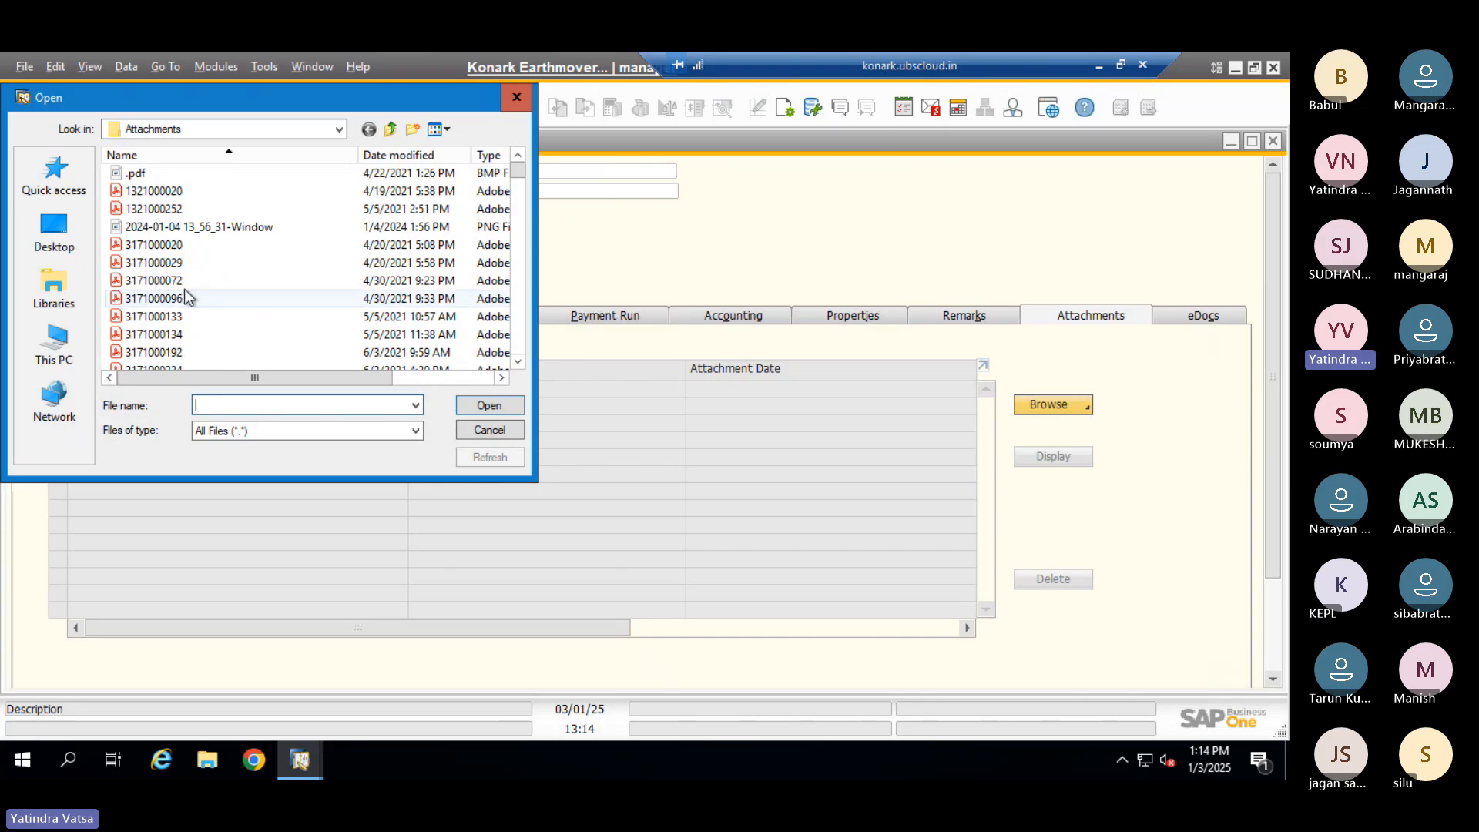
click(170, 283)
click(157, 283)
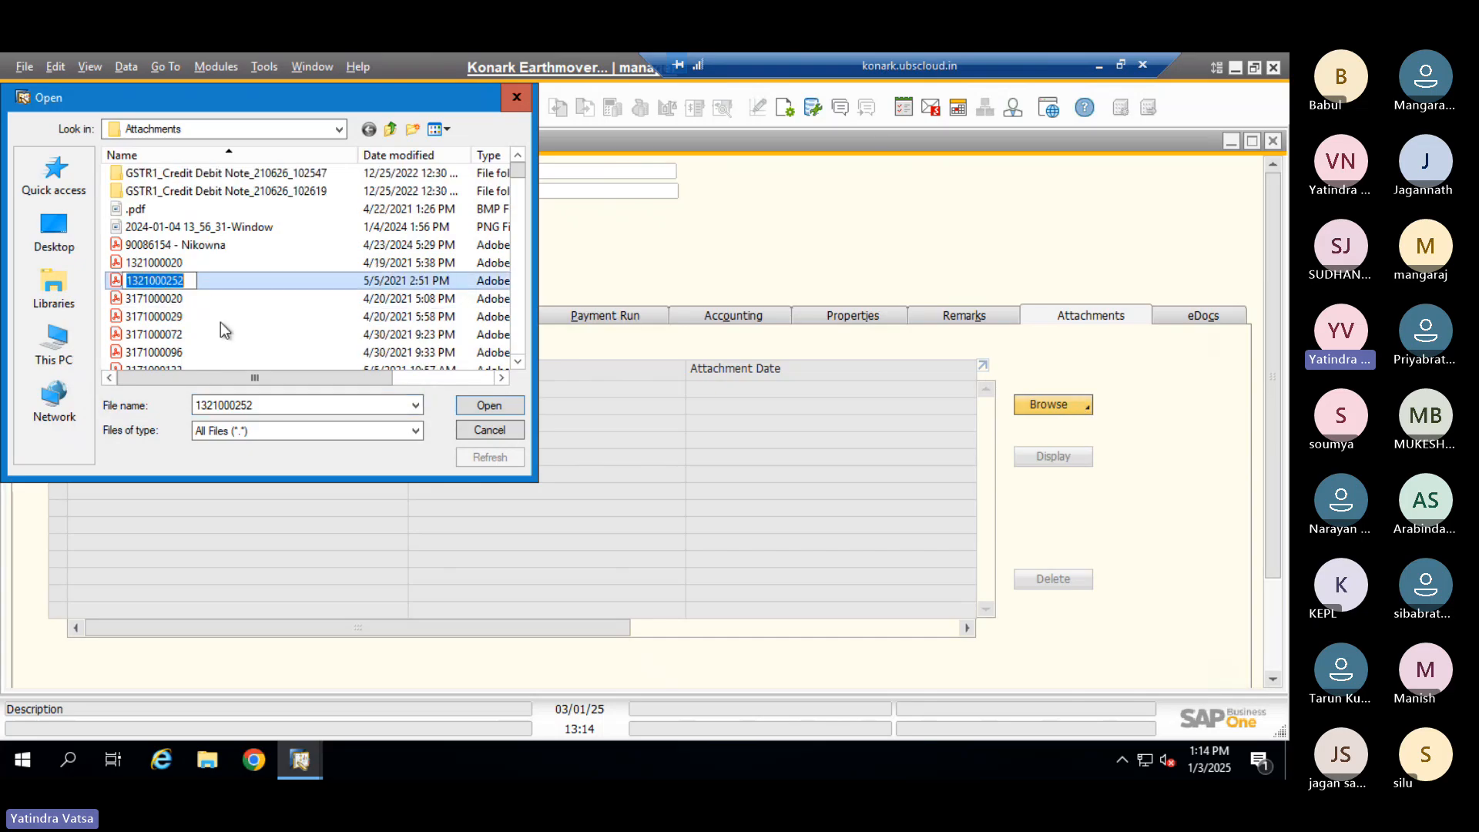
click(220, 319)
click(191, 281)
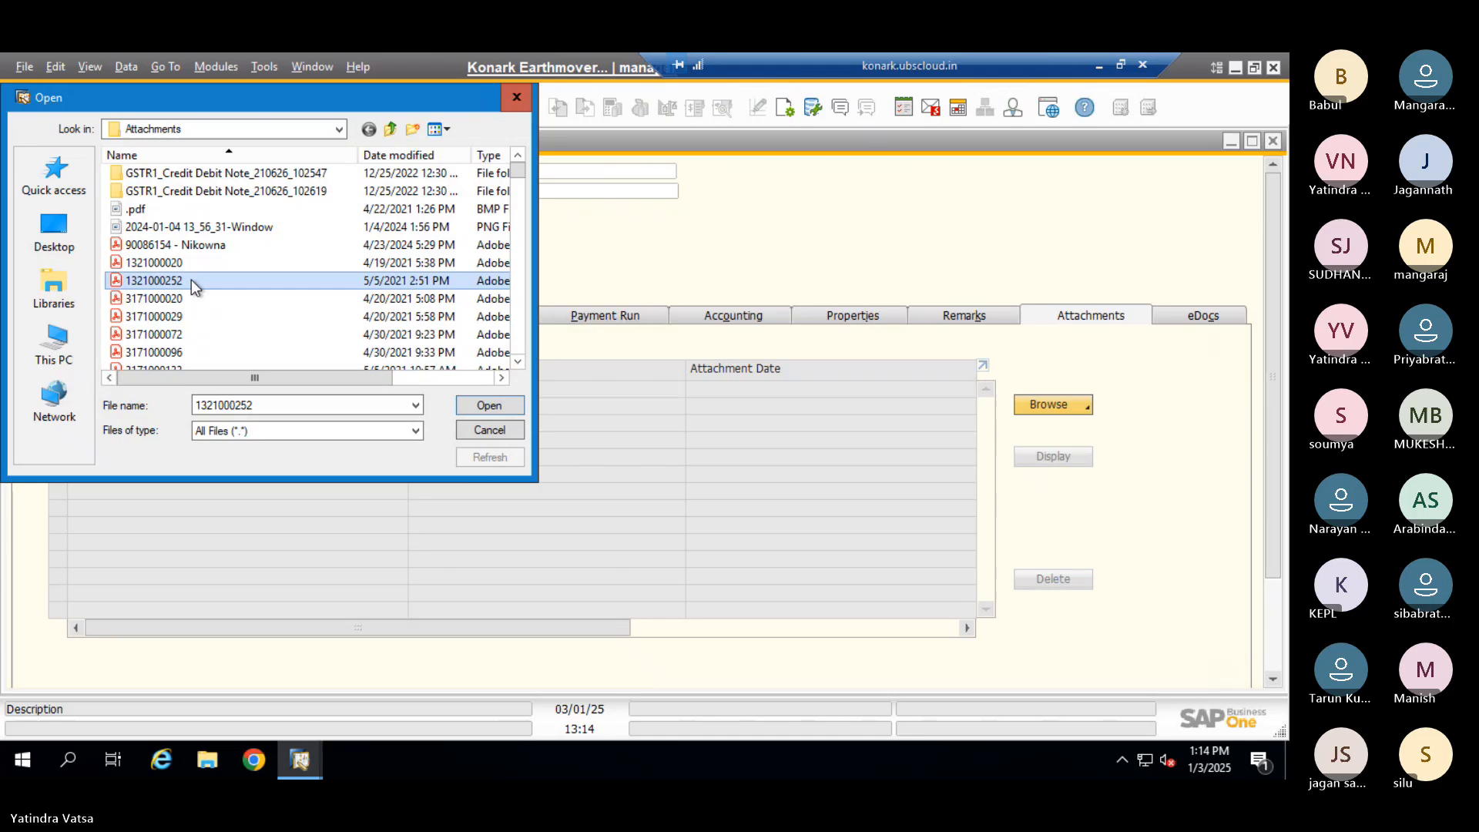
click(489, 405)
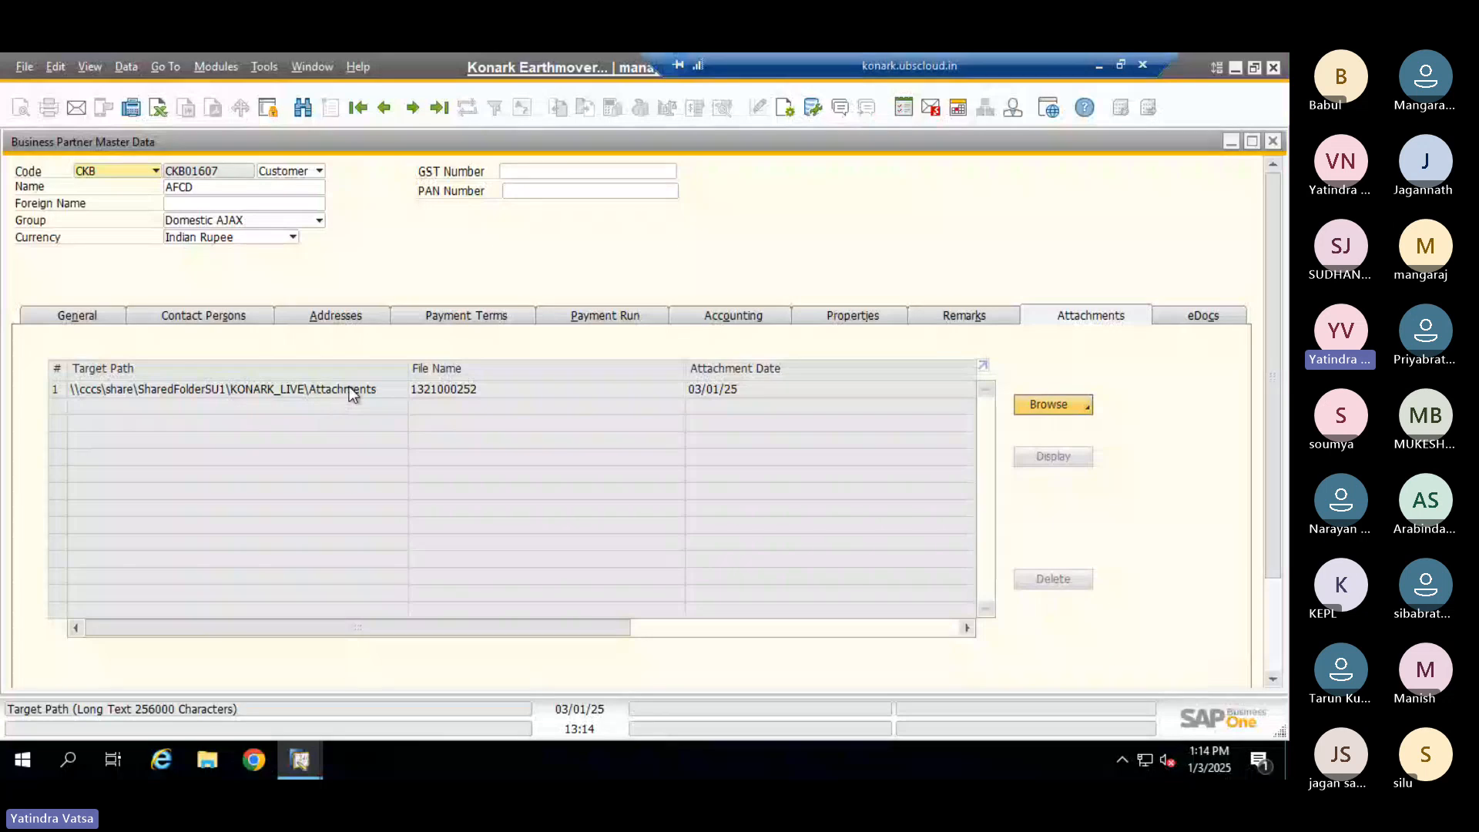
click(371, 390)
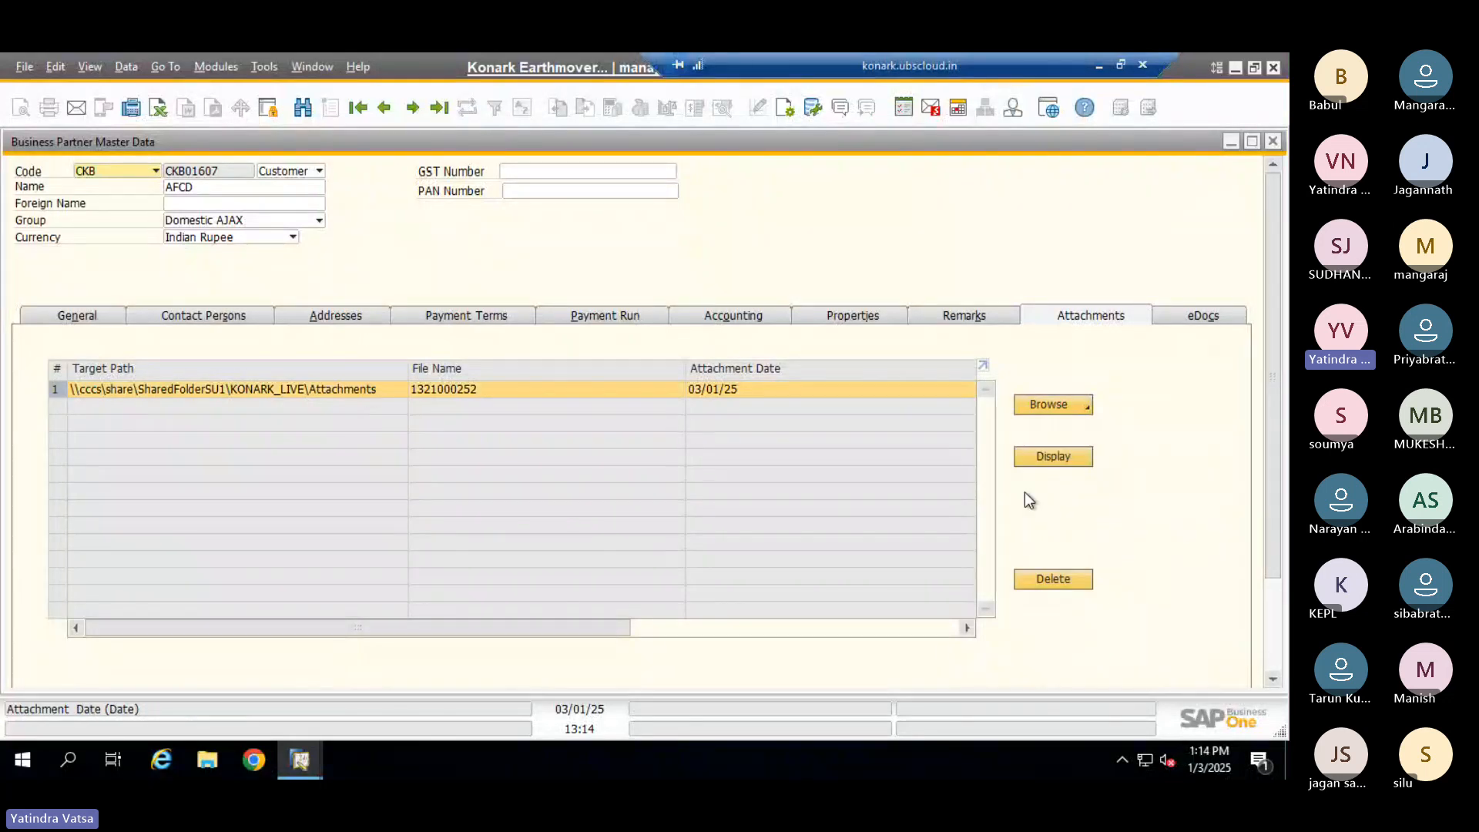
click(1020, 454)
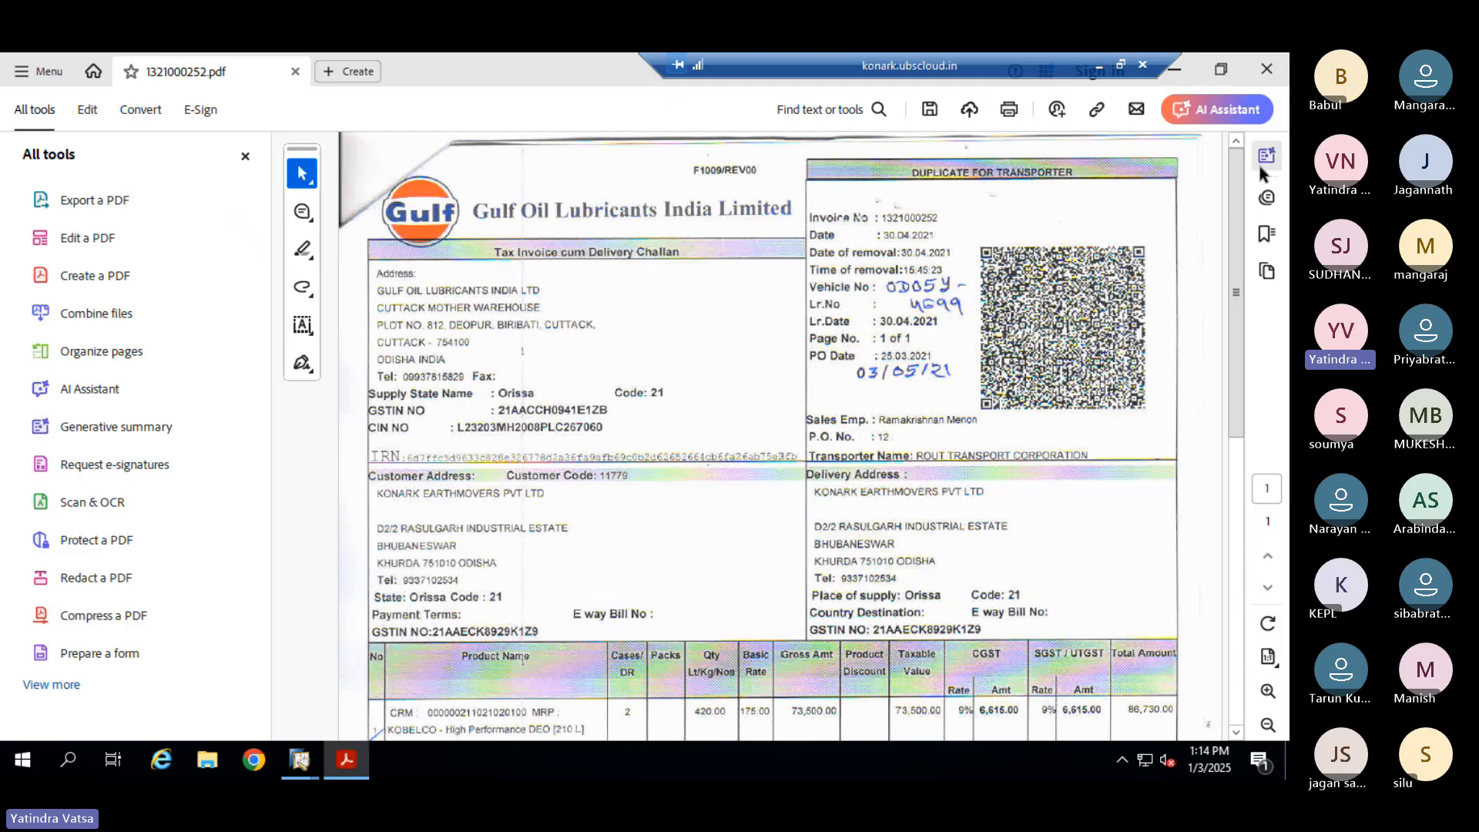
click(1279, 78)
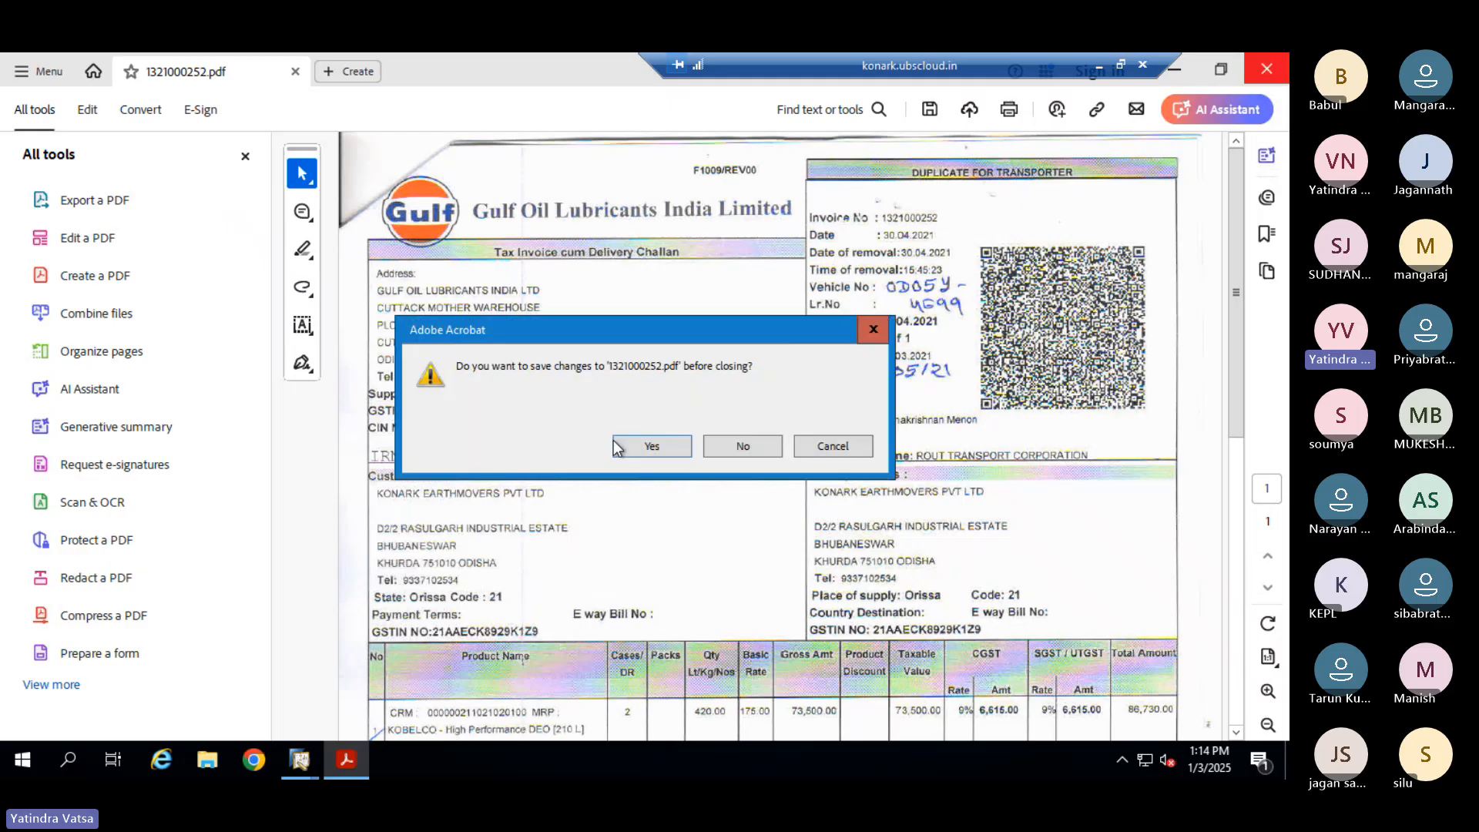
click(742, 452)
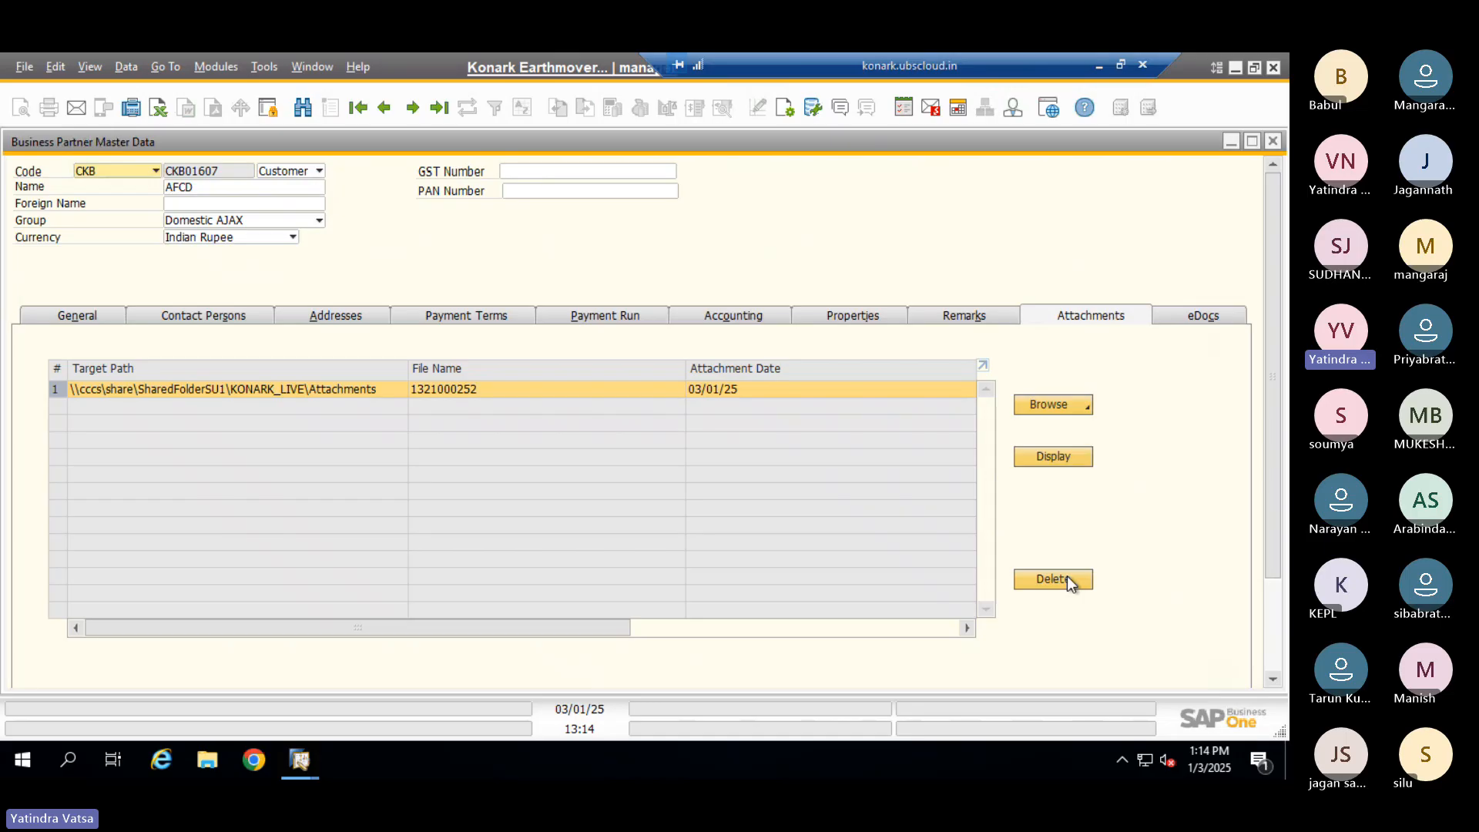
click(1052, 405)
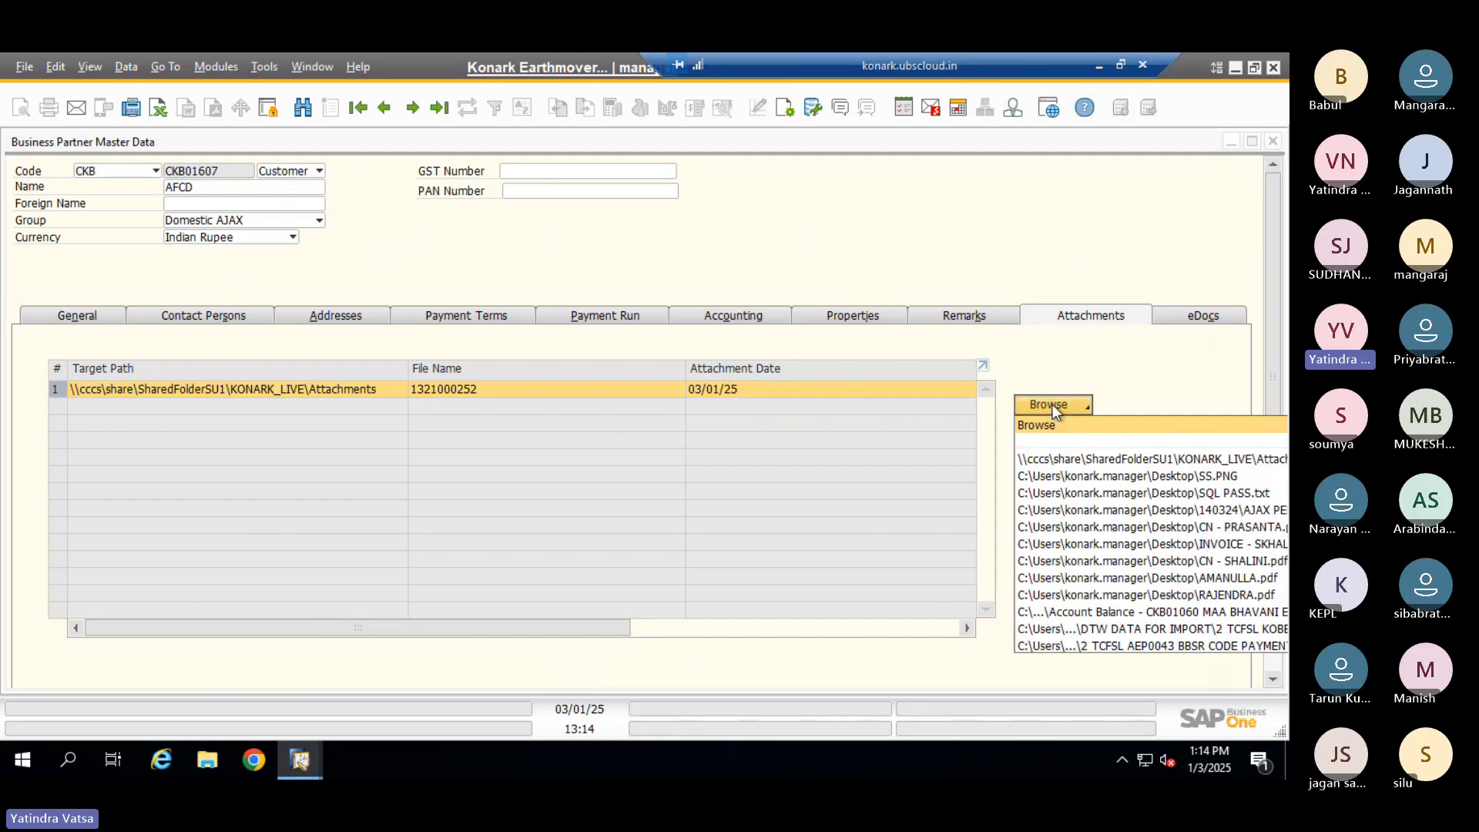
click(1050, 422)
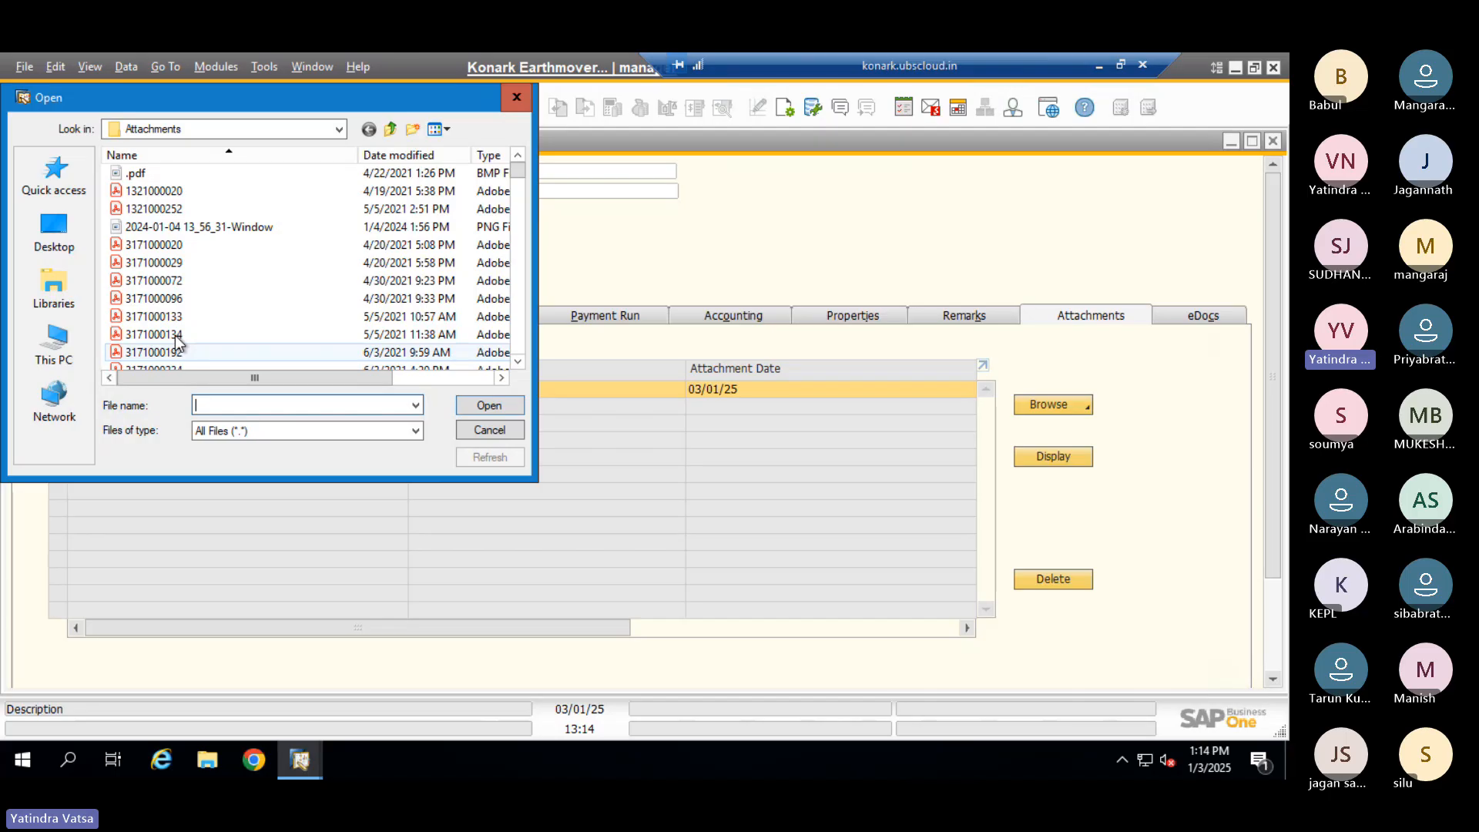
double_click(168, 281)
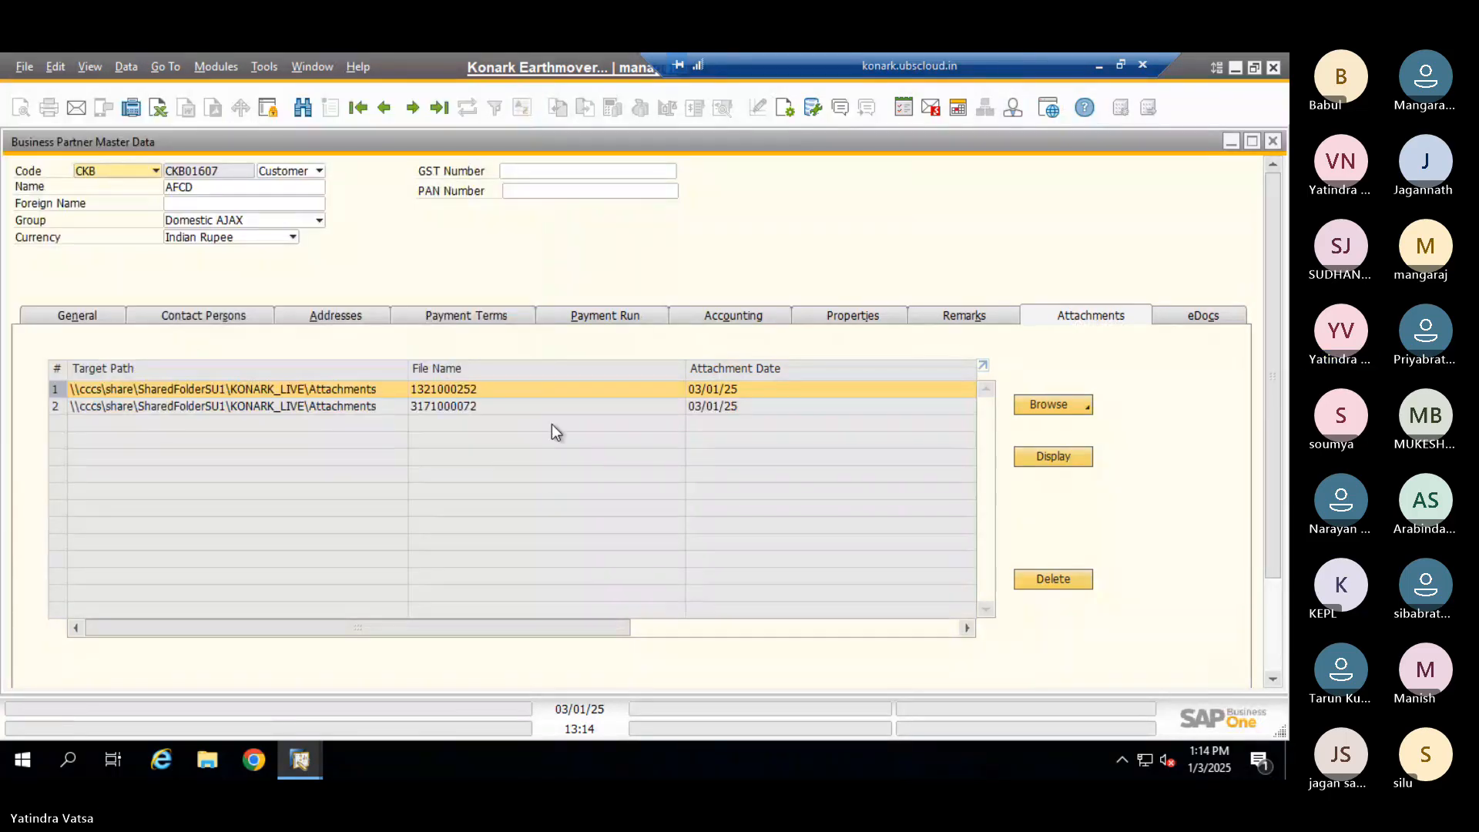
click(442, 402)
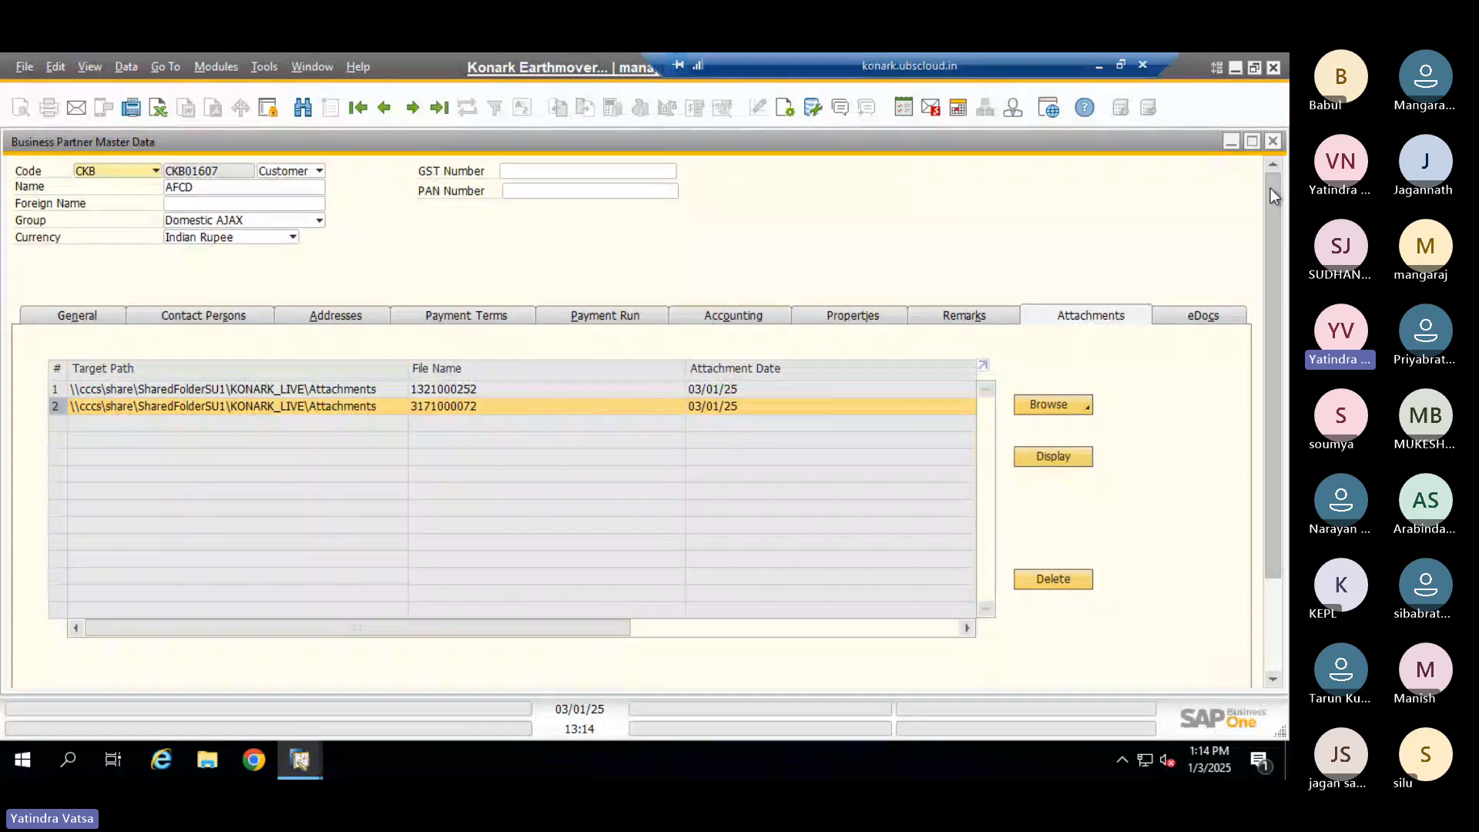
click(239, 392)
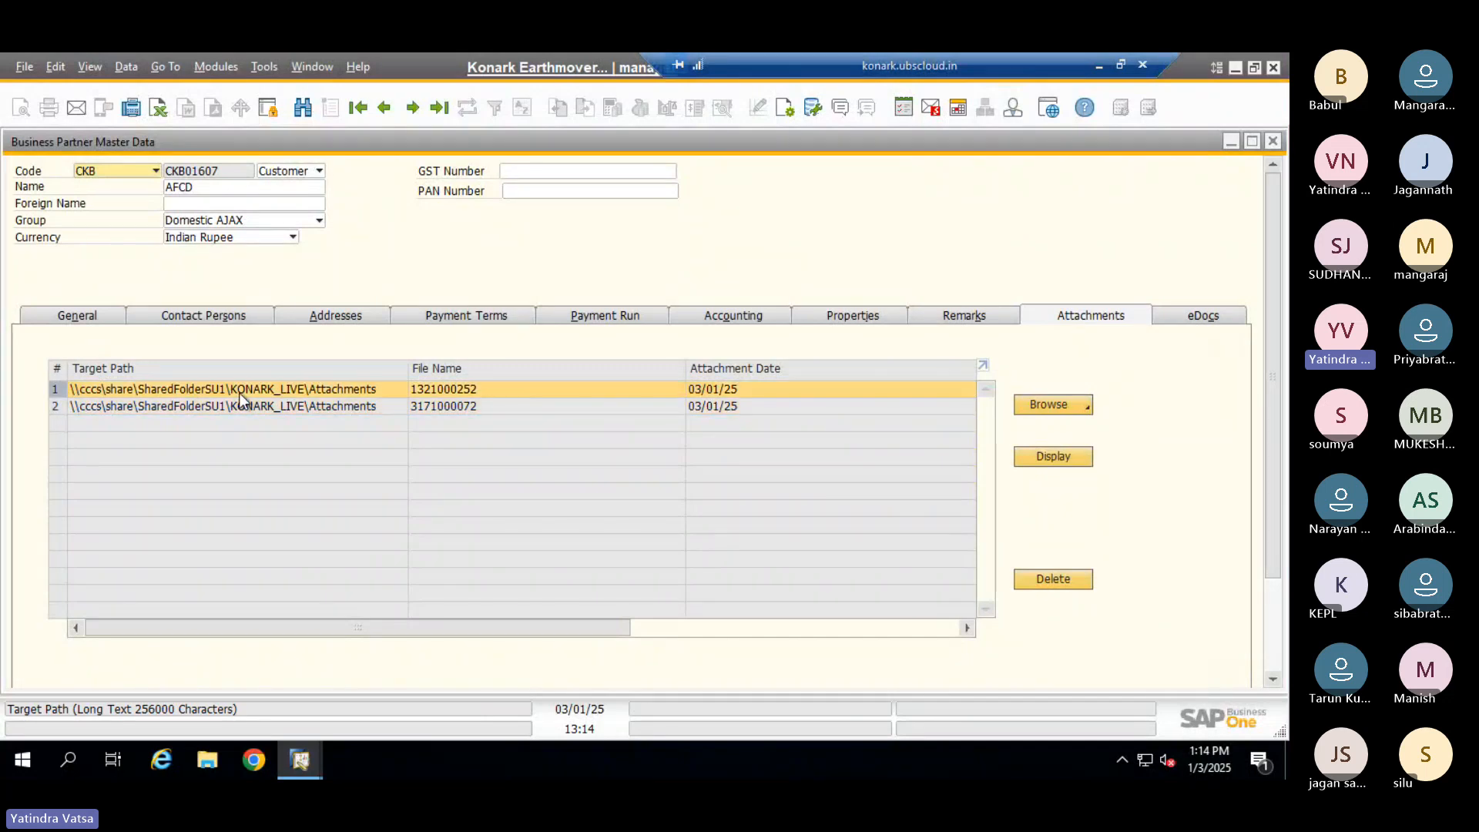
click(252, 407)
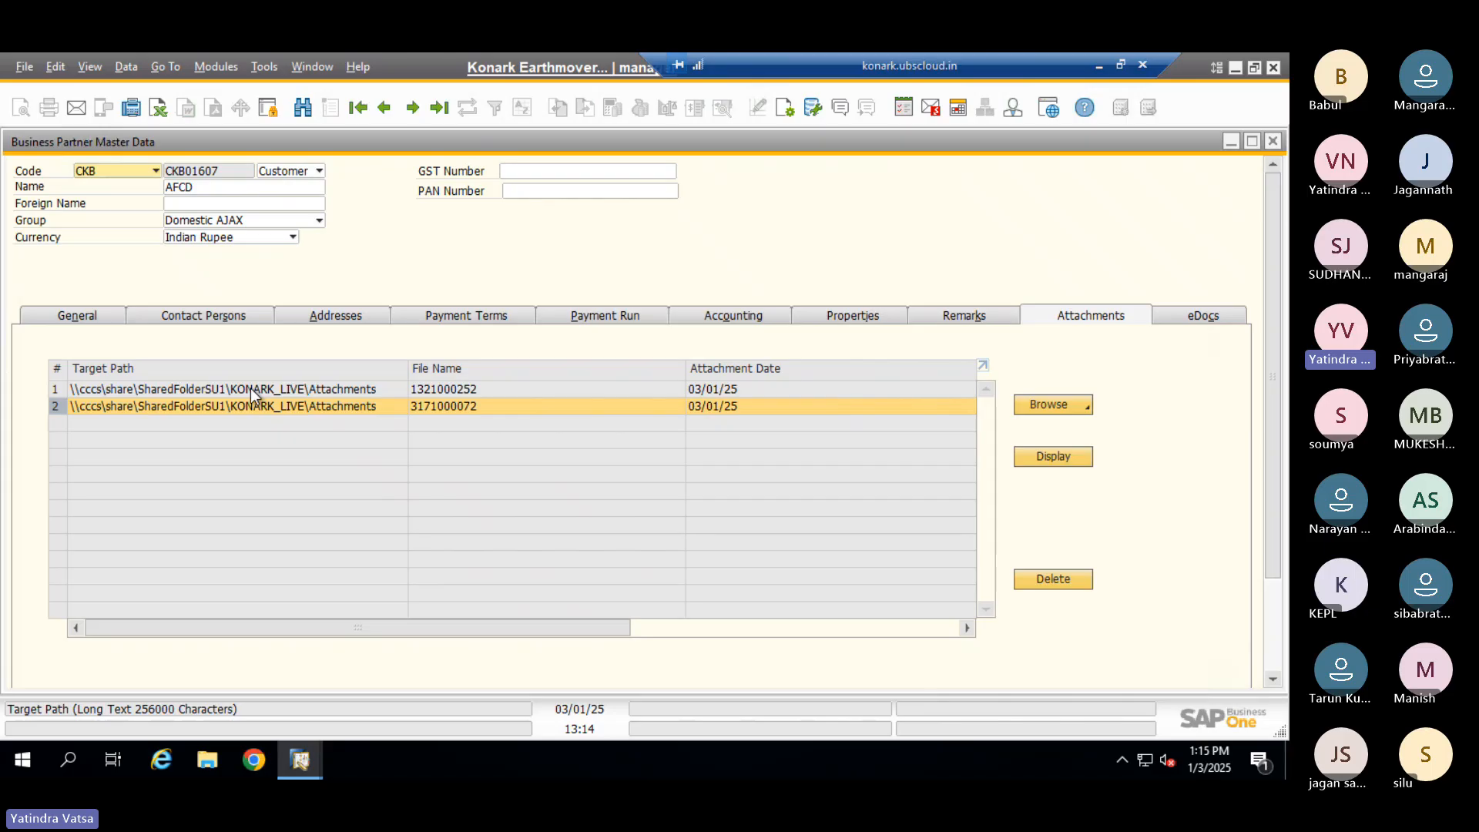
click(252, 390)
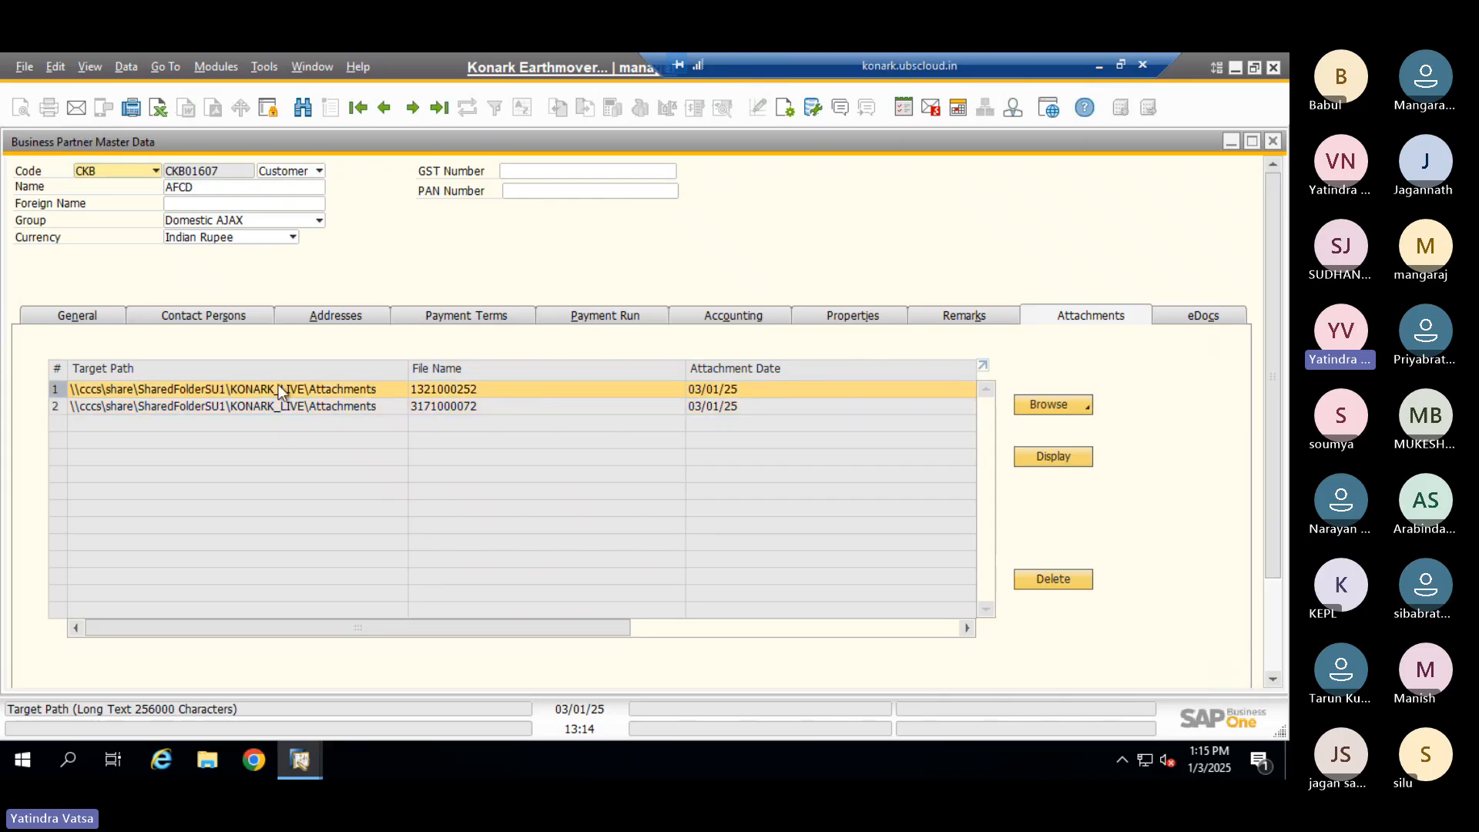
click(315, 406)
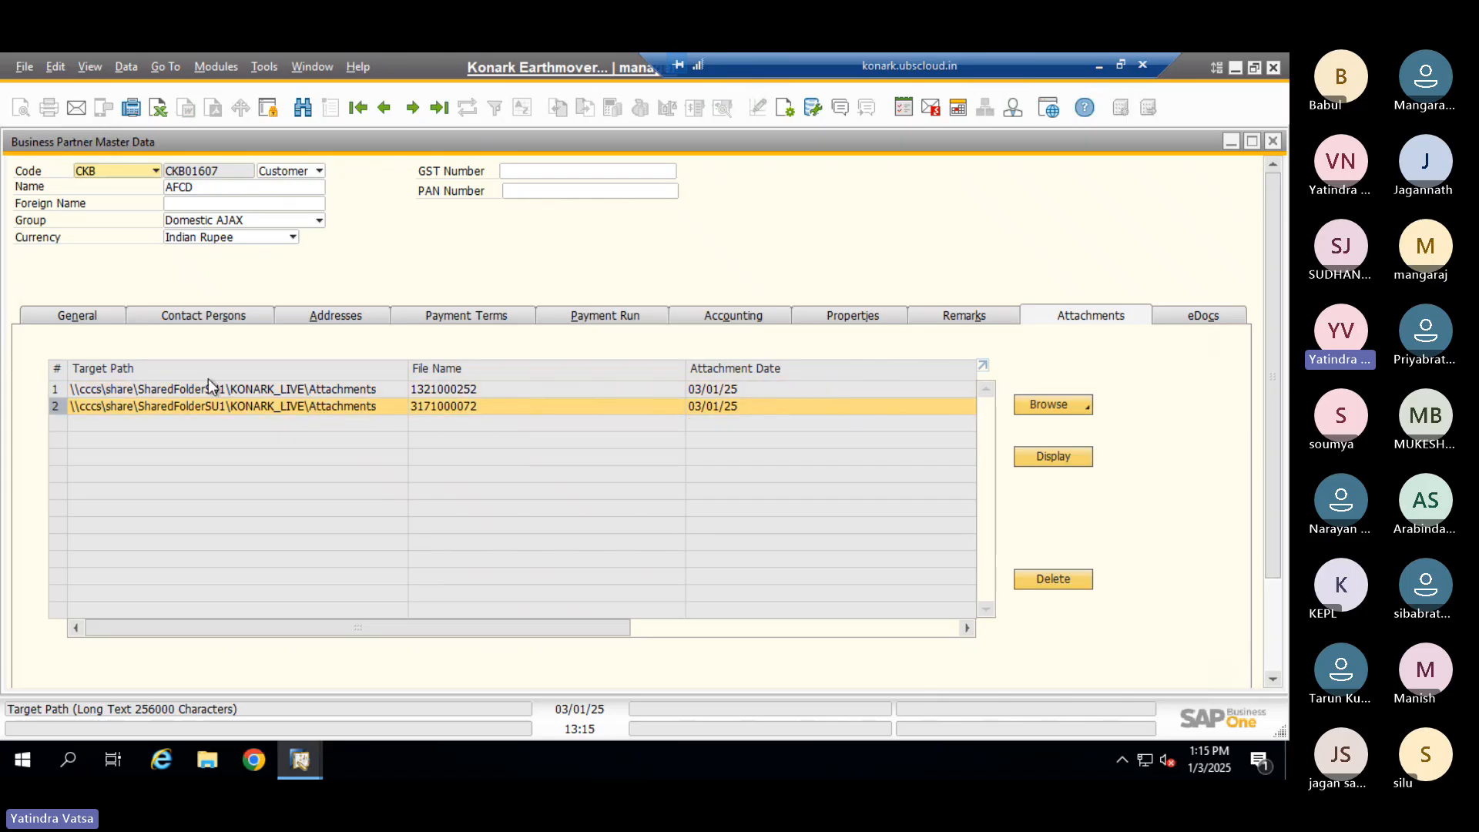
click(289, 395)
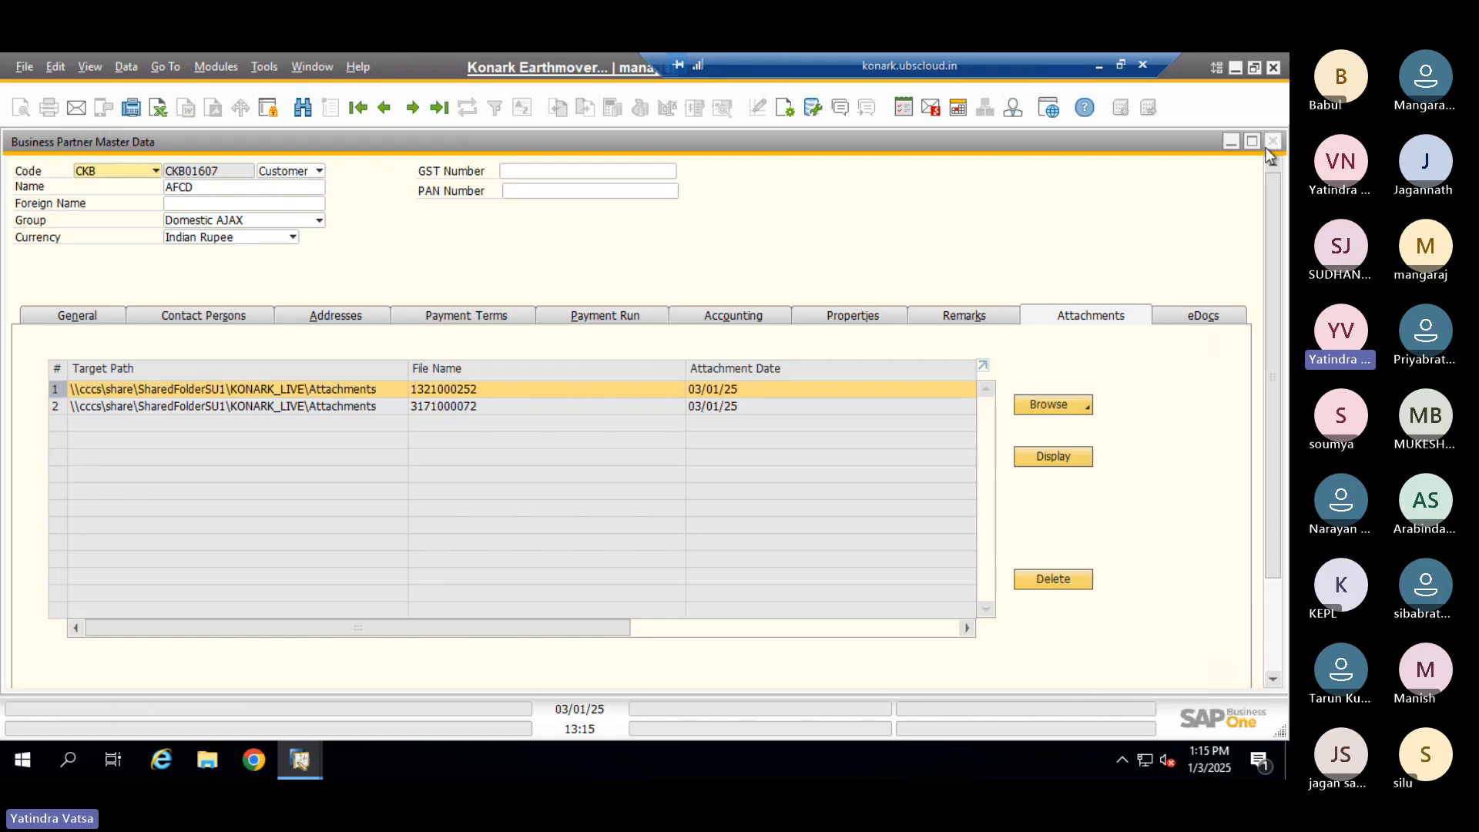
Close the customer's business partner record without saving the changes and collapse the Business Partners module
drag(1269, 340, 1281, 206)
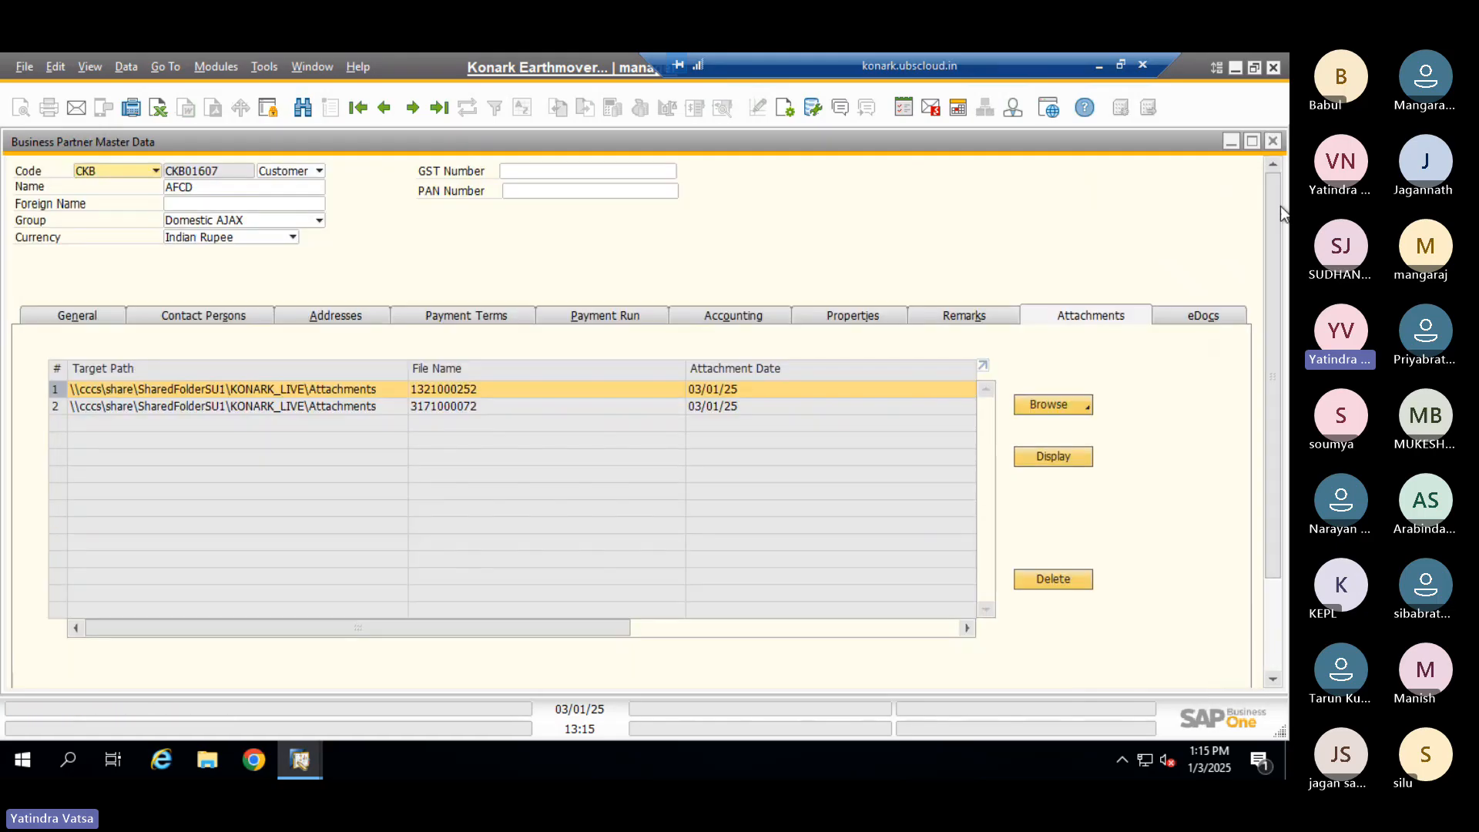
click(1275, 142)
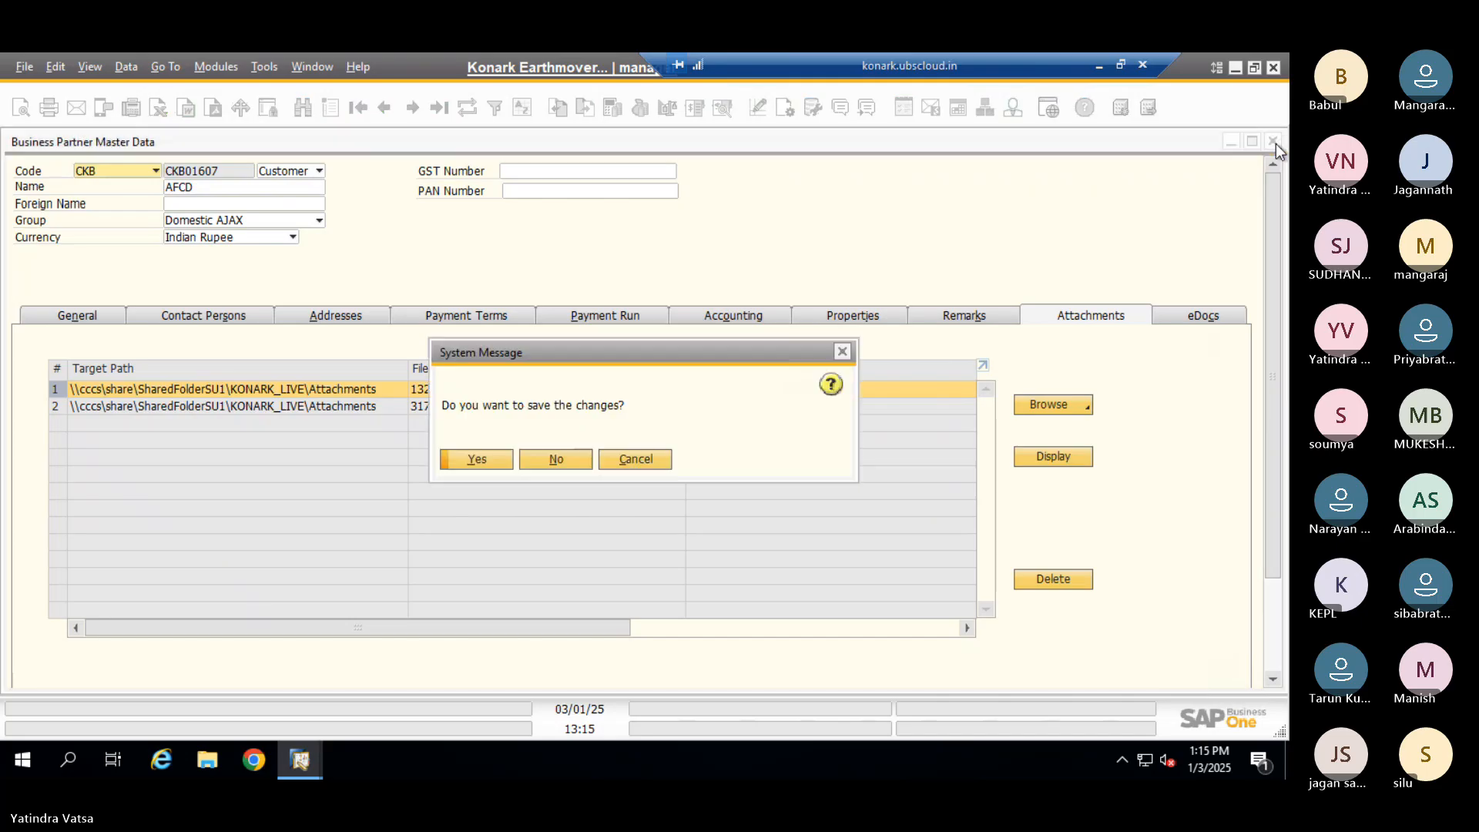
click(555, 459)
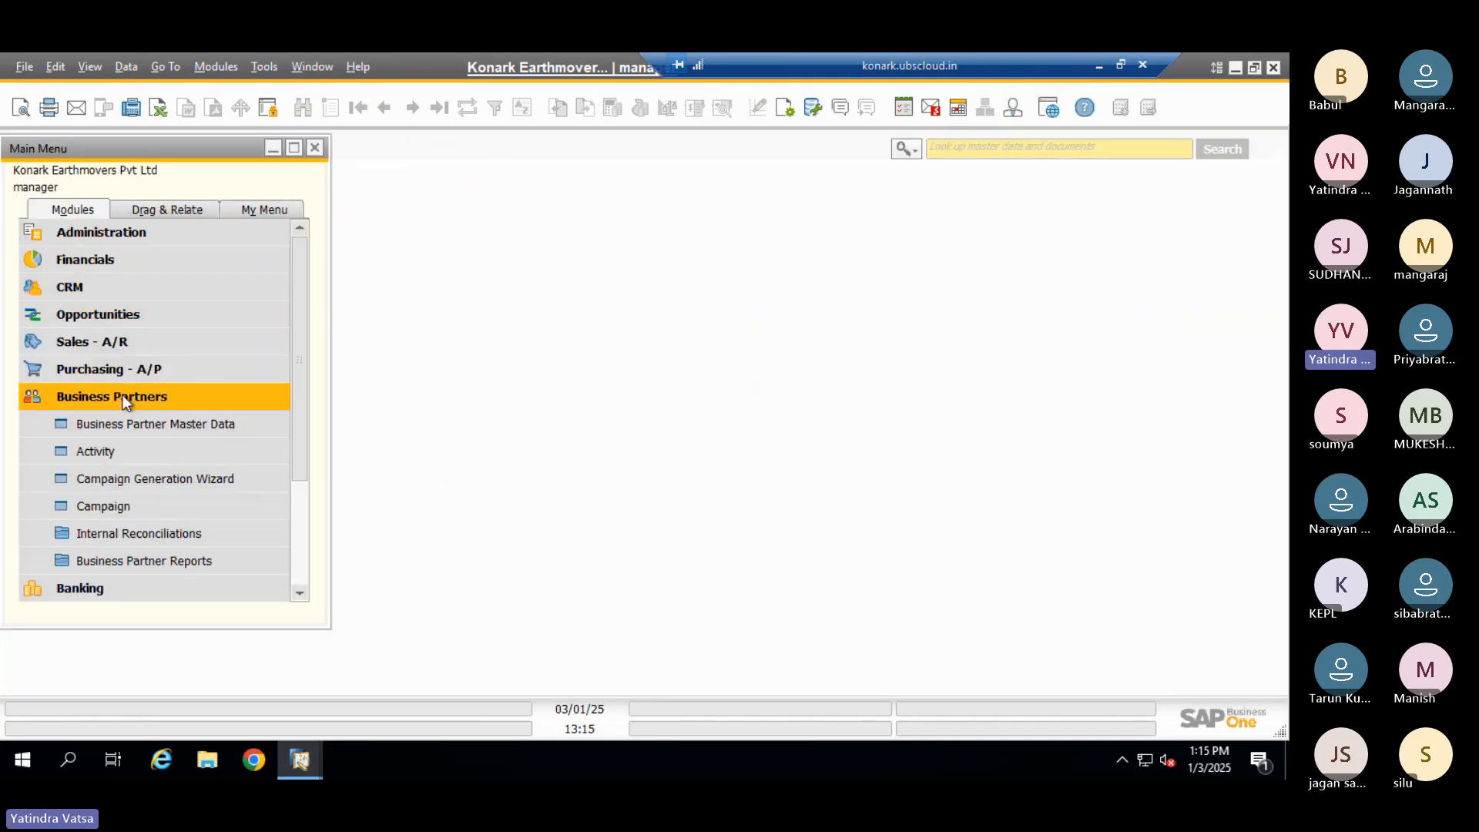
click(127, 395)
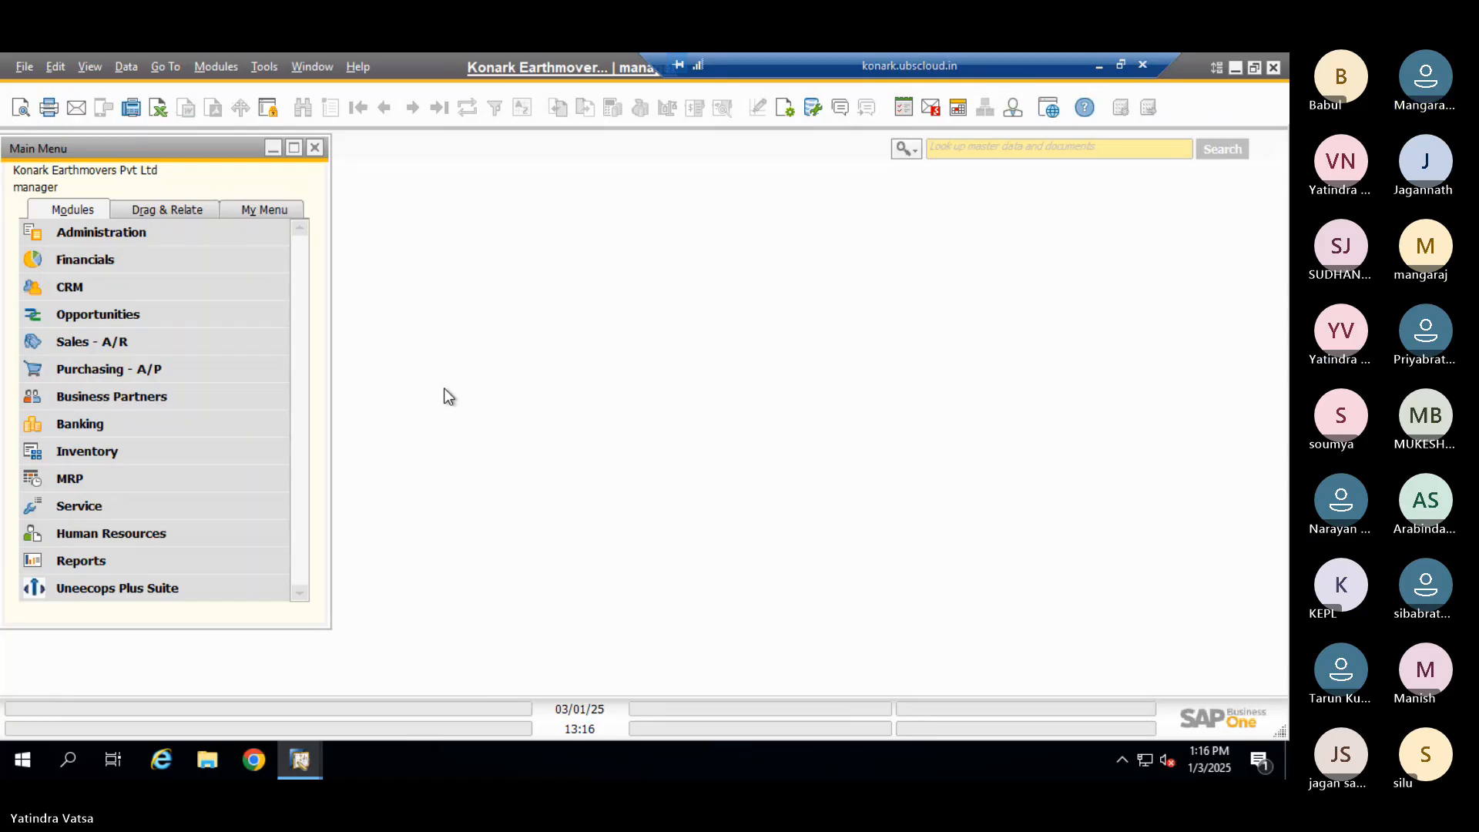
drag(802, 68, 735, 55)
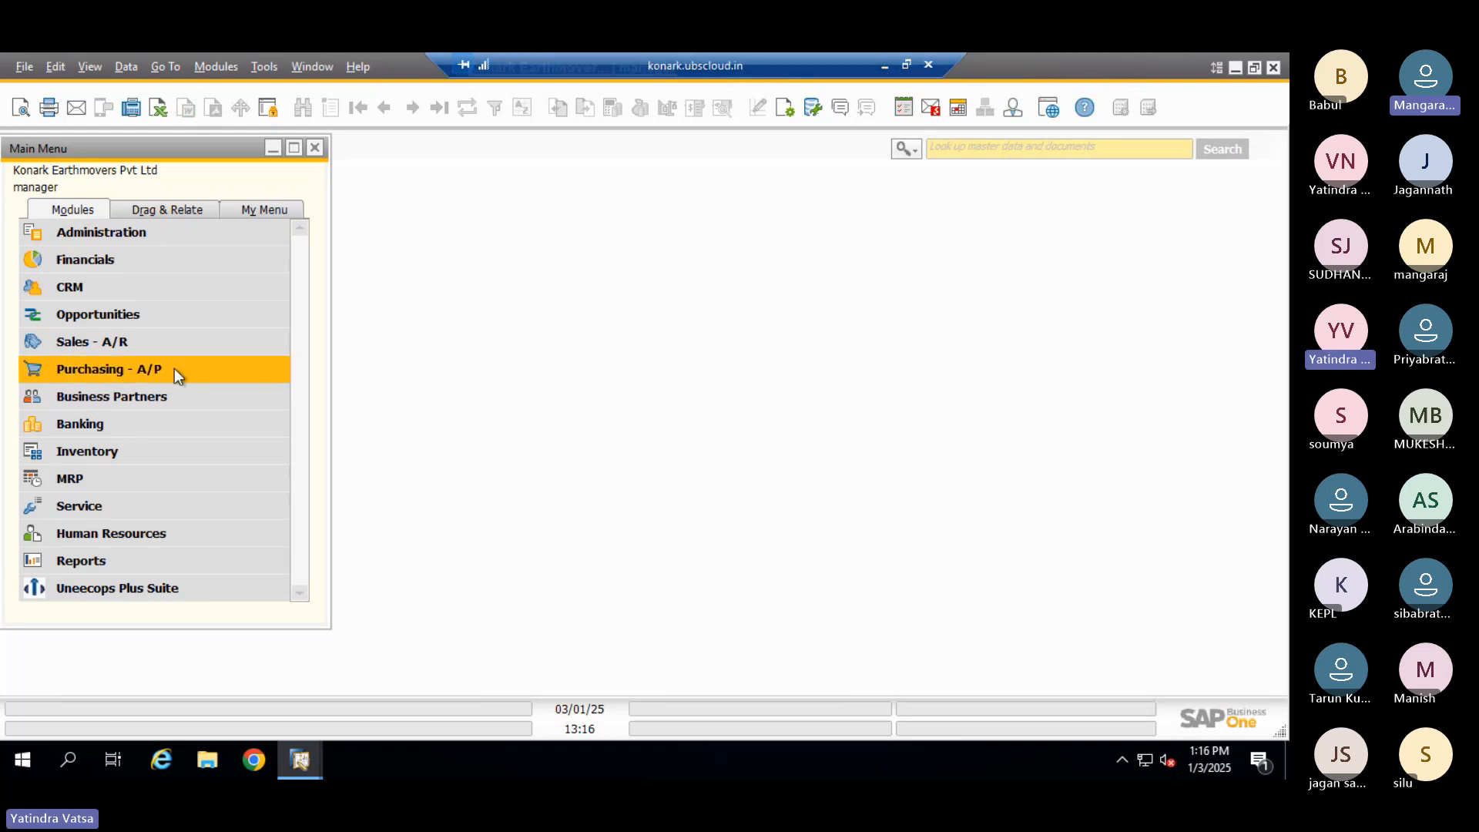
Open Business Partner Master Data, go to the last business partner record and show its attachments list
click(149, 398)
click(145, 425)
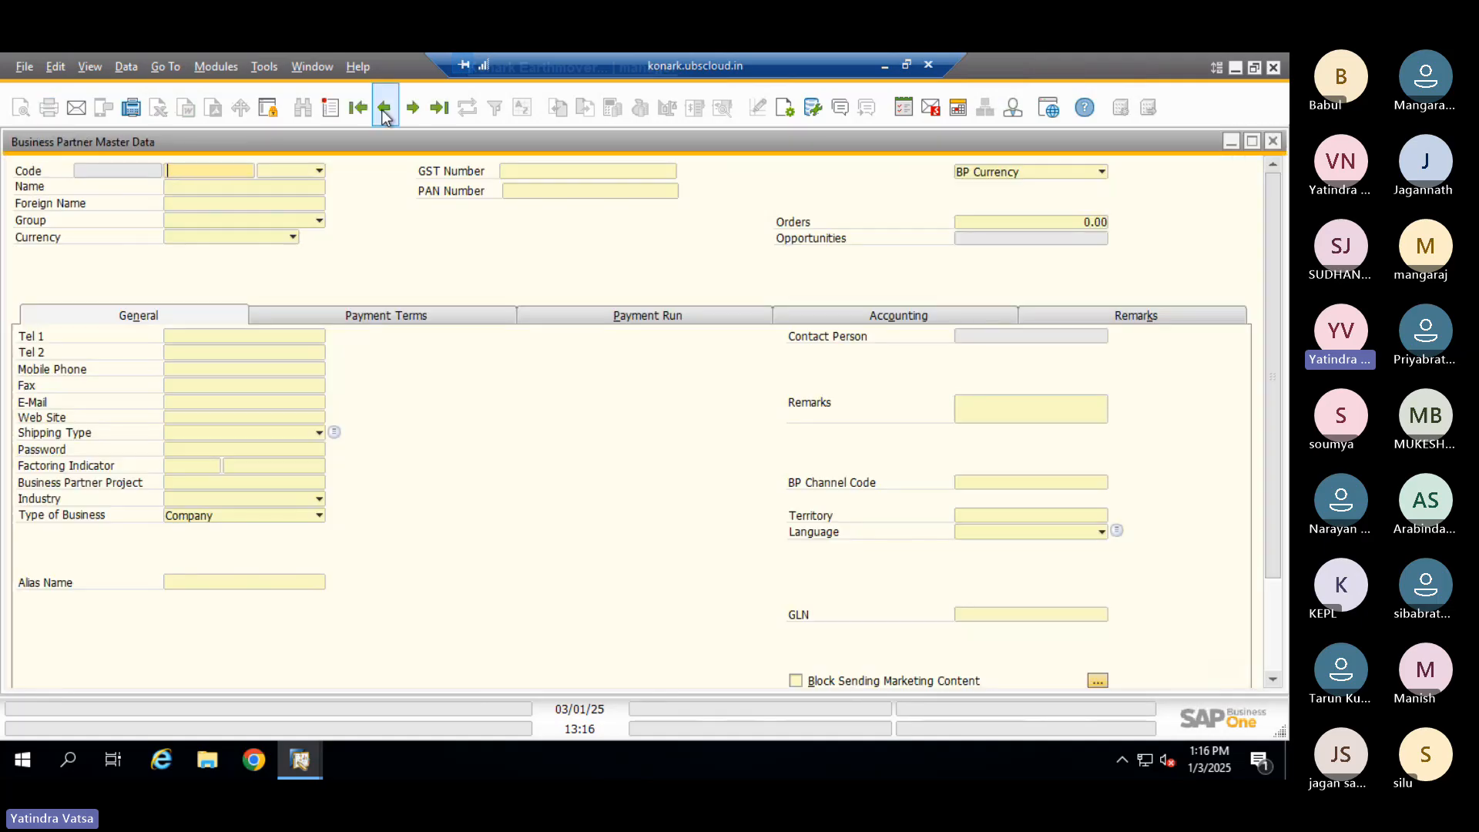
click(384, 107)
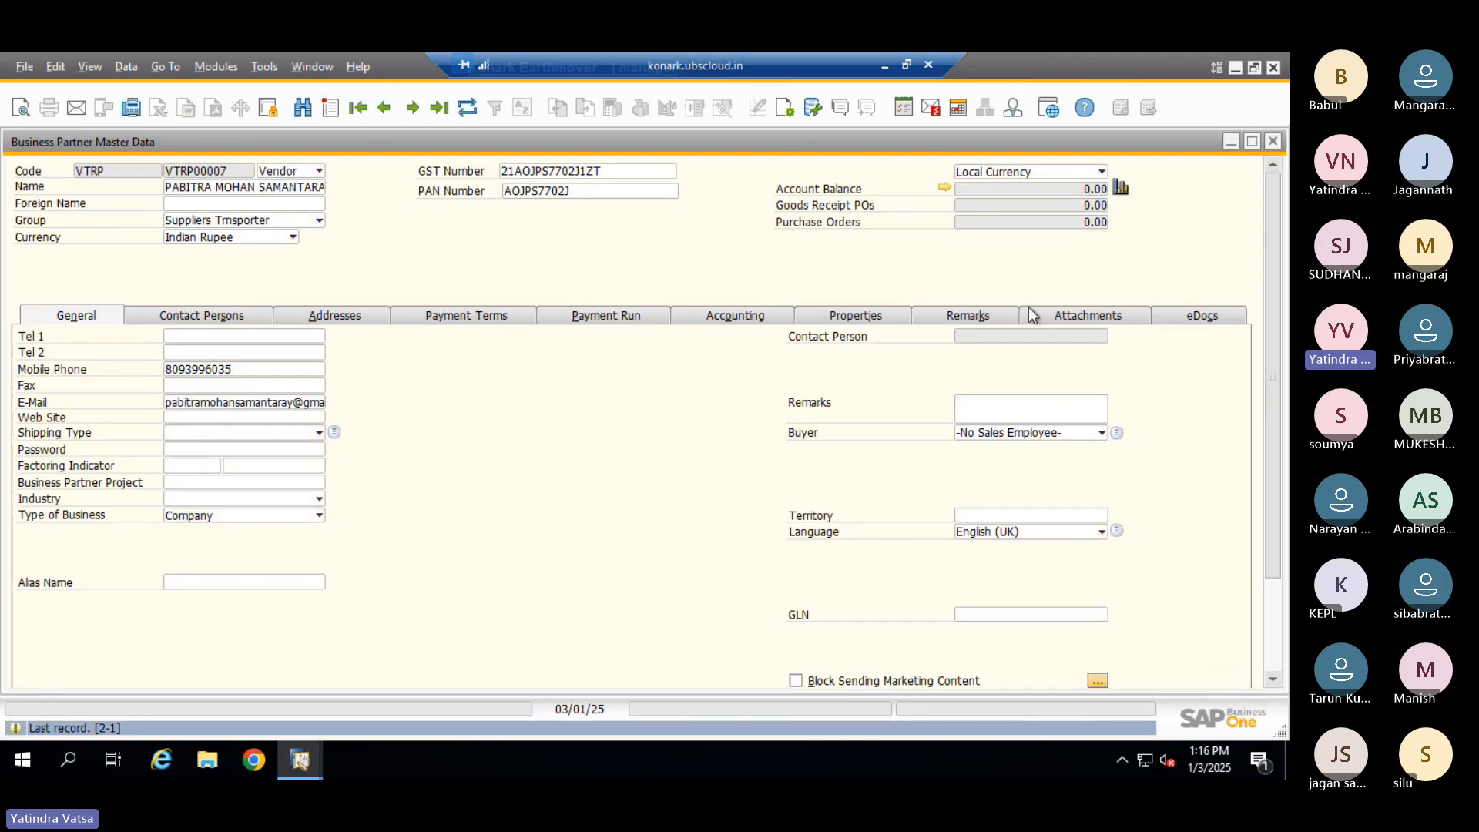
click(1074, 319)
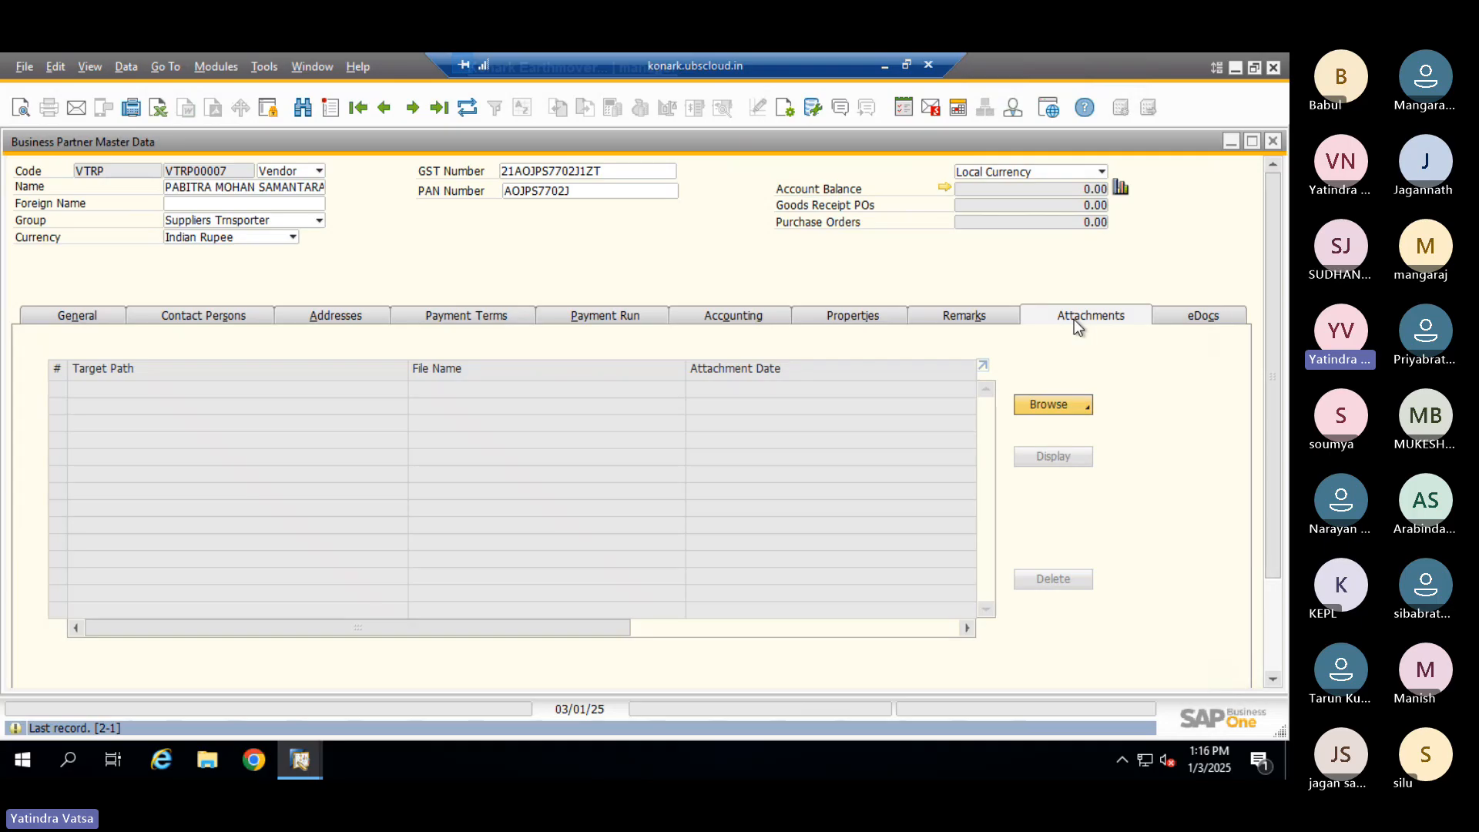
click(1070, 412)
click(1061, 429)
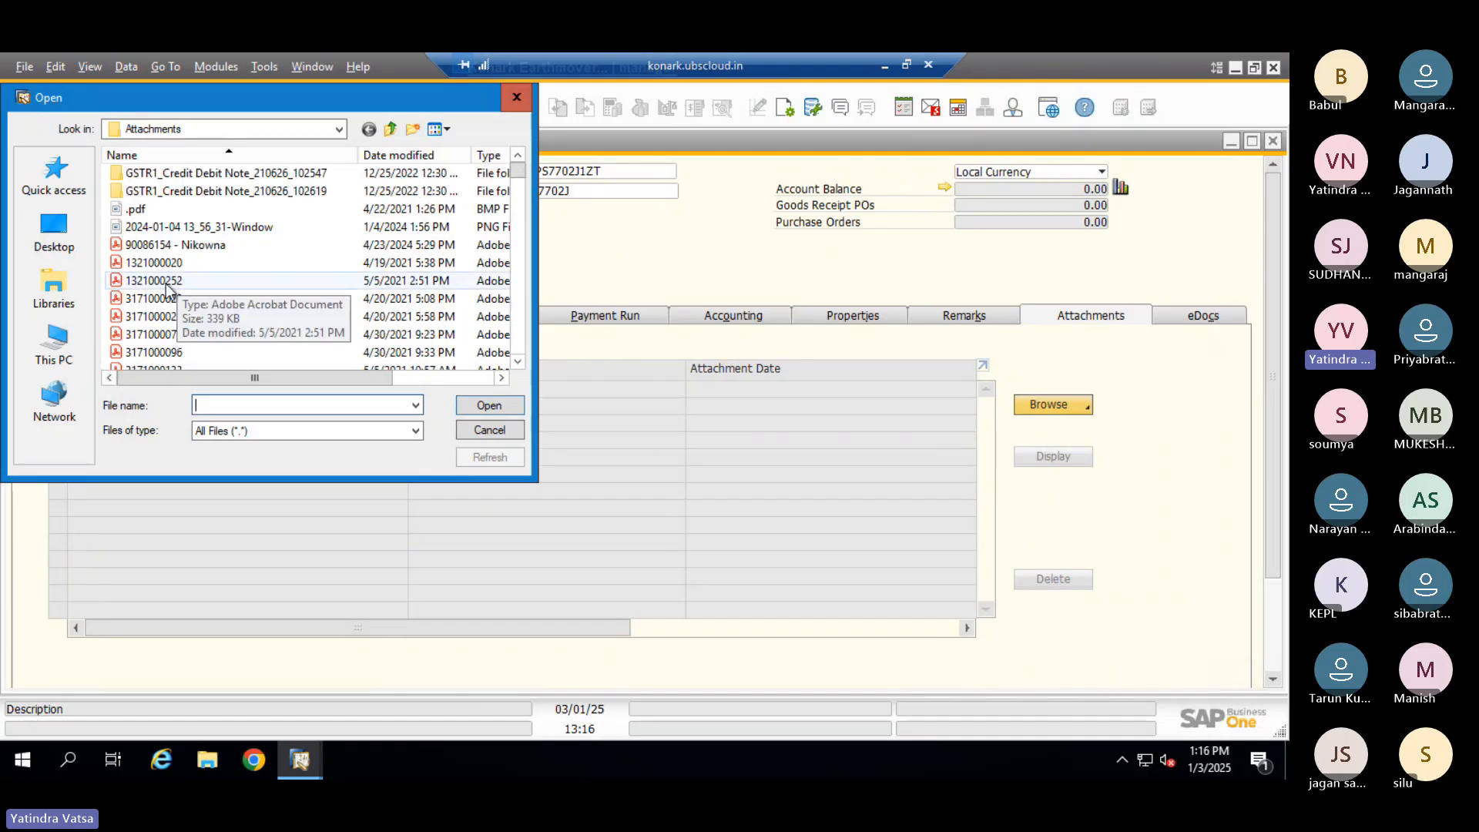
click(200, 246)
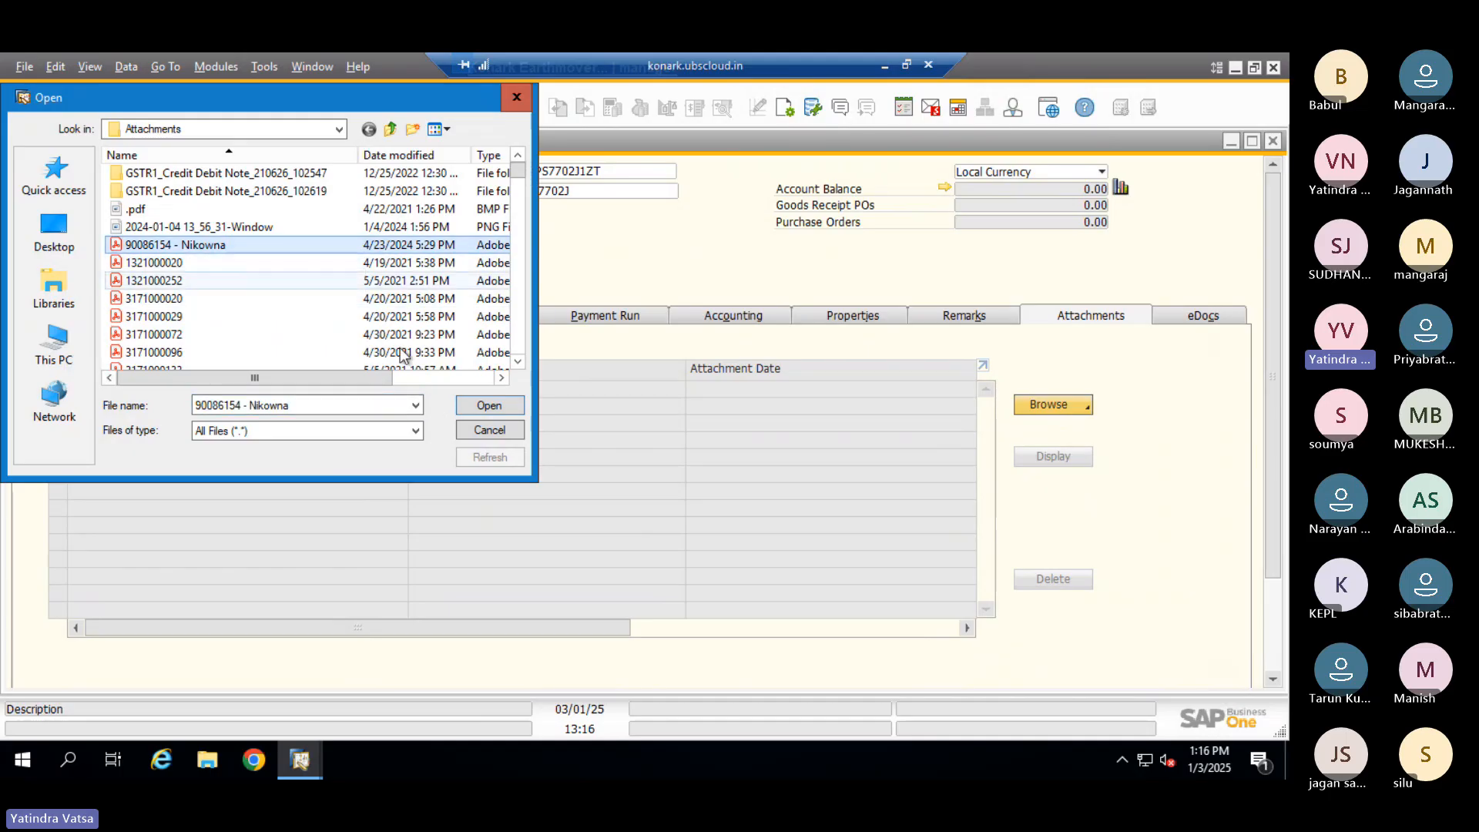
click(488, 405)
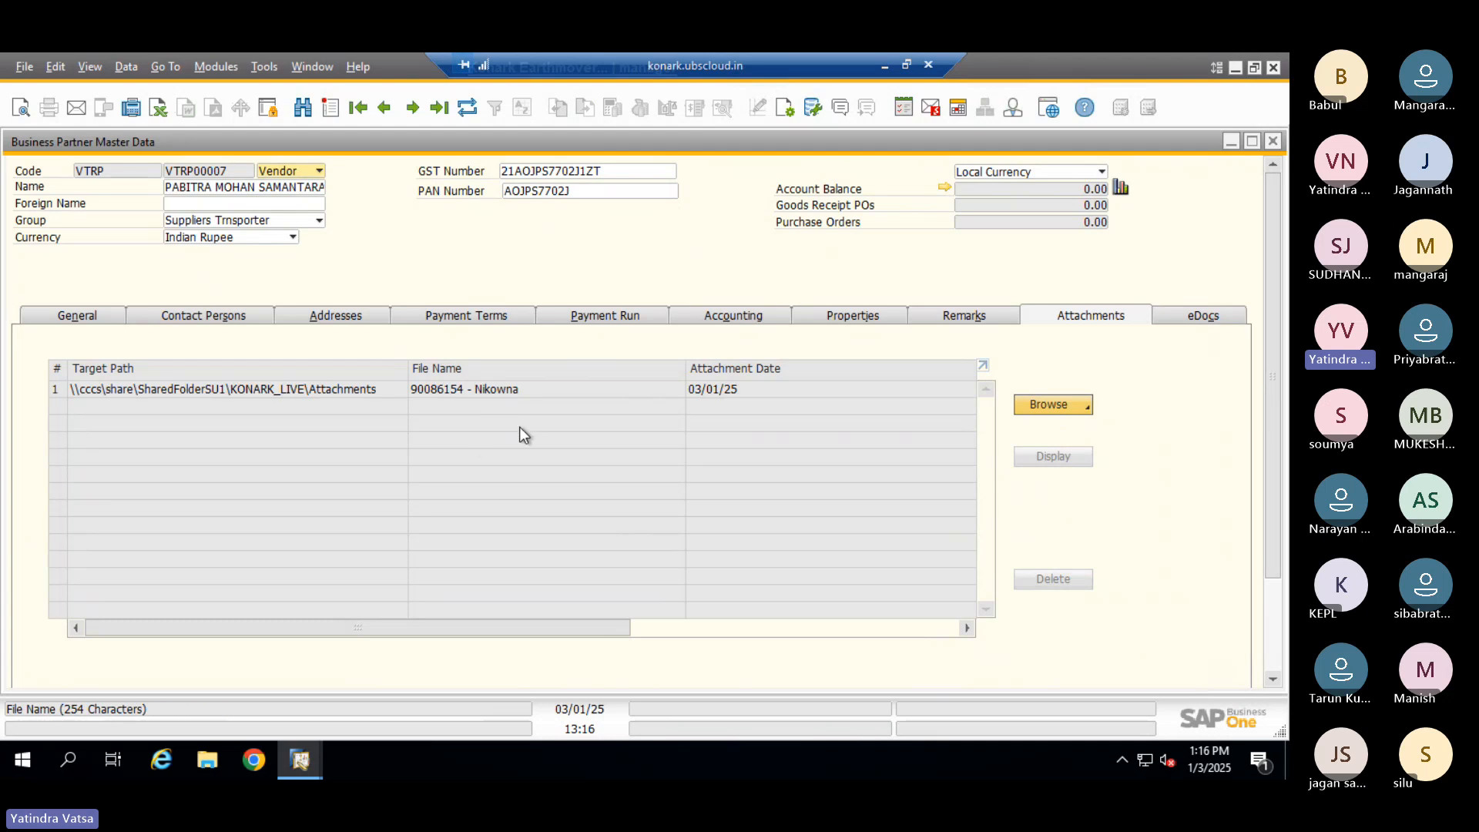
click(377, 386)
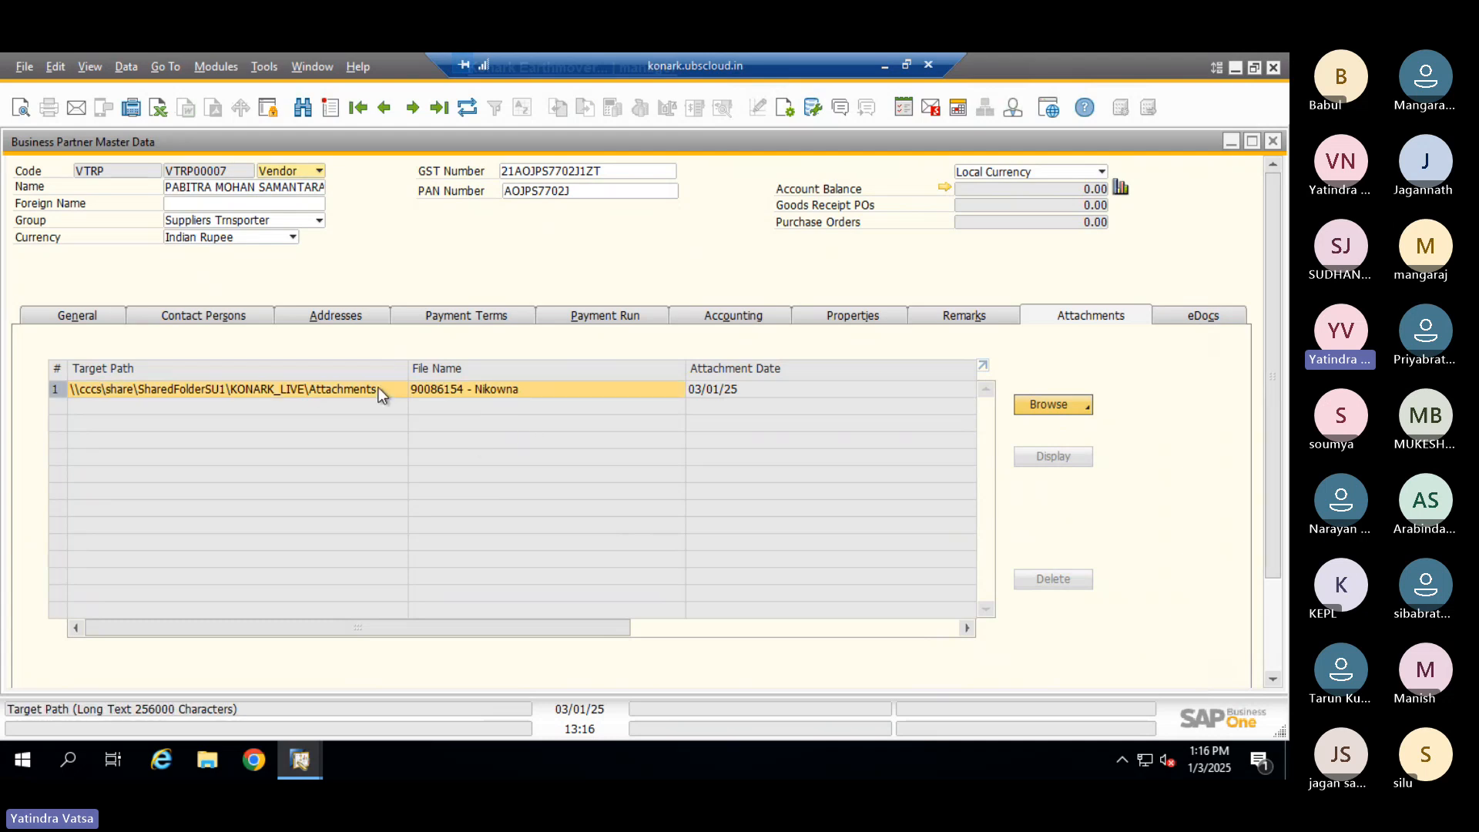
click(1052, 457)
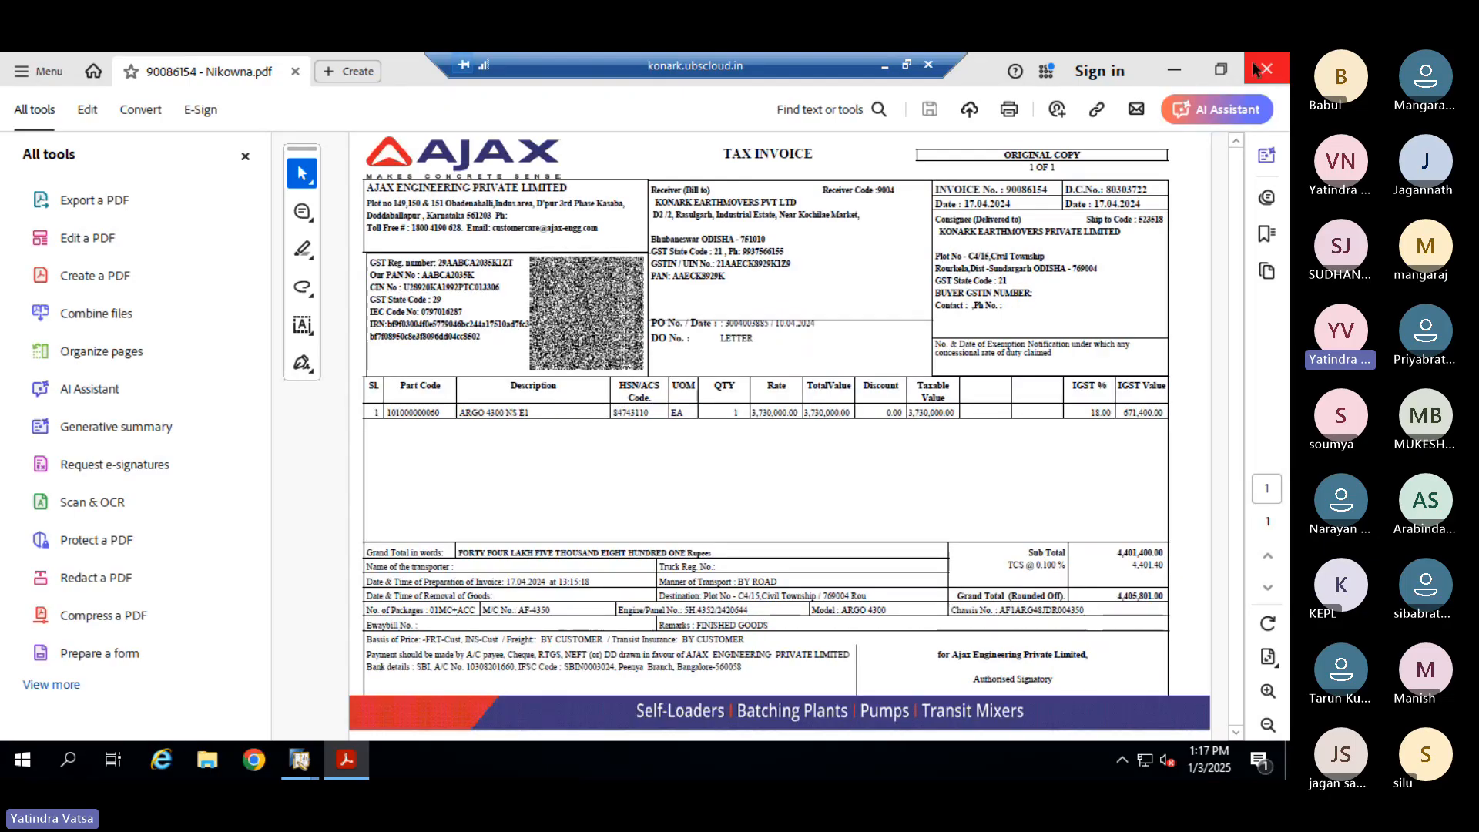
click(1252, 66)
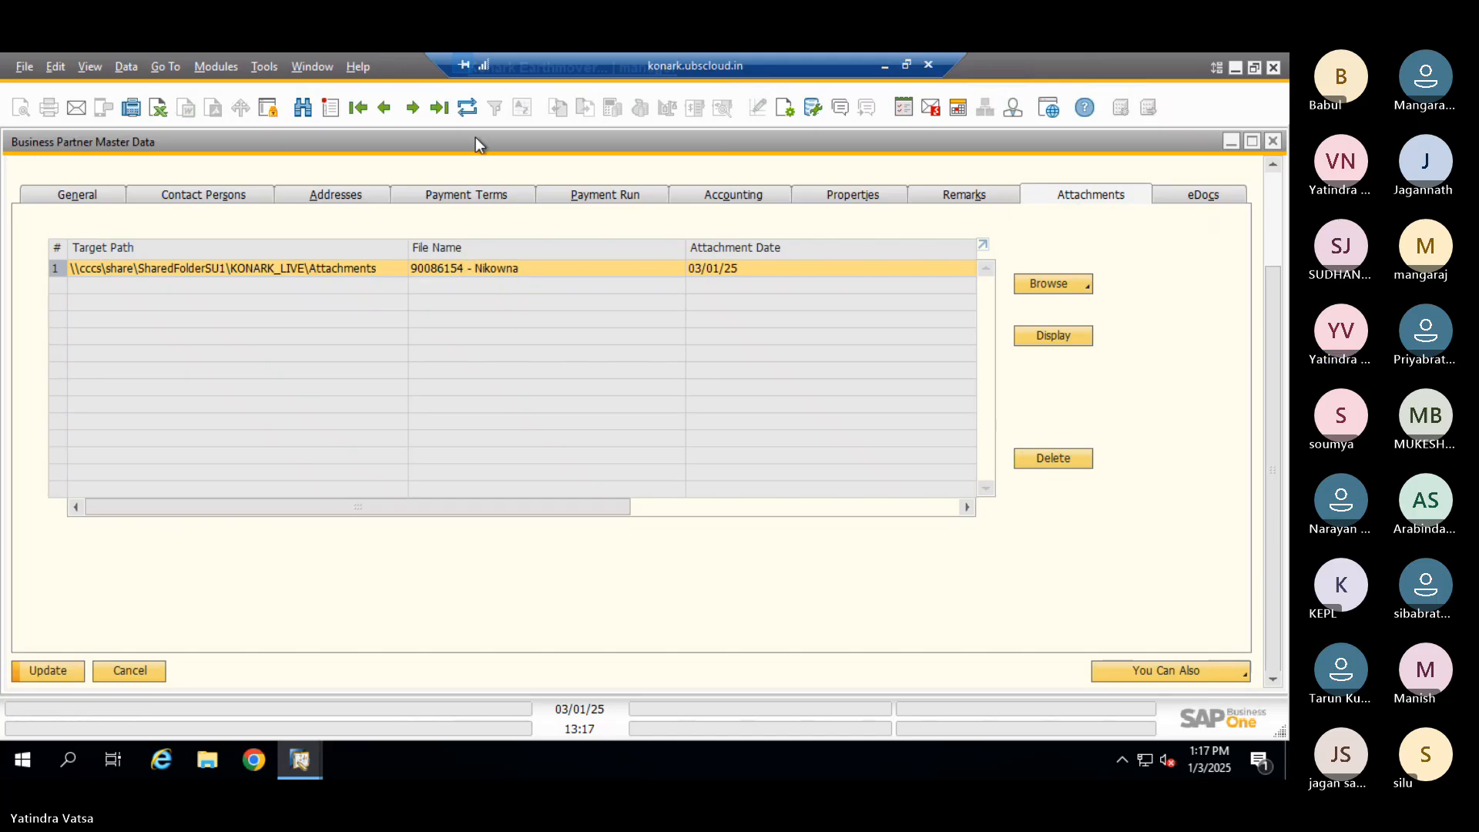
Refresh the vendor record without saving, discarding the newly added attachment
click(468, 109)
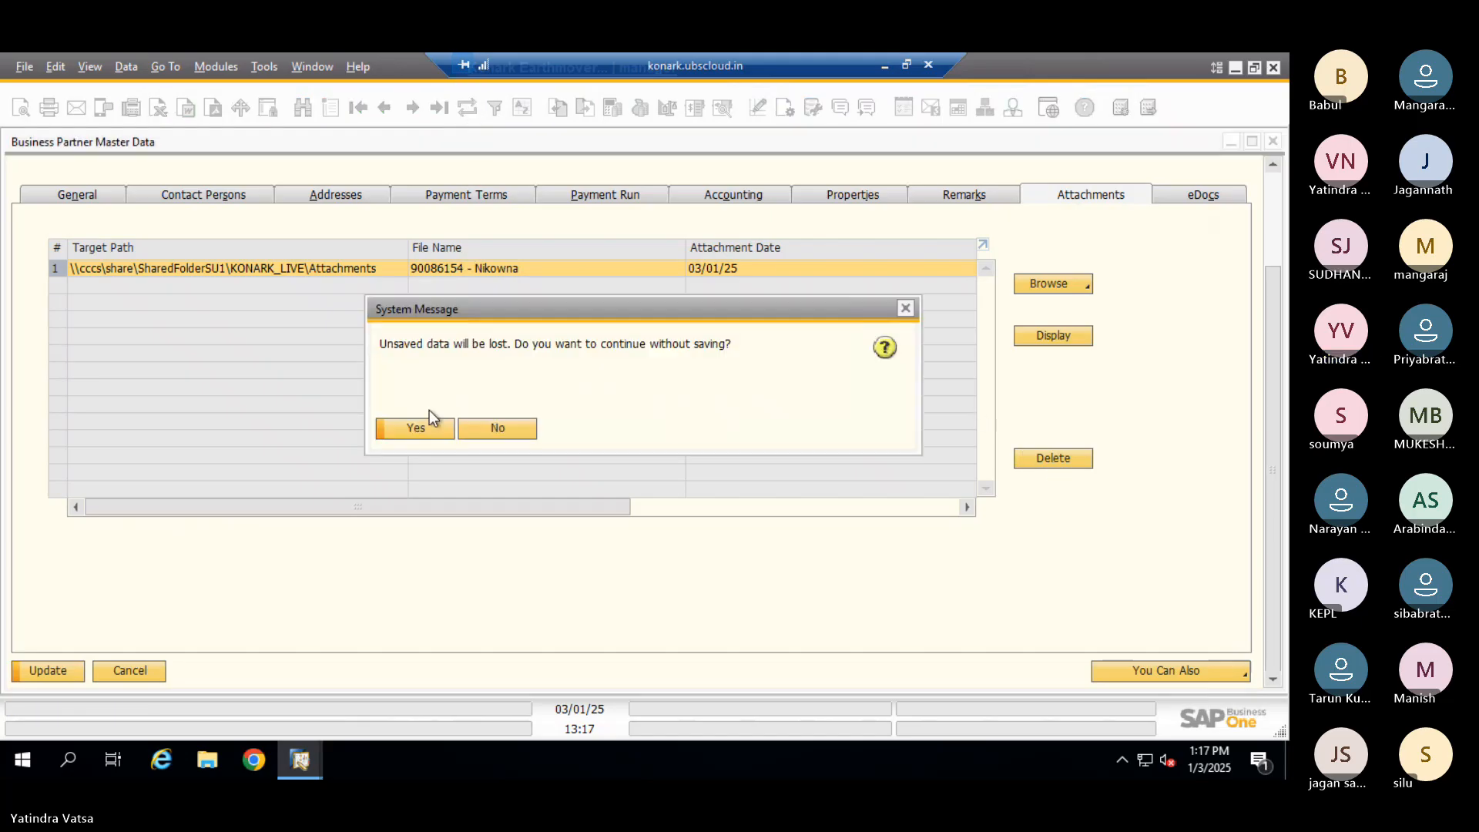
click(418, 428)
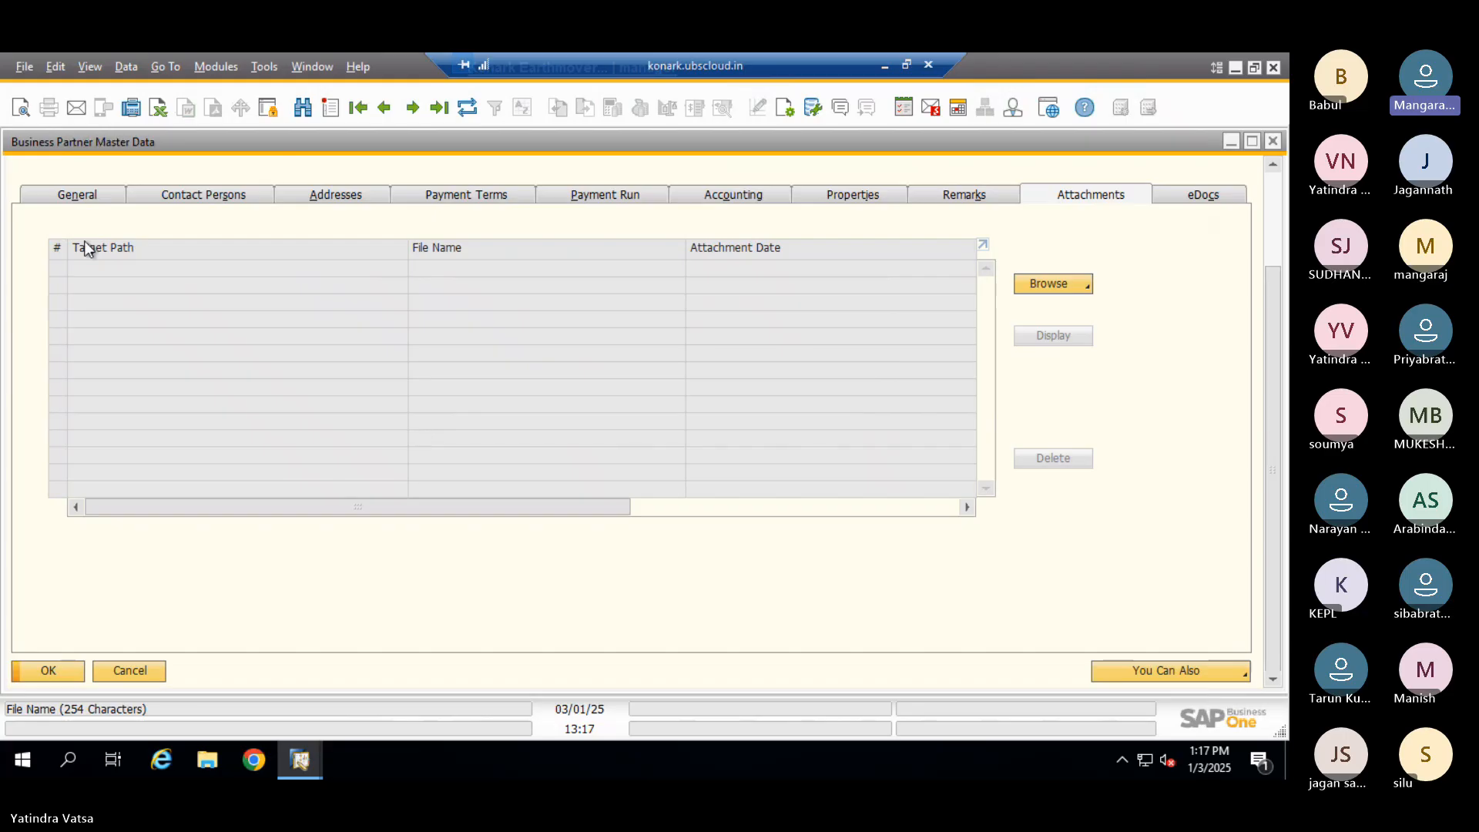
drag(1277, 315, 1276, 166)
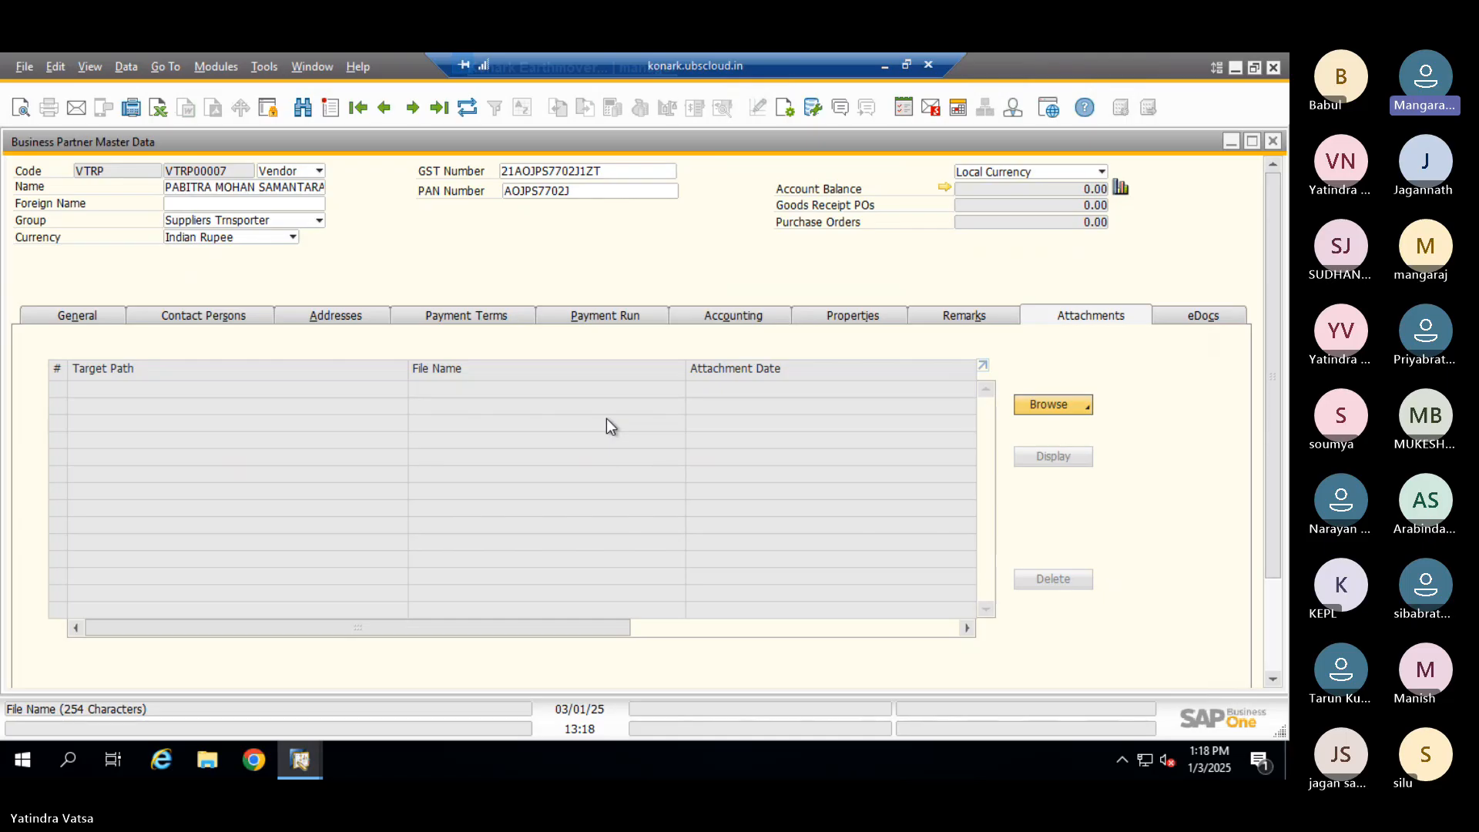
Switch from the remote session to the Microsoft Teams window and leave the SAP Training meeting
click(885, 68)
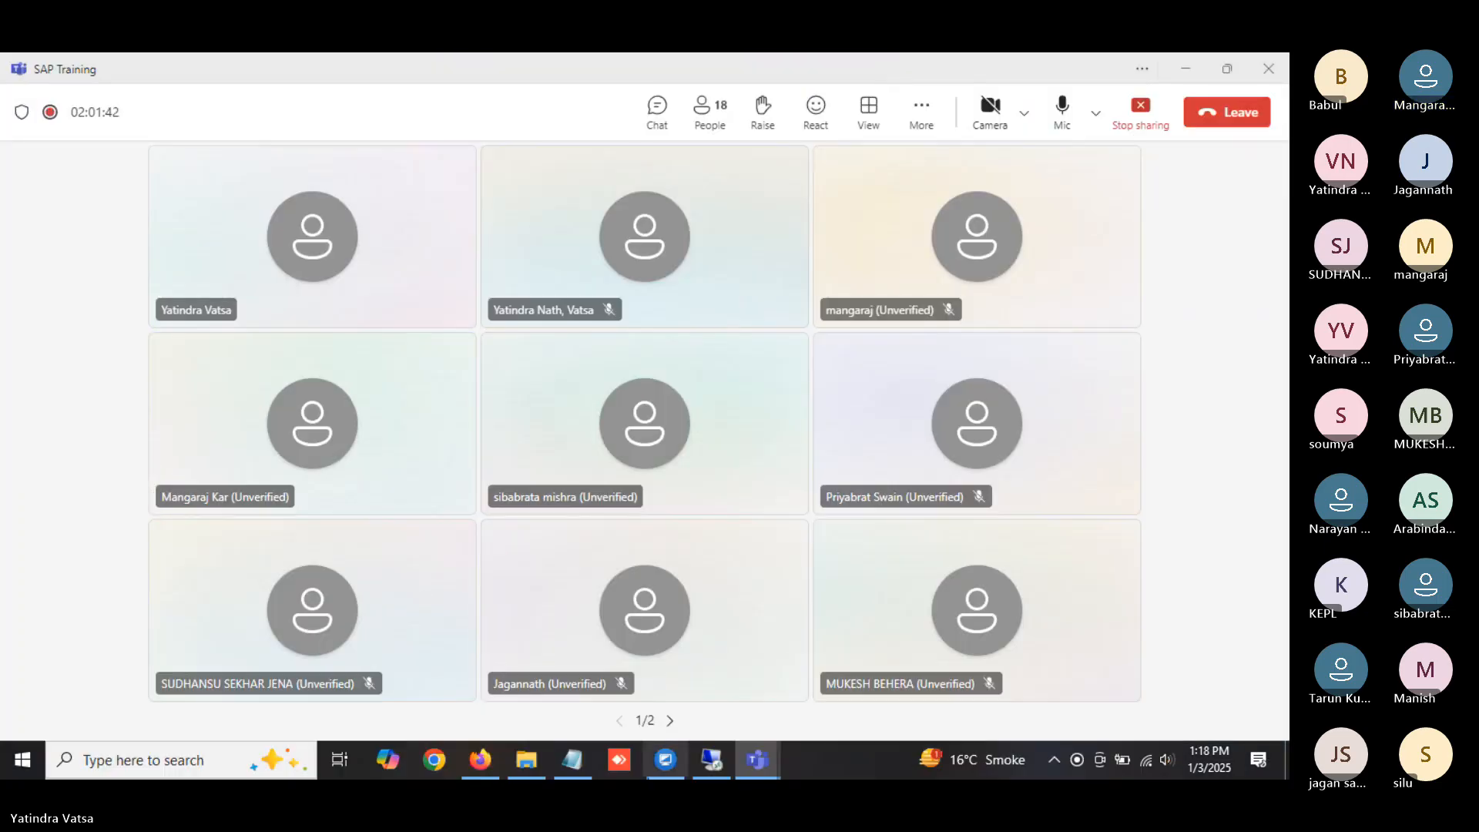
click(707, 762)
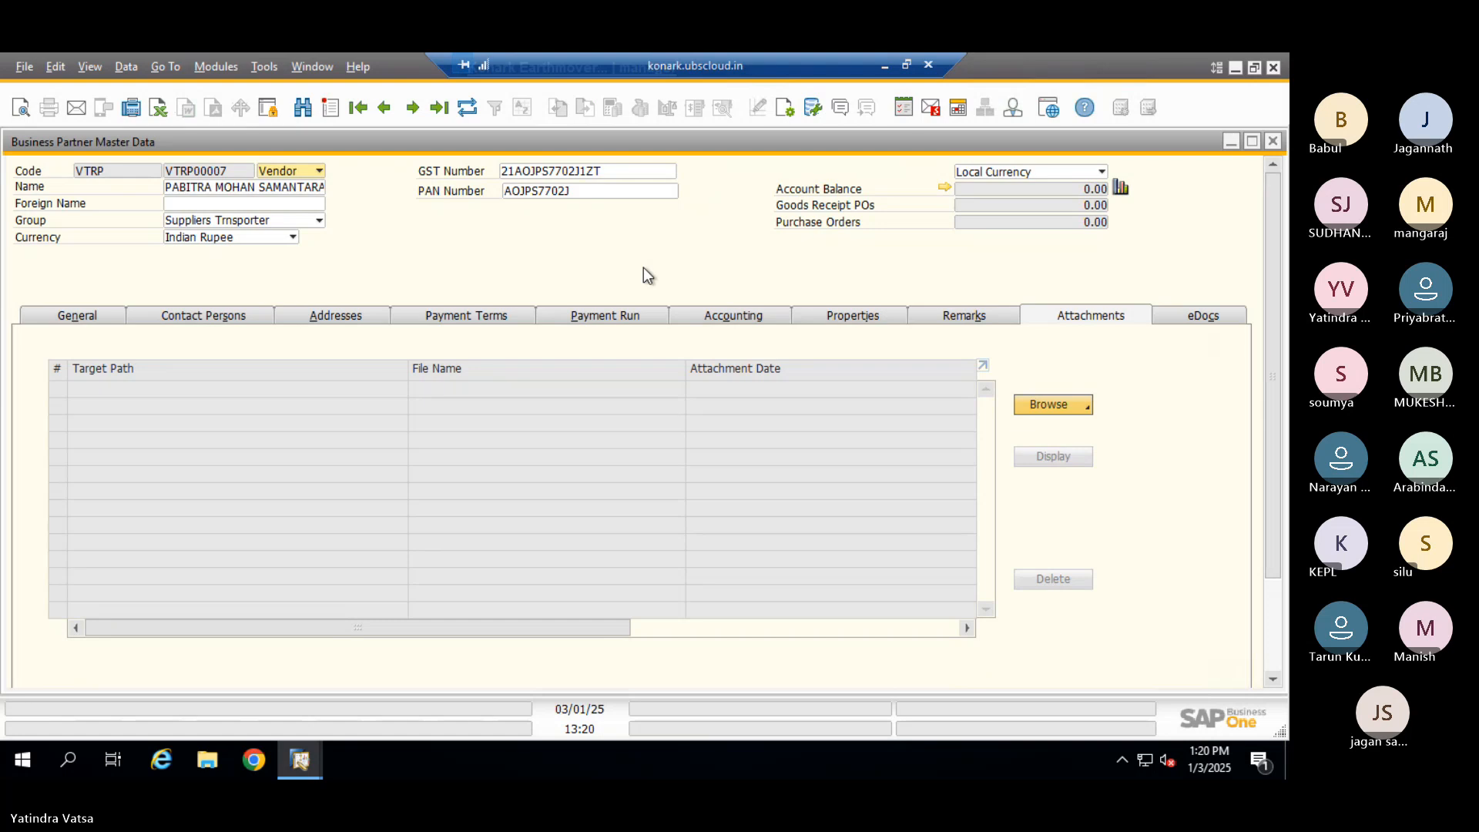
click(882, 65)
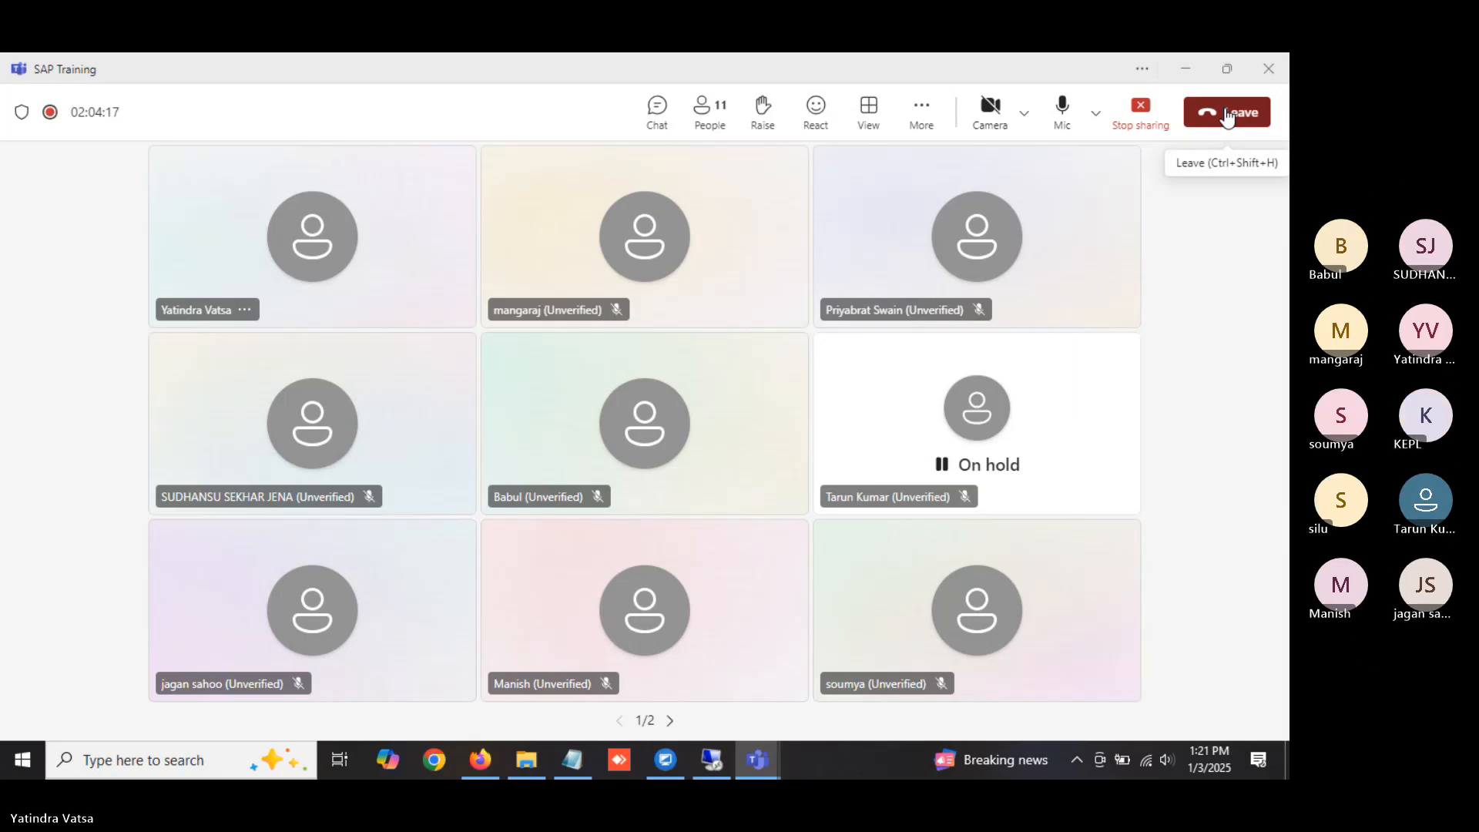
click(1229, 114)
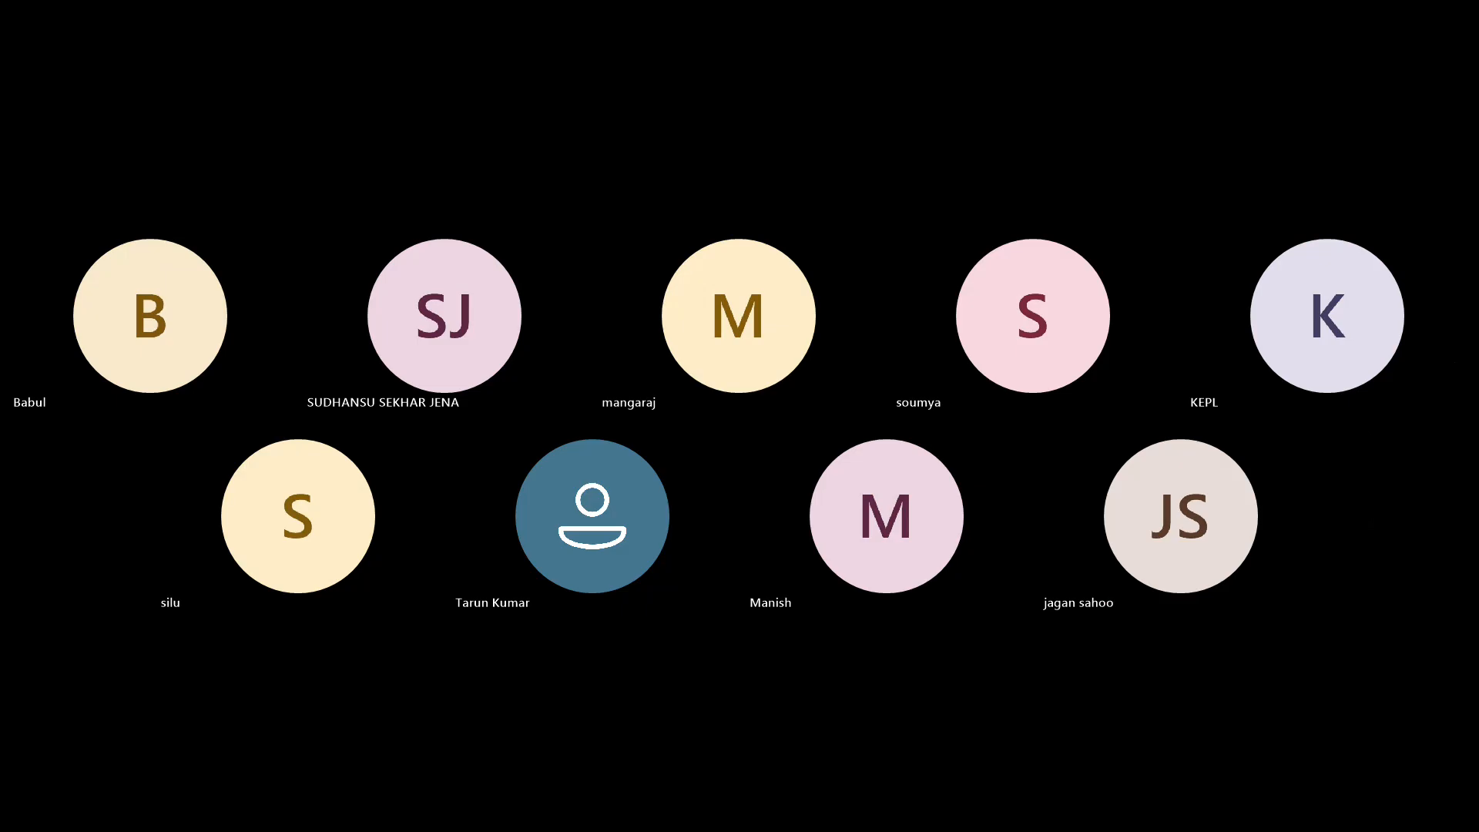